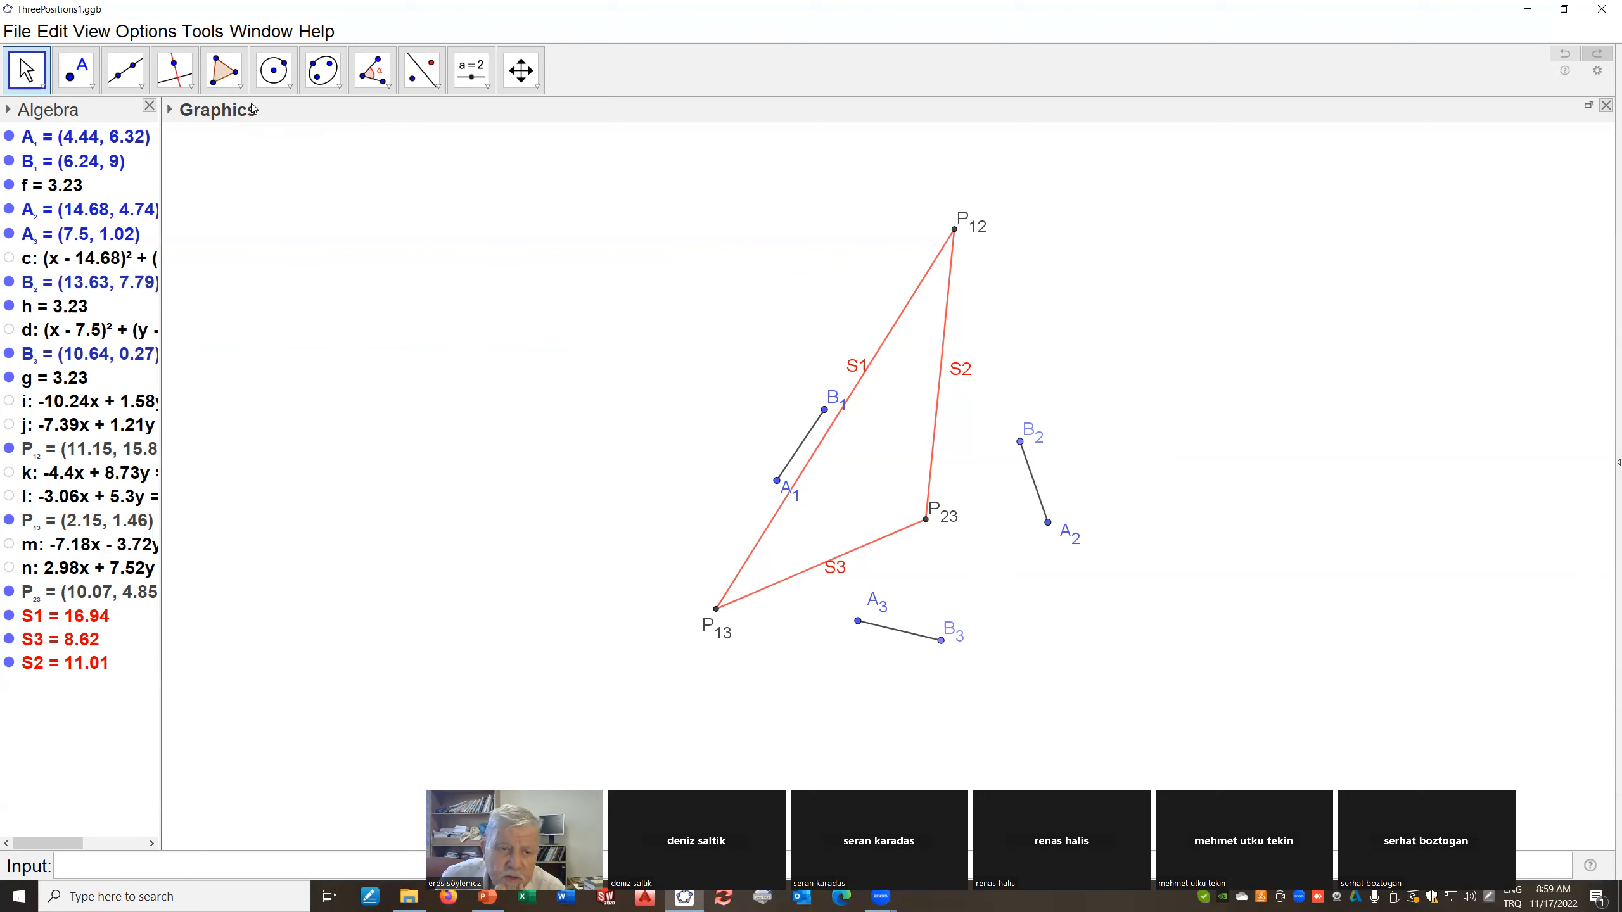
# Place a free point above B1 at about (5.4, 13.03) and rename it C_1
pyautogui.click(76, 72)
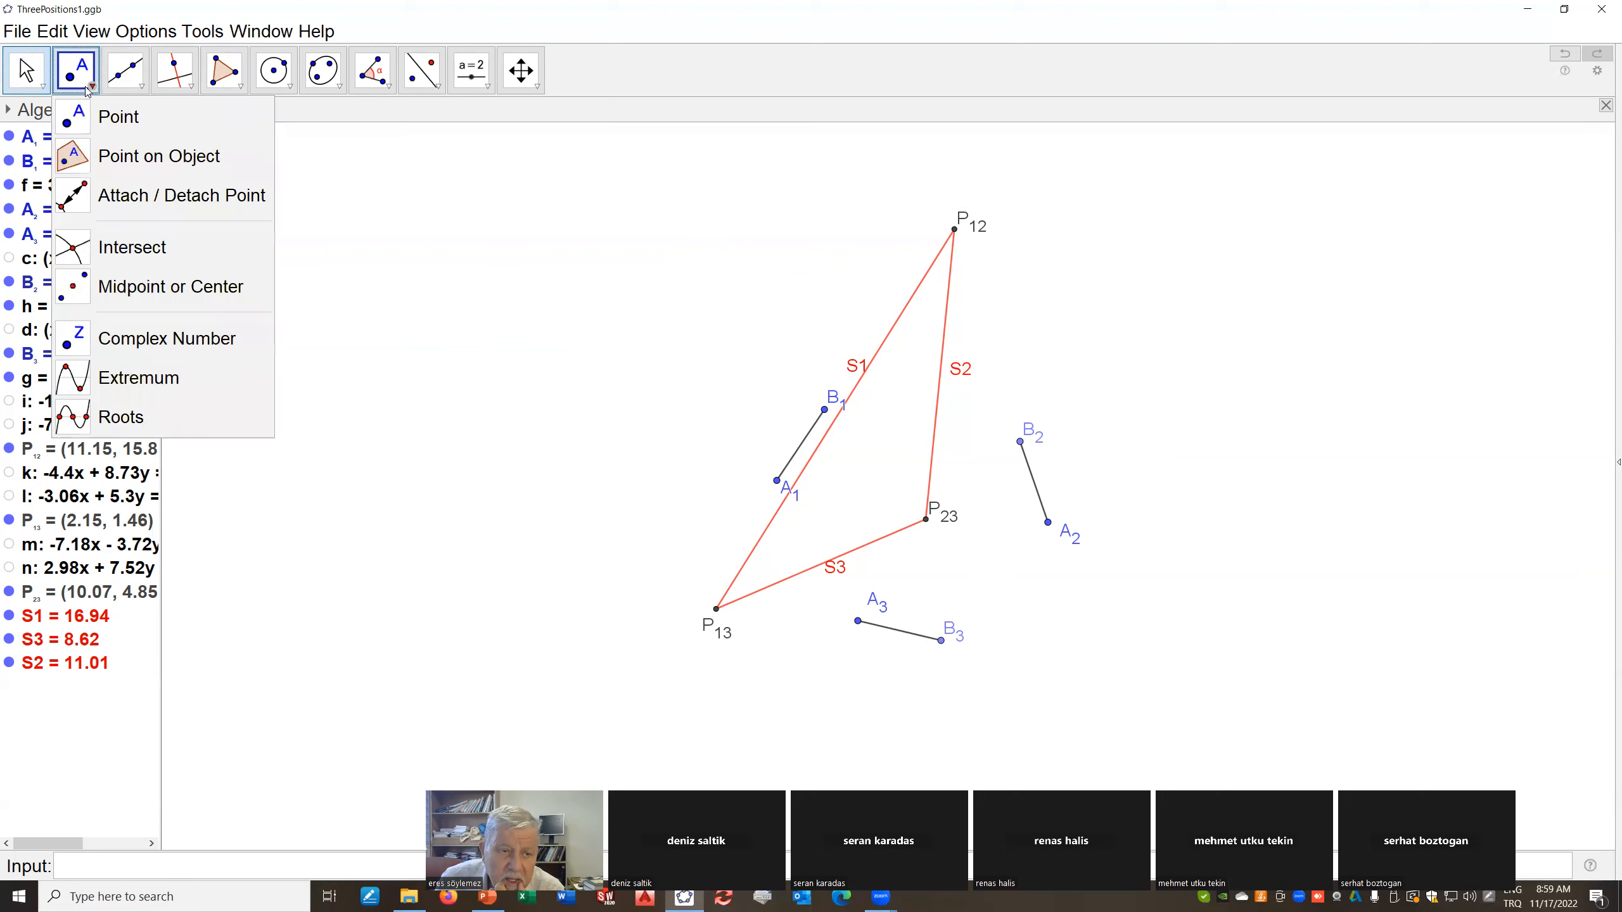
pyautogui.click(72, 125)
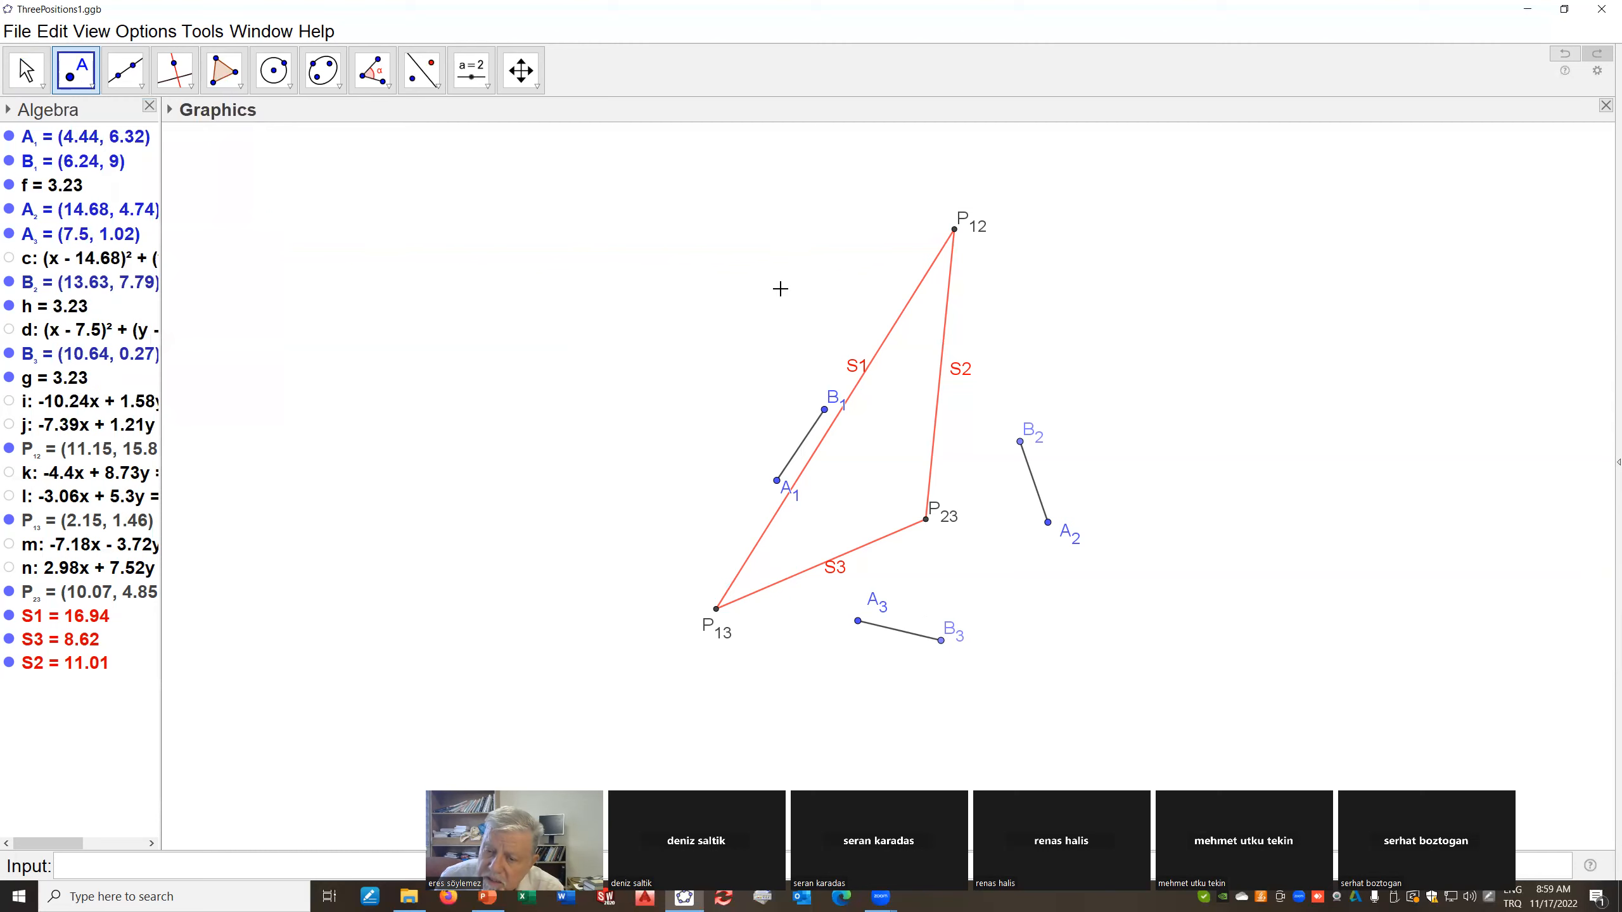
pyautogui.click(802, 303)
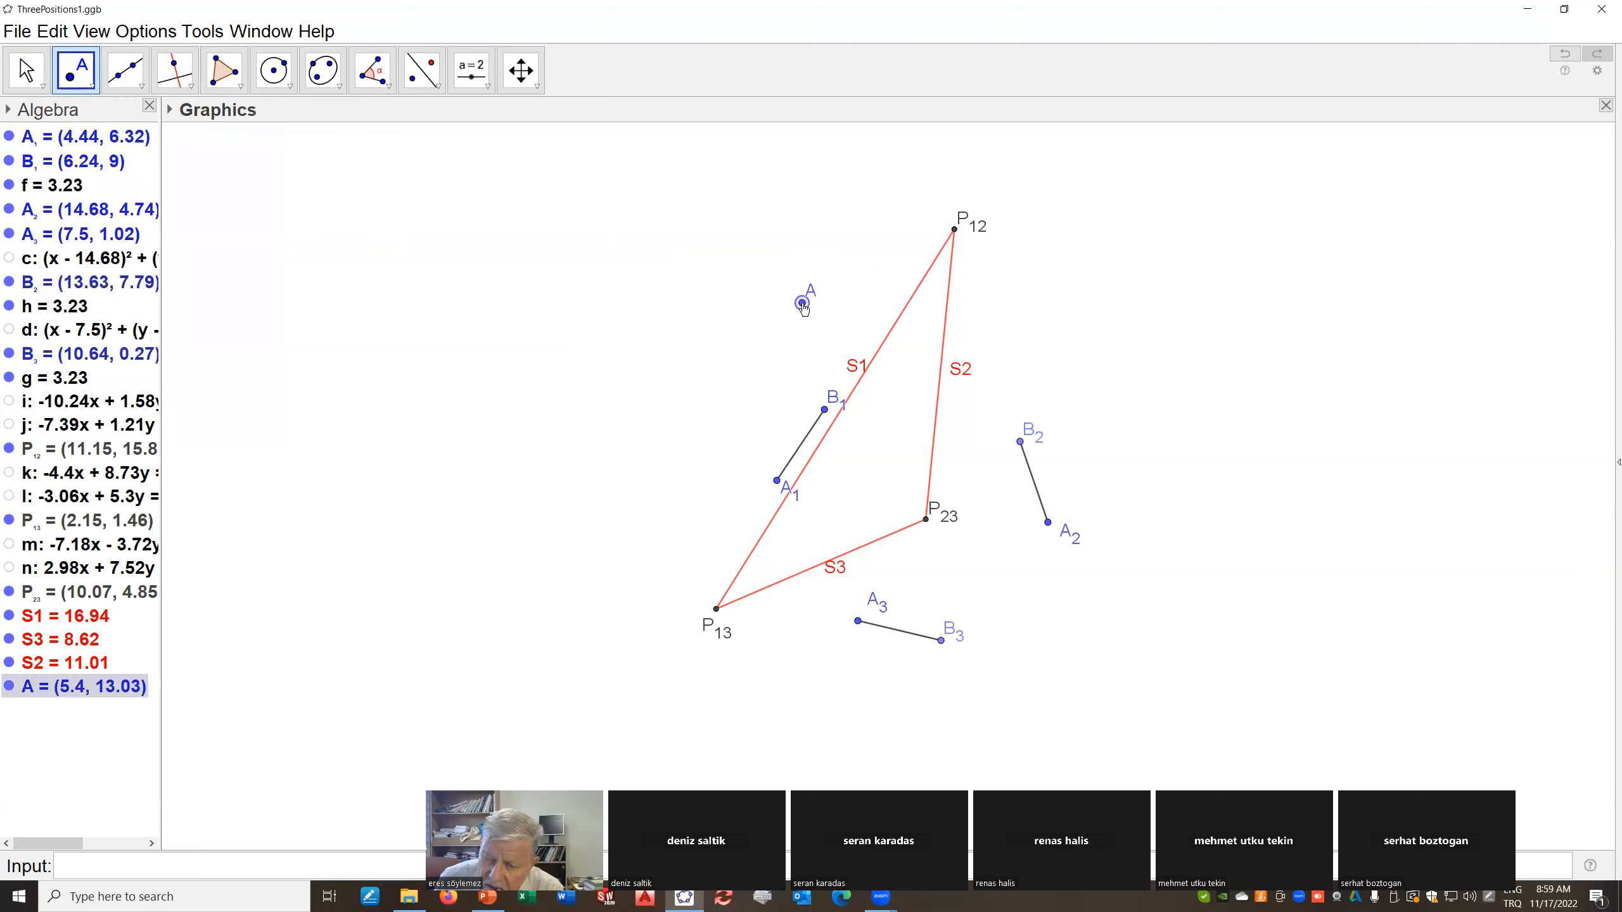
pyautogui.rightClick(802, 303)
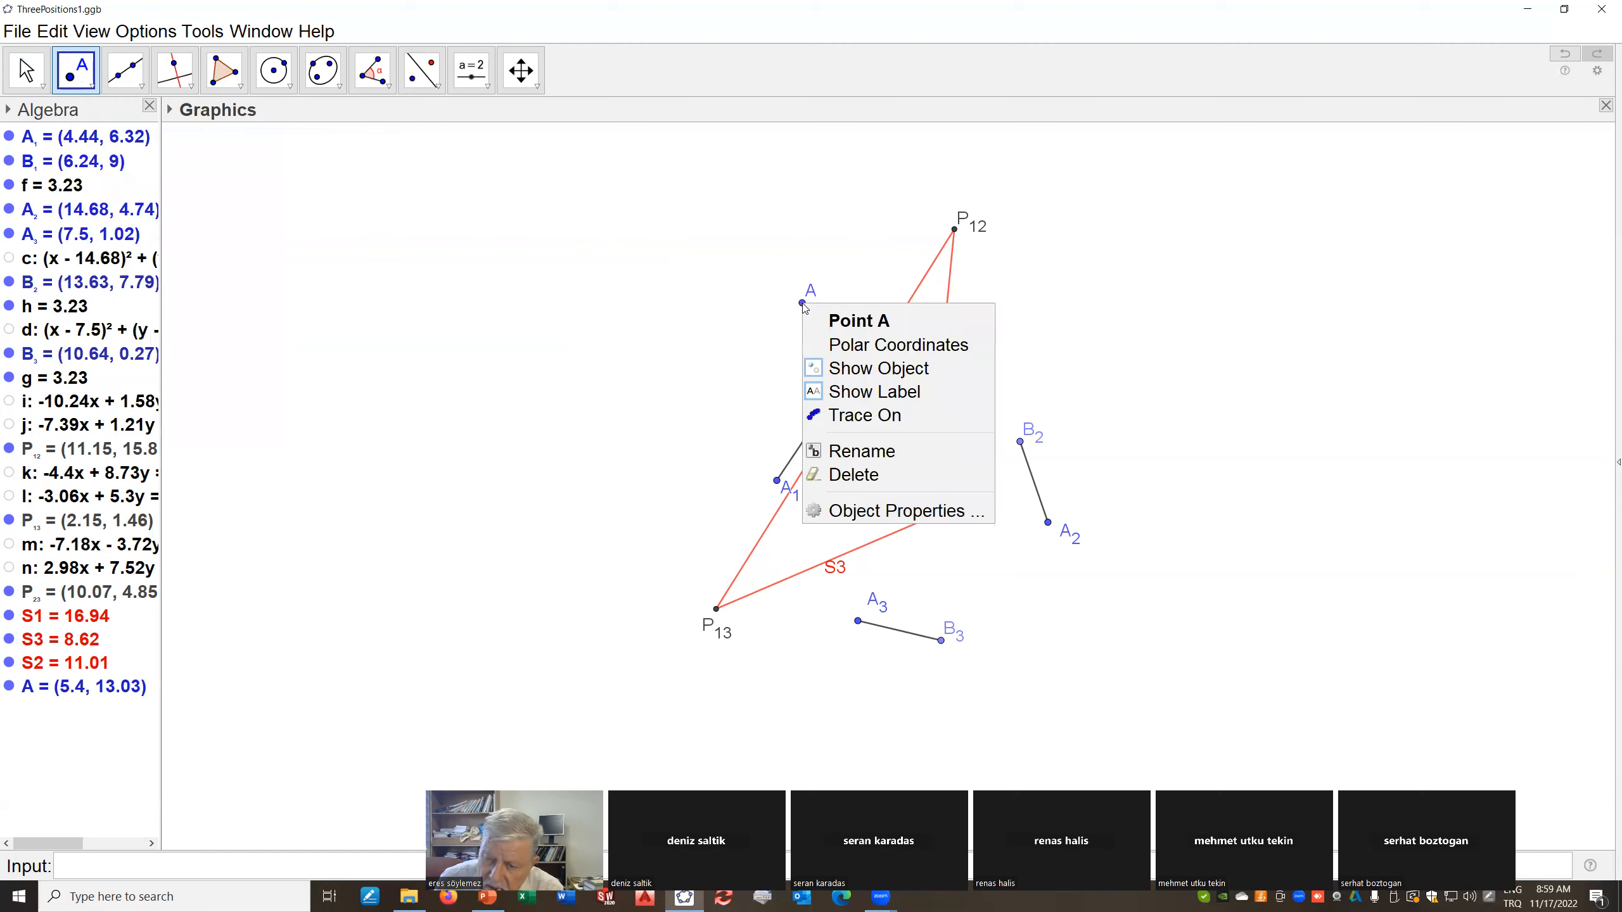
pyautogui.click(853, 453)
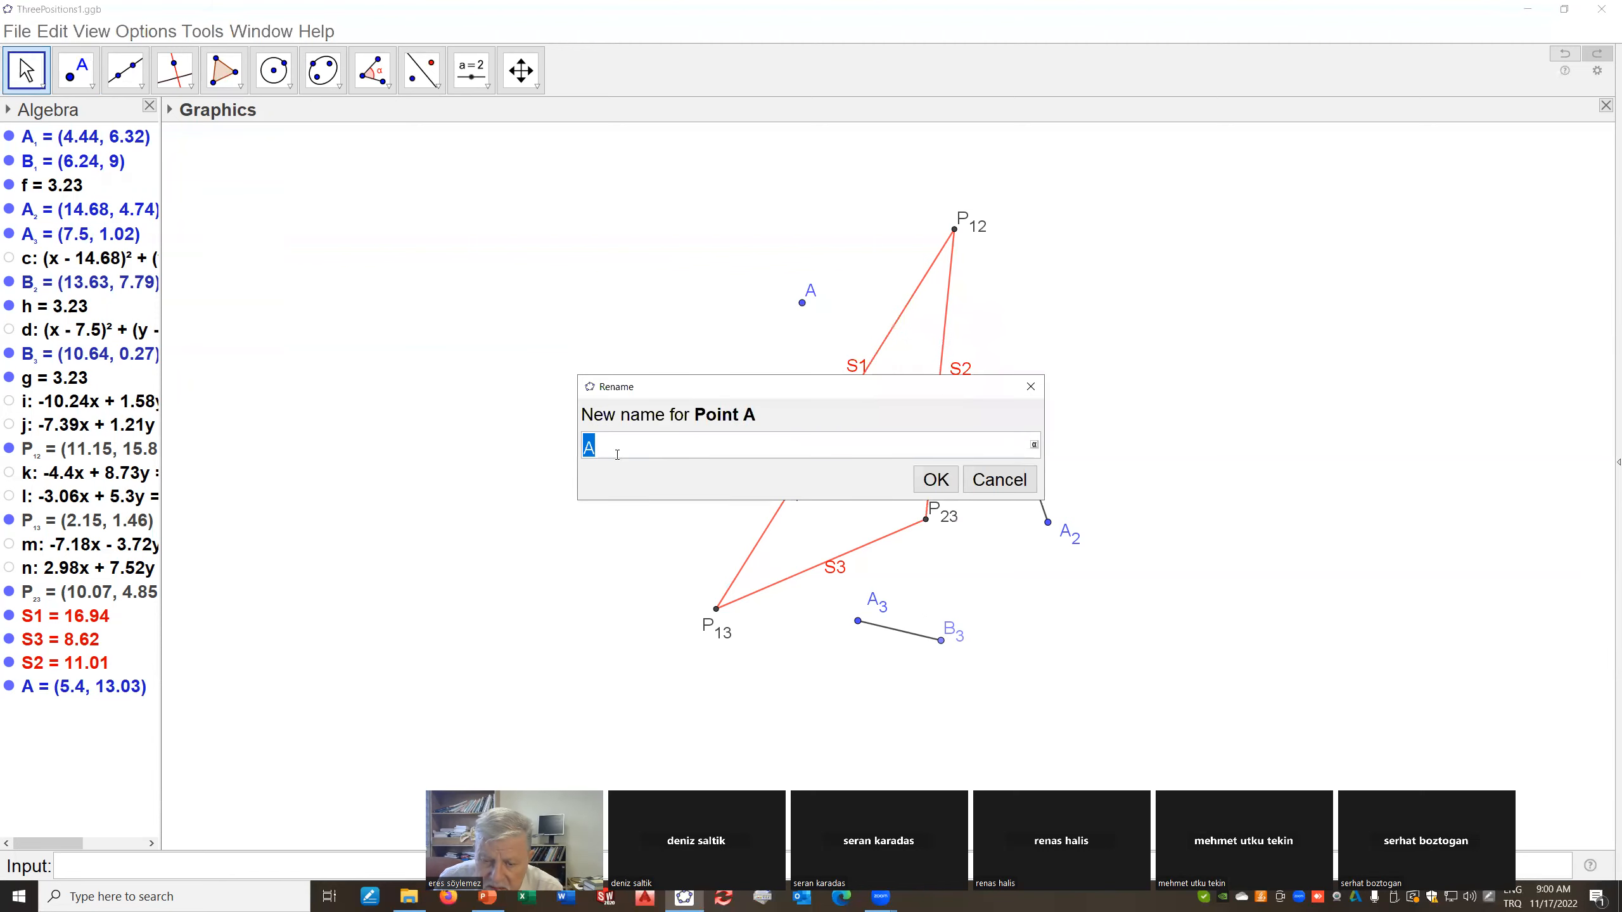
pyautogui.write('C')
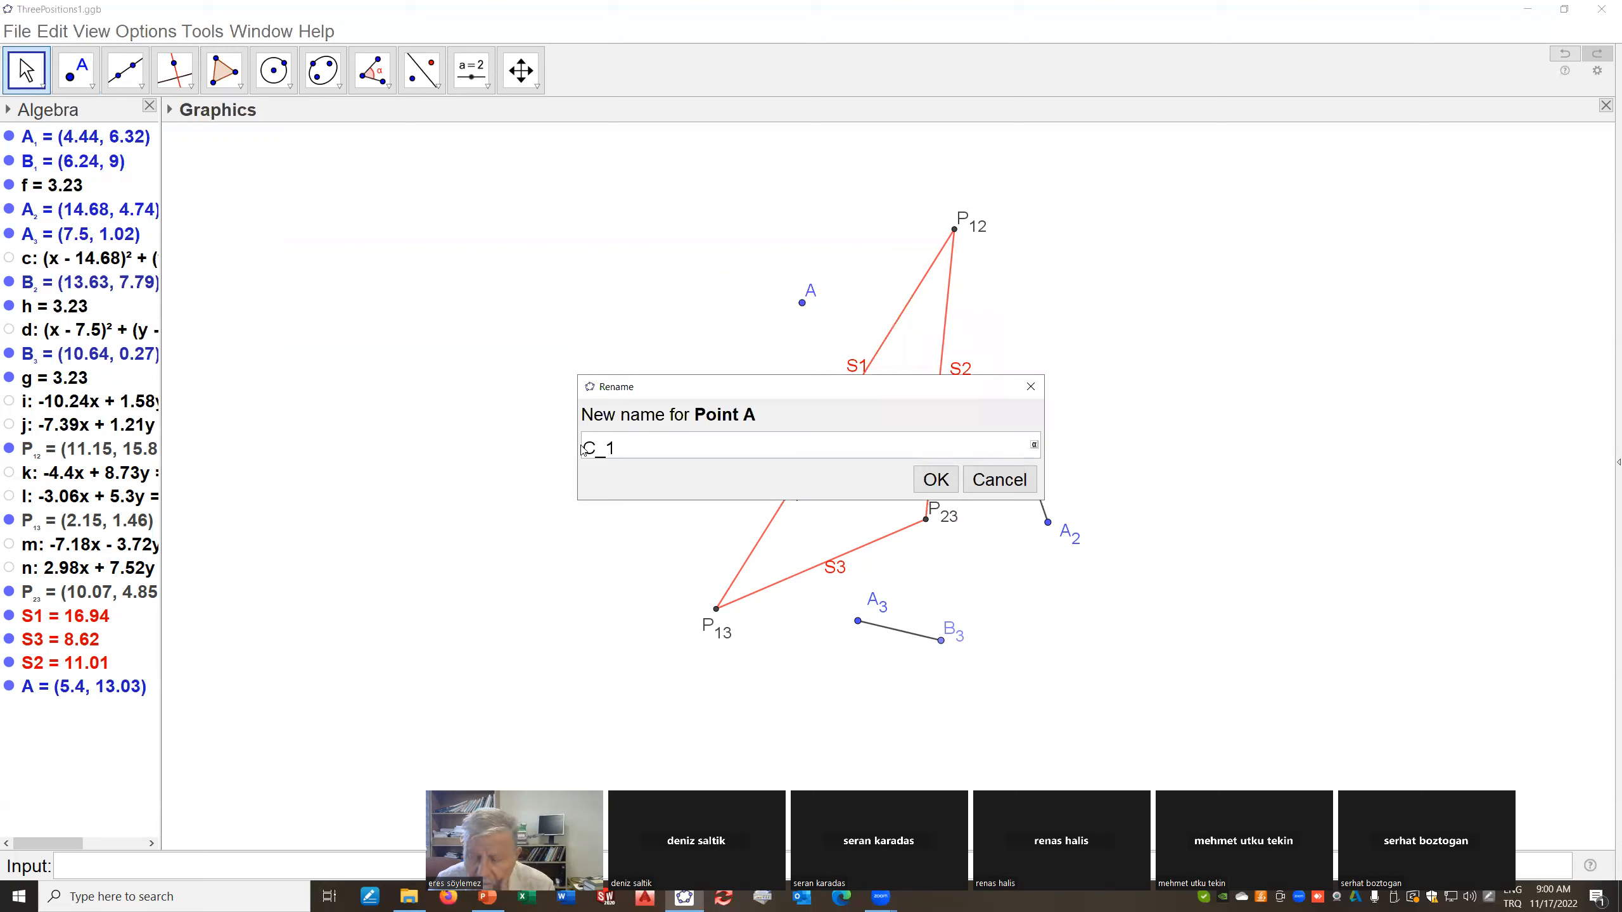
pyautogui.write('_1')
pyautogui.click(936, 482)
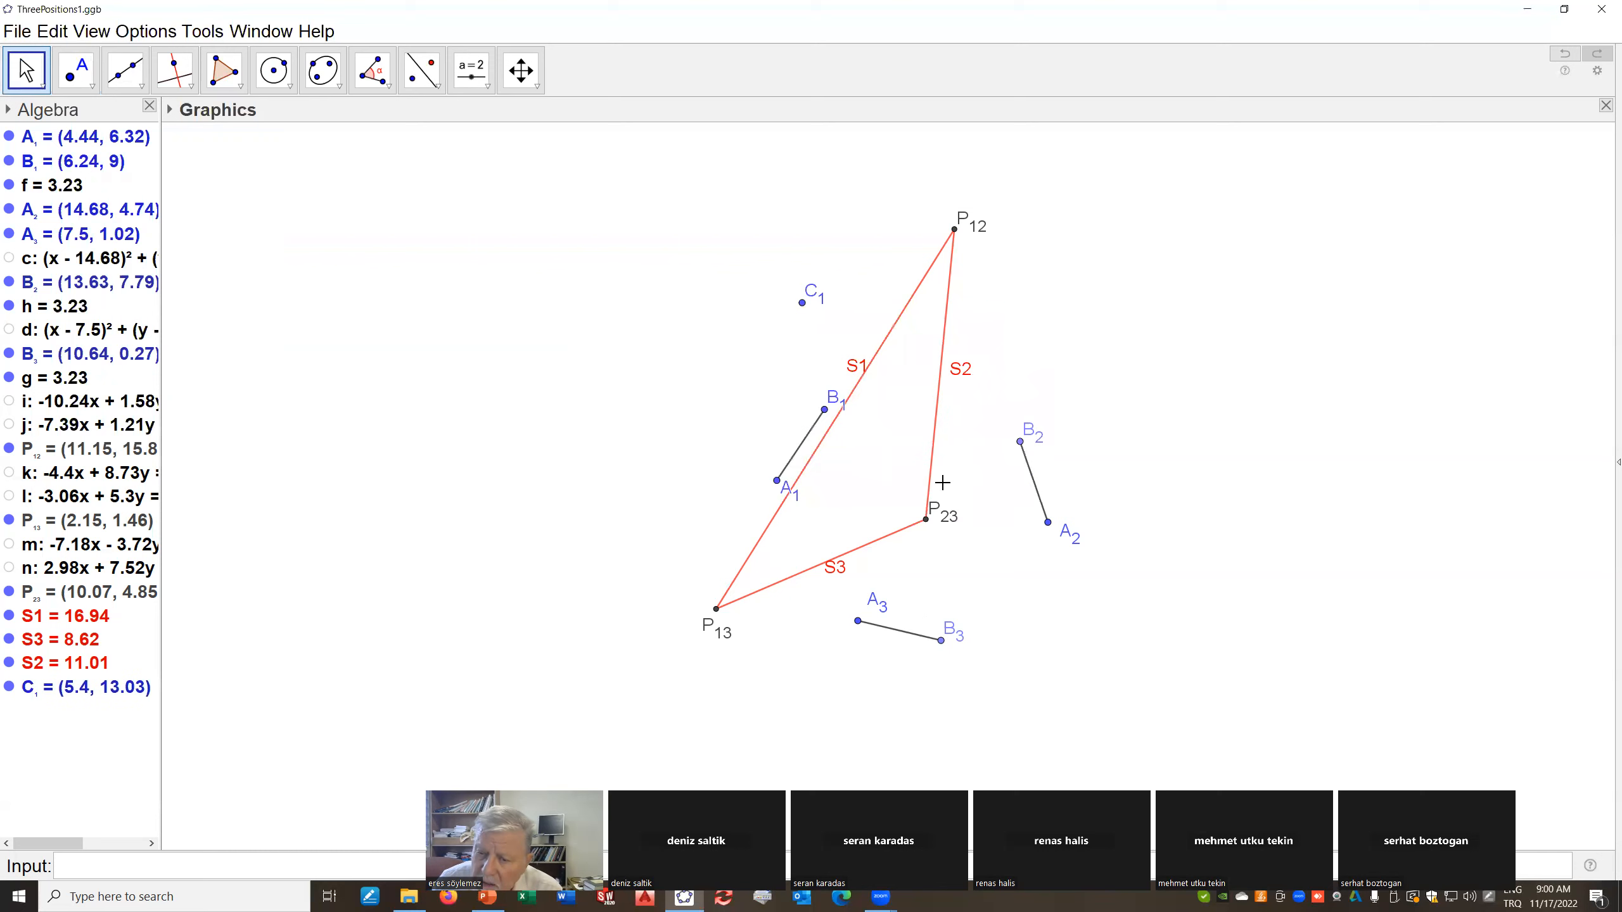
# Move point C1 to about (5.66, 12.07) and connect it to P12 with a segment
pyautogui.moveTo(804, 309)
pyautogui.mouseDown()
pyautogui.moveTo(825, 336)
pyautogui.moveTo(784, 359)
pyautogui.moveTo(851, 349)
pyautogui.mouseUp()
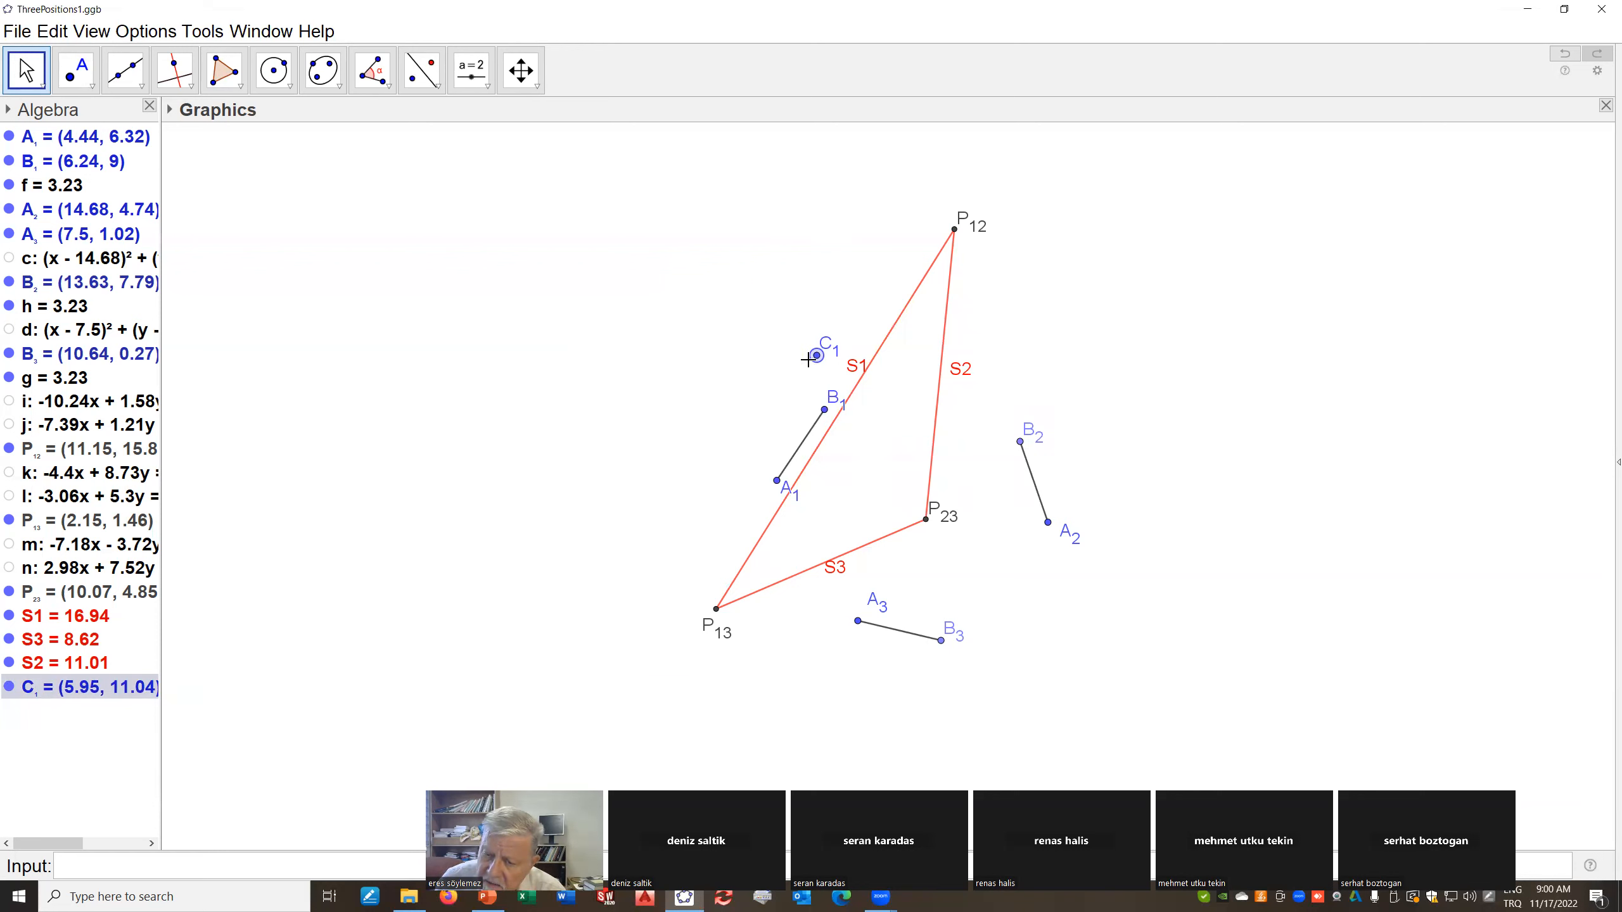
pyautogui.moveTo(816, 359)
pyautogui.mouseDown()
pyautogui.moveTo(712, 216)
pyautogui.moveTo(963, 154)
pyautogui.moveTo(742, 300)
pyautogui.moveTo(785, 302)
pyautogui.moveTo(811, 334)
pyautogui.mouseUp()
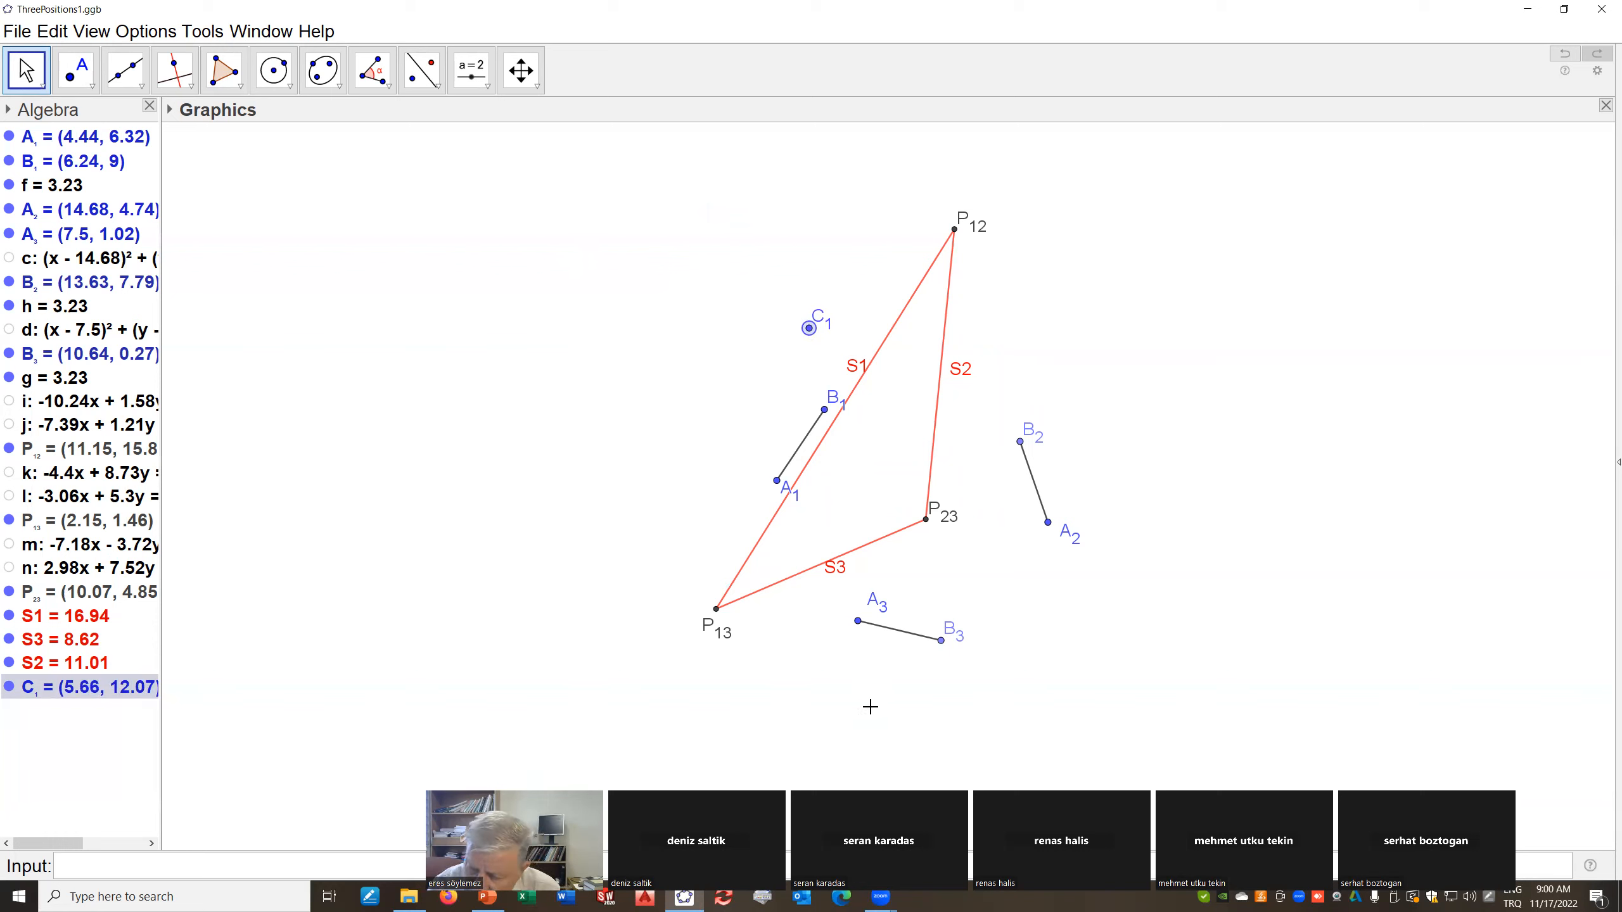
pyautogui.click(139, 88)
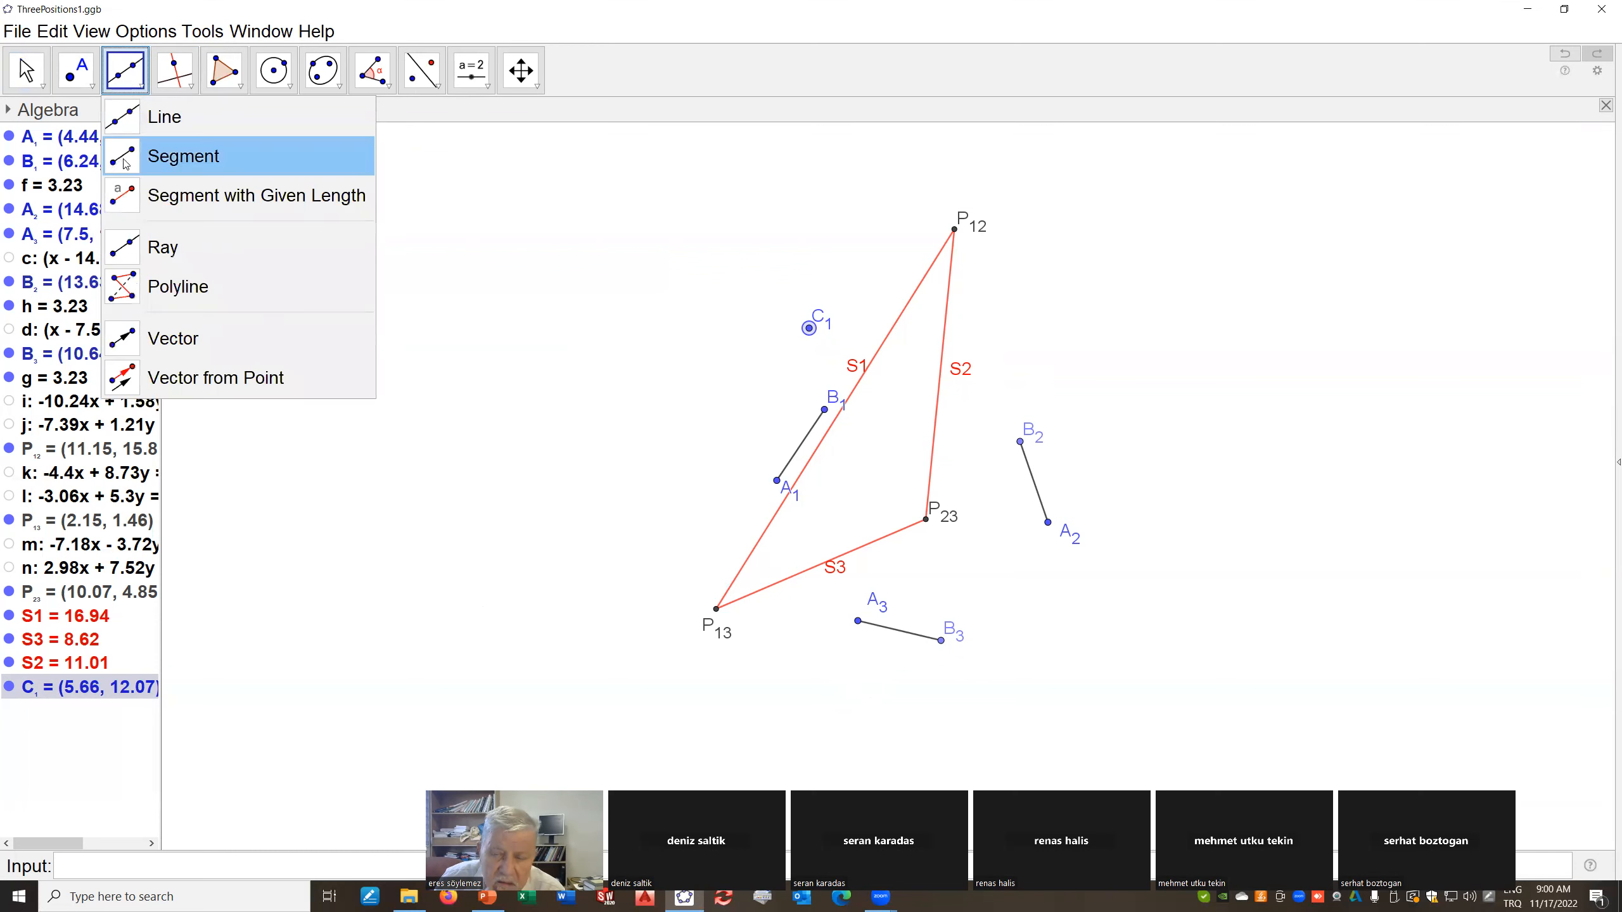
pyautogui.click(125, 158)
pyautogui.click(810, 328)
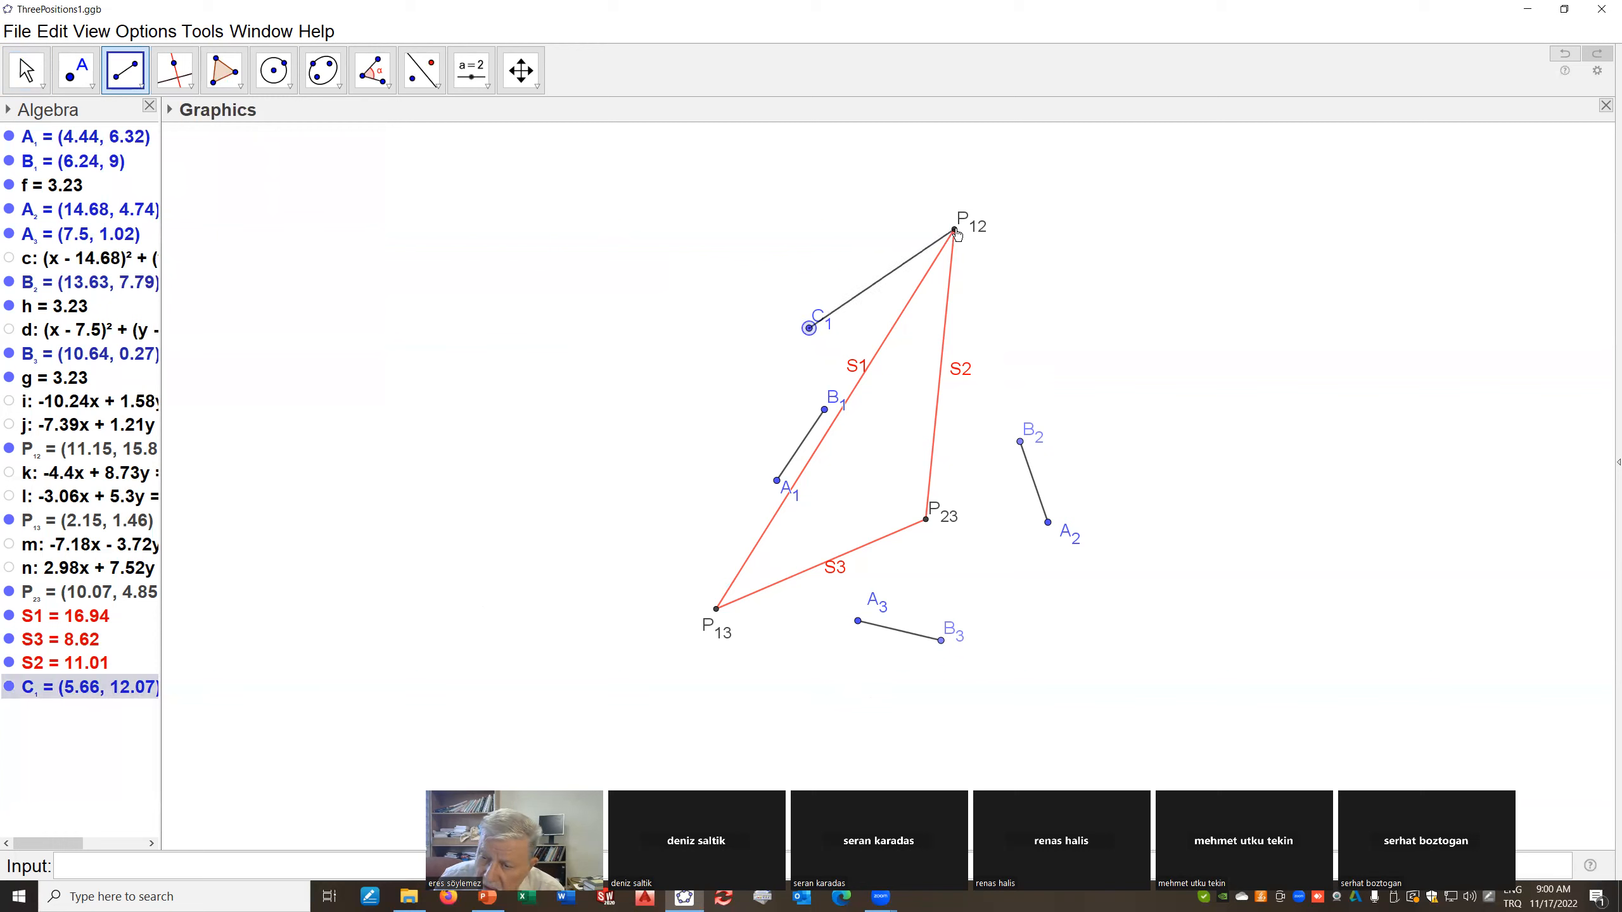
pyautogui.click(954, 229)
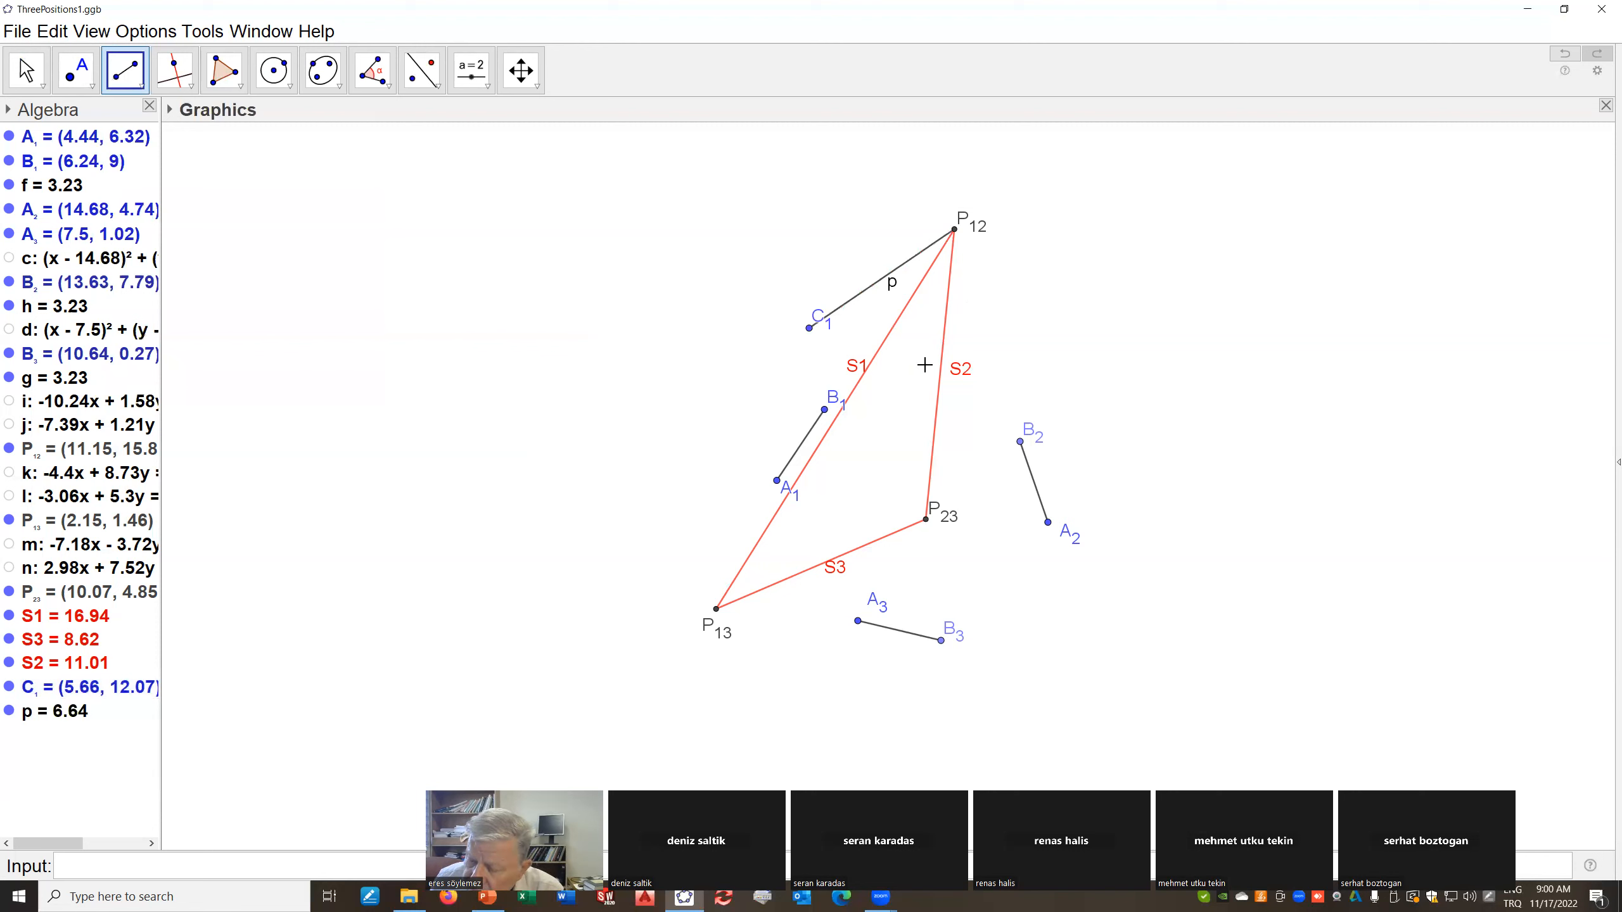
# Create the angle between lines S1 and S2 at P12
pyautogui.click(392, 85)
pyautogui.click(381, 117)
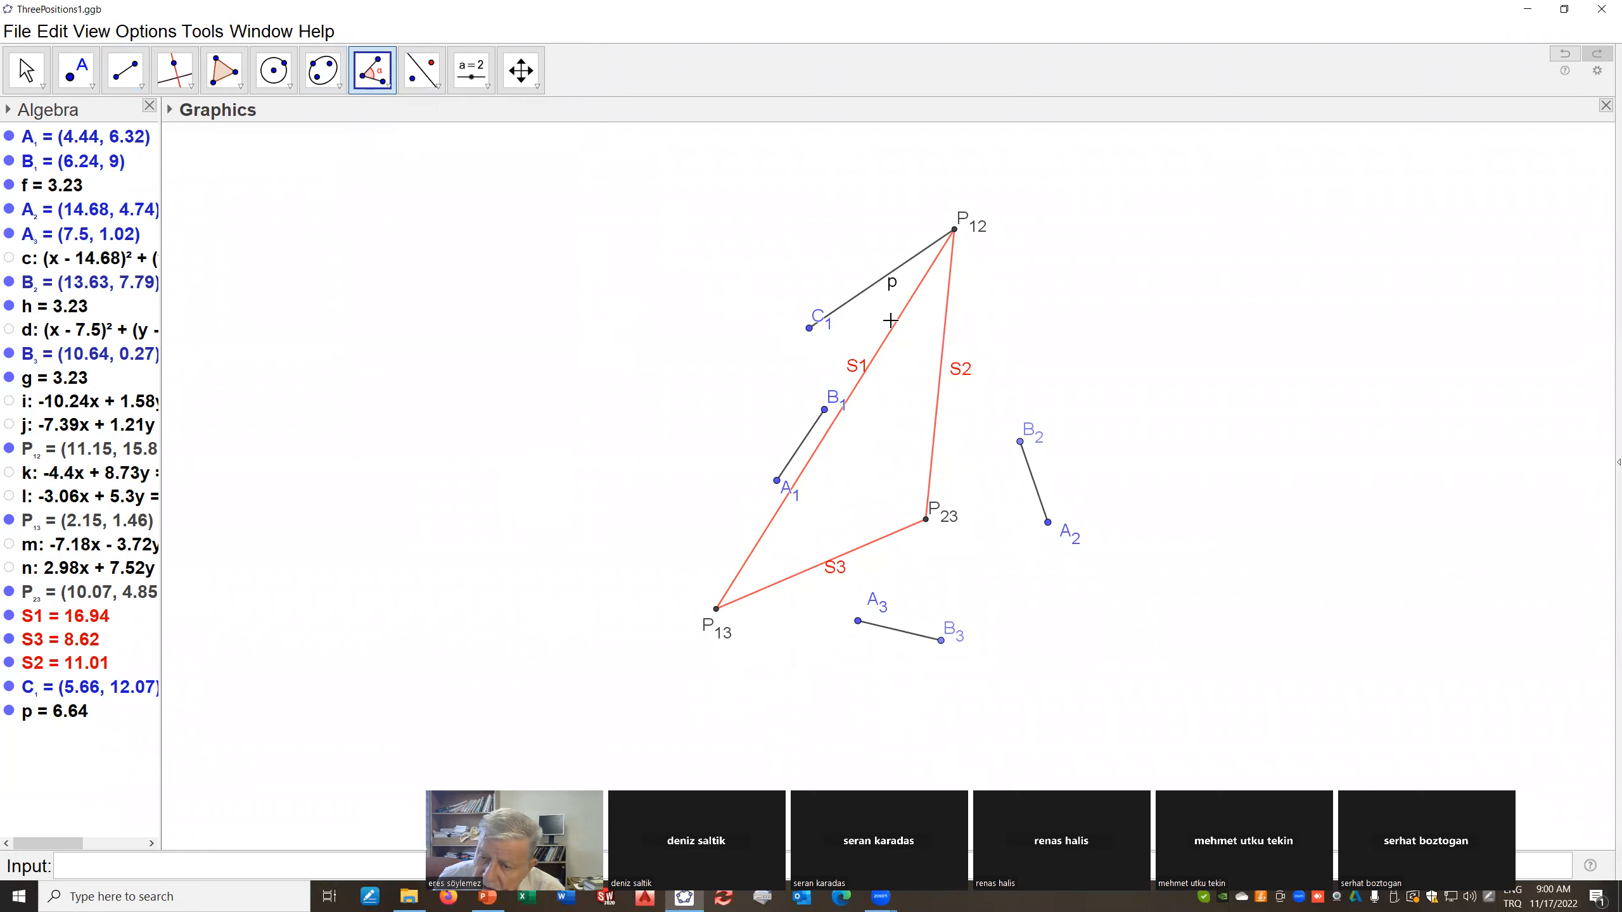
pyautogui.click(899, 325)
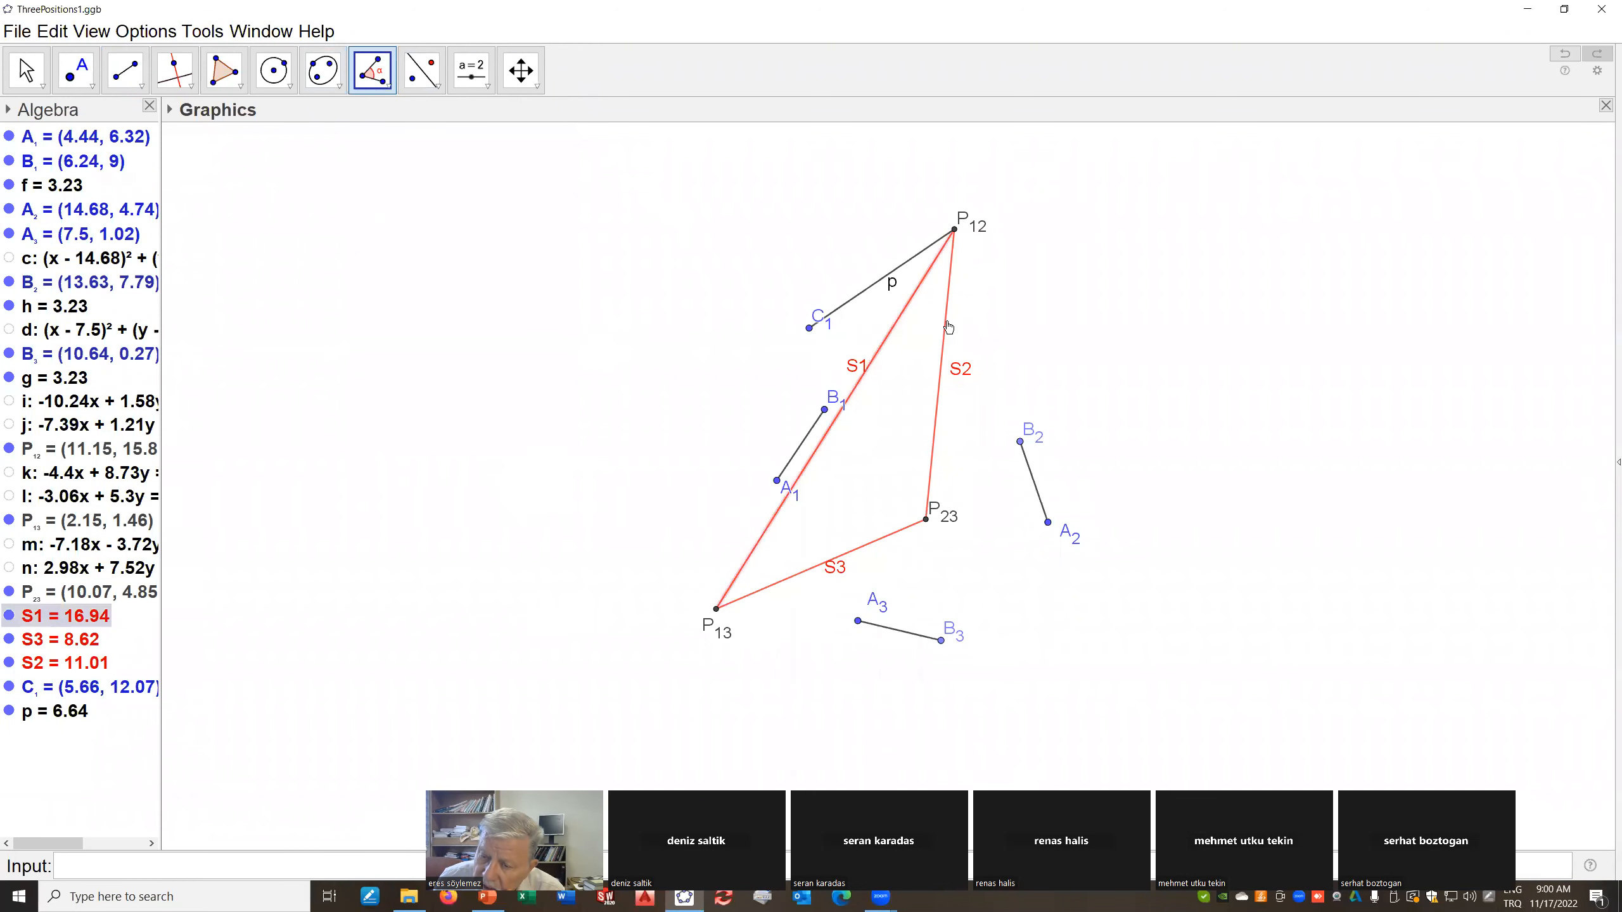
pyautogui.click(949, 327)
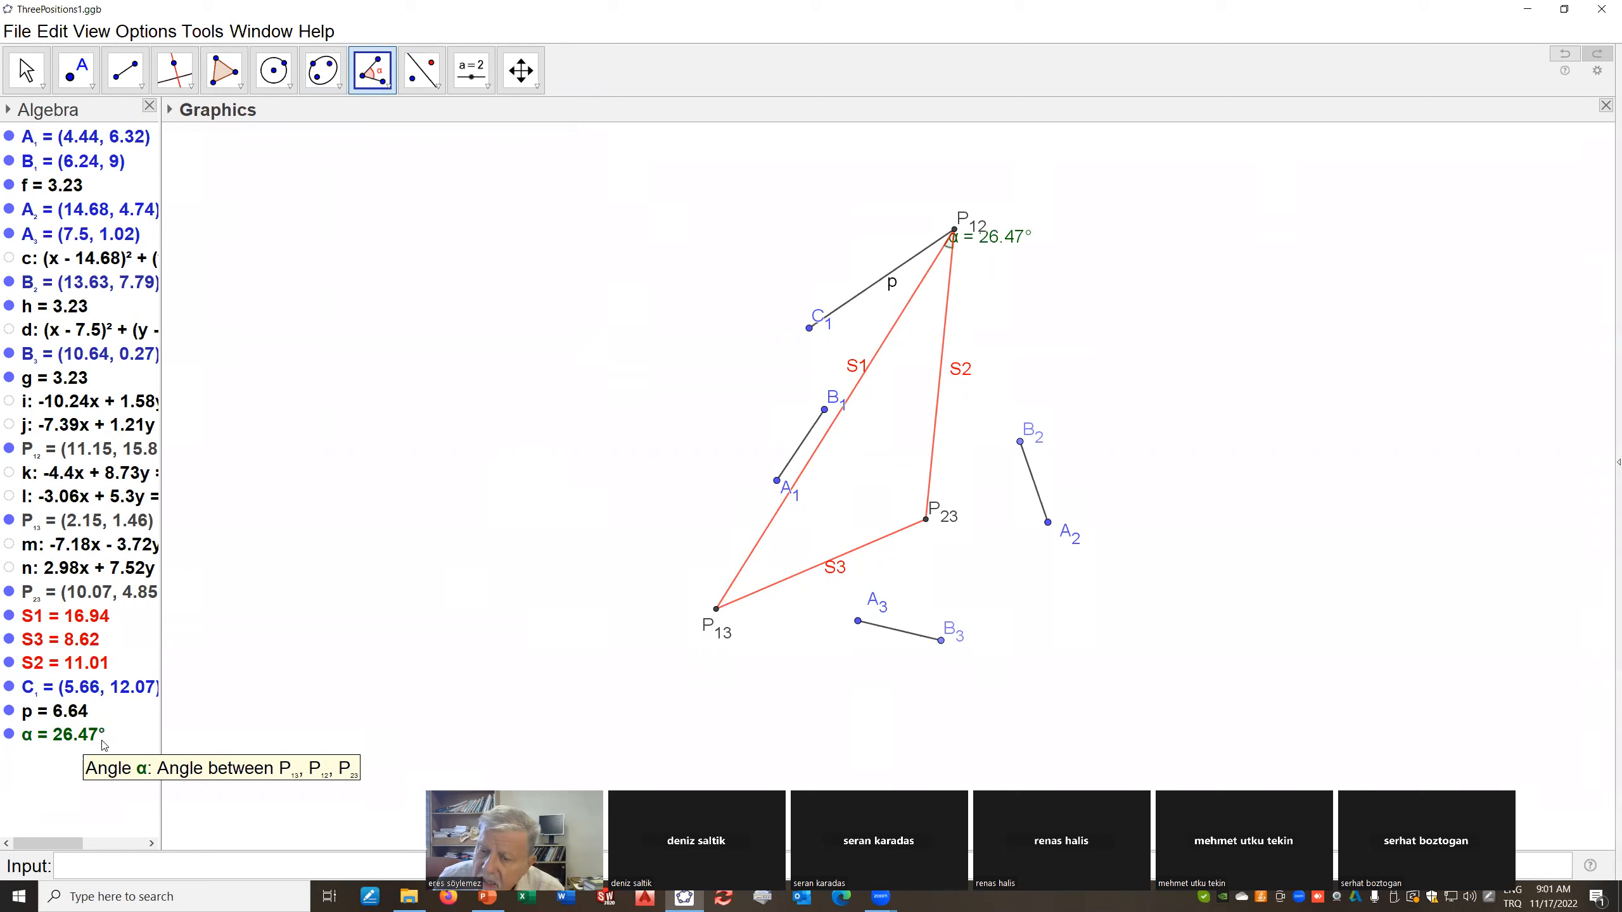
# Try to construct a counterclockwise angle of given size 2*α° from C1 with its vertex at P12
pyautogui.click(390, 86)
pyautogui.click(367, 157)
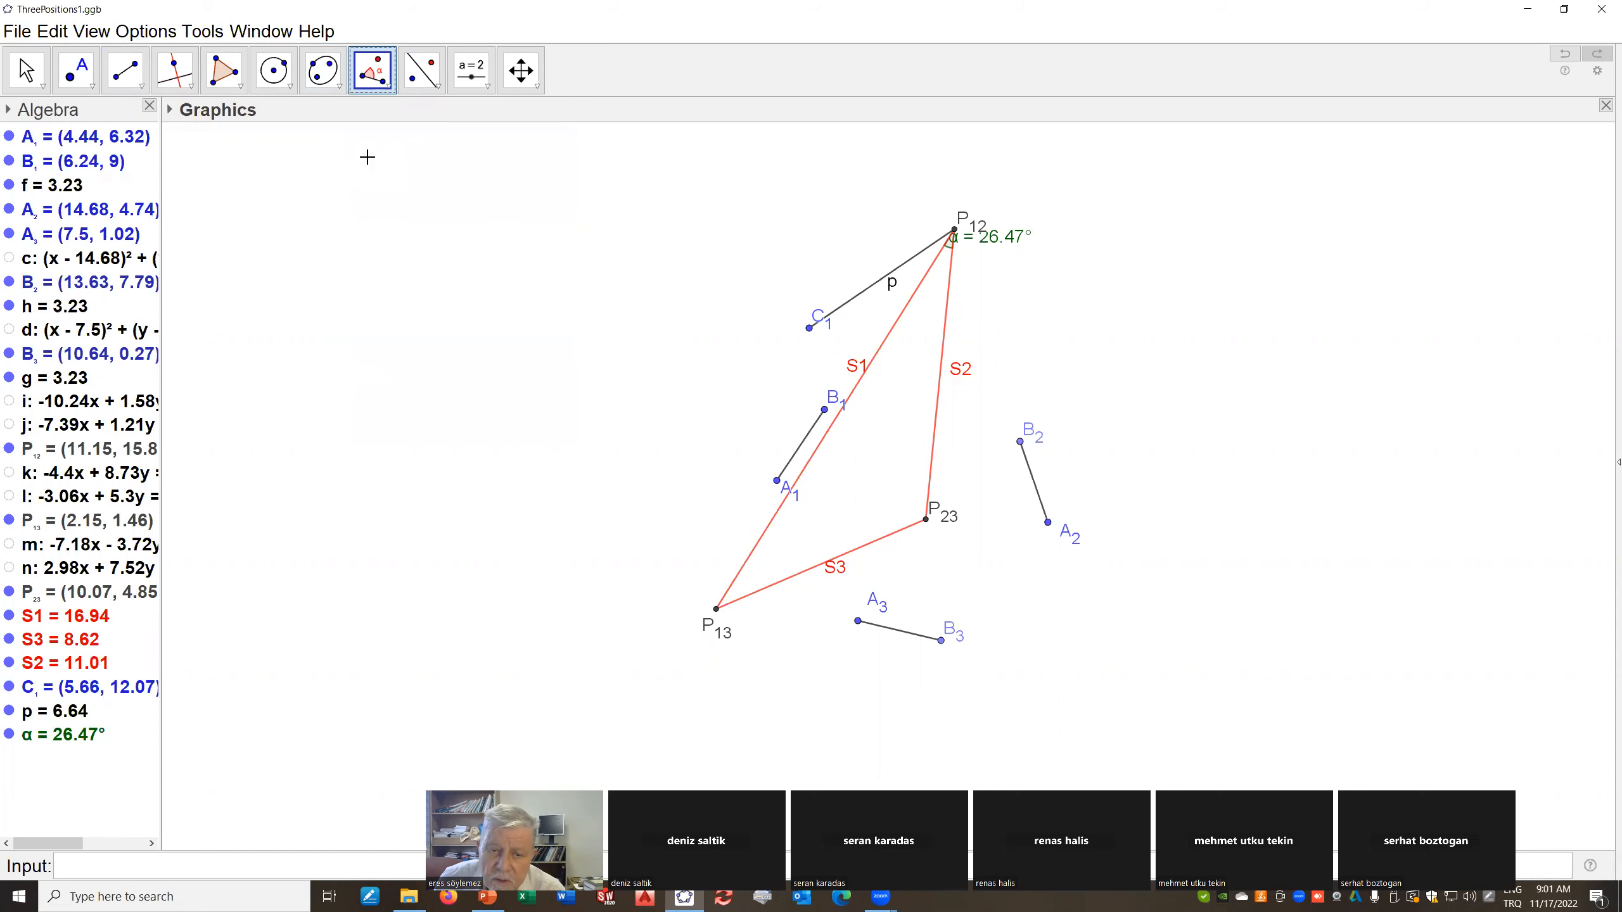
pyautogui.click(809, 328)
pyautogui.click(955, 231)
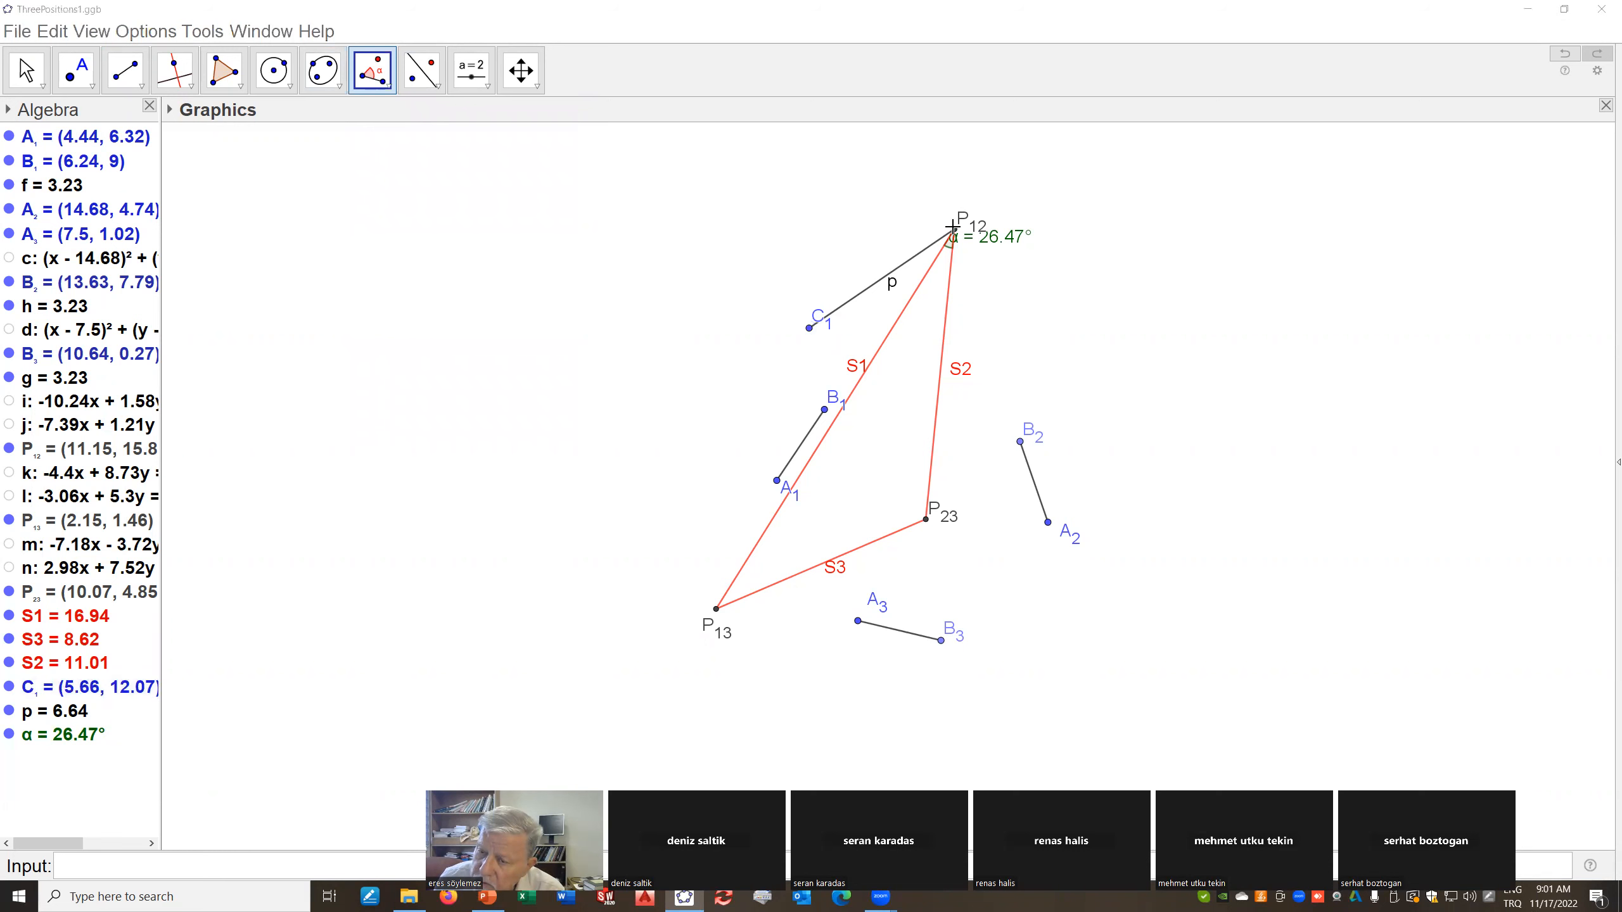
pyautogui.moveTo(626, 416); pyautogui.dragTo(570, 425)
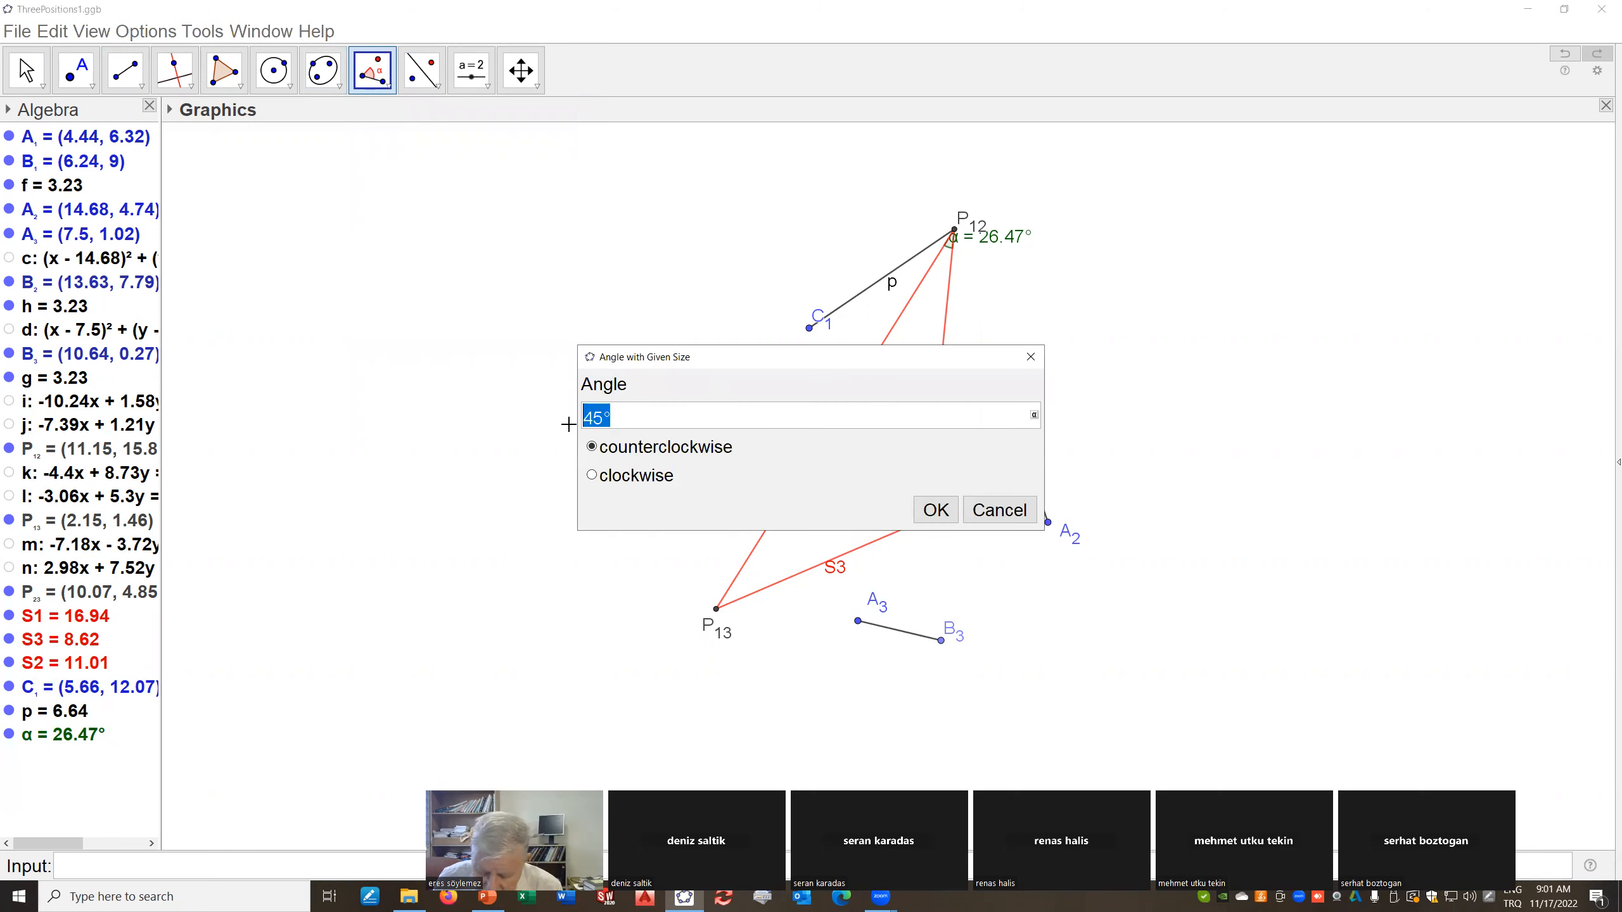
pyautogui.write('2')
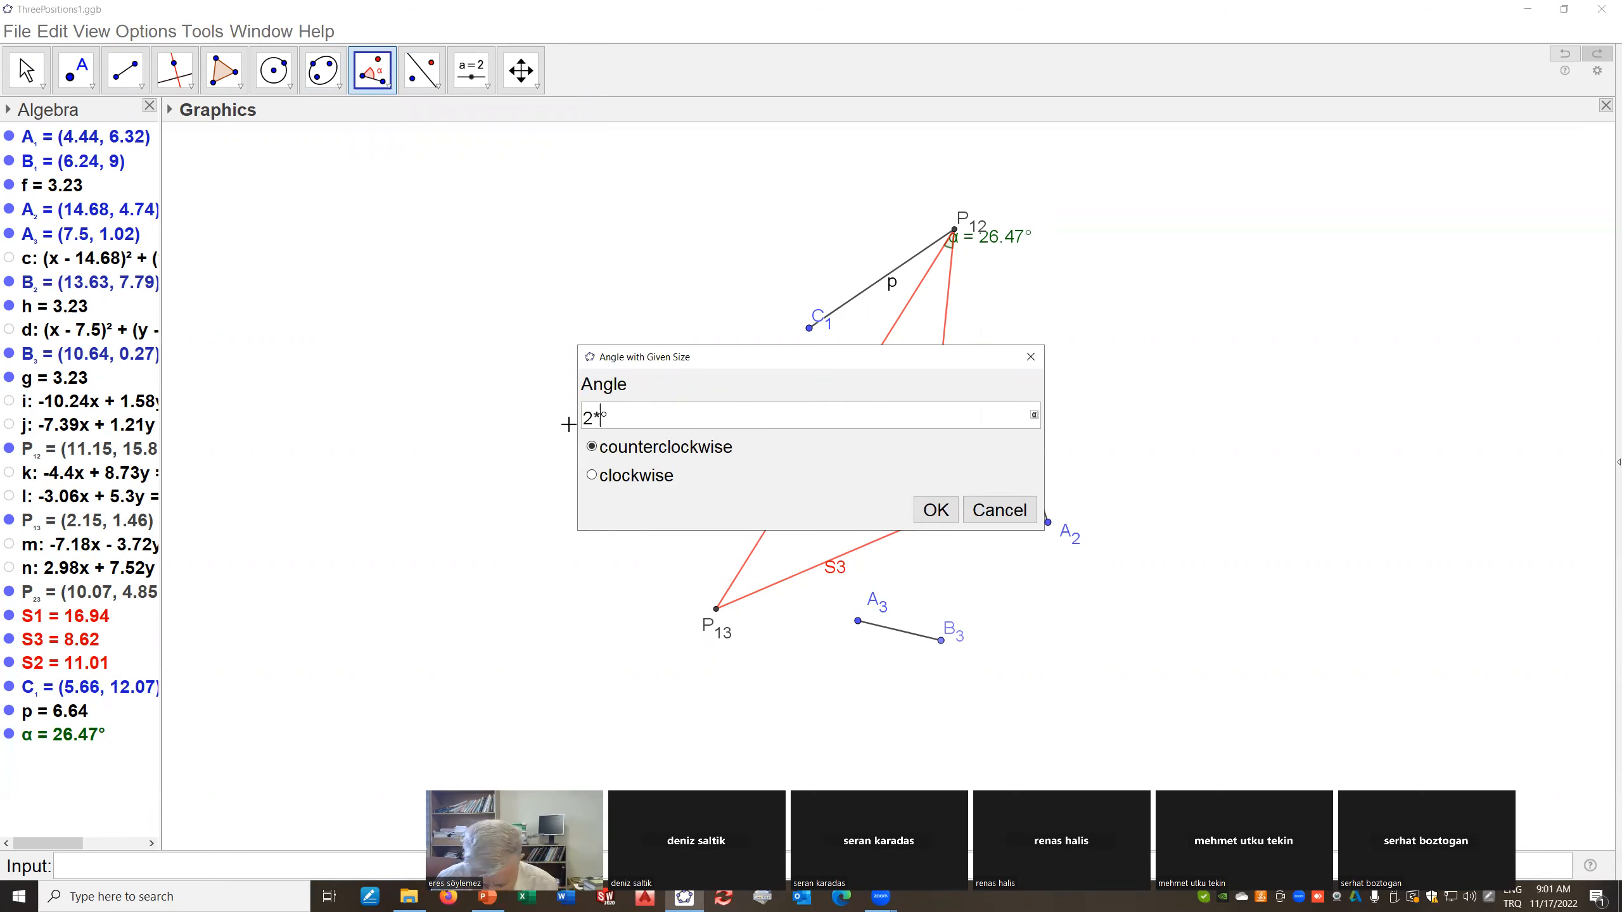
pyautogui.write('*α')
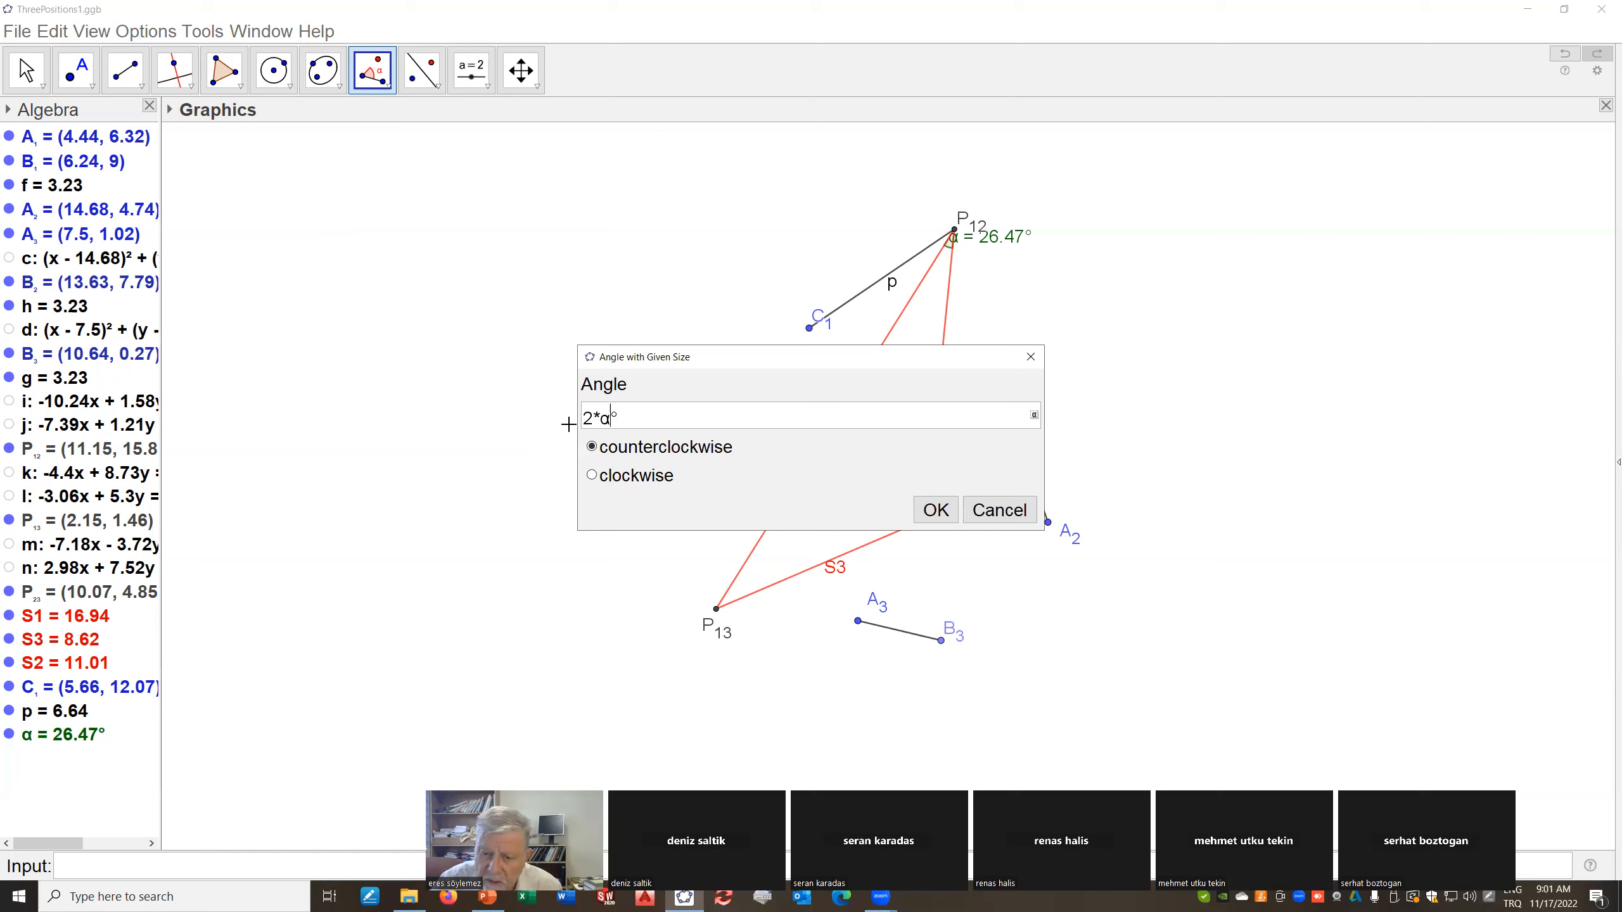
pyautogui.click(945, 516)
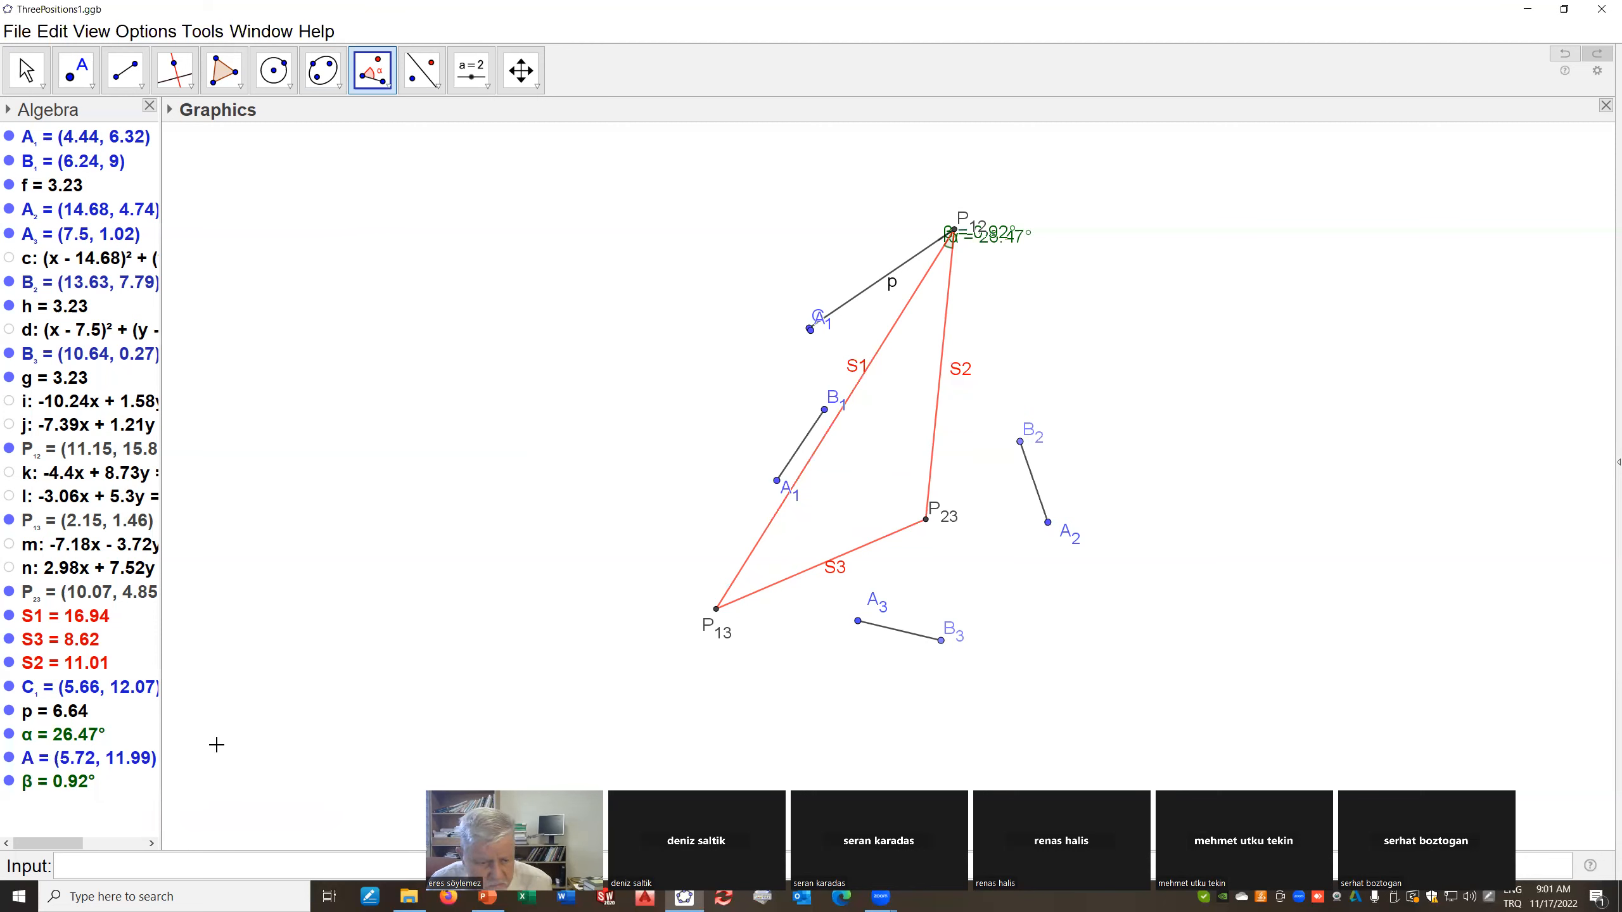
# Examine the basic properties and full definition of angle β, widening the properties view to read them
pyautogui.rightClick(58, 784)
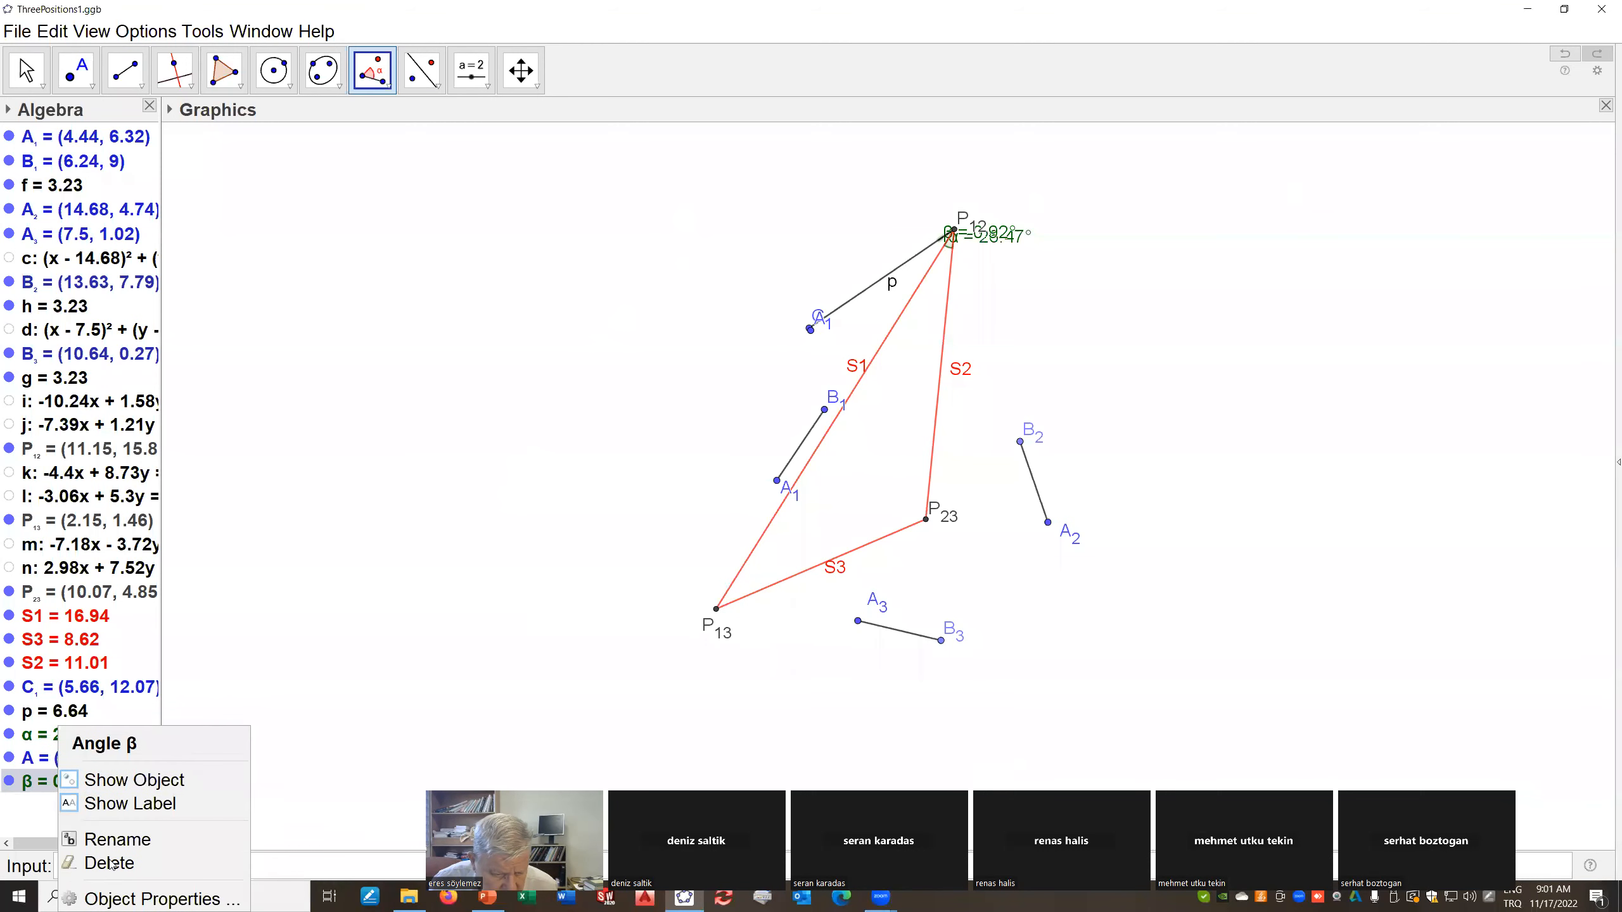
pyautogui.click(150, 900)
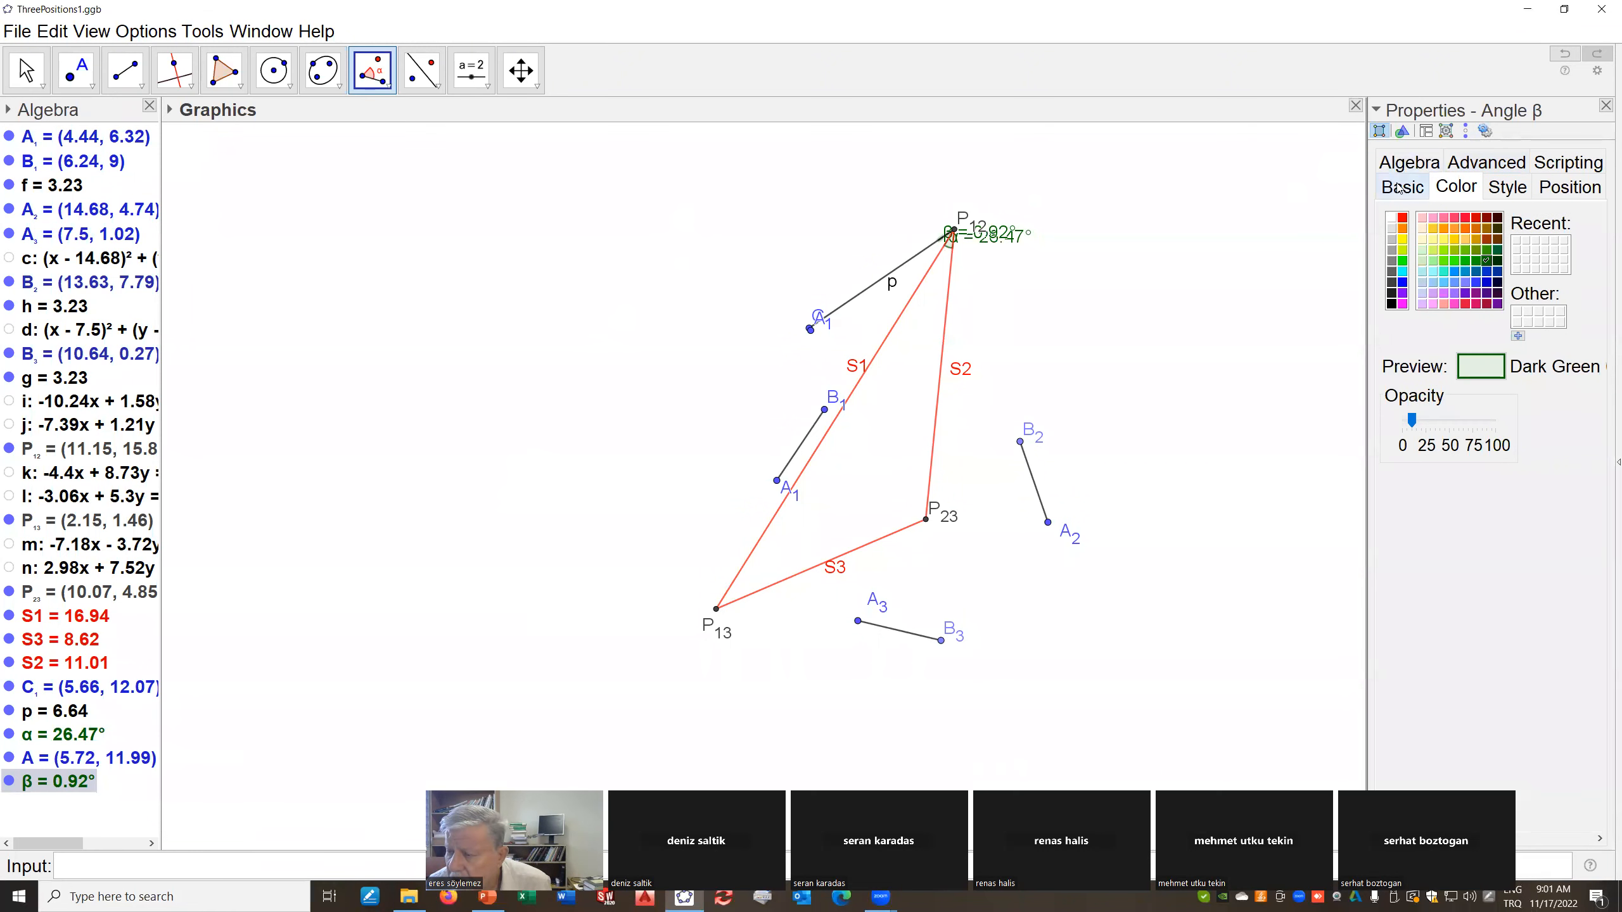
pyautogui.click(1397, 187)
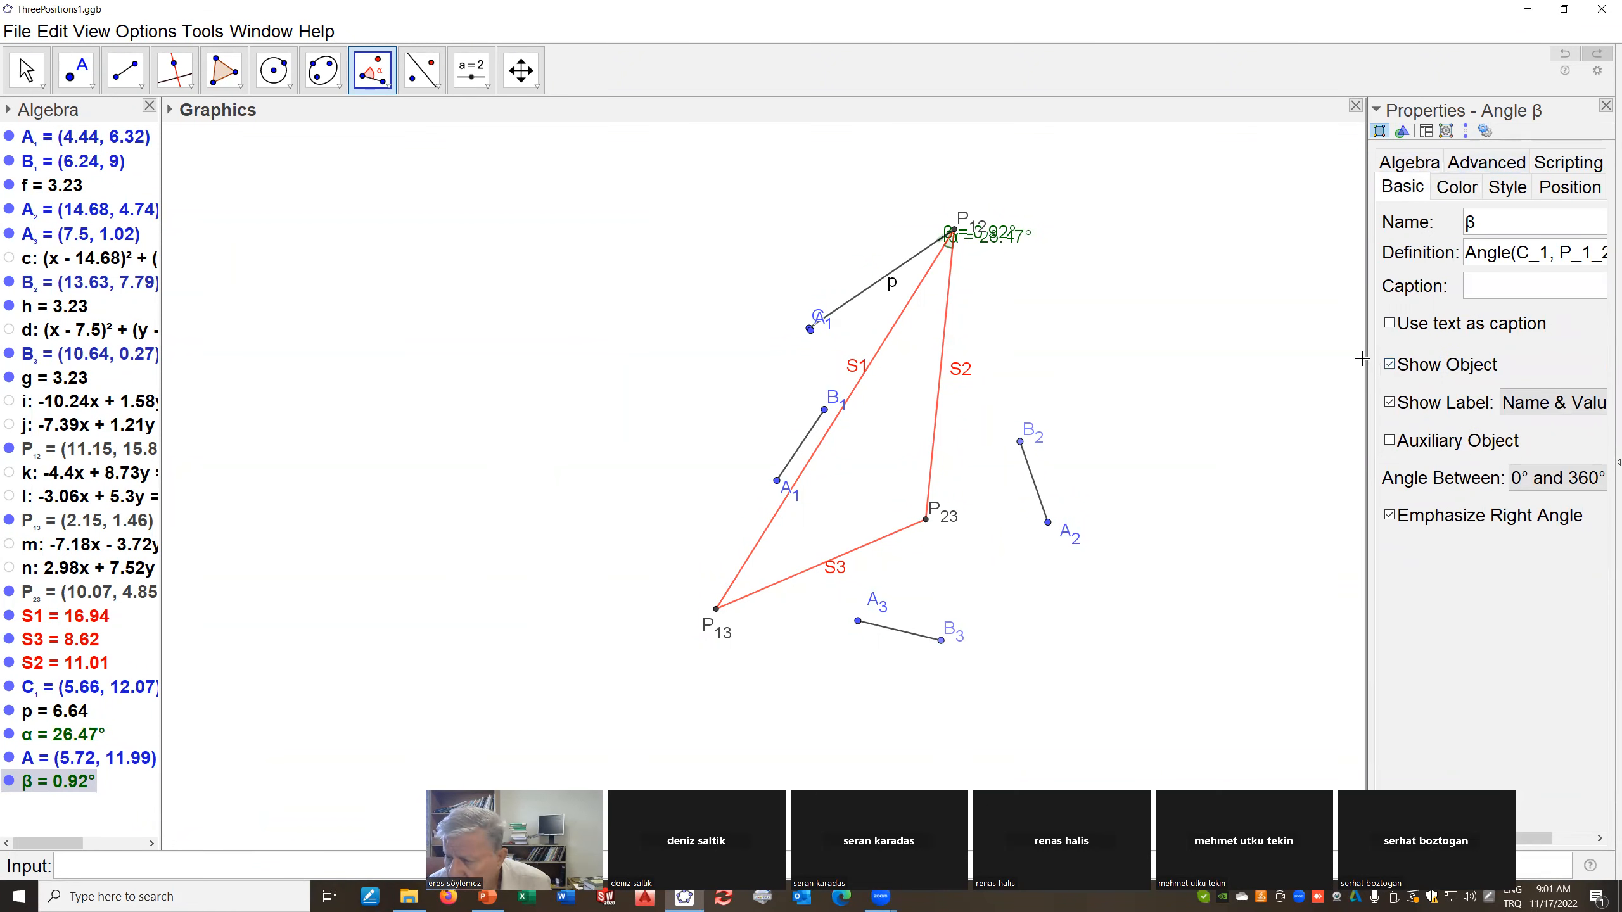
pyautogui.moveTo(1362, 360); pyautogui.dragTo(1237, 375)
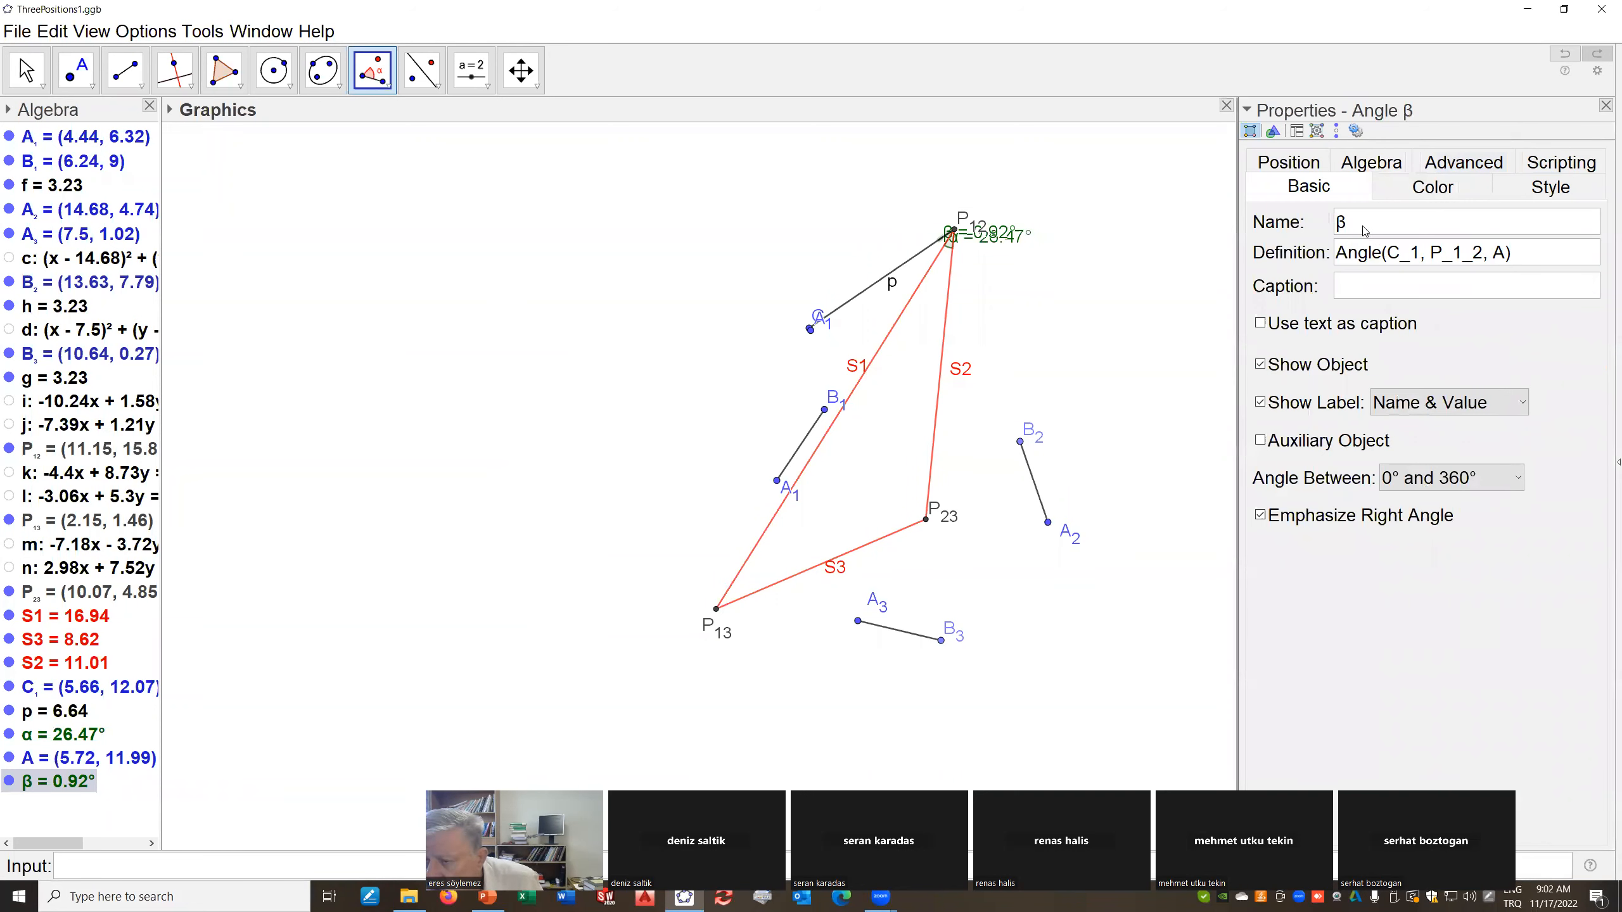
pyautogui.click(1605, 105)
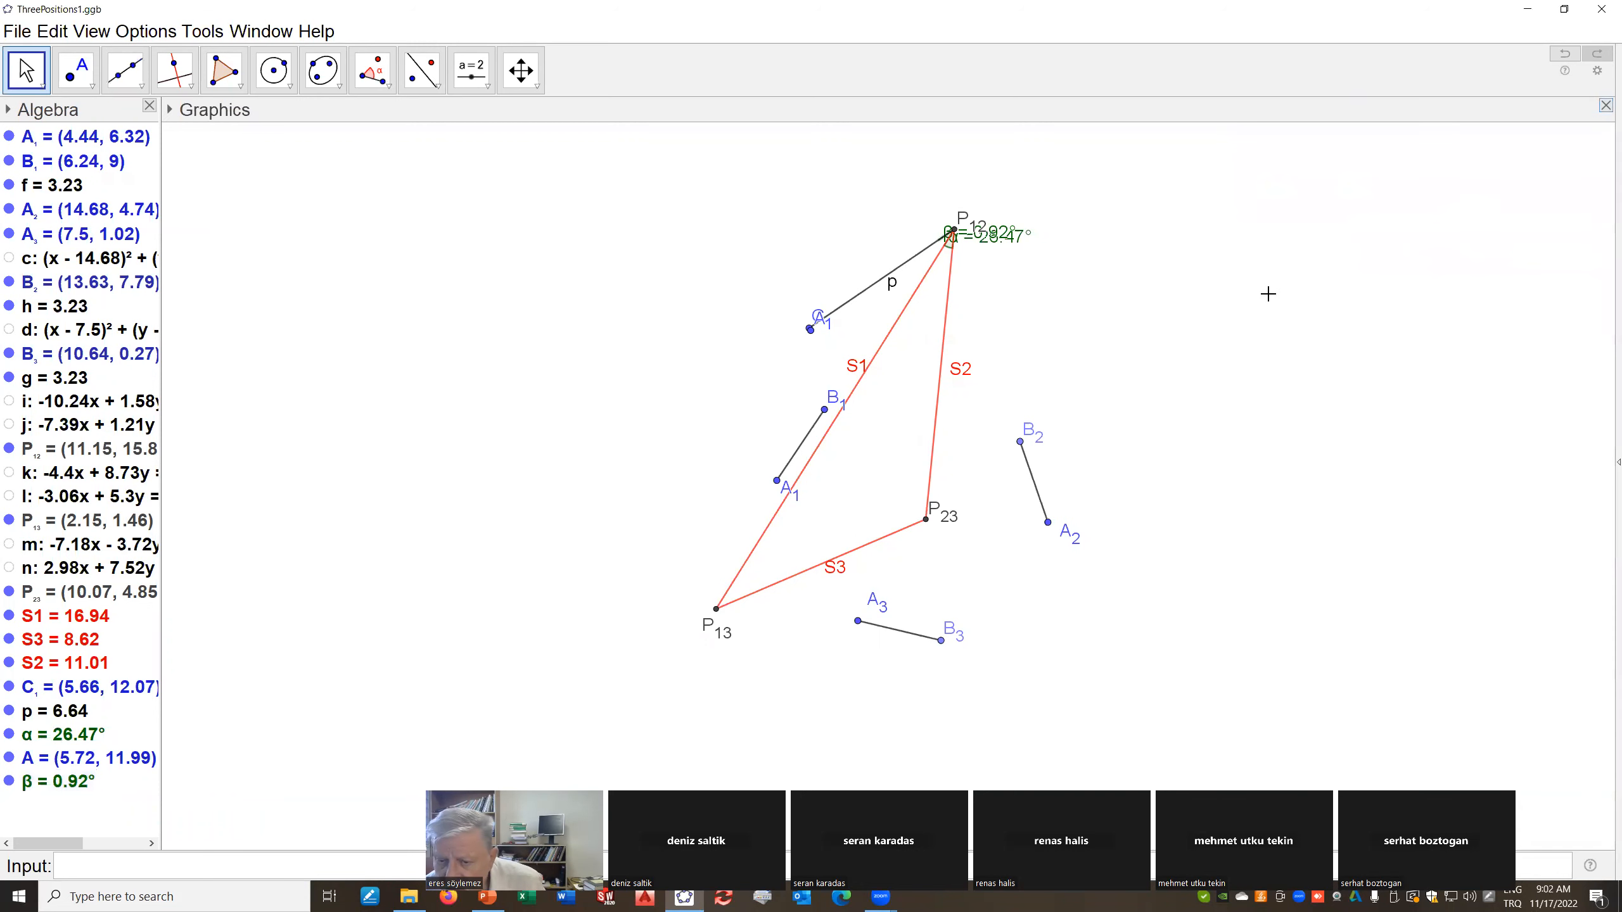
# Delete the angle β from the construction
pyautogui.click(75, 783)
pyautogui.rightClick(75, 783)
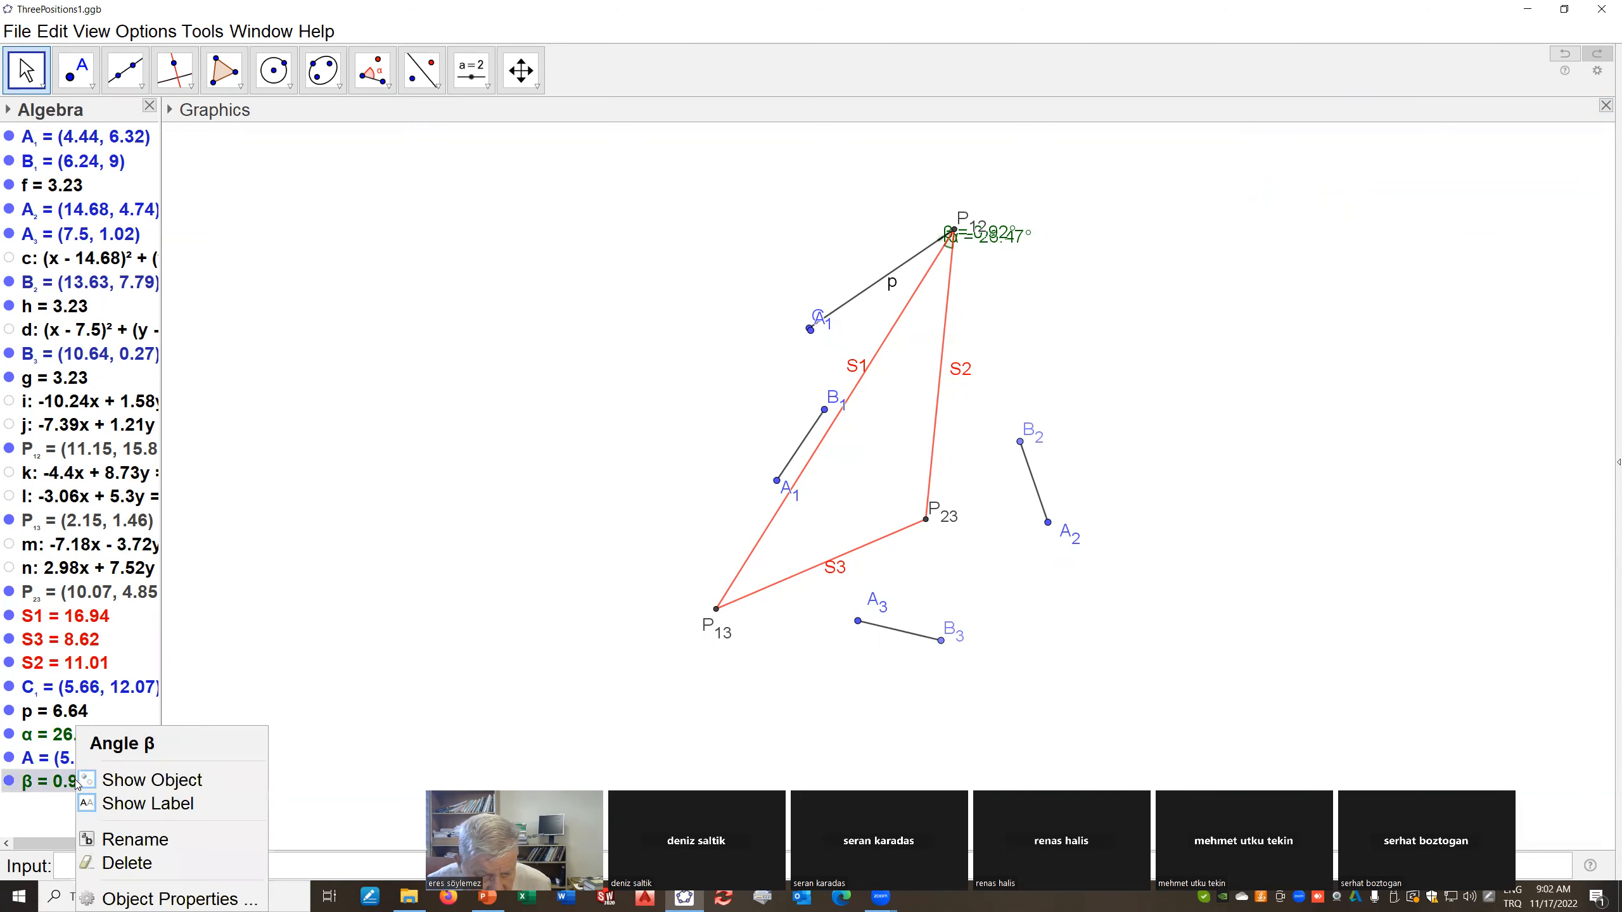
pyautogui.click(133, 866)
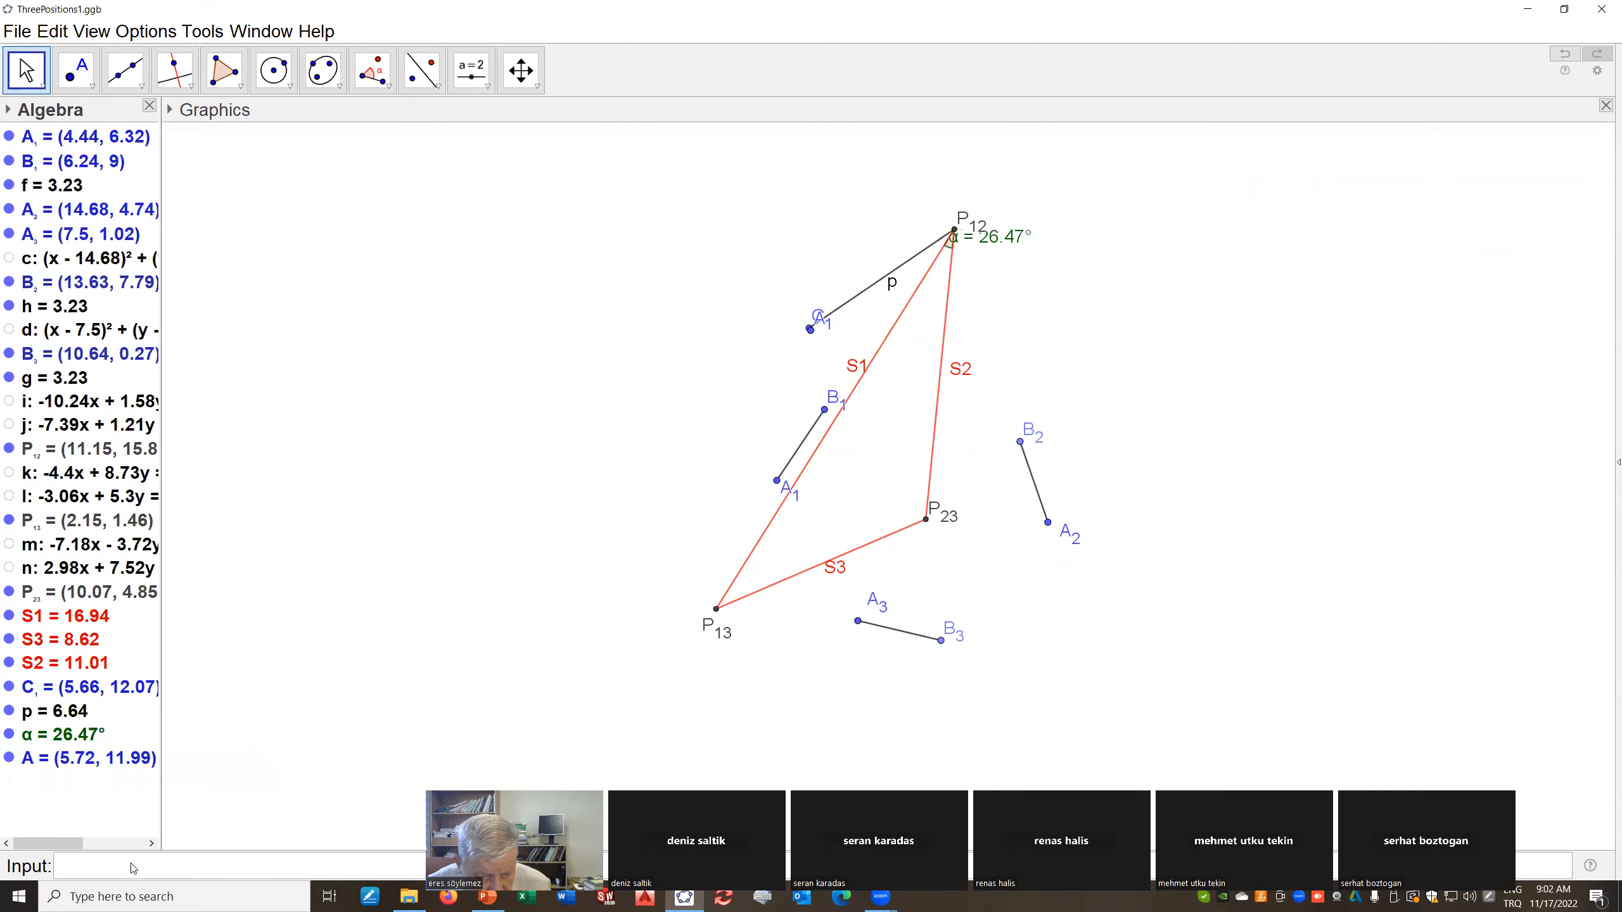
# Delete the extra point A overlapping C1, and reposition C1 at about (5.76, 11.4) with its label set clear of the point
pyautogui.click(92, 759)
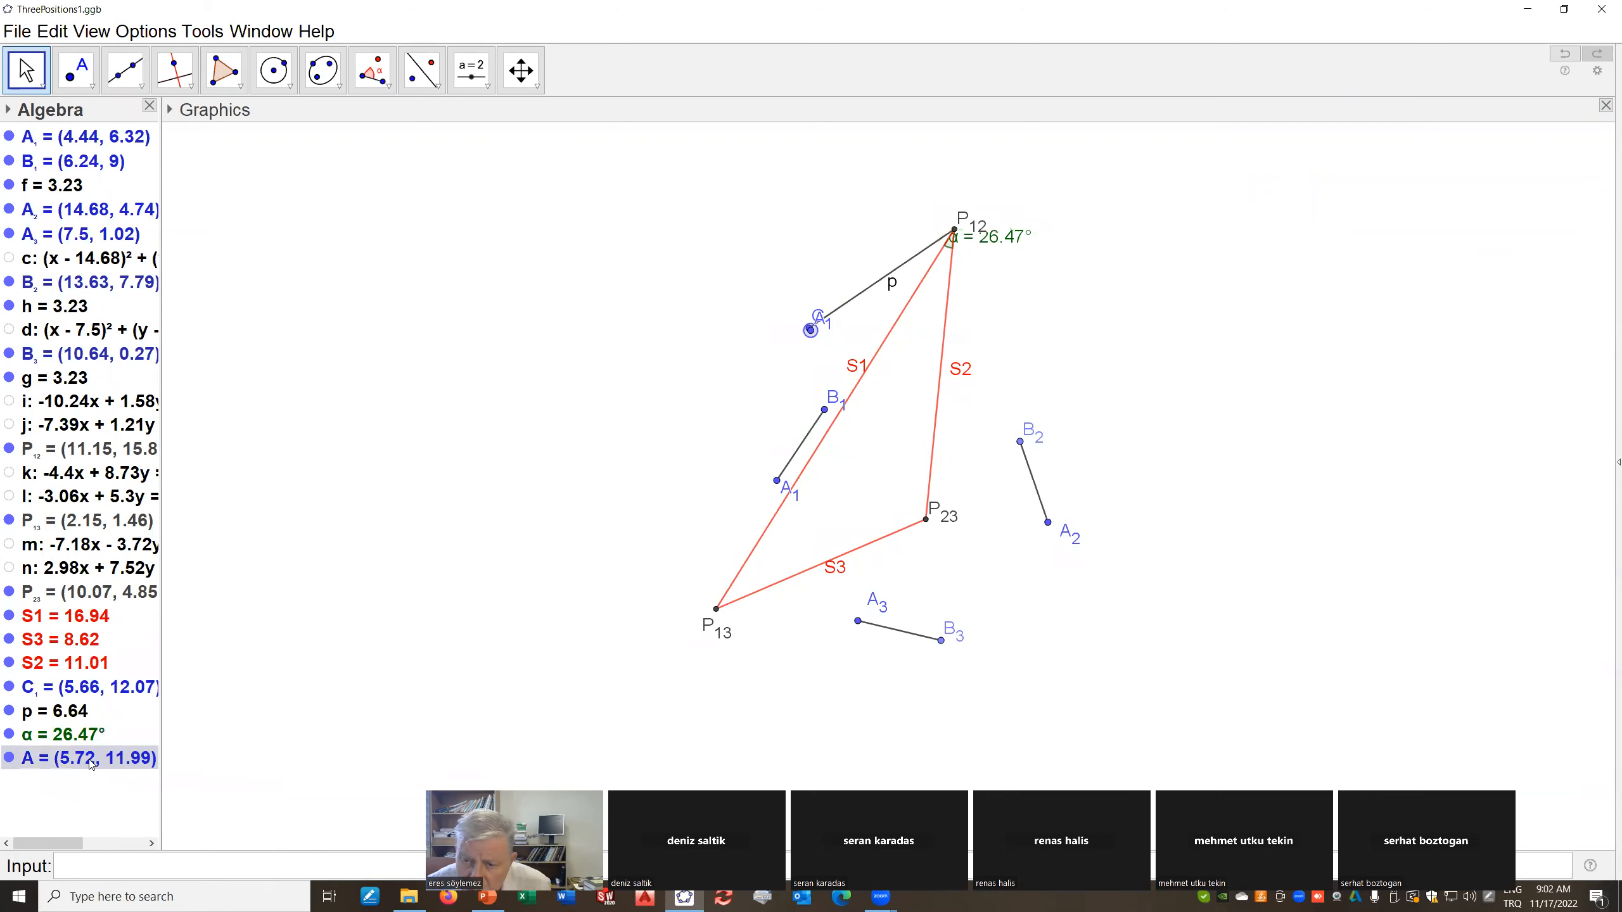
pyautogui.moveTo(823, 323); pyautogui.dragTo(799, 371)
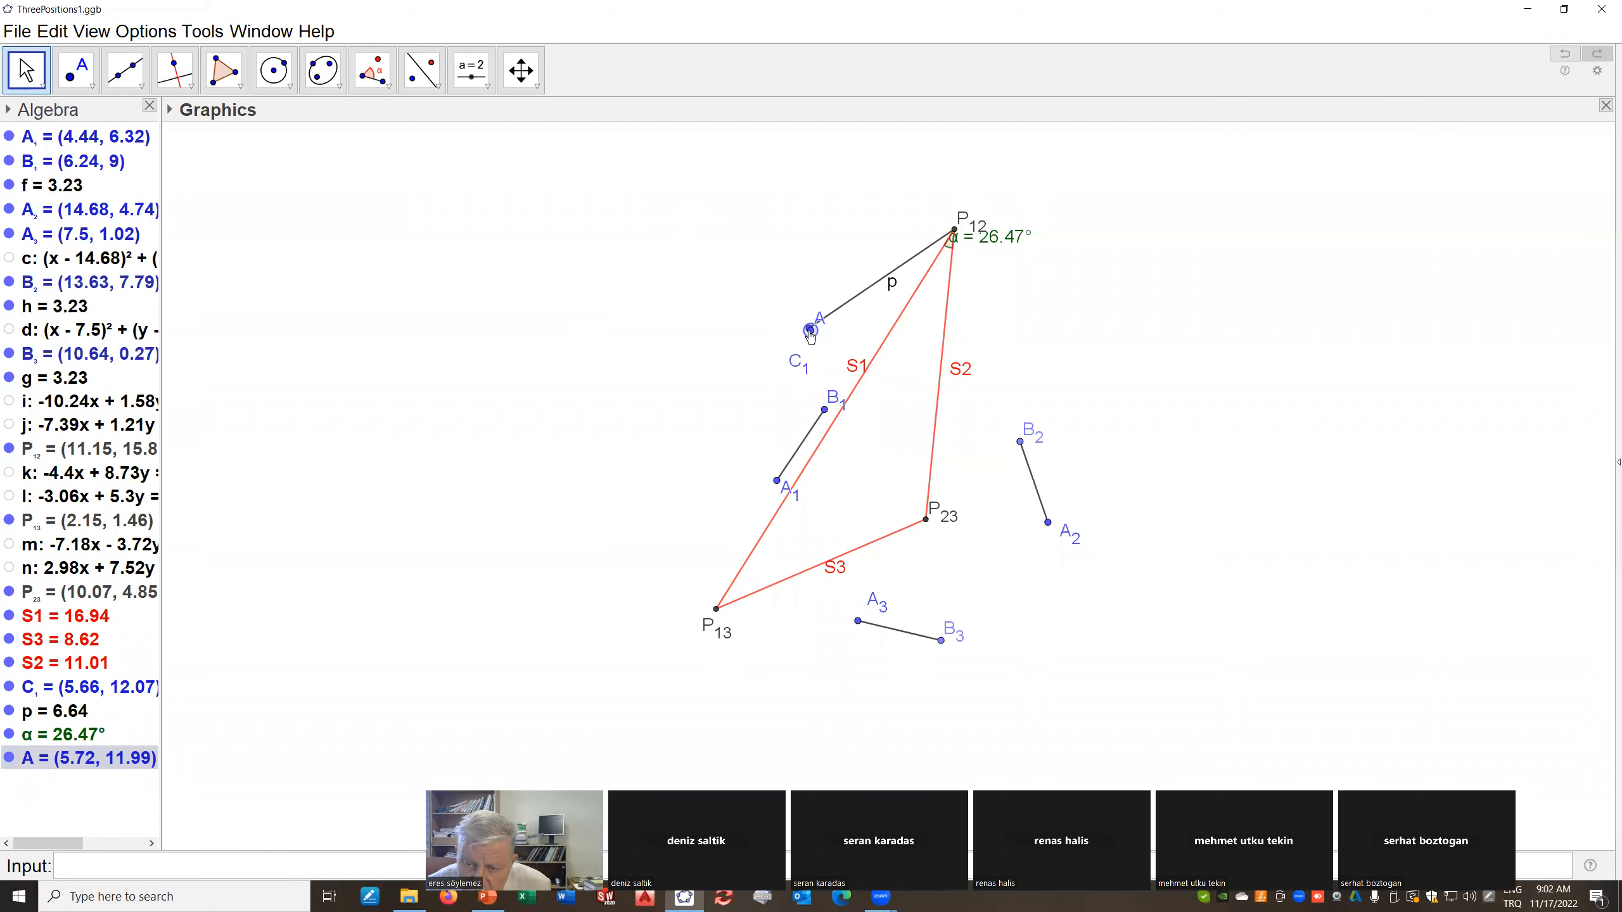
pyautogui.rightClick(811, 331)
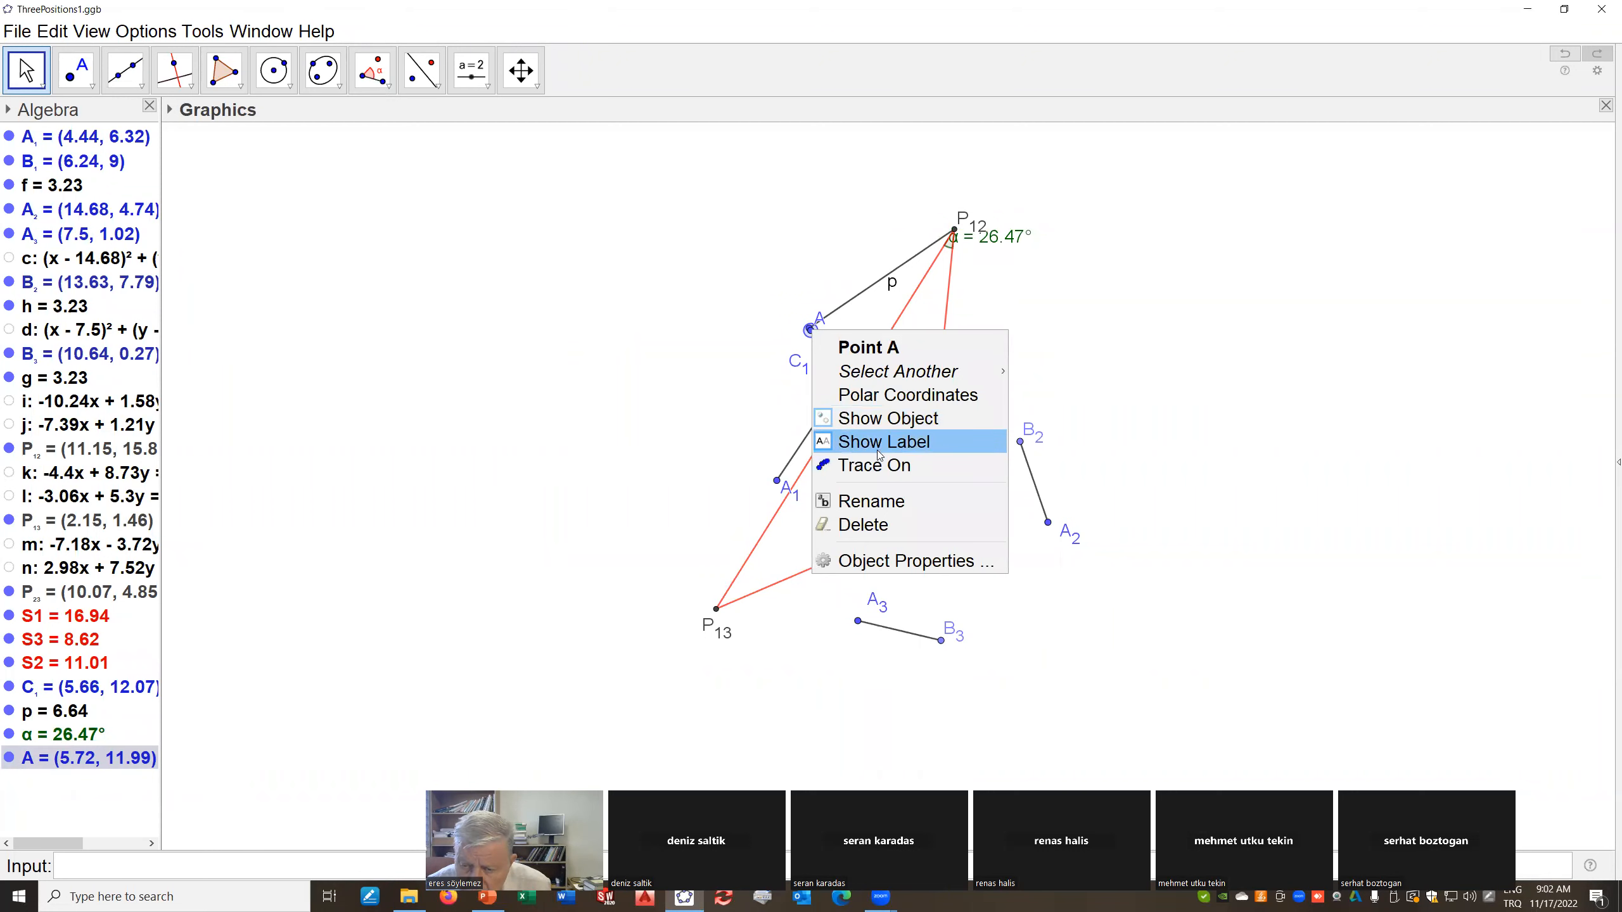
pyautogui.click(863, 524)
pyautogui.moveTo(799, 377); pyautogui.dragTo(812, 346)
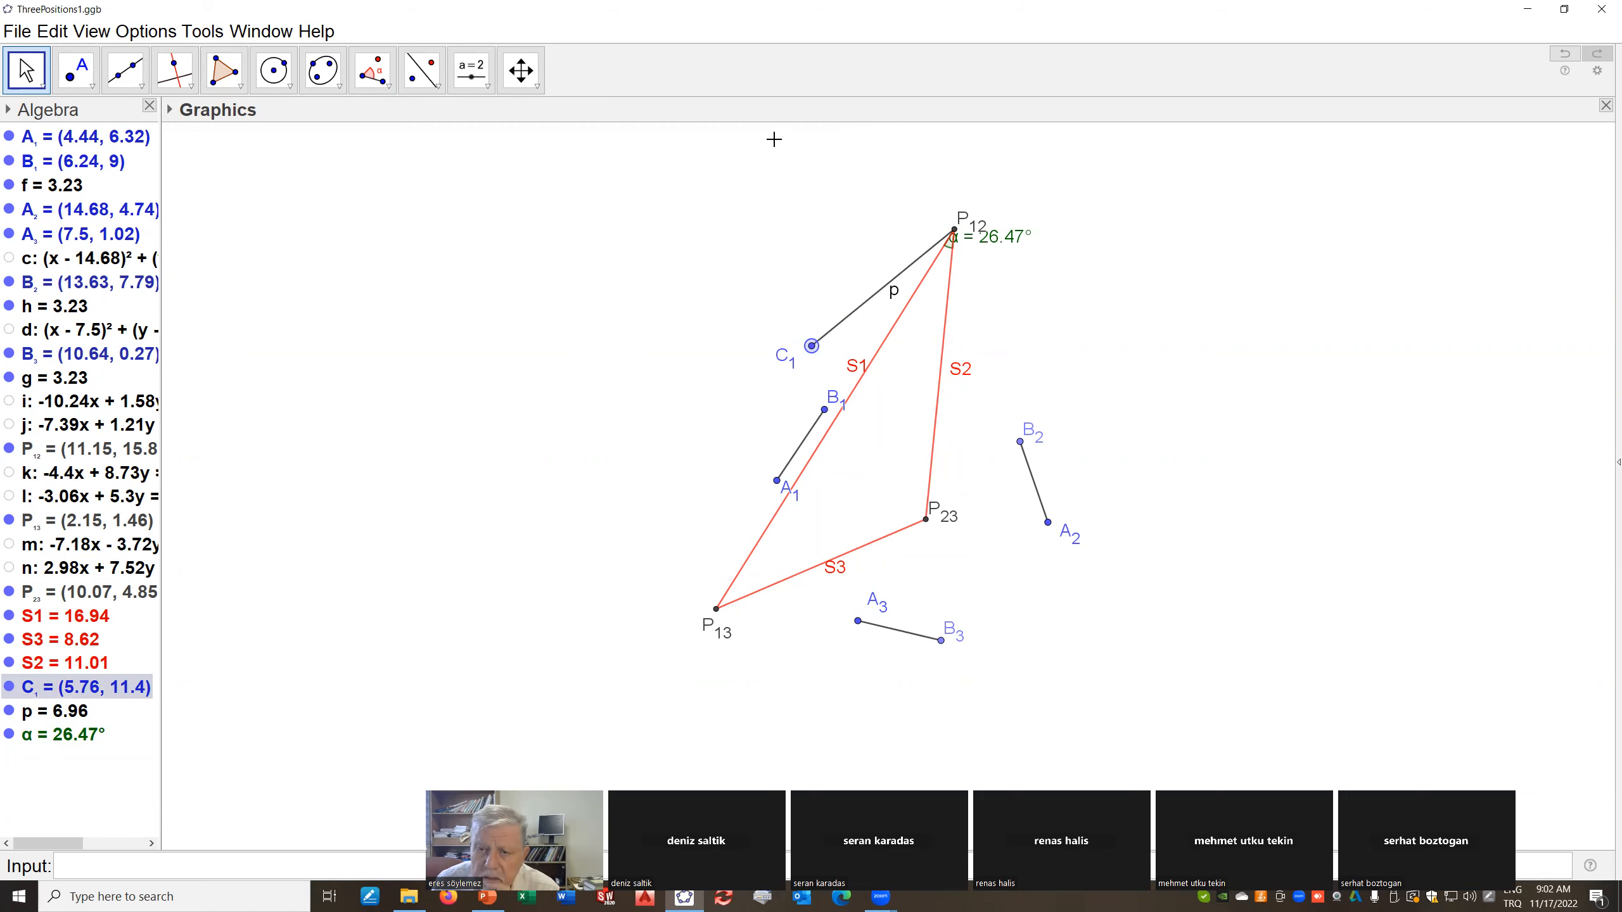
# Rotate point C1 counterclockwise about P12 by the angle 2*α
pyautogui.click(384, 86)
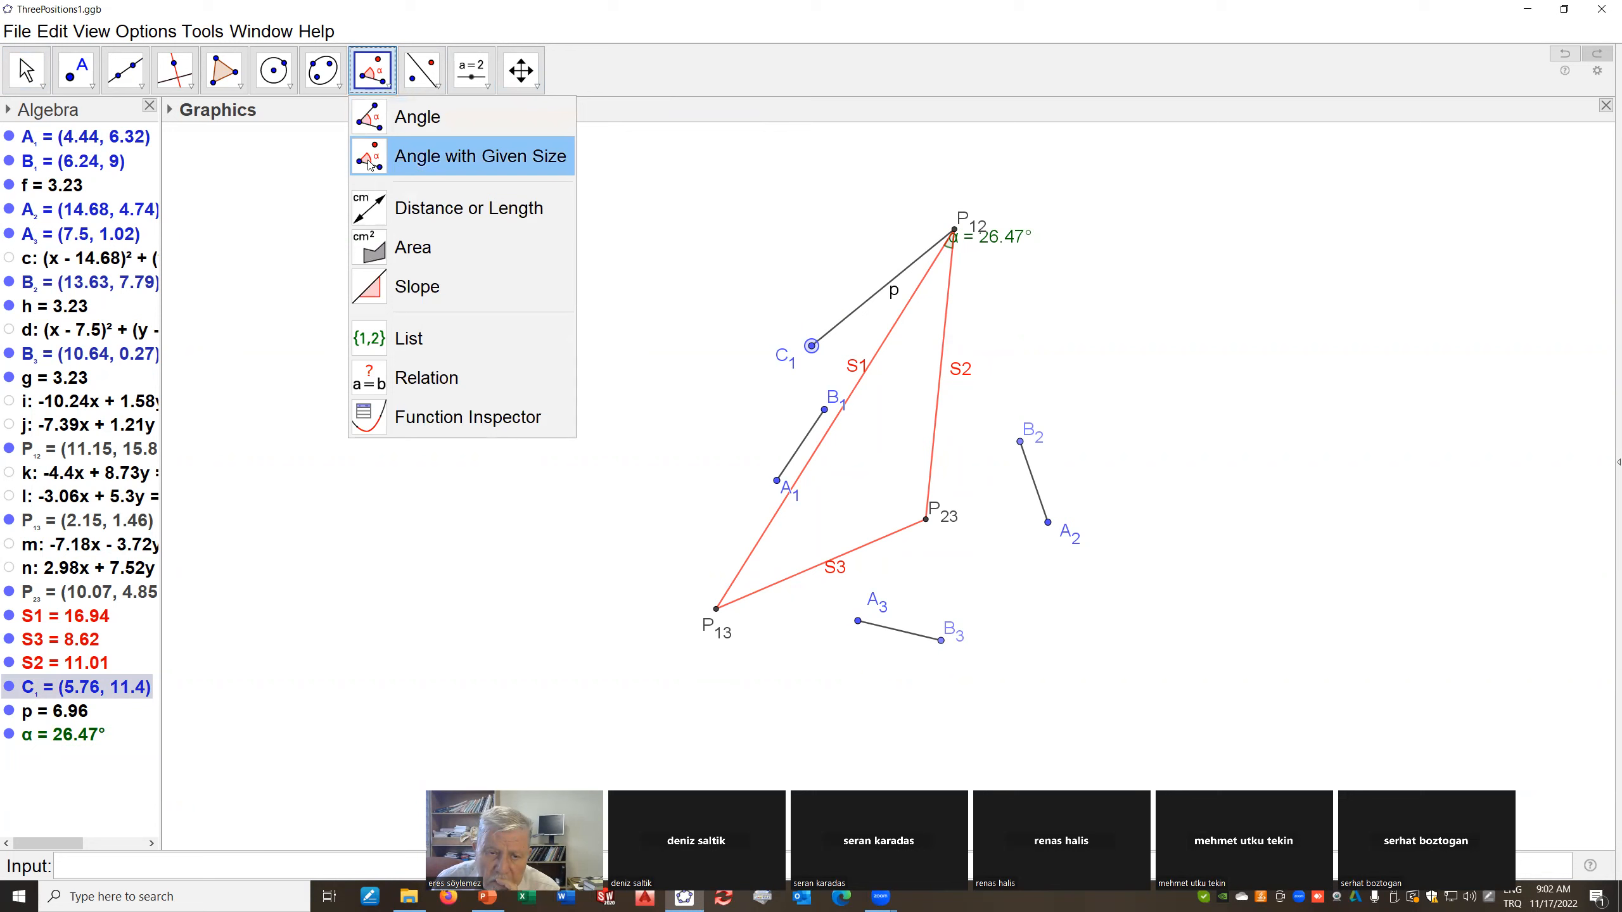
pyautogui.click(409, 160)
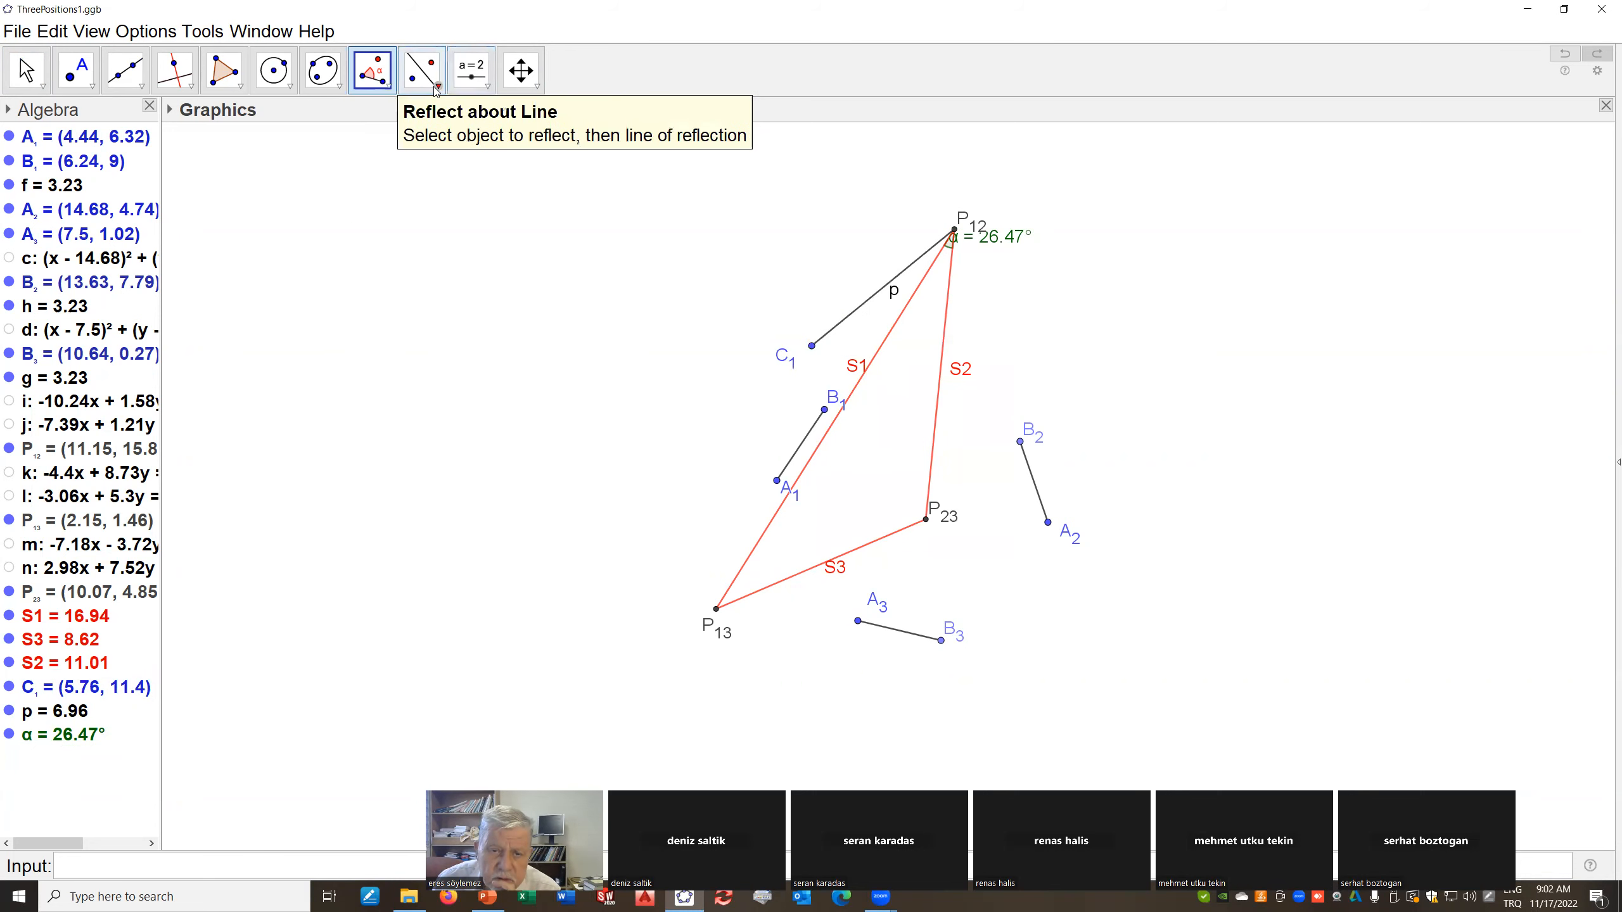
pyautogui.click(438, 87)
pyautogui.click(417, 238)
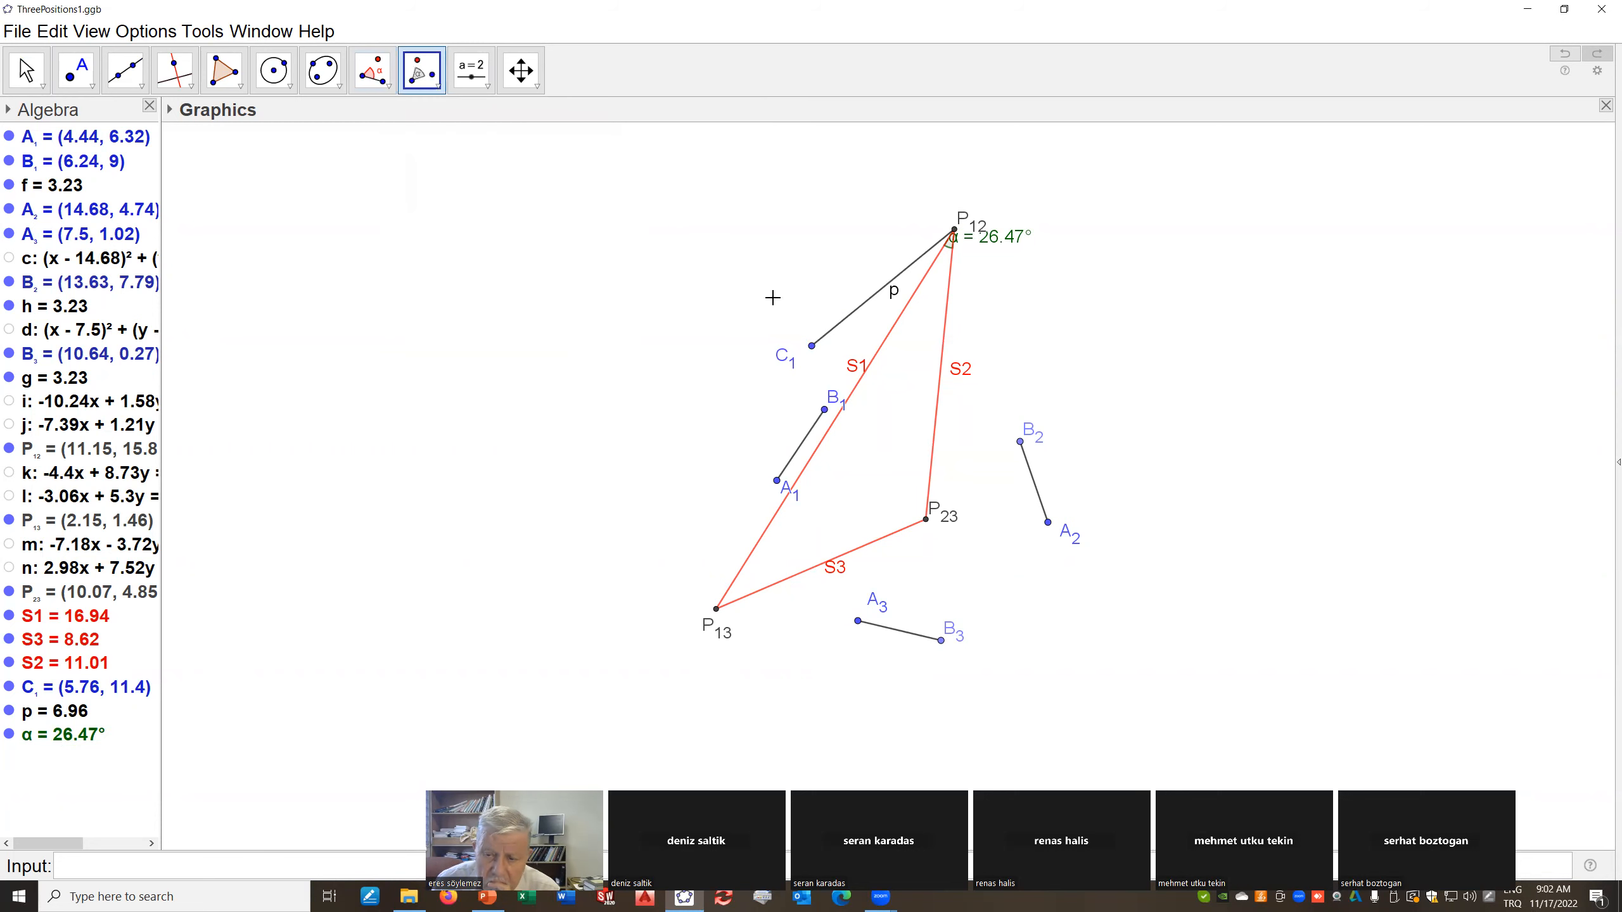
pyautogui.click(813, 350)
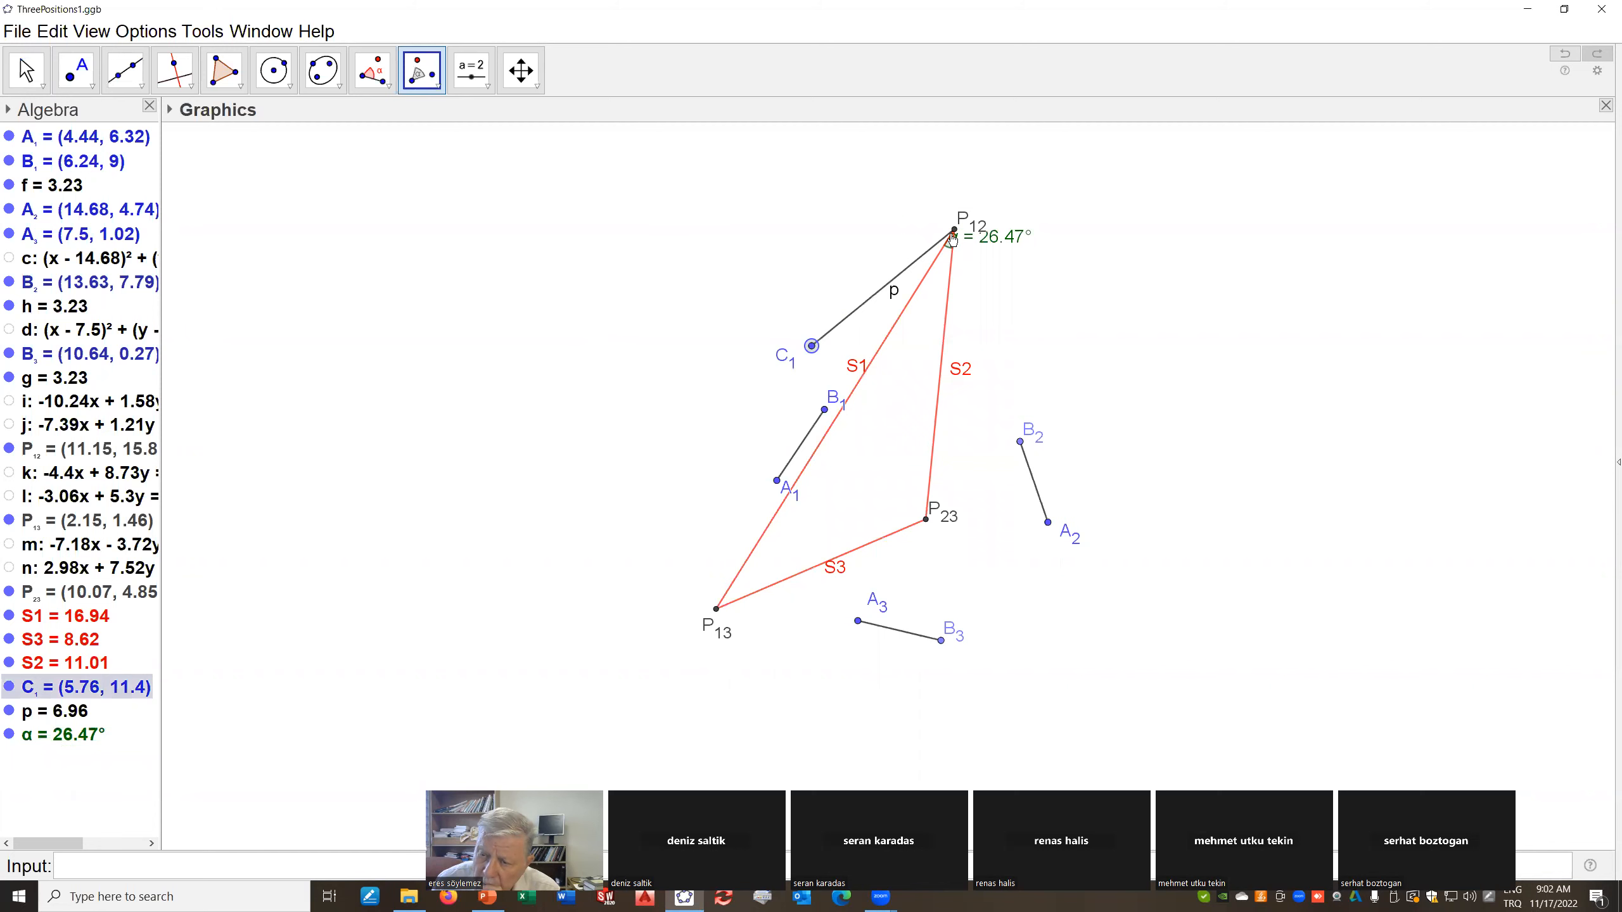
pyautogui.click(954, 234)
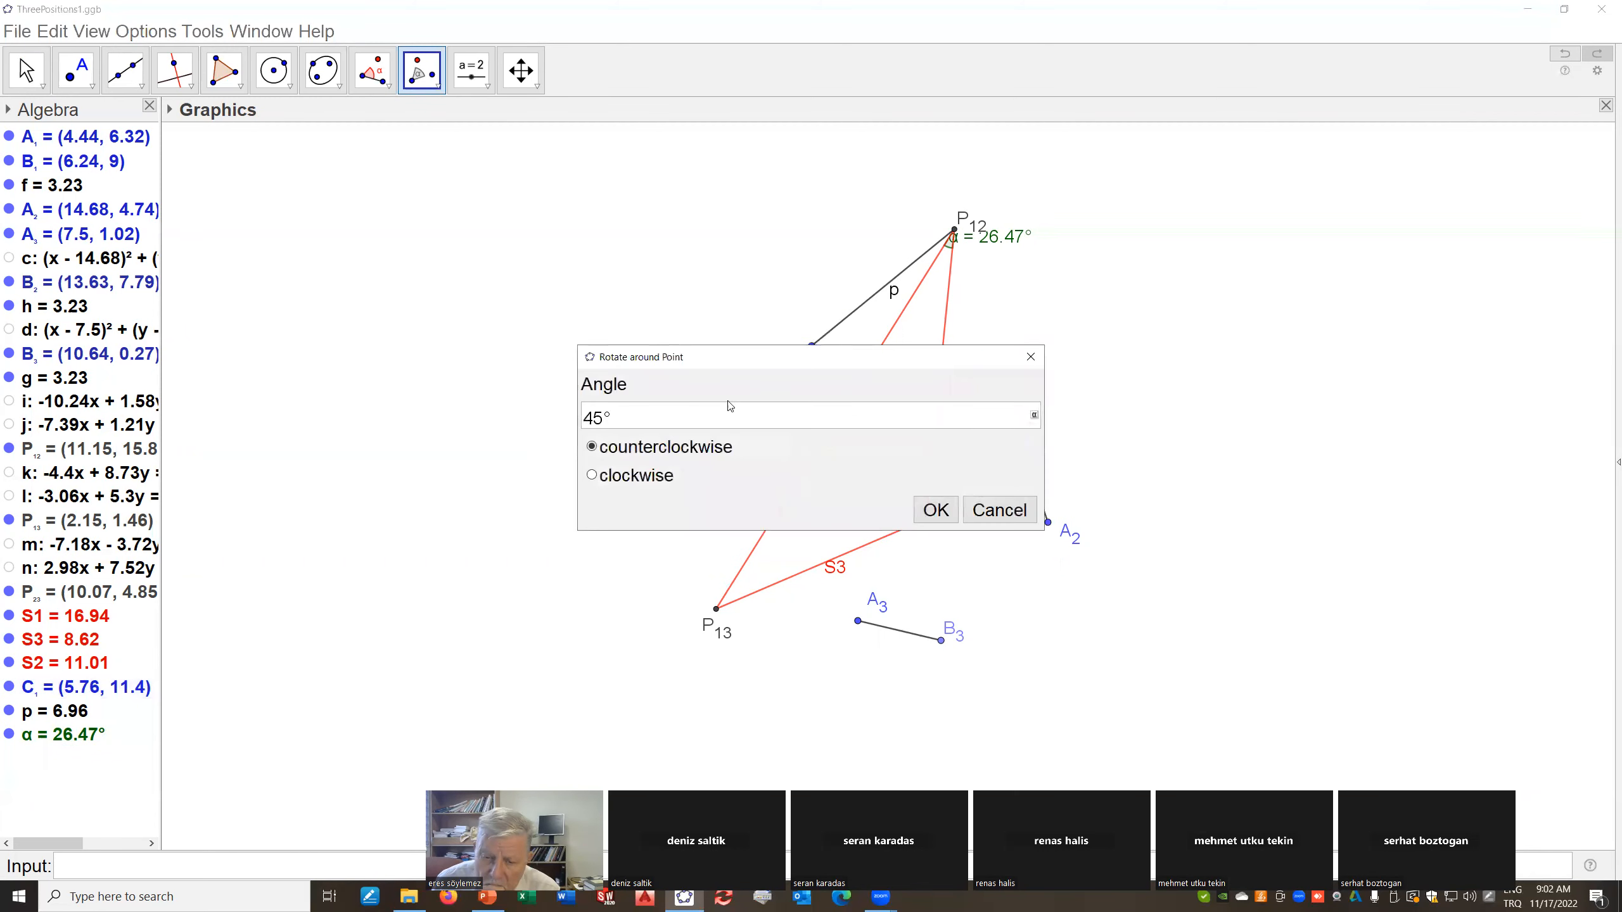
pyautogui.moveTo(620, 420); pyautogui.dragTo(587, 419)
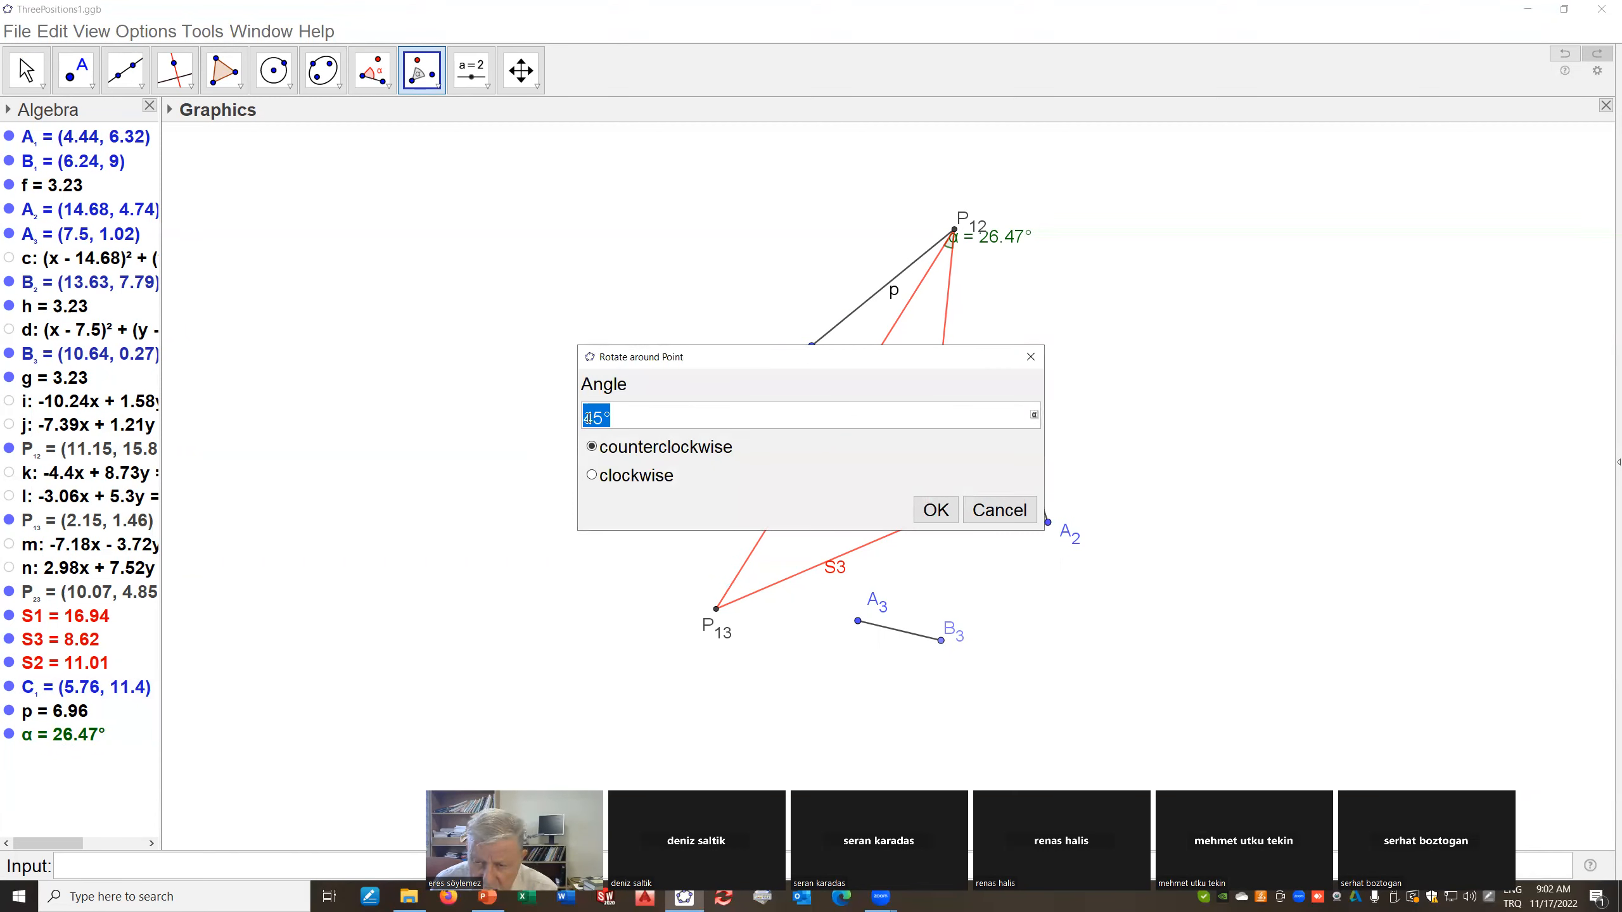
pyautogui.write('2*')
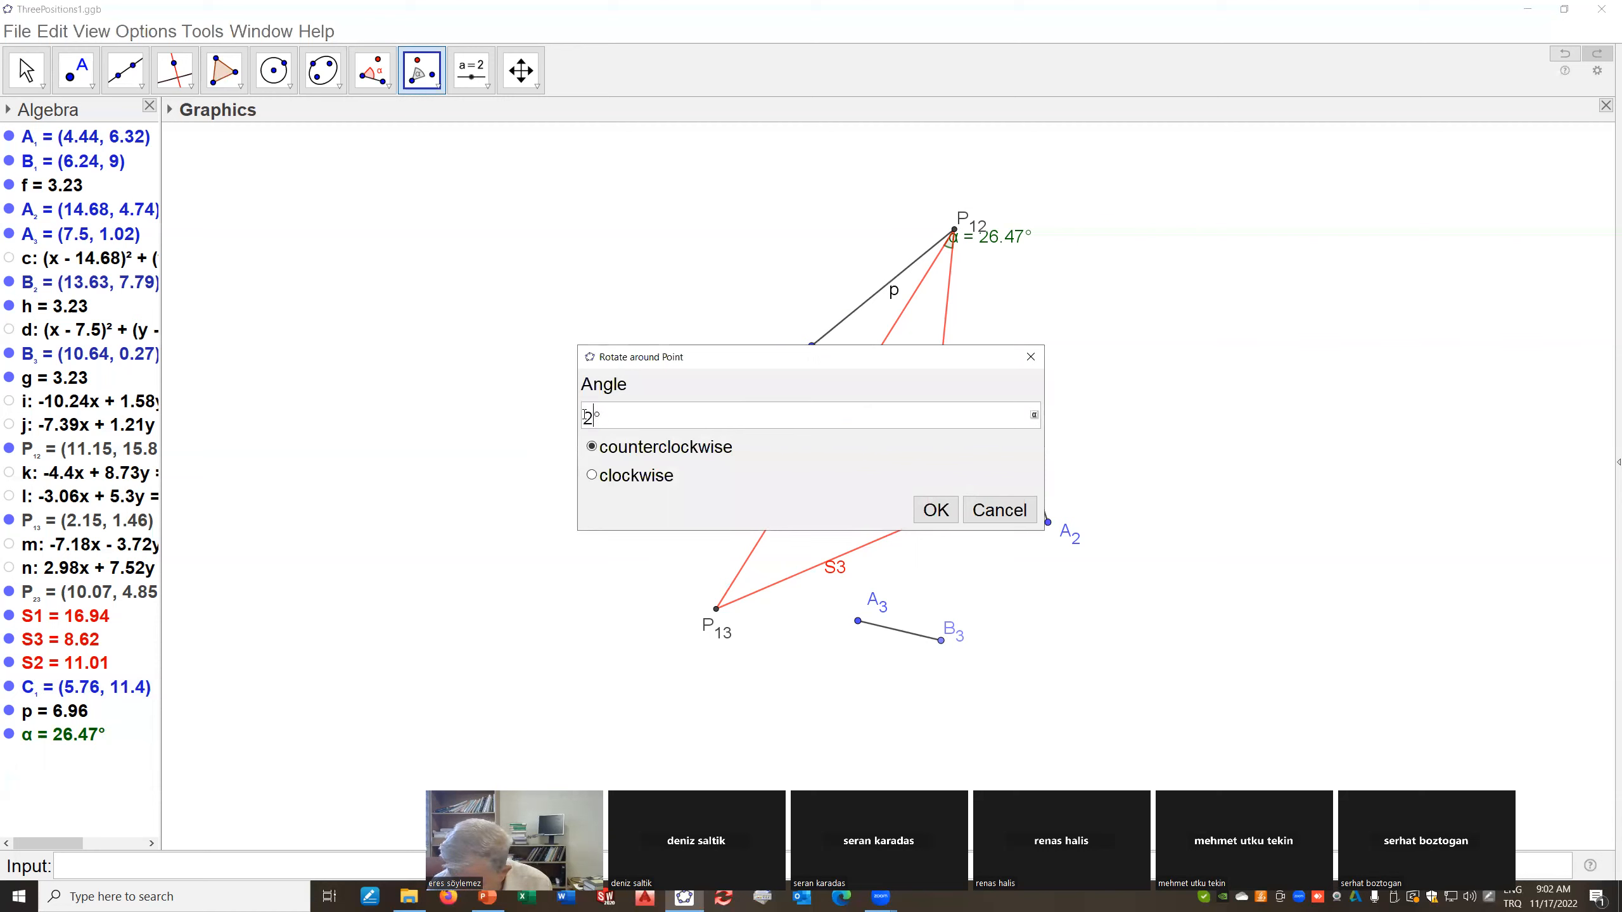
pyautogui.write('α')
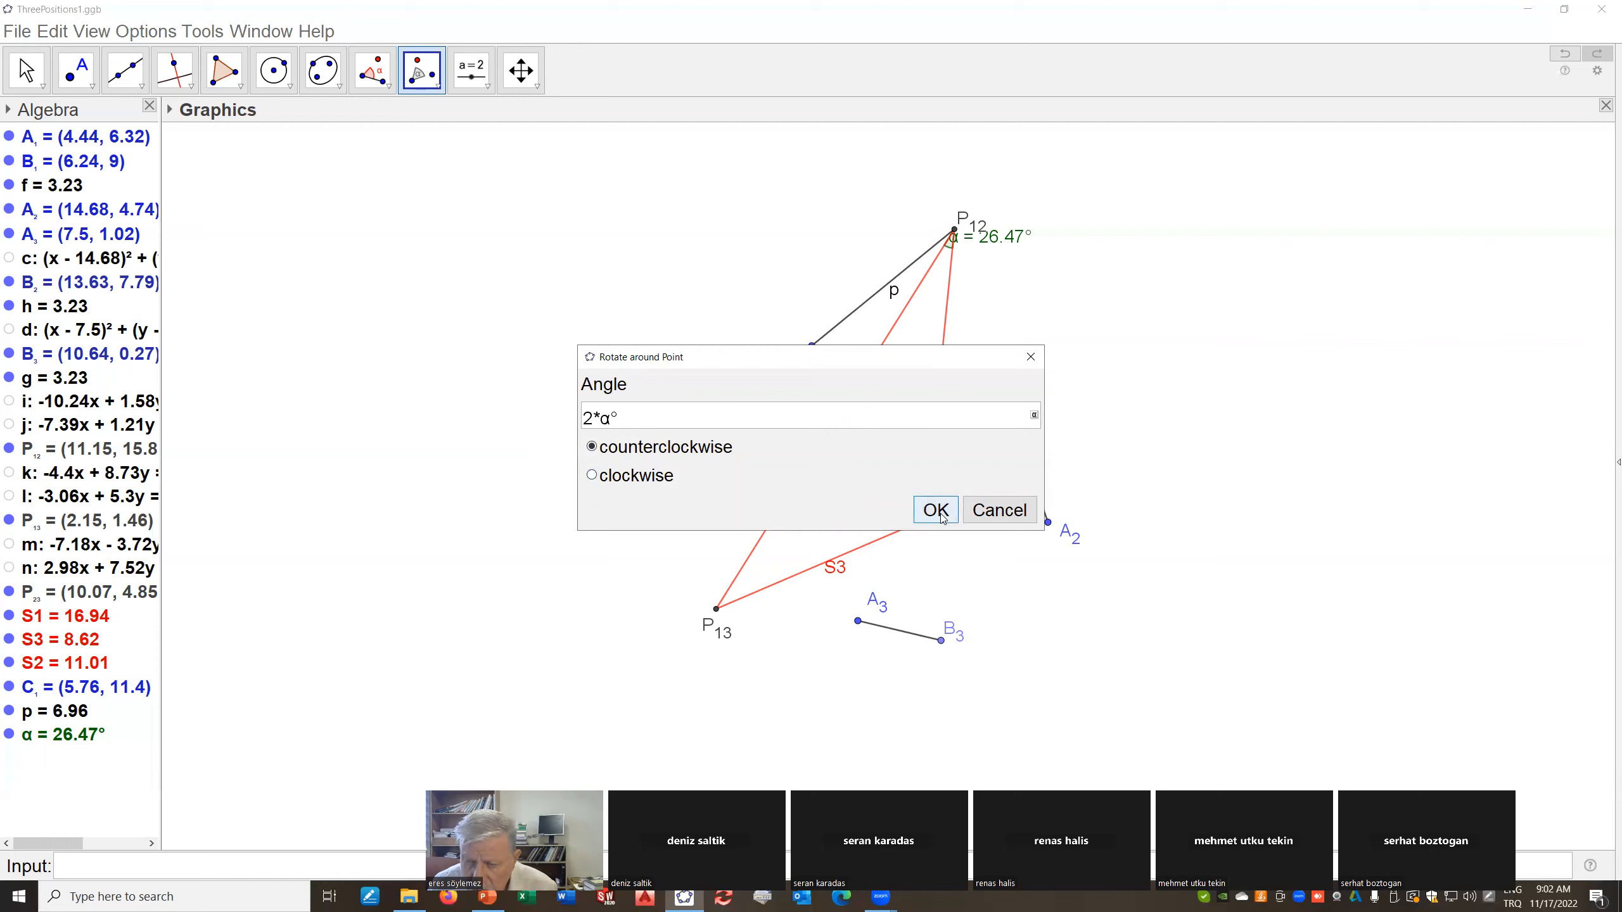
pyautogui.doubleClick(615, 415)
pyautogui.press('BackSpace')
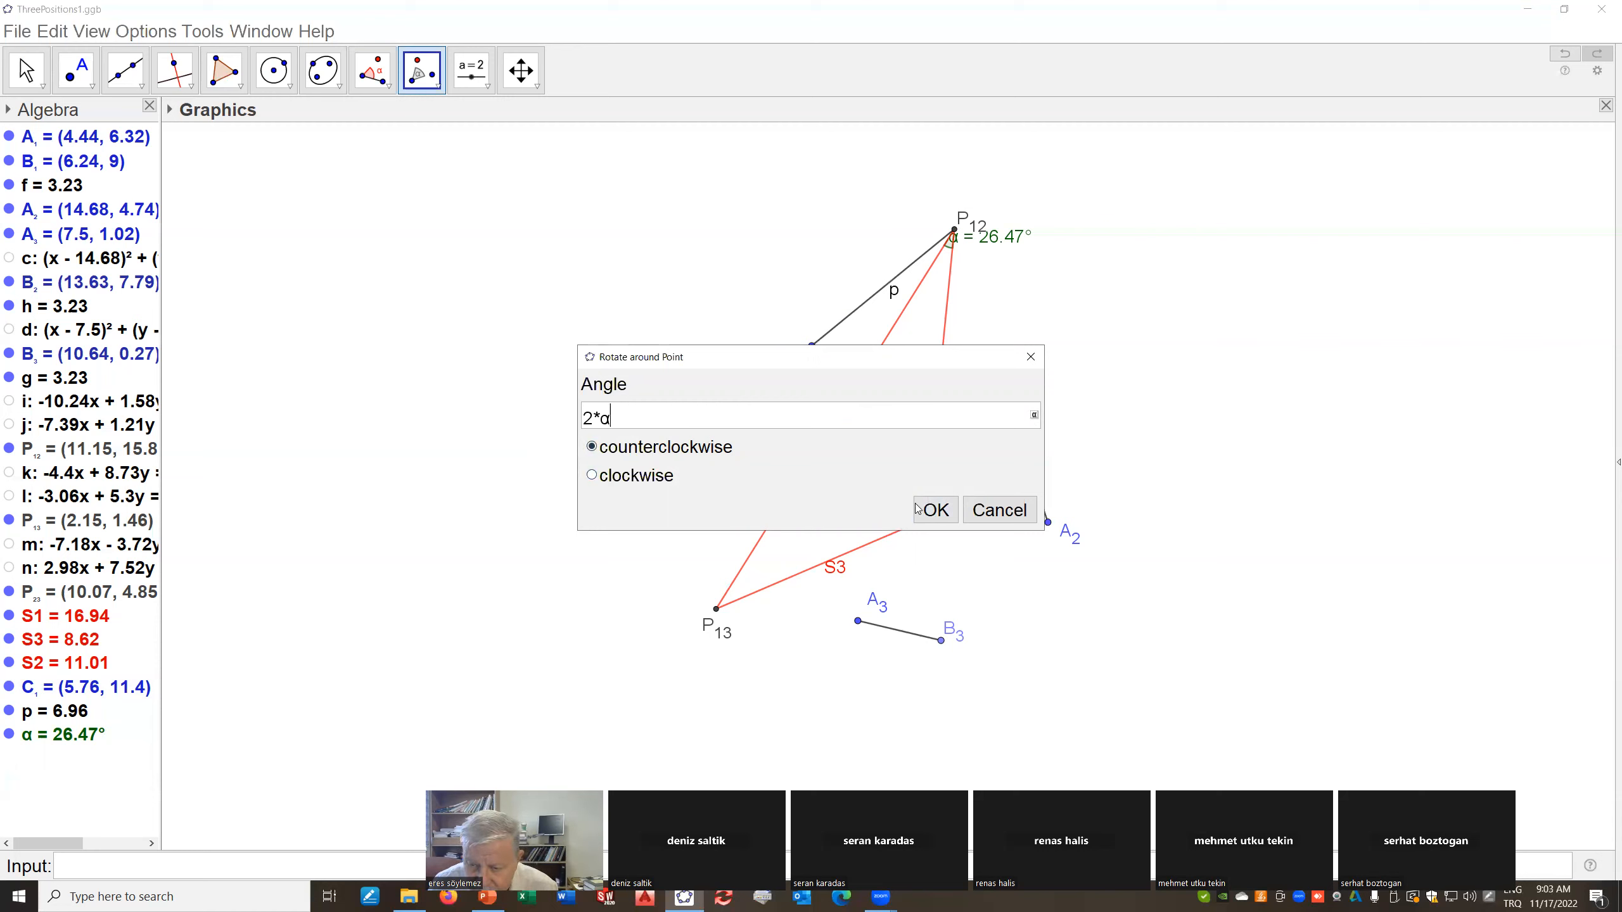
pyautogui.click(936, 510)
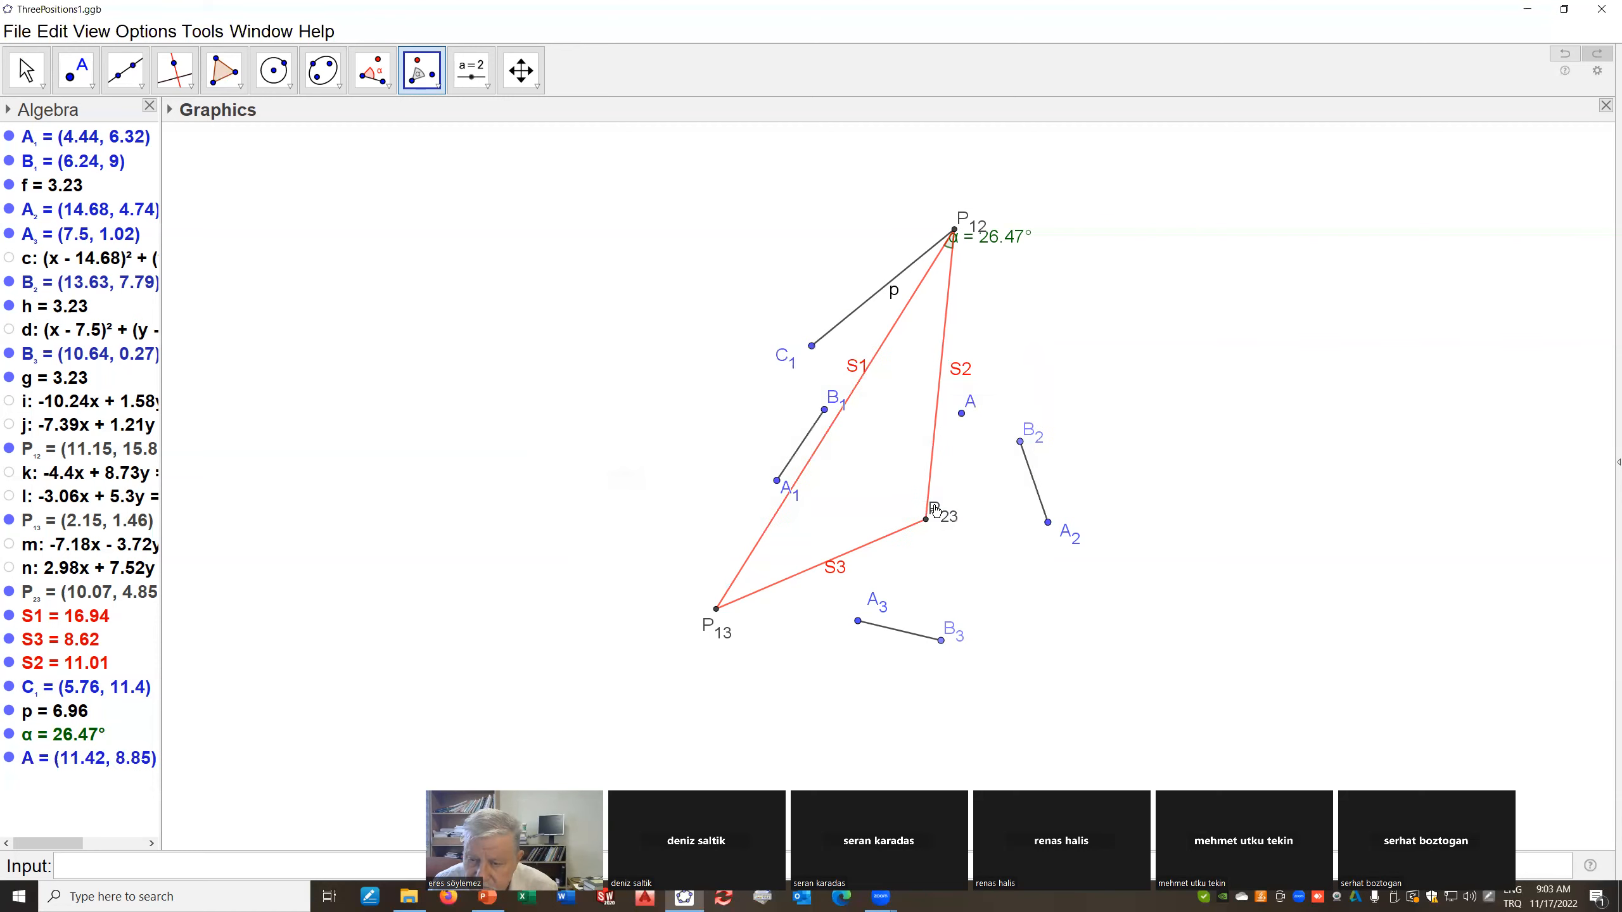
# Rename the rotated point A as C_2 and hide it in the drawing
pyautogui.rightClick(963, 415)
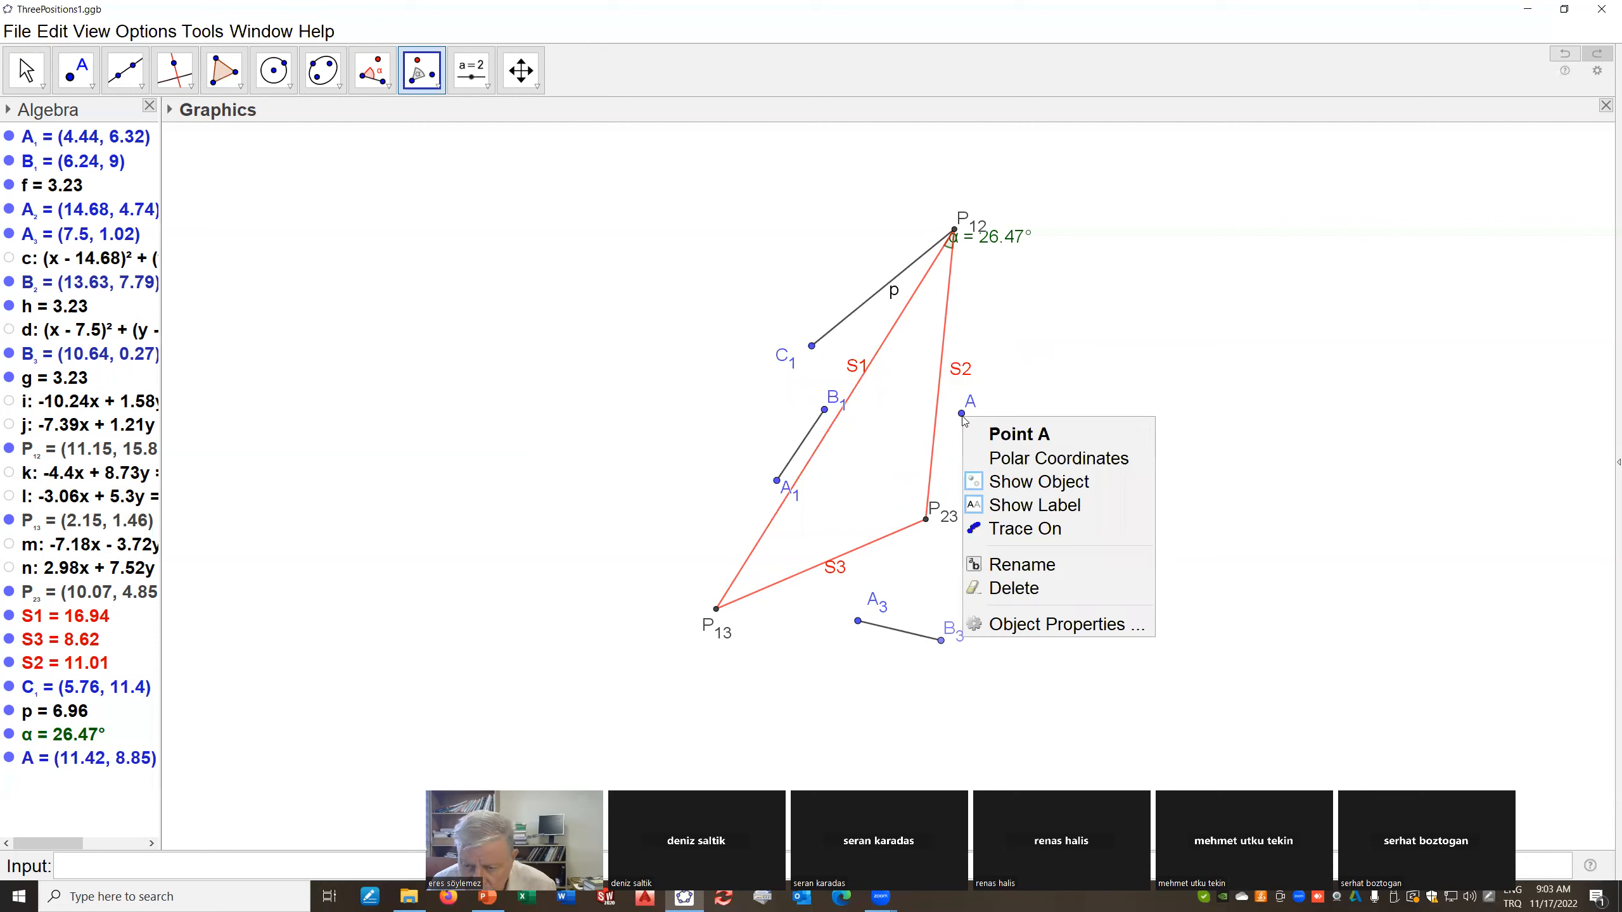
pyautogui.click(1025, 565)
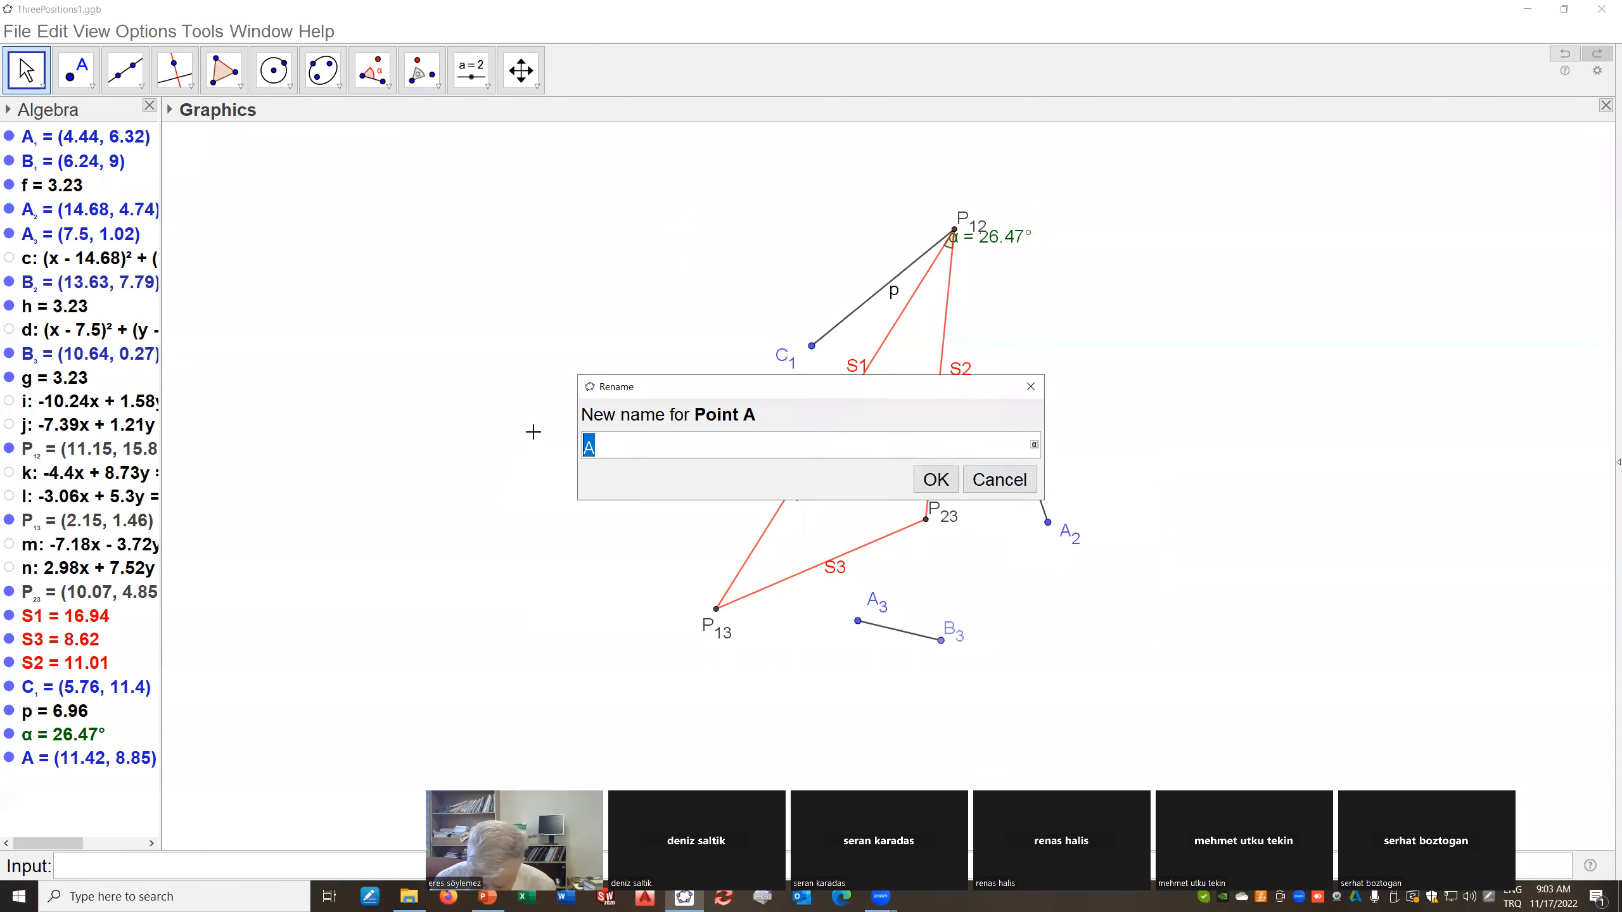
pyautogui.write('C_2')
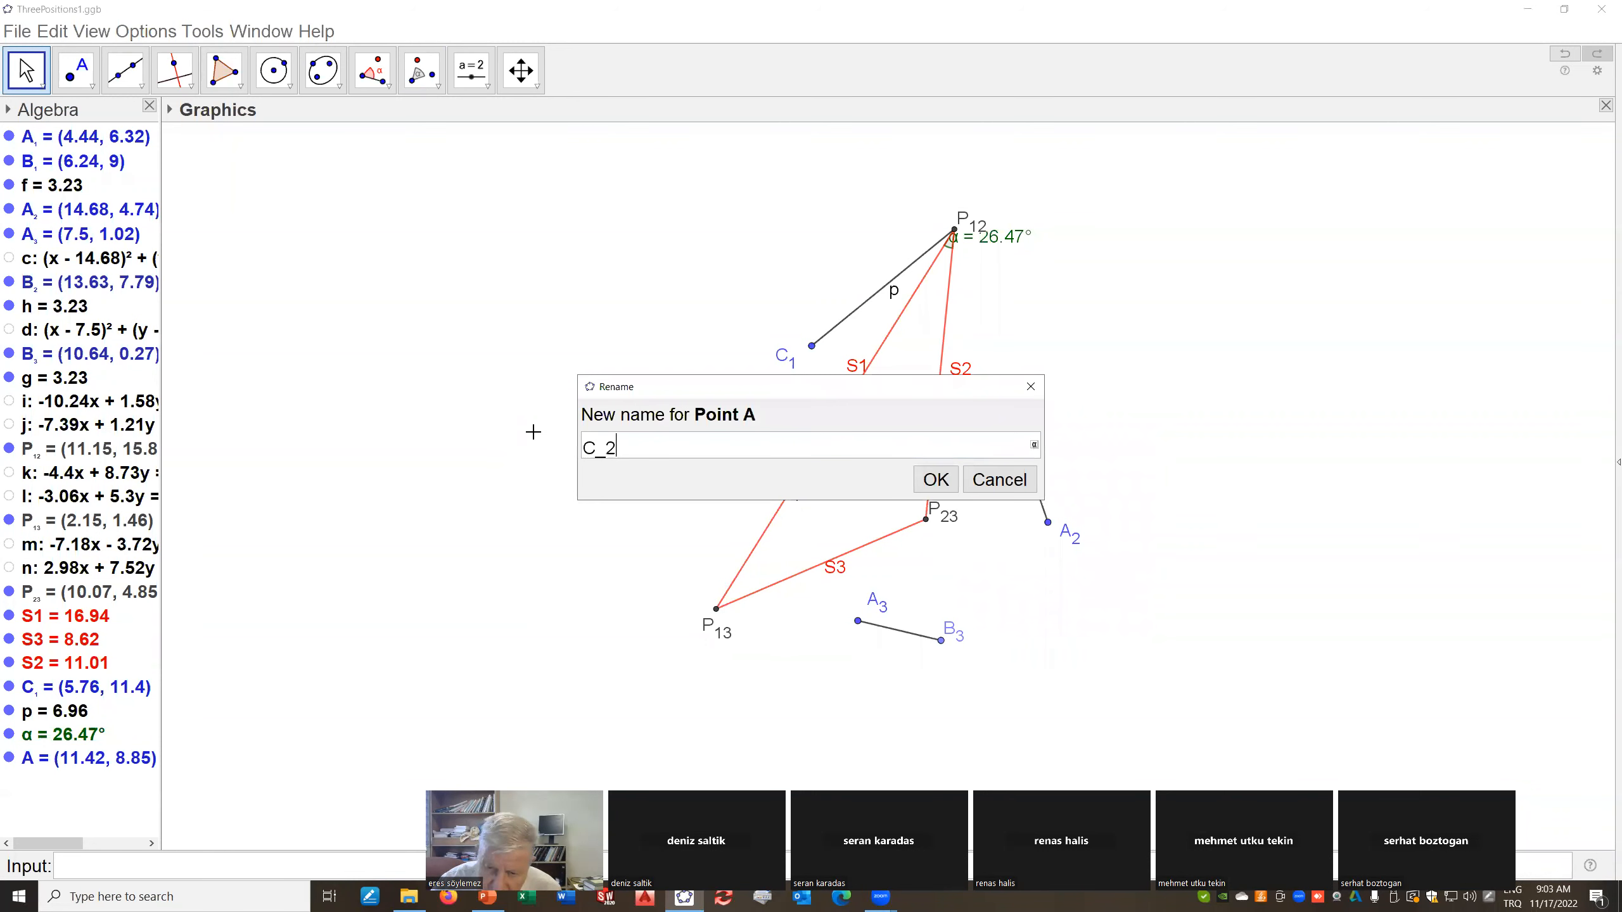
pyautogui.click(936, 480)
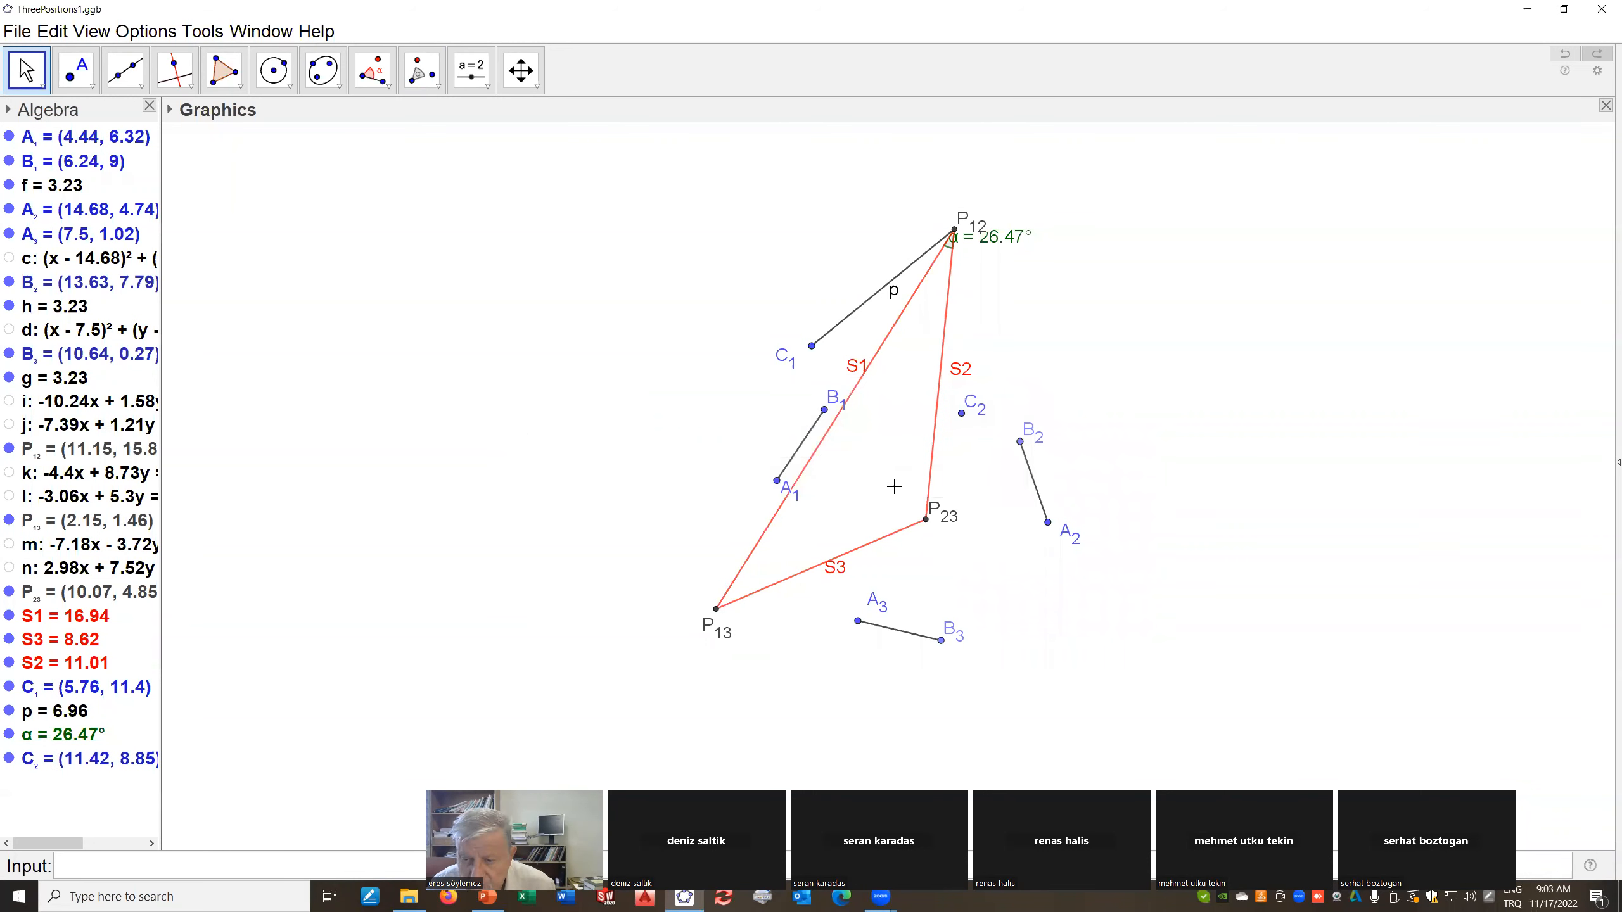
pyautogui.rightClick(961, 413)
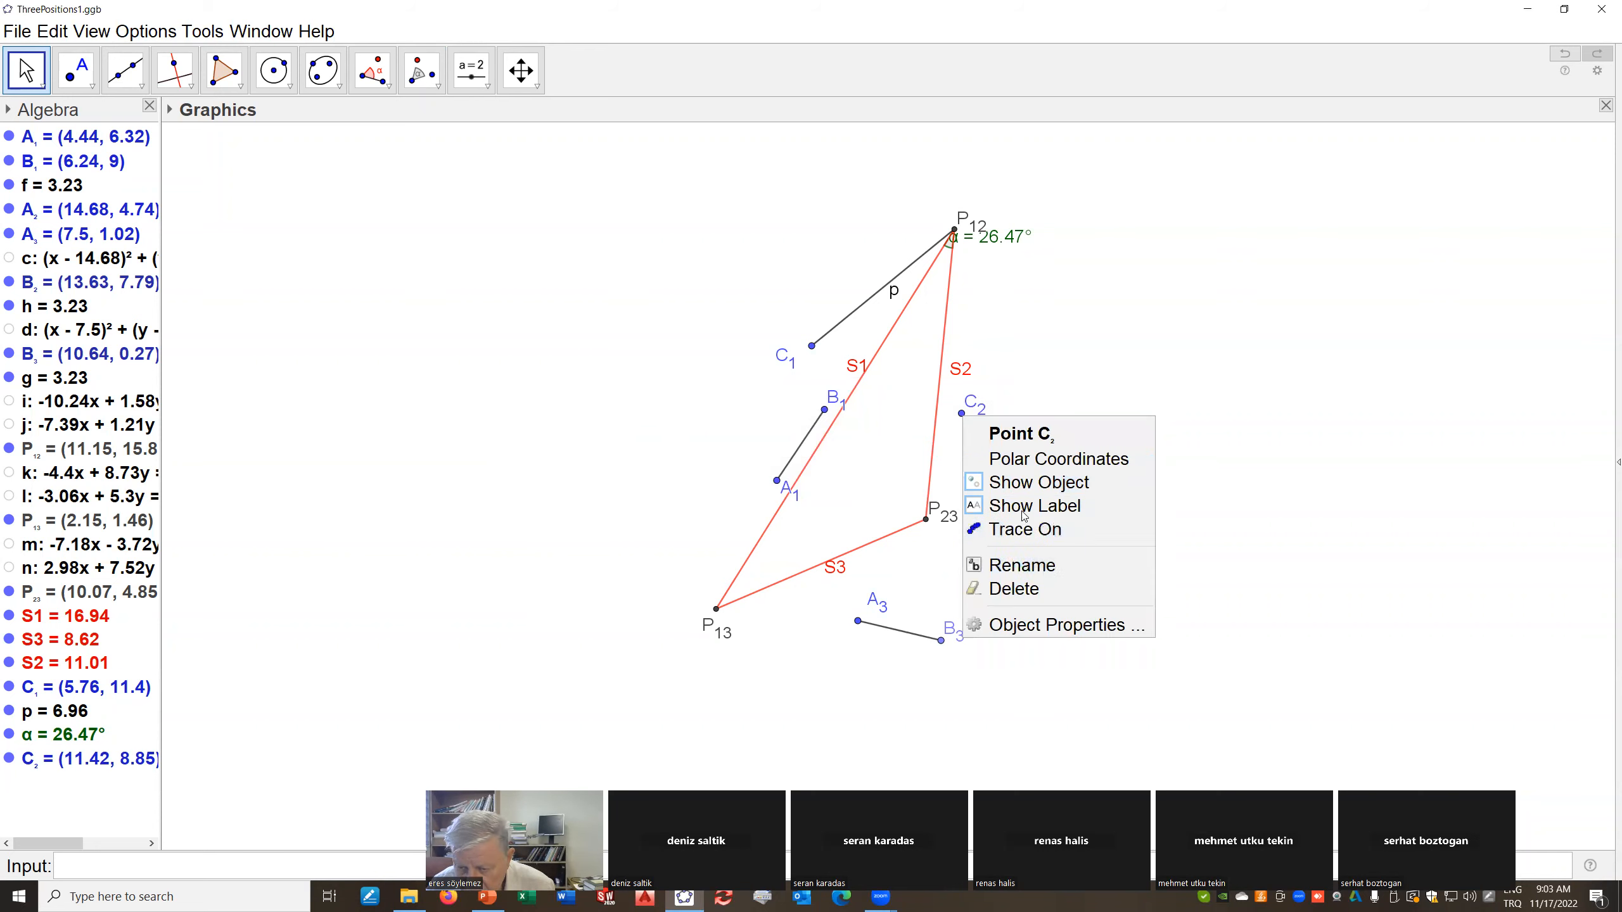
pyautogui.click(1024, 476)
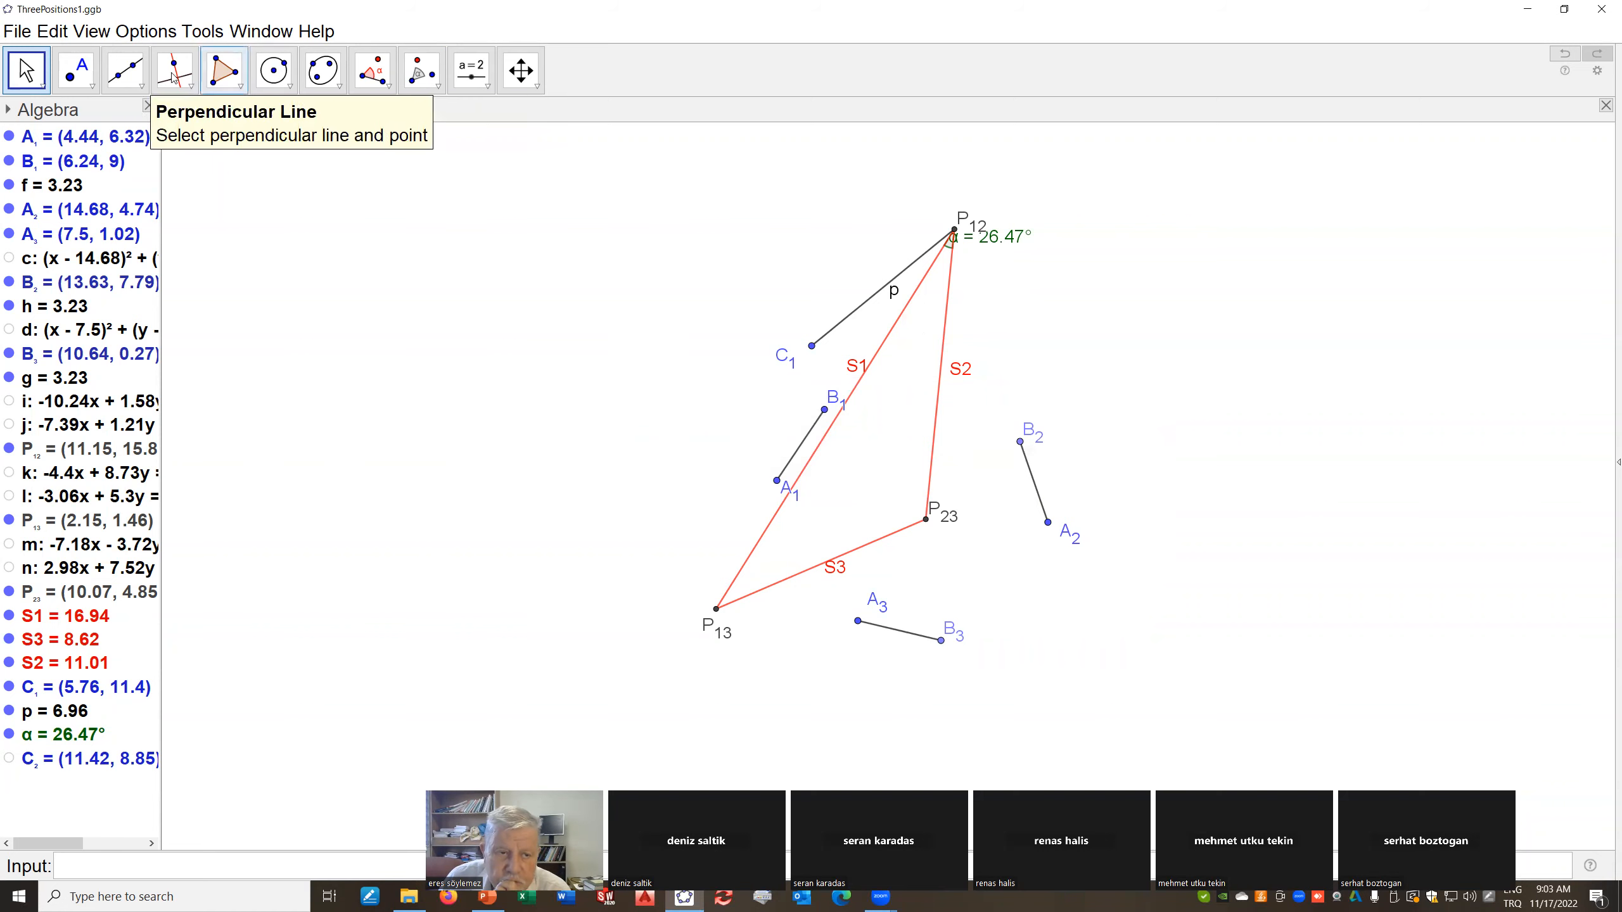
# Reflect point C1 about the line S1
pyautogui.click(428, 81)
pyautogui.click(420, 115)
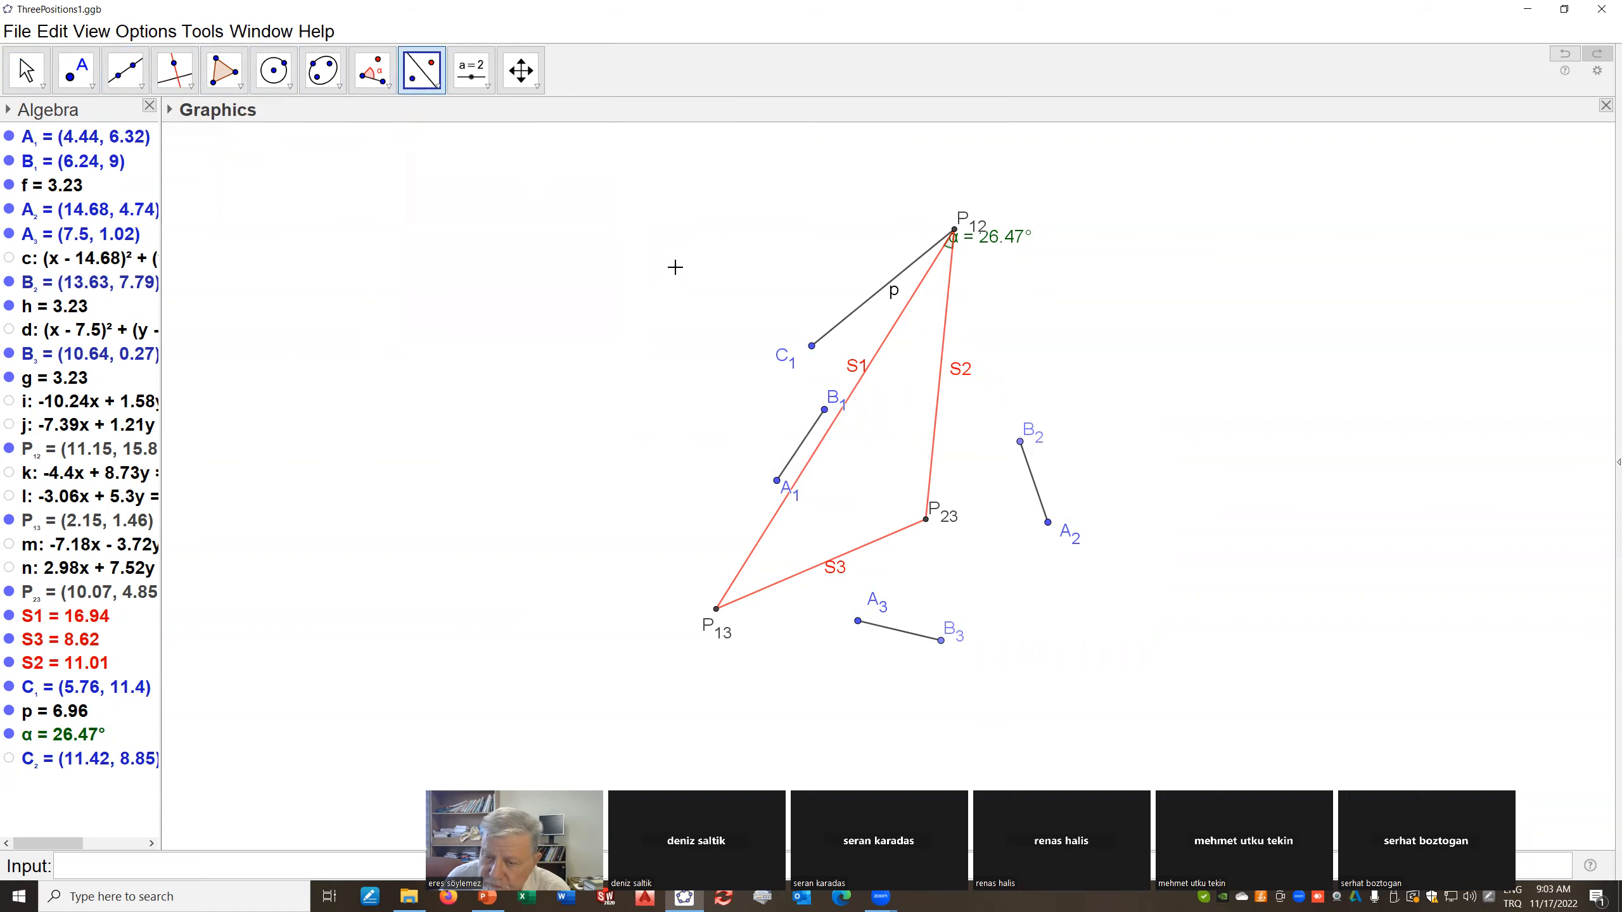
pyautogui.click(812, 349)
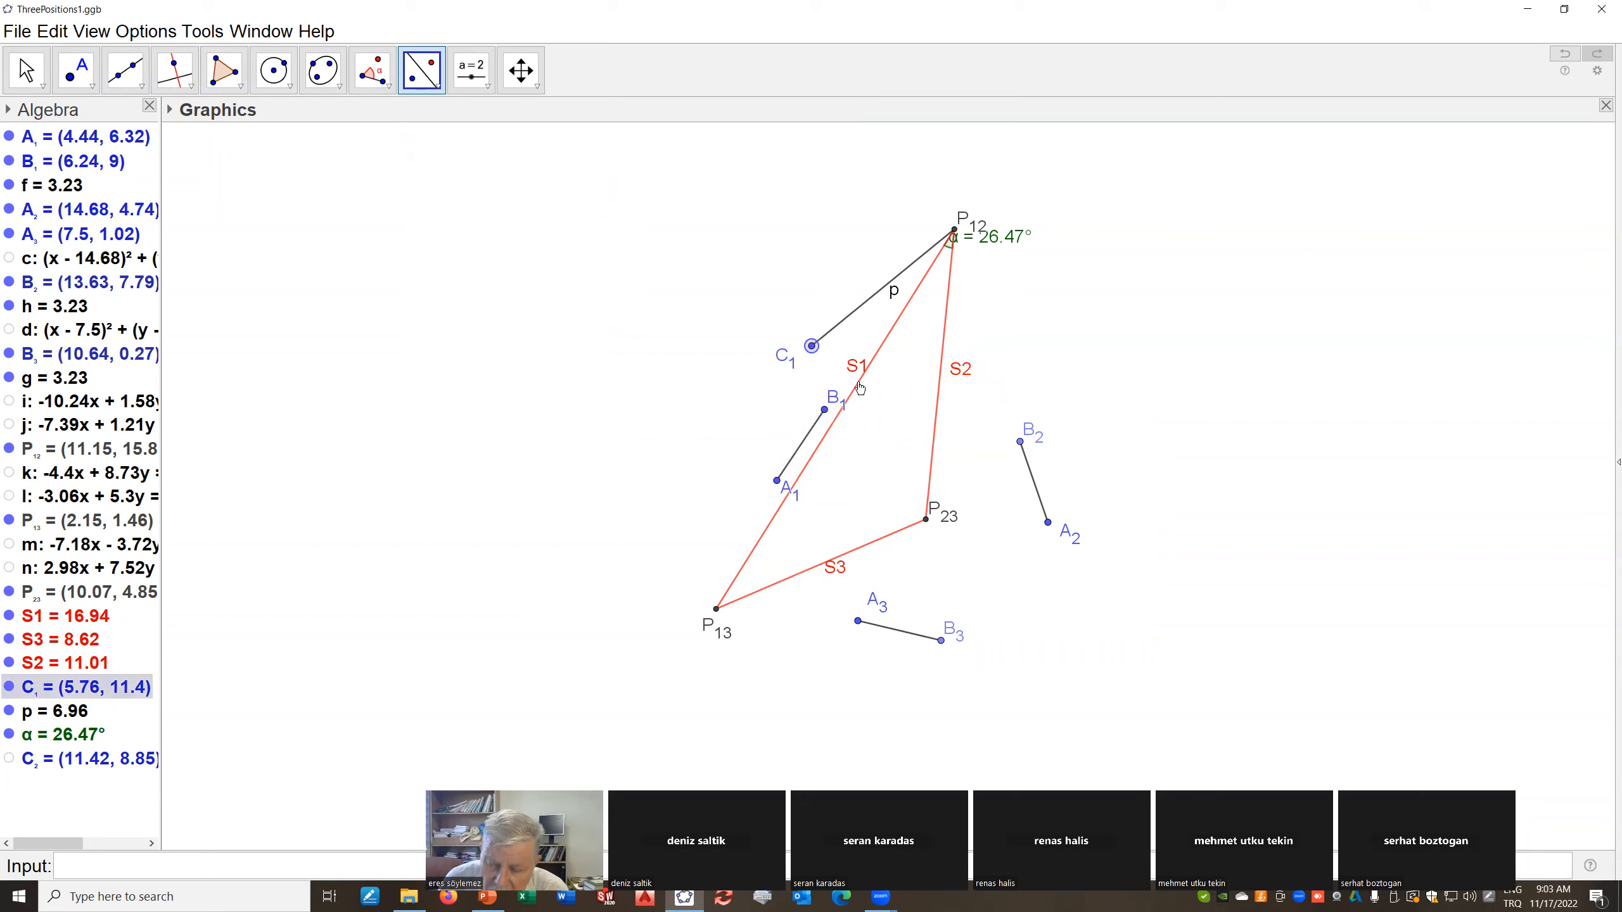
pyautogui.click(861, 388)
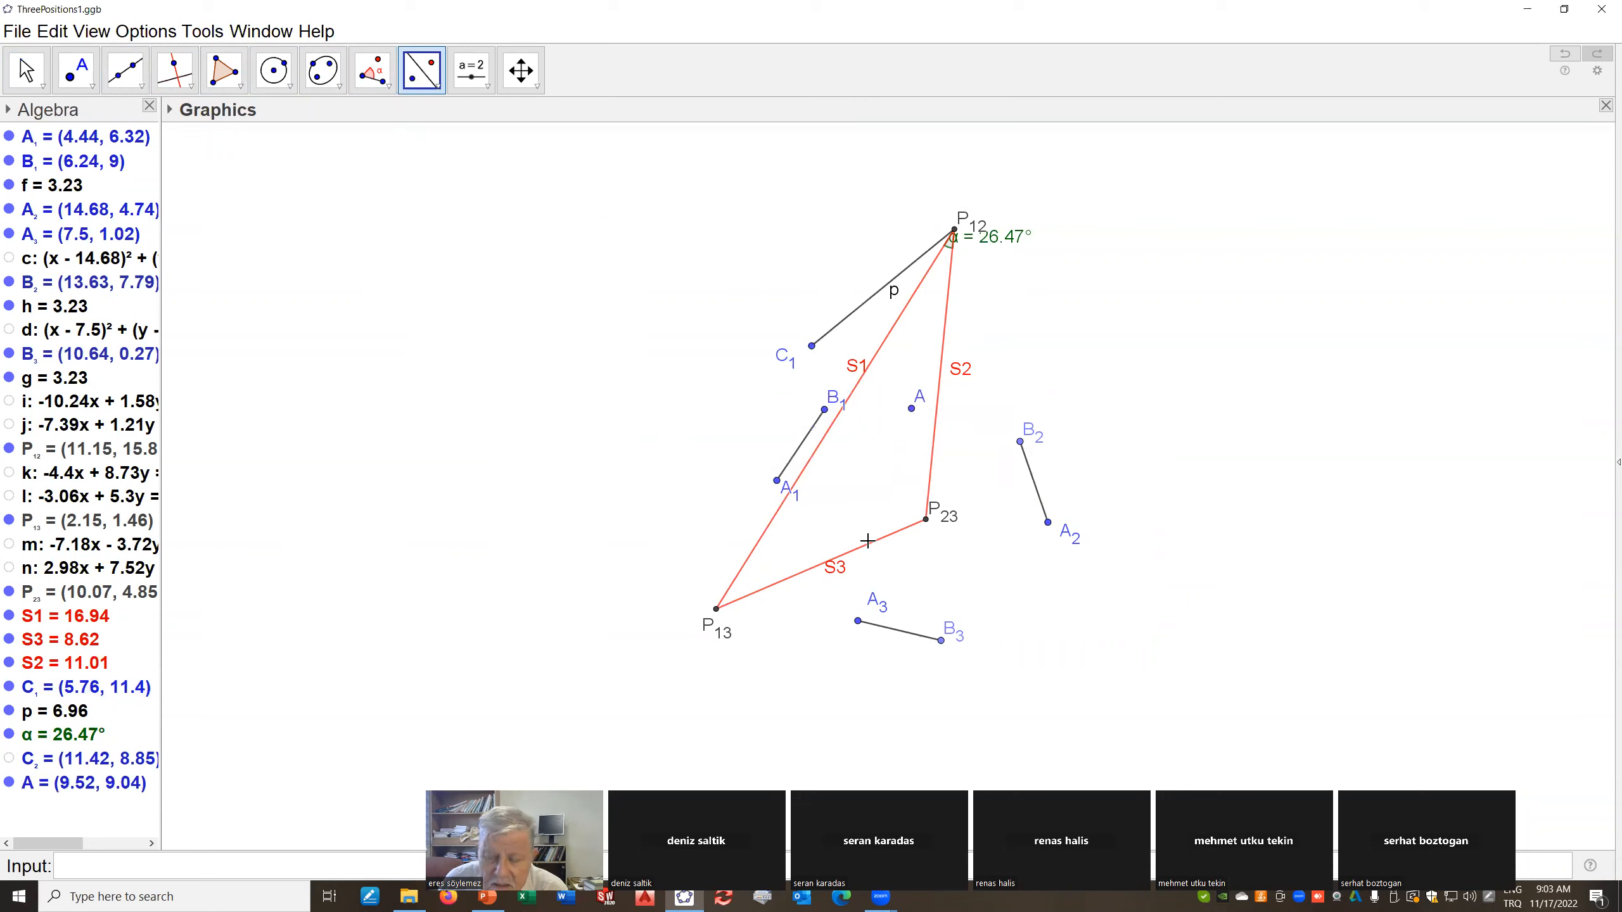
# Rename point A, the reflection of C1 about S1, as C_G
pyautogui.rightClick(914, 412)
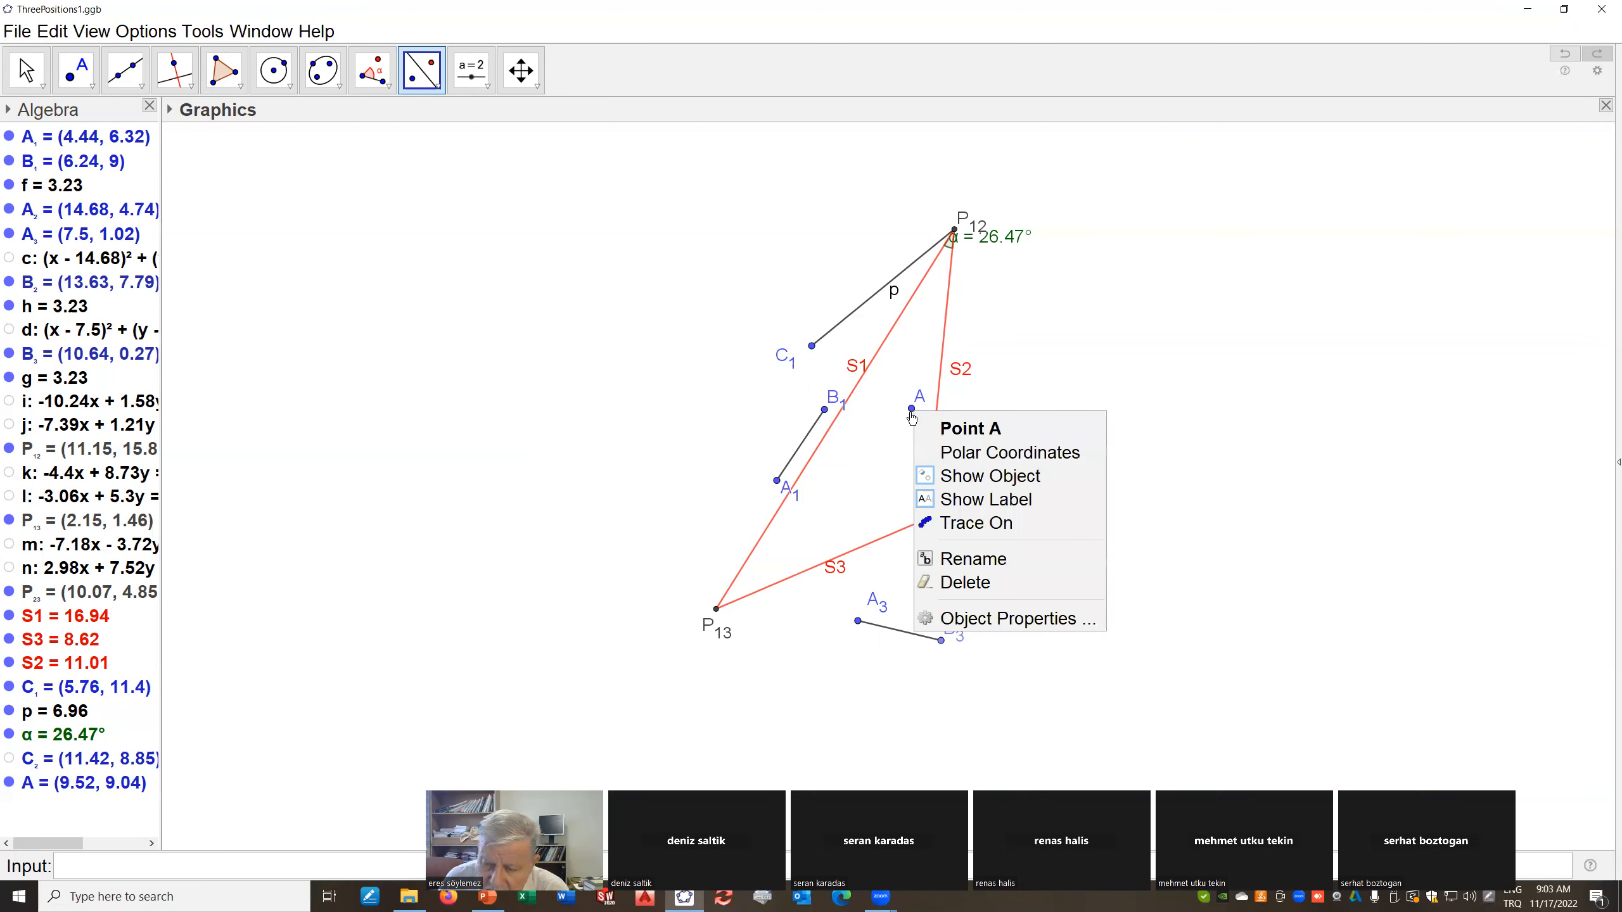
pyautogui.click(958, 560)
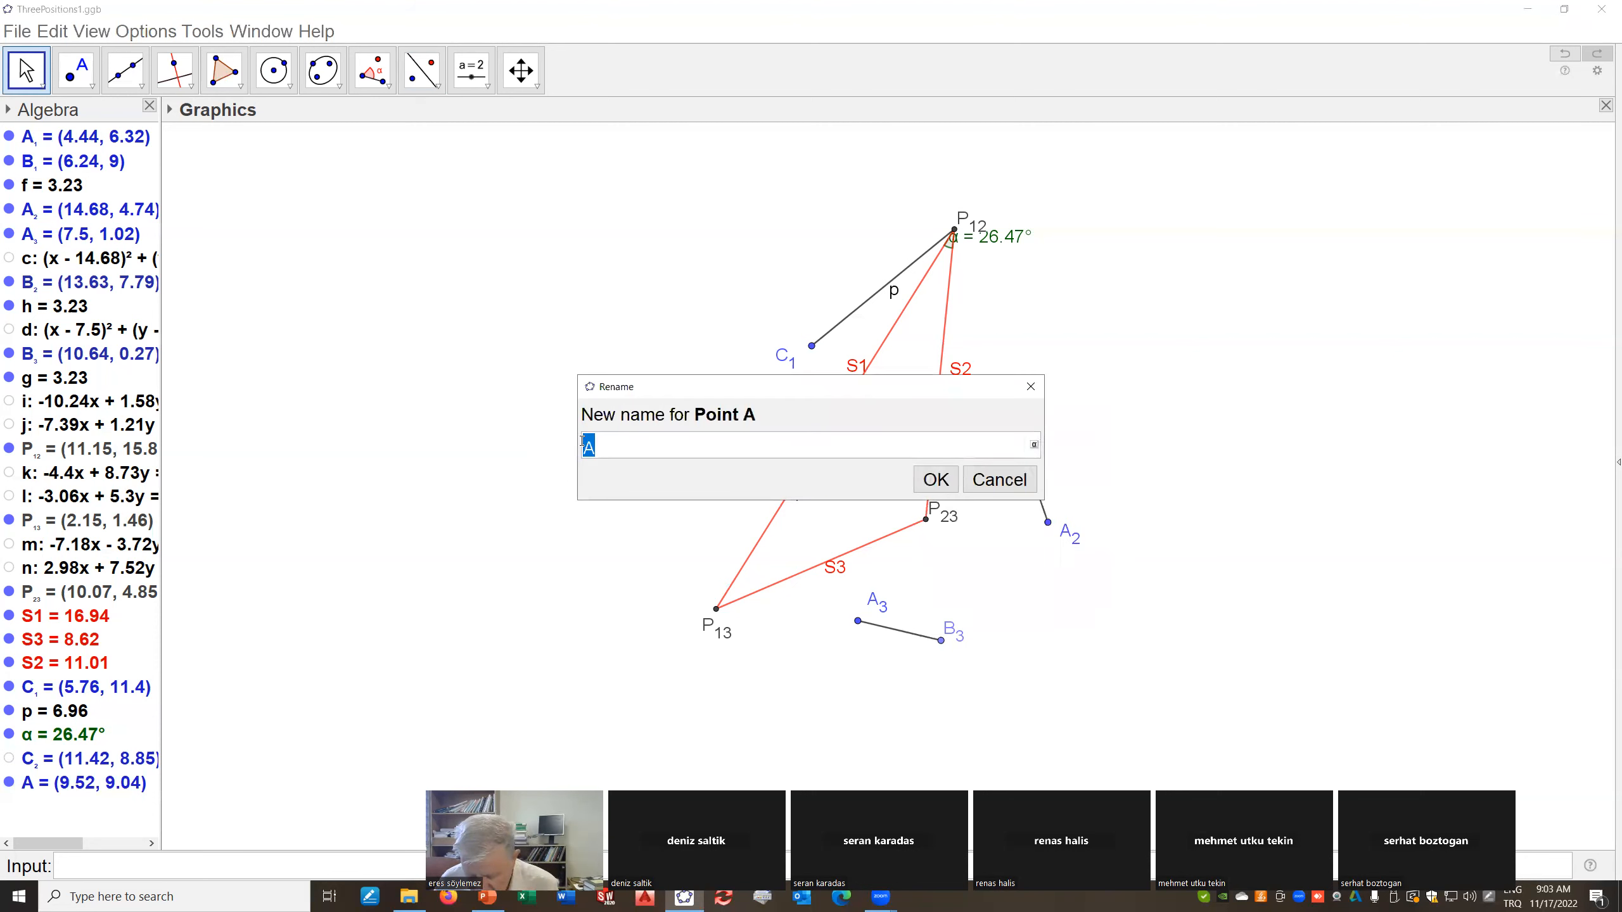
pyautogui.write('C')
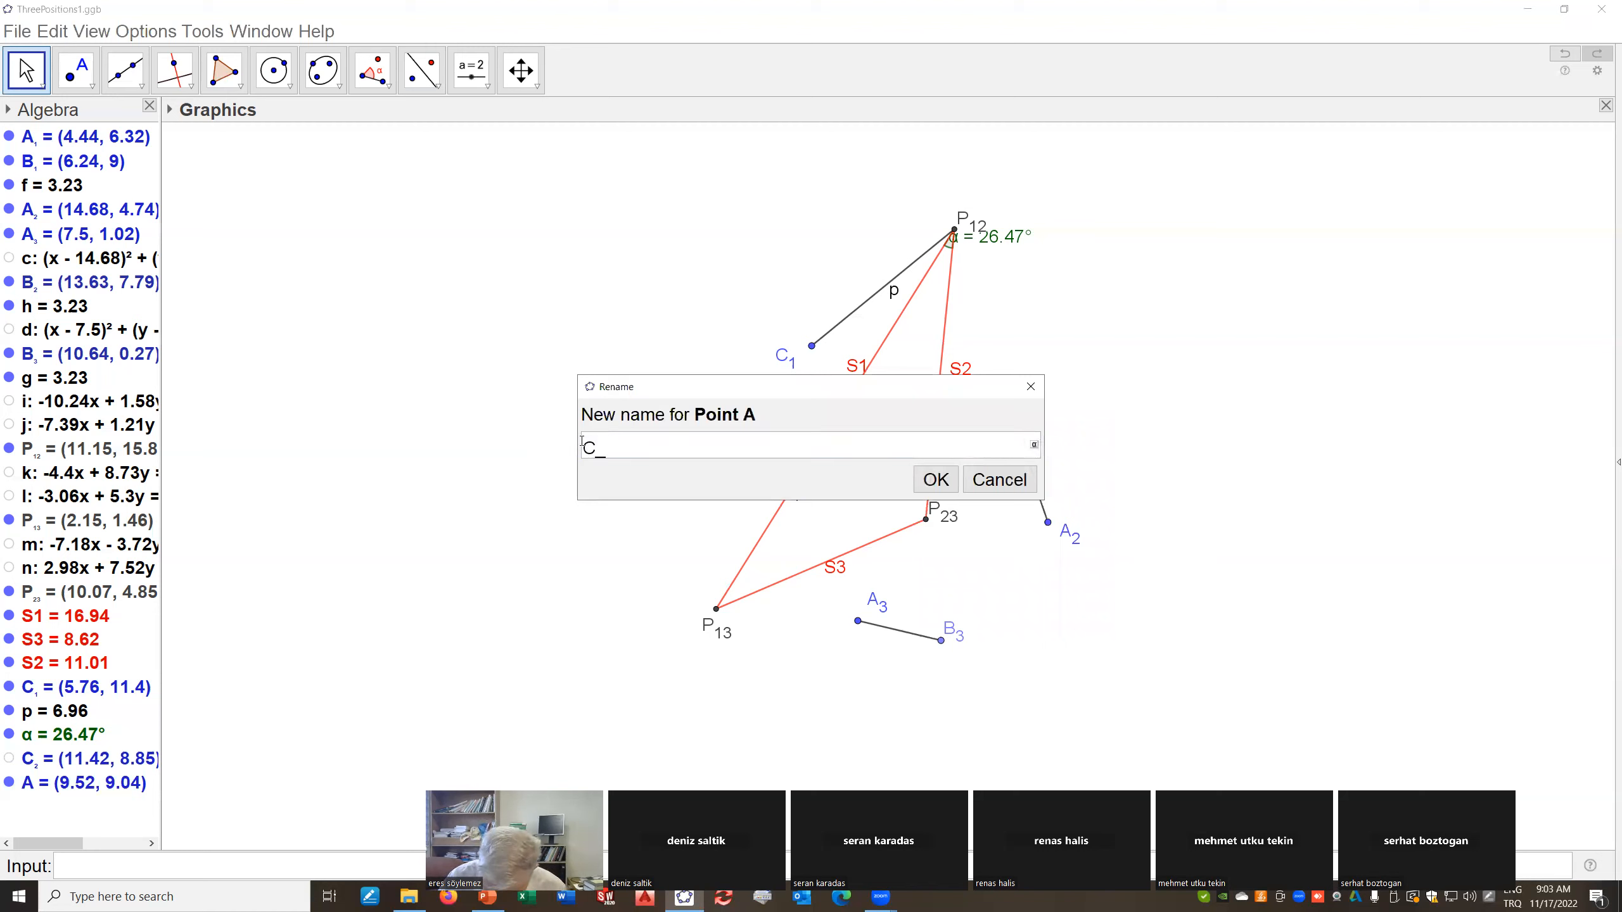
pyautogui.write('_G')
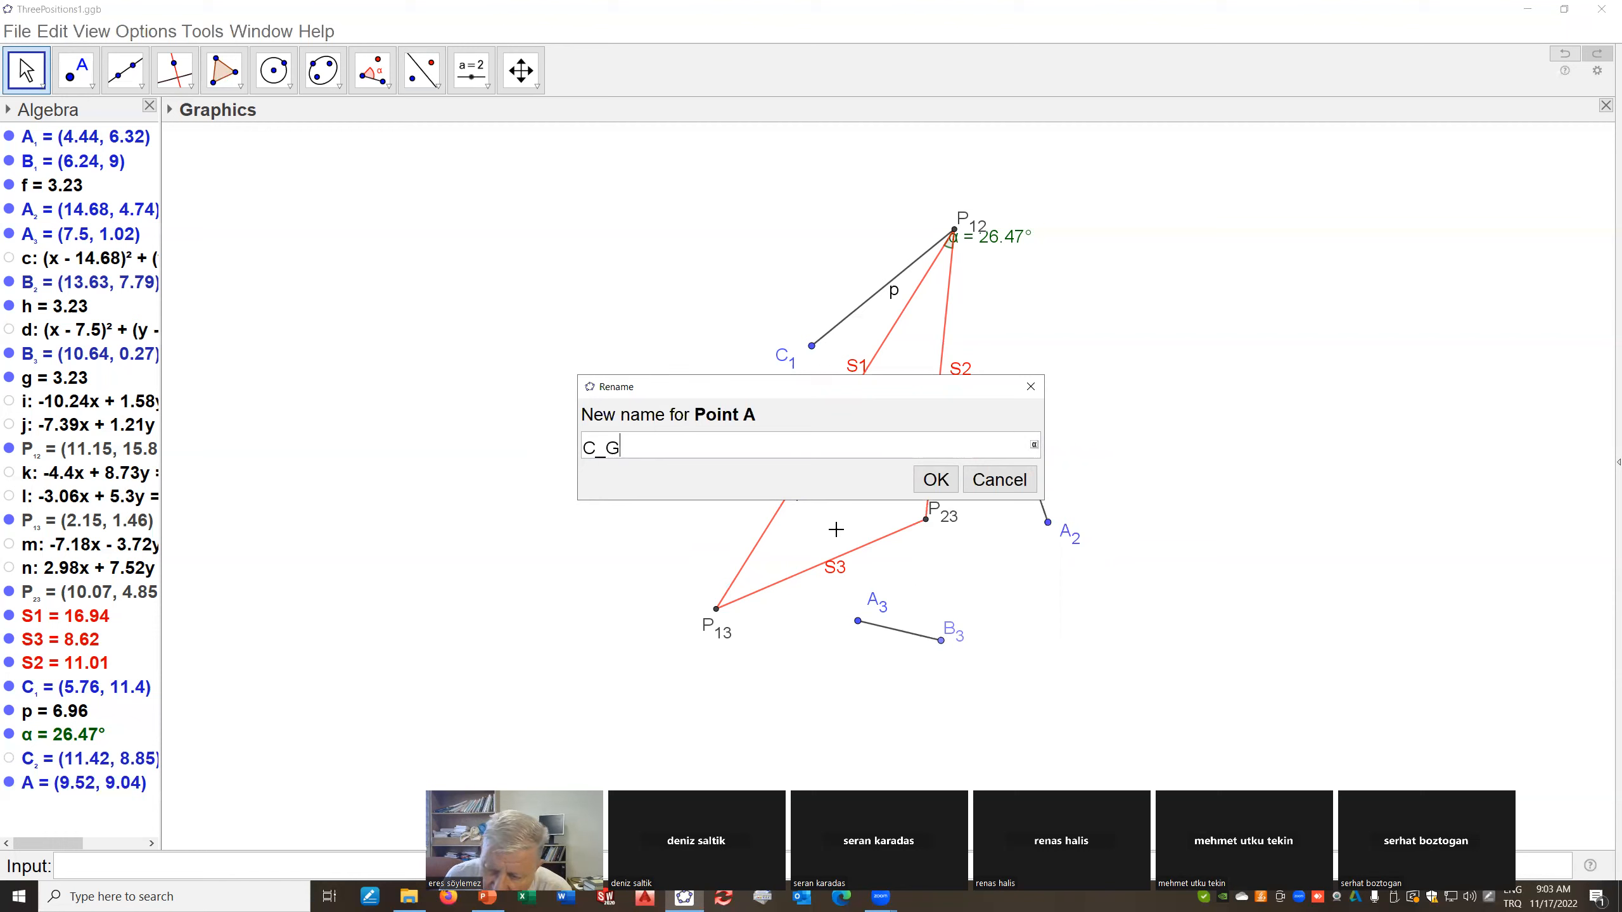
pyautogui.click(936, 480)
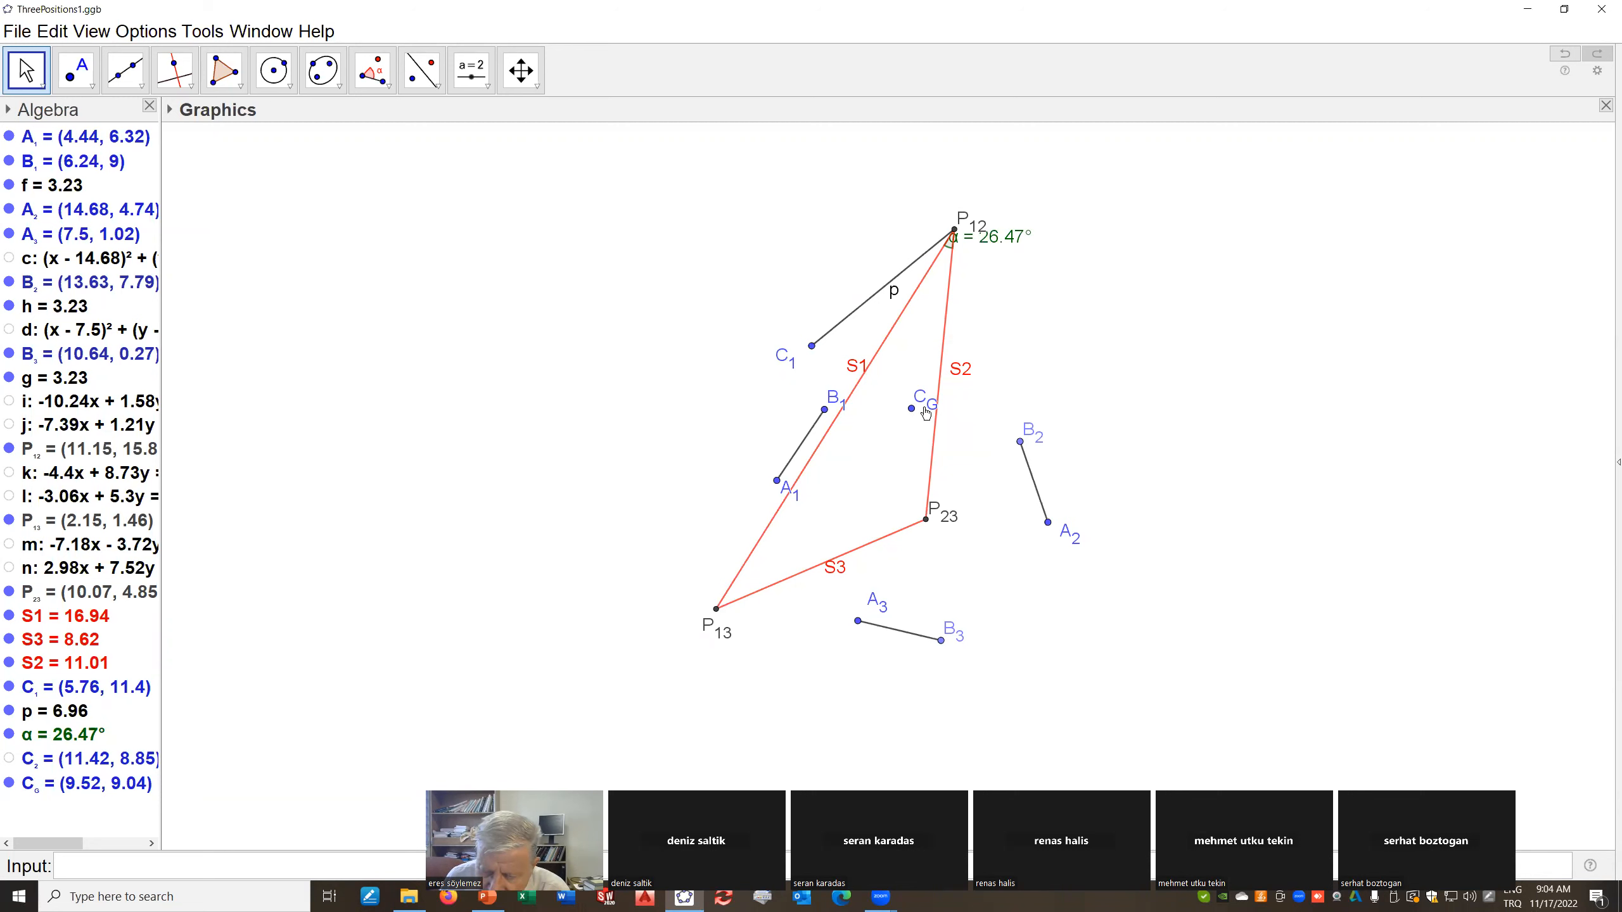
# Change the name of point C_G to C_1_2_3
pyautogui.click(929, 405)
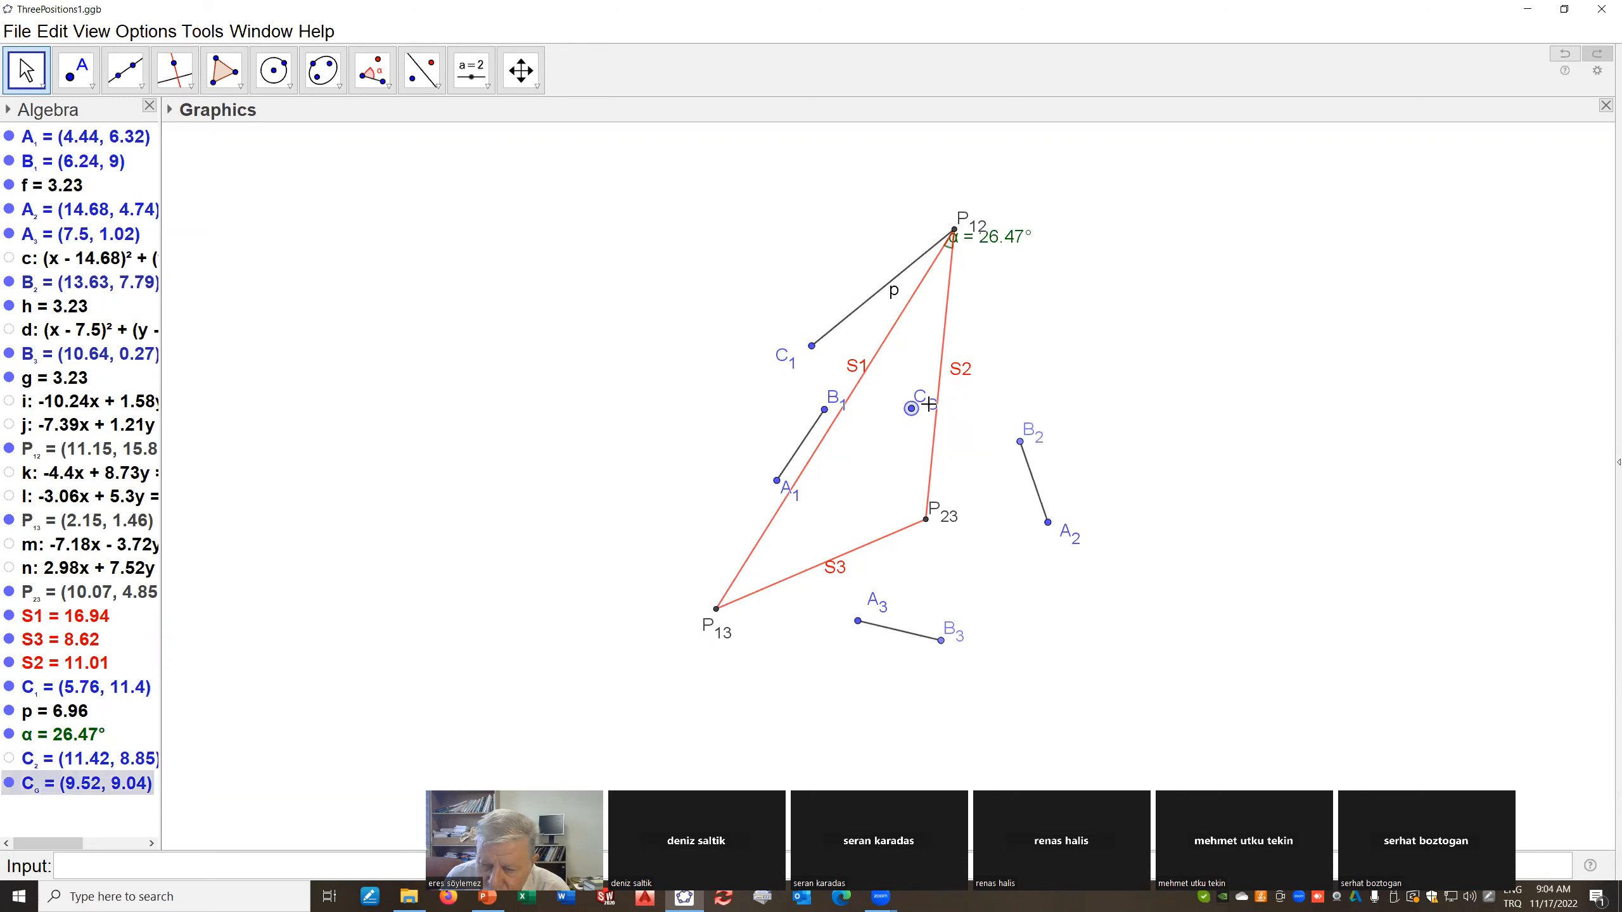
pyautogui.rightClick(928, 404)
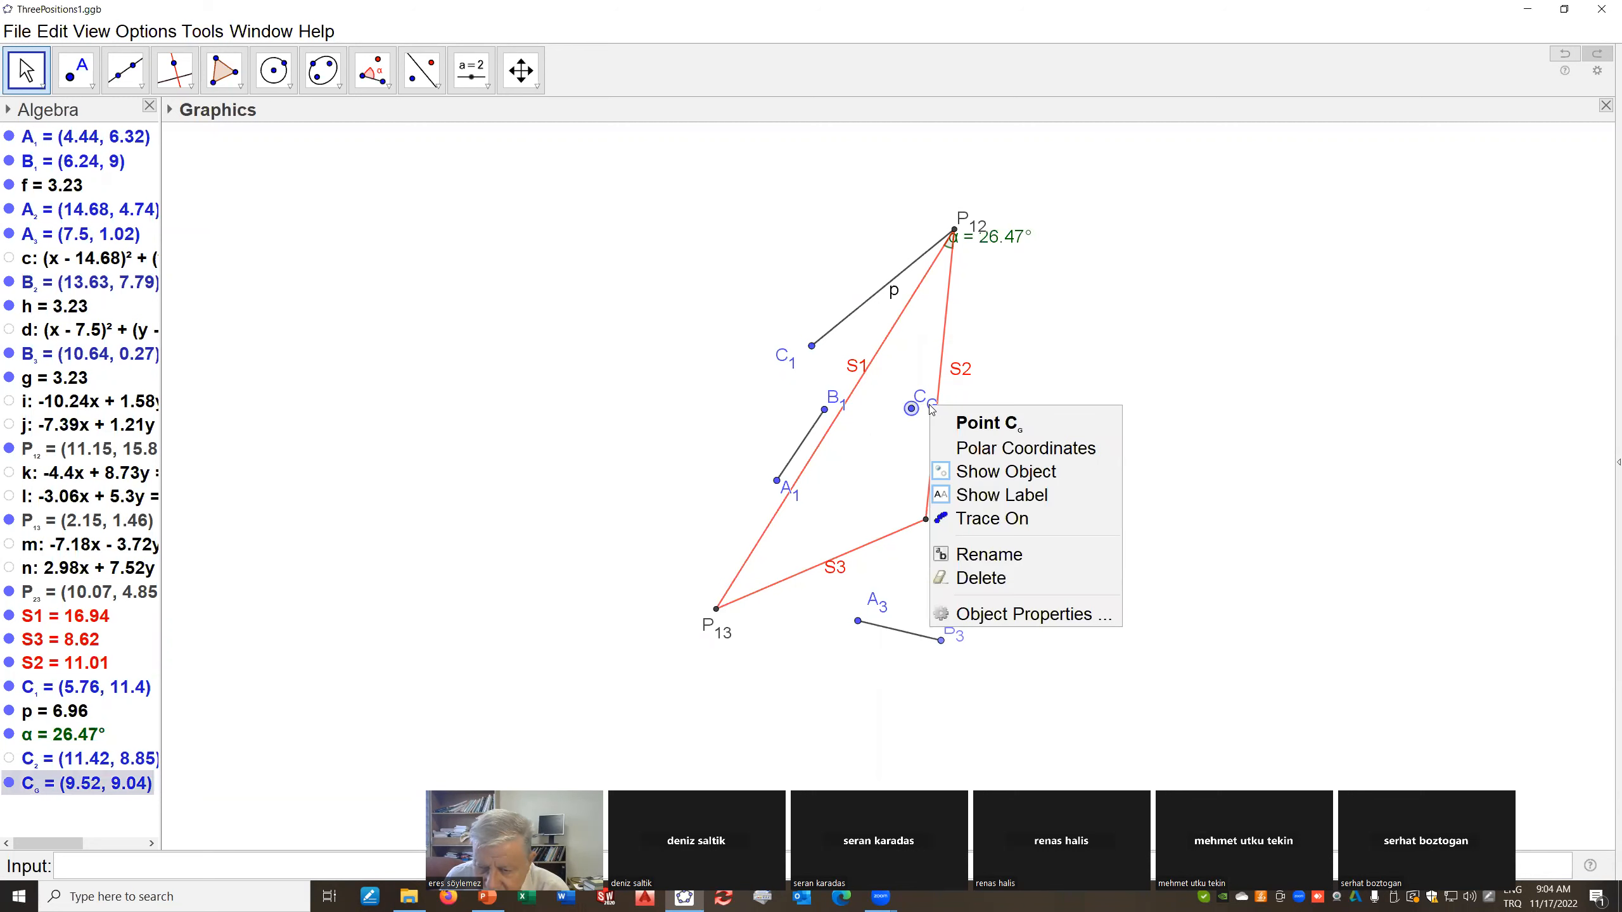
pyautogui.click(987, 555)
pyautogui.click(613, 447)
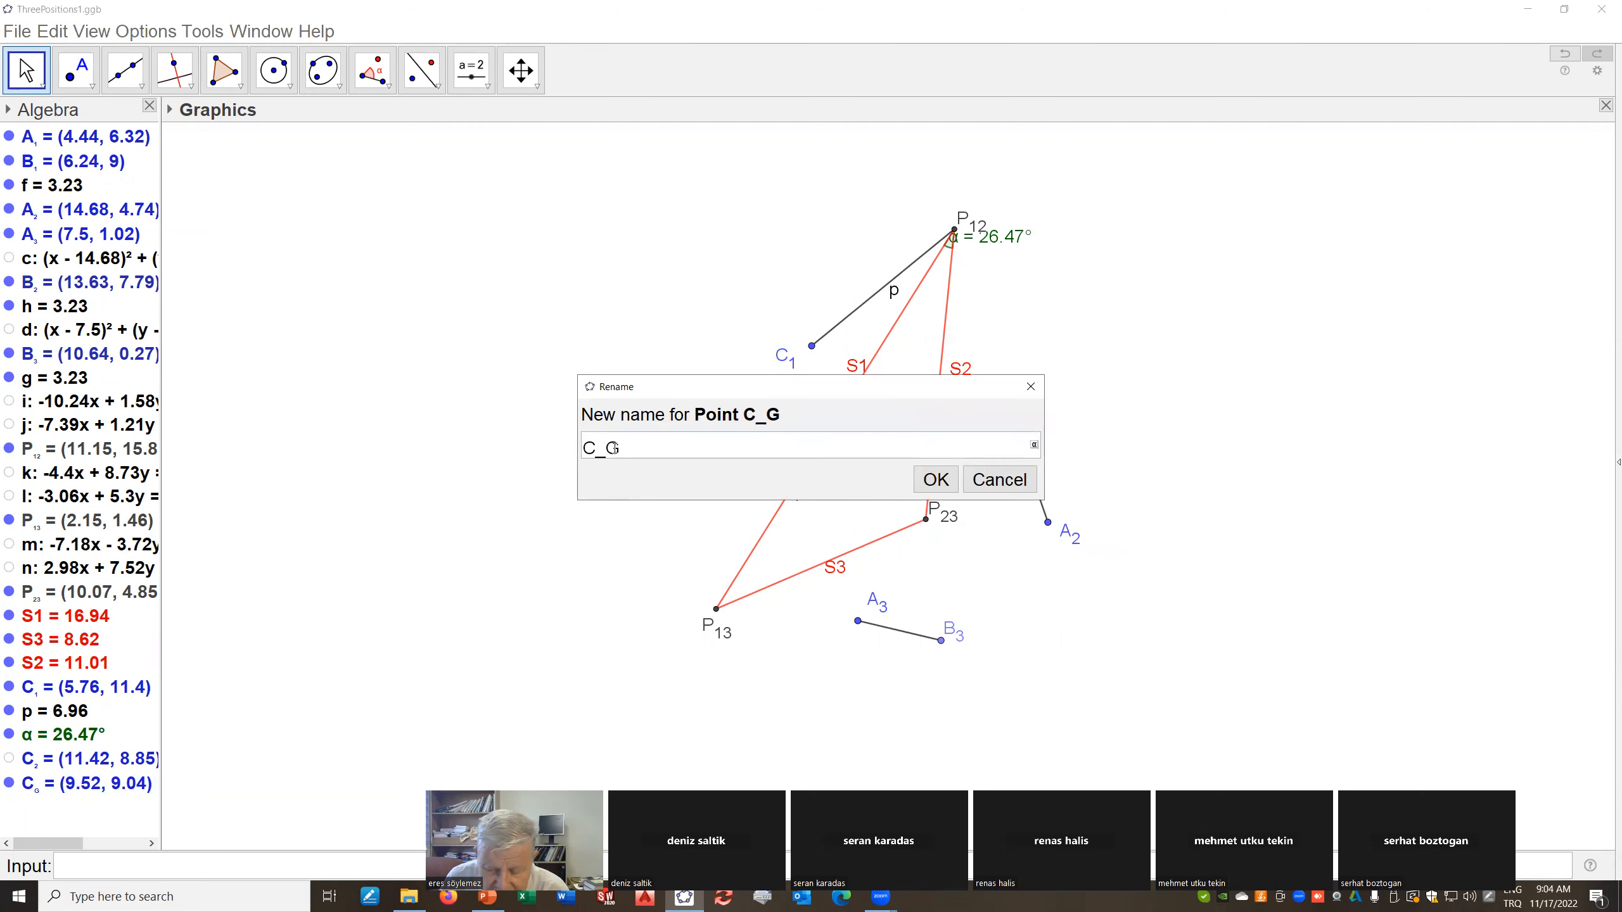
pyautogui.write('1_2_3')
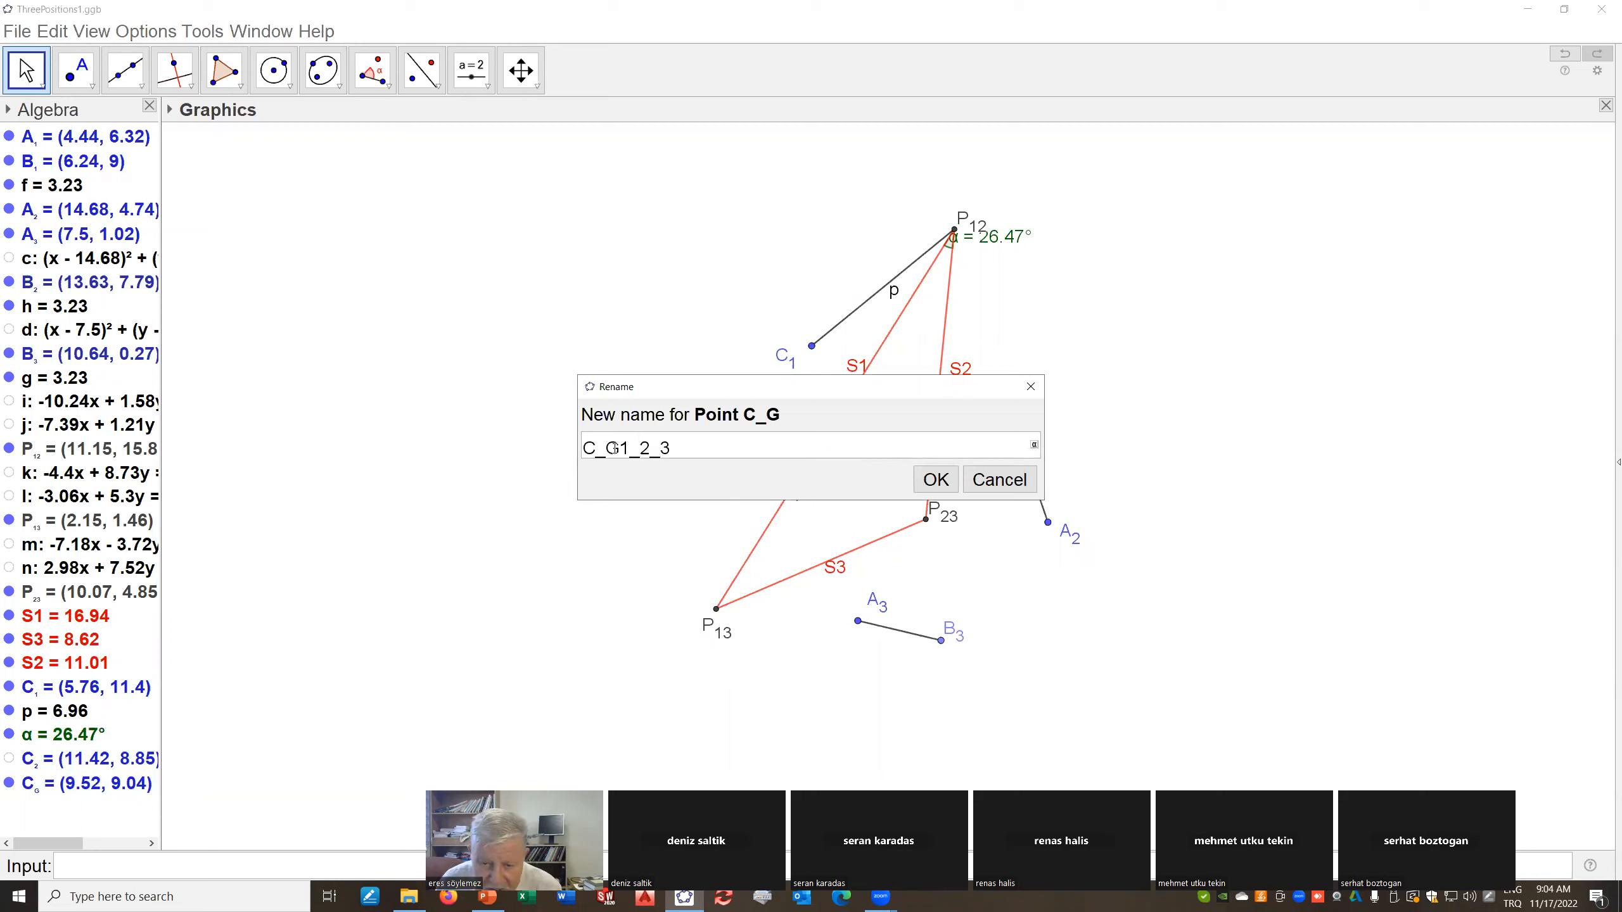
pyautogui.press('BackSpace')
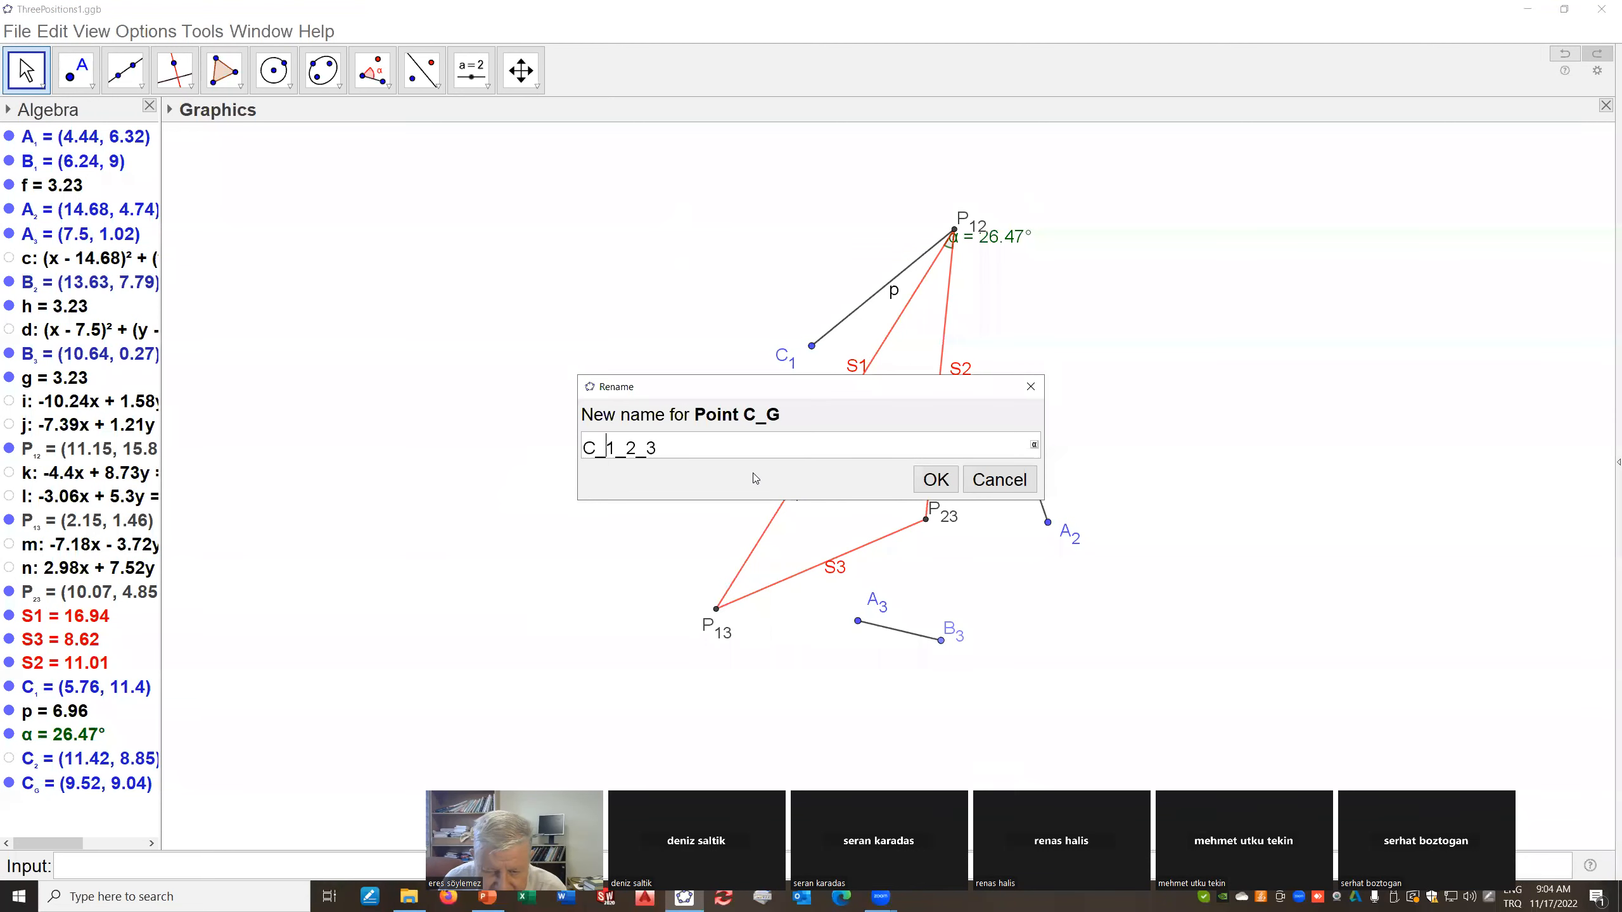
pyautogui.click(938, 480)
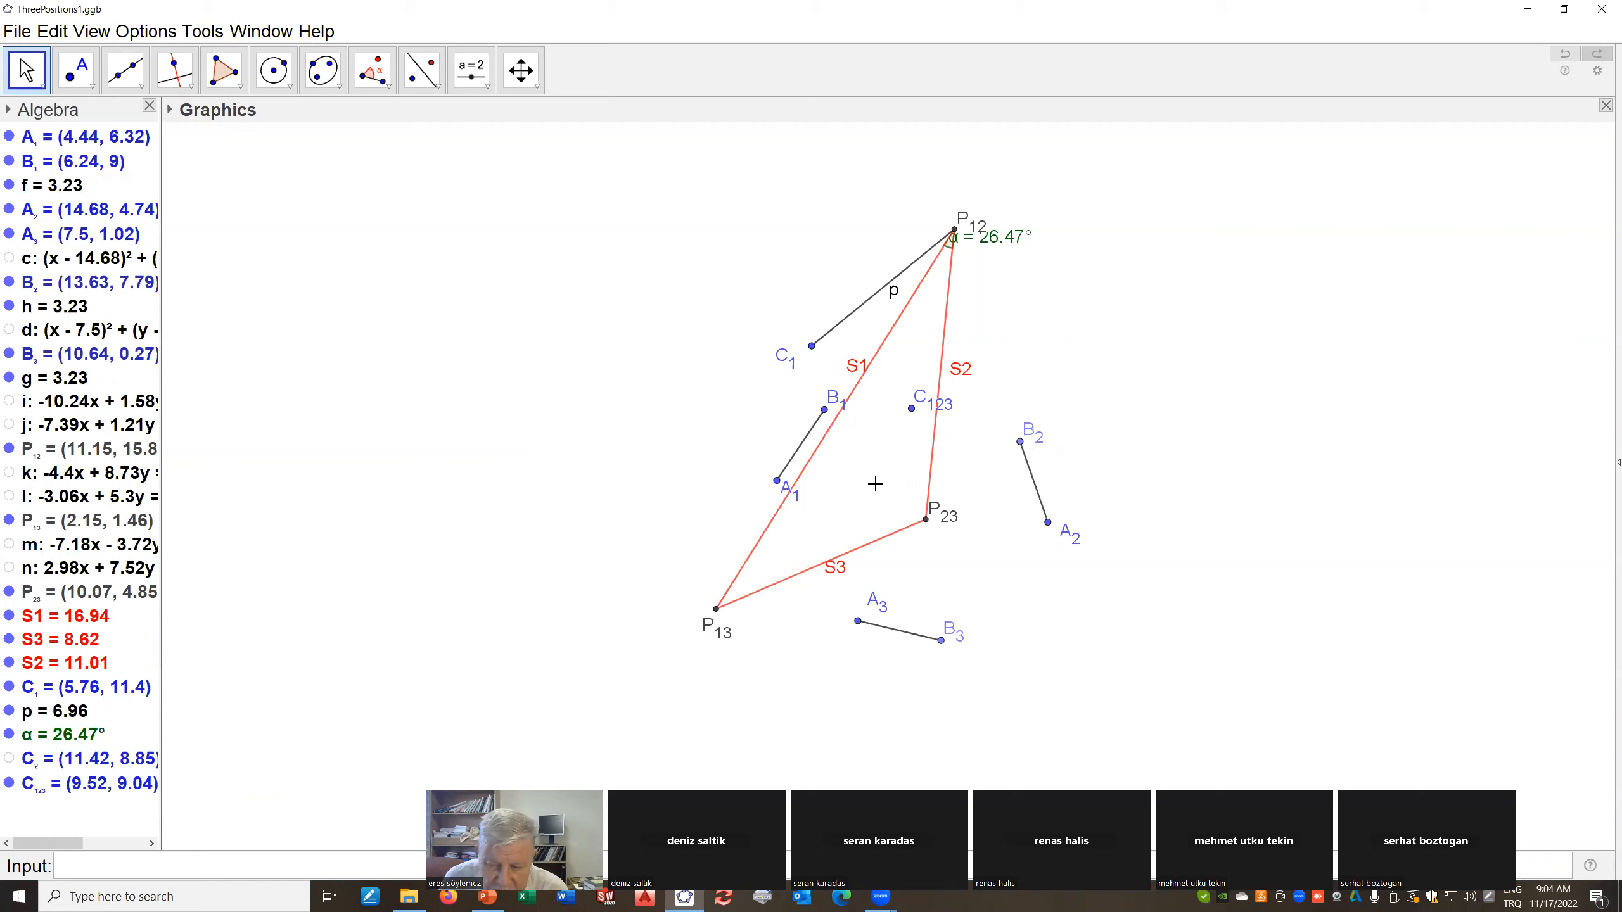
# Reflect point C123 about the line S2 and also about the line S3
pyautogui.click(433, 72)
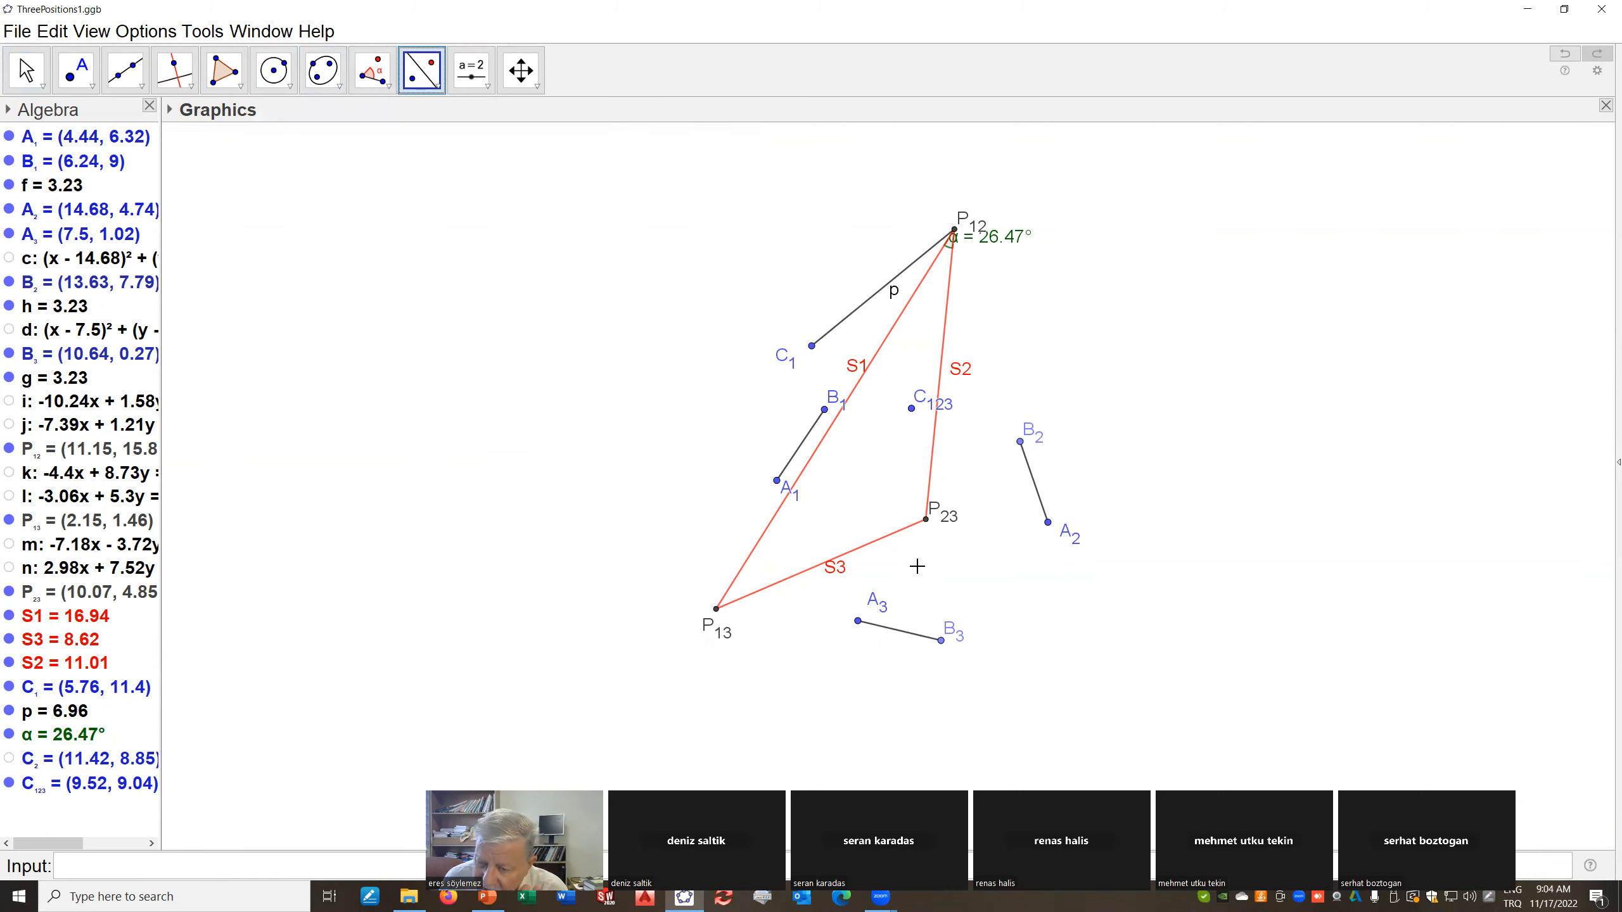
pyautogui.click(912, 409)
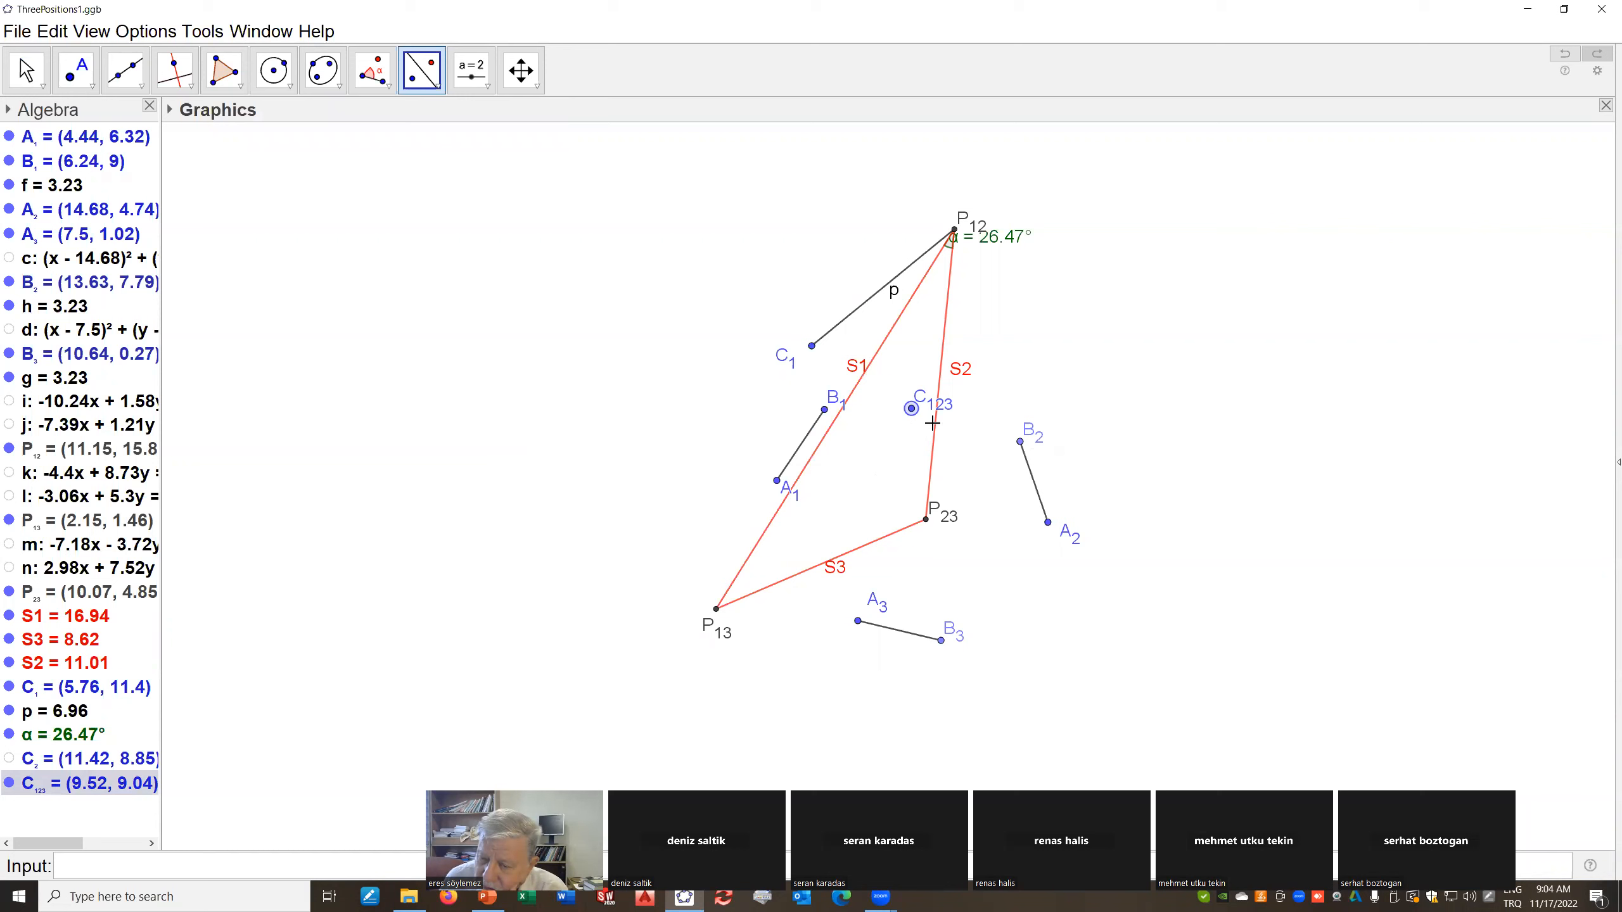
pyautogui.click(933, 423)
pyautogui.click(913, 412)
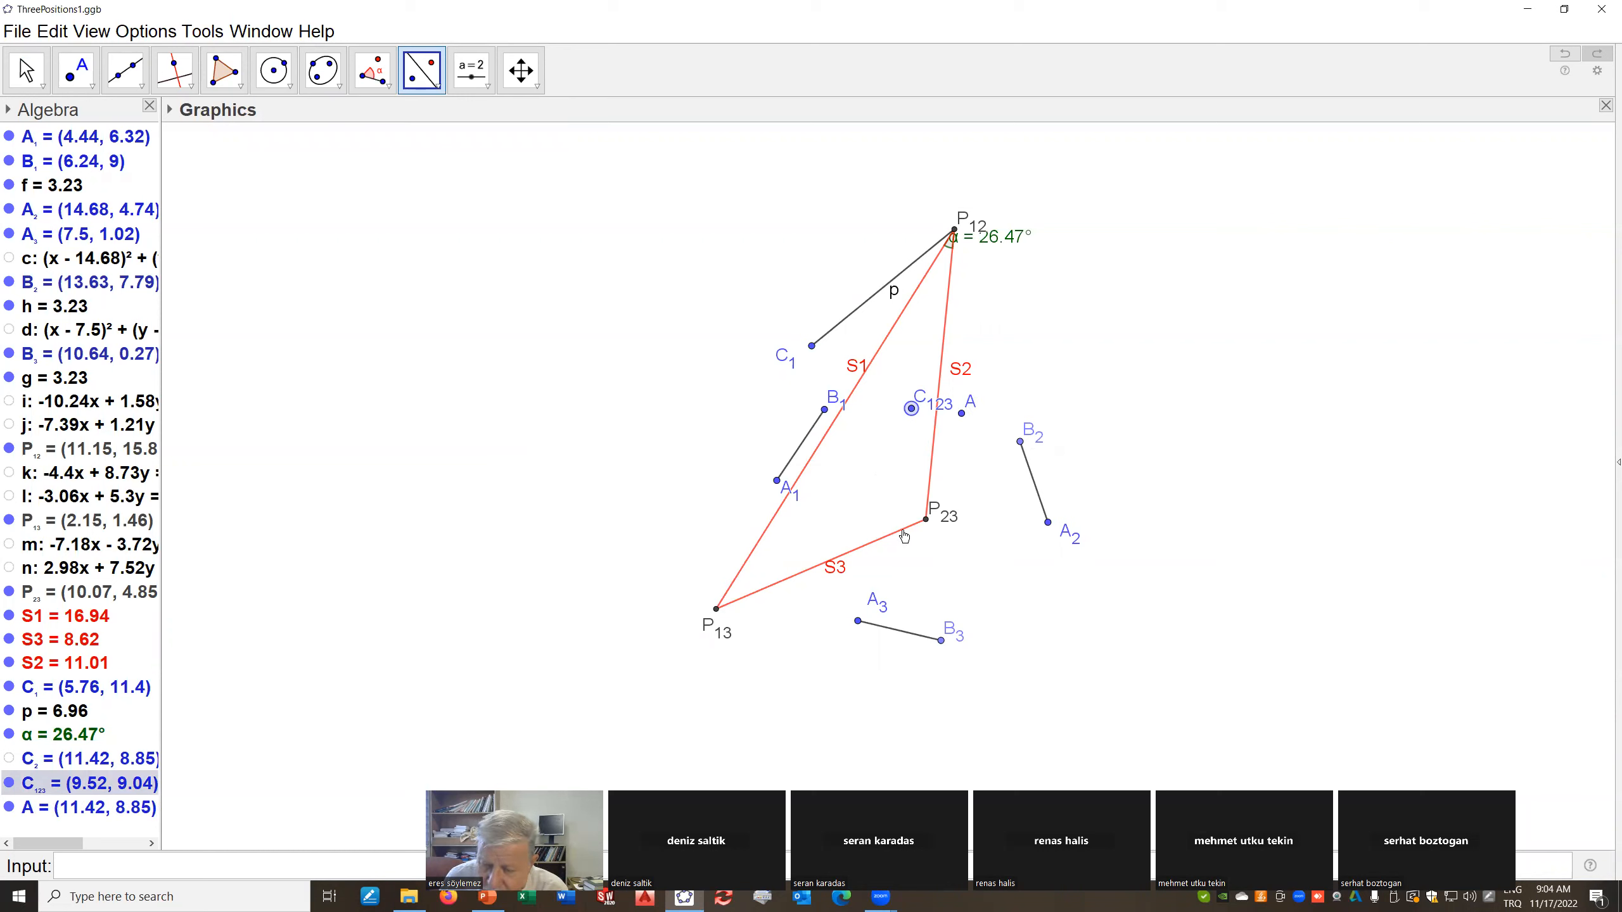
pyautogui.click(903, 529)
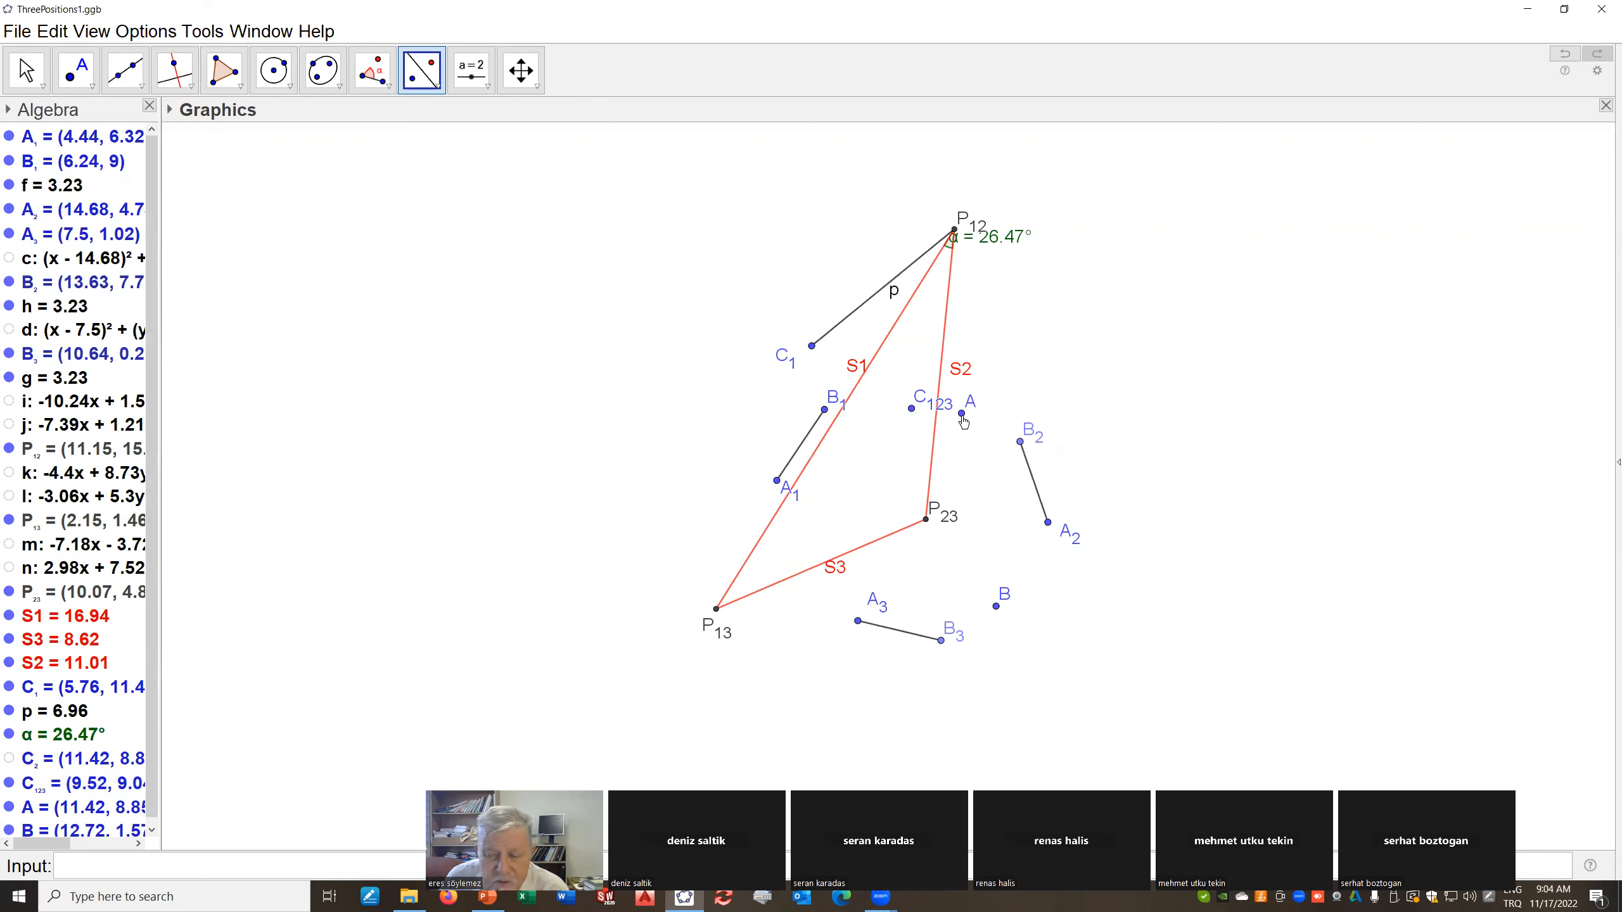
# Rename point B, the reflection of C123 about S3, as C_3
pyautogui.rightClick(995, 608)
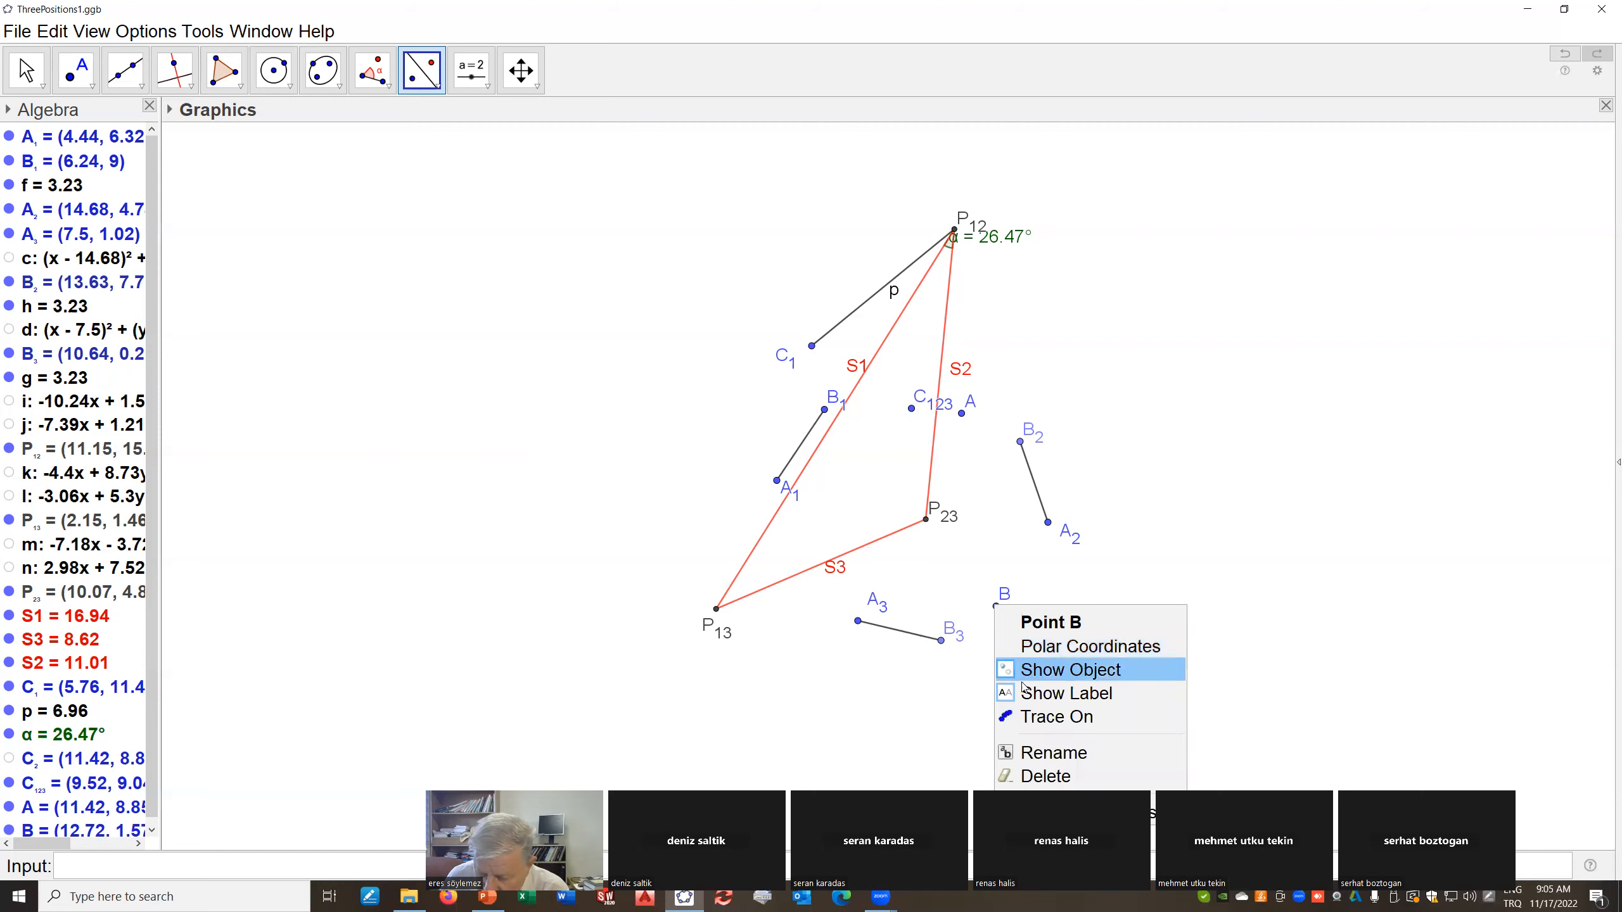
pyautogui.click(1039, 753)
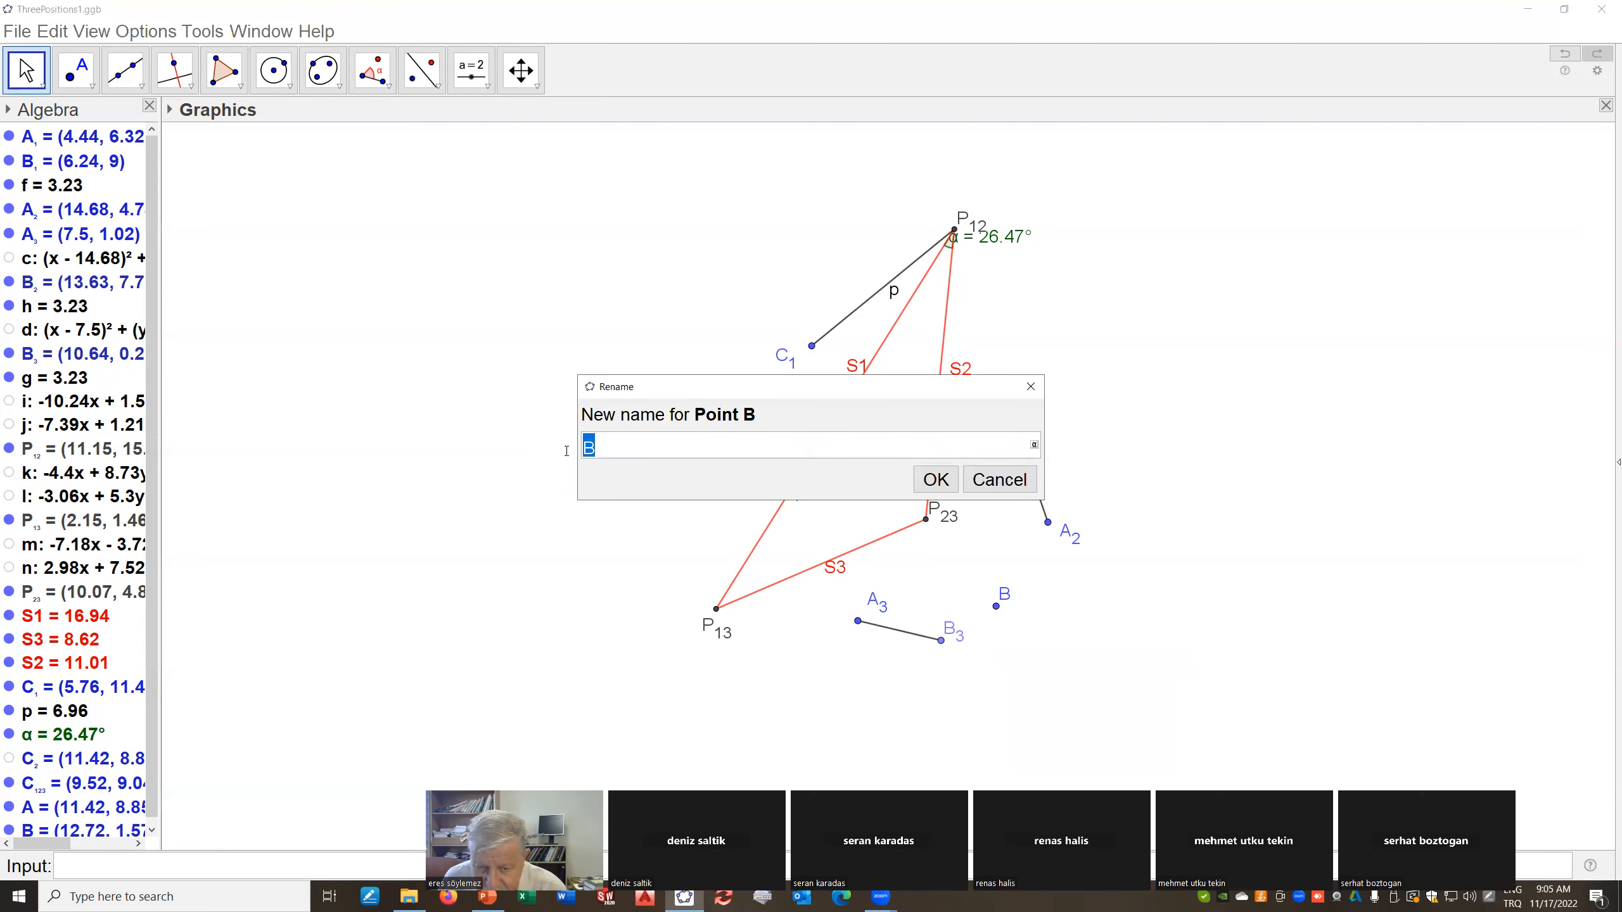
pyautogui.write('C_3')
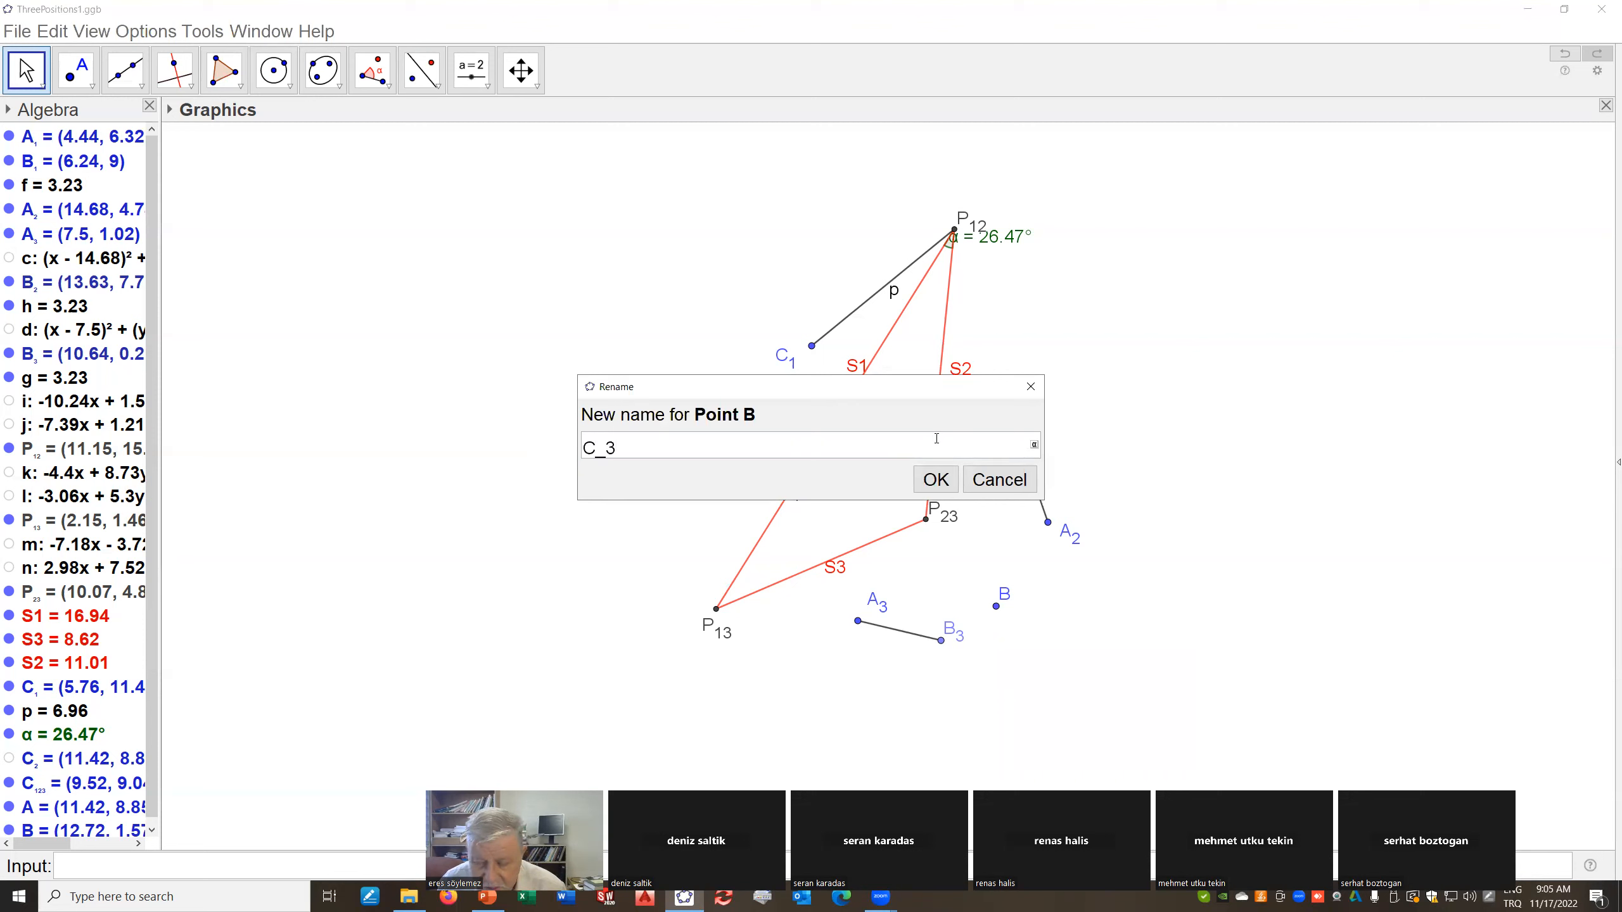
pyautogui.click(936, 479)
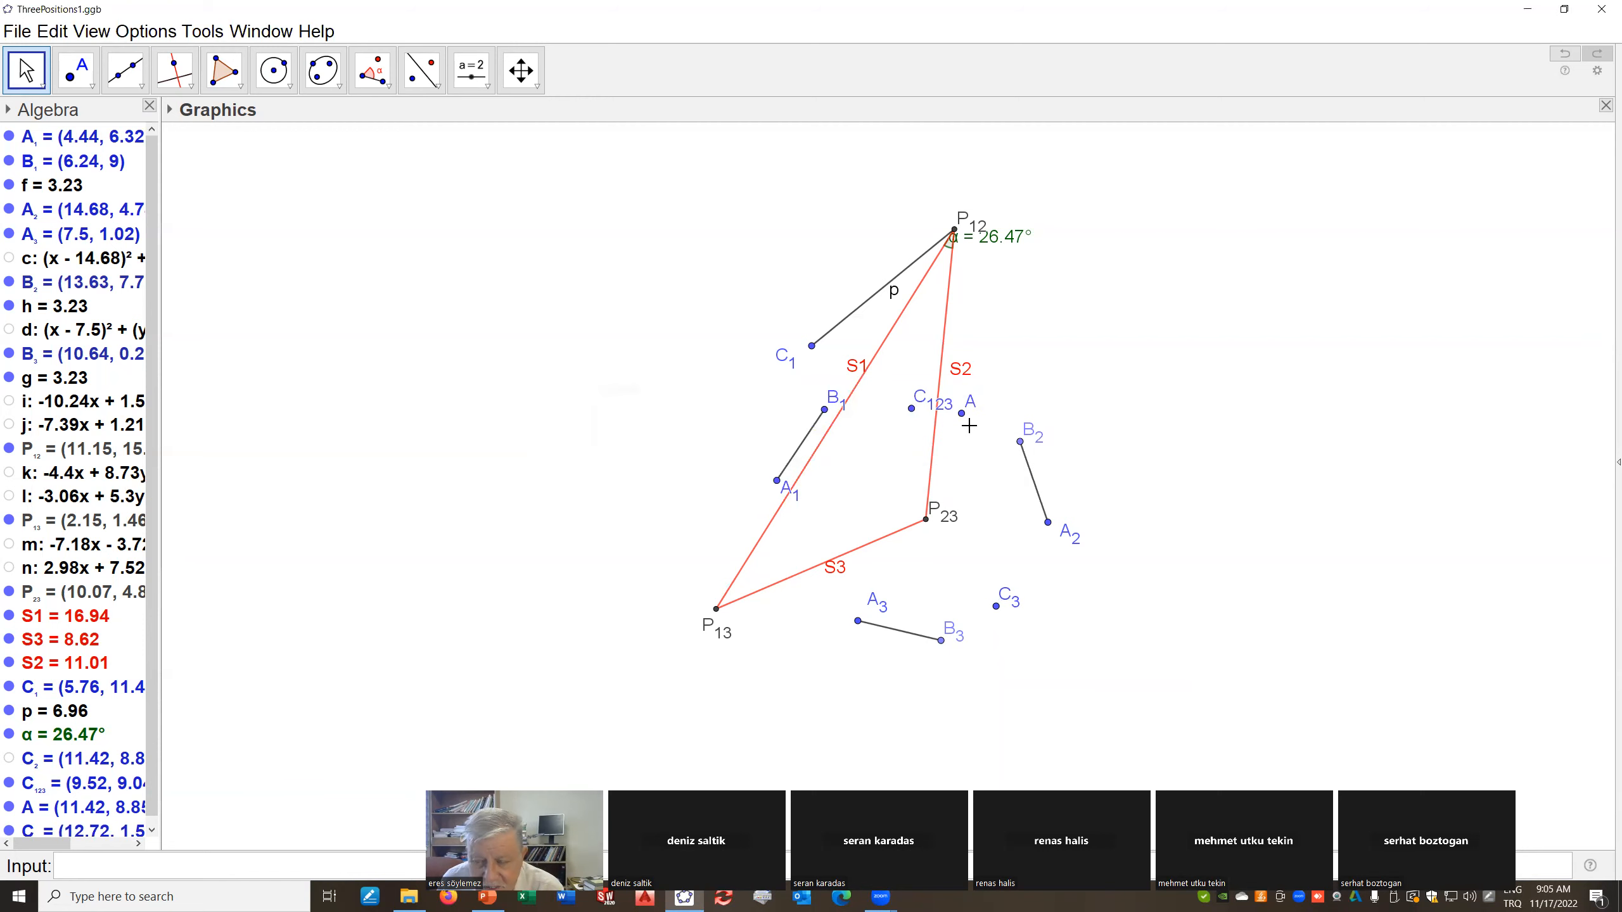
# Show the hidden rotated point C2 to compare it with point A, and delete that C2
pyautogui.click(13, 760)
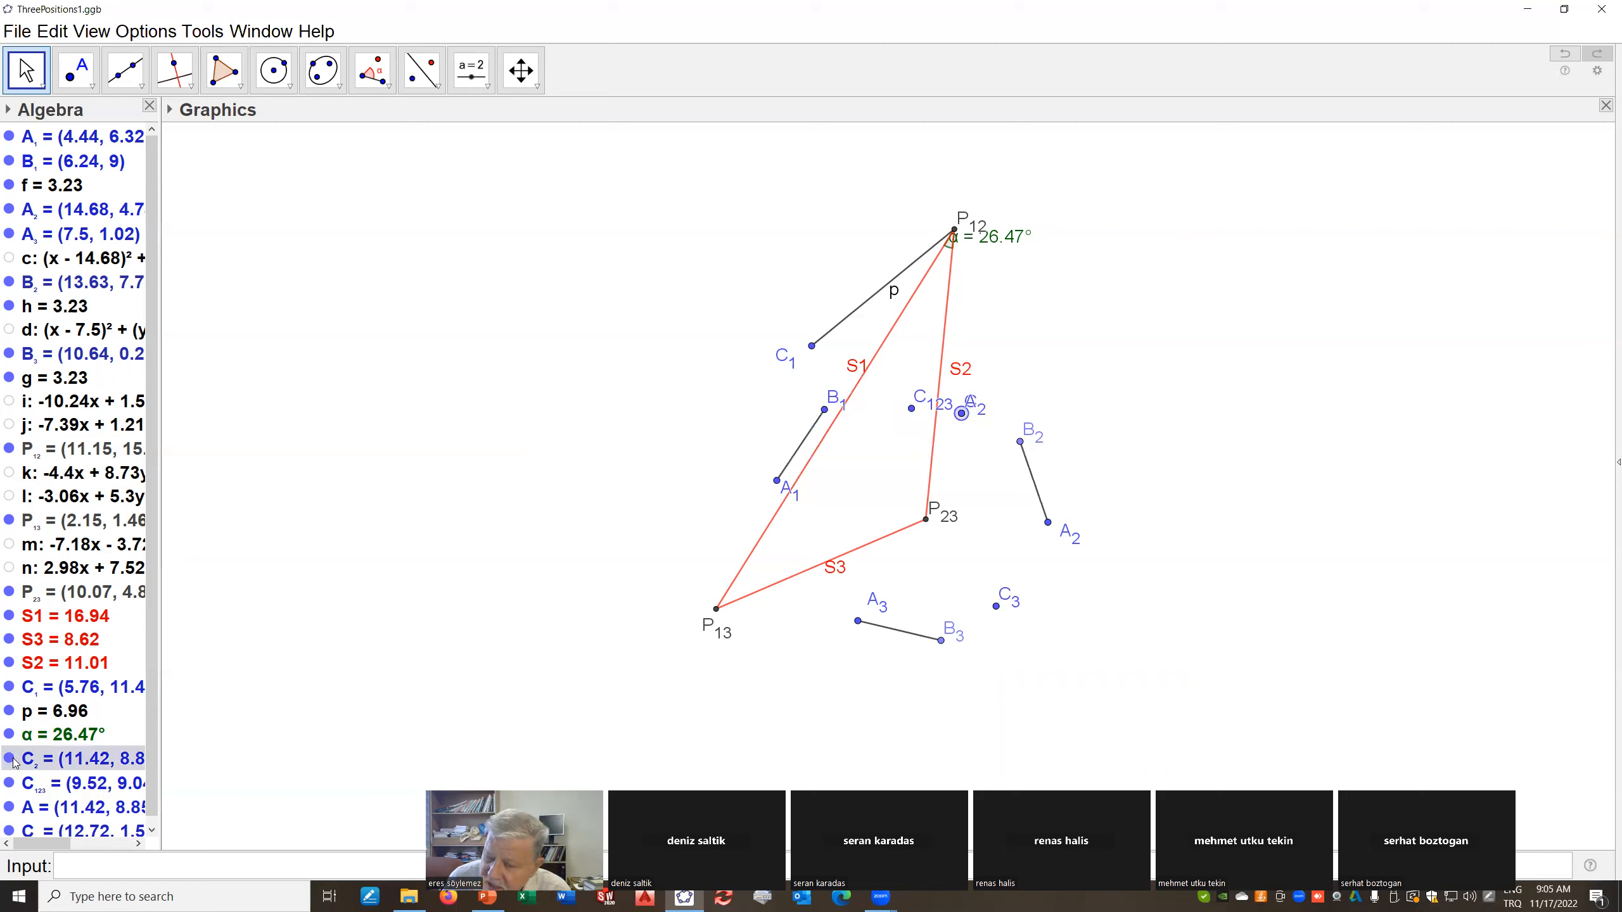
pyautogui.click(10, 760)
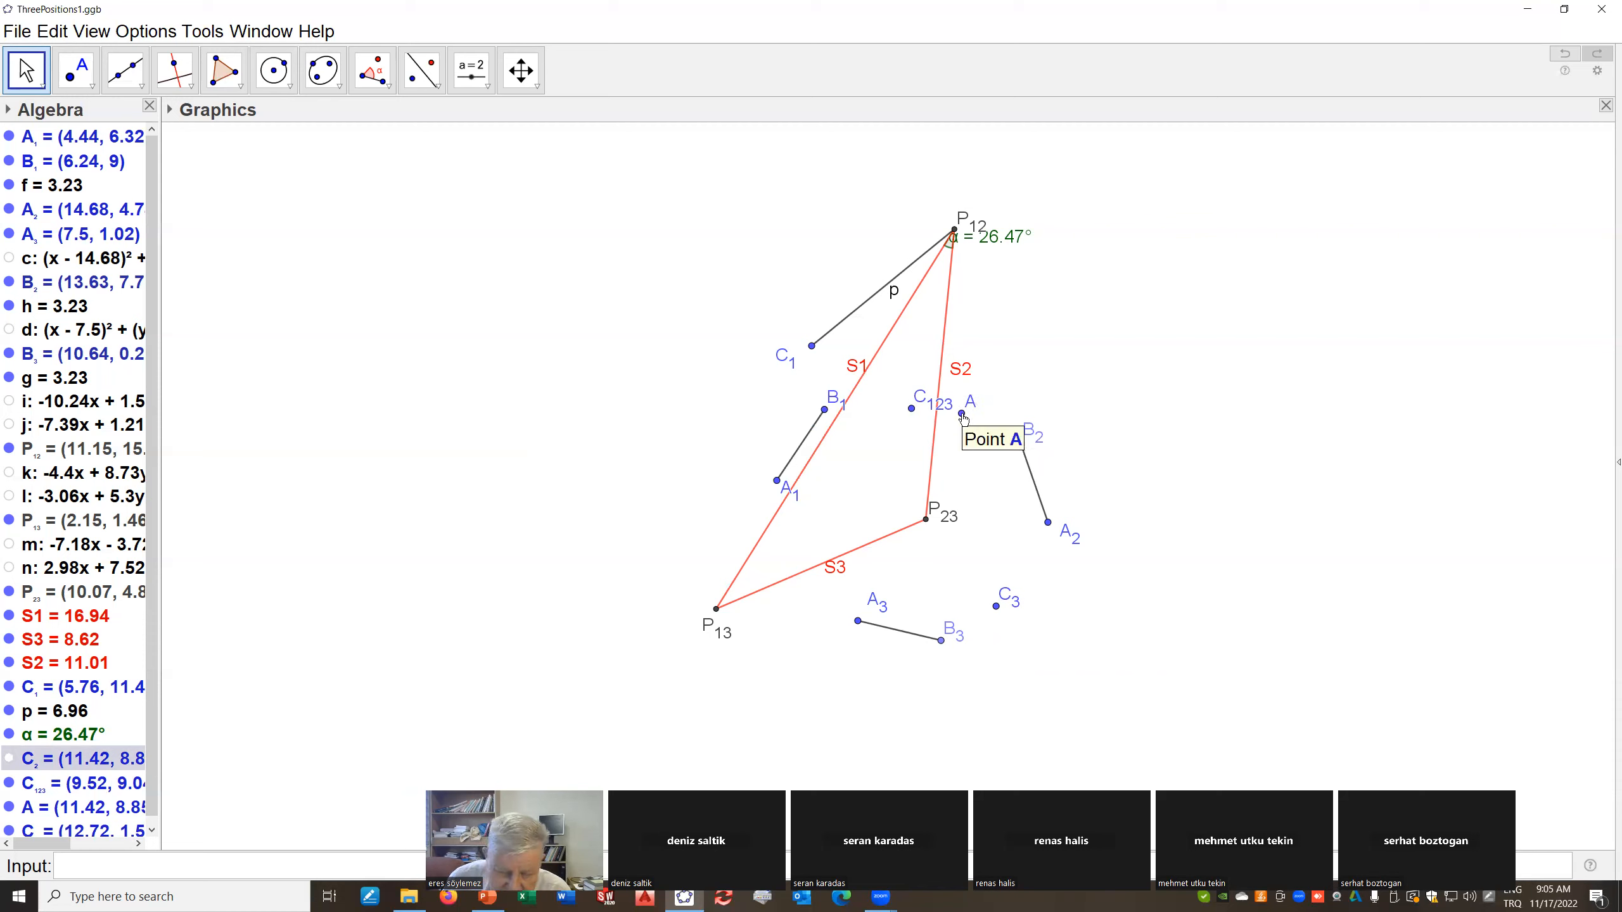
pyautogui.click(12, 759)
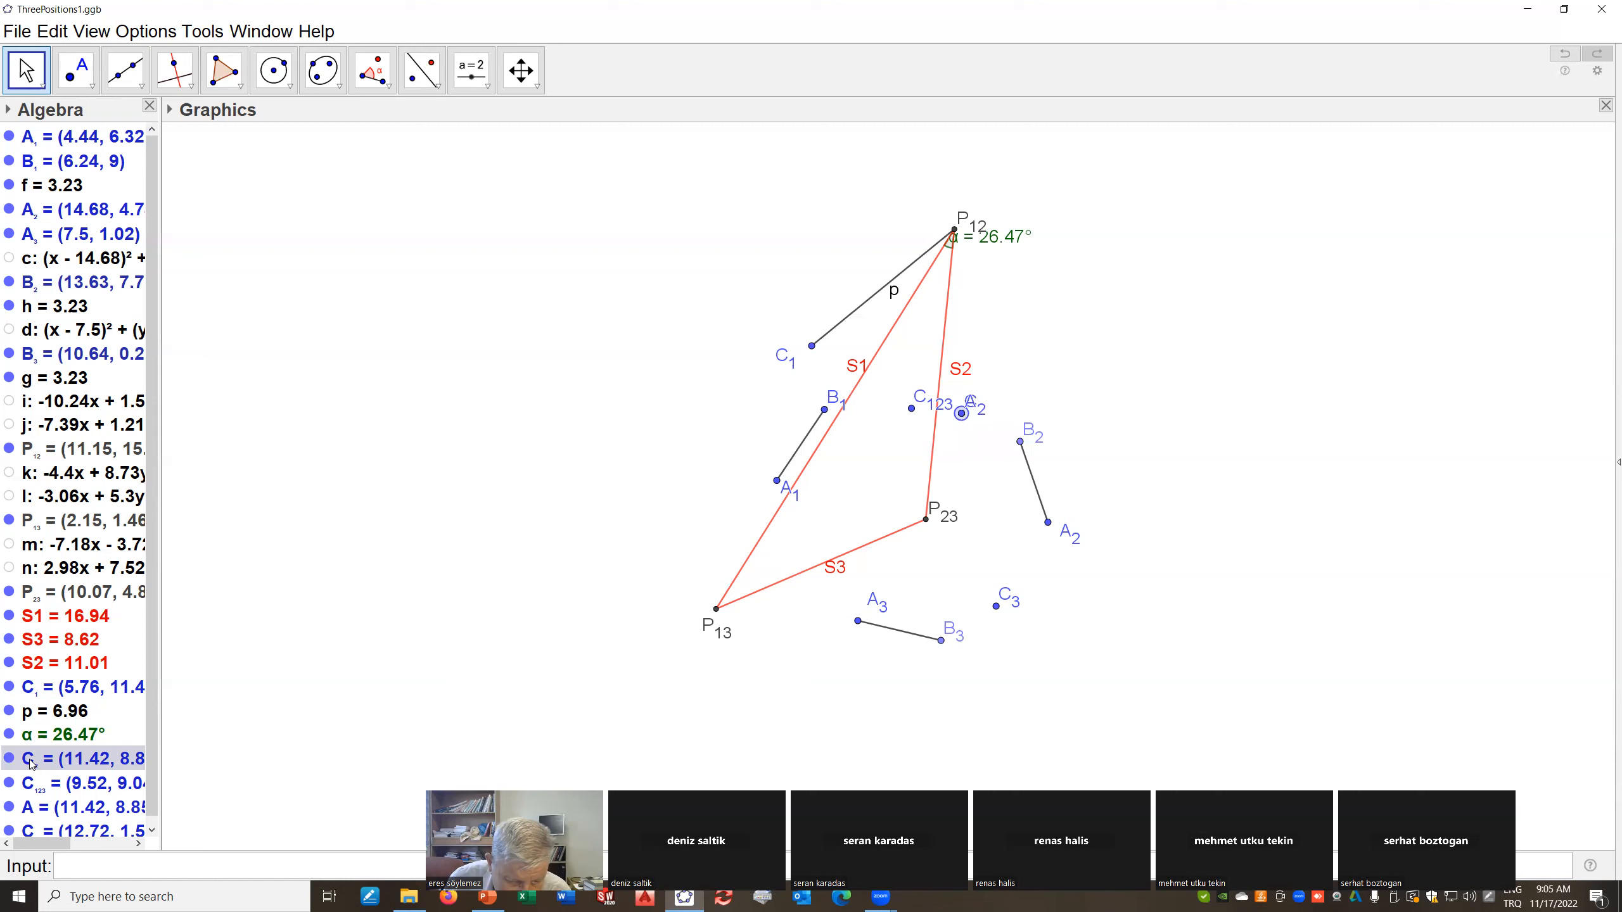
pyautogui.rightClick(31, 765)
pyautogui.click(105, 859)
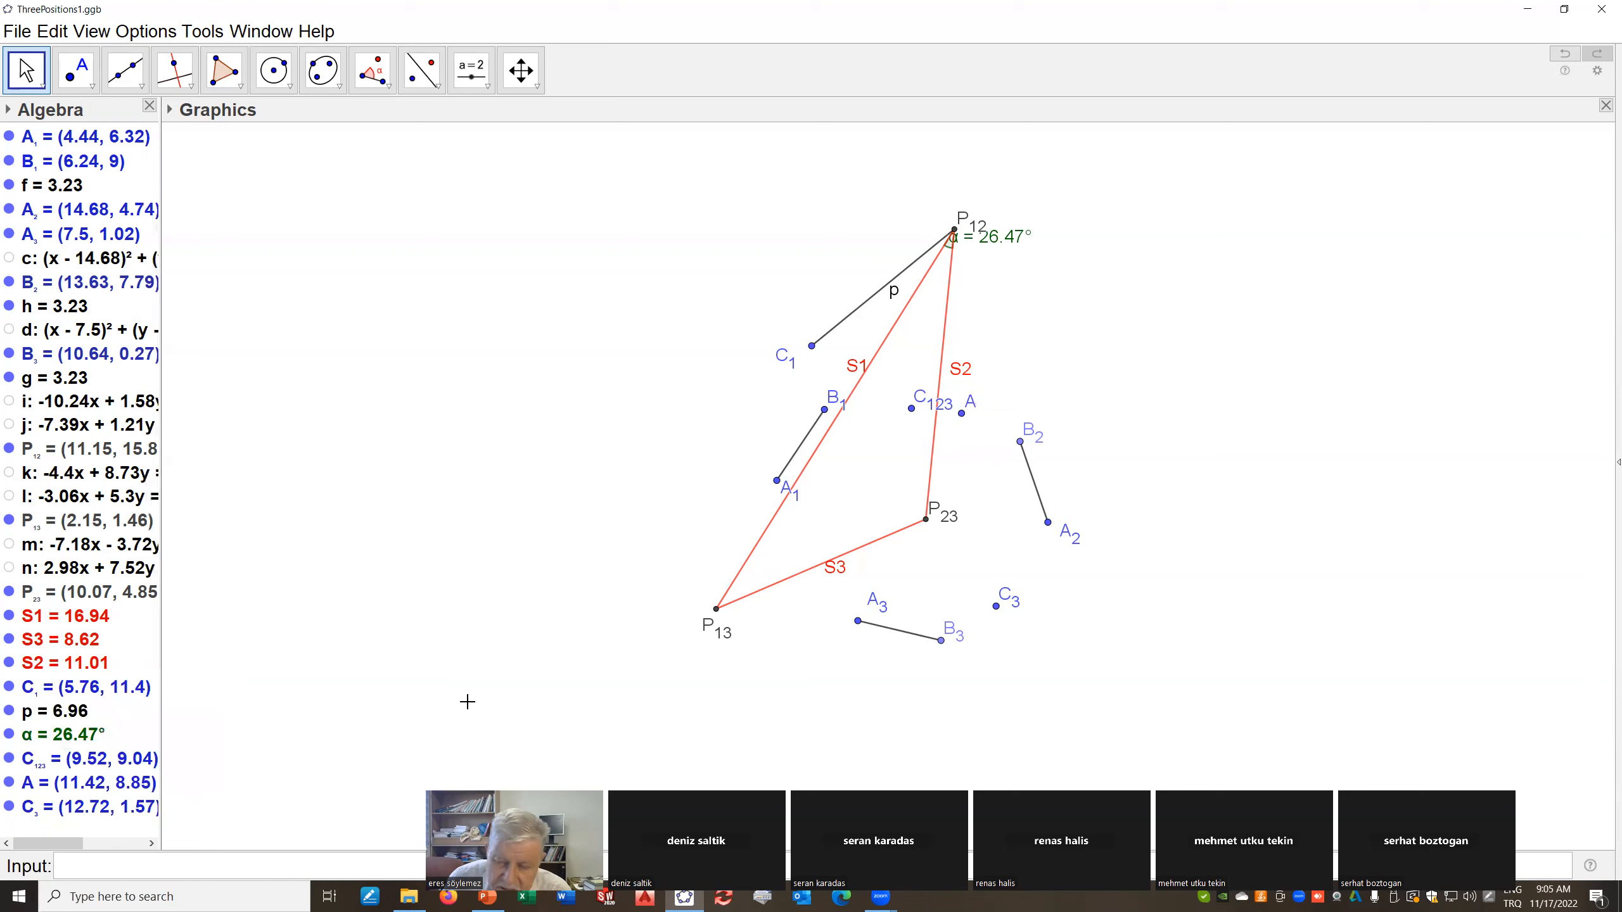
# Rename point A, the reflection of C123 about S2, as C_2
pyautogui.rightClick(962, 414)
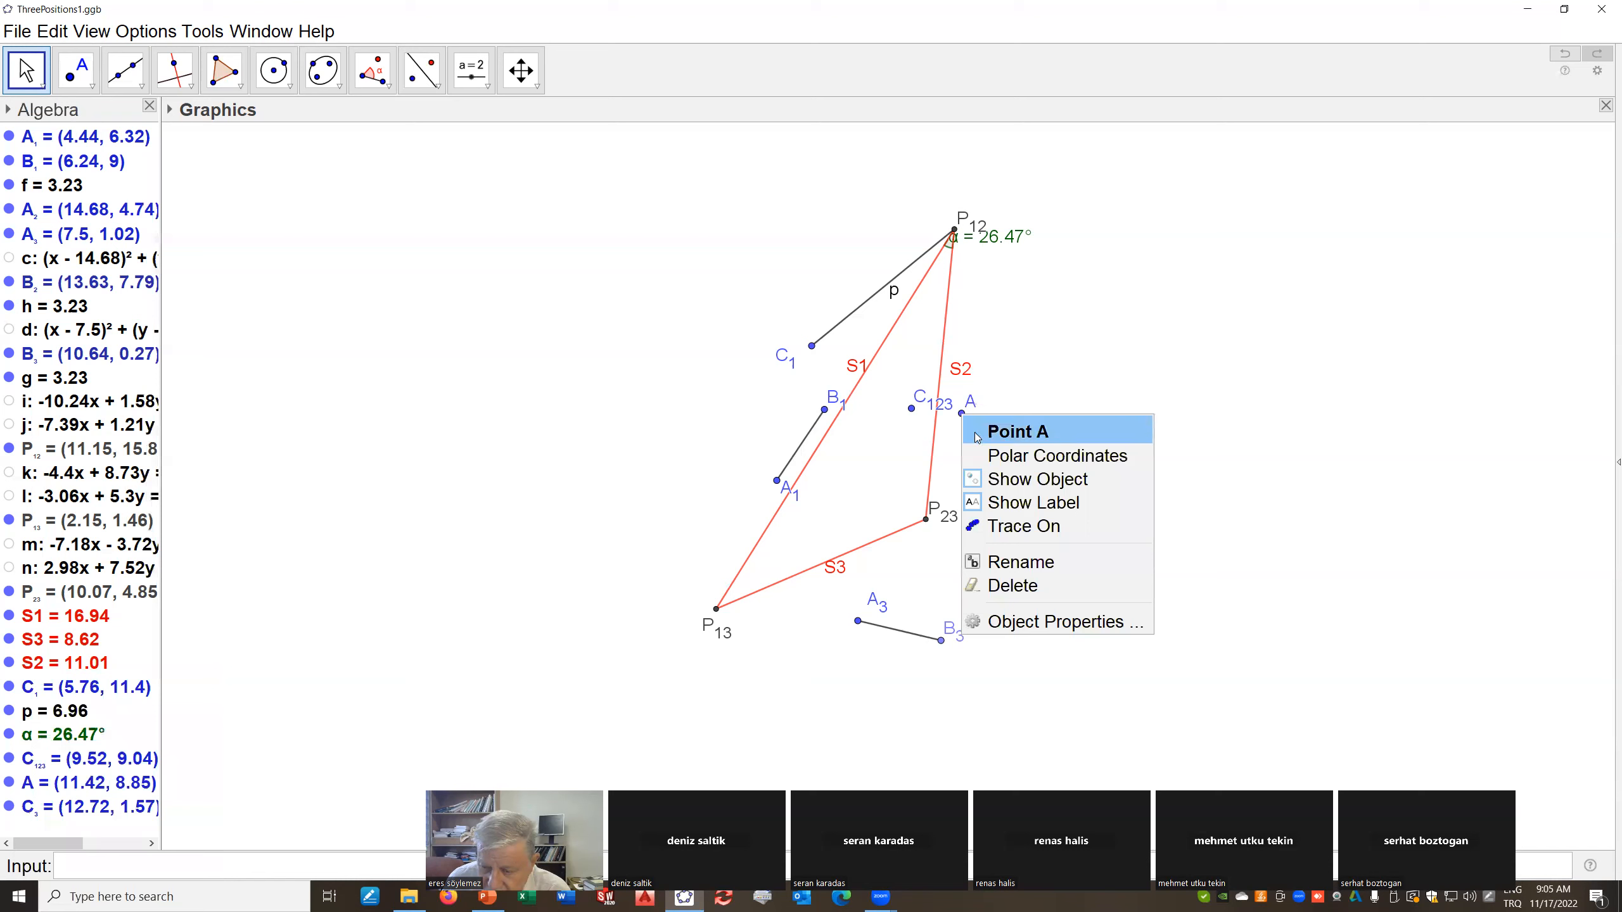
pyautogui.click(1013, 562)
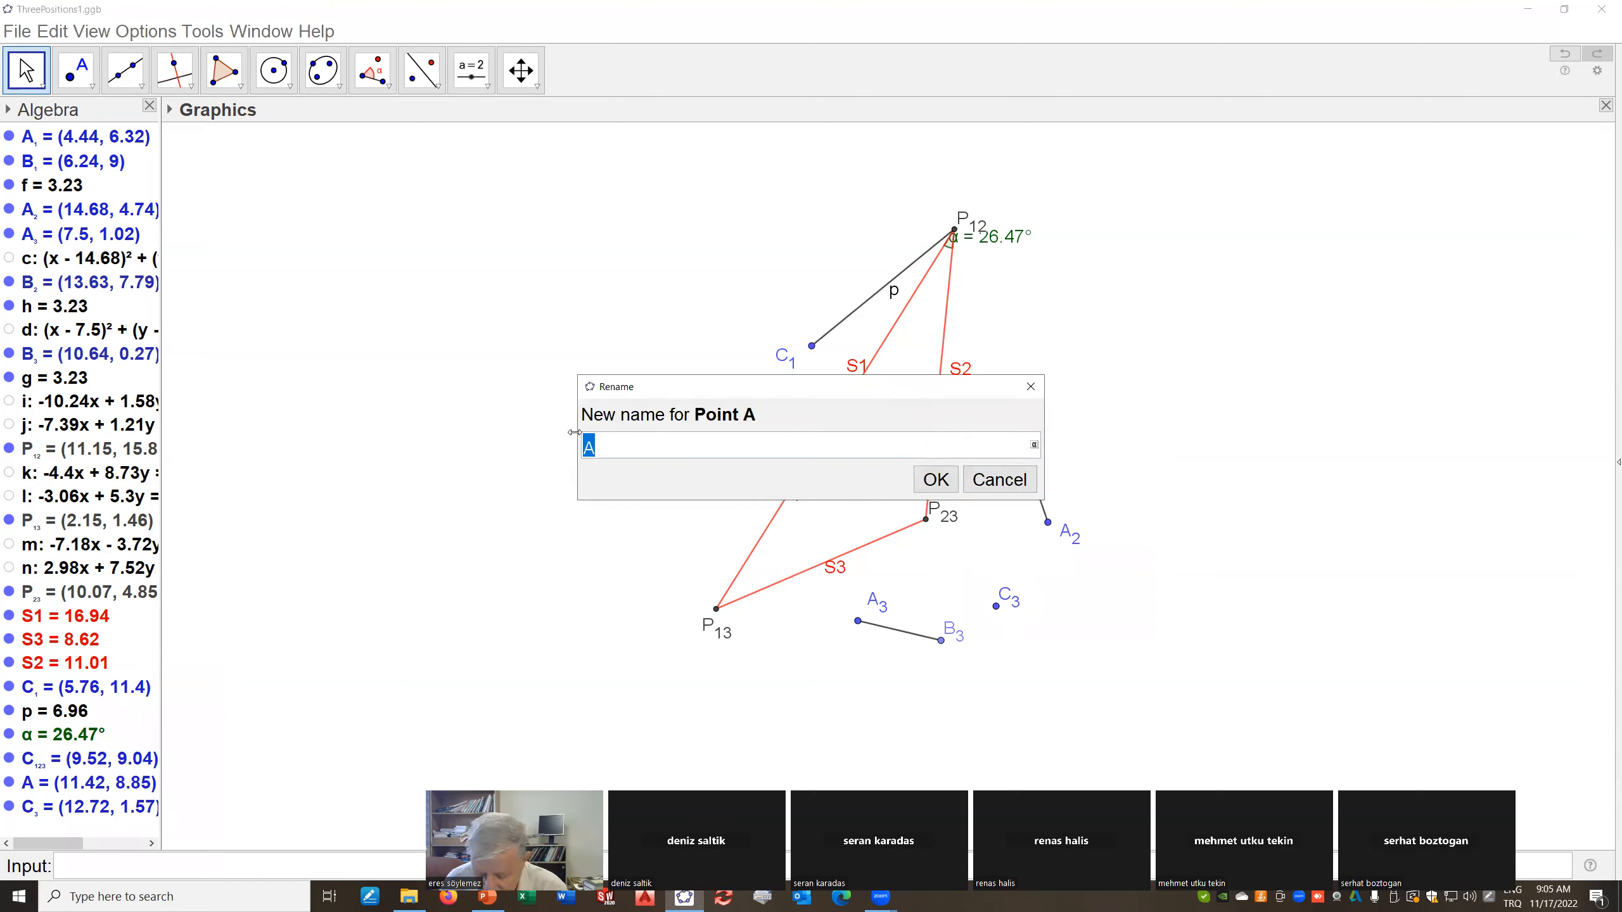
pyautogui.write('C_2')
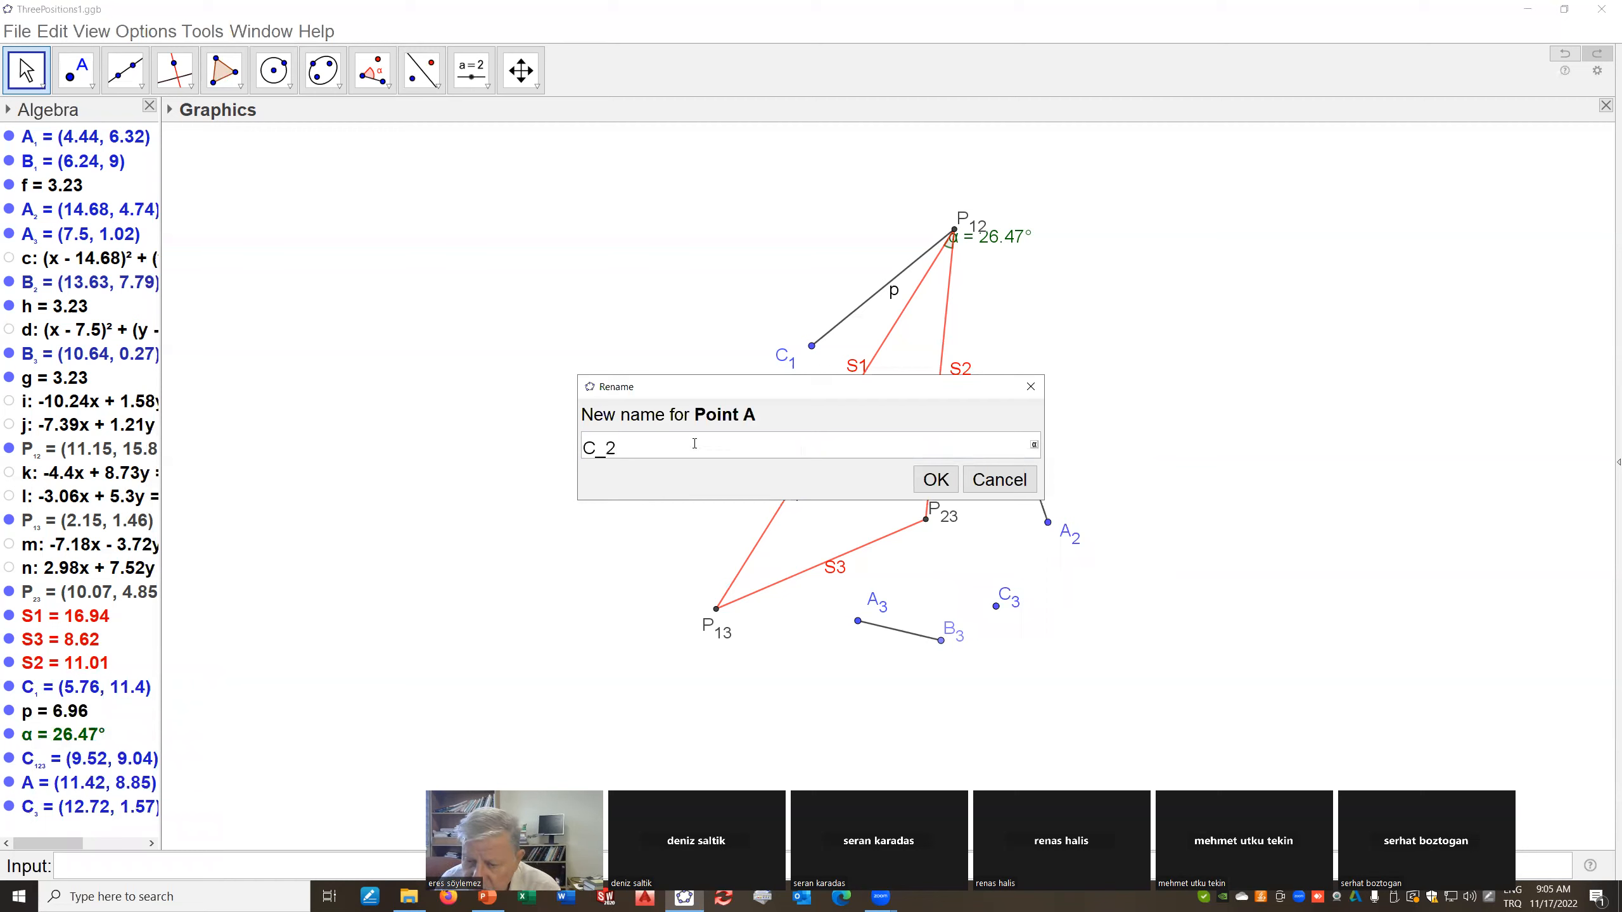
pyautogui.click(935, 479)
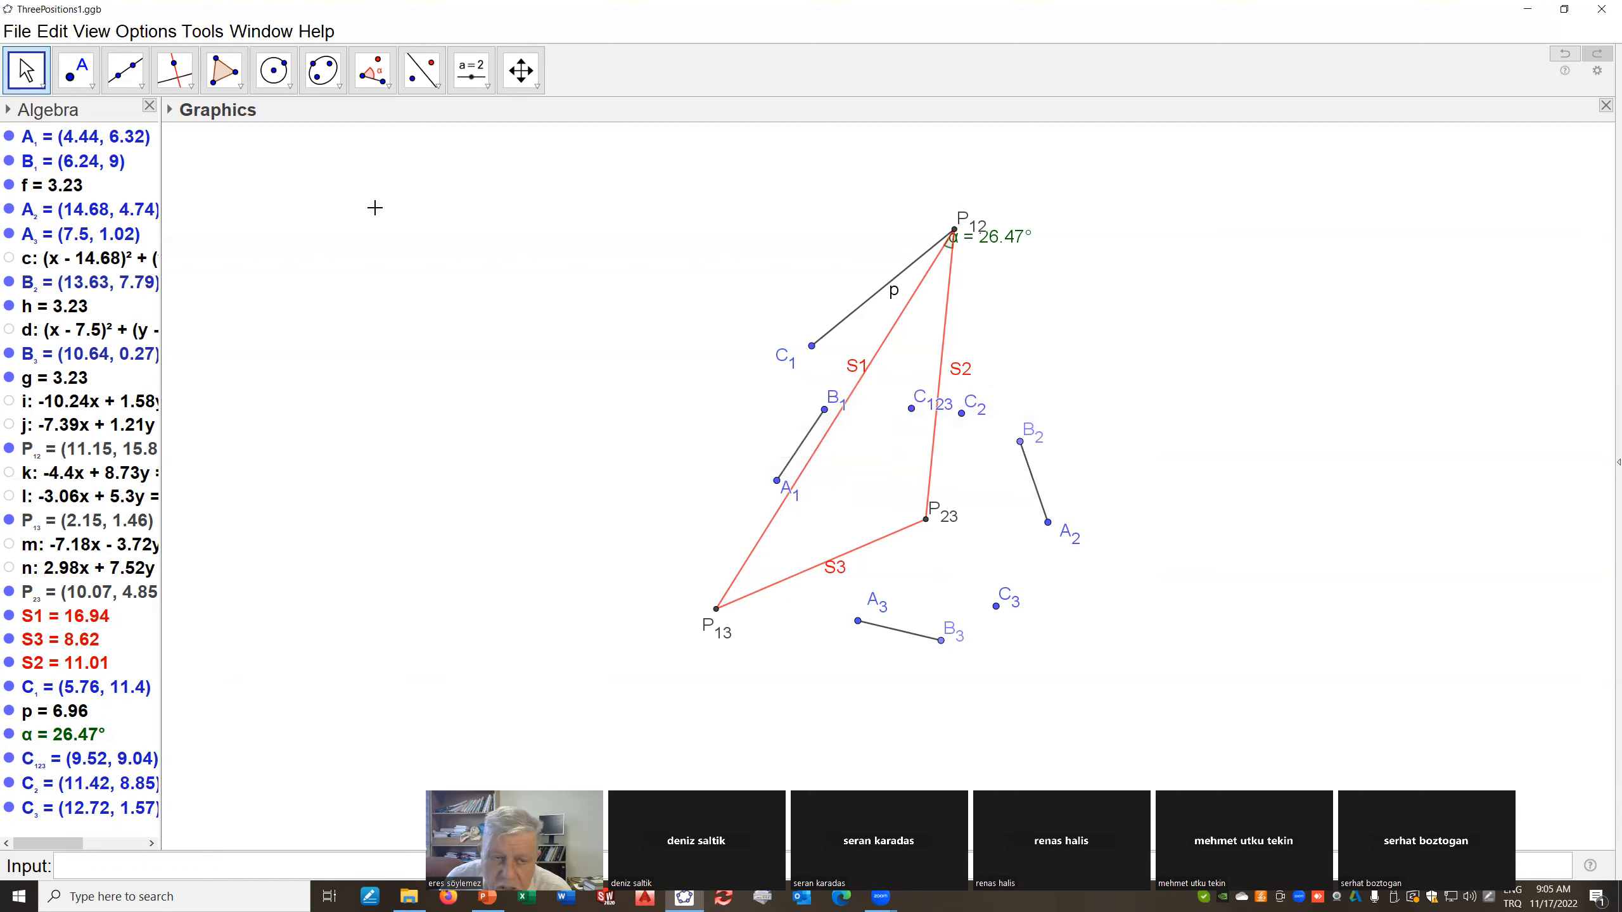
# Draw segments from C1 to C123 and from C123 to pole P12
pyautogui.click(126, 72)
pyautogui.click(119, 150)
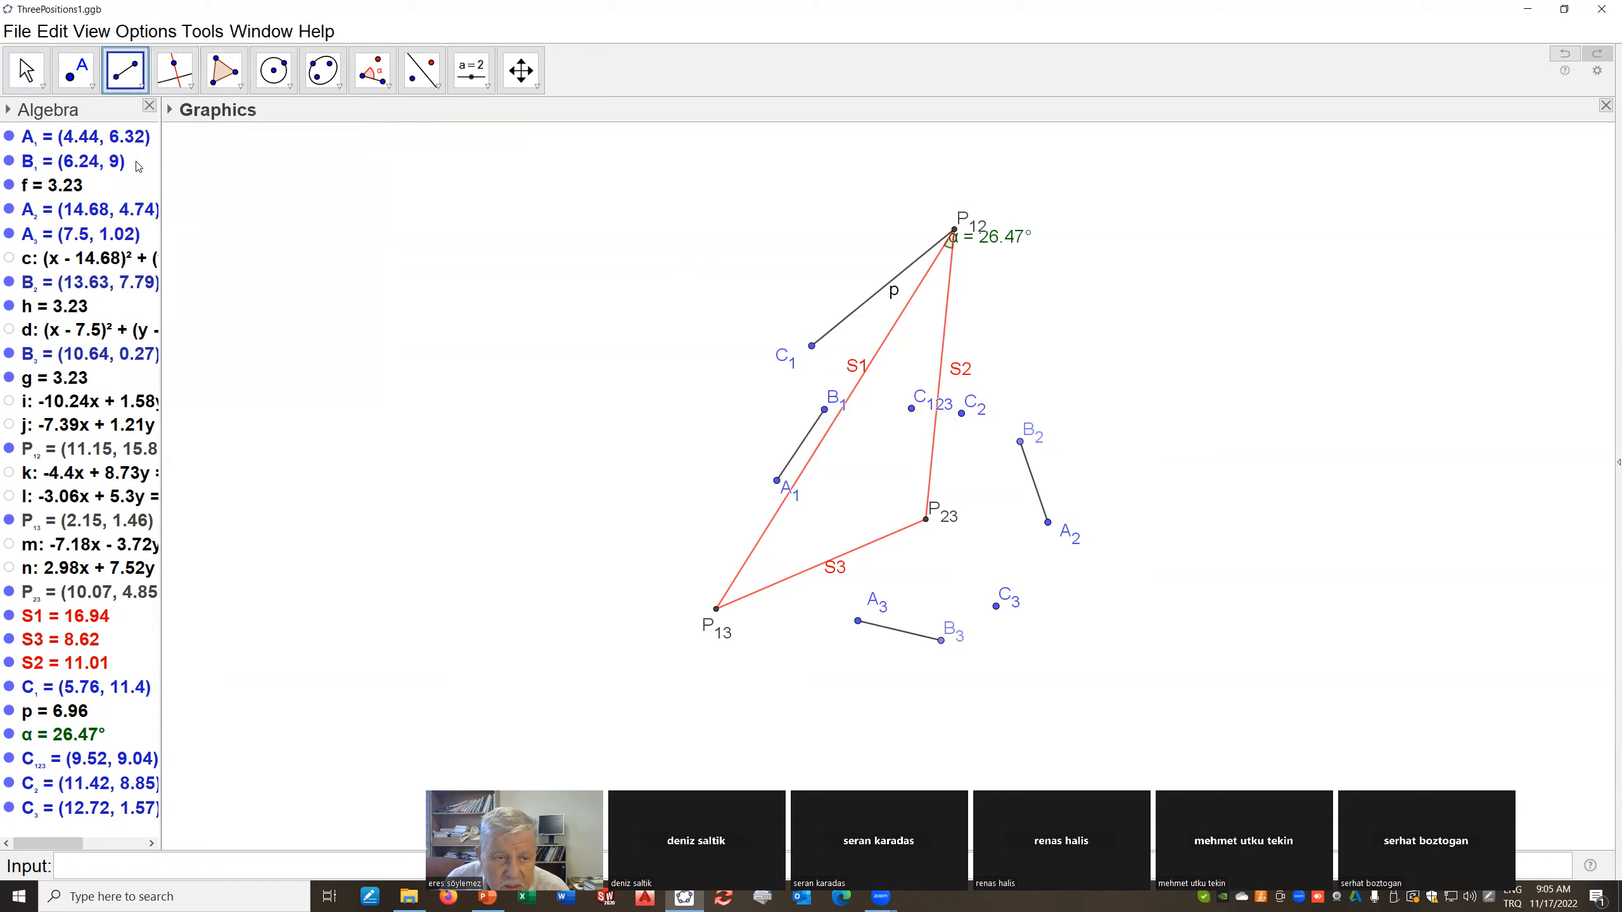
pyautogui.click(812, 347)
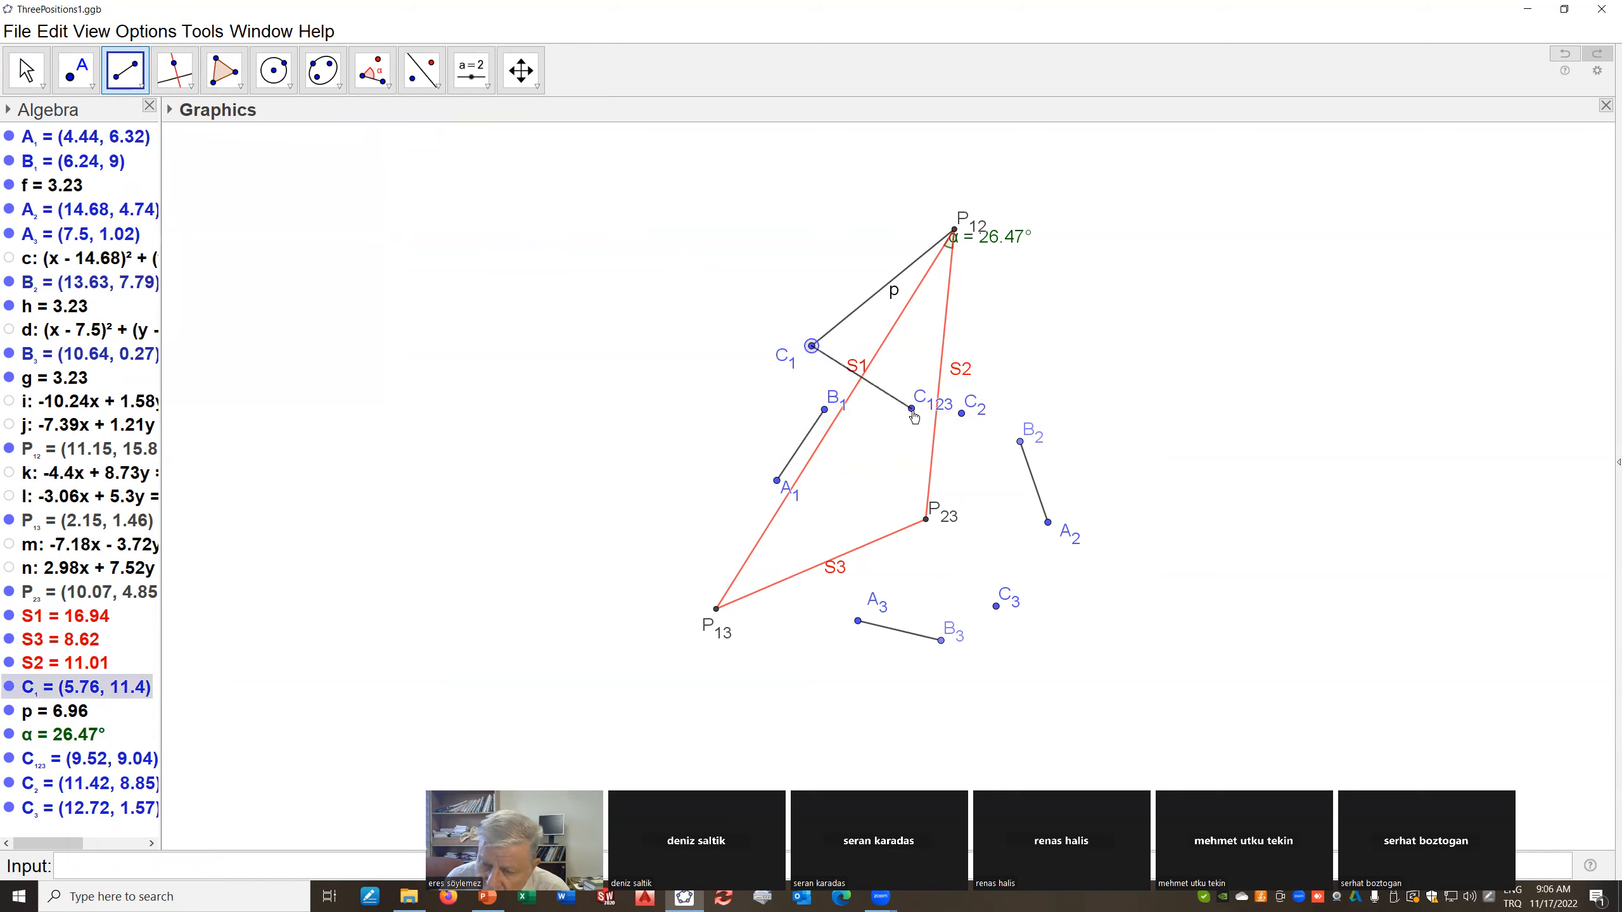
pyautogui.click(912, 410)
pyautogui.click(912, 409)
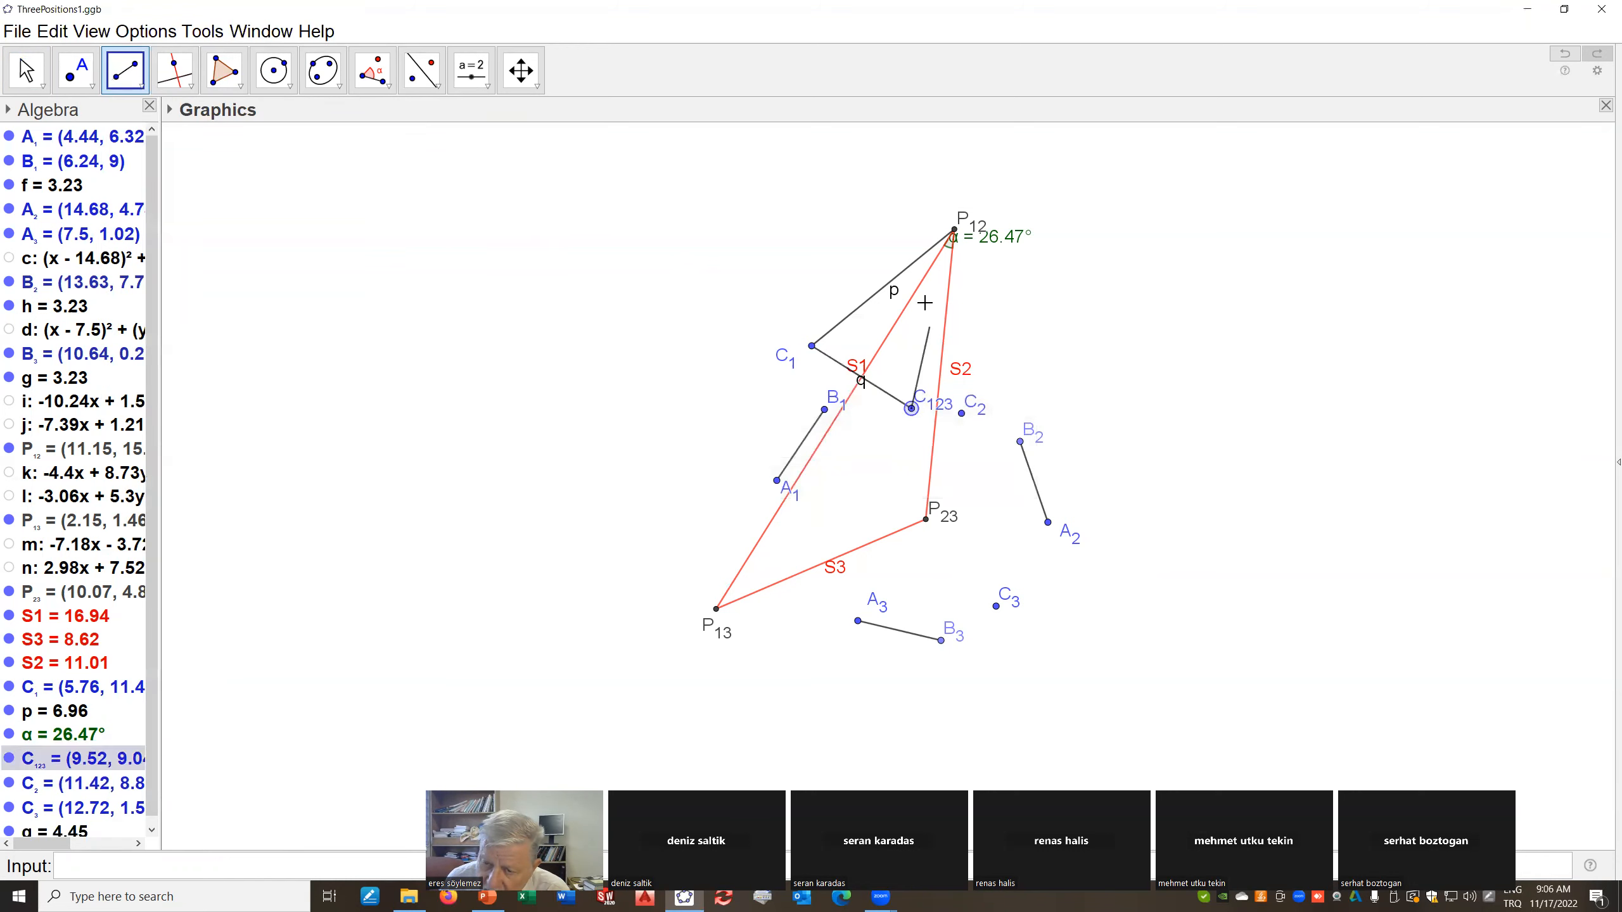
pyautogui.click(956, 231)
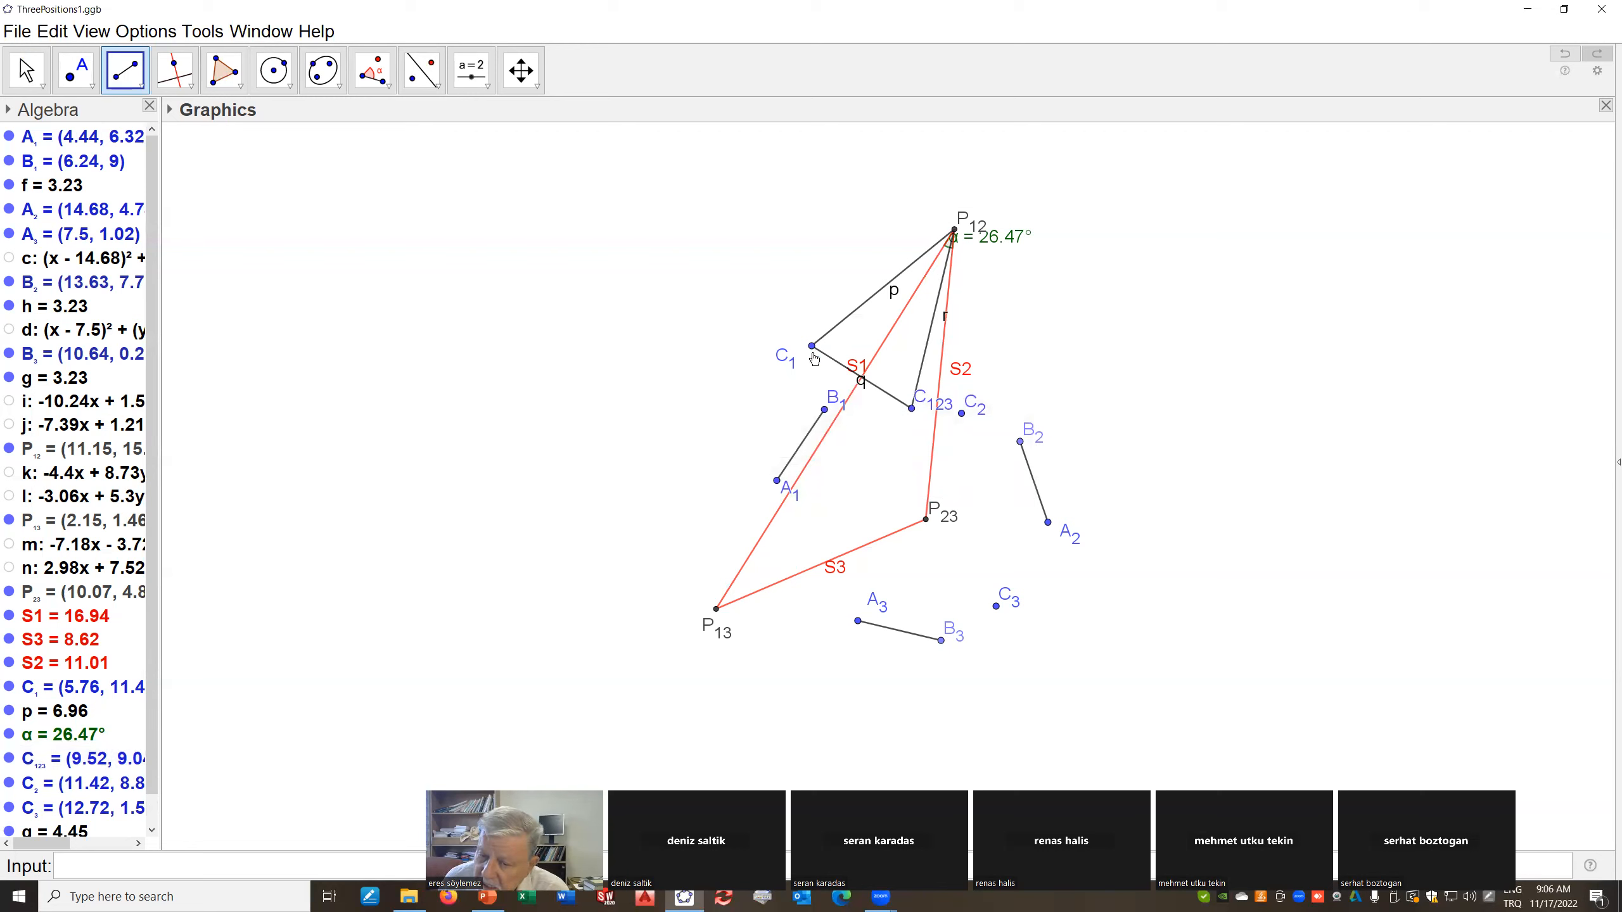
# Mark the intersection point of the segment C1–C123 with the line S1
pyautogui.scroll(6, 873, 372)
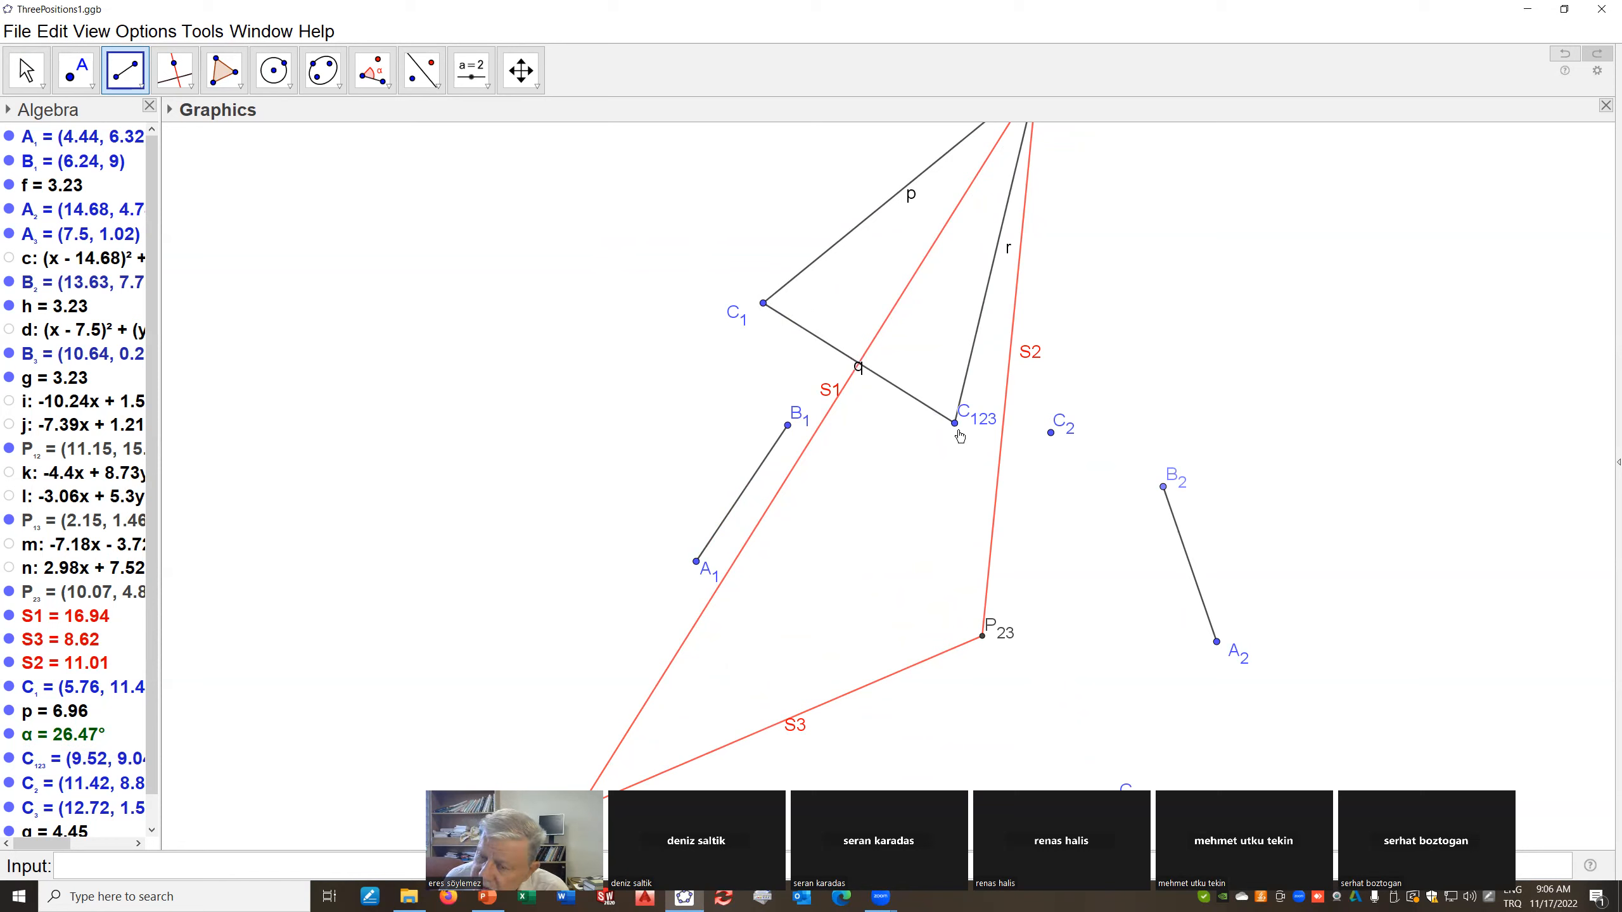
pyautogui.scroll(-4, 946, 345)
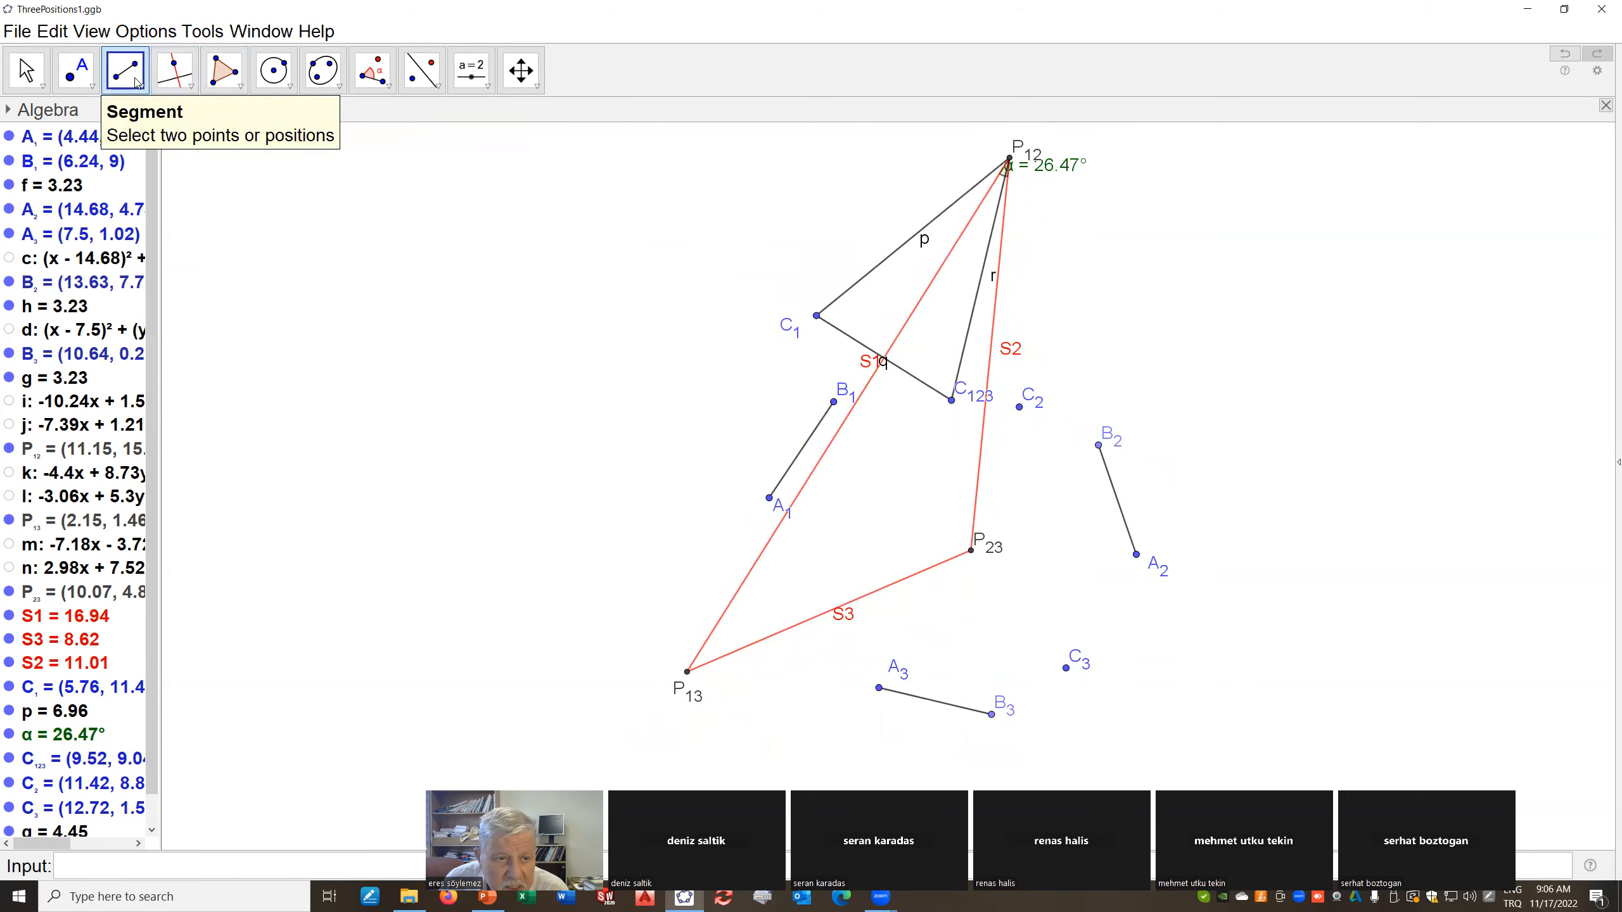
pyautogui.click(143, 88)
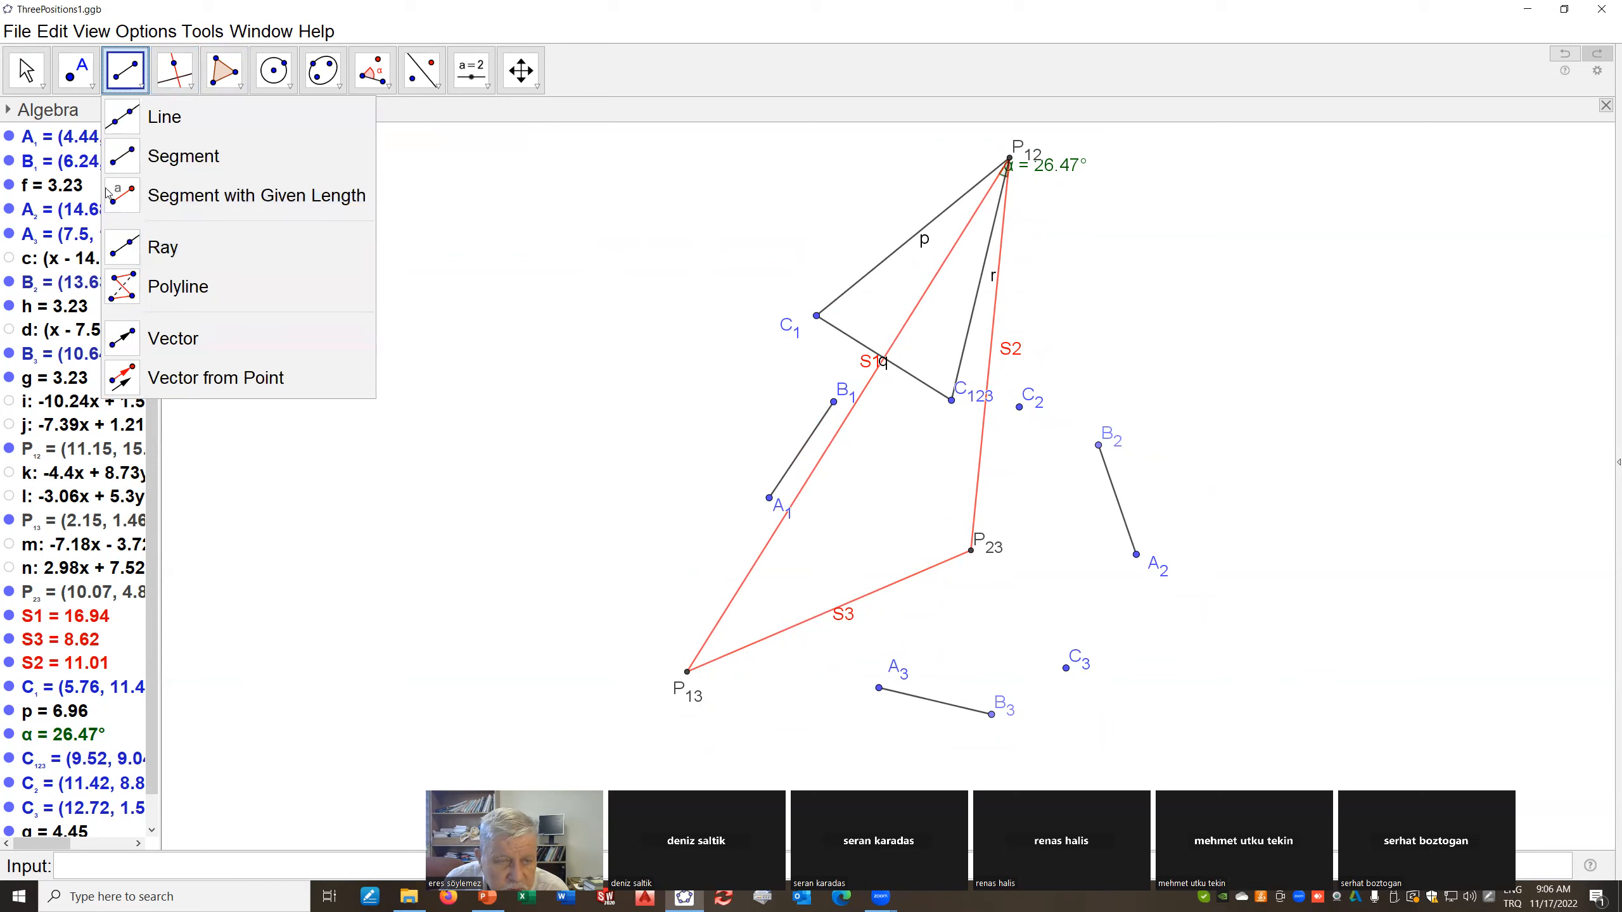
pyautogui.moveTo(72, 78)
pyautogui.click(70, 249)
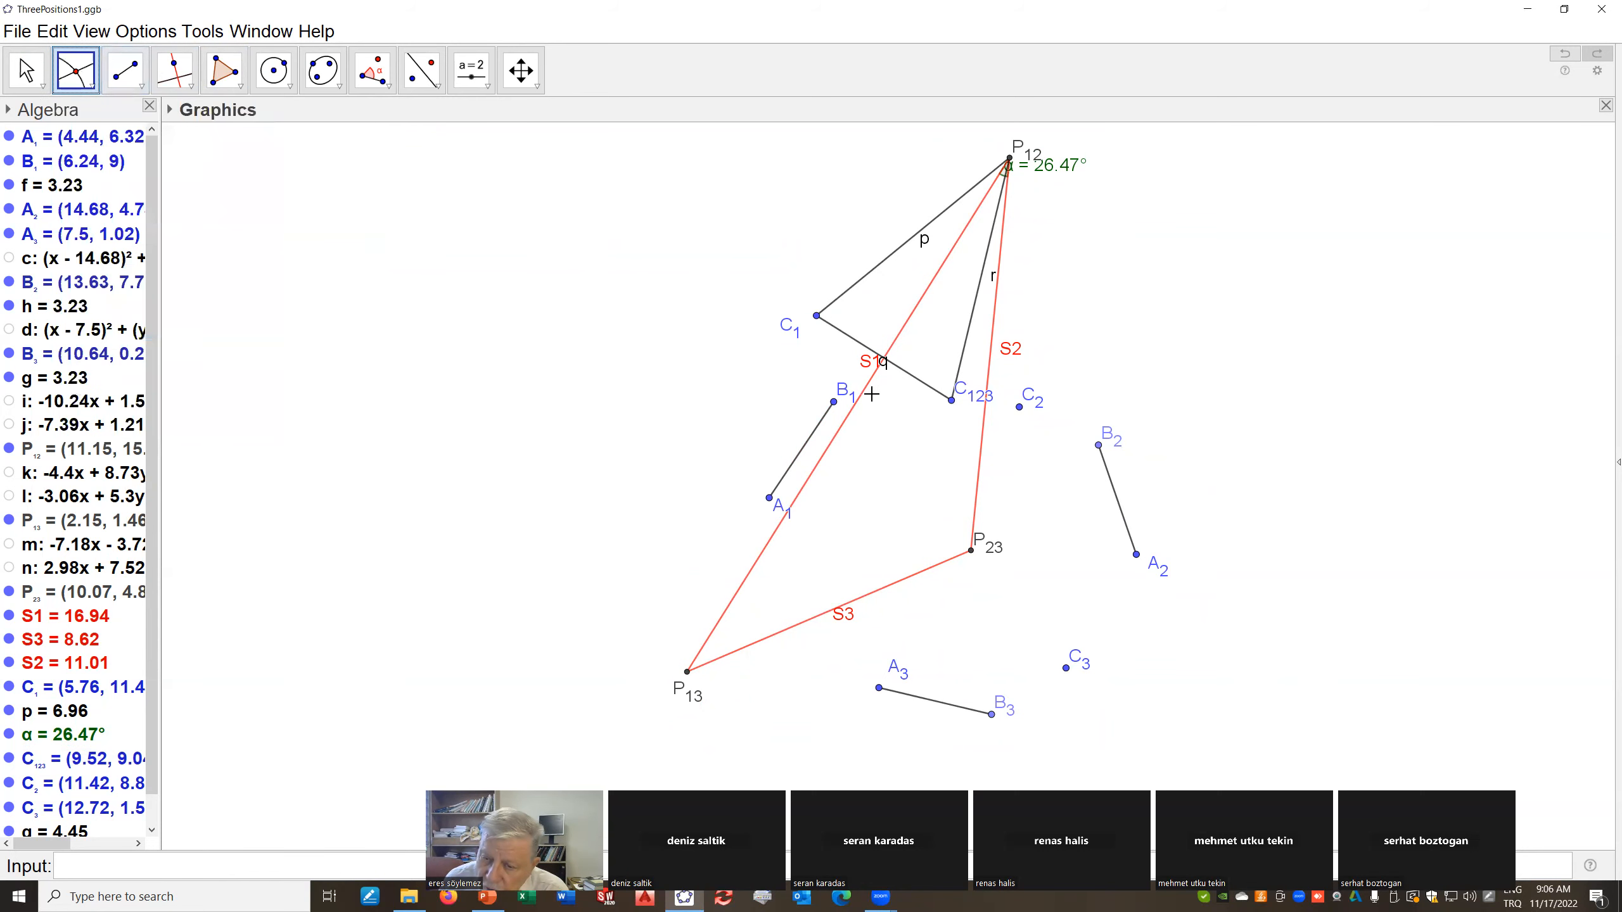
pyautogui.scroll(3, 882, 368)
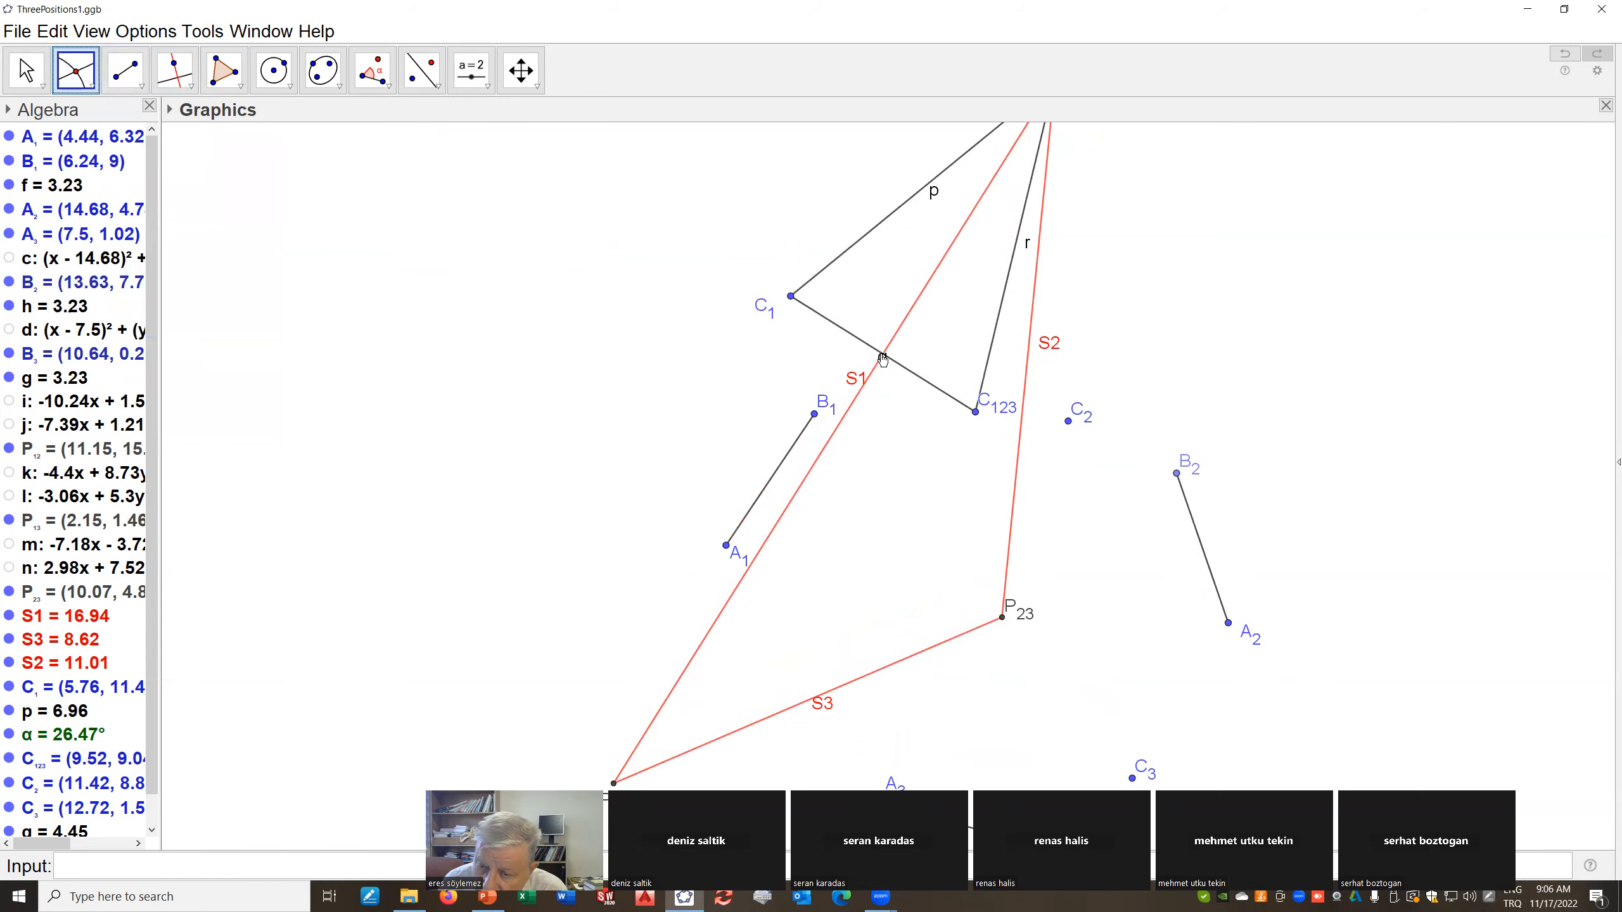
pyautogui.click(884, 358)
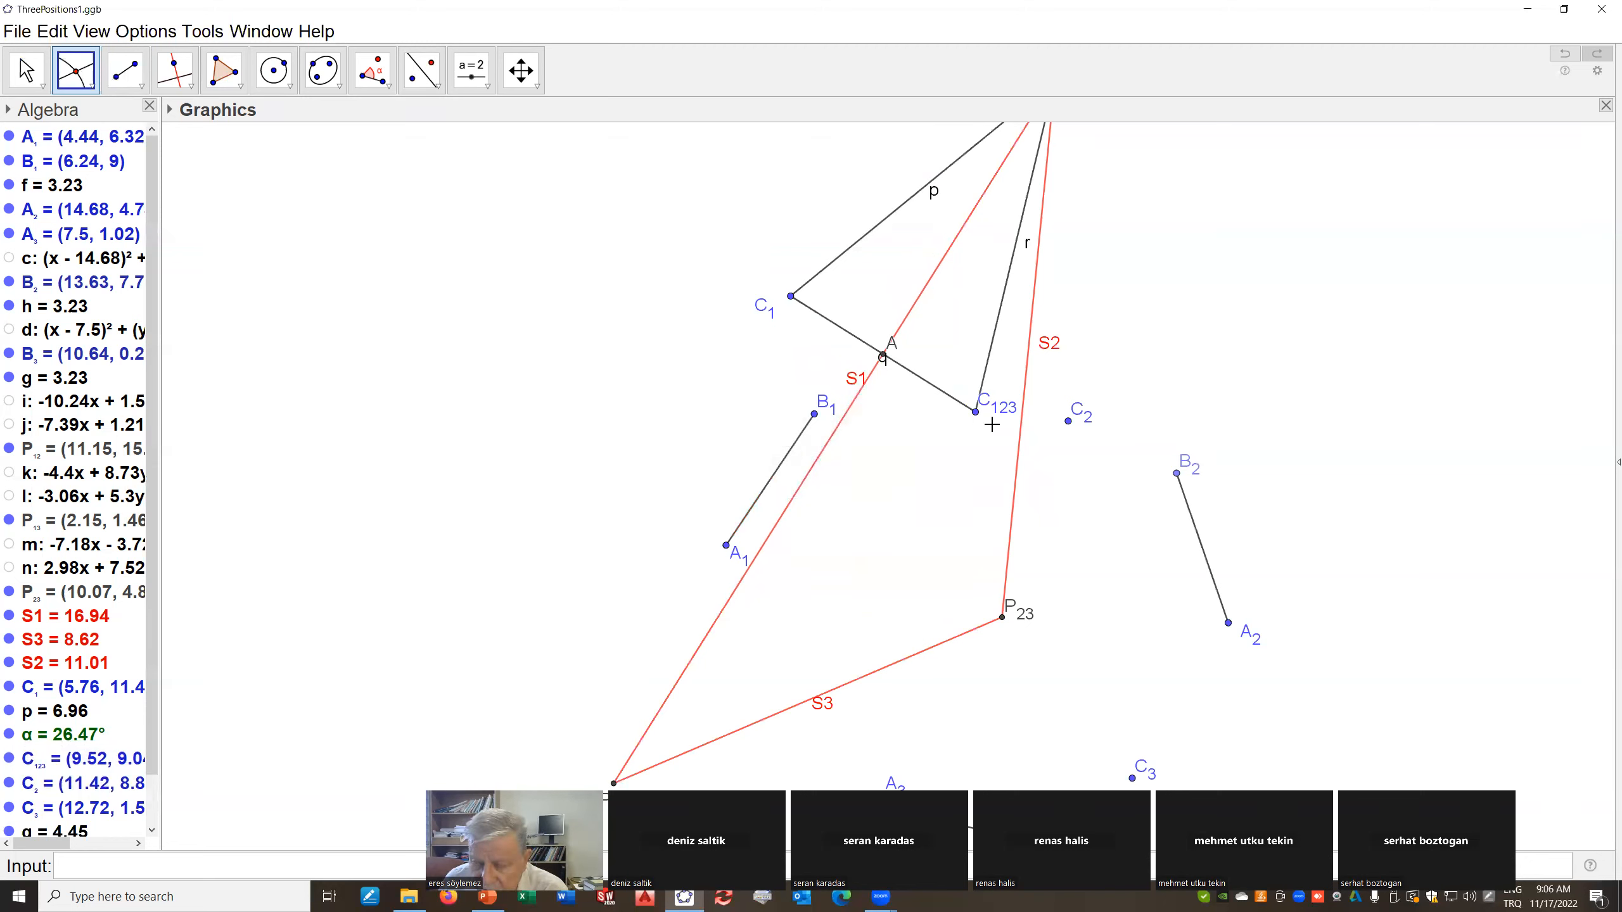
# Draw segments from C2 to pole P12 and from C123 to C2
pyautogui.scroll(-4, 1028, 399)
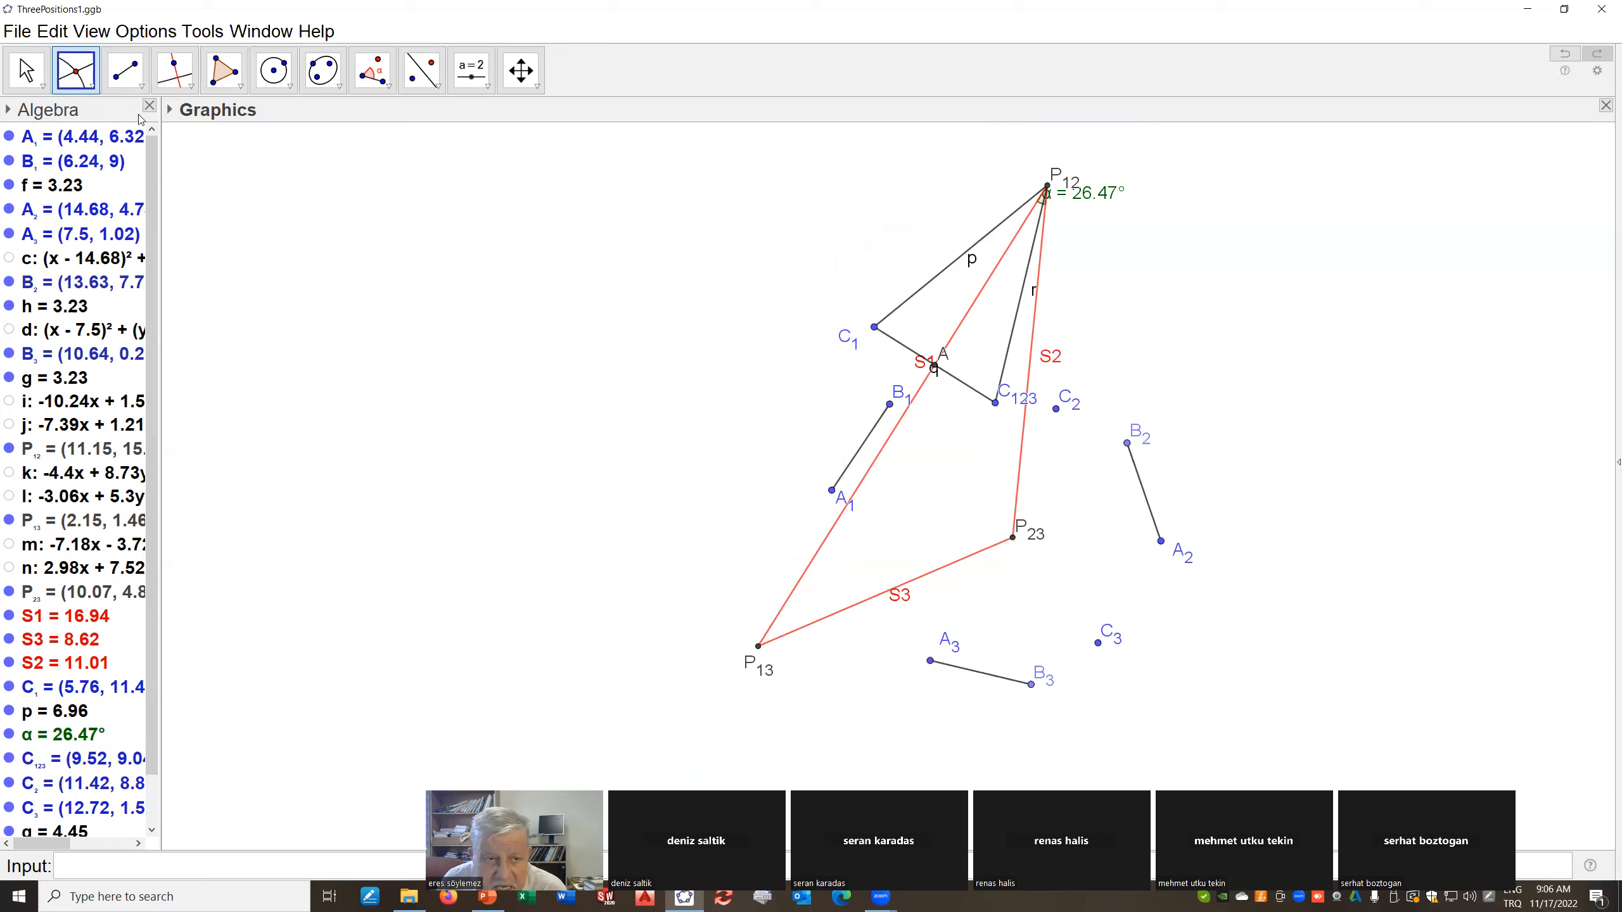
pyautogui.click(143, 81)
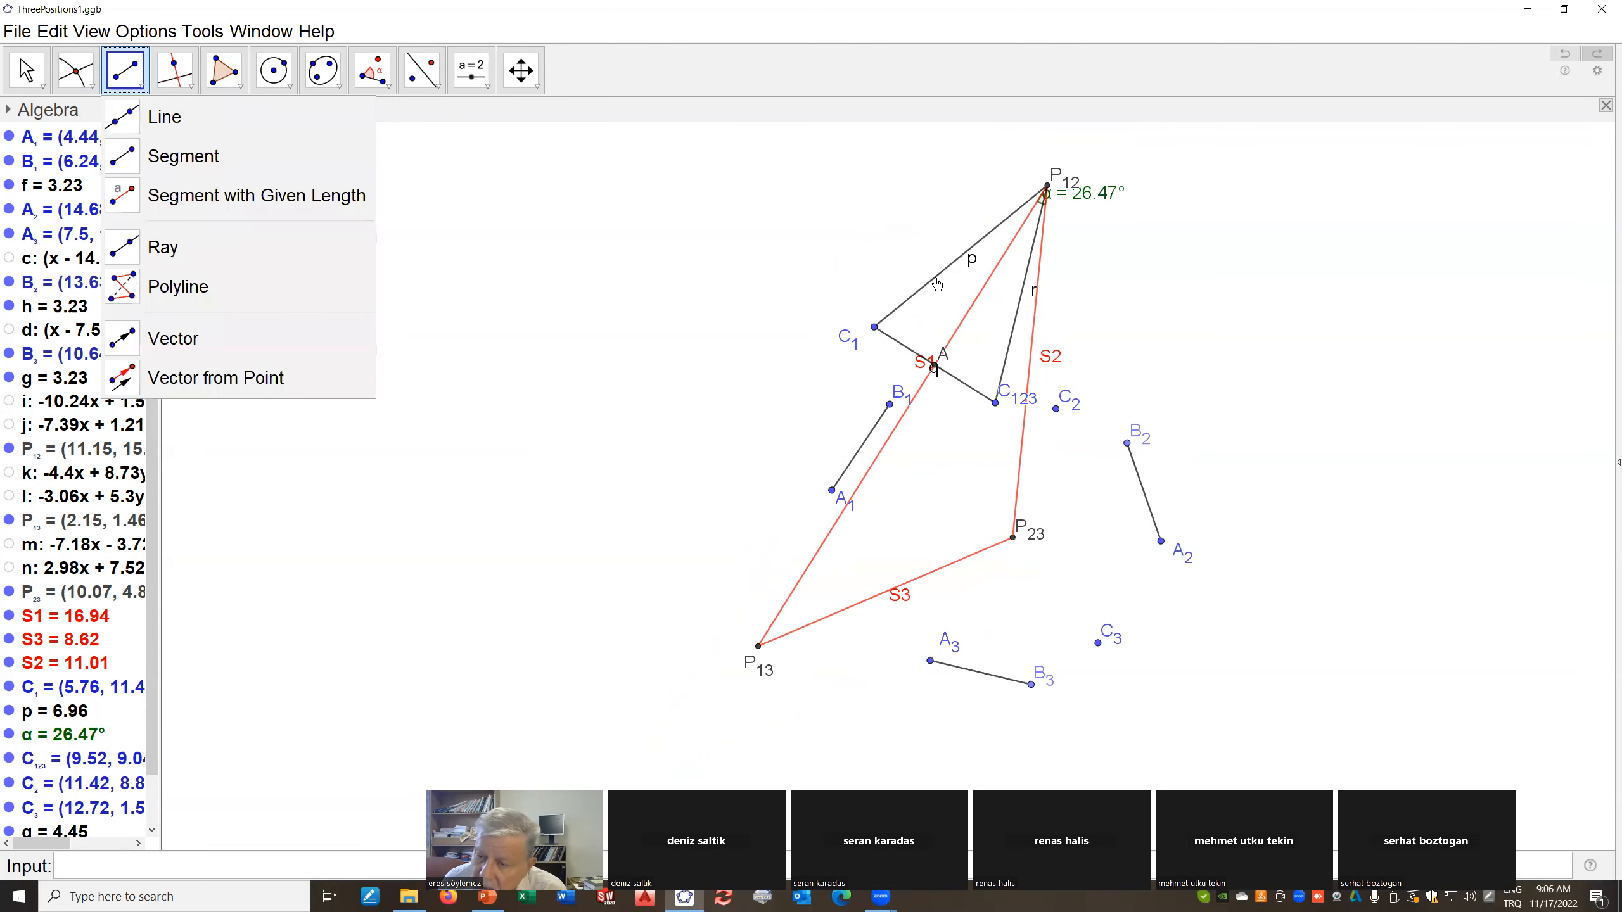
pyautogui.click(1048, 188)
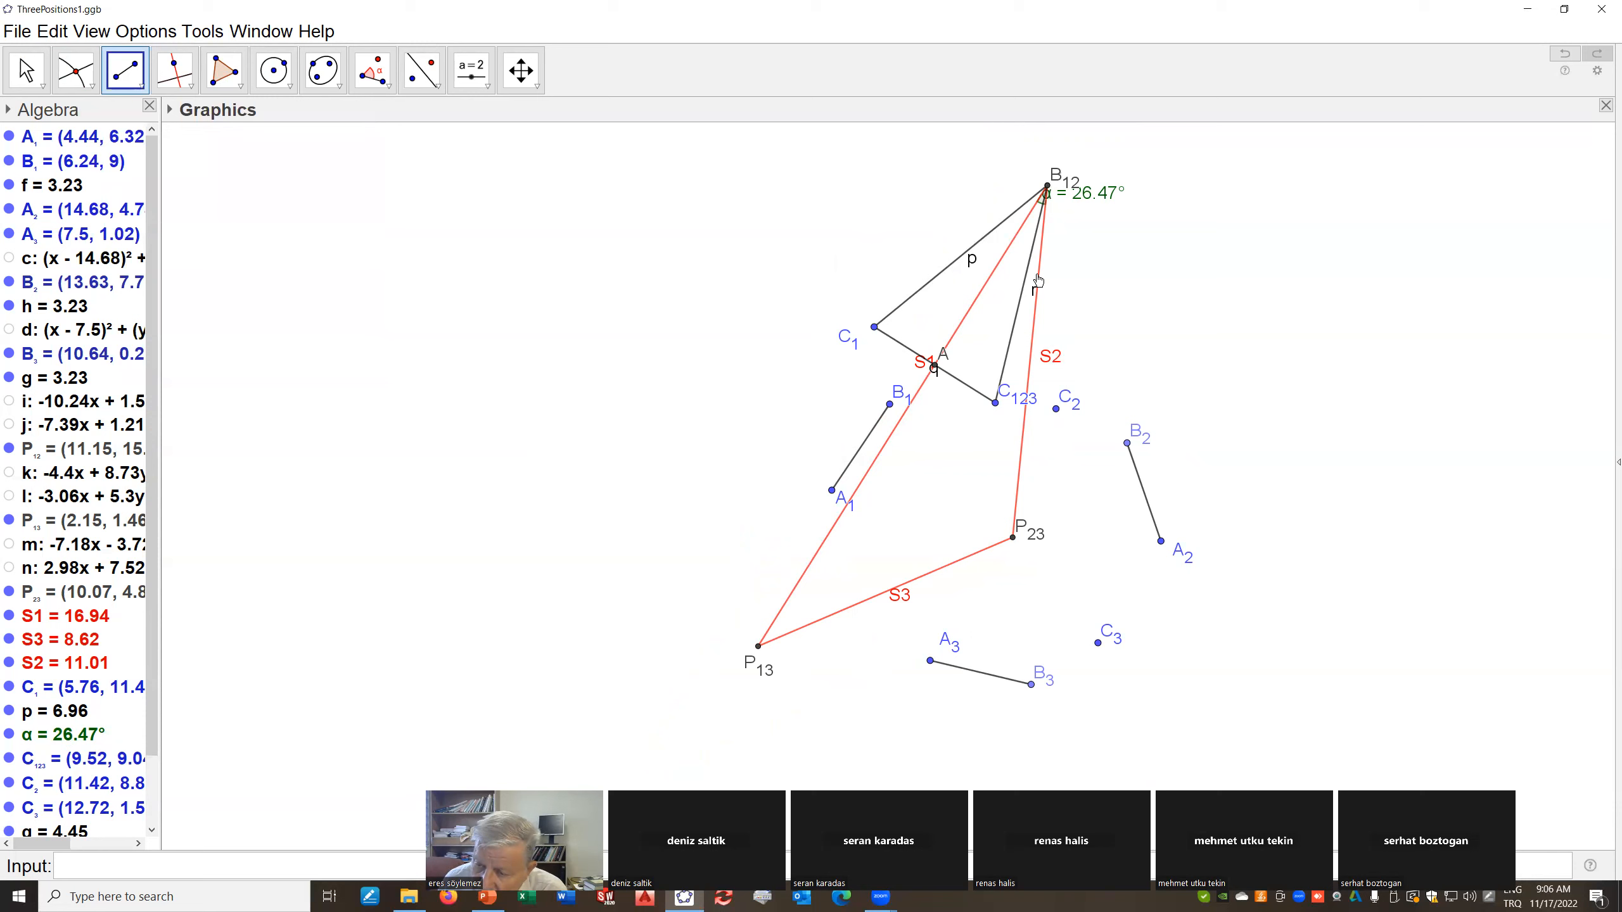
pyautogui.click(140, 85)
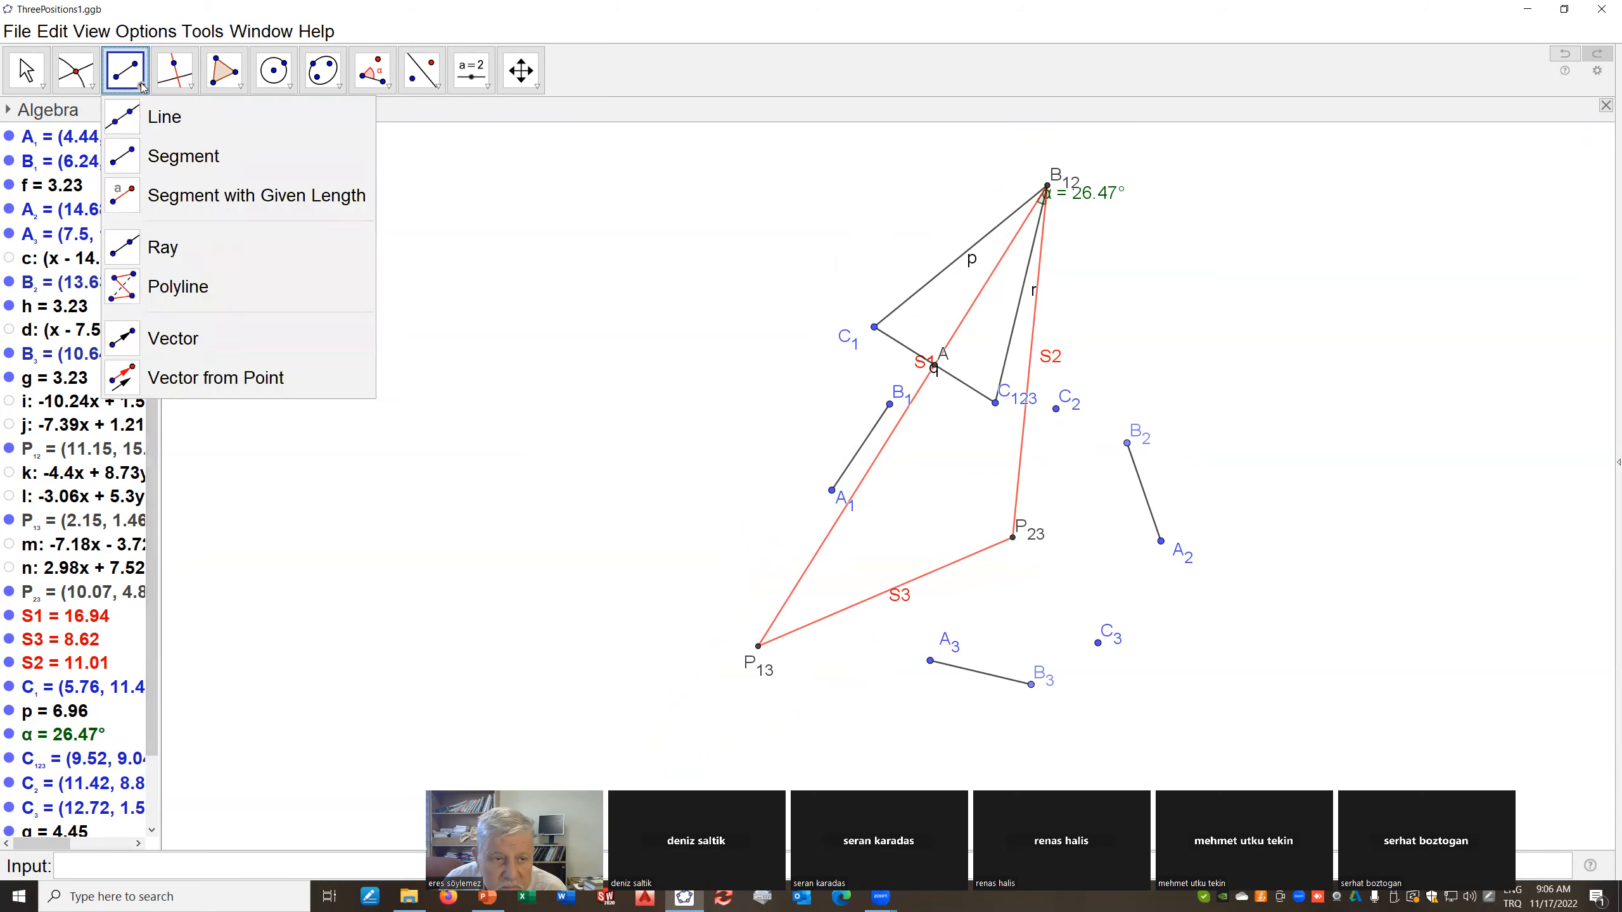
pyautogui.click(192, 148)
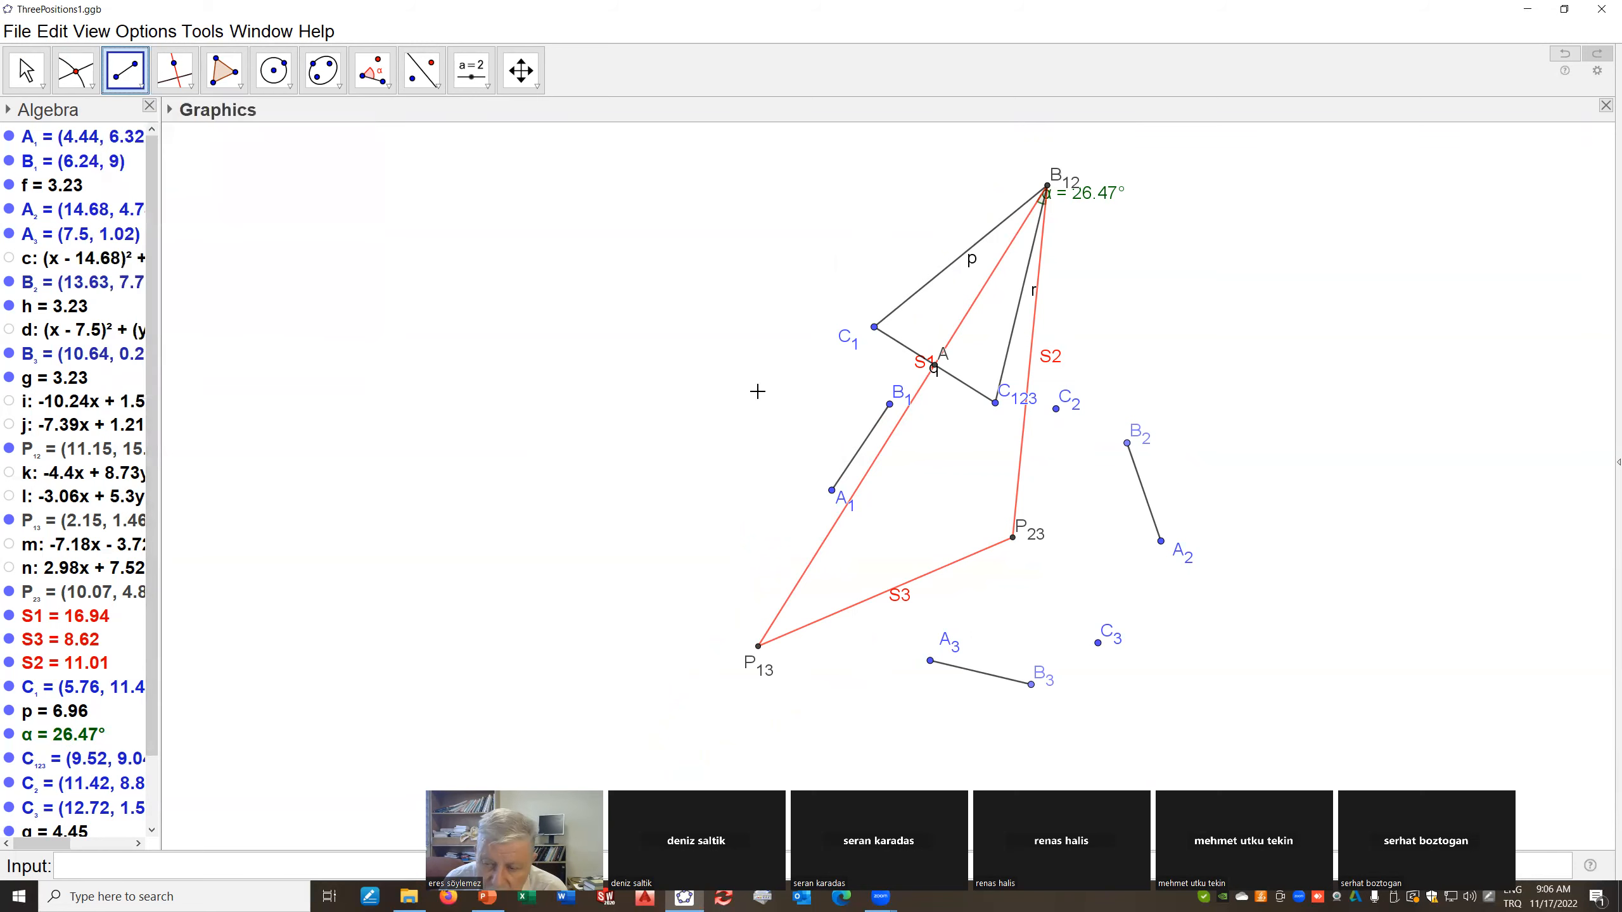
pyautogui.click(1057, 410)
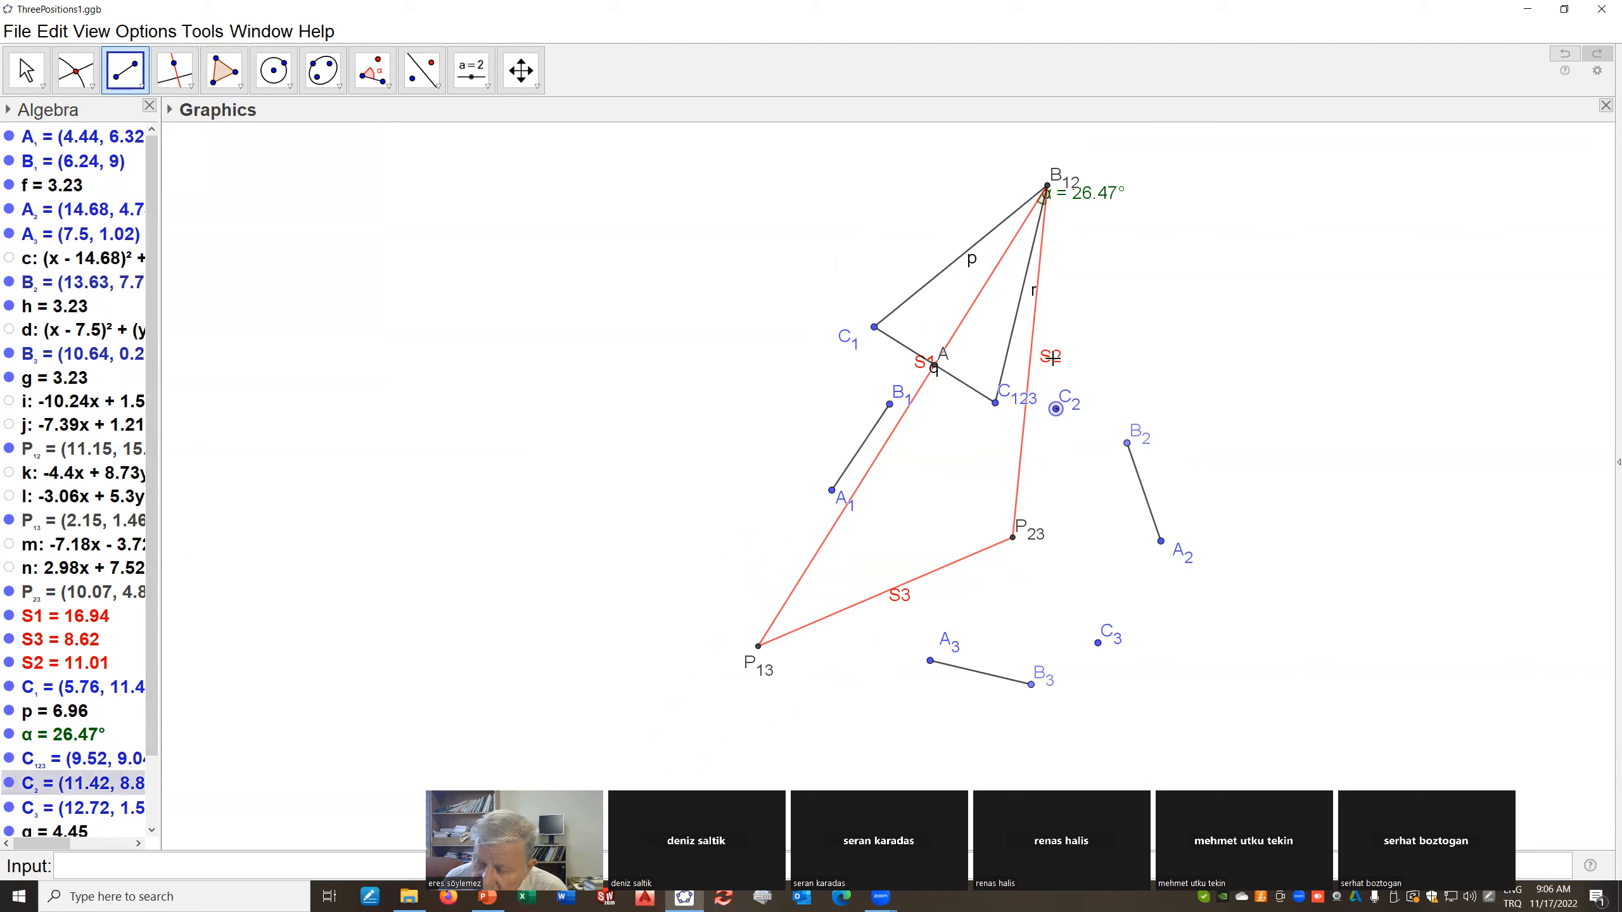
pyautogui.click(1049, 189)
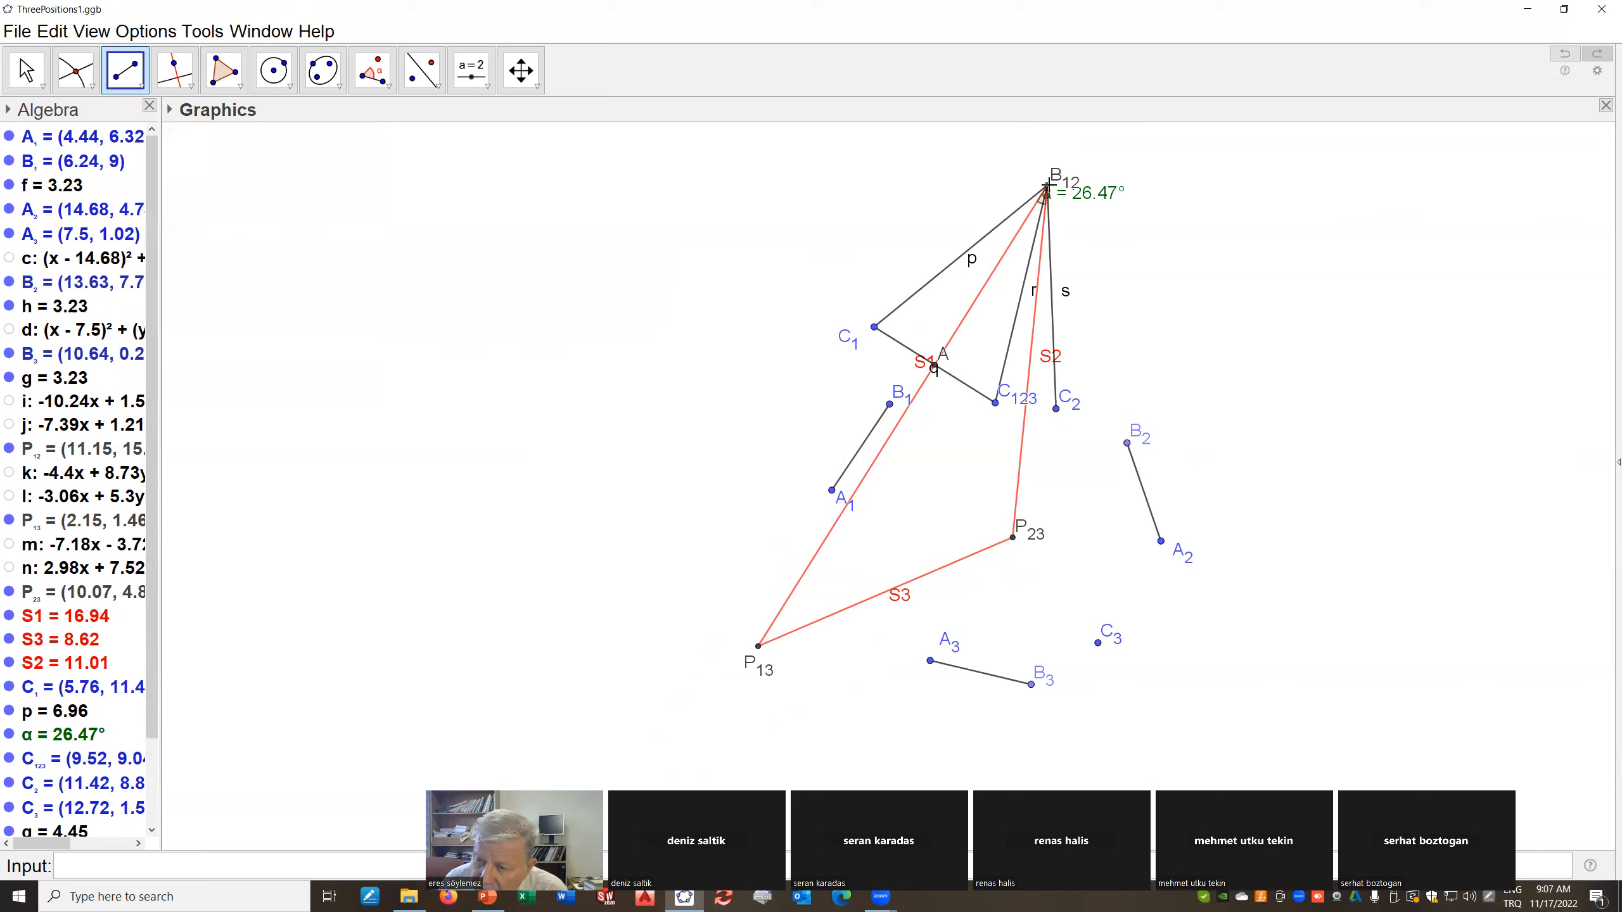
pyautogui.click(998, 406)
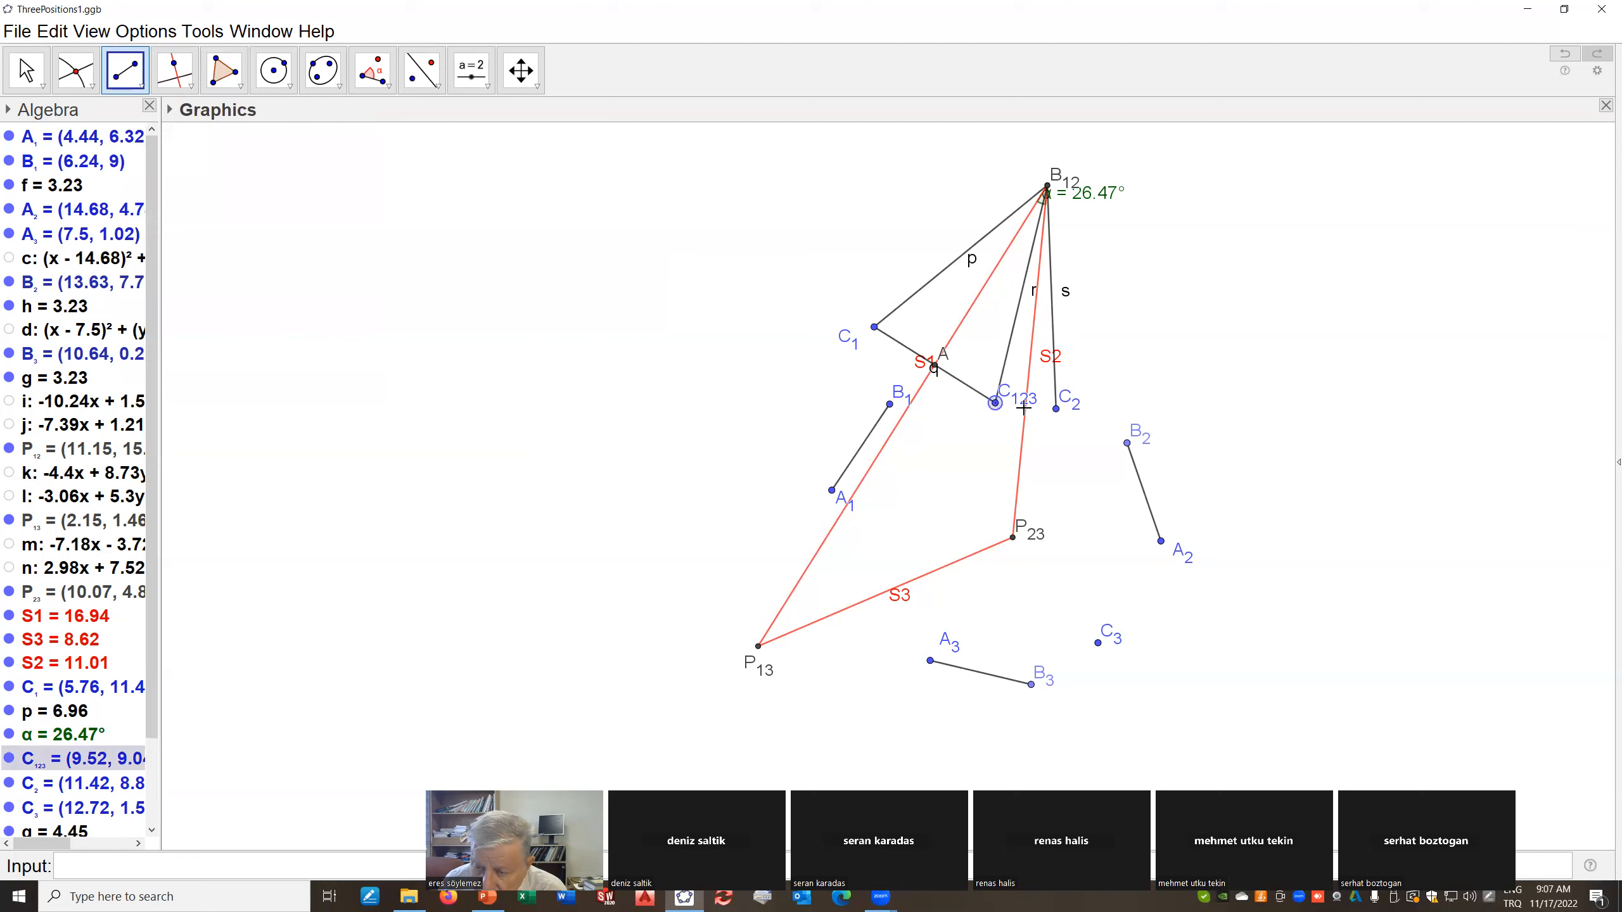
pyautogui.click(1057, 412)
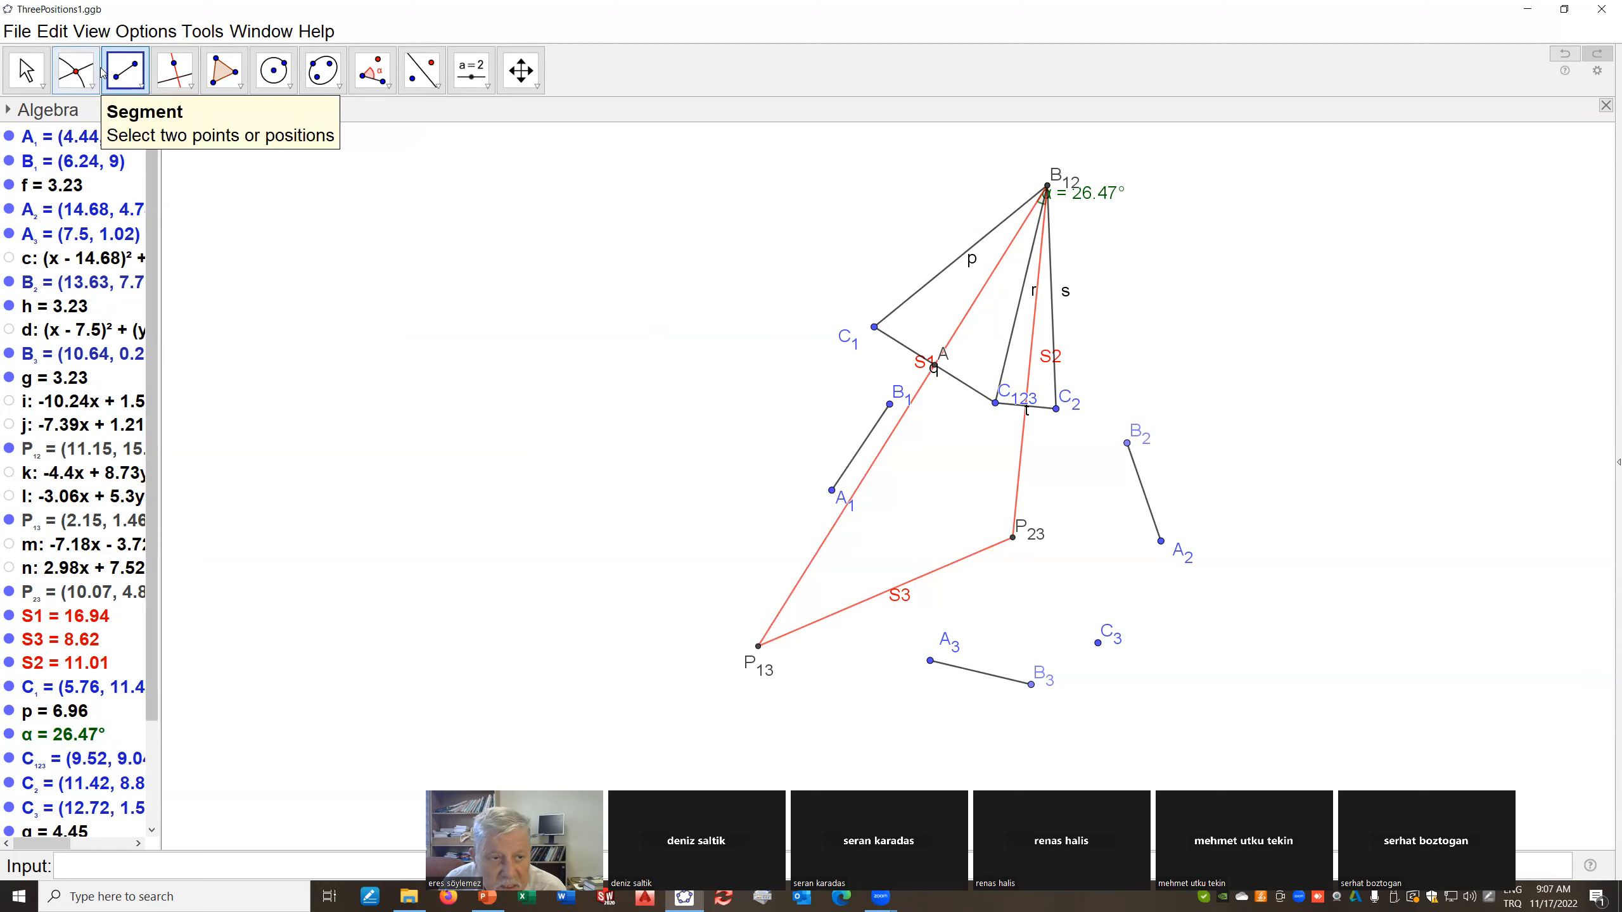
# Mark the intersection point of the segment C123–C2 with the line S2
pyautogui.click(75, 71)
pyautogui.scroll(2, 1048, 430)
pyautogui.scroll(6, 1015, 412)
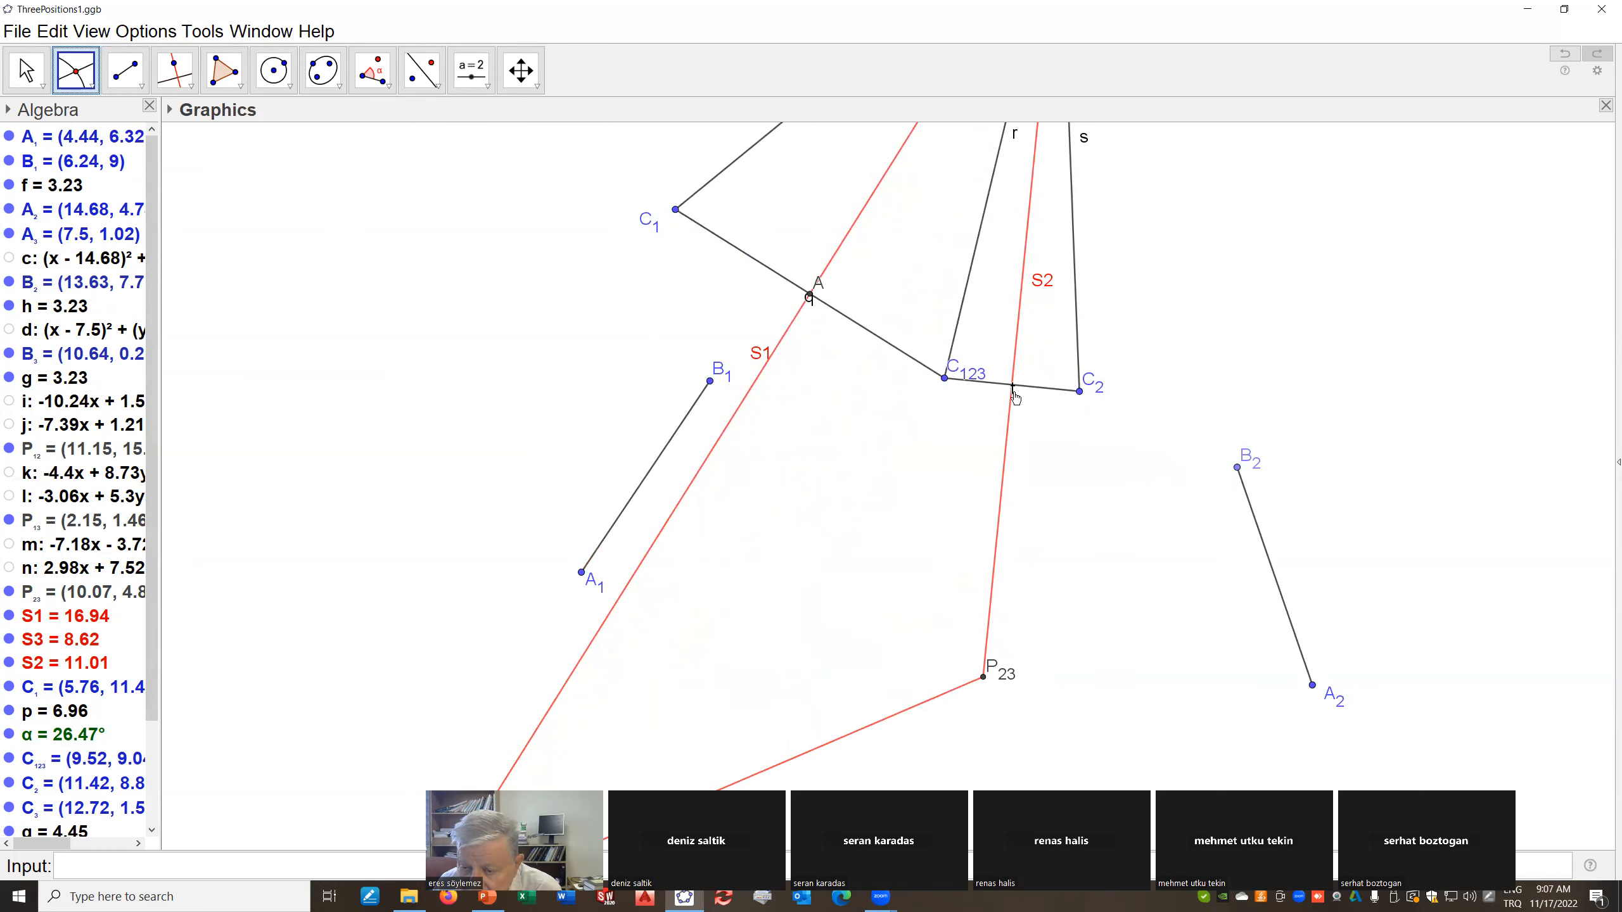
pyautogui.click(1013, 389)
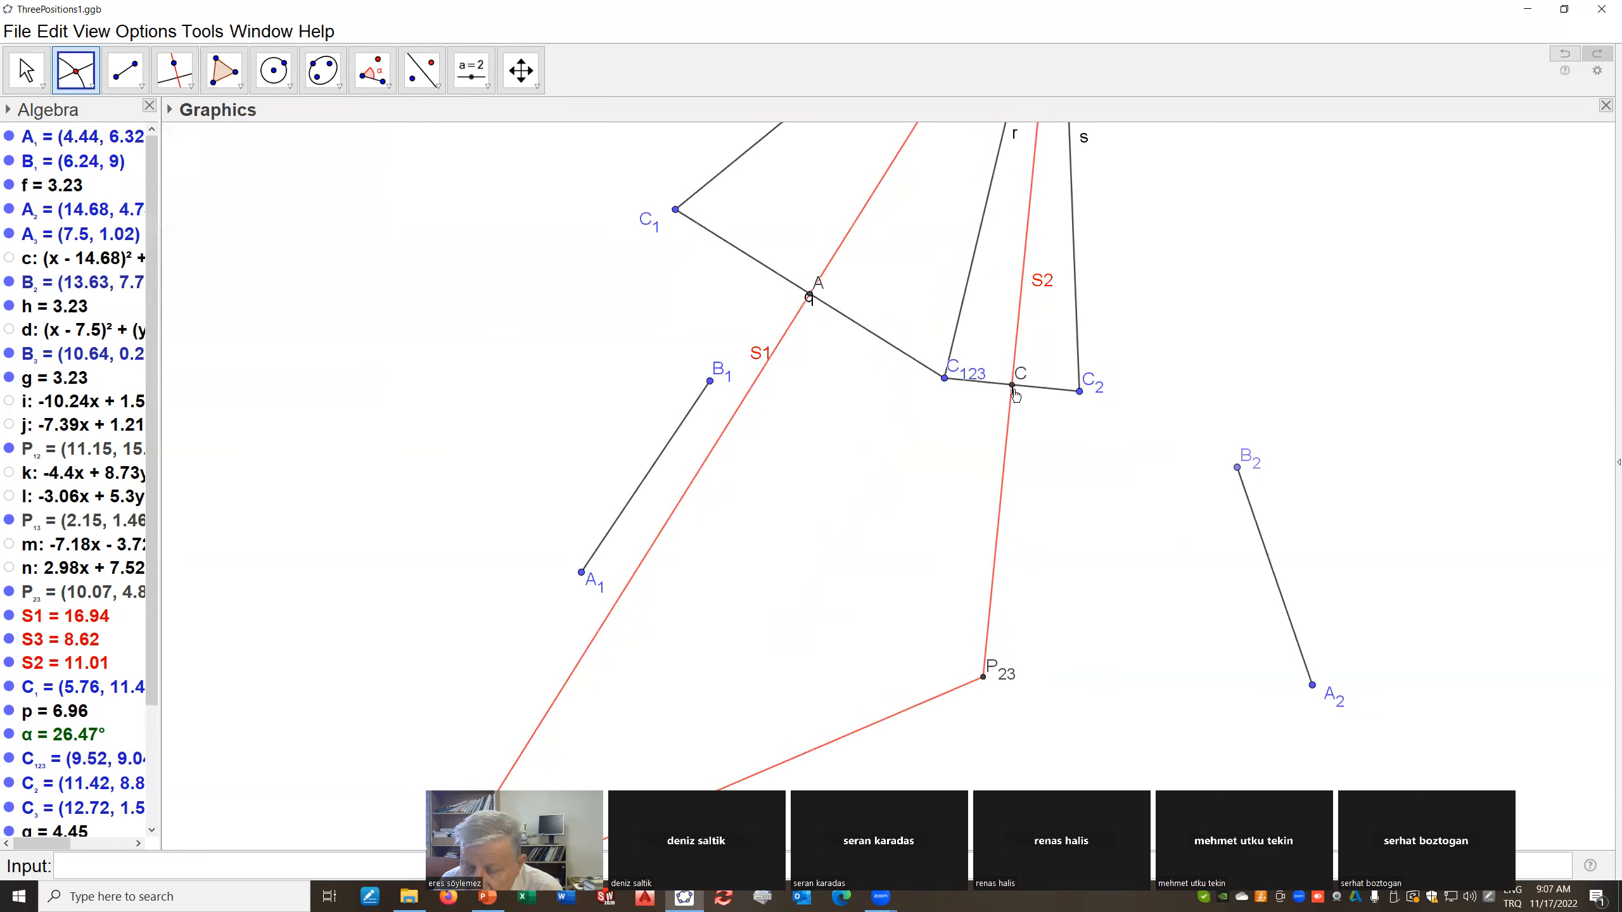
pyautogui.scroll(-5, 1022, 415)
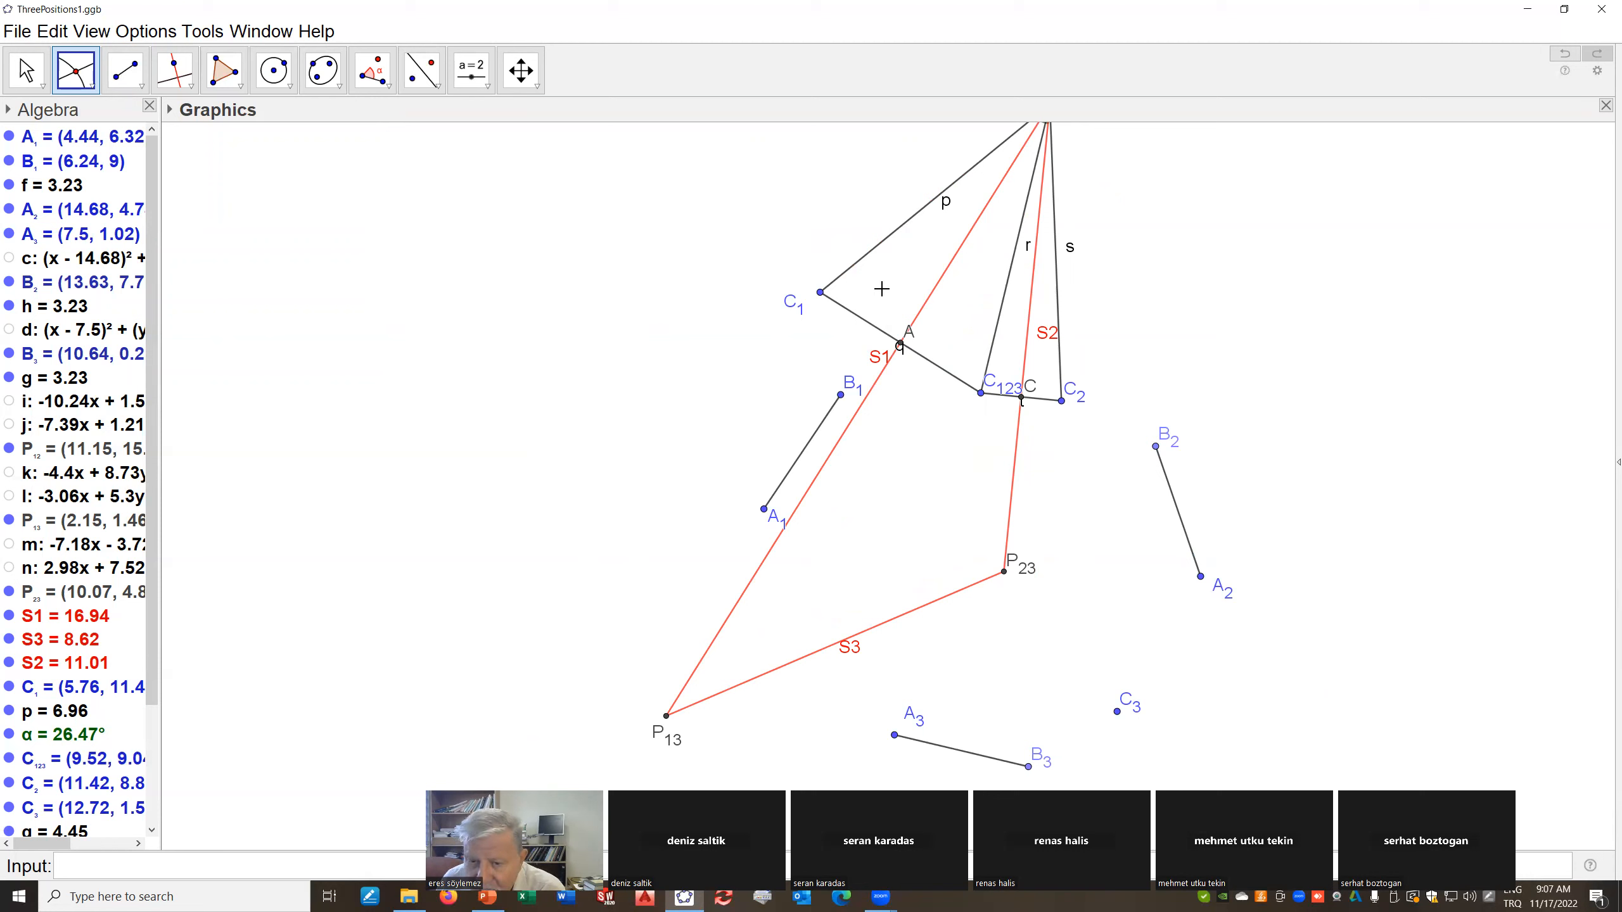
pyautogui.scroll(-1, 992, 355)
pyautogui.scroll(-1, 990, 363)
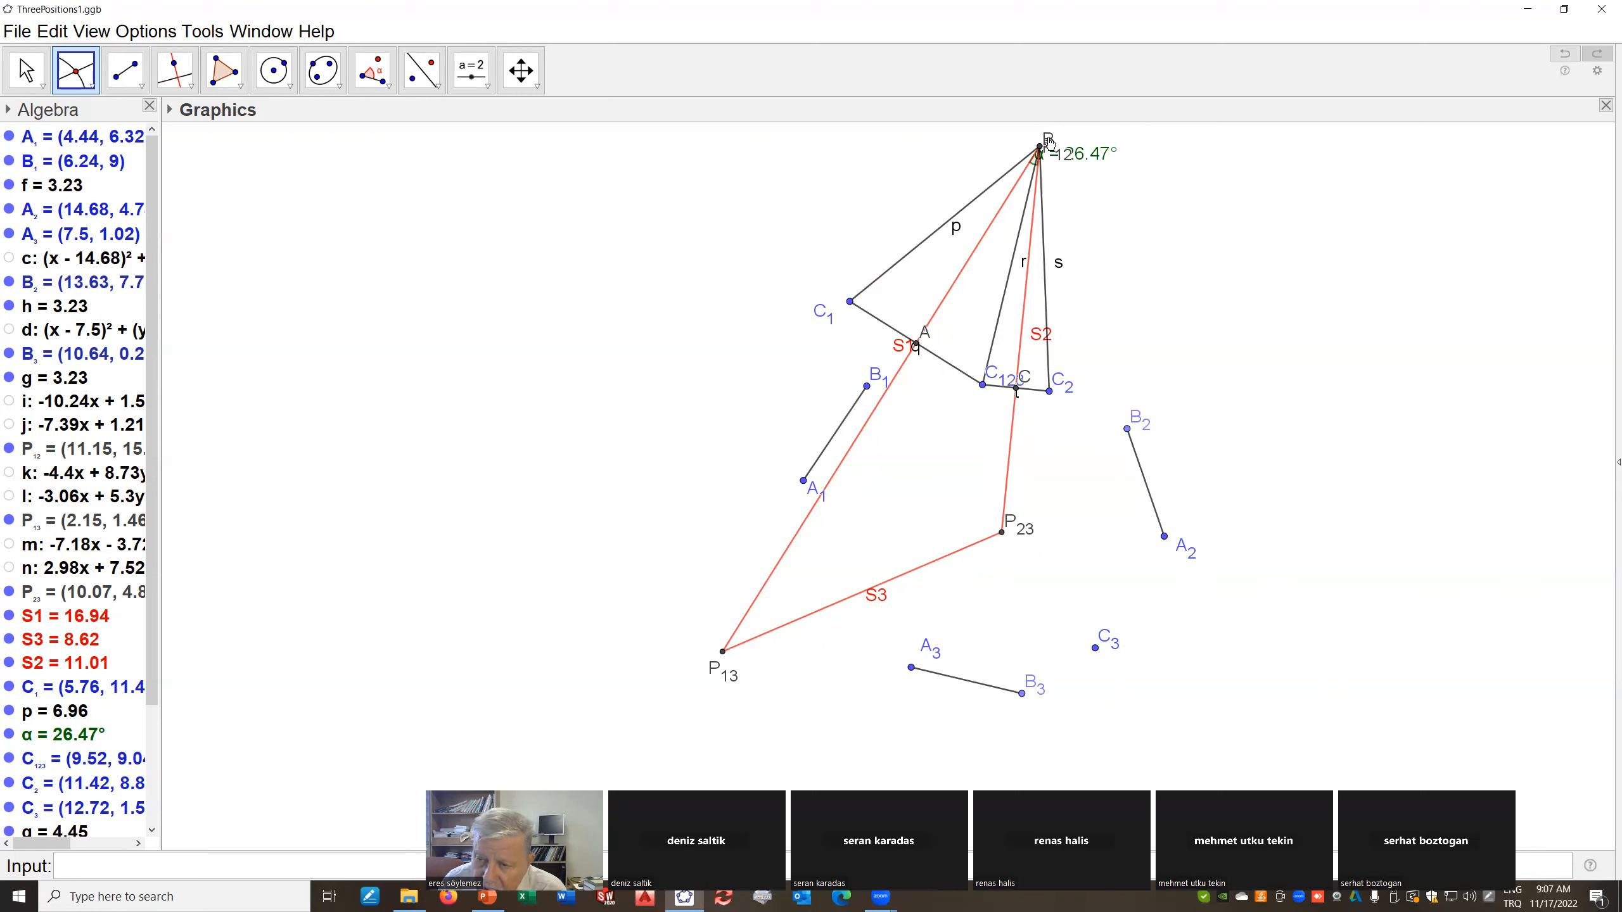
# Move the label of the extra point B away from pole P12 and delete that point
pyautogui.press('Escape')
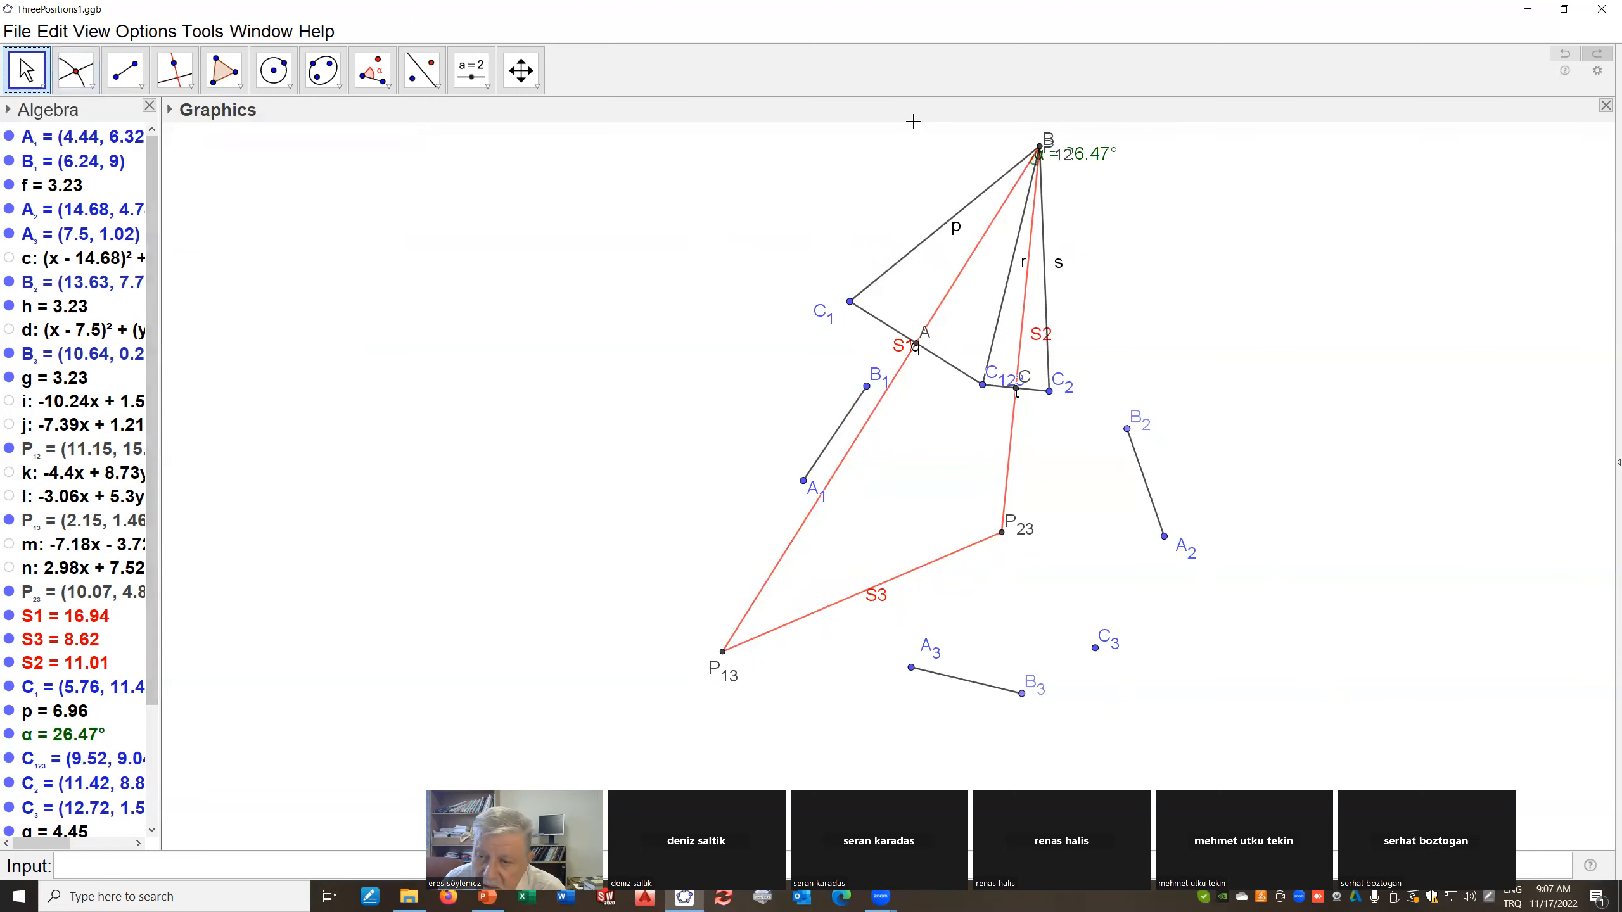
pyautogui.moveTo(1047, 142); pyautogui.dragTo(1115, 138)
pyautogui.rightClick(1103, 140)
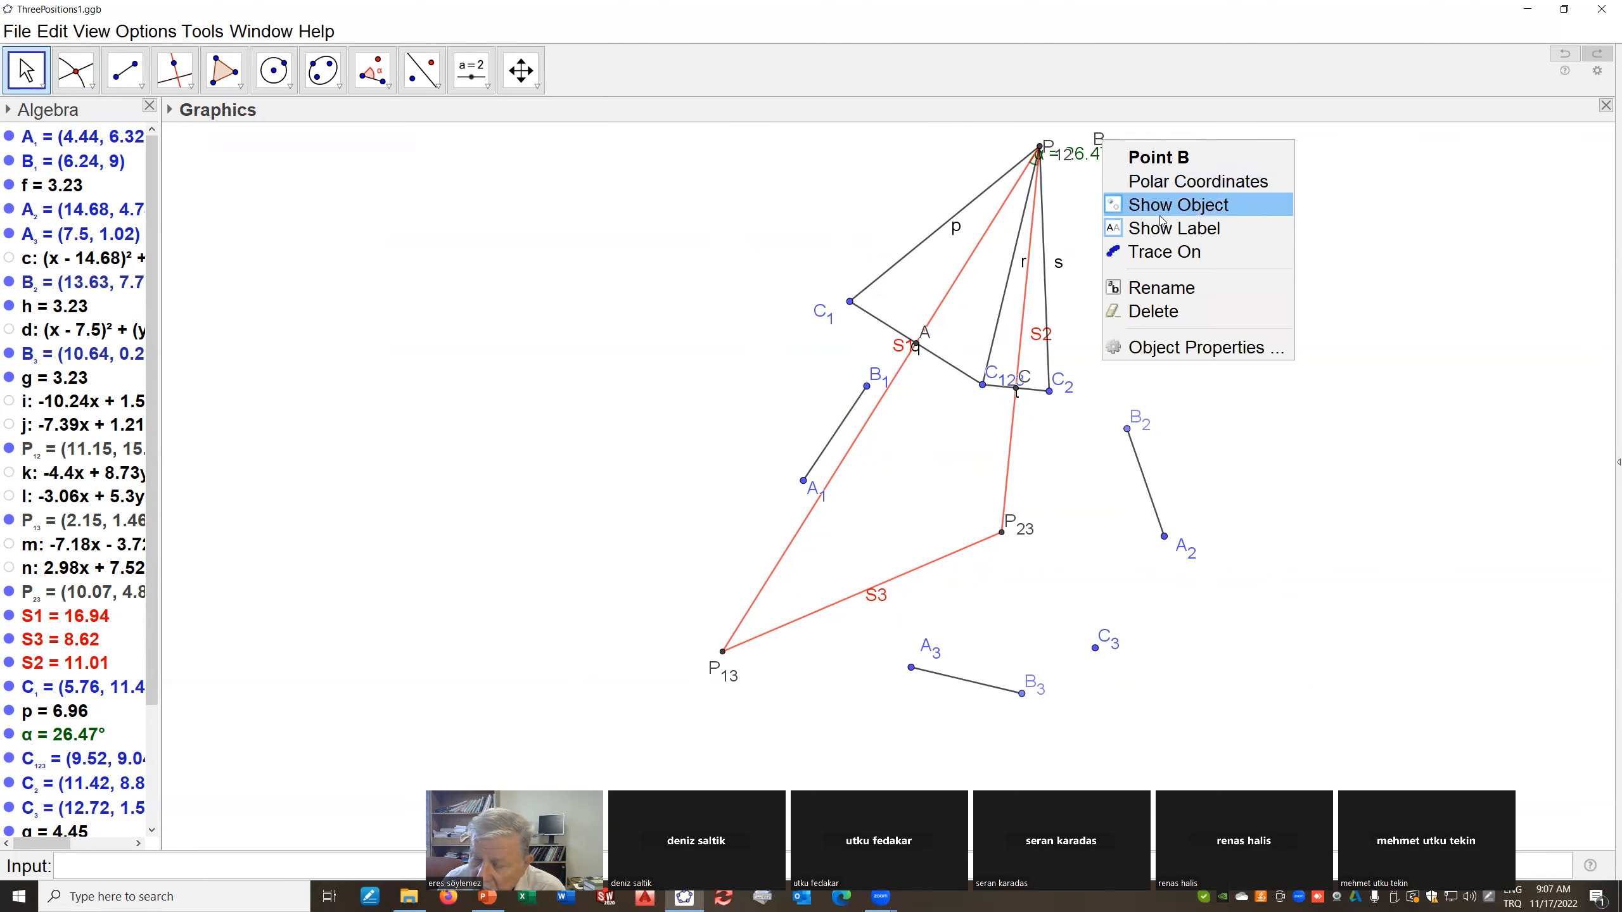
pyautogui.click(1174, 304)
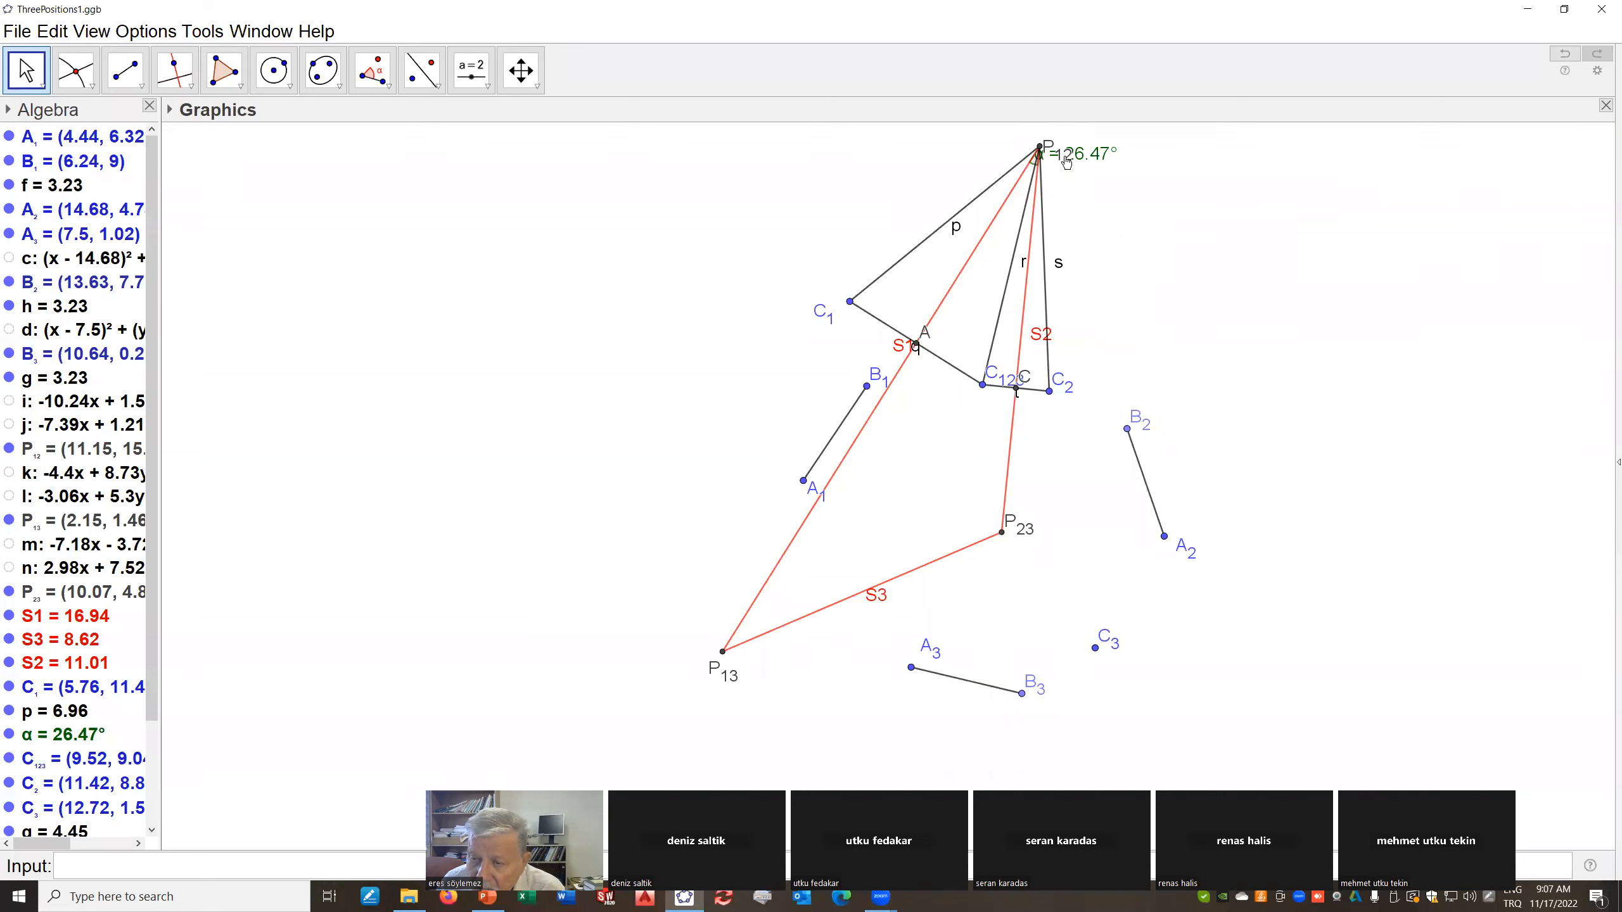
# Shift the label of angle α clear of pole P12 and hide the angle
pyautogui.rightClick(1065, 160)
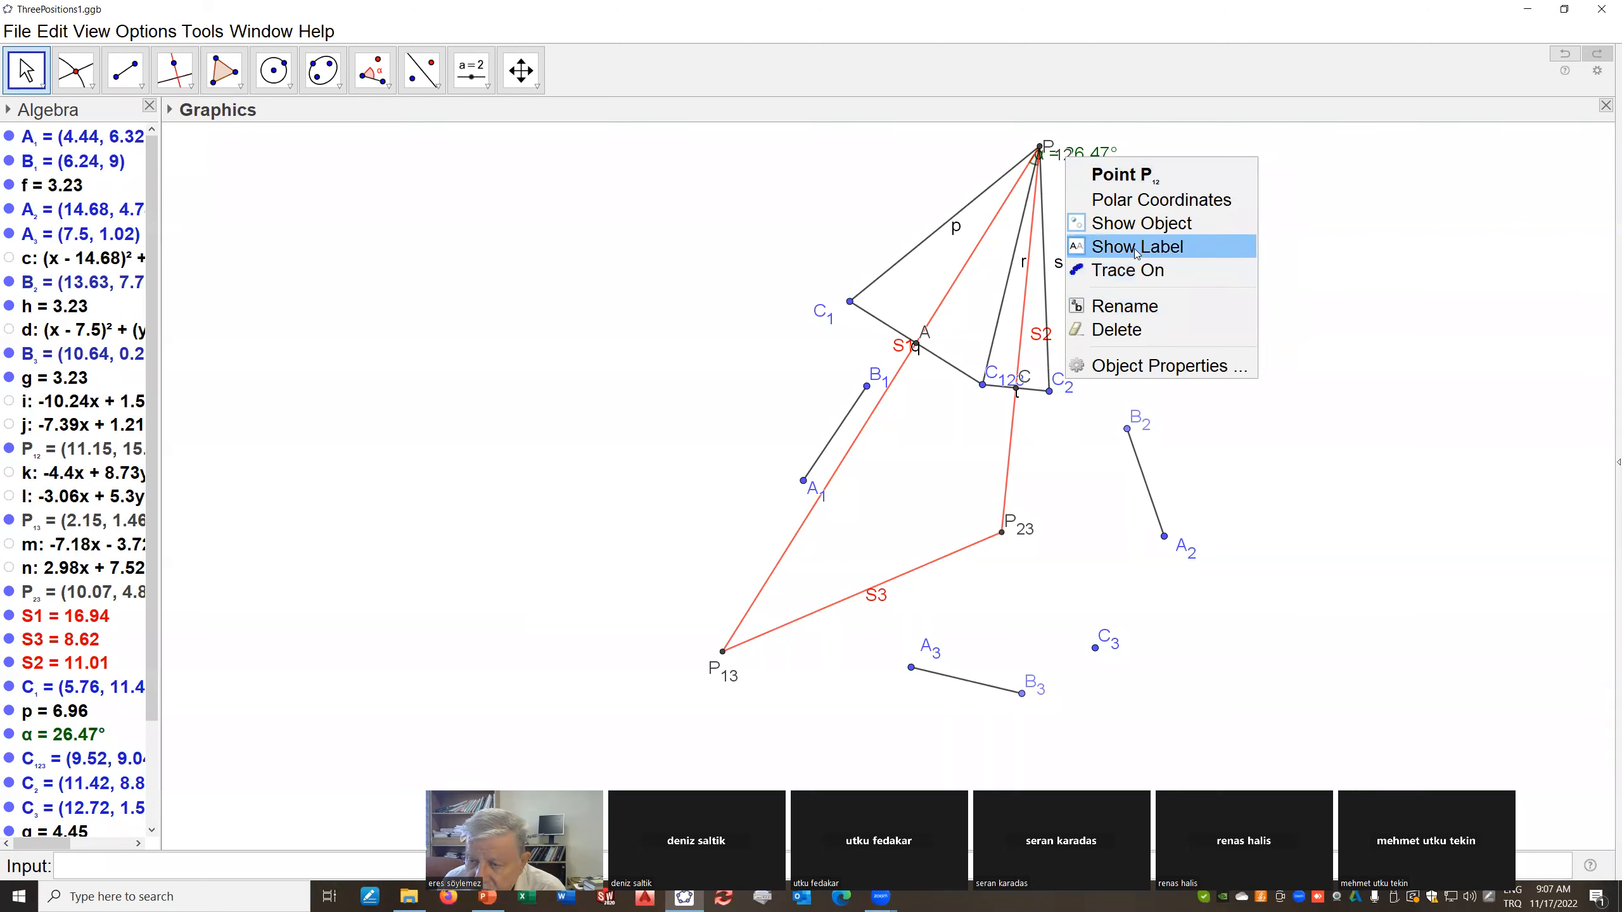
pyautogui.click(1137, 225)
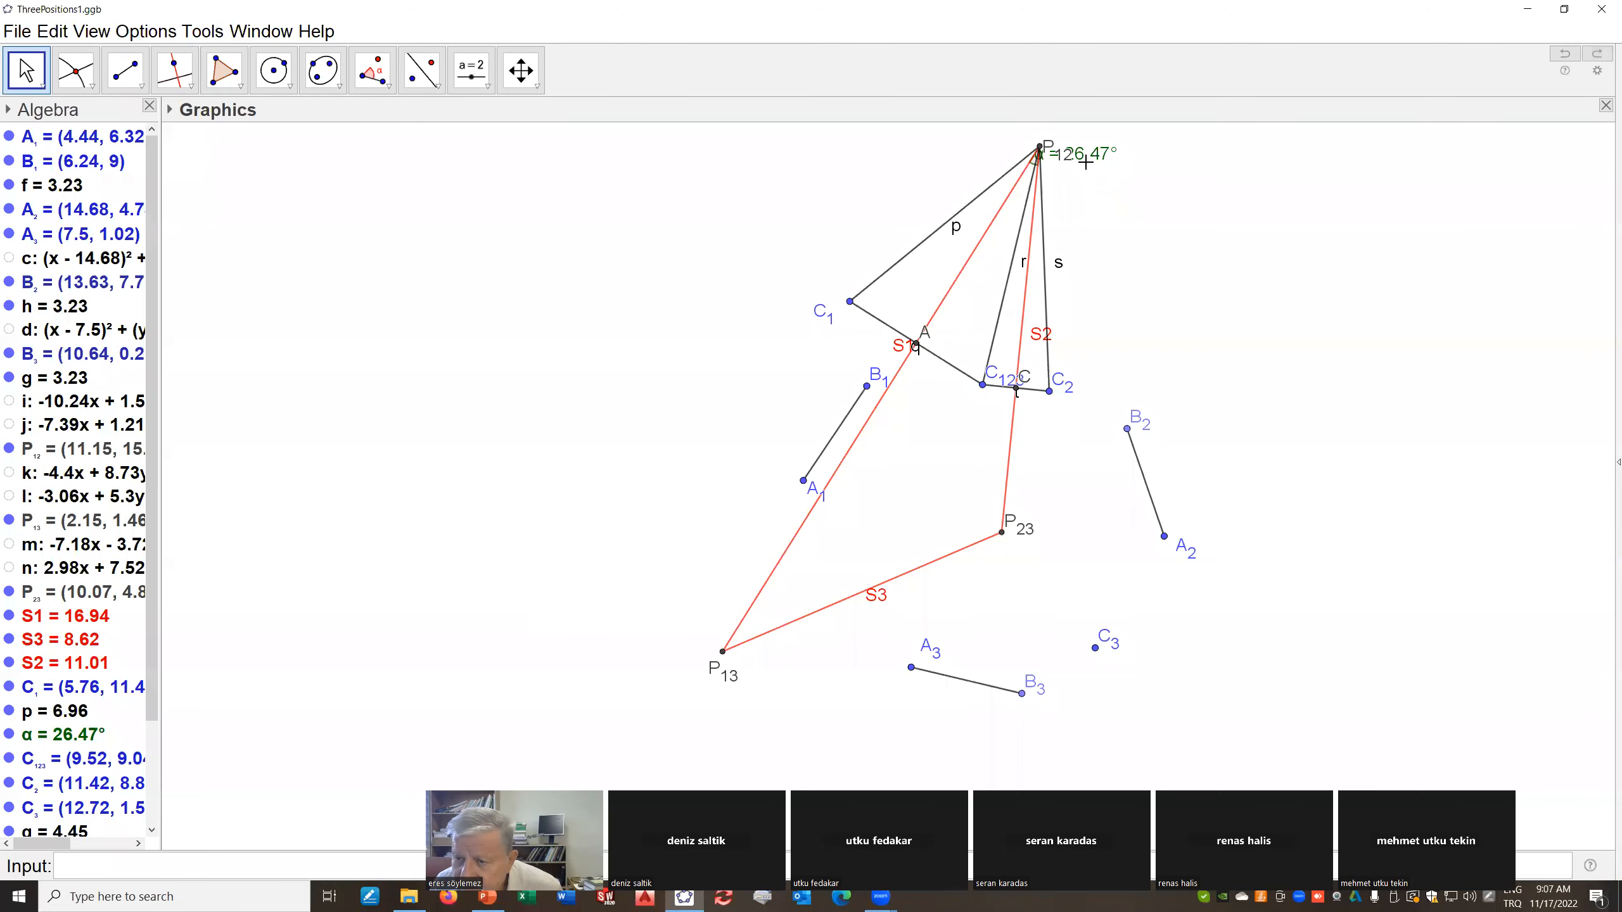
pyautogui.moveTo(1082, 160); pyautogui.dragTo(1085, 188)
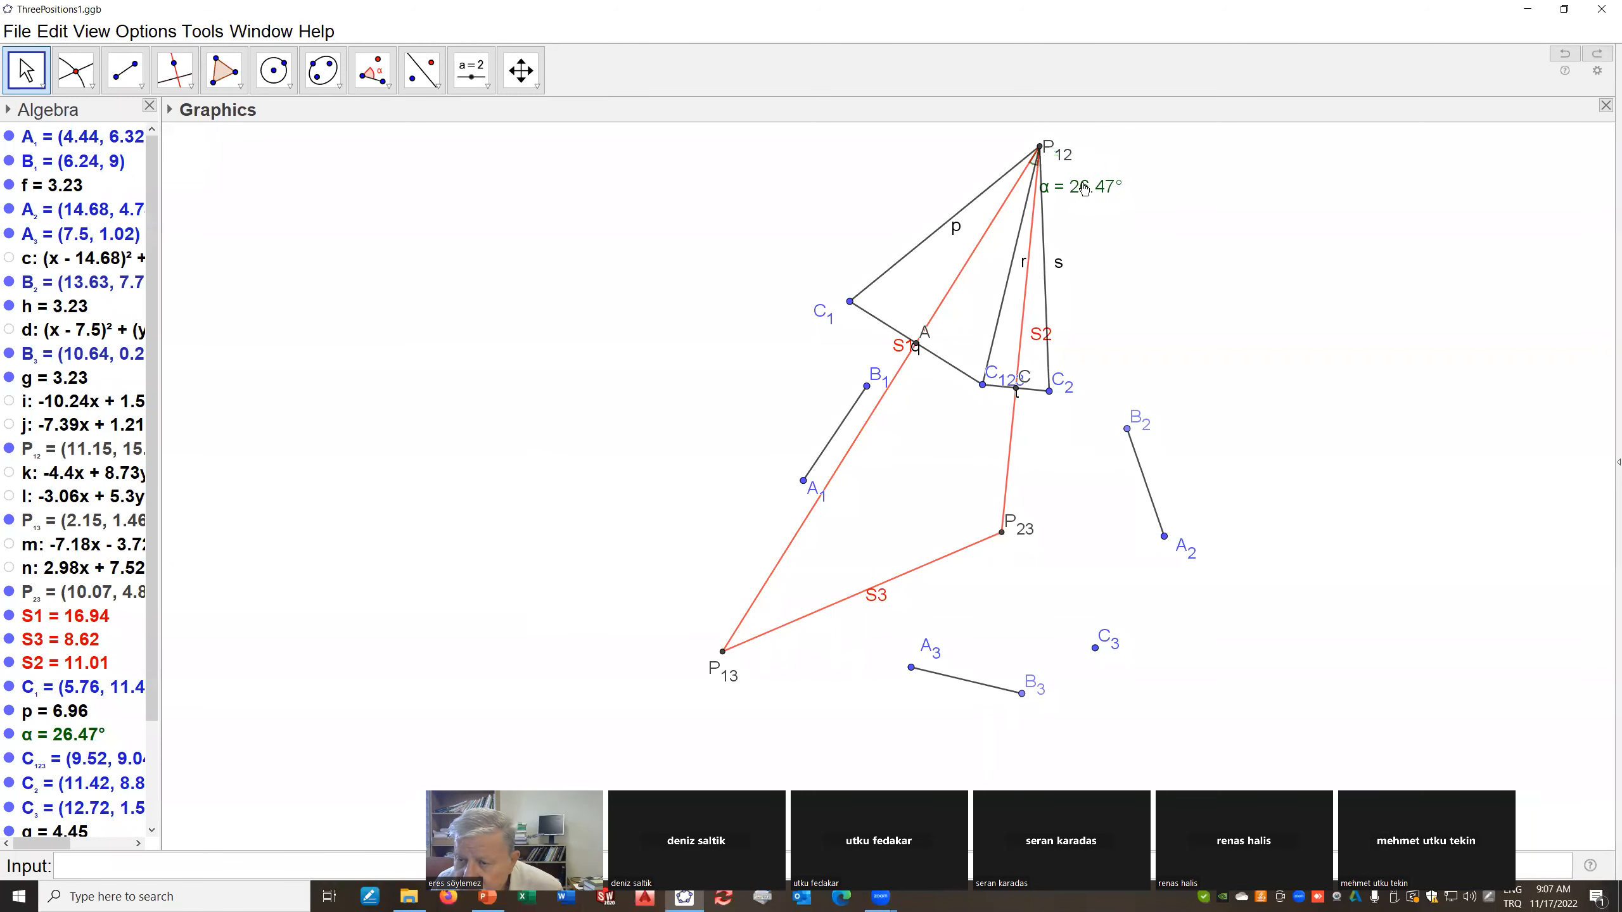
pyautogui.rightClick(1084, 188)
pyautogui.click(1130, 228)
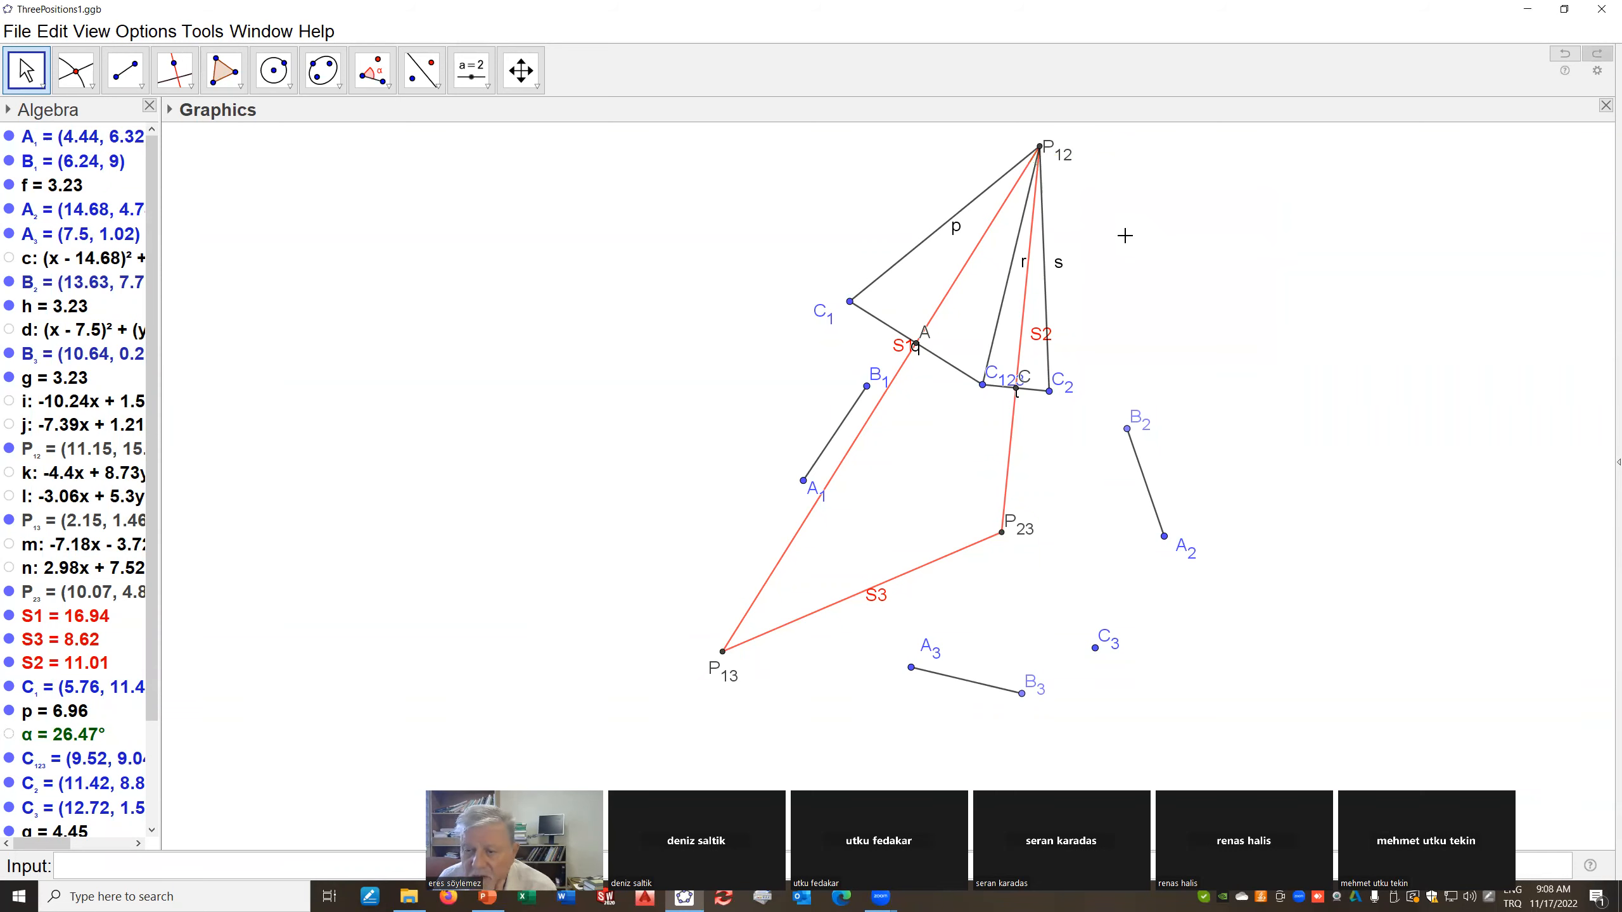
# Delete the segments C123–C2 and C1–C123 together with their intersection points
pyautogui.rightClick(1032, 395)
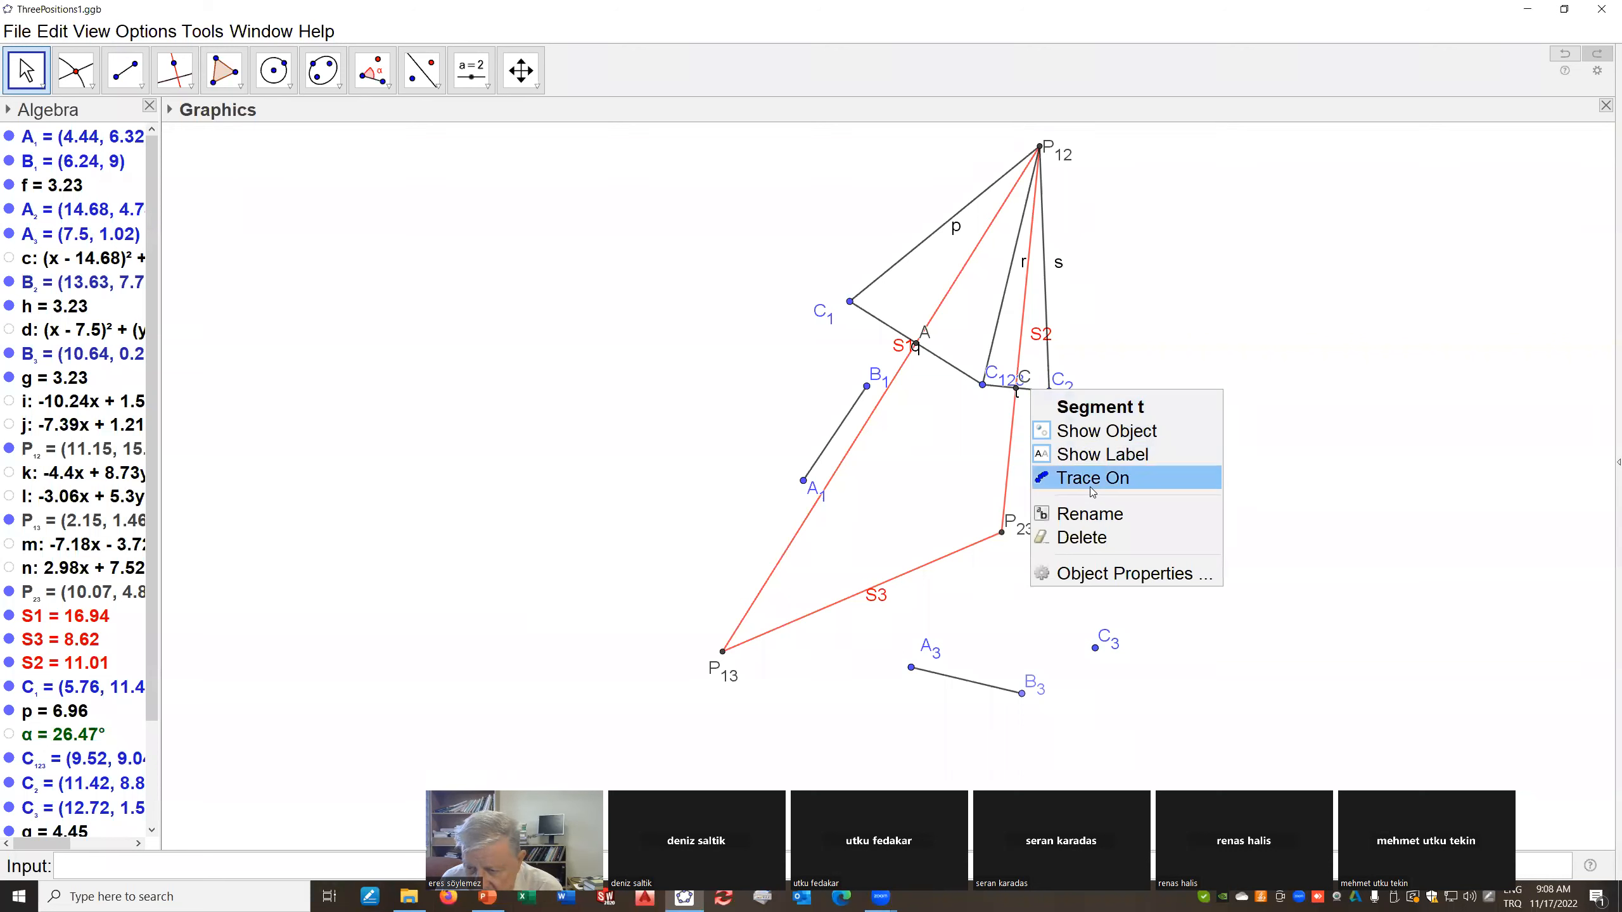
pyautogui.click(1085, 537)
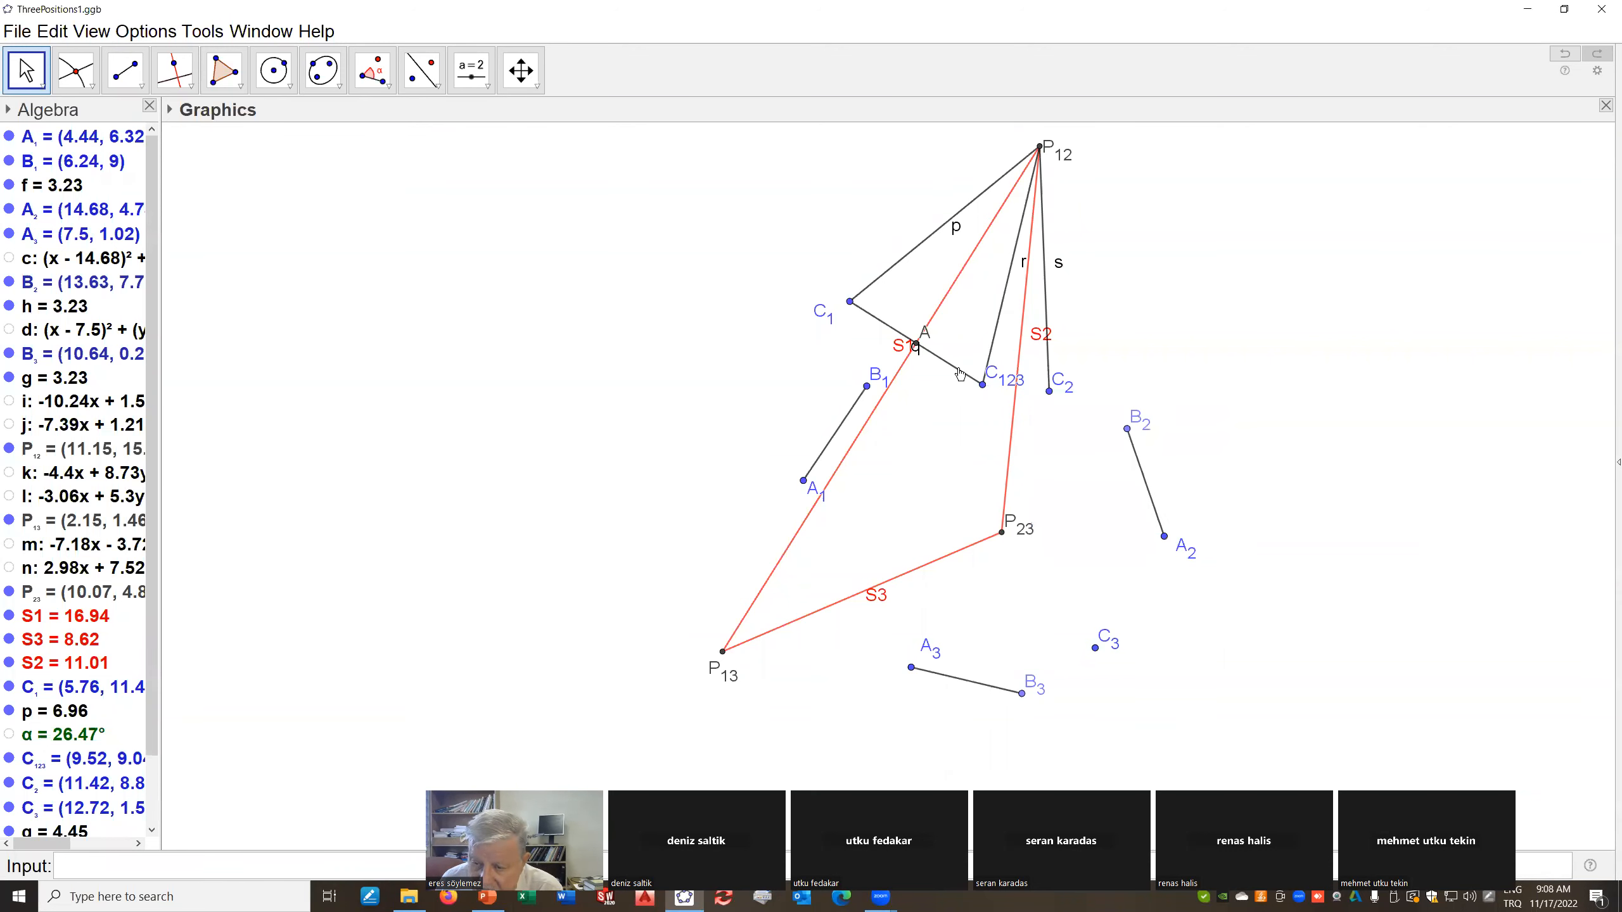
pyautogui.rightClick(960, 374)
pyautogui.click(1022, 516)
# Hide the labels of the segments from P12 to C2, C1 and C123, and shift the label S2 onto its line
pyautogui.rightClick(1046, 311)
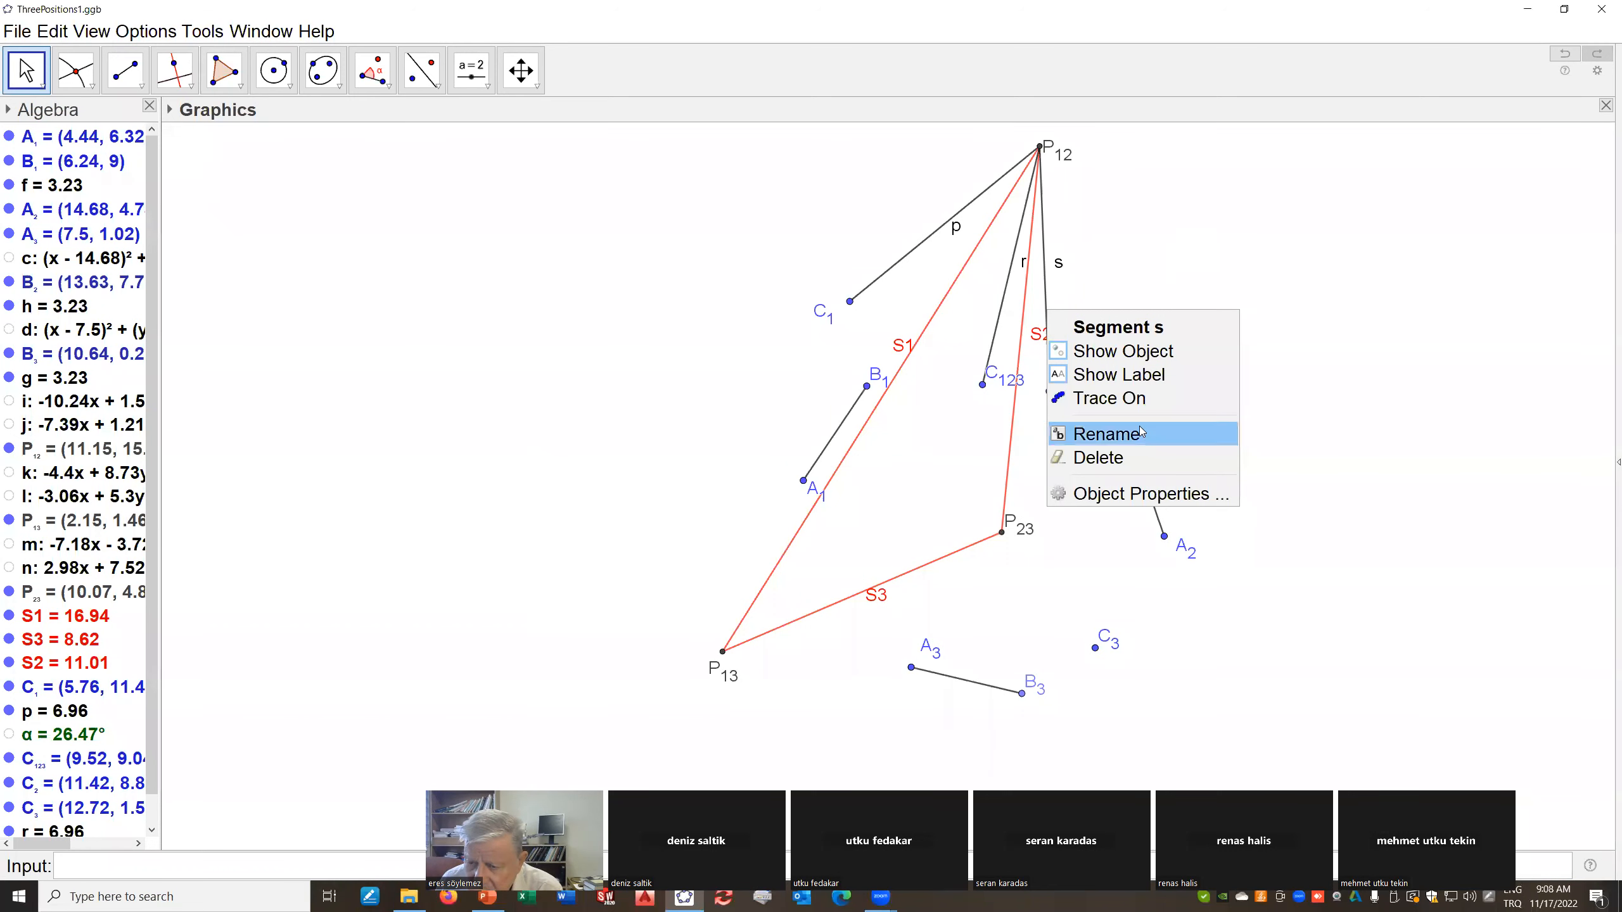
pyautogui.click(1215, 381)
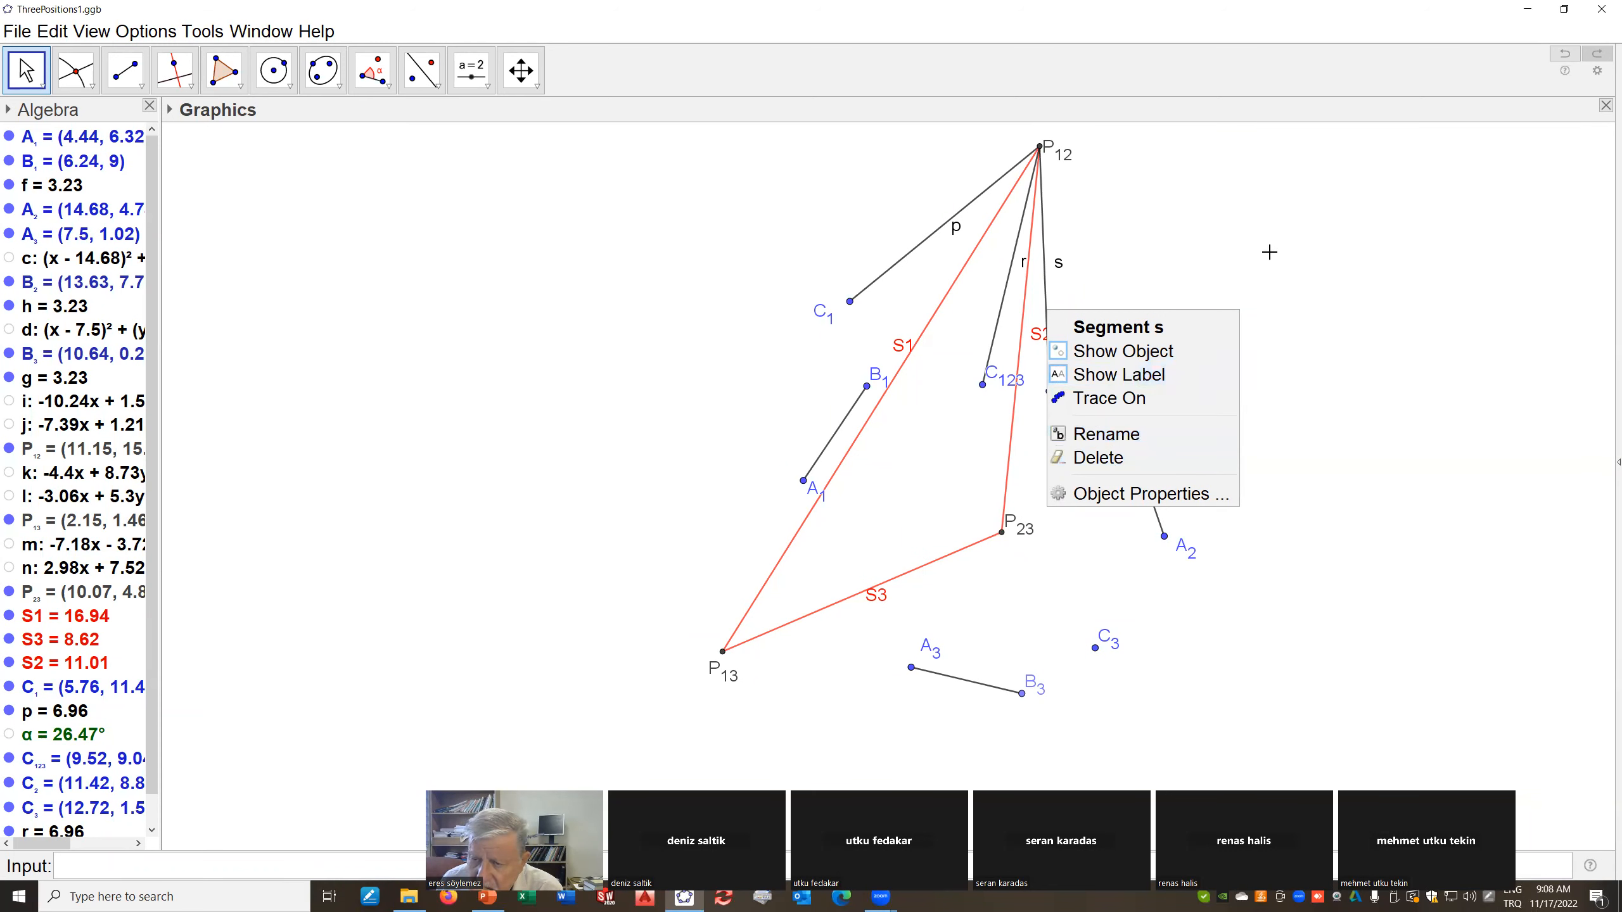
pyautogui.rightClick(1062, 271)
pyautogui.click(1114, 338)
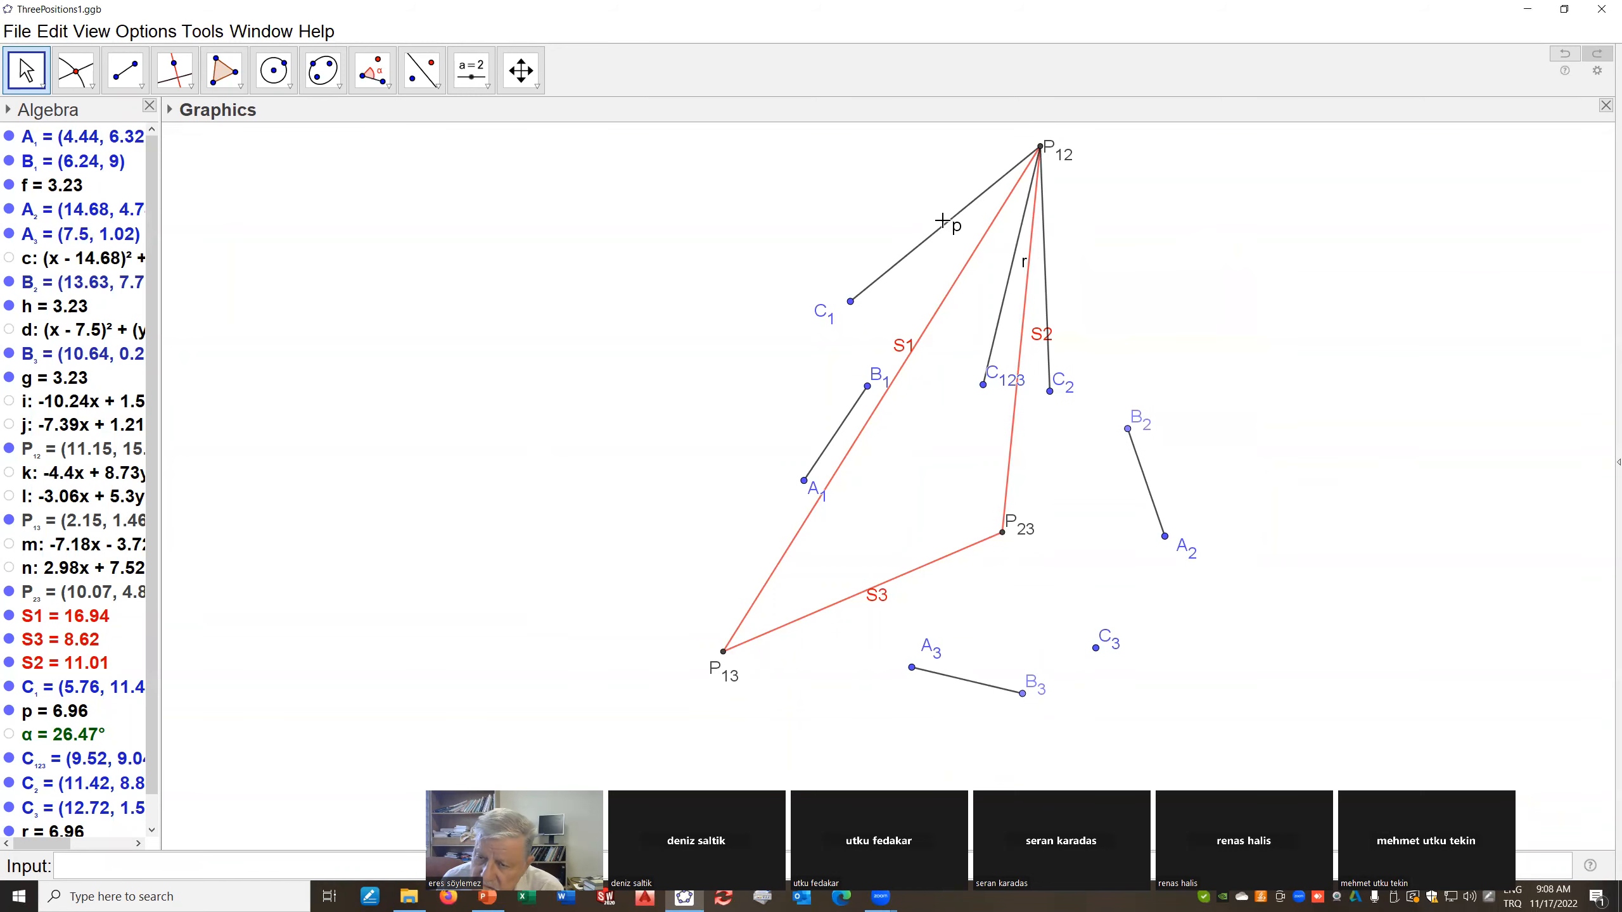
pyautogui.rightClick(956, 229)
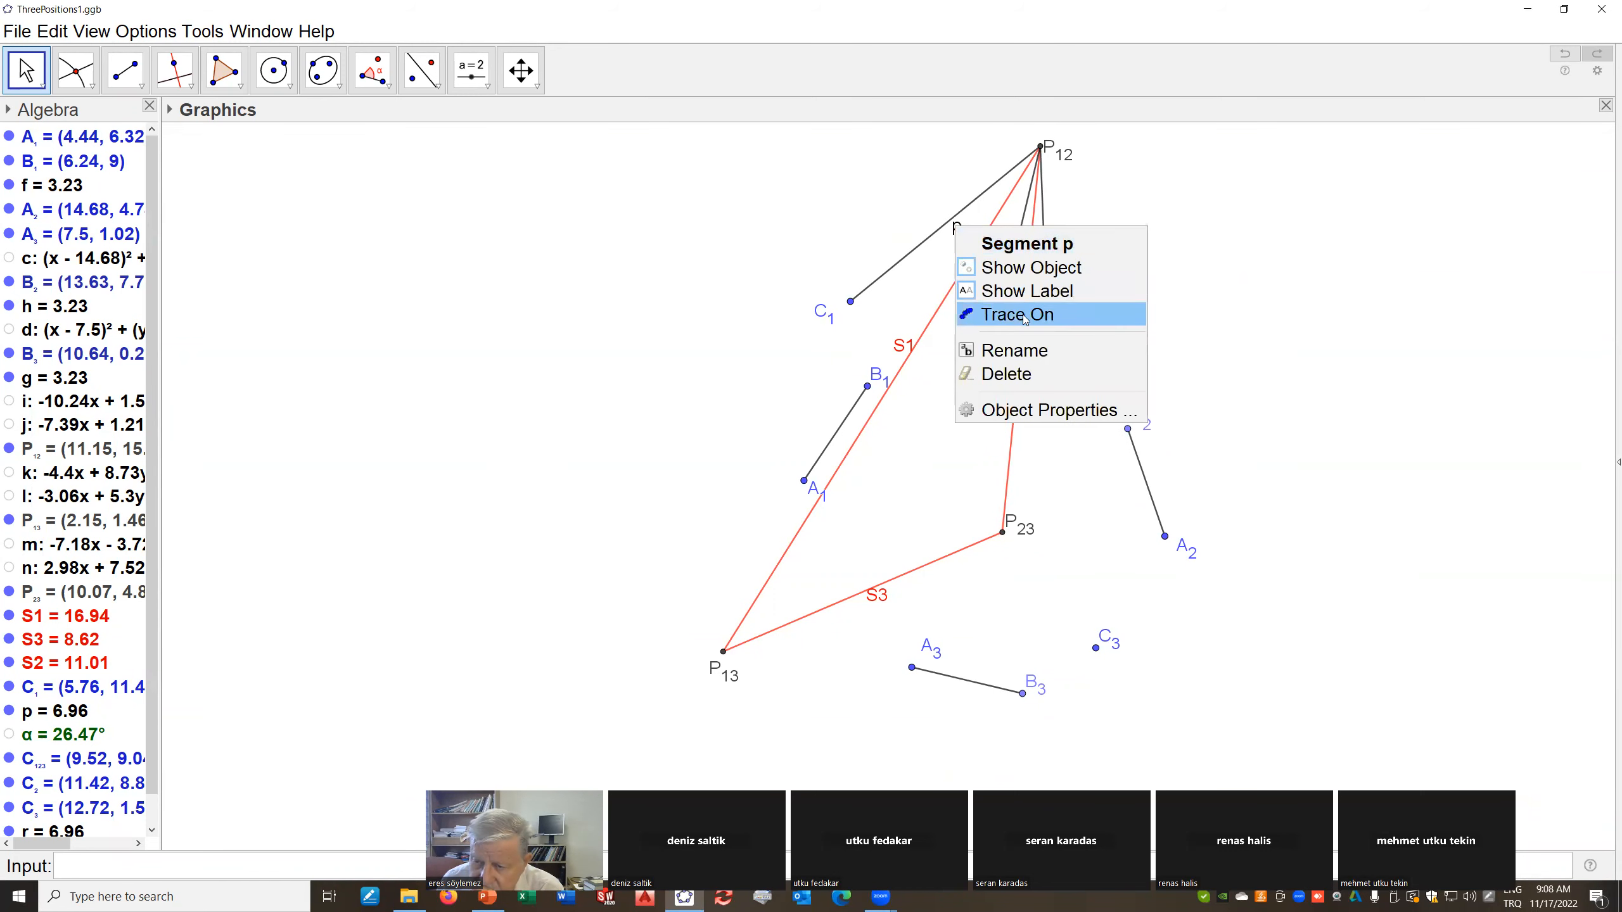
pyautogui.click(1029, 292)
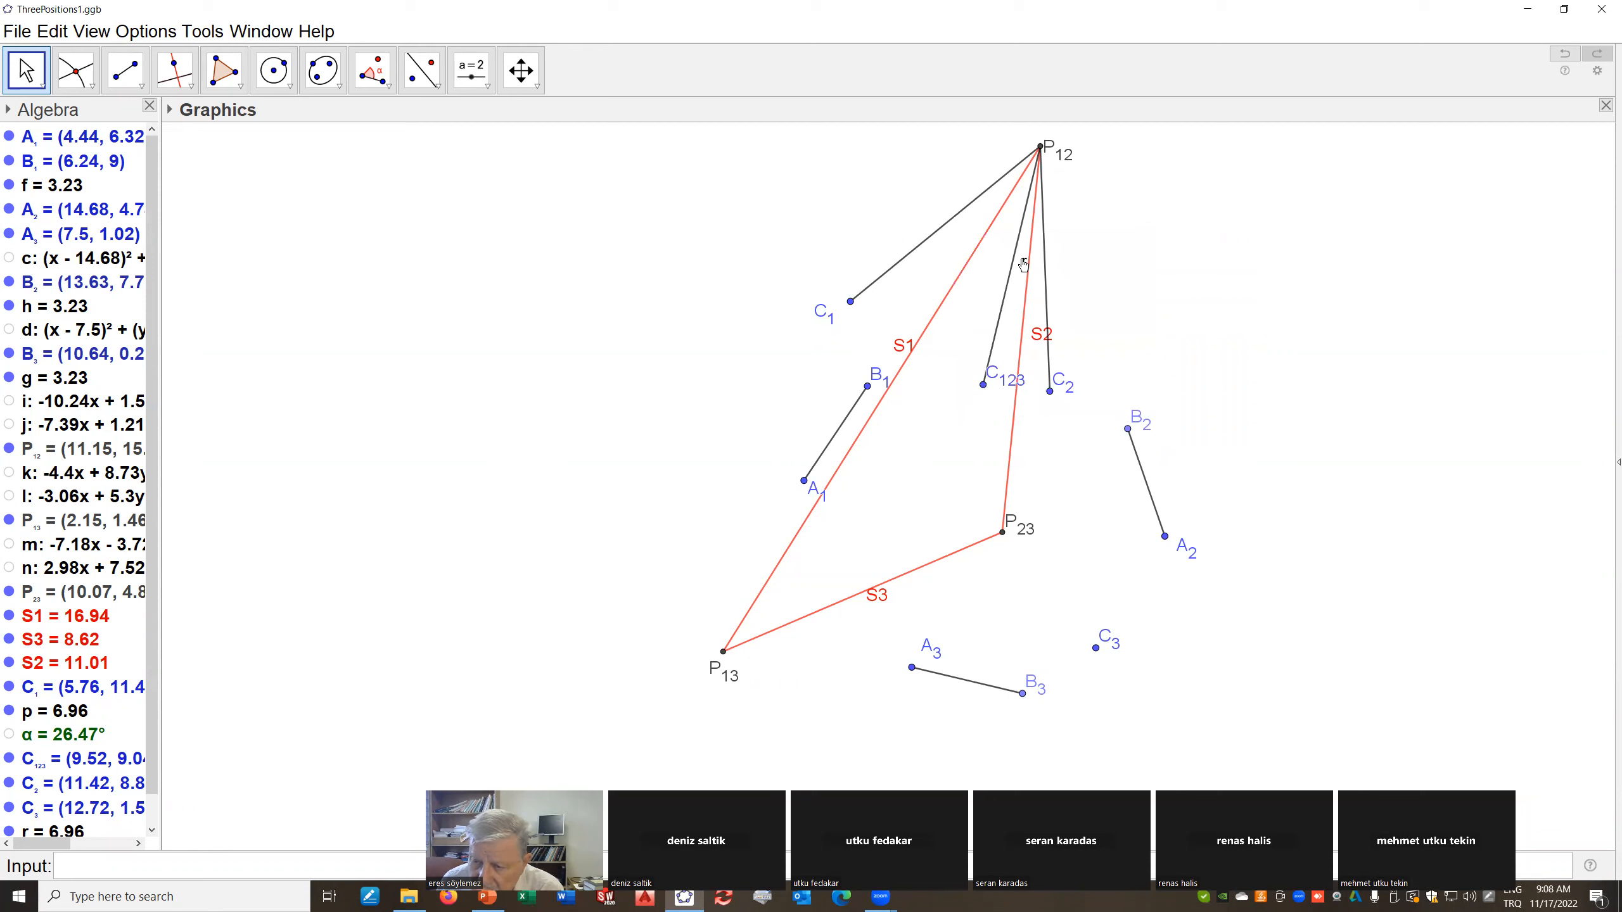
pyautogui.rightClick(1024, 267)
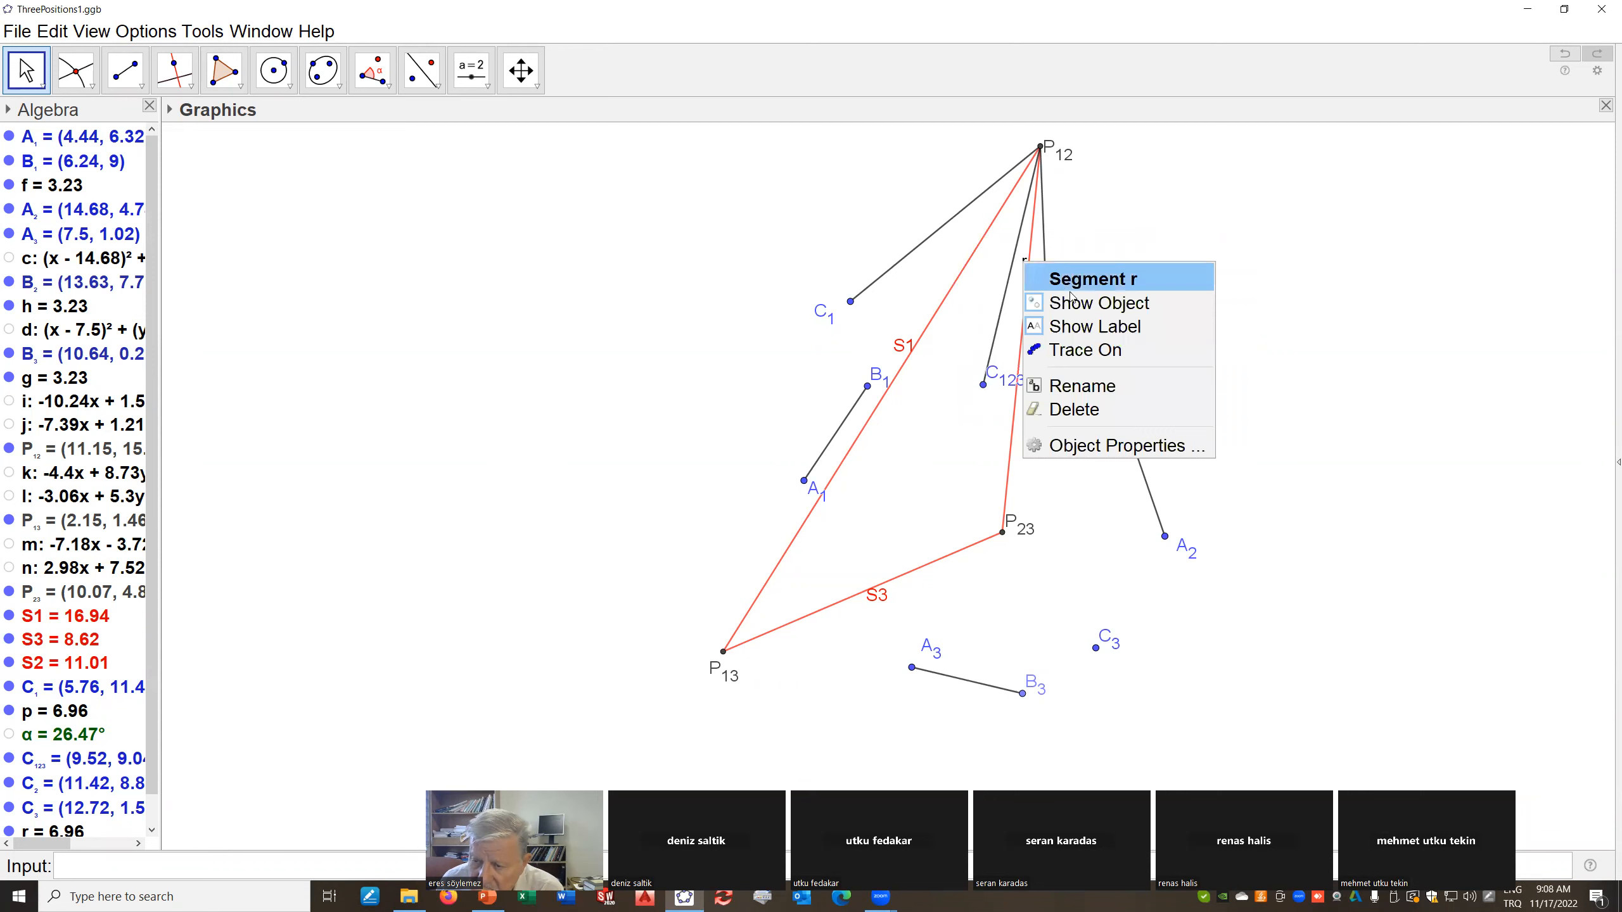
pyautogui.click(1091, 321)
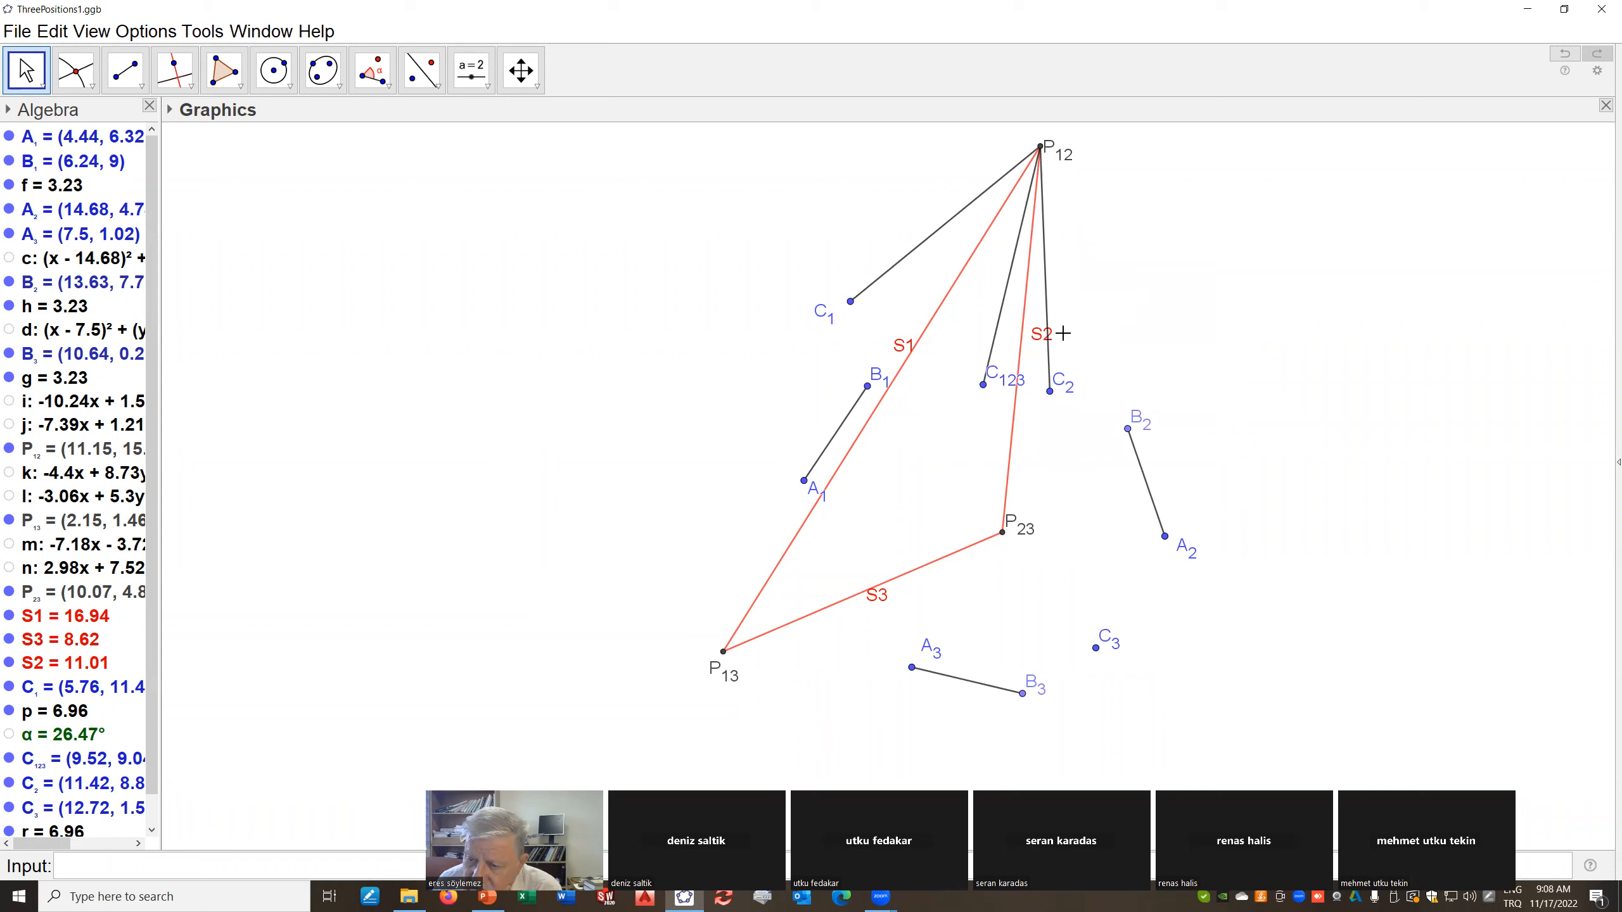
pyautogui.moveTo(1039, 337)
pyautogui.mouseDown()
pyautogui.moveTo(1026, 432)
pyautogui.moveTo(1028, 354)
pyautogui.mouseUp()
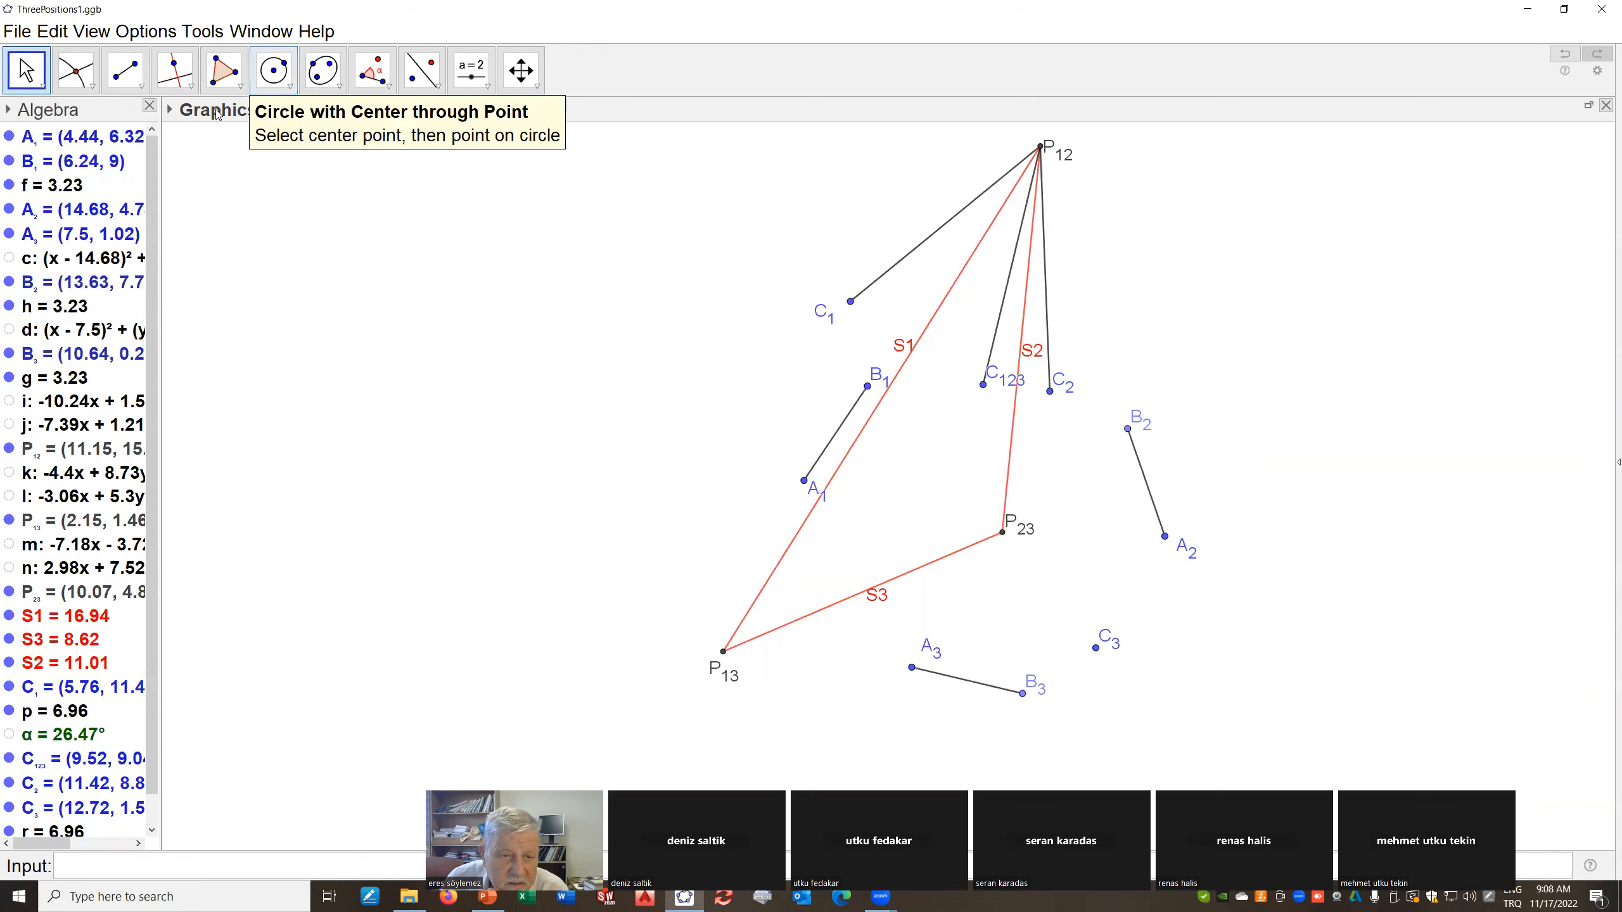
# Draw a circle through the three points C1, C2 and C3
pyautogui.click(288, 85)
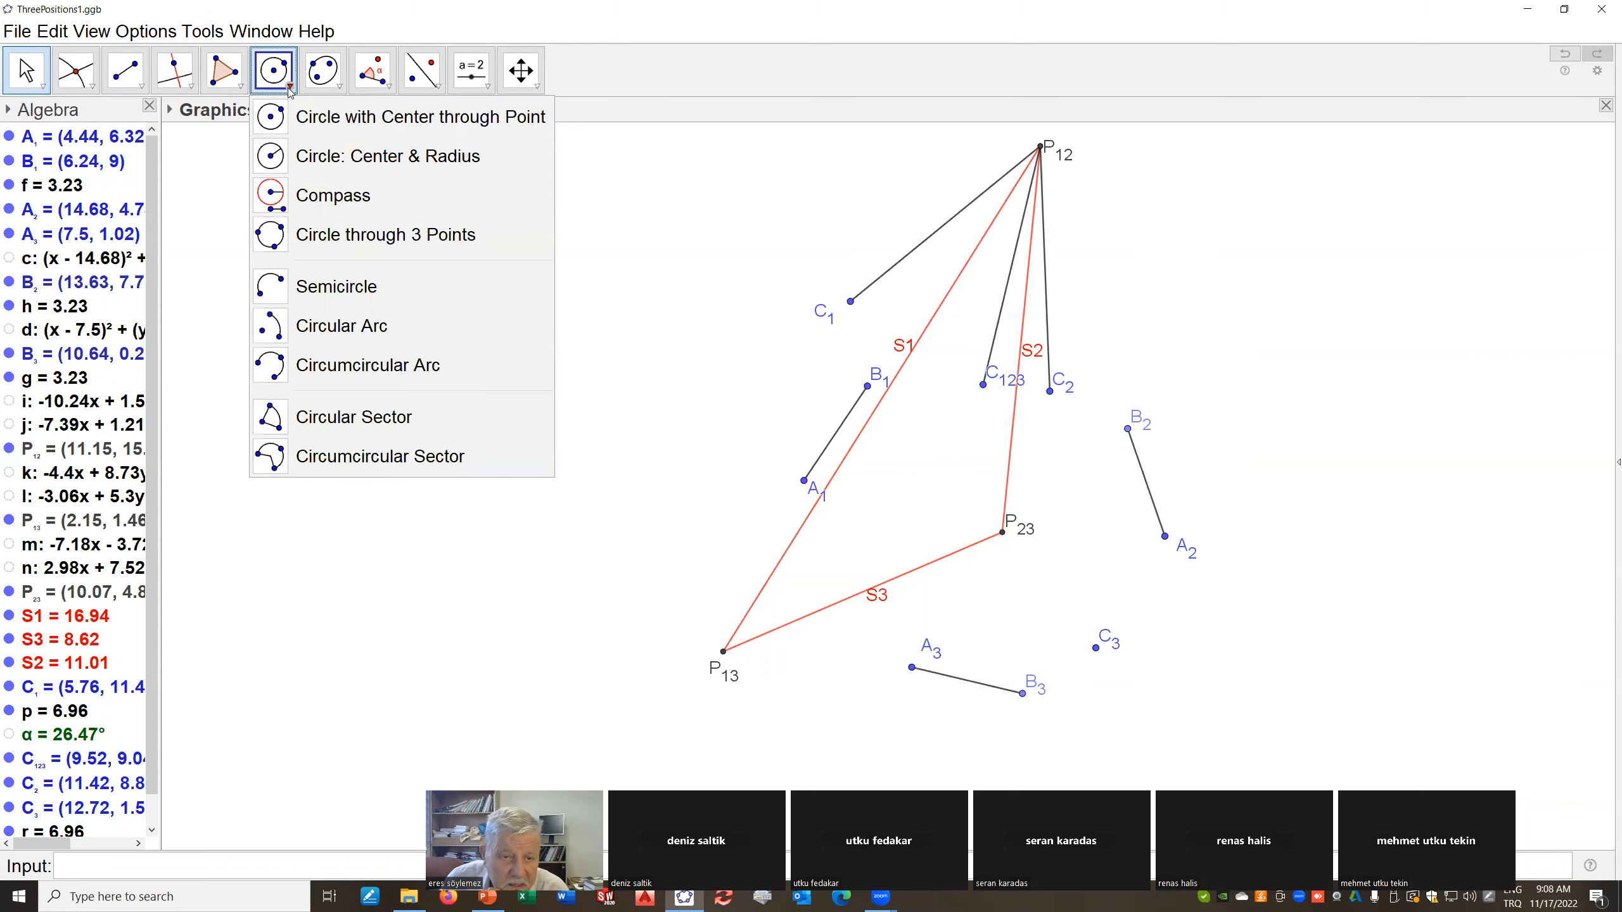
pyautogui.click(271, 157)
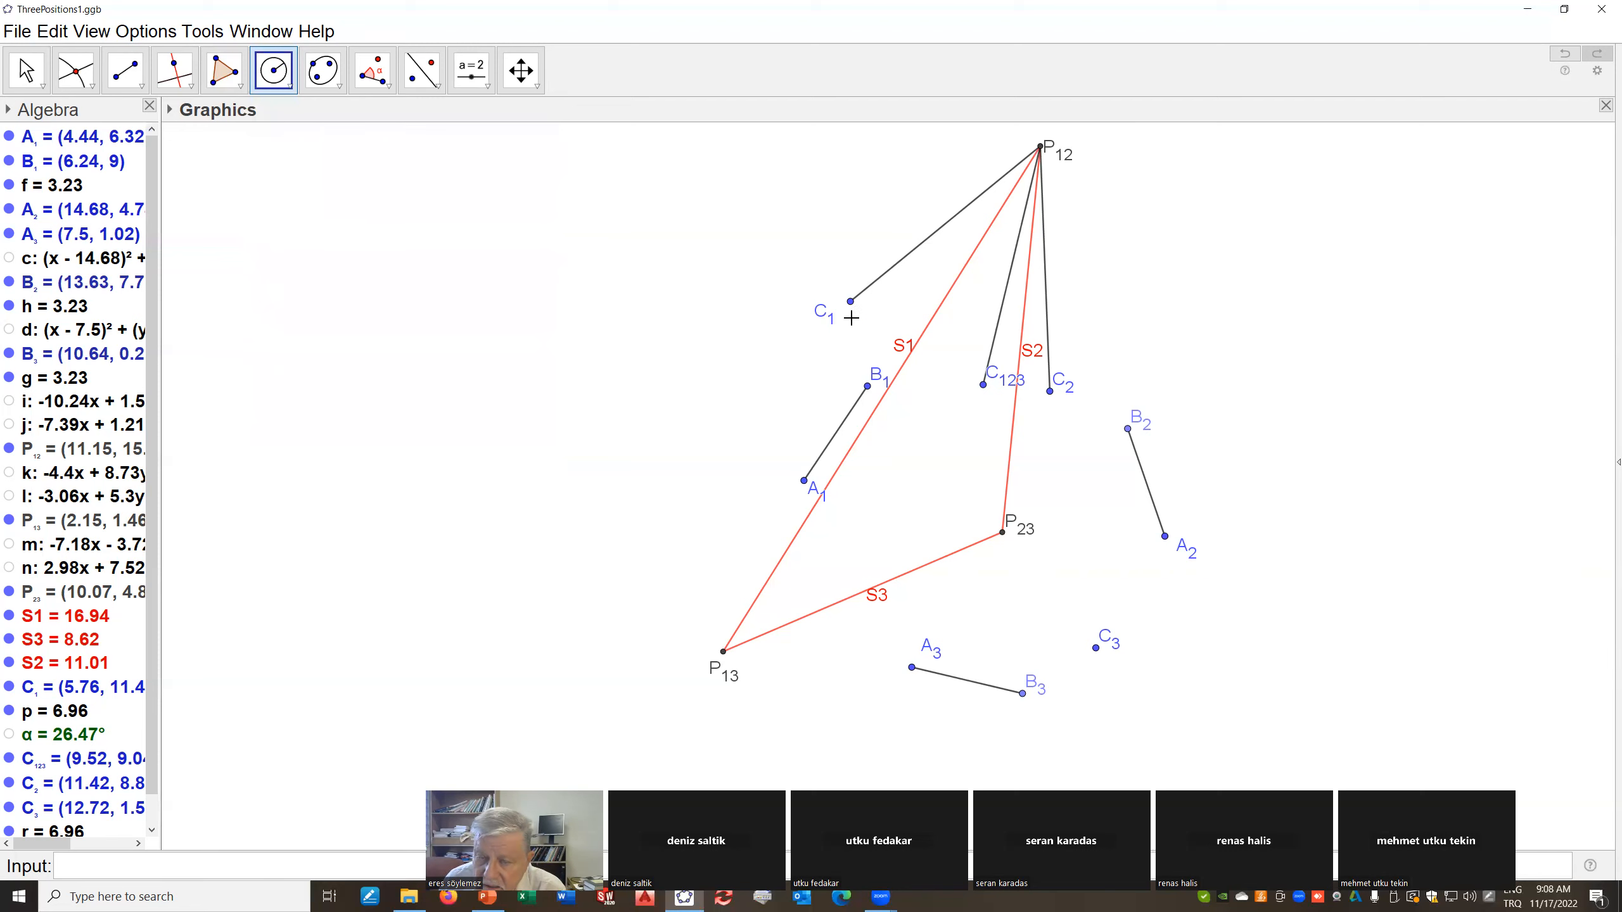
pyautogui.click(290, 86)
pyautogui.click(285, 246)
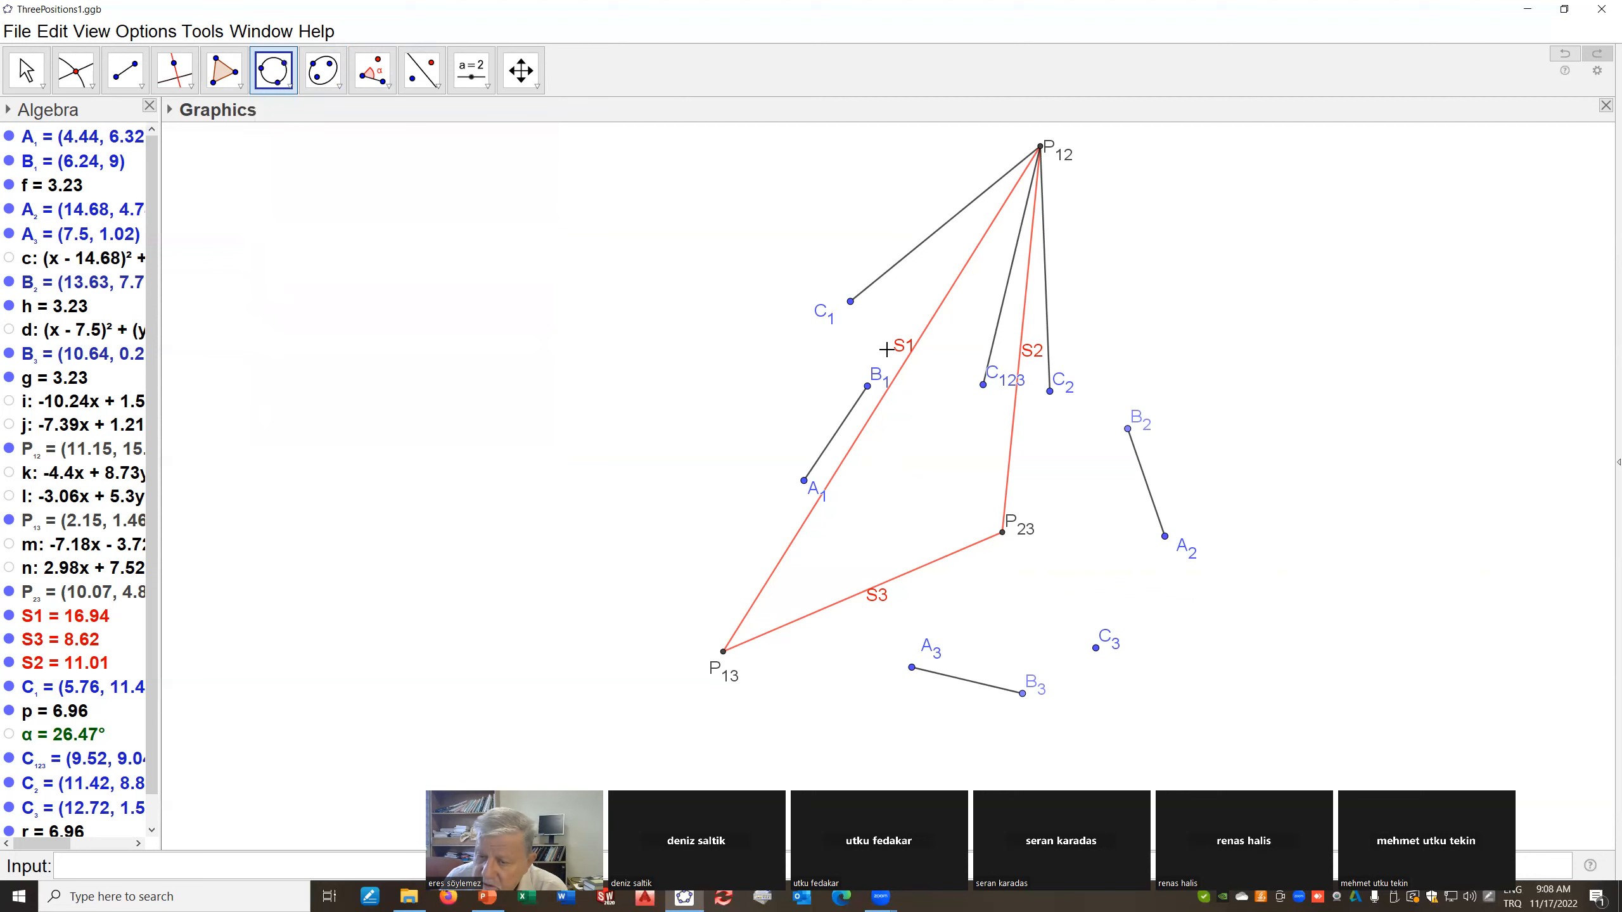
pyautogui.click(851, 302)
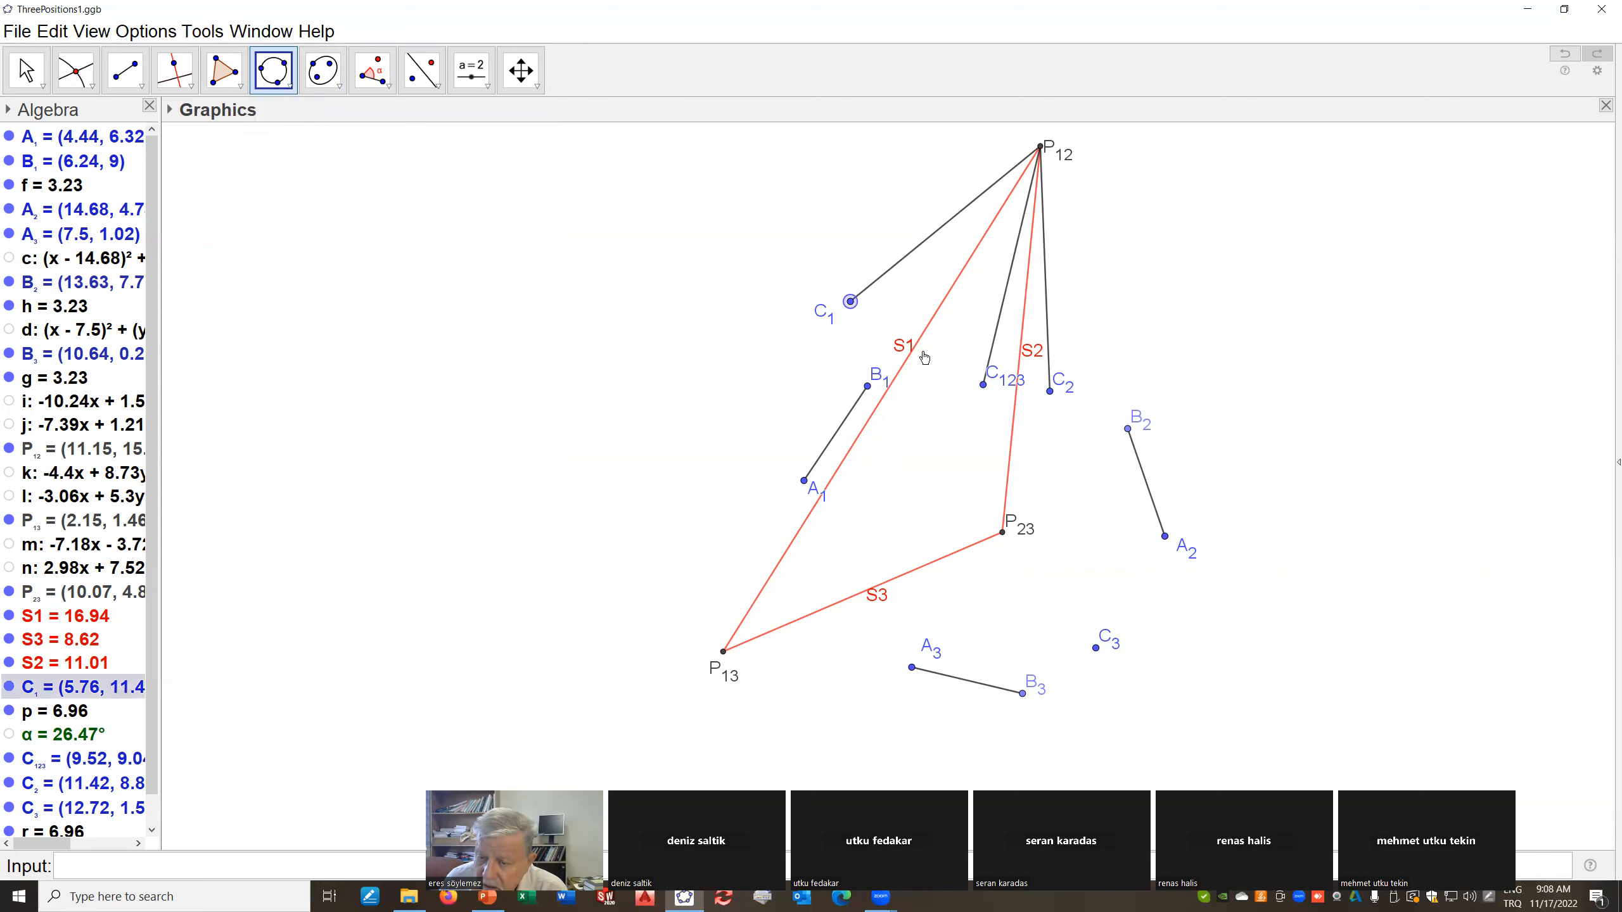
pyautogui.click(1051, 392)
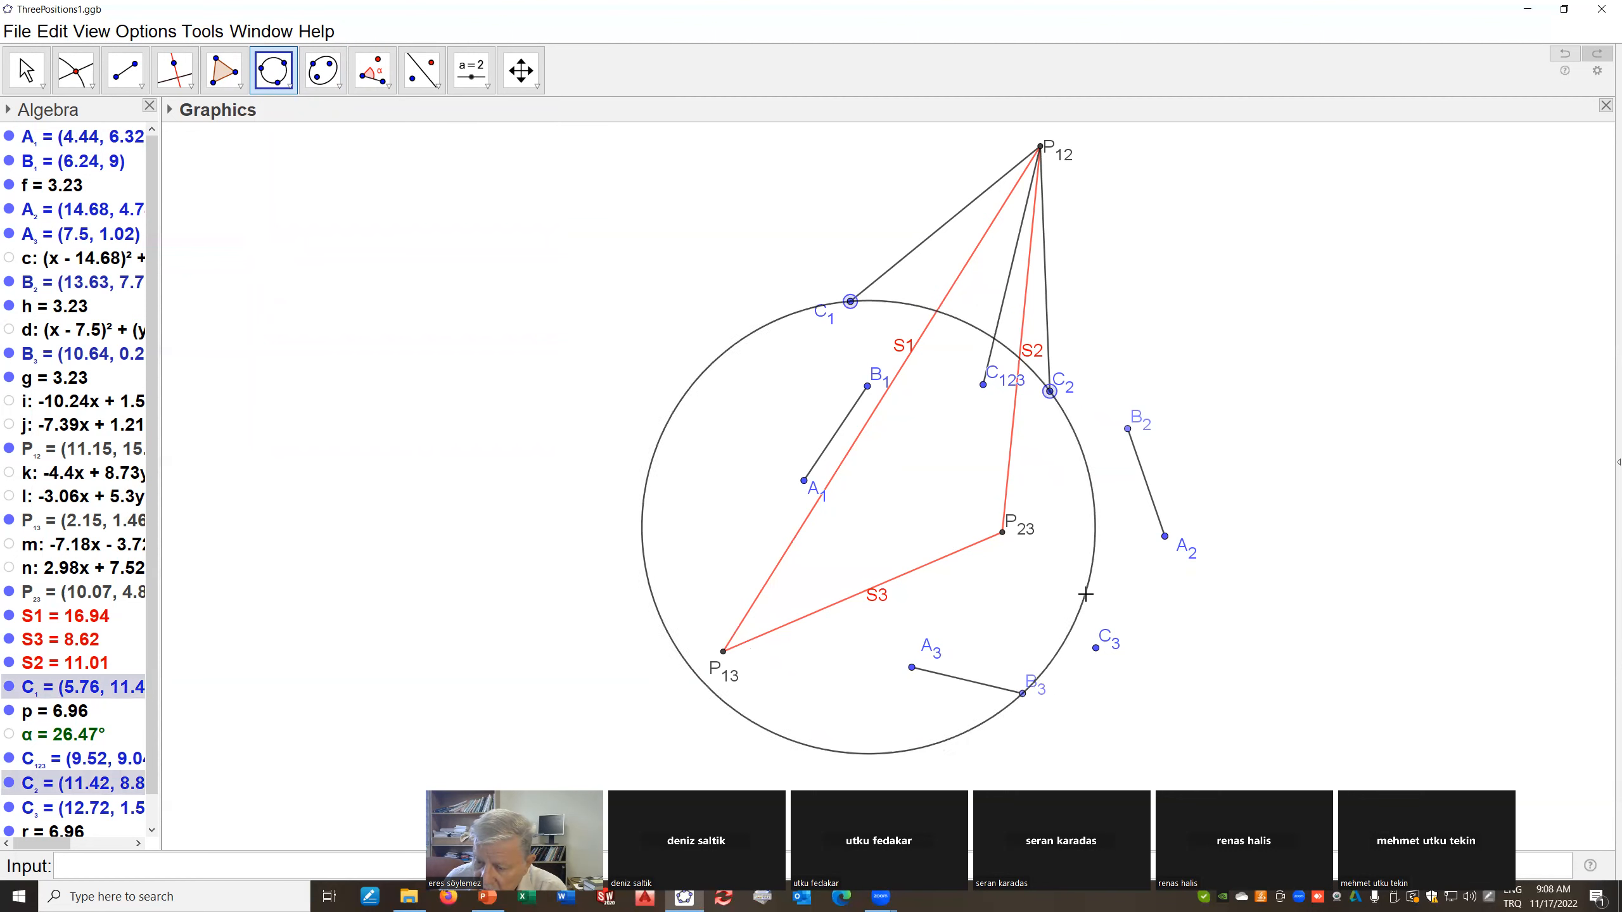
pyautogui.click(1096, 650)
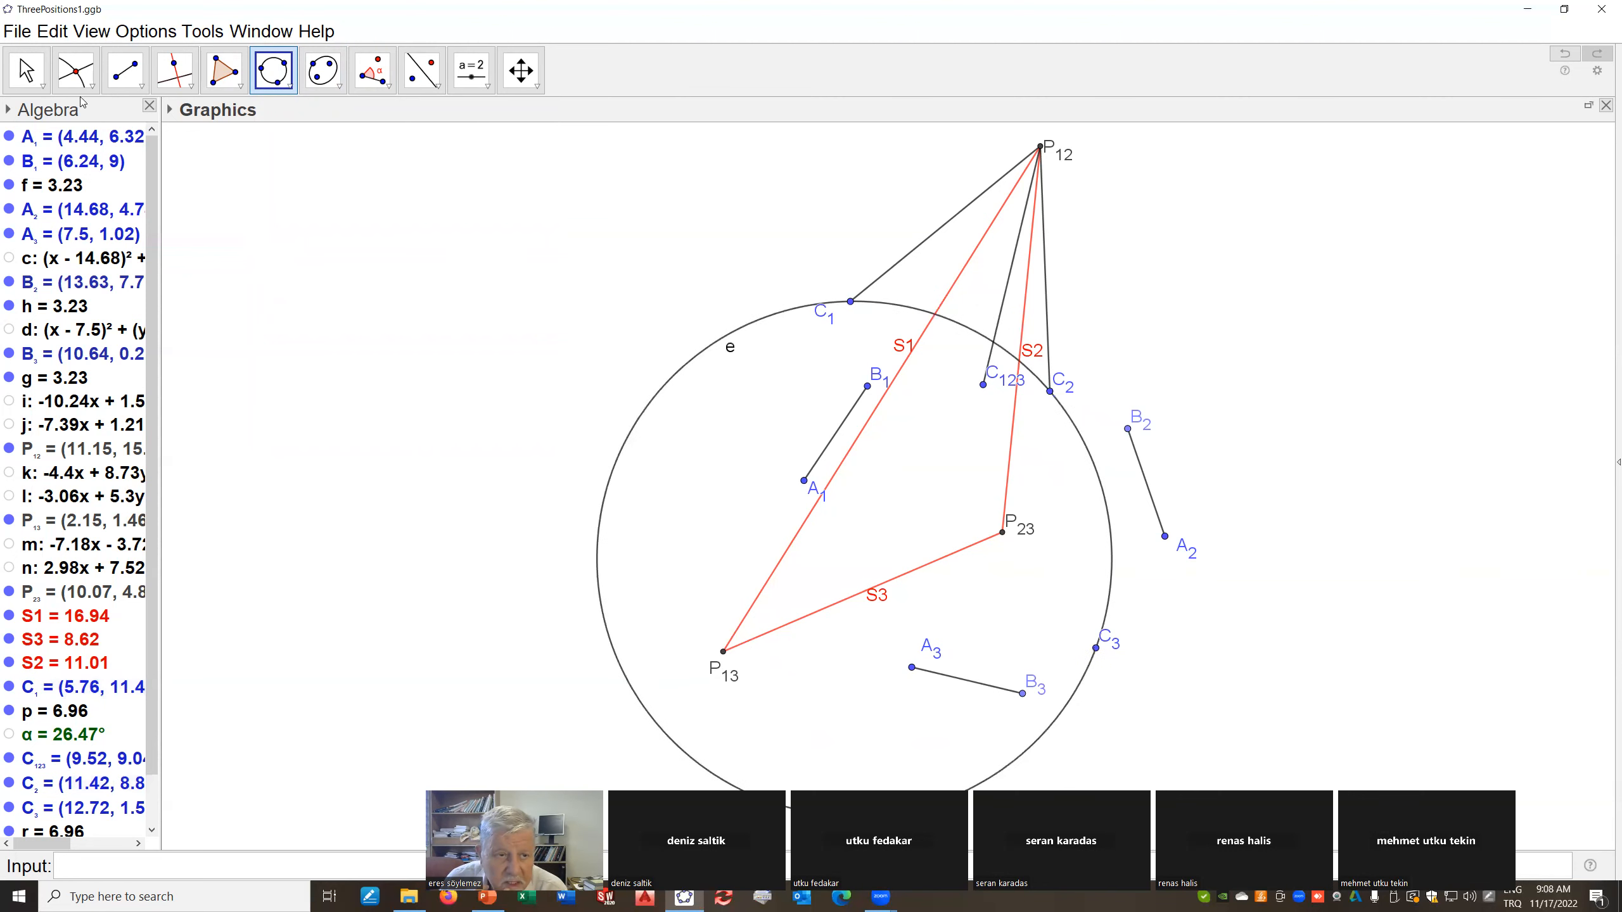
# Mark the center point of the circle through C1, C2 and C3
pyautogui.click(72, 80)
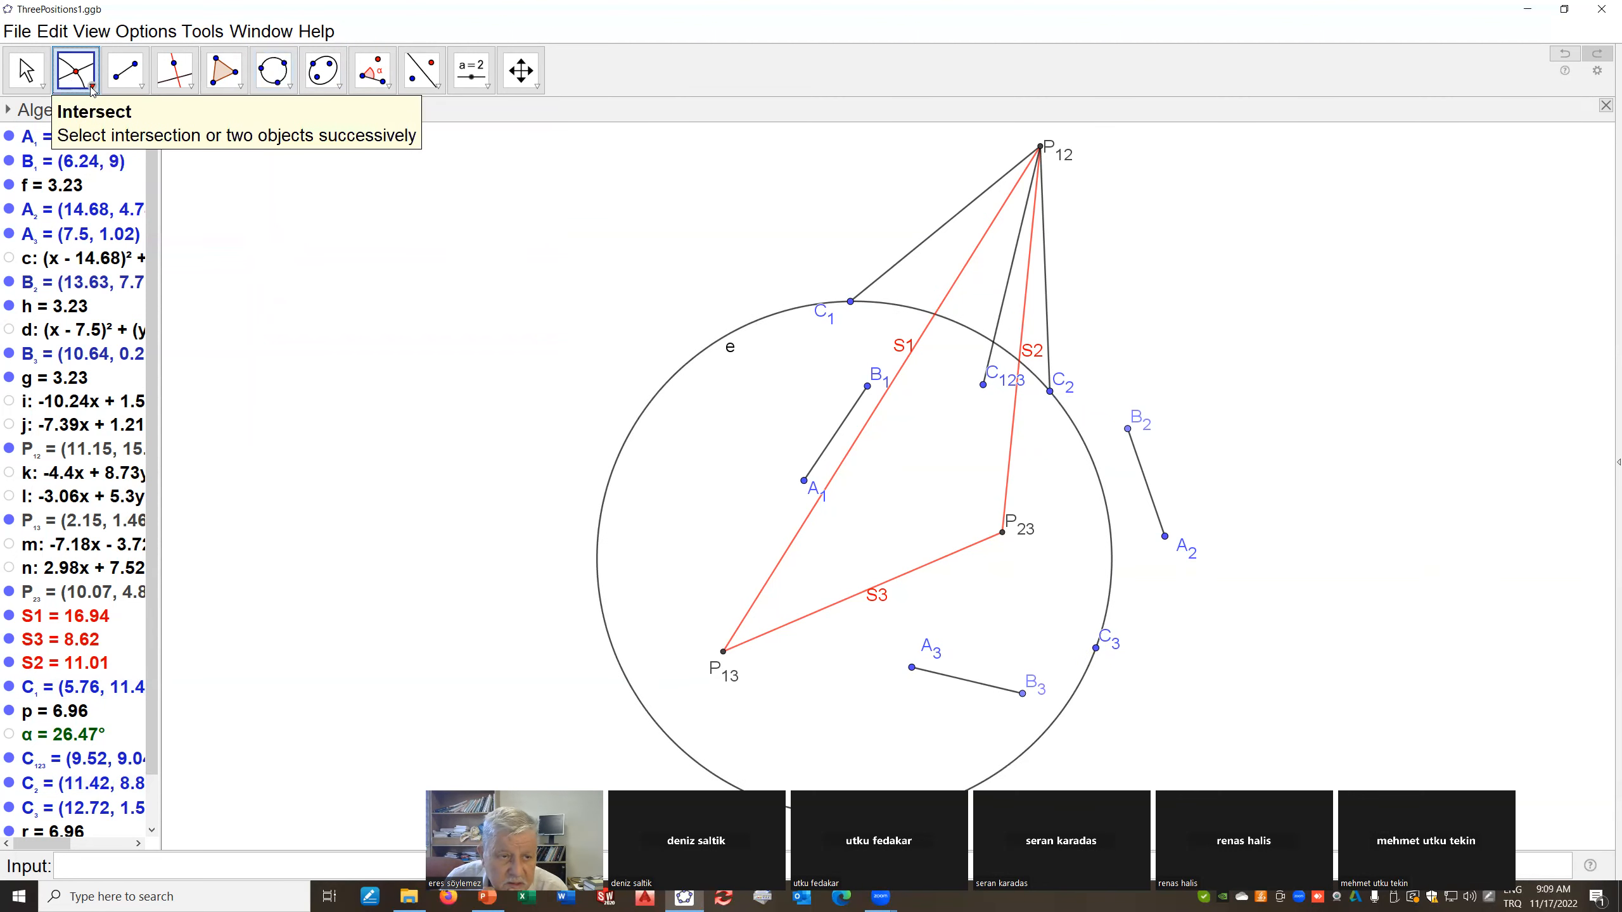
pyautogui.click(92, 89)
pyautogui.click(80, 289)
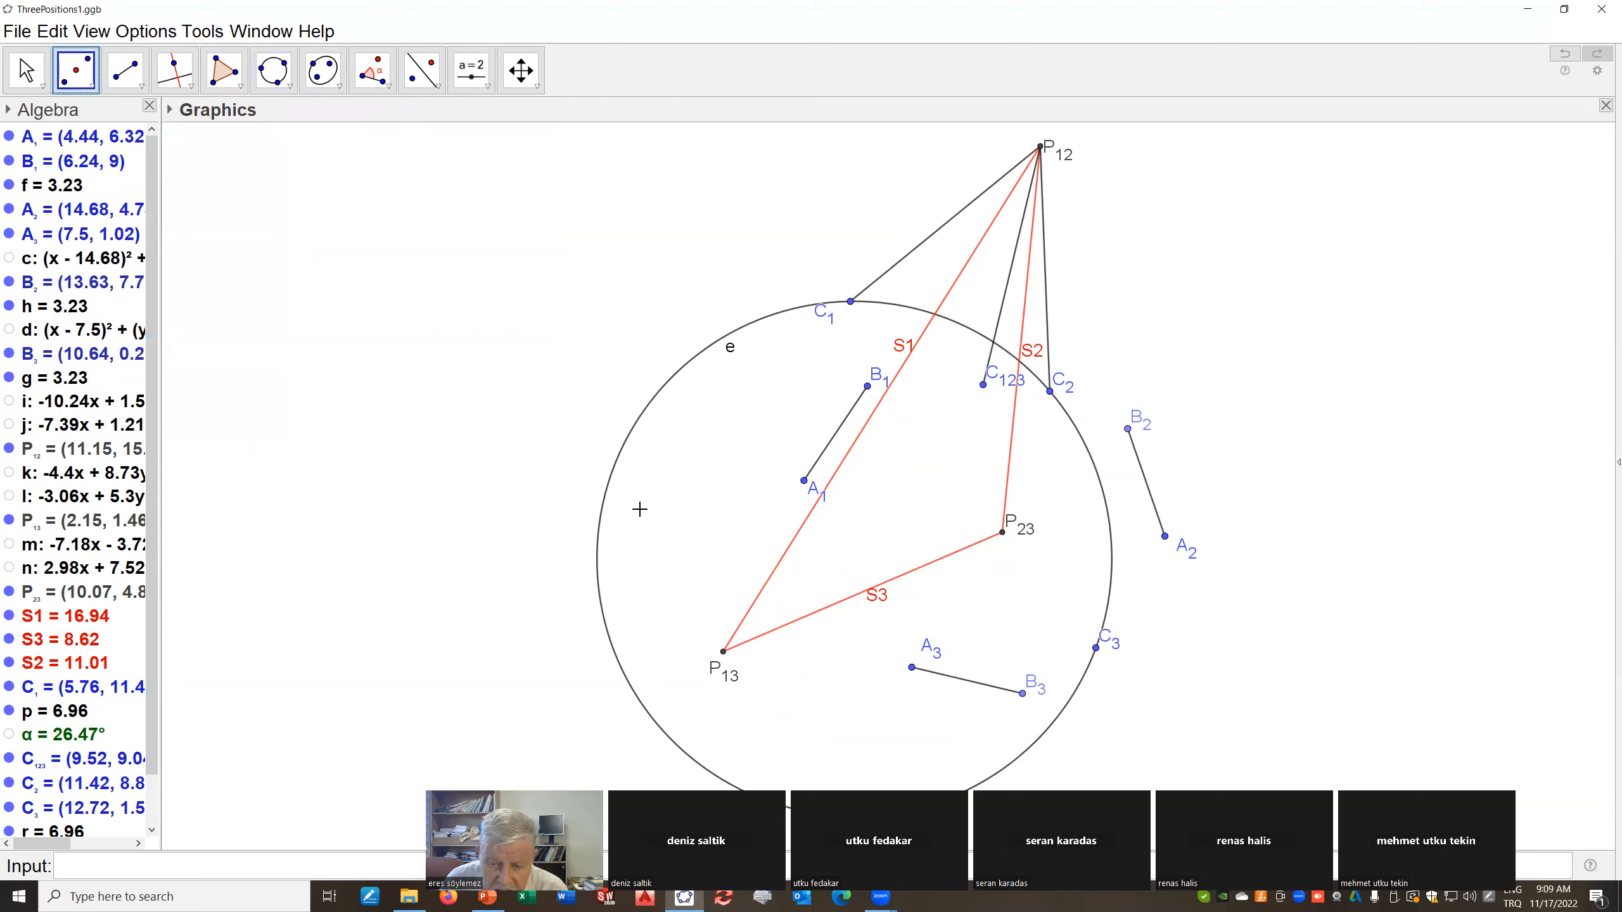
pyautogui.click(603, 506)
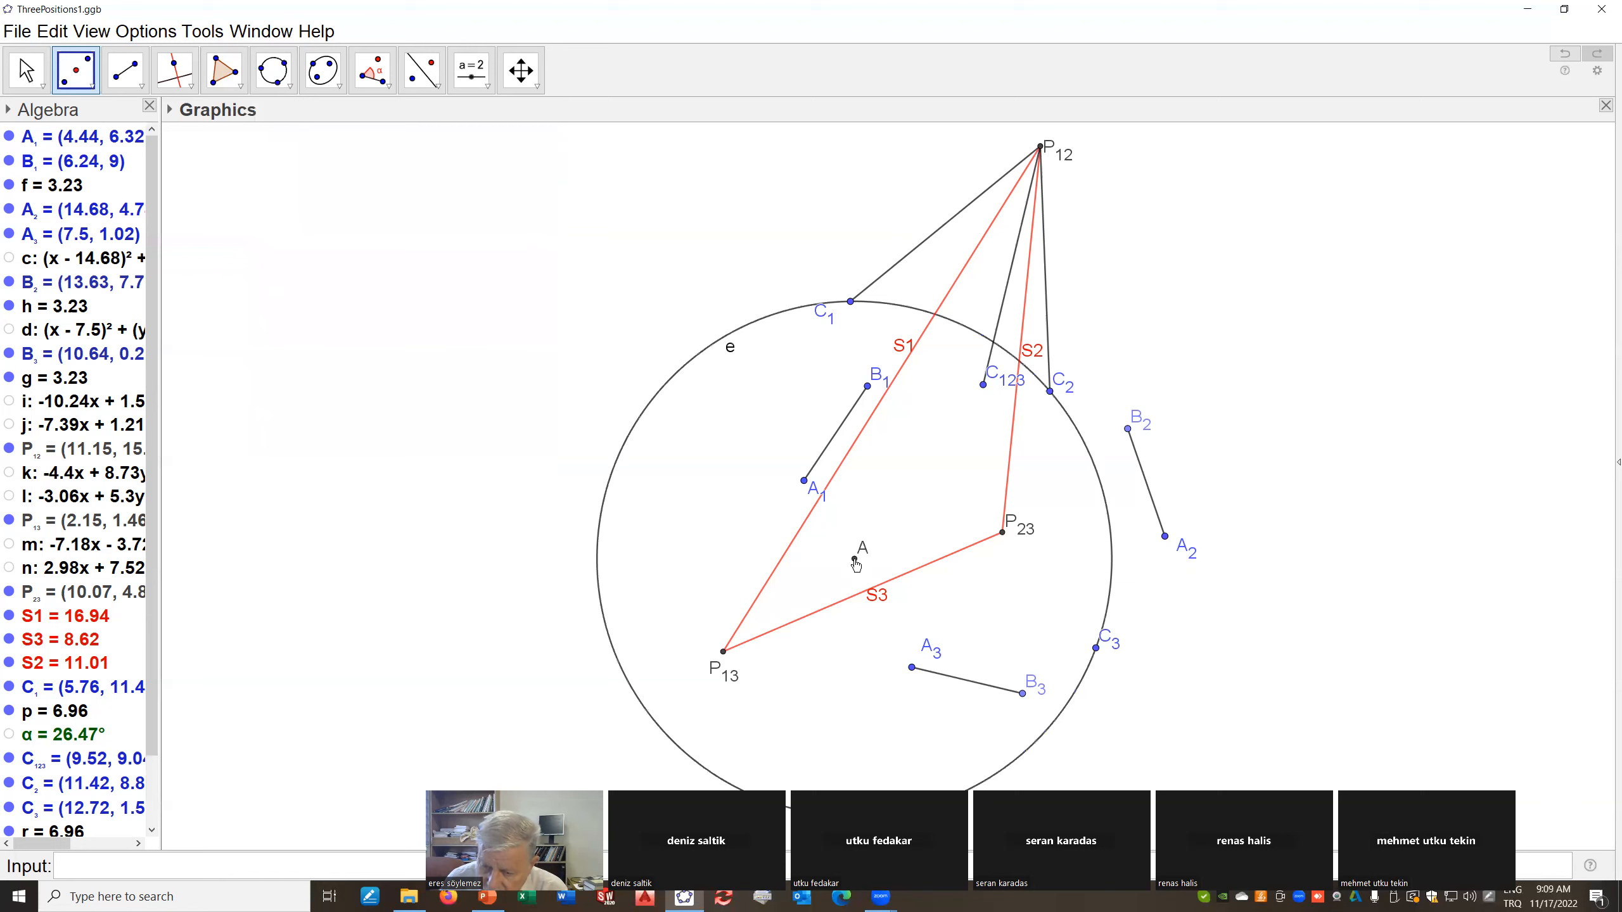
# Rename the circle's center point as C_0
pyautogui.rightClick(856, 564)
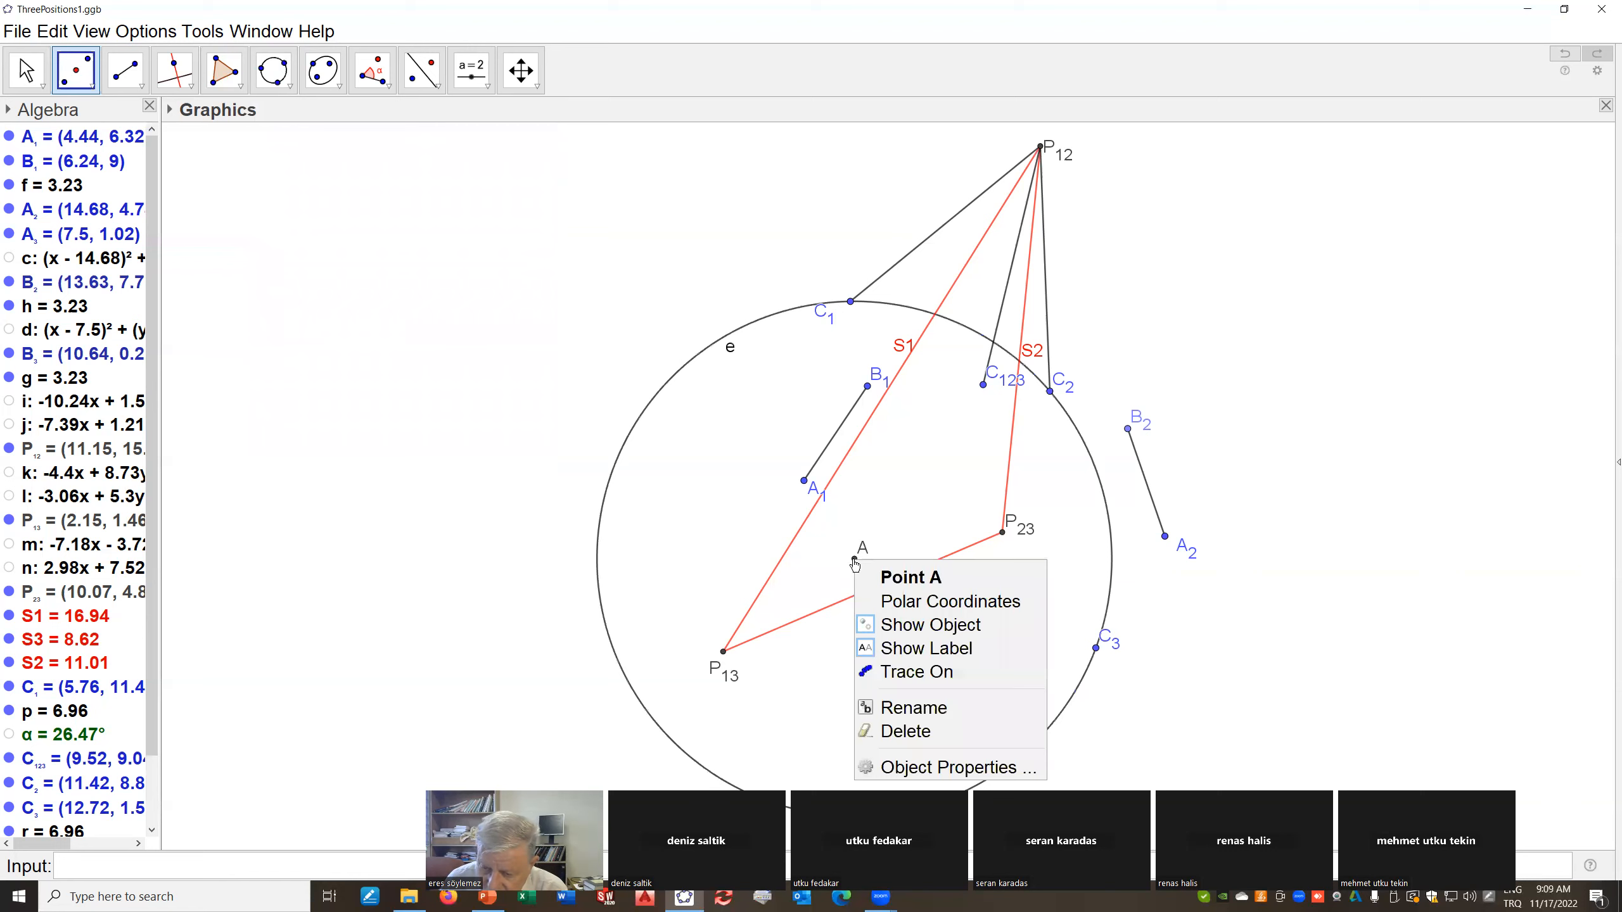
pyautogui.click(931, 714)
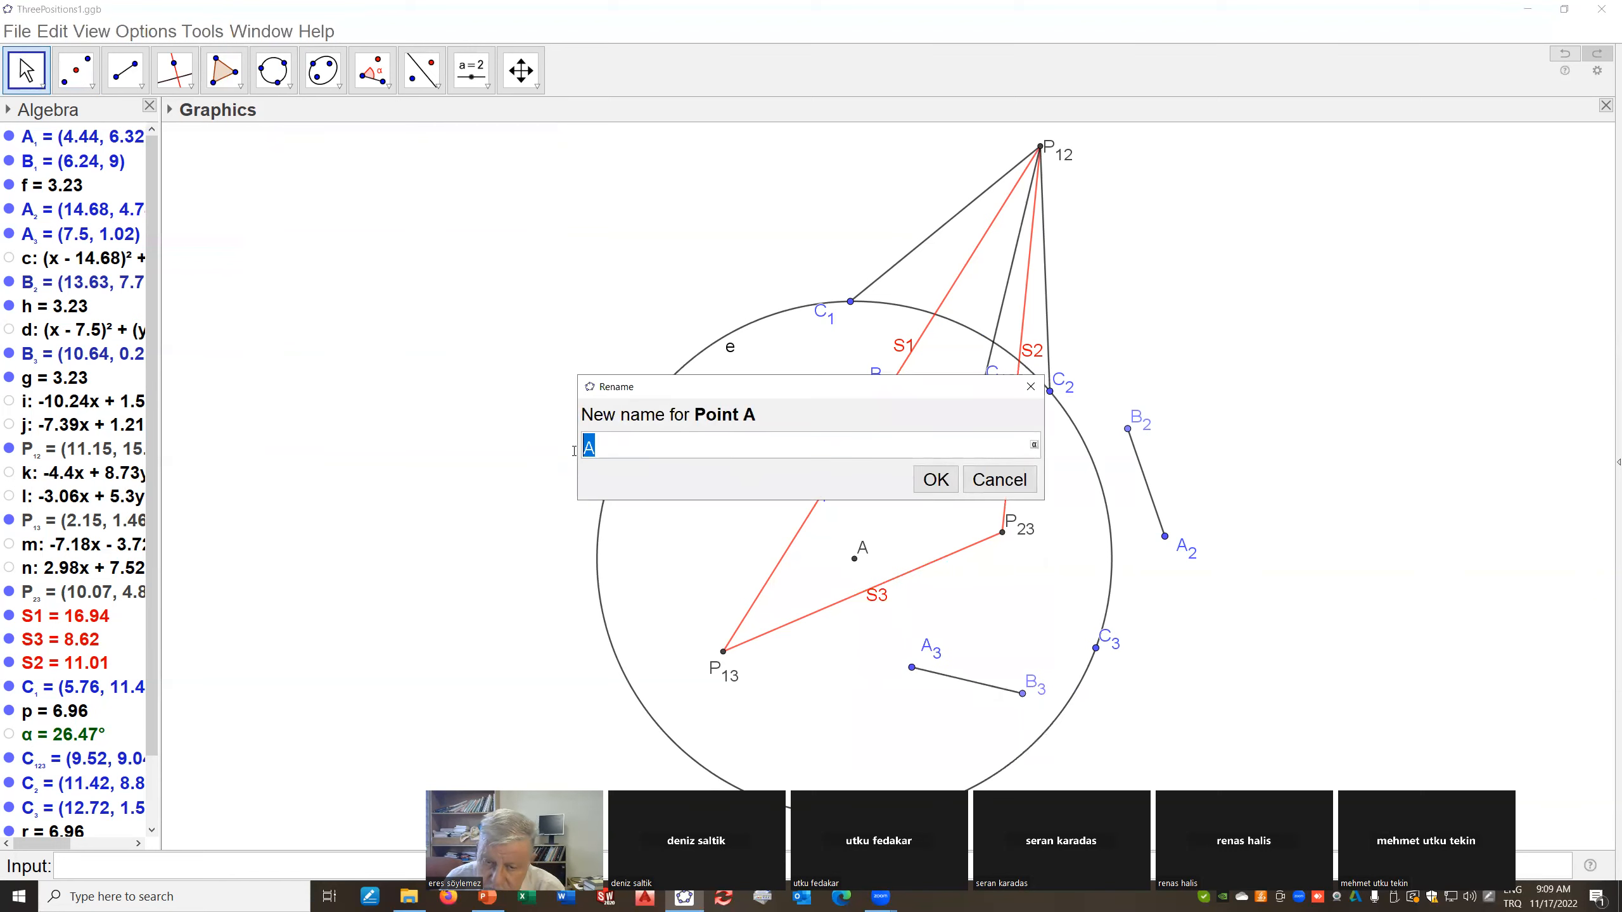
pyautogui.write('C_0')
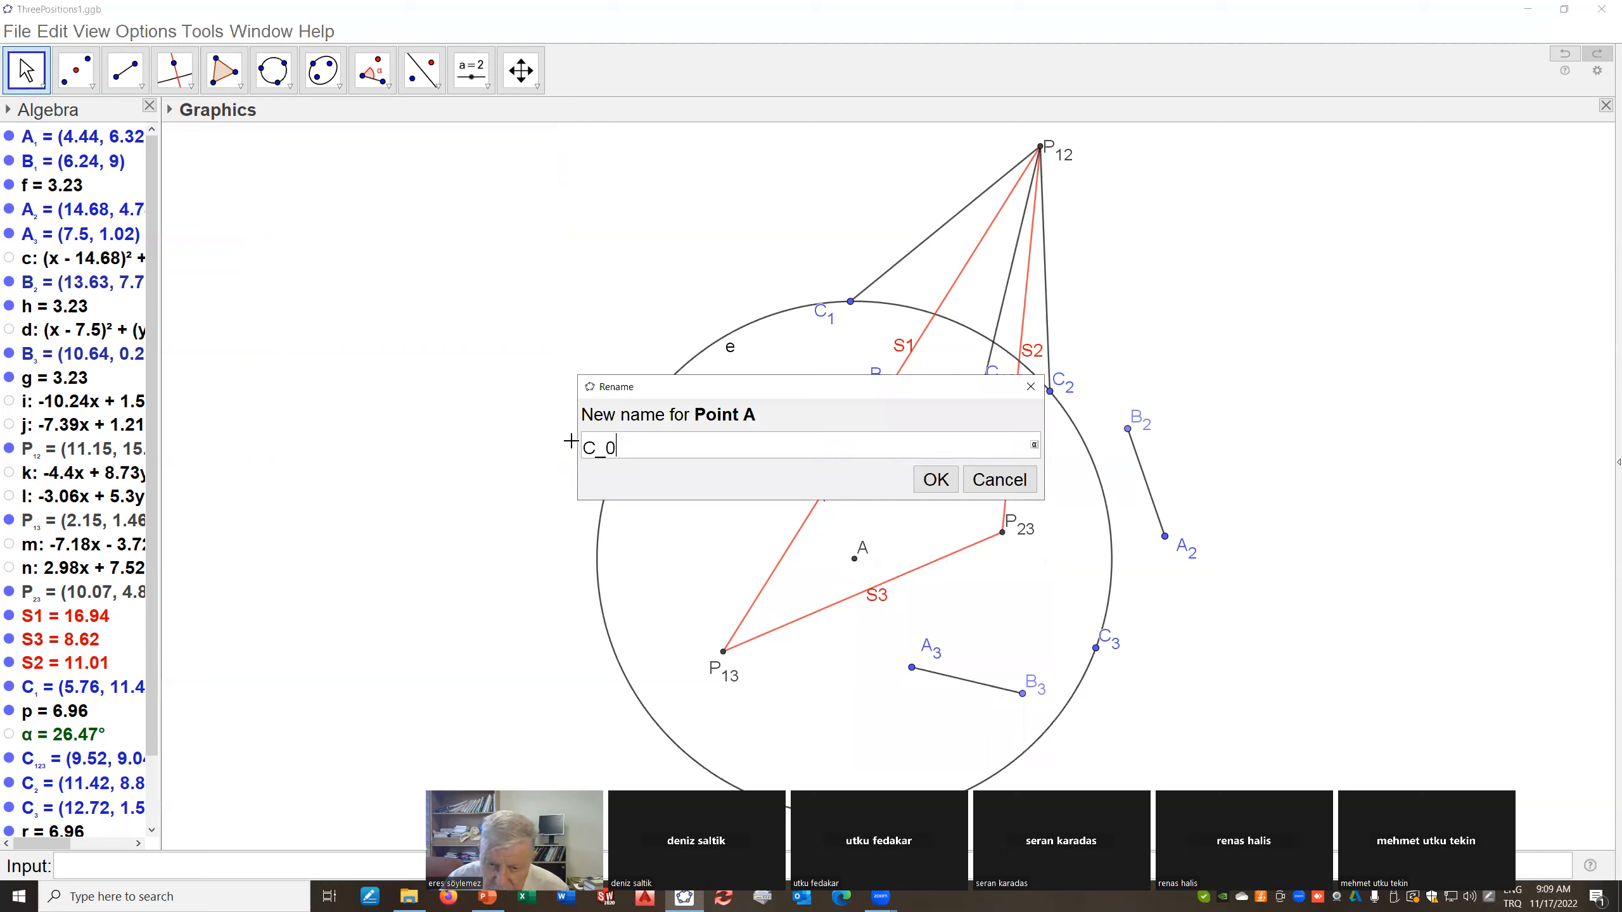
pyautogui.click(937, 479)
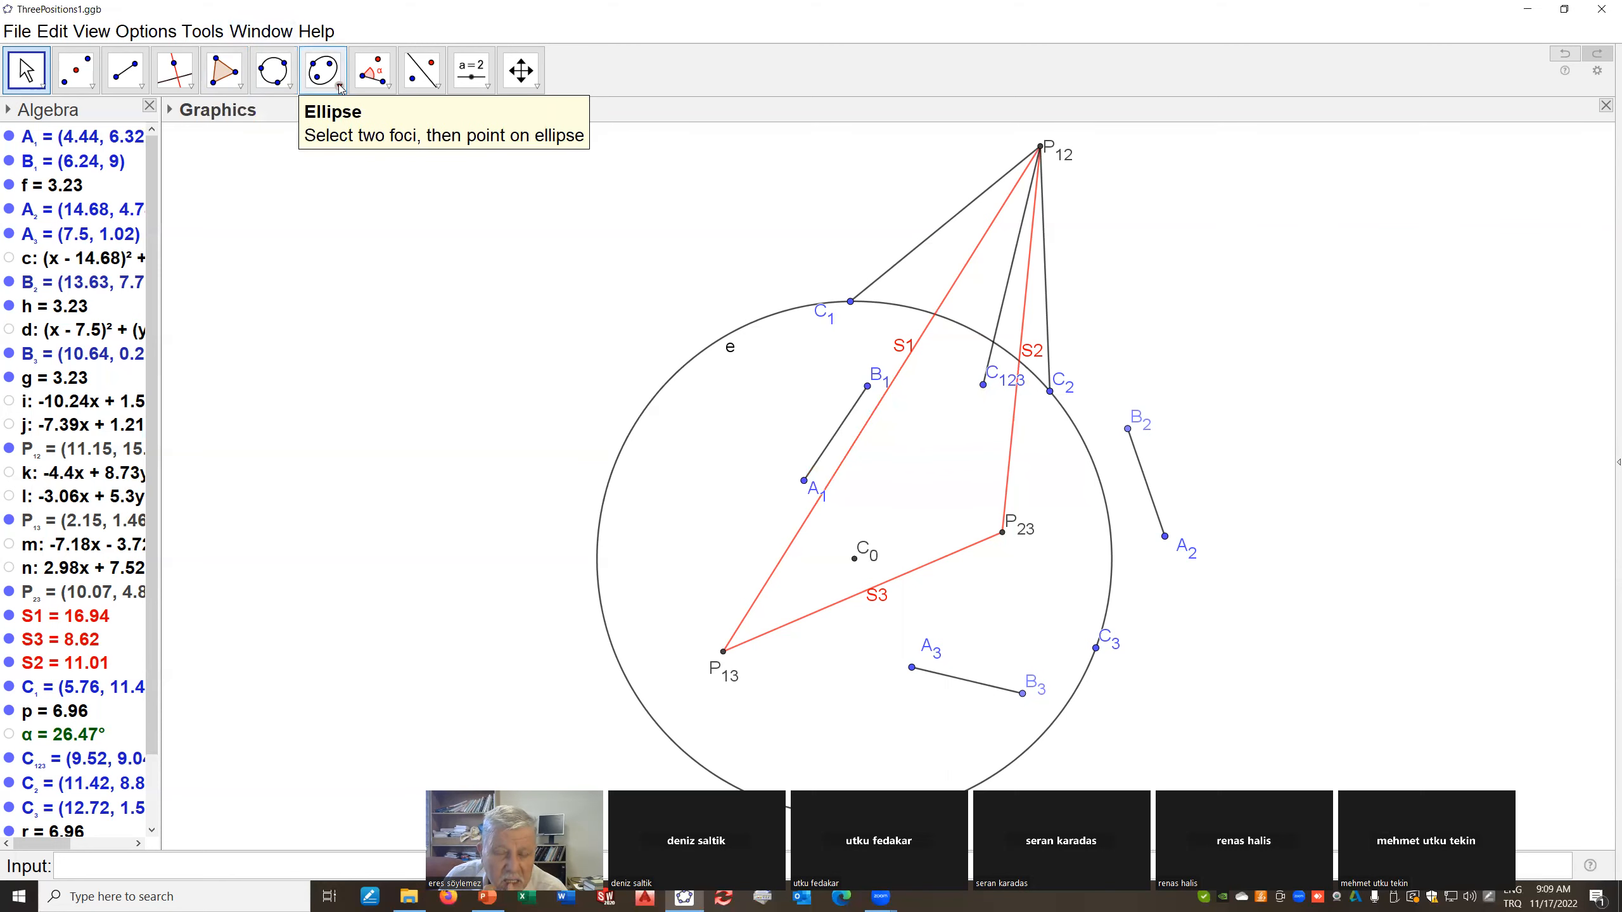
# Draw a segment from the circle's center C0 to the pole P12
pyautogui.click(140, 87)
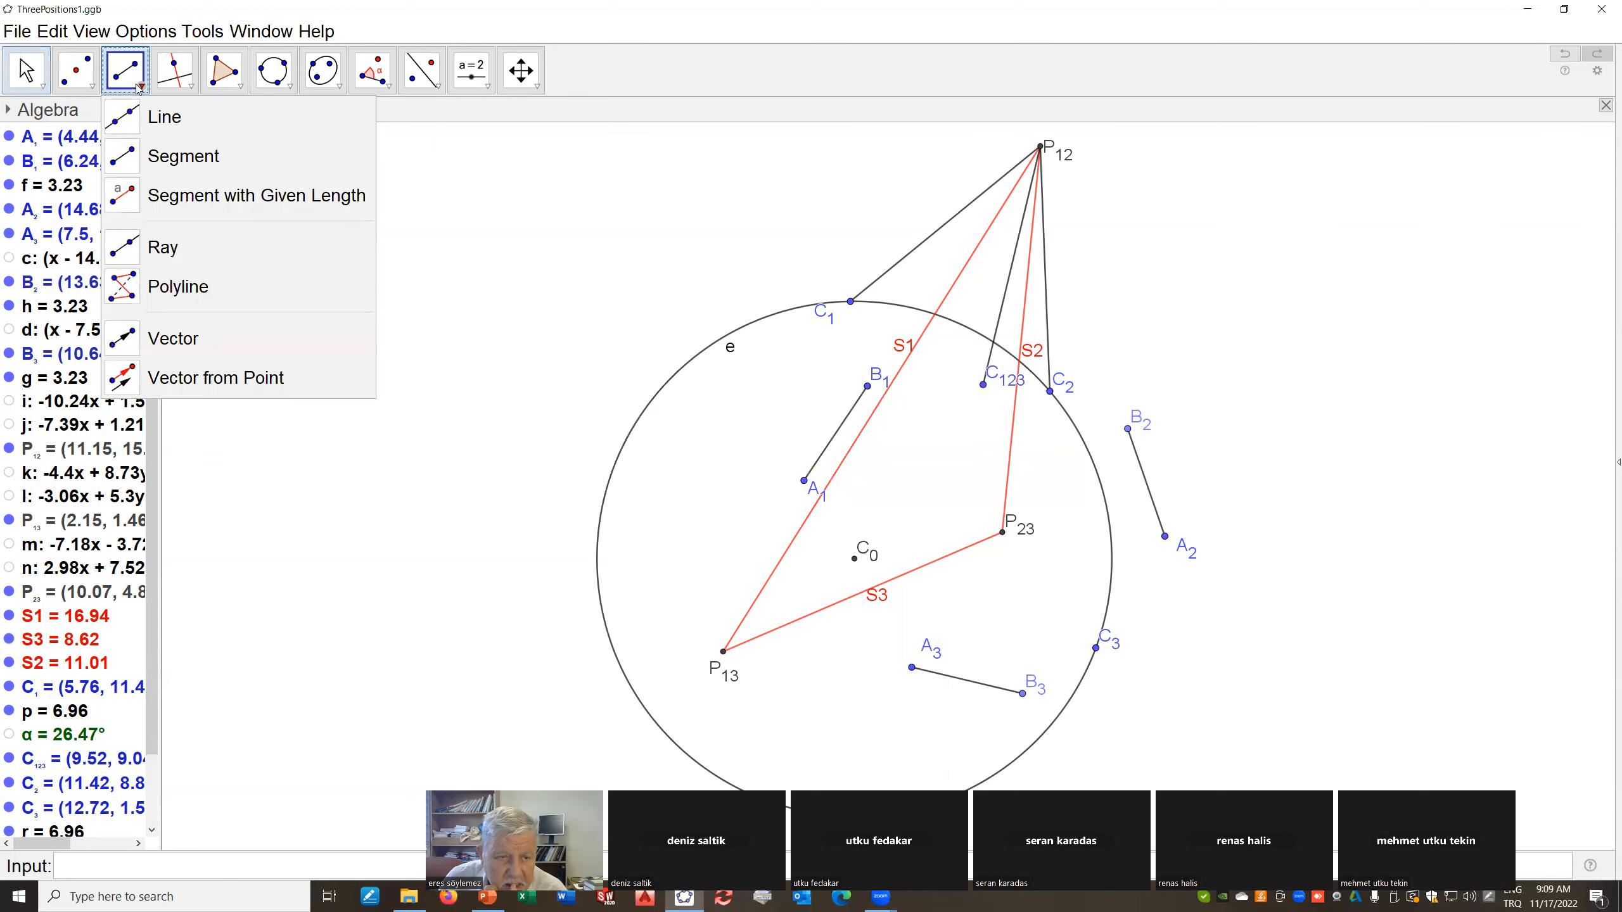
pyautogui.click(129, 158)
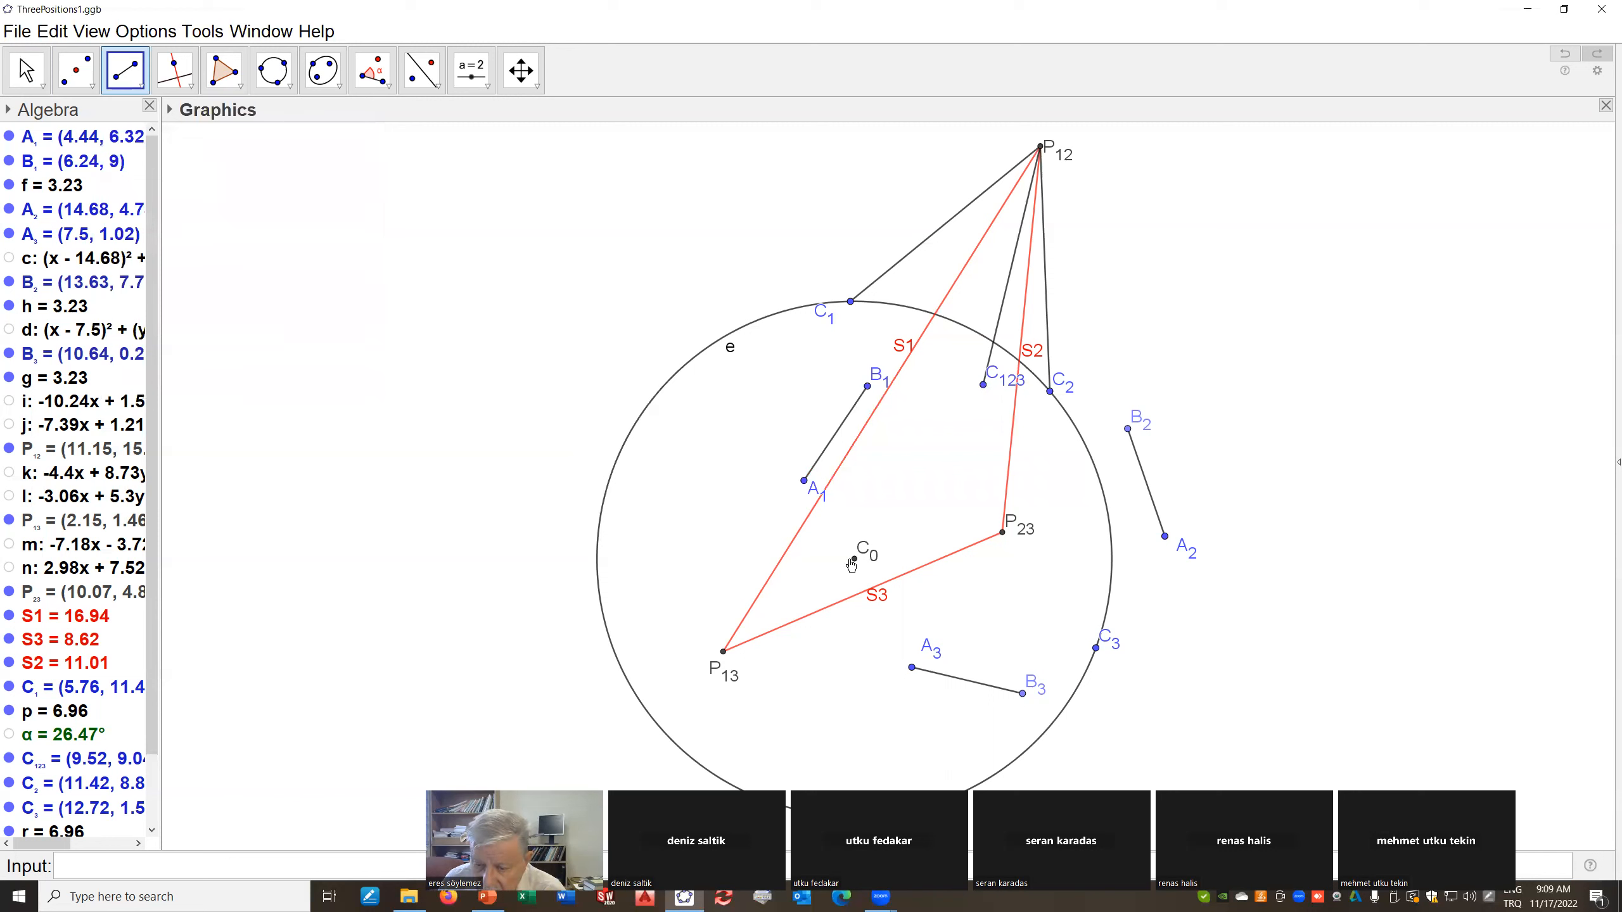
pyautogui.click(855, 560)
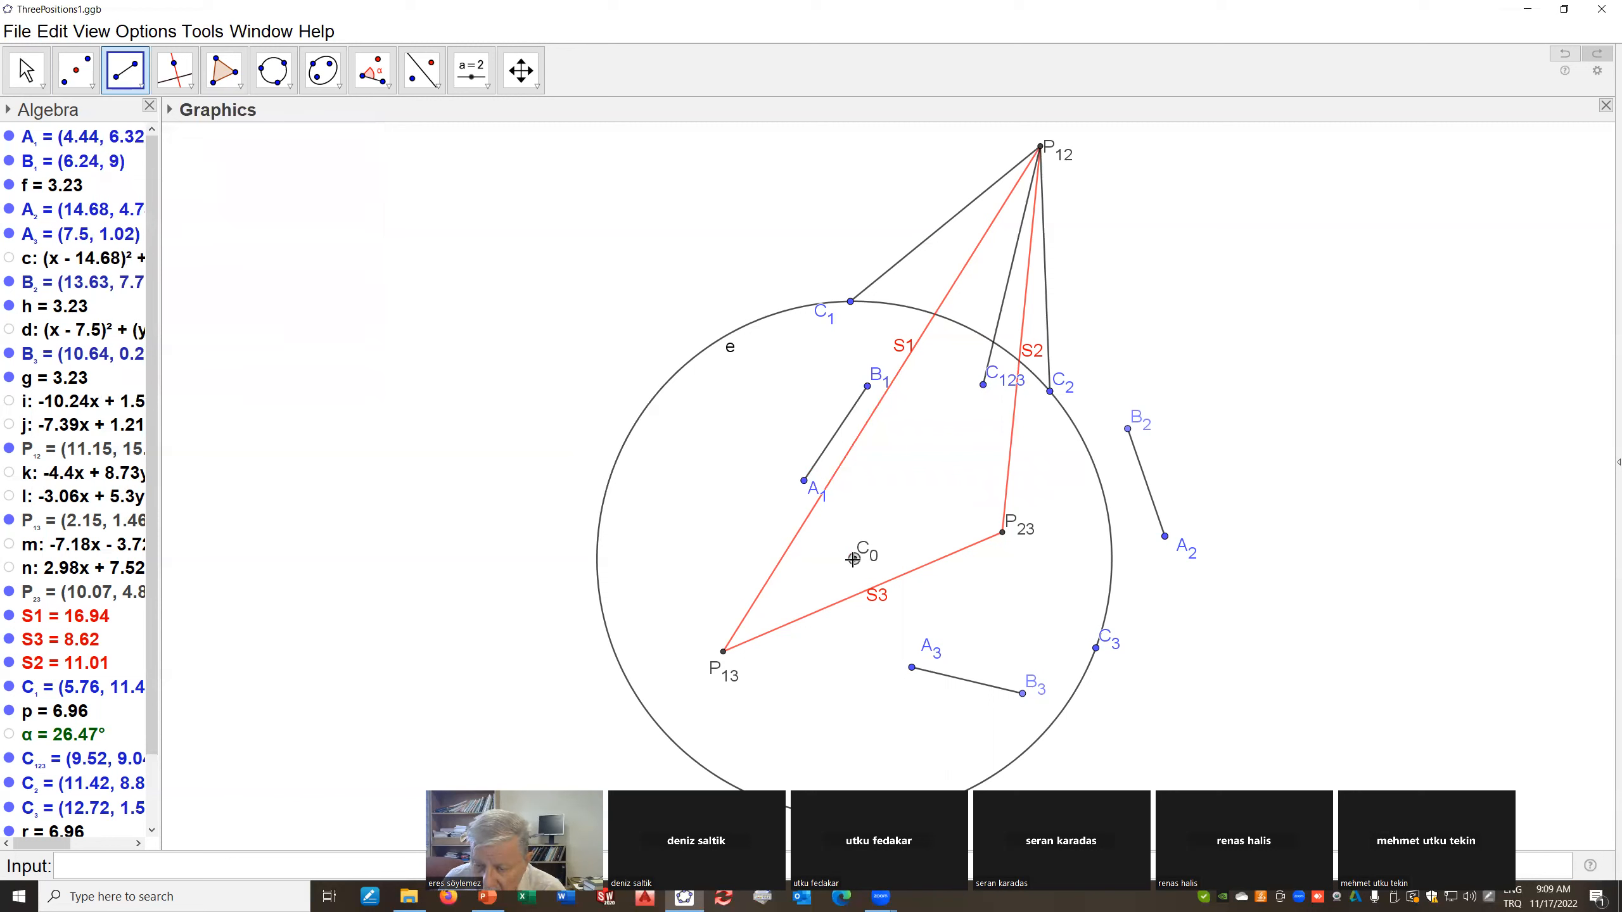
pyautogui.click(1041, 148)
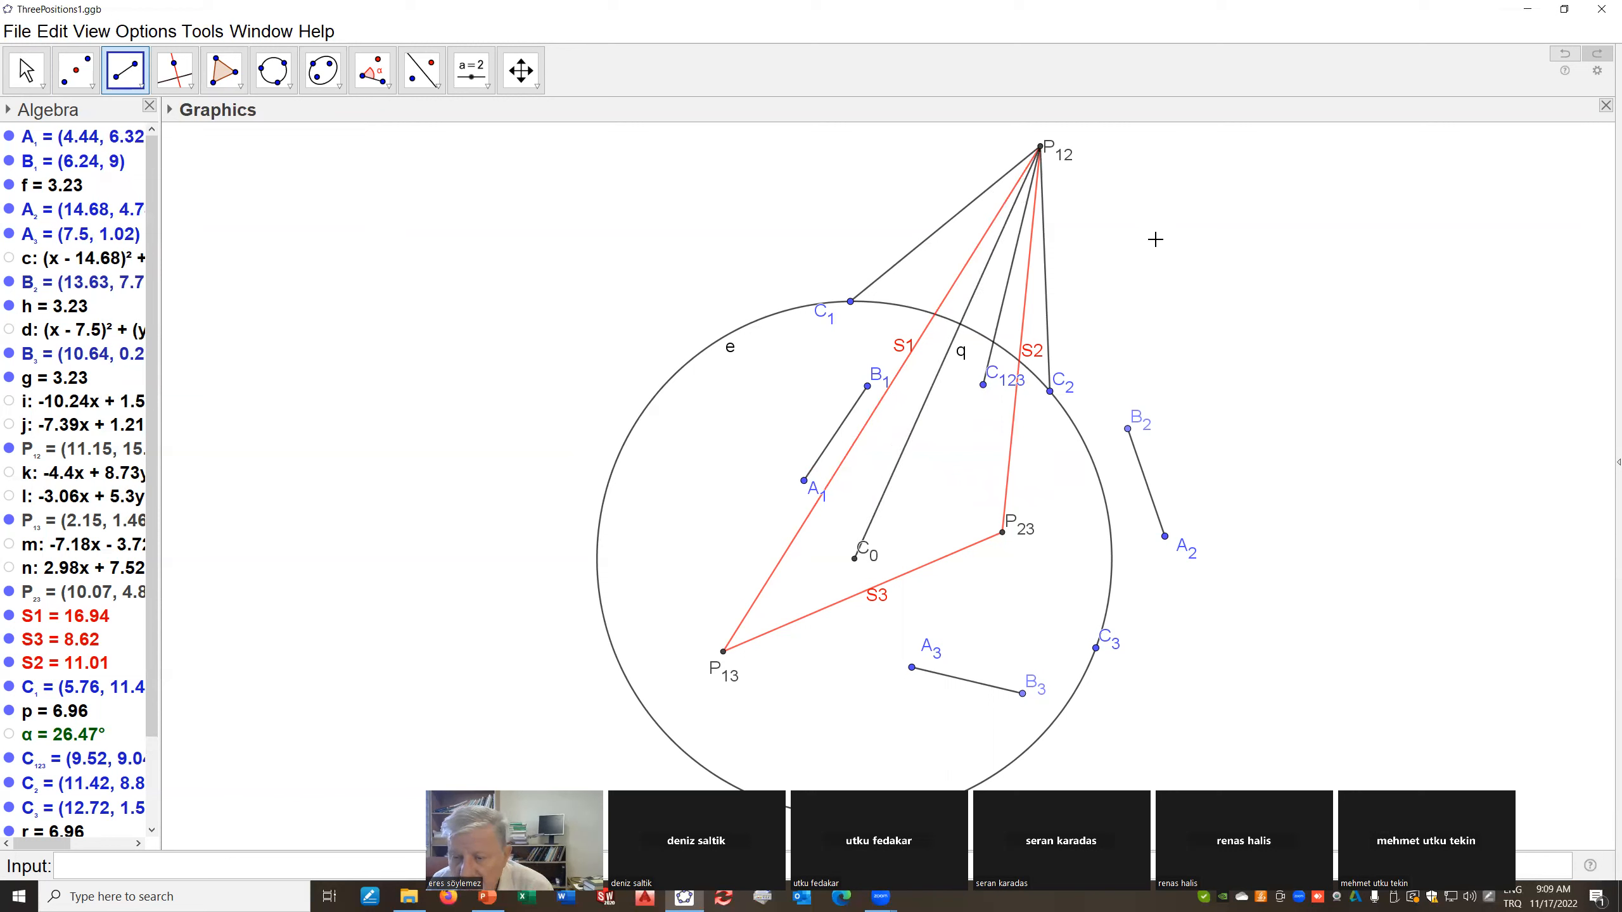
# Hide the label of the segment from C0 to P12 and hide circle e
pyautogui.rightClick(964, 356)
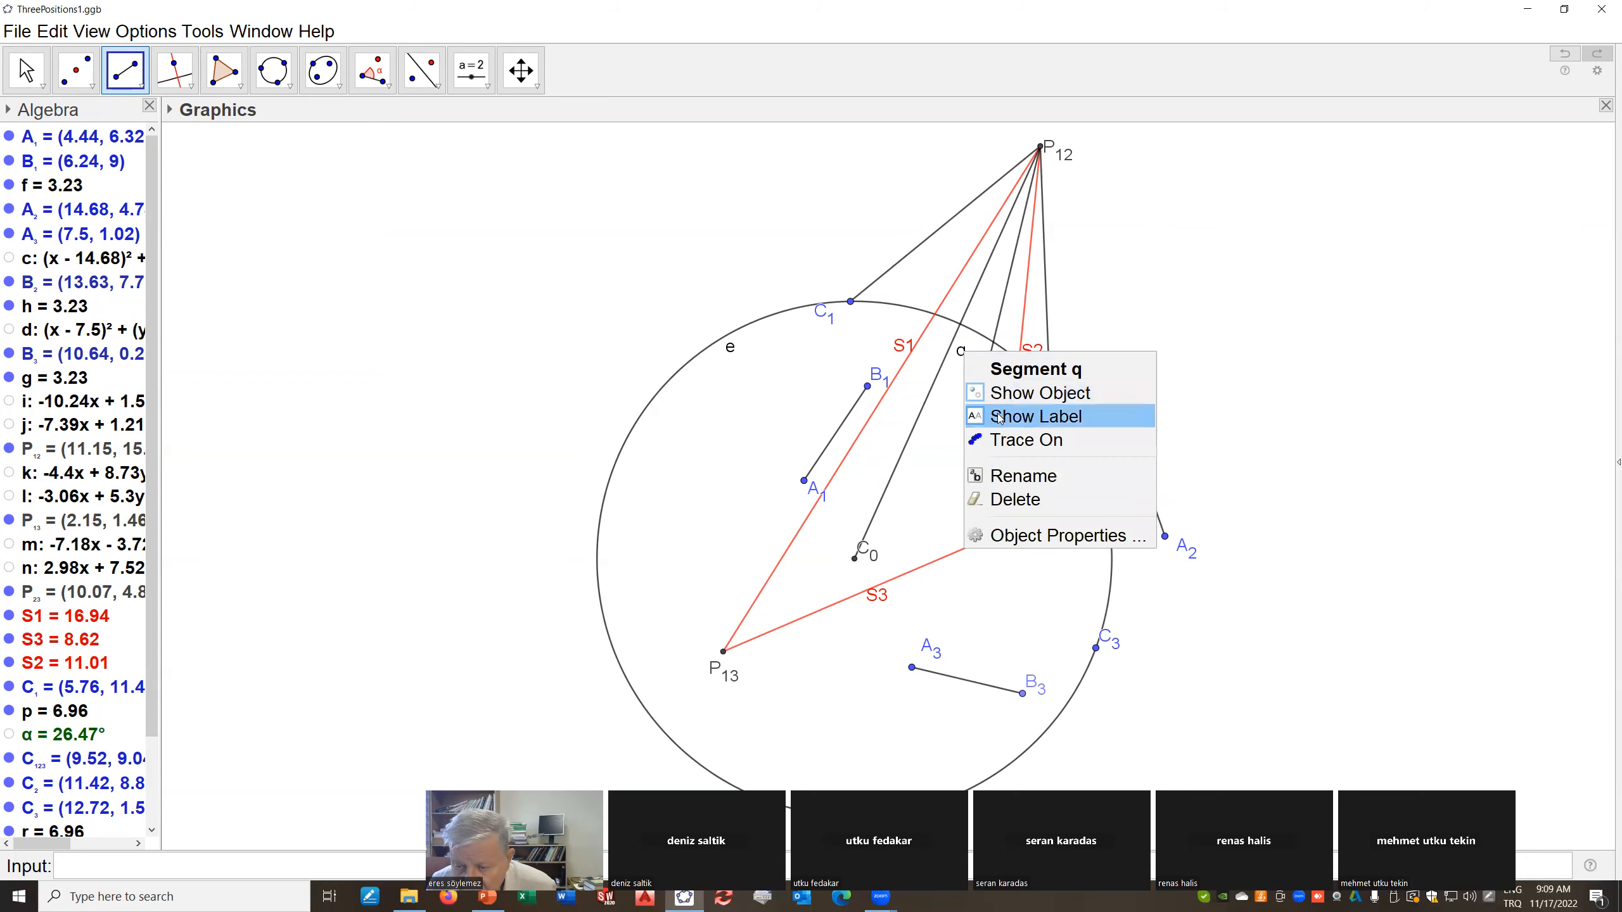
pyautogui.click(999, 416)
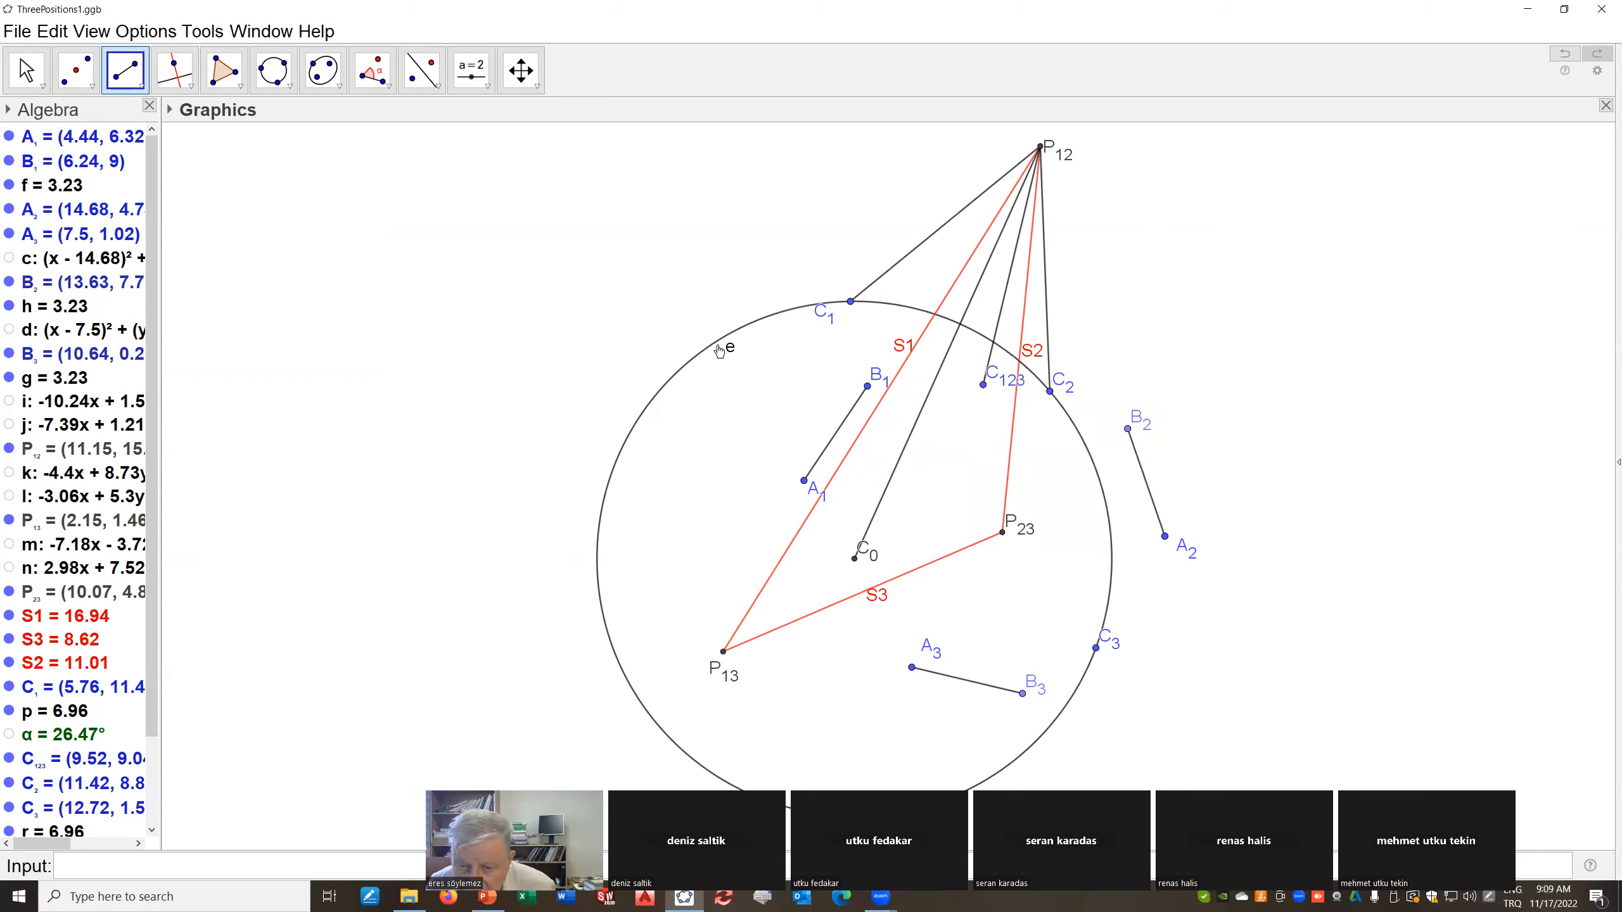
pyautogui.rightClick(727, 344)
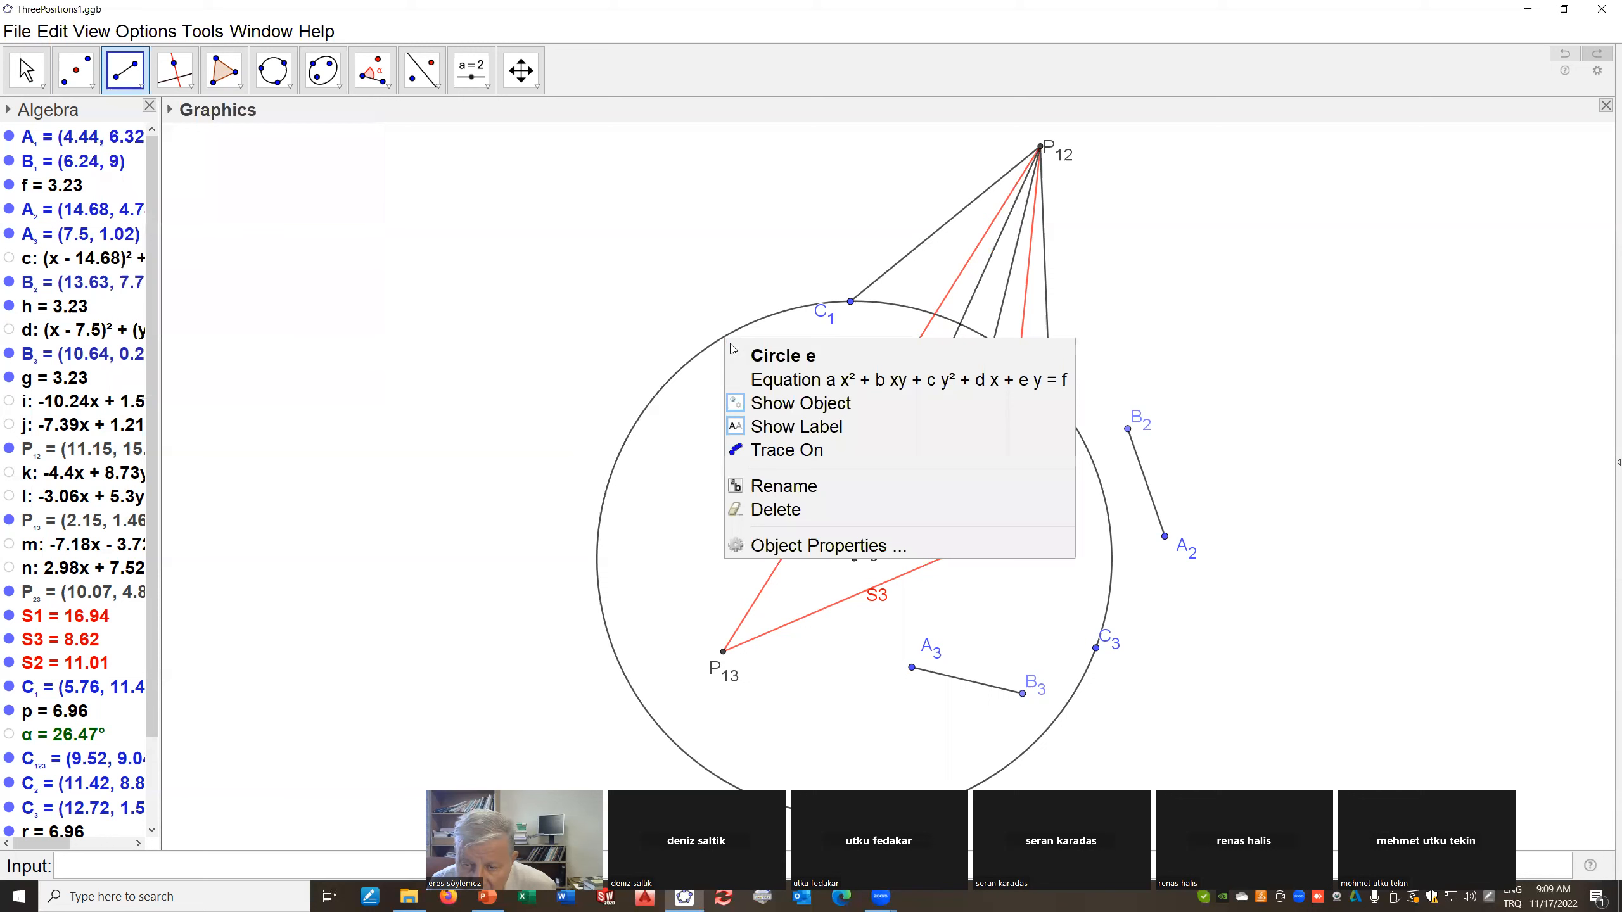
pyautogui.click(776, 403)
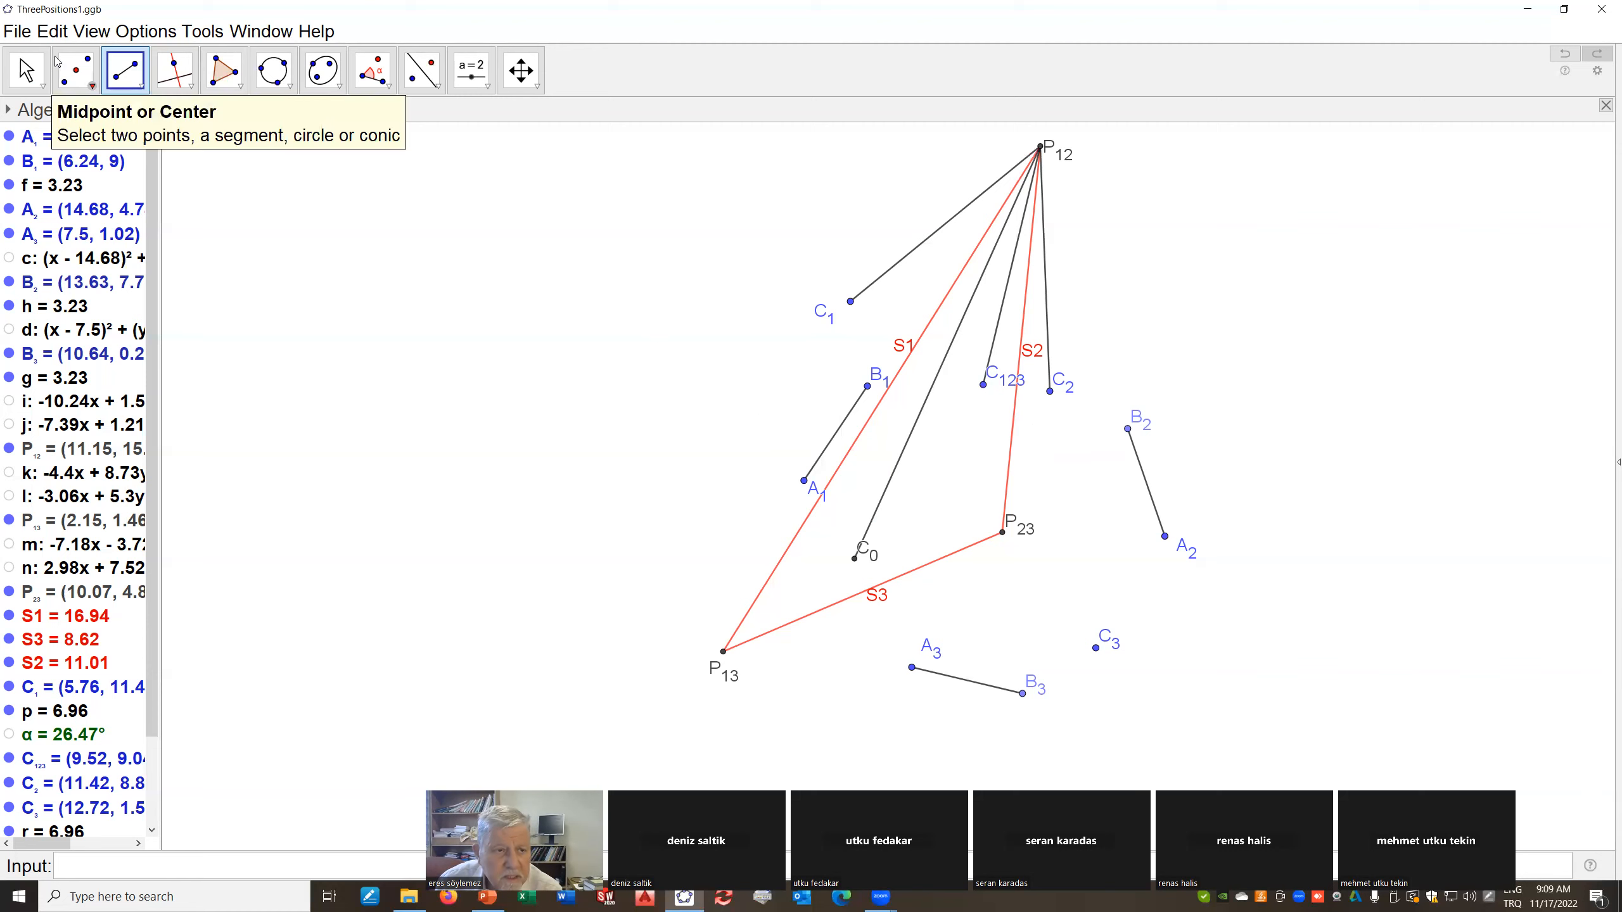
# Save the construction in the Presentation17_10 folder as ThreePositions1solvedinclass
pyautogui.click(18, 32)
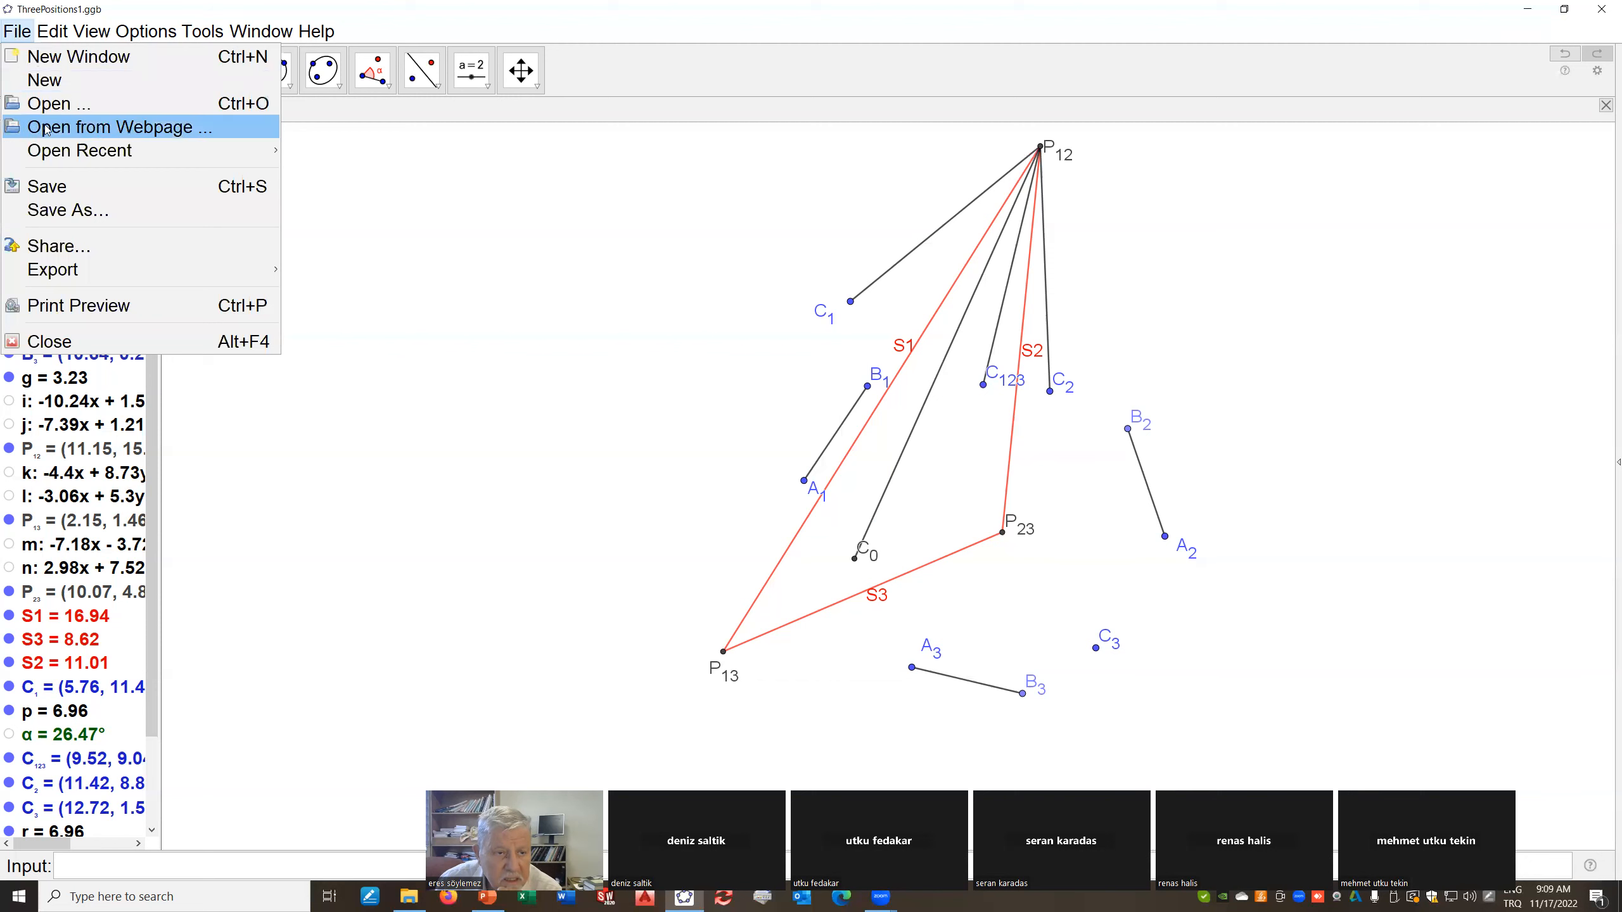
pyautogui.click(64, 210)
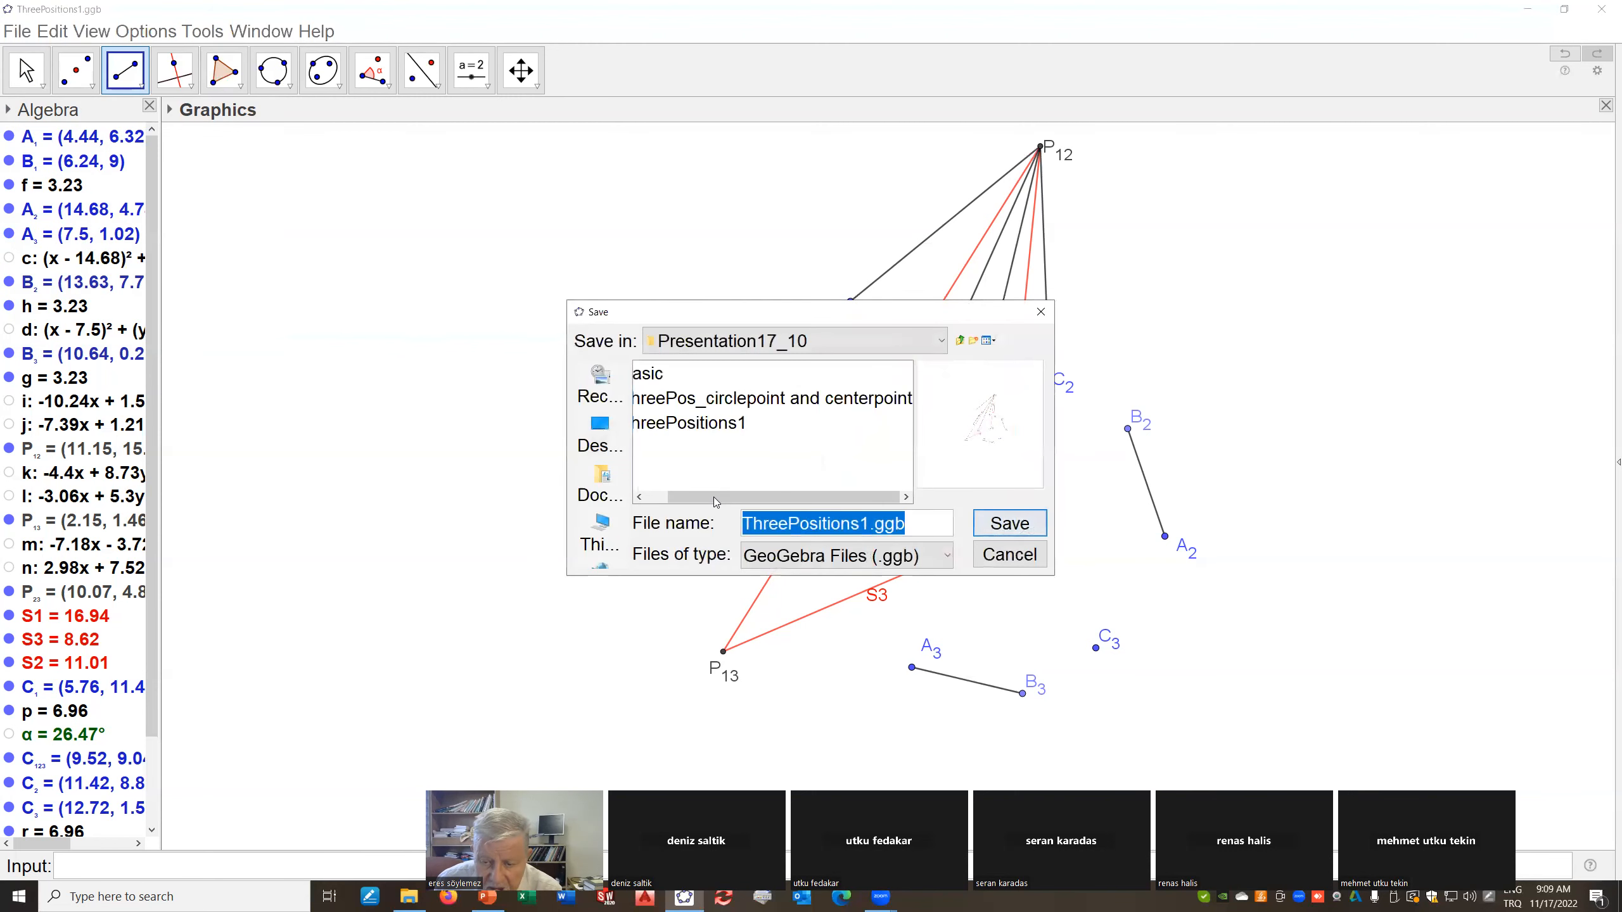
pyautogui.moveTo(914, 523); pyautogui.dragTo(867, 524)
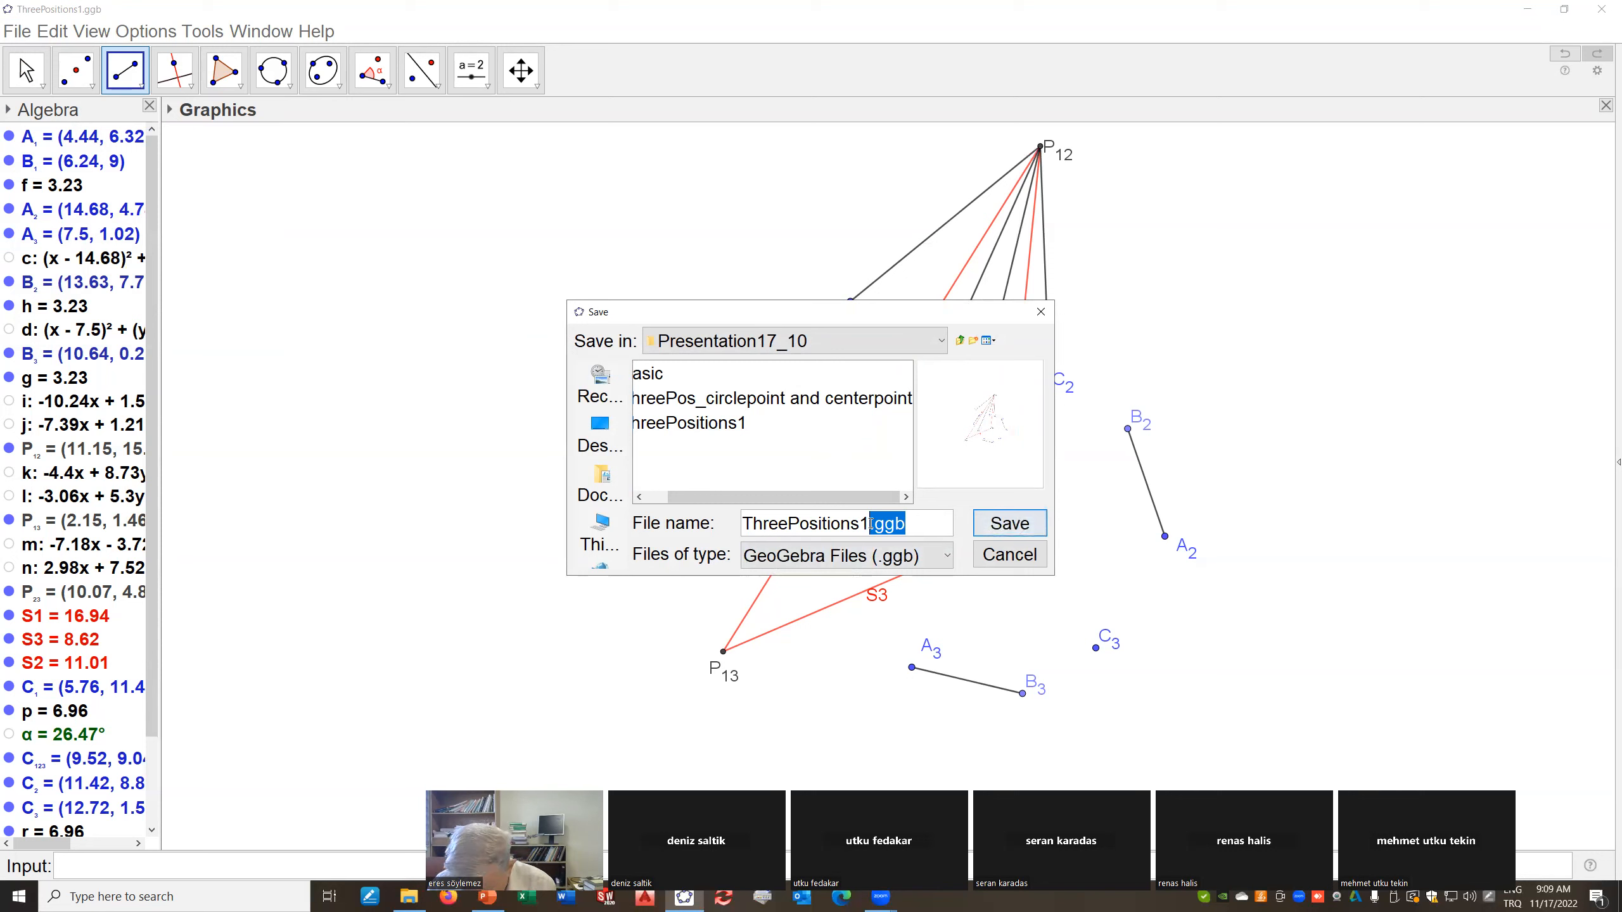
pyautogui.write('solvedinclass')
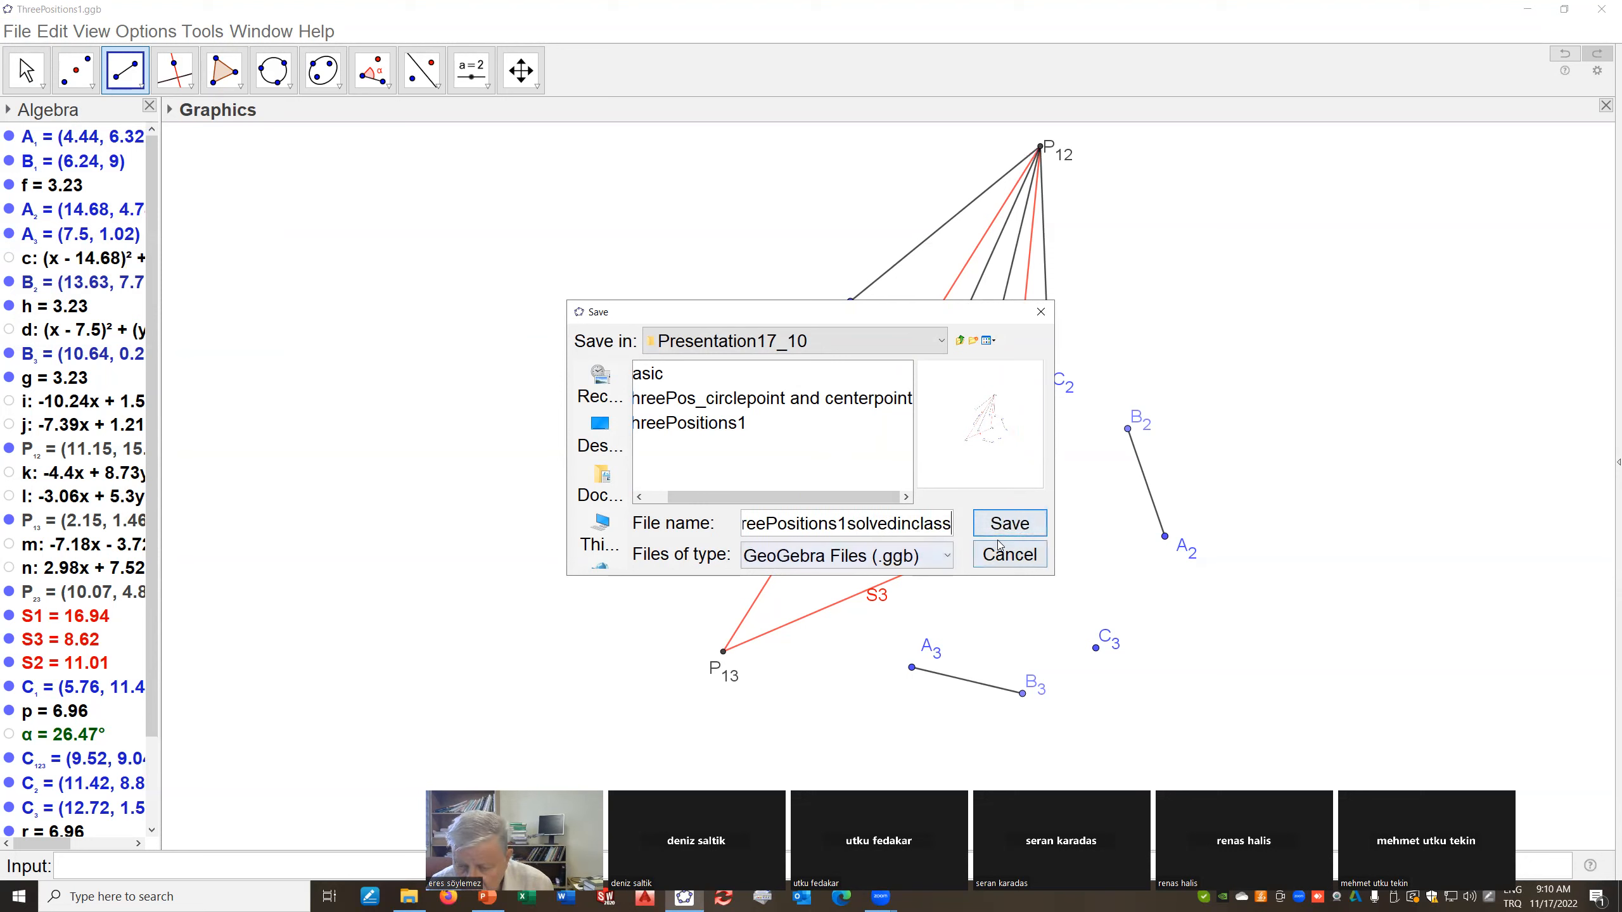
pyautogui.click(1012, 522)
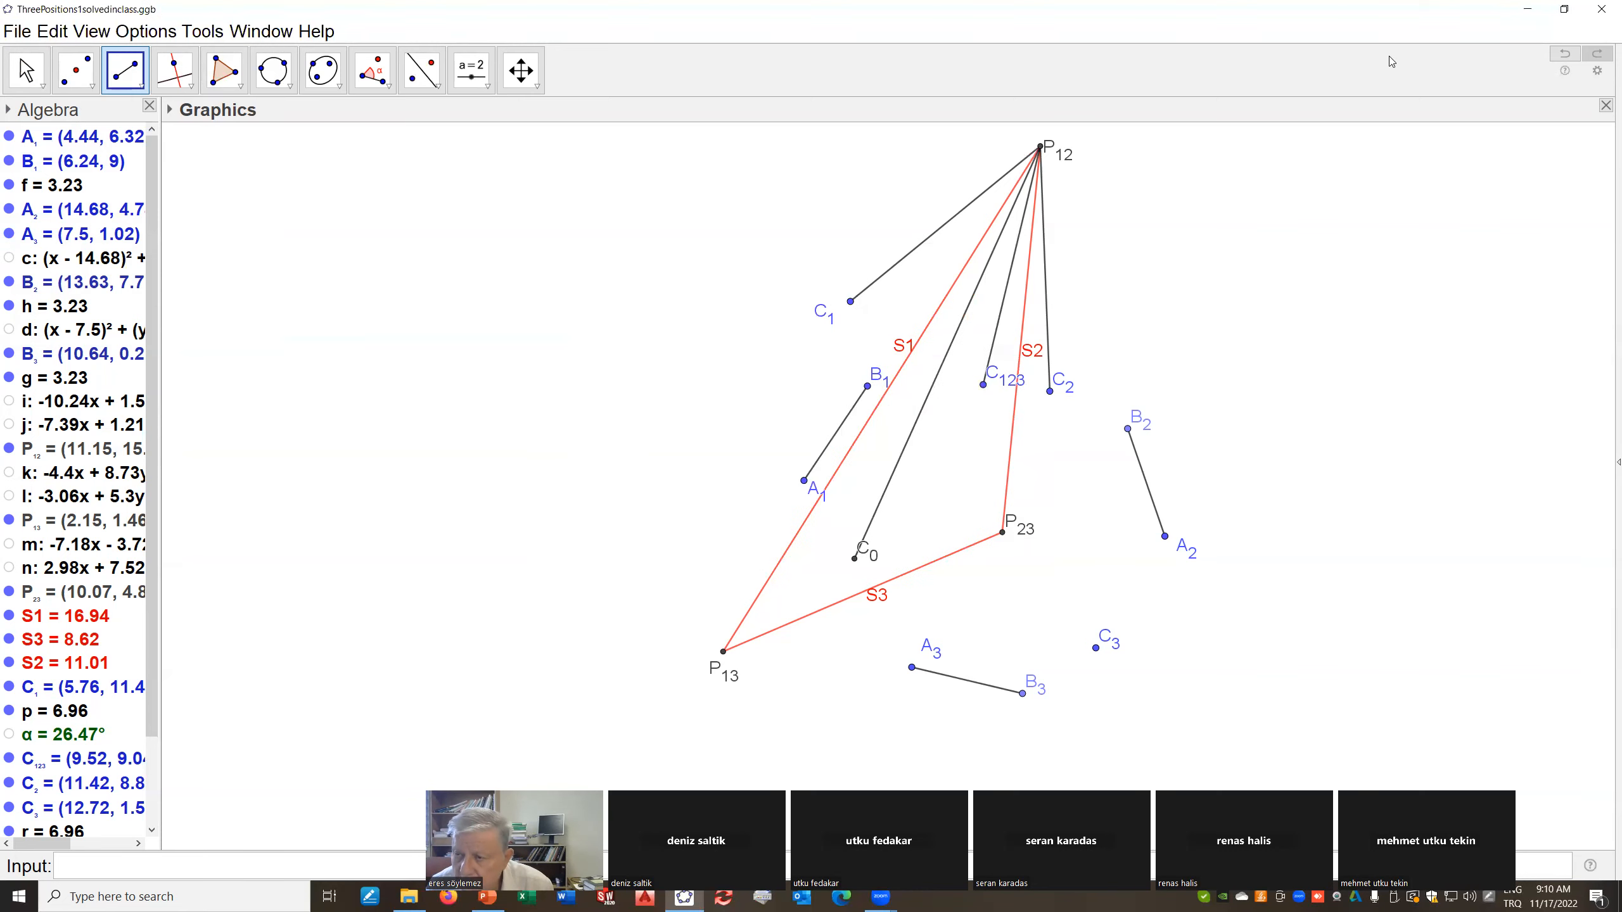
# Minimize the construction and switch to the PowerPoint presentation
pyautogui.click(1536, 11)
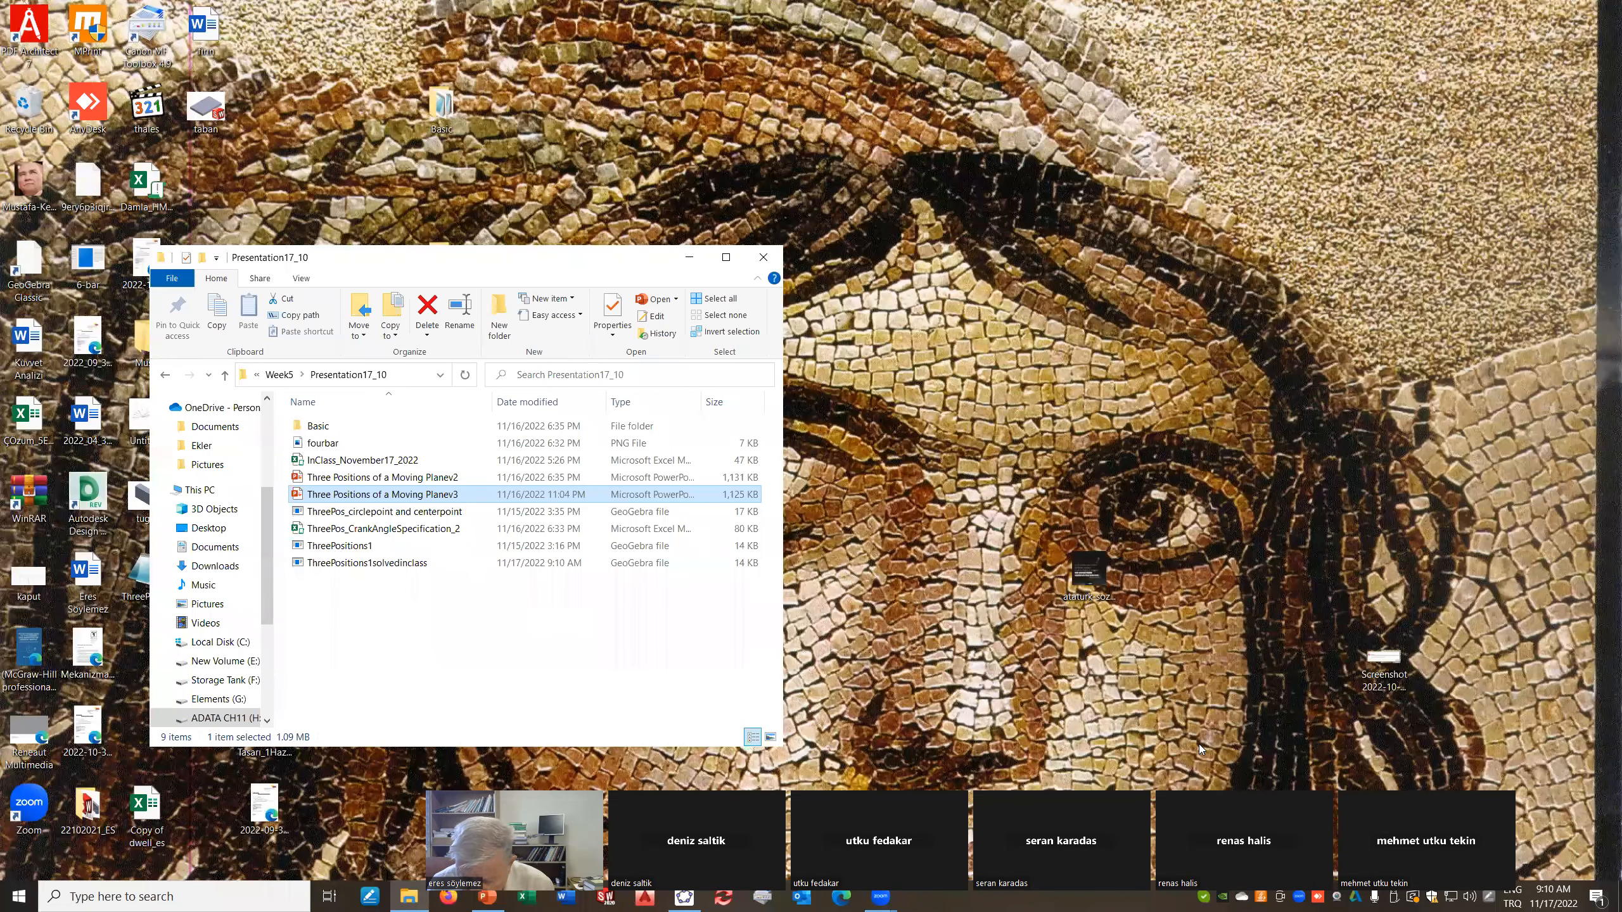
pyautogui.click(488, 895)
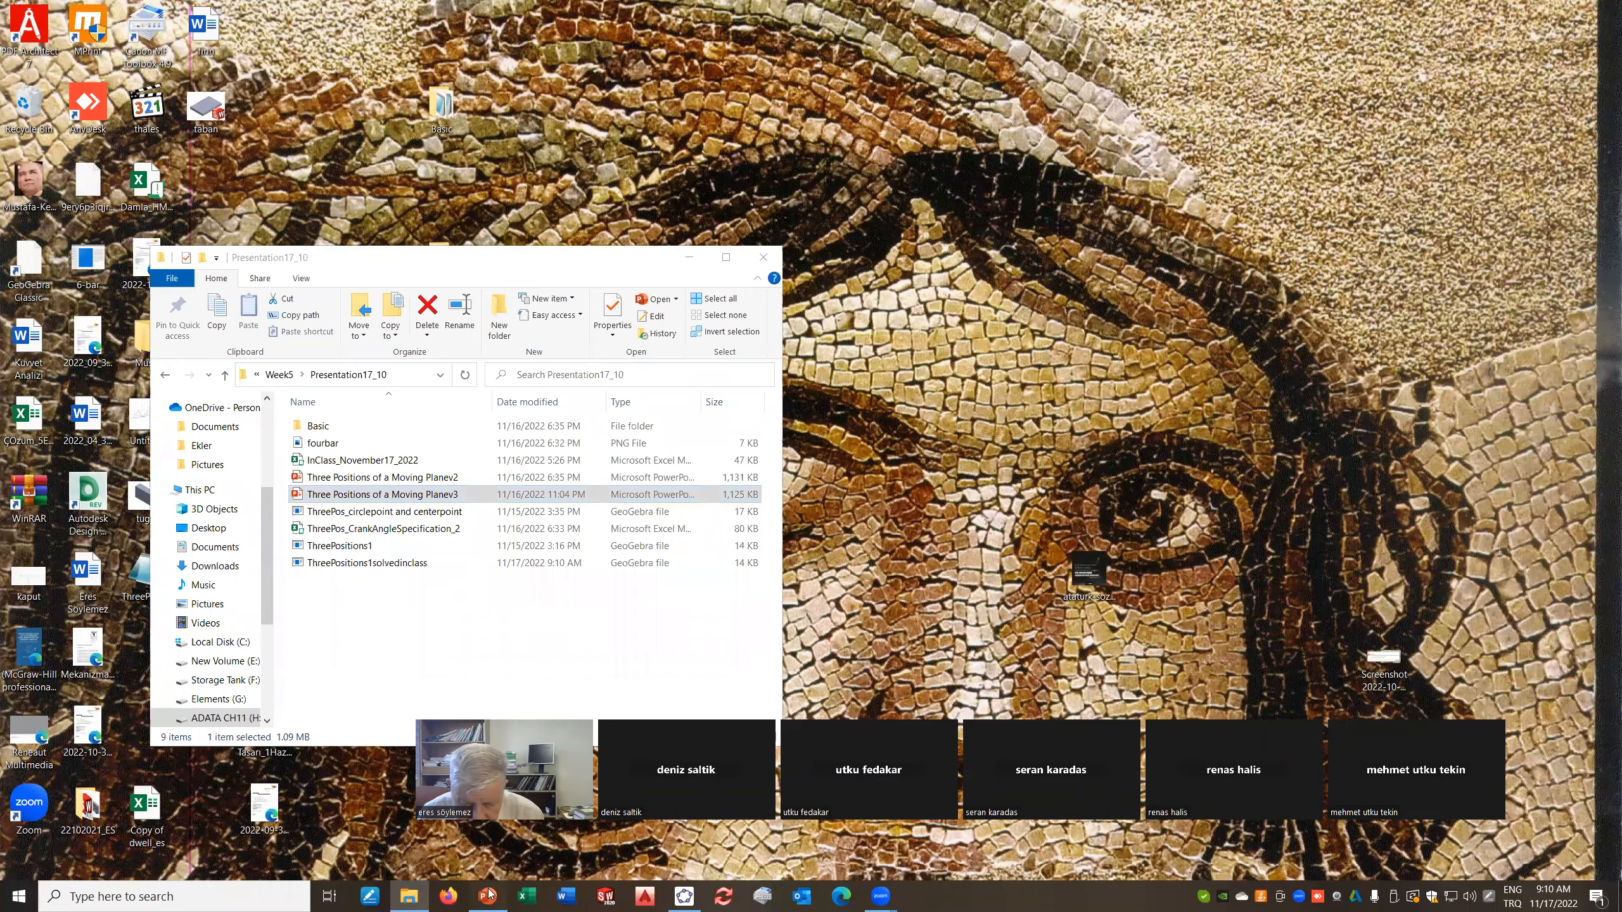
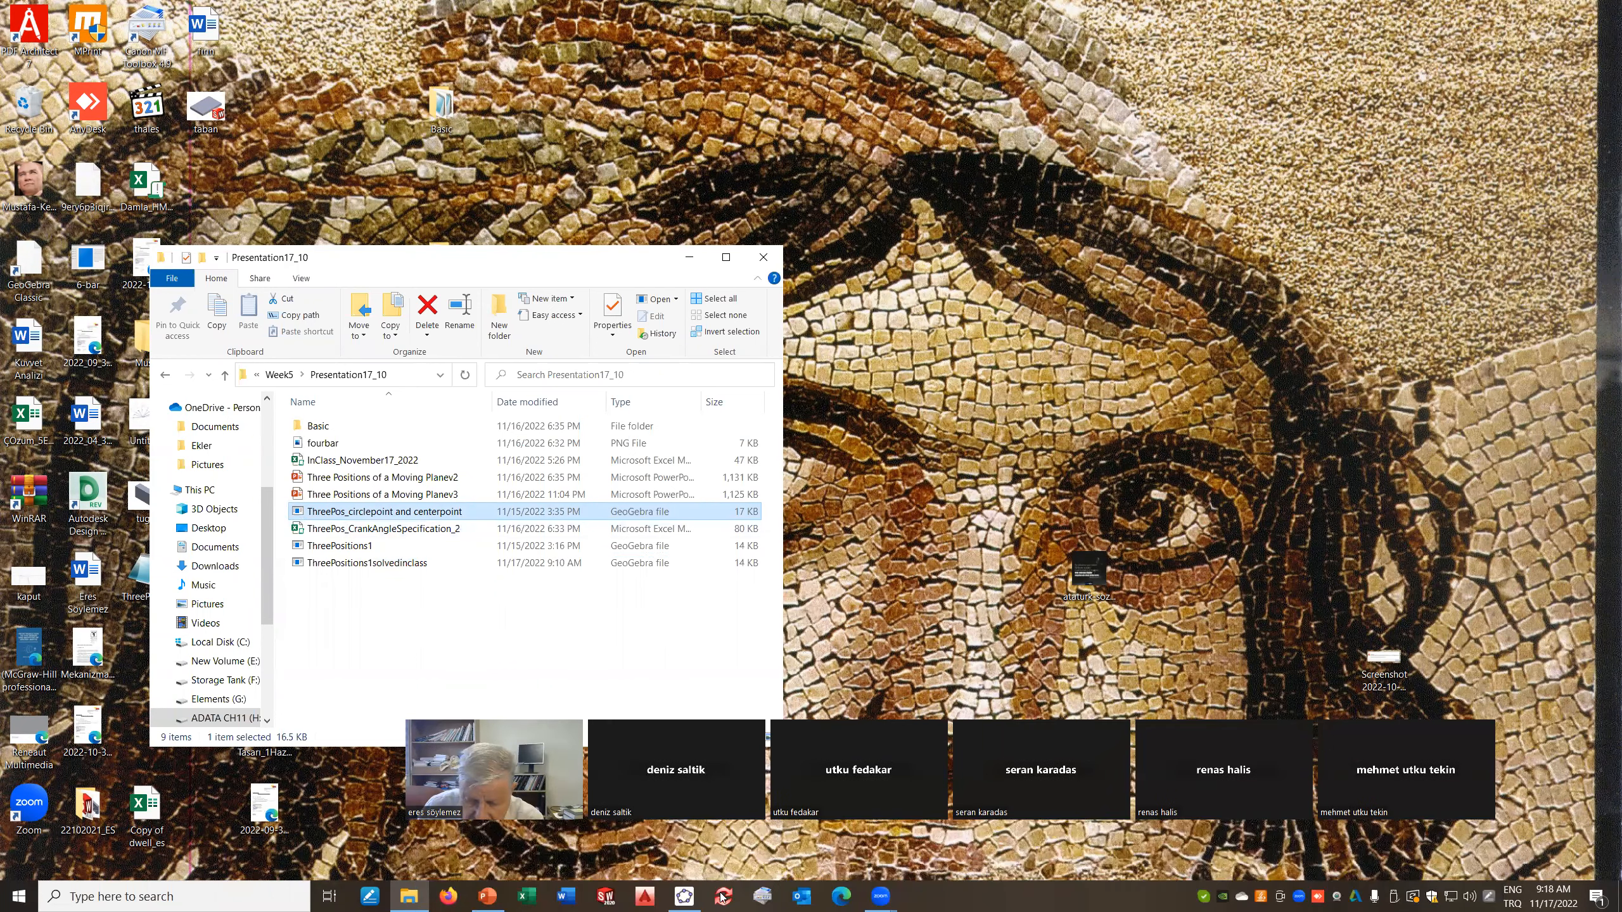
# Switch back to GeoGebra and open the file "ThreePos_circlepoint and centerpoint" from the Presentation17_10 folder in it
pyautogui.click(686, 897)
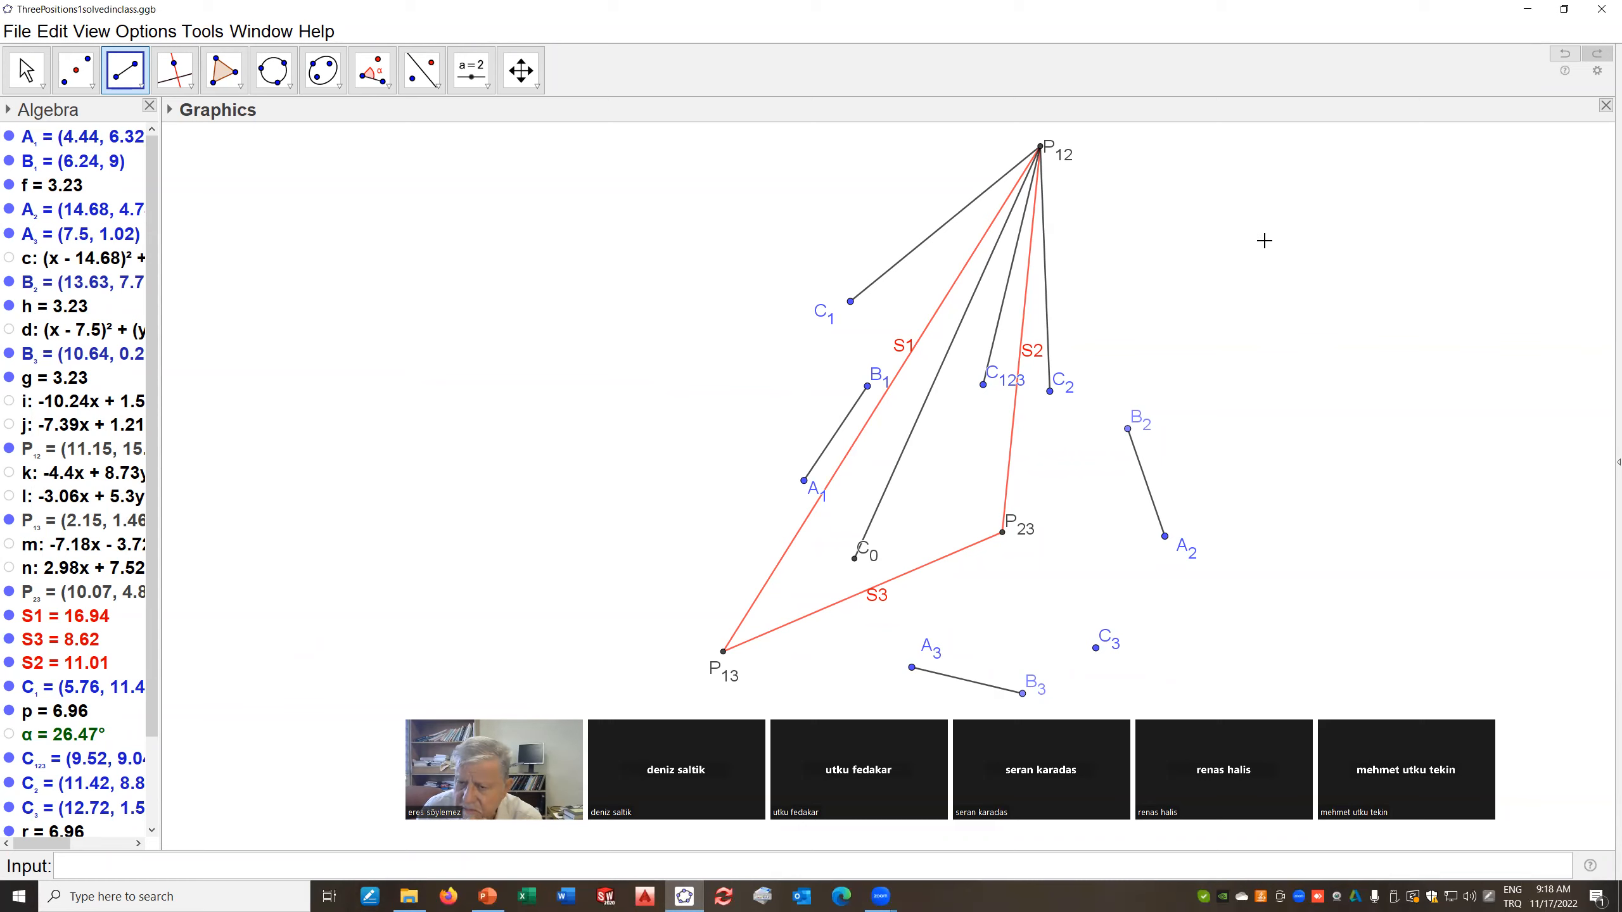
pyautogui.click(1564, 10)
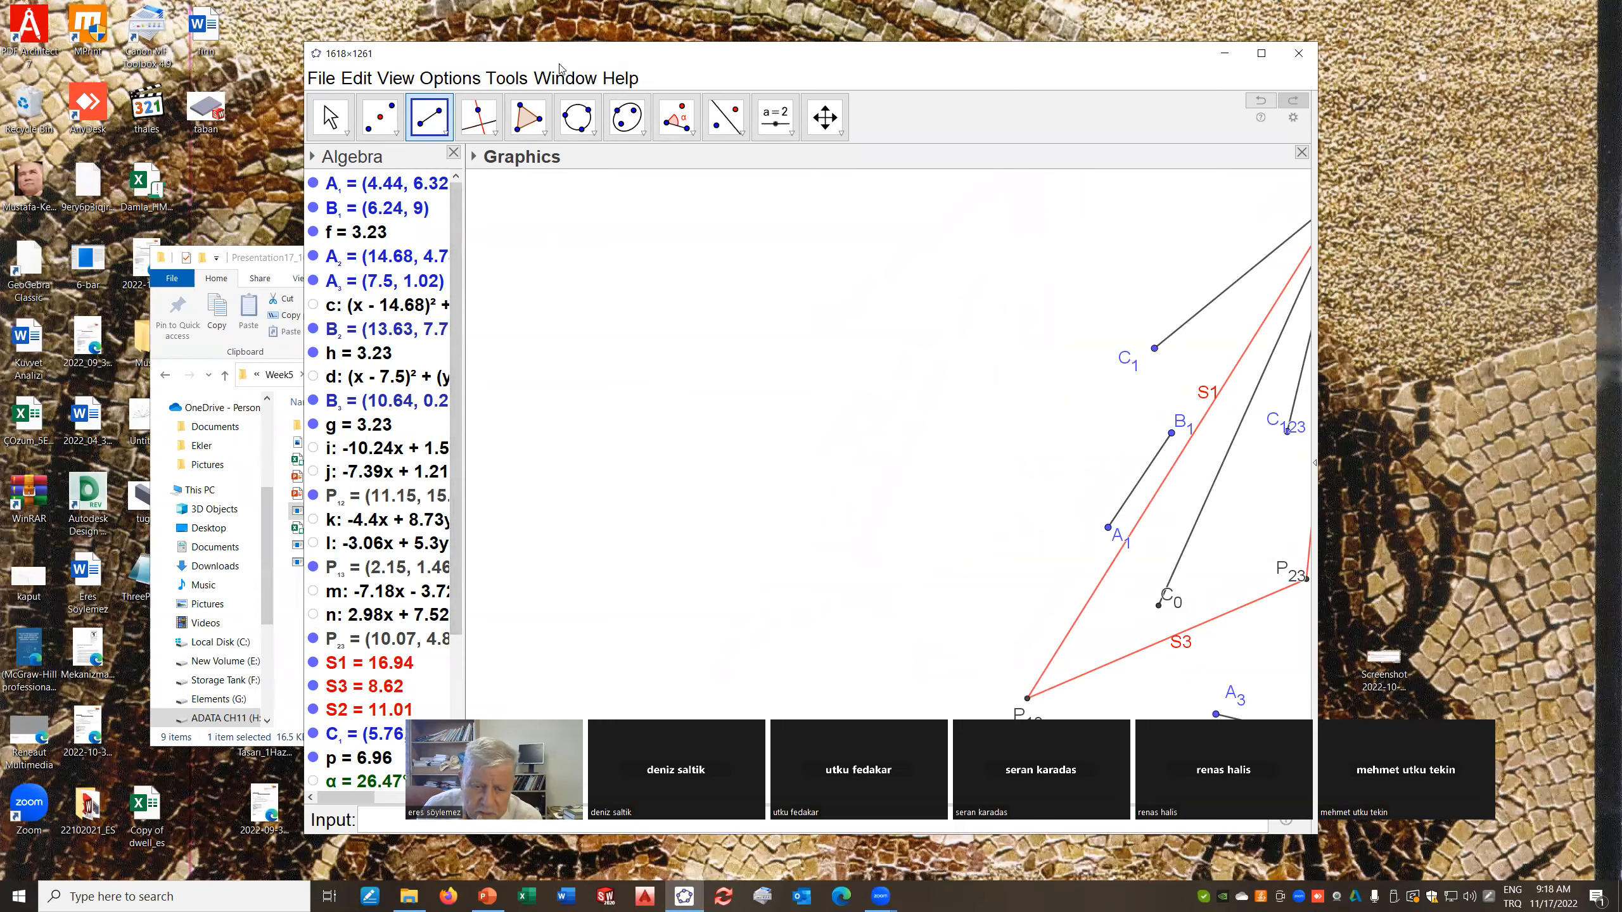
pyautogui.moveTo(560, 64); pyautogui.dragTo(712, 50)
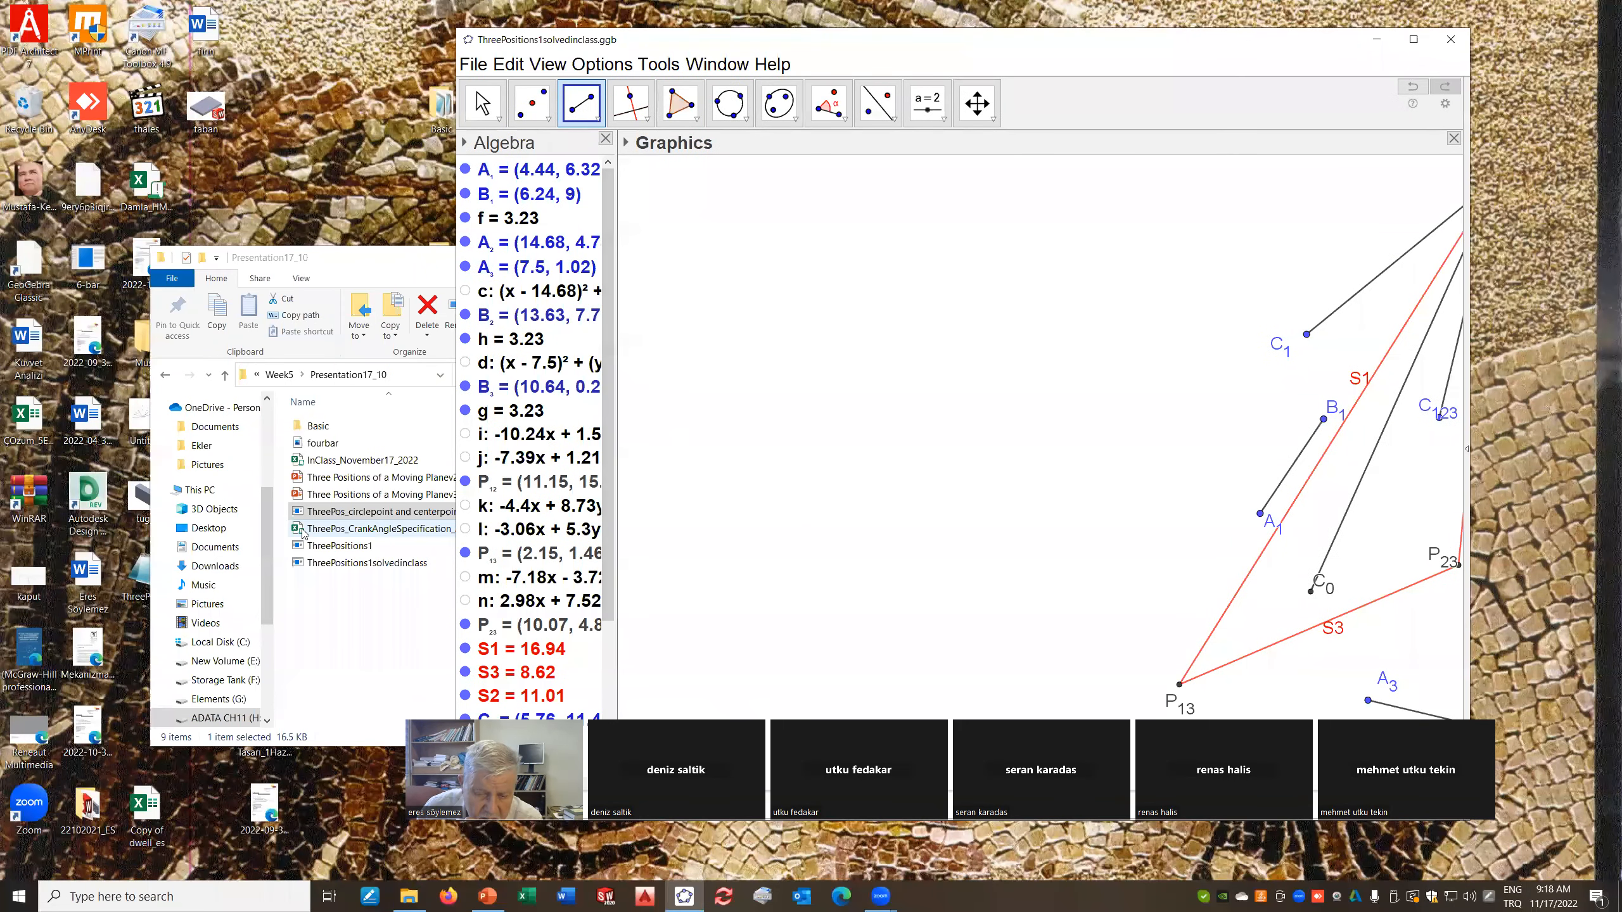
pyautogui.moveTo(324, 518); pyautogui.dragTo(843, 435)
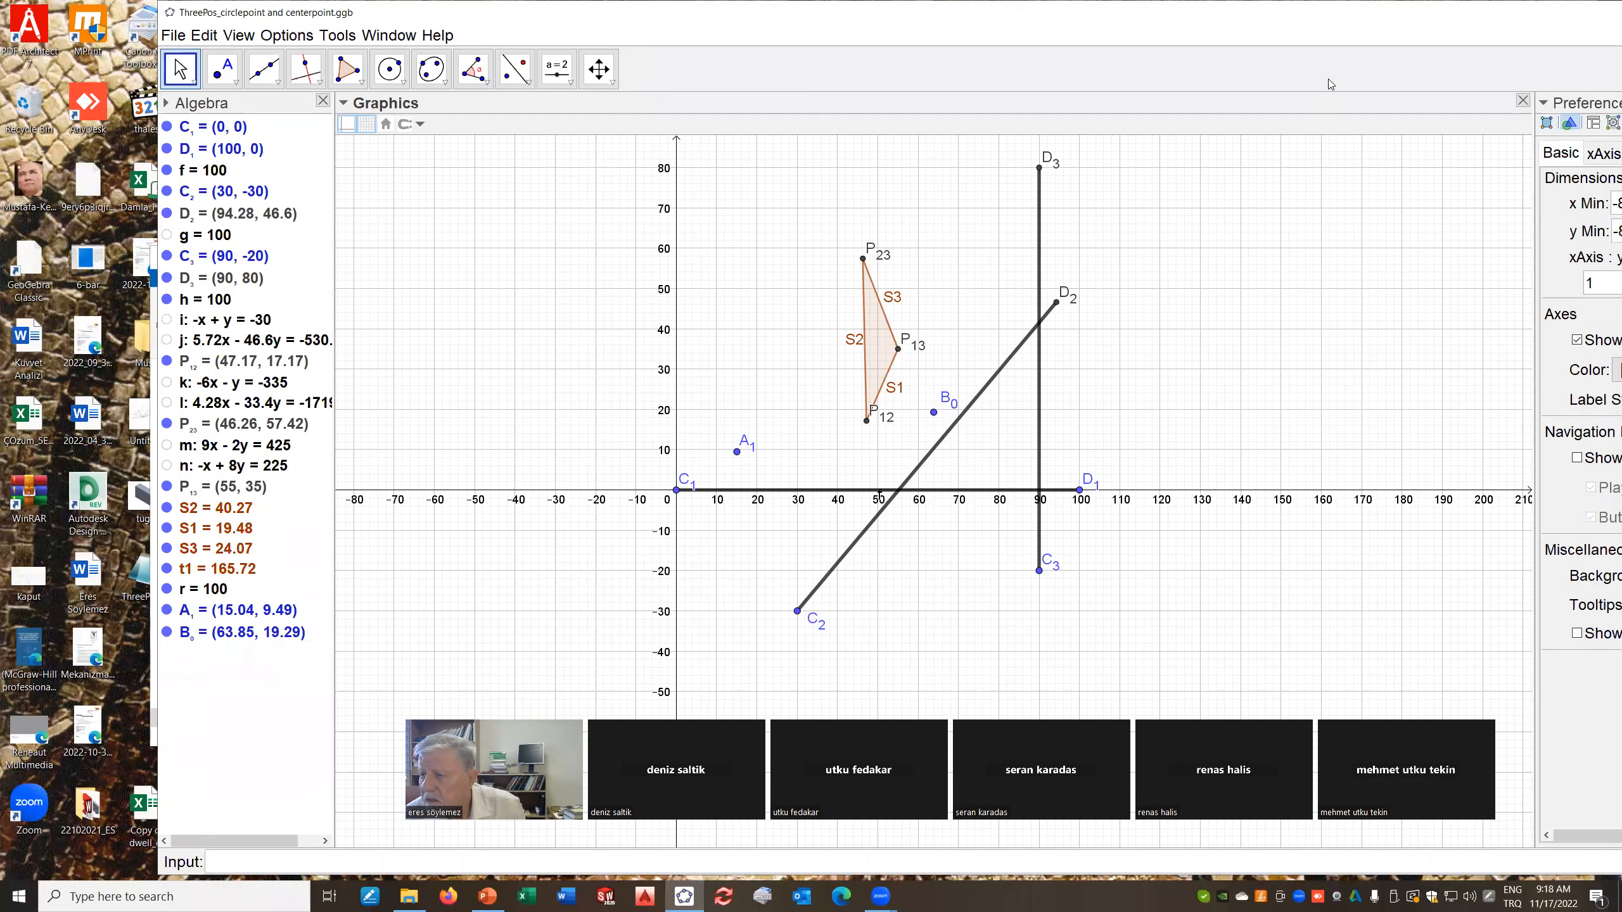
# Maximize the GeoGebra window and close the Graphics preferences
pyautogui.moveTo(1251, 110); pyautogui.dragTo(1175, 63)
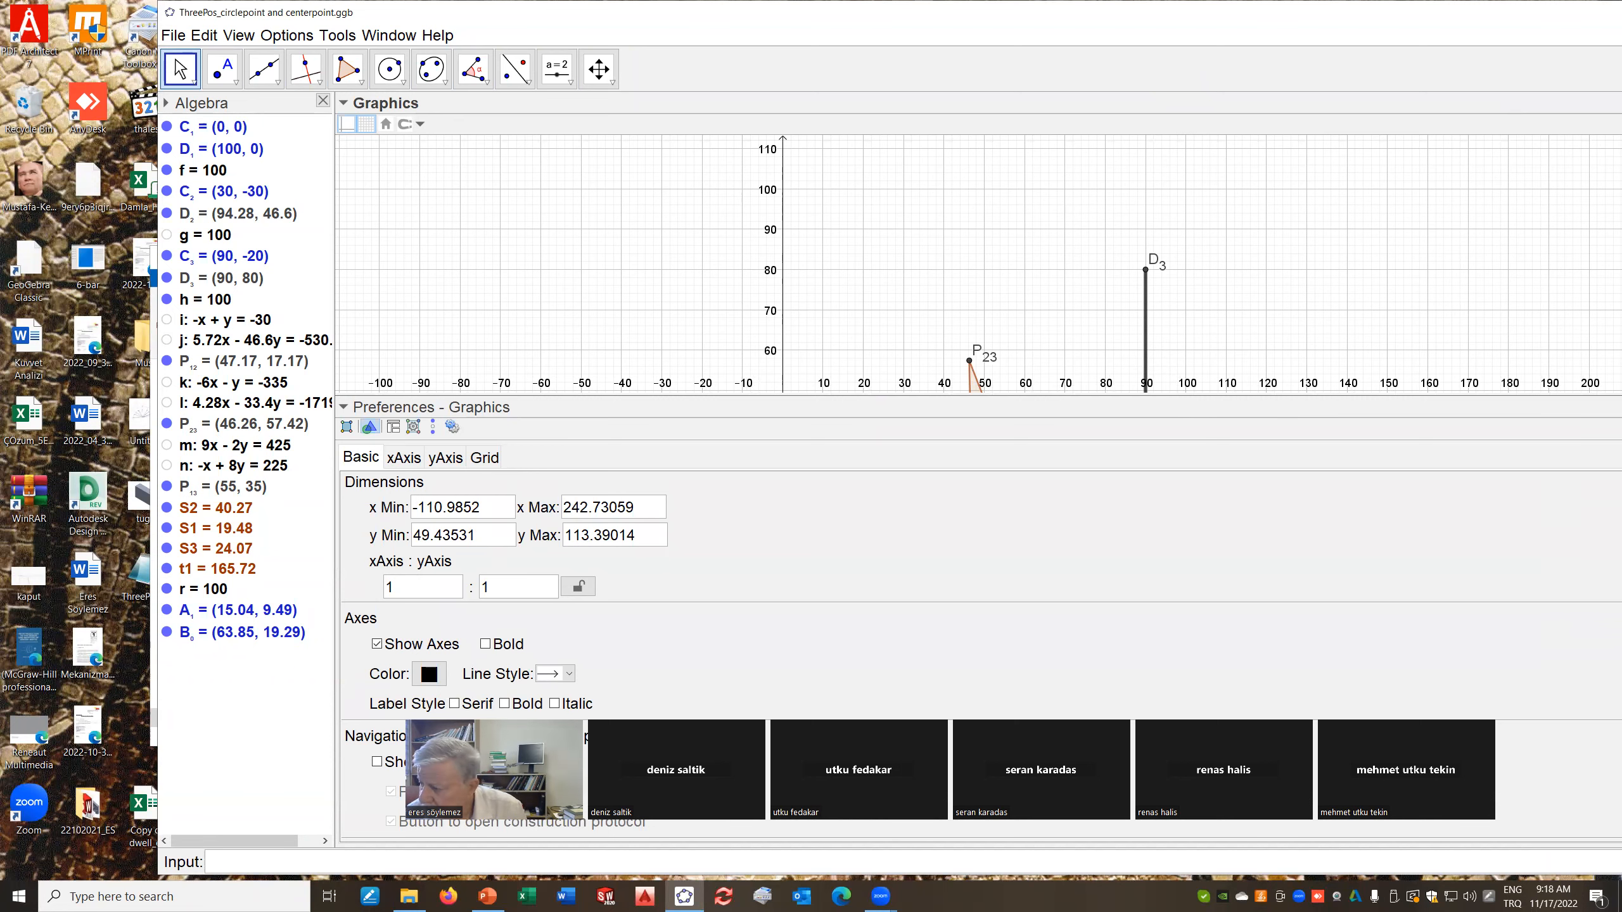
pyautogui.hotkey('ctrl', 'shift', '1')
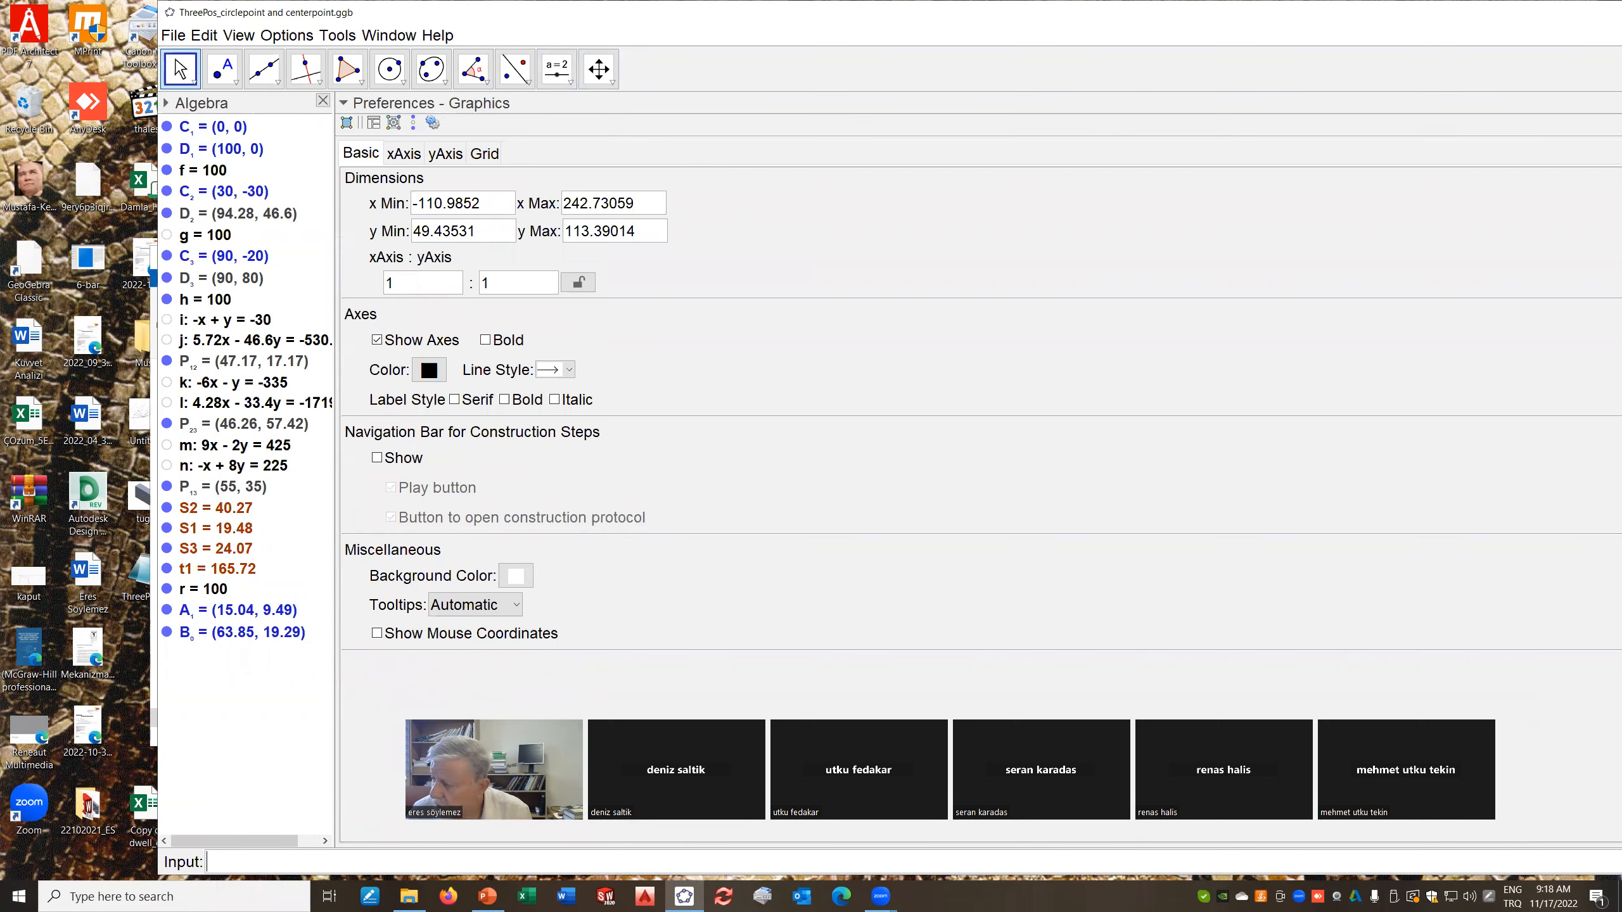
pyautogui.doubleClick(1034, 12)
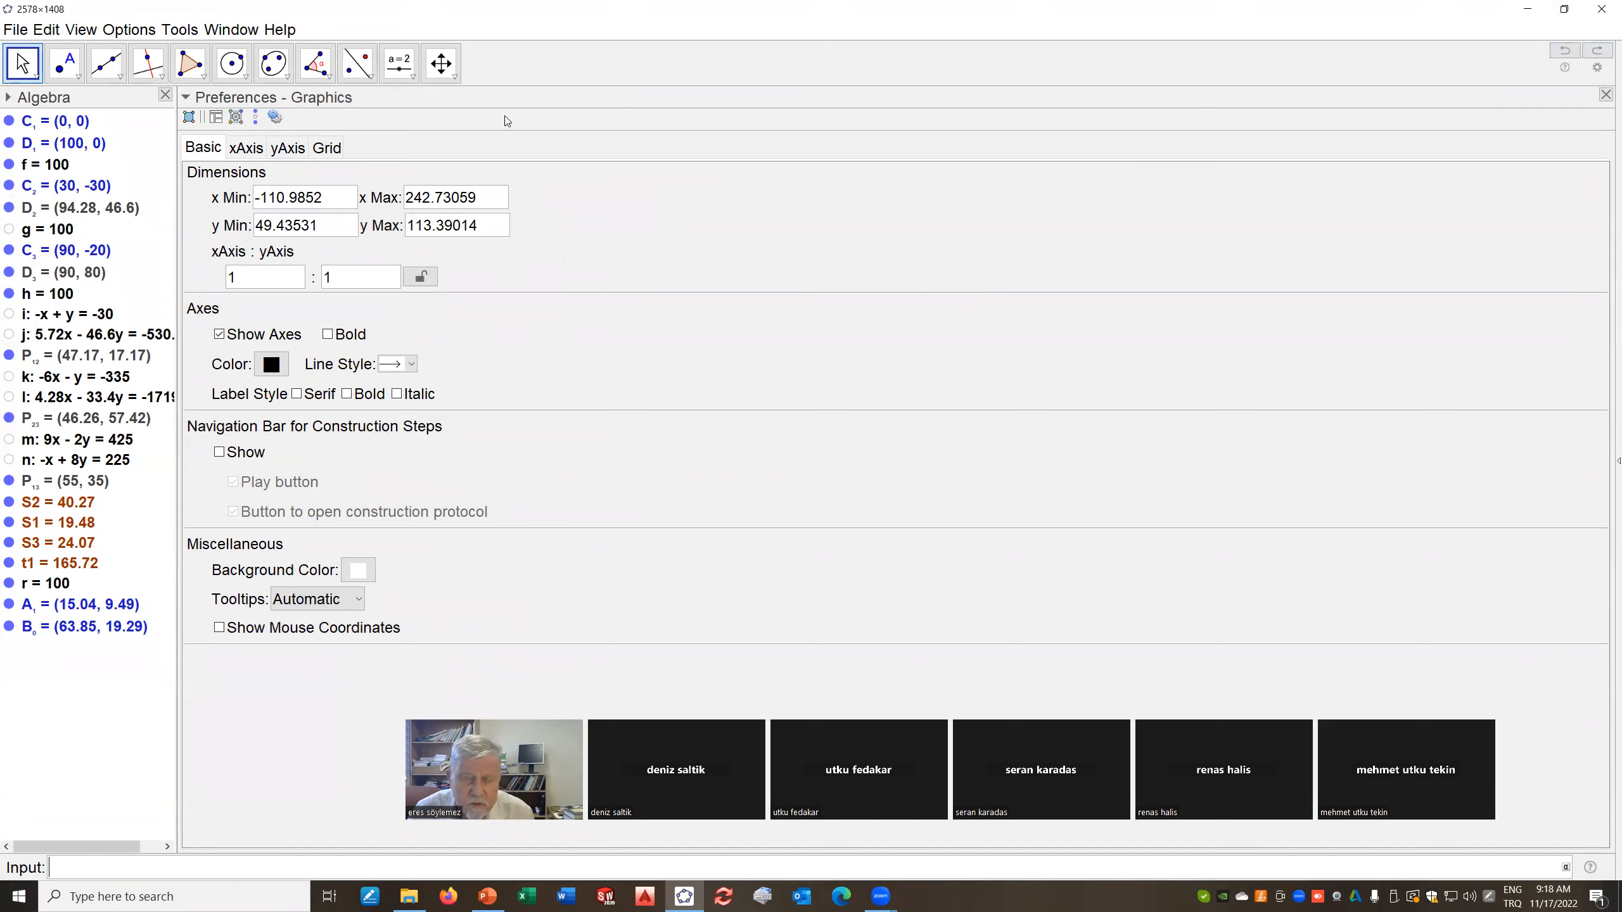
pyautogui.click(1605, 95)
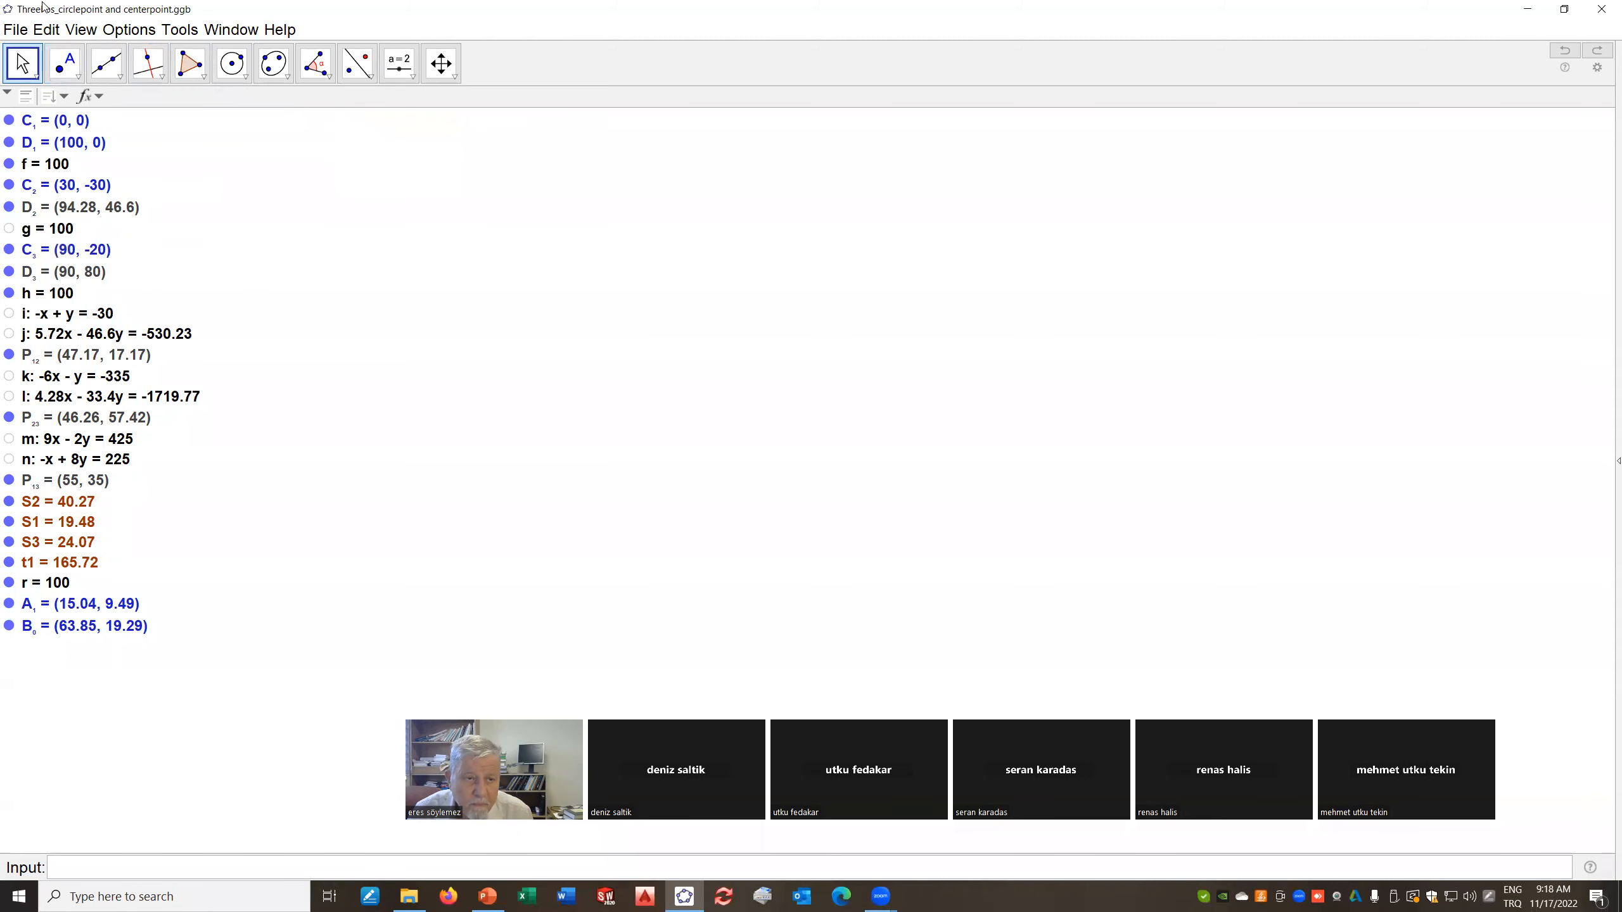
# Show the Graphics view again and dock a narrowed Algebra view beside it, to the left of the drawing
pyautogui.click(81, 29)
pyautogui.click(128, 112)
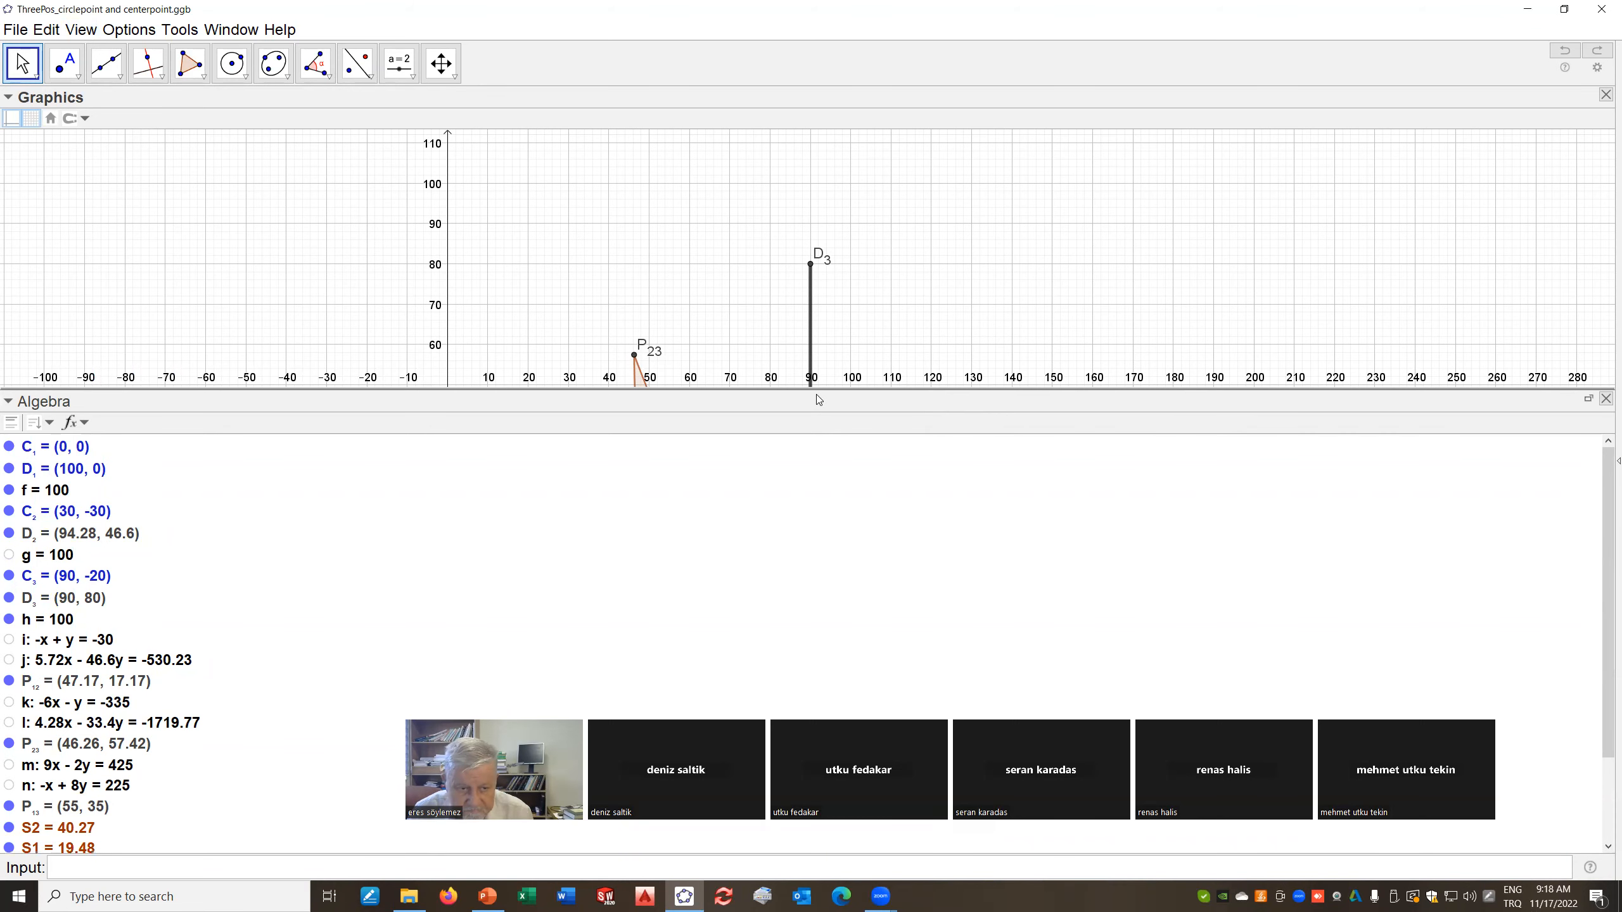
pyautogui.moveTo(780, 408); pyautogui.dragTo(771, 381)
pyautogui.moveTo(332, 253); pyautogui.dragTo(138, 283)
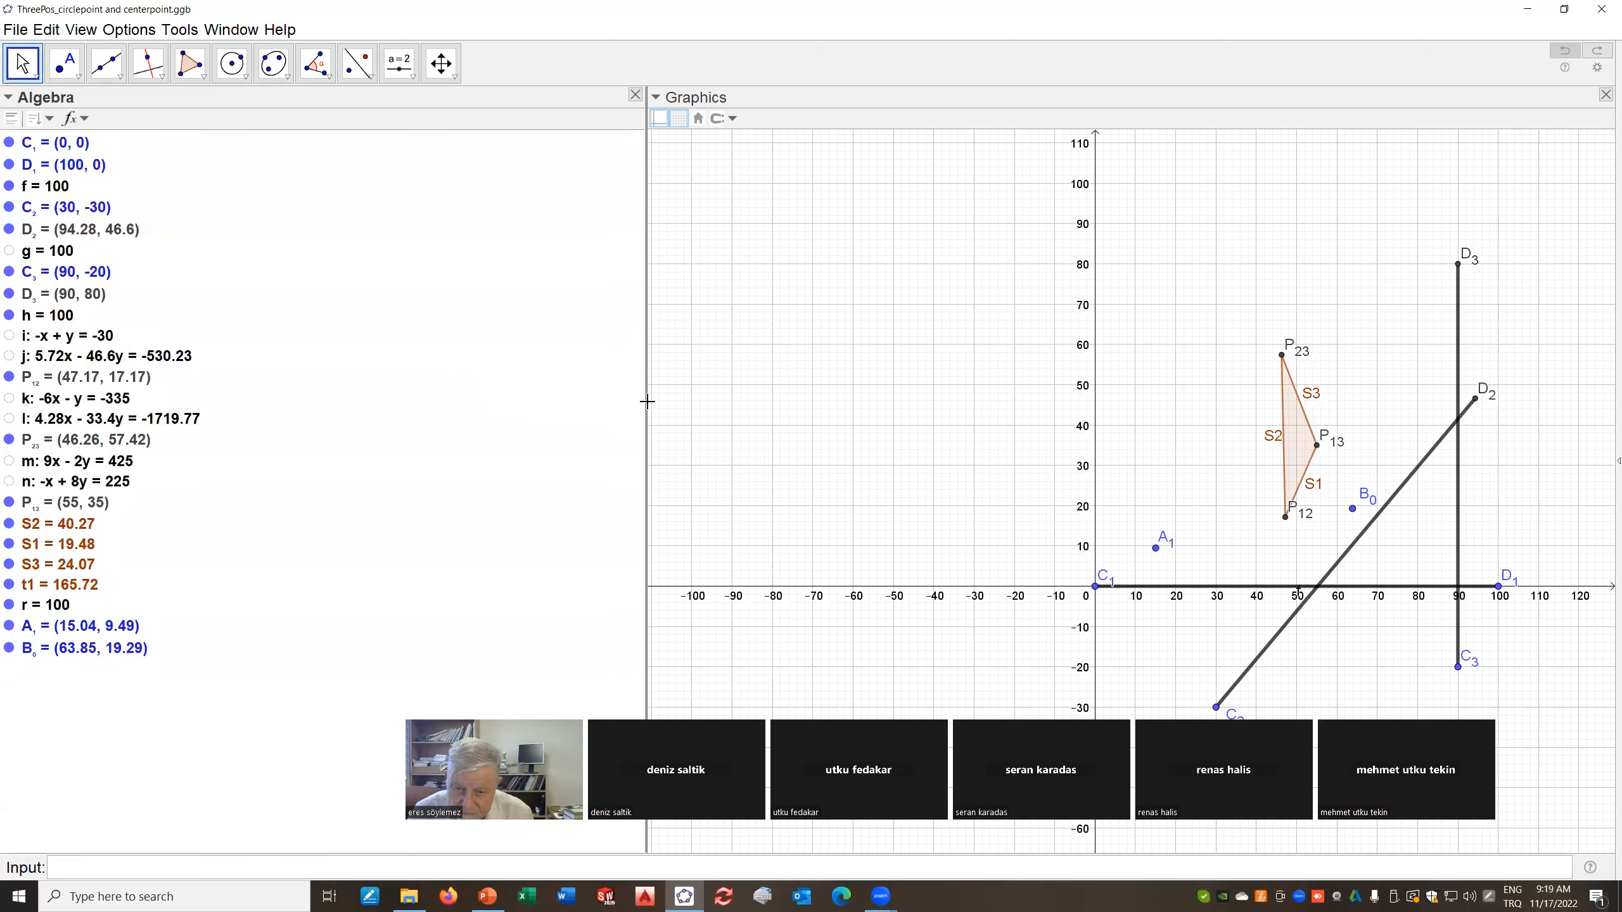
pyautogui.moveTo(613, 413); pyautogui.dragTo(218, 434)
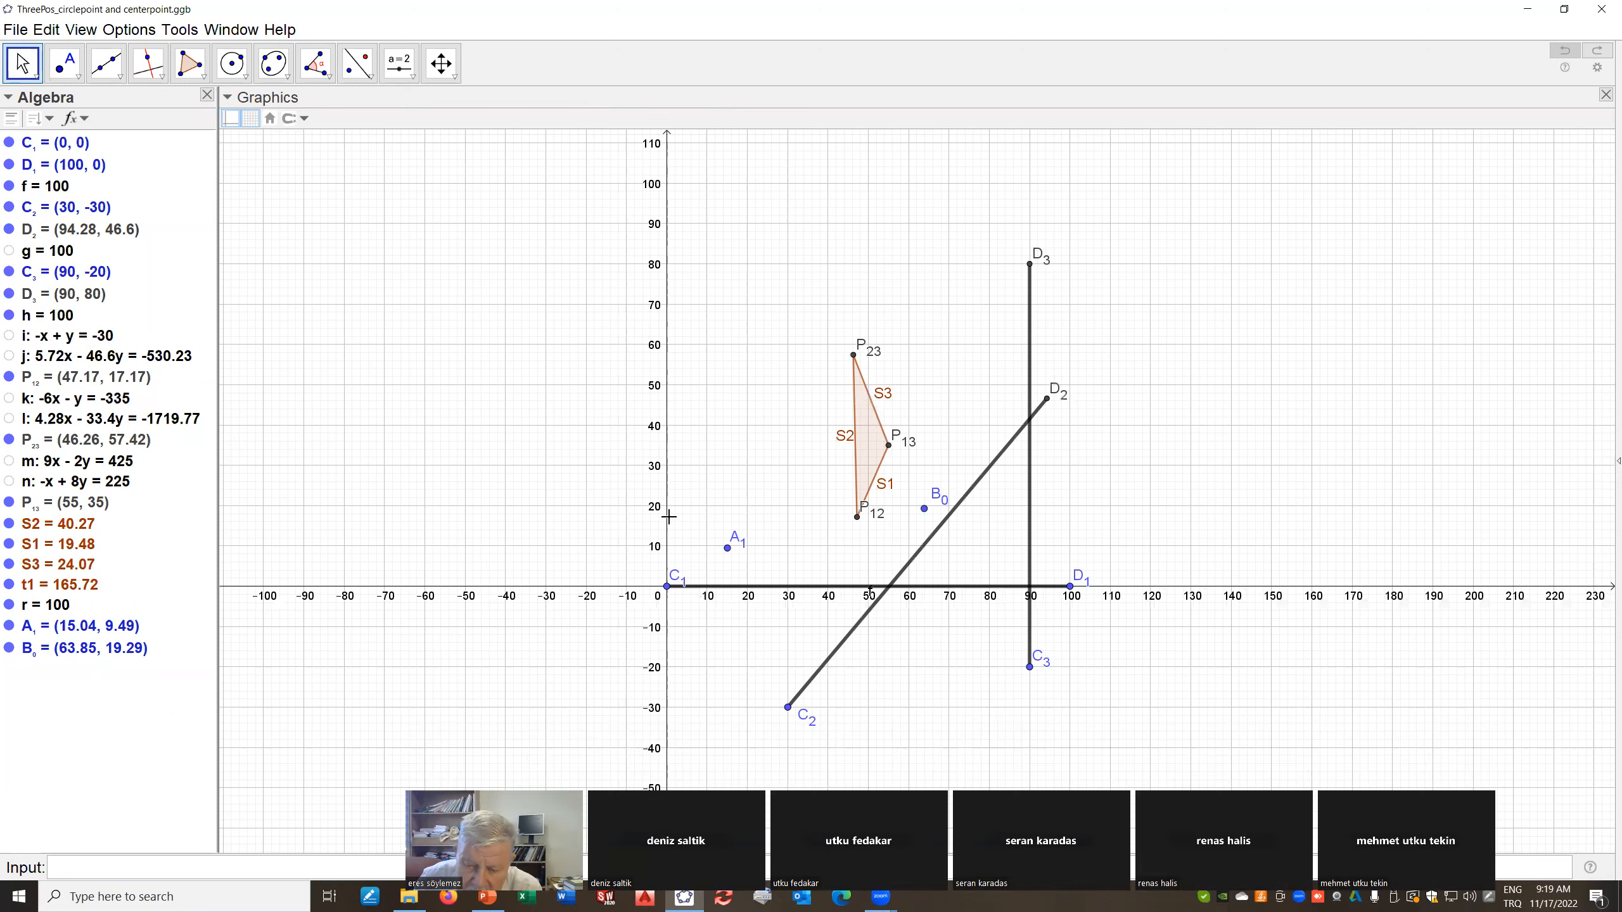
# Move point A1 to about (15, 12) and point B0 to about (75.7, 13.6)
pyautogui.moveTo(728, 549)
pyautogui.mouseDown()
pyautogui.moveTo(718, 521)
pyautogui.moveTo(714, 543)
pyautogui.moveTo(748, 505)
pyautogui.moveTo(728, 537)
pyautogui.mouseUp()
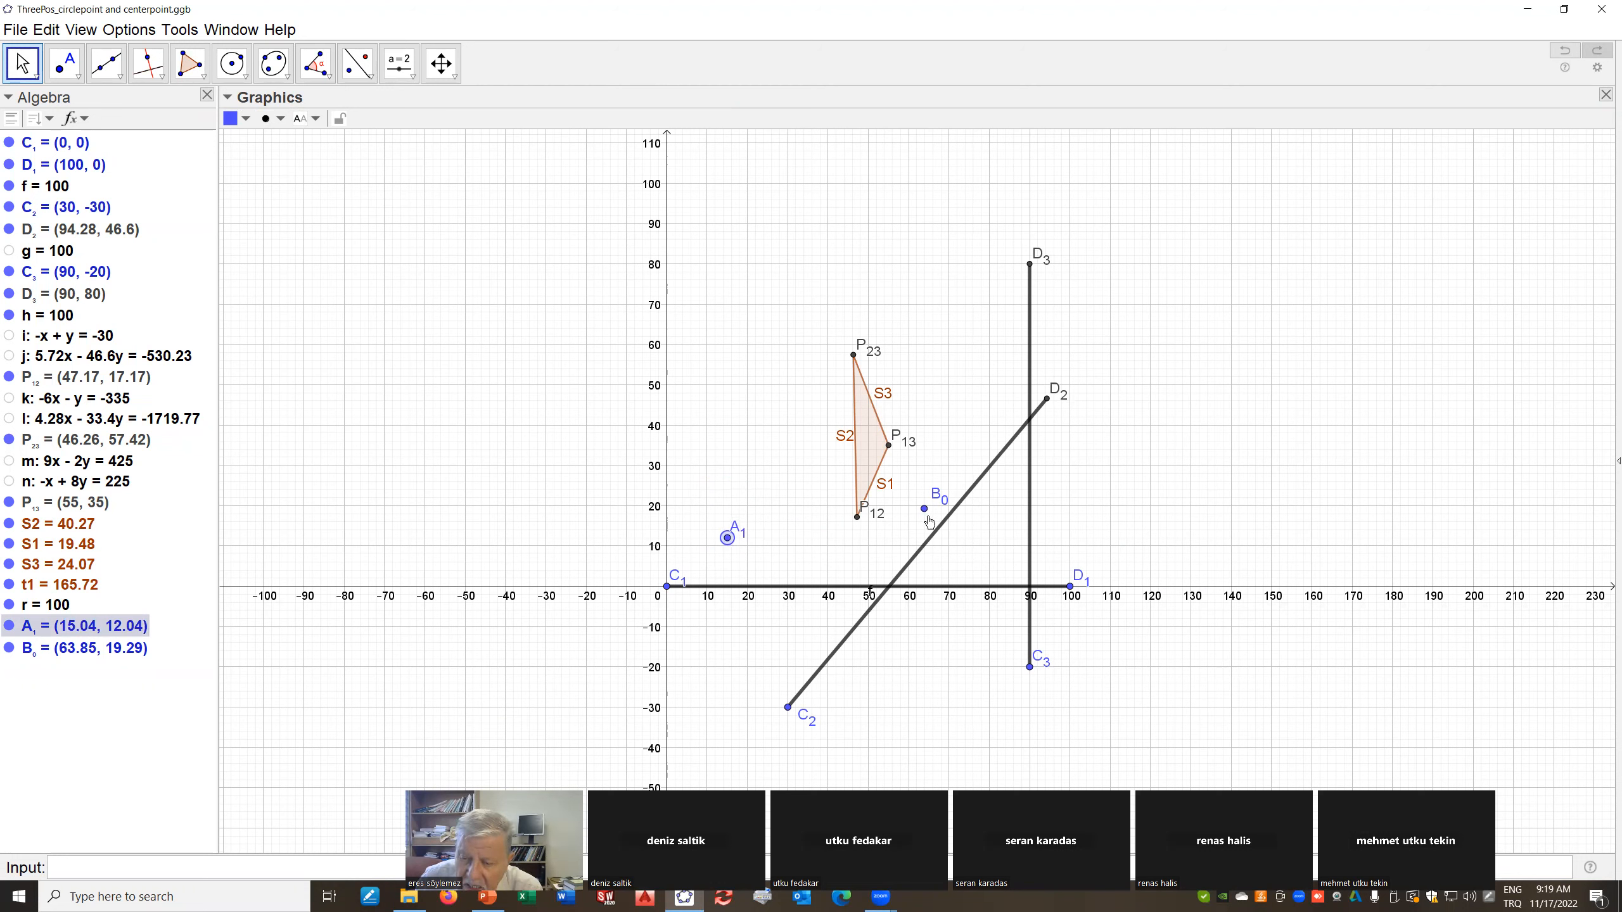
pyautogui.moveTo(927, 511)
pyautogui.mouseDown()
pyautogui.moveTo(962, 443)
pyautogui.moveTo(943, 498)
pyautogui.mouseUp()
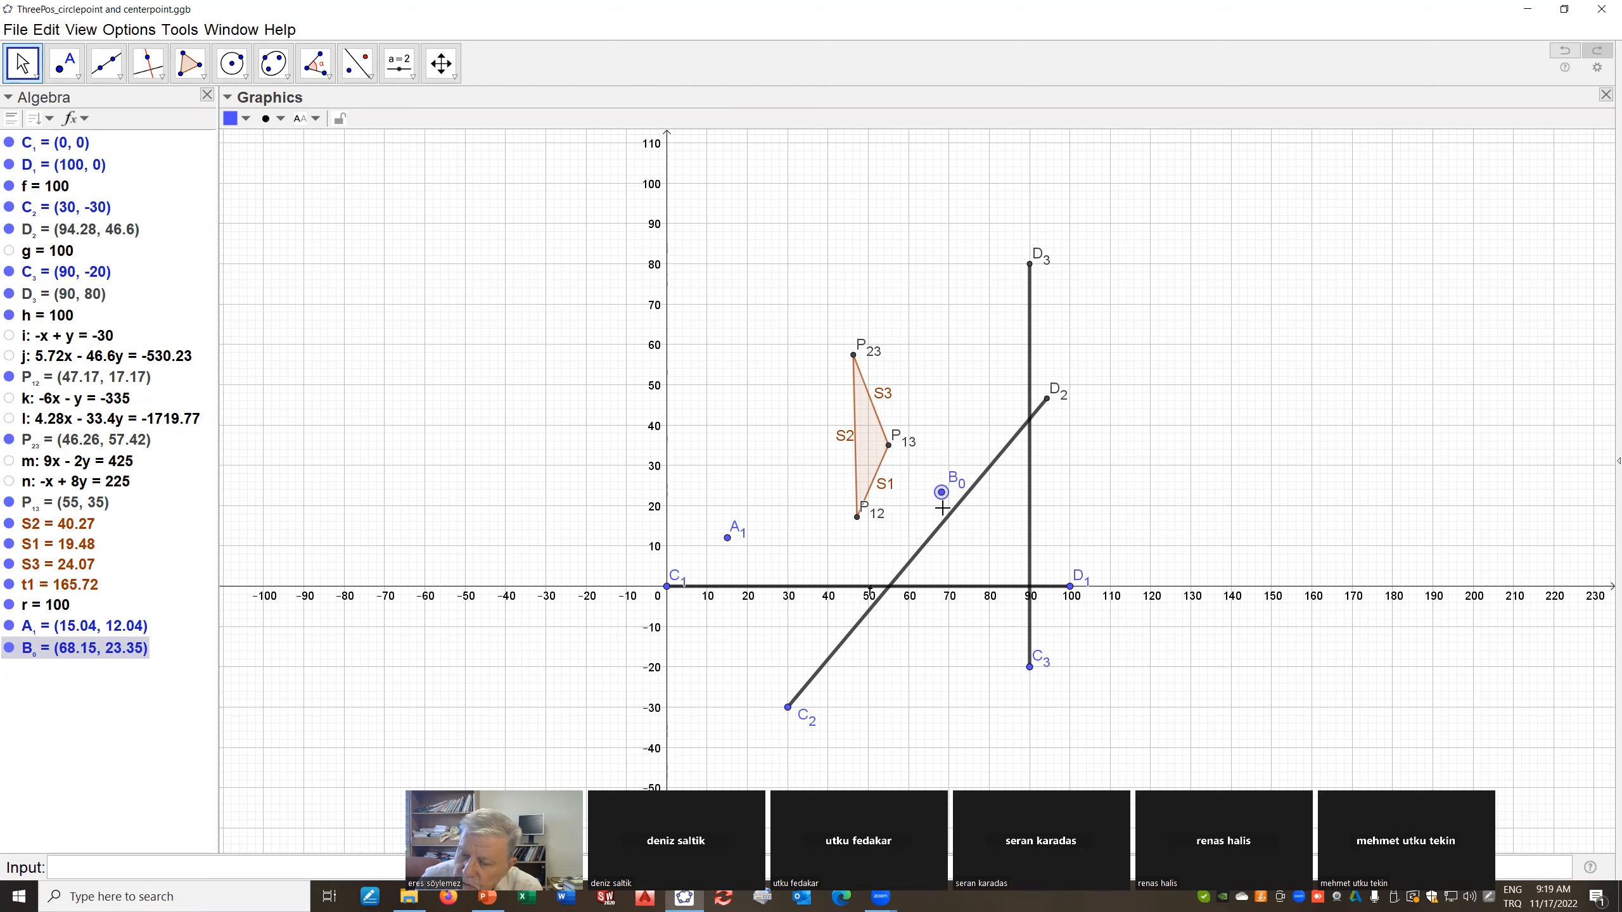
pyautogui.moveTo(944, 496); pyautogui.dragTo(972, 536)
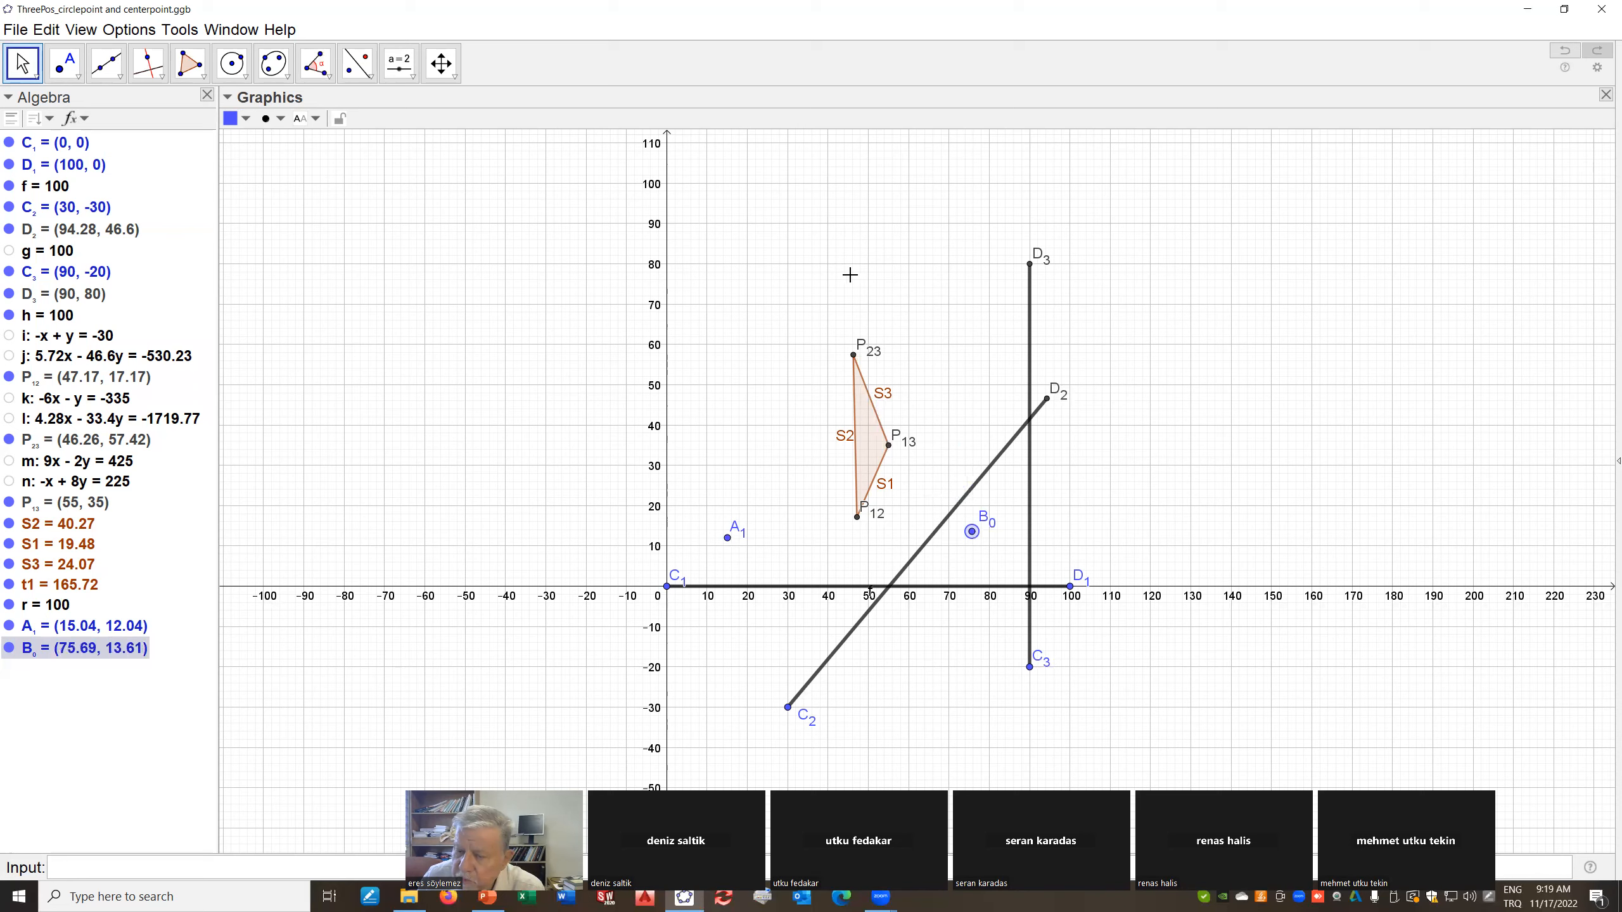
# Reflect point A1 about side S1 of the pole triangle
pyautogui.scroll(3, 894, 465)
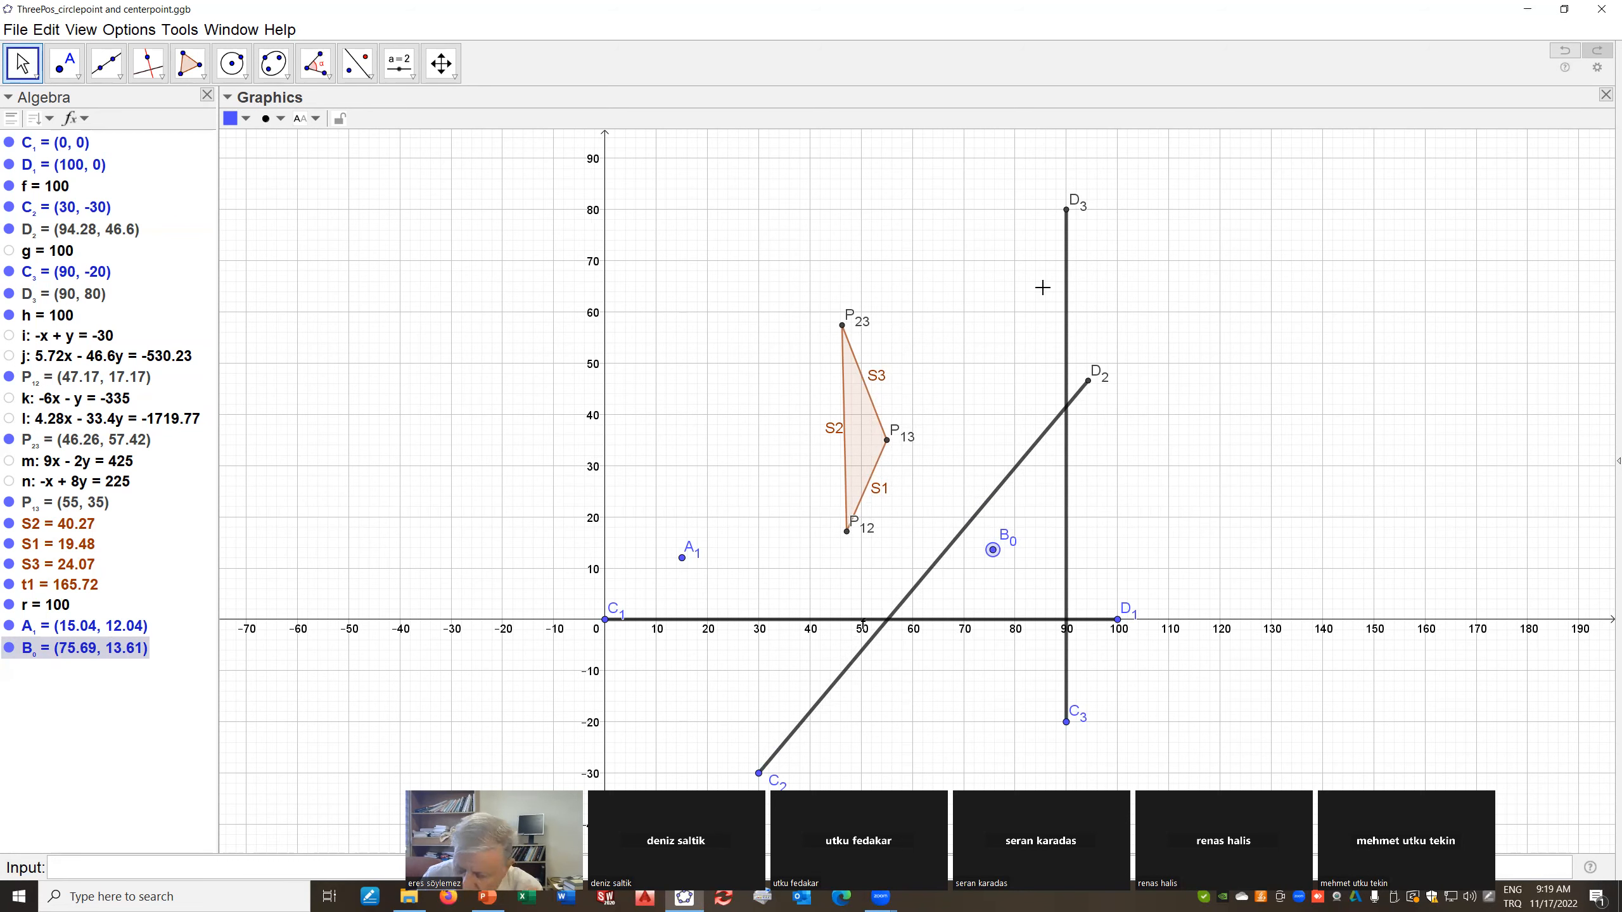
pyautogui.moveTo(774, 462); pyautogui.dragTo(776, 425)
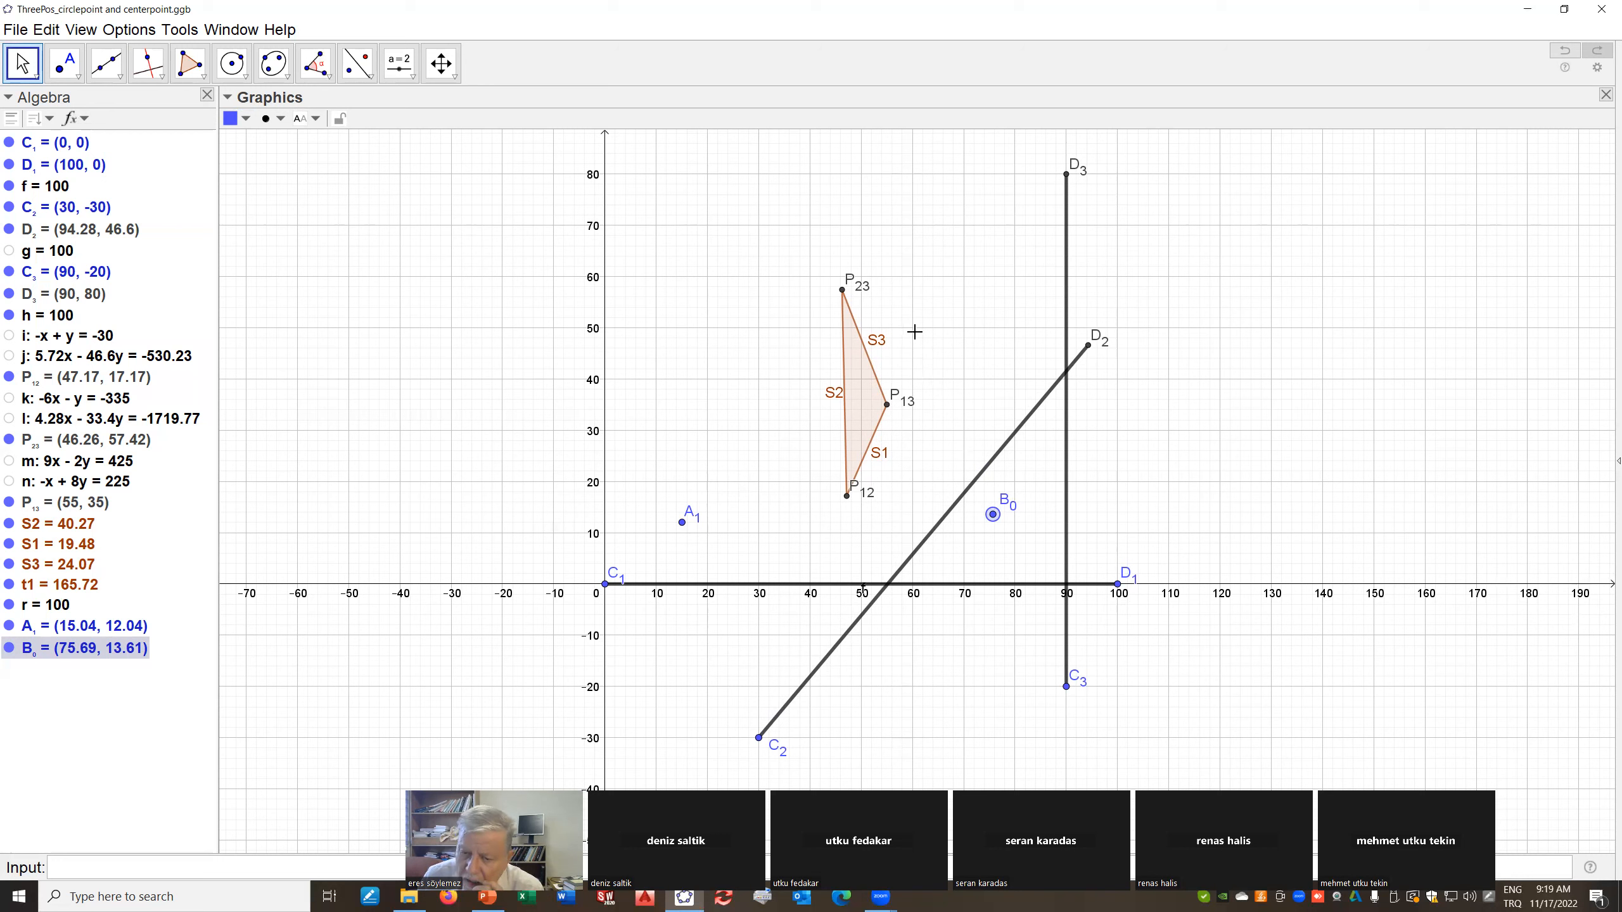
pyautogui.click(121, 77)
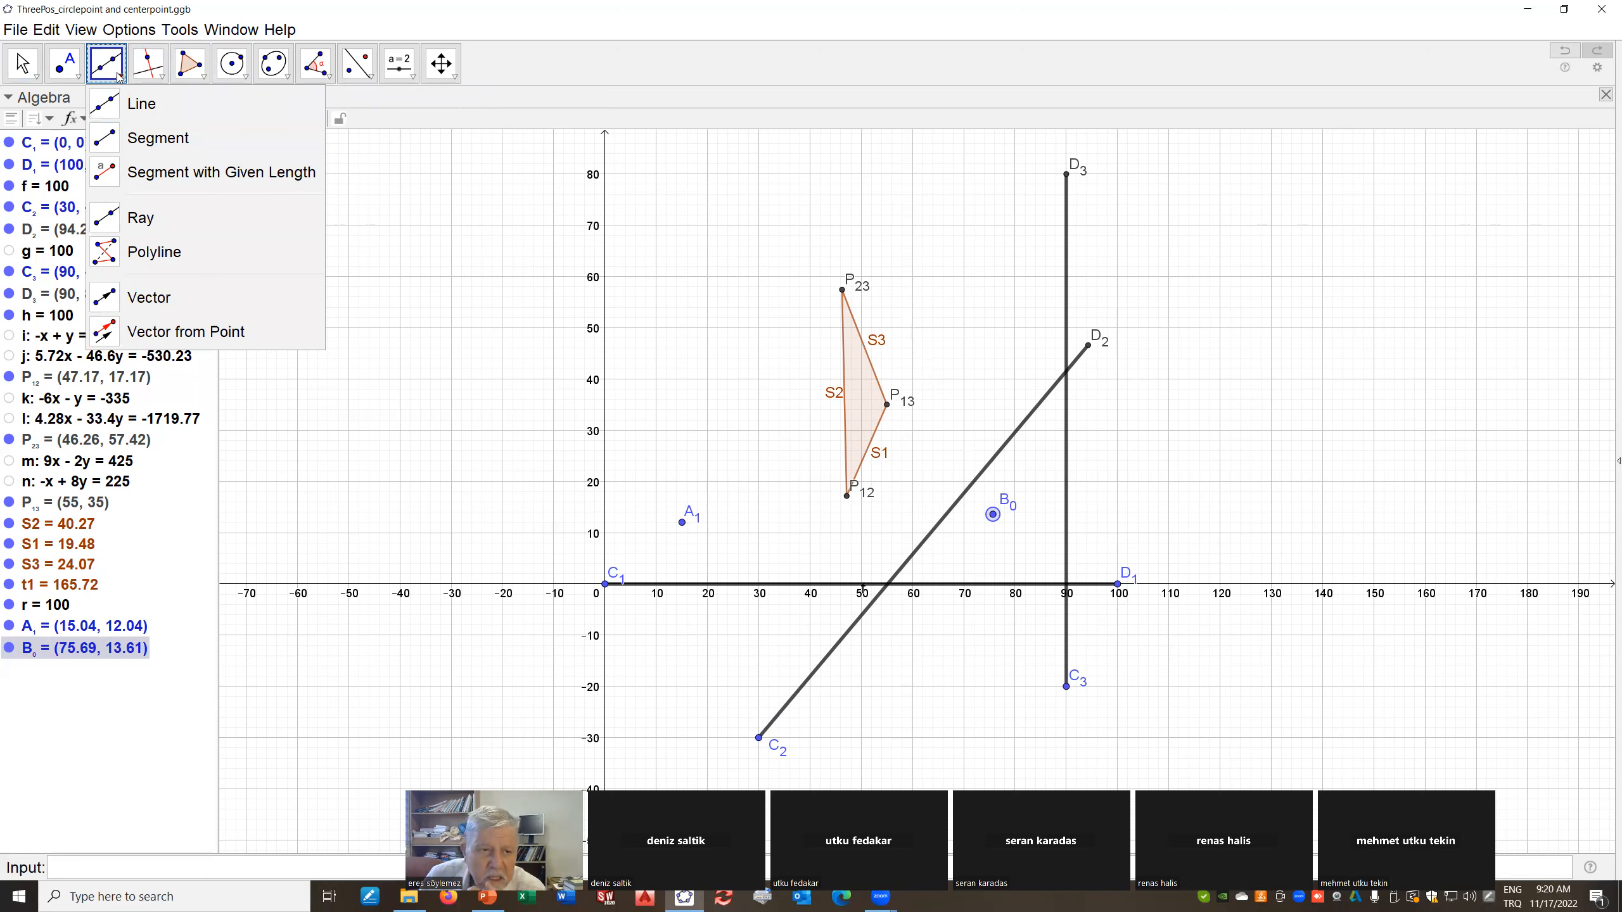
pyautogui.click(357, 69)
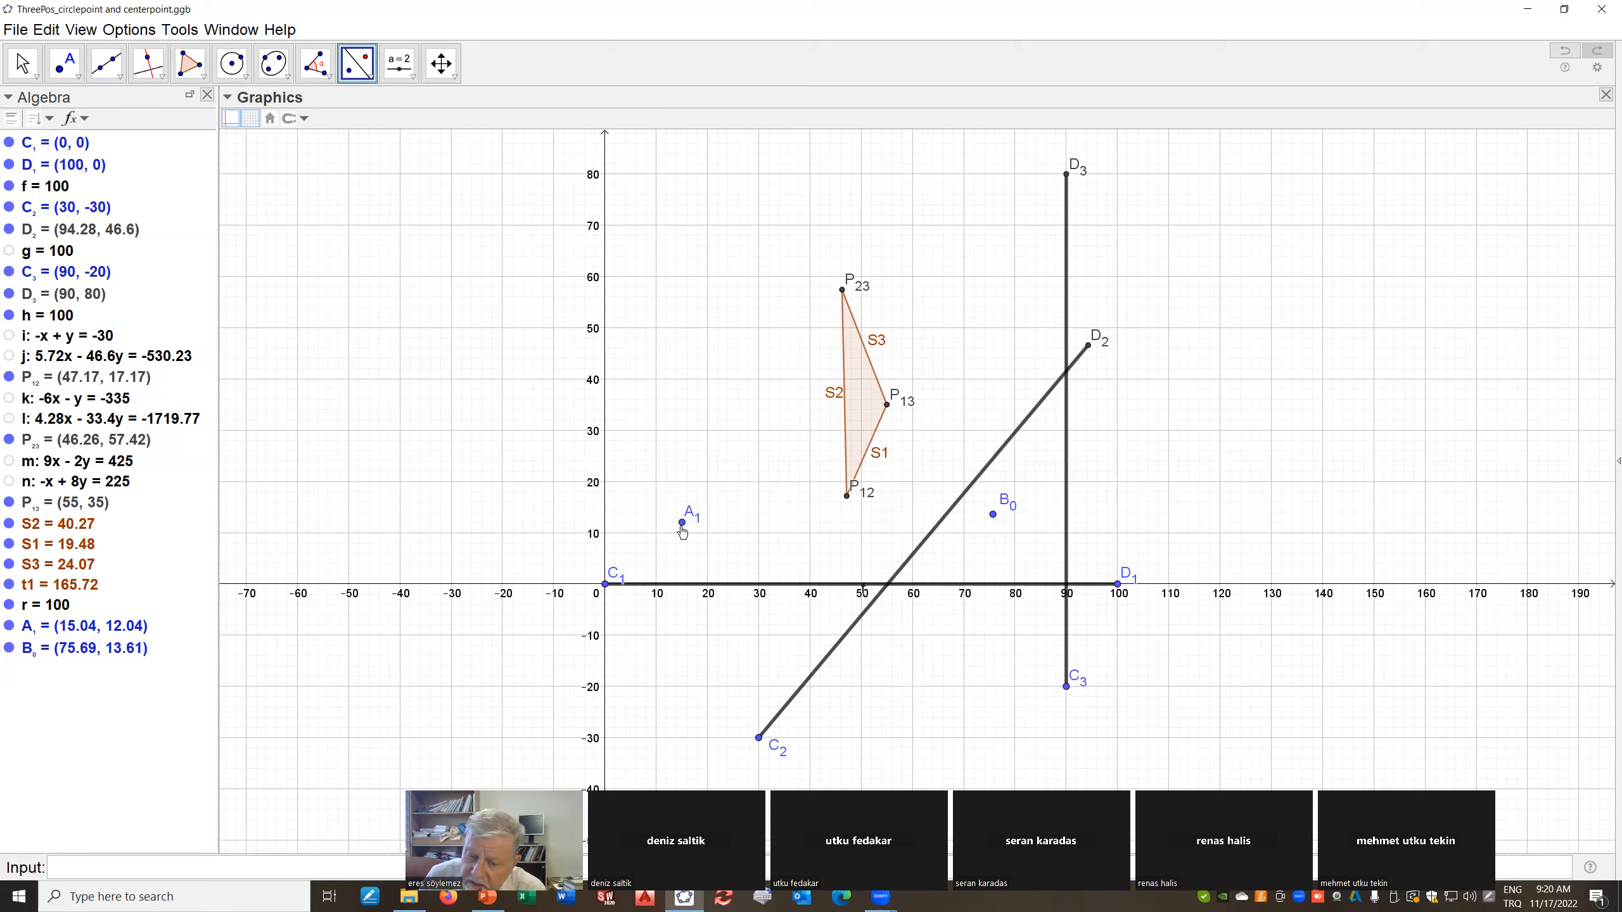
pyautogui.click(680, 523)
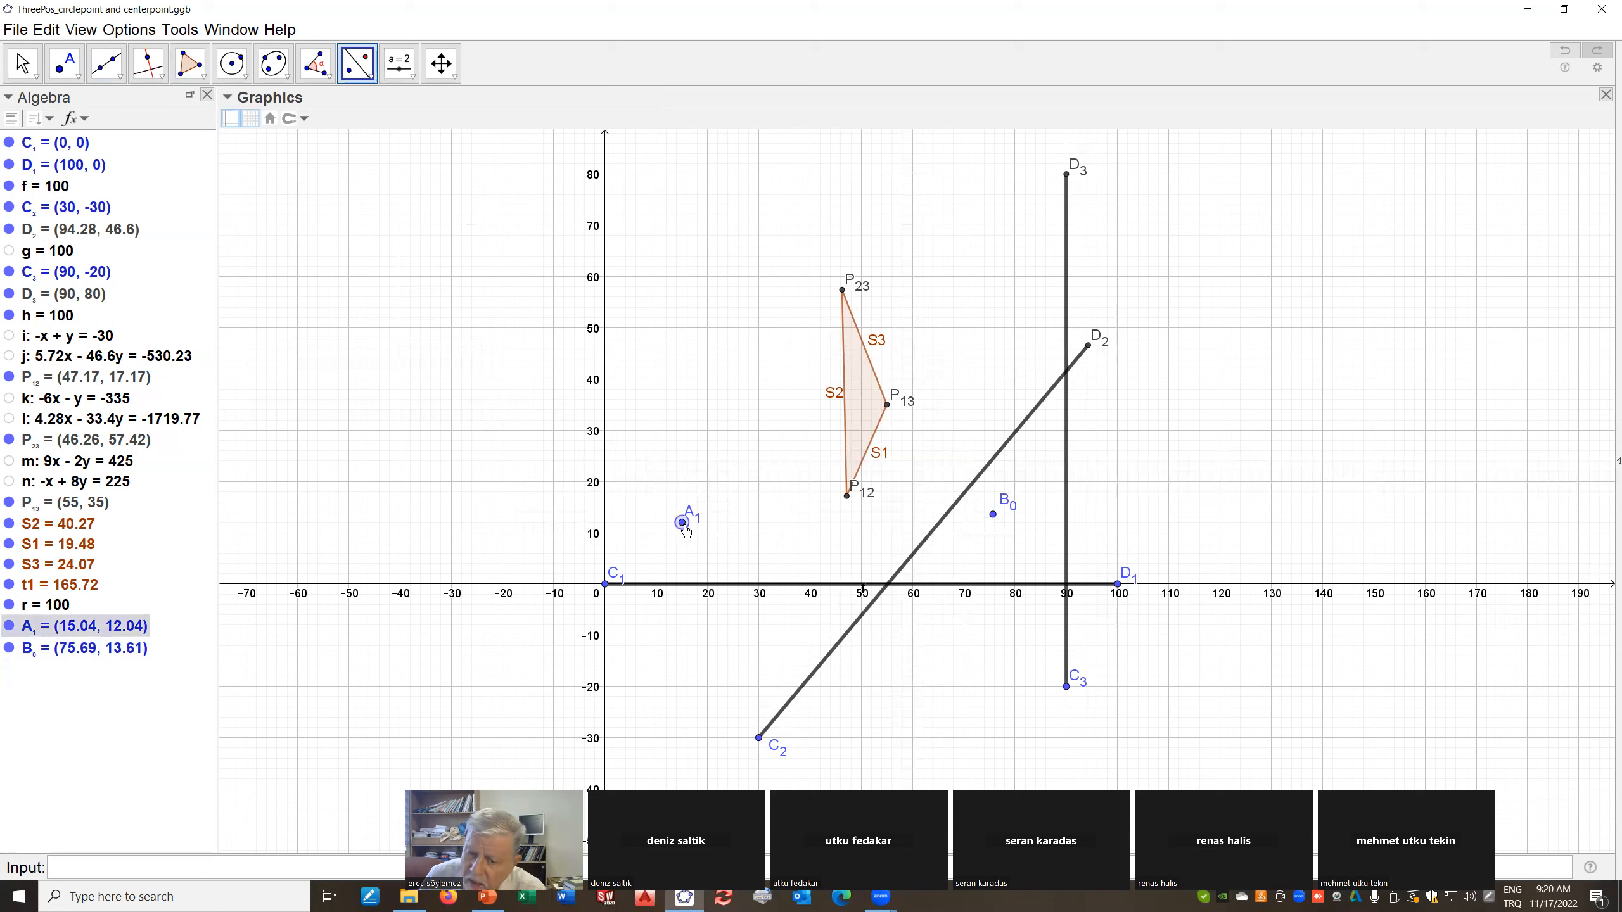
pyautogui.click(865, 462)
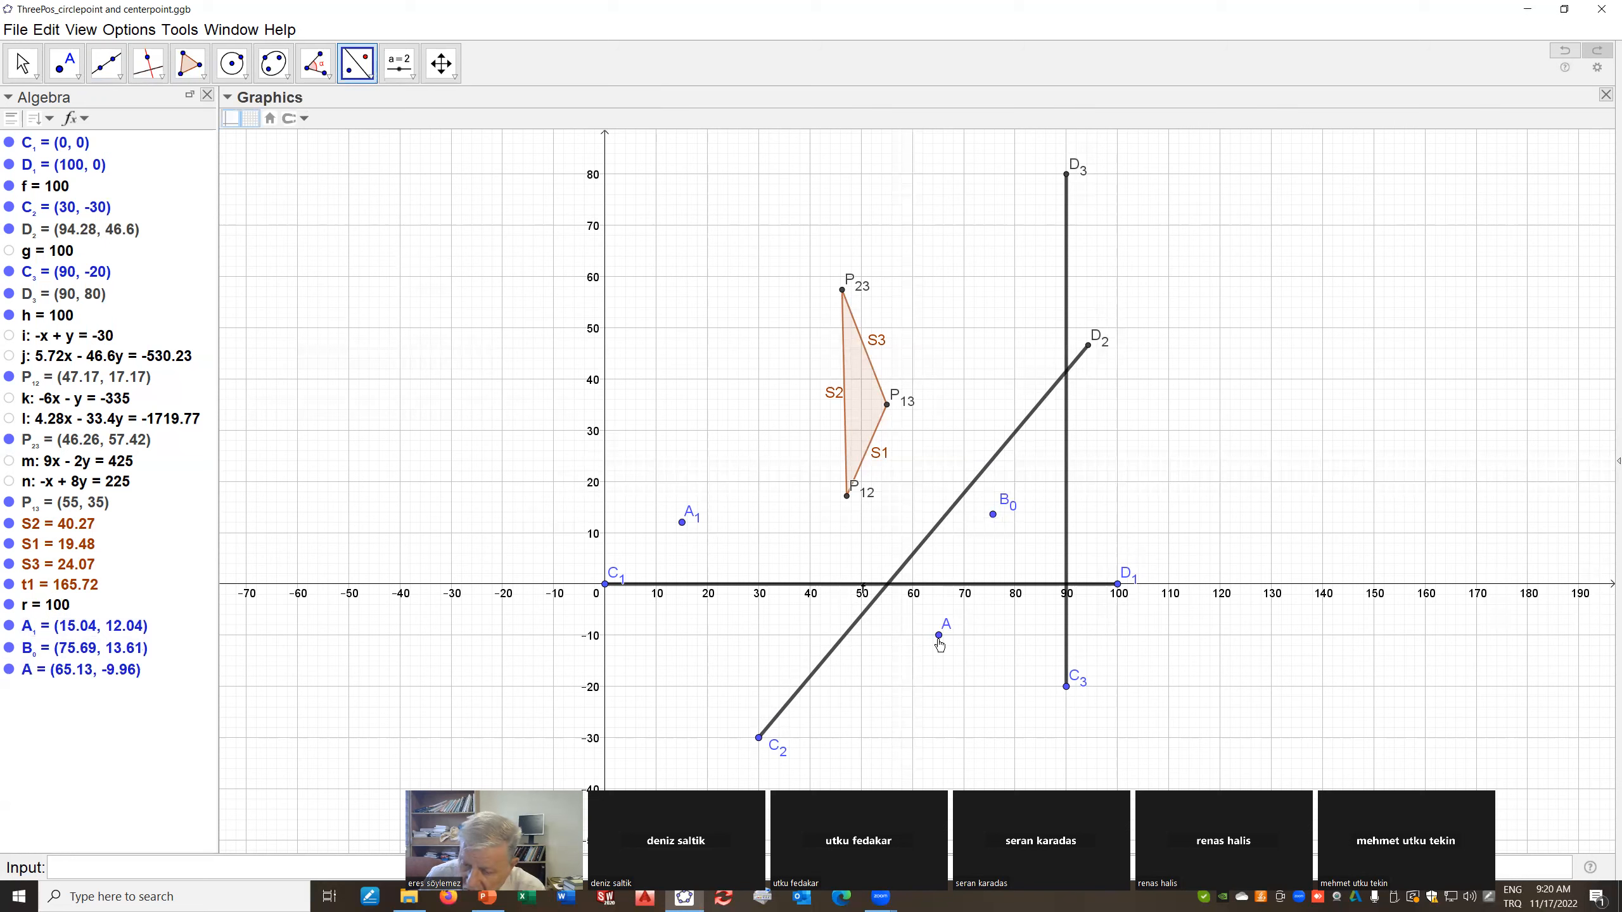
# Rename the reflected image of A1 as A_G
pyautogui.rightClick(939, 638)
pyautogui.click(1007, 772)
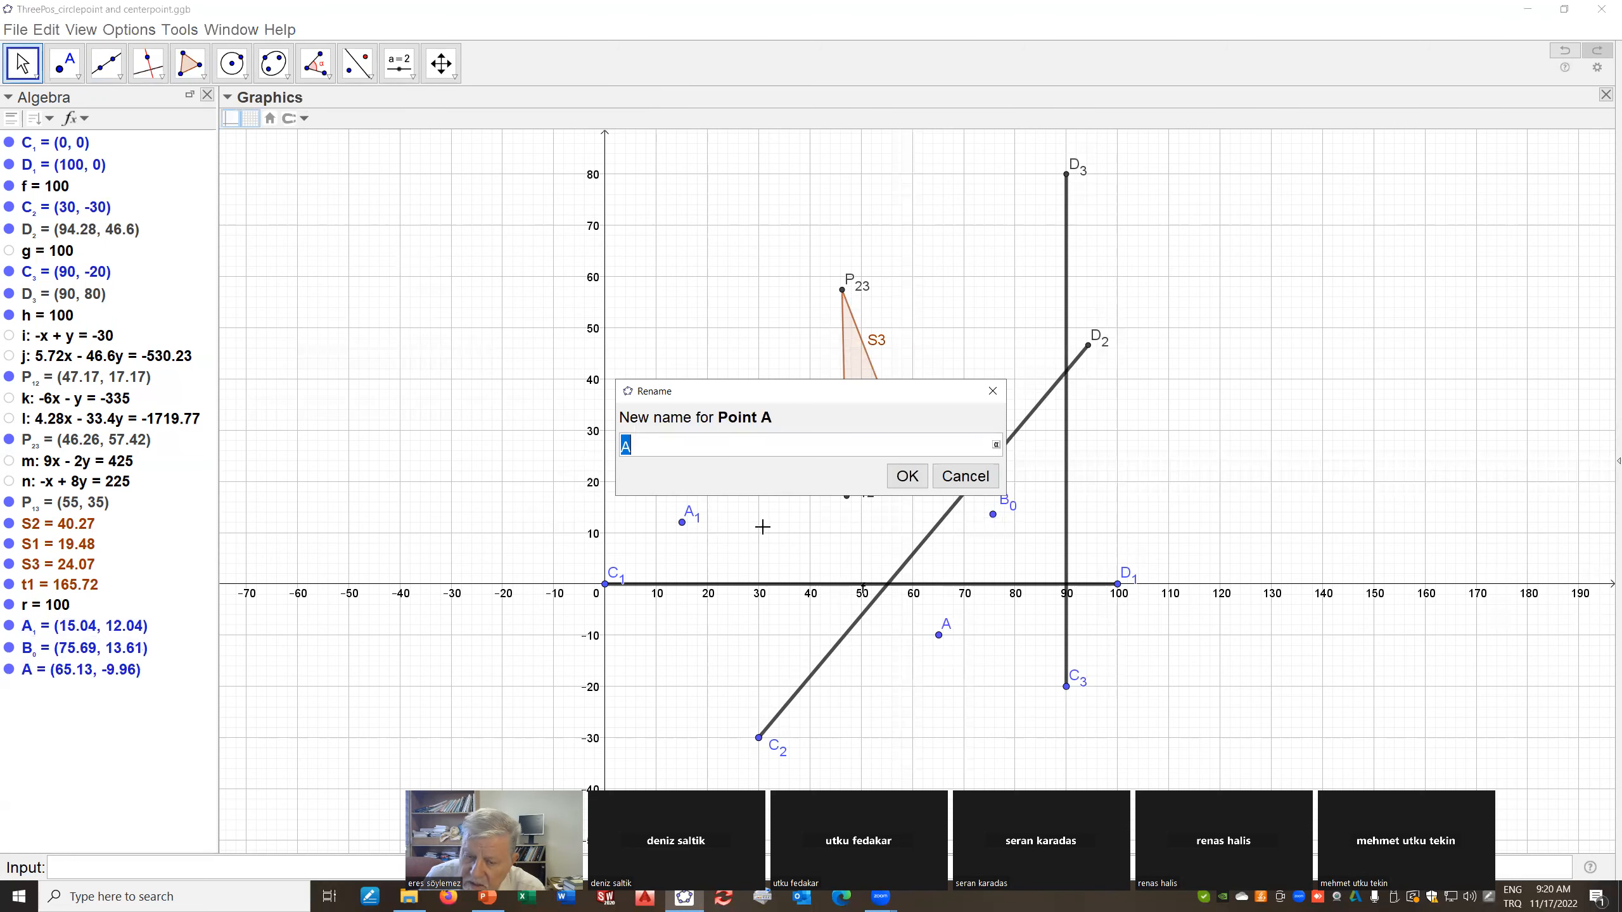
pyautogui.click(643, 451)
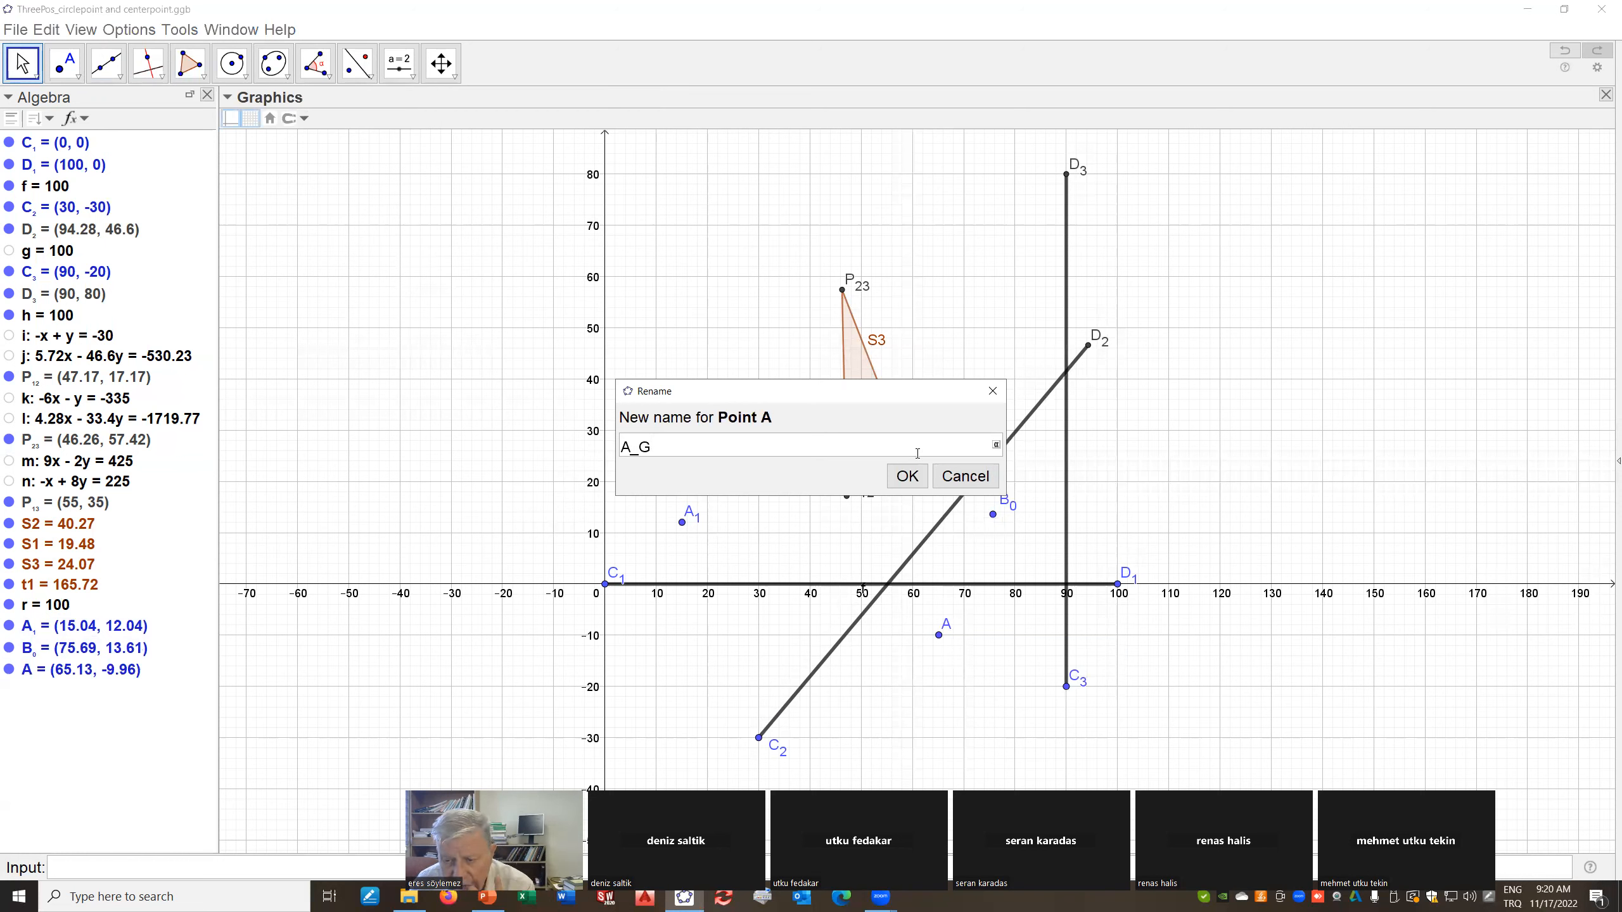
pyautogui.click(909, 475)
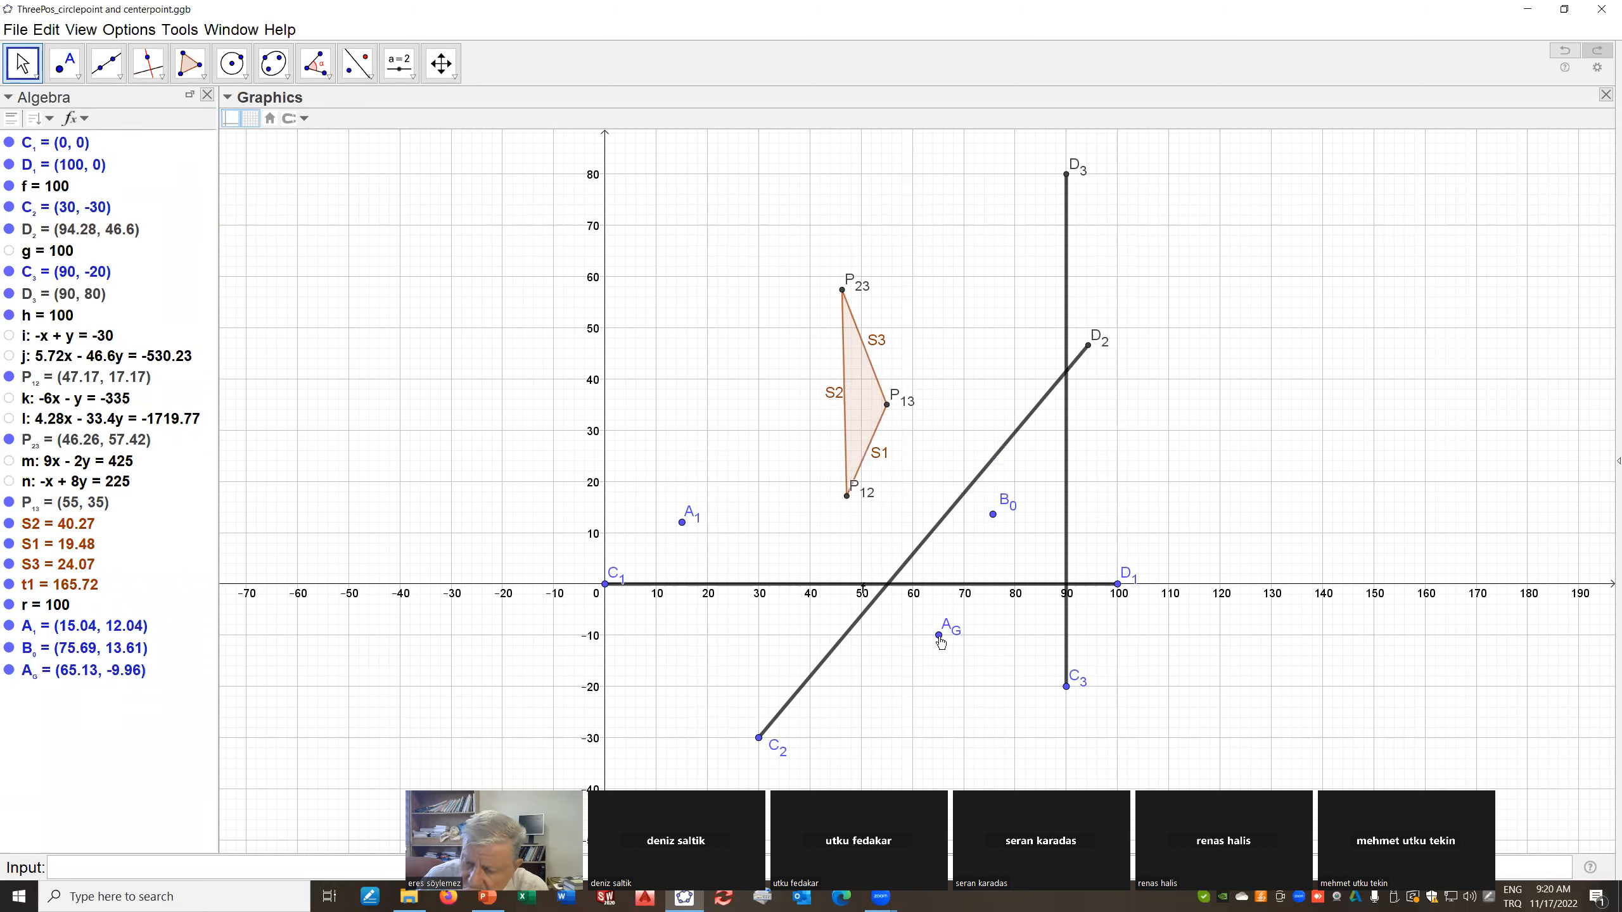
# Draw segments from P12 to A_G and from P13 to A_G
pyautogui.click(120, 75)
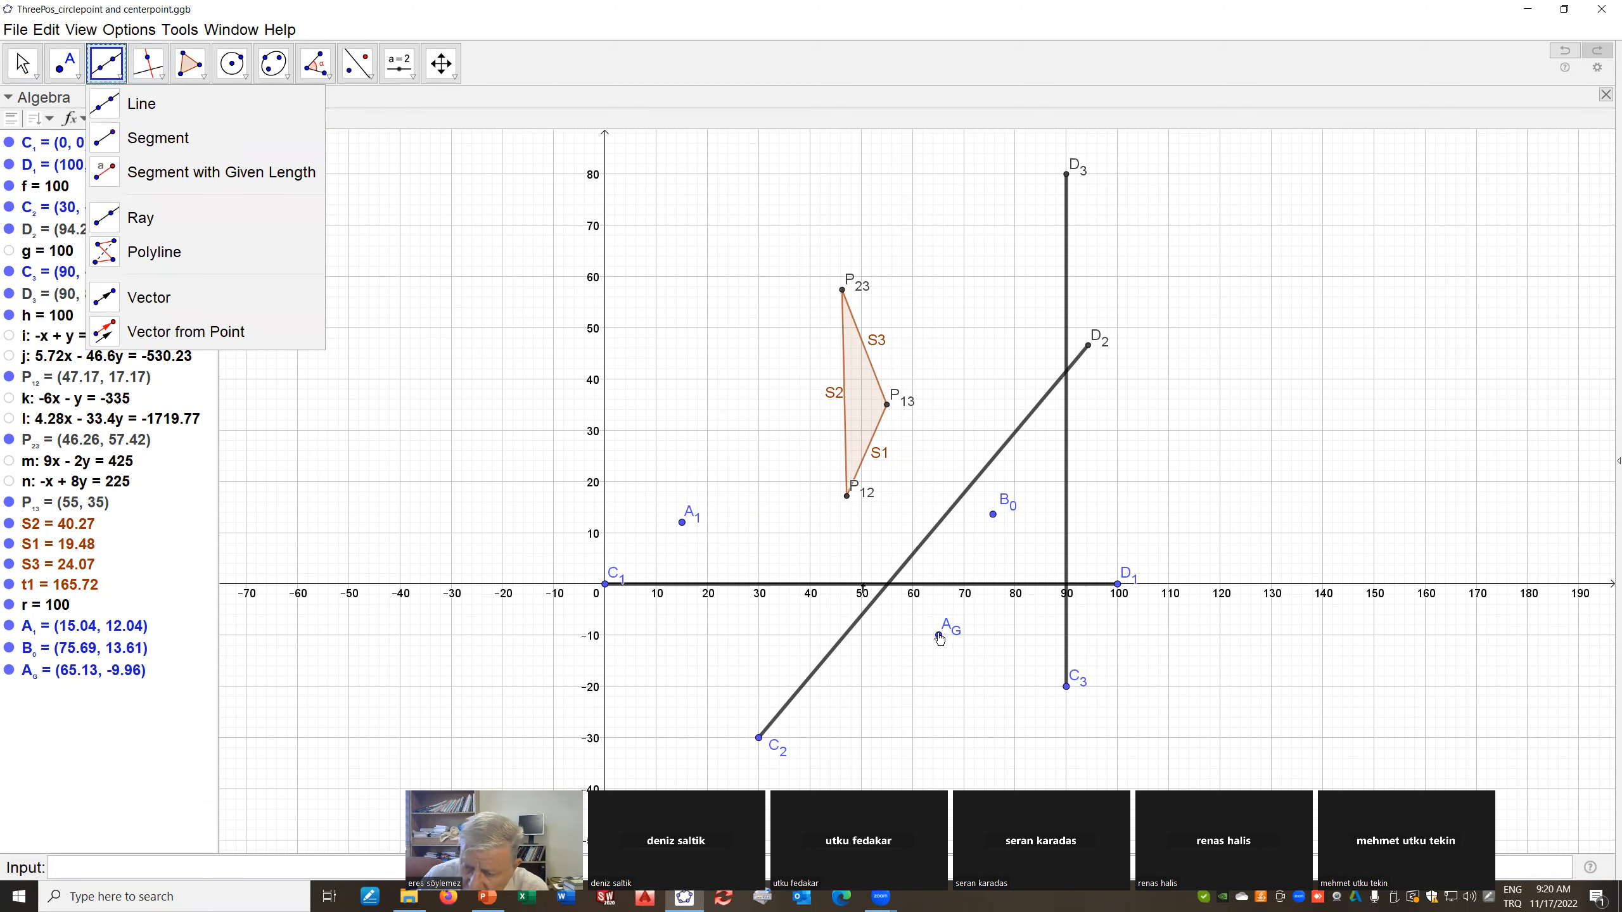
pyautogui.click(939, 636)
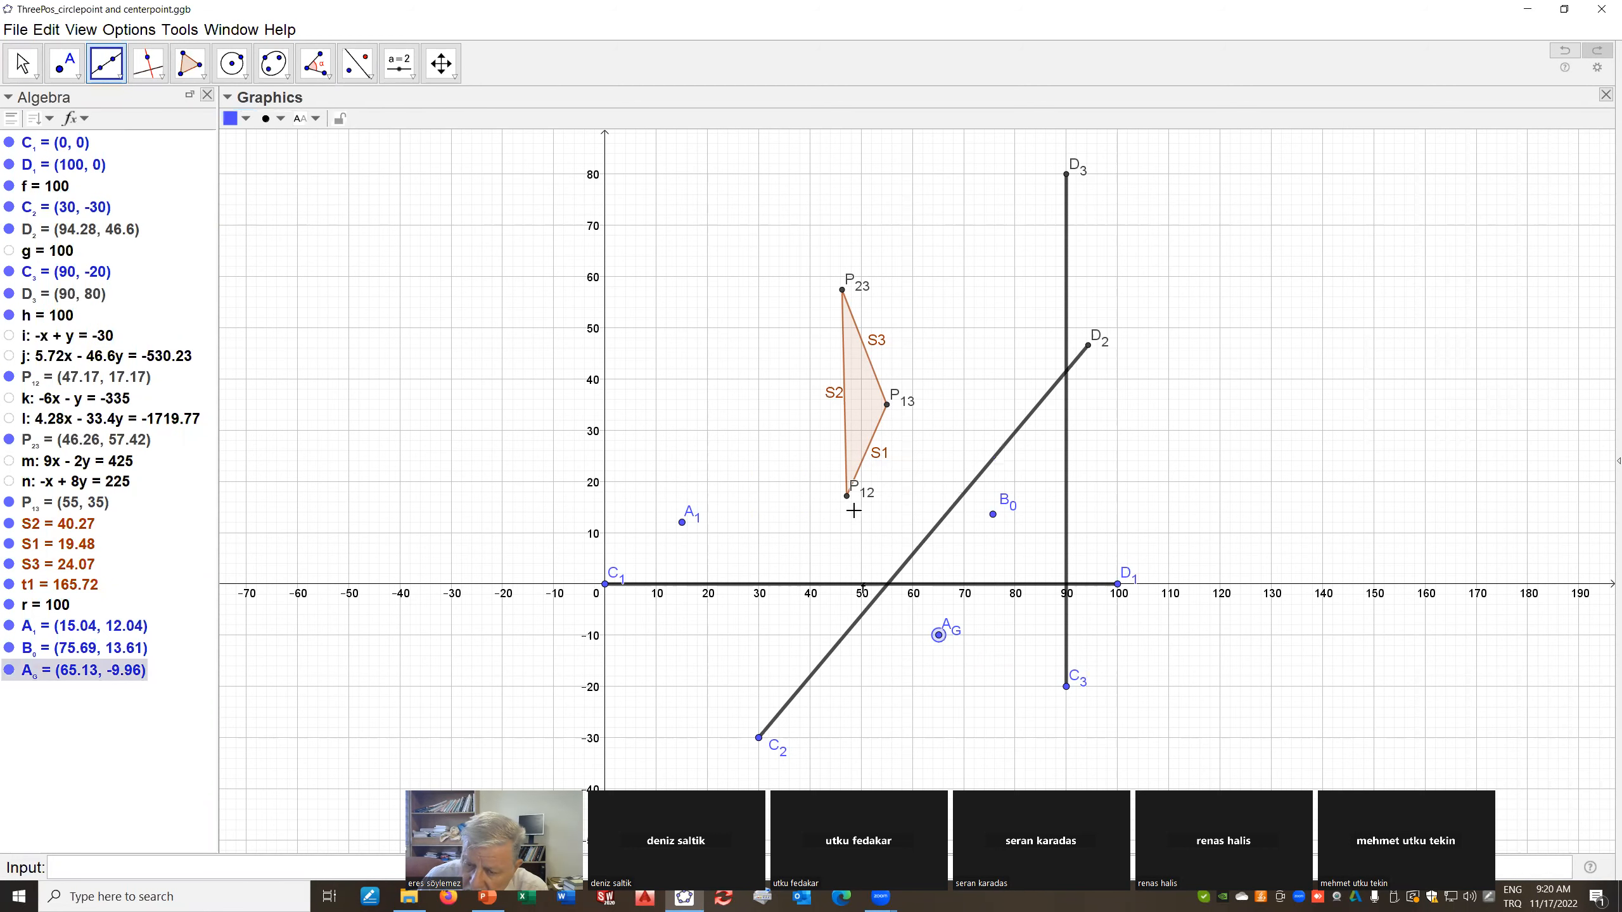
pyautogui.click(119, 76)
pyautogui.click(147, 138)
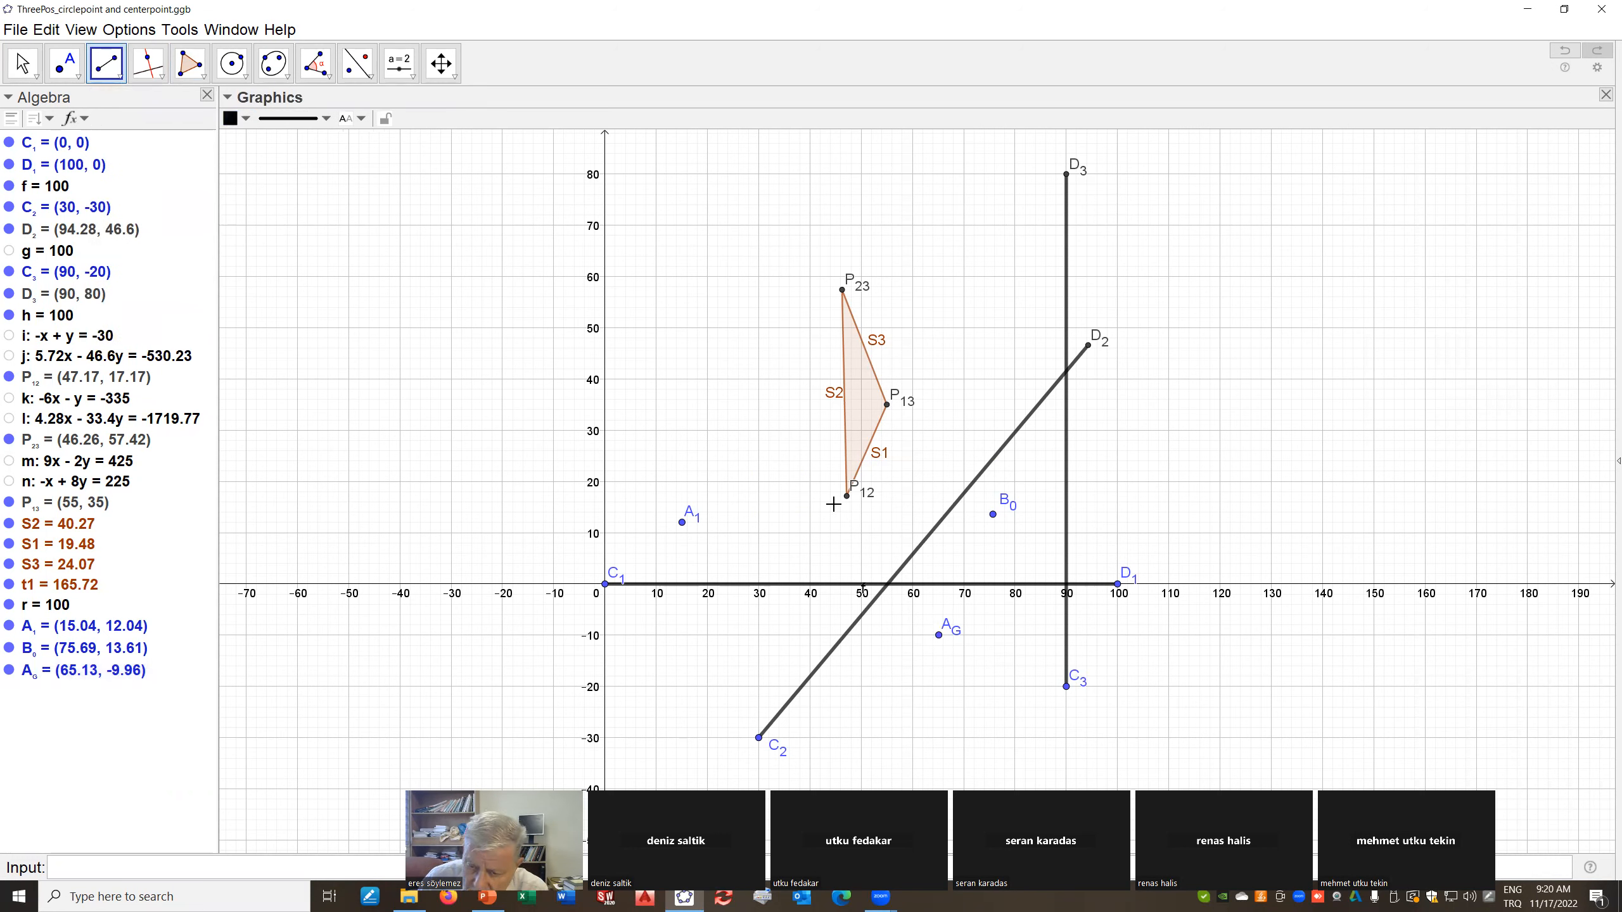
pyautogui.click(849, 499)
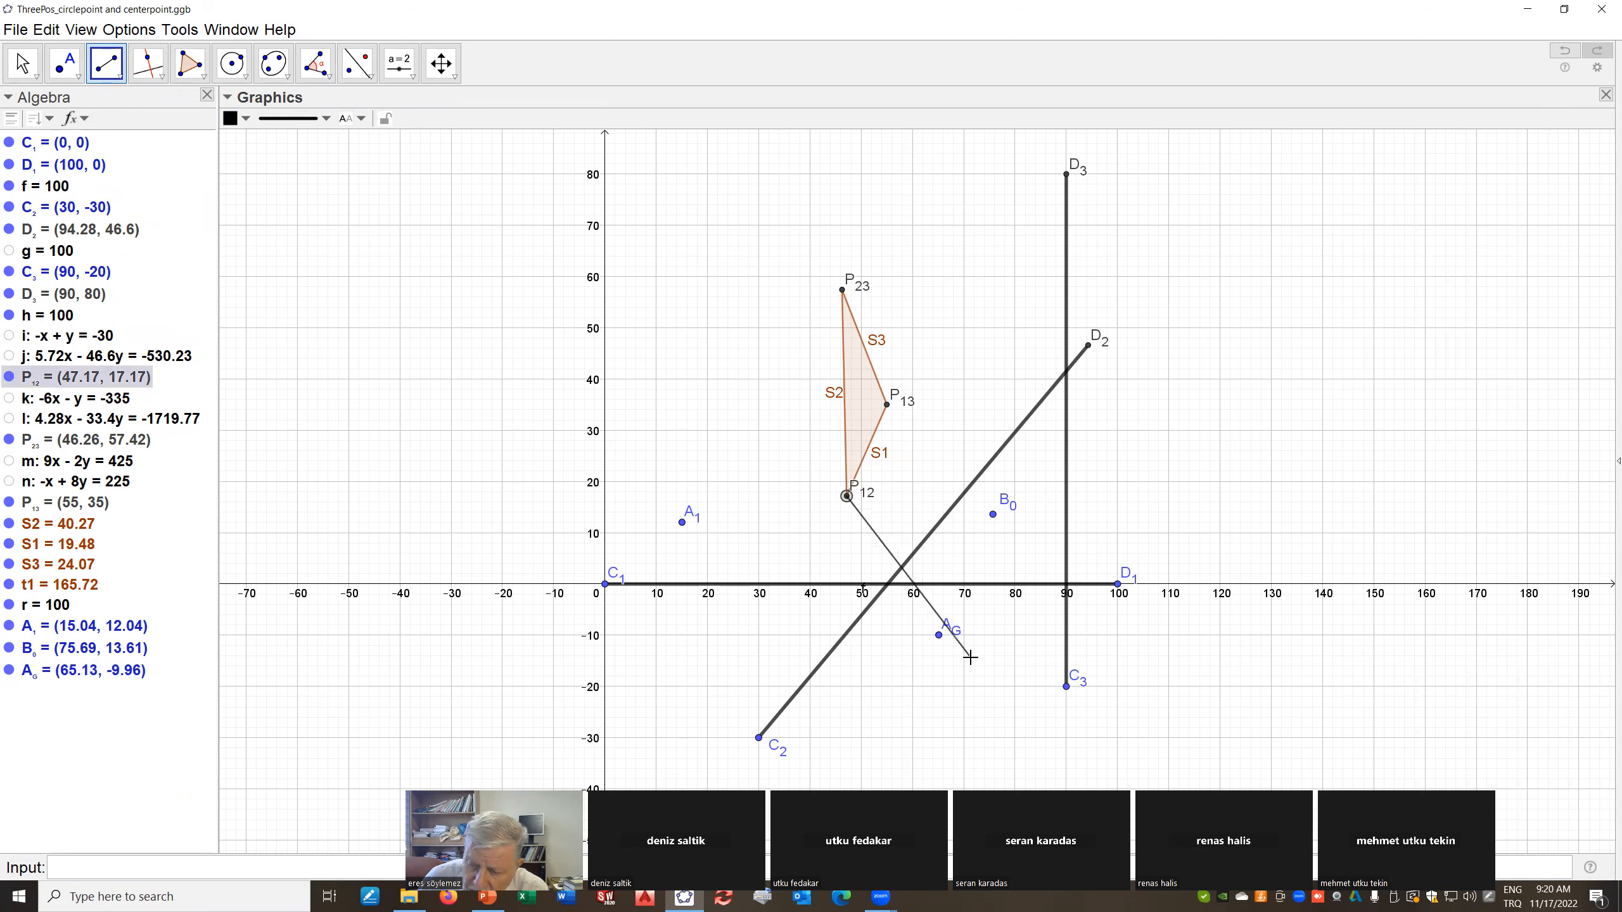
pyautogui.click(944, 644)
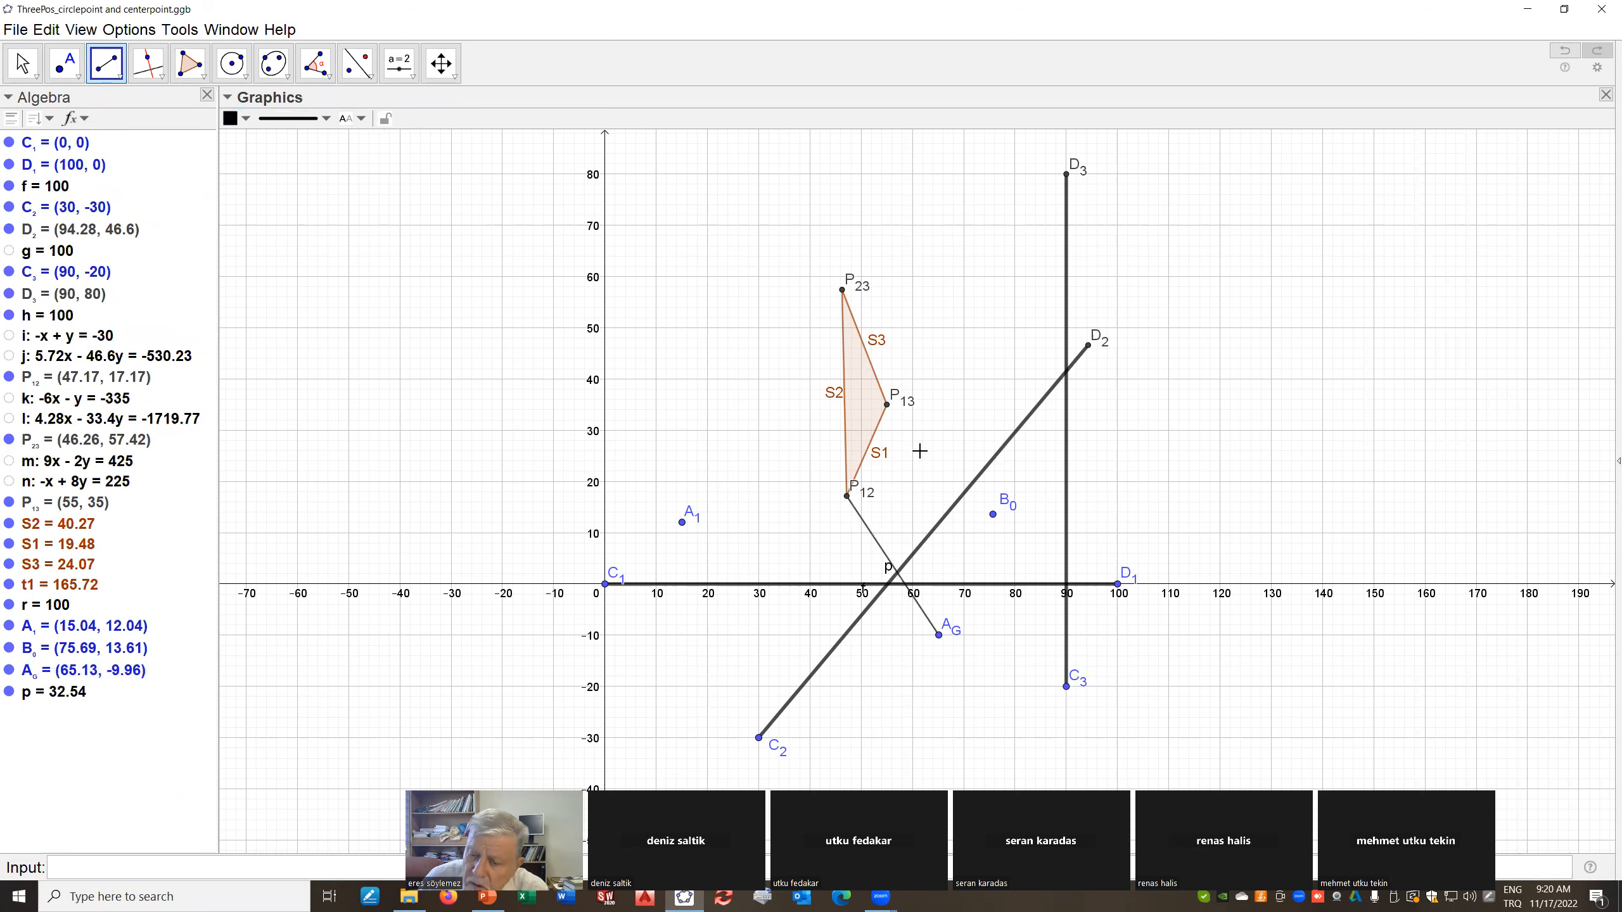
pyautogui.click(888, 406)
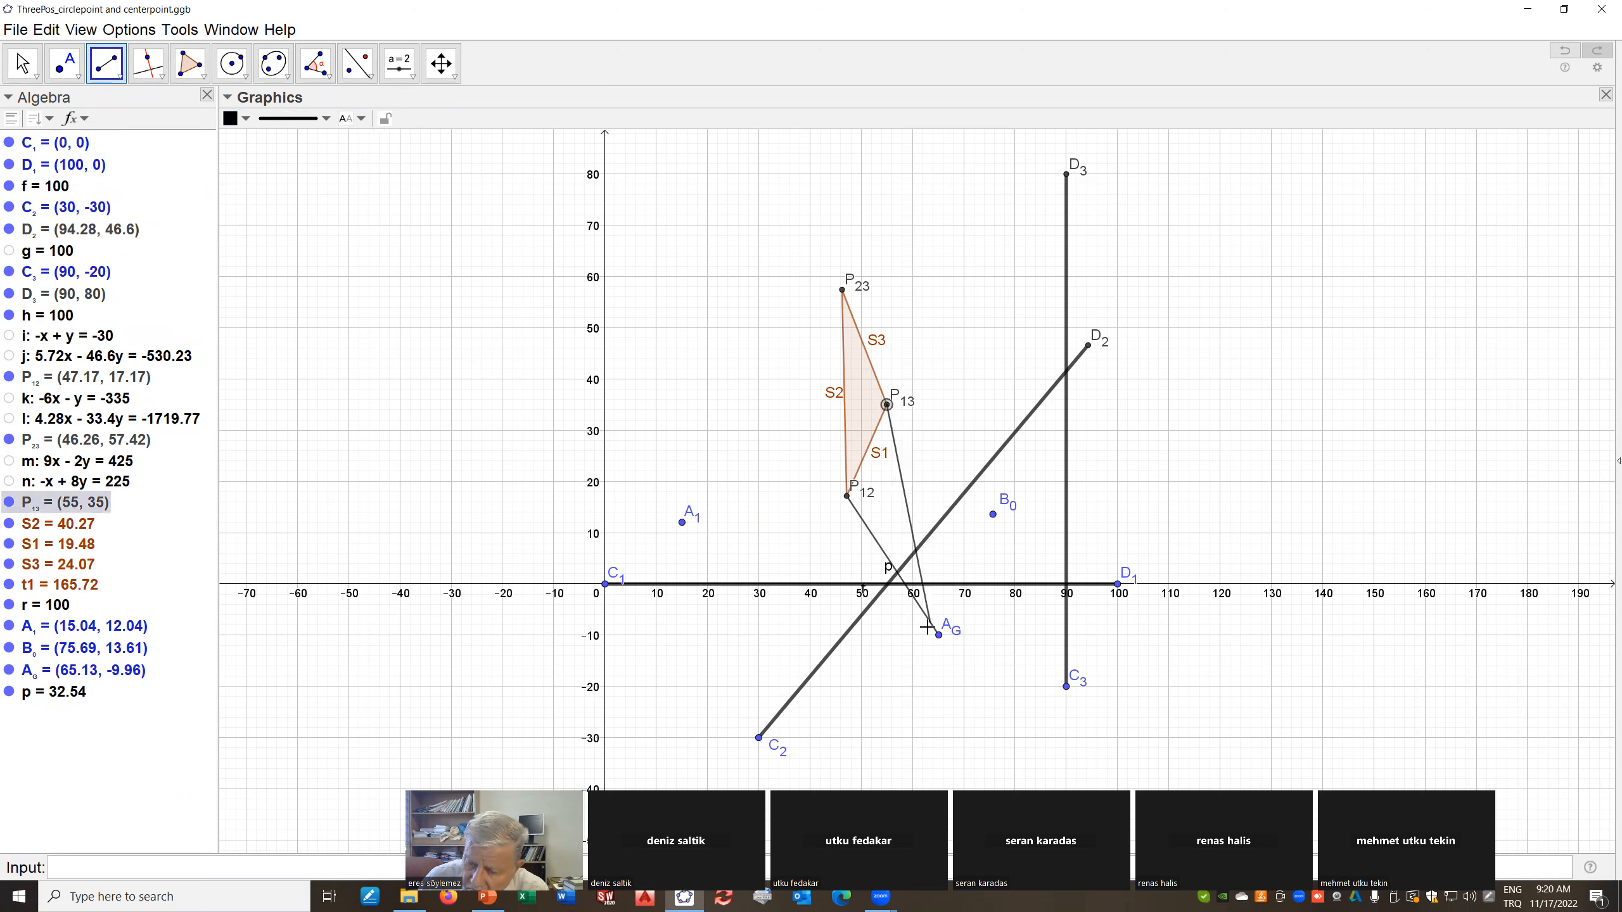
pyautogui.click(941, 638)
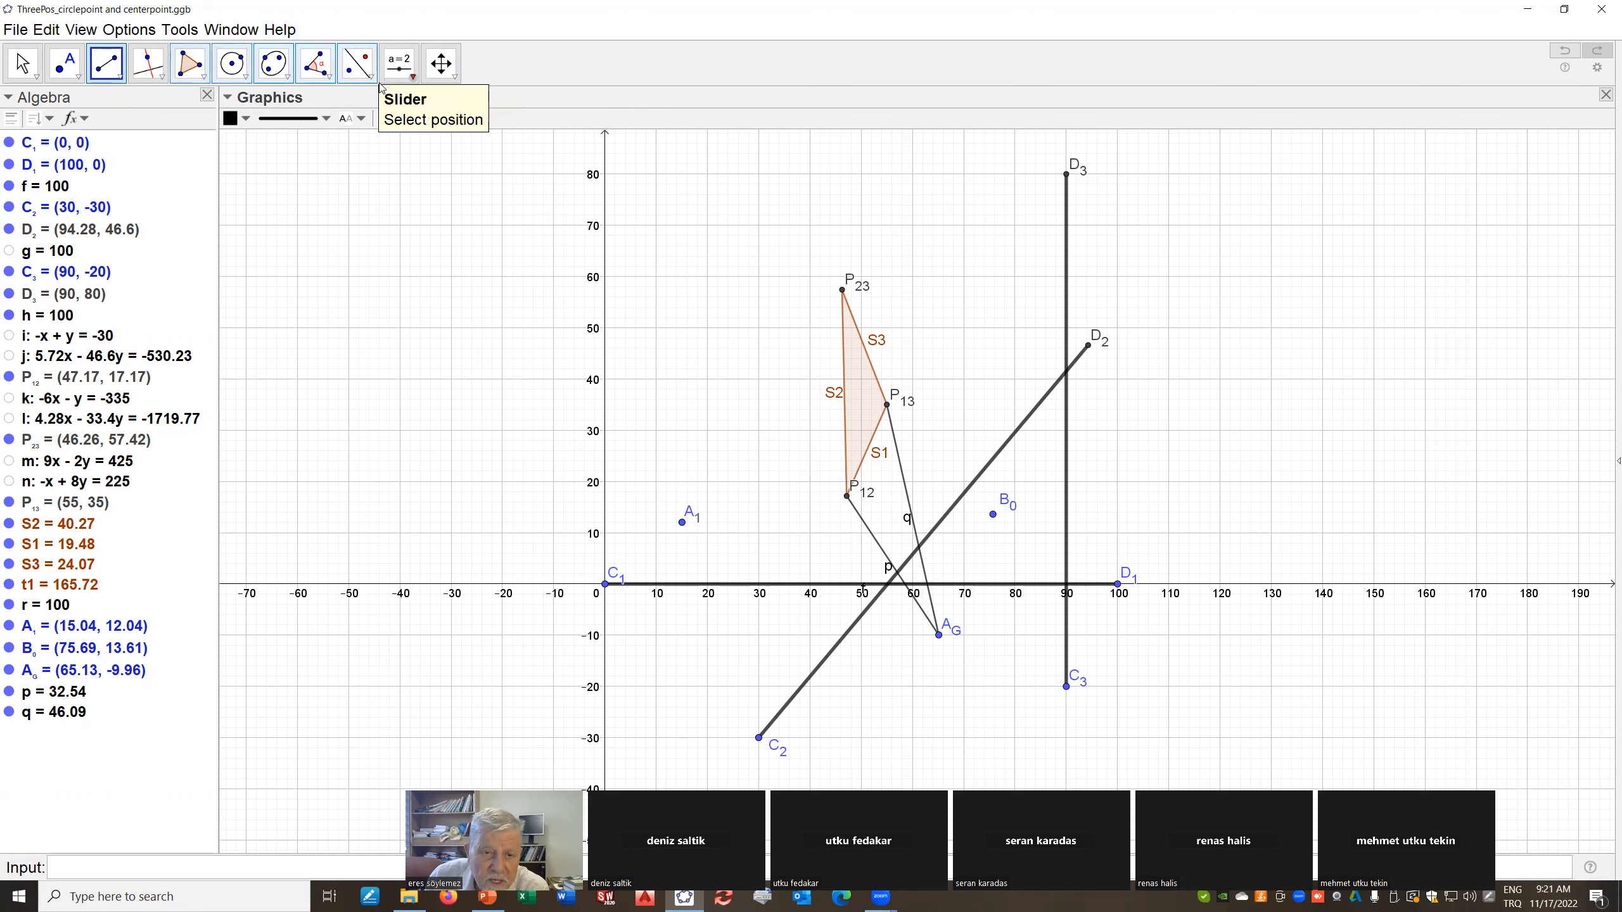
# Construct the angle at P12 from A_G to P13
pyautogui.click(315, 63)
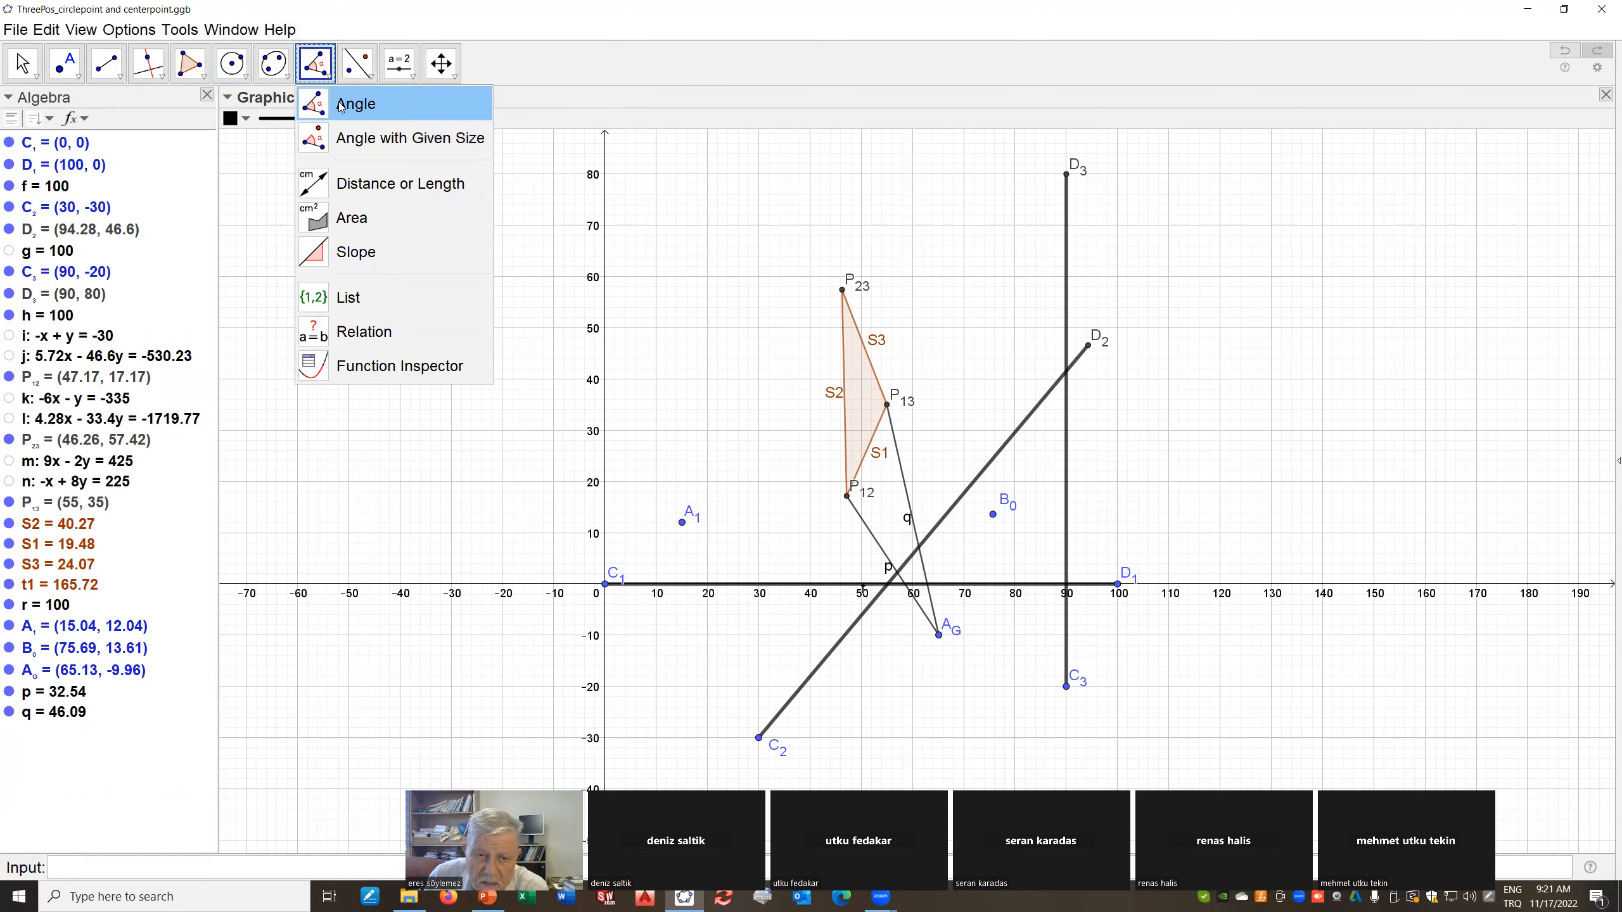
pyautogui.click(316, 107)
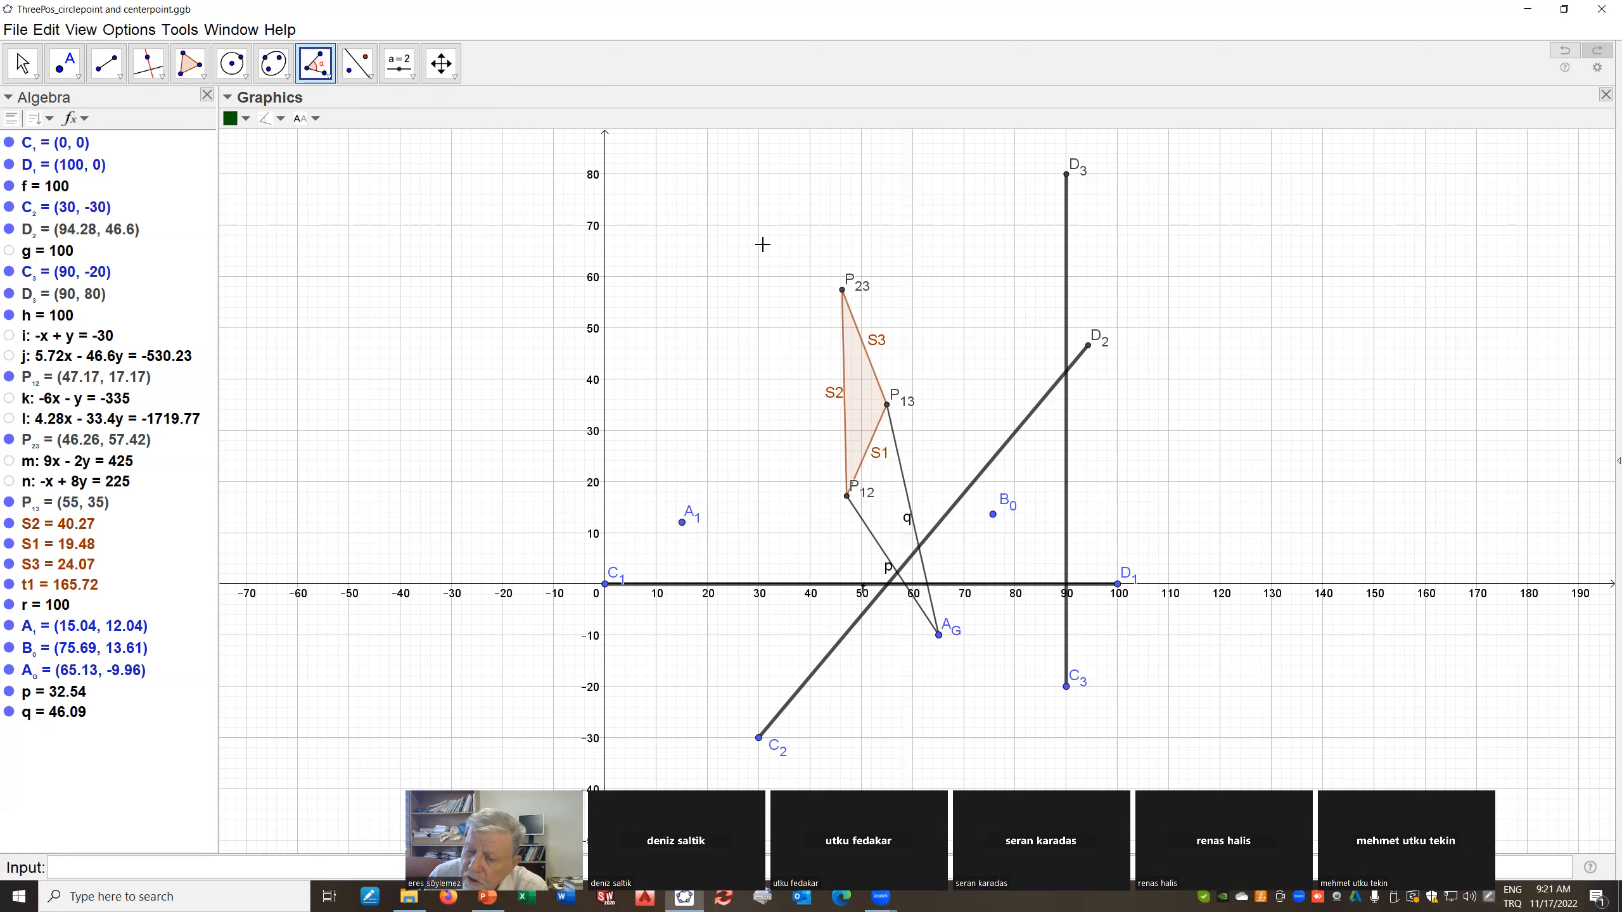
pyautogui.click(939, 636)
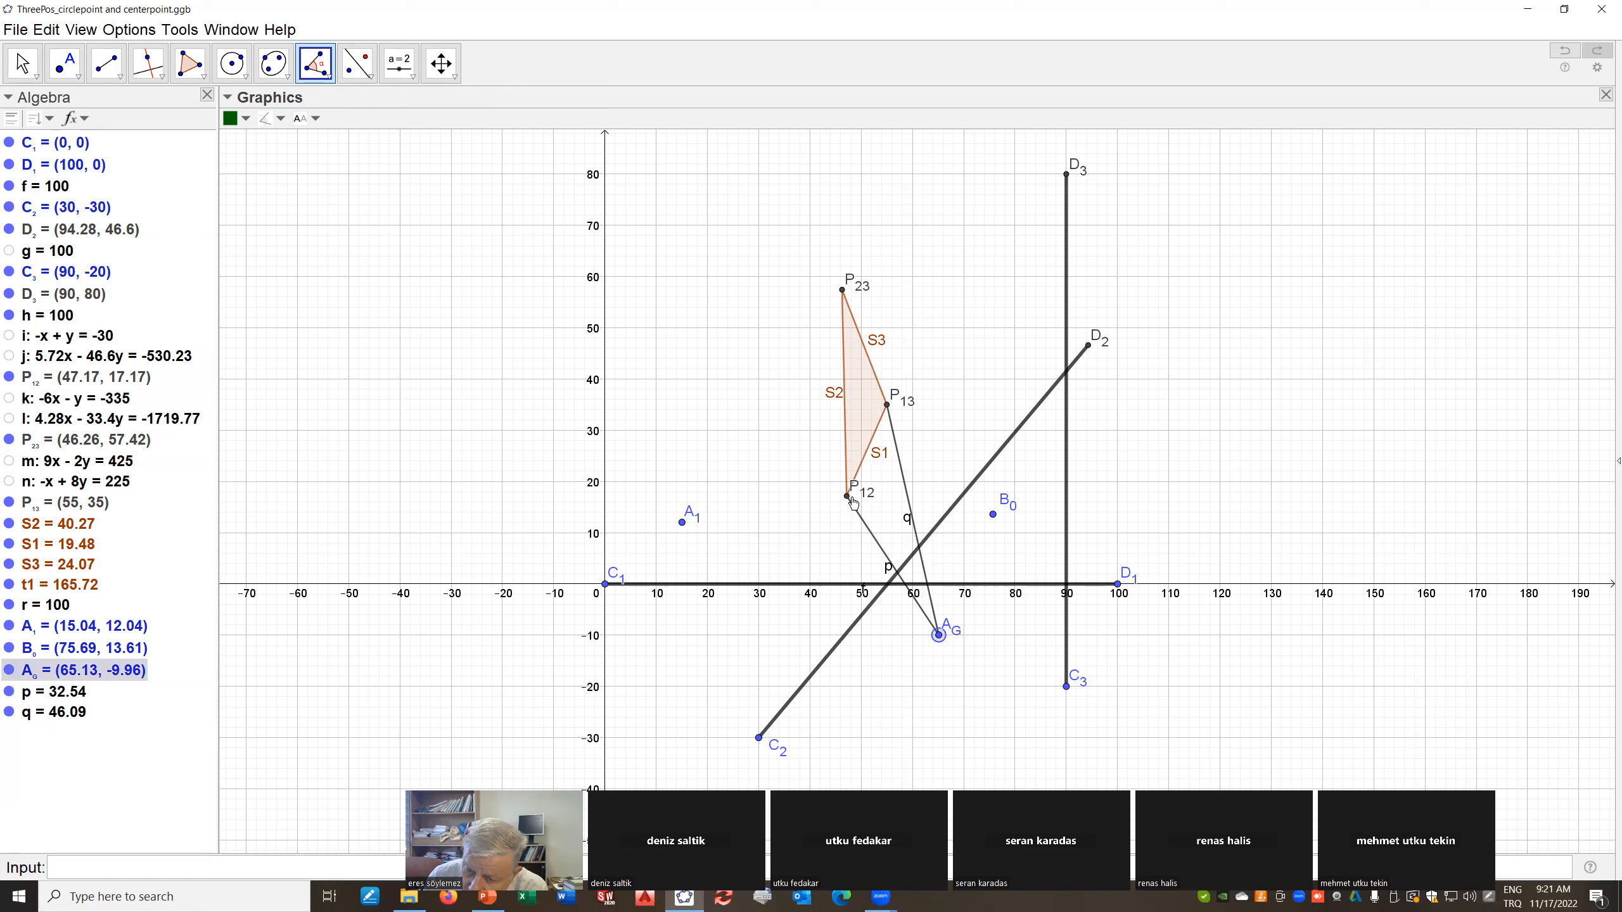
pyautogui.click(847, 498)
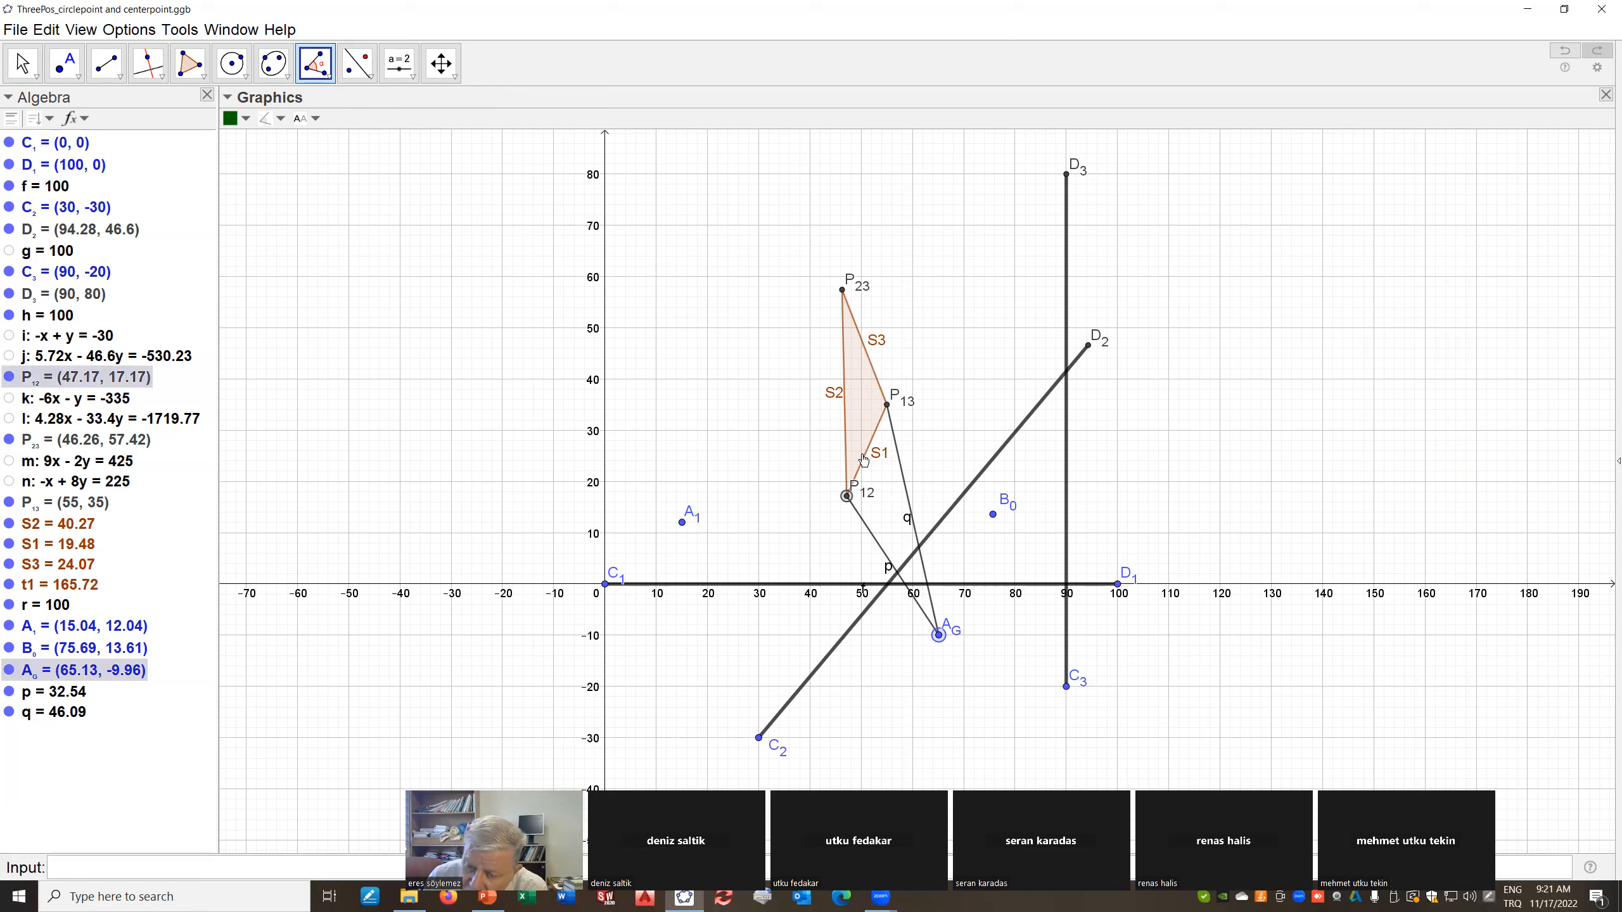
pyautogui.click(887, 407)
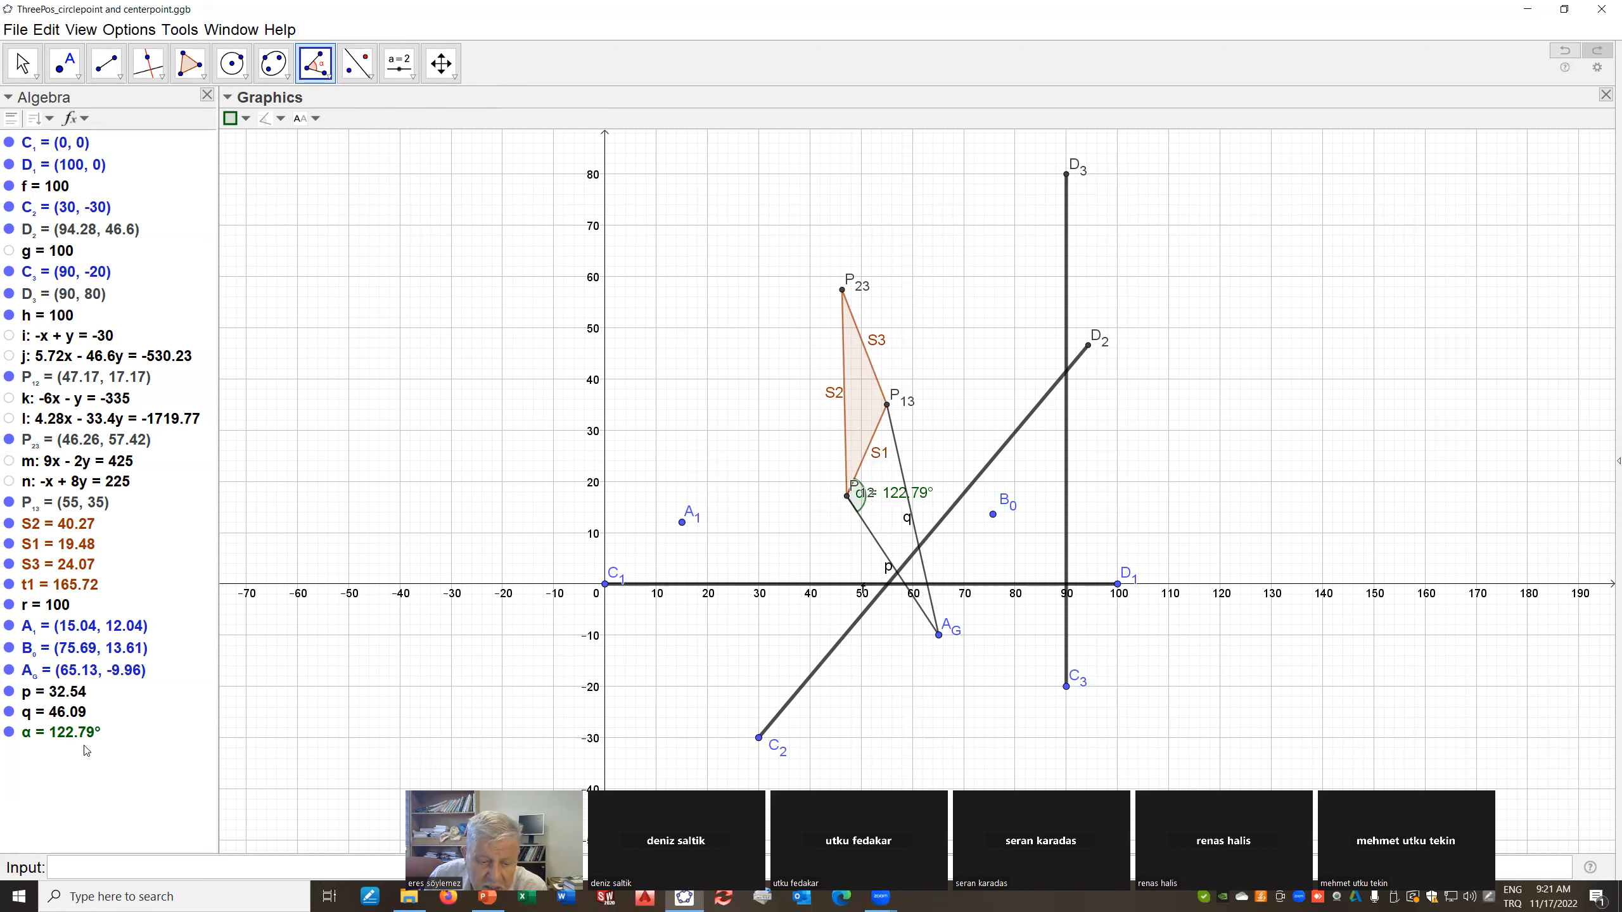
pyautogui.moveTo(102, 742)
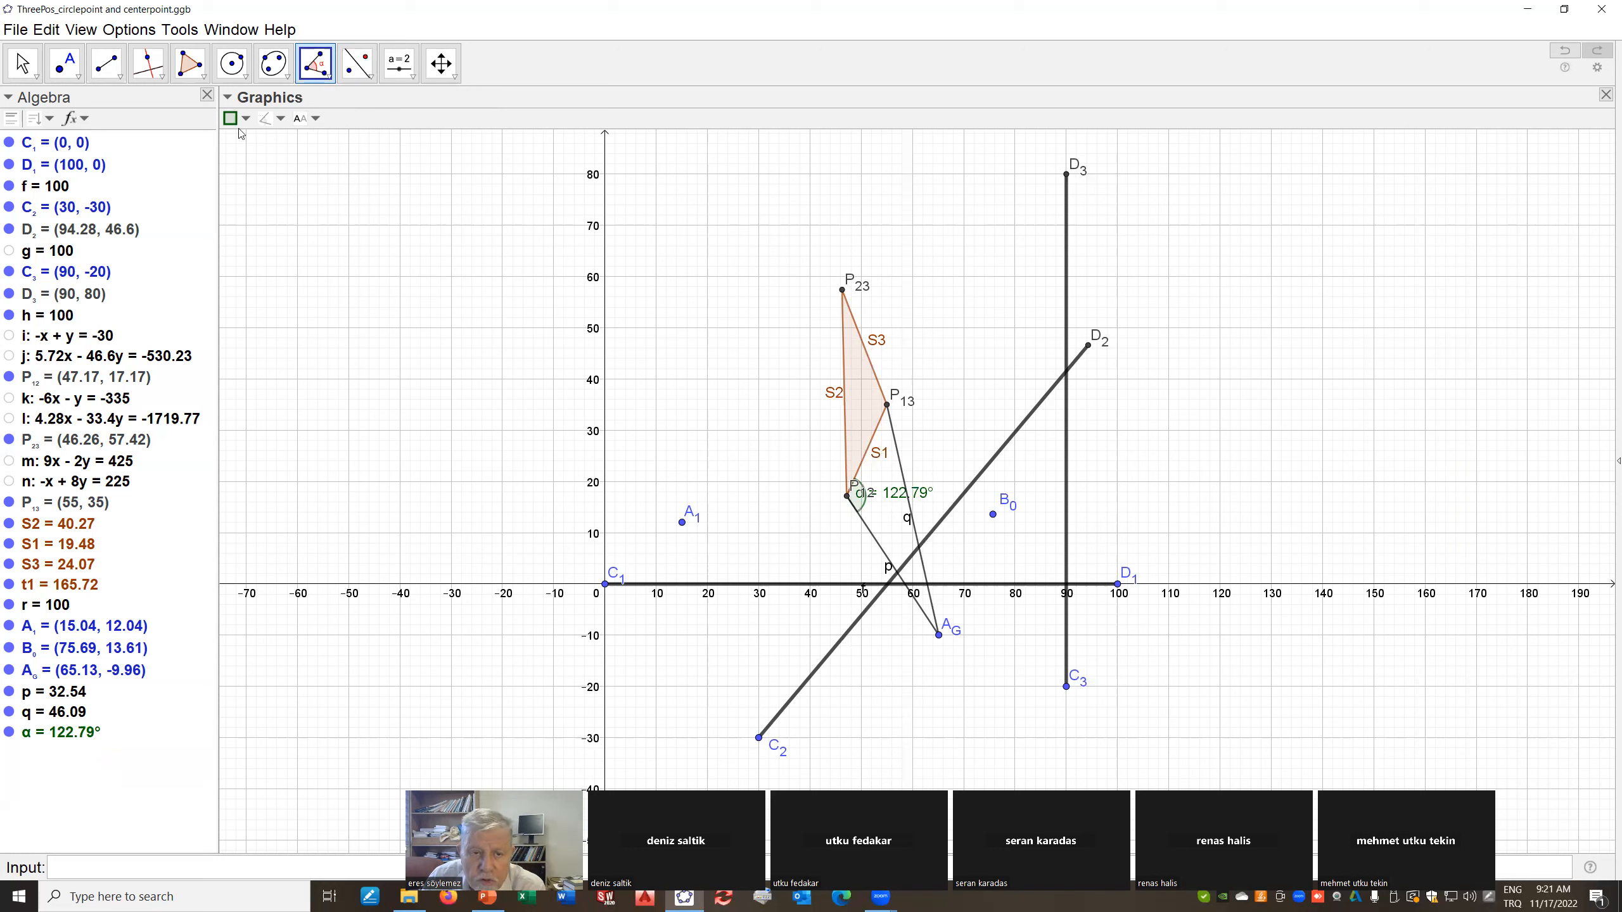
# Construct a counterclockwise angle of size α with leg point P23 and vertex P12
pyautogui.click(330, 77)
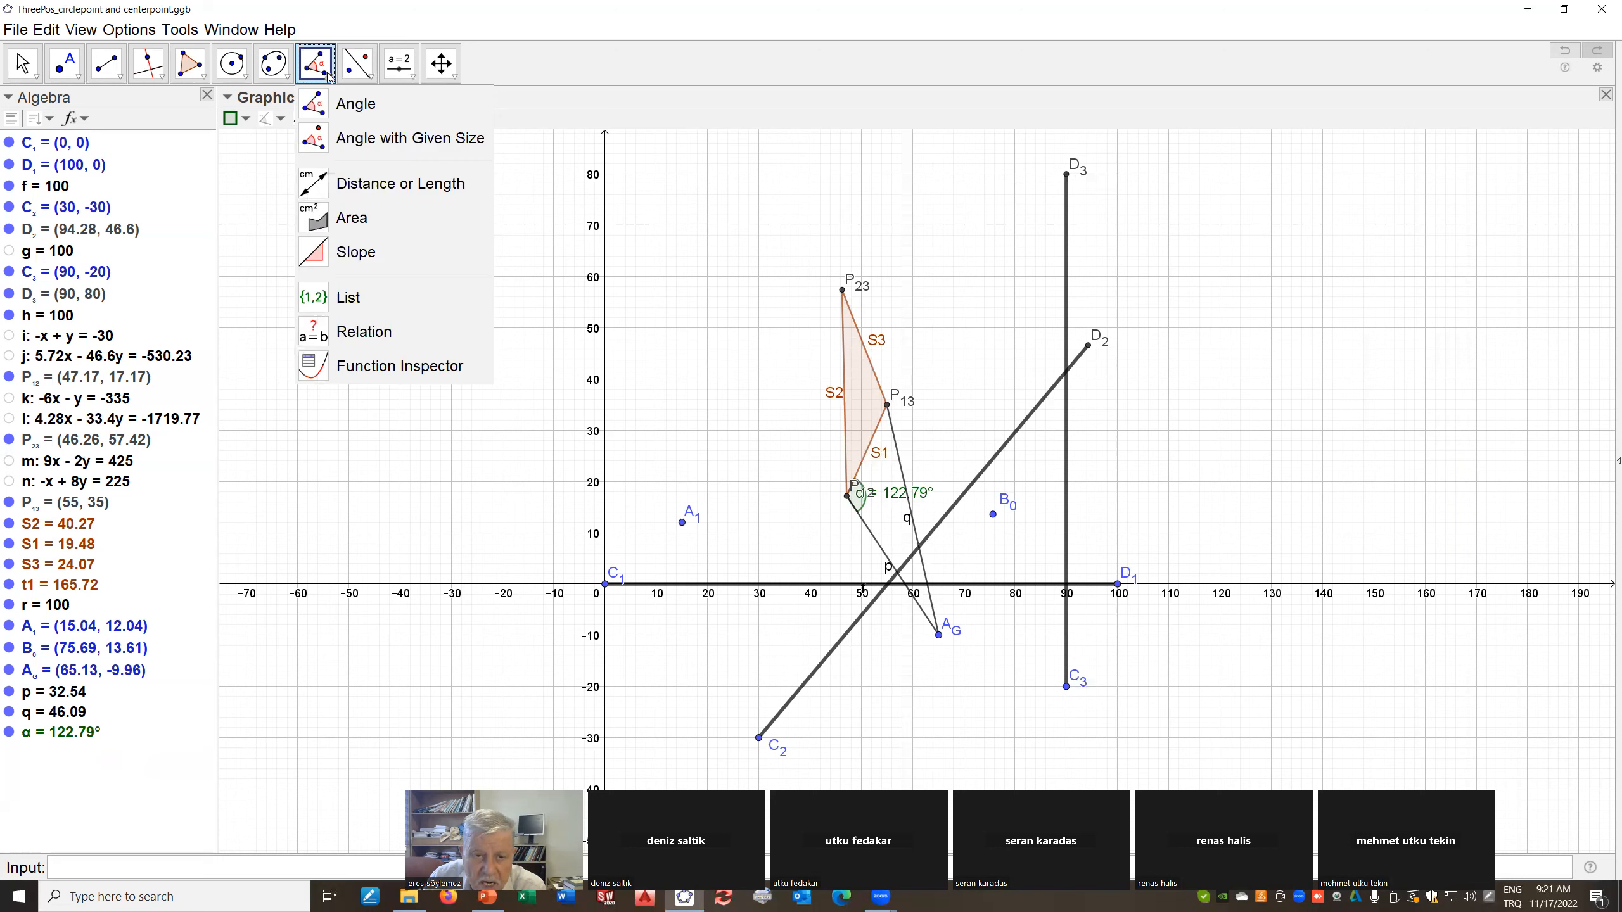
pyautogui.click(315, 142)
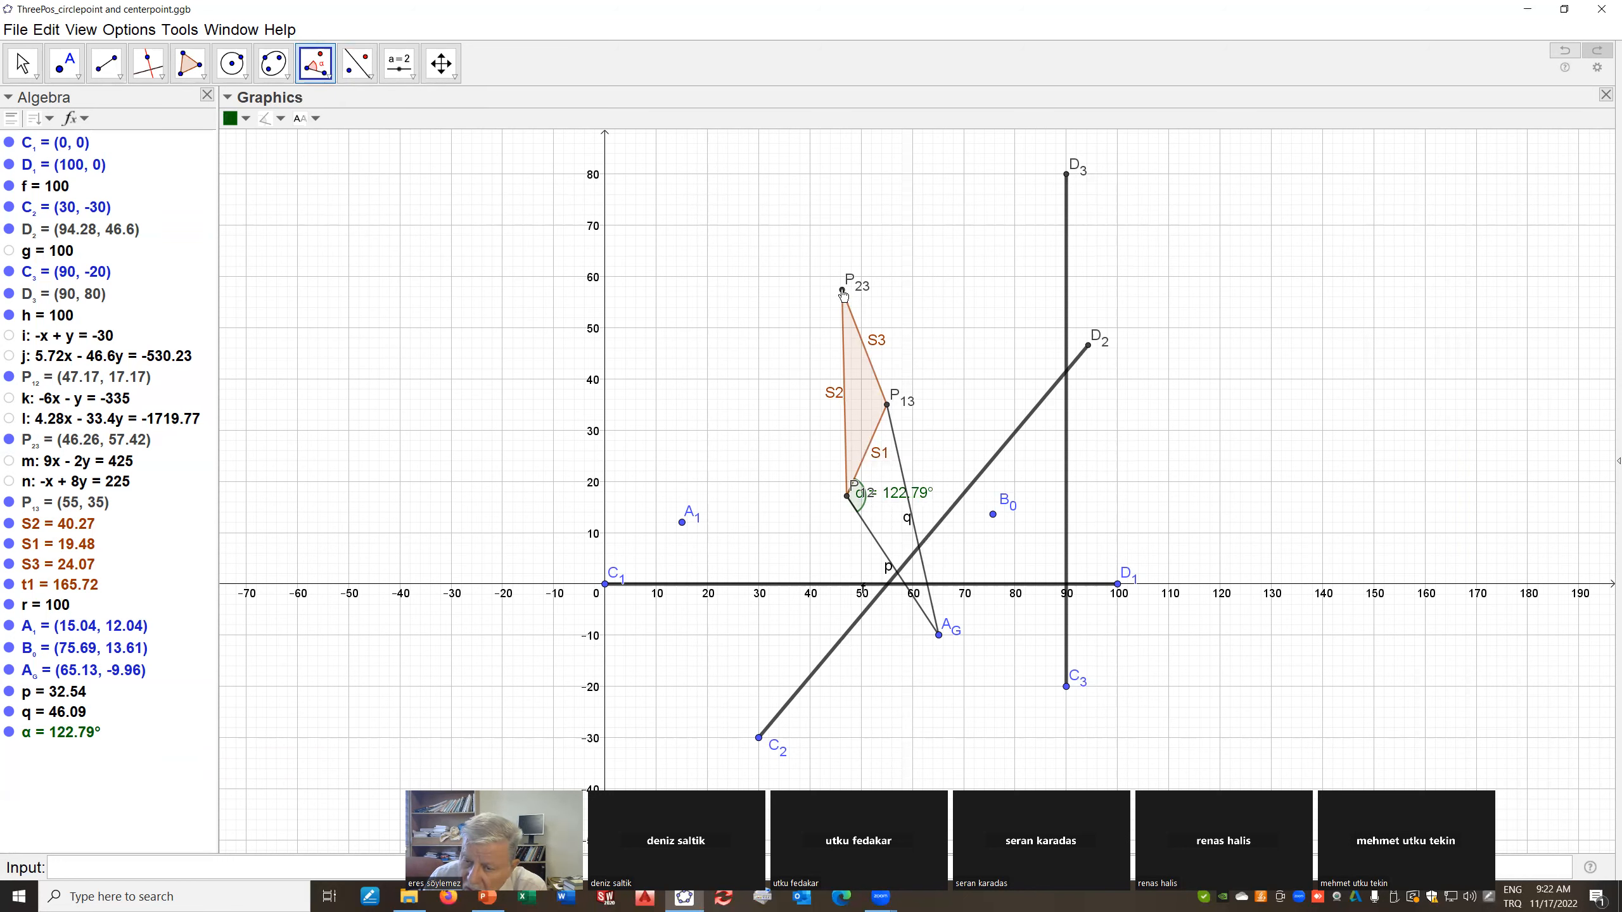
pyautogui.click(842, 292)
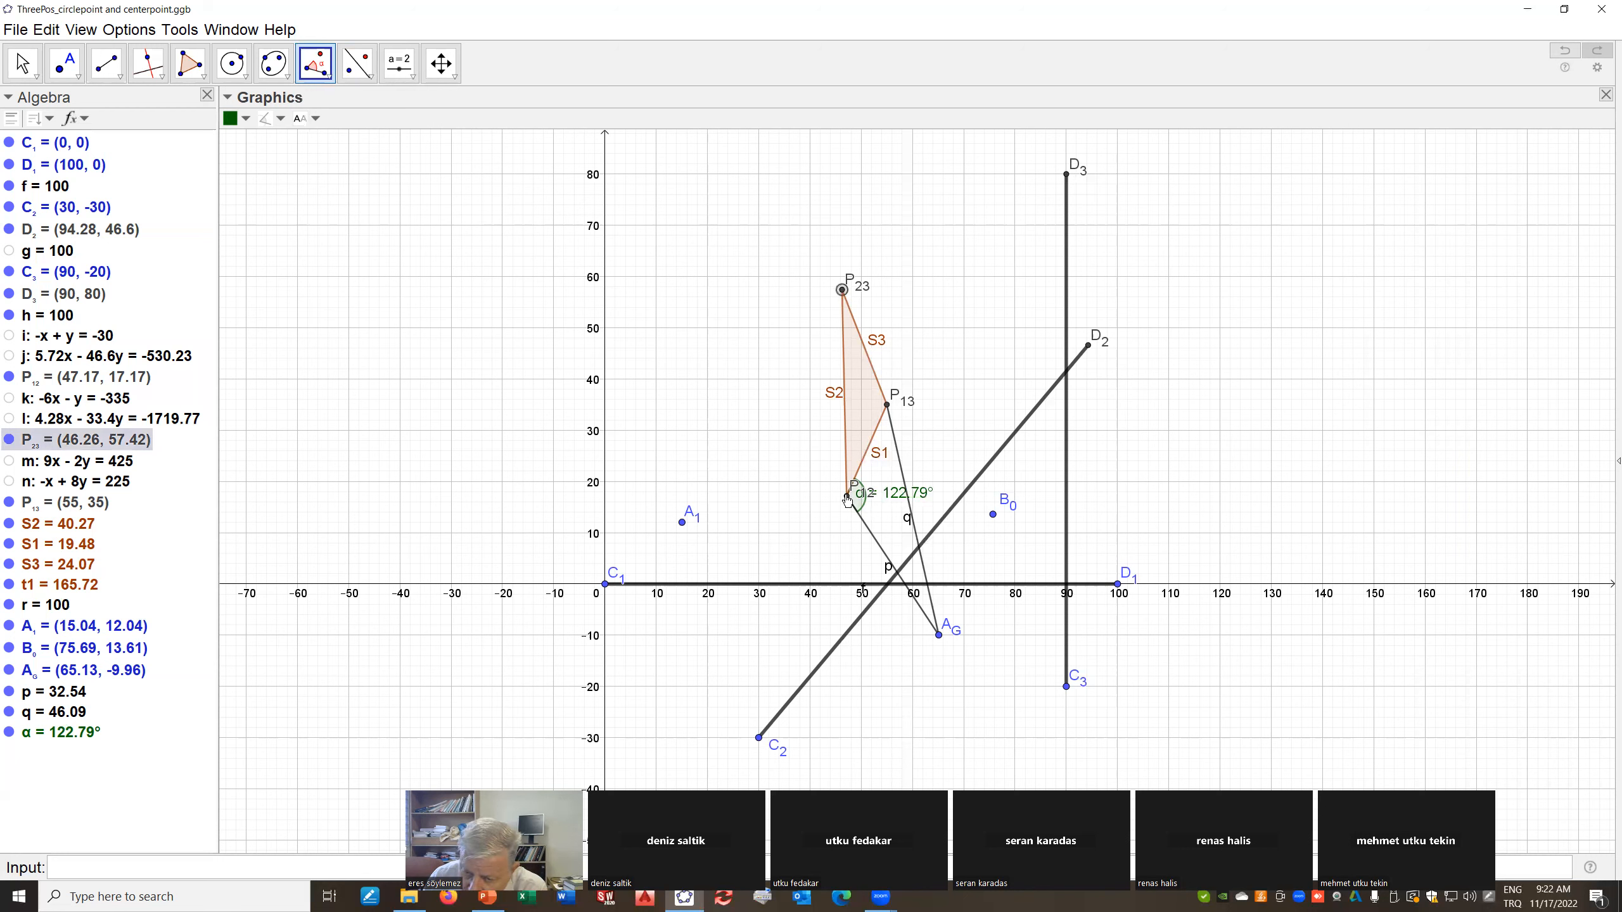
pyautogui.click(847, 497)
pyautogui.moveTo(673, 419); pyautogui.dragTo(613, 422)
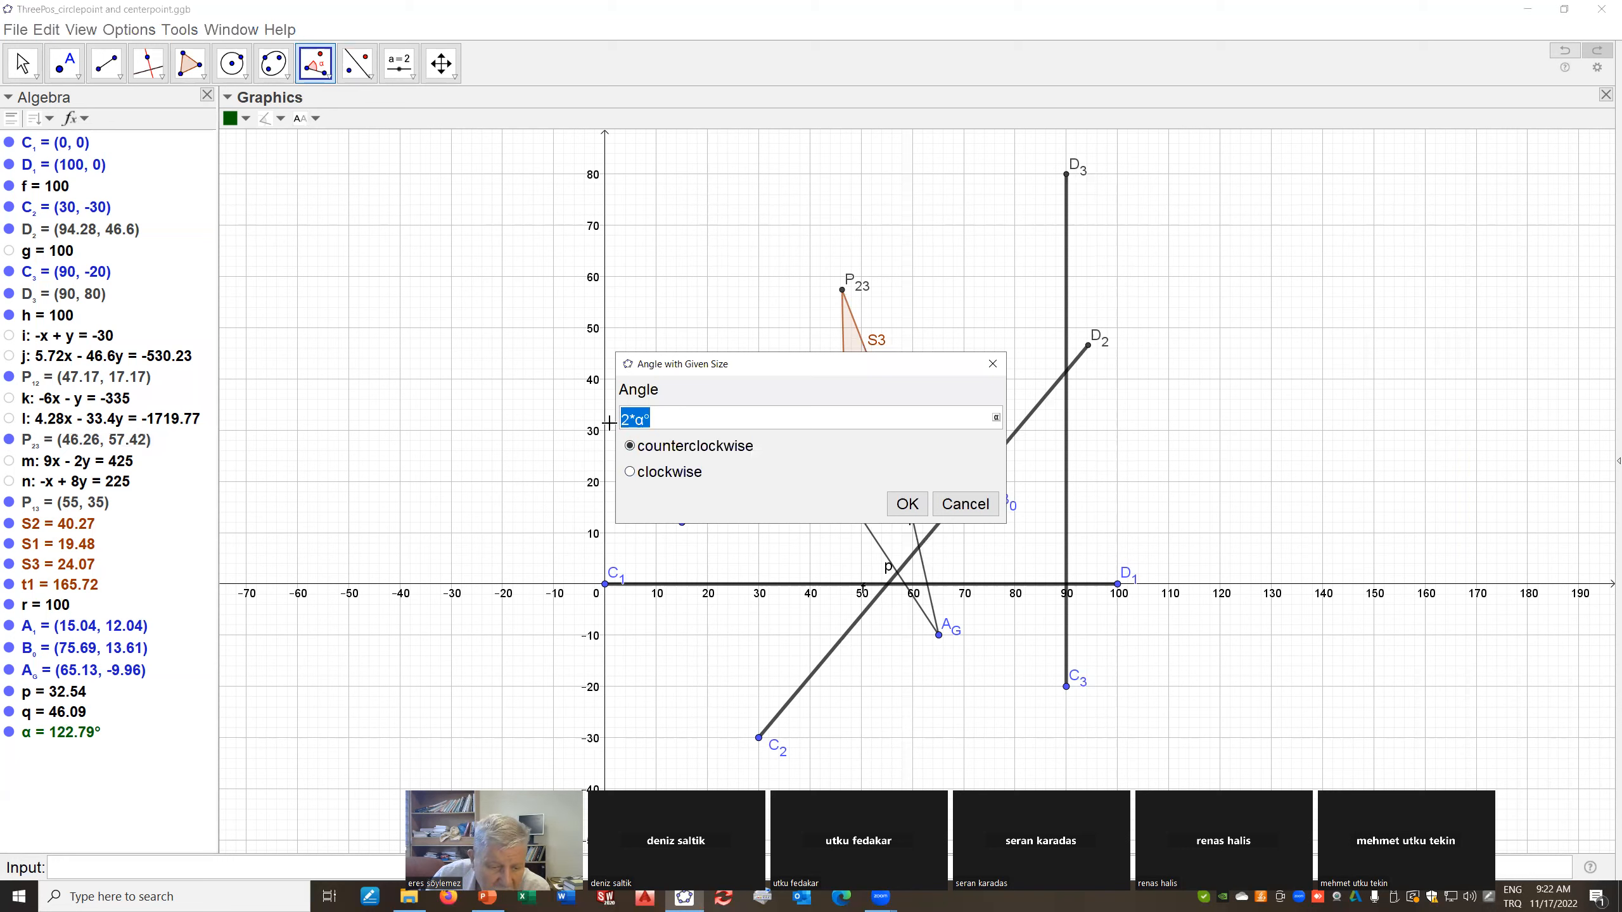
pyautogui.write('α')
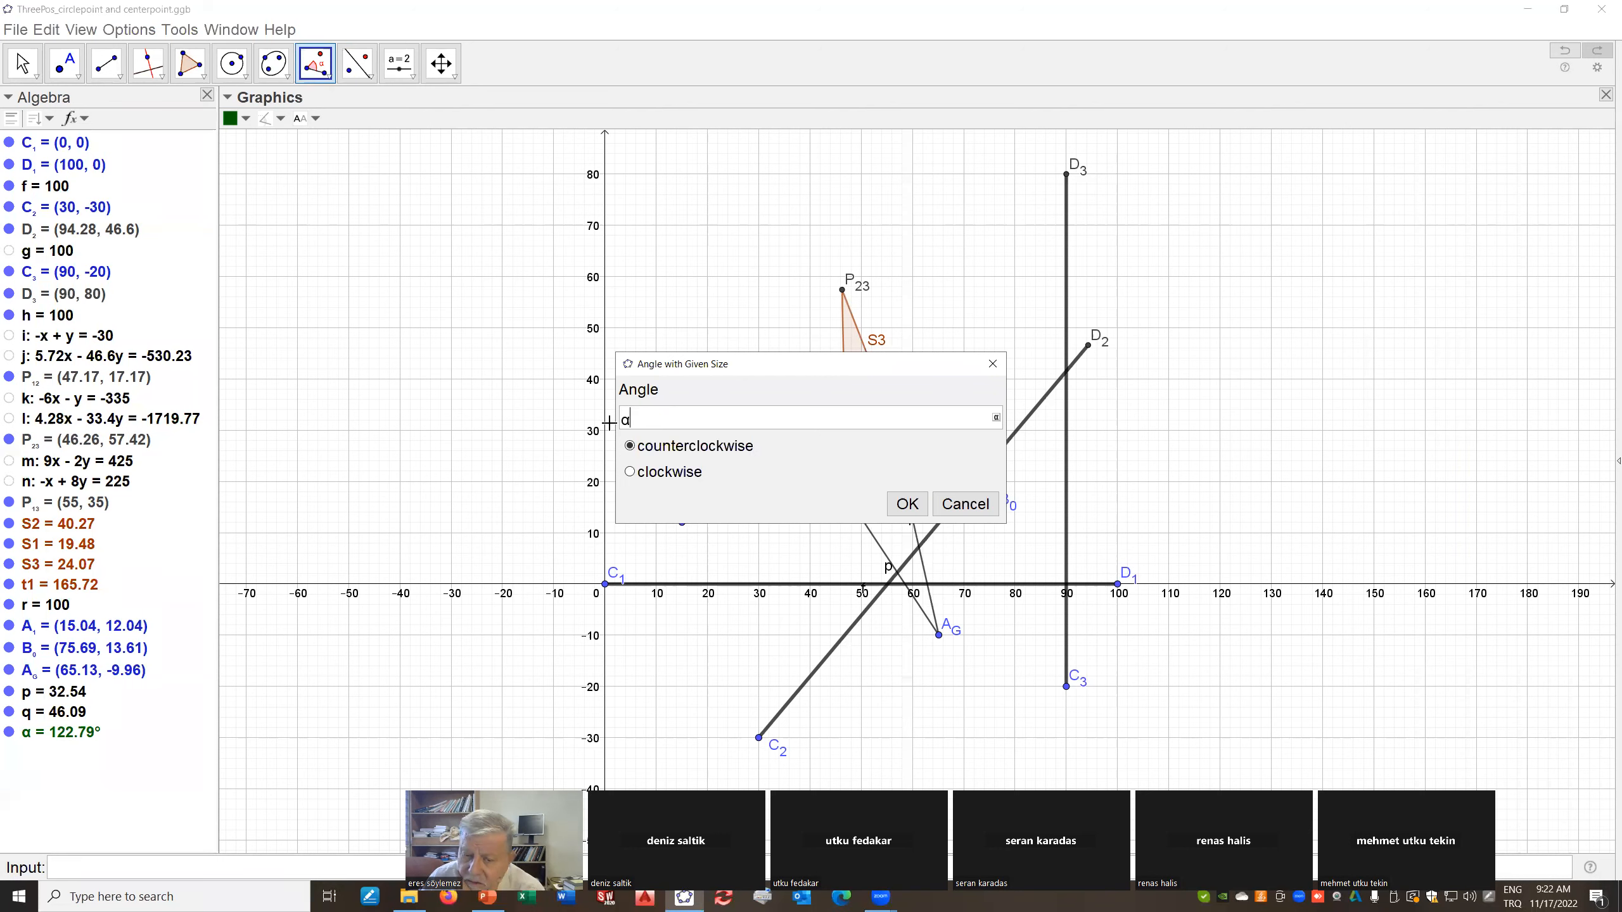
pyautogui.click(907, 505)
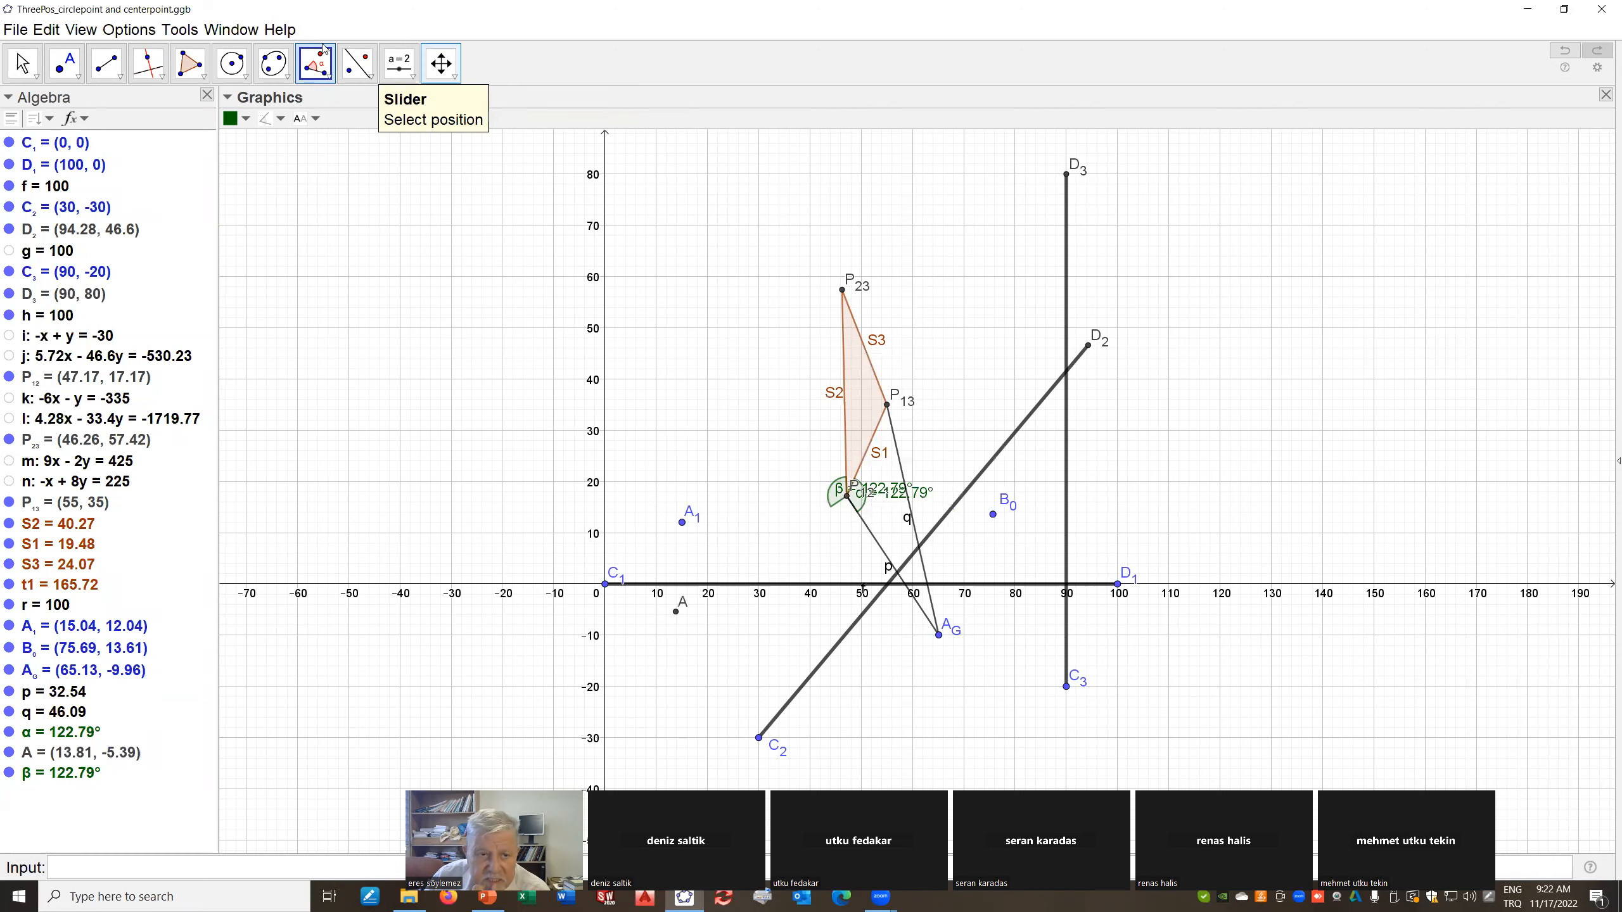
# Draw a line through P12 and the rotated image of P23, and hide that rotated point
pyautogui.click(106, 66)
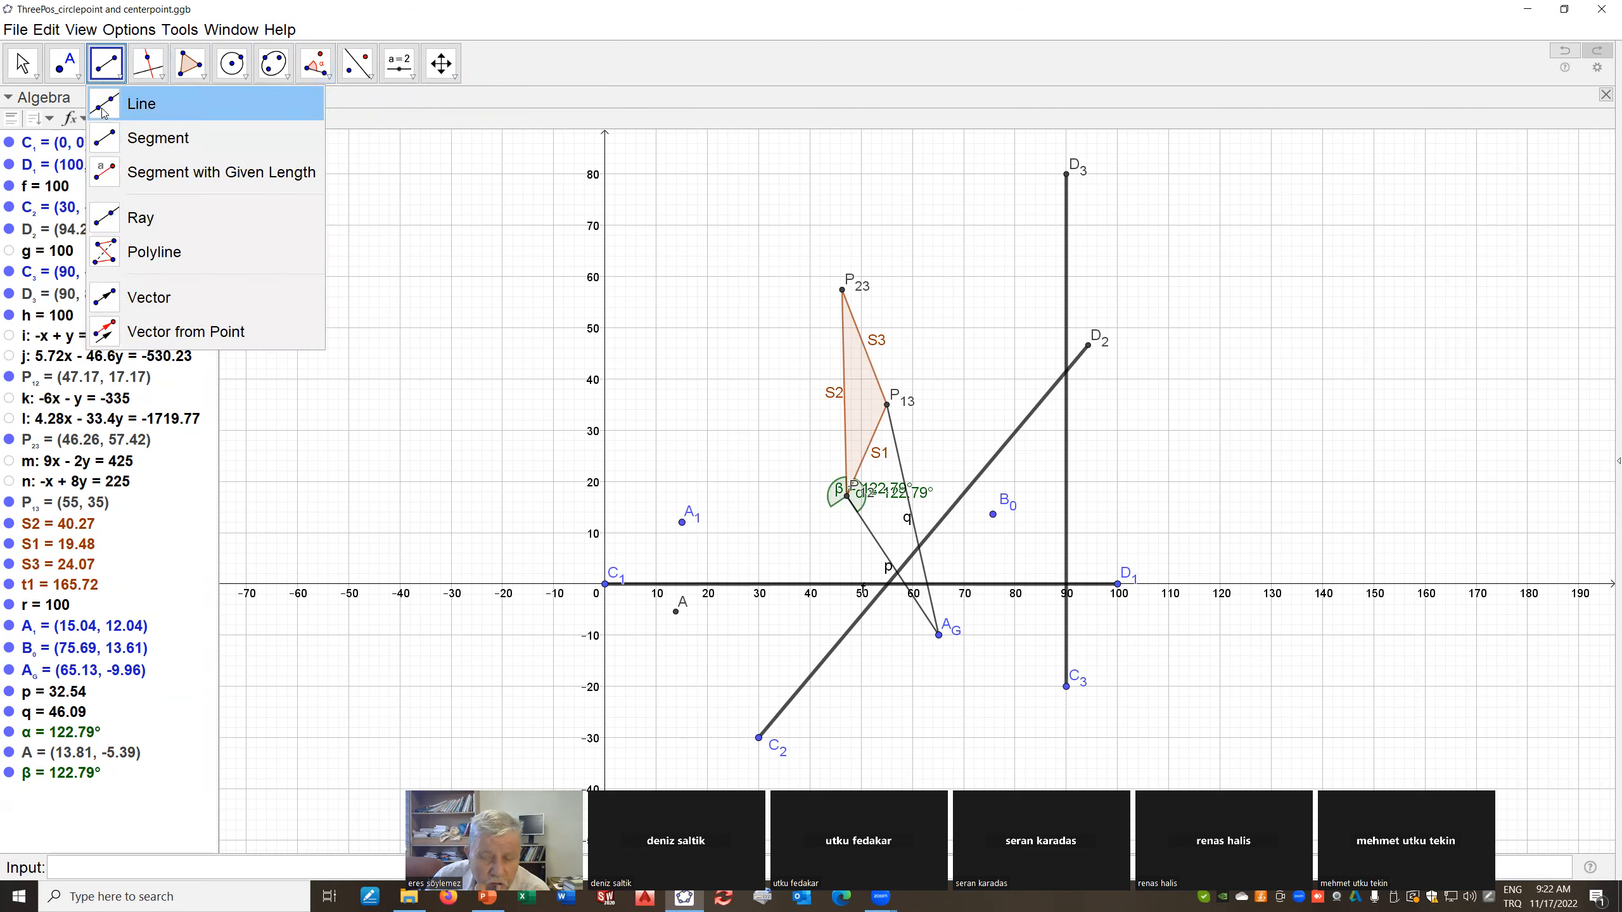
pyautogui.click(114, 102)
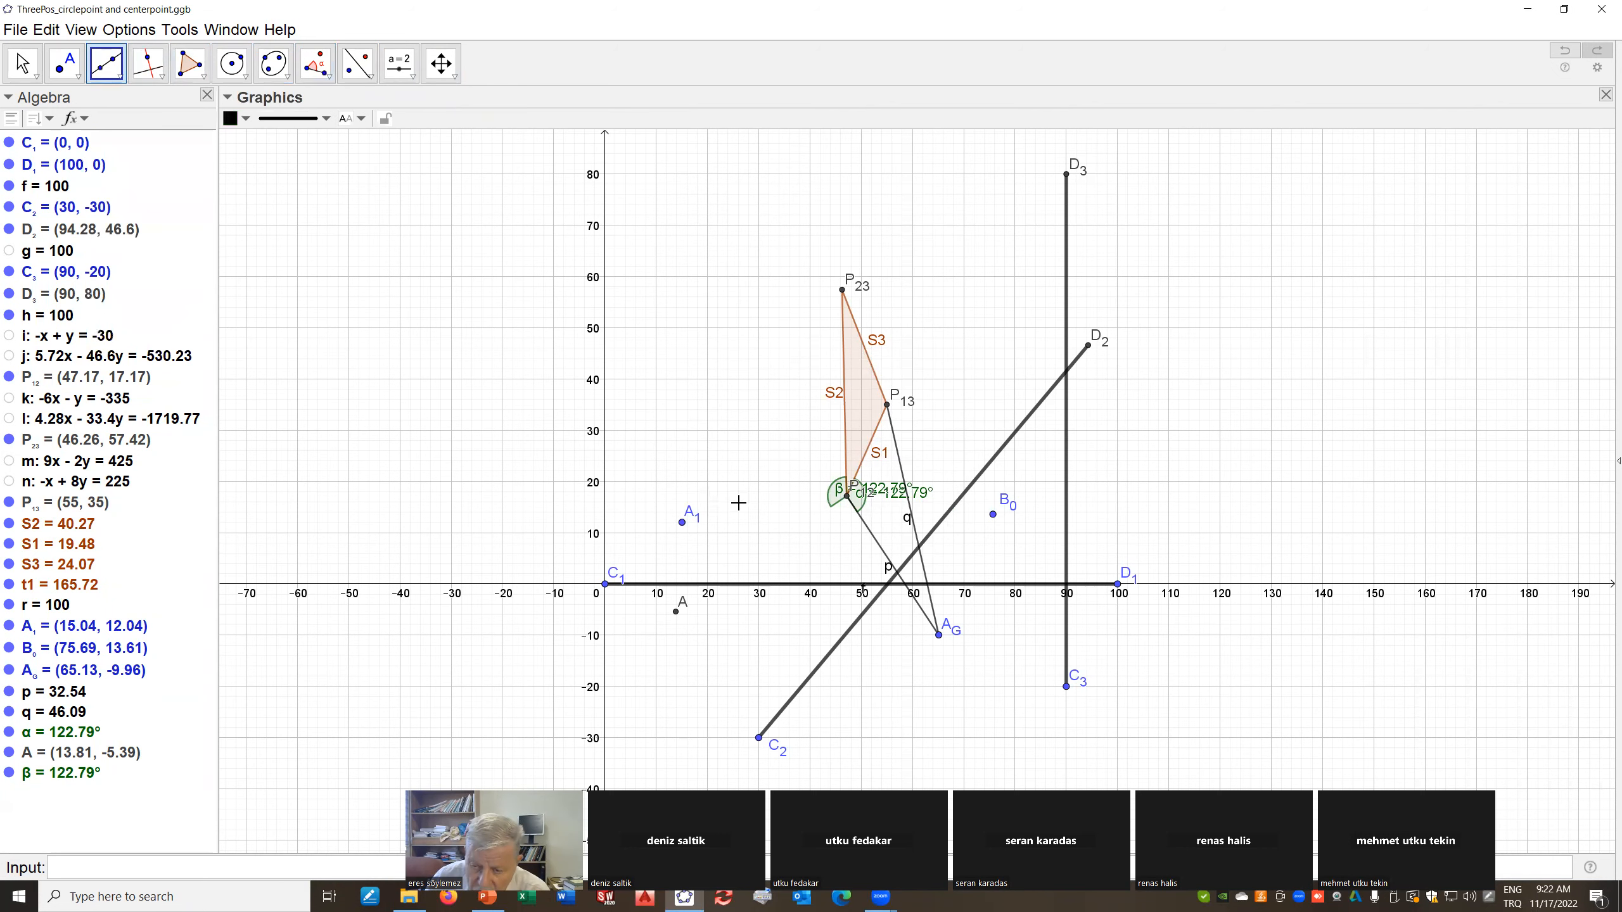
pyautogui.click(847, 499)
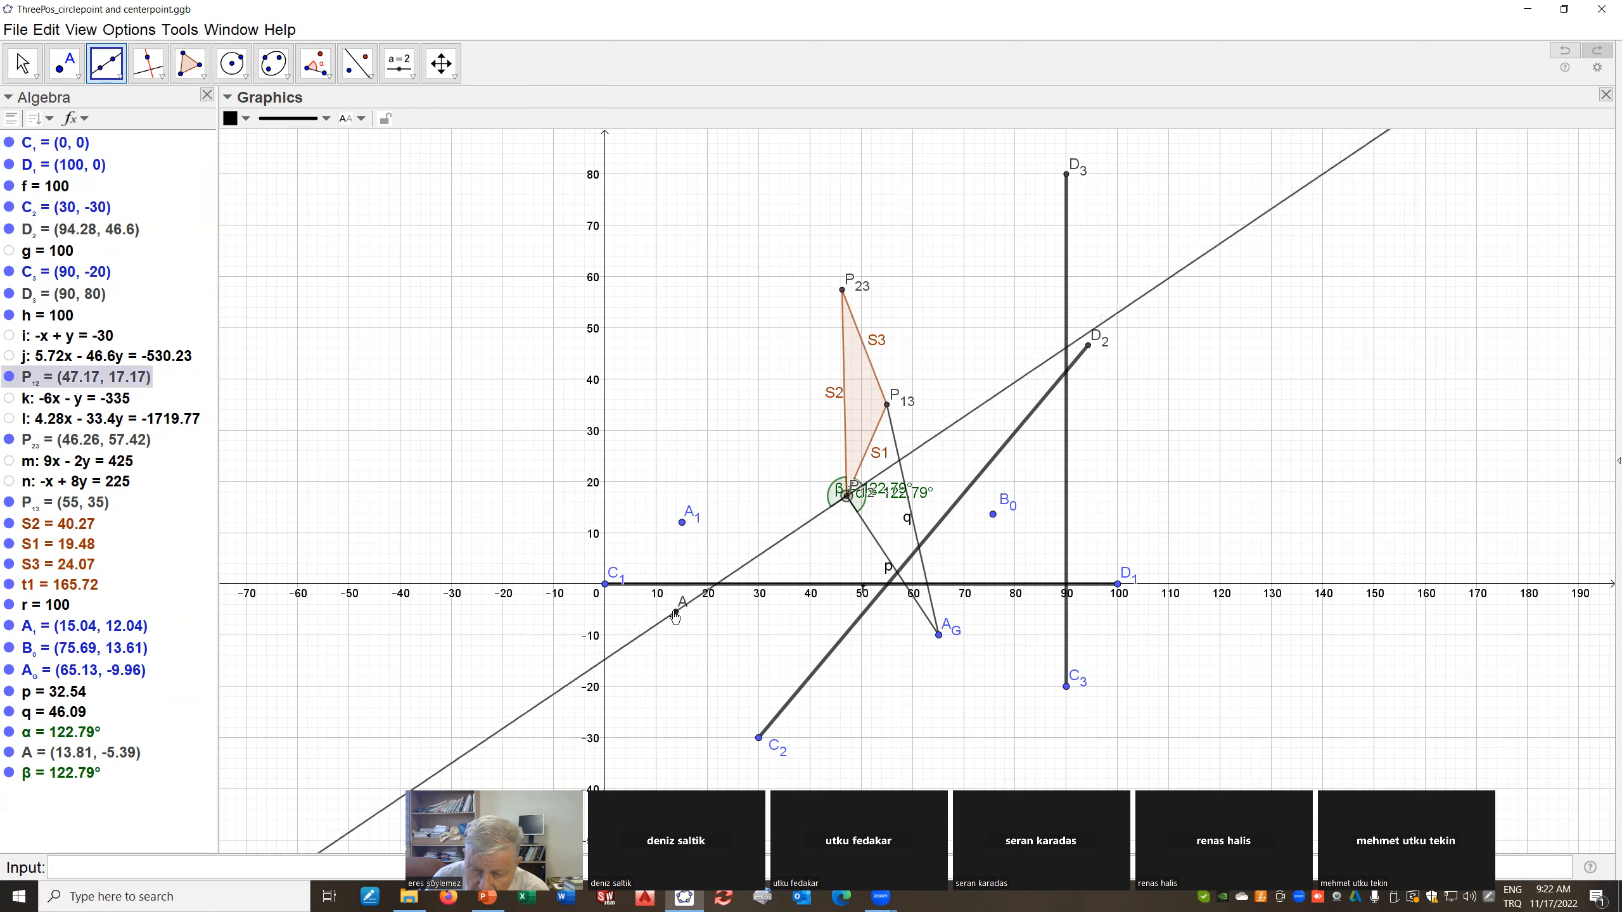
pyautogui.click(675, 611)
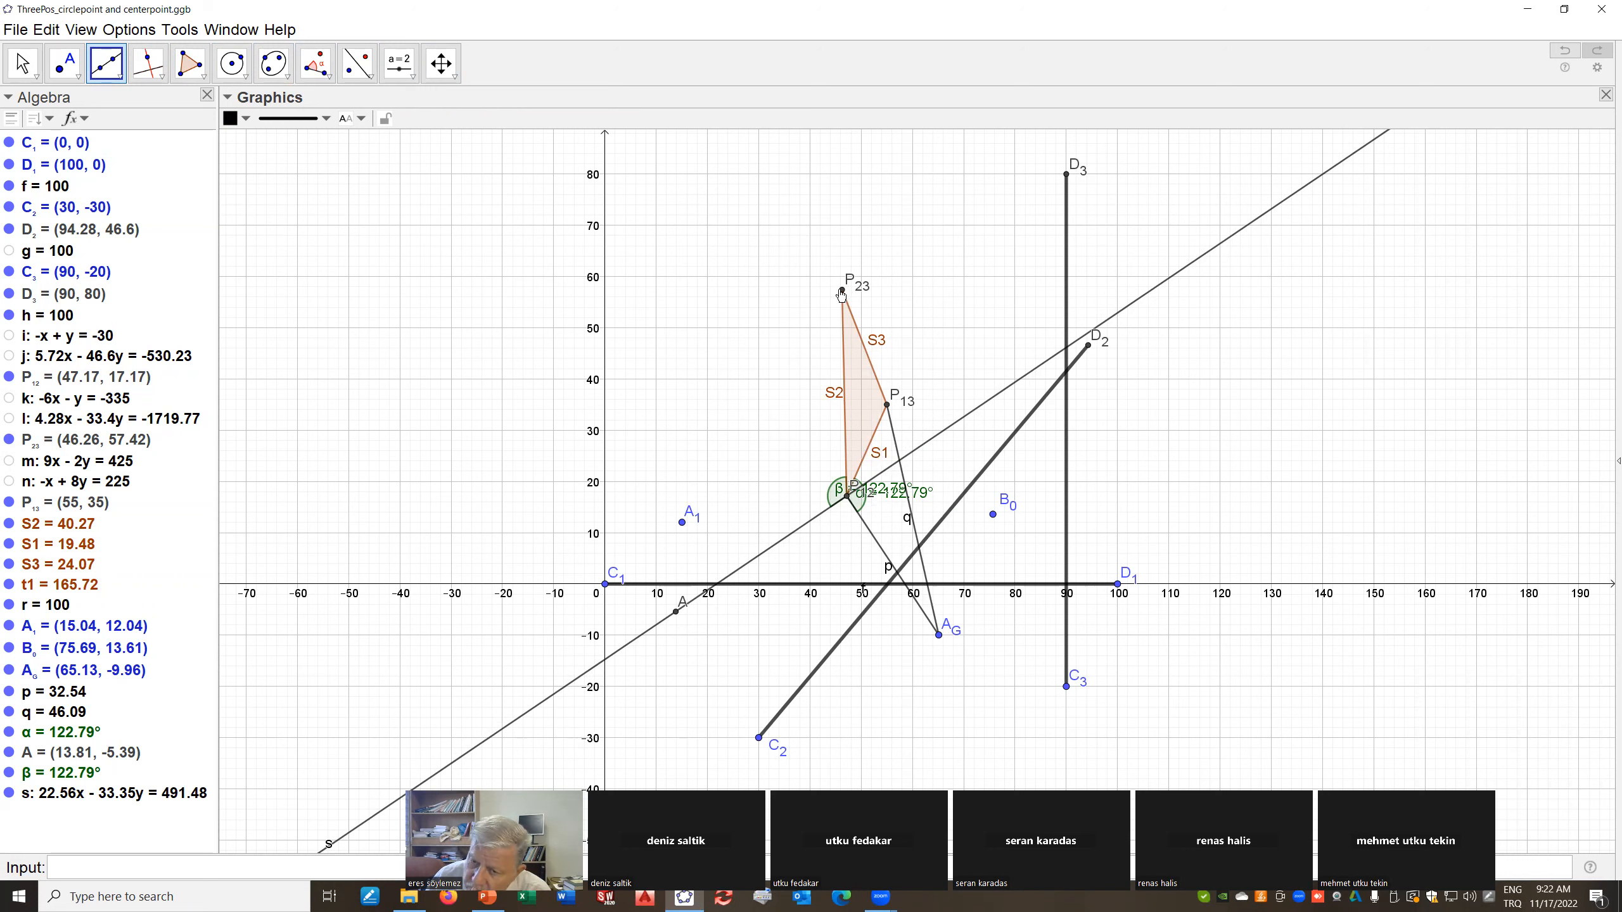
pyautogui.rightClick(677, 613)
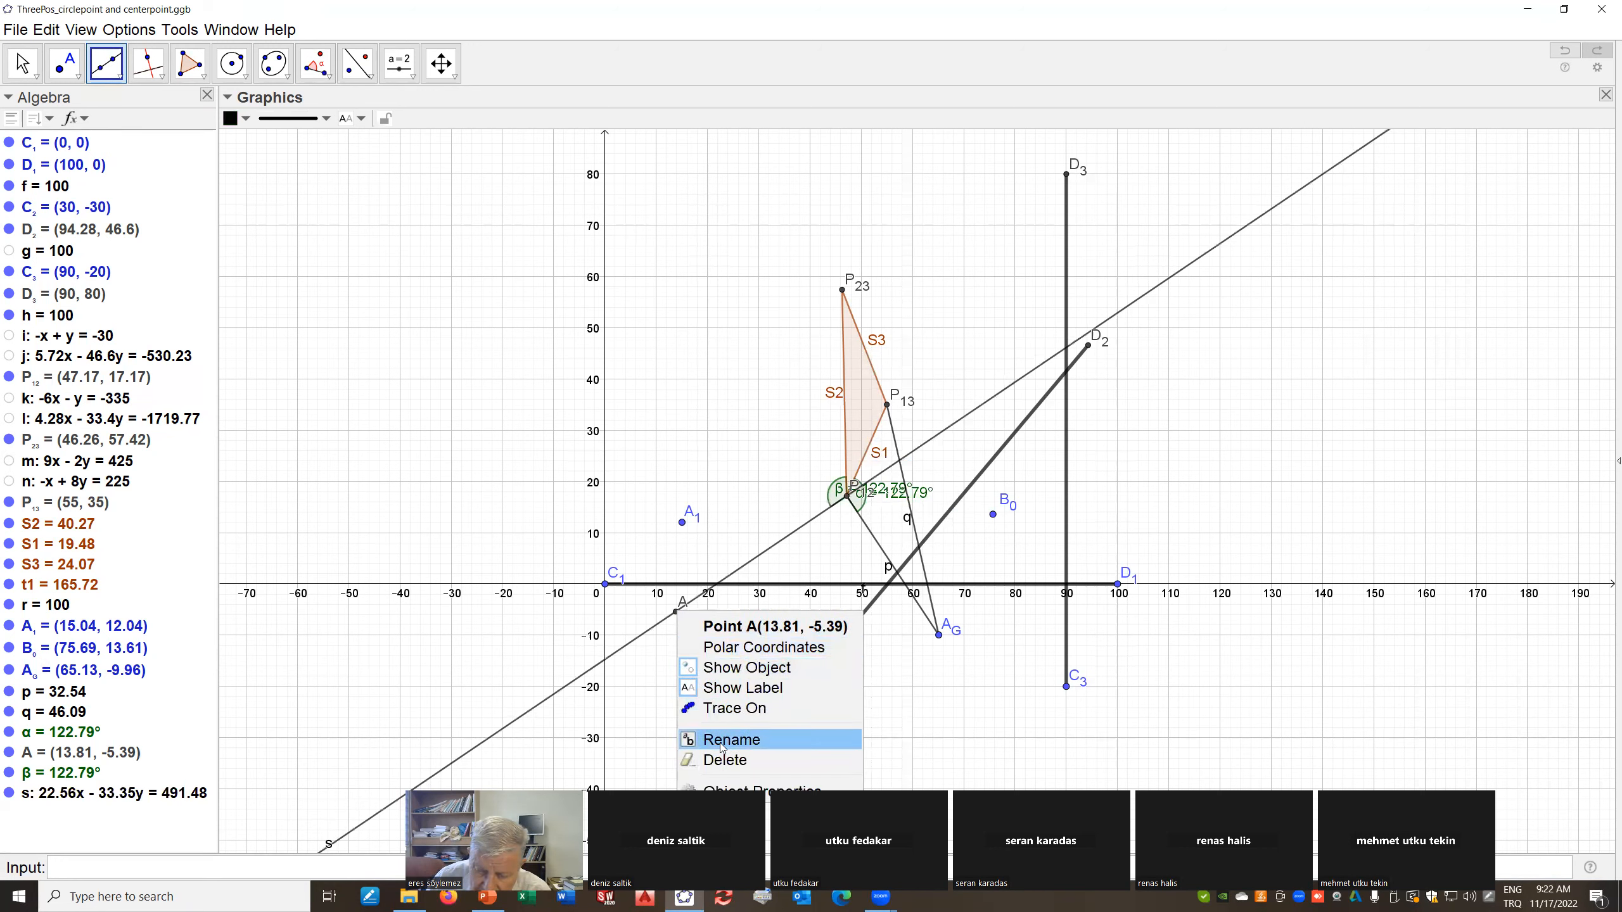
pyautogui.click(731, 669)
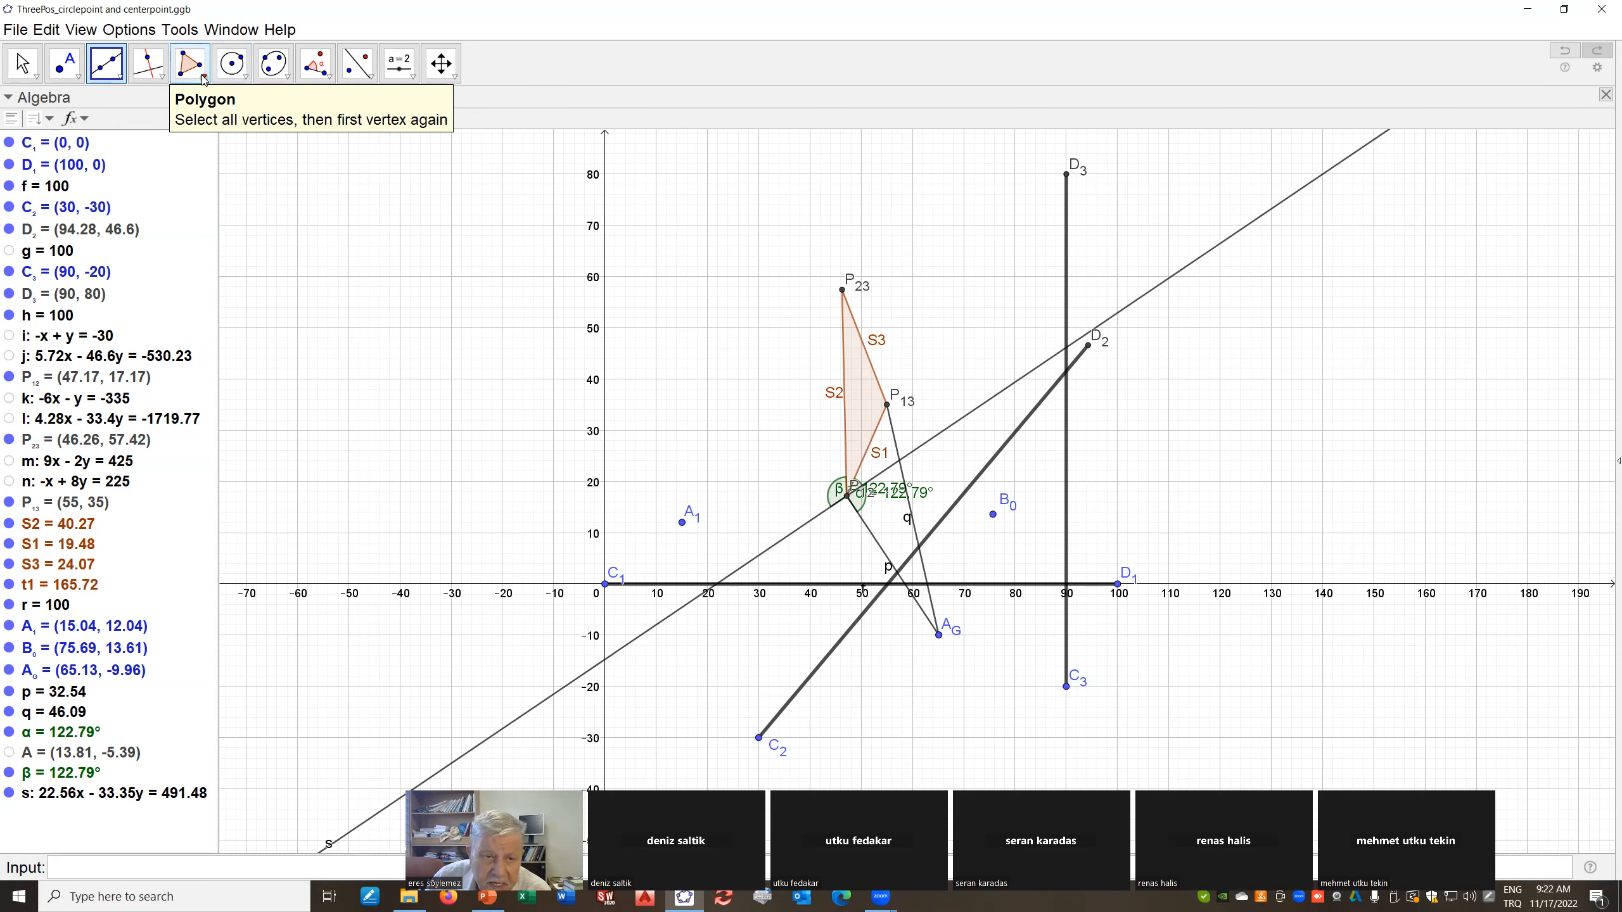
pyautogui.click(330, 78)
pyautogui.click(320, 142)
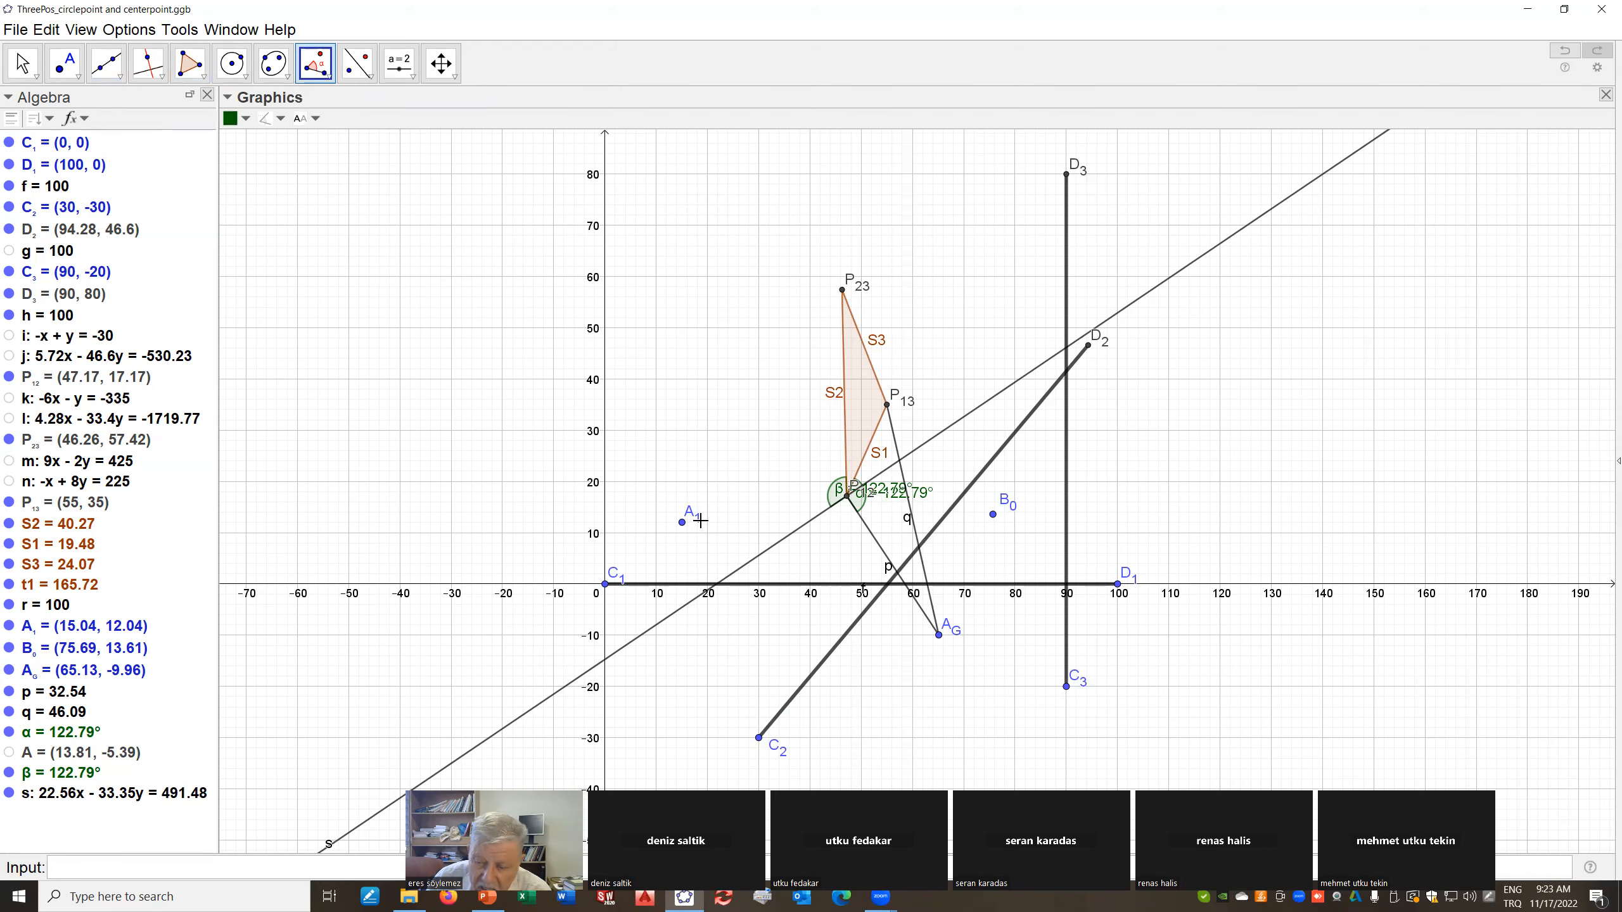
pyautogui.click(938, 635)
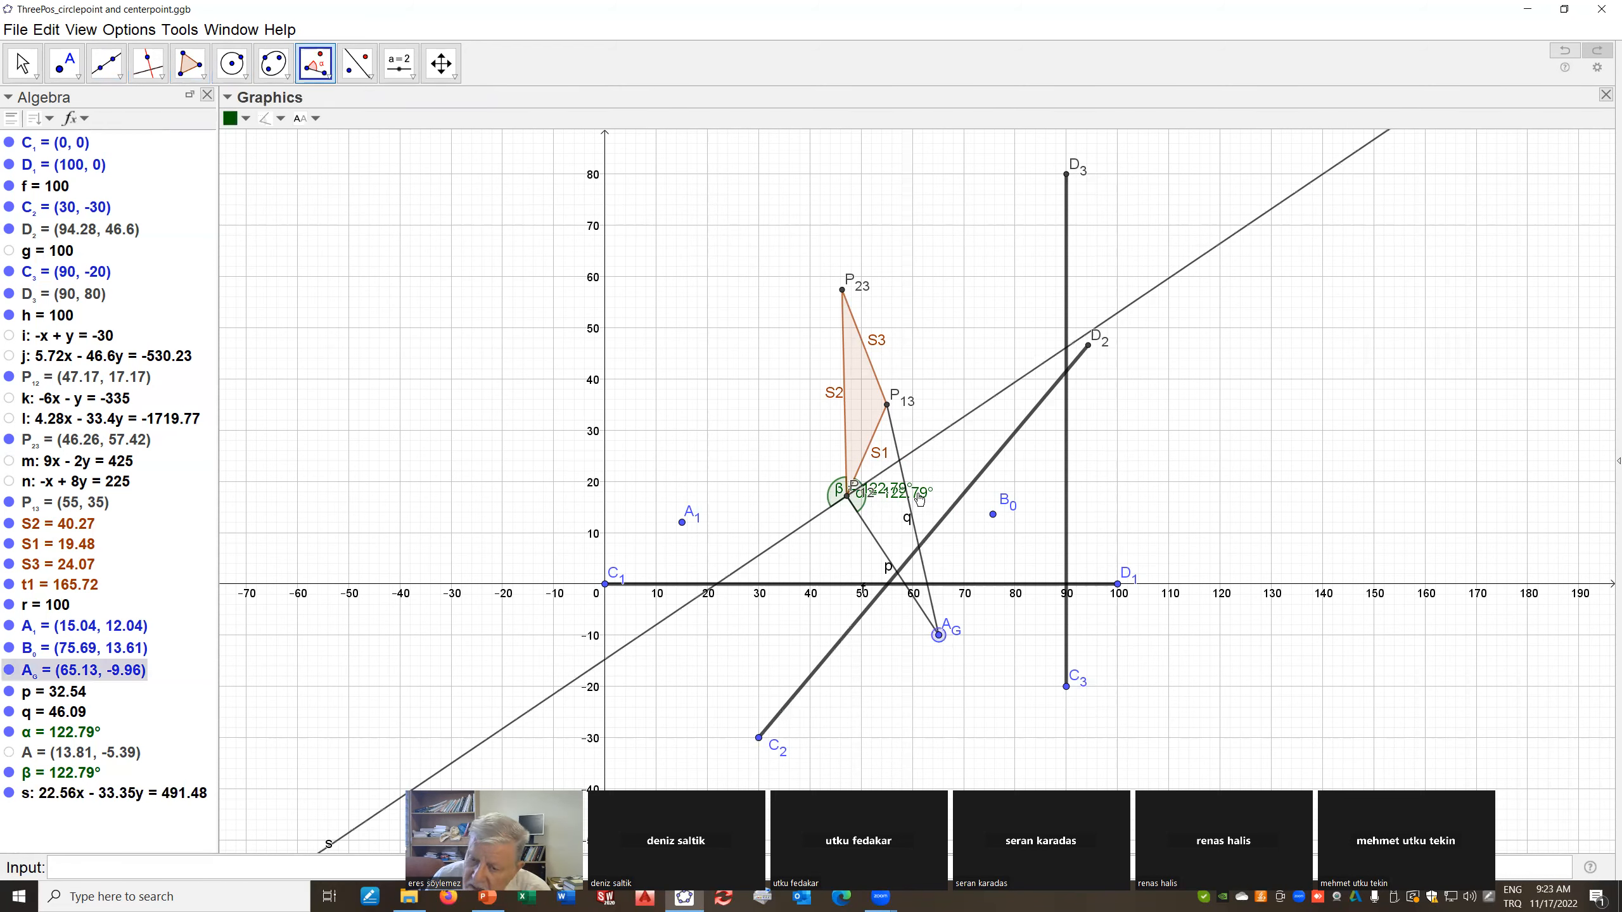
pyautogui.click(888, 407)
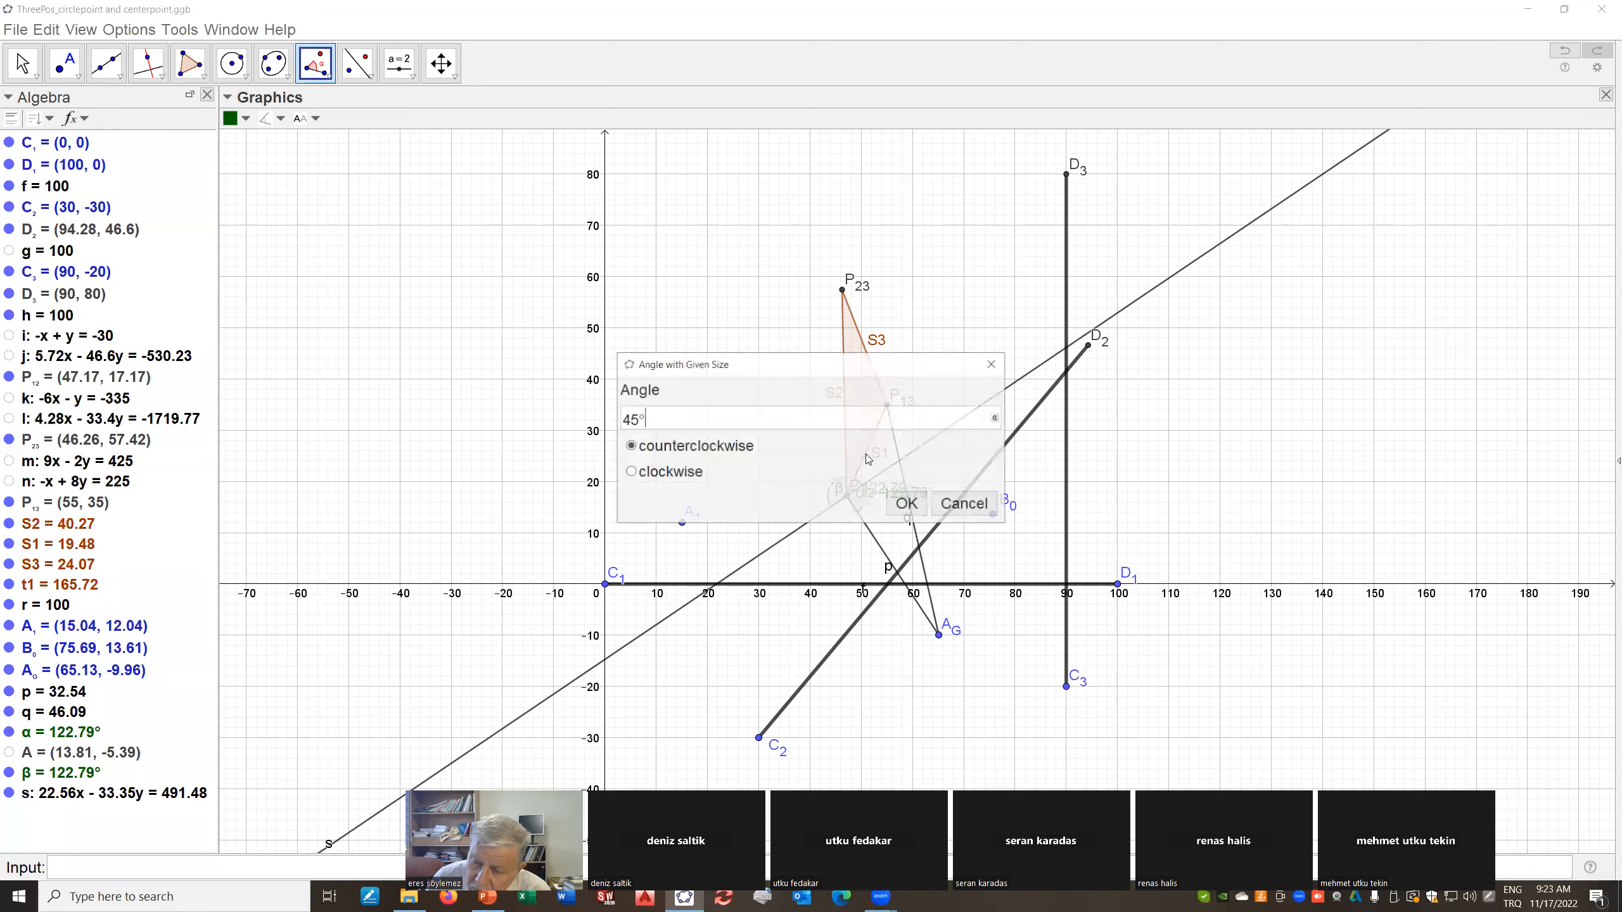
pyautogui.click(949, 502)
# Construct the angle at P13 from A_G to P12
pyautogui.click(331, 77)
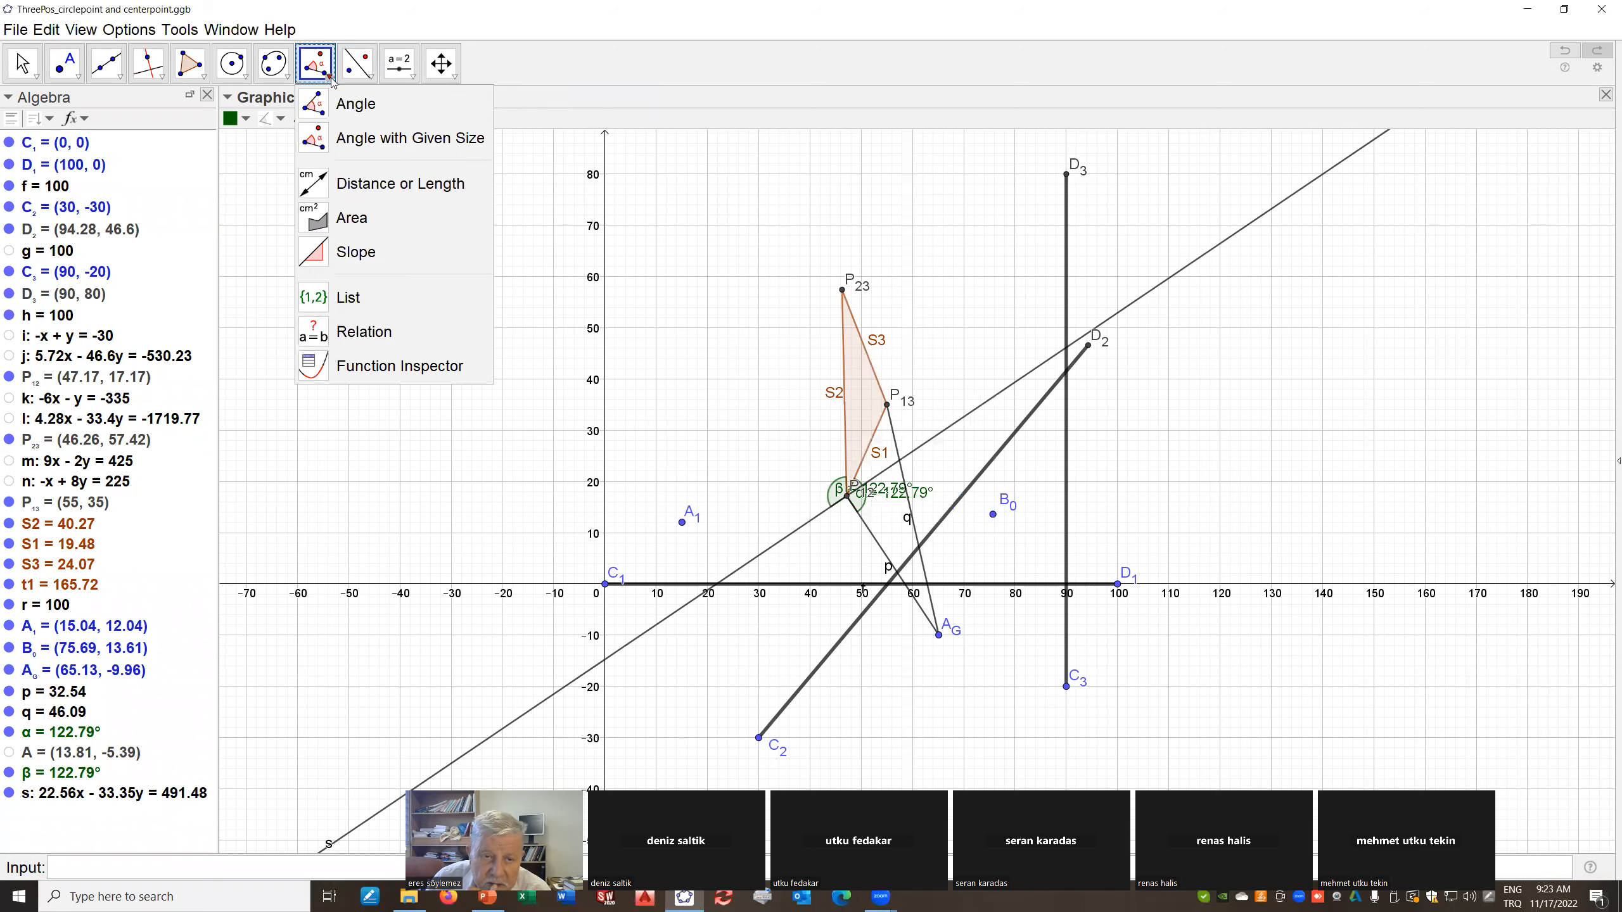
pyautogui.click(316, 112)
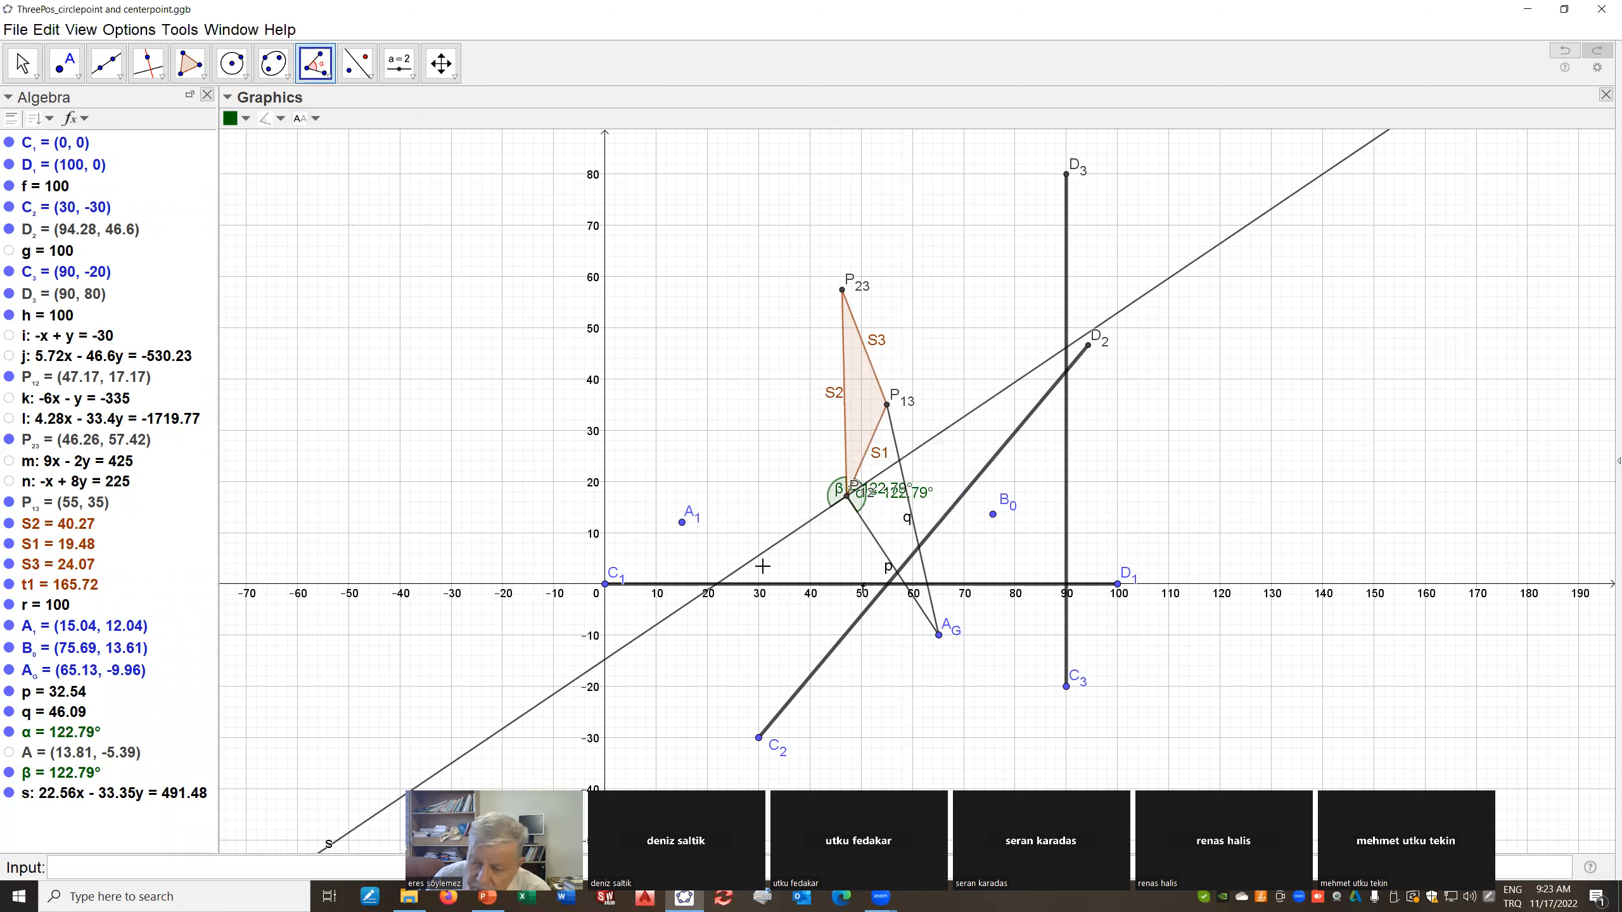
pyautogui.click(940, 636)
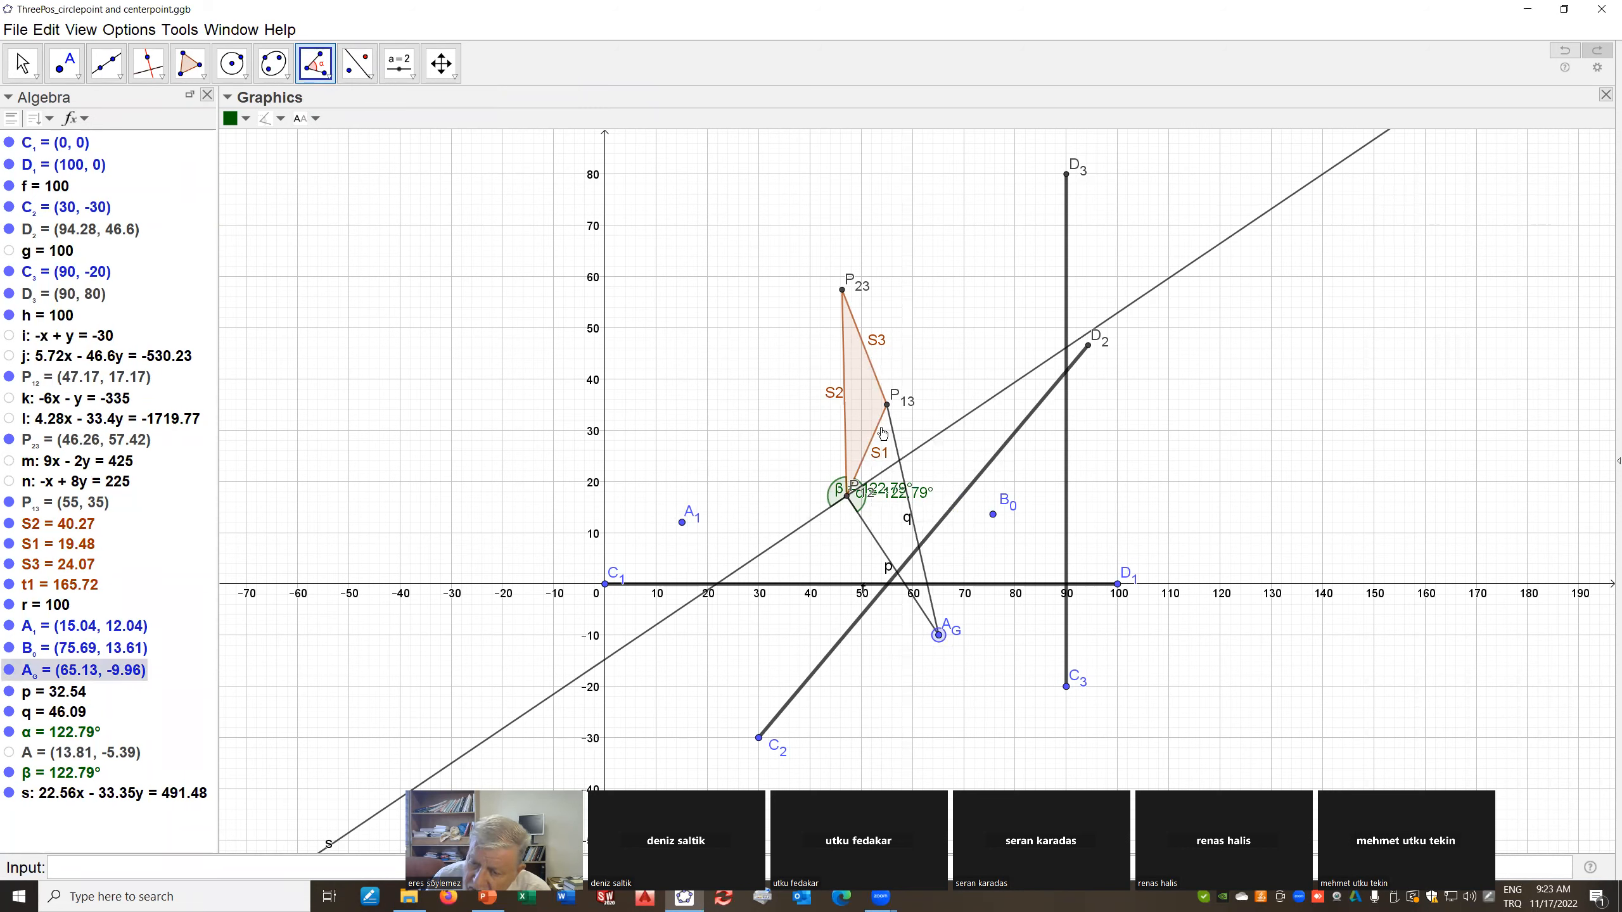
pyautogui.click(888, 407)
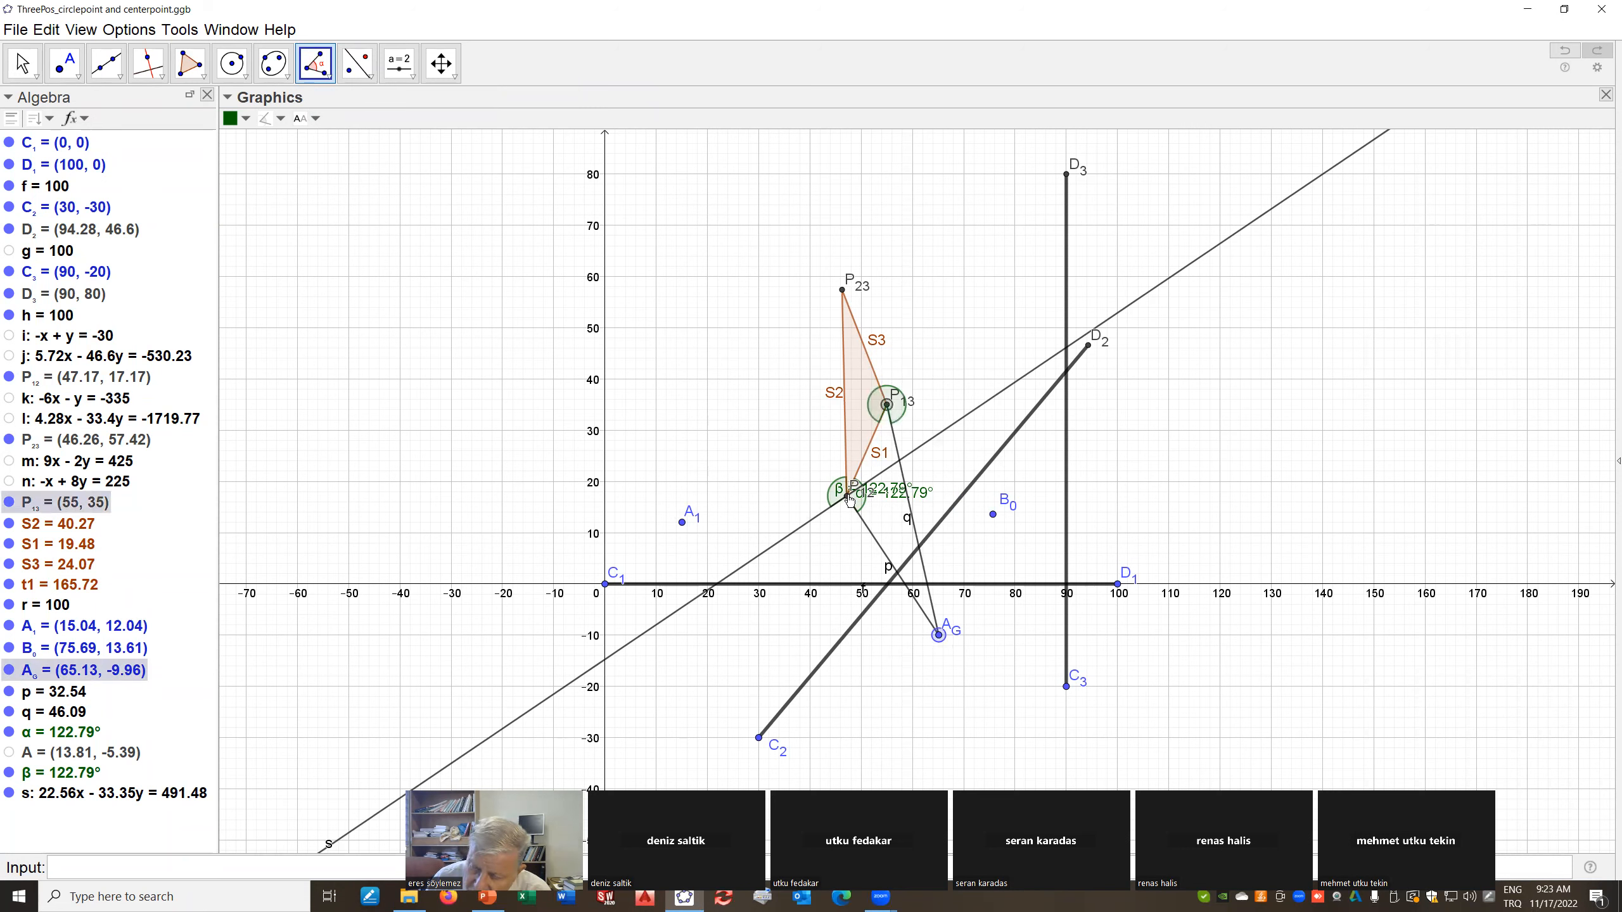
pyautogui.click(848, 498)
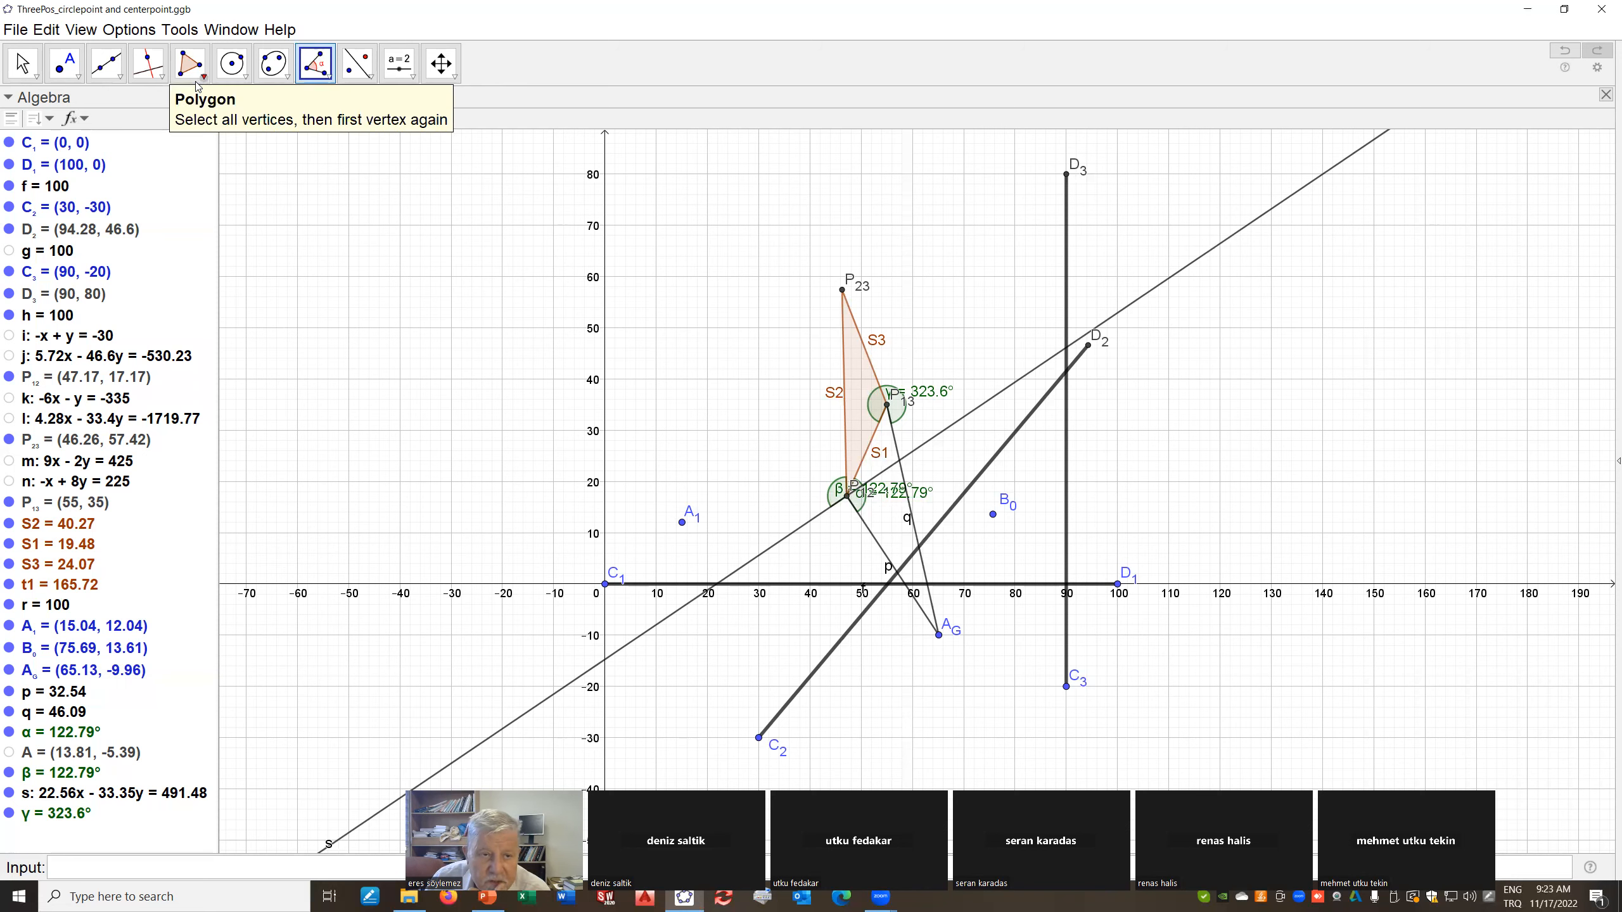
# Construct a counterclockwise angle of size γ with leg point P23 and vertex P13
pyautogui.click(319, 64)
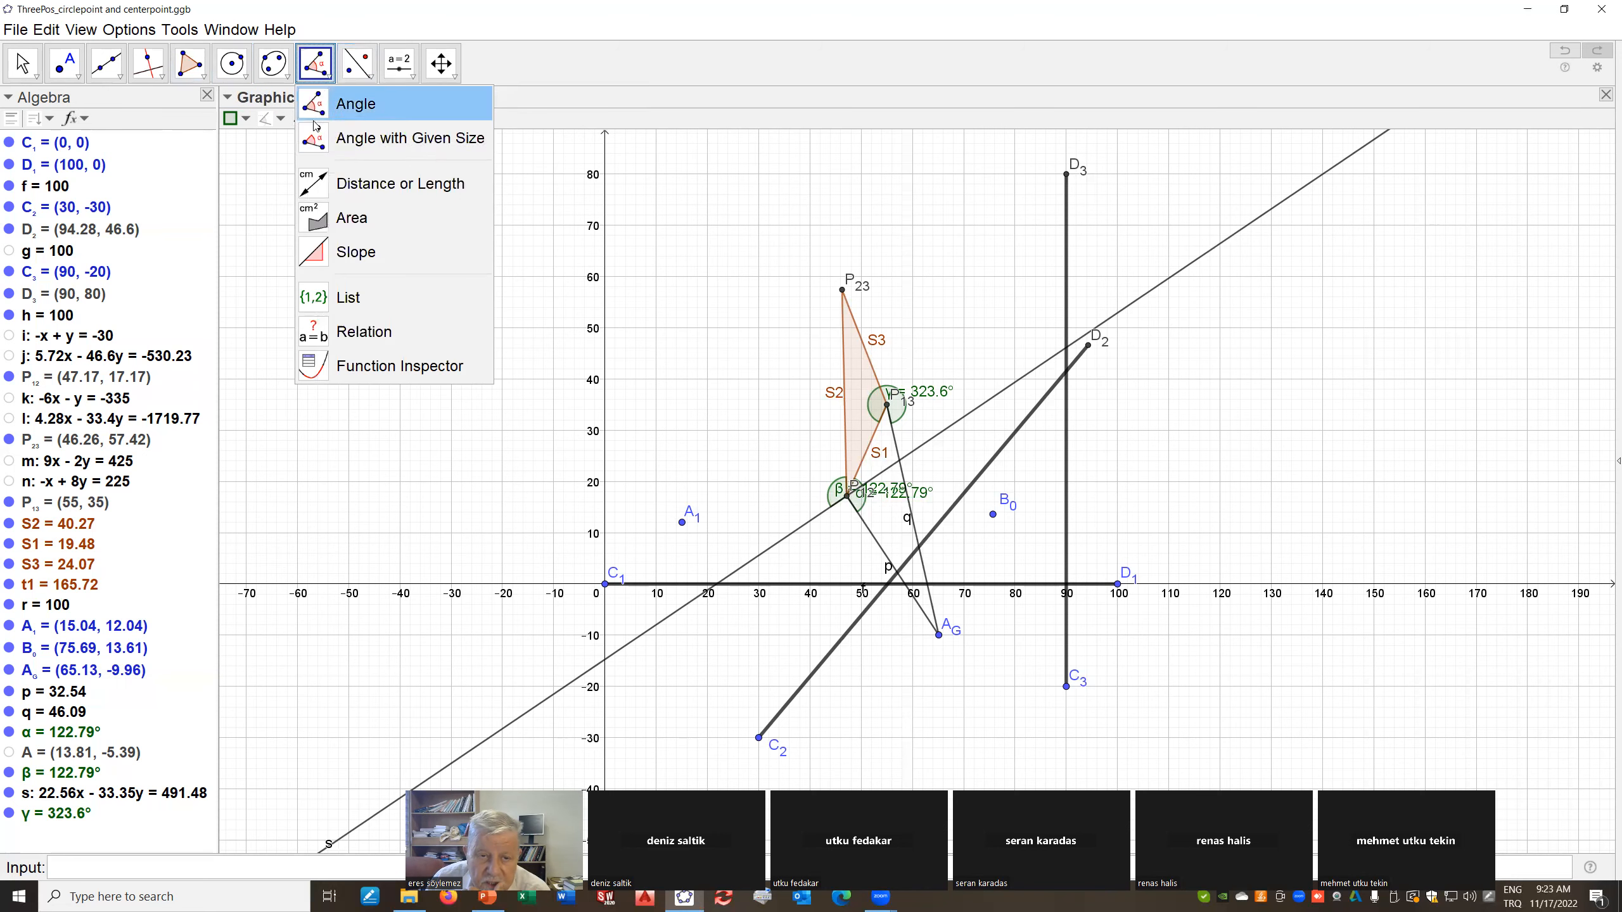
pyautogui.click(315, 142)
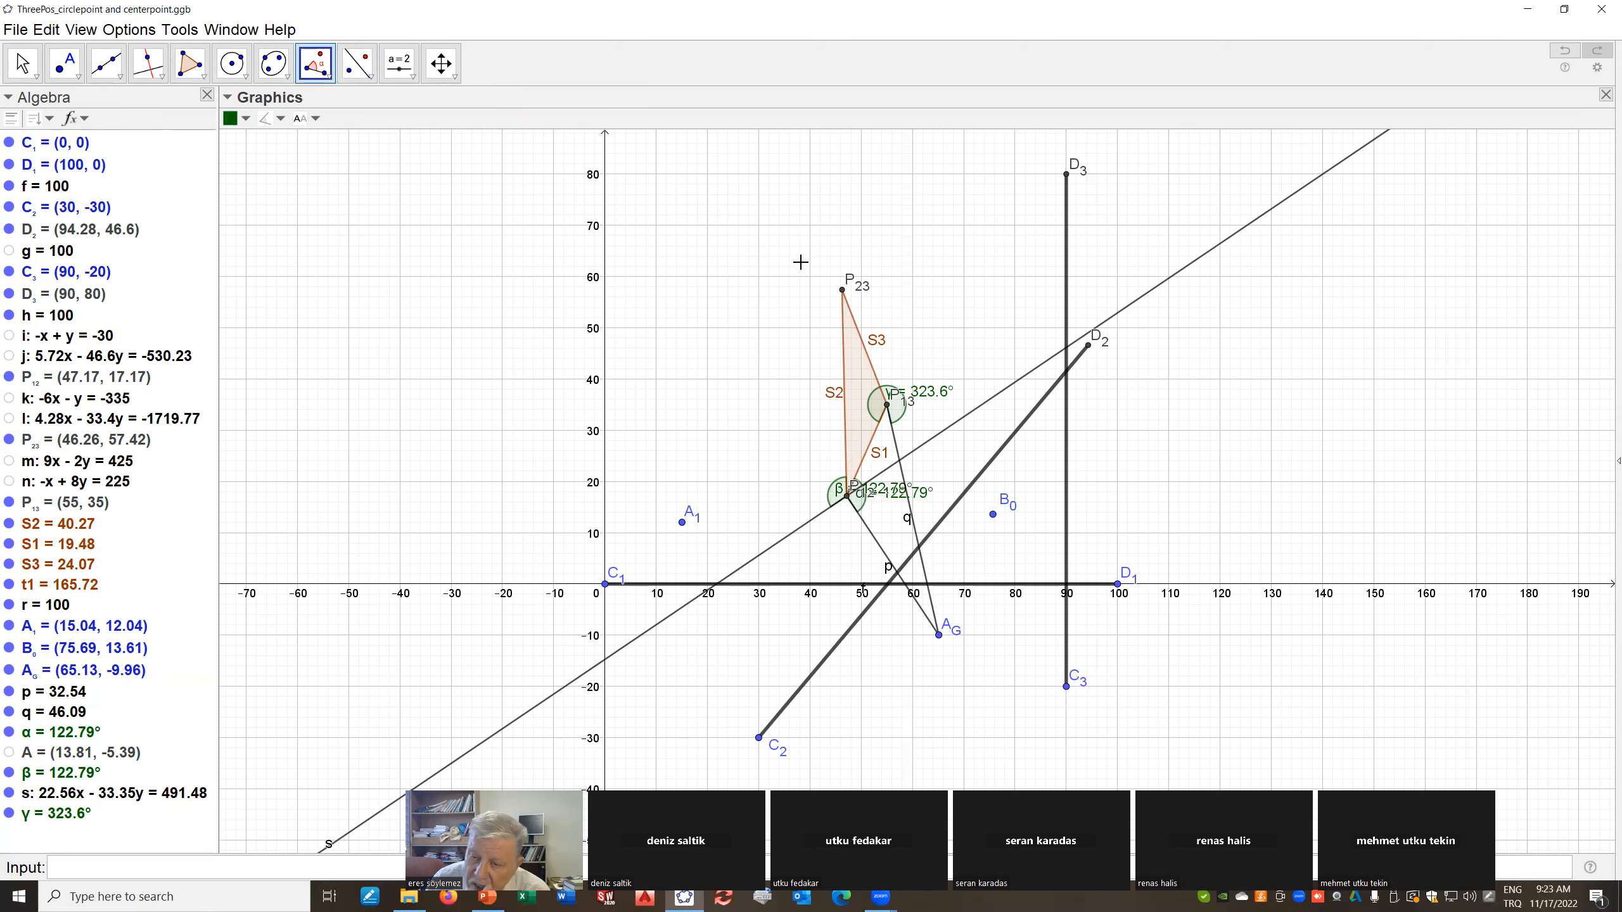
pyautogui.click(842, 294)
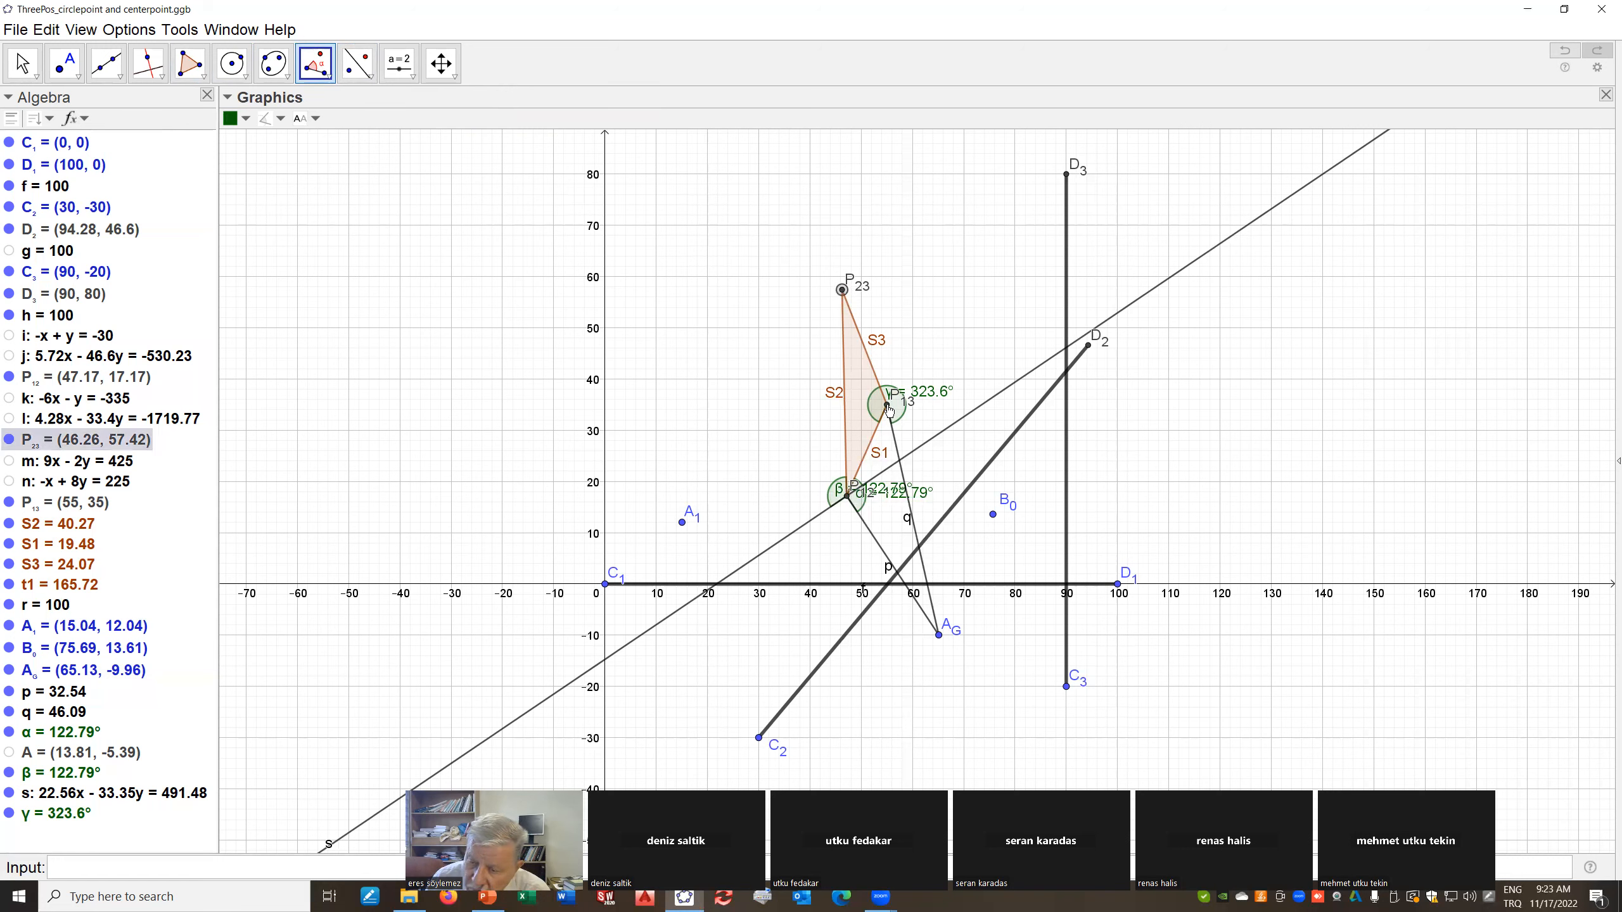
pyautogui.click(889, 408)
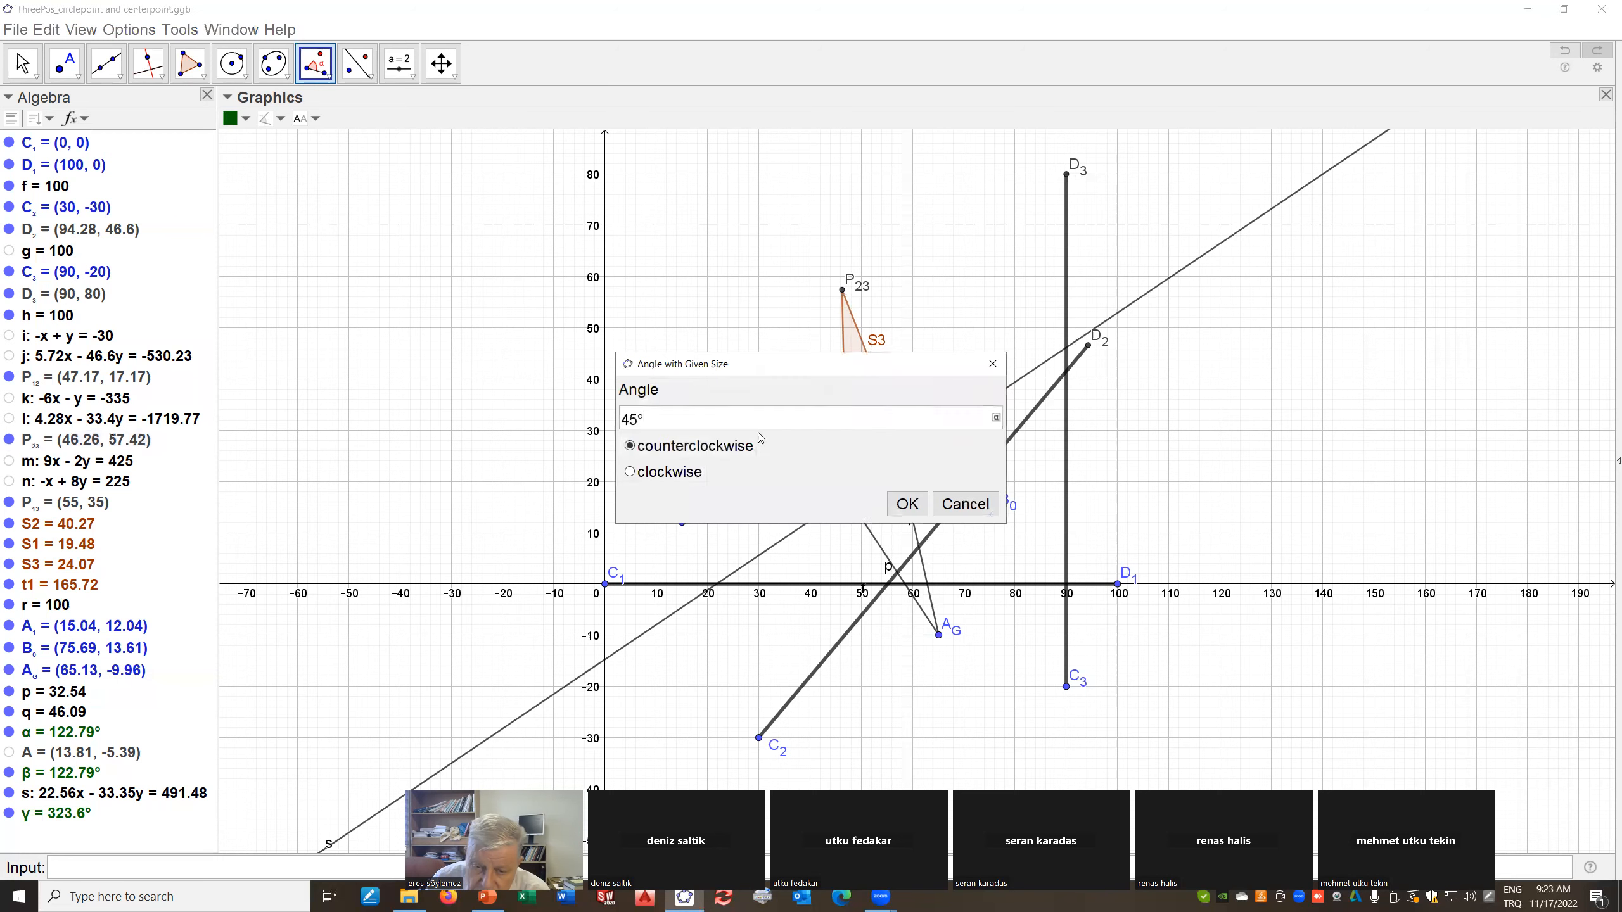
pyautogui.moveTo(652, 419); pyautogui.dragTo(593, 430)
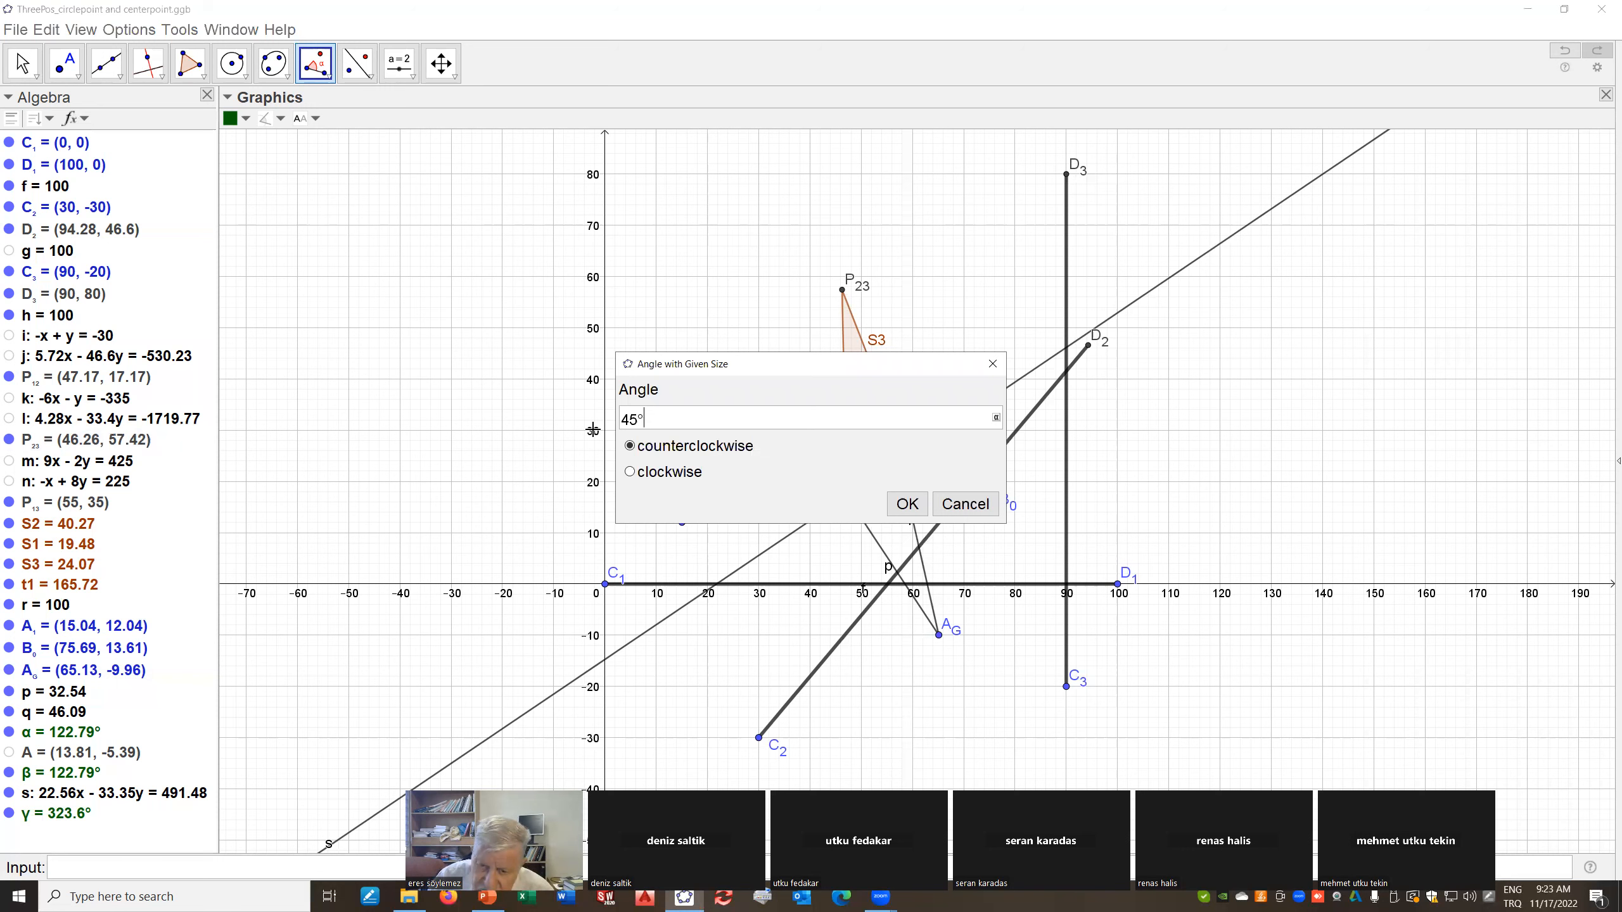
pyautogui.moveTo(668, 423); pyautogui.dragTo(593, 422)
pyautogui.press('BackSpace')
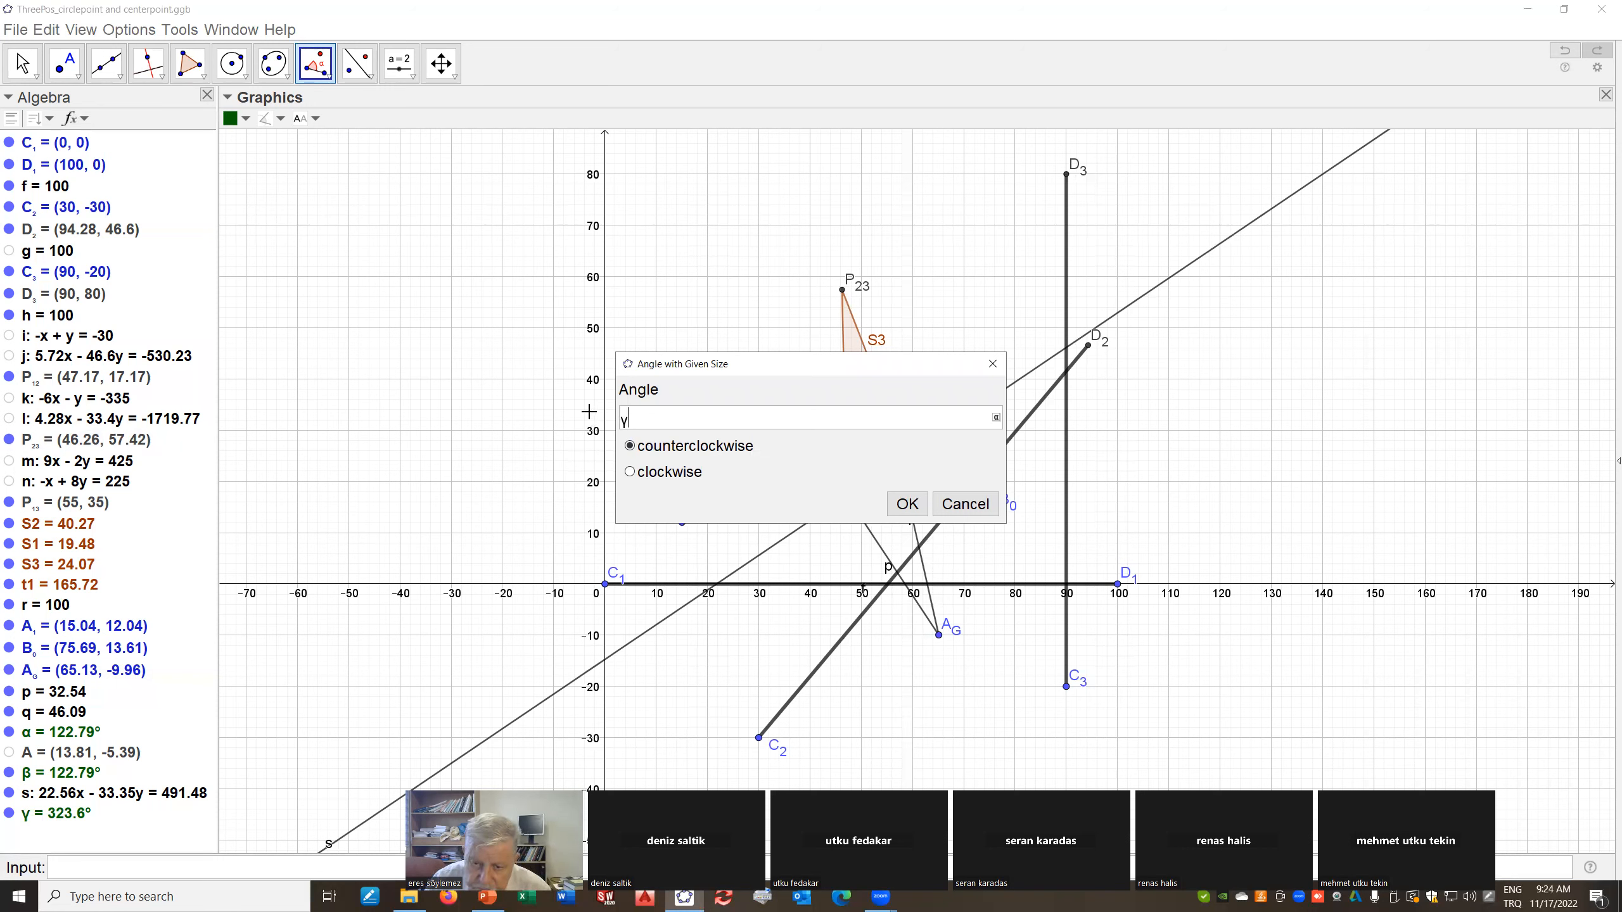
pyautogui.click(906, 502)
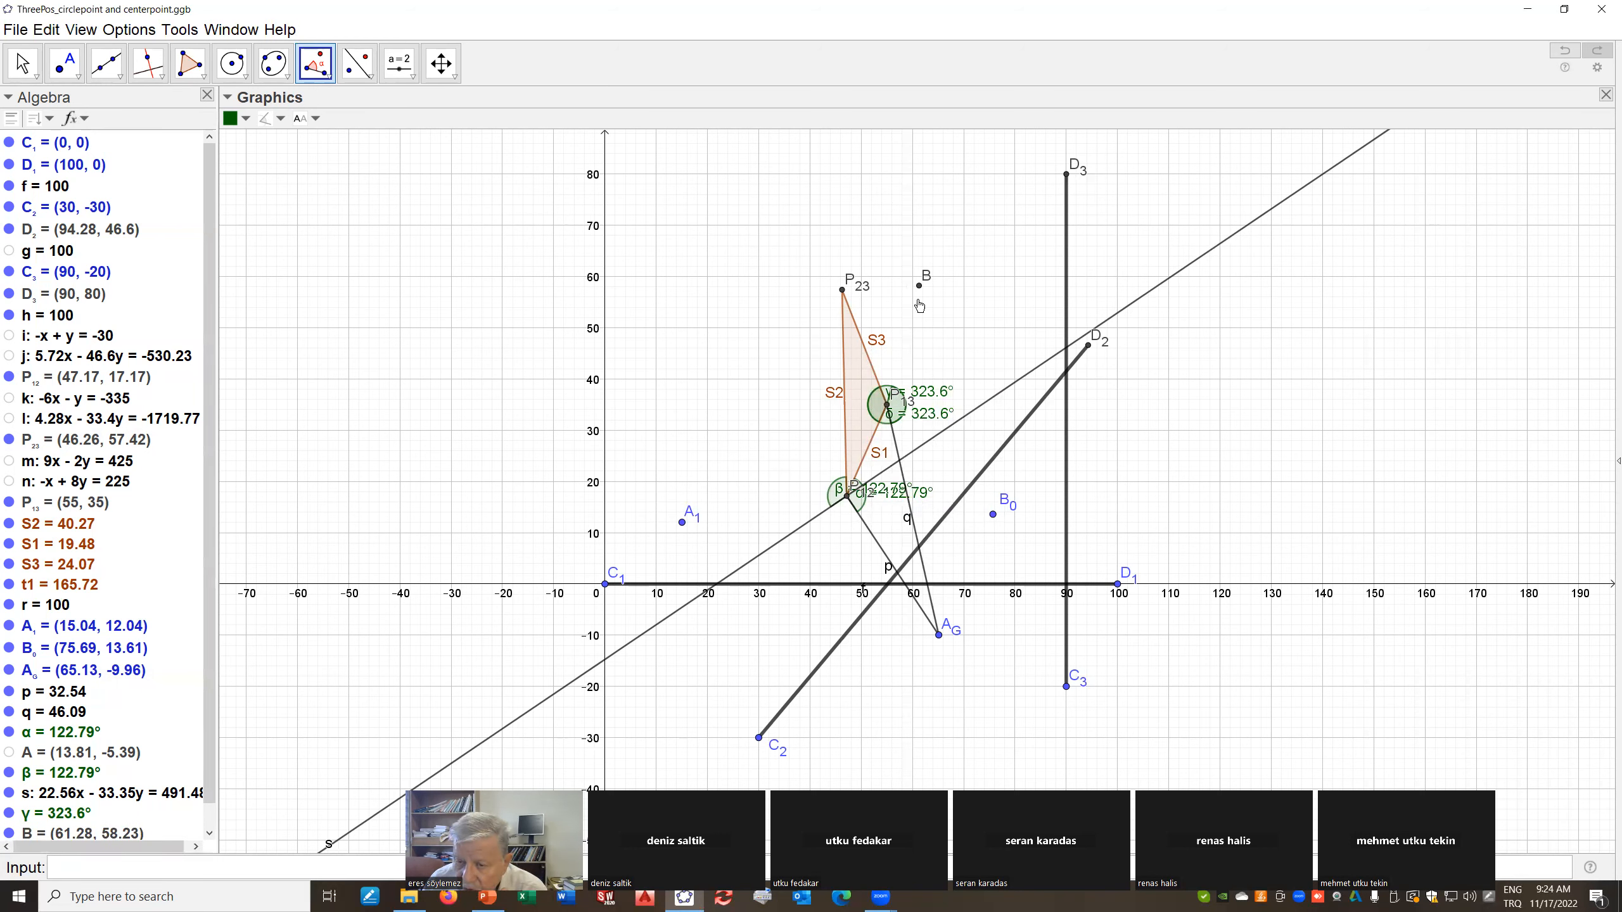
# Draw a line through P13 and the rotated image of P23, and hide that rotated point
pyautogui.click(116, 75)
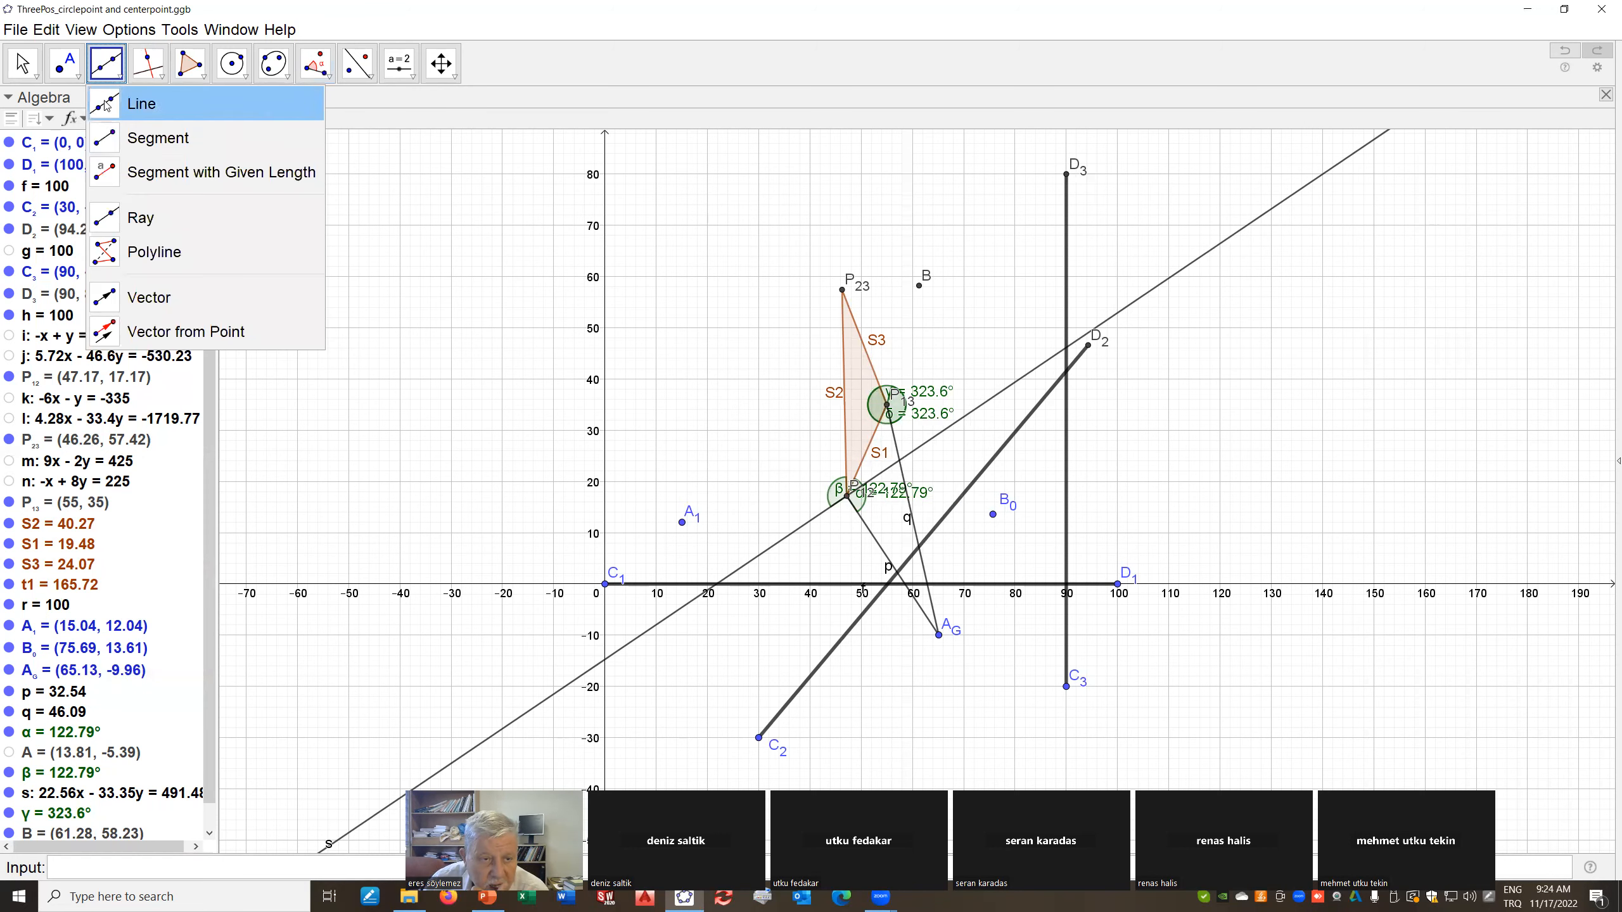
pyautogui.click(107, 106)
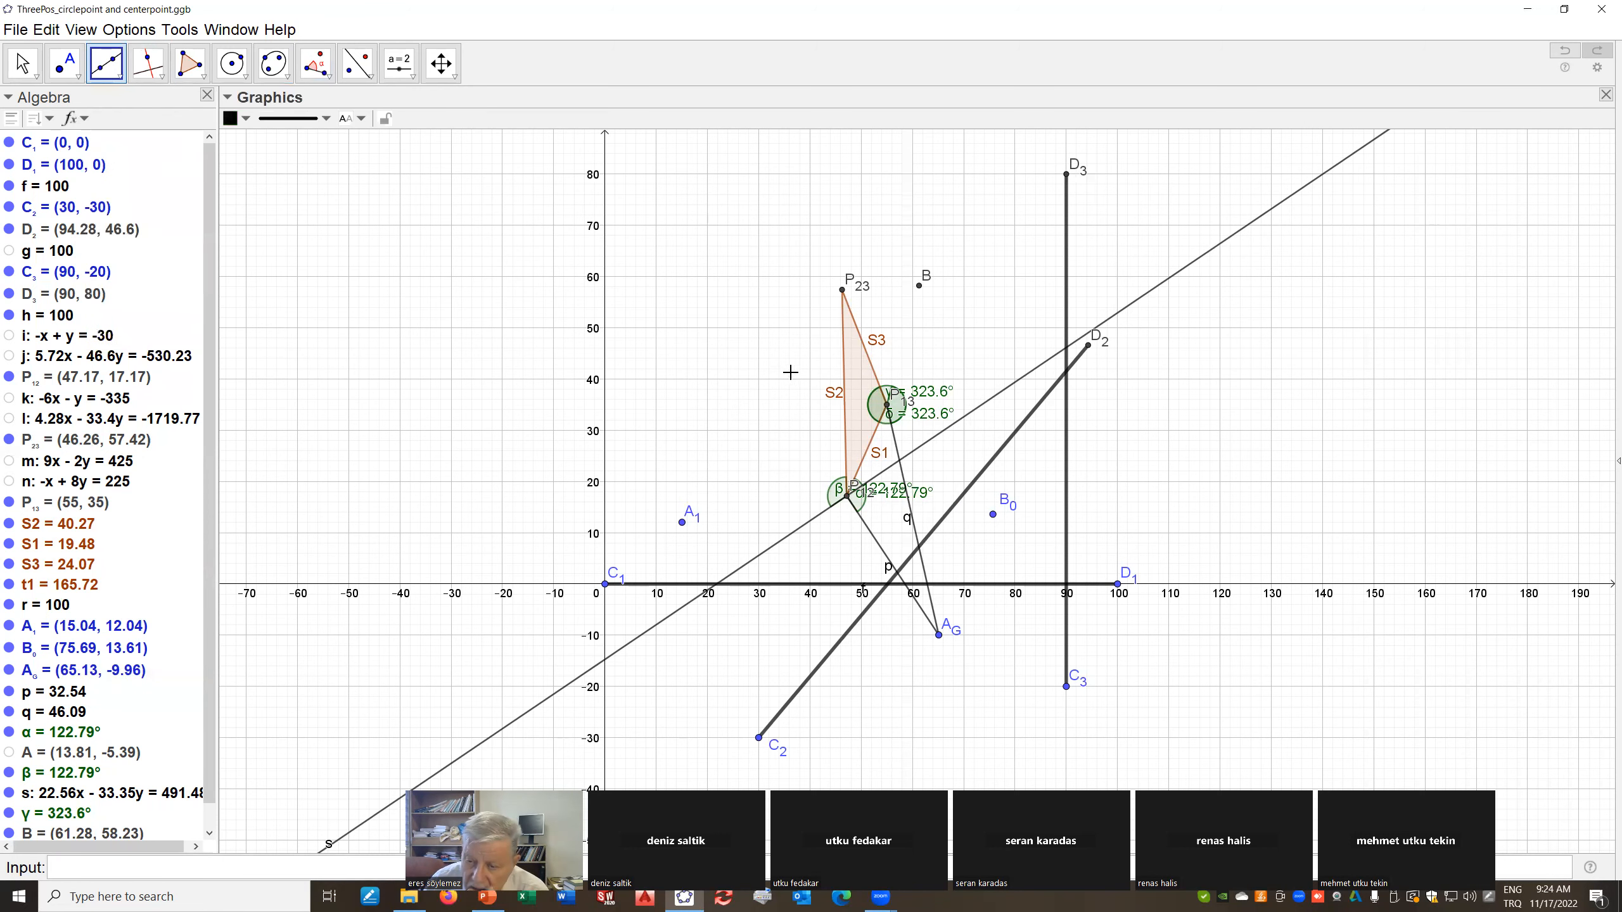
pyautogui.click(889, 409)
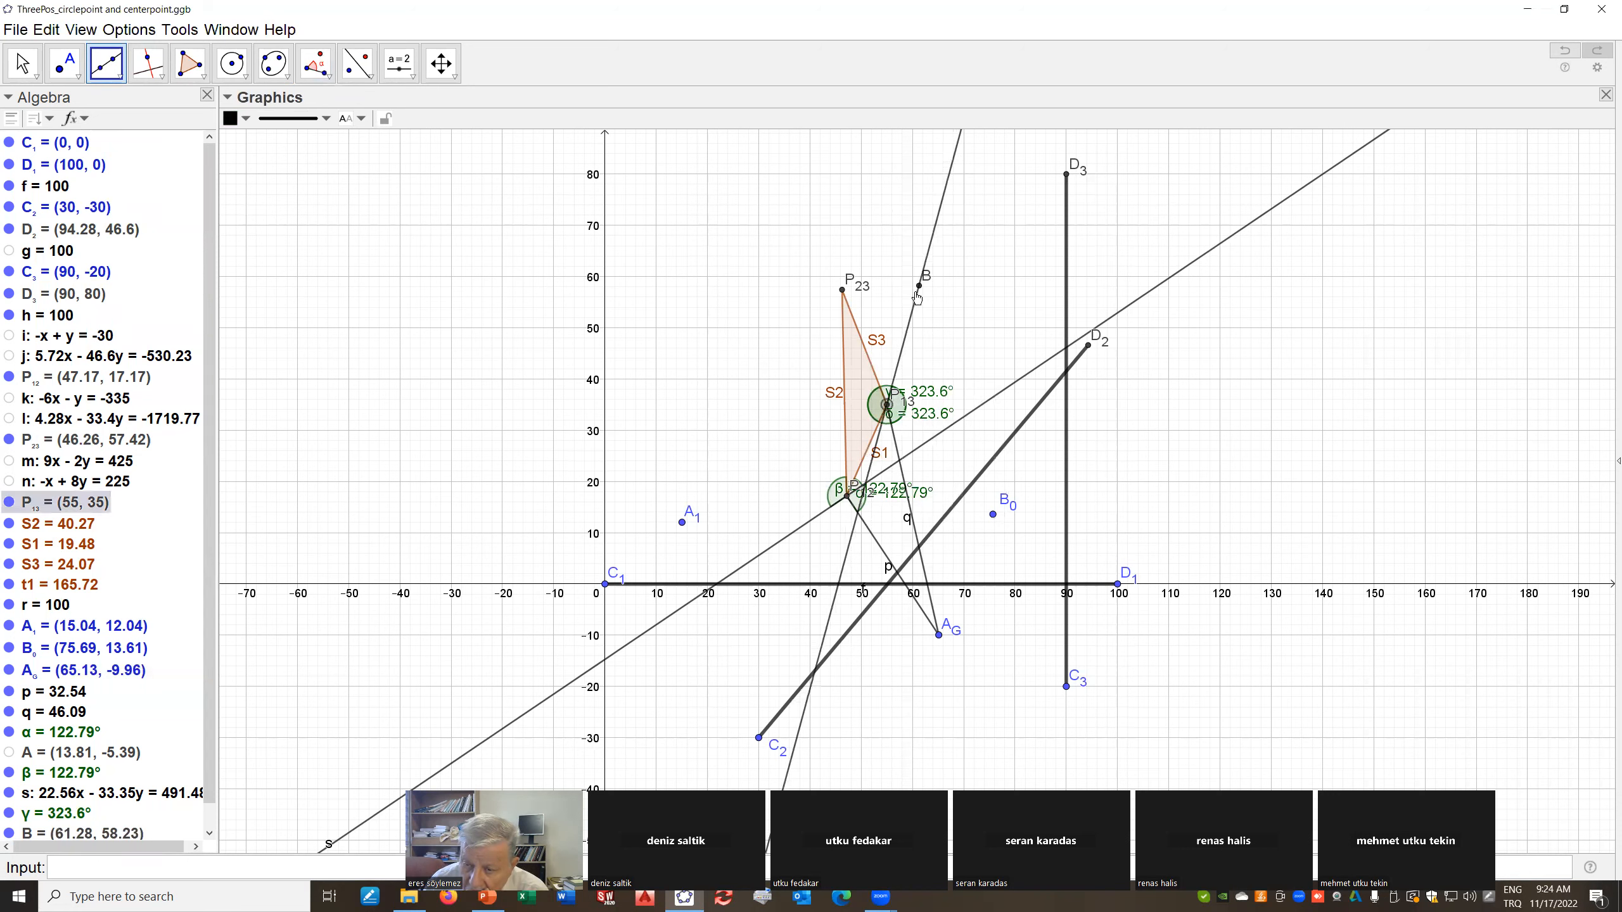
pyautogui.click(919, 287)
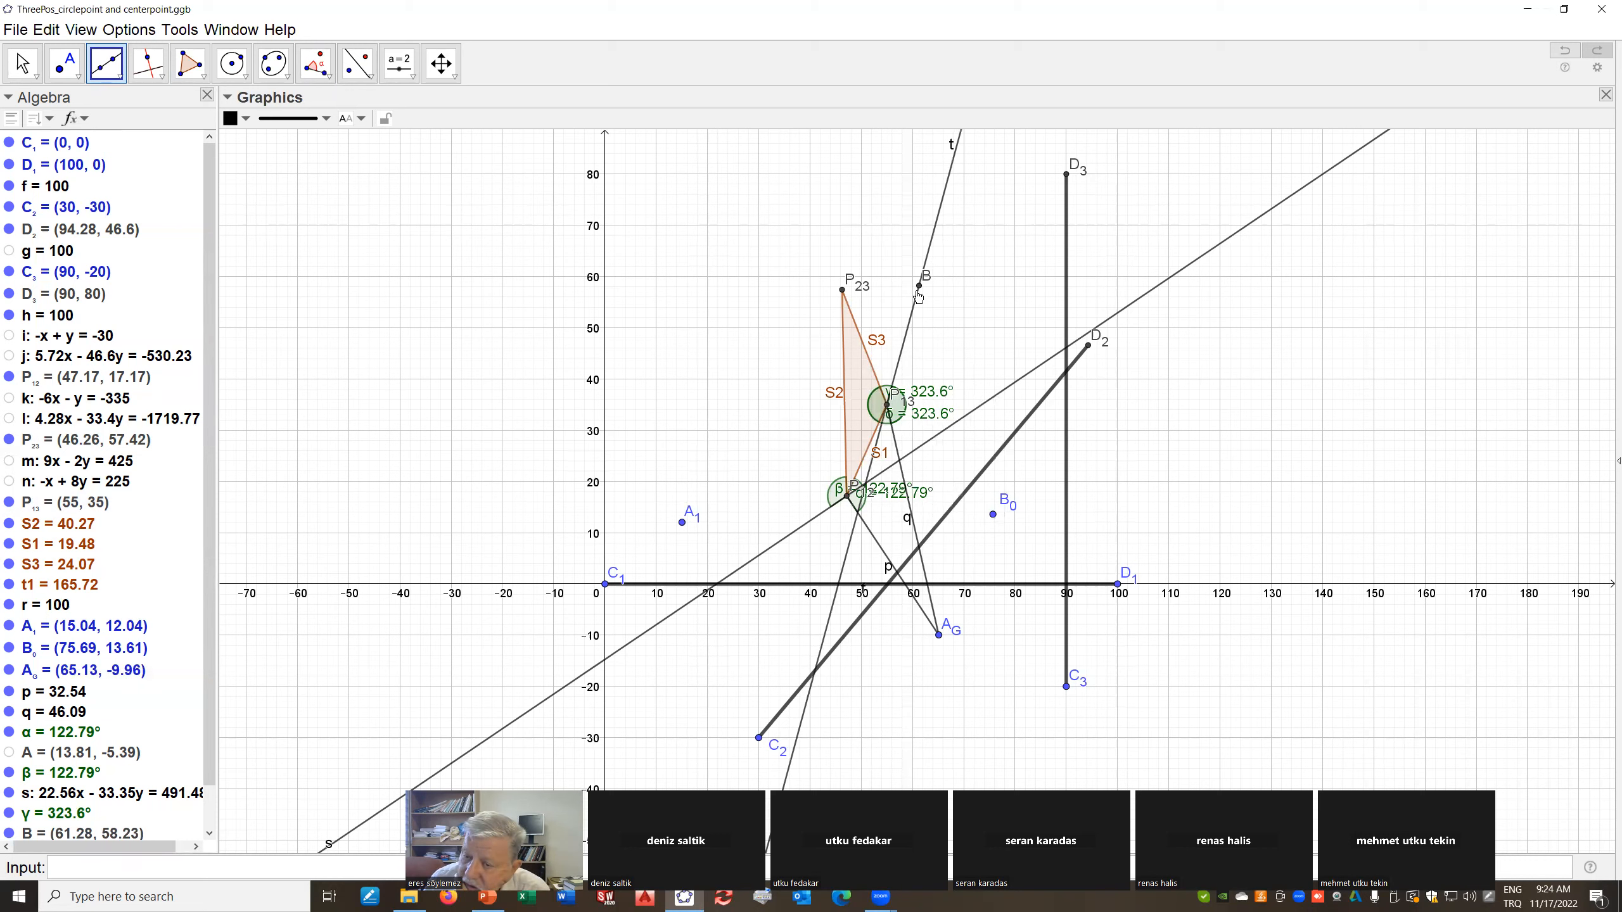
pyautogui.rightClick(919, 290)
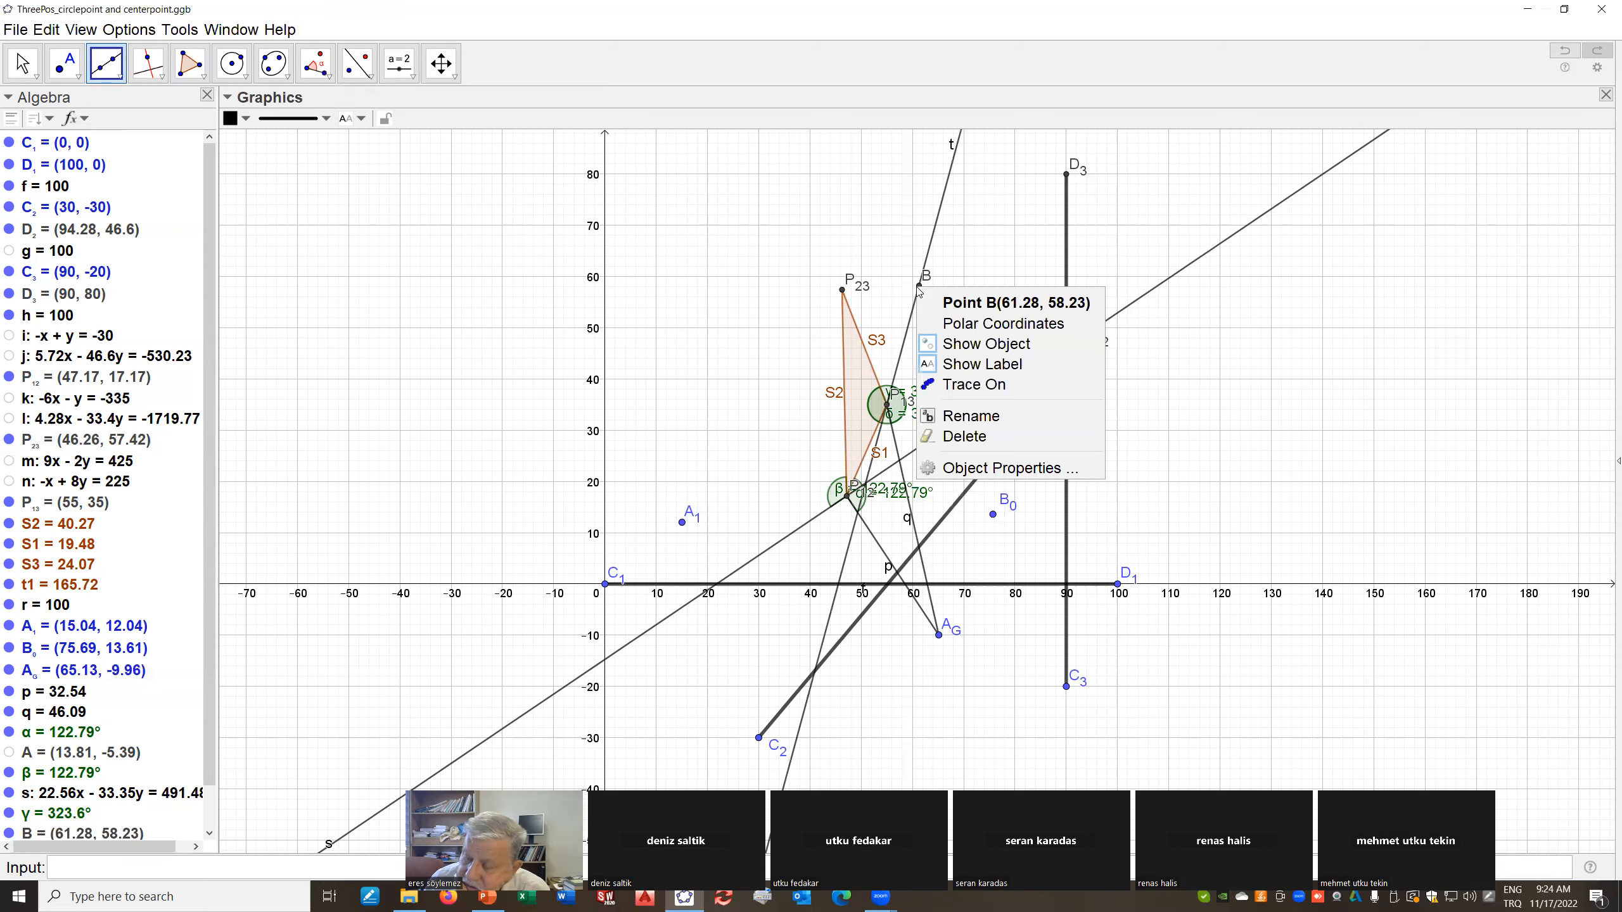
pyautogui.click(965, 348)
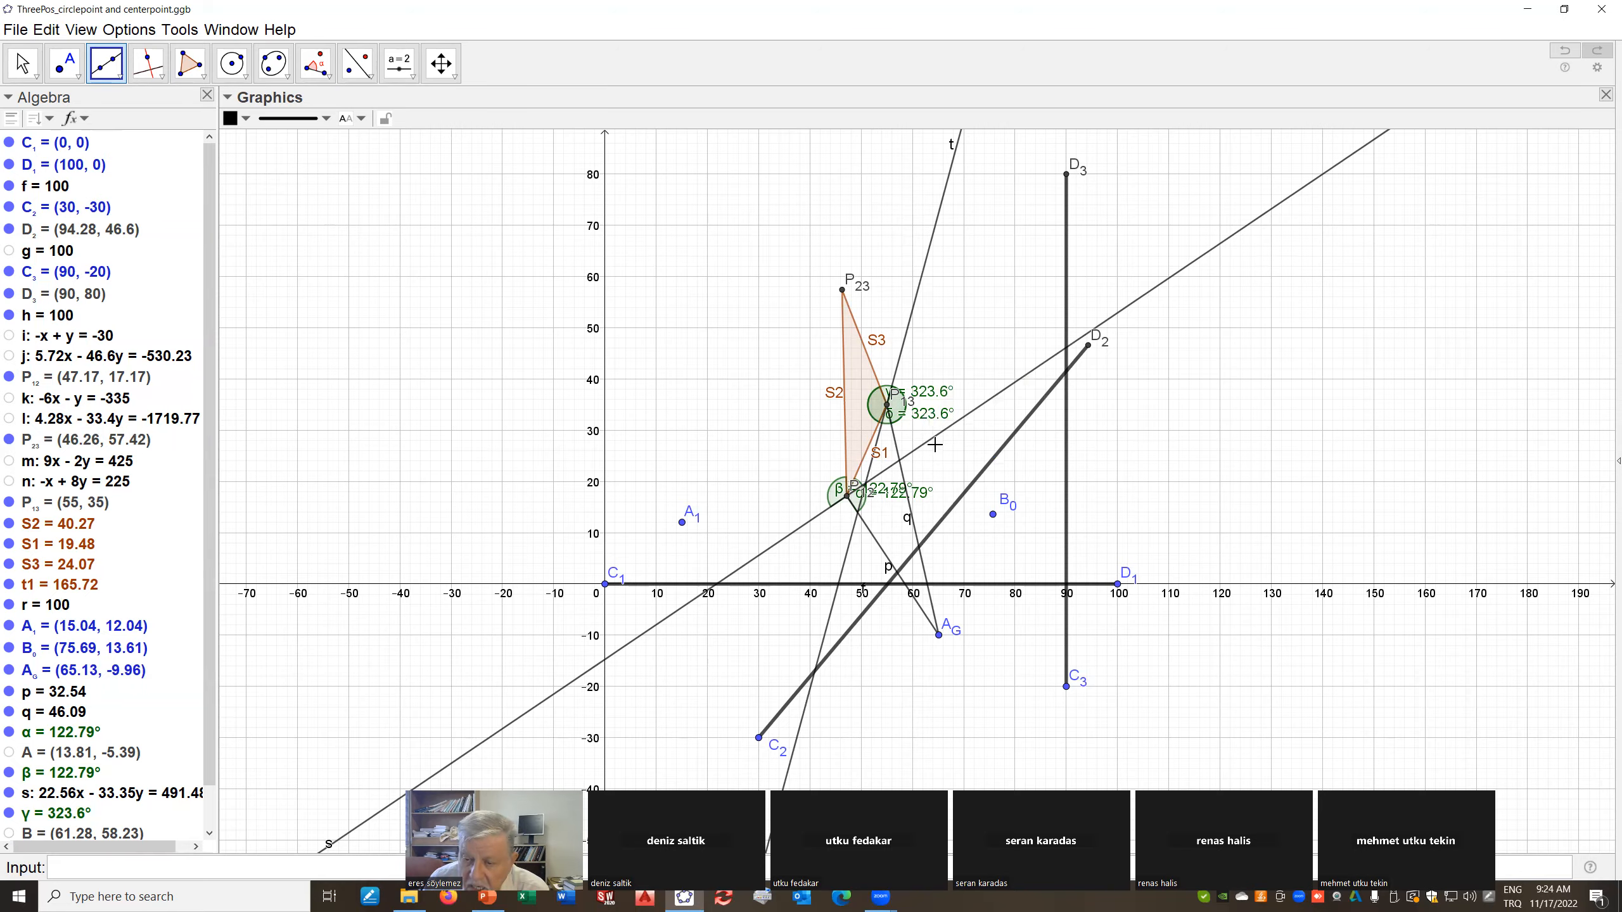
# Hide the angle markers β and α at P12
pyautogui.scroll(1, 923, 450)
pyautogui.scroll(4, 923, 450)
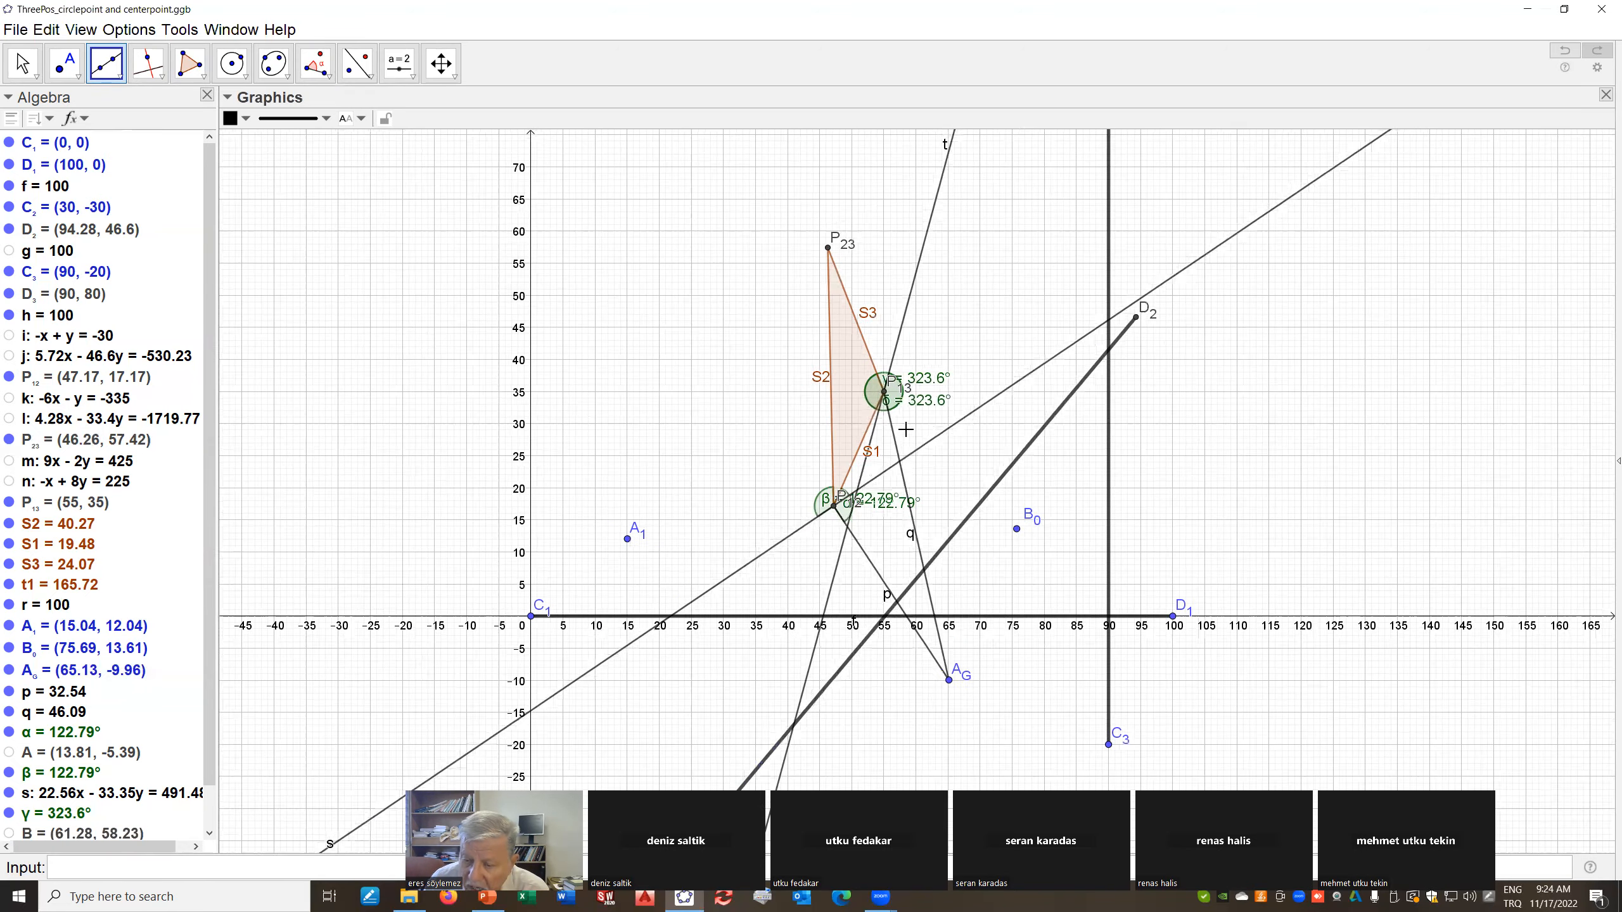
pyautogui.scroll(1, 888, 425)
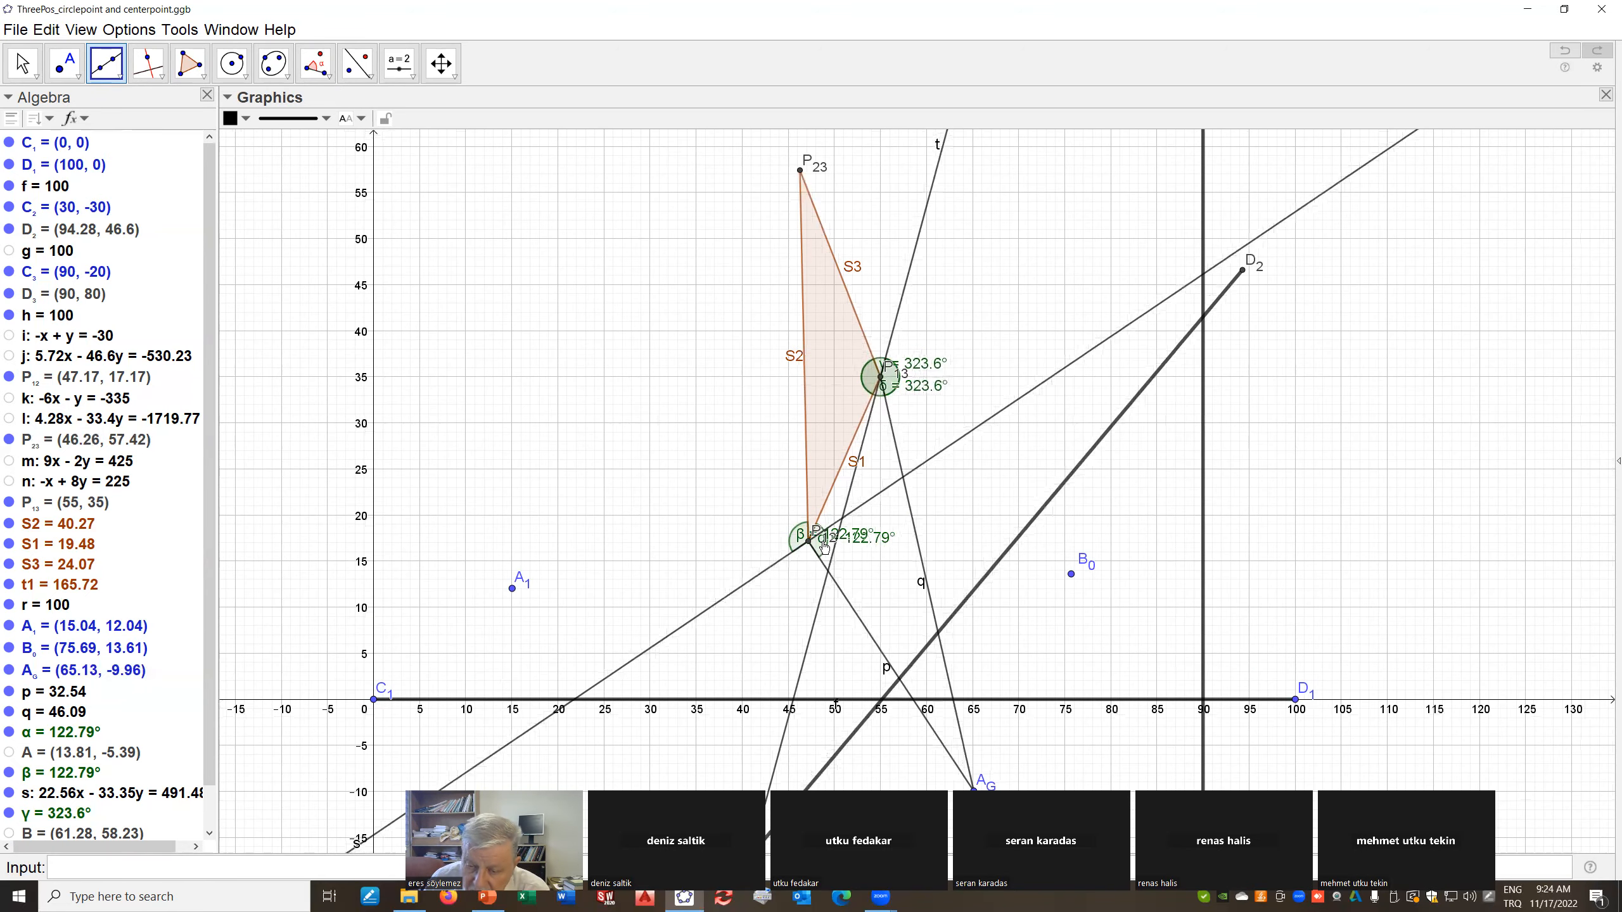
pyautogui.rightClick(824, 545)
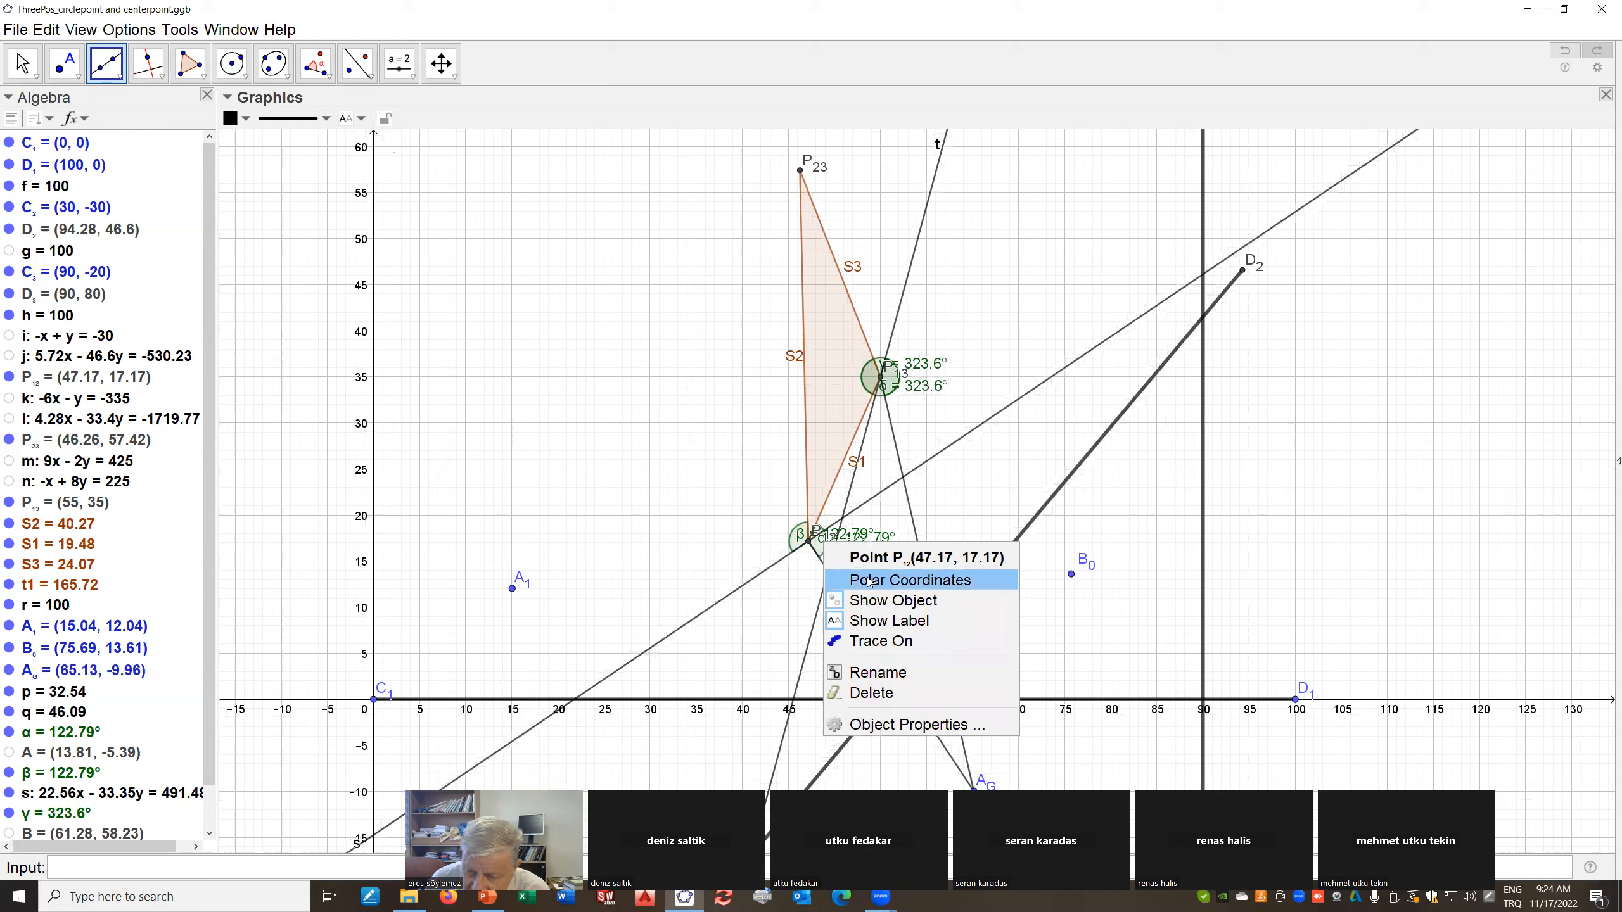
pyautogui.rightClick(796, 537)
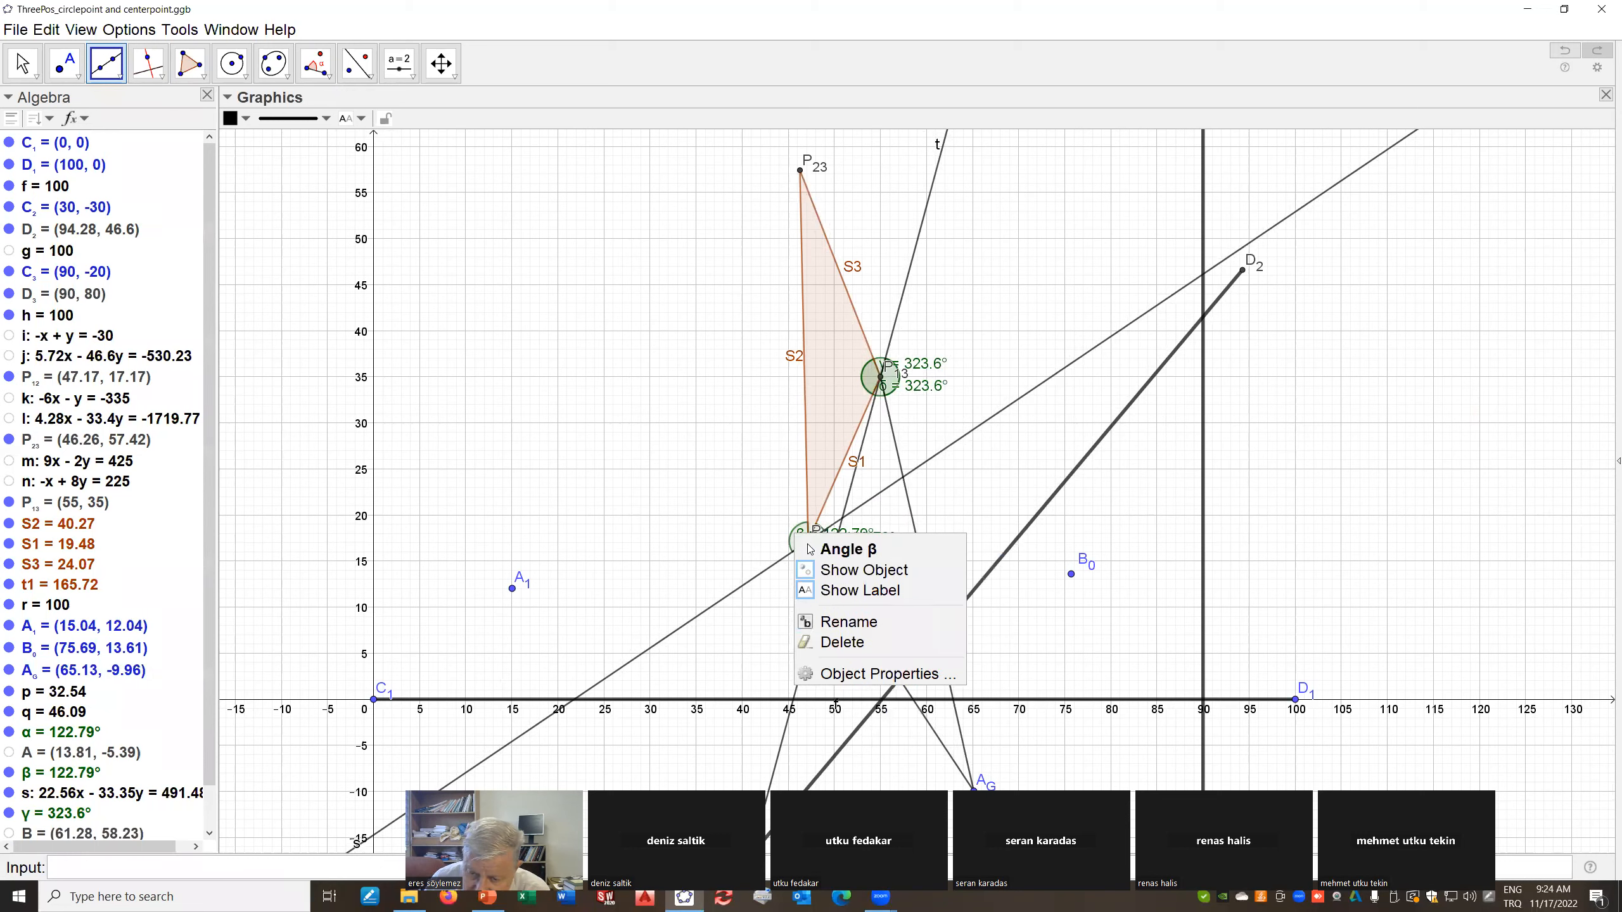
pyautogui.click(833, 570)
pyautogui.click(825, 543)
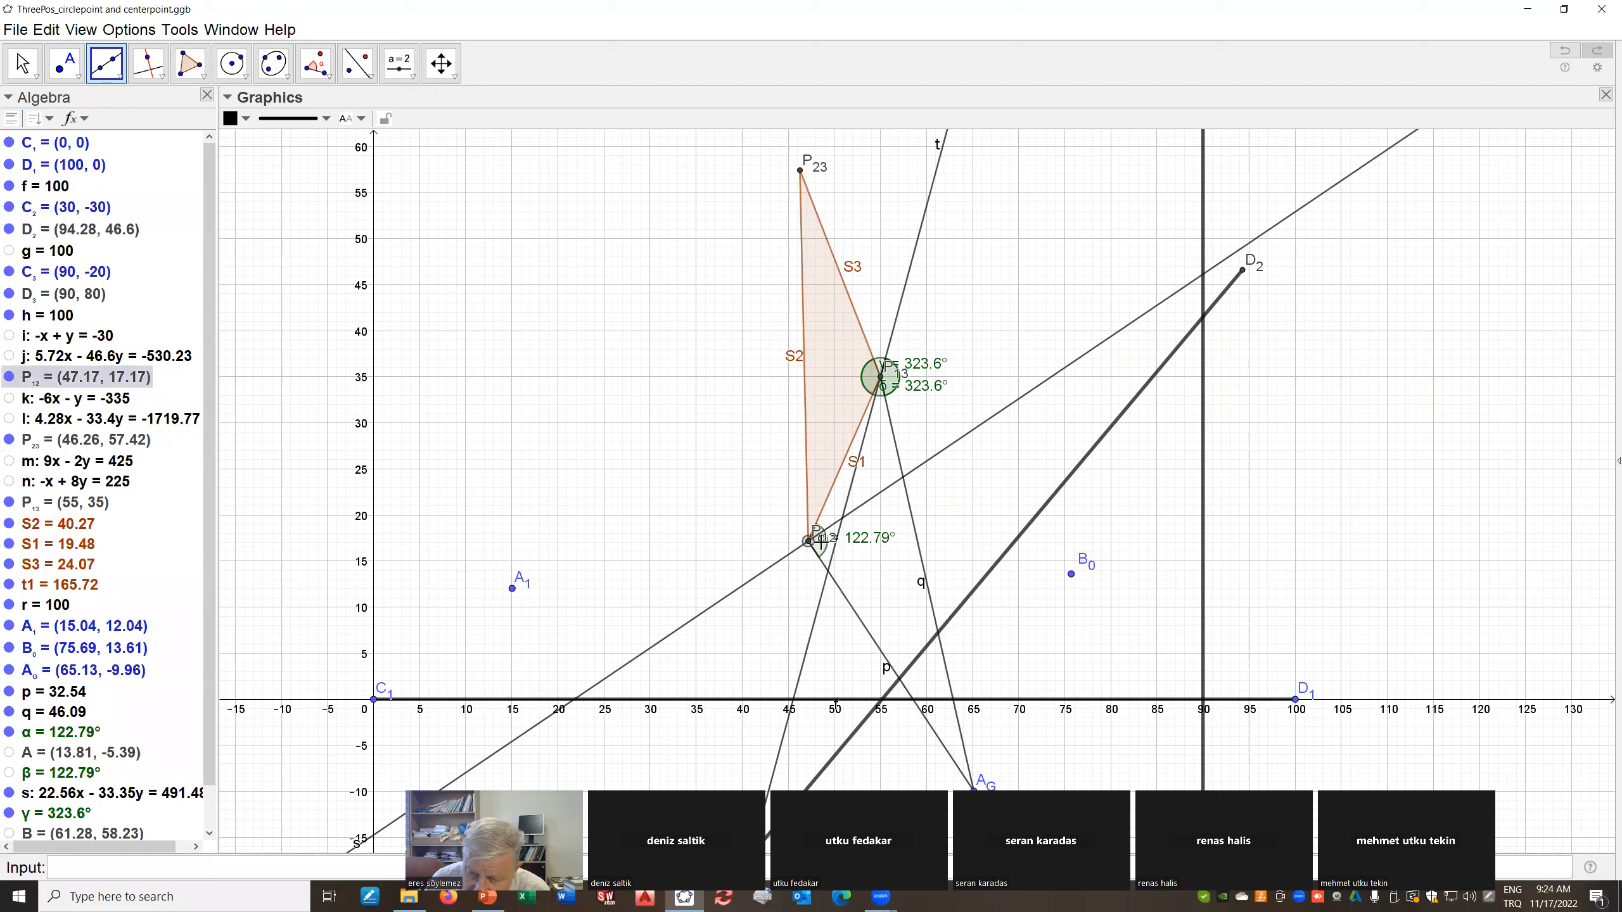
pyautogui.press('Escape')
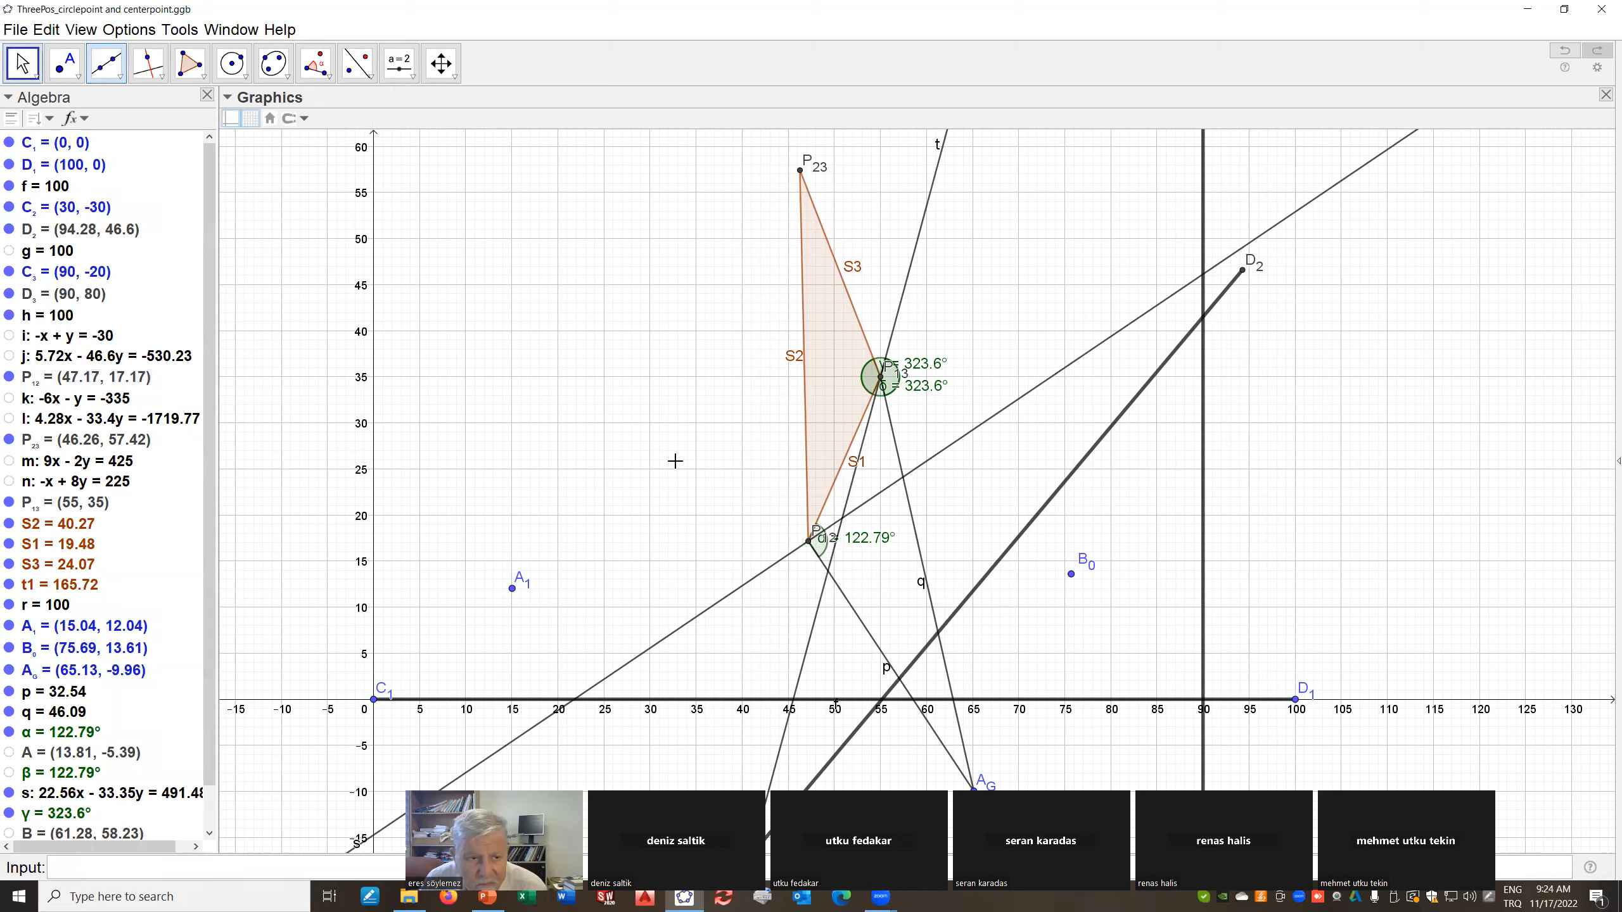
pyautogui.rightClick(865, 540)
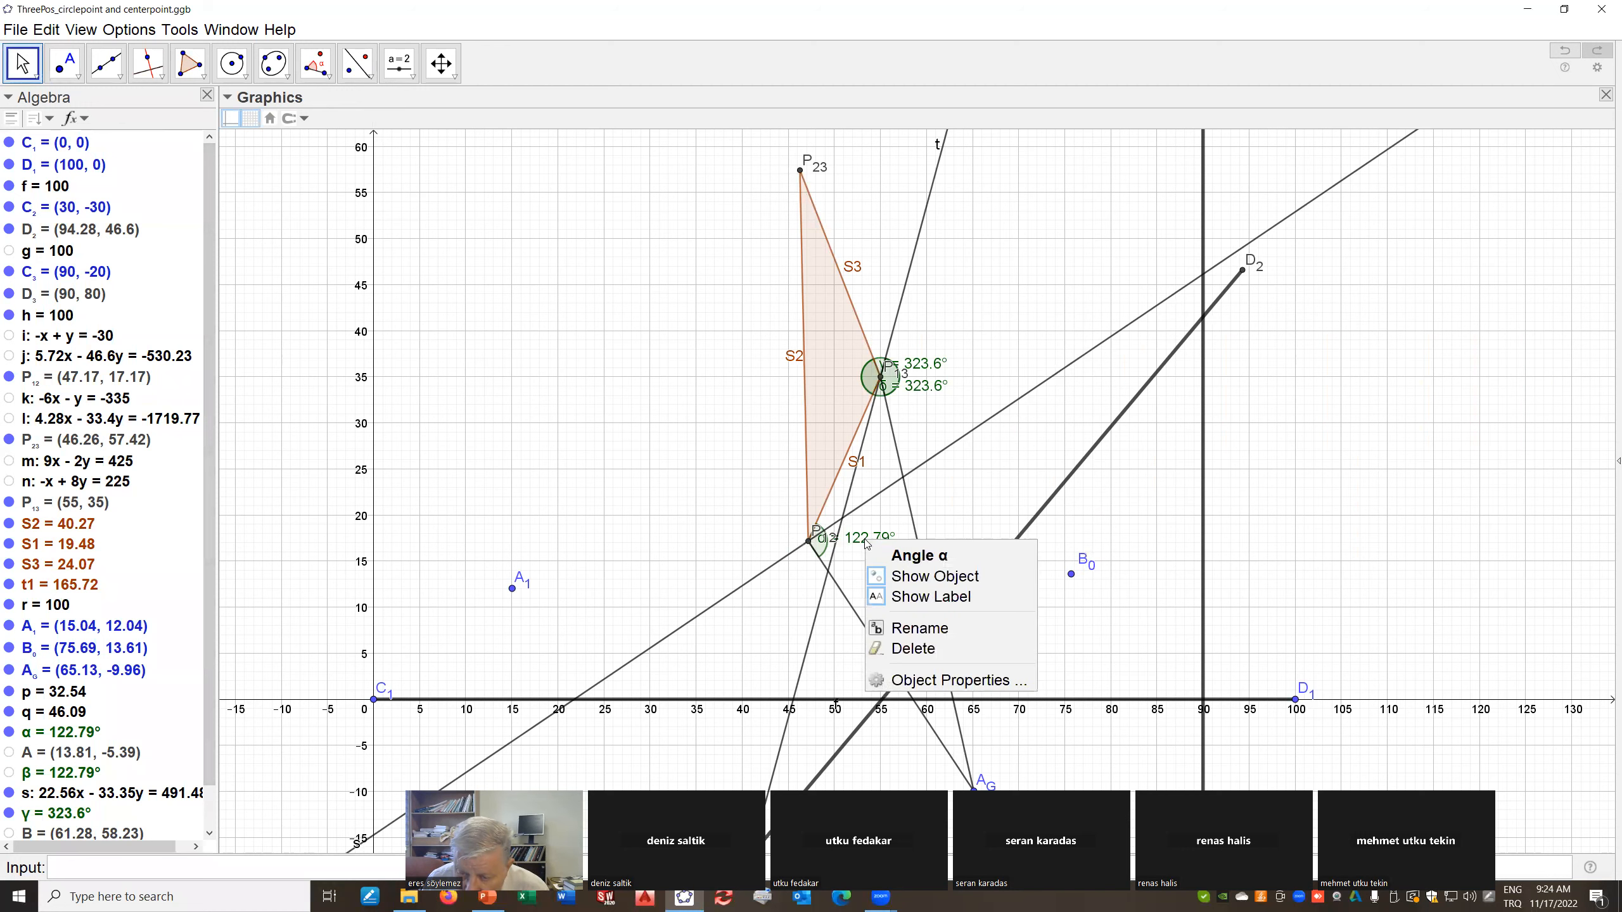
pyautogui.click(911, 580)
# Hide the angle markers δ and γ at P13
pyautogui.rightClick(925, 392)
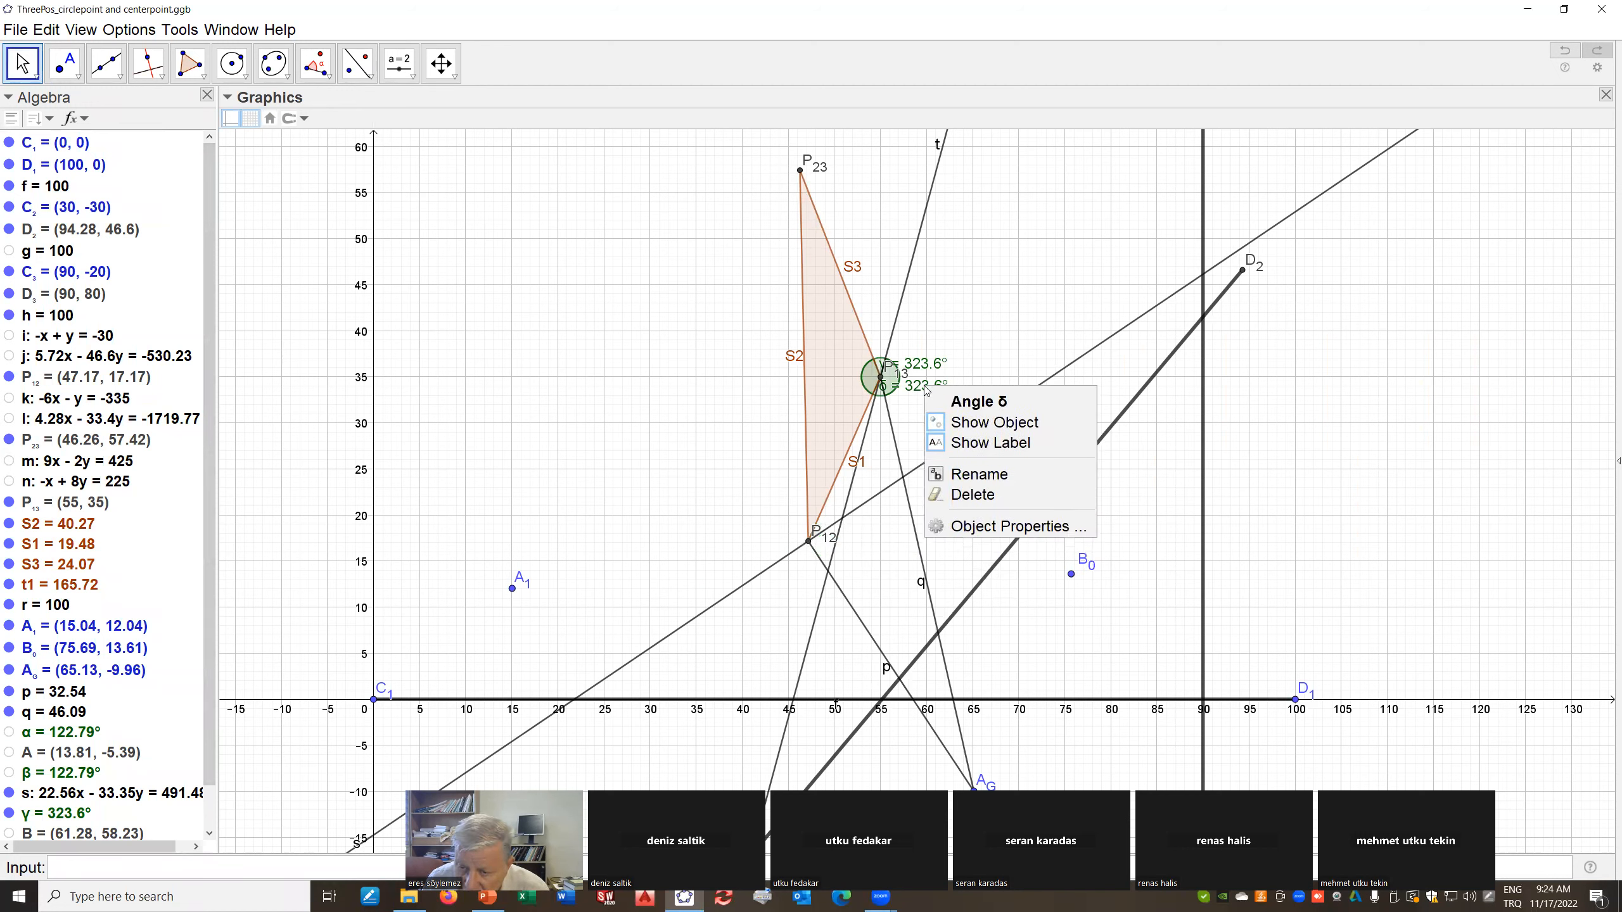
pyautogui.click(989, 423)
pyautogui.rightClick(925, 367)
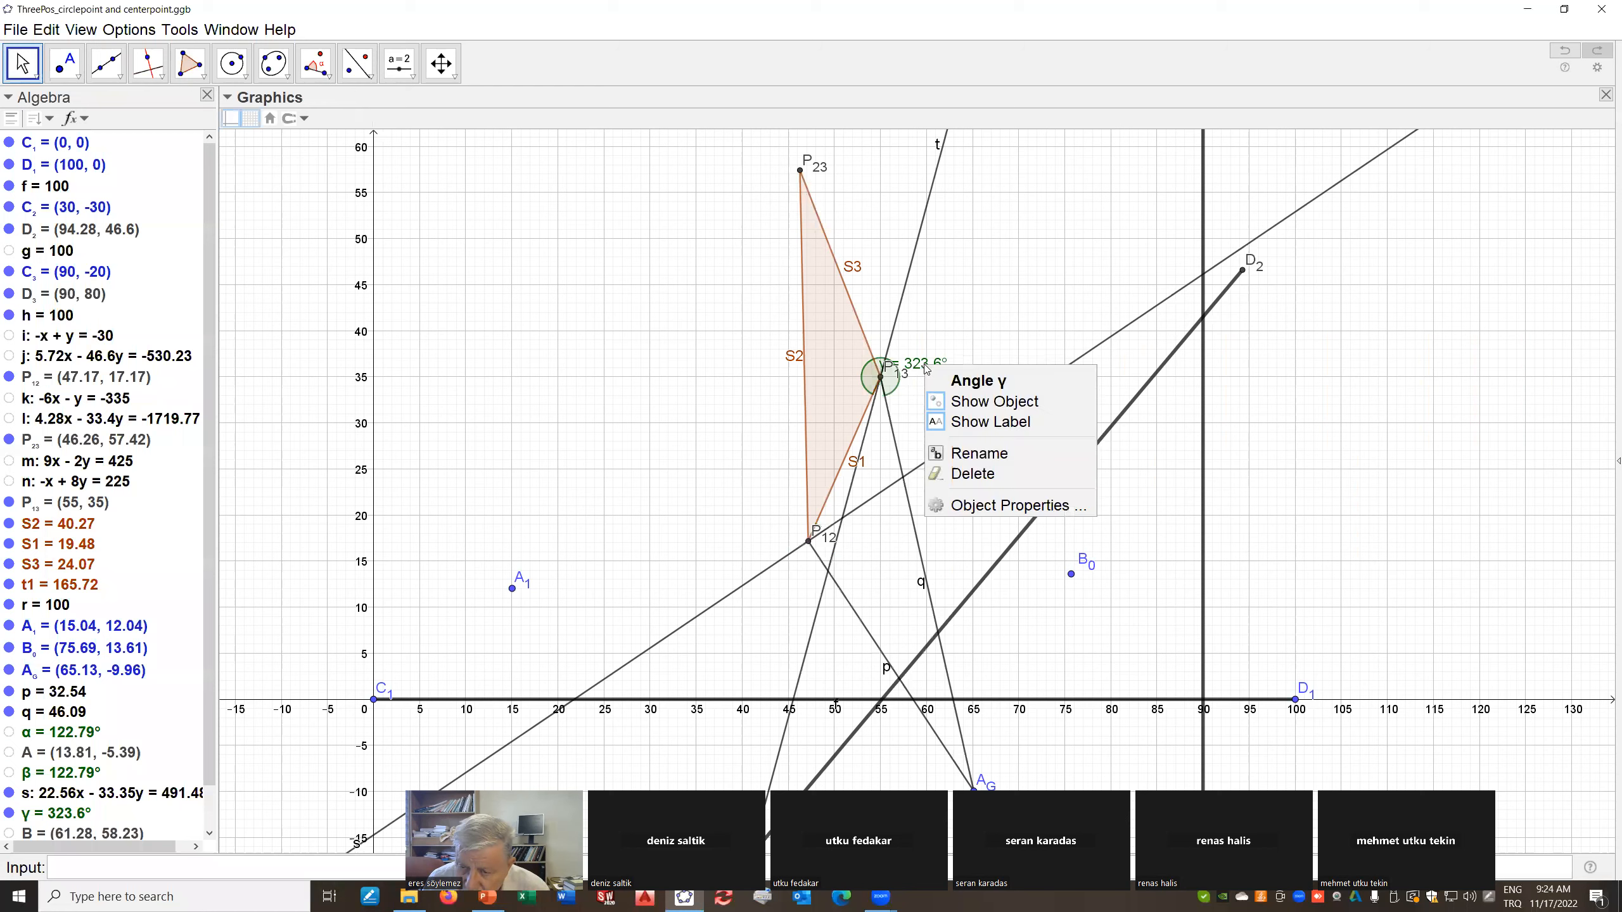
pyautogui.click(974, 401)
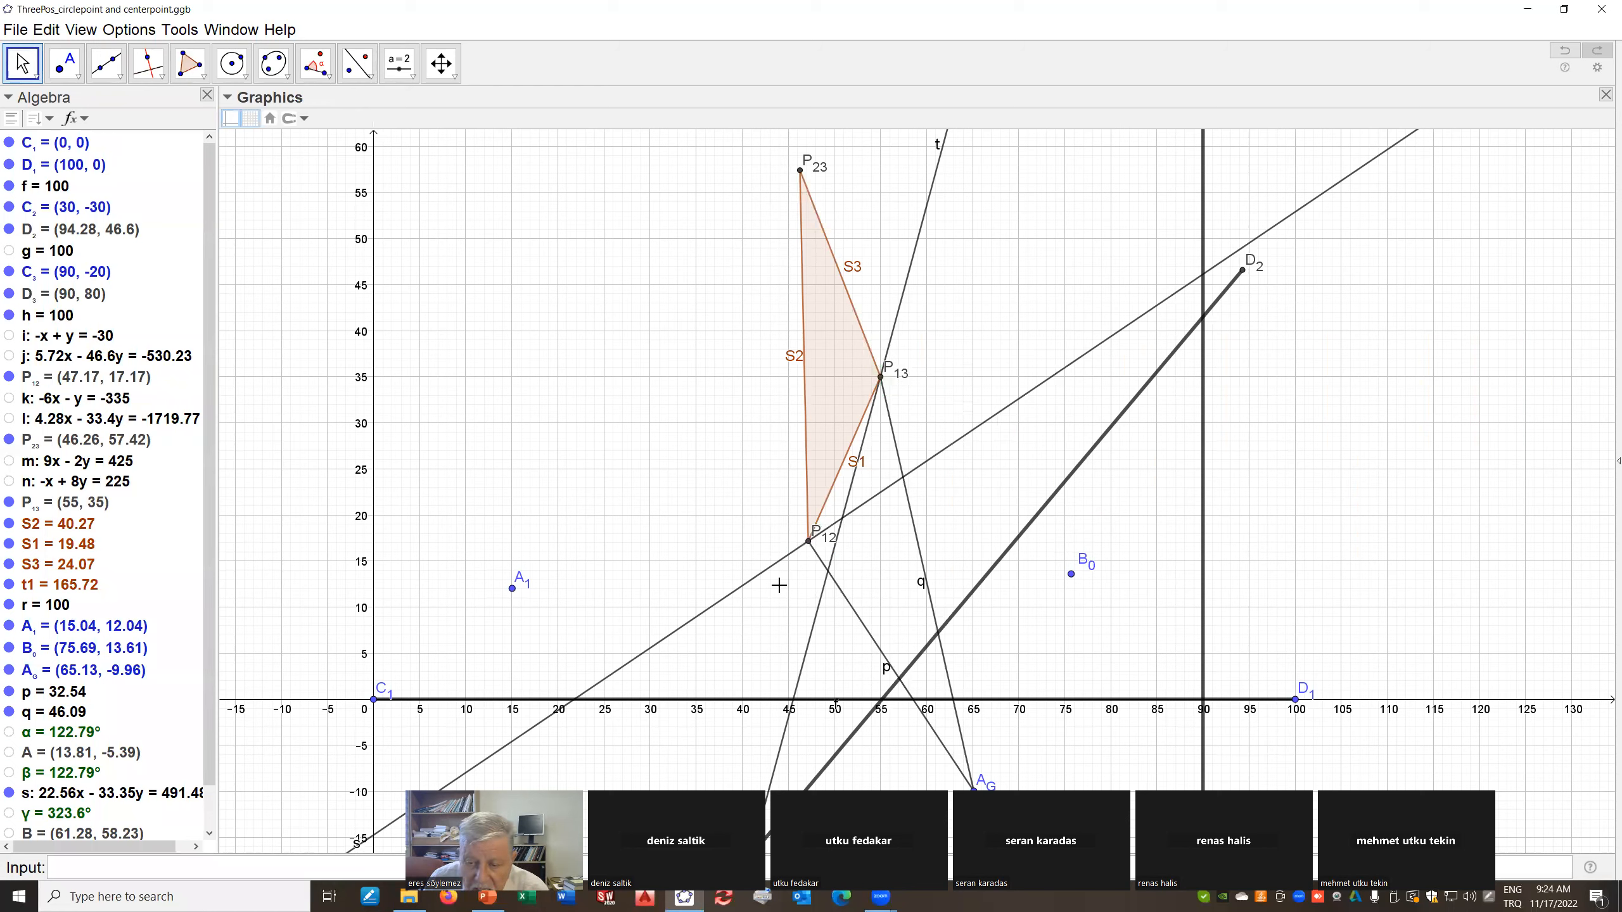
# Mark the intersection of line s through P12 with line t through P13, and rename that point A_0
pyautogui.click(64, 77)
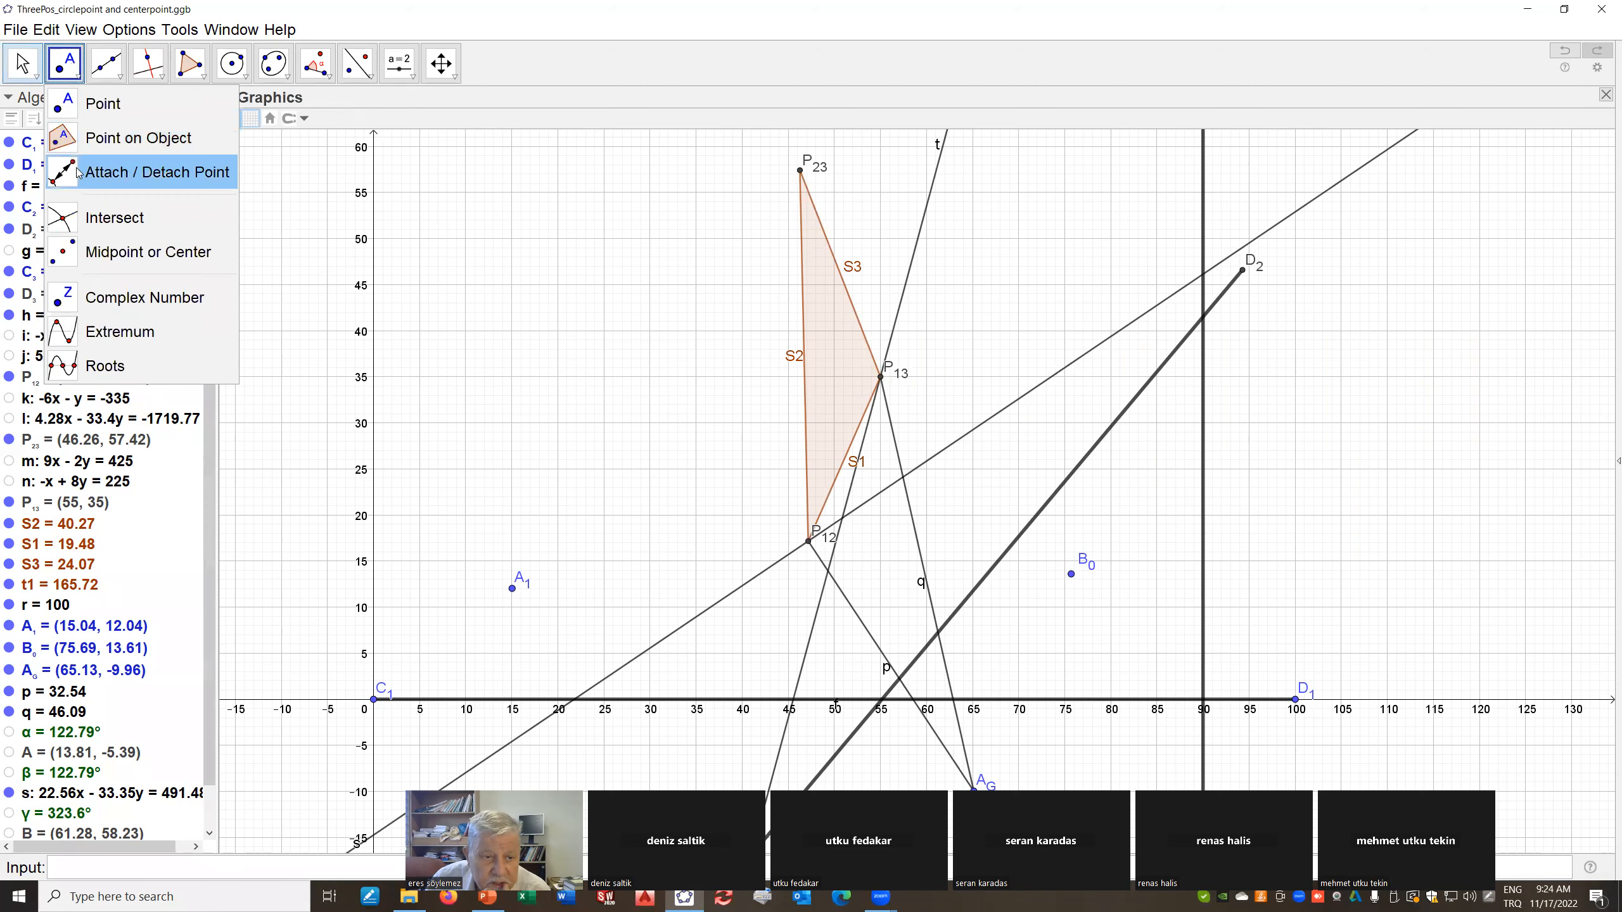
pyautogui.click(66, 220)
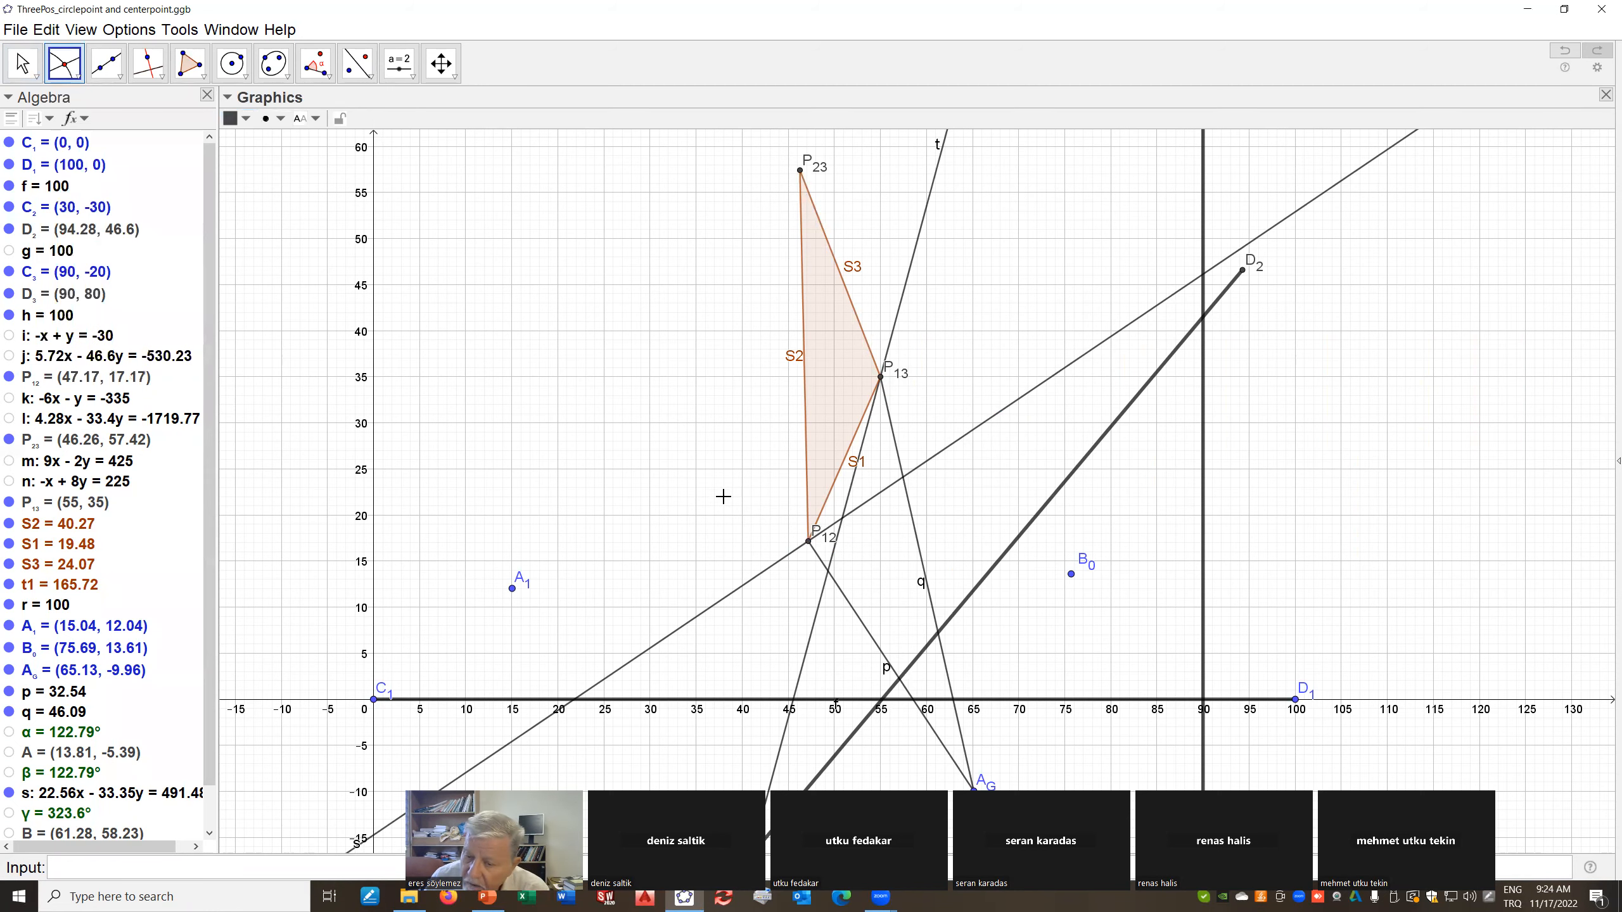
pyautogui.click(843, 518)
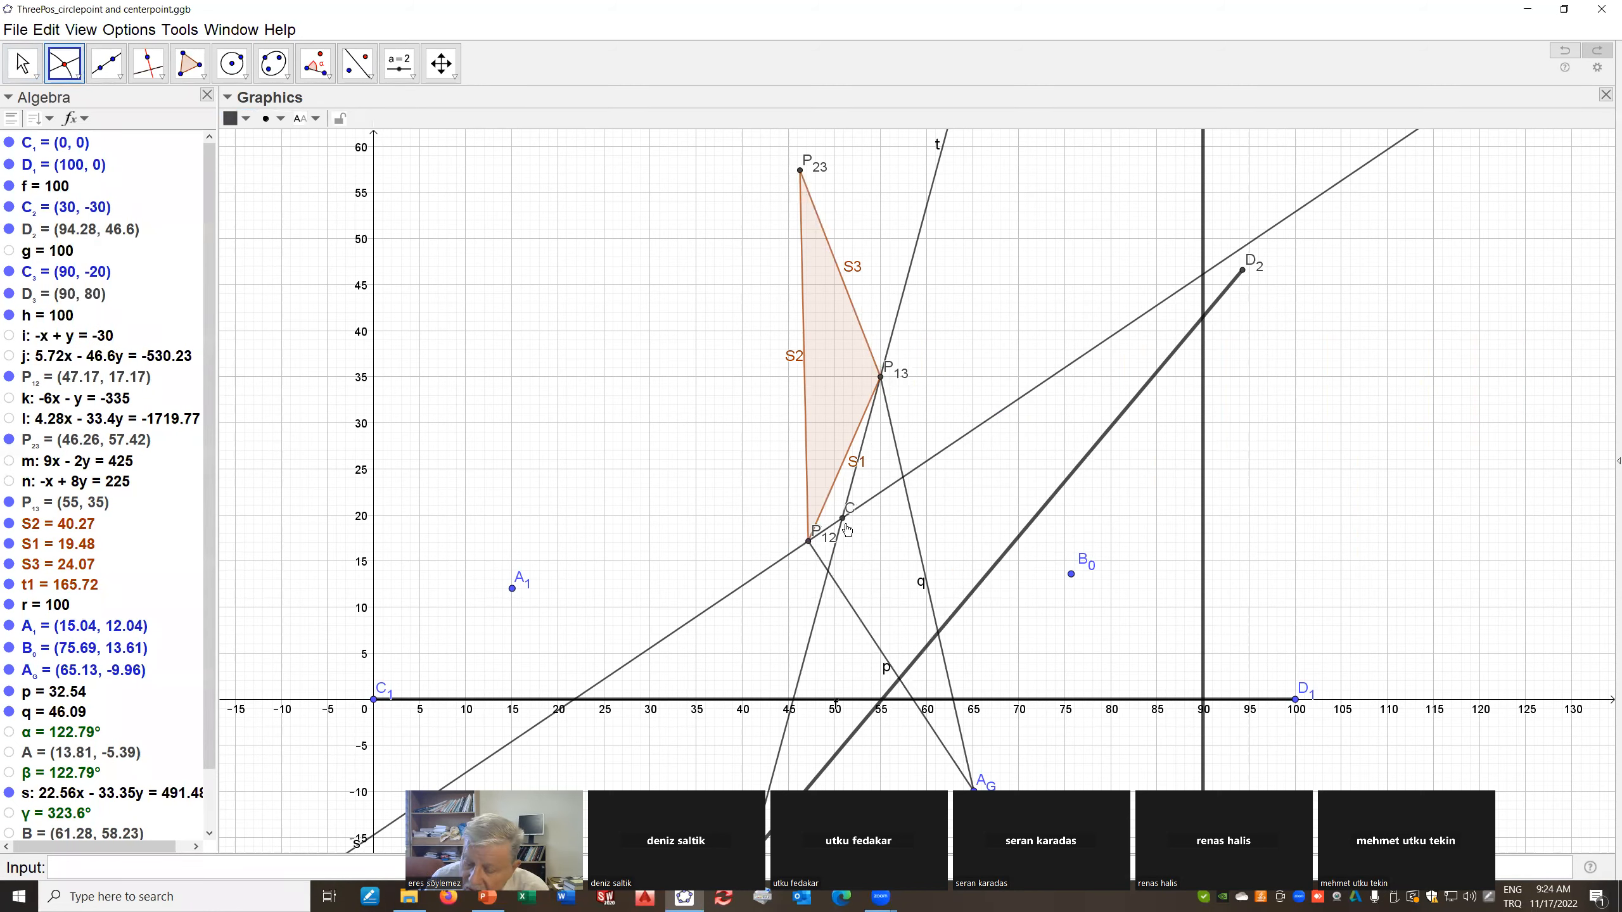
pyautogui.rightClick(842, 519)
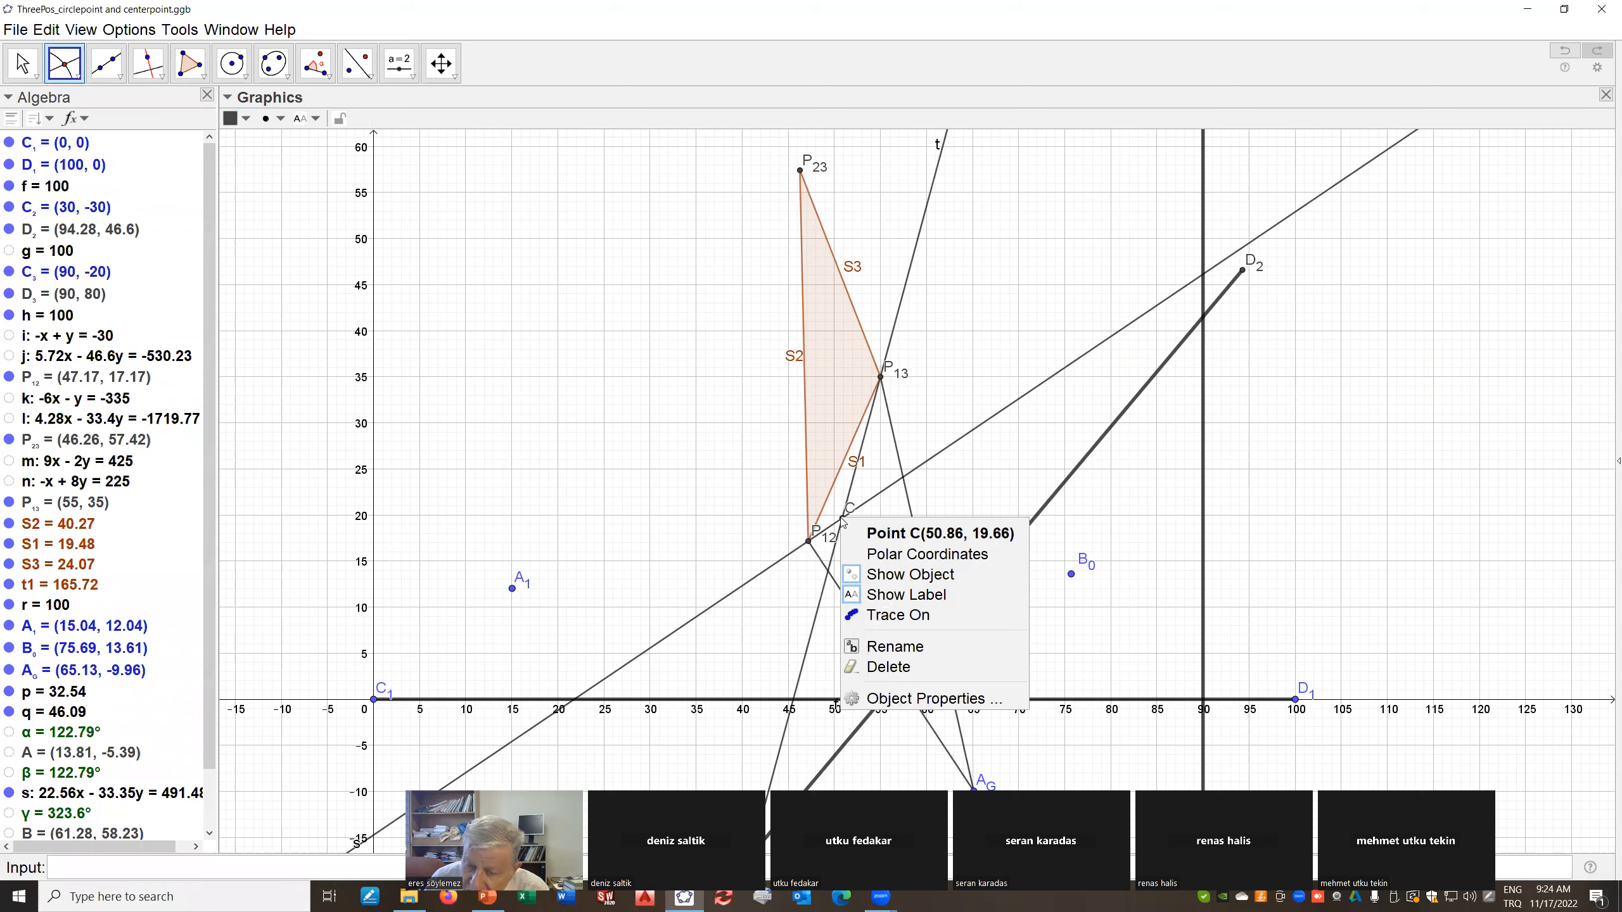
pyautogui.click(902, 643)
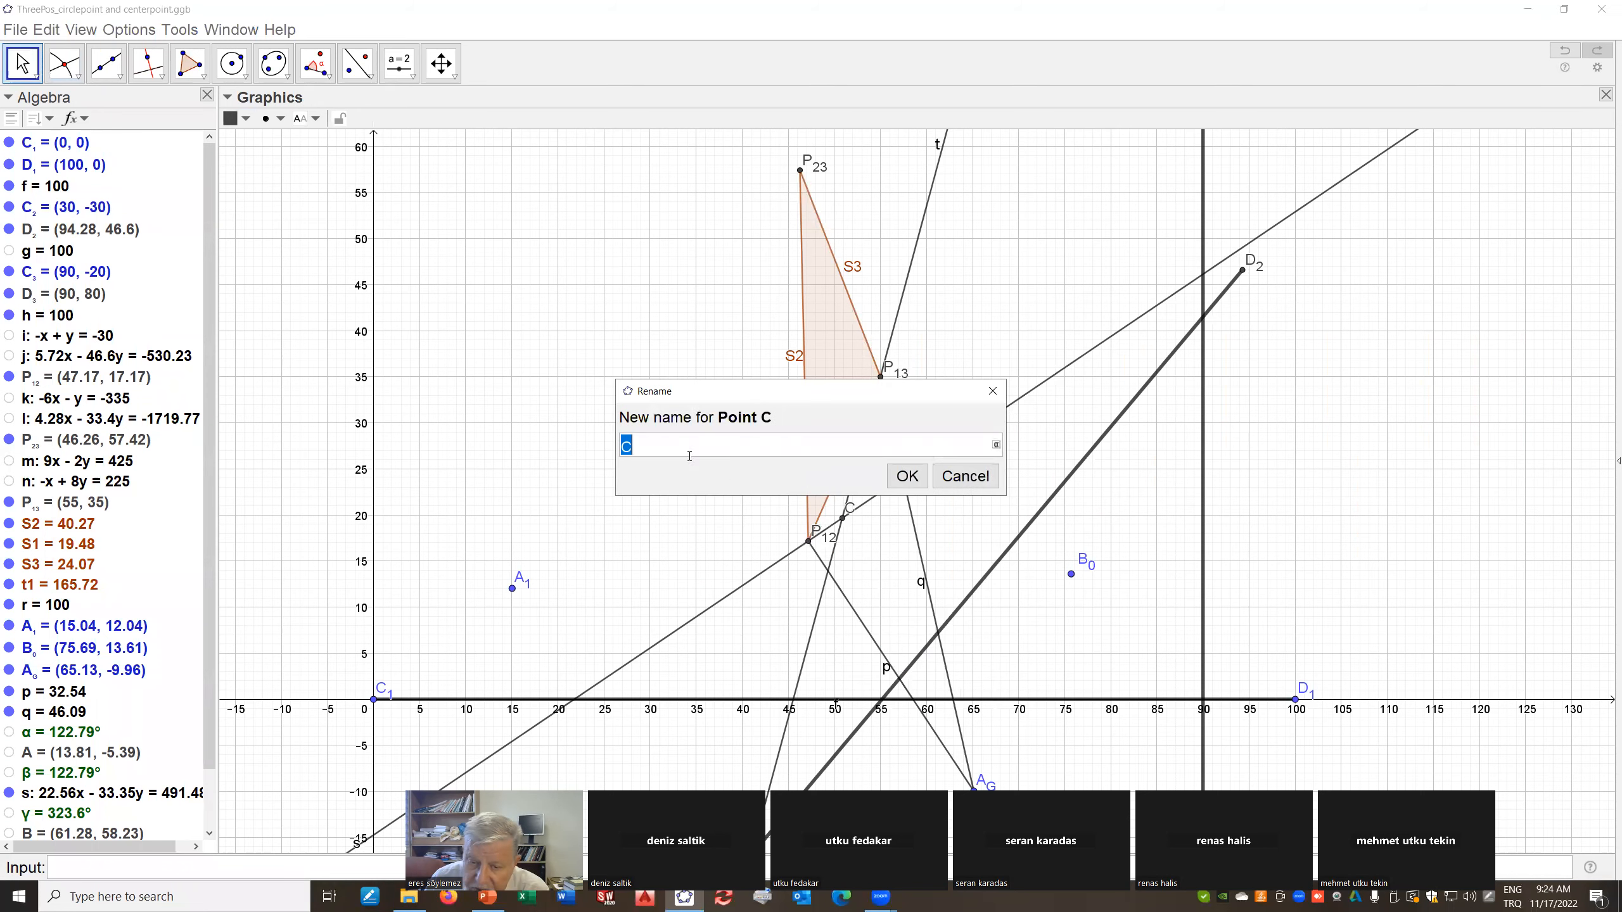
pyautogui.write('A')
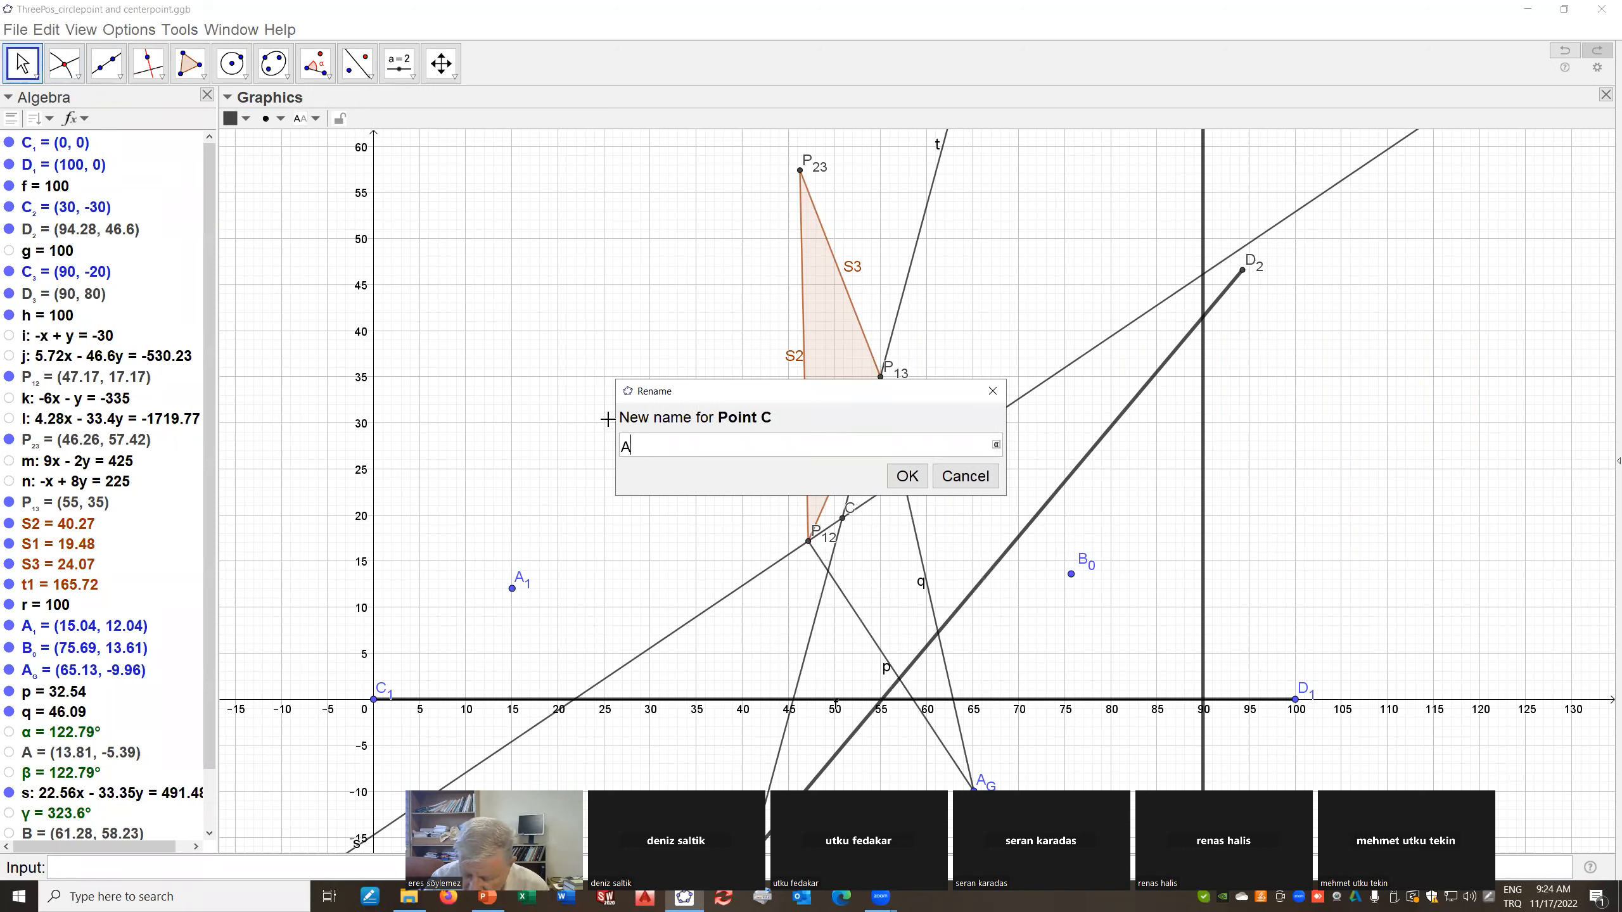
pyautogui.write('_0')
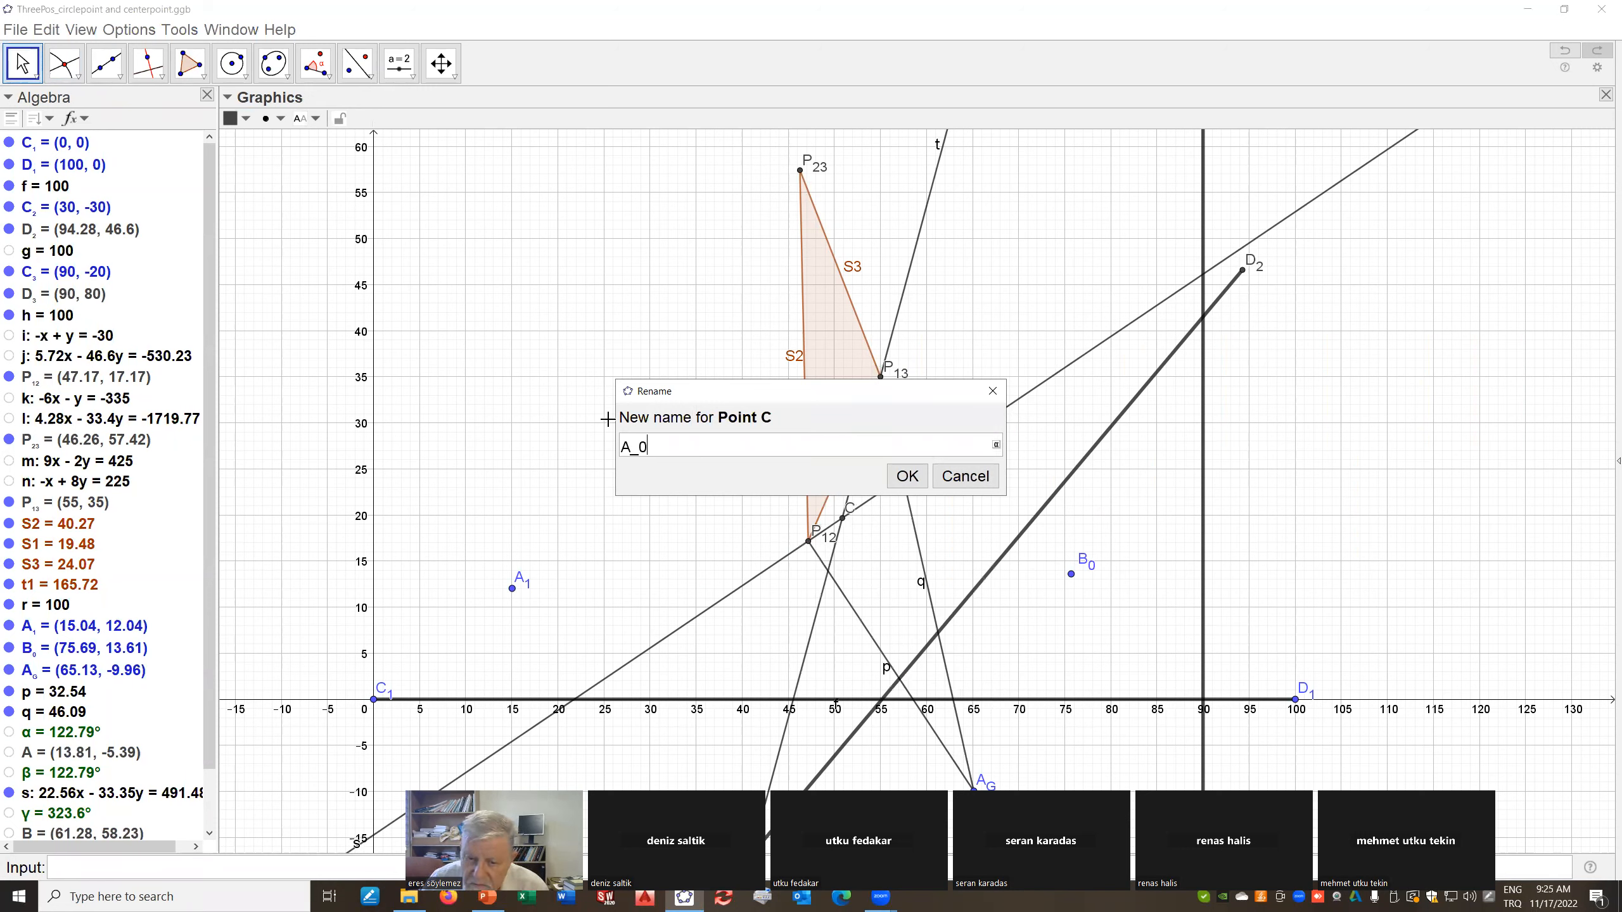
pyautogui.click(907, 477)
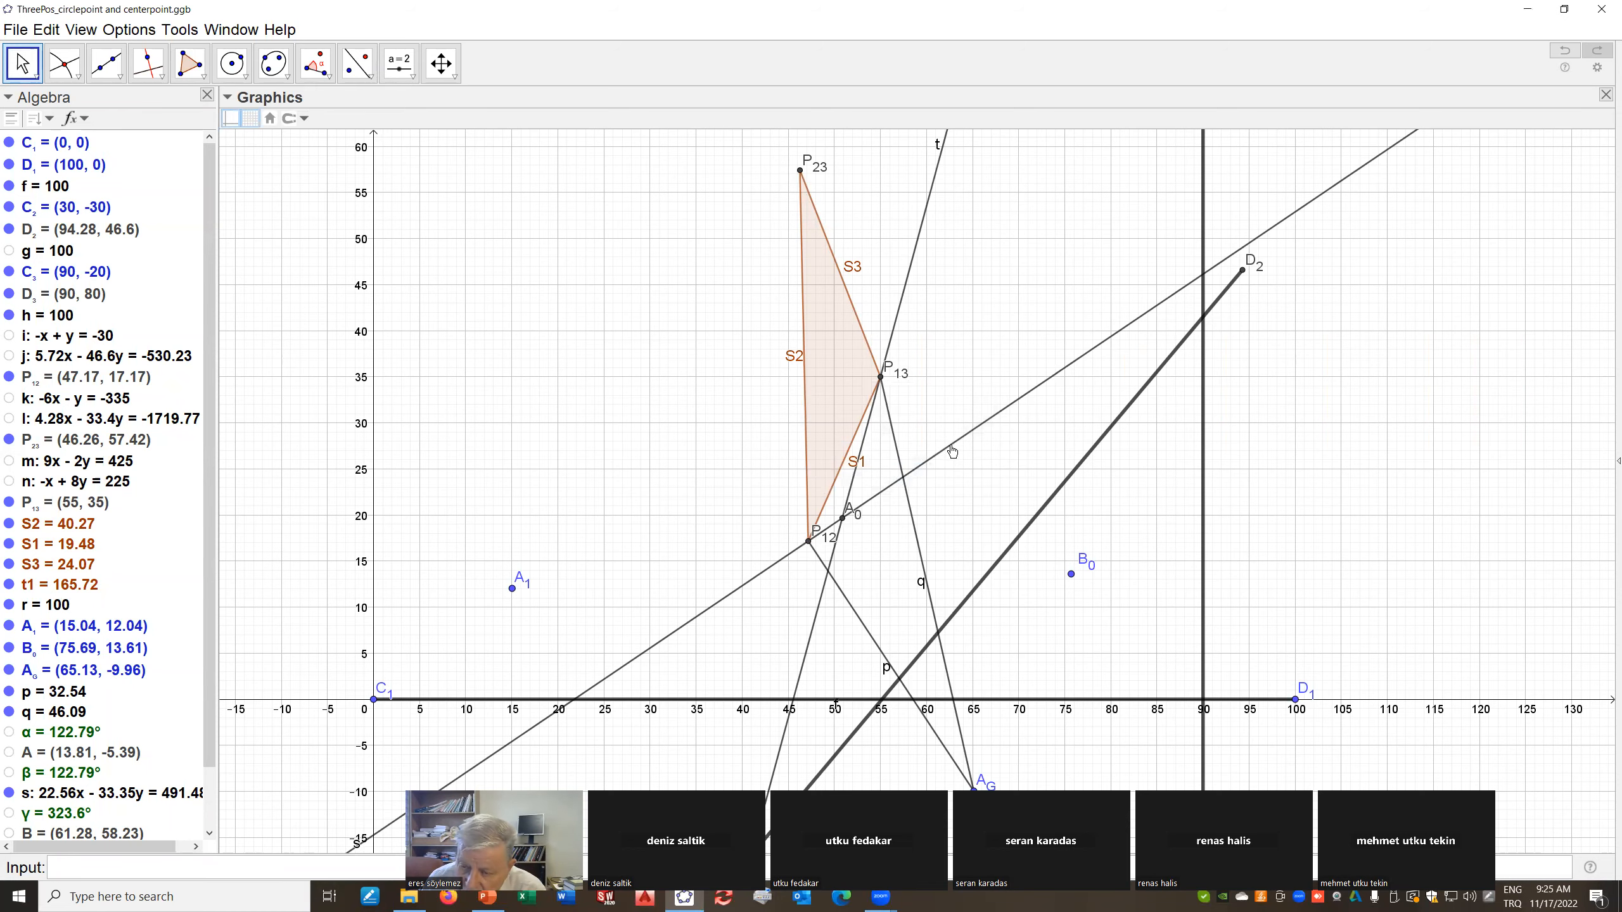
# Hide construction lines s and t and their intersection point A_0
pyautogui.scroll(-3, 953, 452)
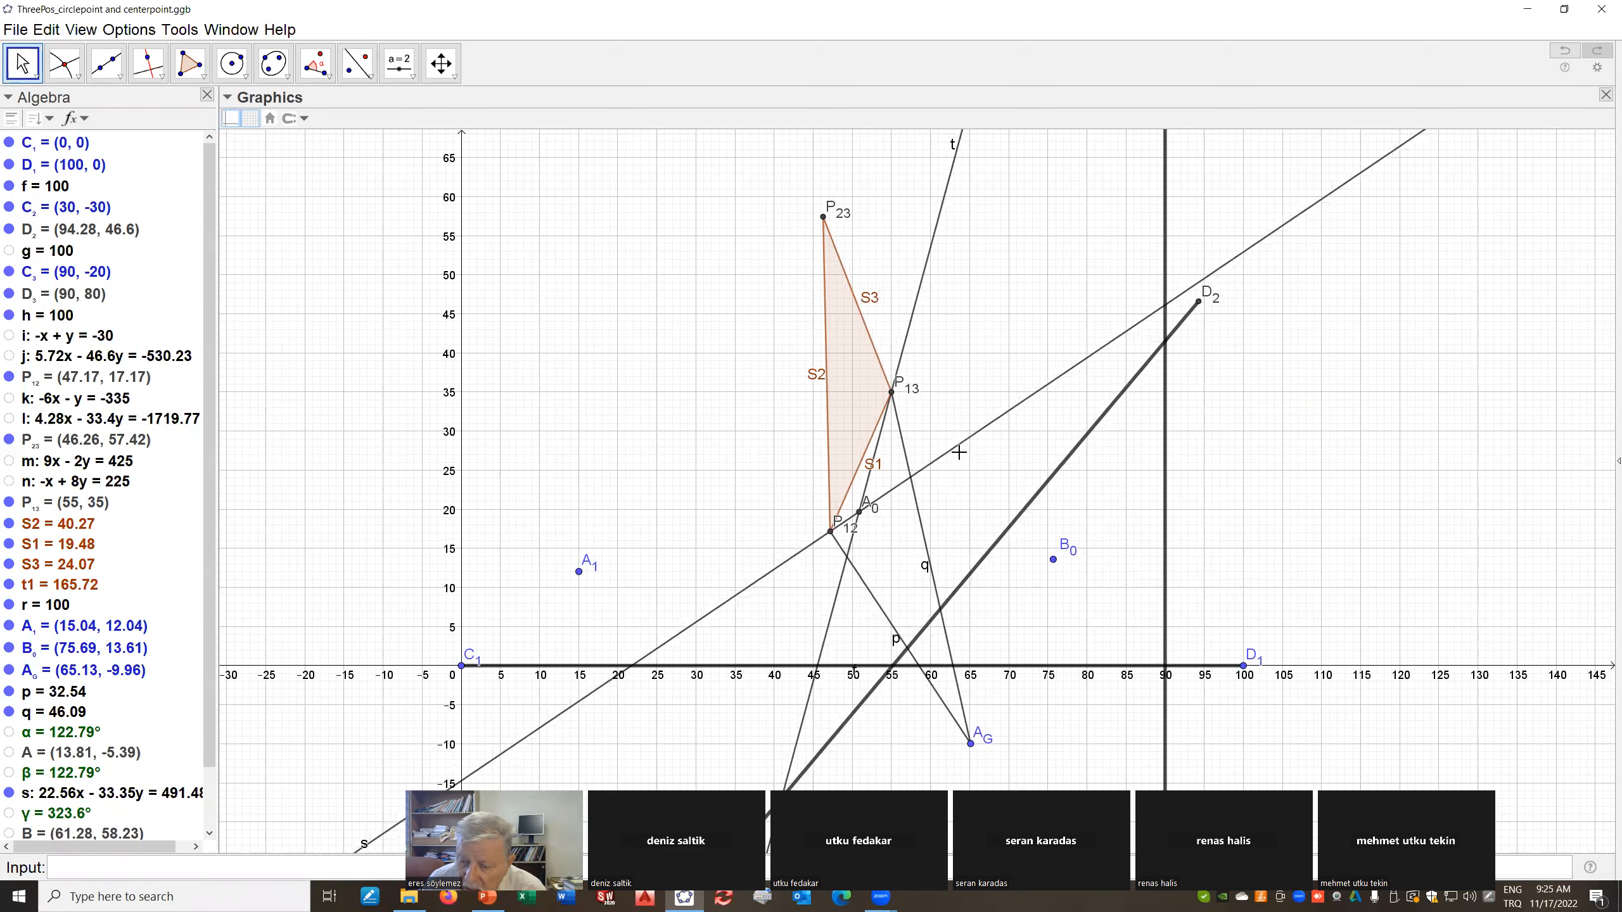
pyautogui.scroll(-1, 960, 455)
pyautogui.rightClick(960, 456)
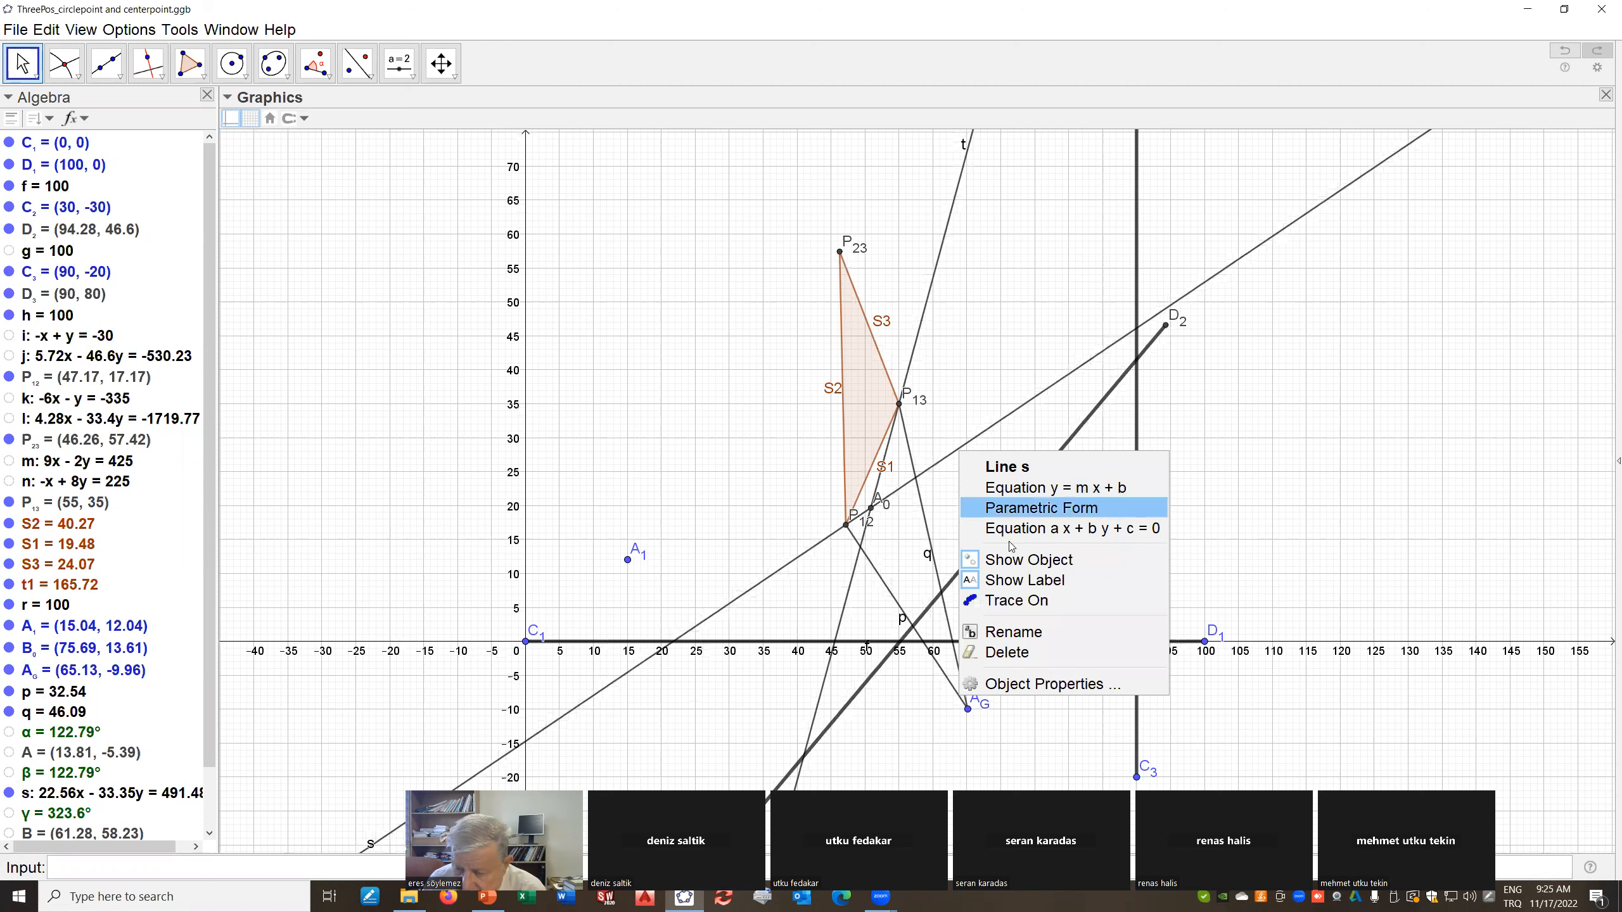
pyautogui.click(1022, 562)
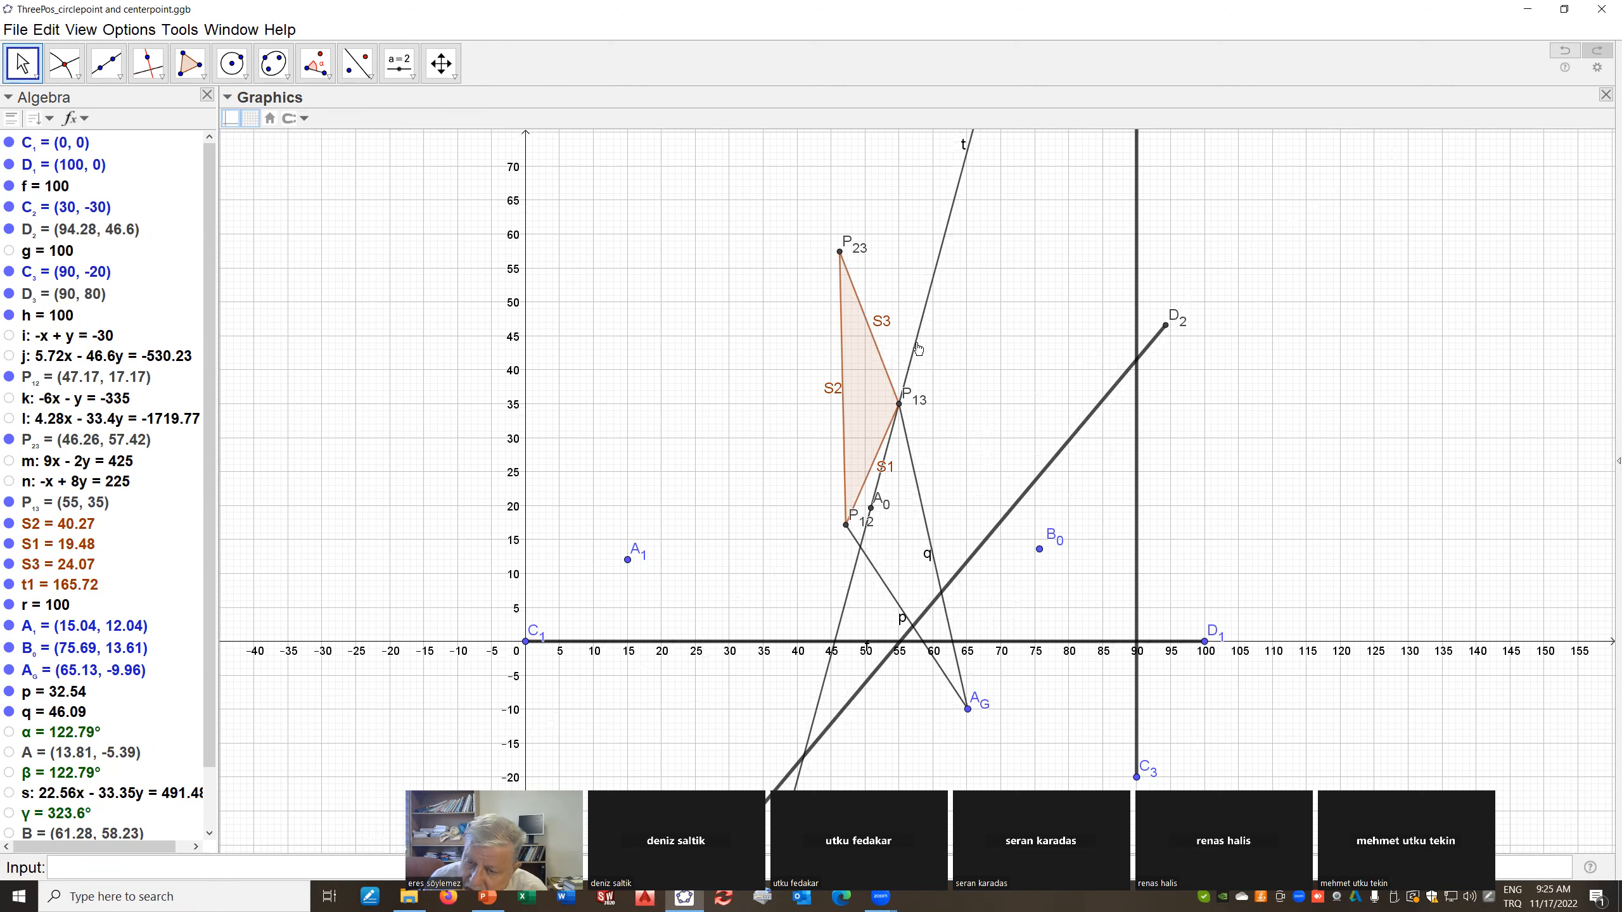
pyautogui.rightClick(918, 348)
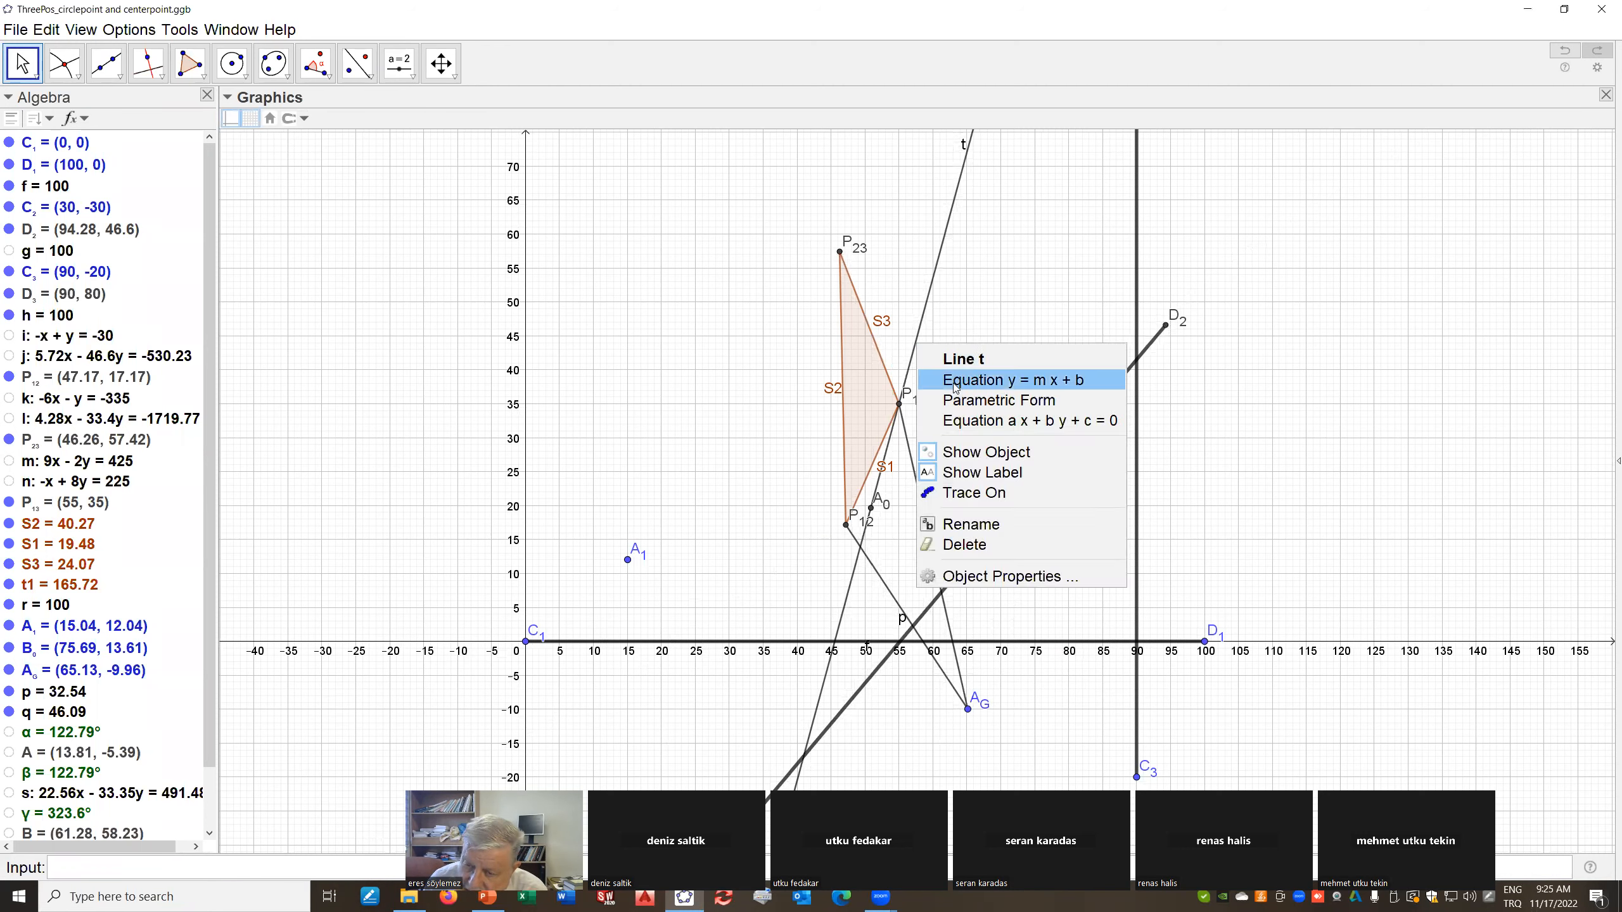
pyautogui.click(993, 454)
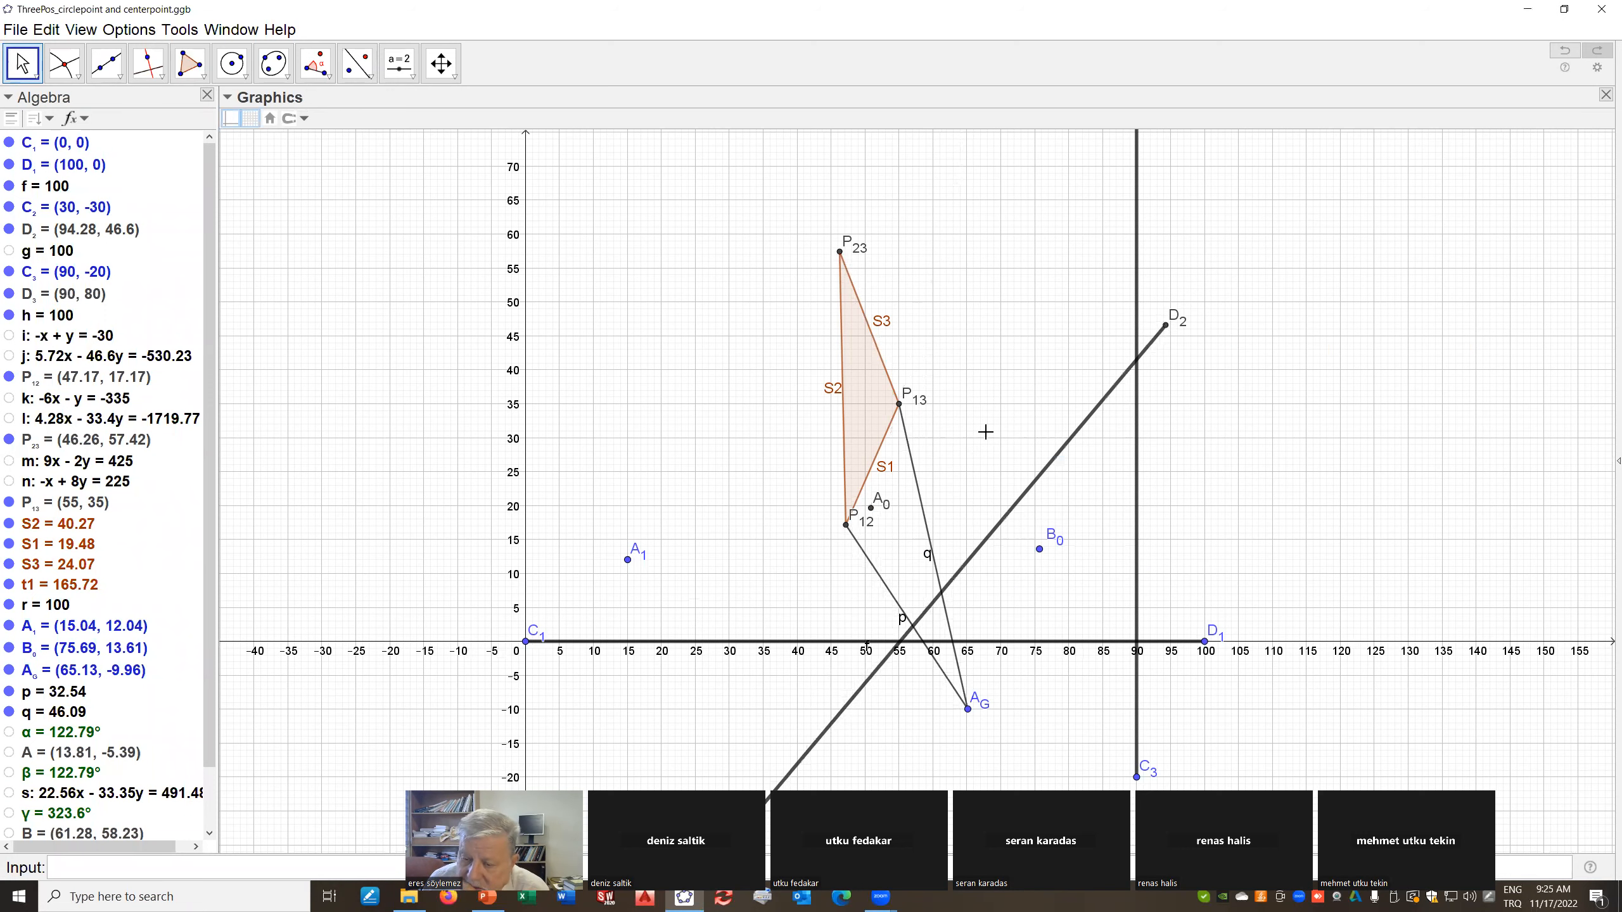
pyautogui.rightClick(874, 511)
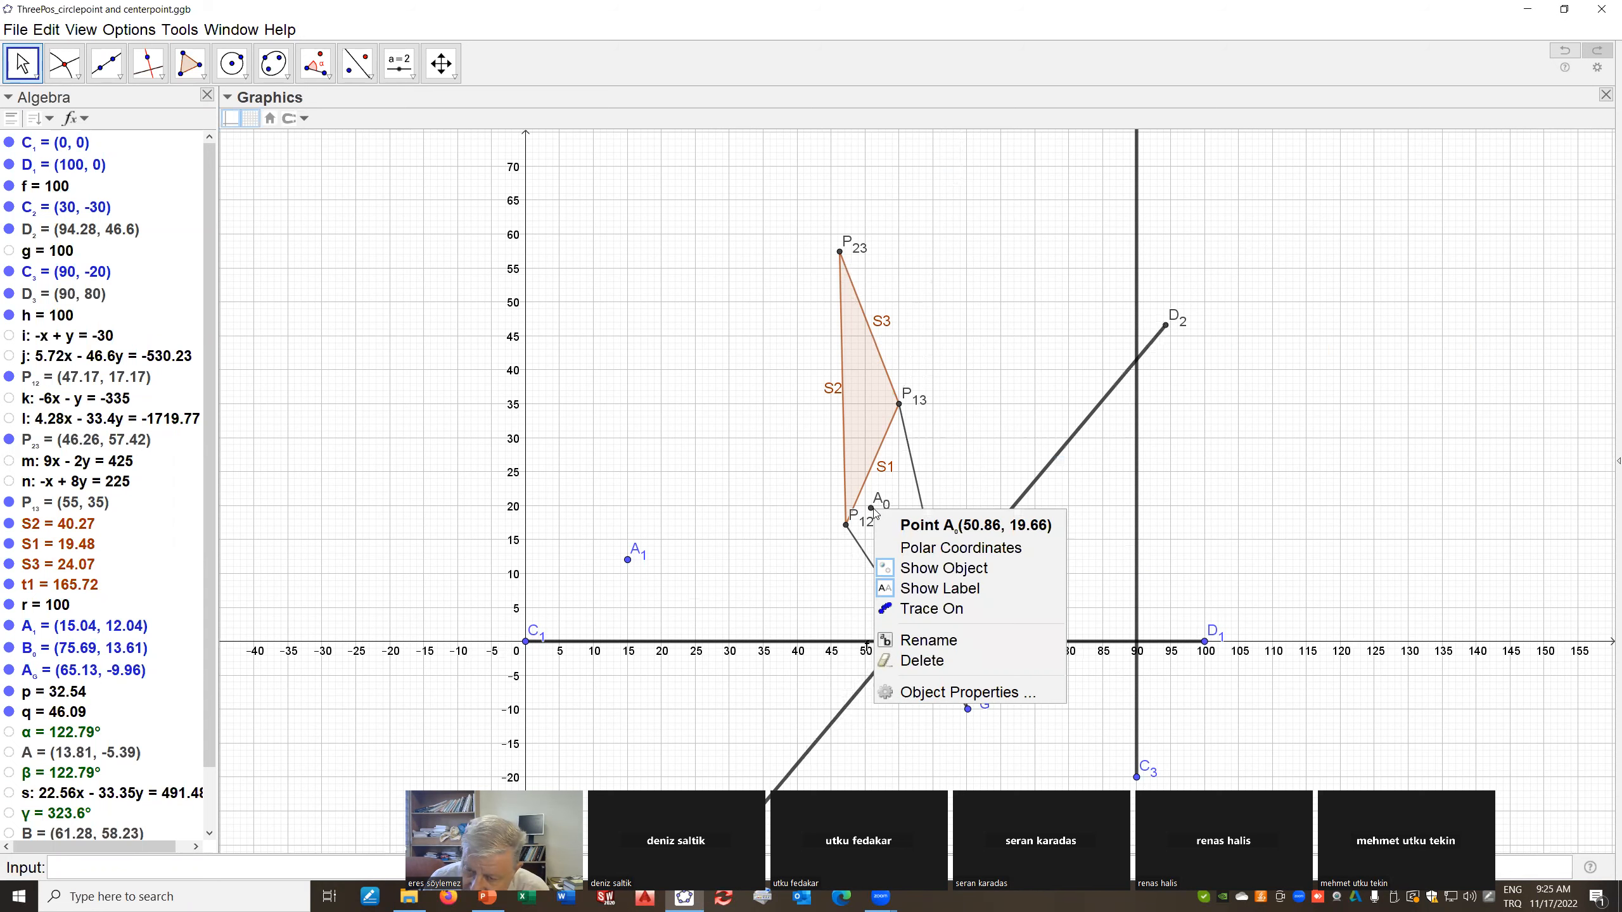
pyautogui.click(922, 571)
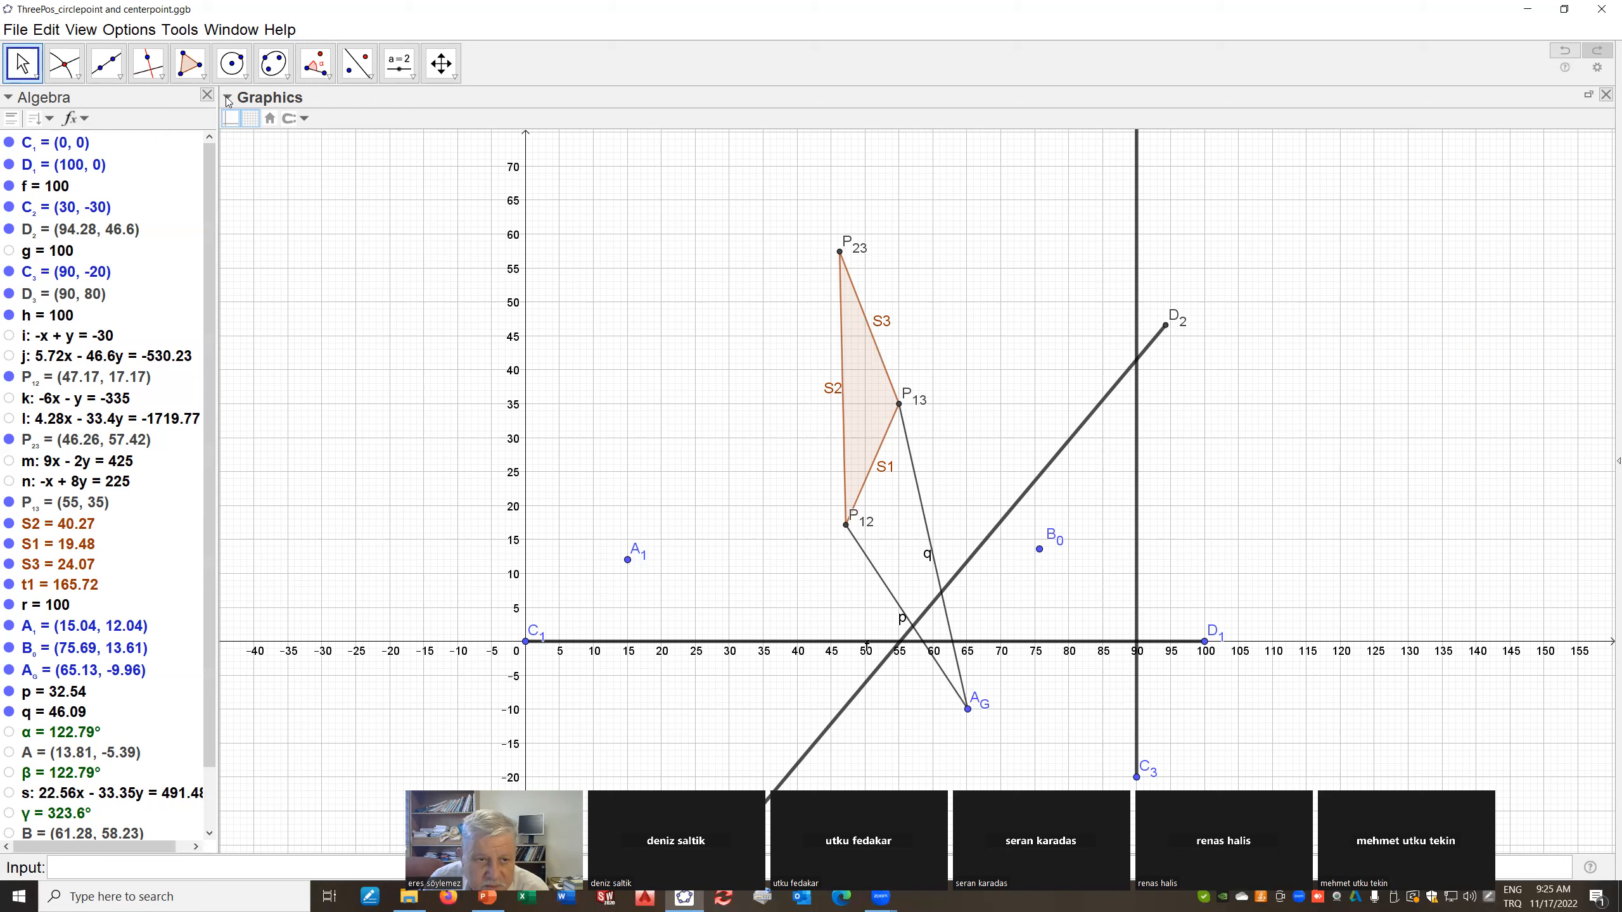
# Reflect point A_G about side S2 of the pole triangle and rename the image A_2
pyautogui.click(358, 64)
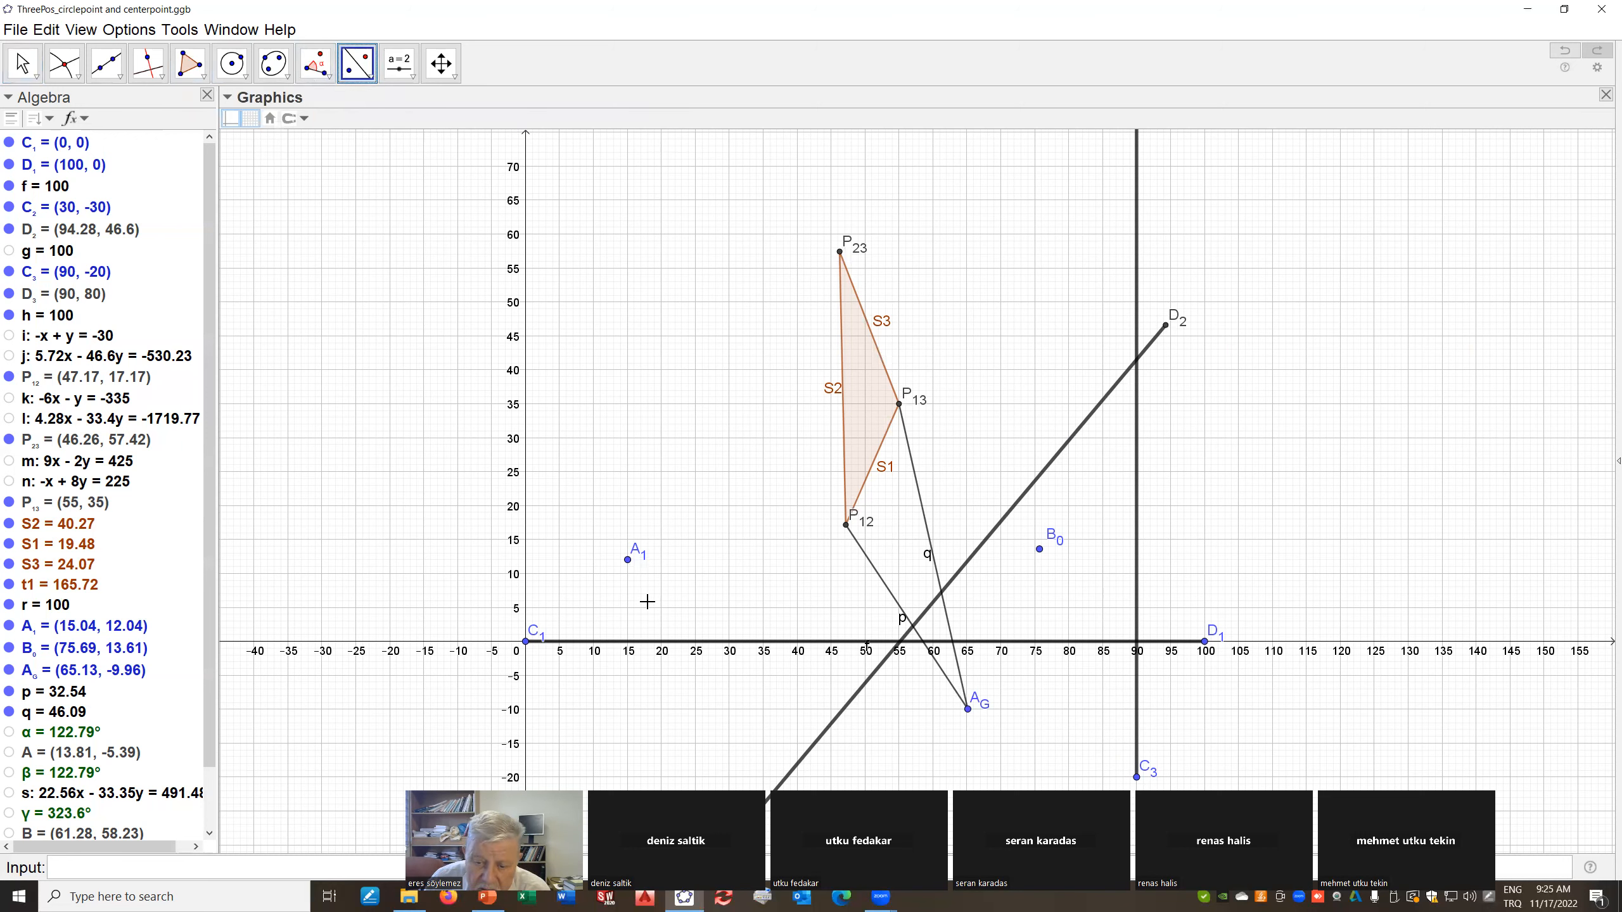
pyautogui.click(970, 714)
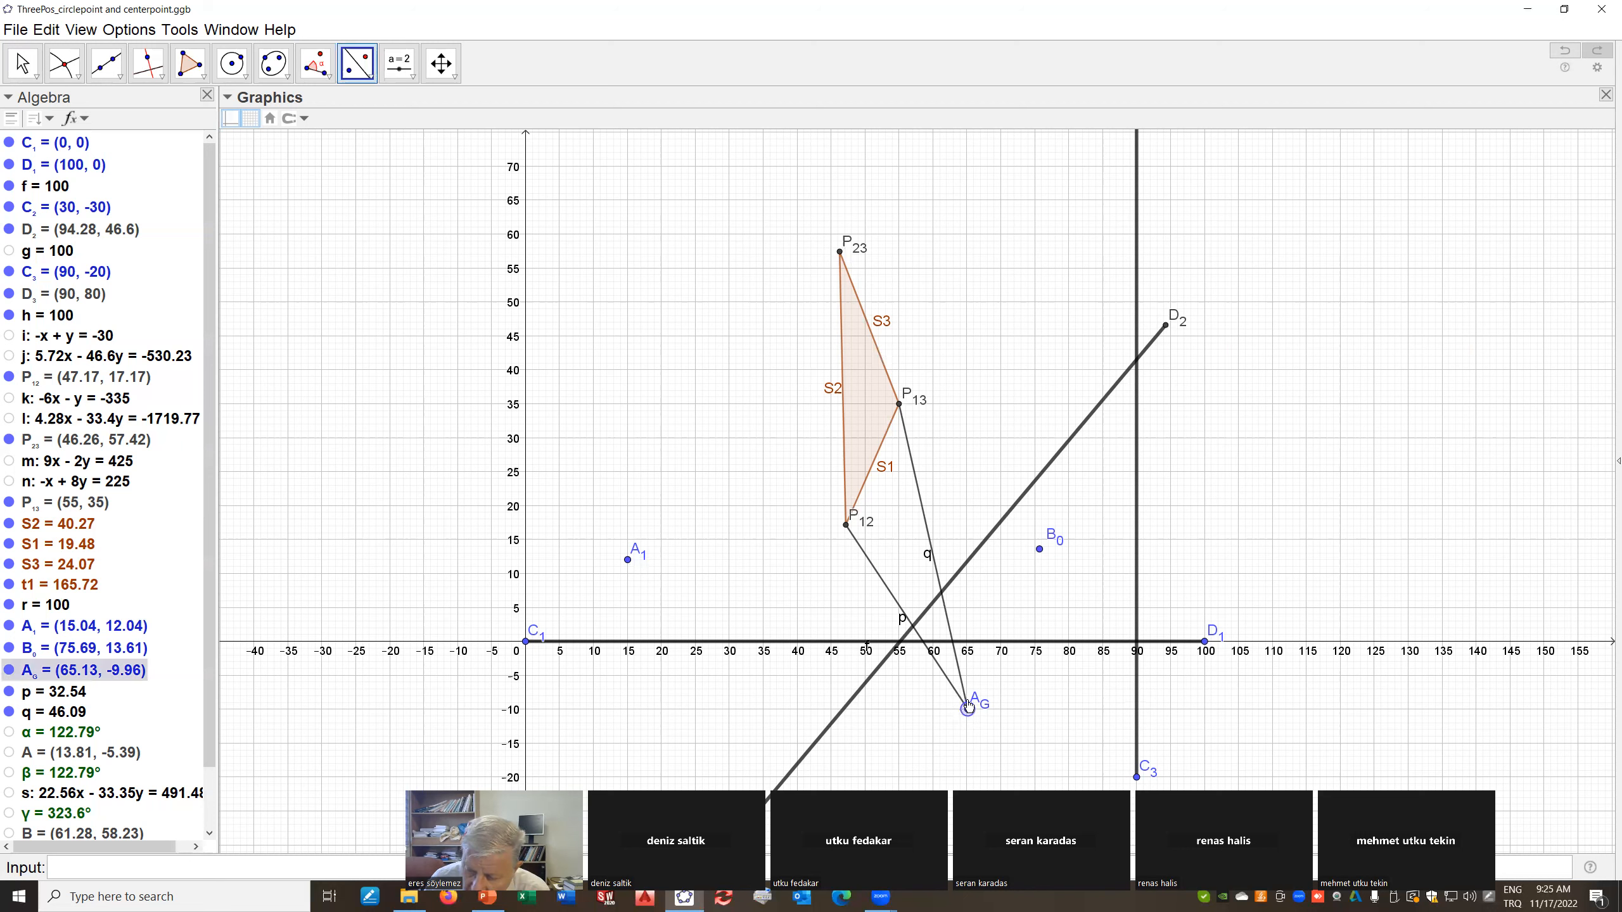
pyautogui.click(843, 410)
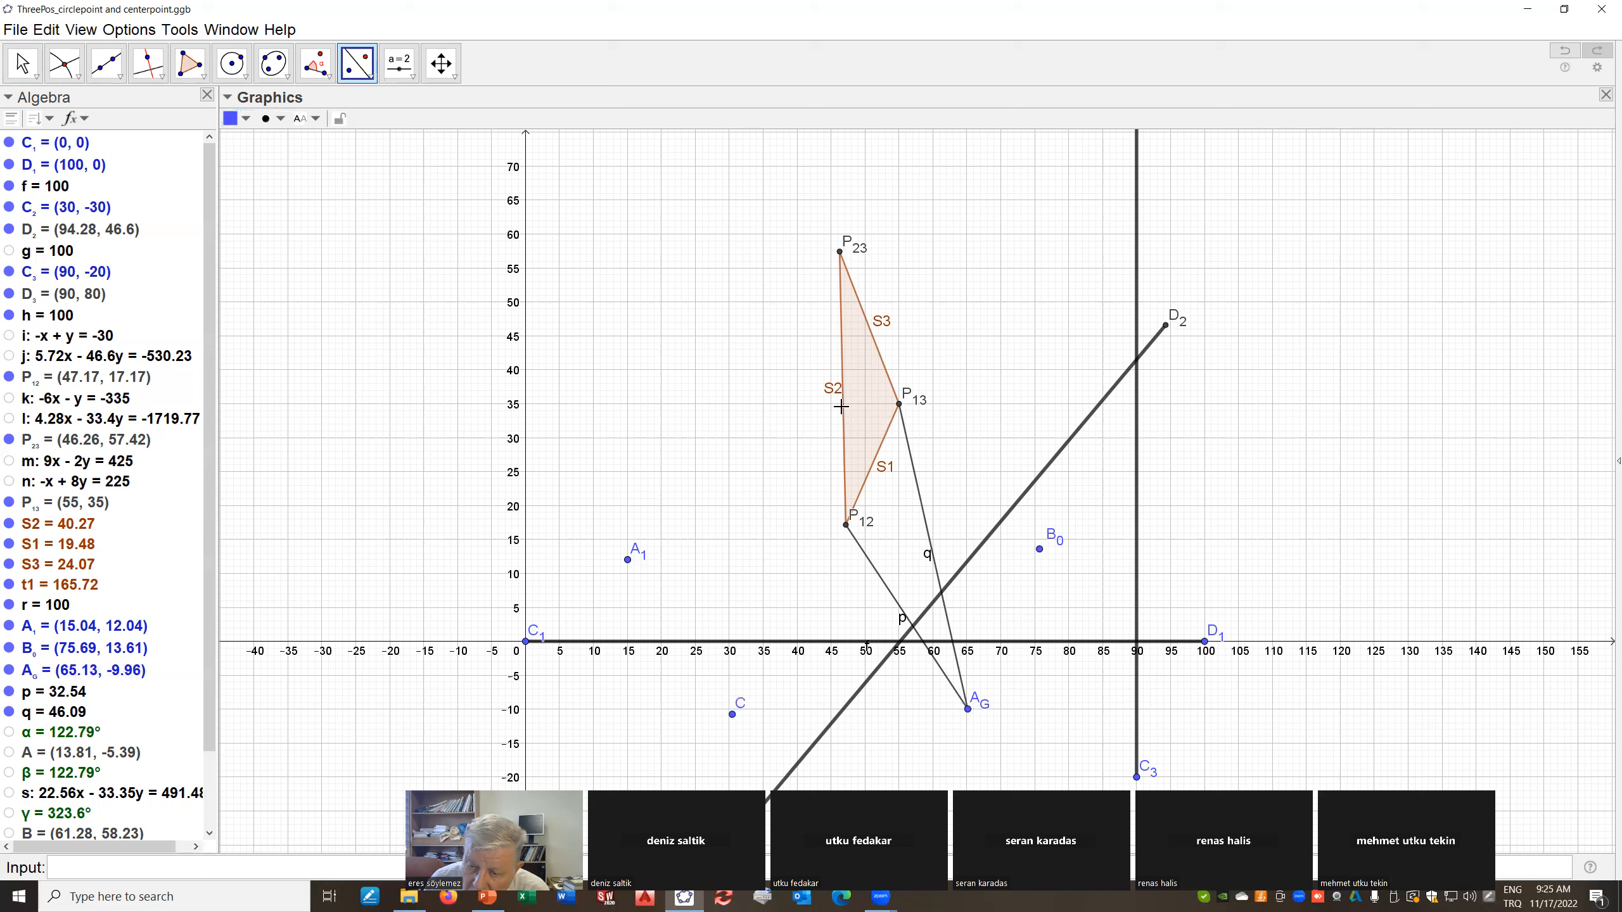
pyautogui.rightClick(734, 717)
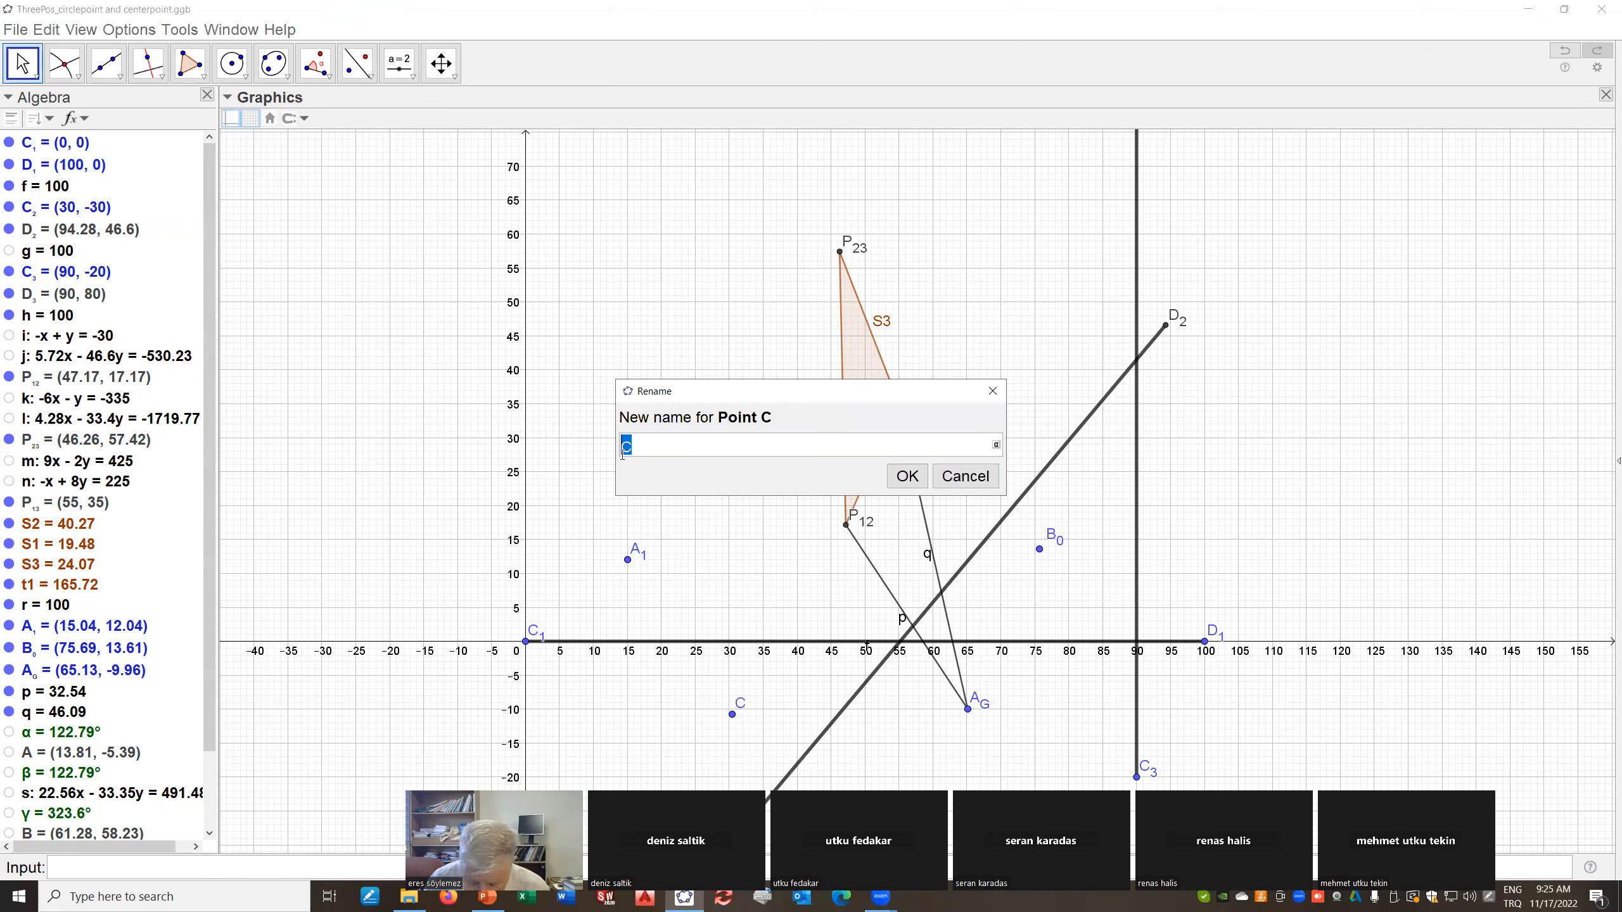
pyautogui.write('A_2')
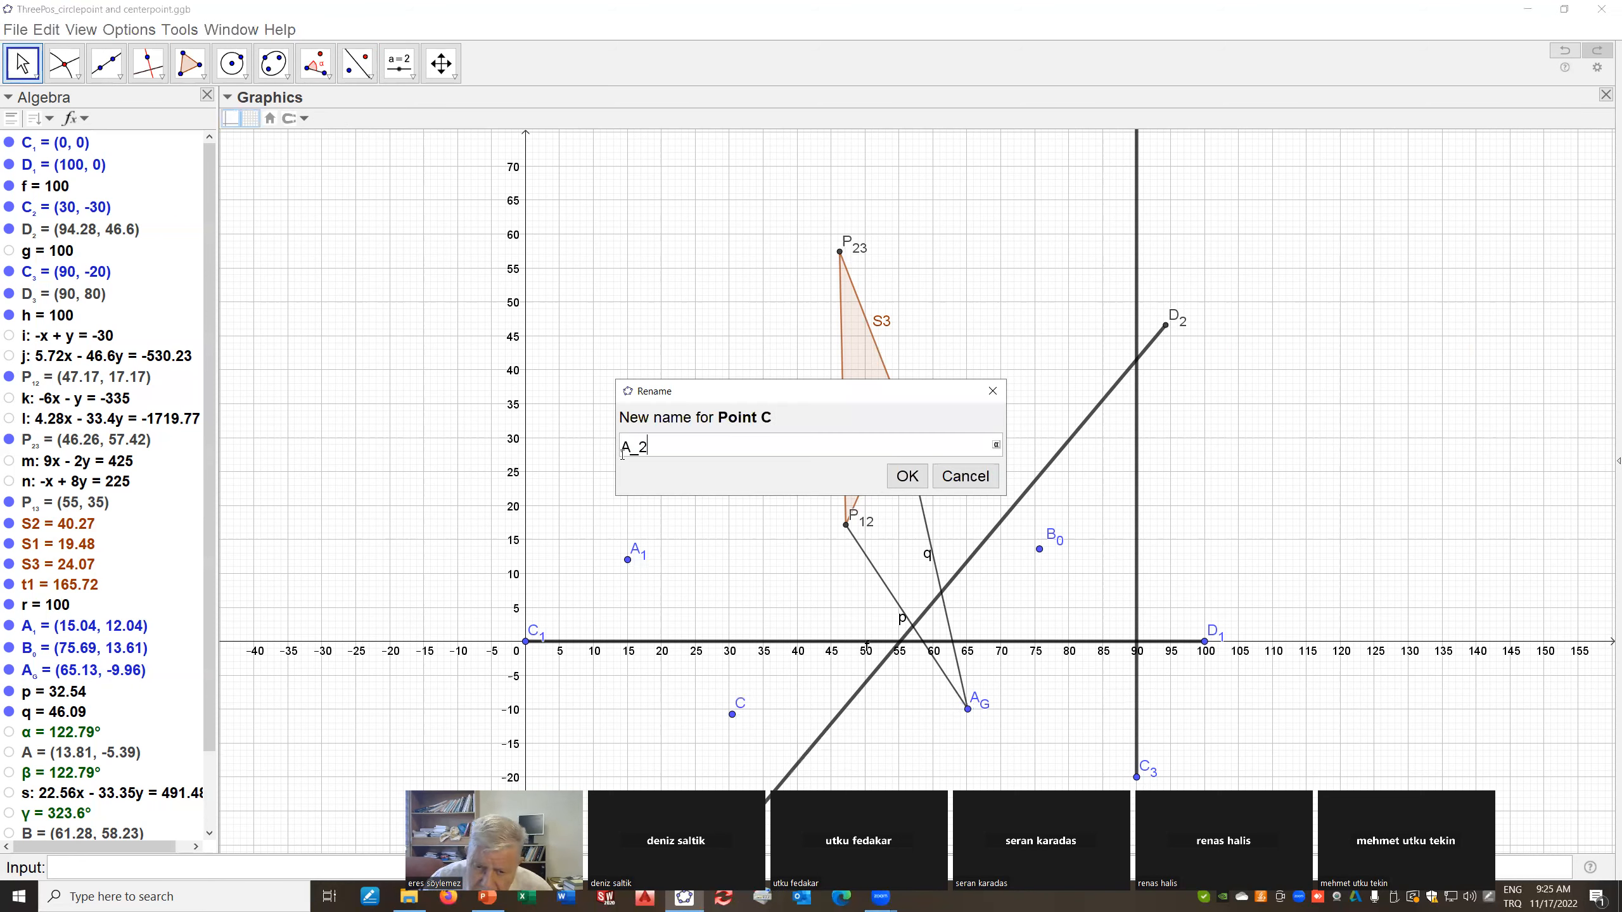
pyautogui.click(907, 475)
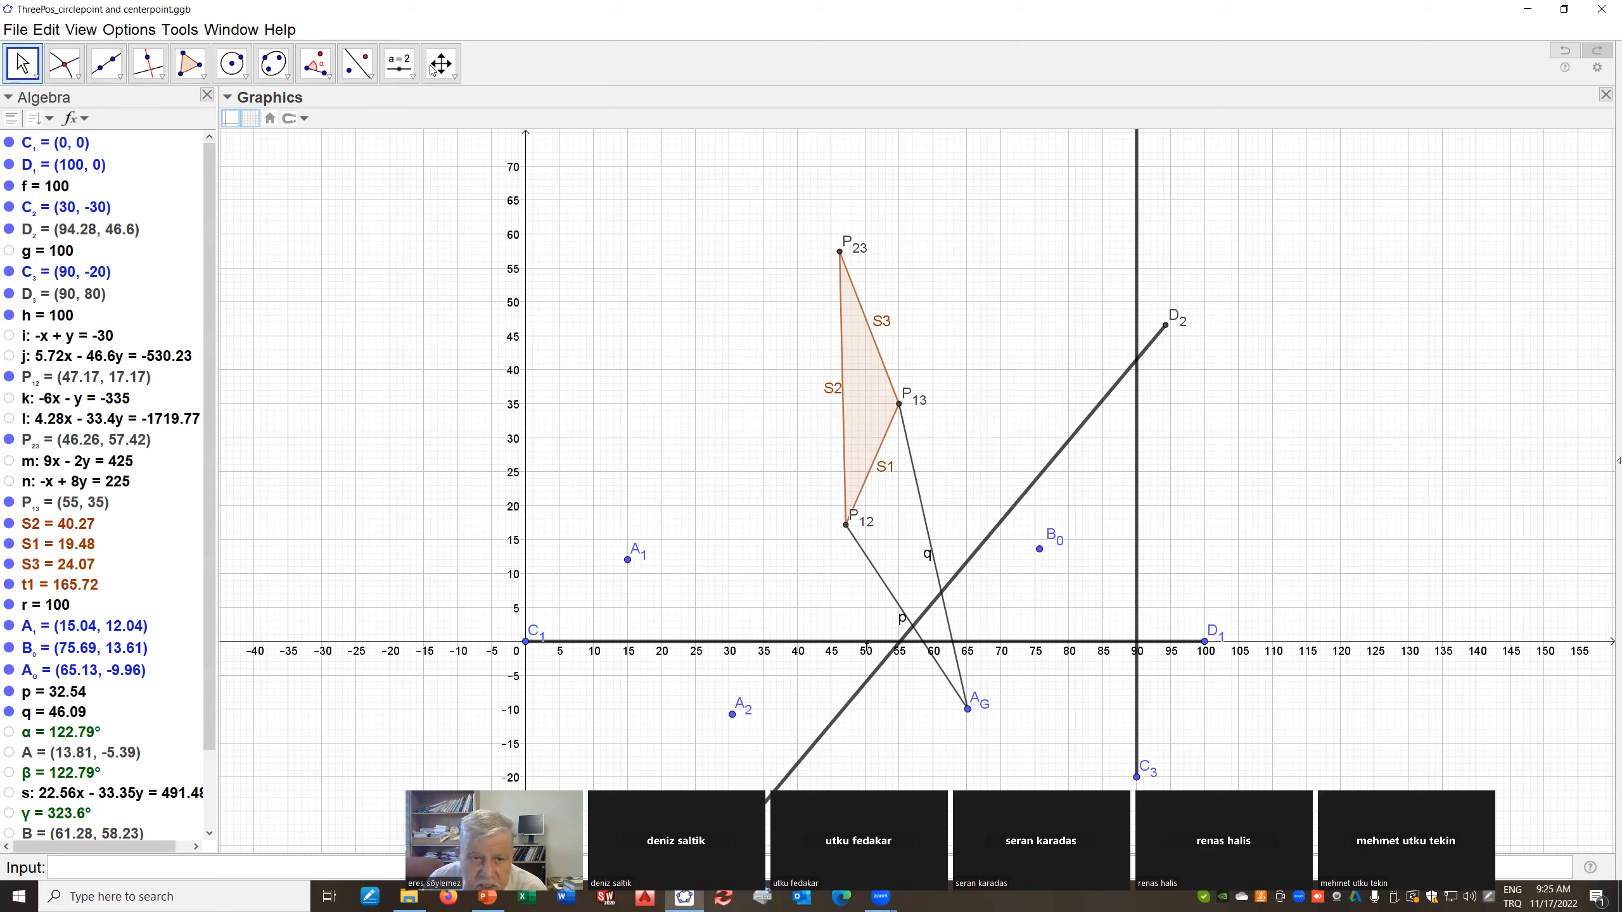
# Reflect point A_G about side S3 of the pole triangle and rename the image A_3
pyautogui.click(357, 64)
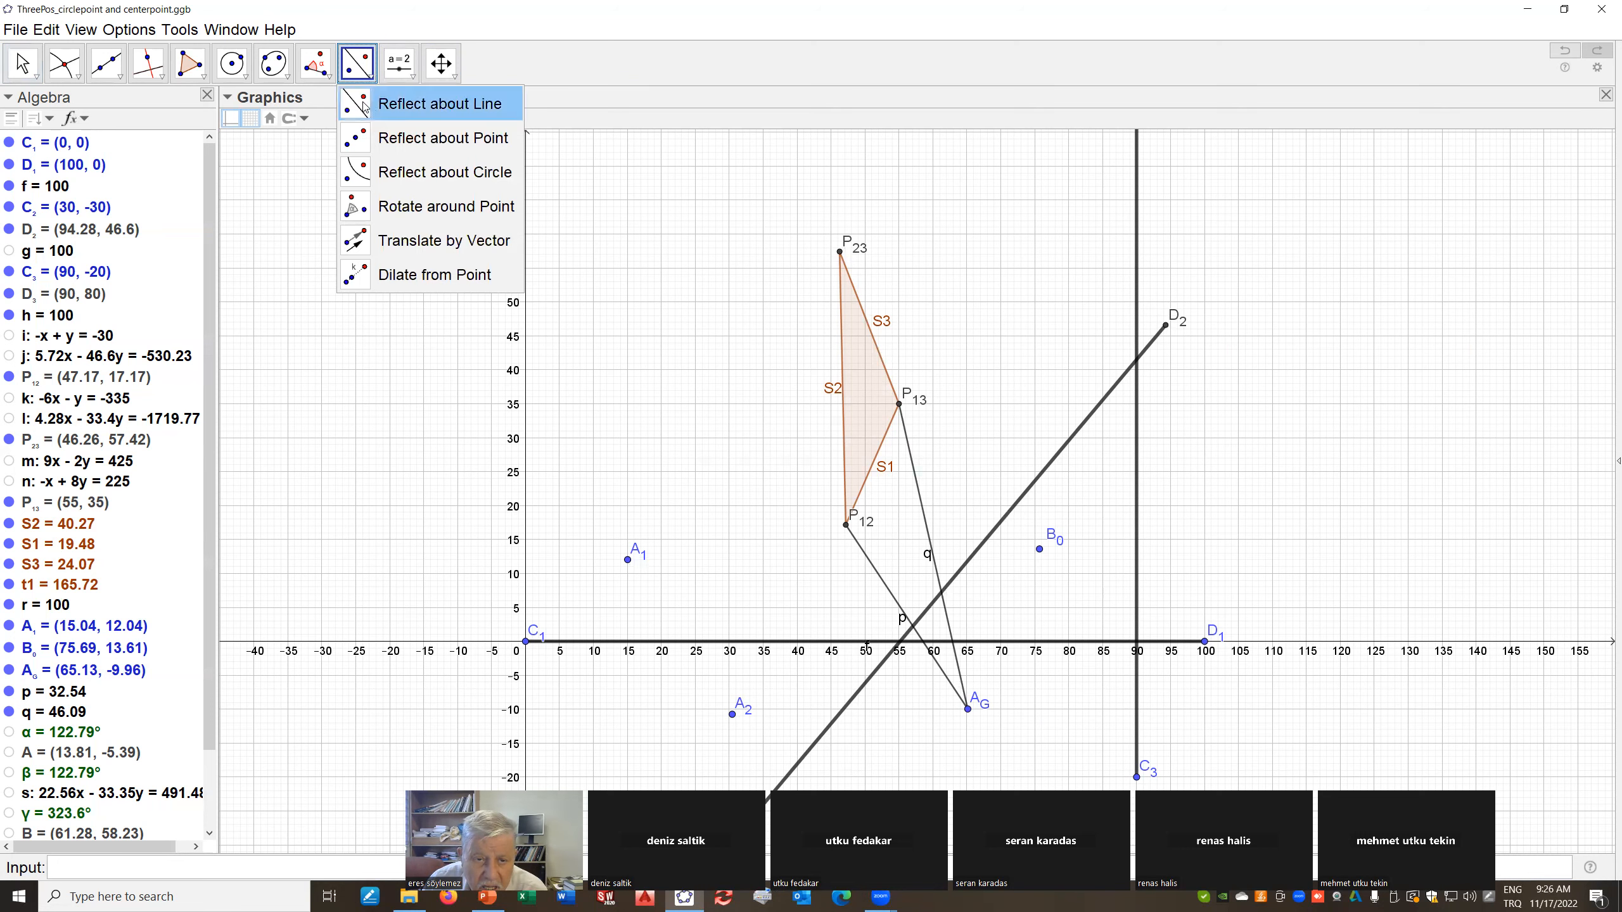
pyautogui.click(396, 102)
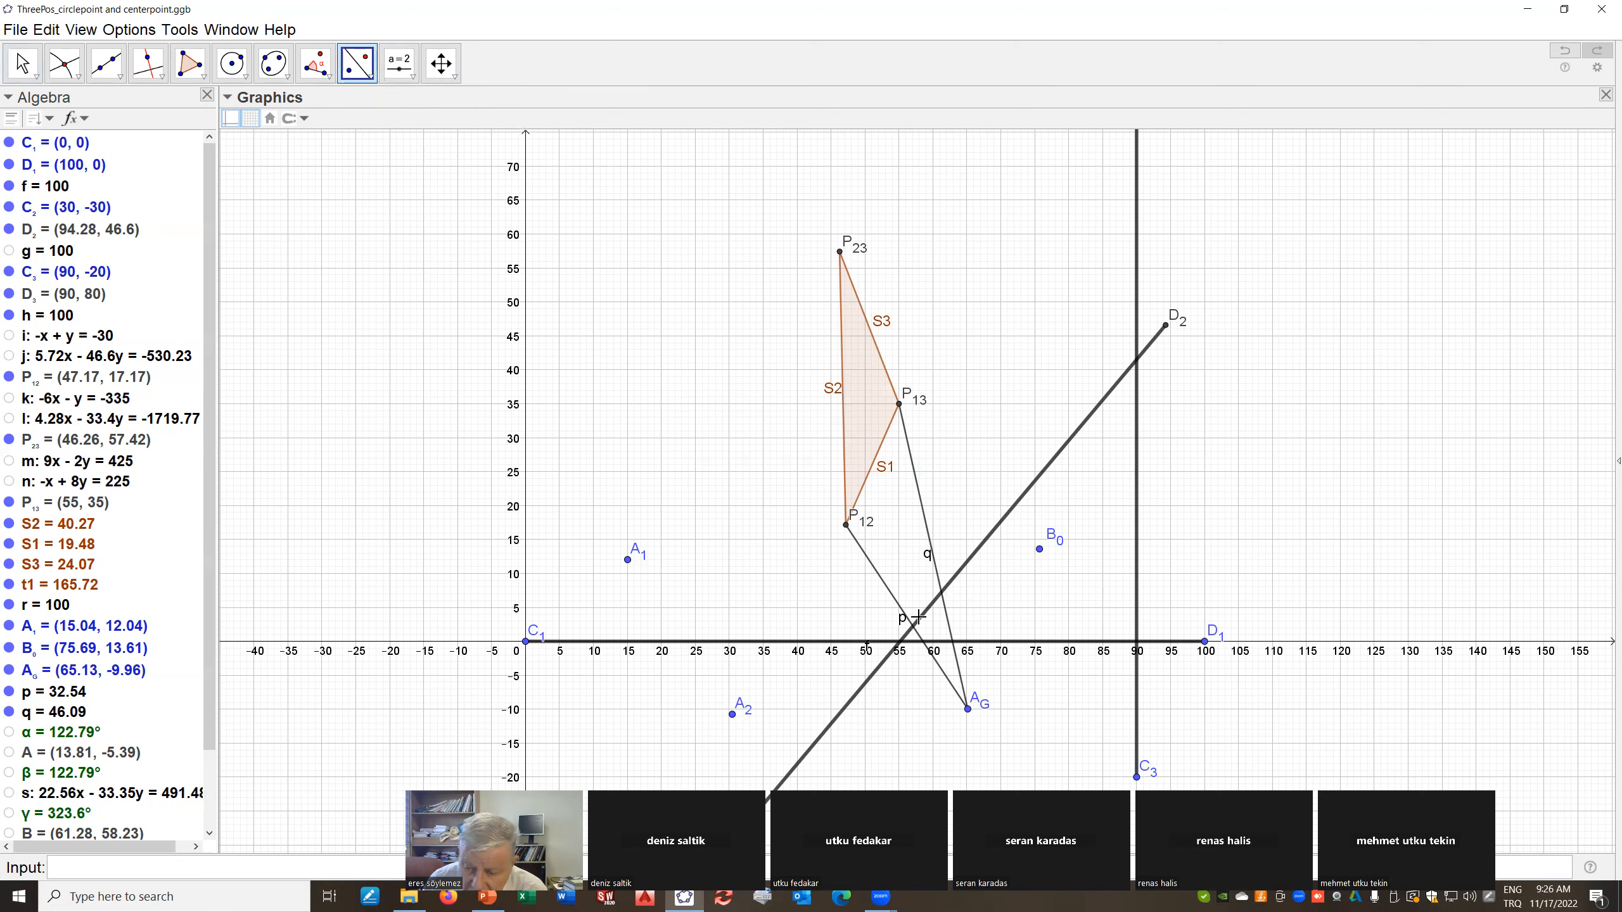
pyautogui.click(968, 709)
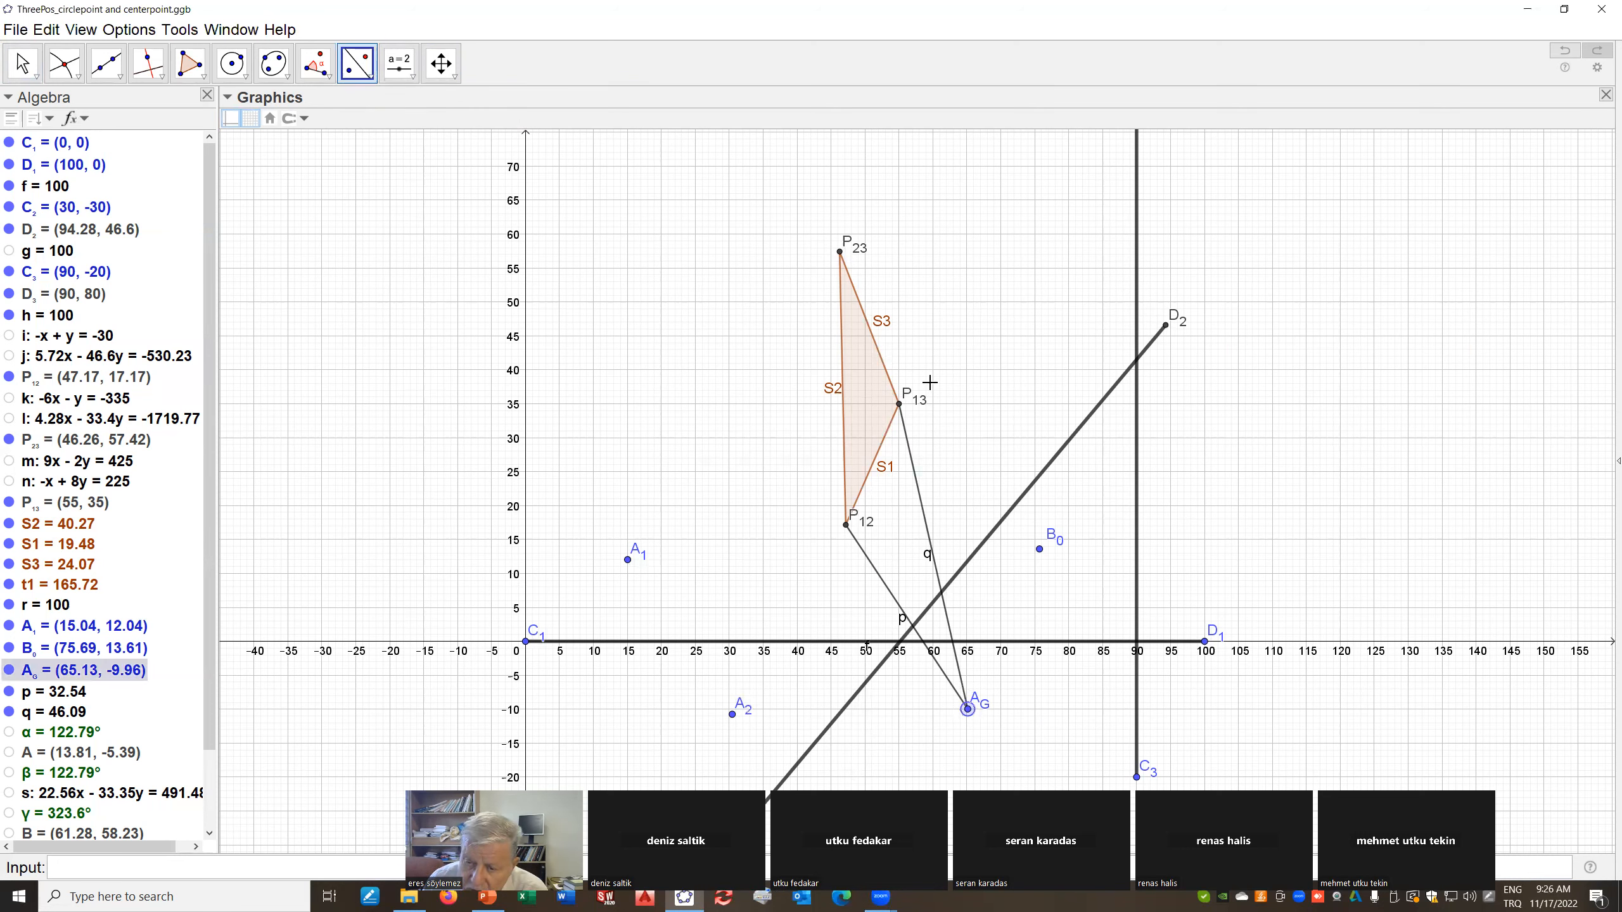
pyautogui.click(877, 349)
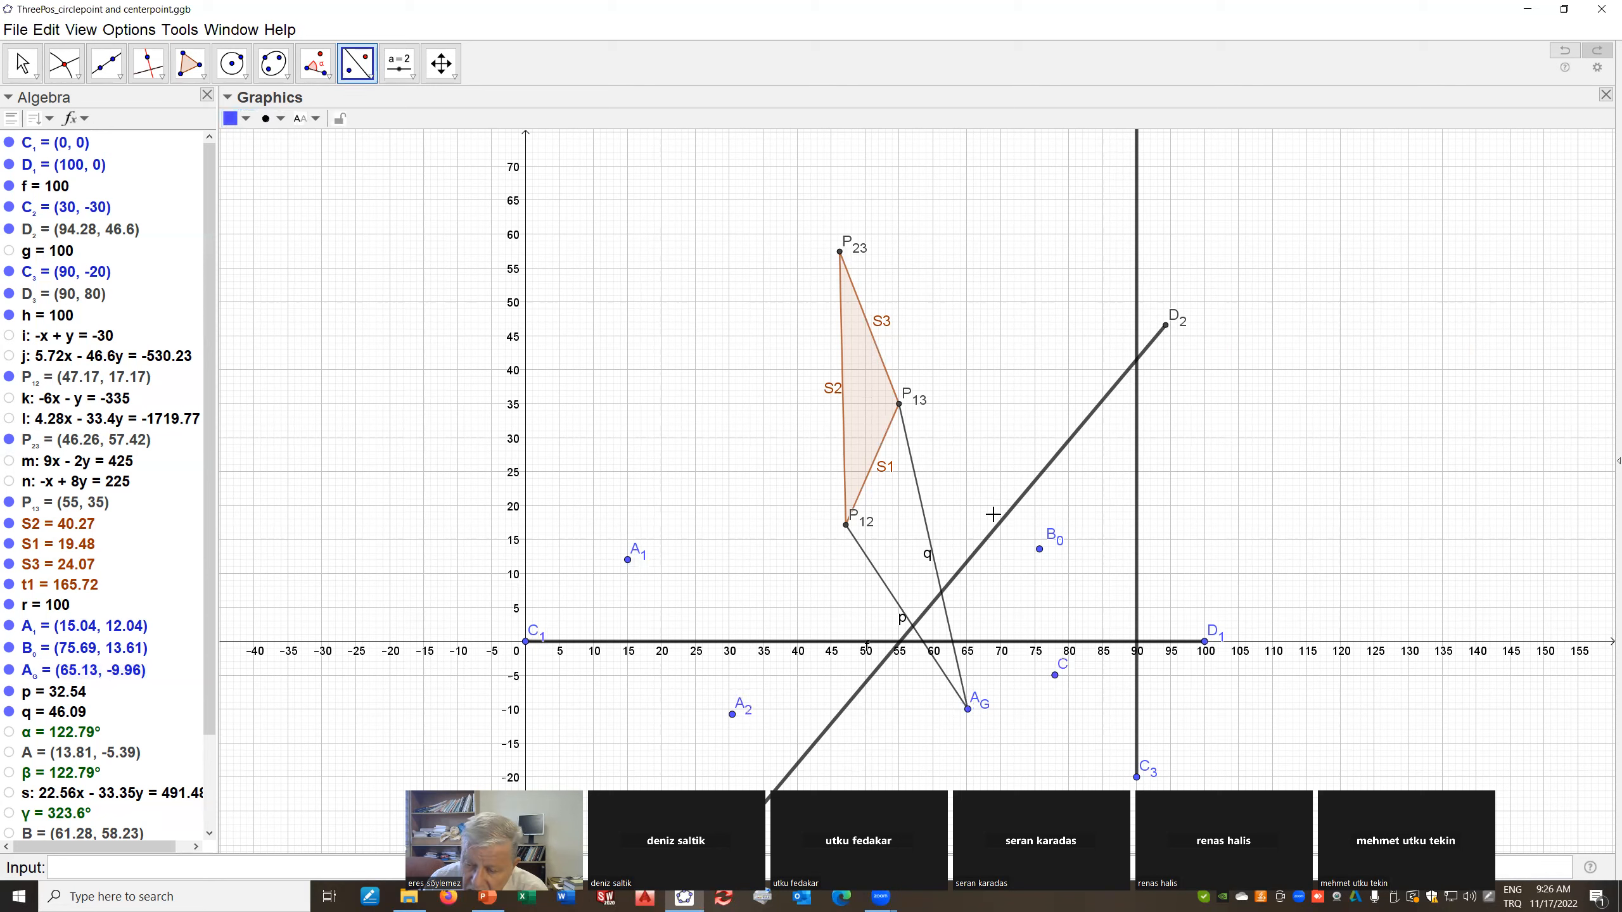
pyautogui.rightClick(1056, 681)
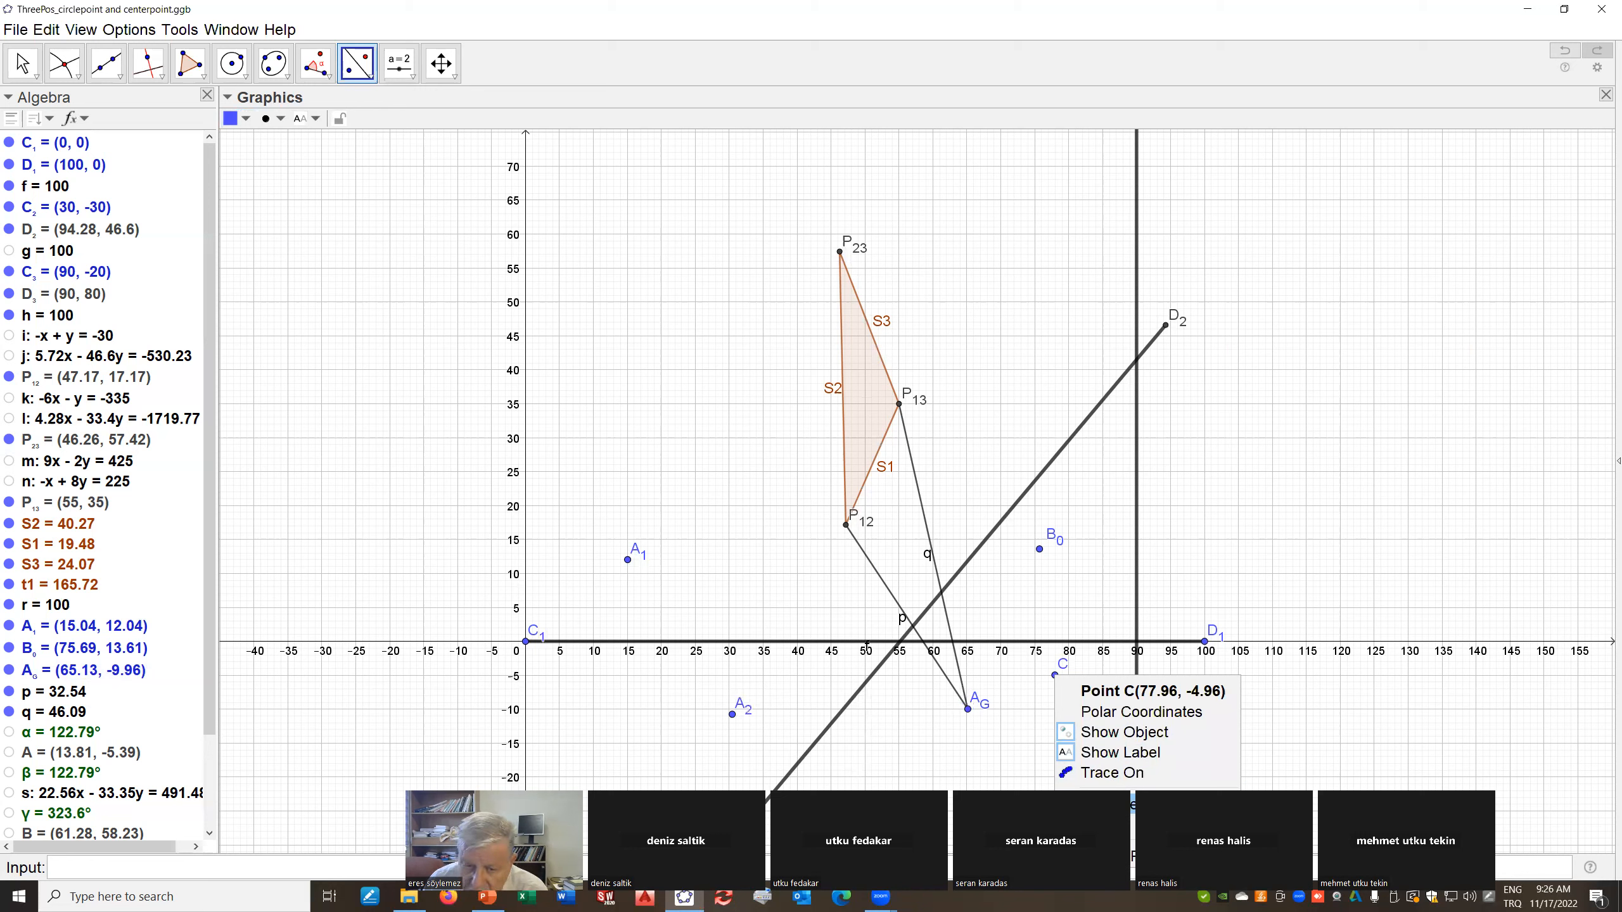
pyautogui.write('A_3')
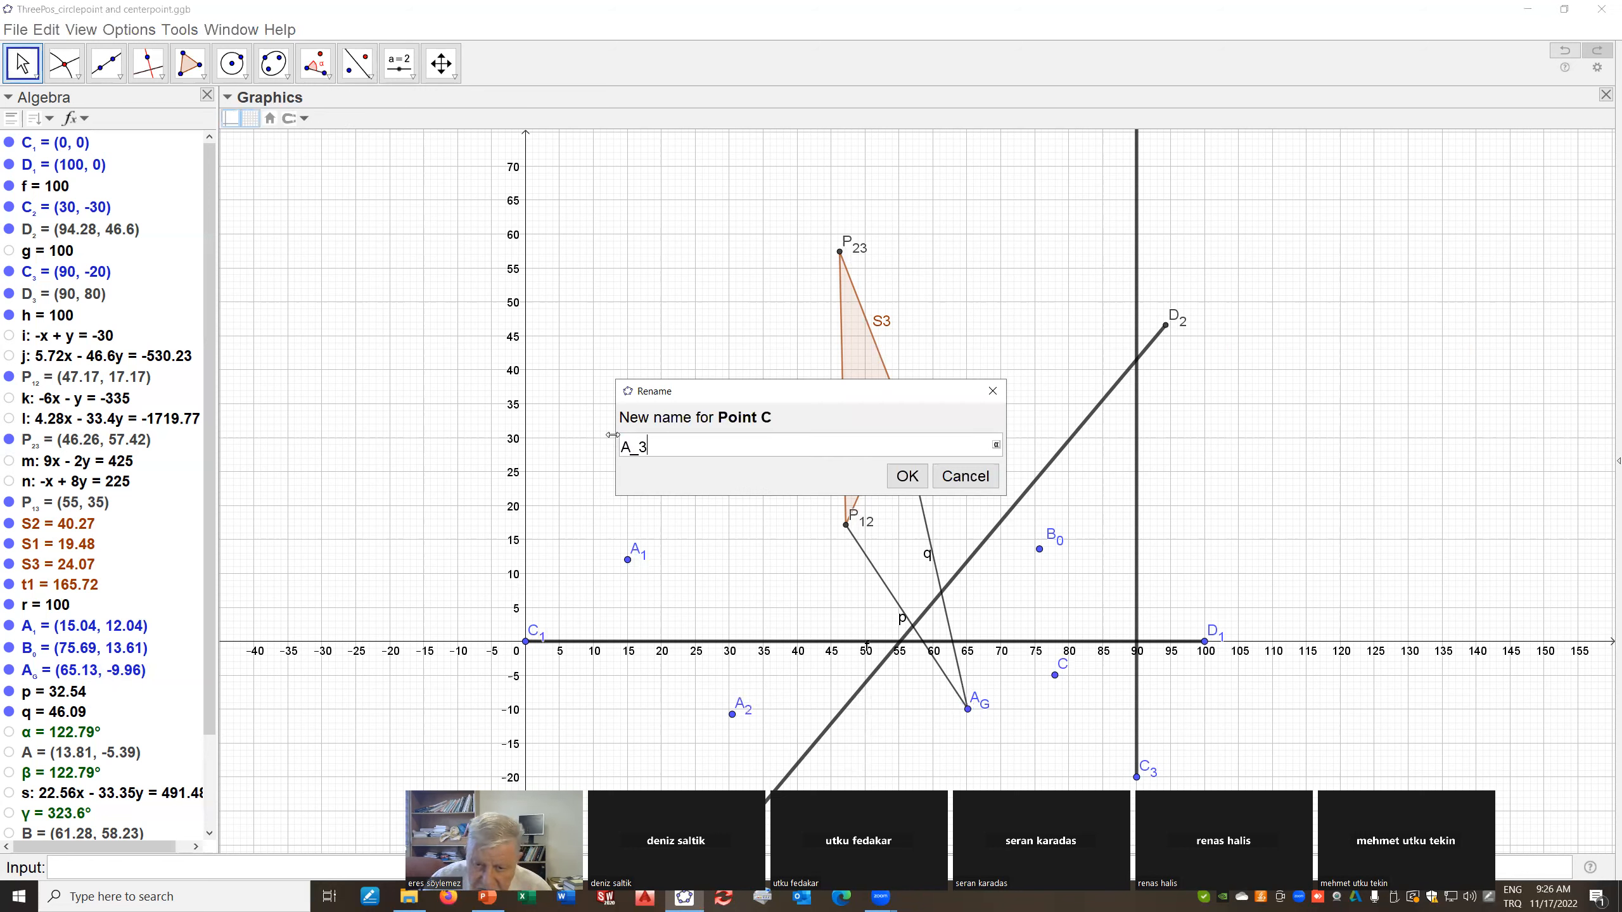
pyautogui.click(907, 476)
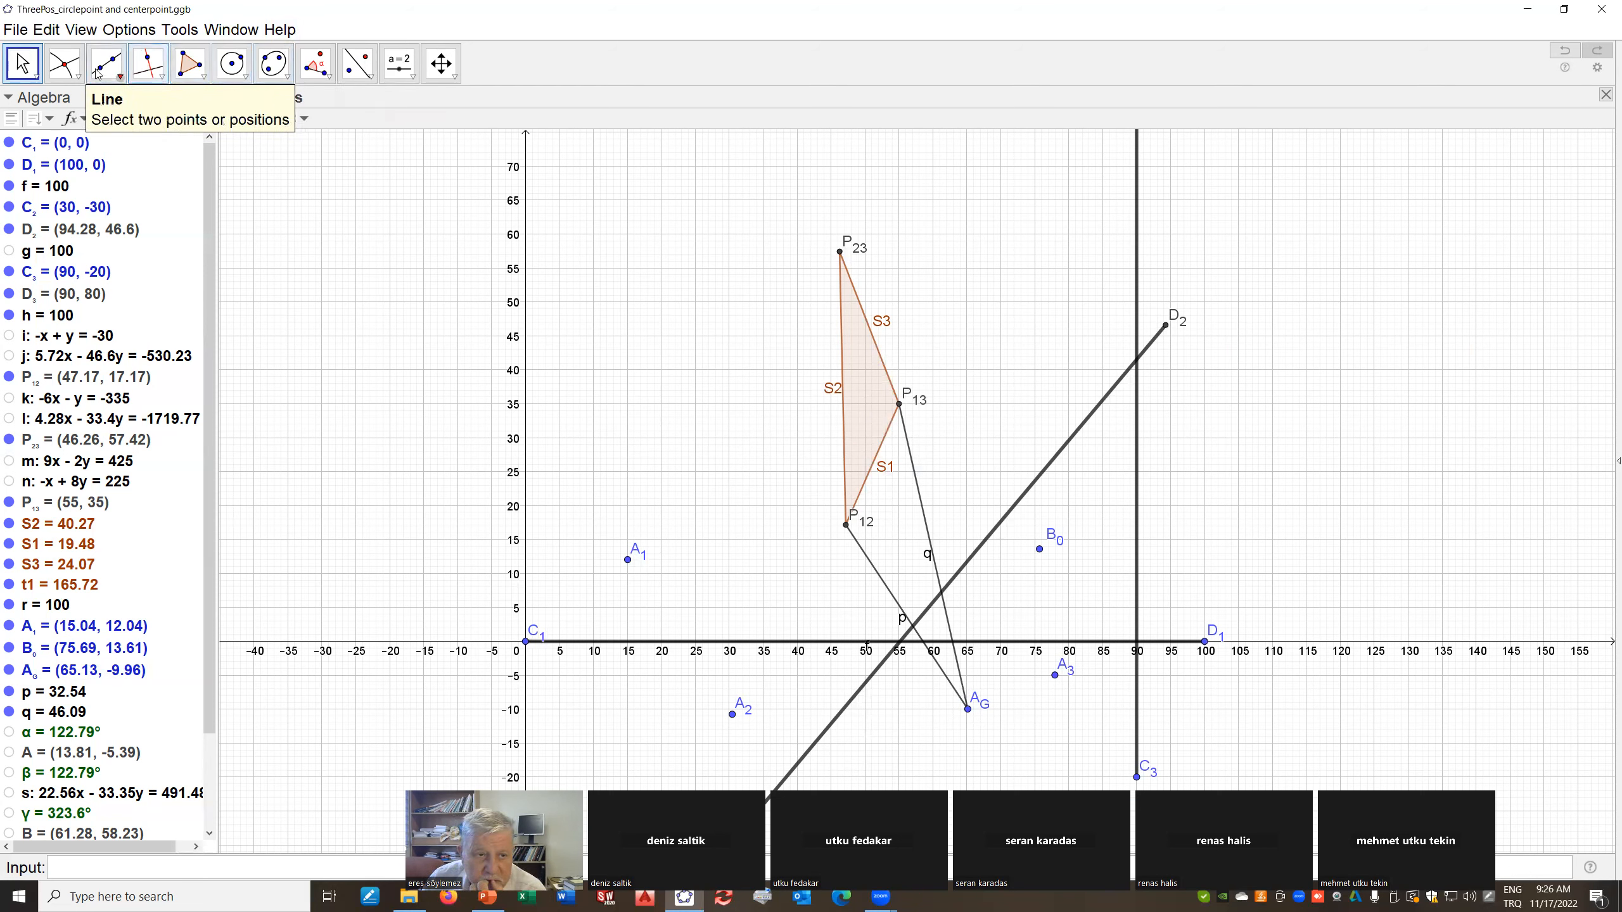
# Draw a circle through the three points A_1, A_2 and A_3
pyautogui.click(232, 64)
pyautogui.click(228, 206)
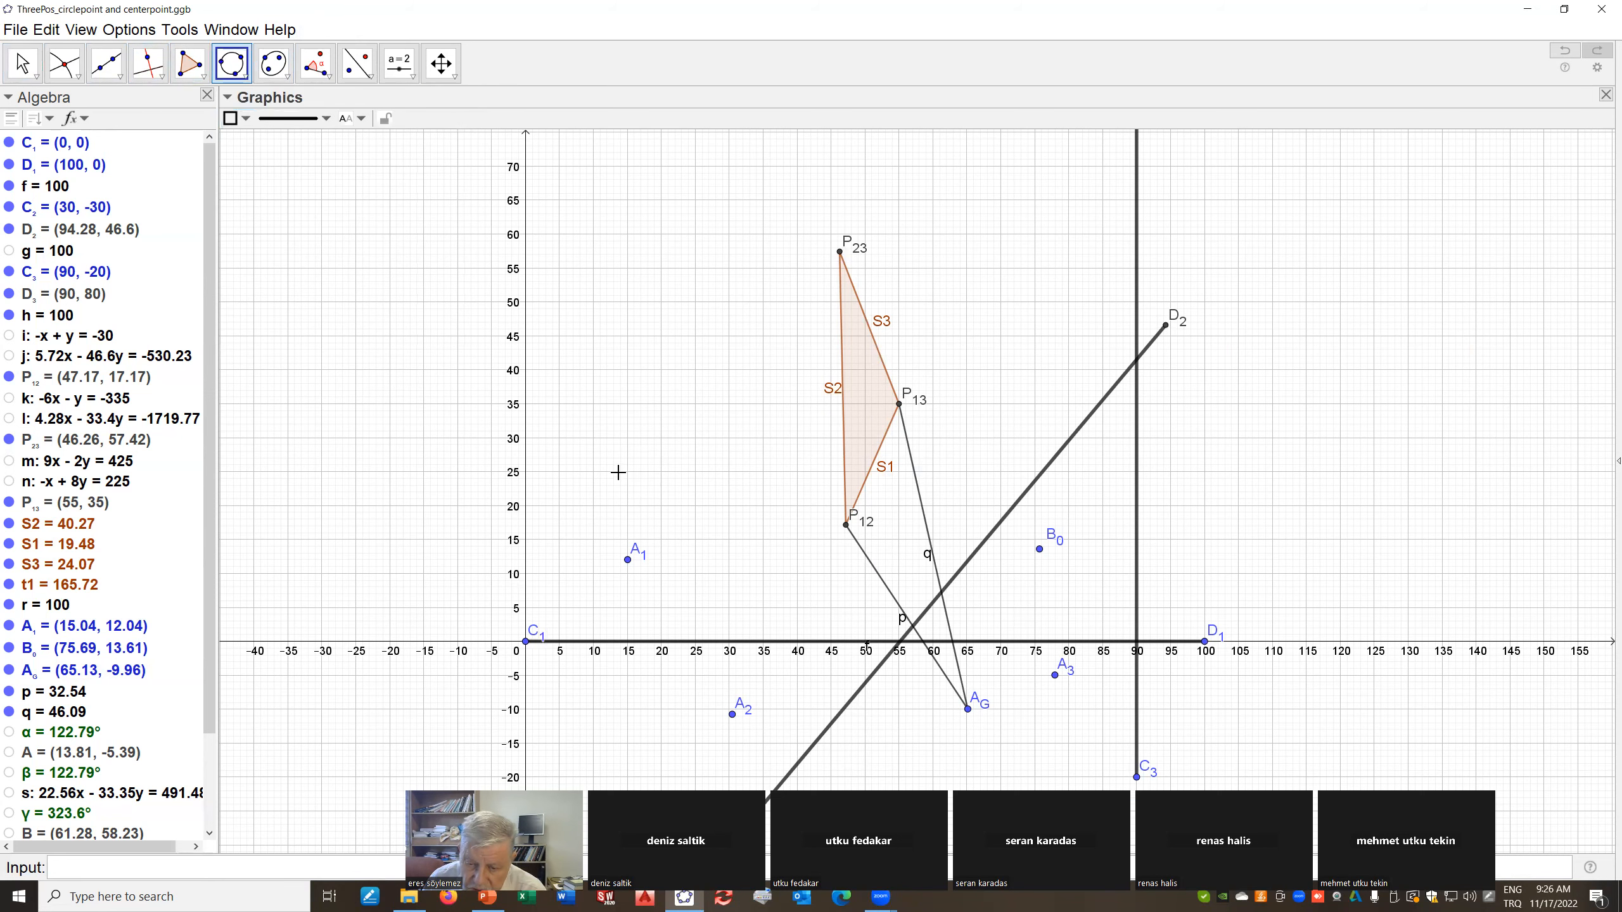
pyautogui.click(628, 560)
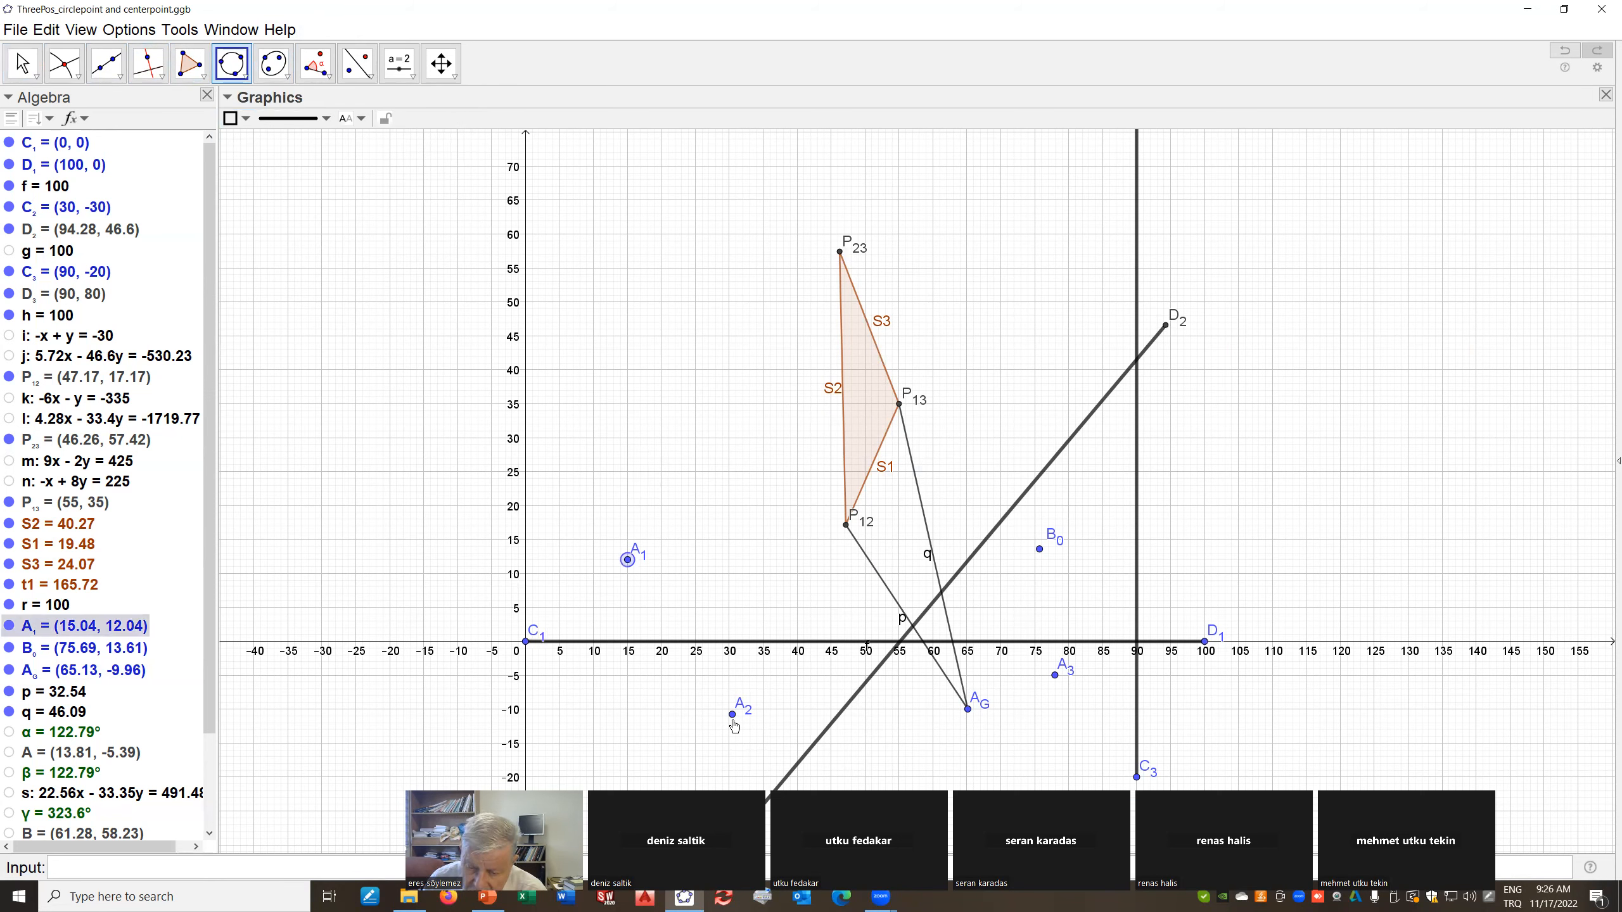
pyautogui.click(733, 716)
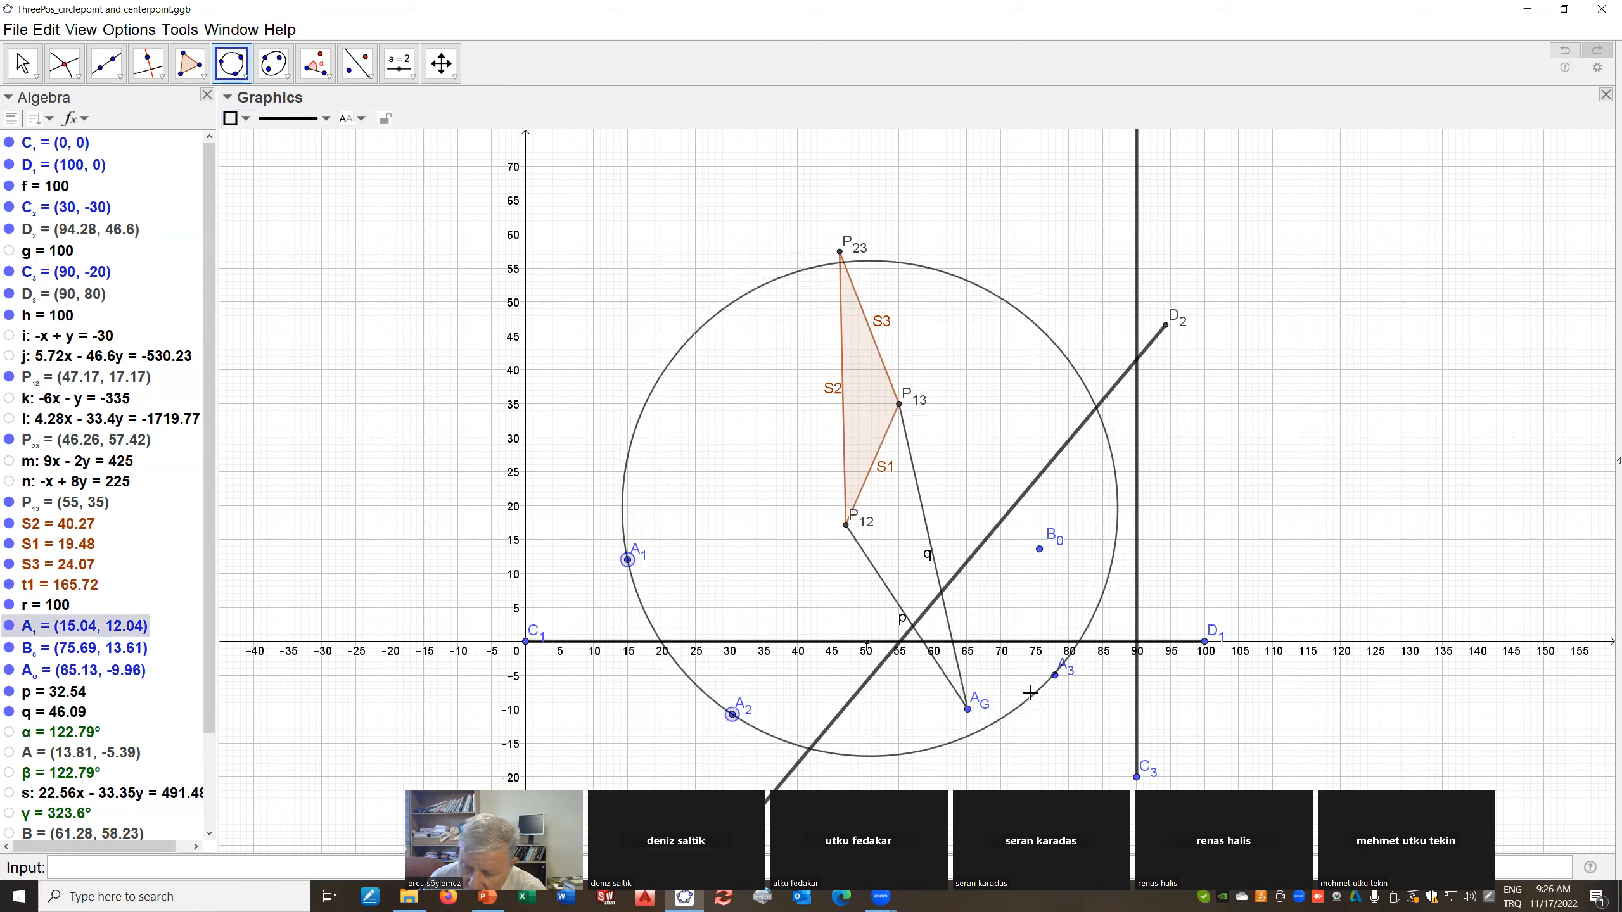
pyautogui.click(1055, 677)
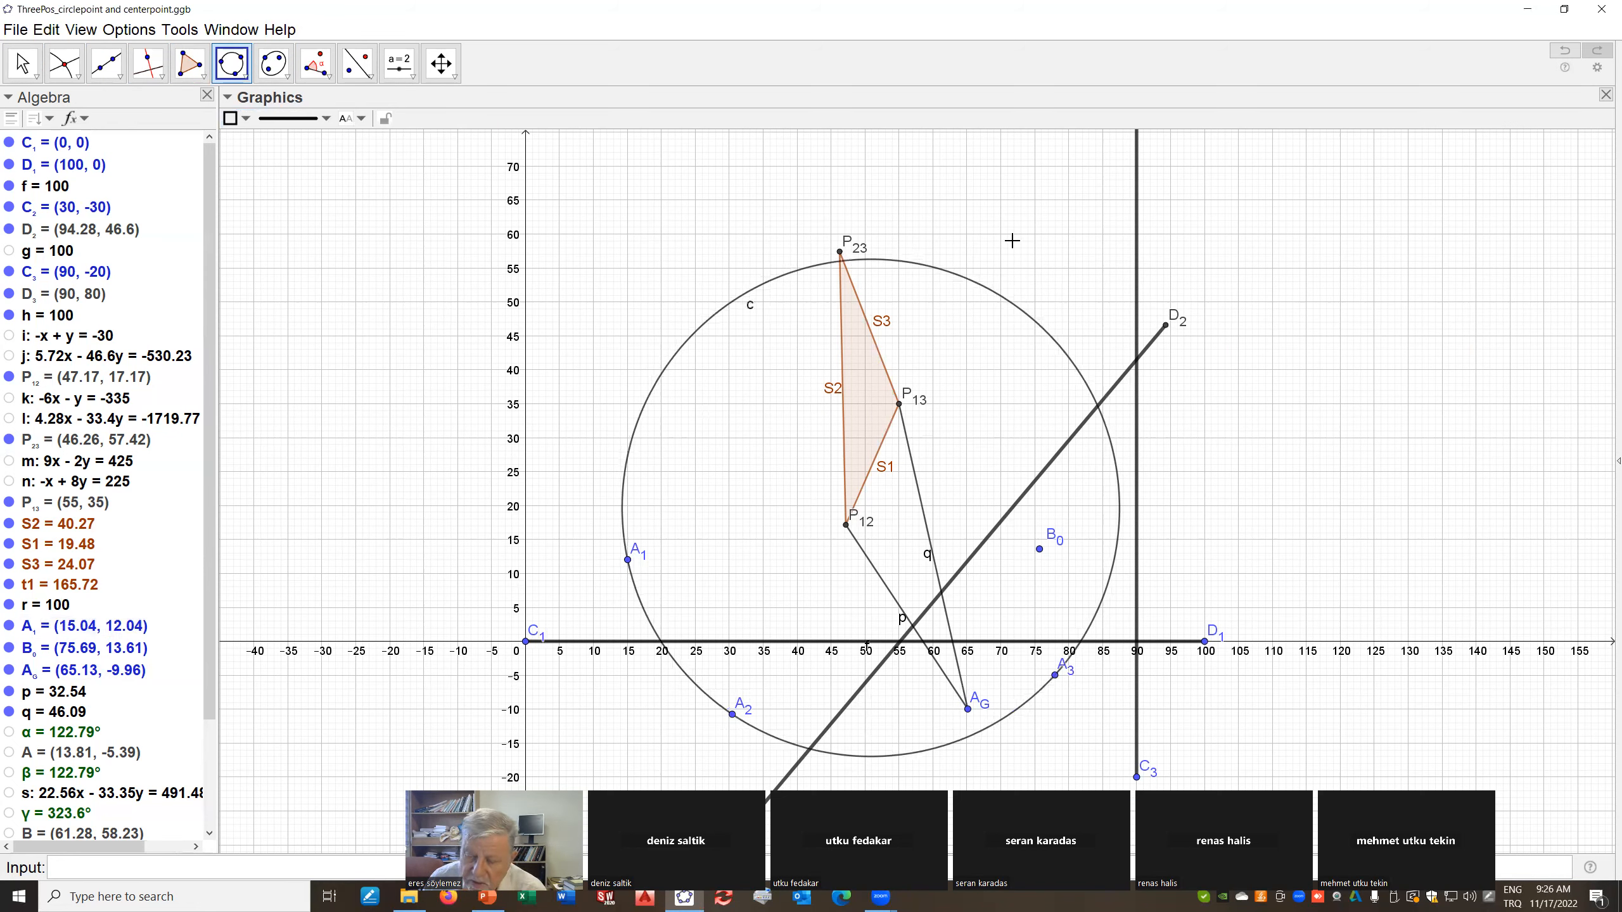
# Mark the center of the circle through A_1, A_2 and A_3
pyautogui.click(64, 64)
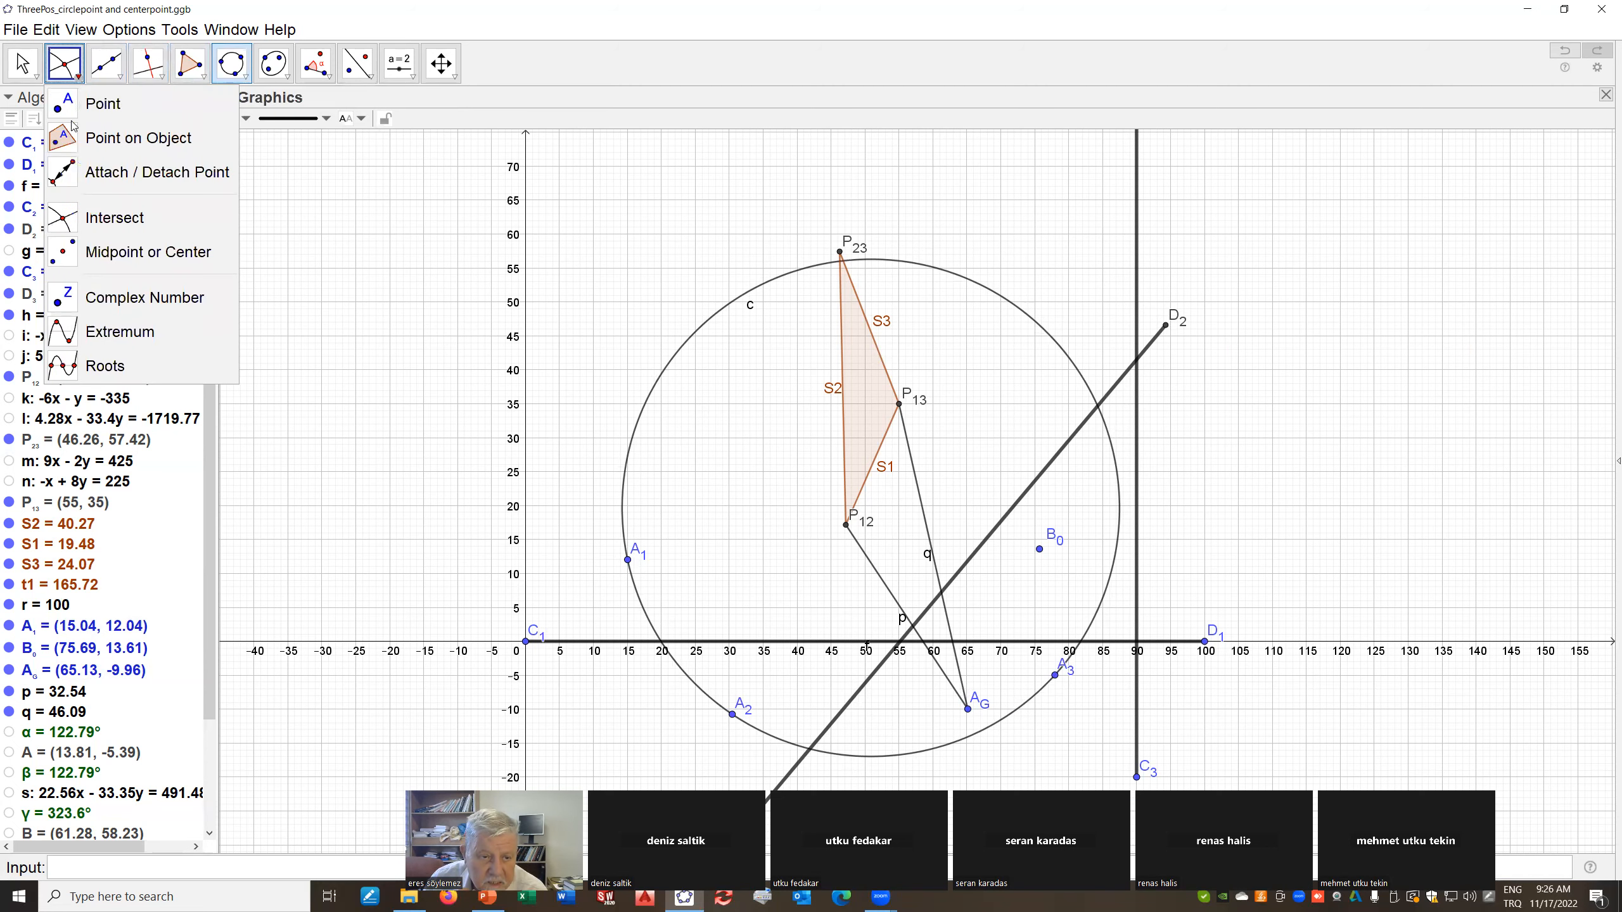
pyautogui.click(67, 260)
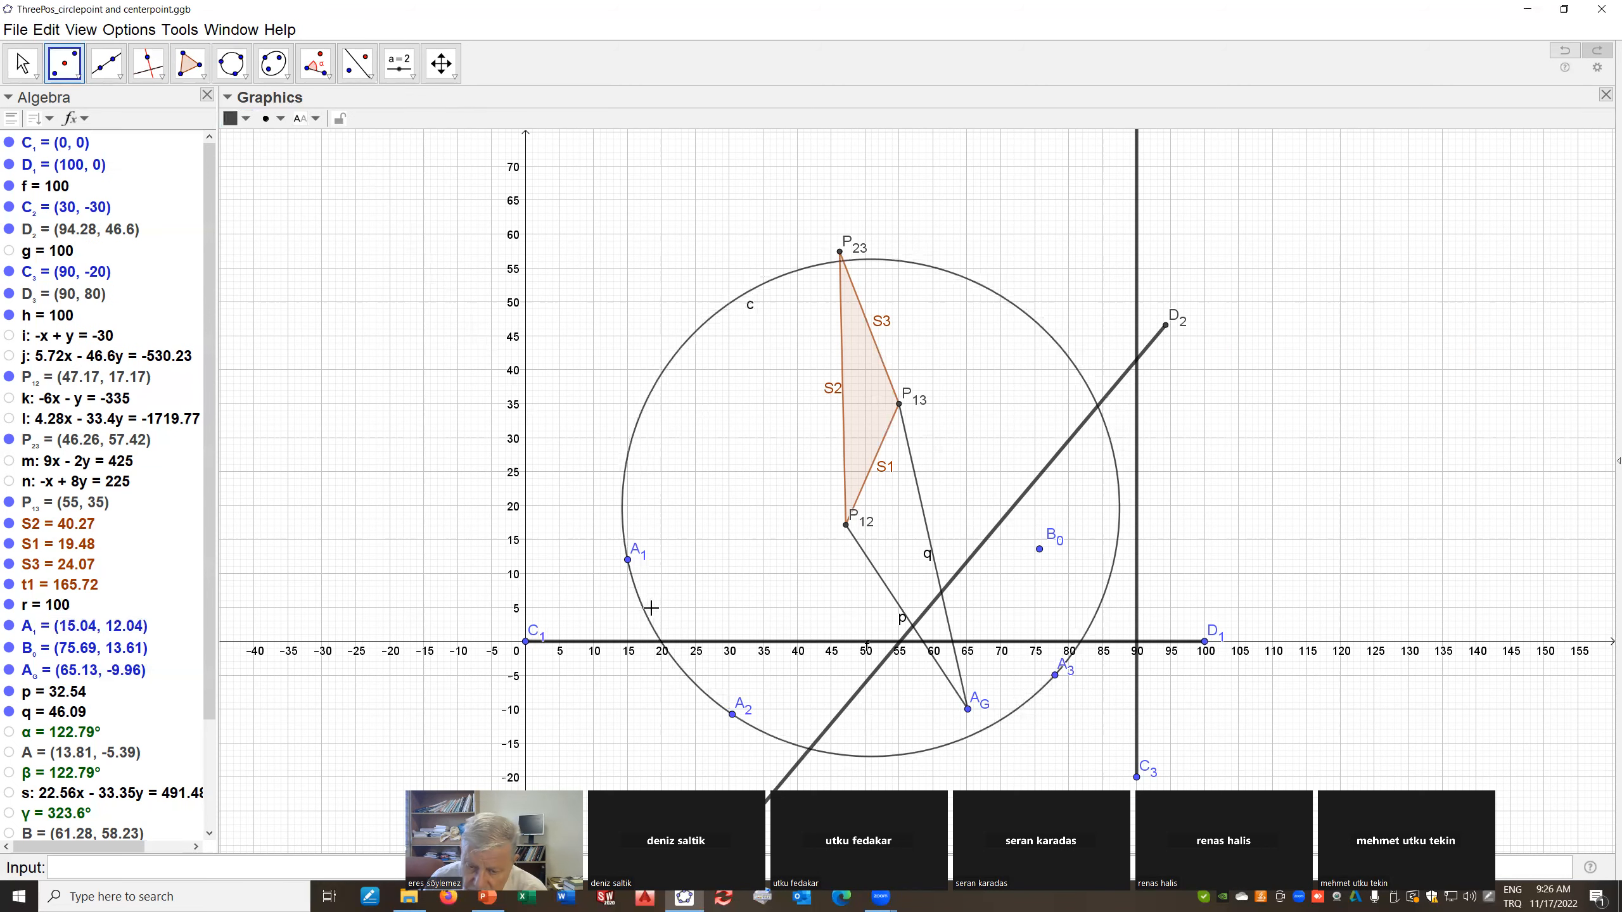
pyautogui.click(645, 612)
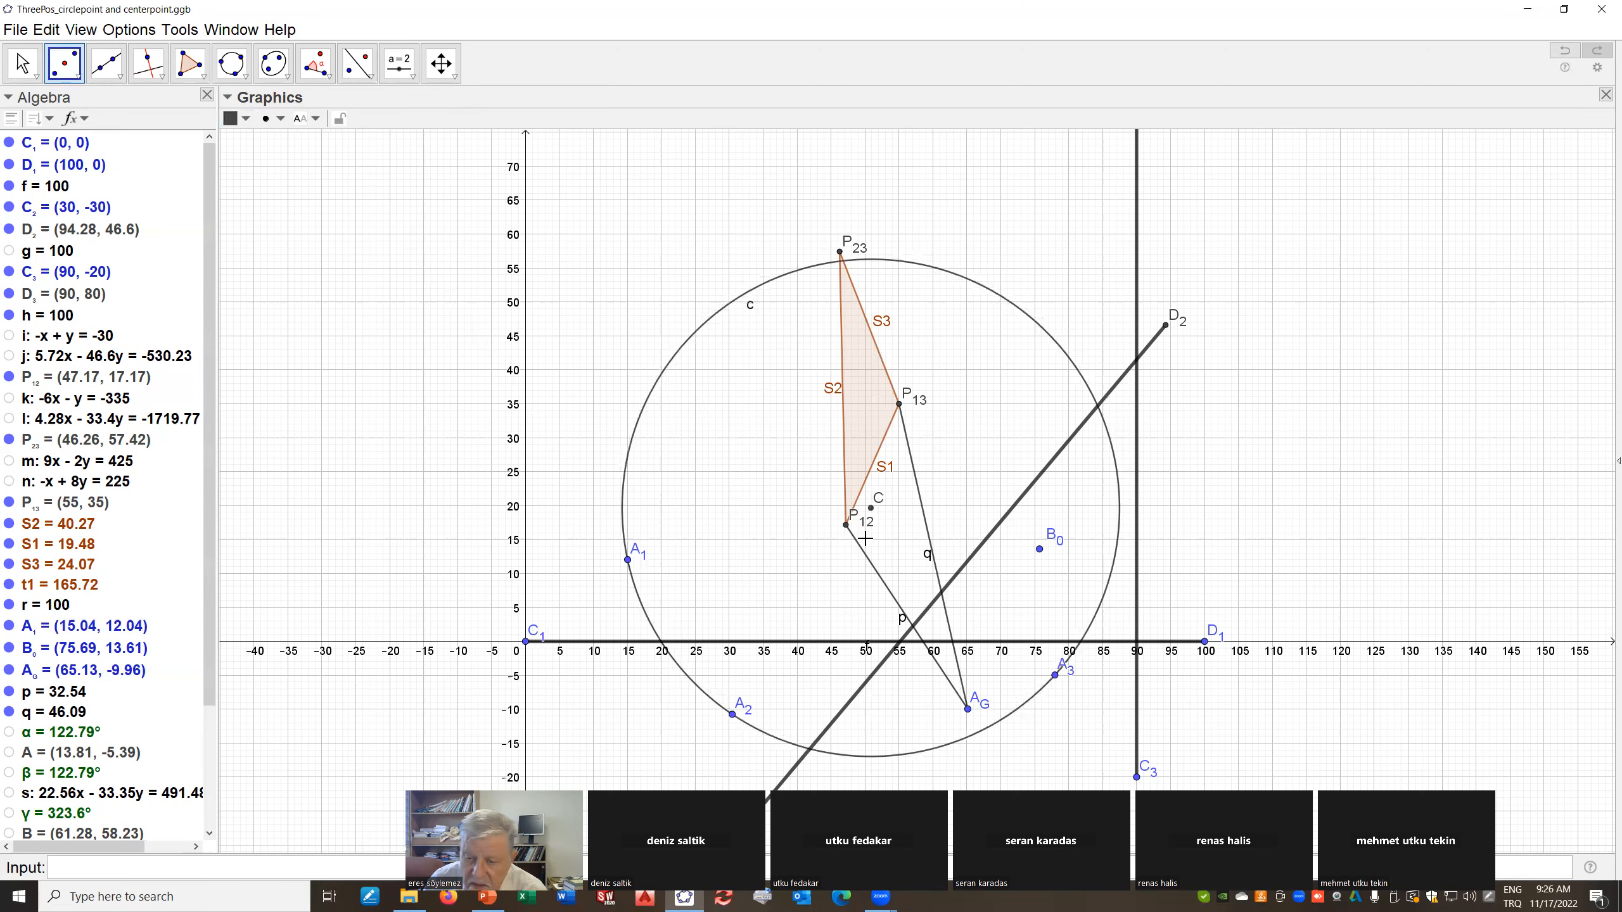
# Show the hidden point A_0 and delete the circle through A_1, A_2 and A_3
pyautogui.click(211, 833)
pyautogui.scroll(-2, 213, 833)
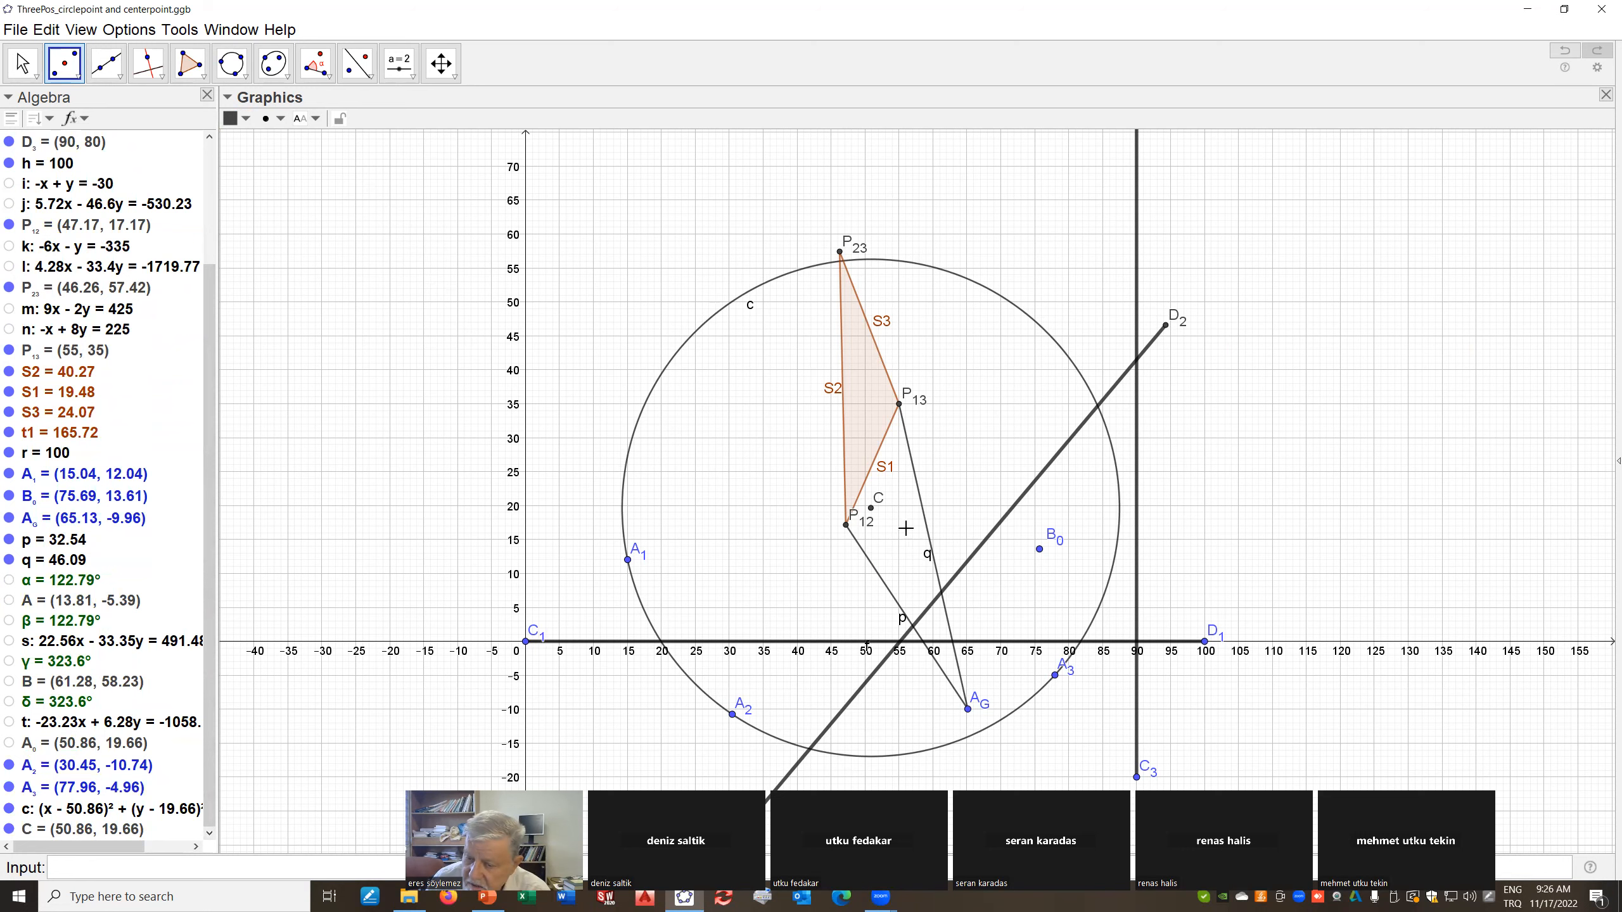
pyautogui.click(9, 744)
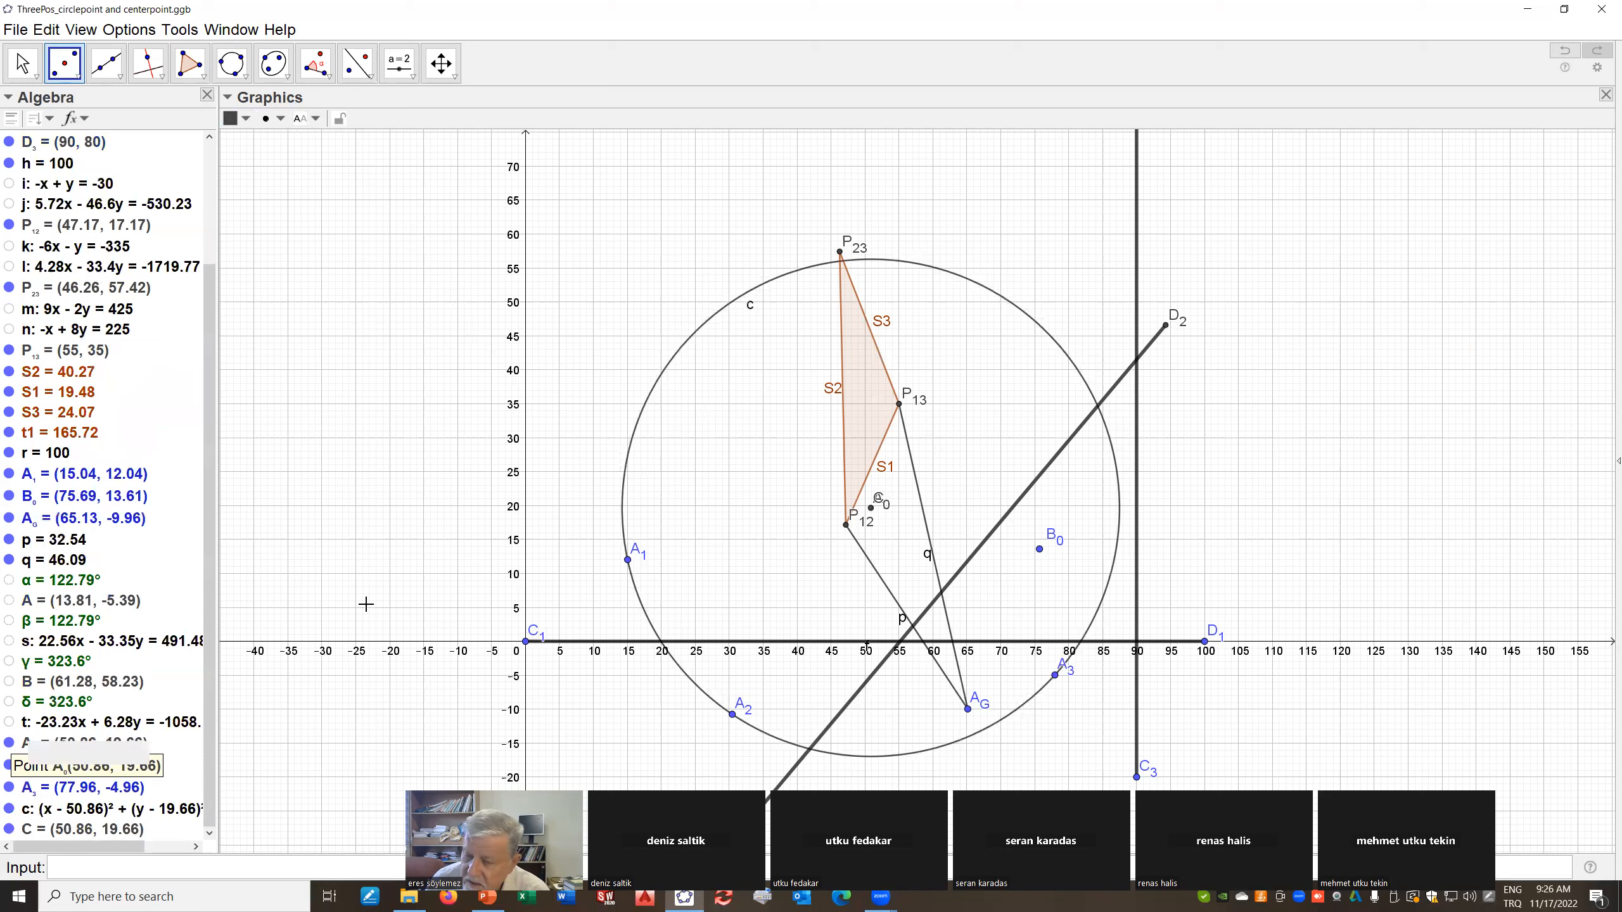
pyautogui.rightClick(1003, 297)
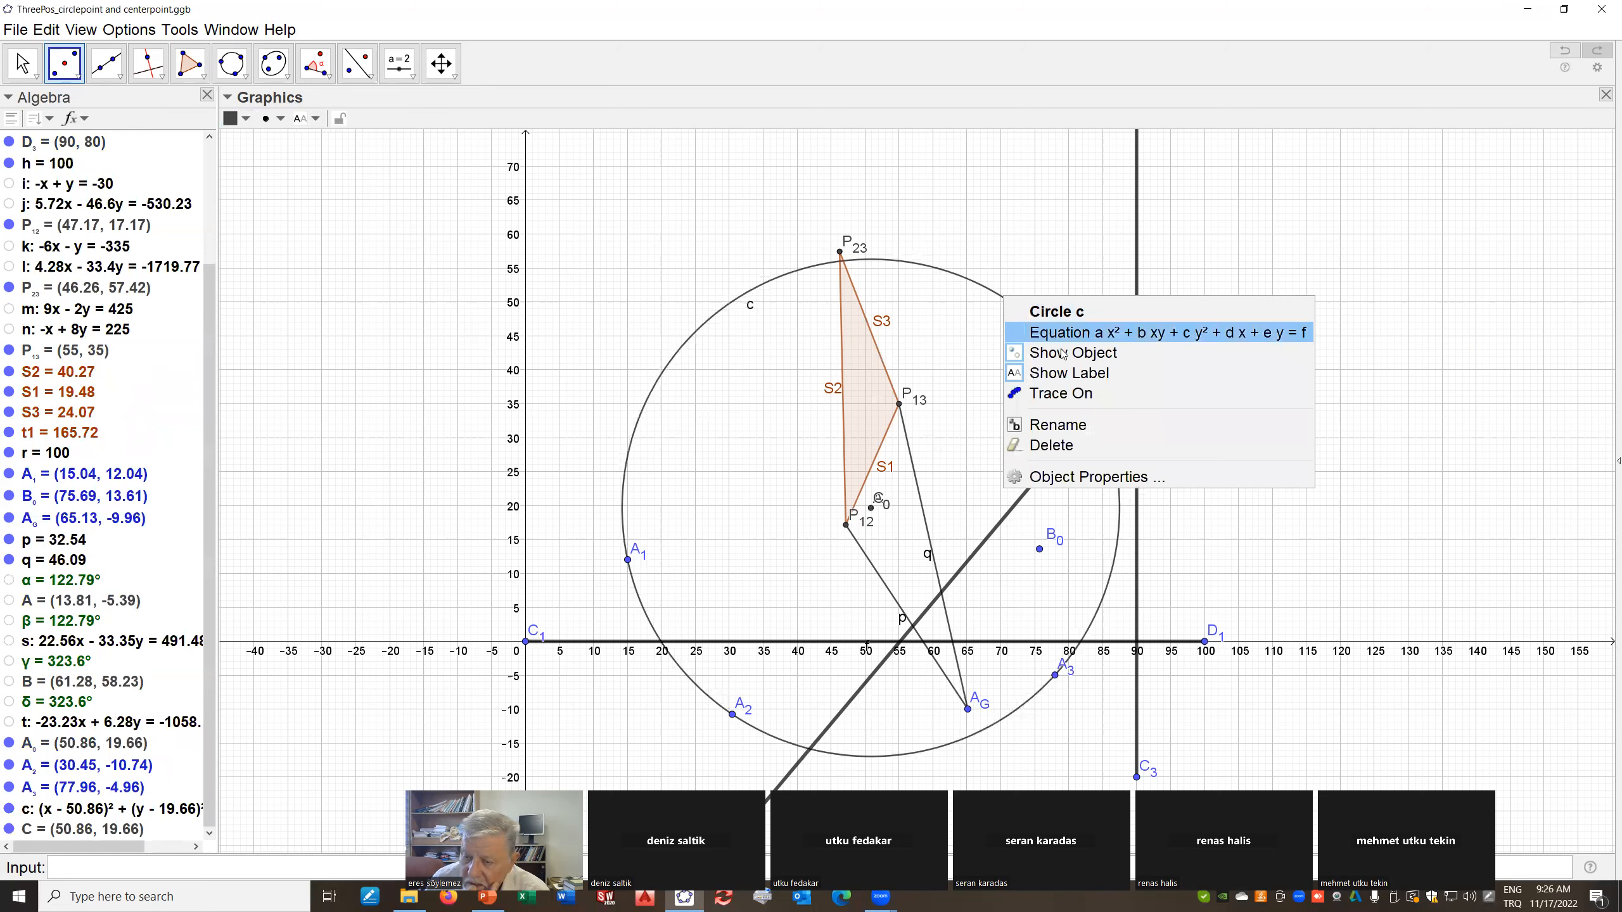
pyautogui.click(1053, 445)
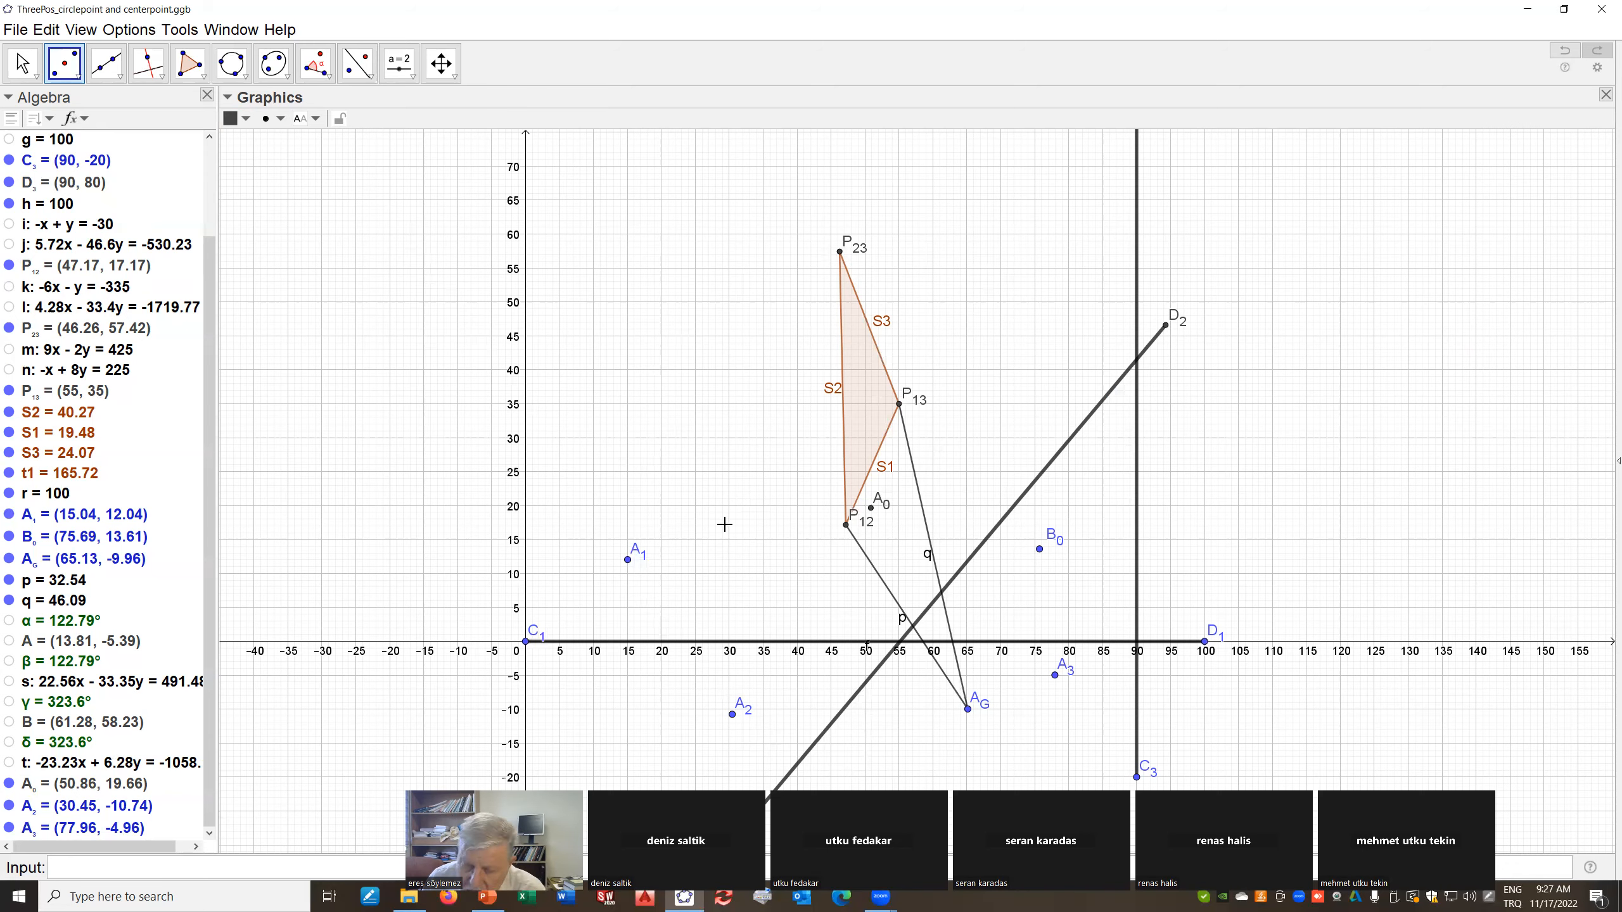
# Hide segments p and q that join the poles to A_G, and move the P_12 label clear of A_0
pyautogui.scroll(-3, 629, 391)
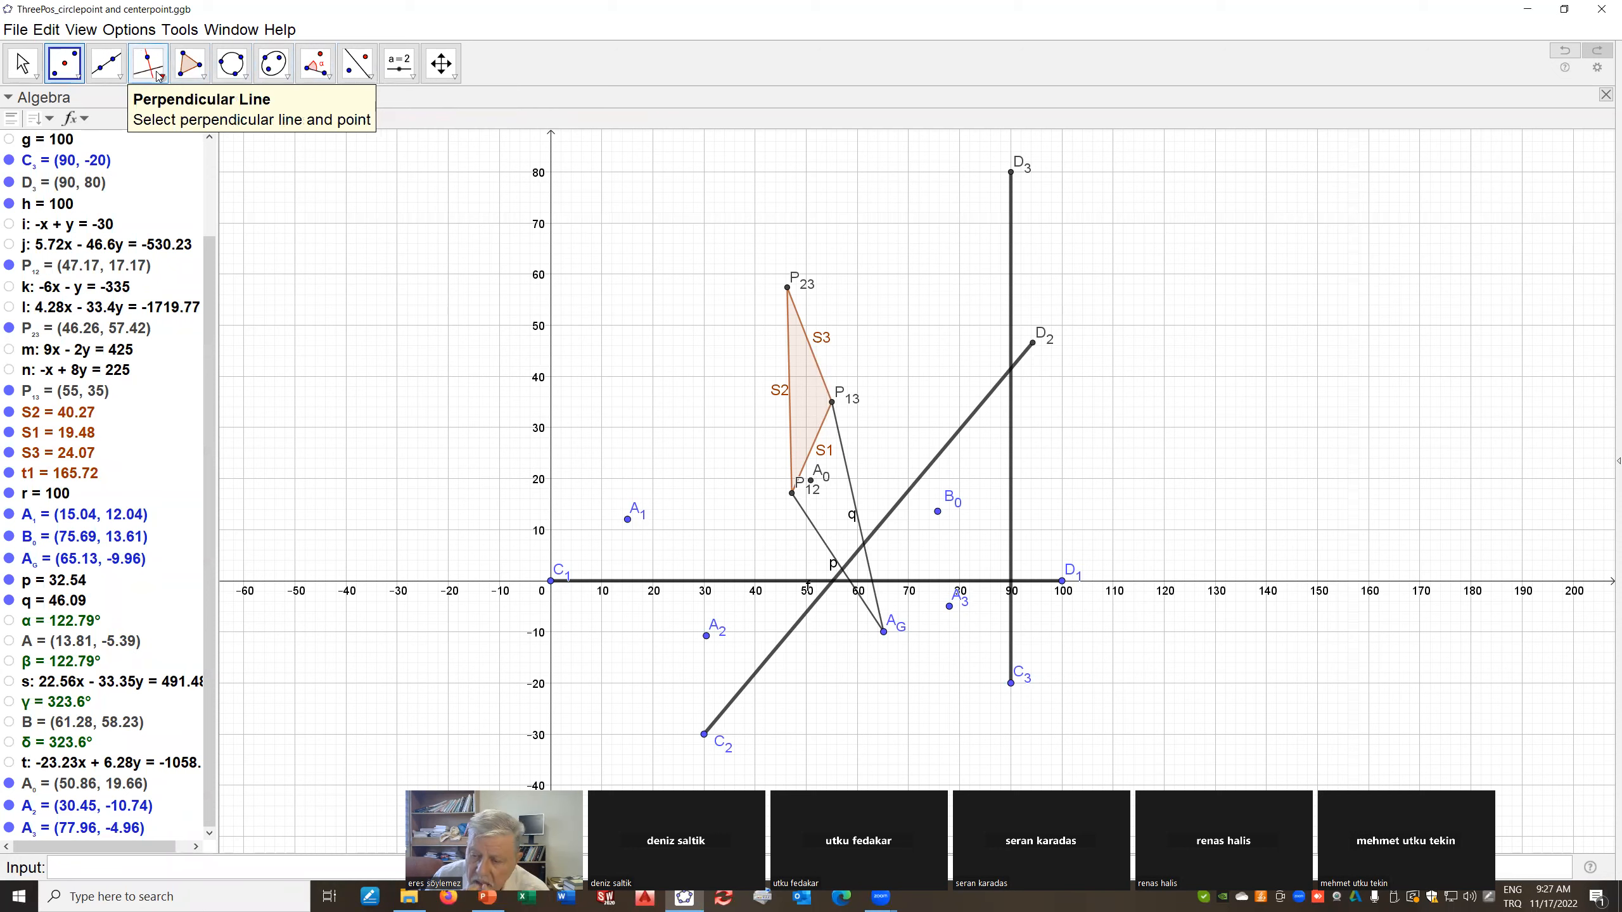
pyautogui.rightClick(811, 531)
pyautogui.click(851, 561)
pyautogui.rightClick(849, 488)
pyautogui.click(889, 520)
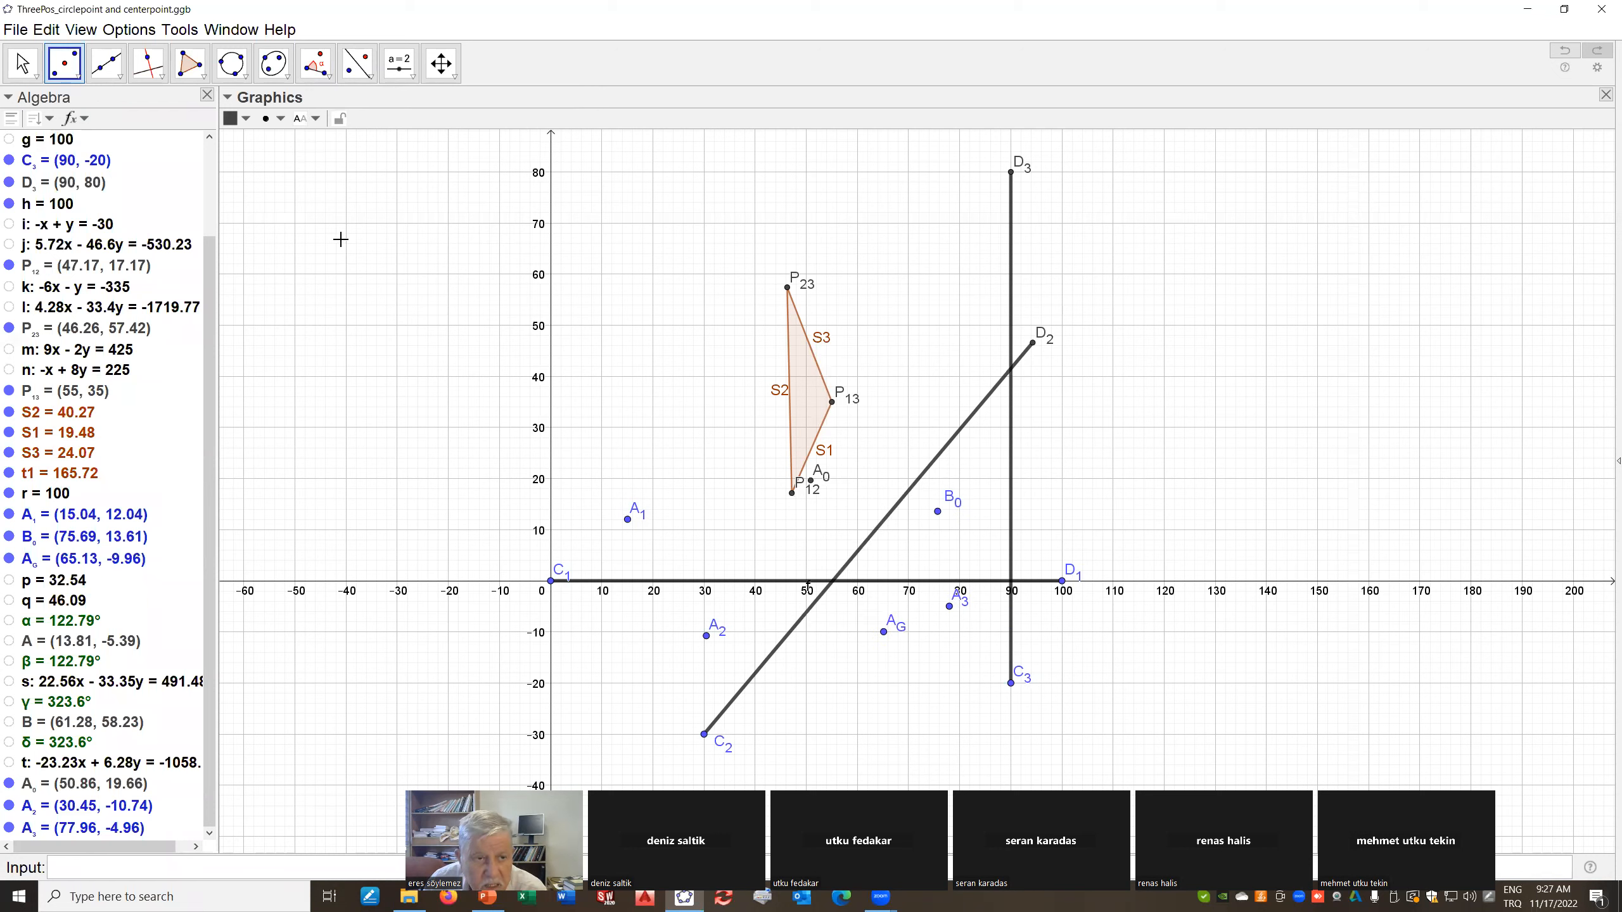
pyautogui.click(22, 61)
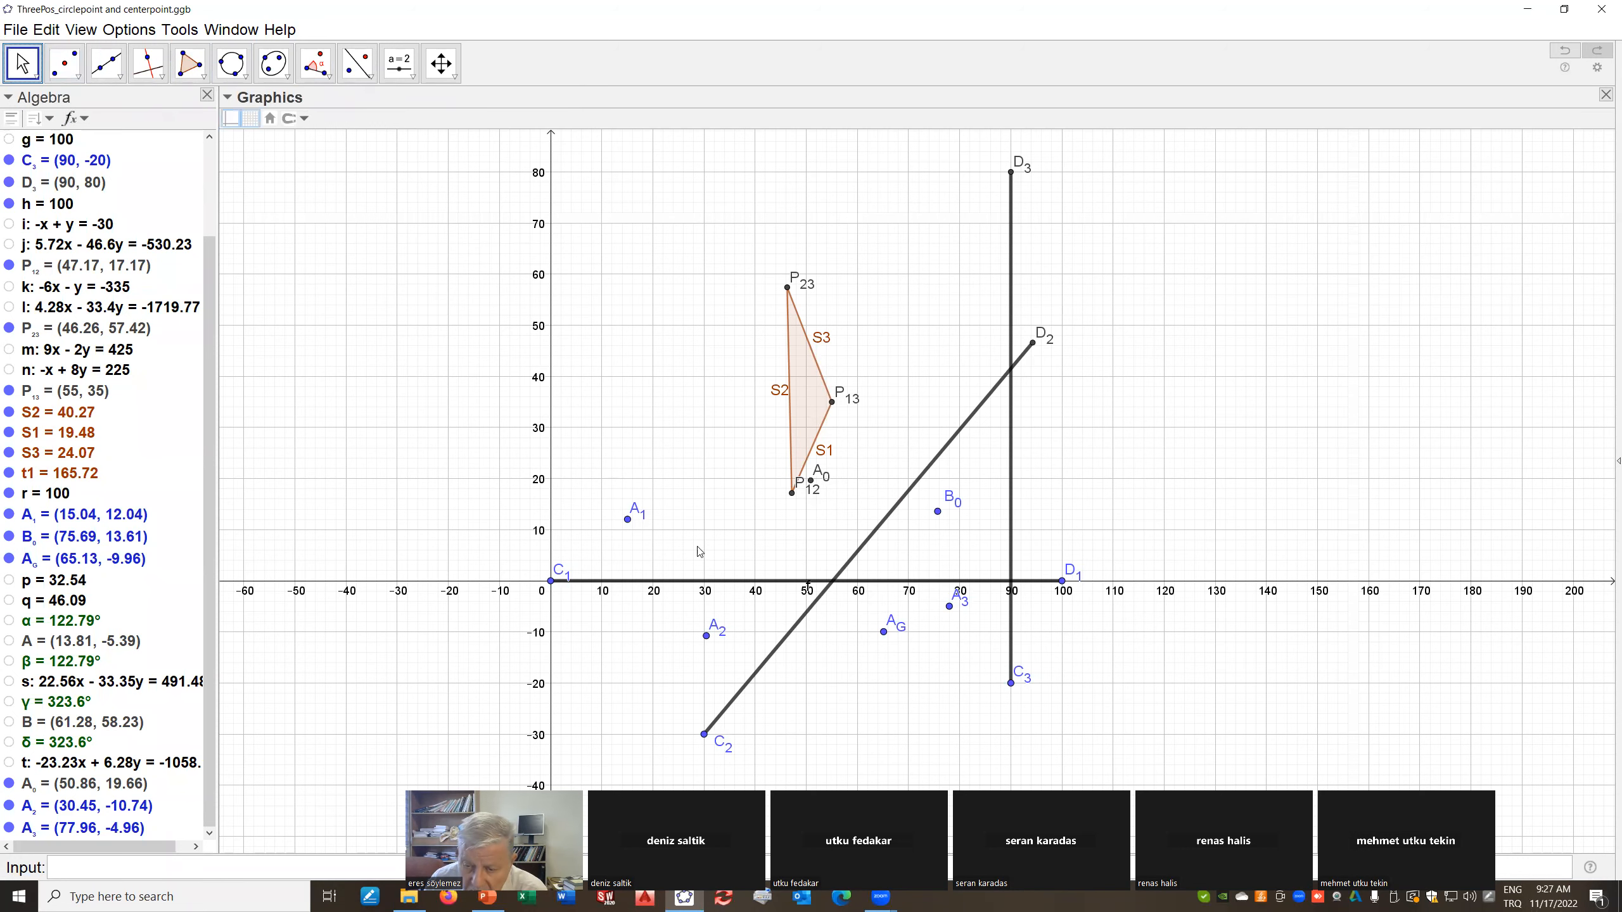
pyautogui.moveTo(806, 490); pyautogui.dragTo(786, 512)
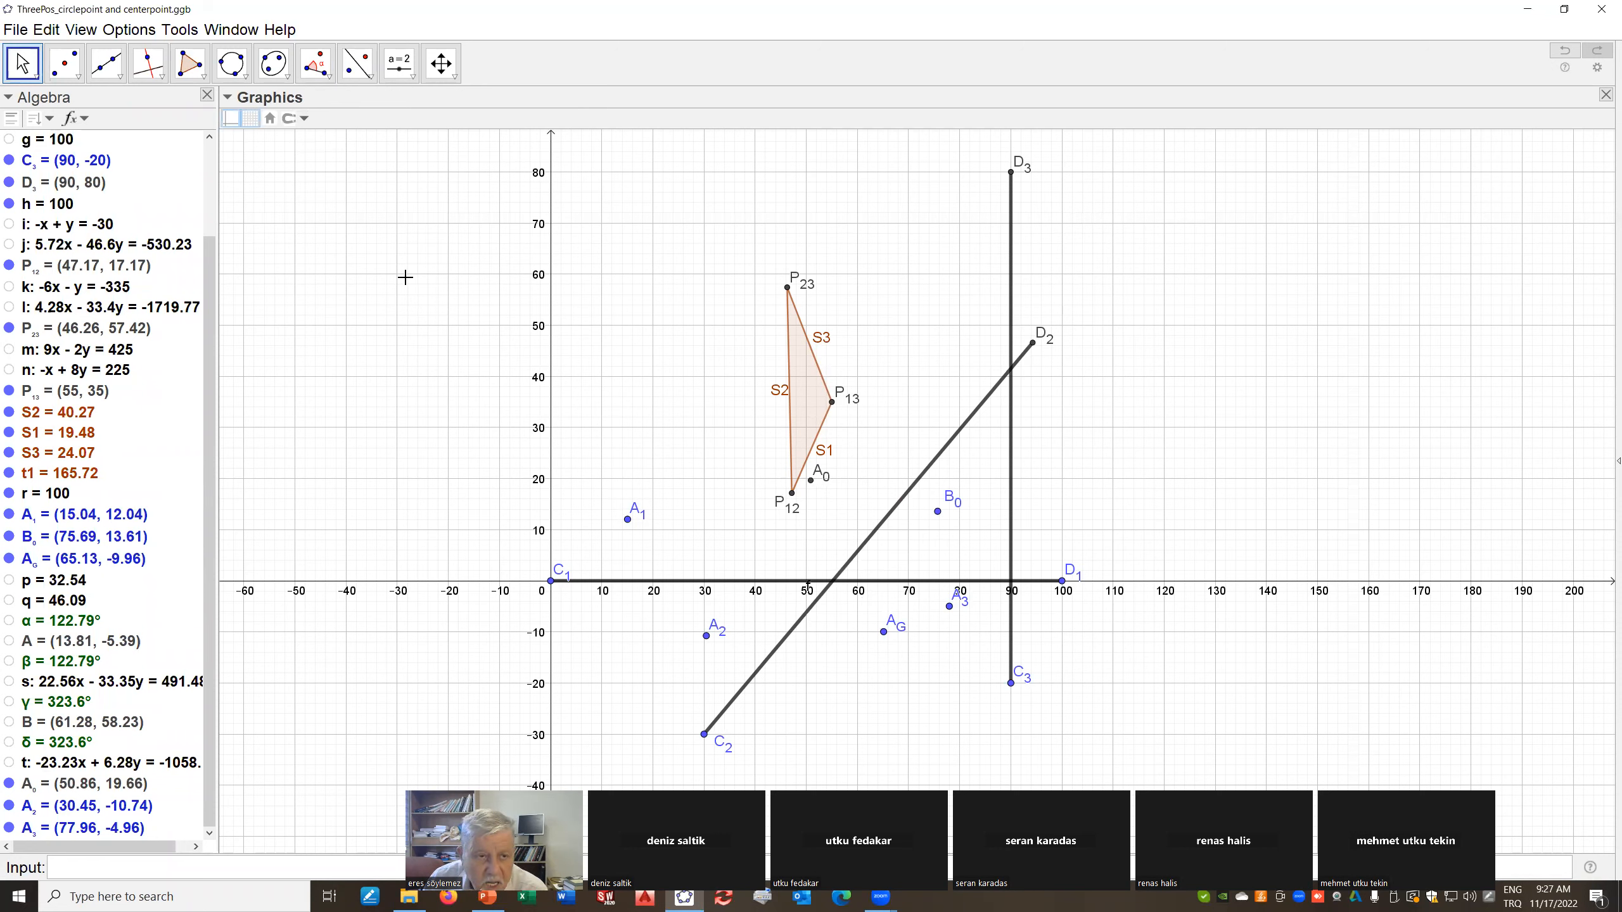
# Draw segments from P_12 to B_0 and from P_13 to B_0
pyautogui.click(120, 78)
pyautogui.click(148, 150)
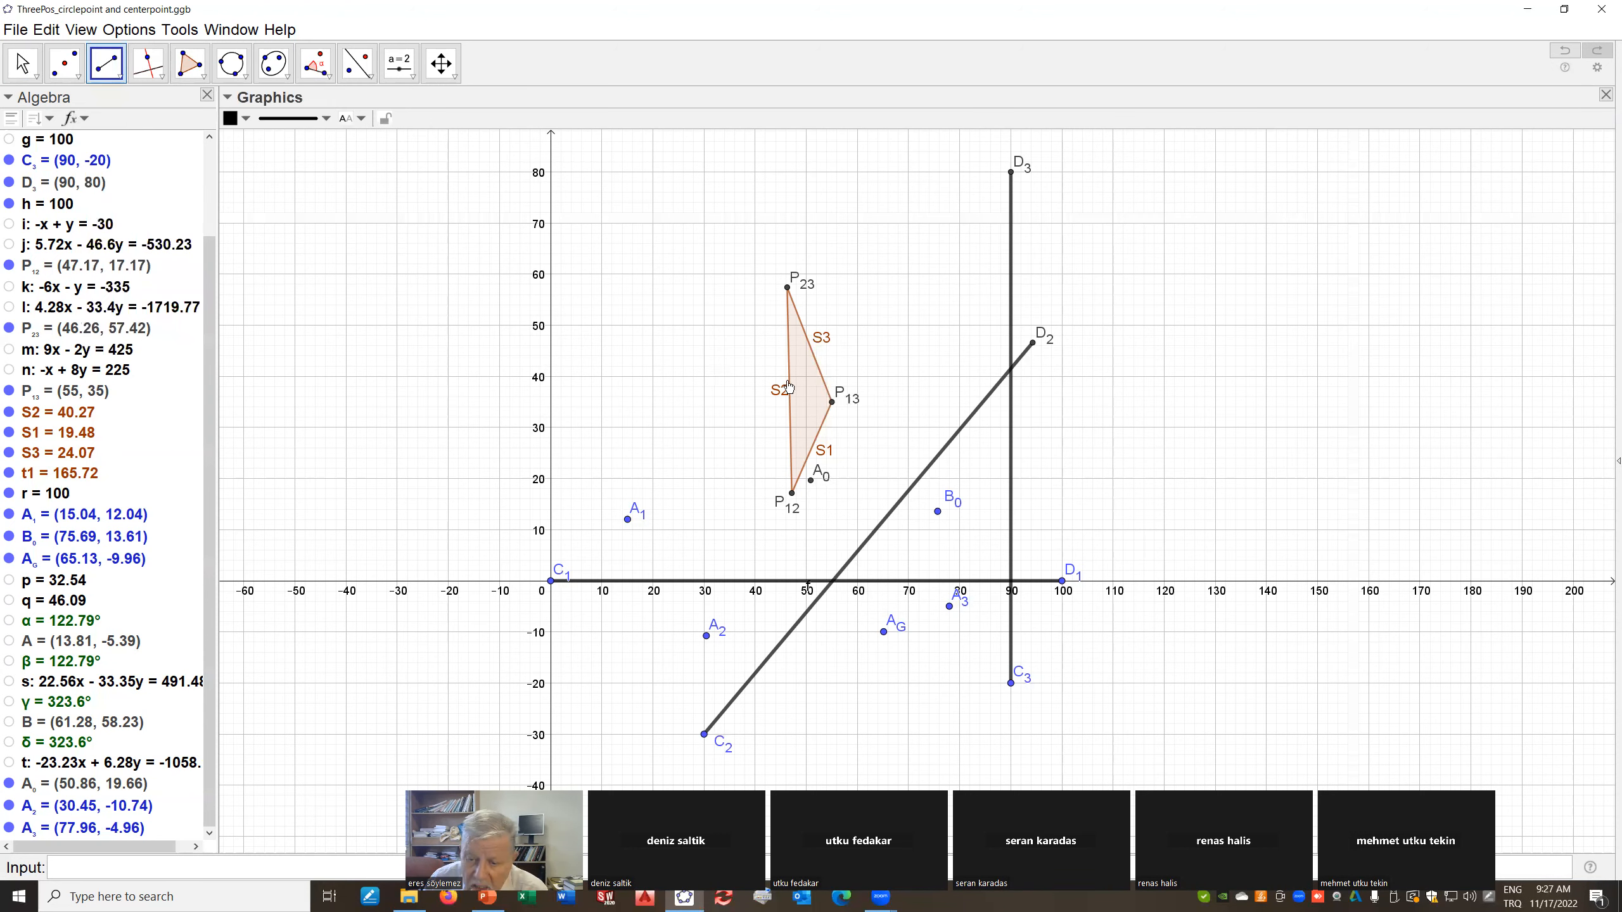
pyautogui.click(793, 494)
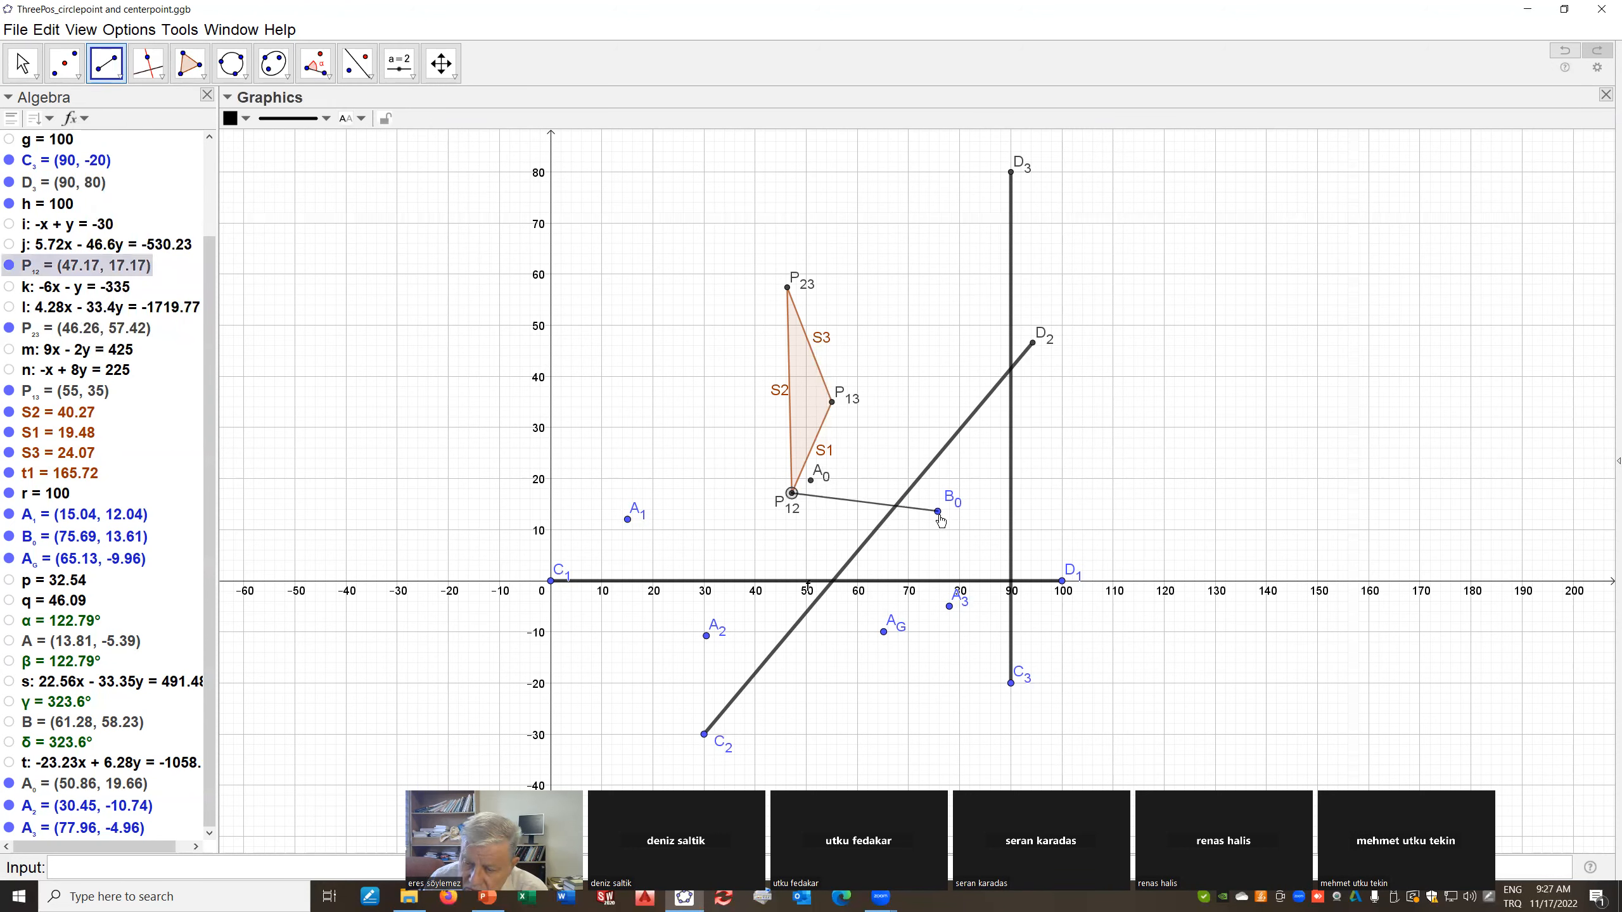
pyautogui.click(938, 511)
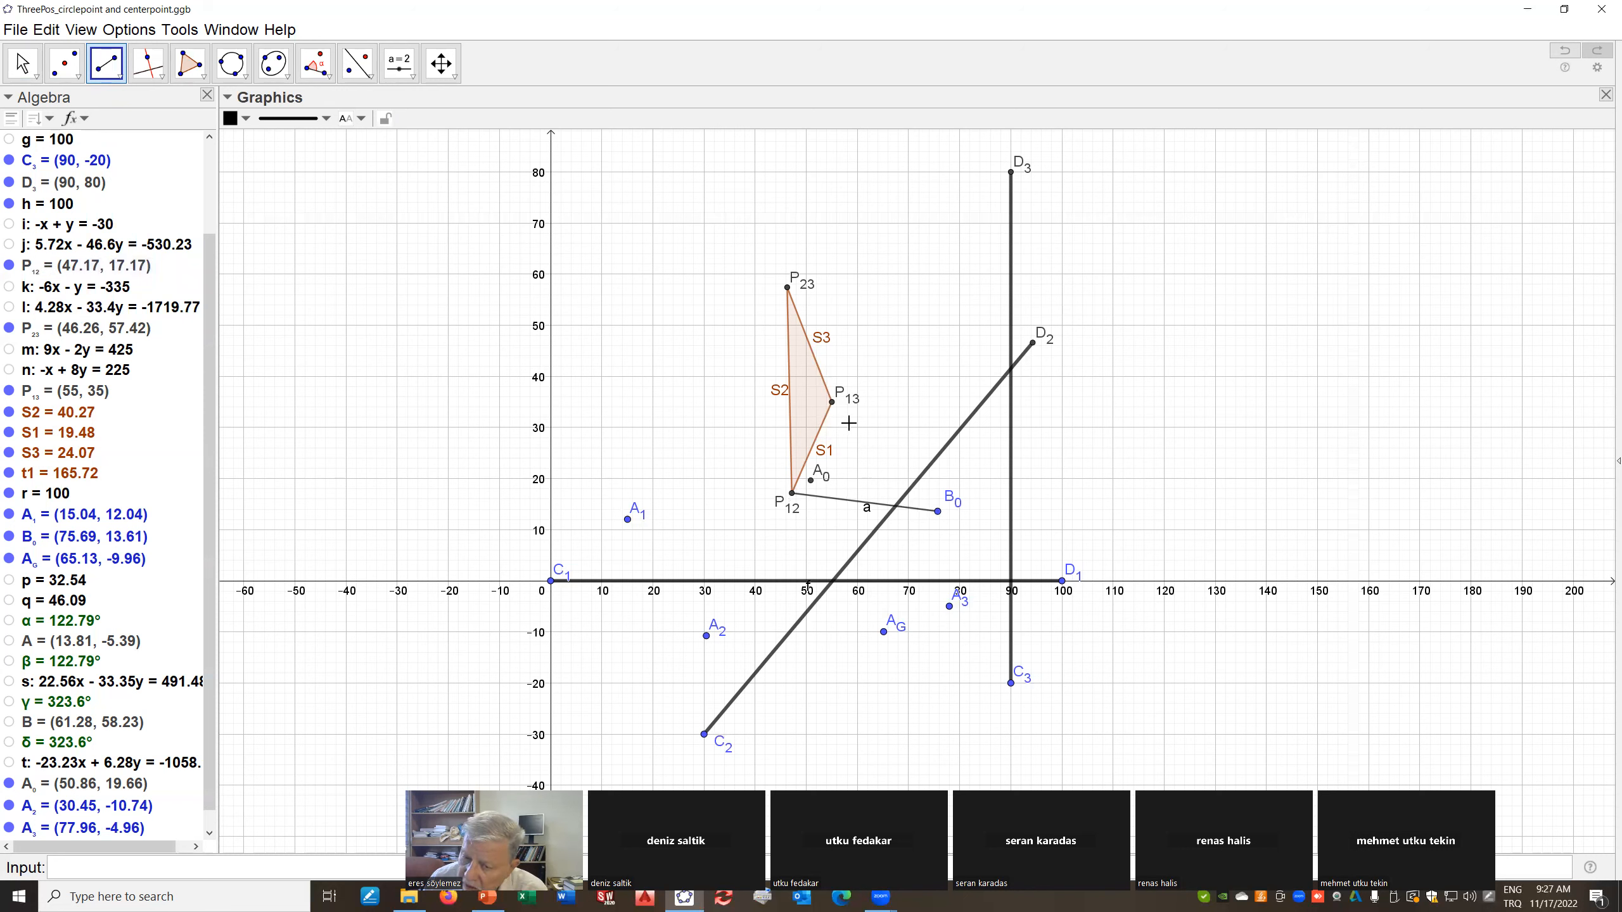
pyautogui.click(830, 401)
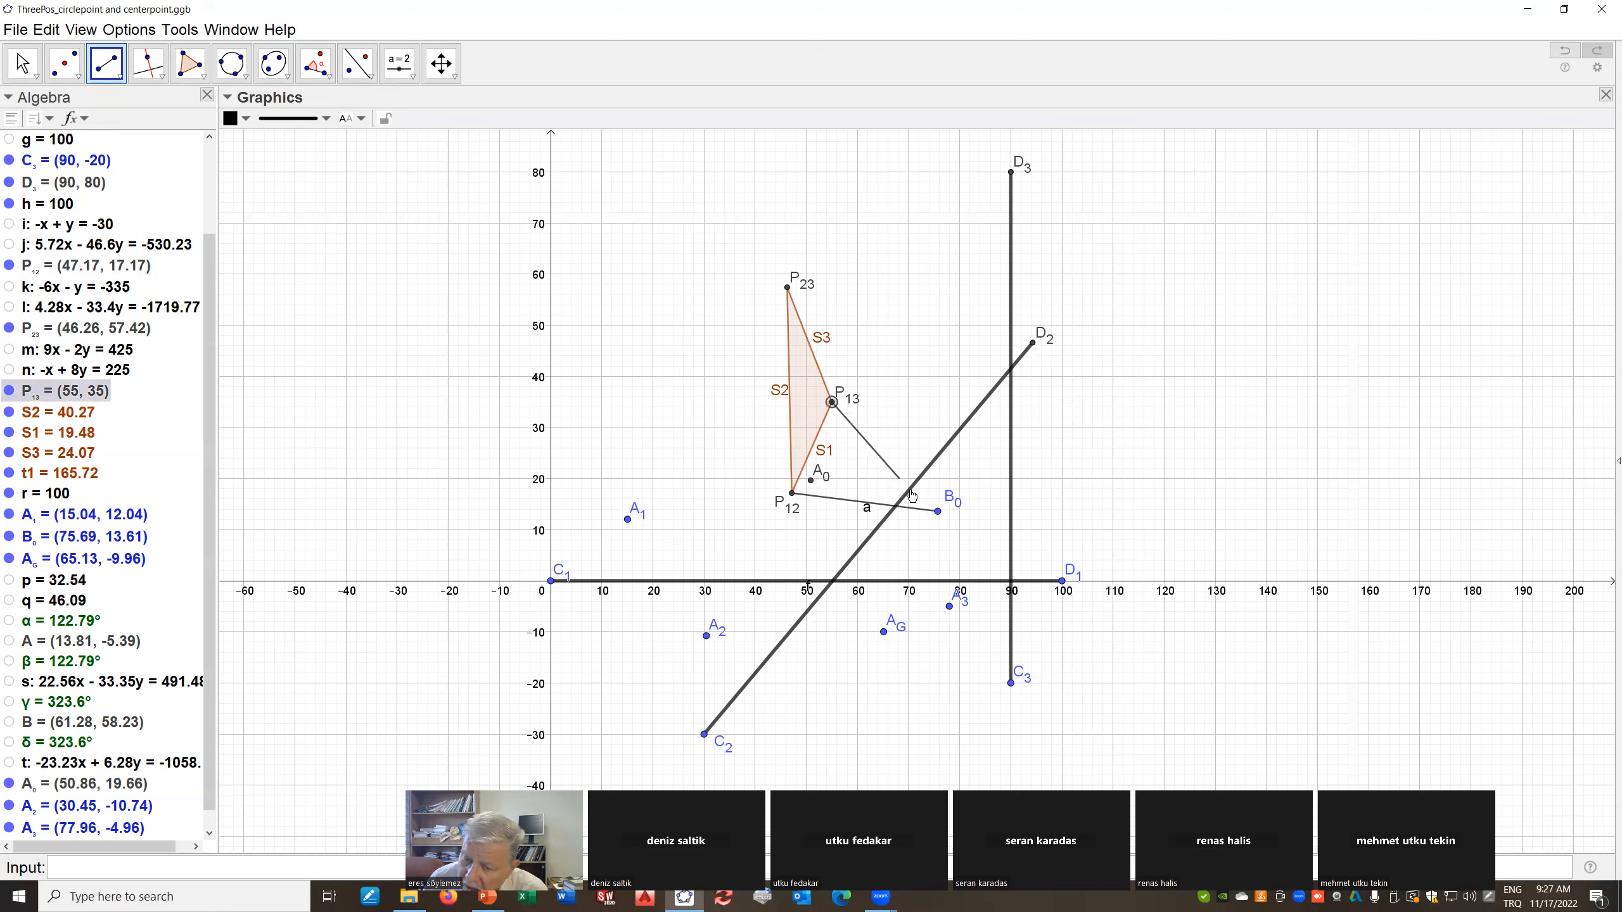
pyautogui.click(938, 515)
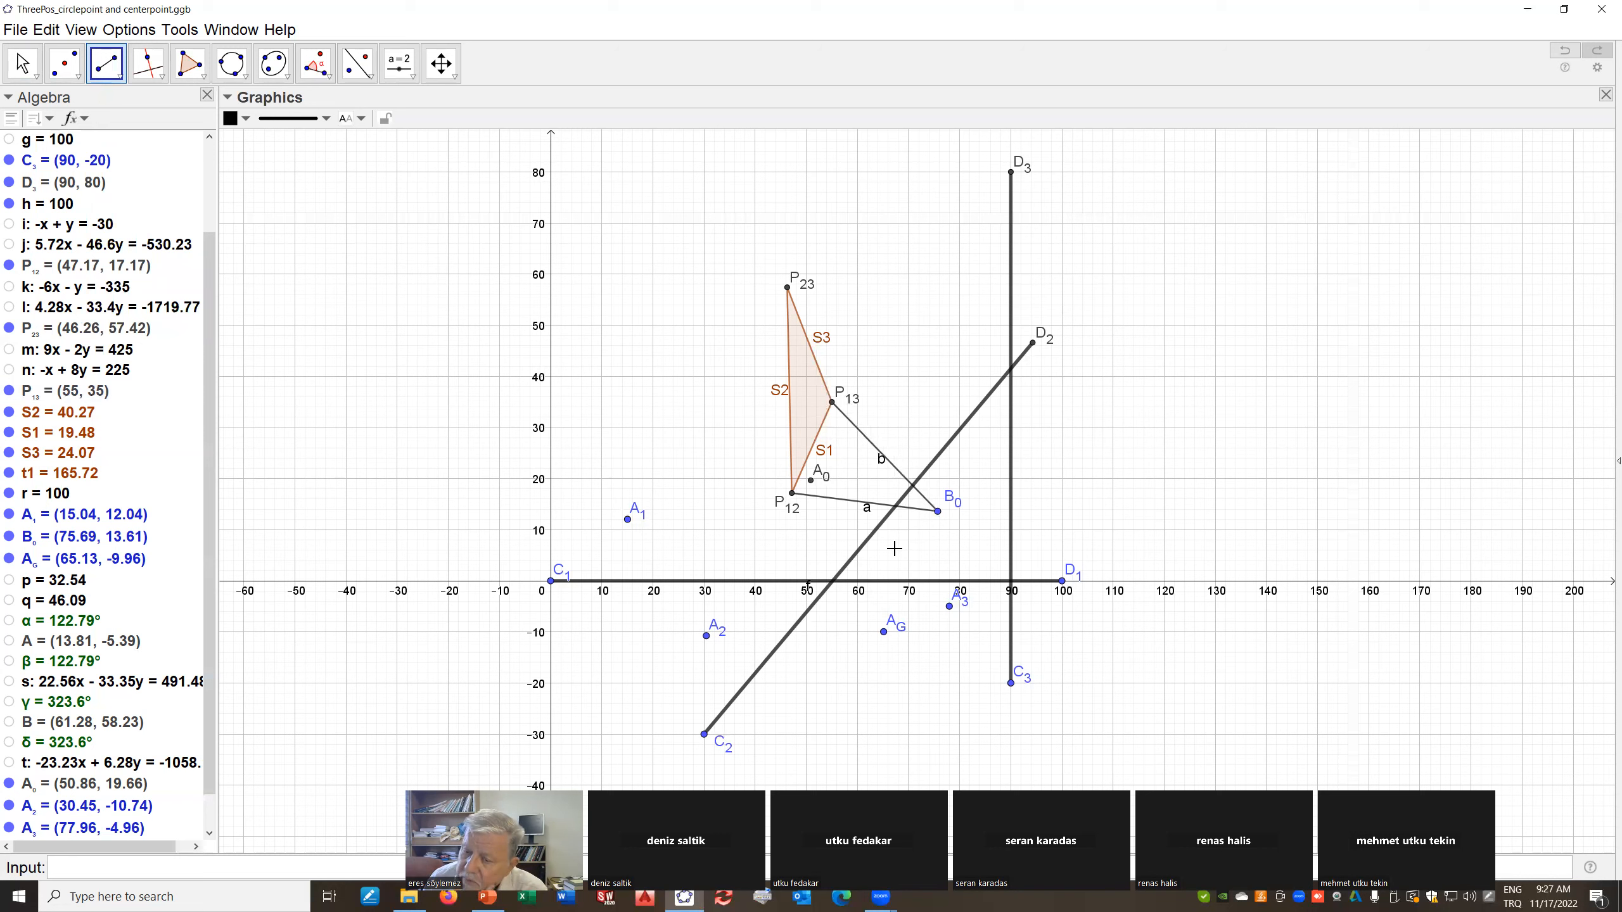
# Hide the labels of the two segments that join P_12 and P_13 to B_0
pyautogui.rightClick(869, 512)
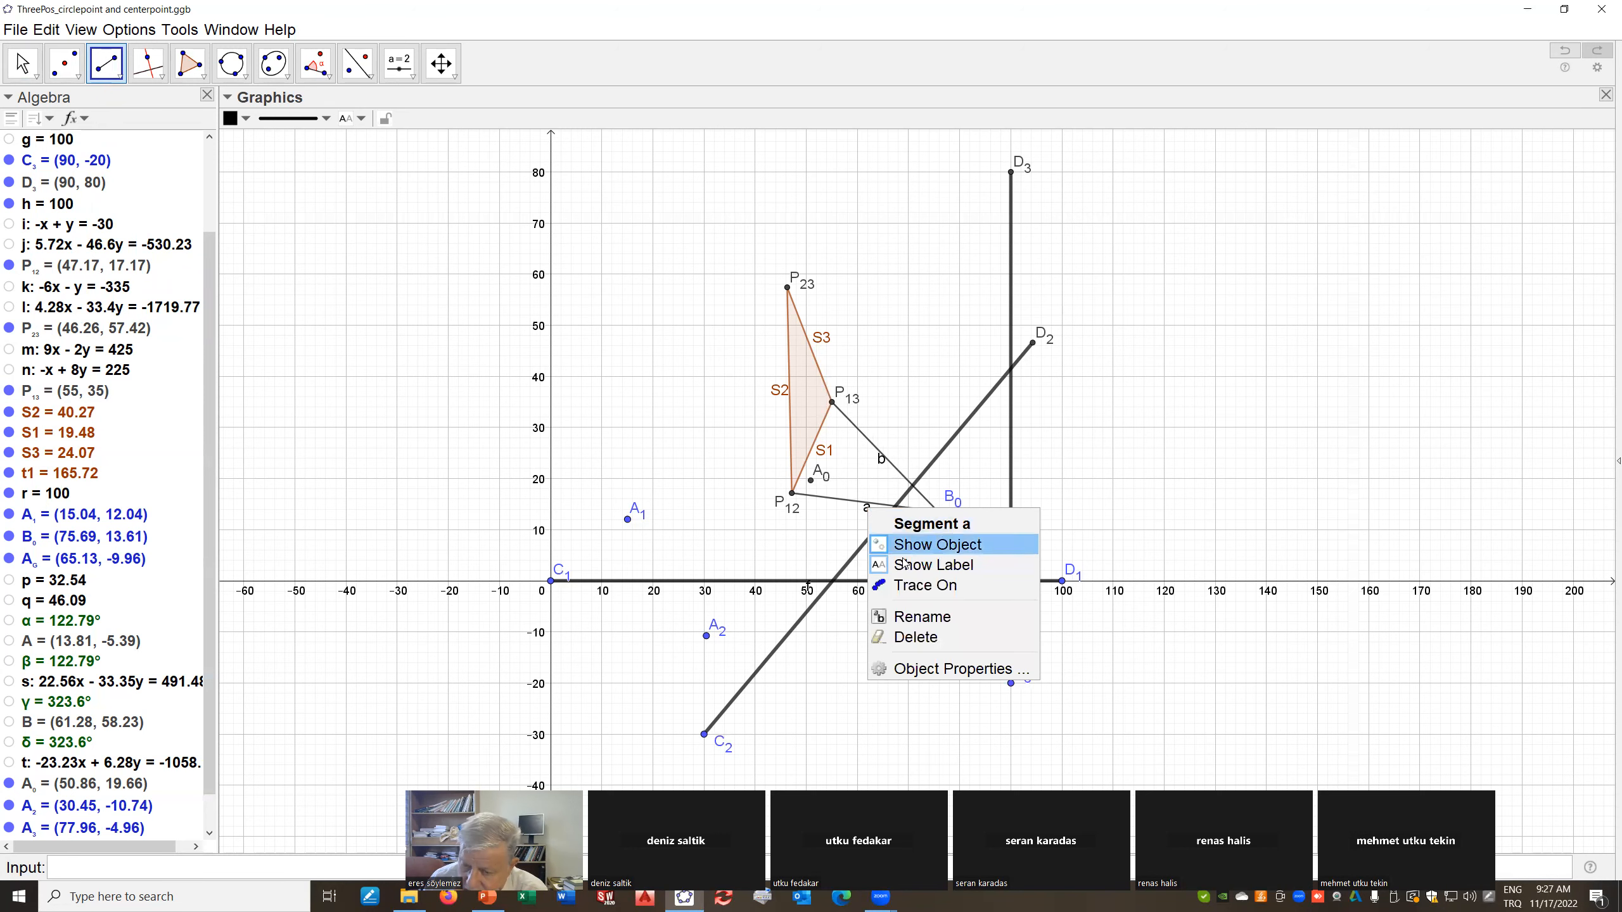
pyautogui.click(912, 572)
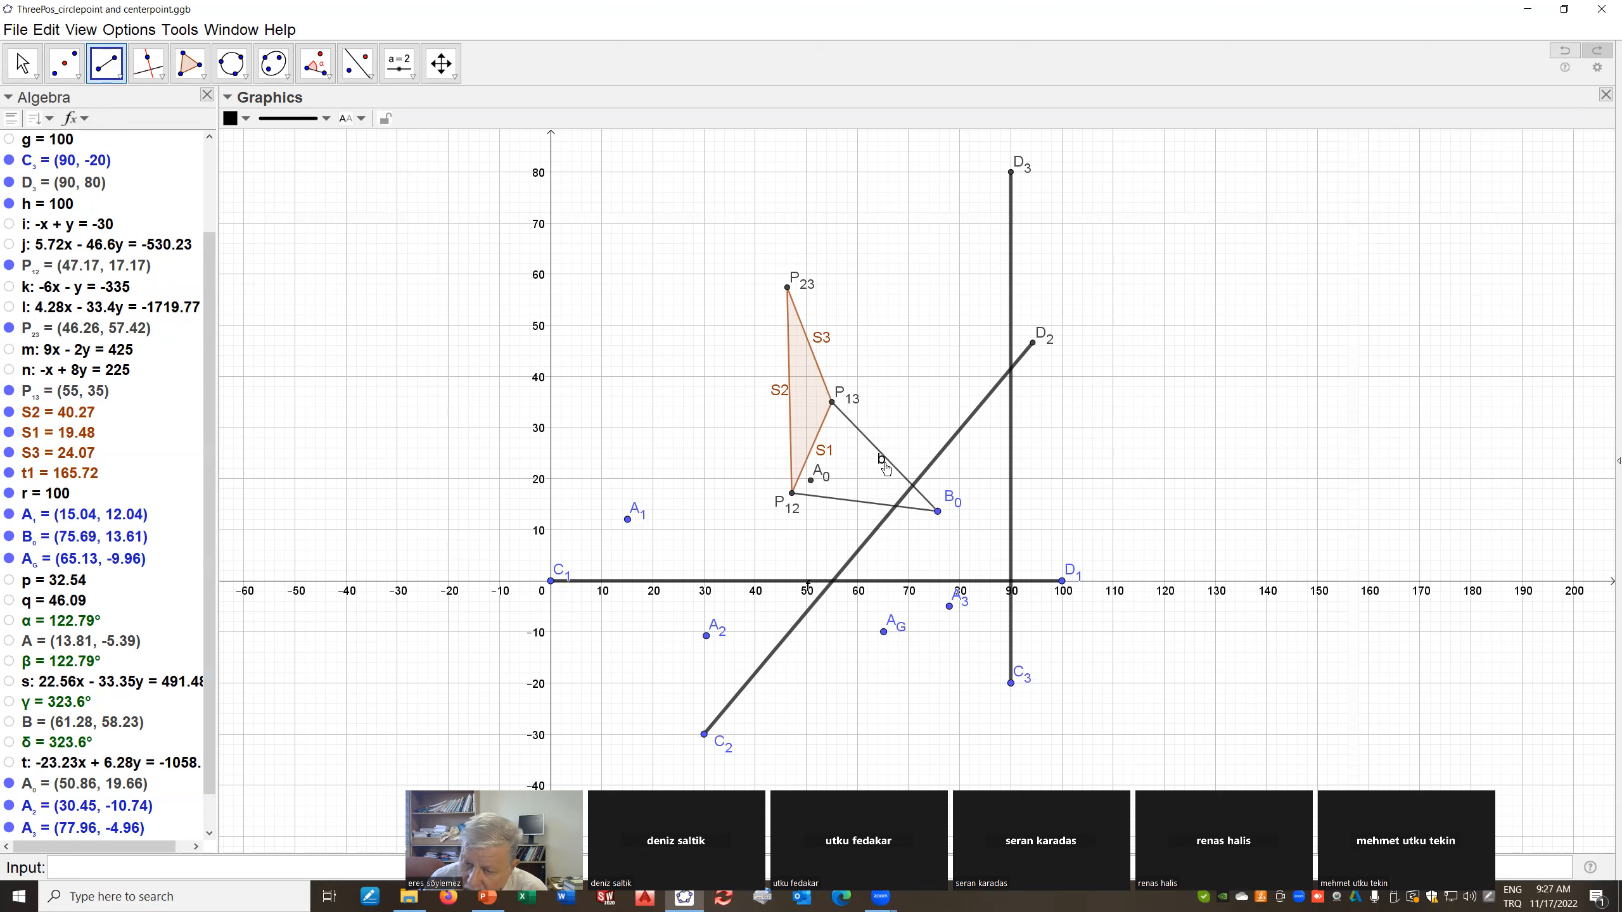
pyautogui.rightClick(886, 462)
pyautogui.click(922, 523)
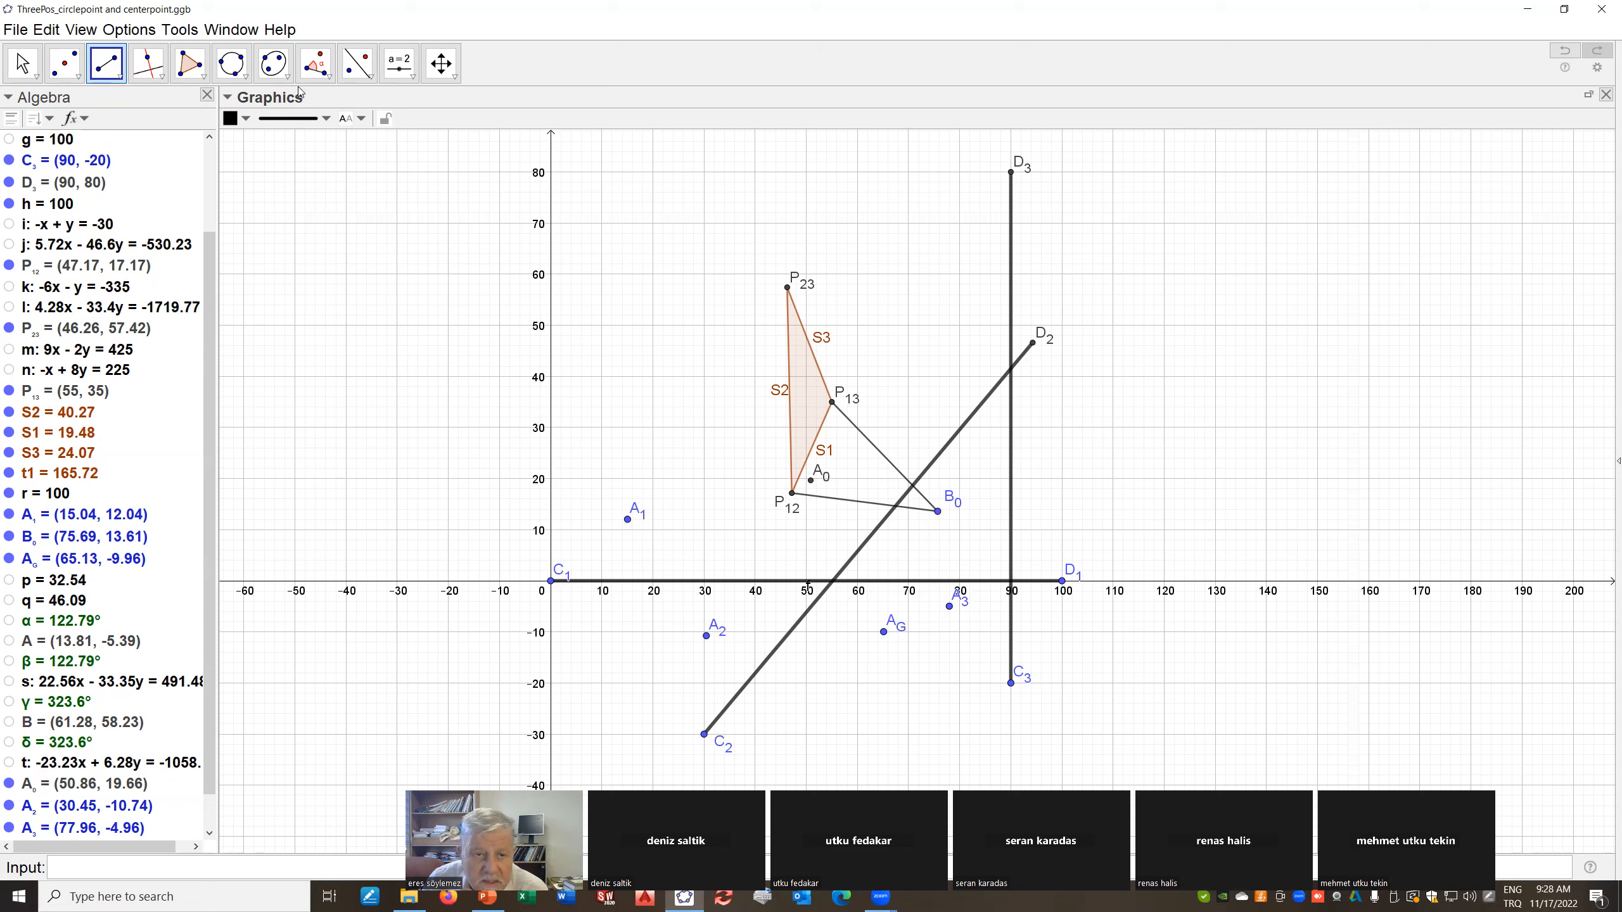
# Create the angle at vertex P_13 from B_0 to P_12 and locate it in the object list
pyautogui.click(325, 78)
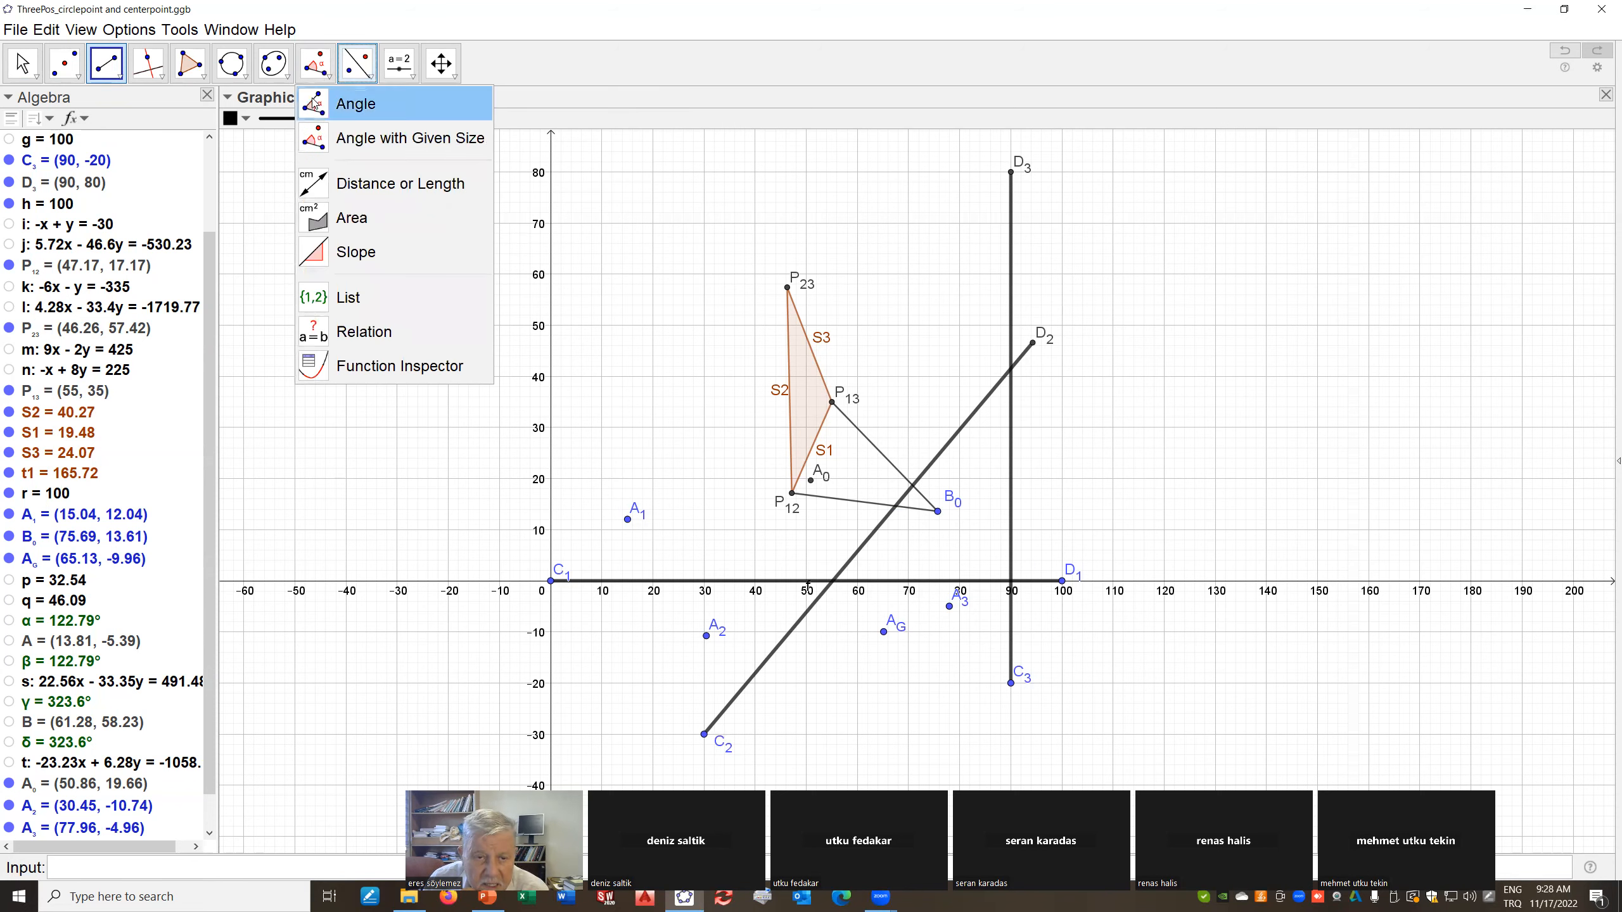
pyautogui.click(348, 104)
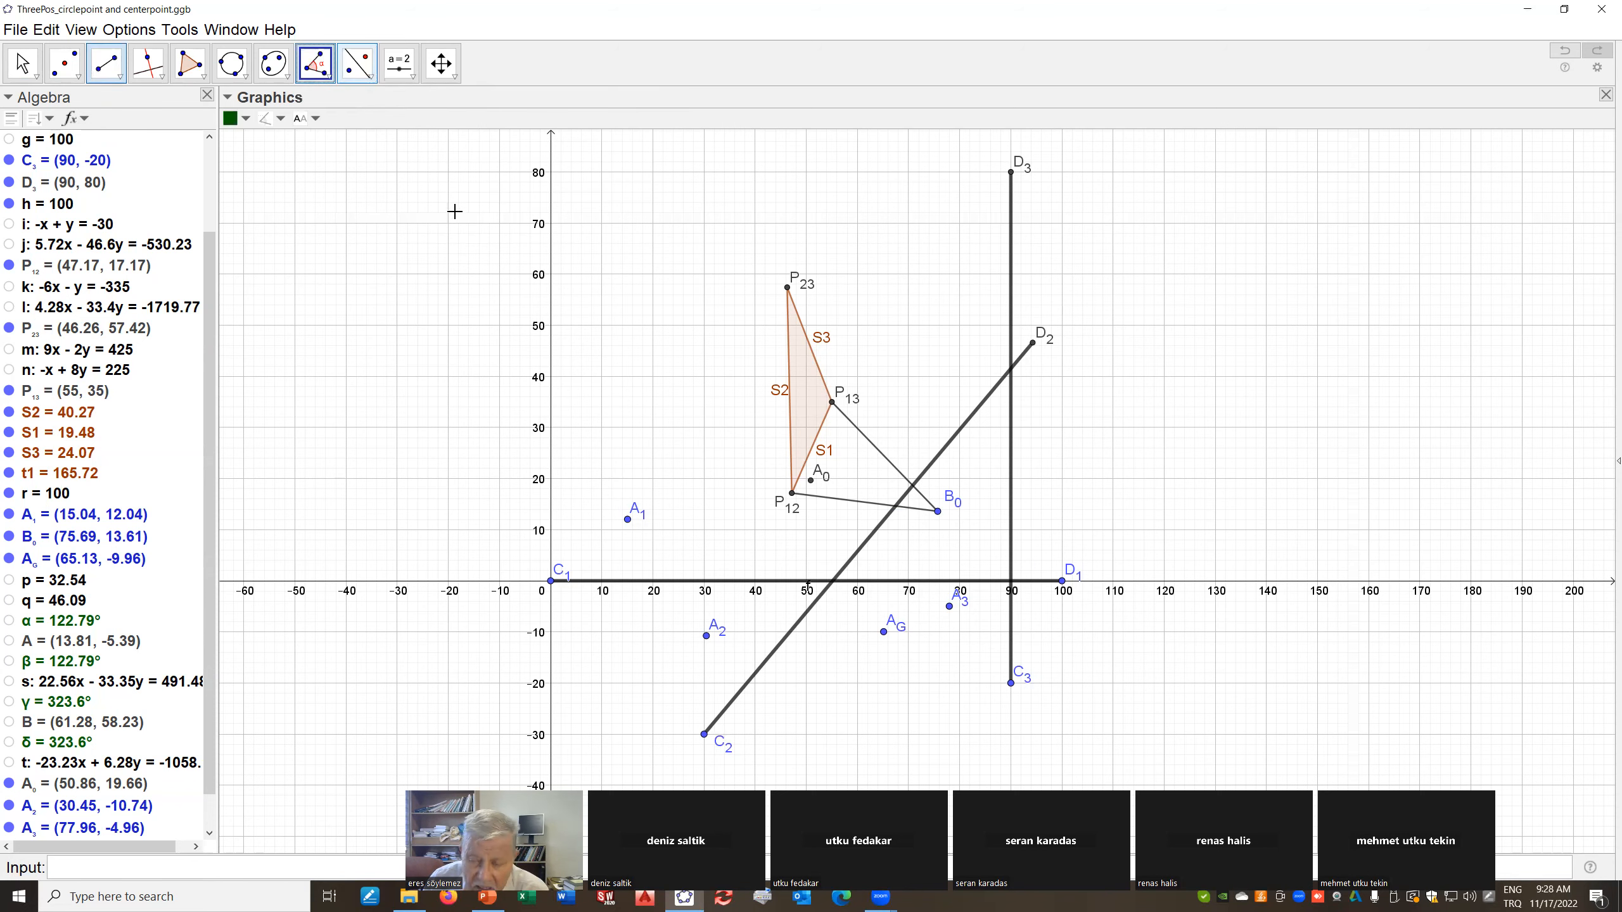
pyautogui.click(942, 517)
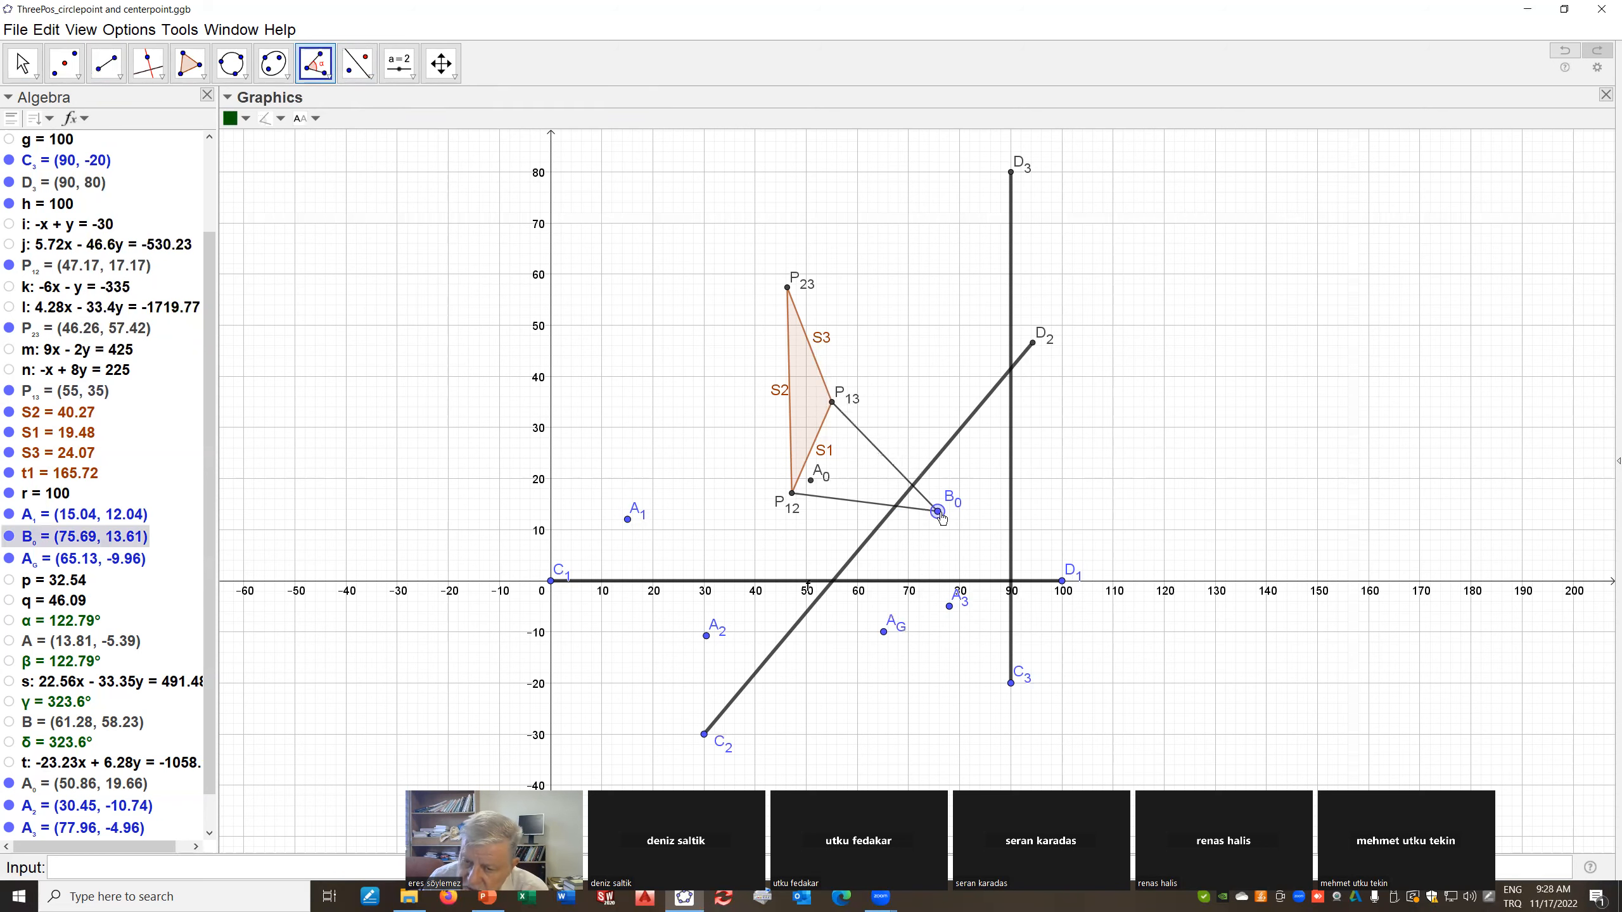
pyautogui.click(833, 403)
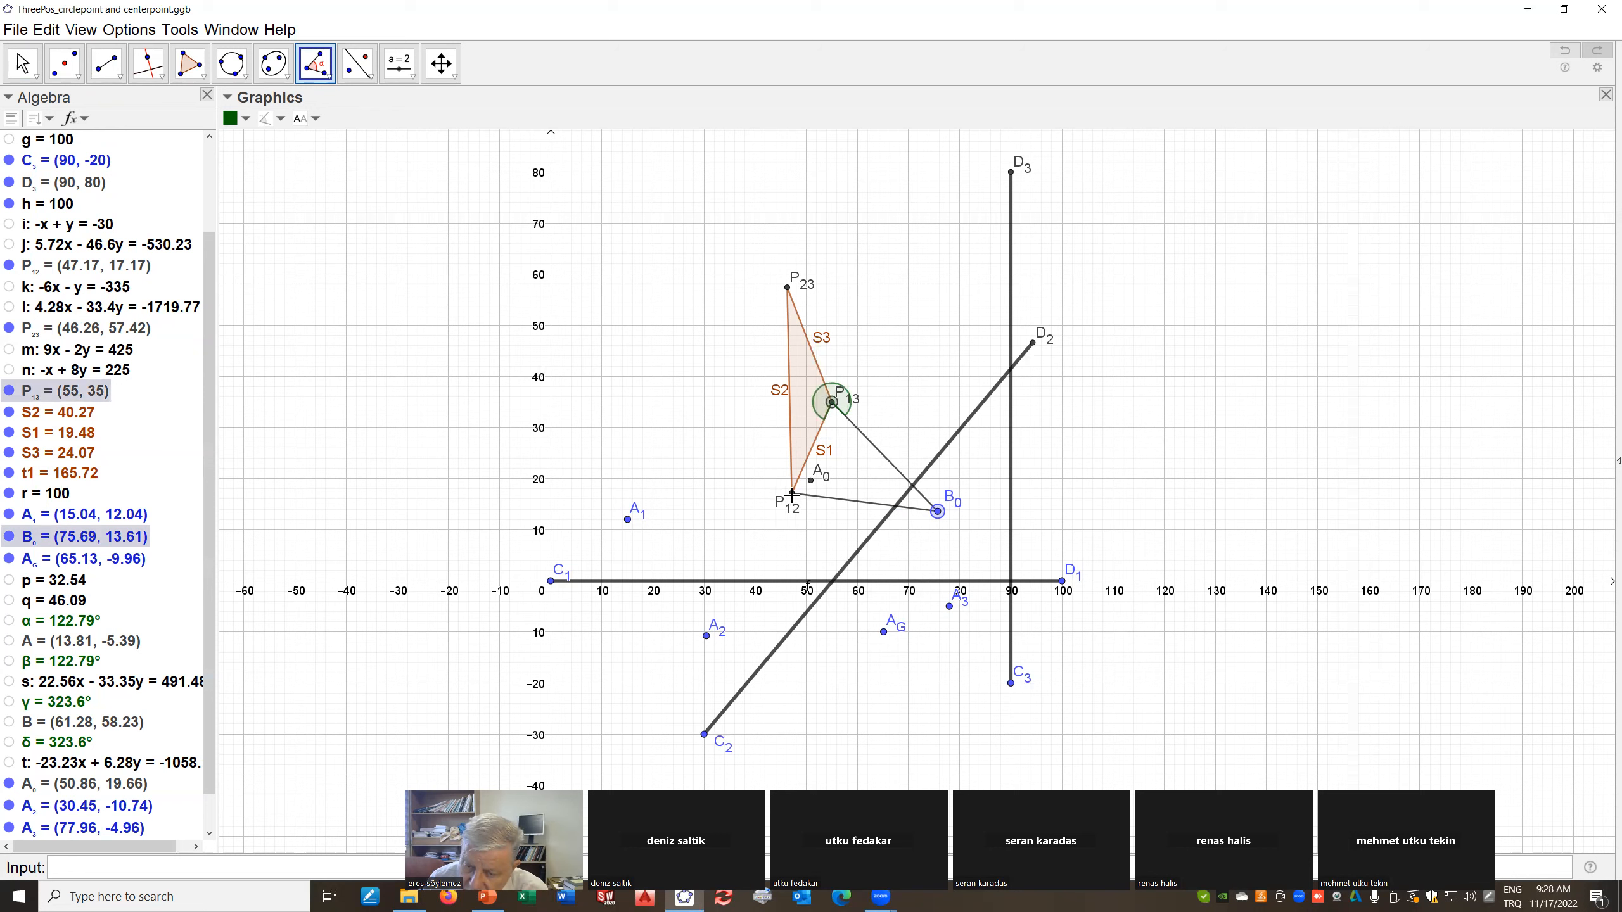
pyautogui.click(792, 493)
pyautogui.click(209, 833)
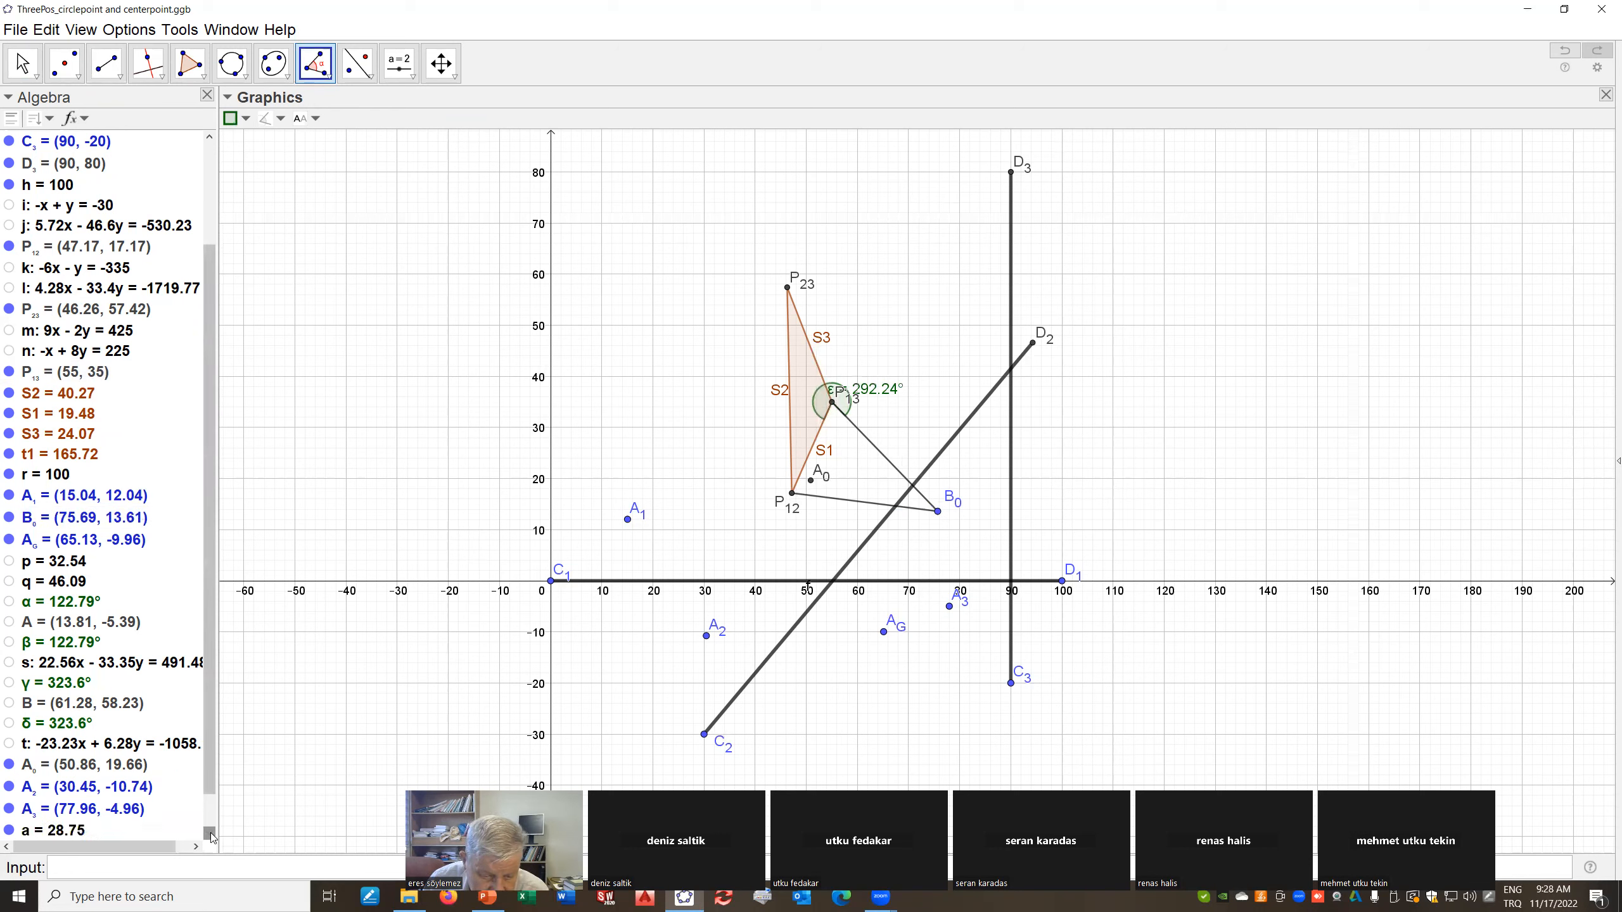
pyautogui.click(209, 833)
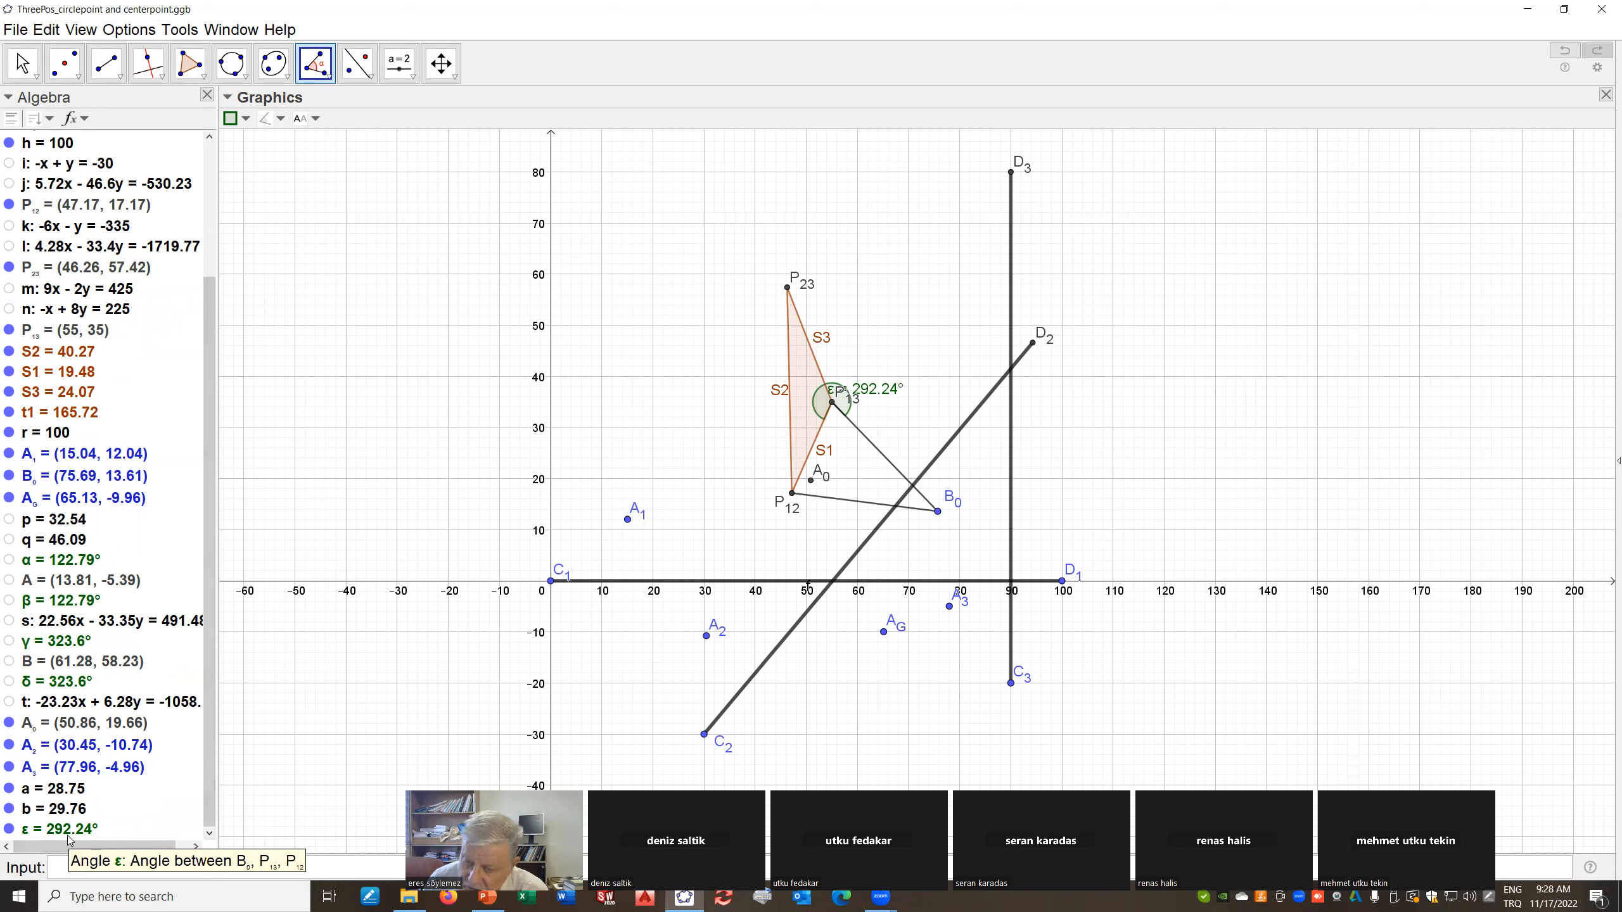
pyautogui.click(329, 74)
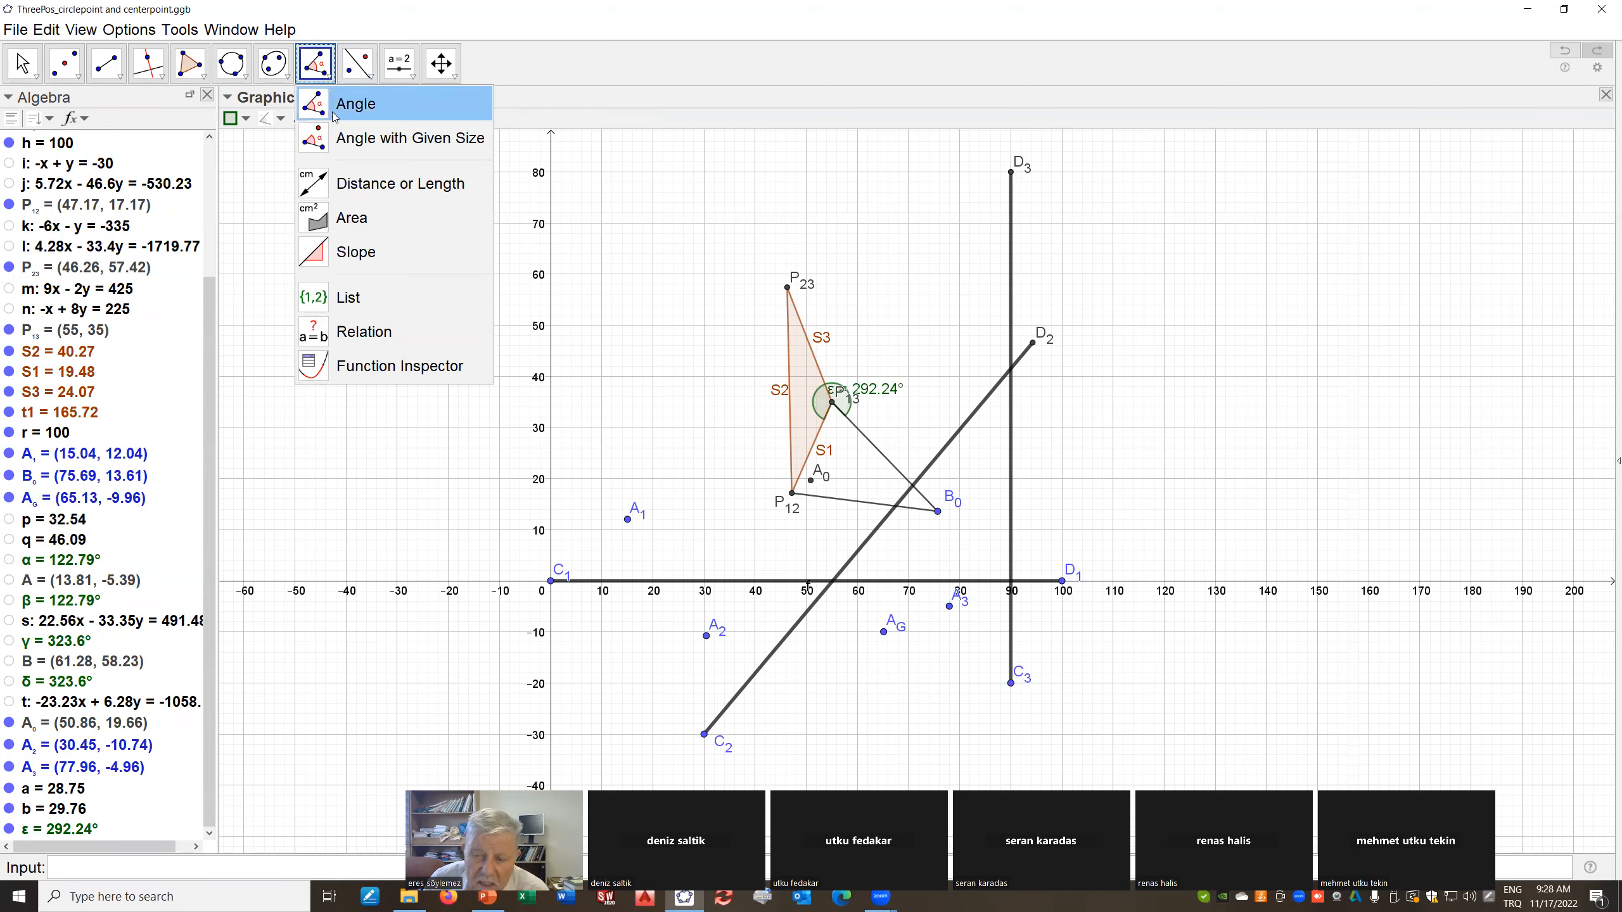
pyautogui.click(333, 118)
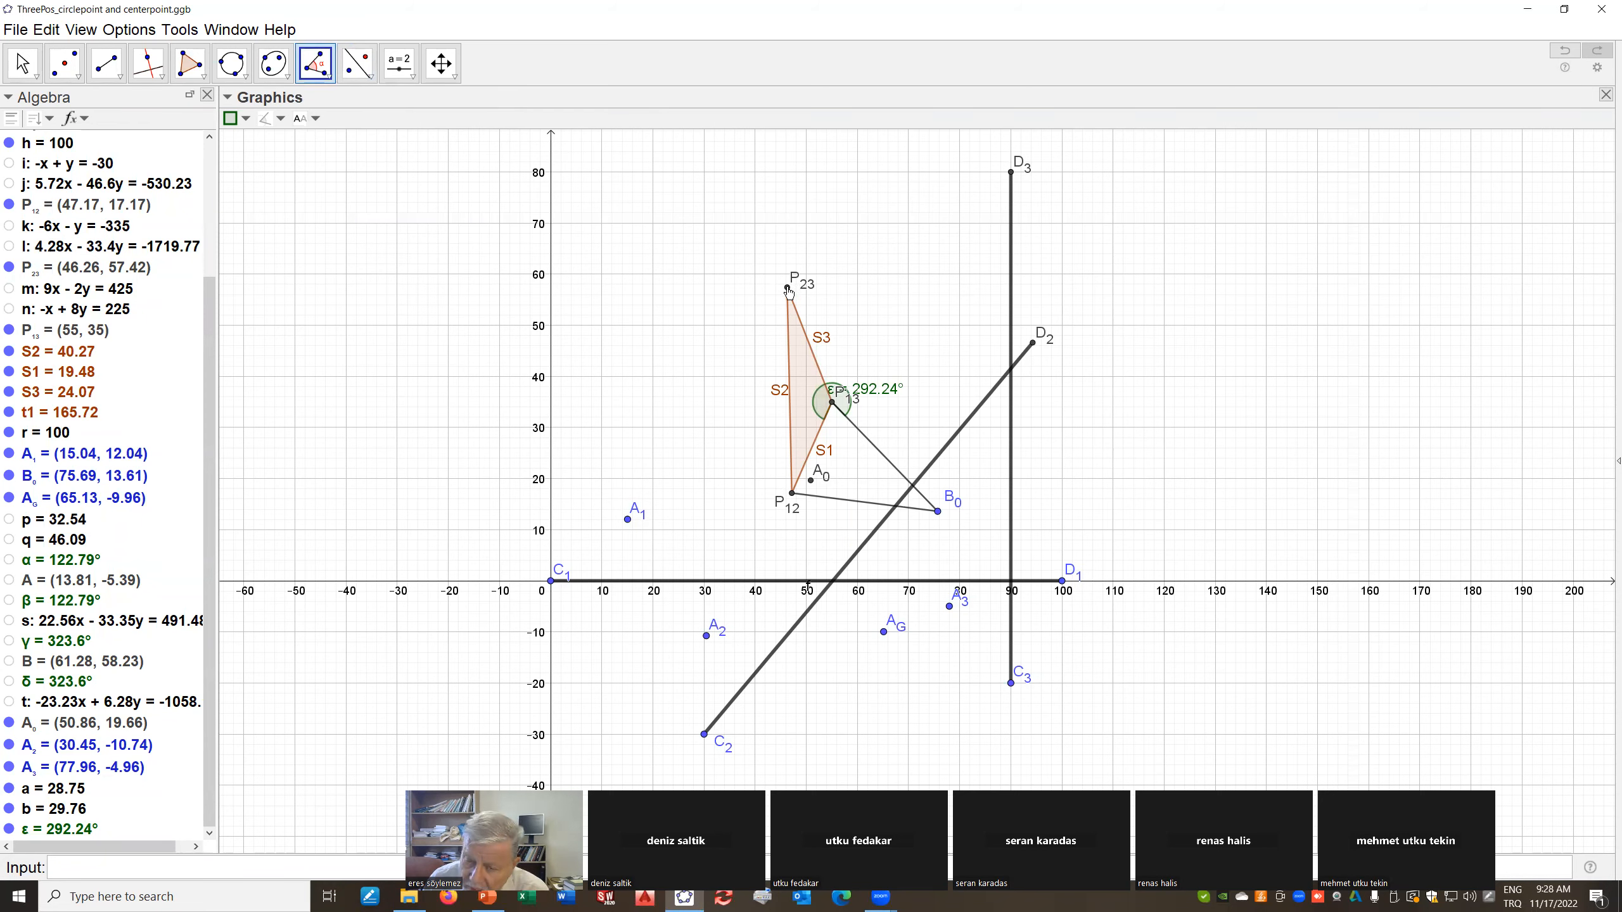
pyautogui.click(788, 289)
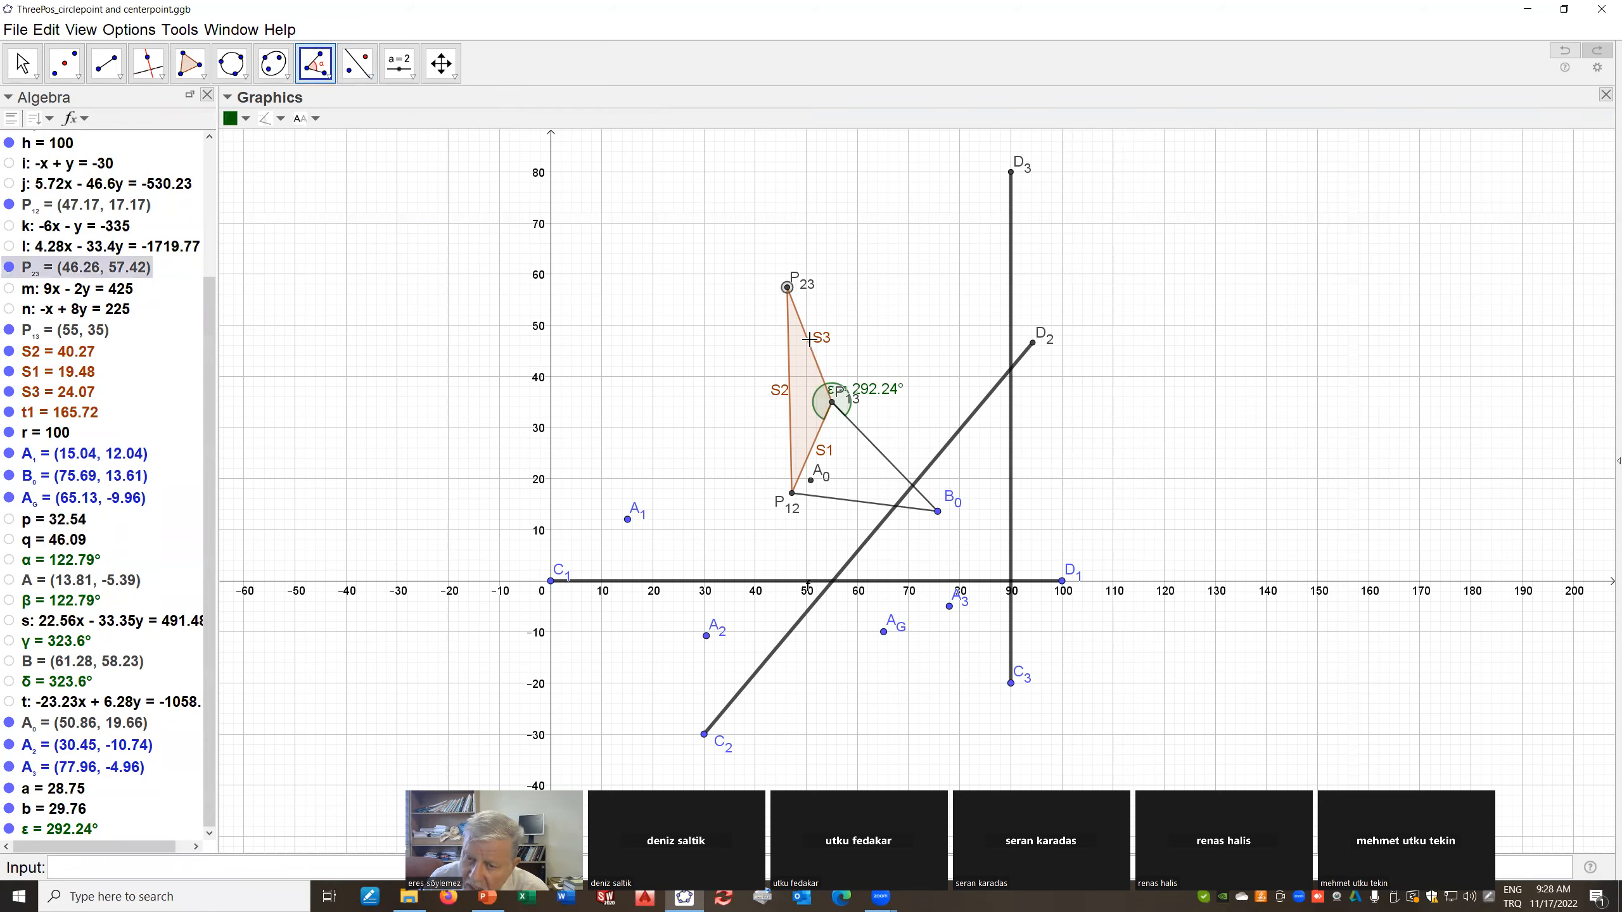
pyautogui.click(832, 401)
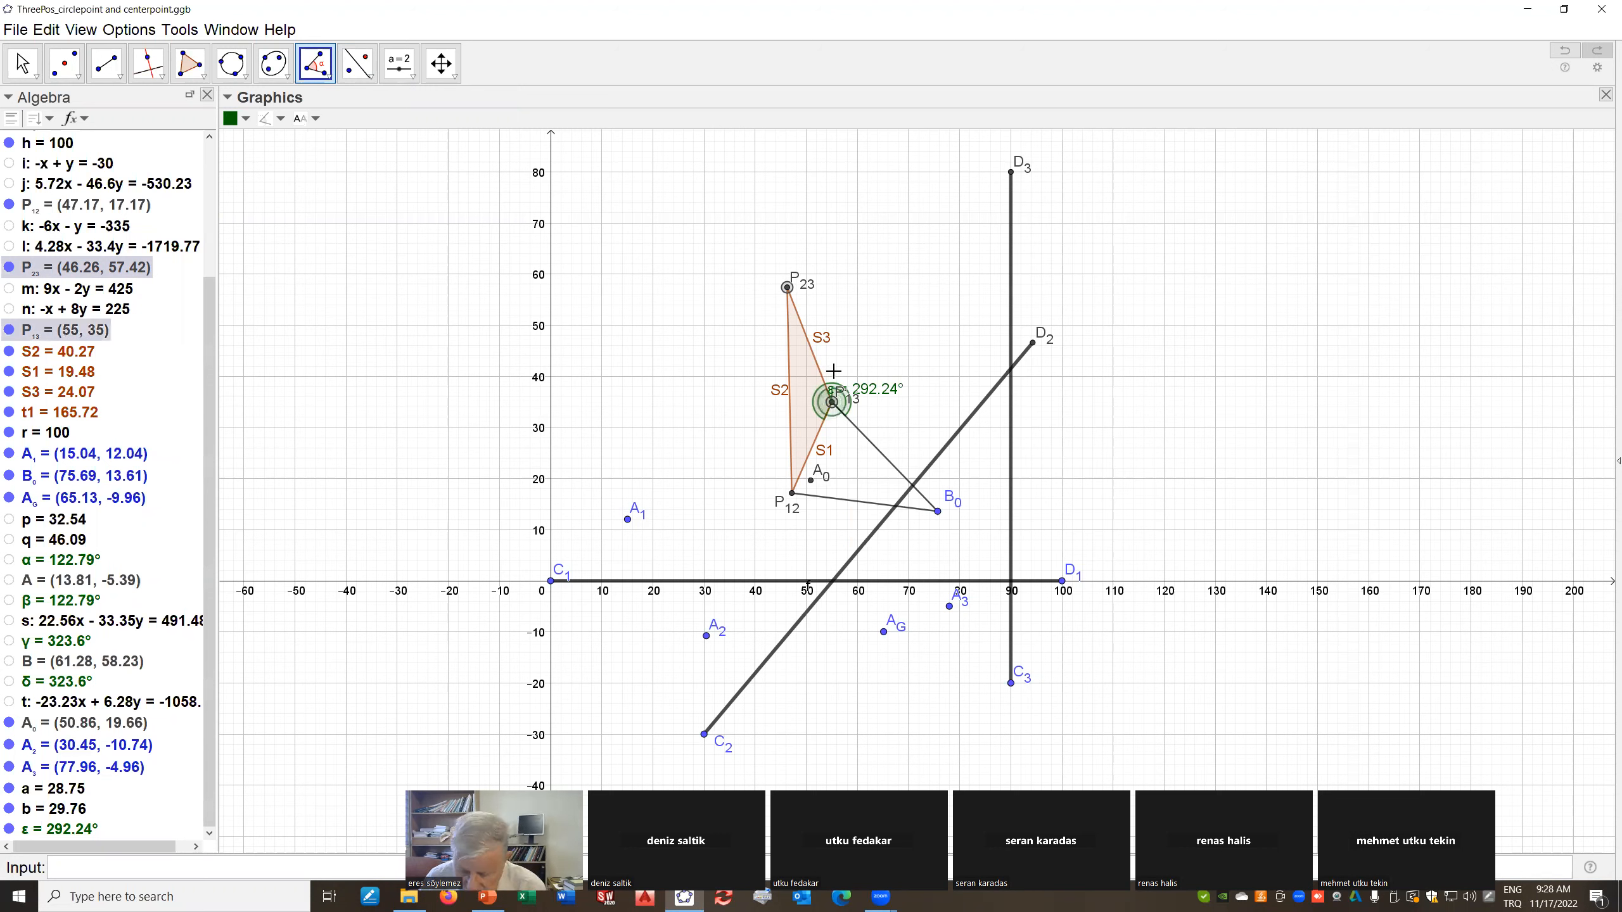
pyautogui.press('Escape')
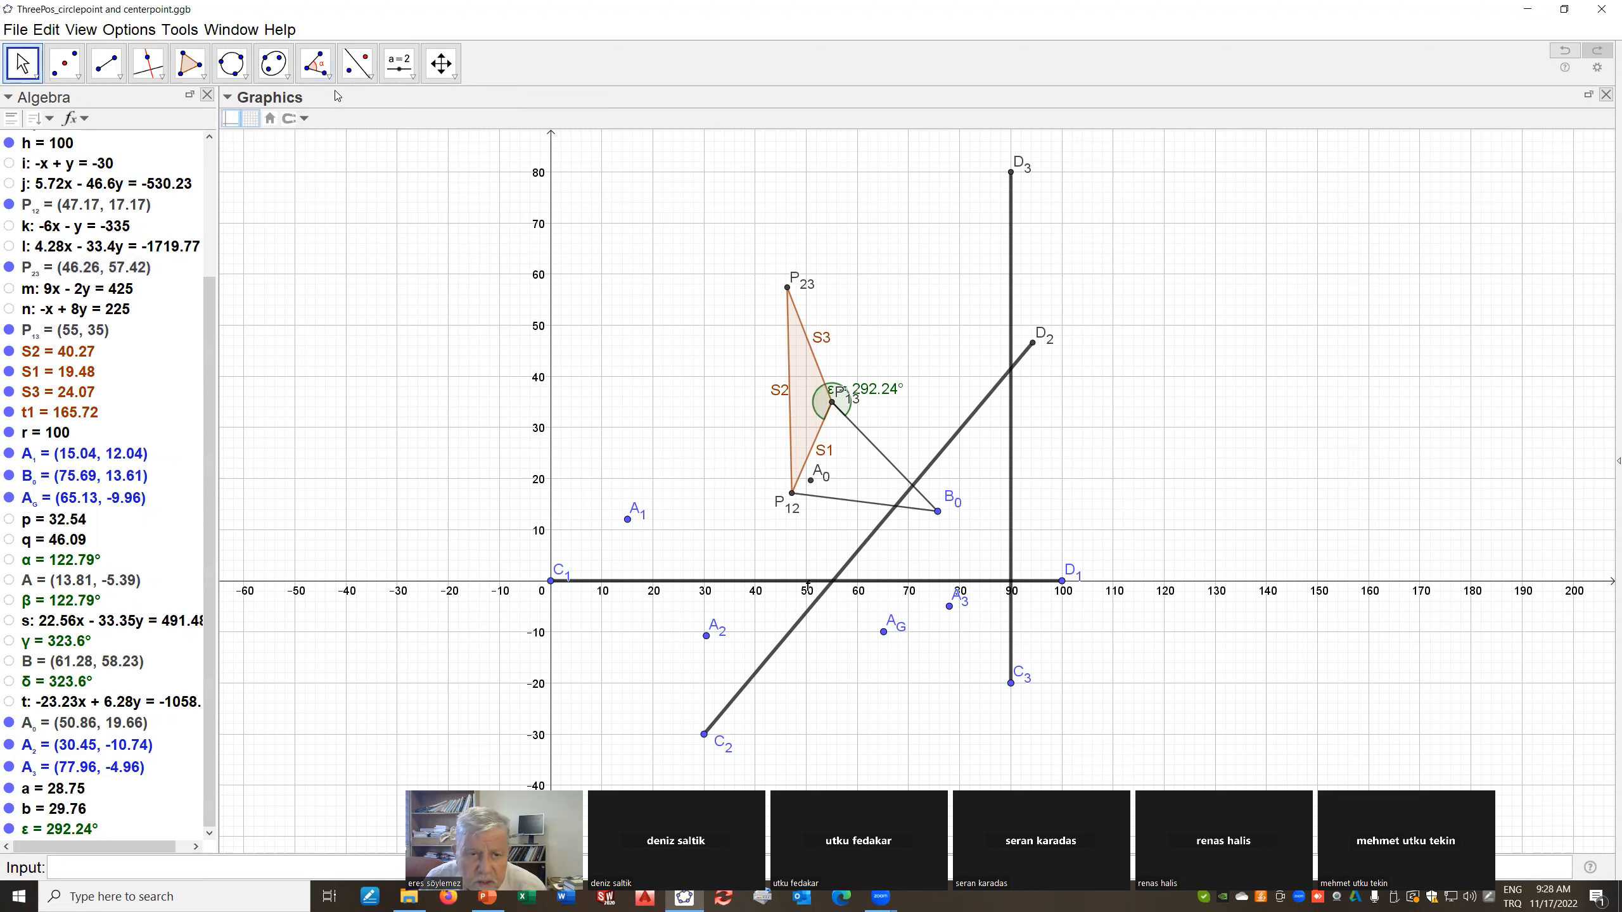
pyautogui.click(316, 64)
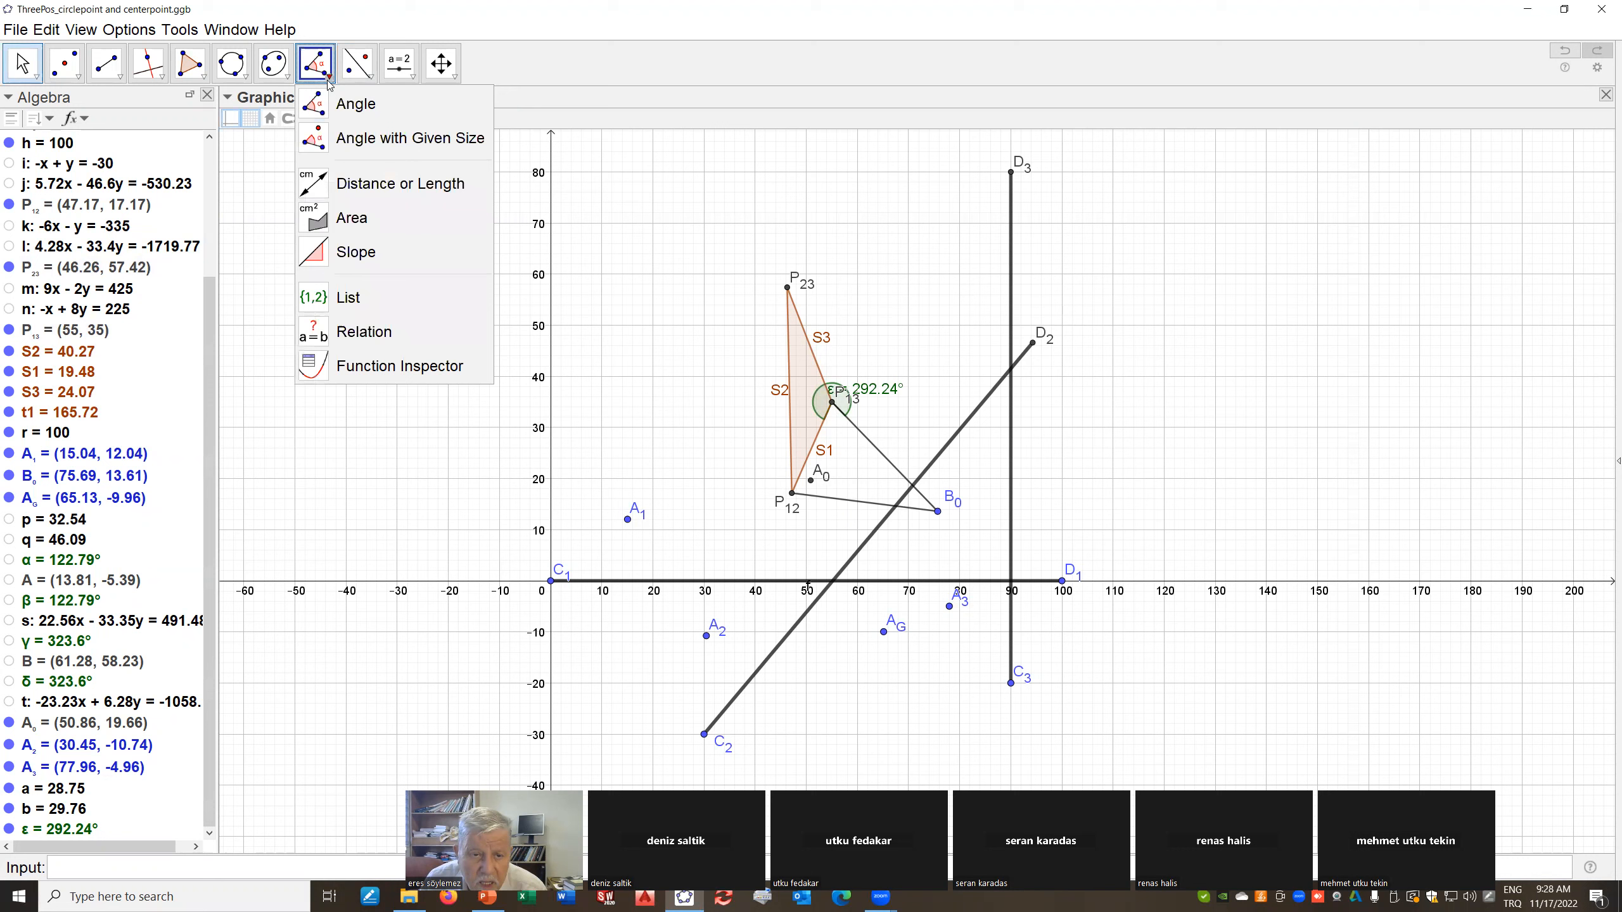
pyautogui.click(320, 146)
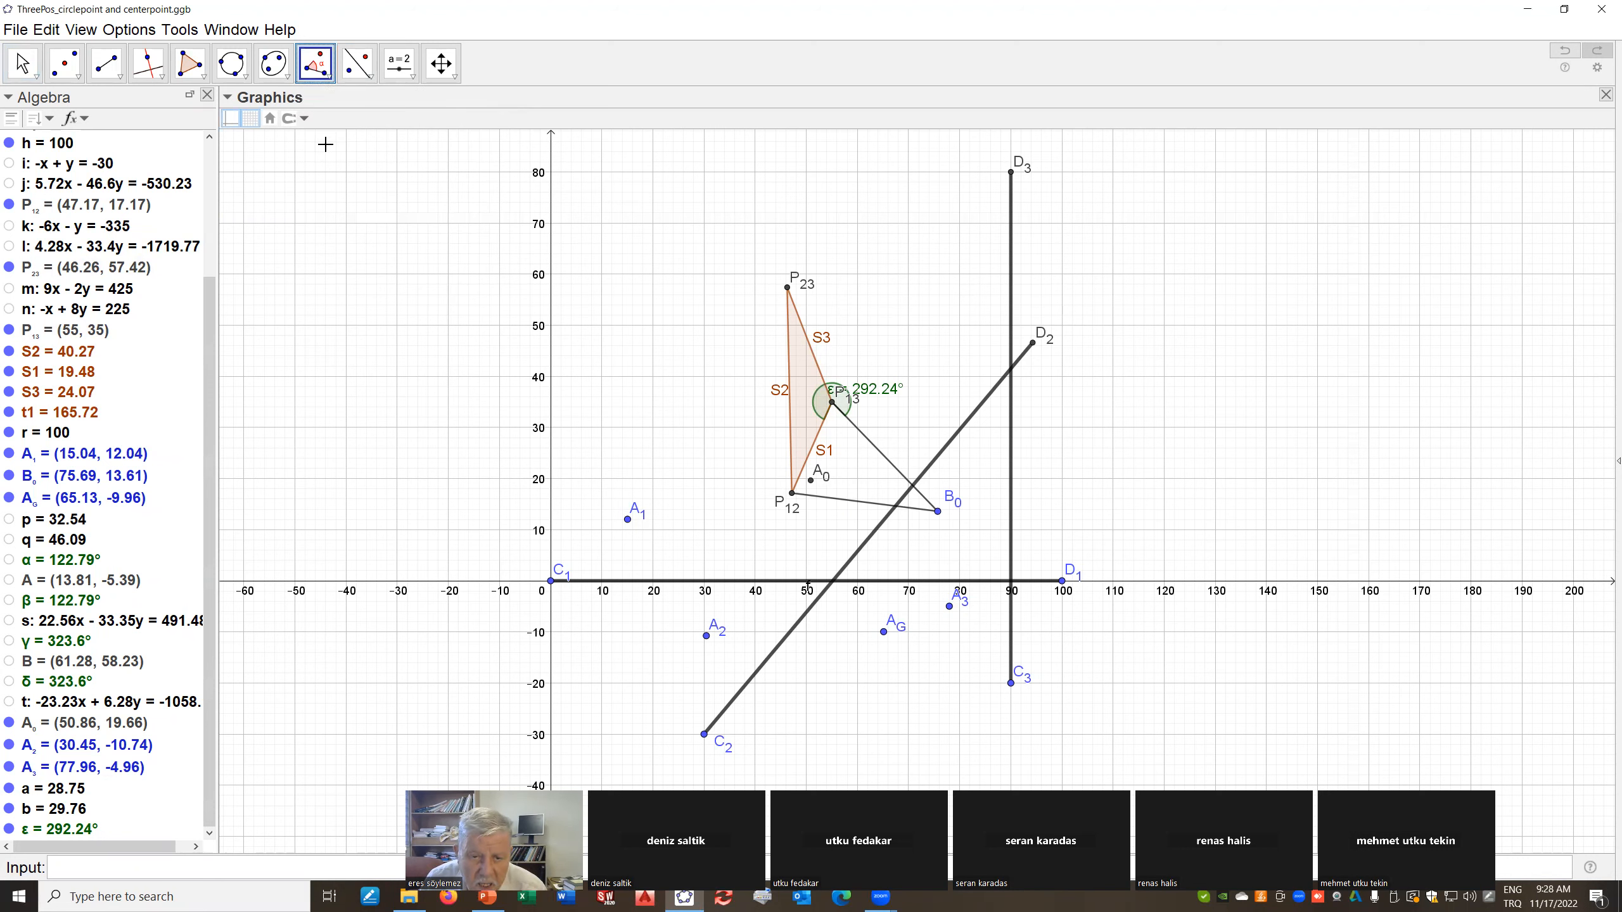
pyautogui.click(788, 288)
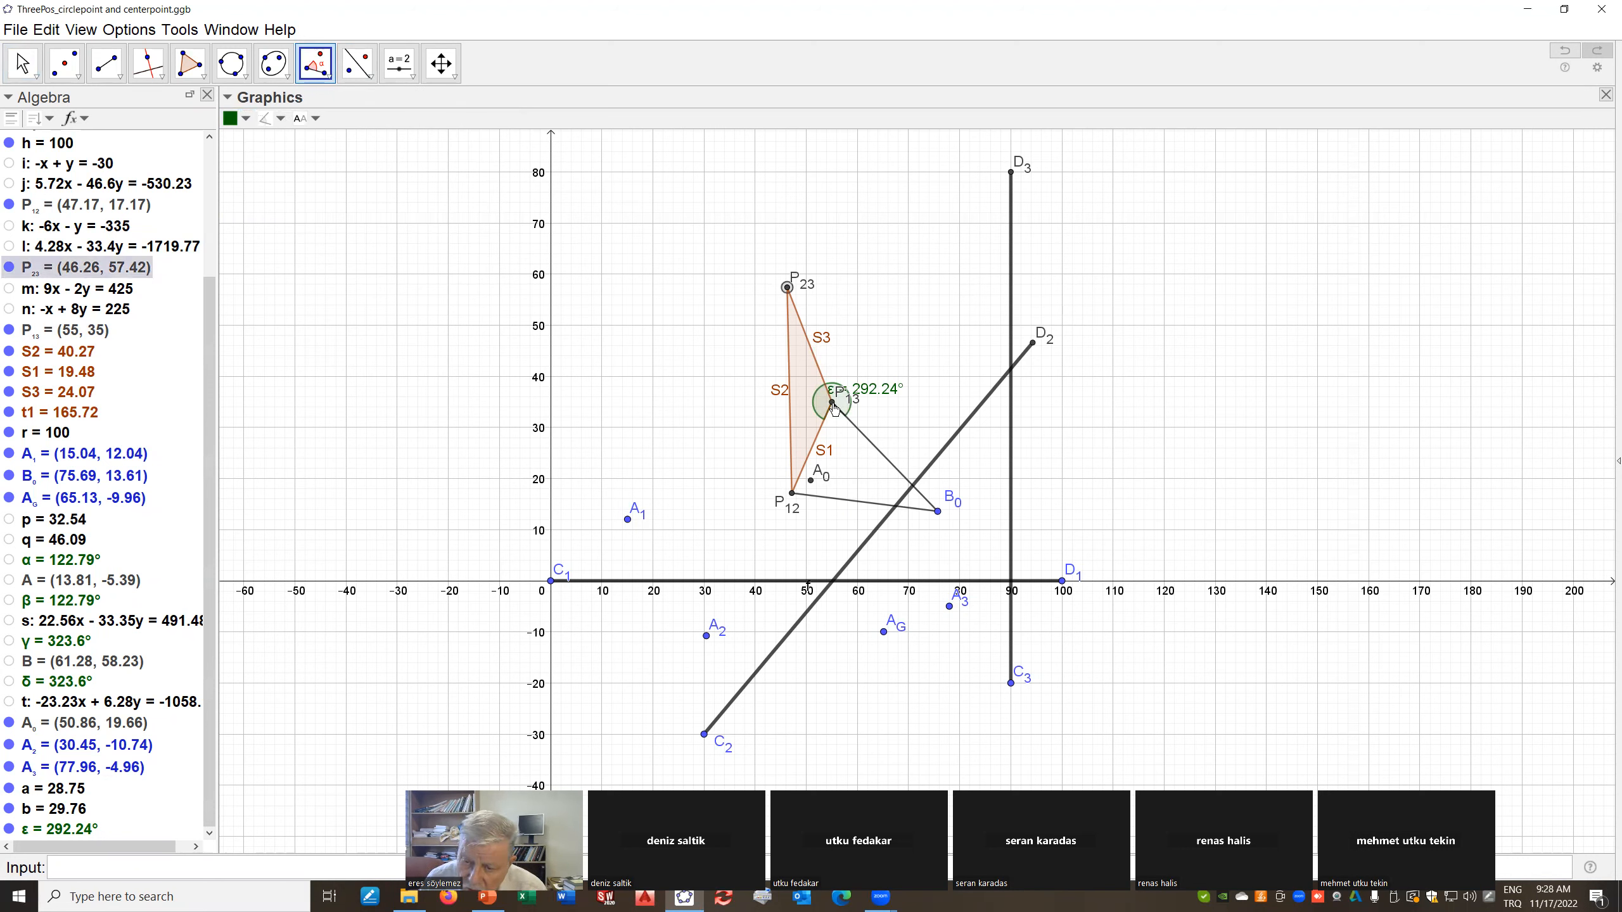
pyautogui.click(831, 404)
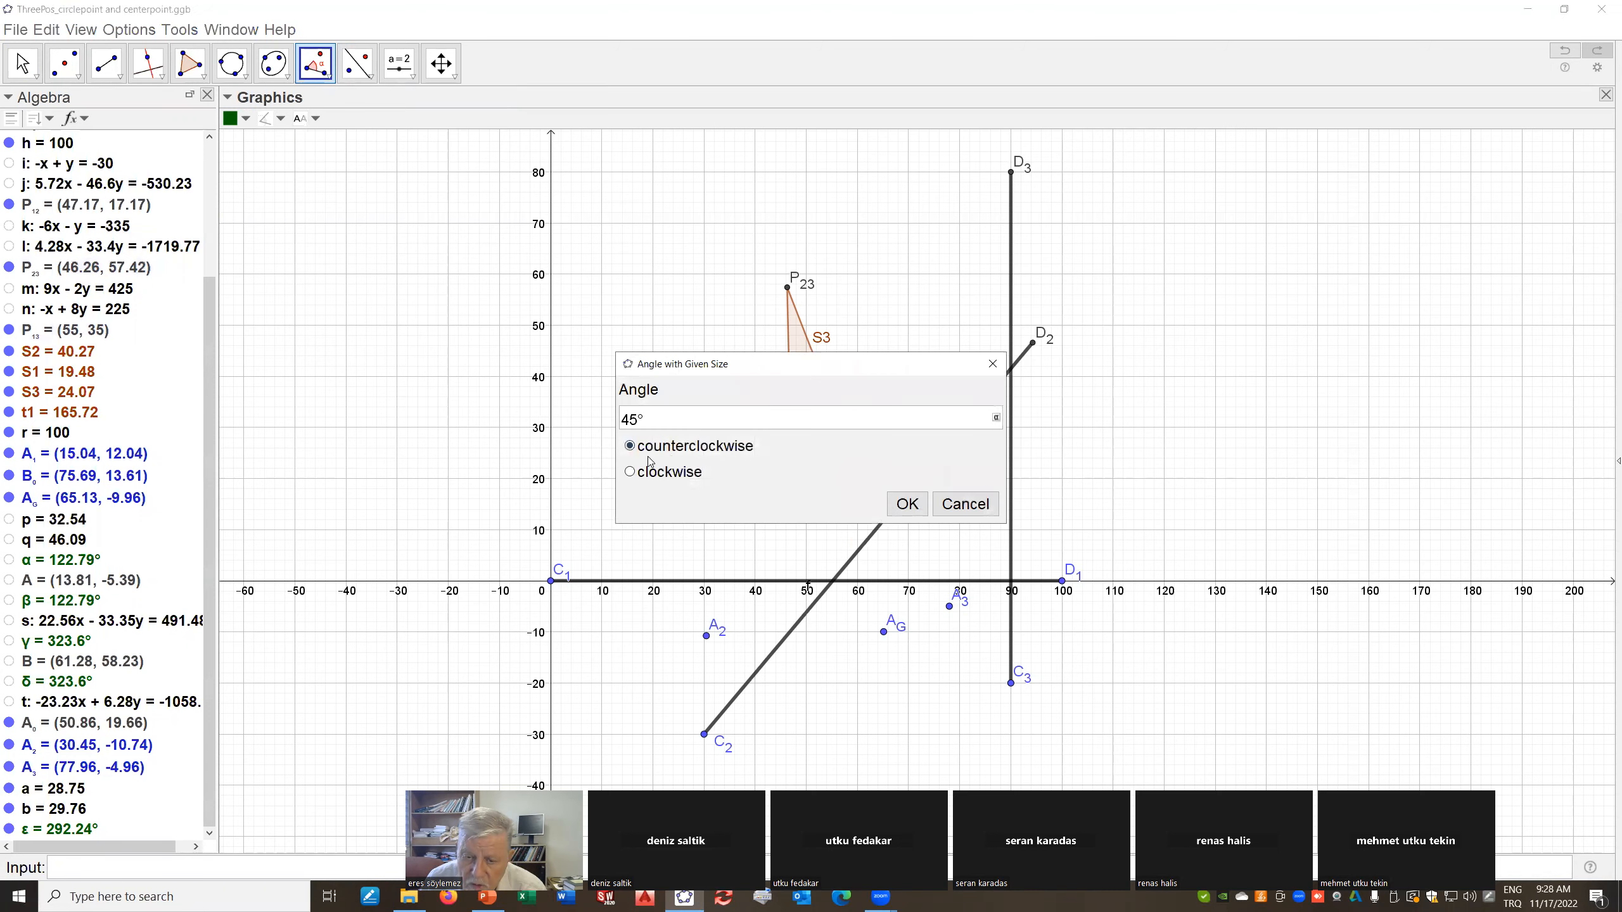
pyautogui.moveTo(661, 420); pyautogui.dragTo(600, 417)
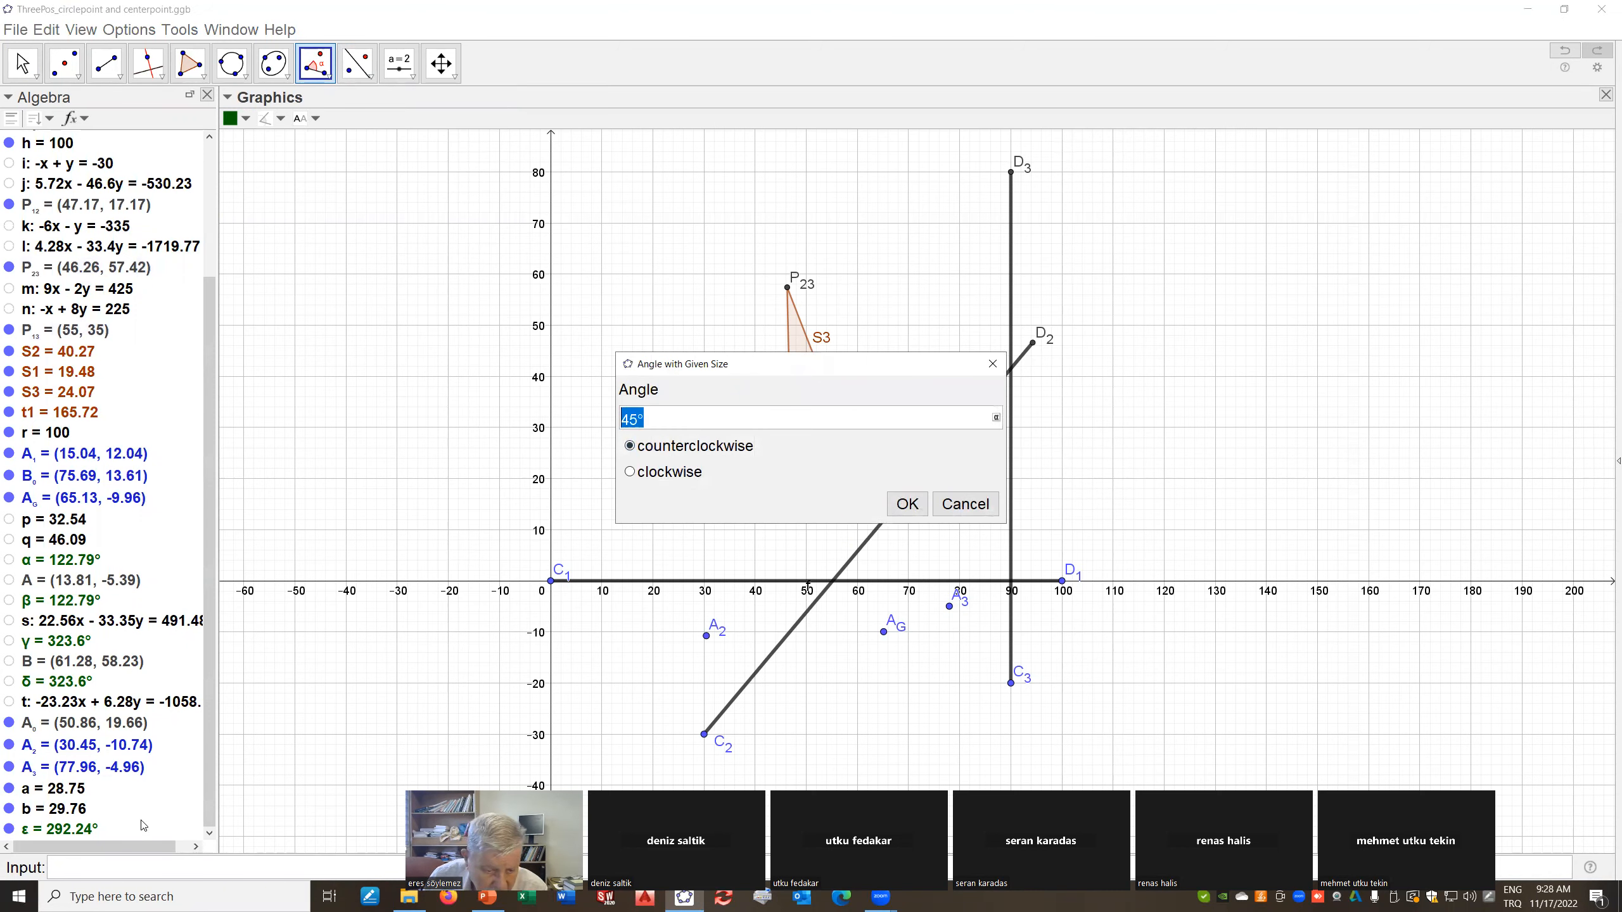
# Show the on-screen keyboard and switch it to Greek letters
pyautogui.click(91, 32)
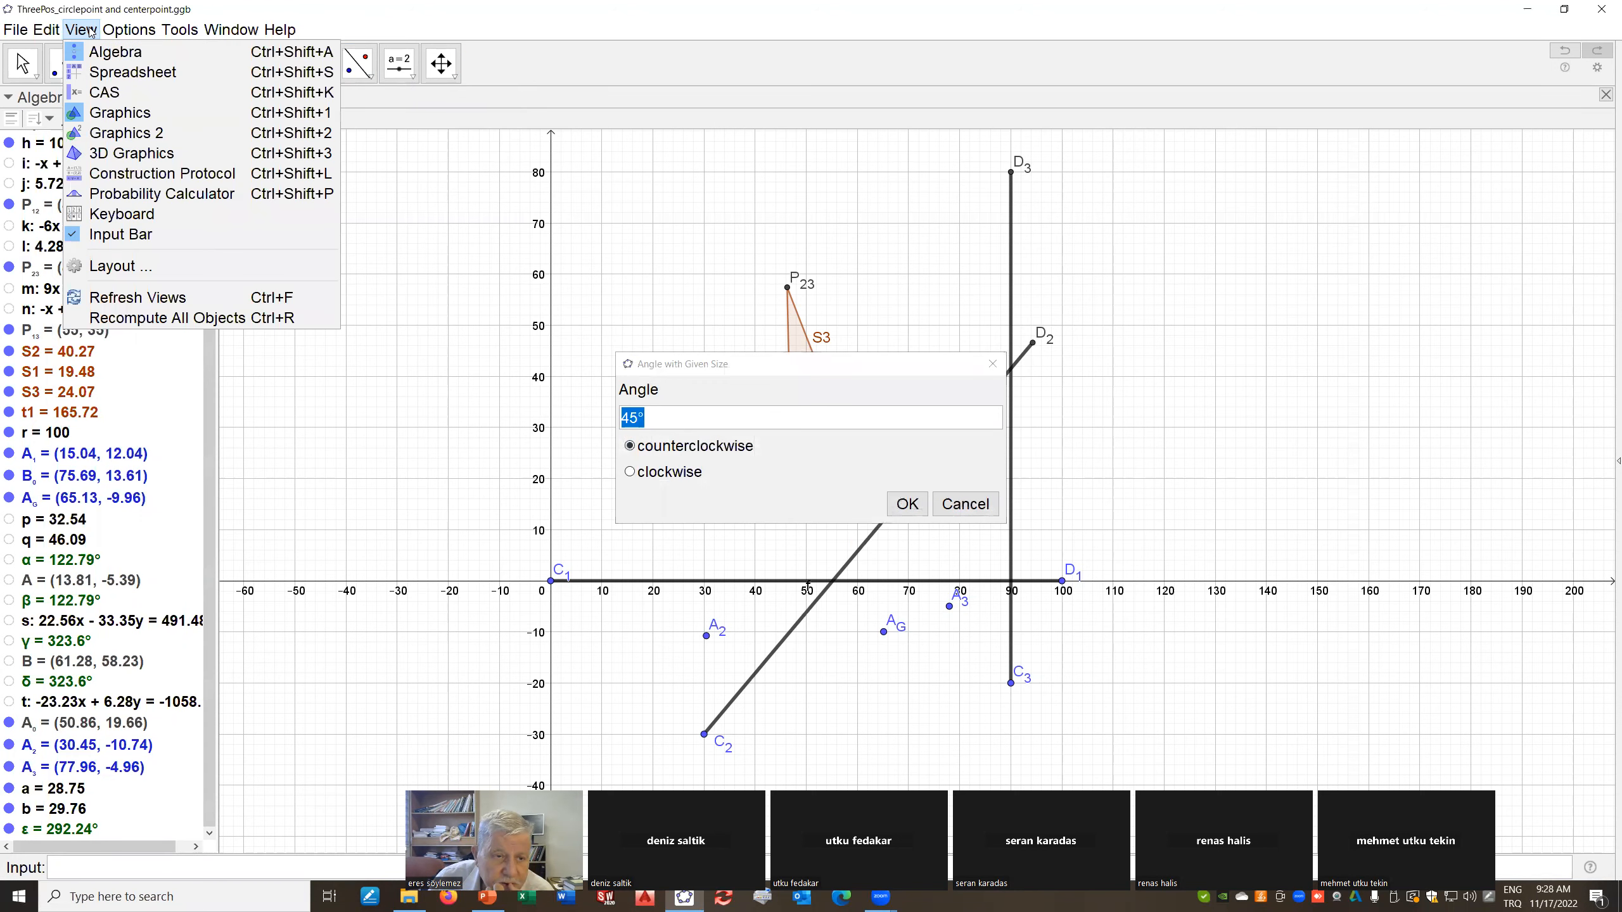
pyautogui.click(109, 217)
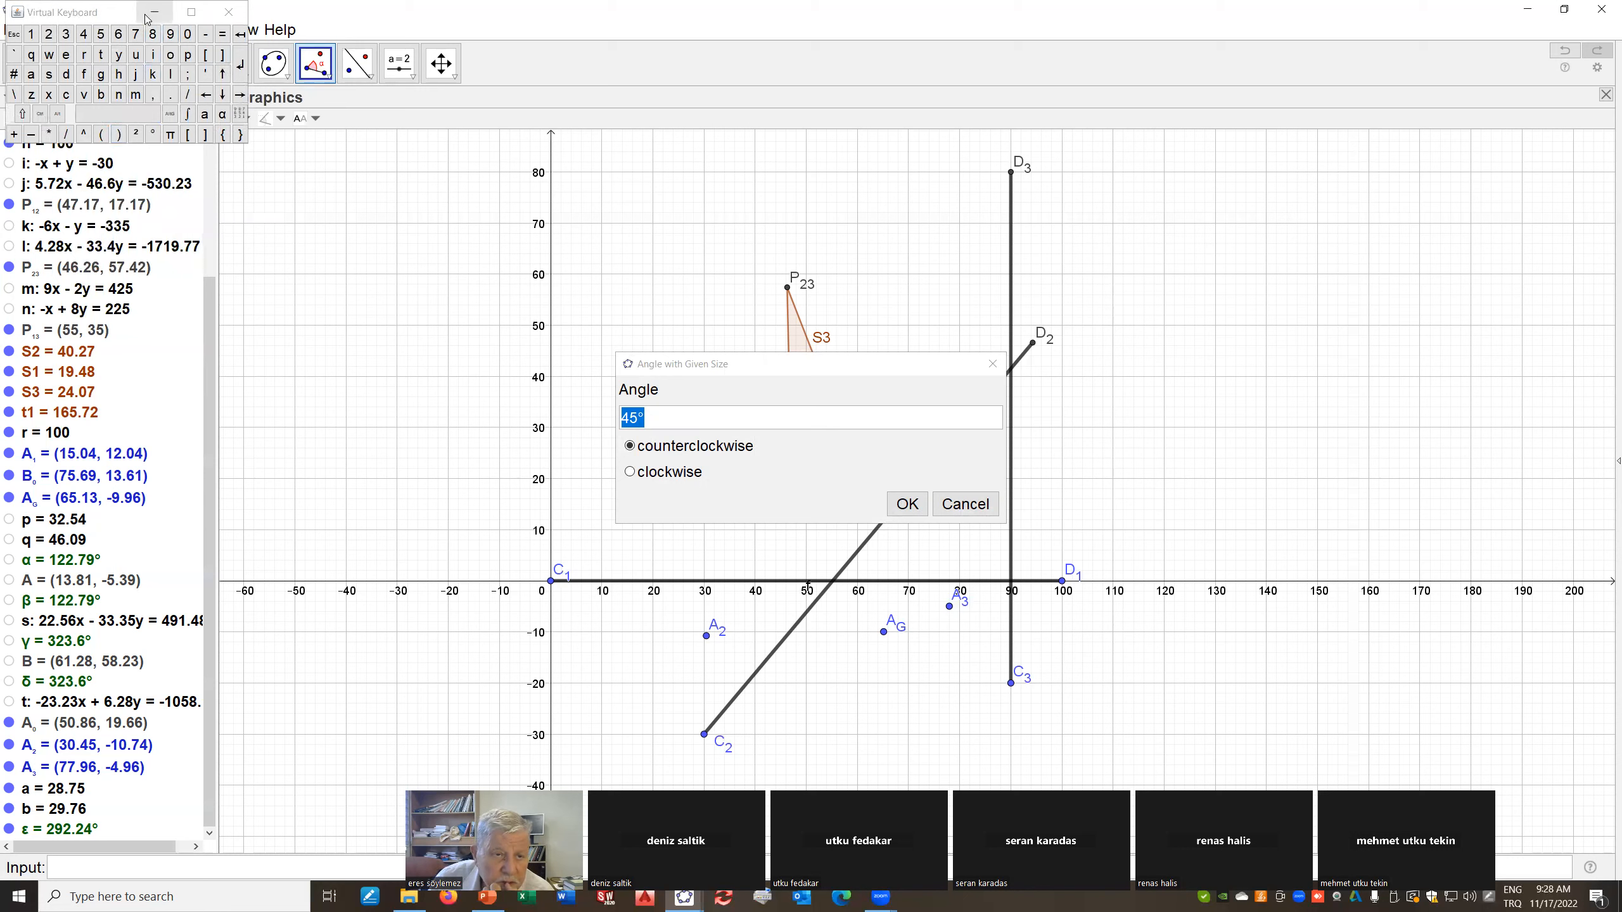
pyautogui.click(223, 116)
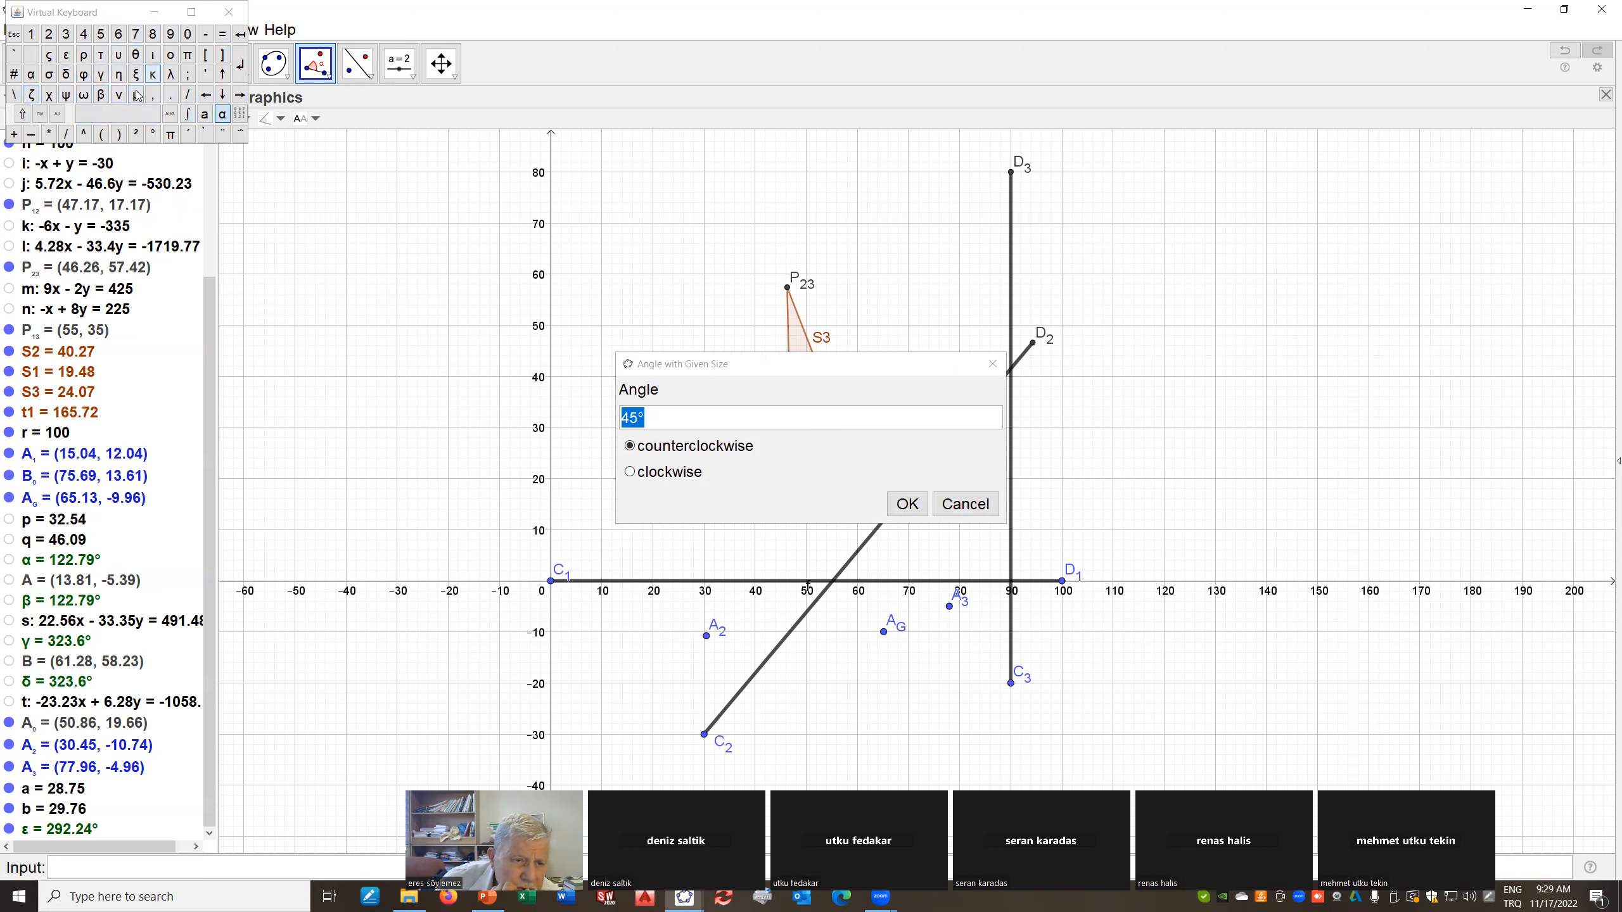
pyautogui.click(69, 57)
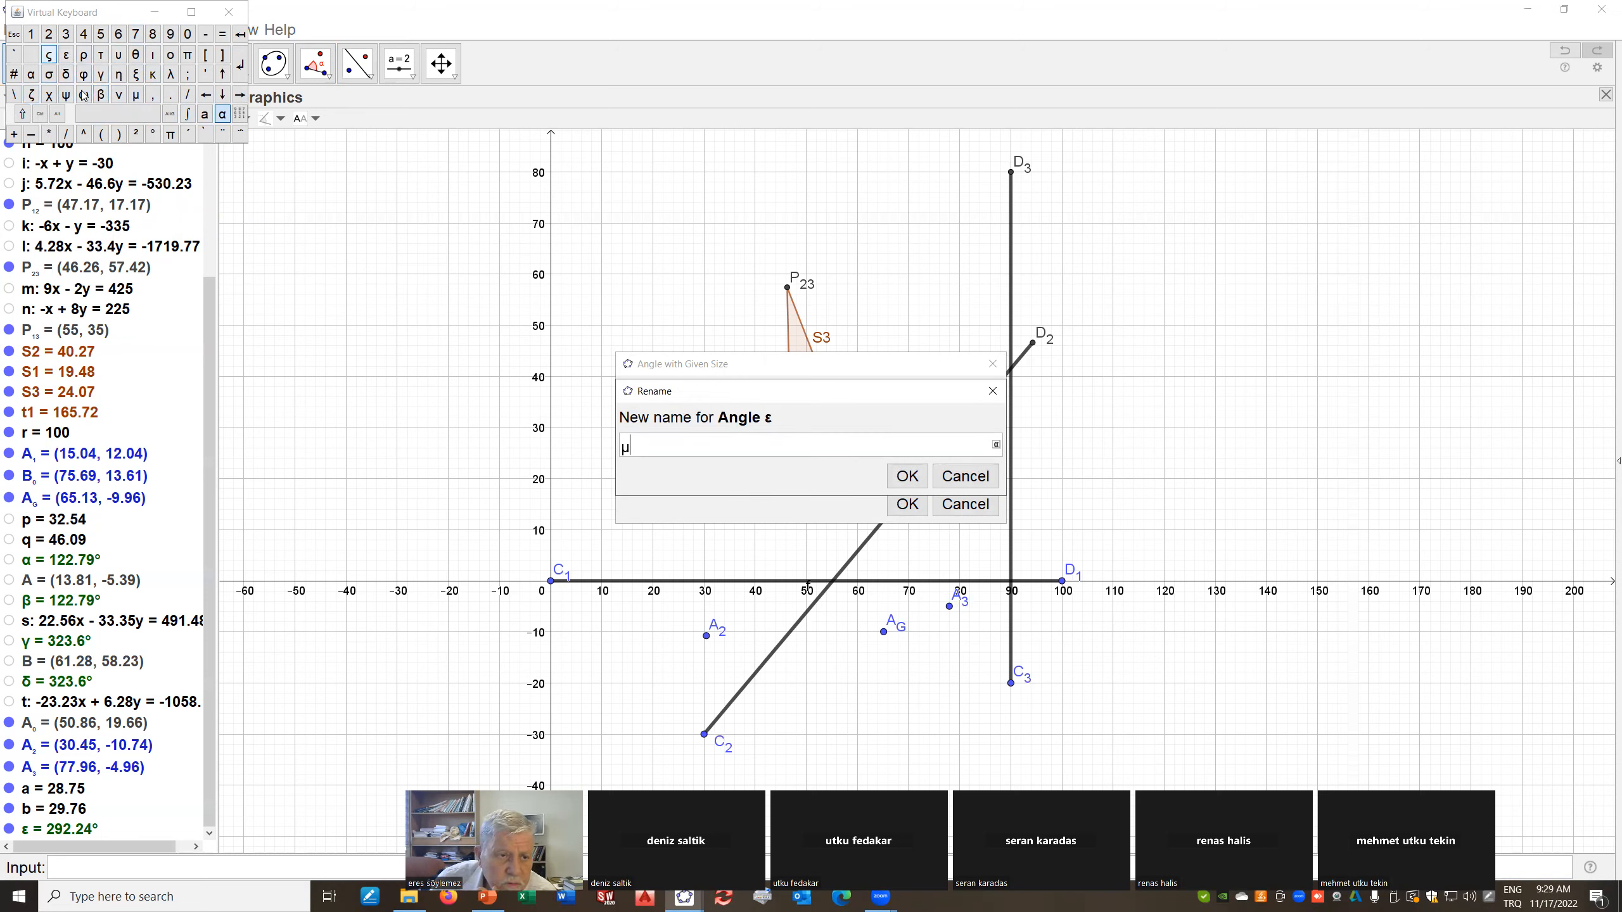
pyautogui.doubleClick(634, 447)
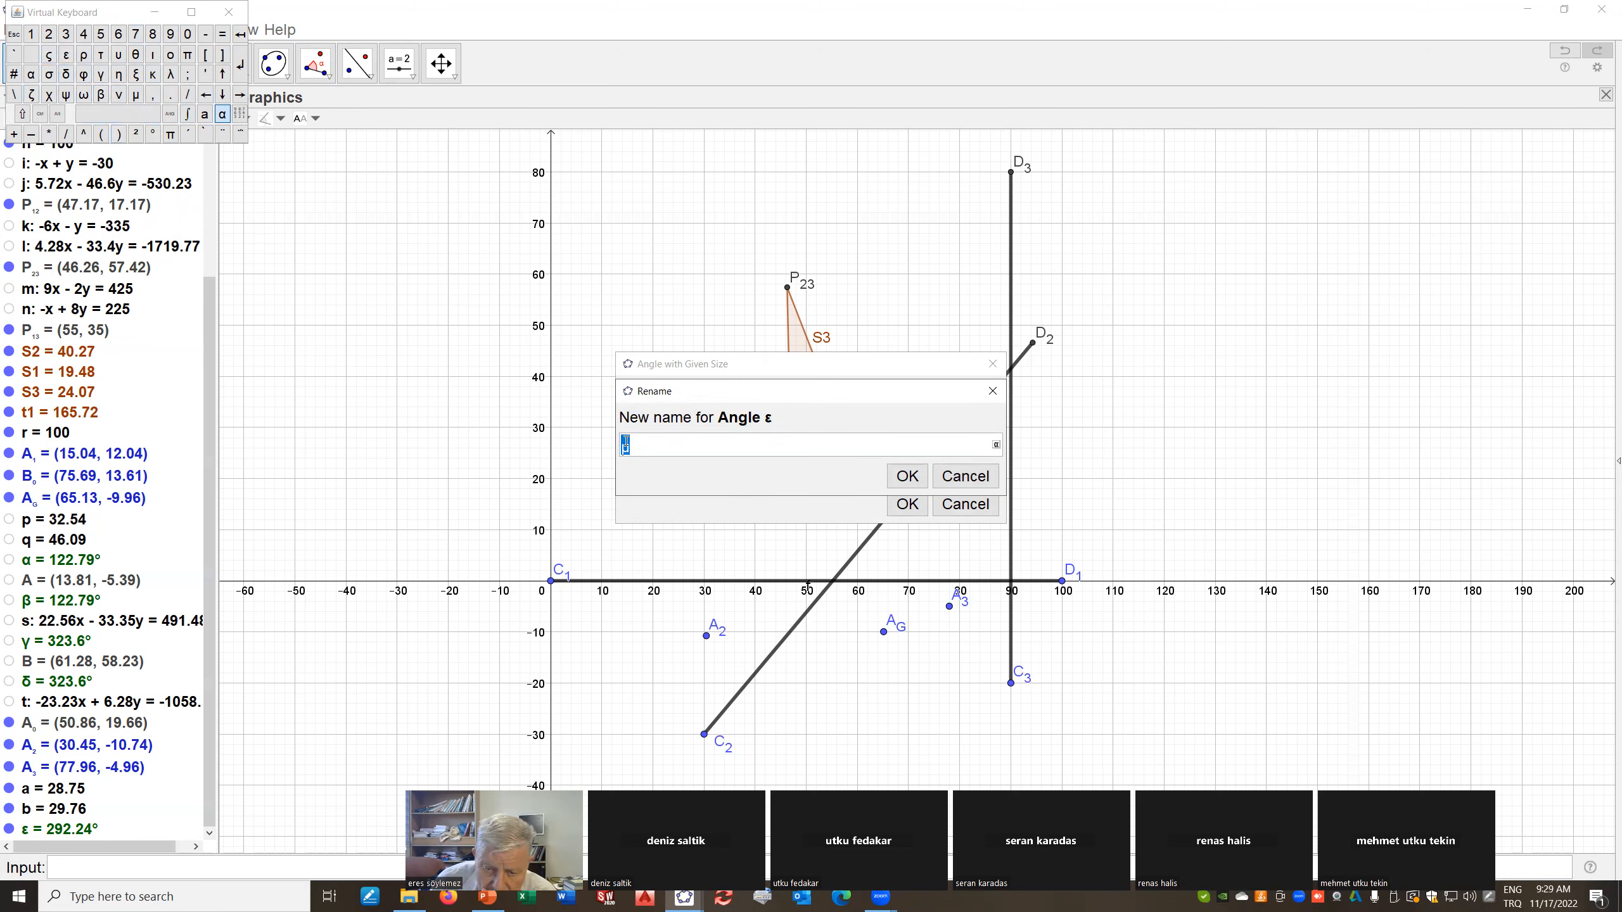
pyautogui.click(67, 57)
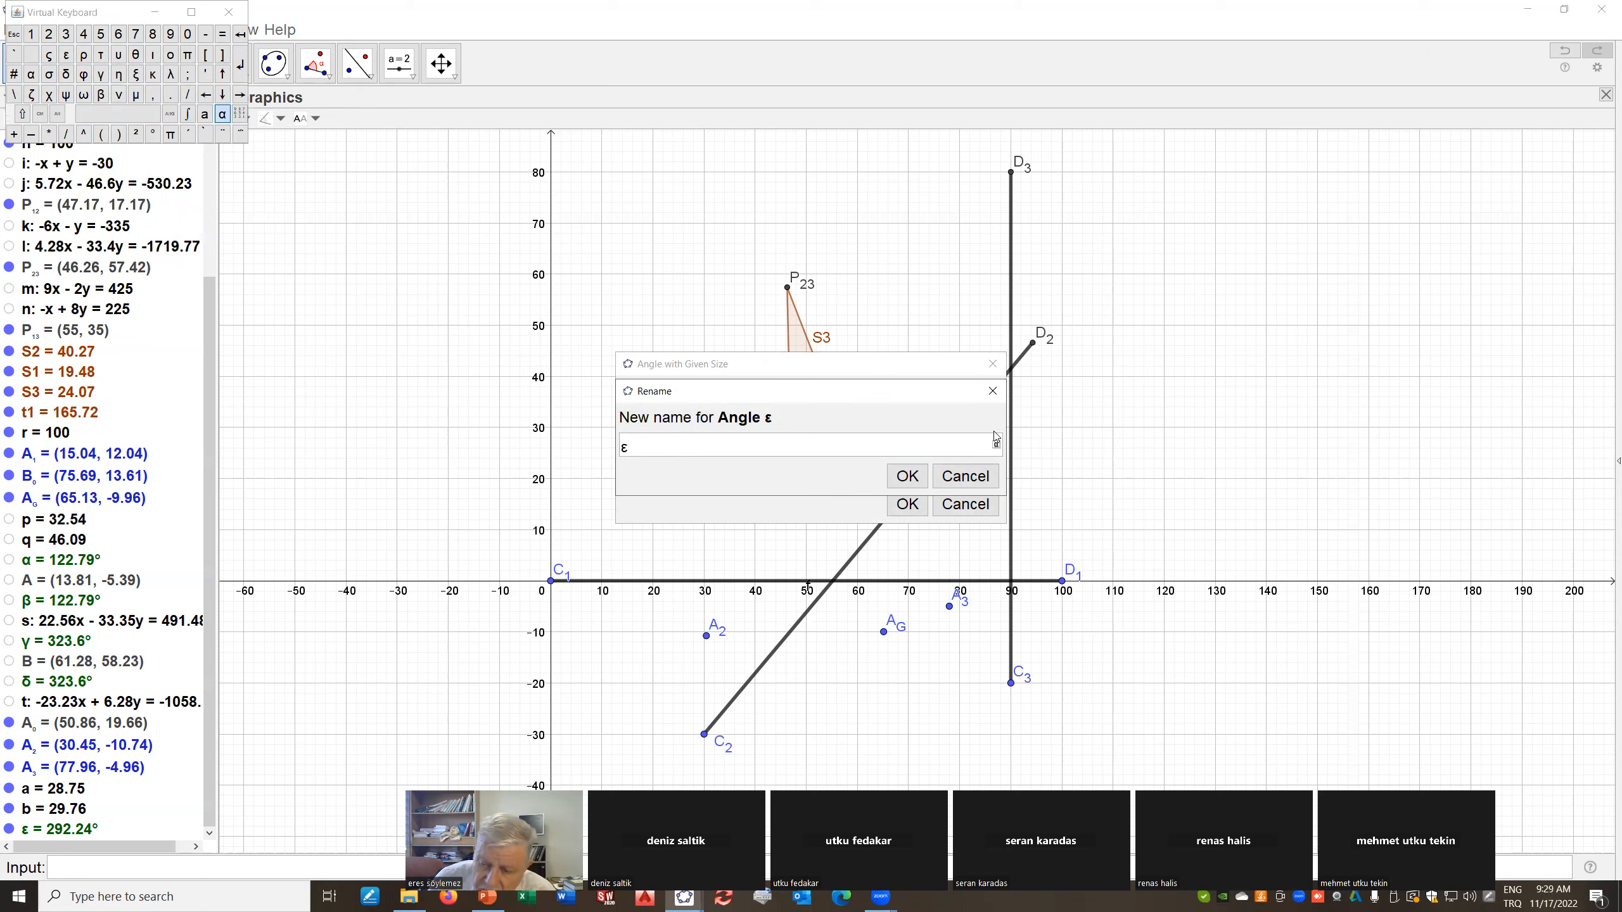
pyautogui.click(907, 476)
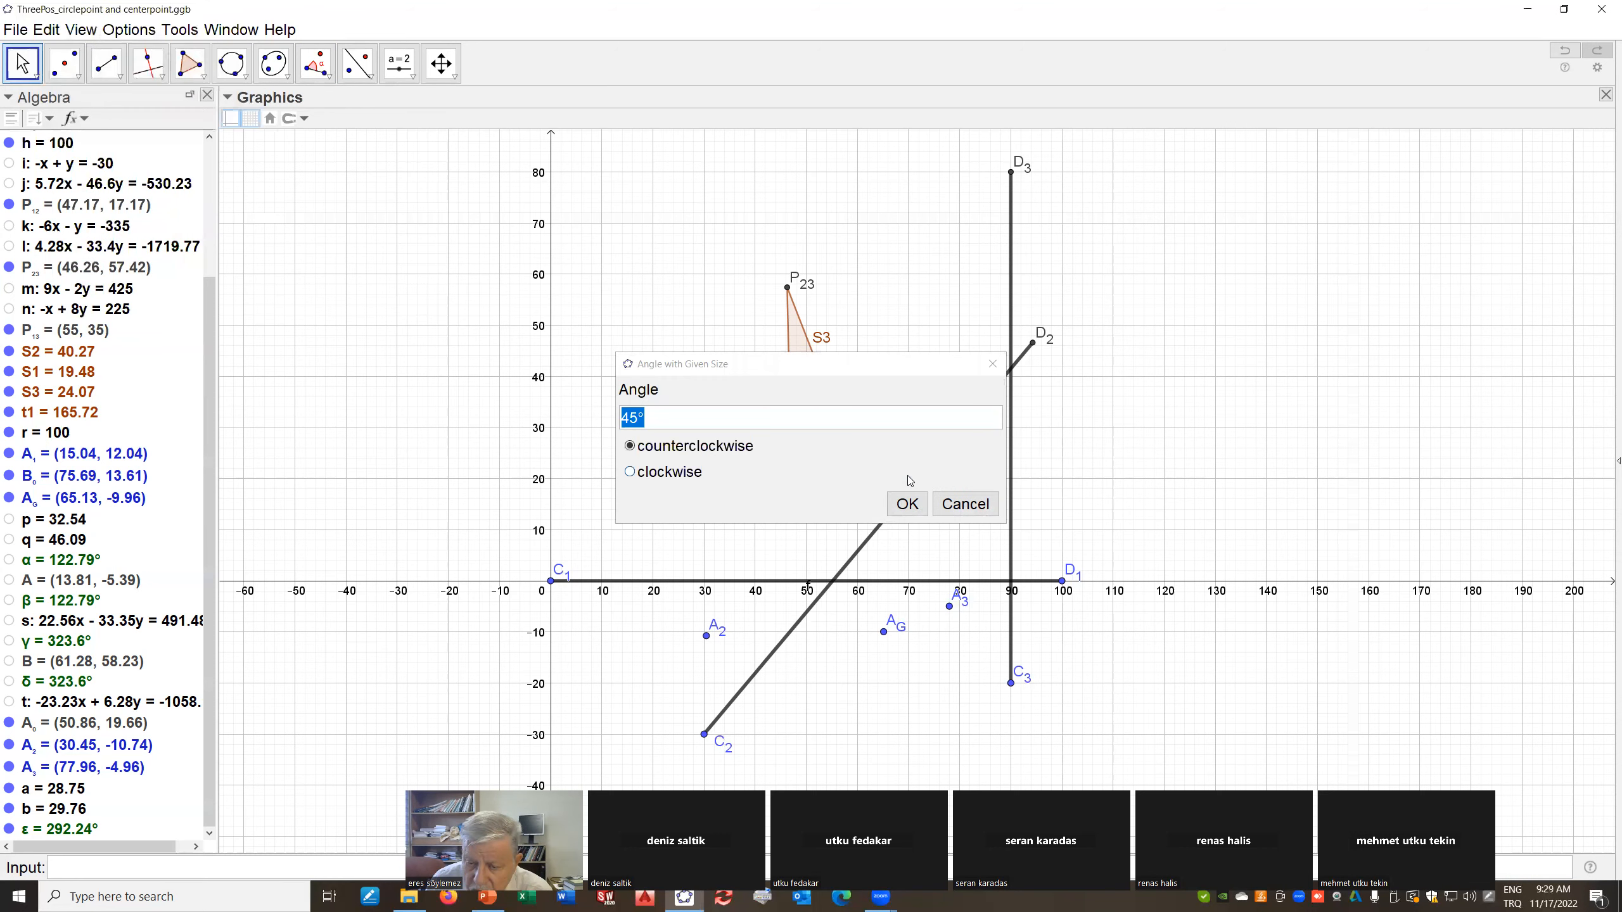
pyautogui.click(958, 502)
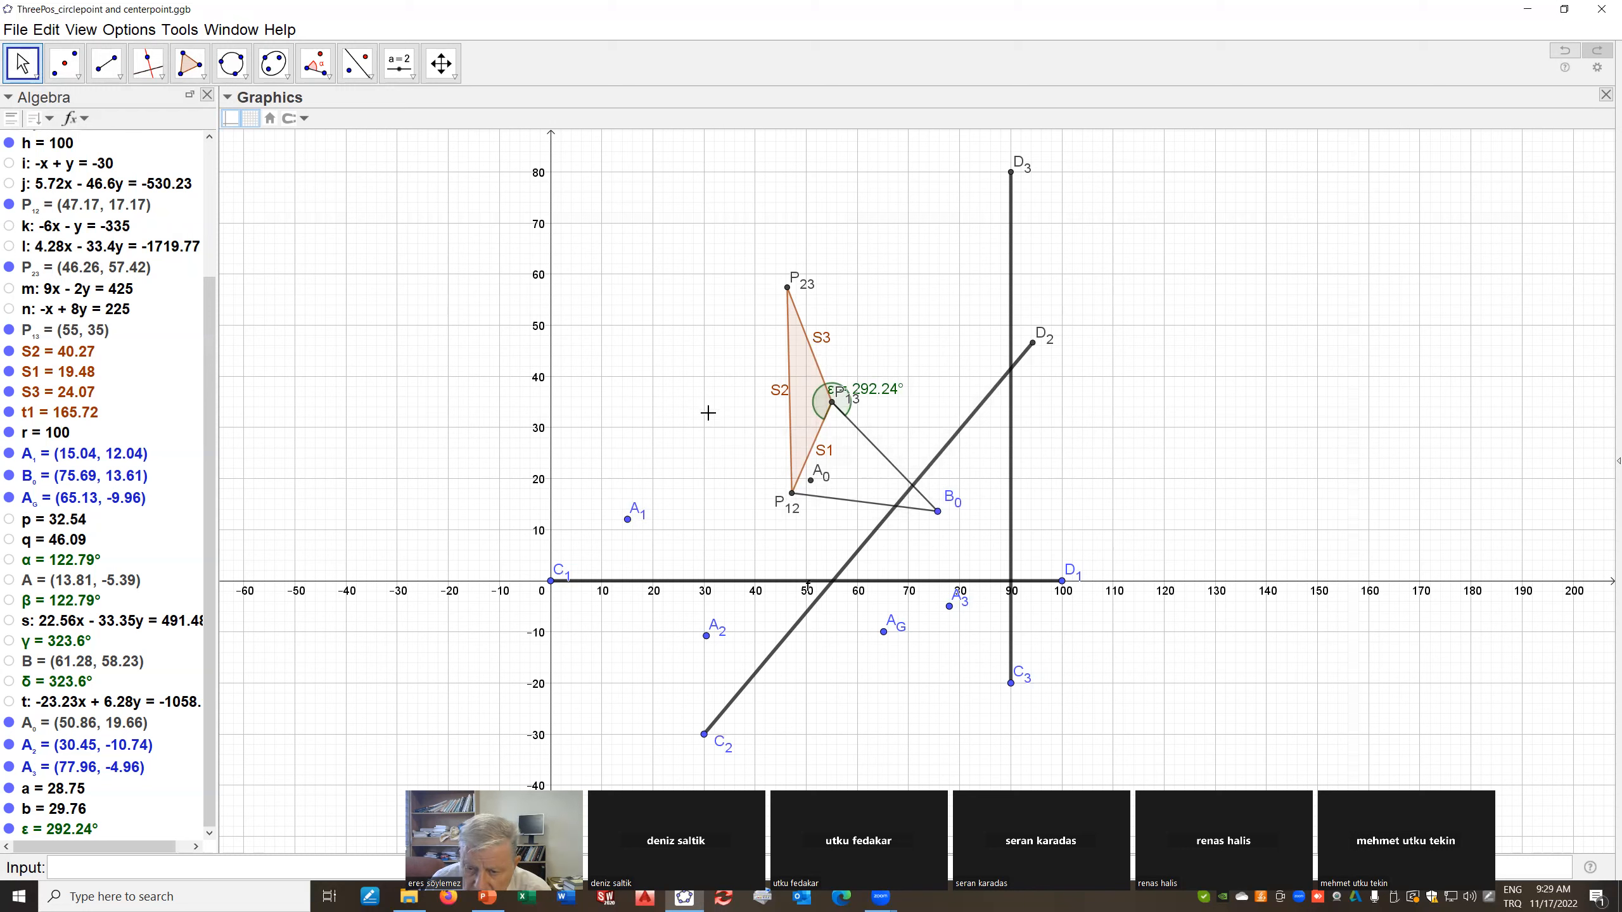
# Construct a counterclockwise angle of size ε at vertex P_13, starting from leg point P_23
pyautogui.scroll(-2, 756, 431)
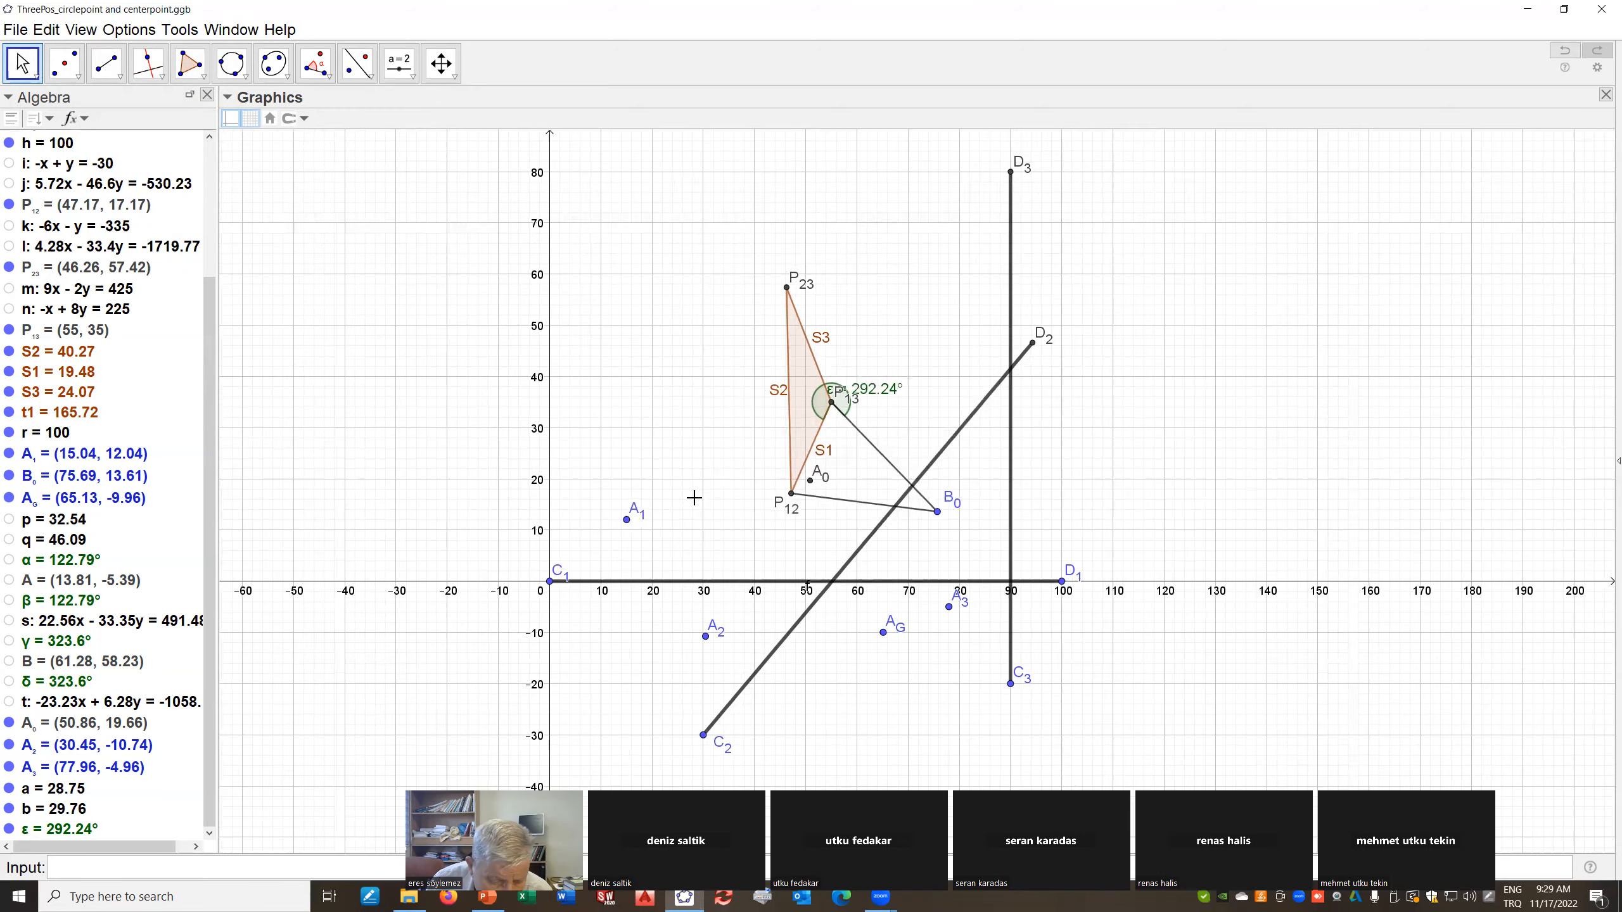
pyautogui.click(212, 836)
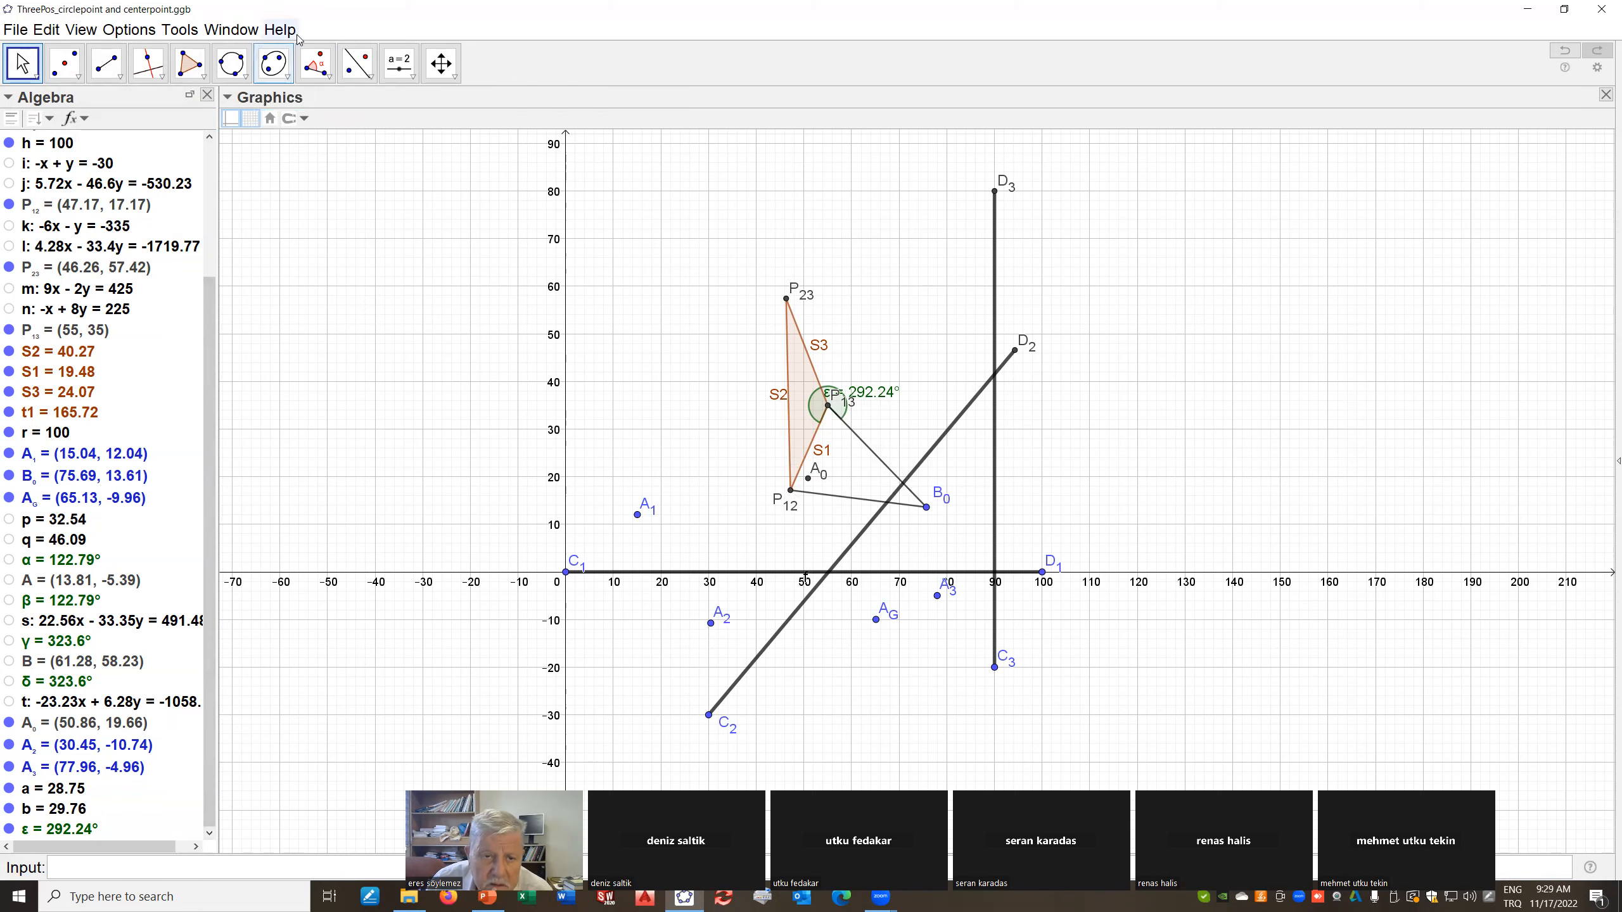
pyautogui.click(319, 69)
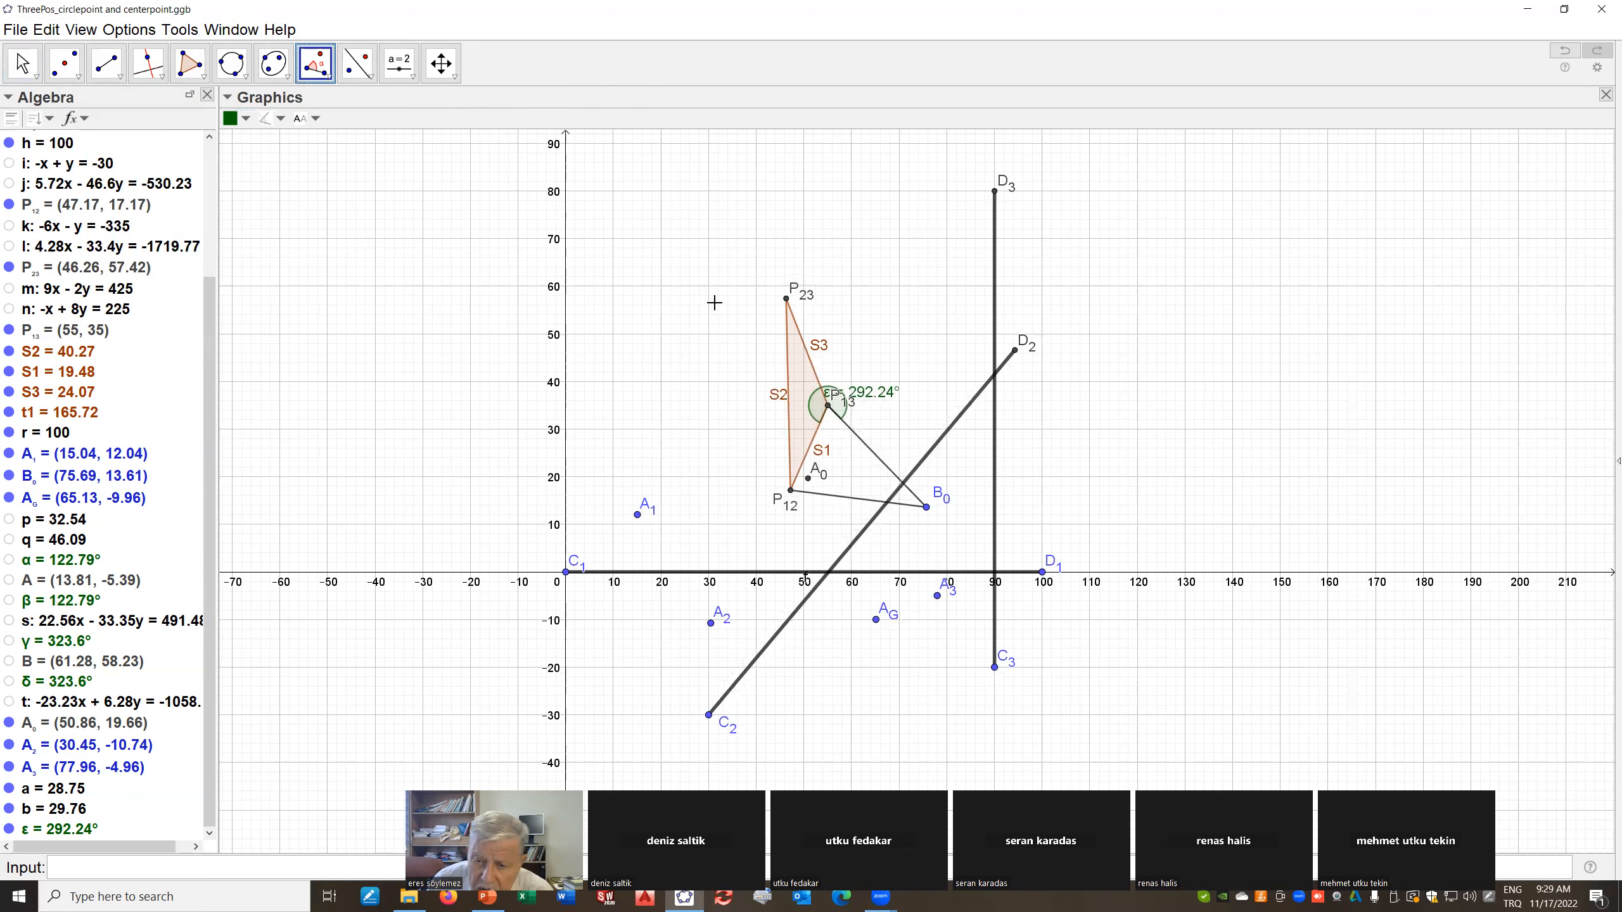
pyautogui.click(787, 301)
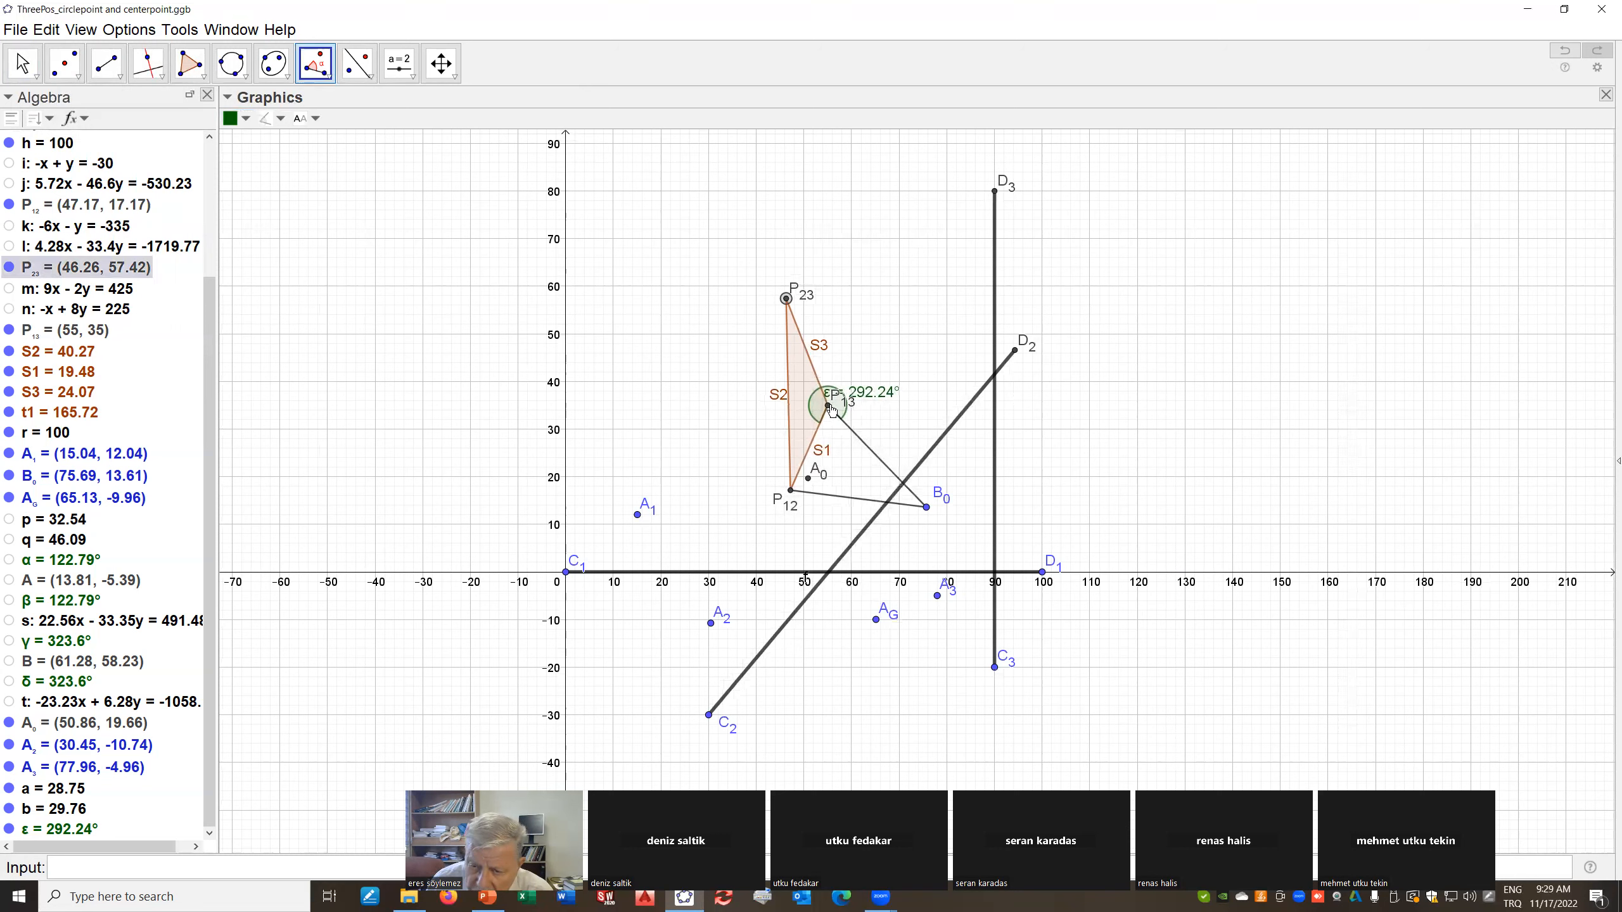
pyautogui.click(830, 409)
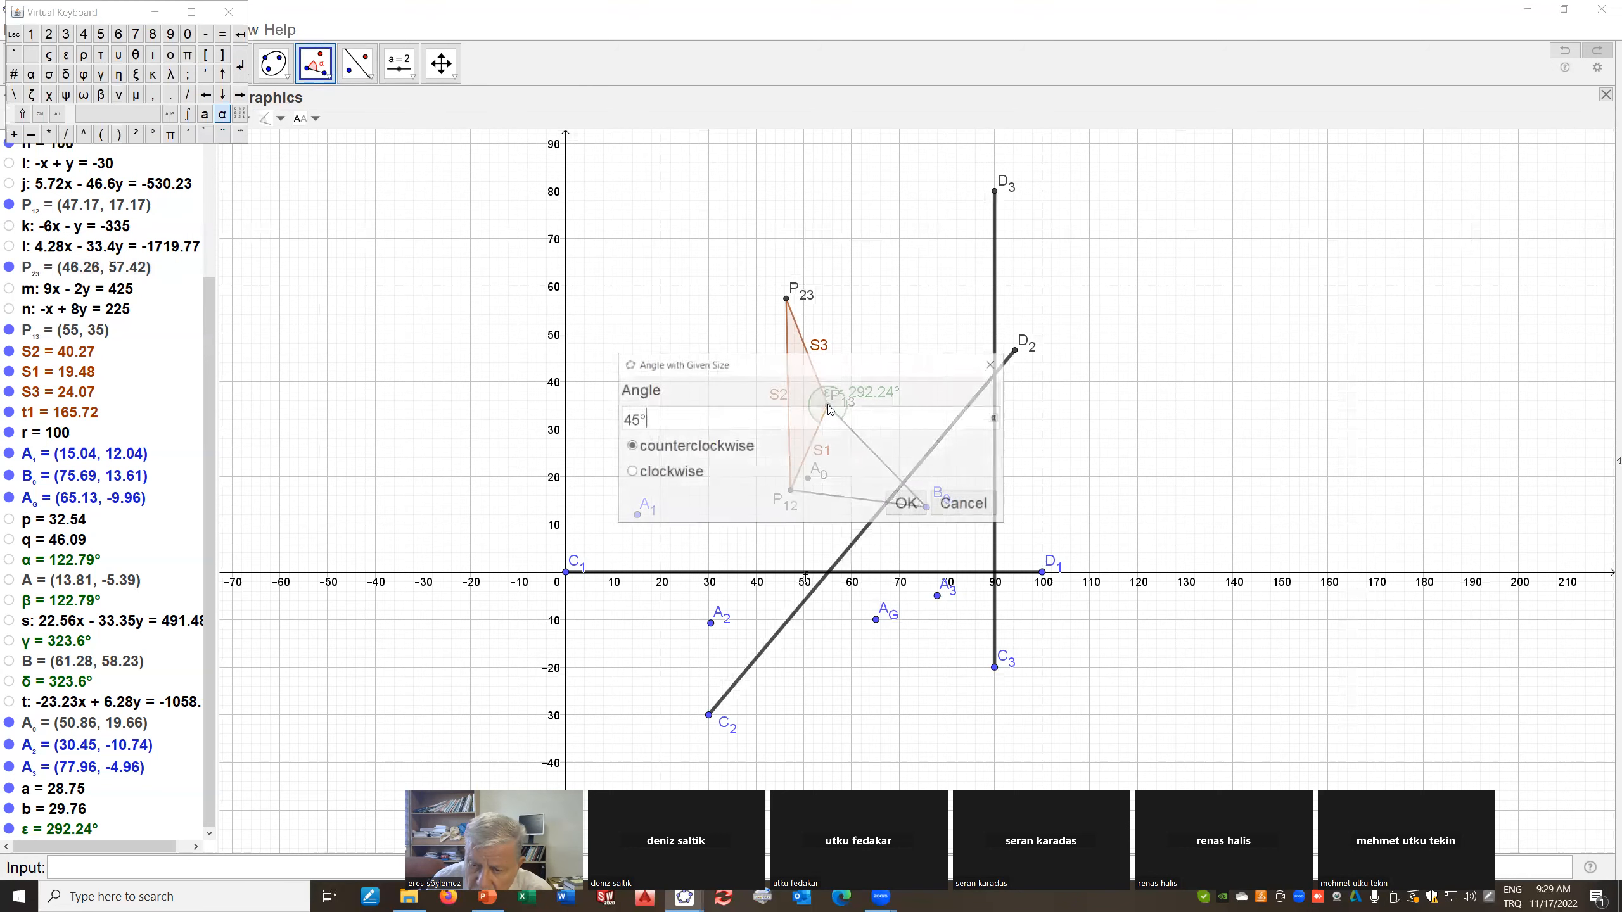
pyautogui.moveTo(647, 420); pyautogui.dragTo(606, 417)
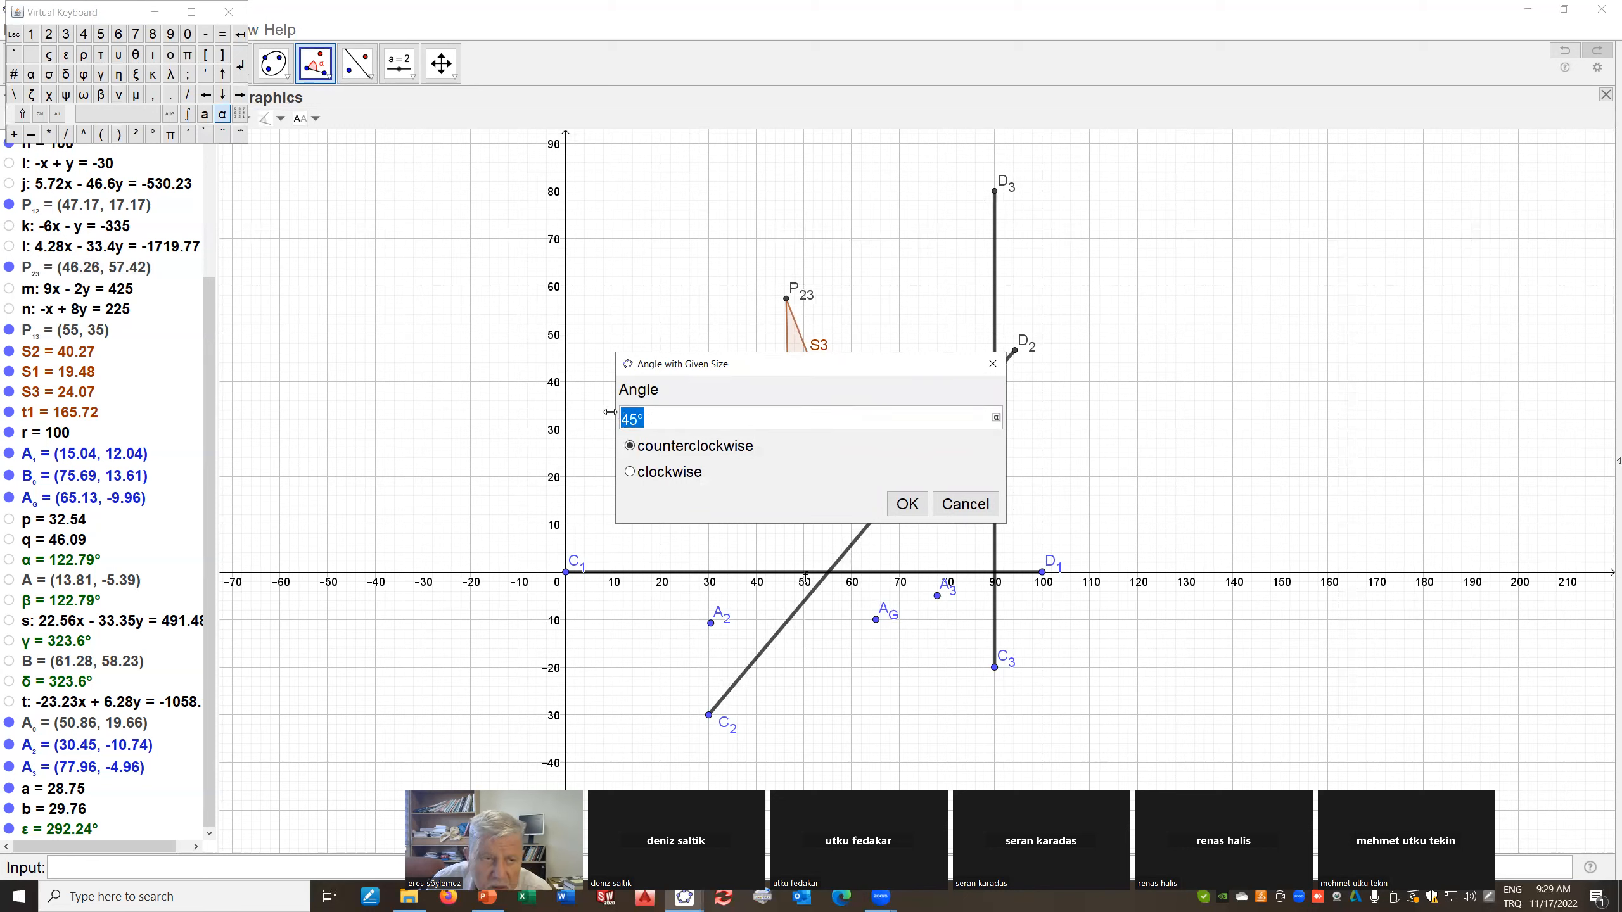
pyautogui.click(66, 54)
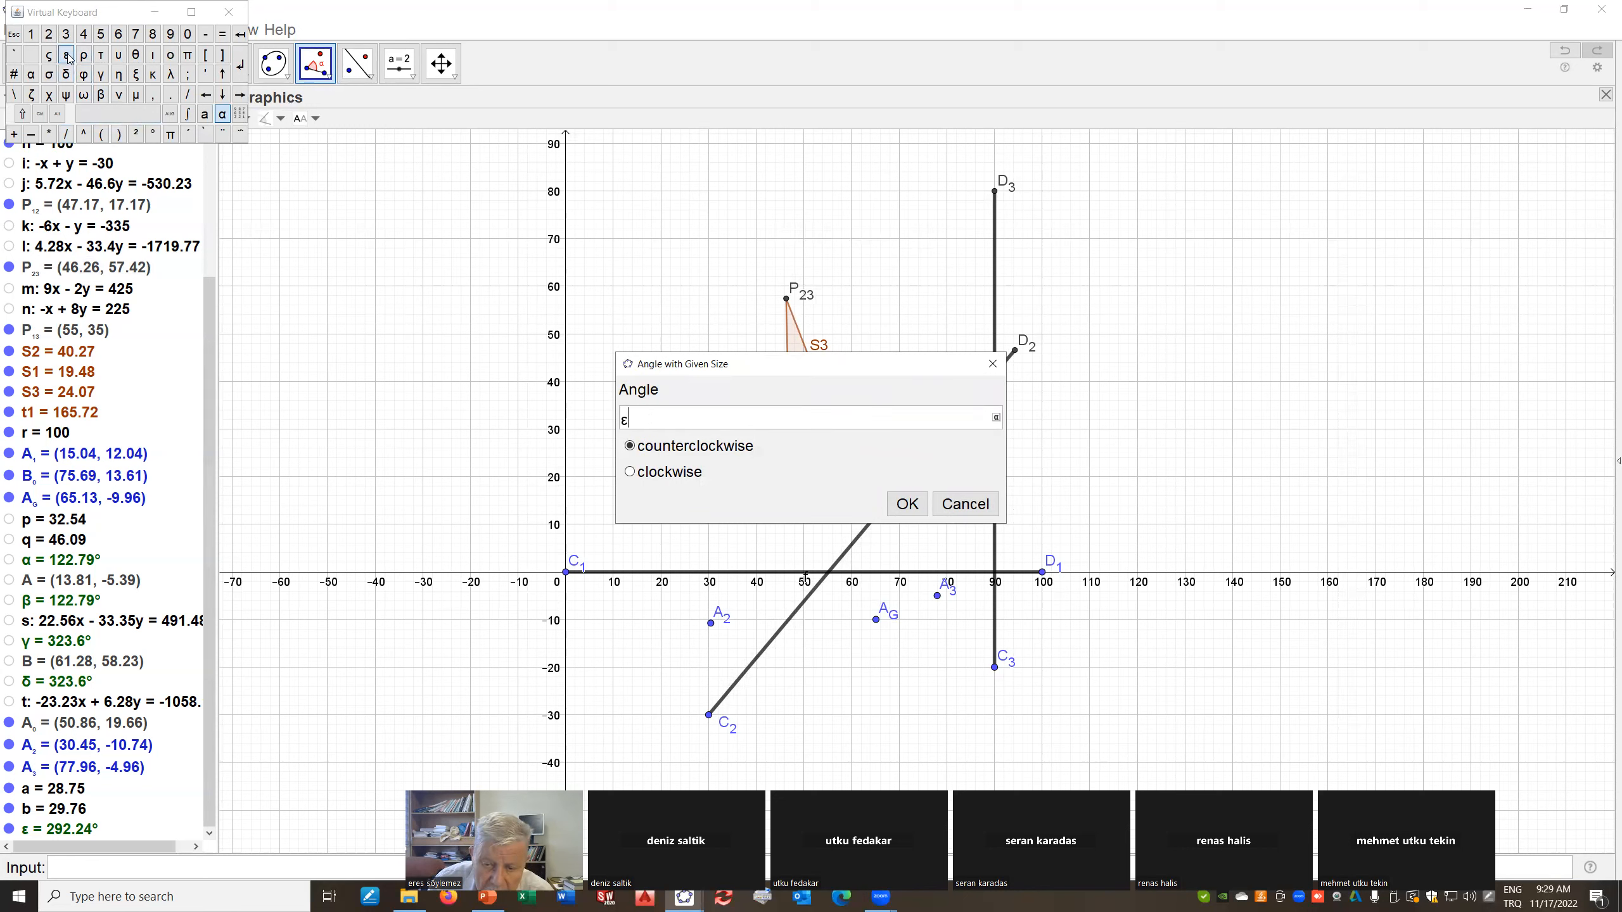
pyautogui.click(905, 505)
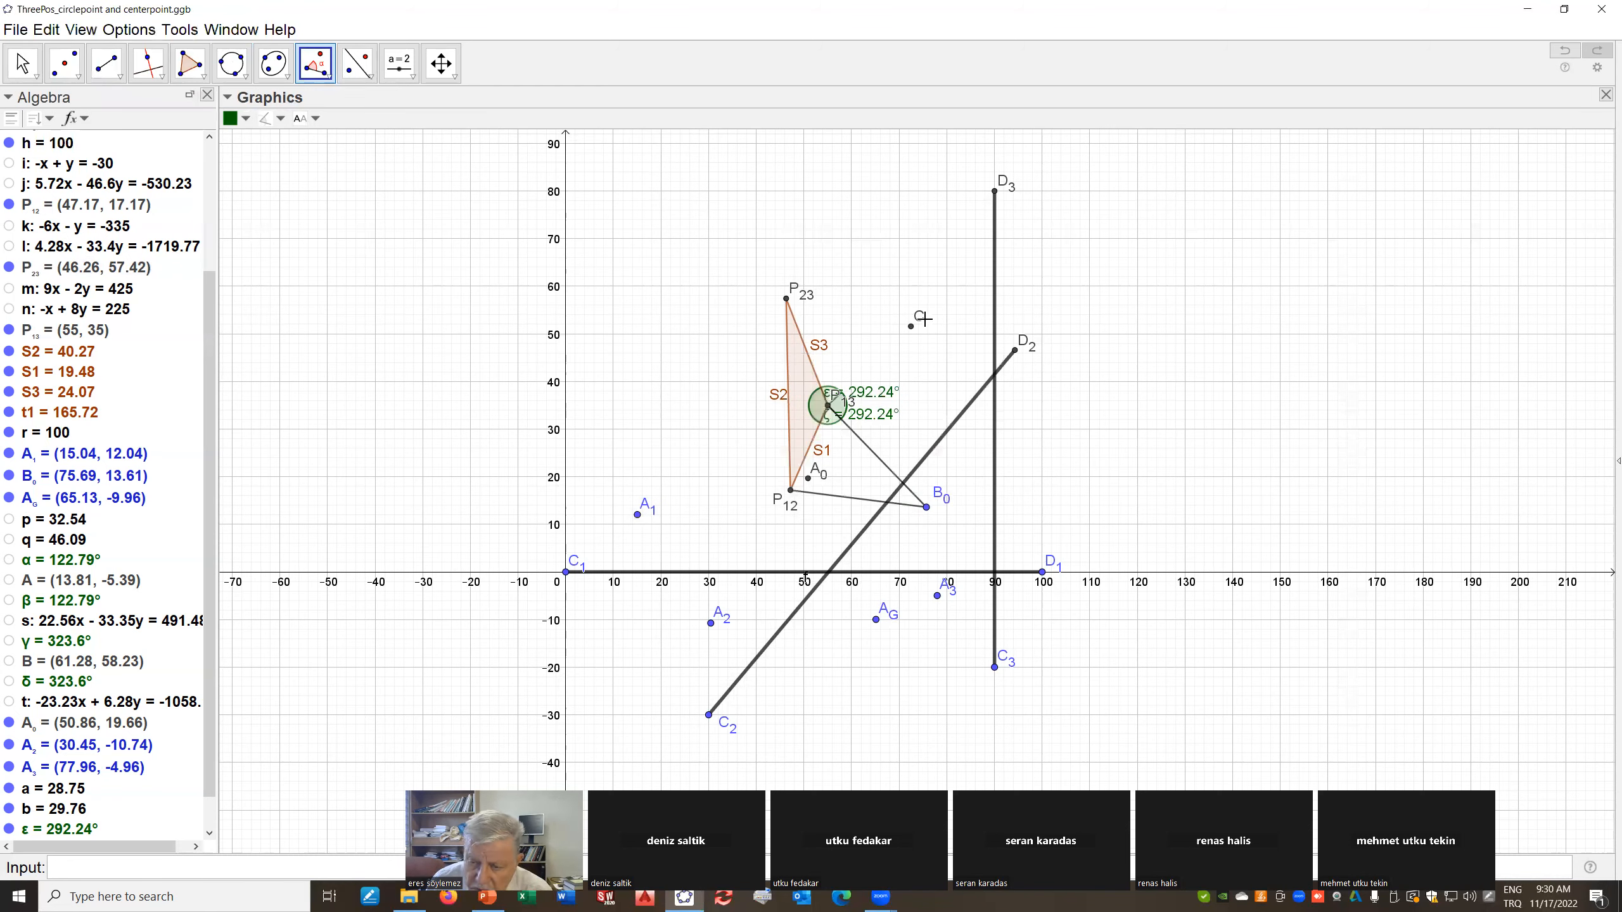
# Draw a line through P_13 and the rotated point C, and hide point C
pyautogui.click(118, 76)
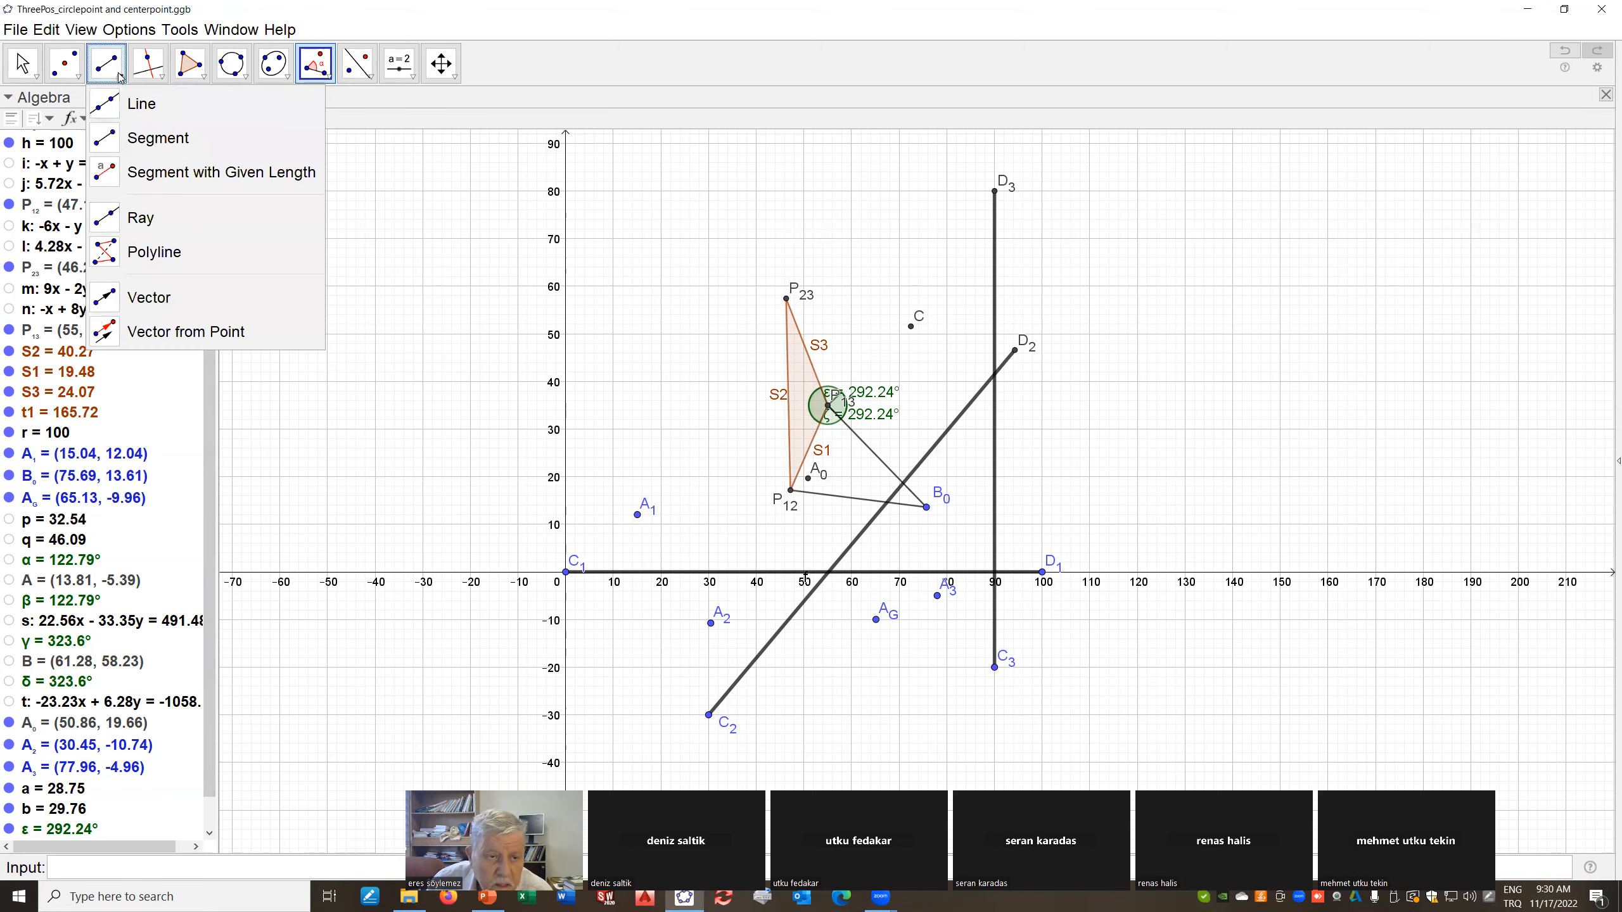
pyautogui.click(104, 113)
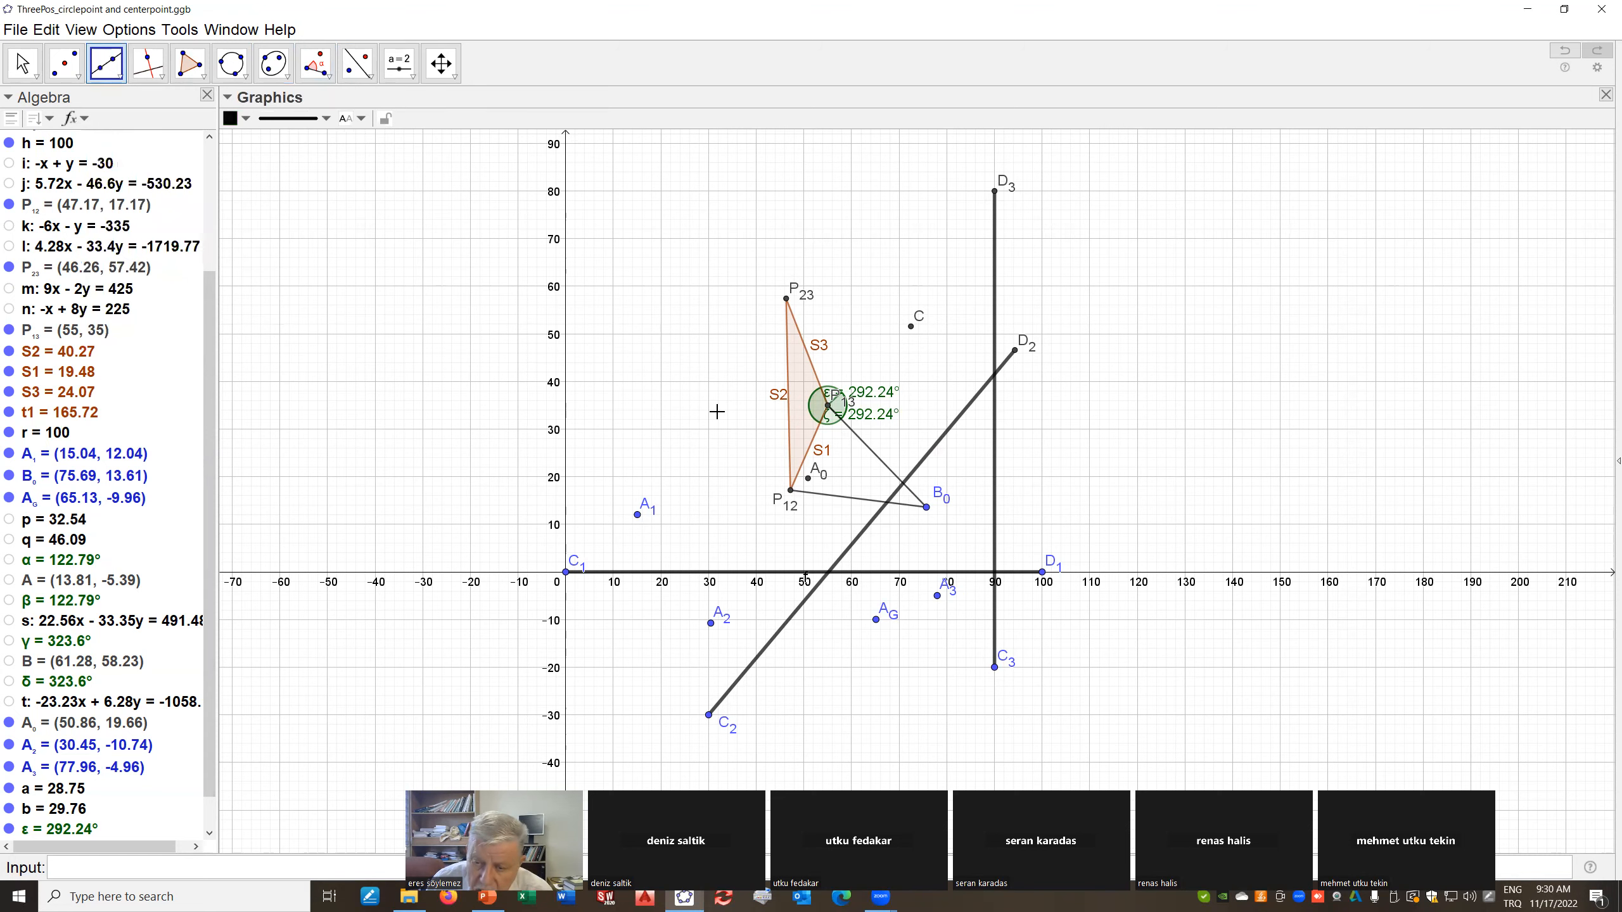
pyautogui.click(828, 407)
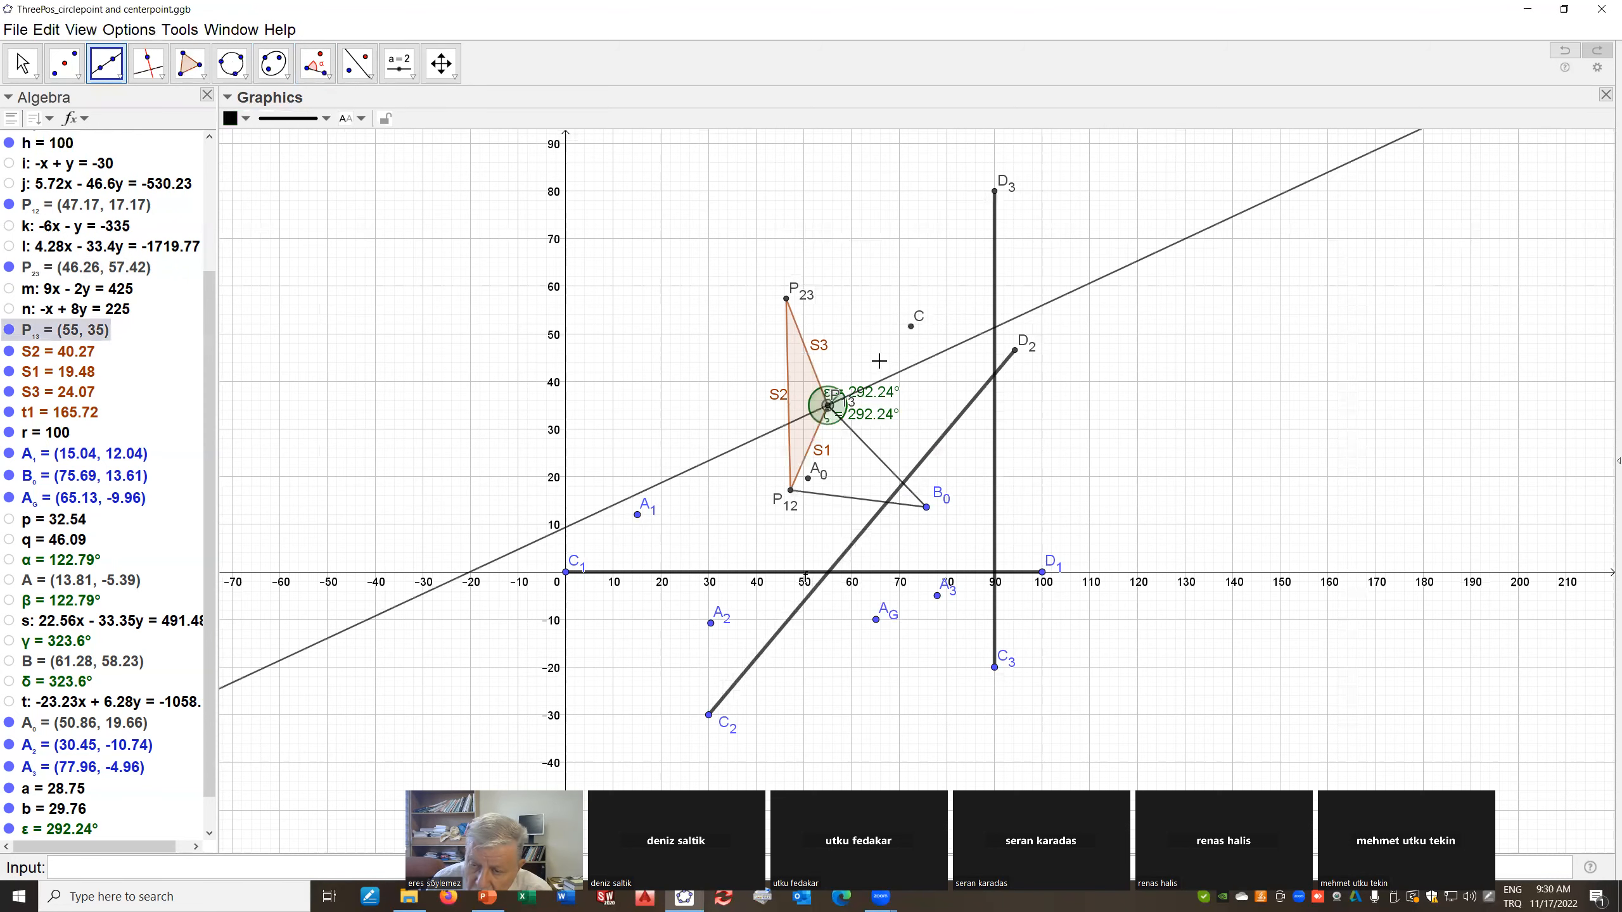
pyautogui.click(909, 328)
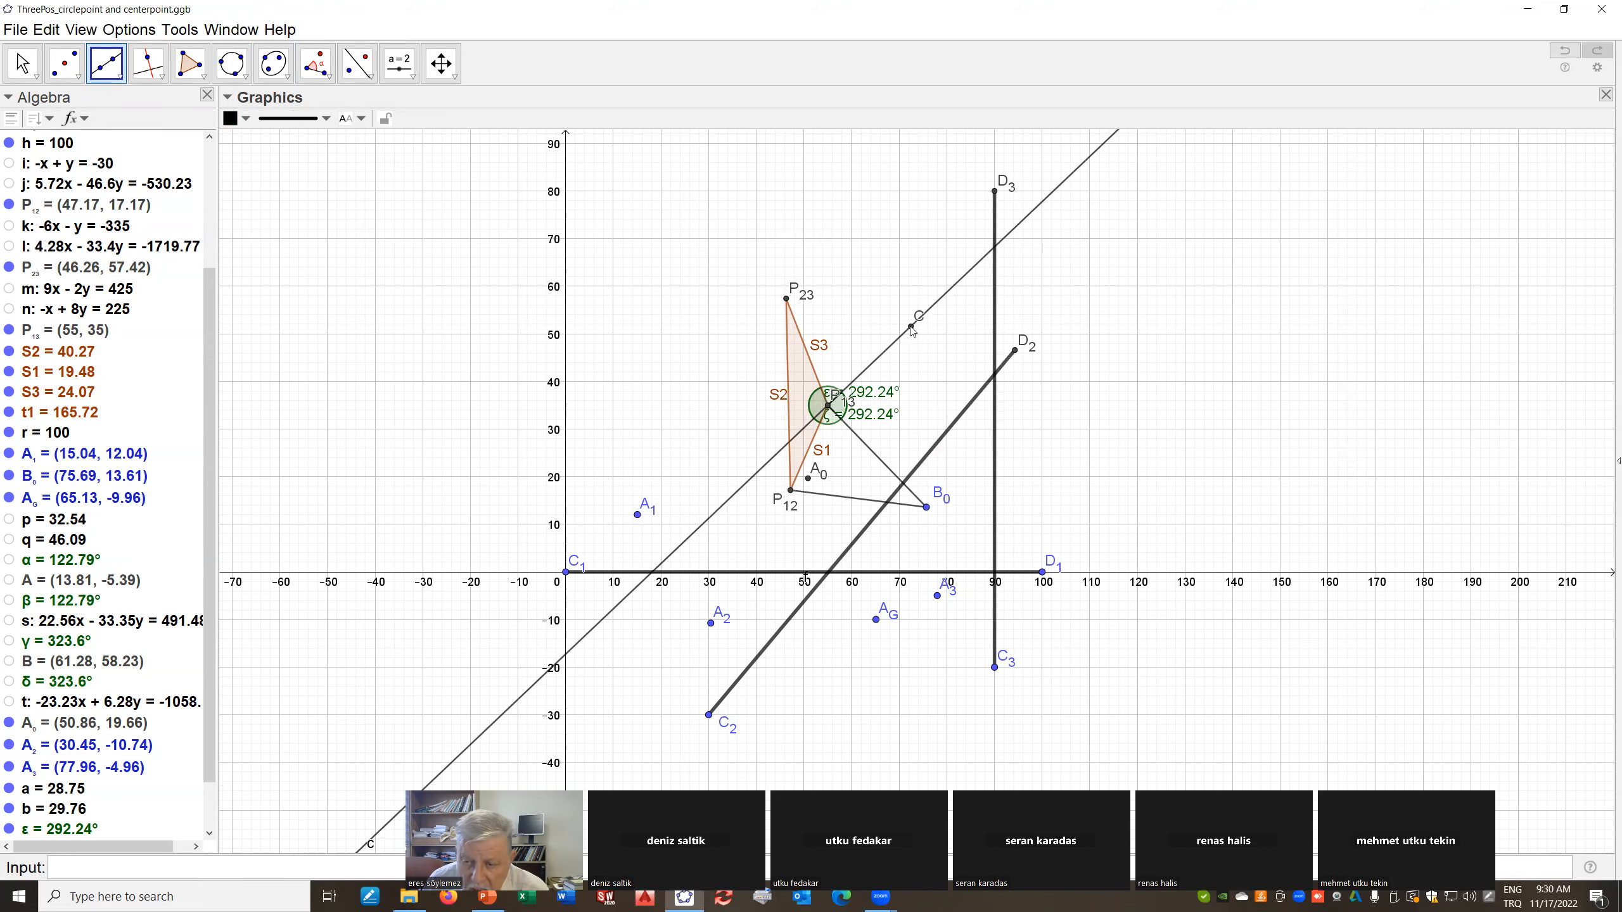
pyautogui.rightClick(912, 330)
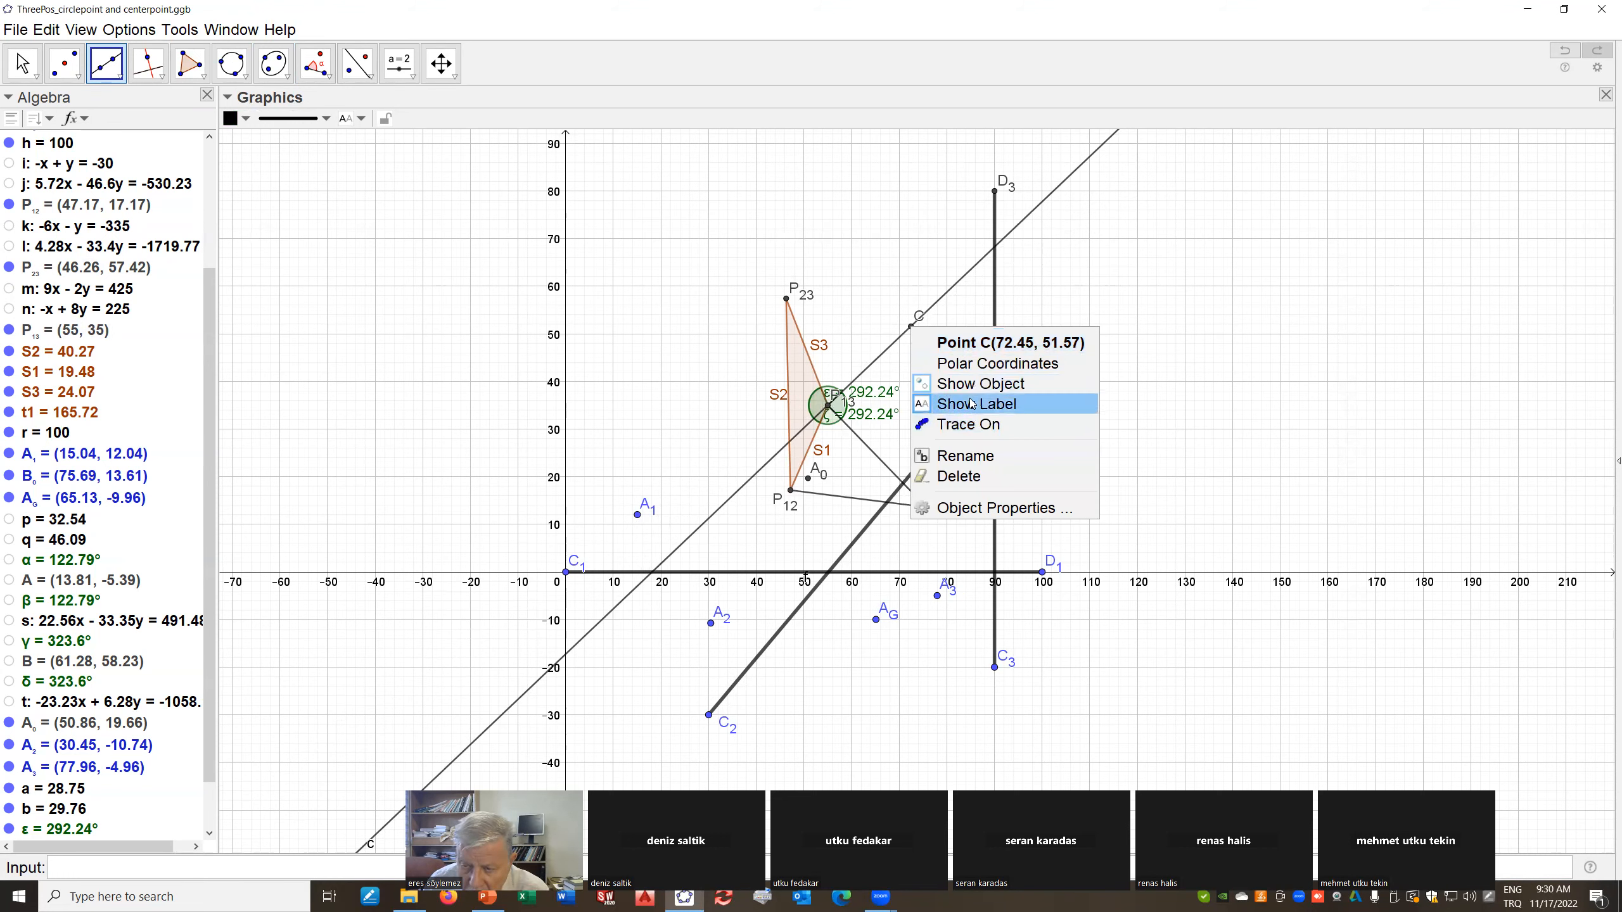
pyautogui.click(973, 385)
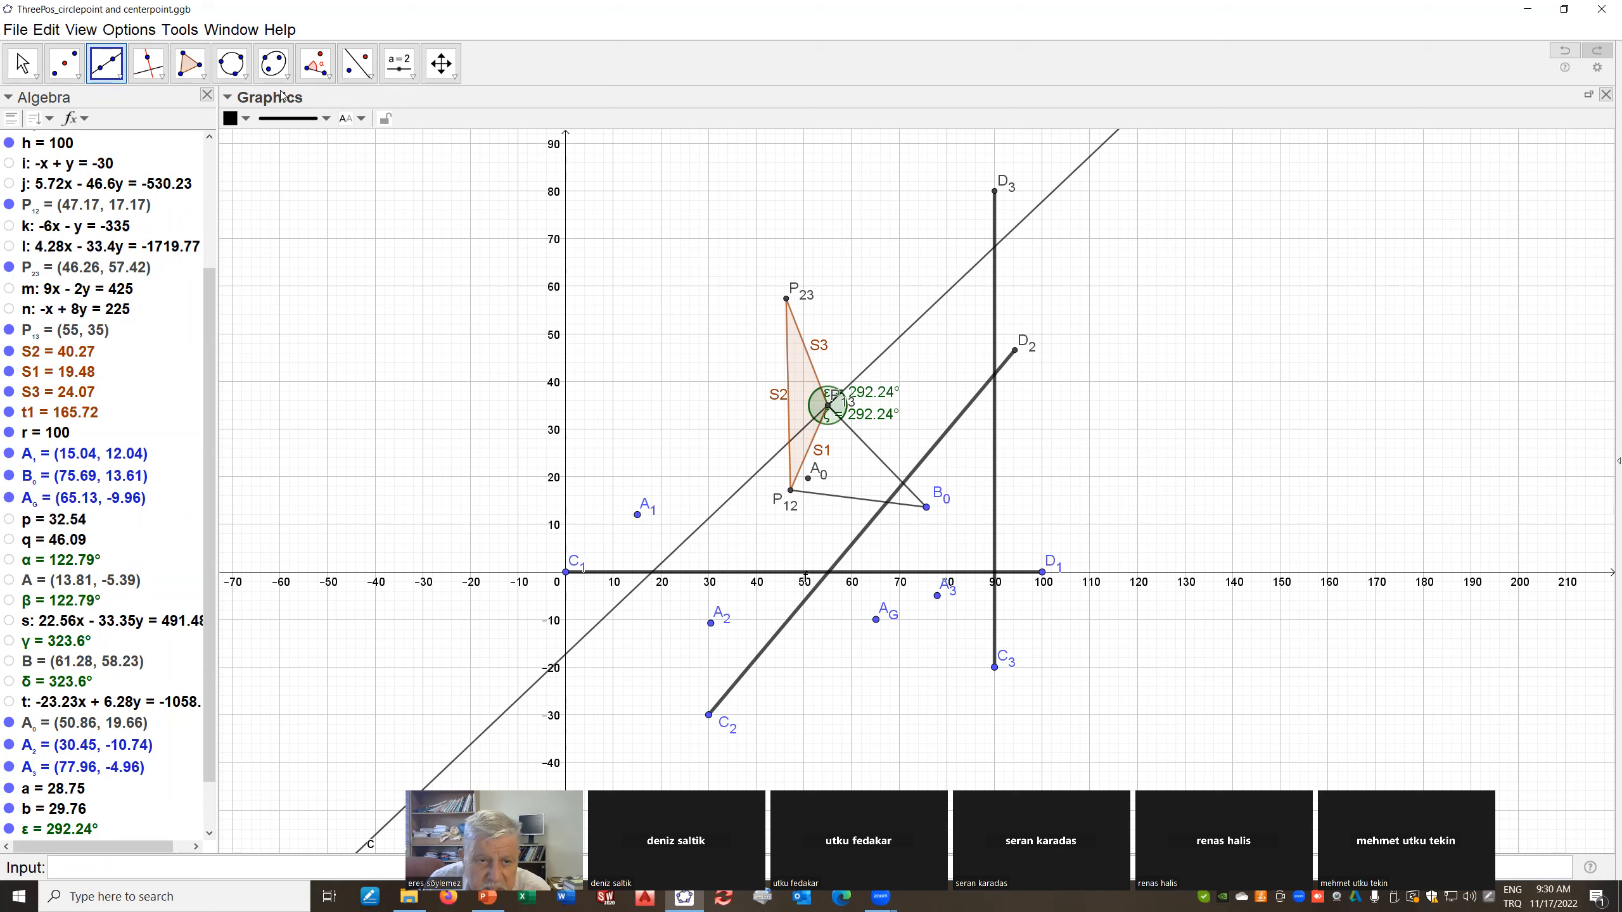
# Create the angle at vertex P_12 from B_0 to P_13
pyautogui.click(327, 76)
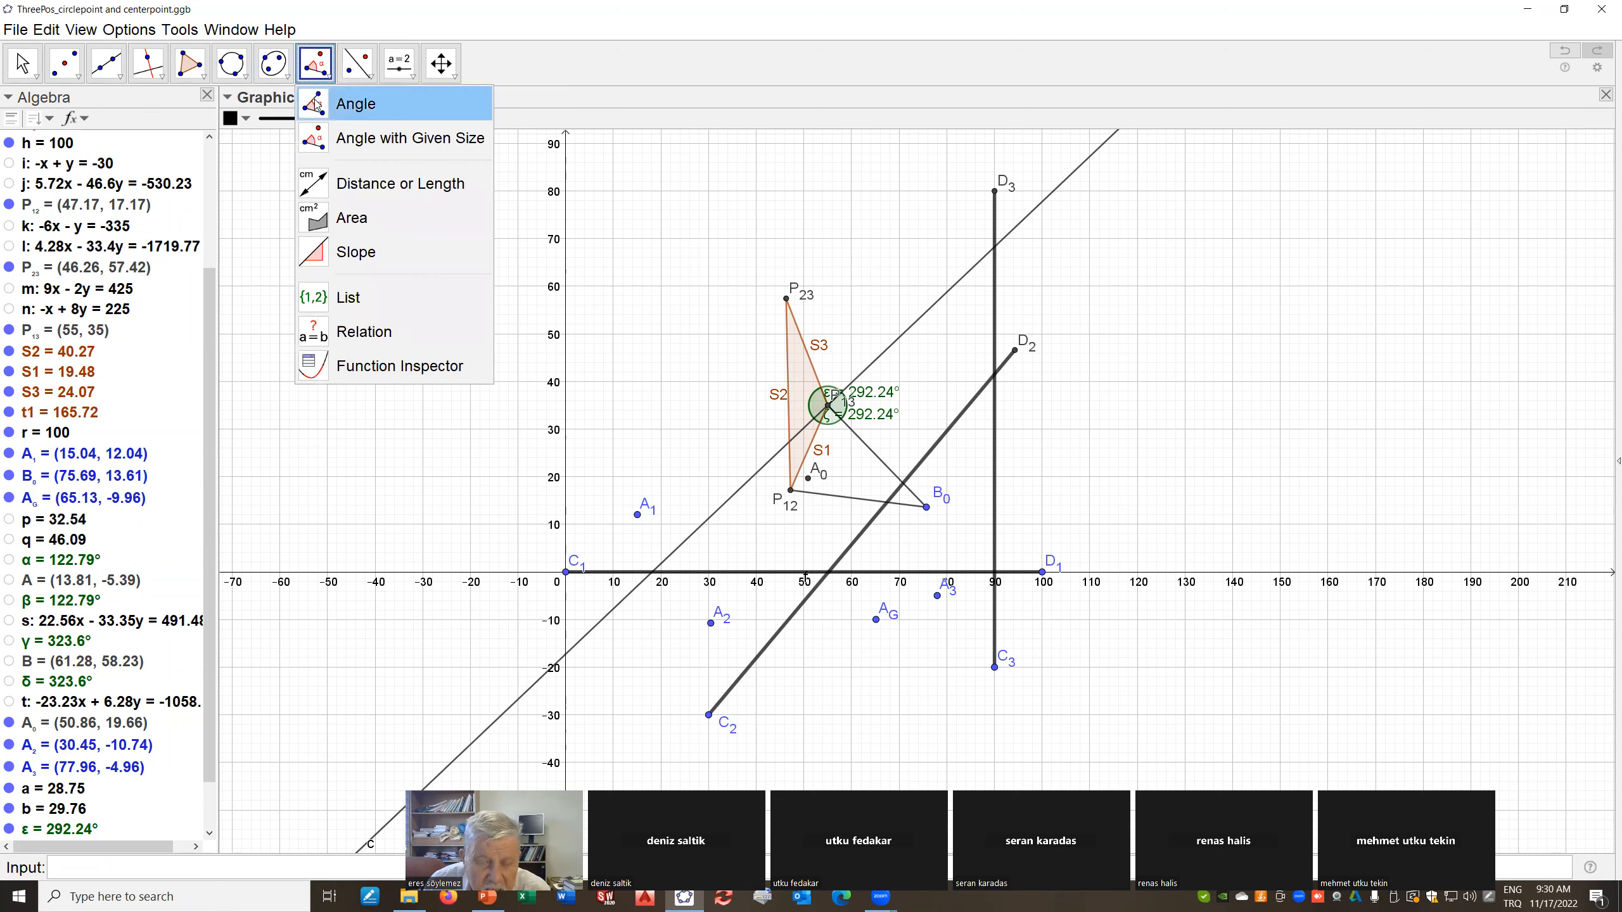
pyautogui.click(361, 105)
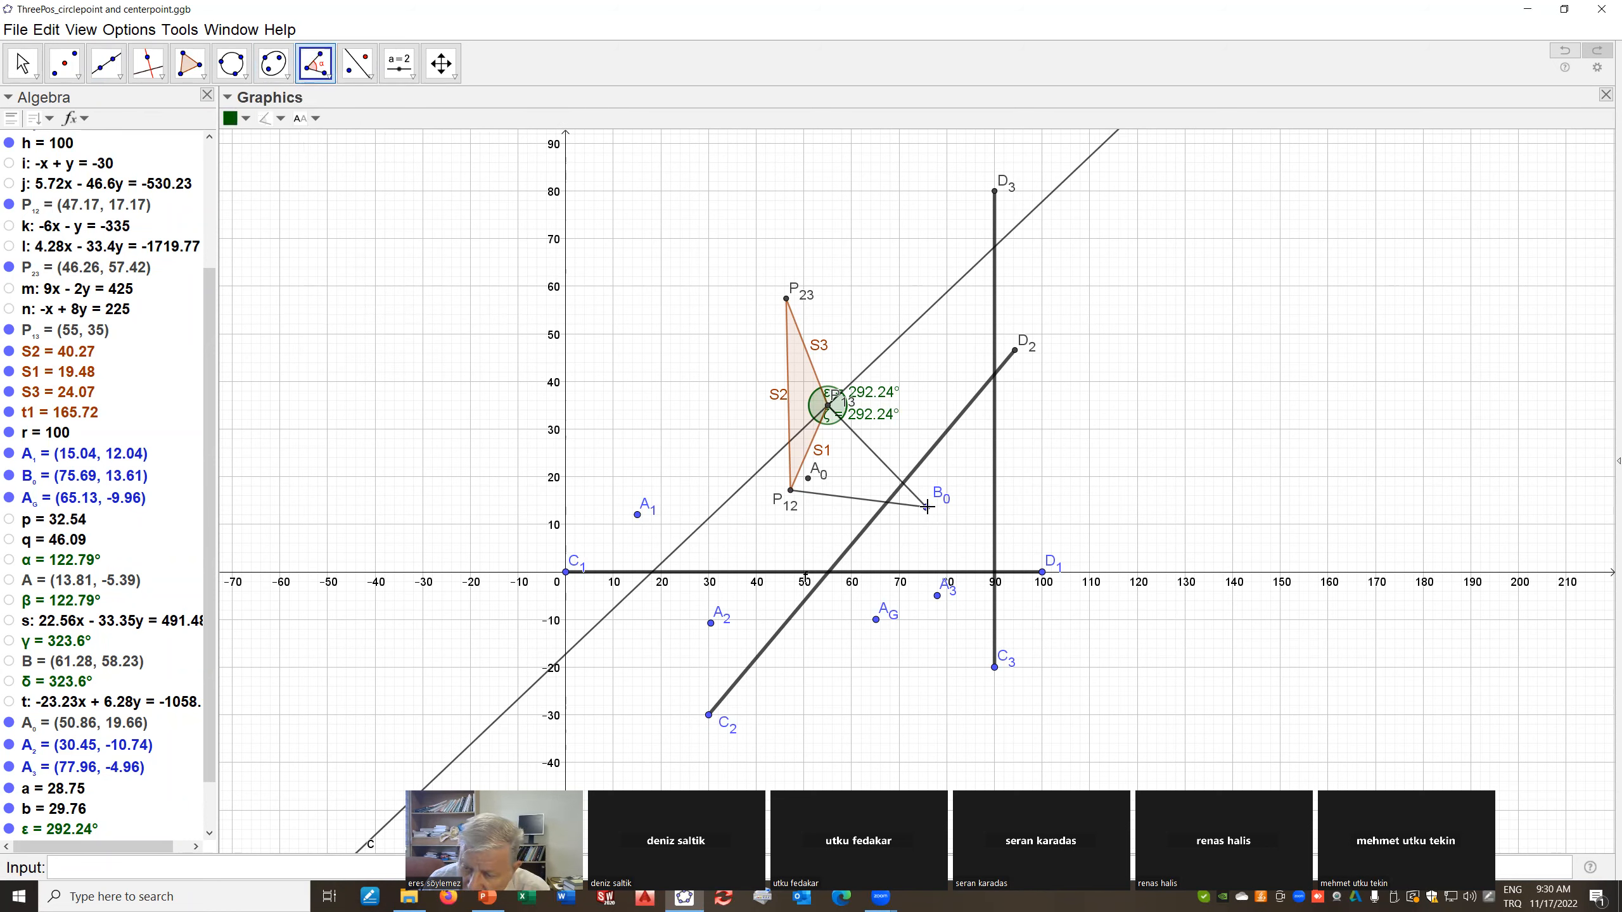
pyautogui.click(927, 507)
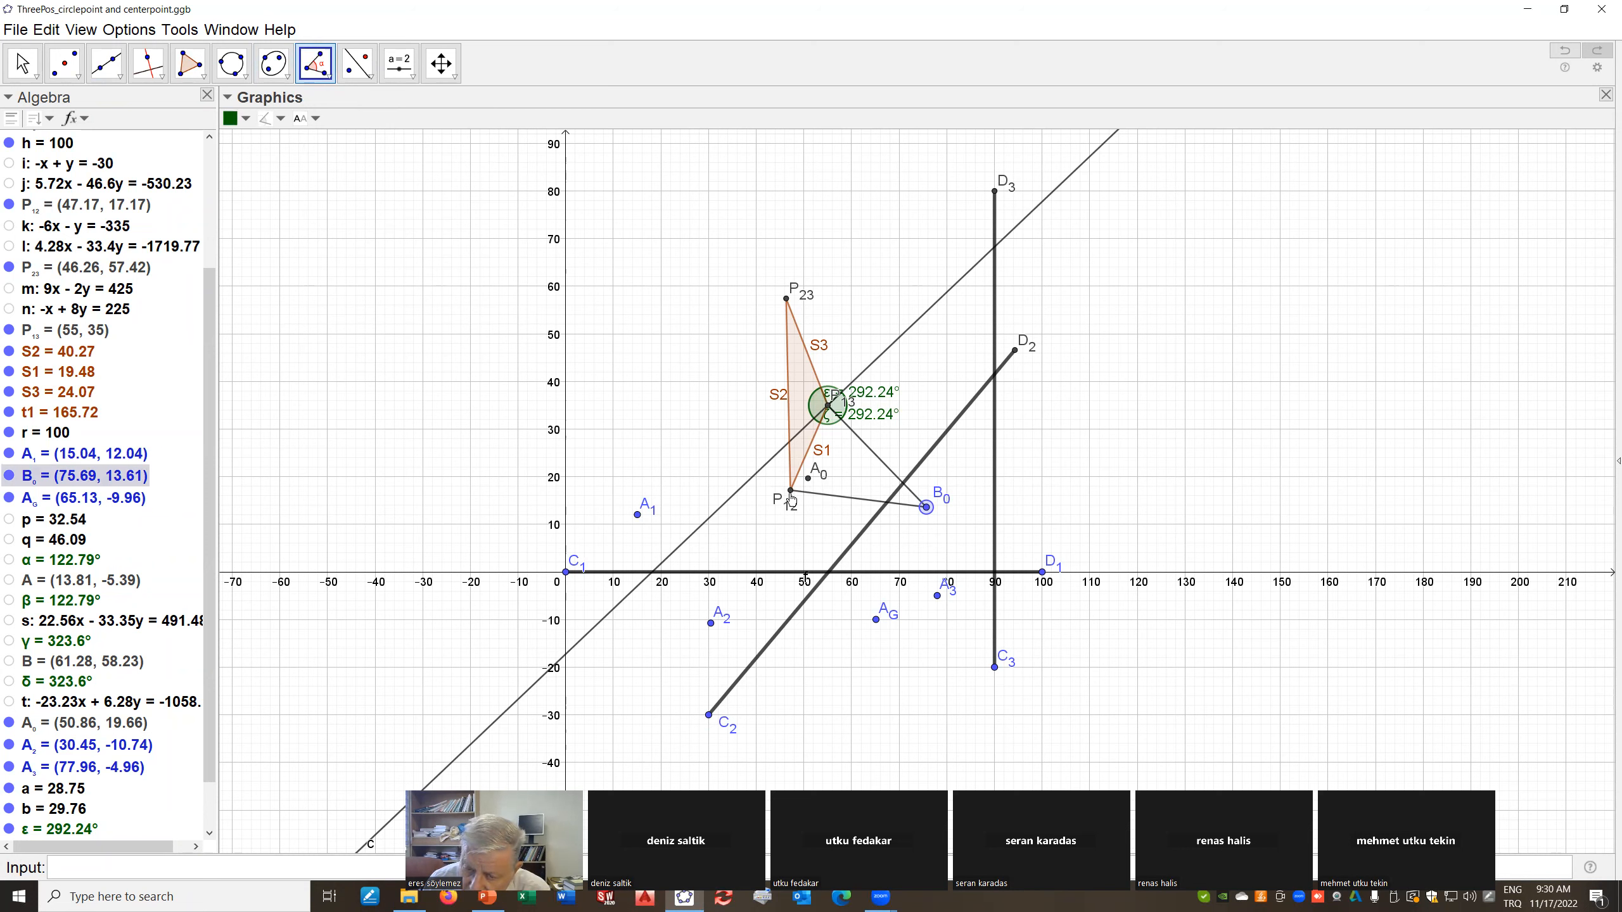
pyautogui.click(790, 490)
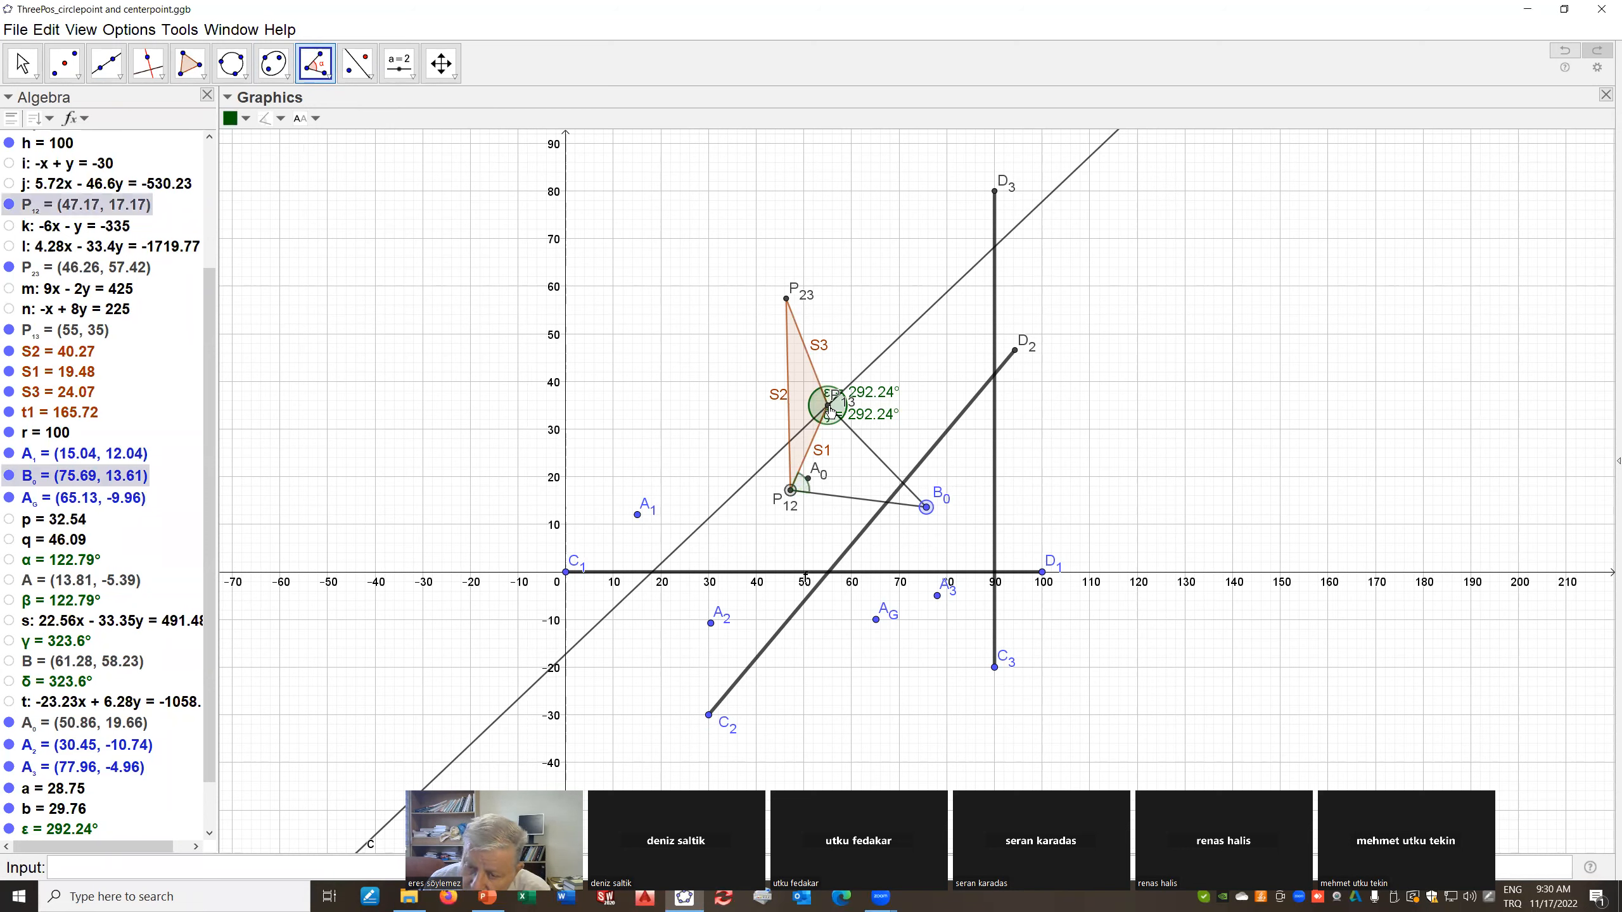
pyautogui.click(827, 405)
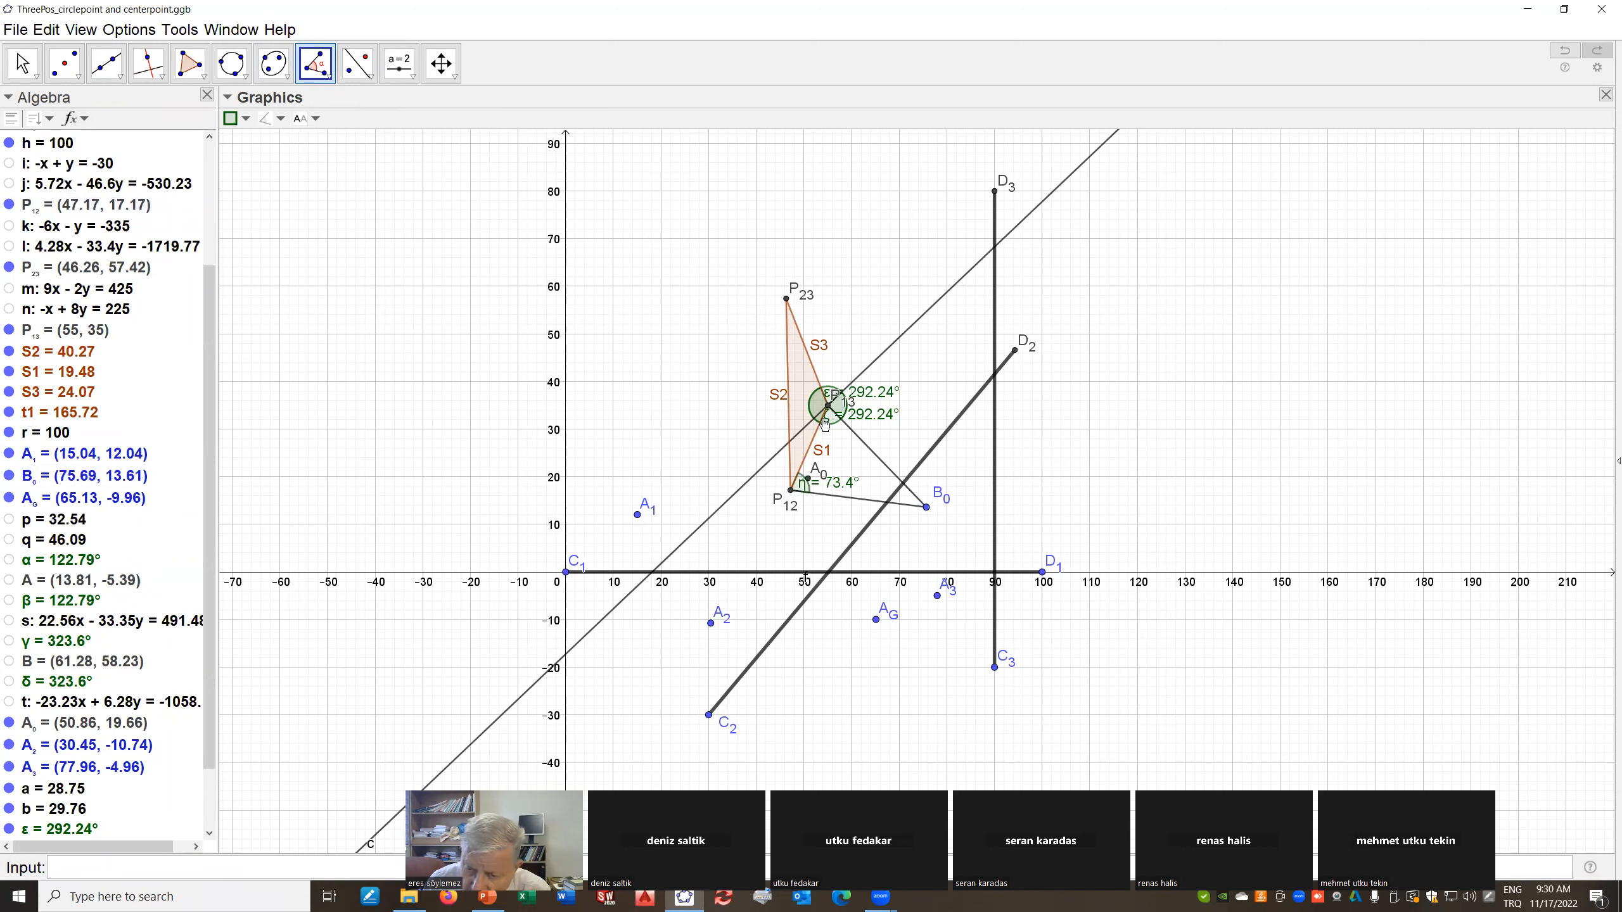
# Construct a counterclockwise angle of size η at vertex P_12, starting from leg point P_23
pyautogui.click(211, 834)
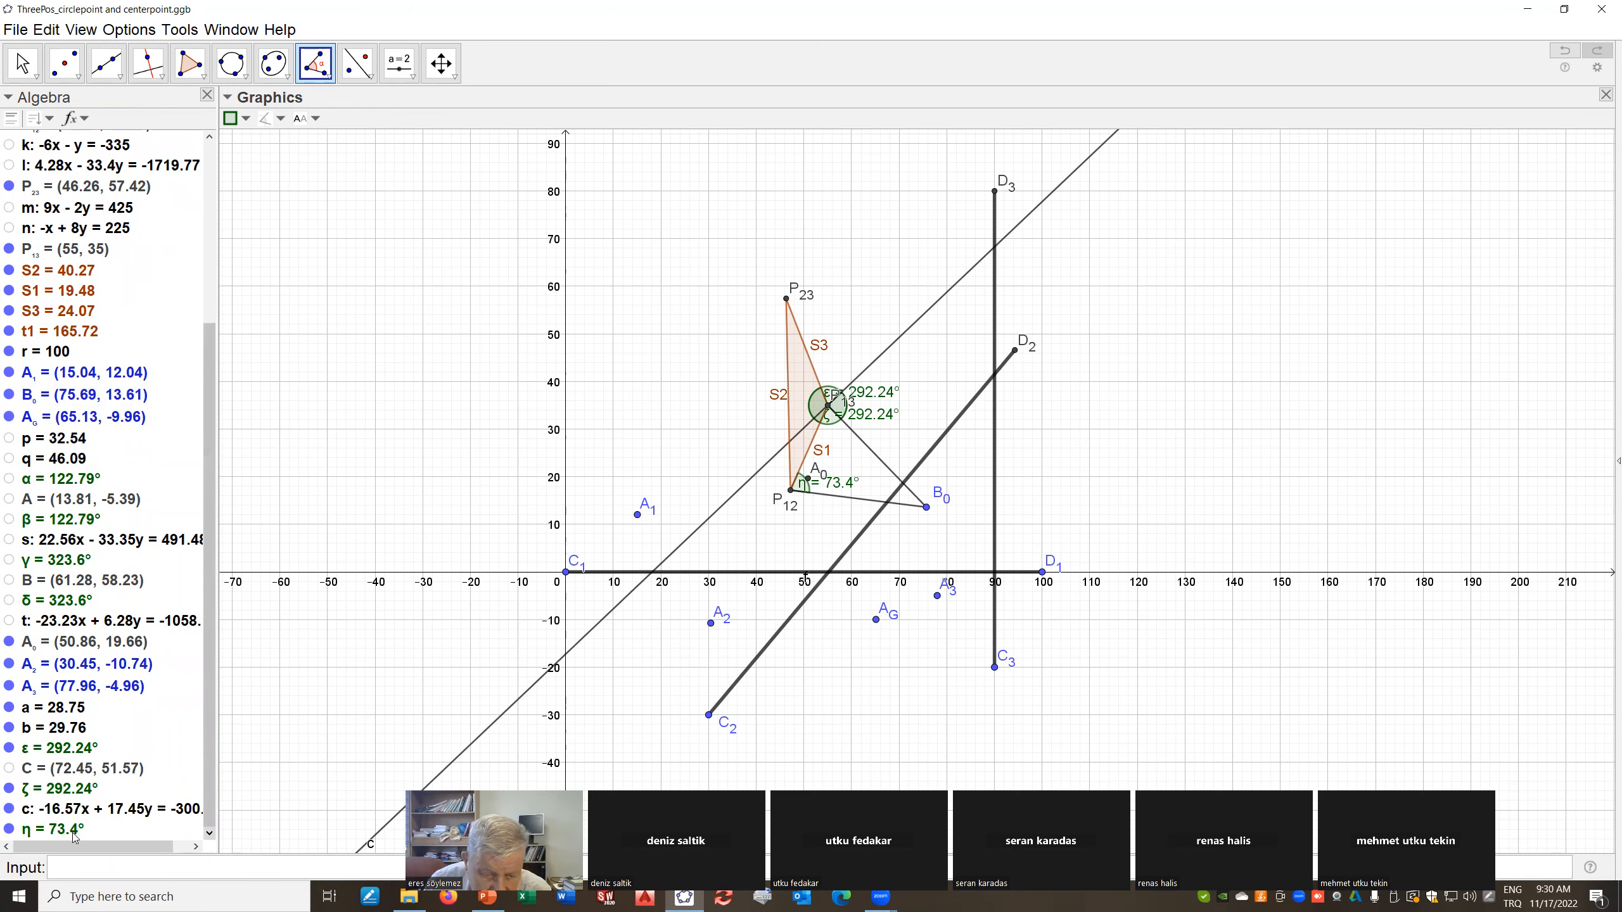
pyautogui.click(328, 76)
pyautogui.click(332, 137)
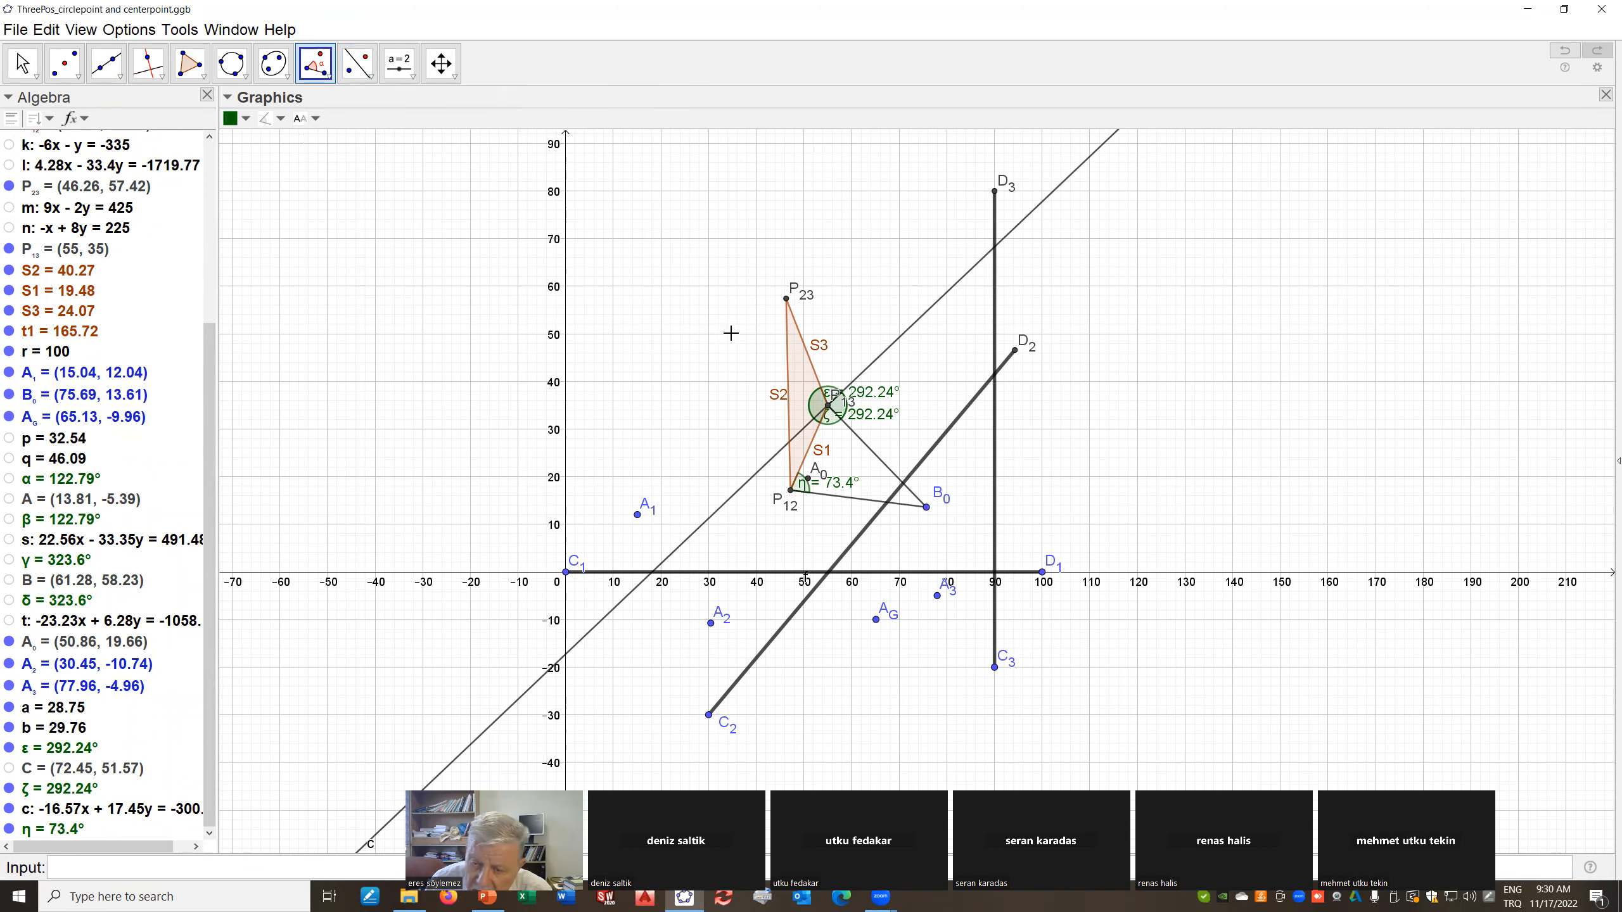
pyautogui.click(788, 303)
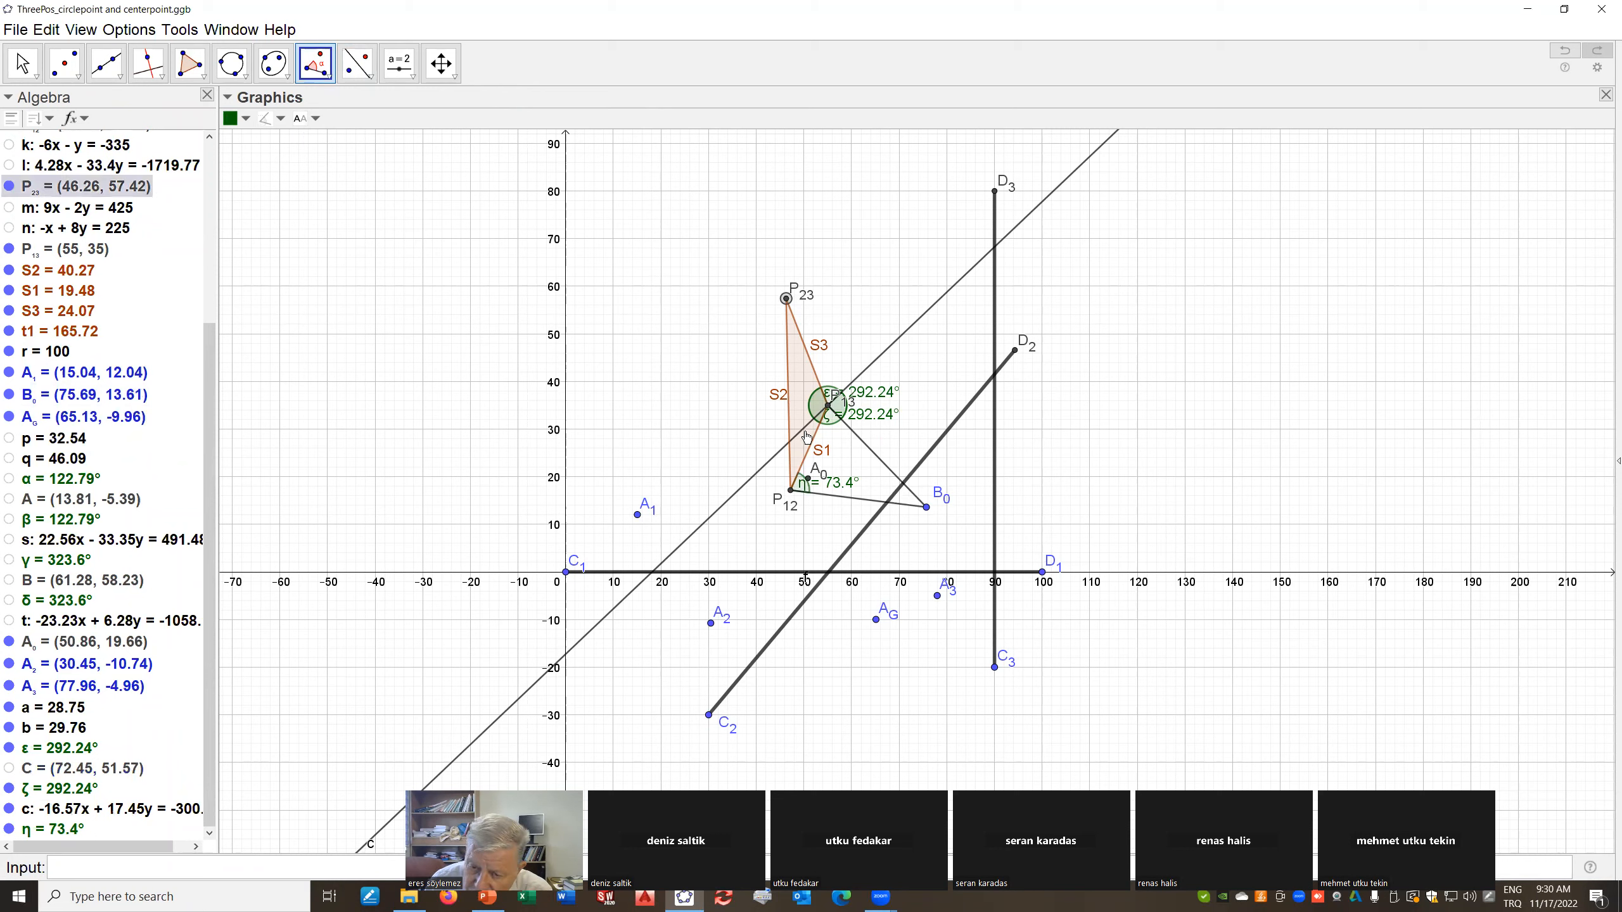
pyautogui.click(792, 492)
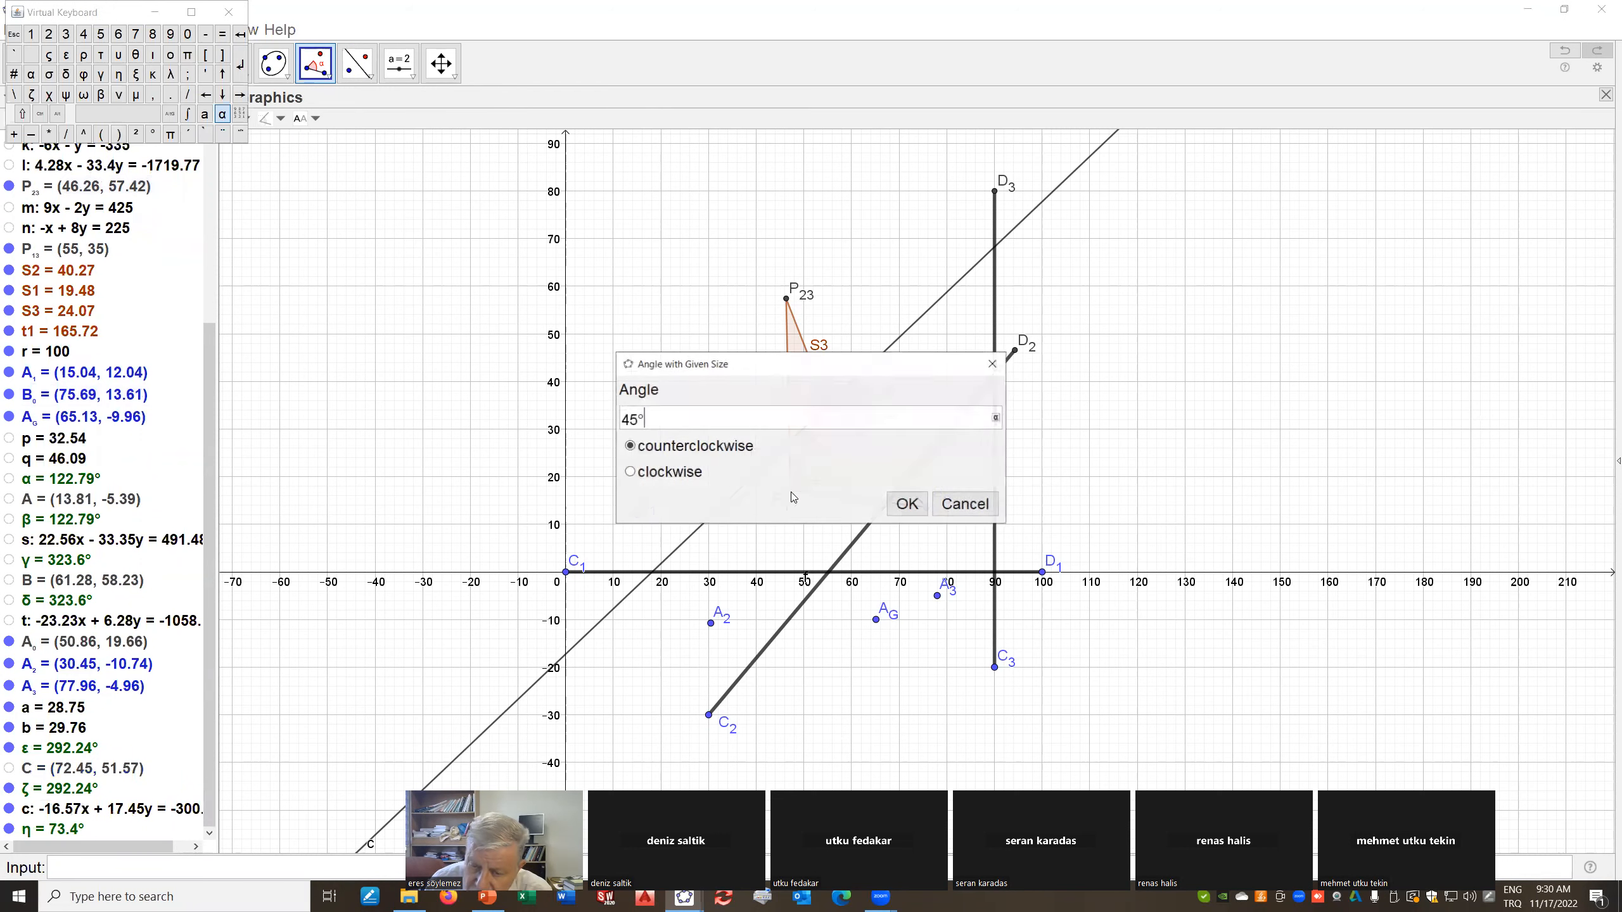
pyautogui.doubleClick(639, 415)
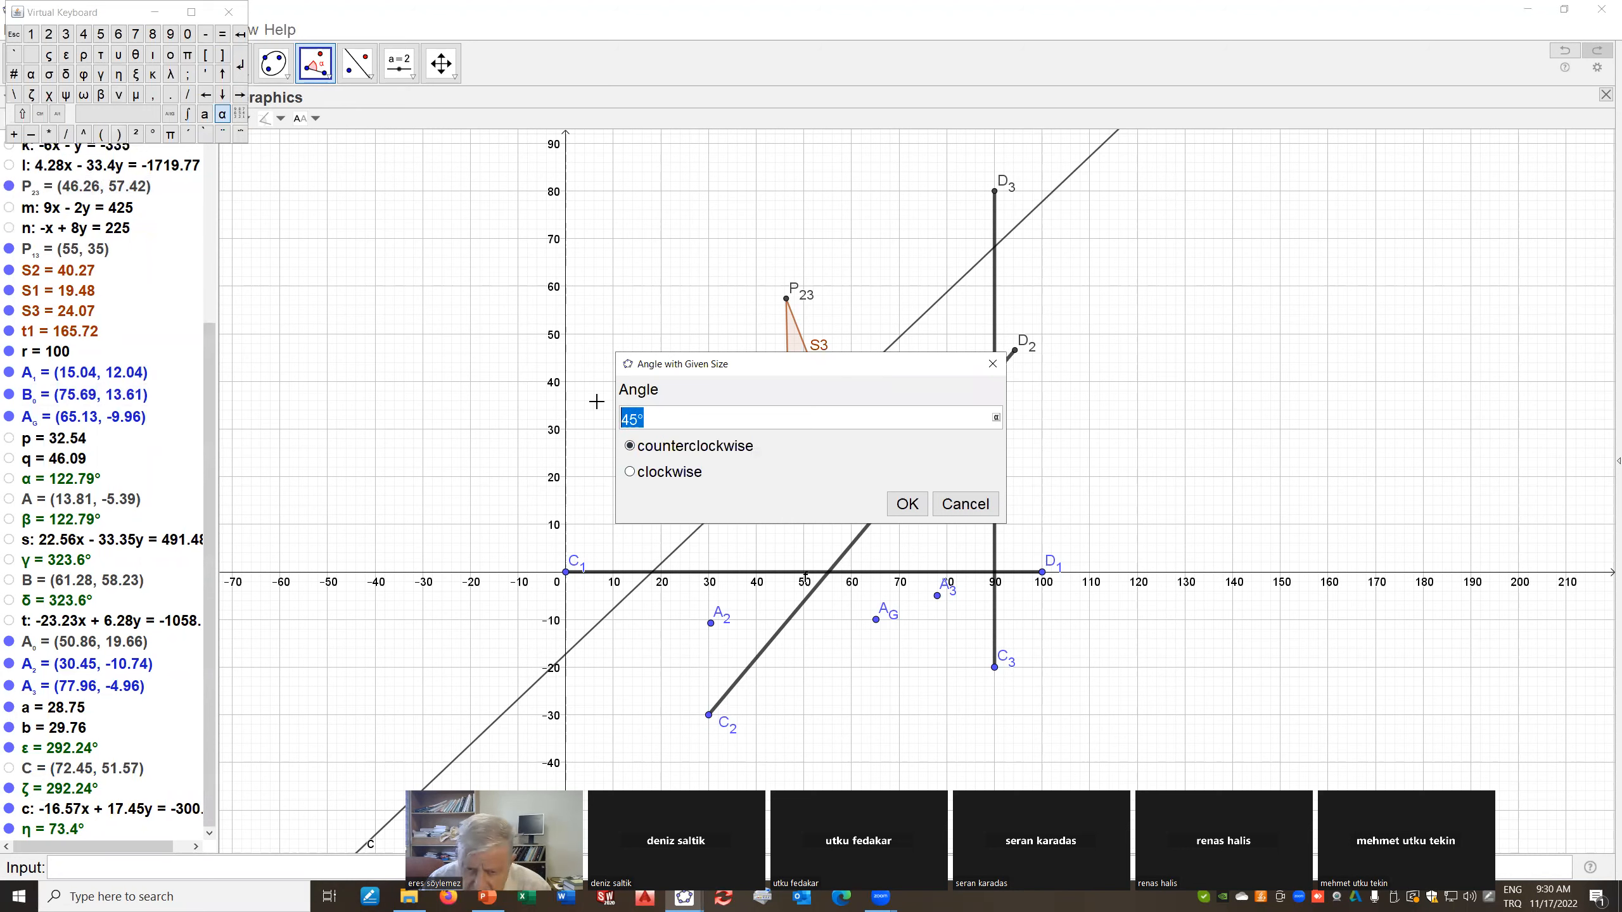
pyautogui.press('BackSpace')
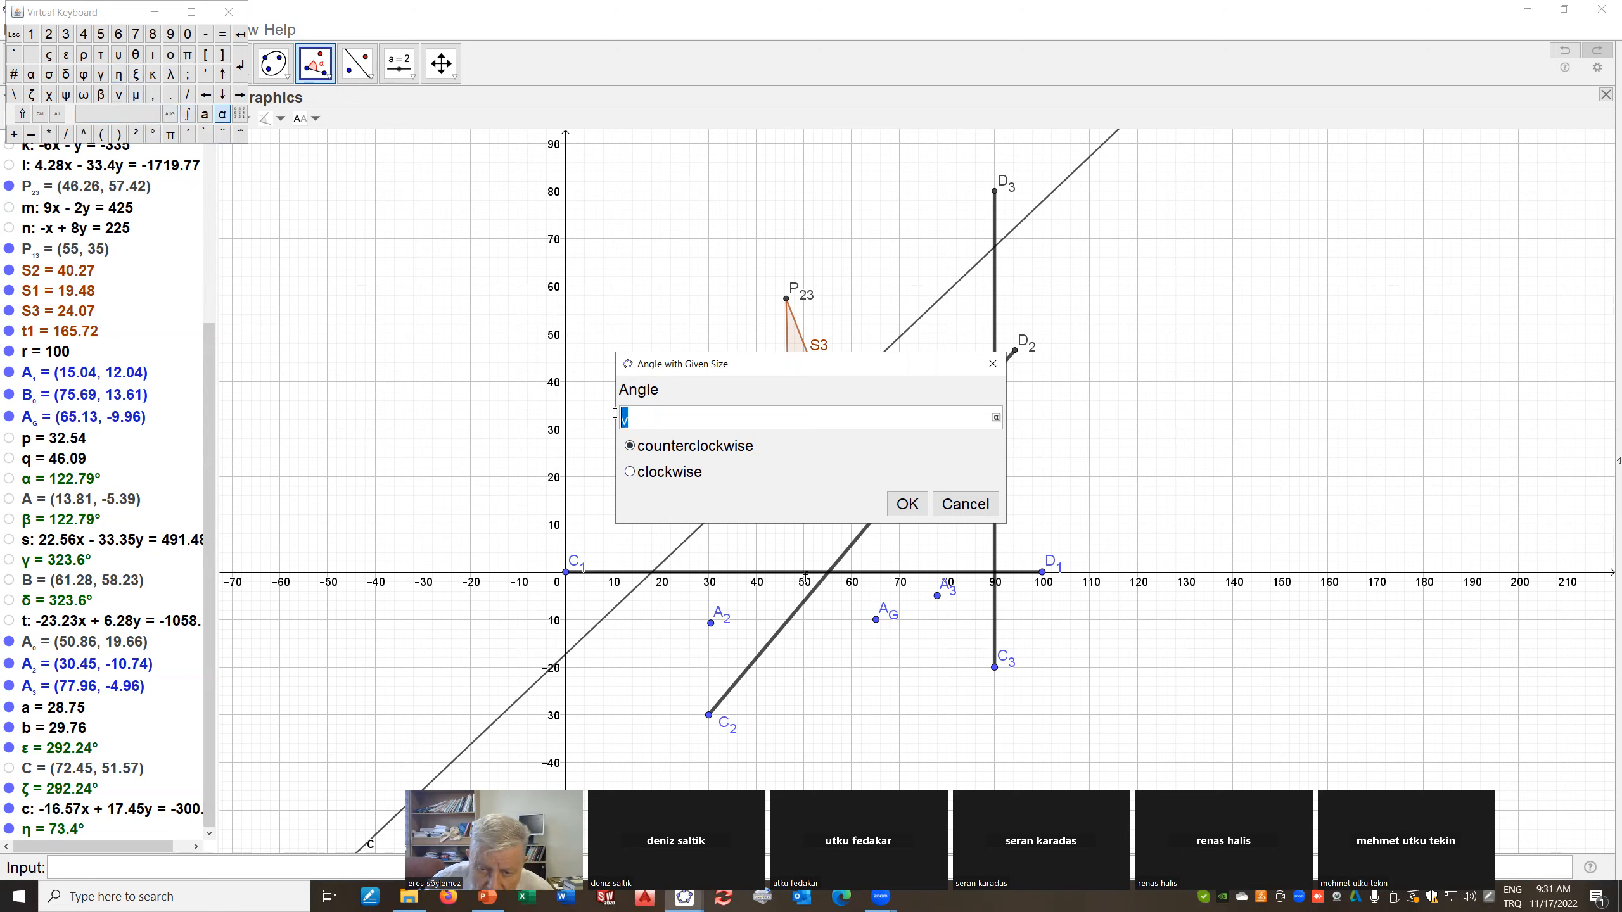
pyautogui.click(118, 74)
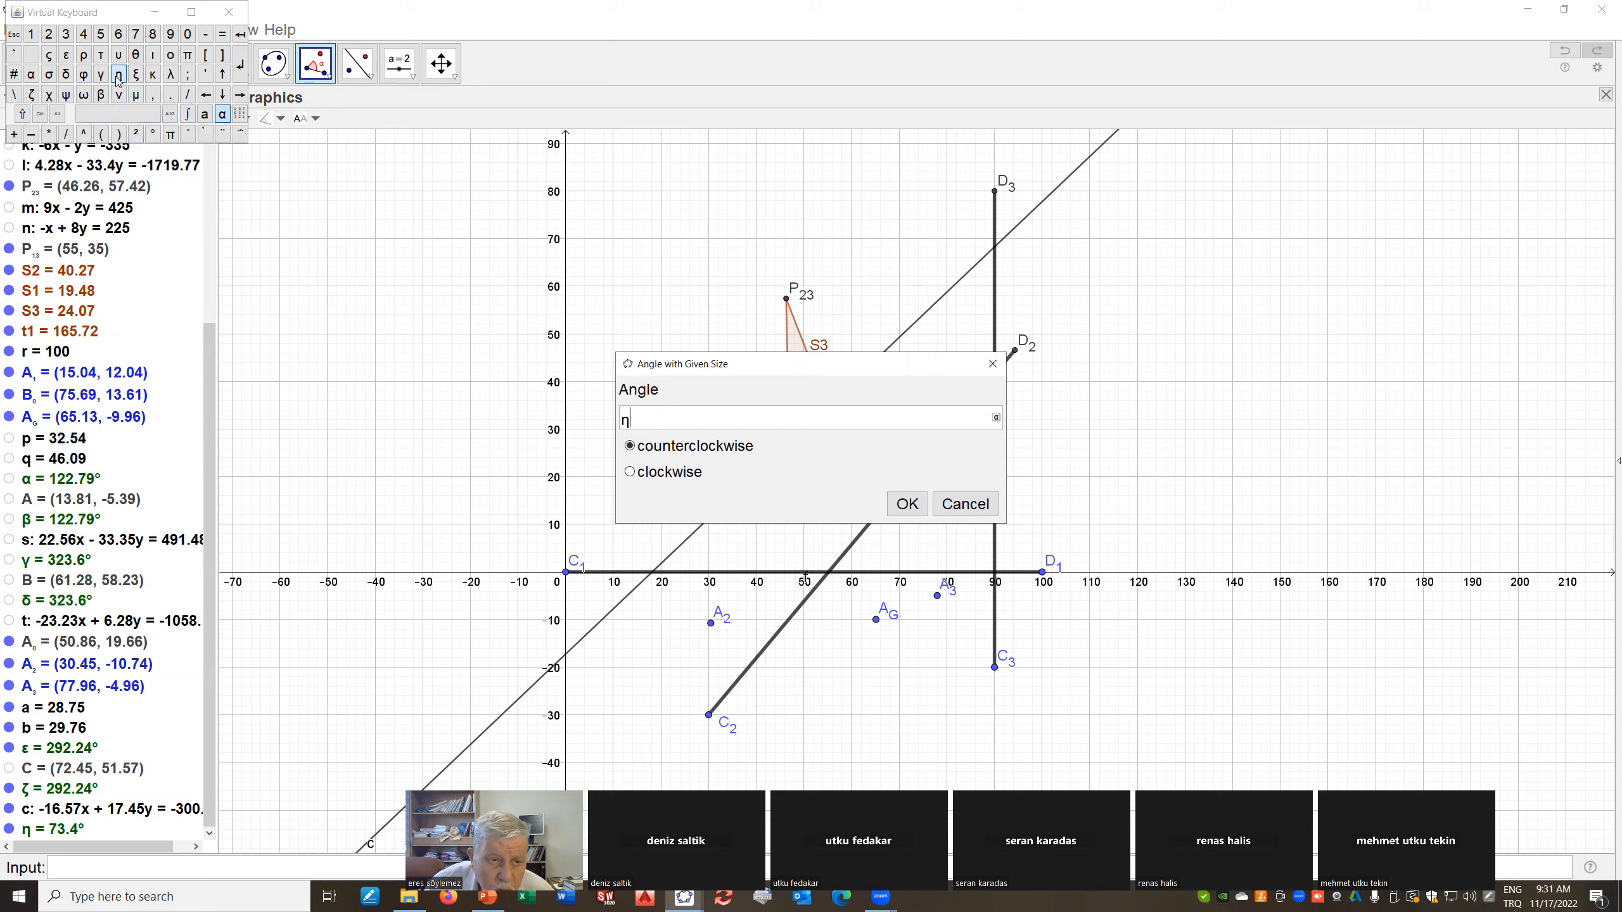
pyautogui.click(906, 502)
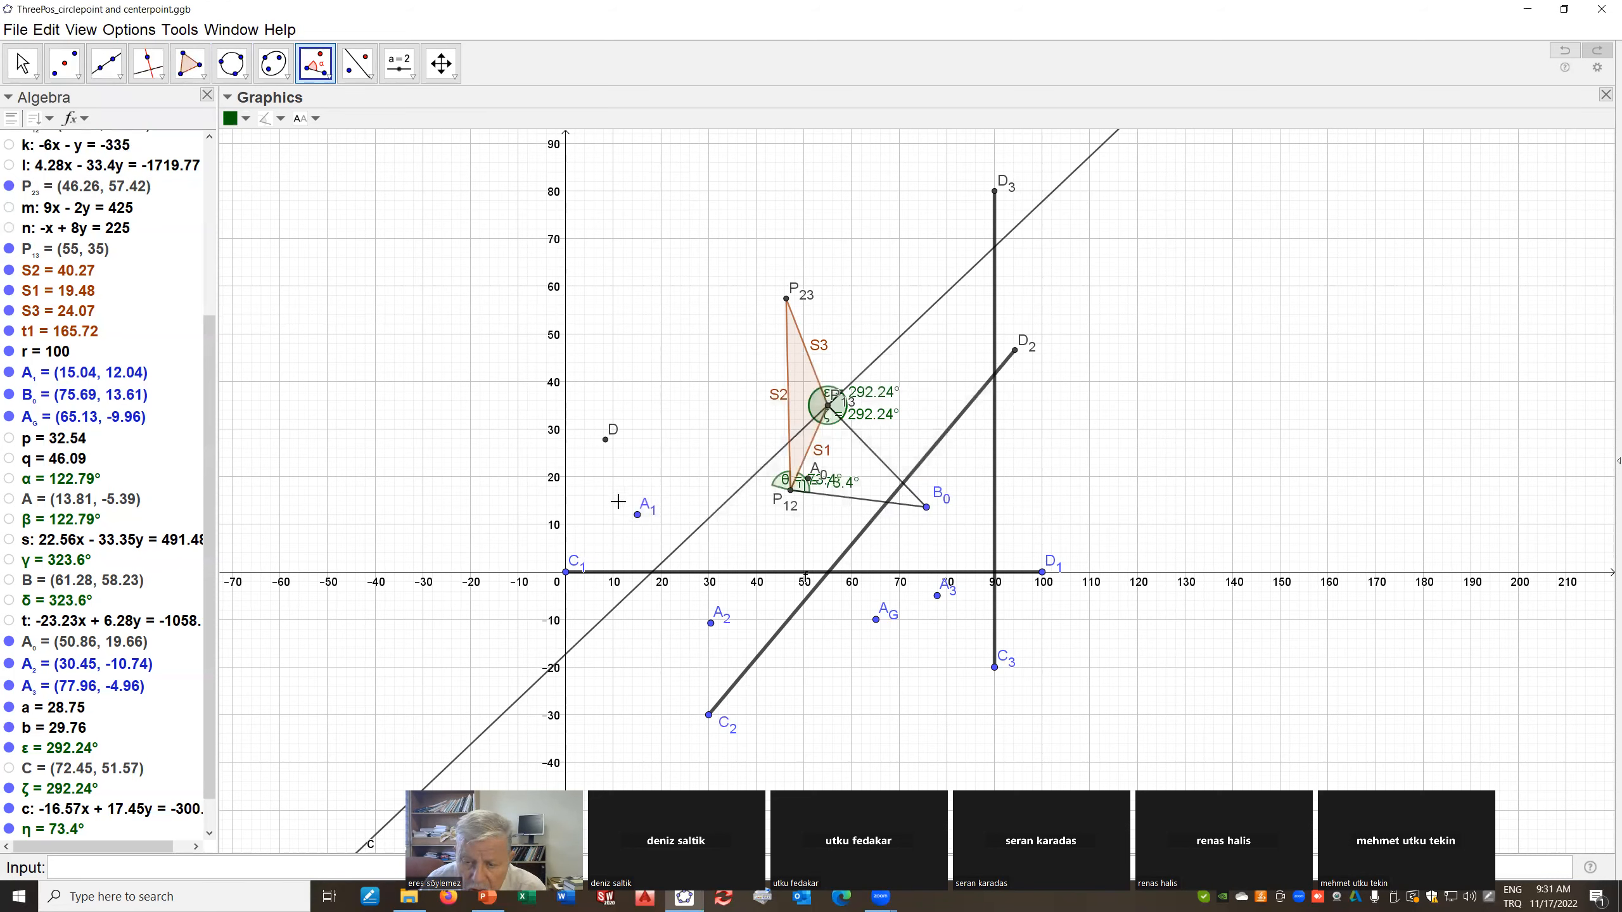
# Draw a line through P_12 and the rotated point D, and hide point D
pyautogui.click(106, 64)
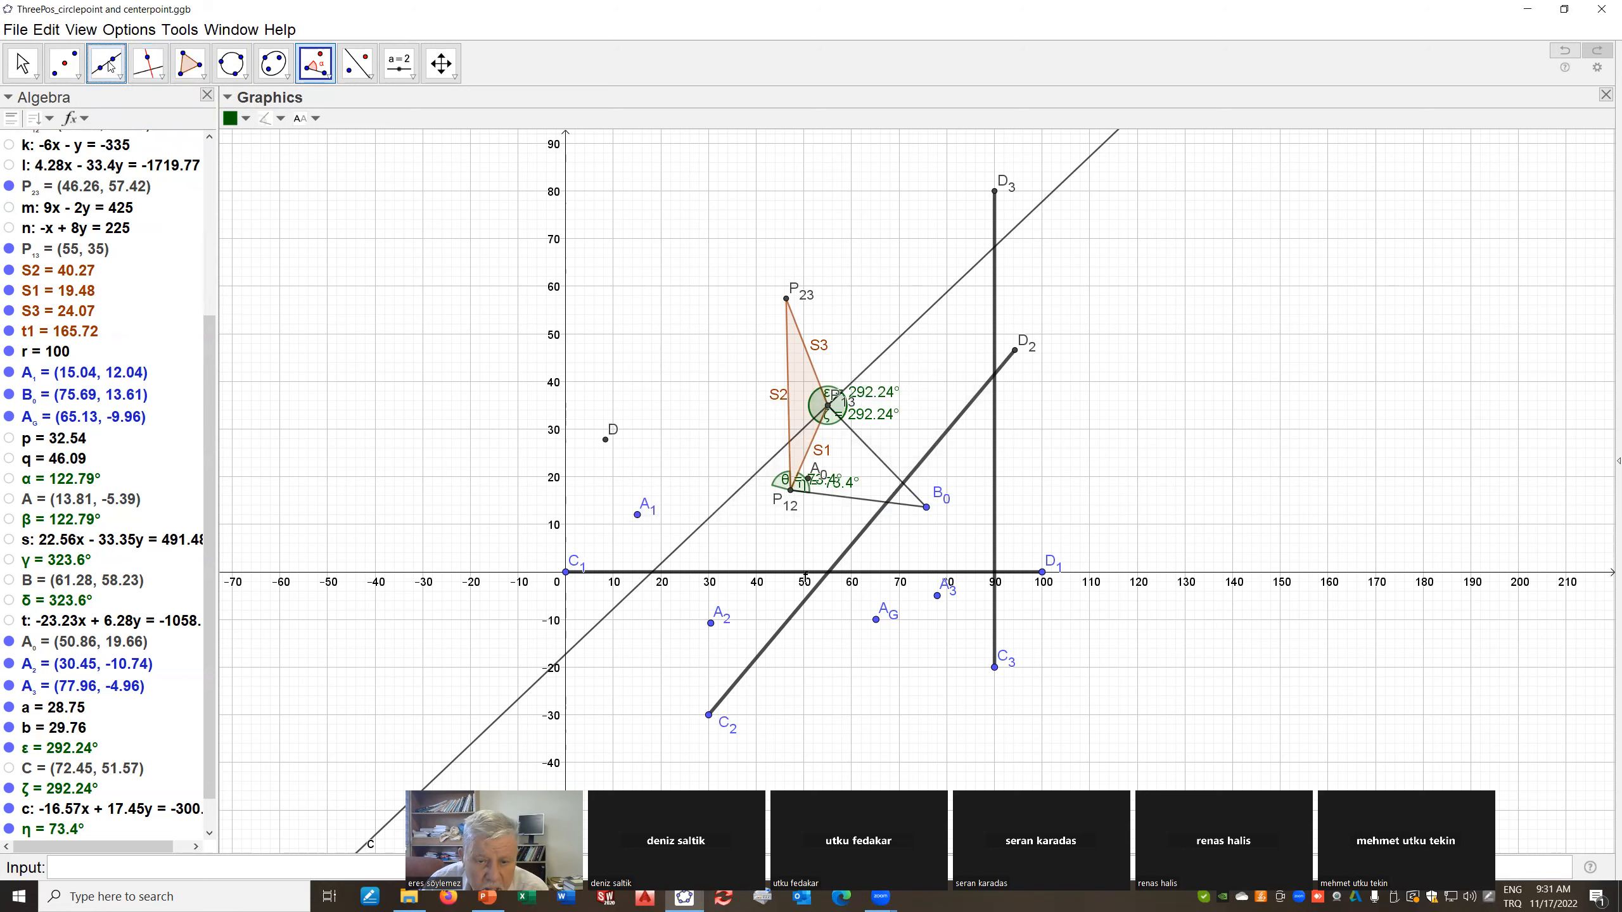
pyautogui.click(791, 492)
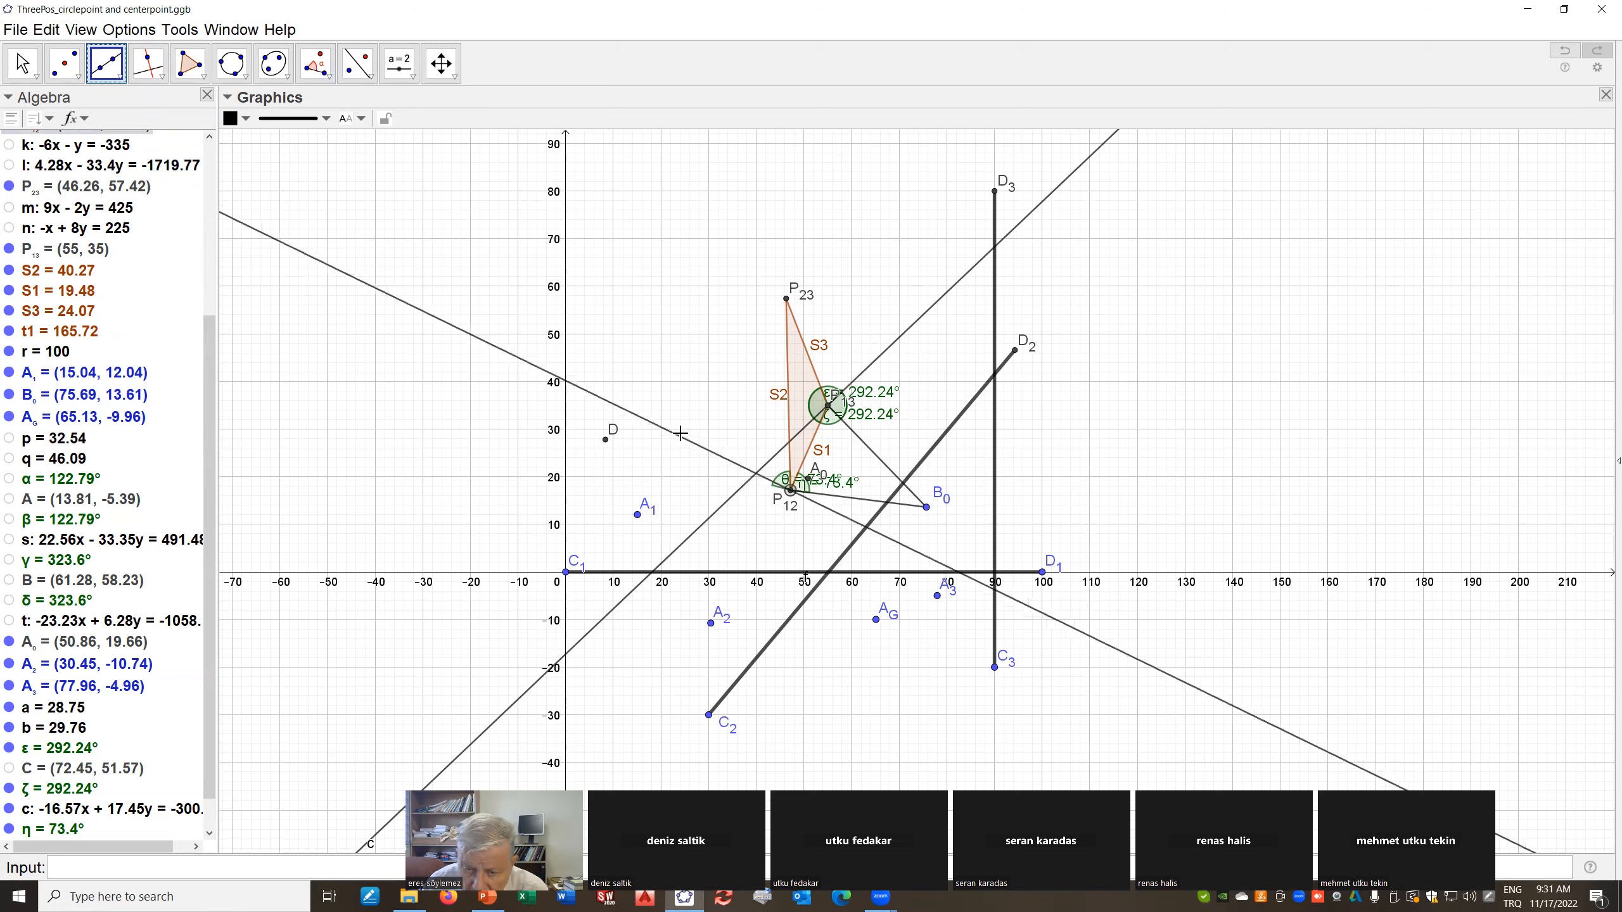
pyautogui.click(606, 449)
pyautogui.rightClick(607, 446)
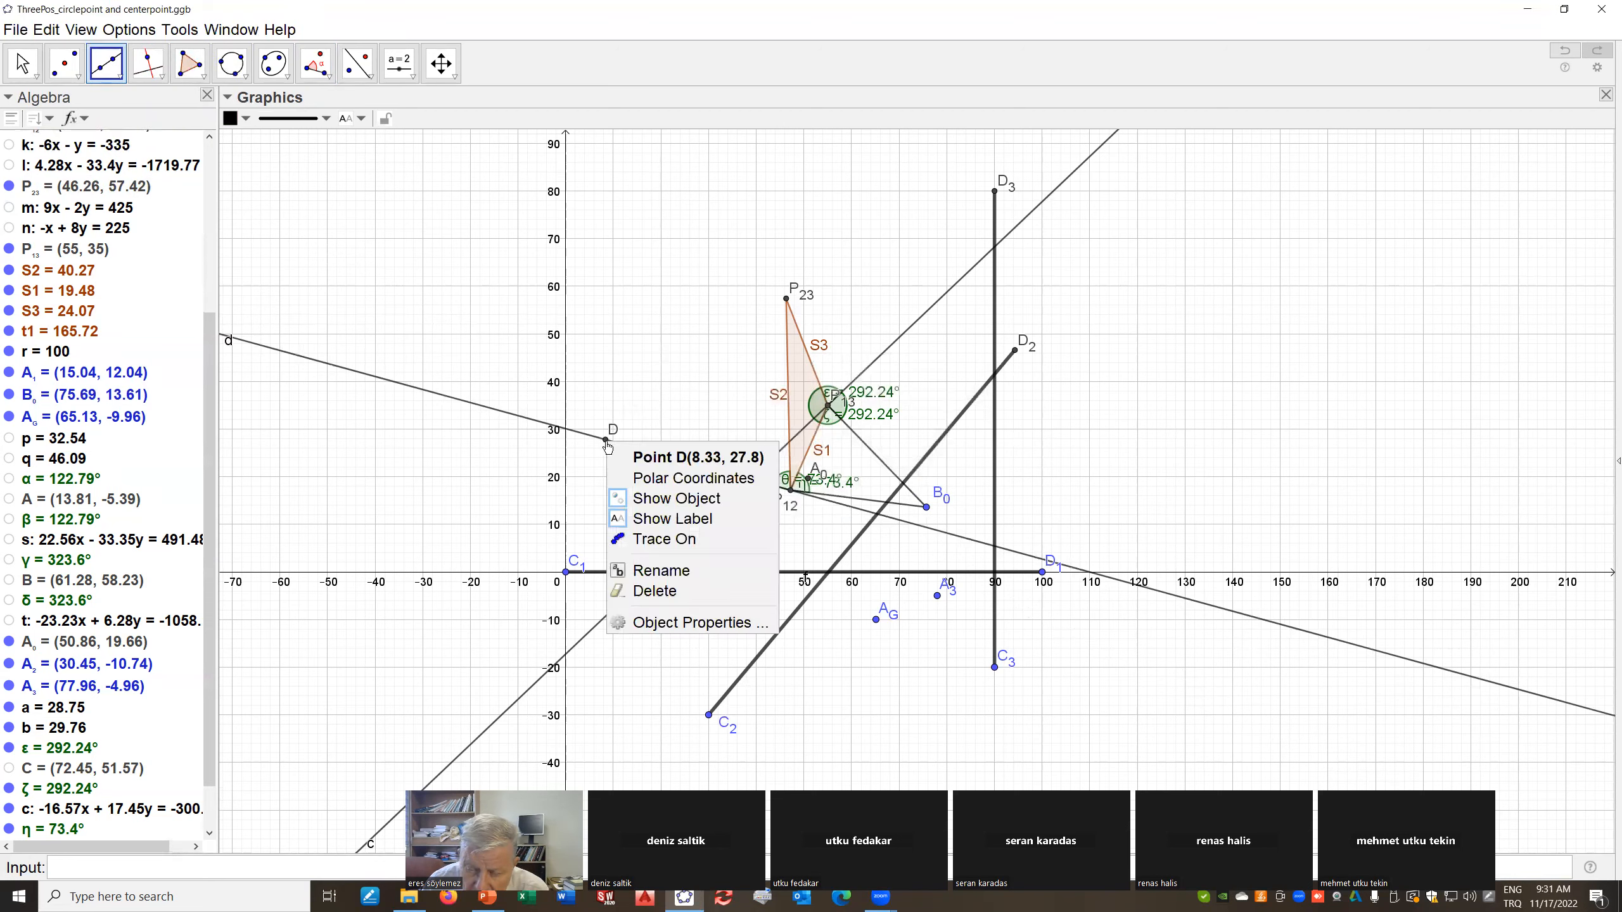
pyautogui.click(664, 499)
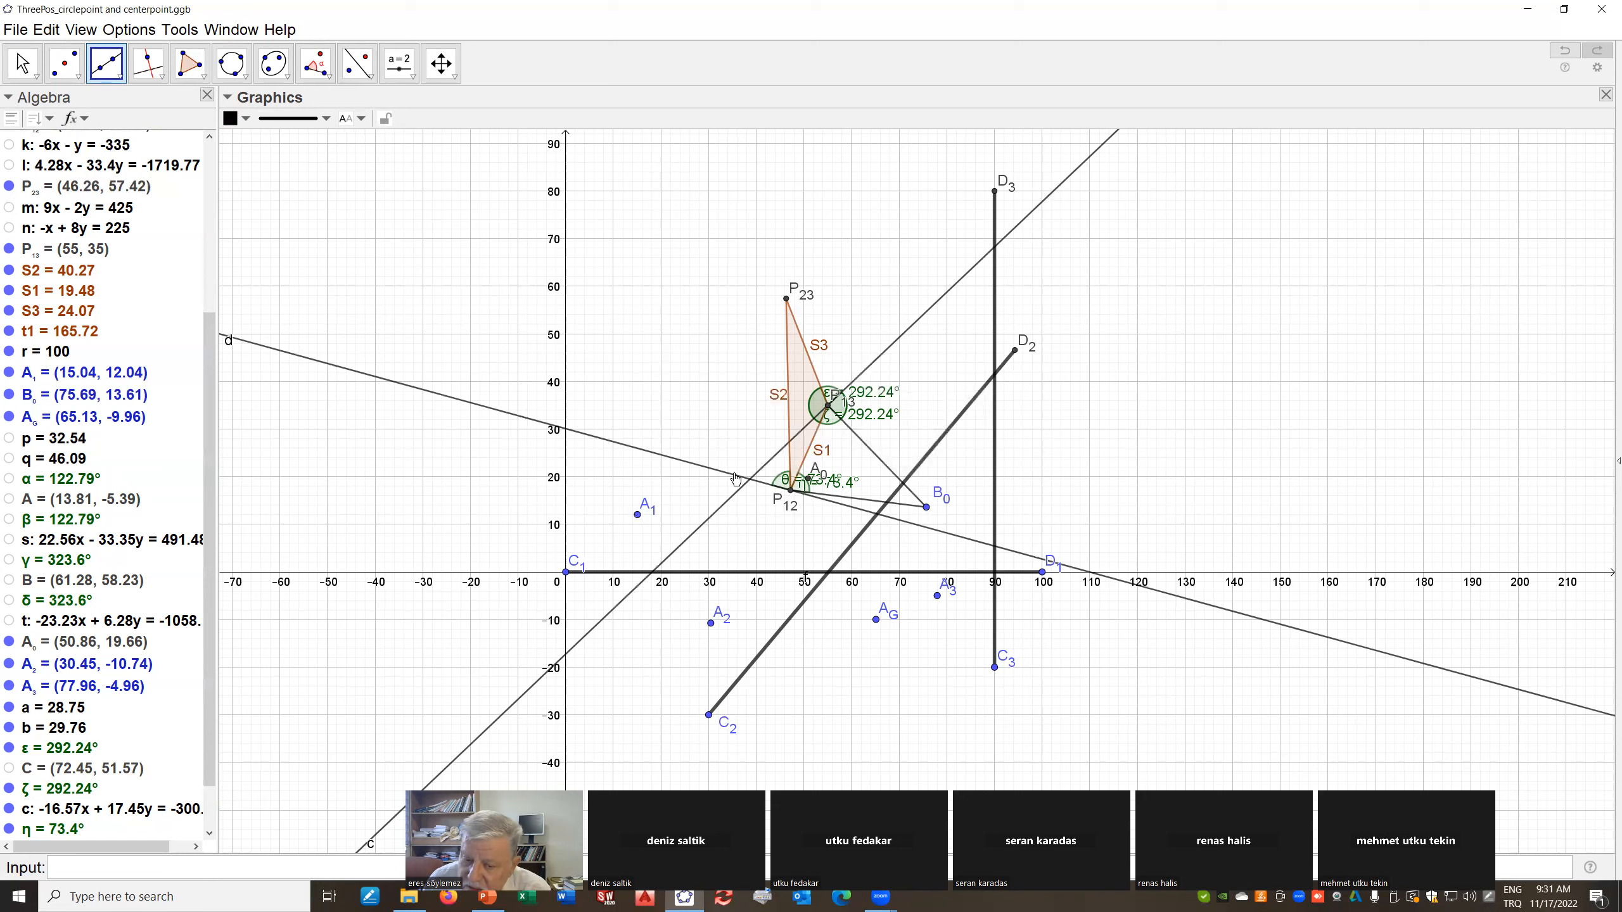
# Create the intersection point of the two construction lines through P_13 and P_12
pyautogui.click(121, 78)
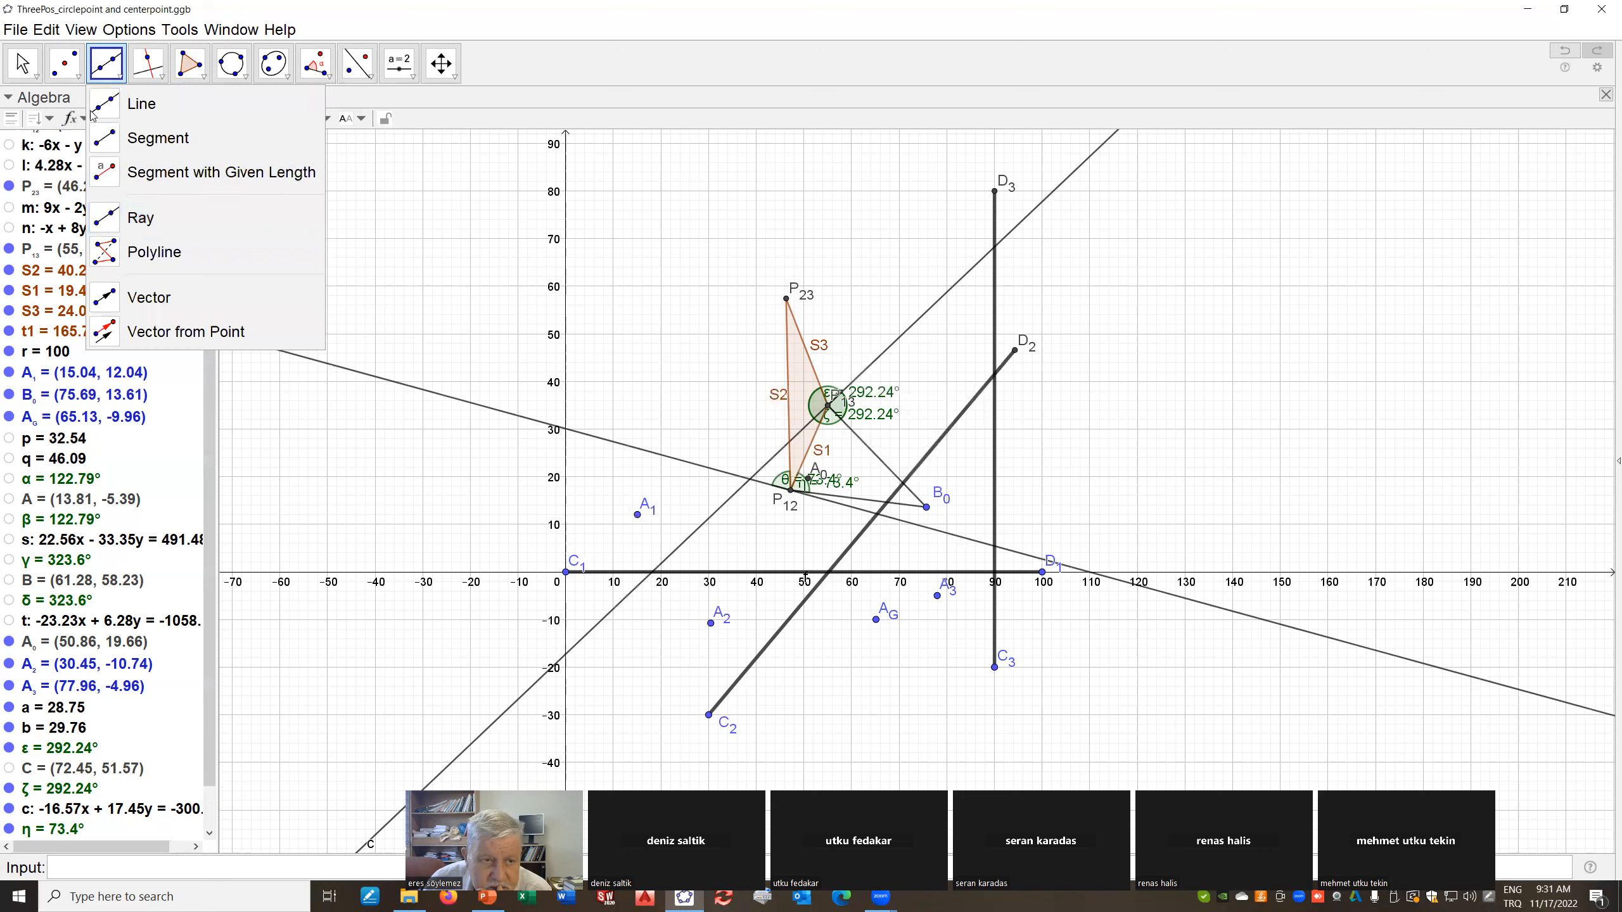
pyautogui.click(79, 78)
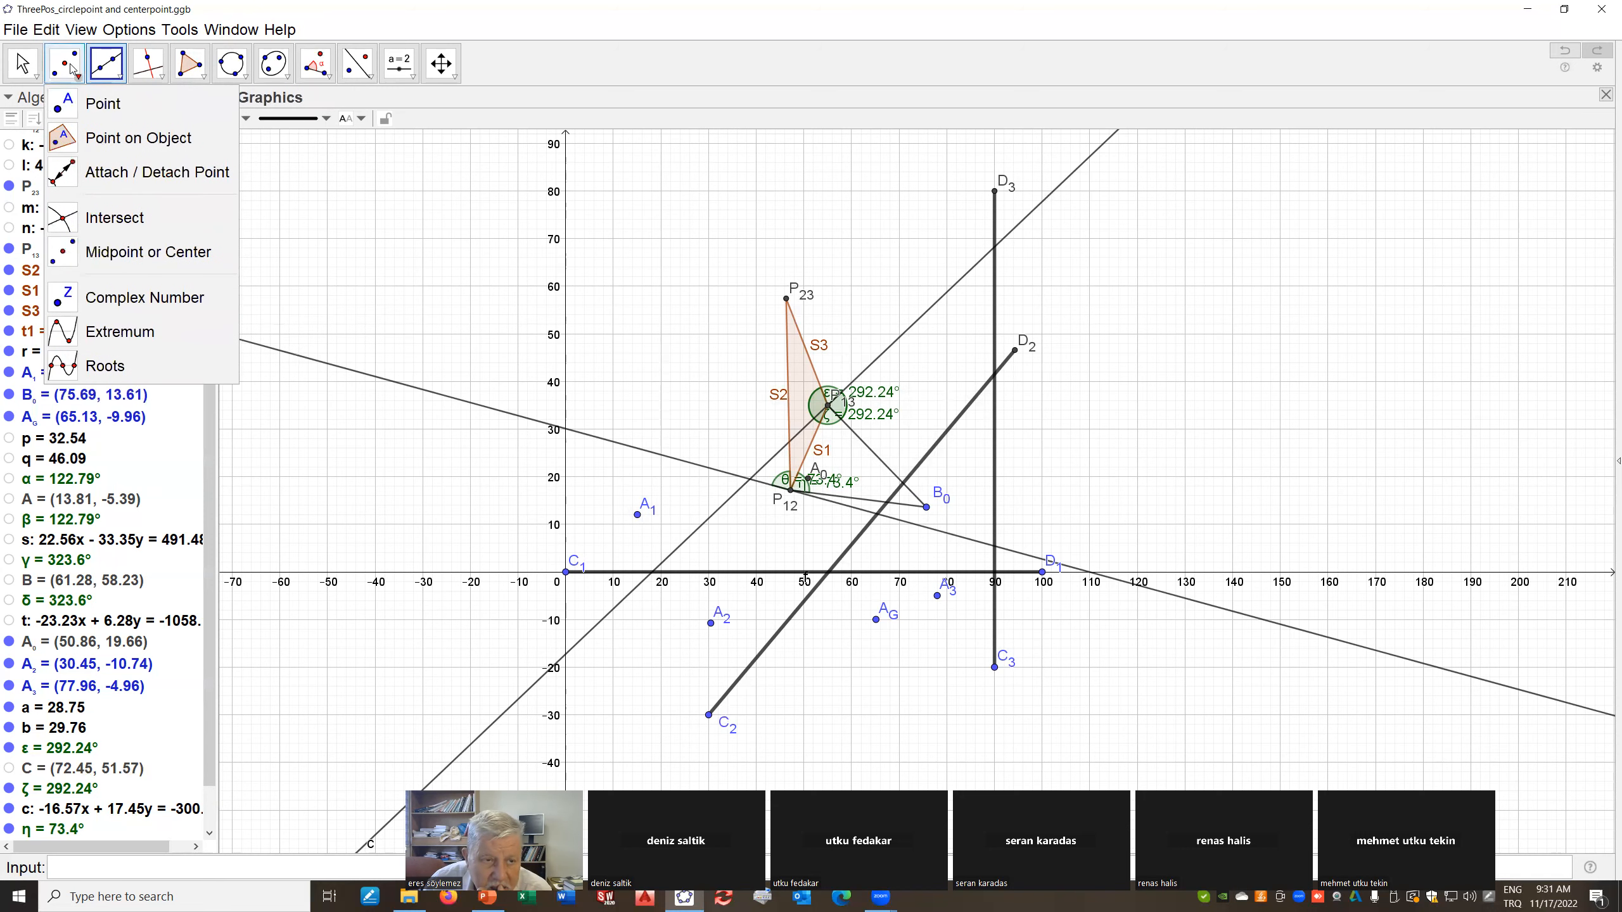
pyautogui.click(62, 217)
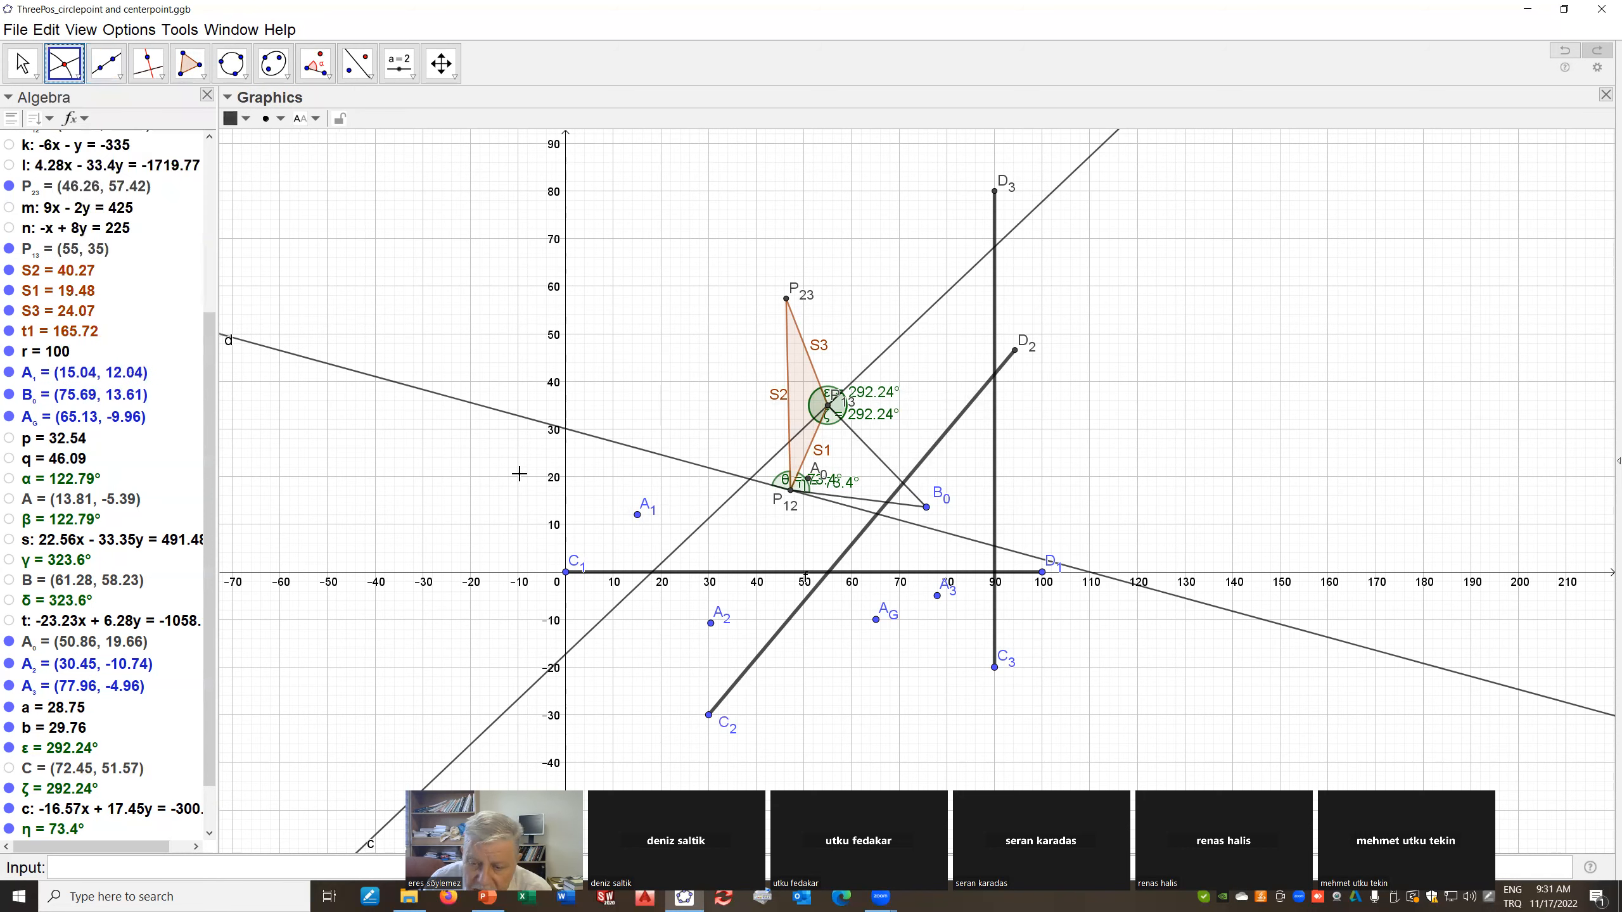
pyautogui.click(751, 481)
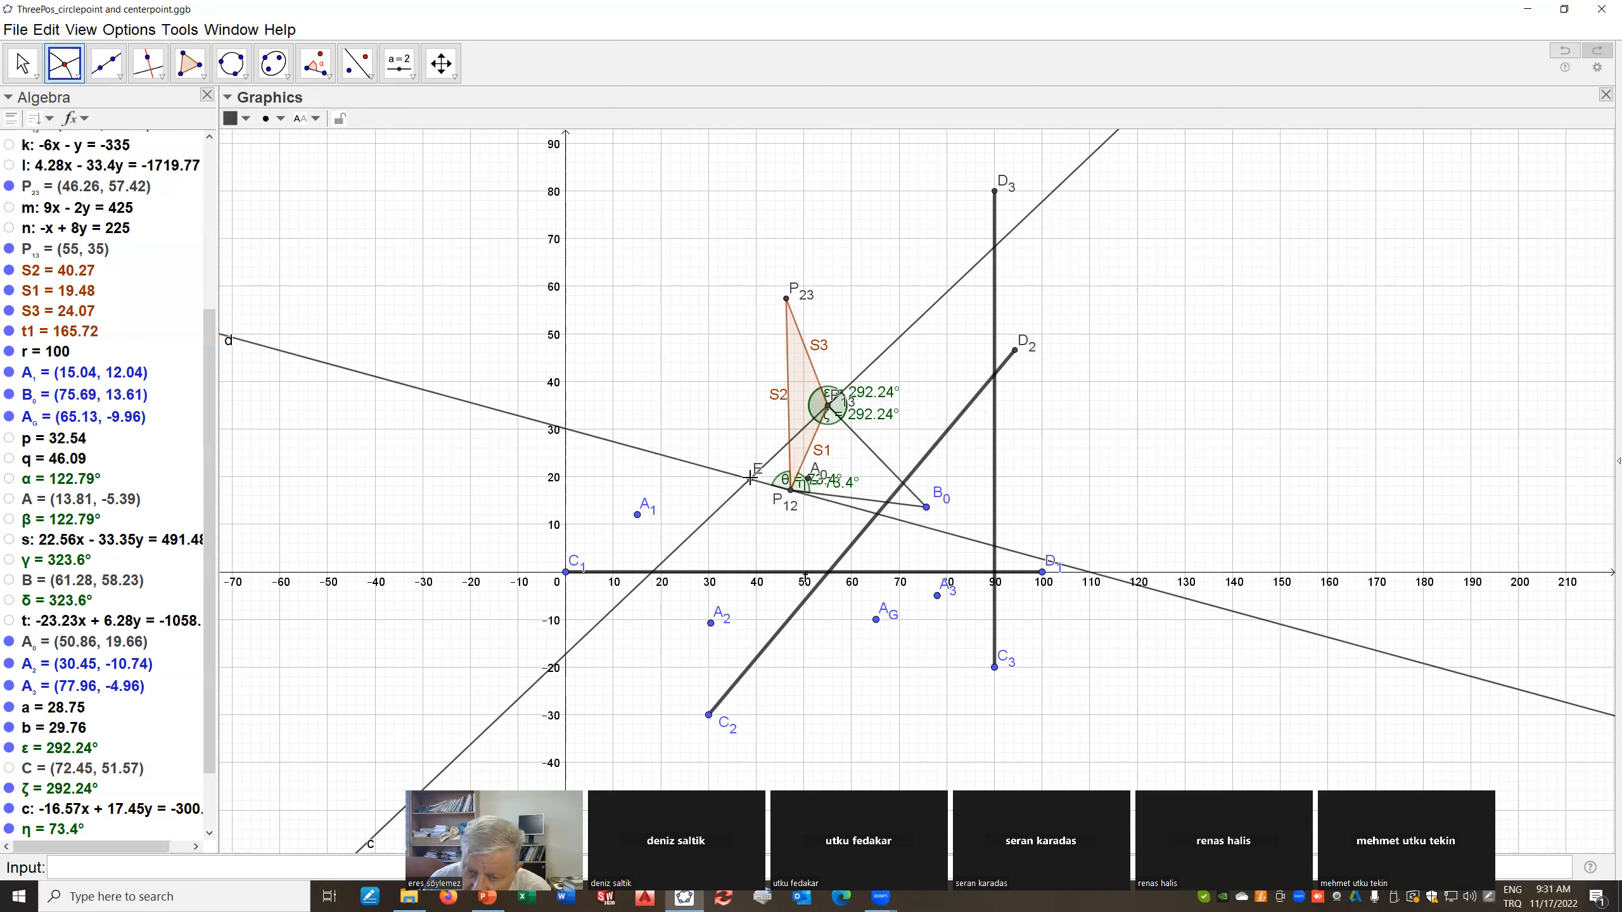
# Rename the new intersection point of the two construction lines as B_G
pyautogui.rightClick(752, 483)
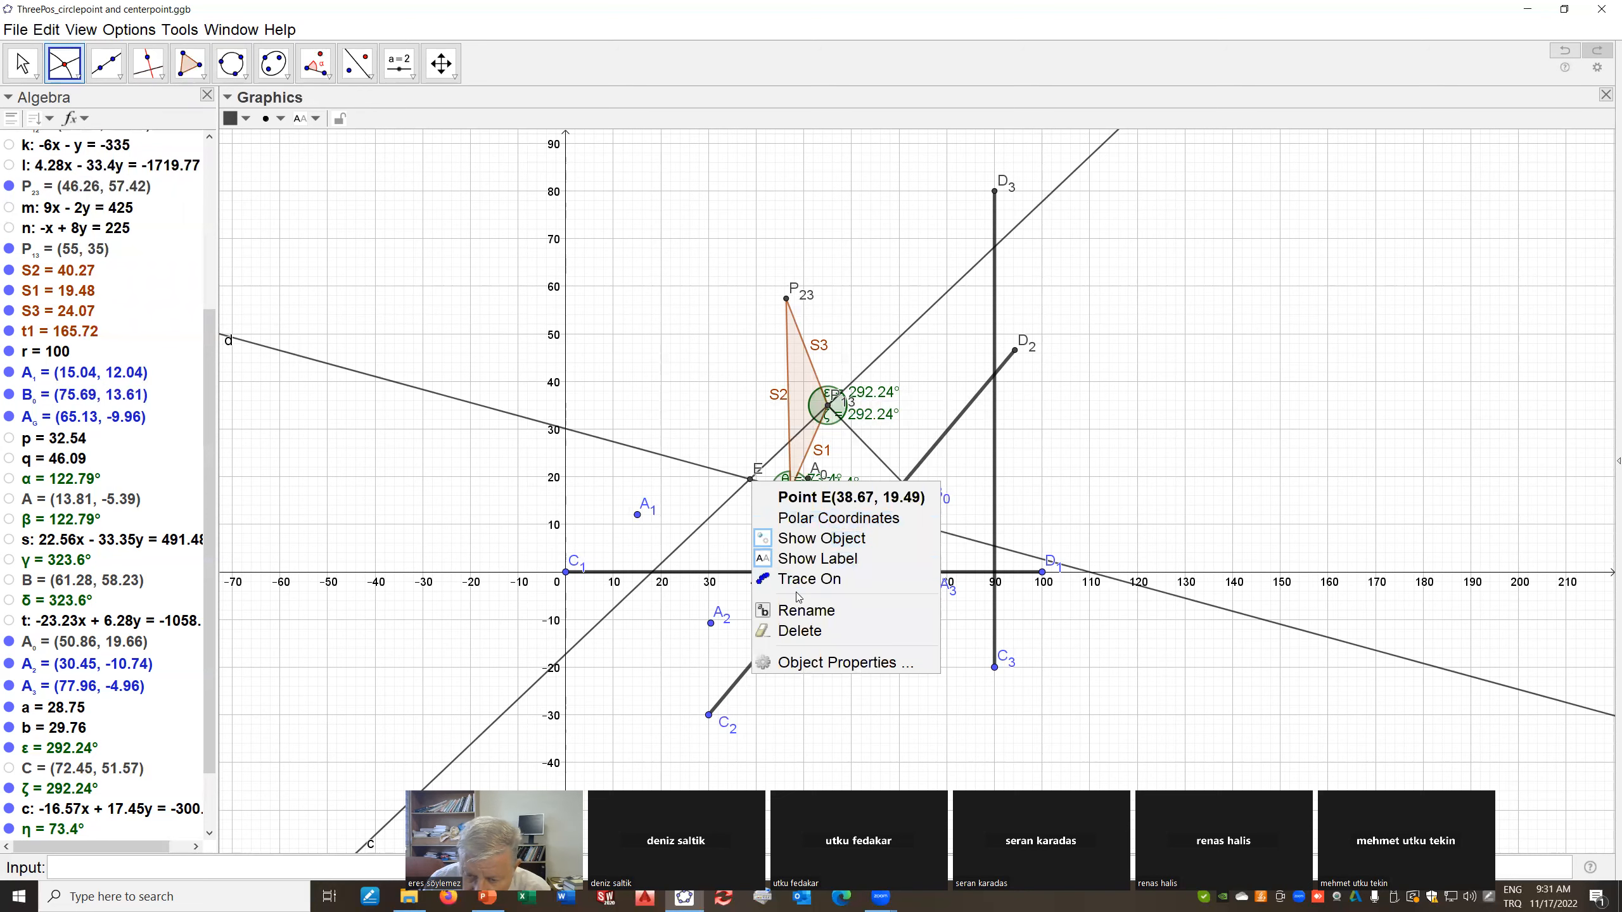
pyautogui.click(773, 610)
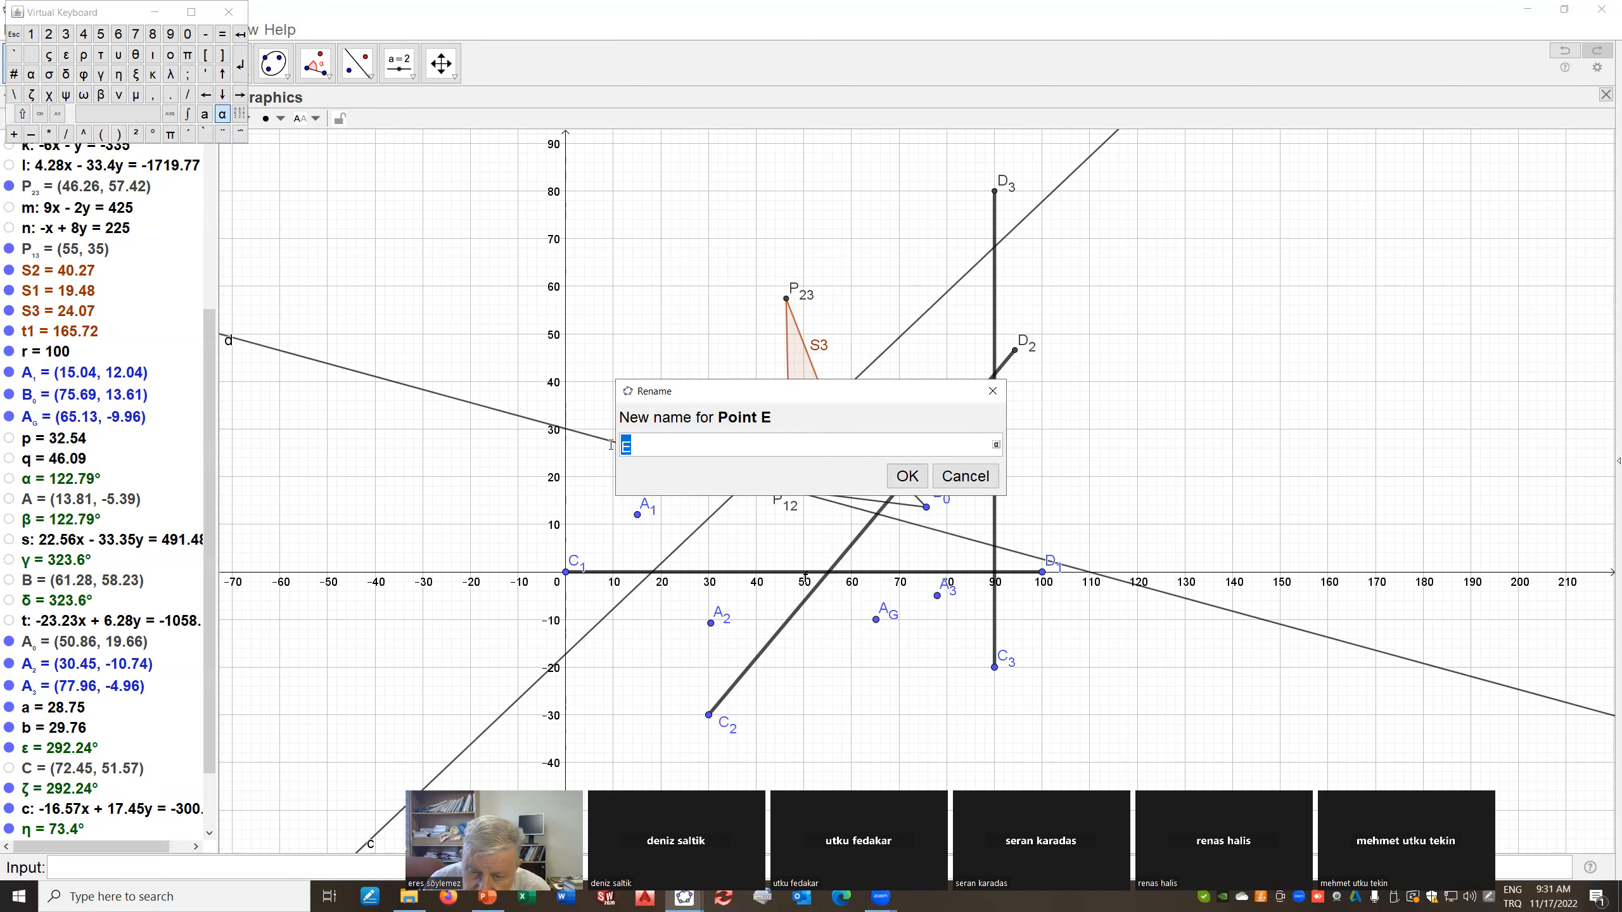
pyautogui.write('B')
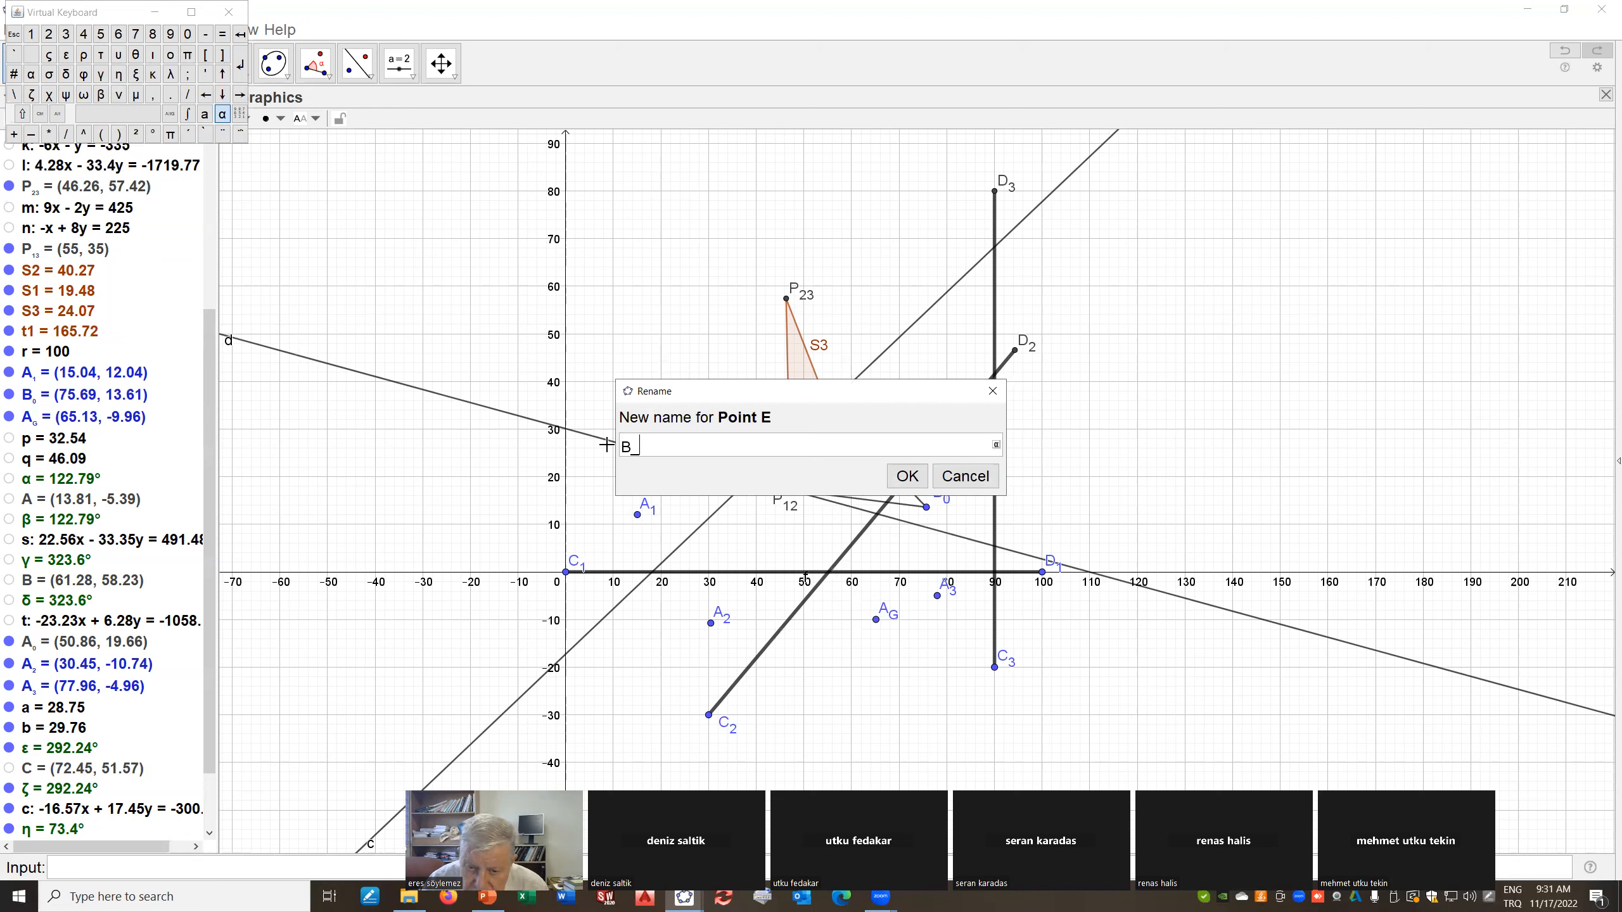
pyautogui.write('_G')
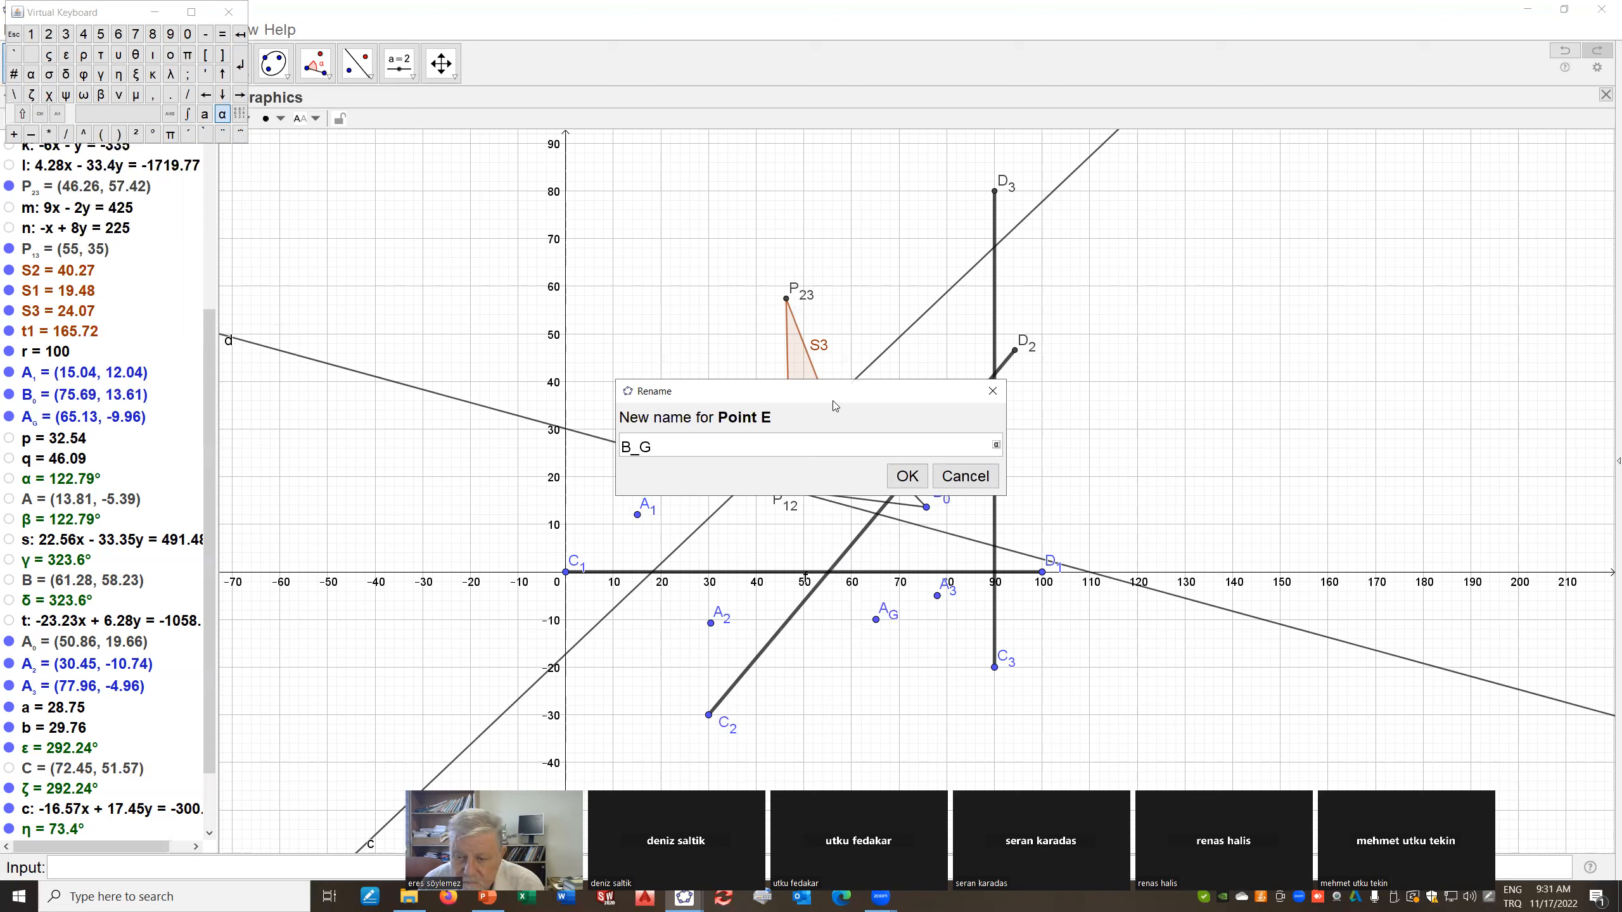
pyautogui.click(904, 477)
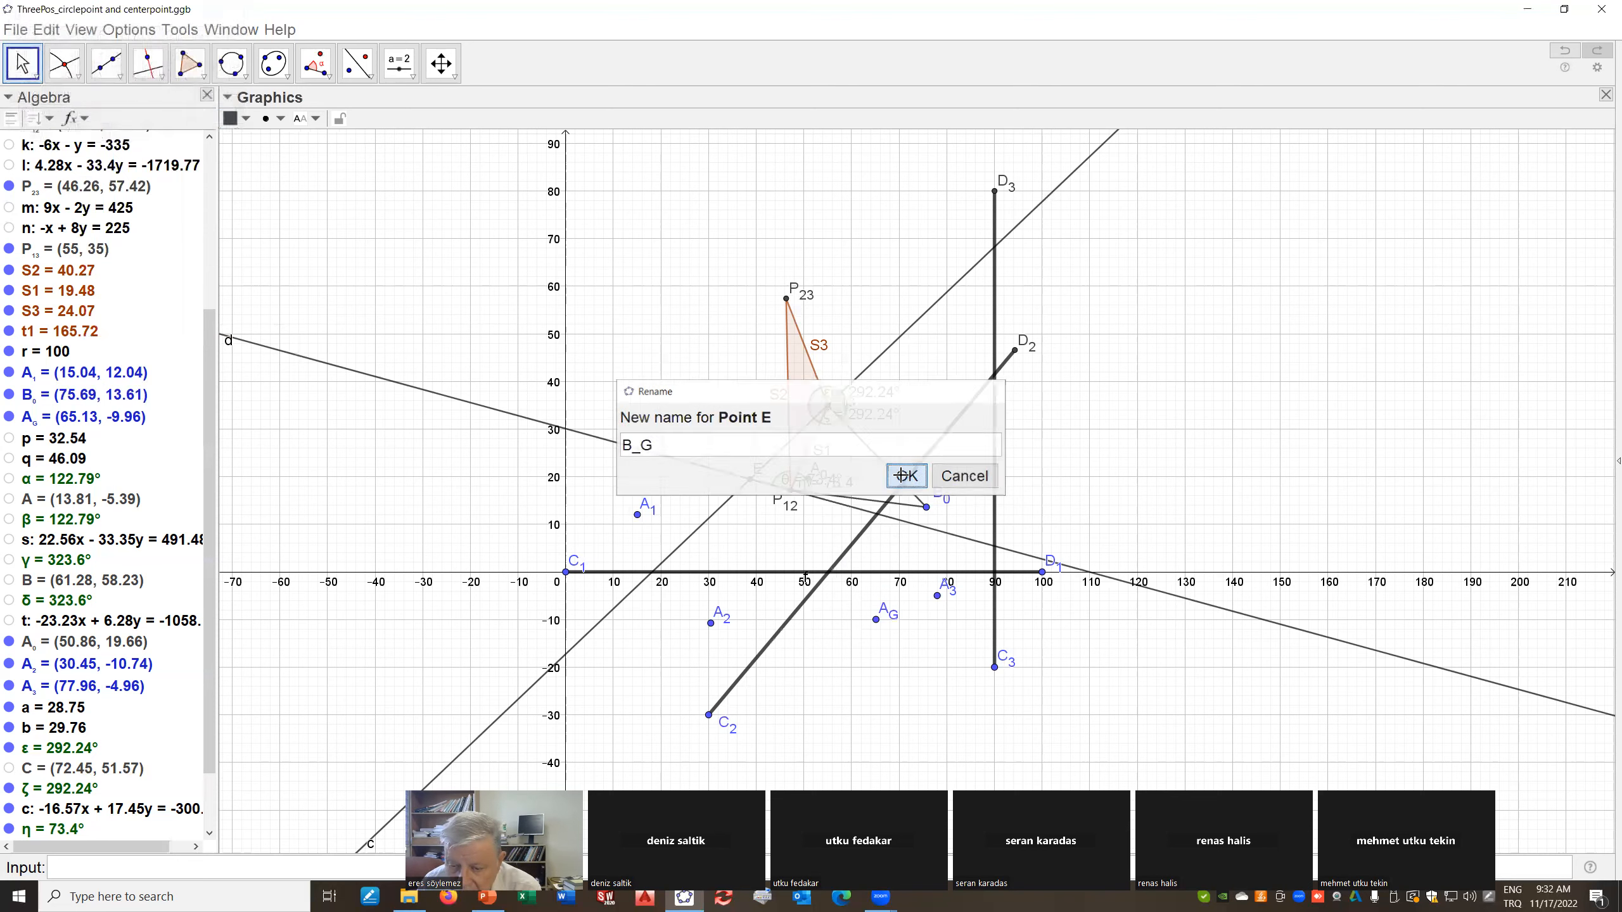
# Hide construction lines c and d and the two segments joining B_0 to P_13 and P_12
pyautogui.rightClick(941, 301)
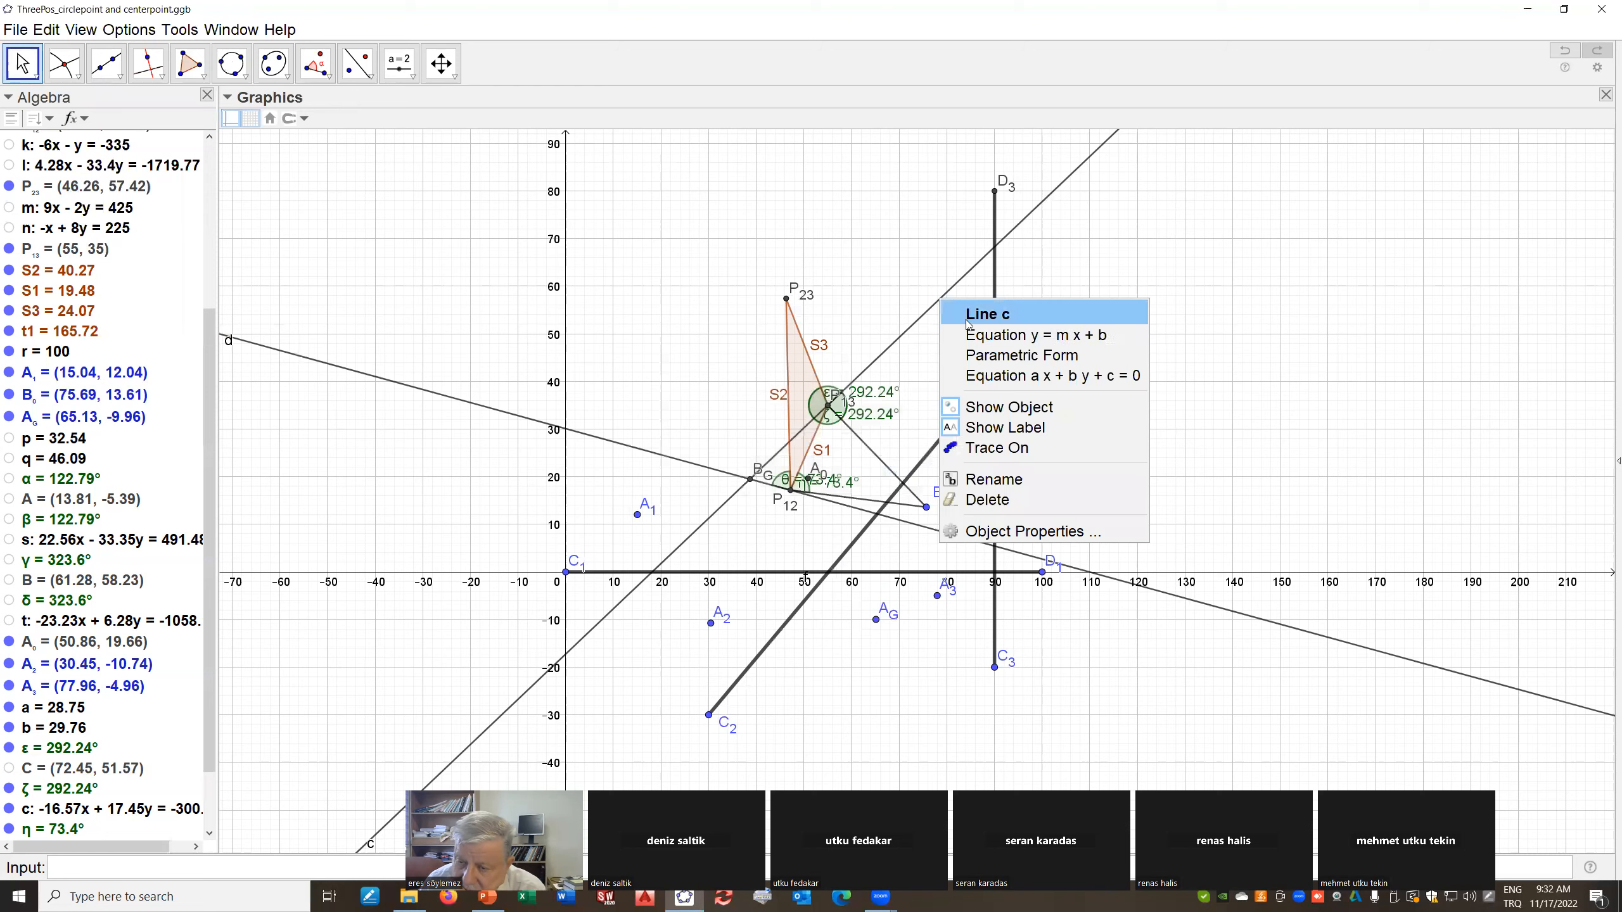
pyautogui.click(1005, 403)
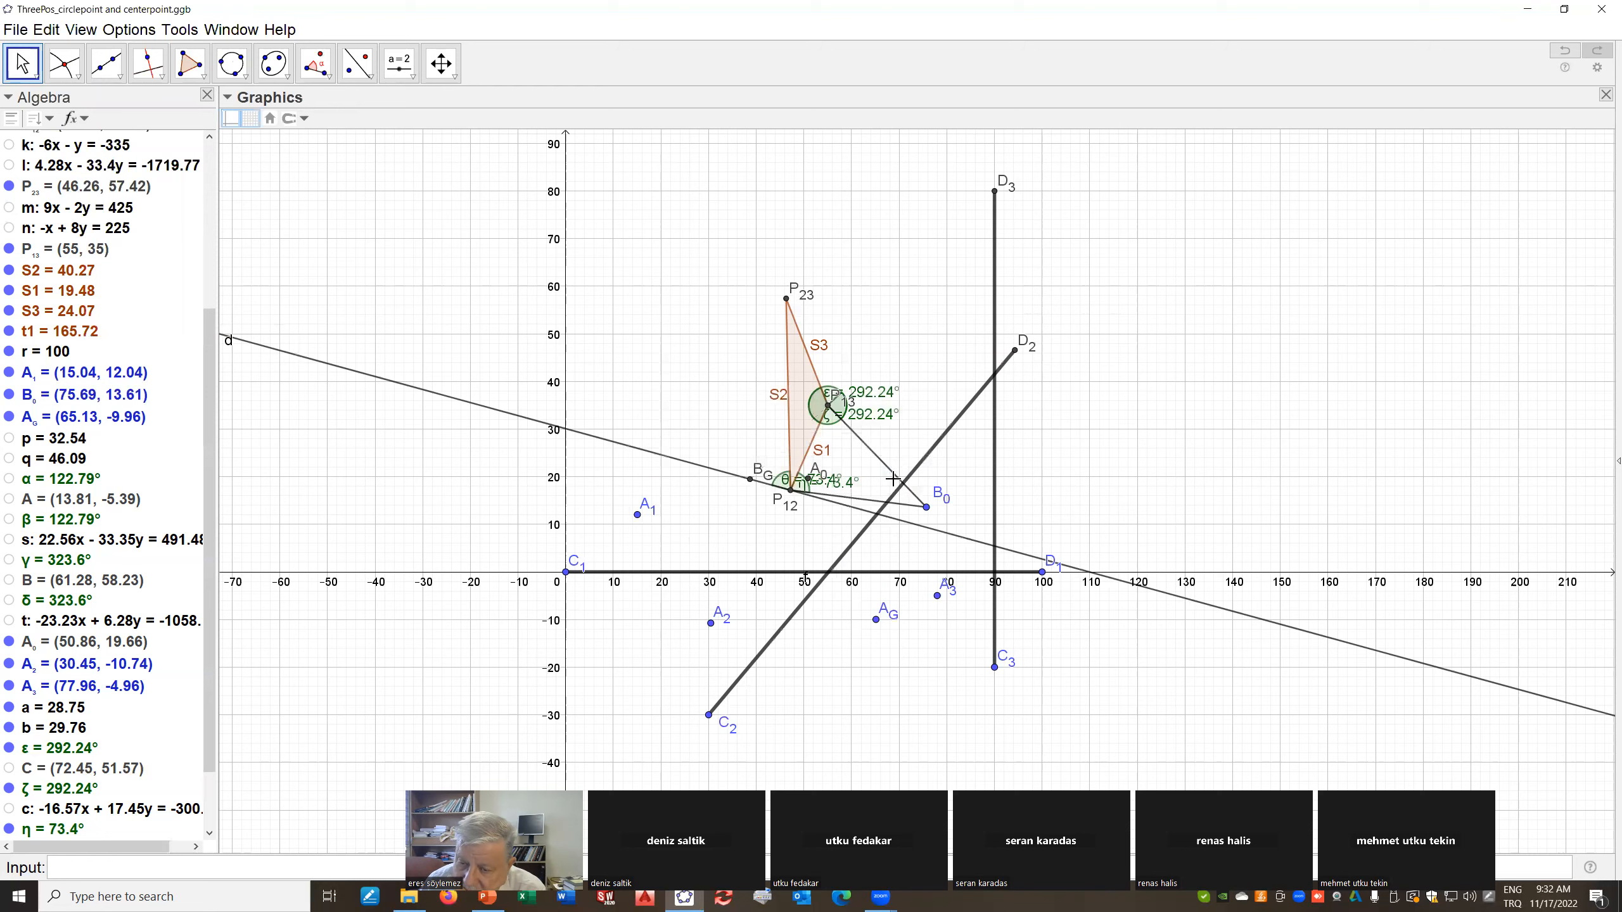
pyautogui.rightClick(935, 530)
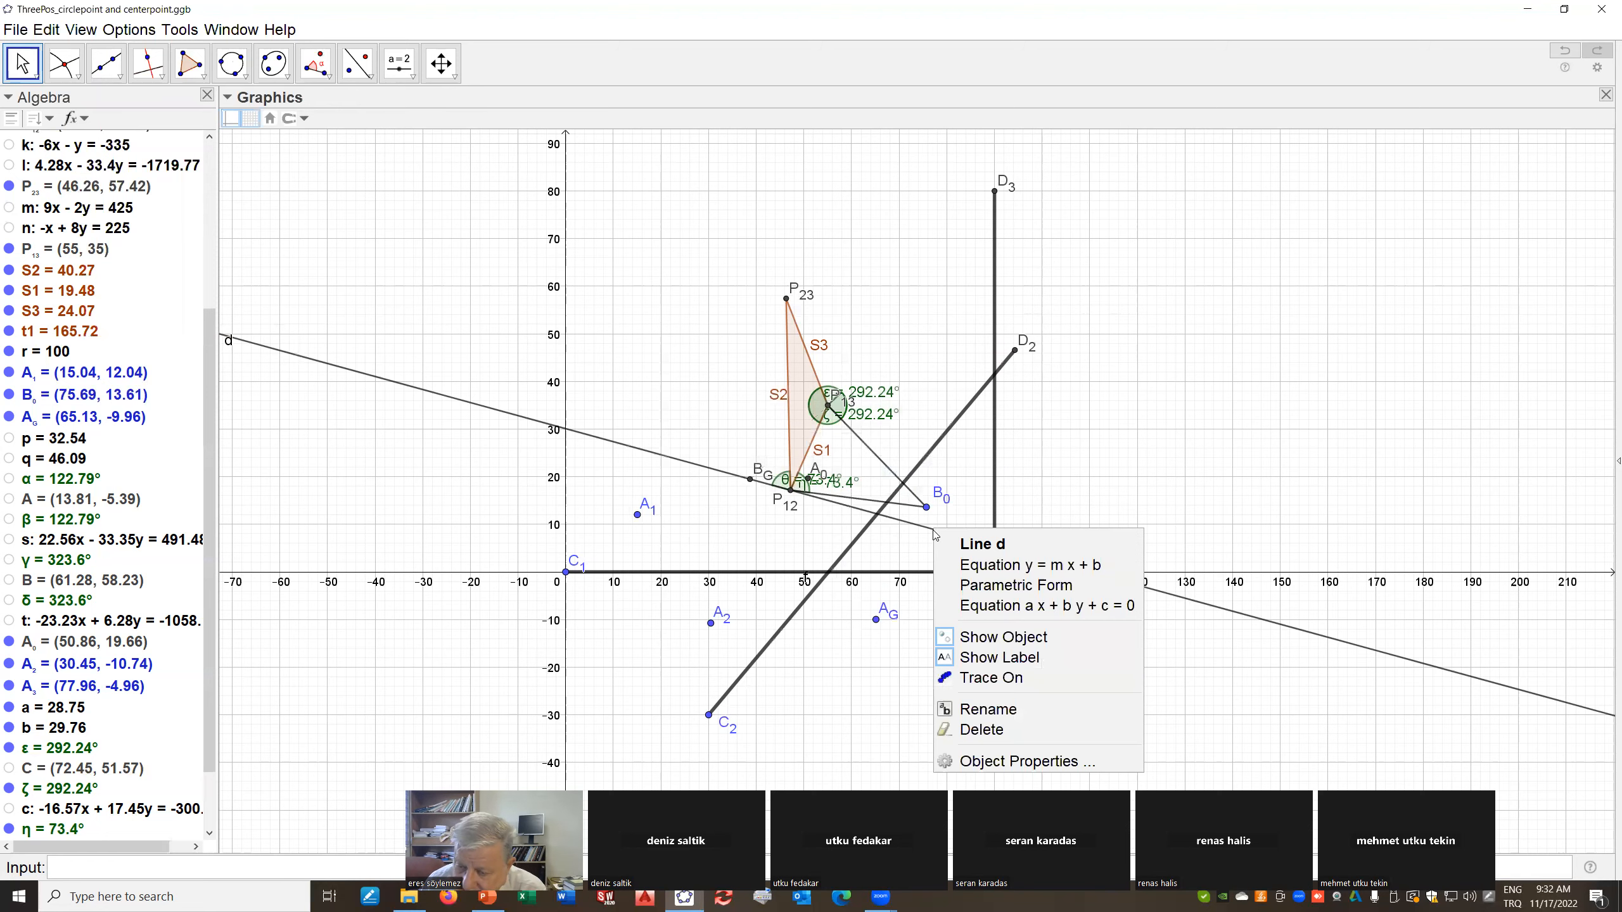
pyautogui.click(998, 642)
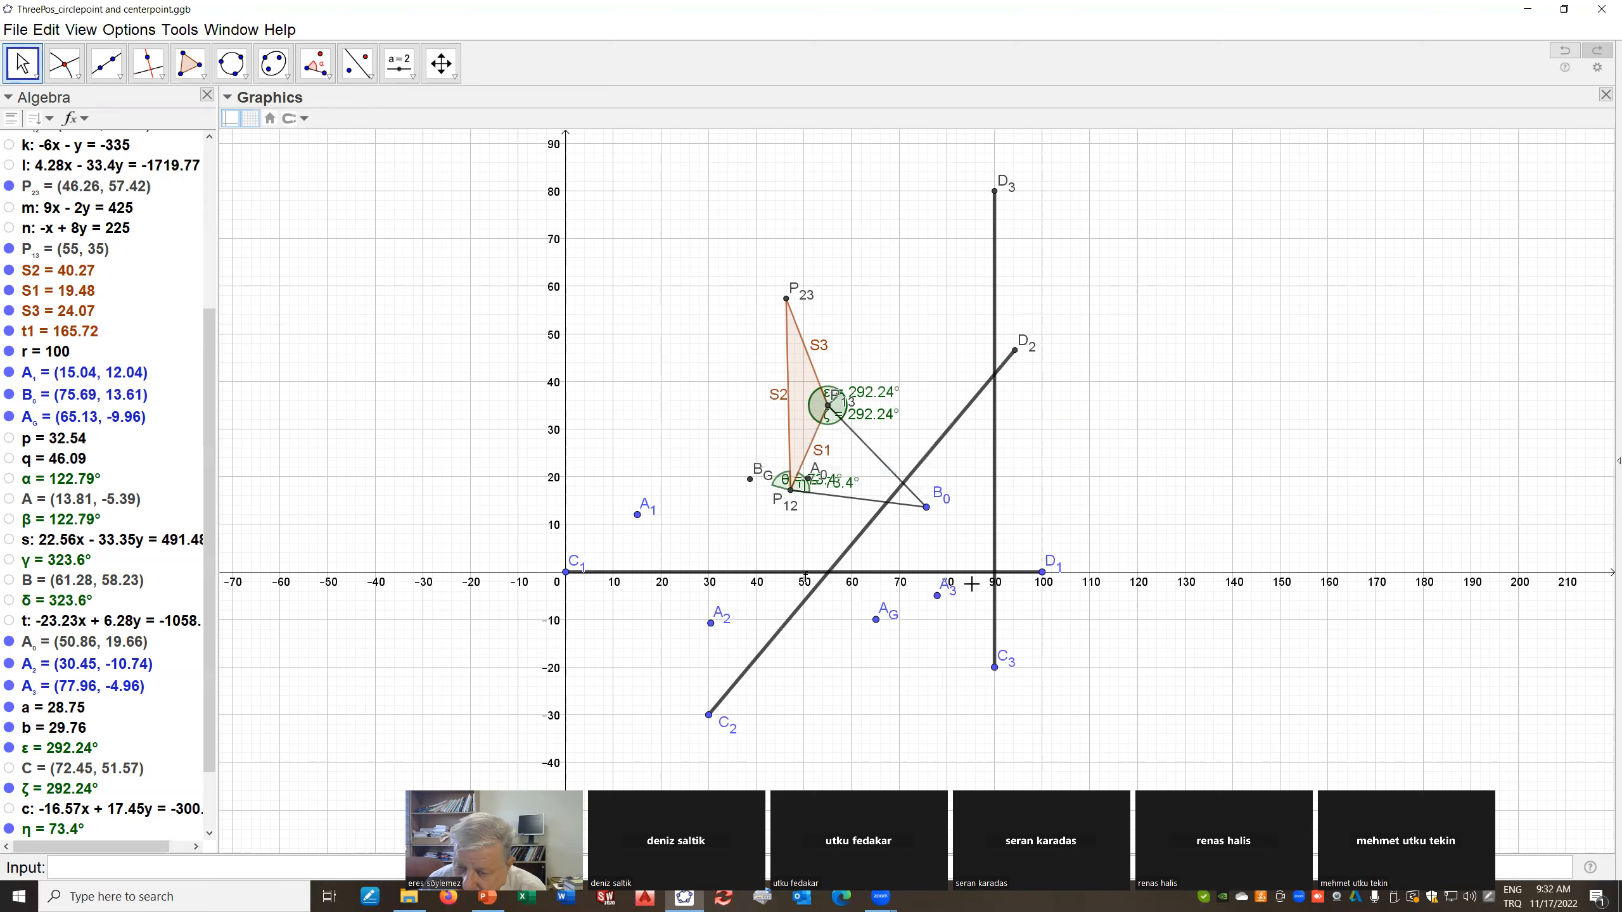
pyautogui.rightClick(892, 471)
pyautogui.click(913, 506)
pyautogui.rightClick(863, 505)
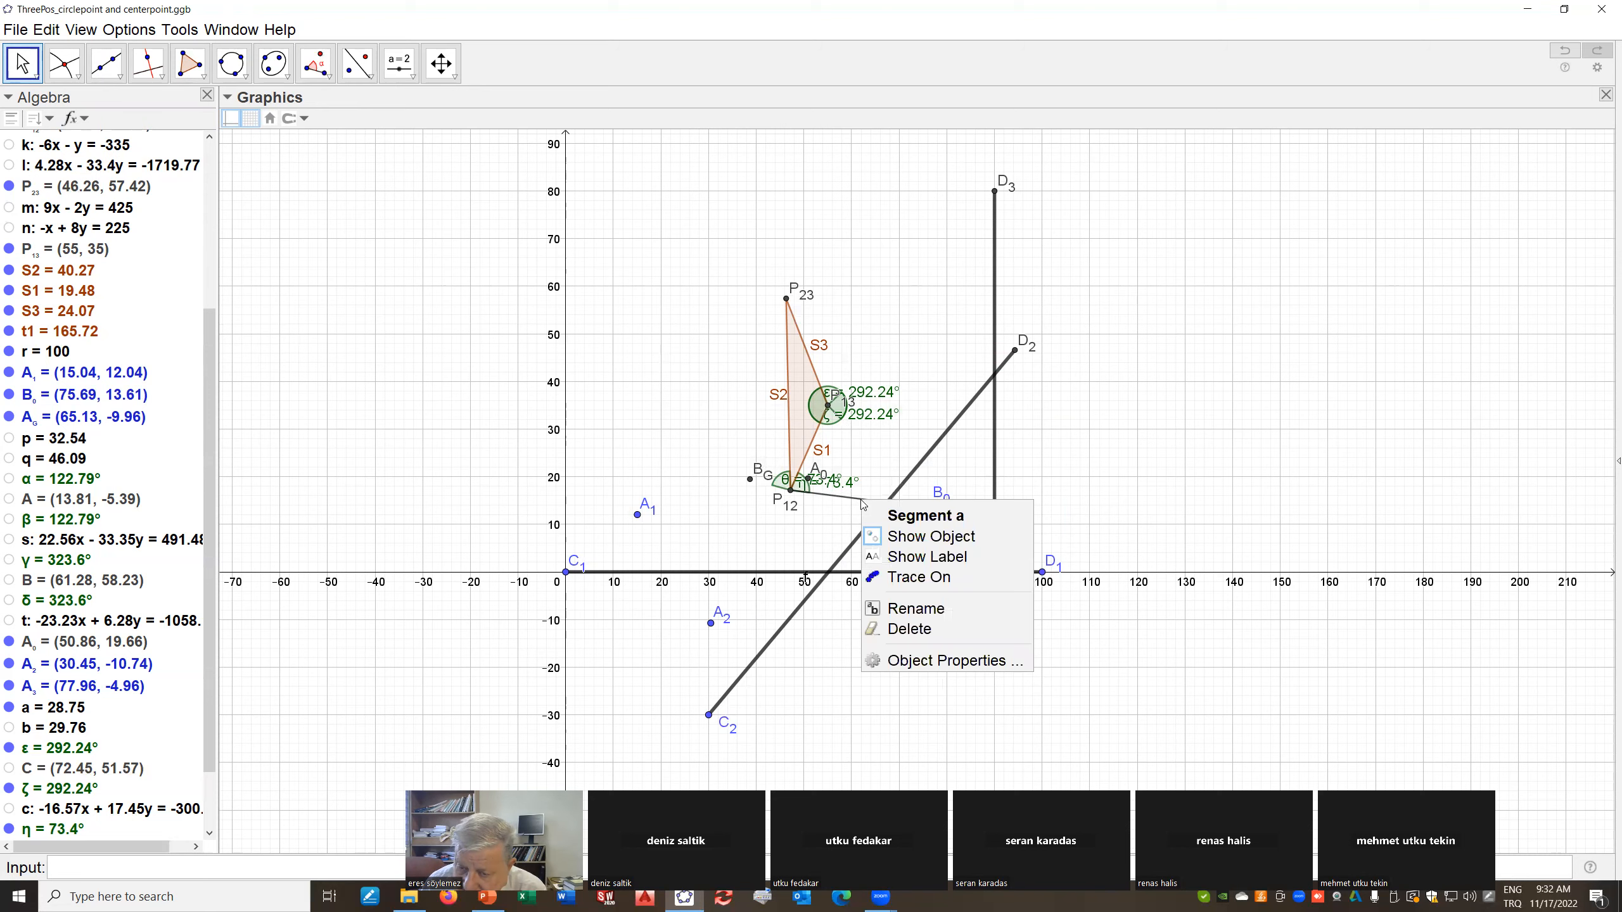
pyautogui.click(894, 536)
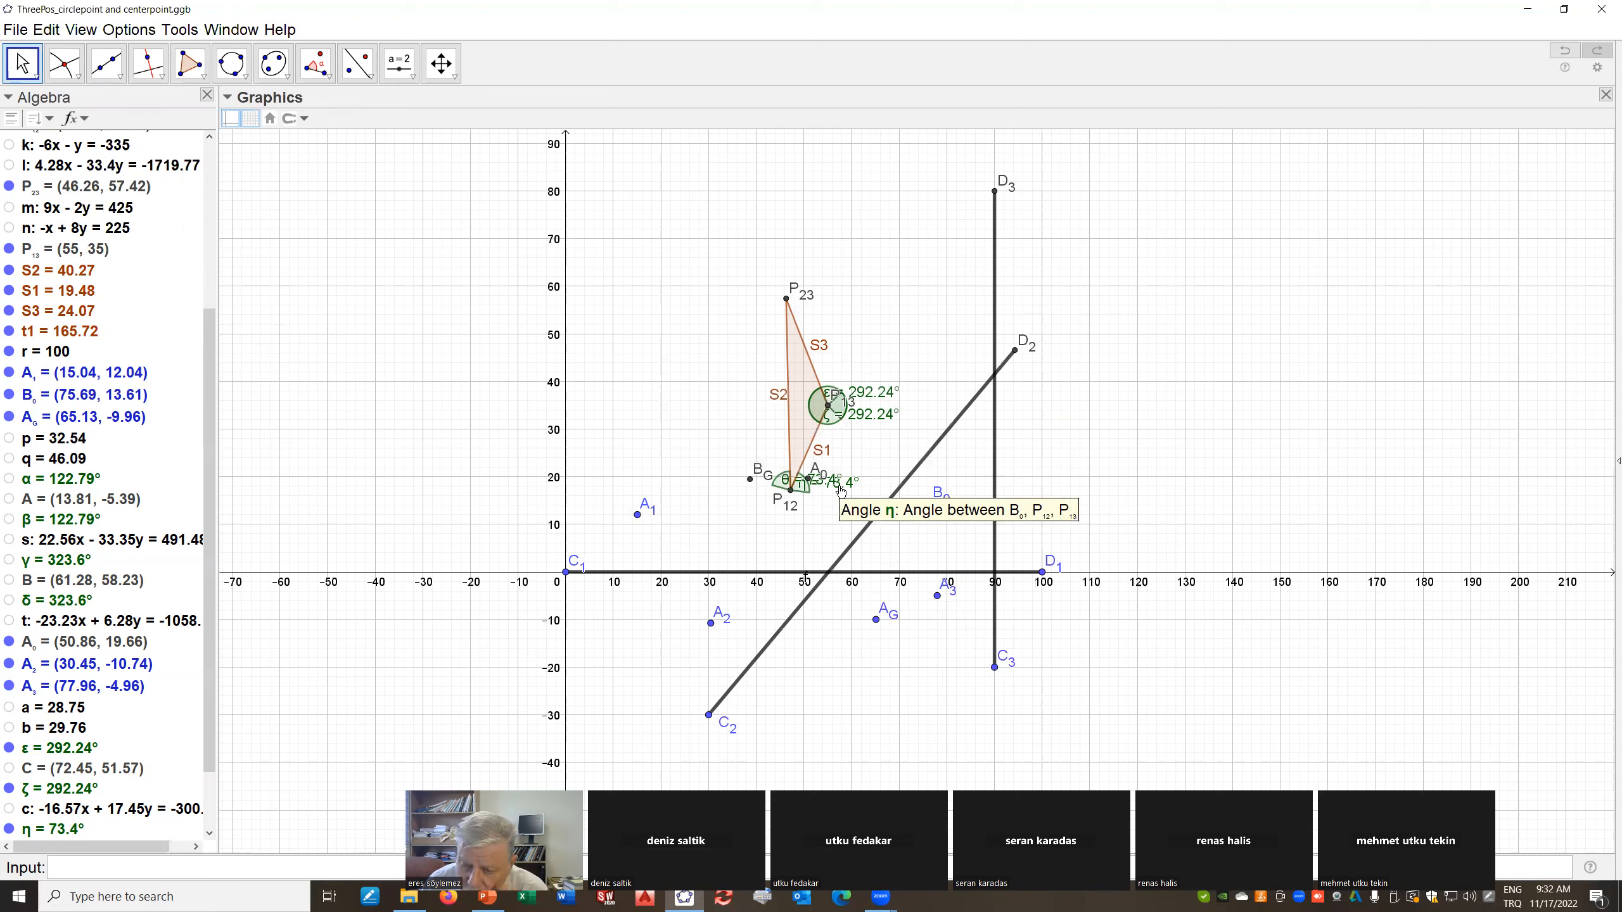
# Hide the angle markings η and θ at P_12 and ζ and ε at P_13
pyautogui.rightClick(841, 488)
pyautogui.click(897, 524)
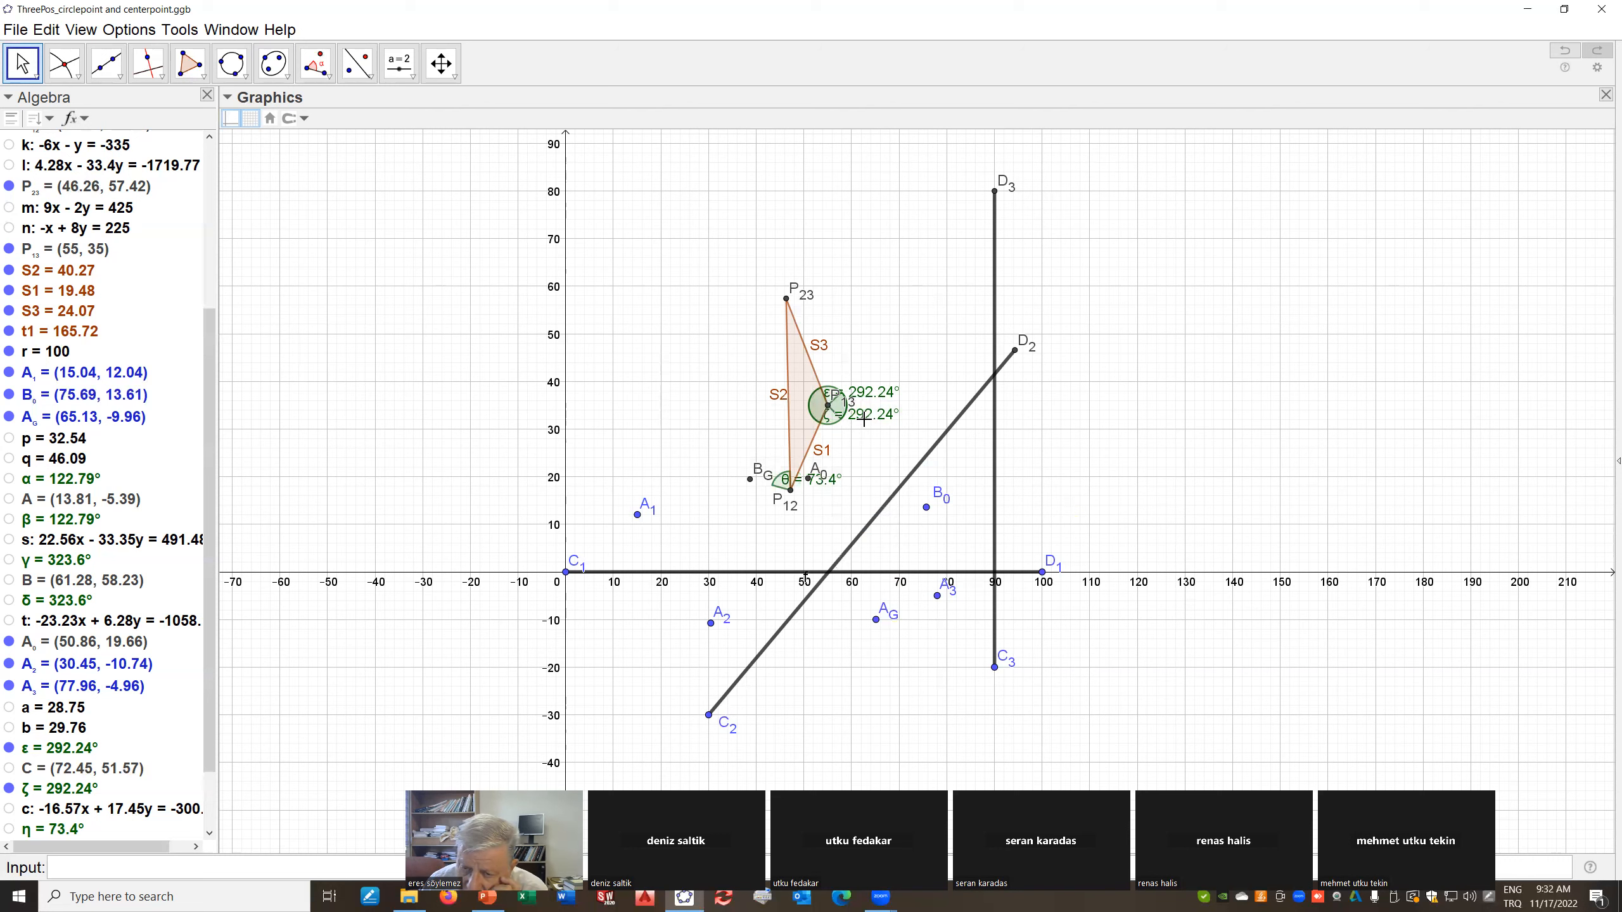
pyautogui.rightClick(867, 426)
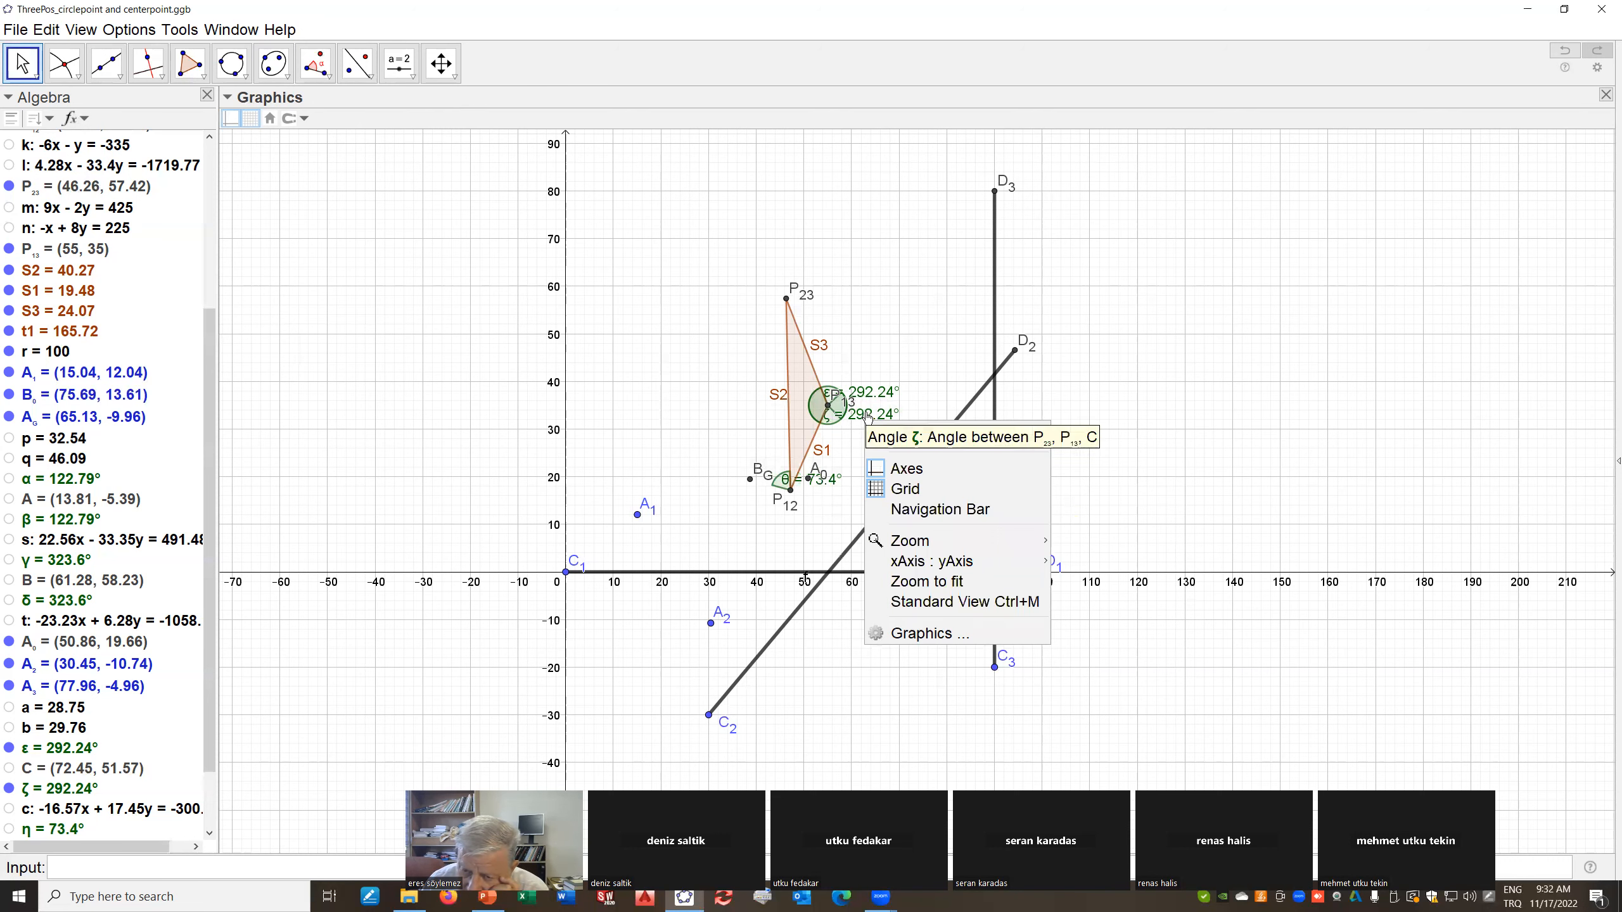
pyautogui.click(866, 410)
pyautogui.rightClick(867, 424)
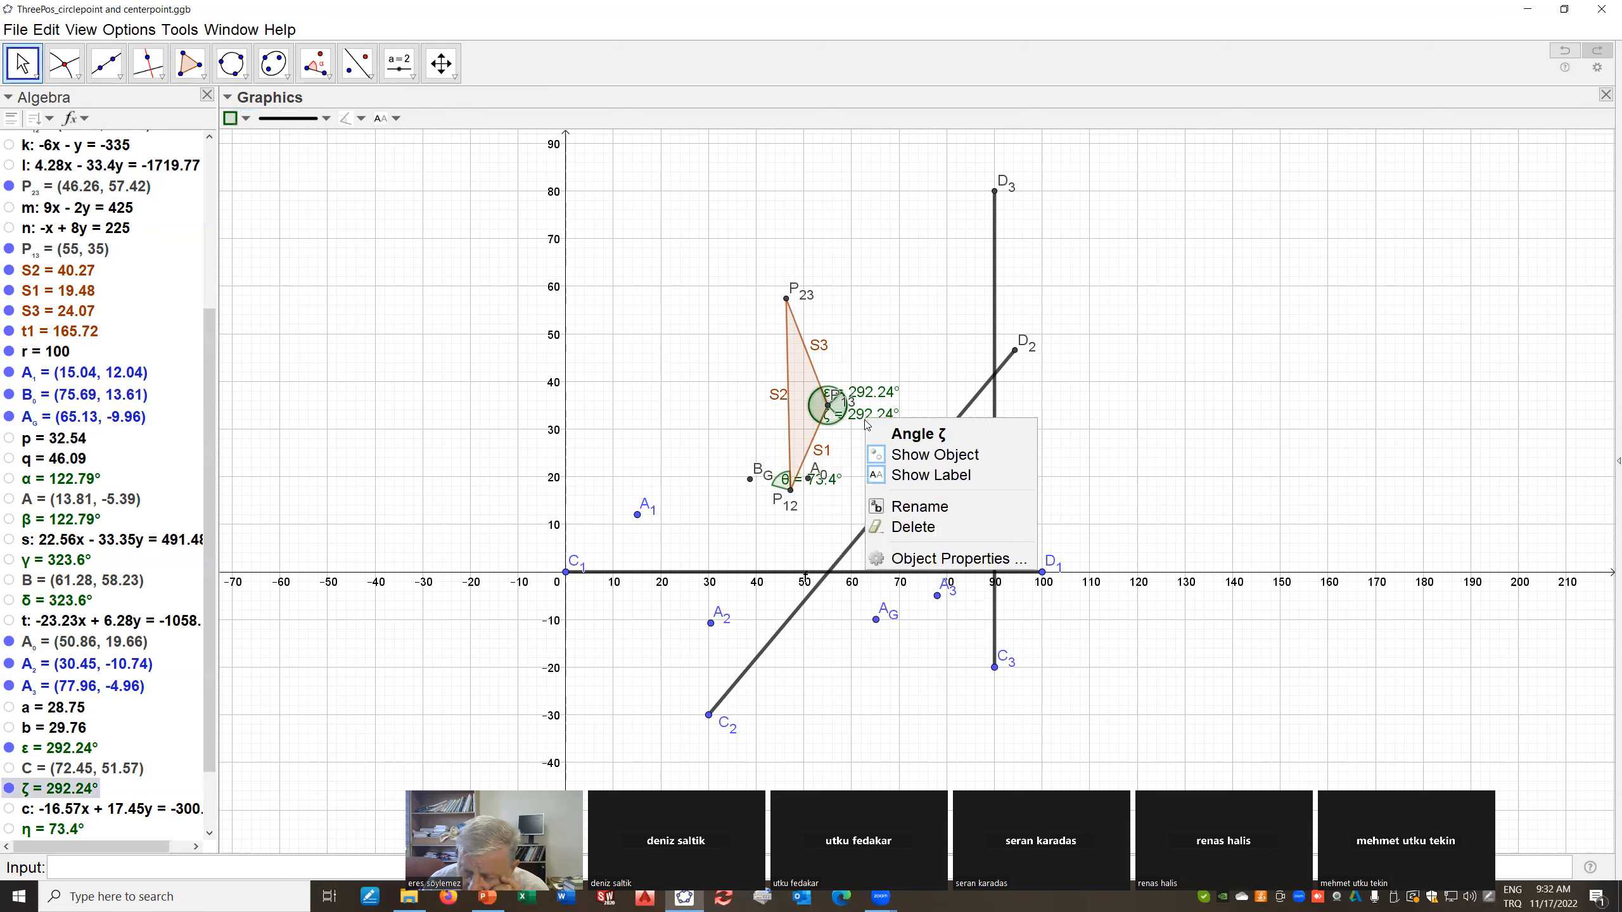
pyautogui.click(903, 461)
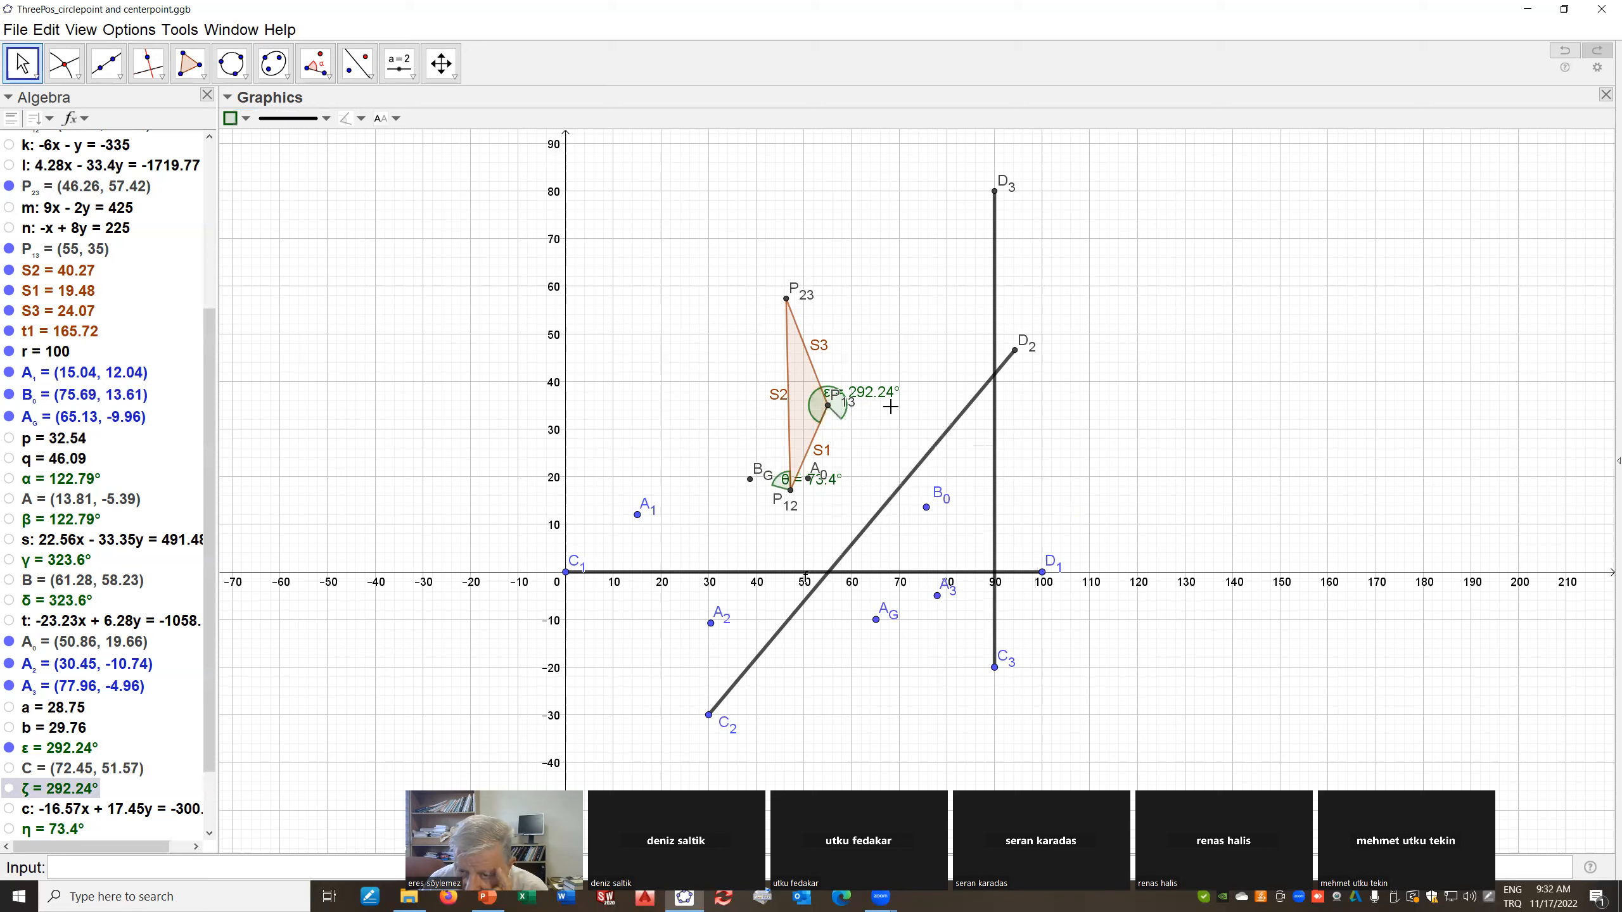
pyautogui.rightClick(884, 399)
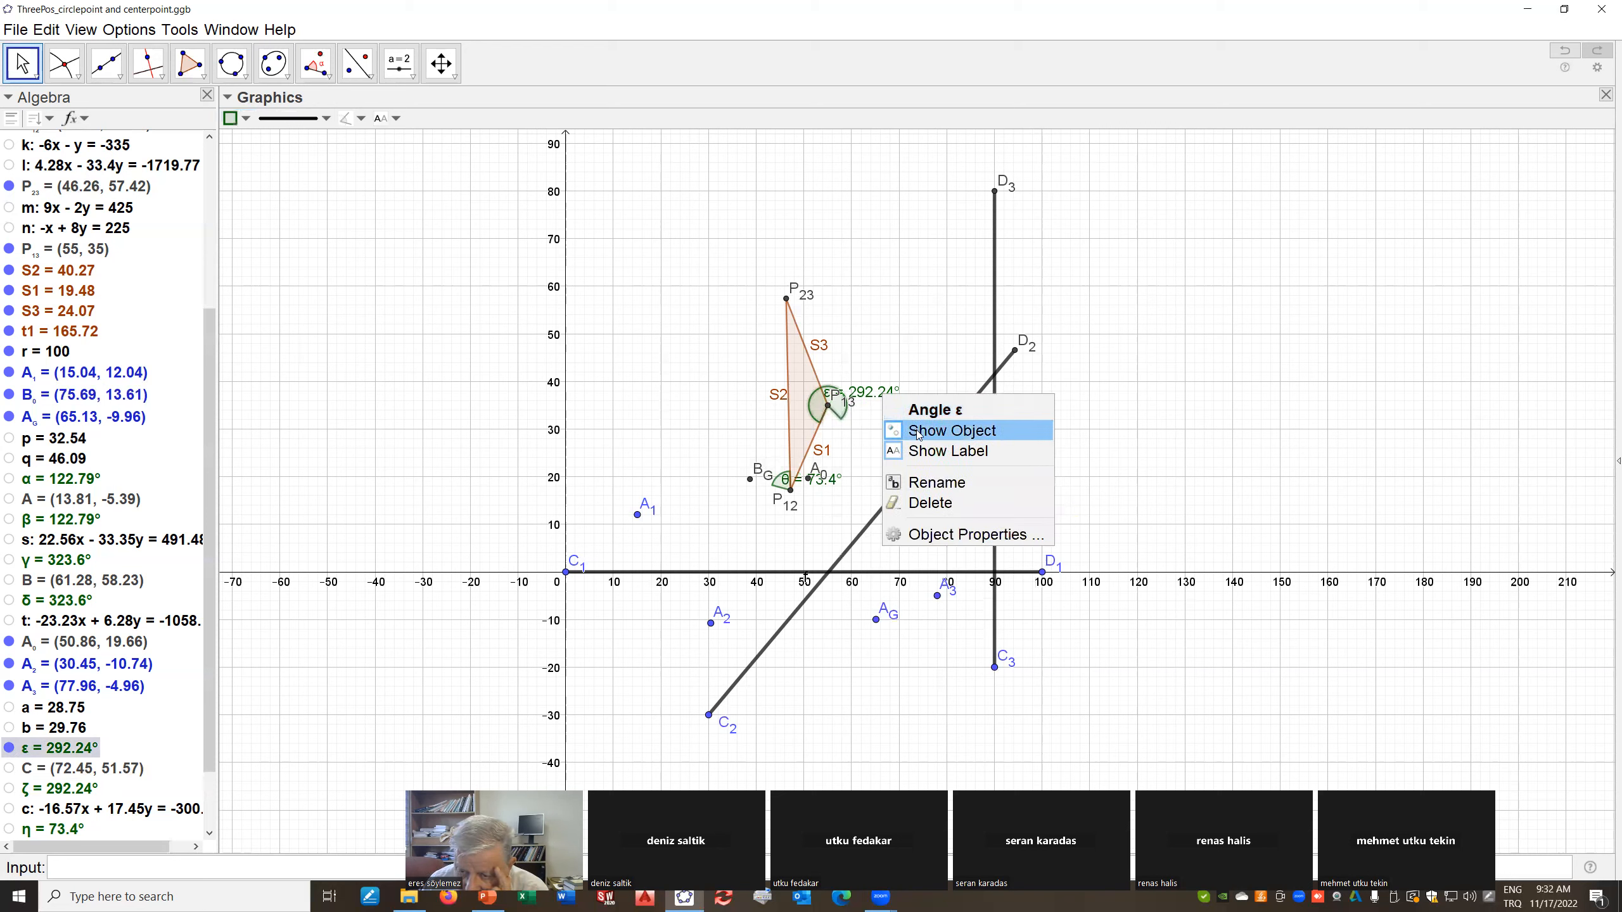
pyautogui.click(890, 431)
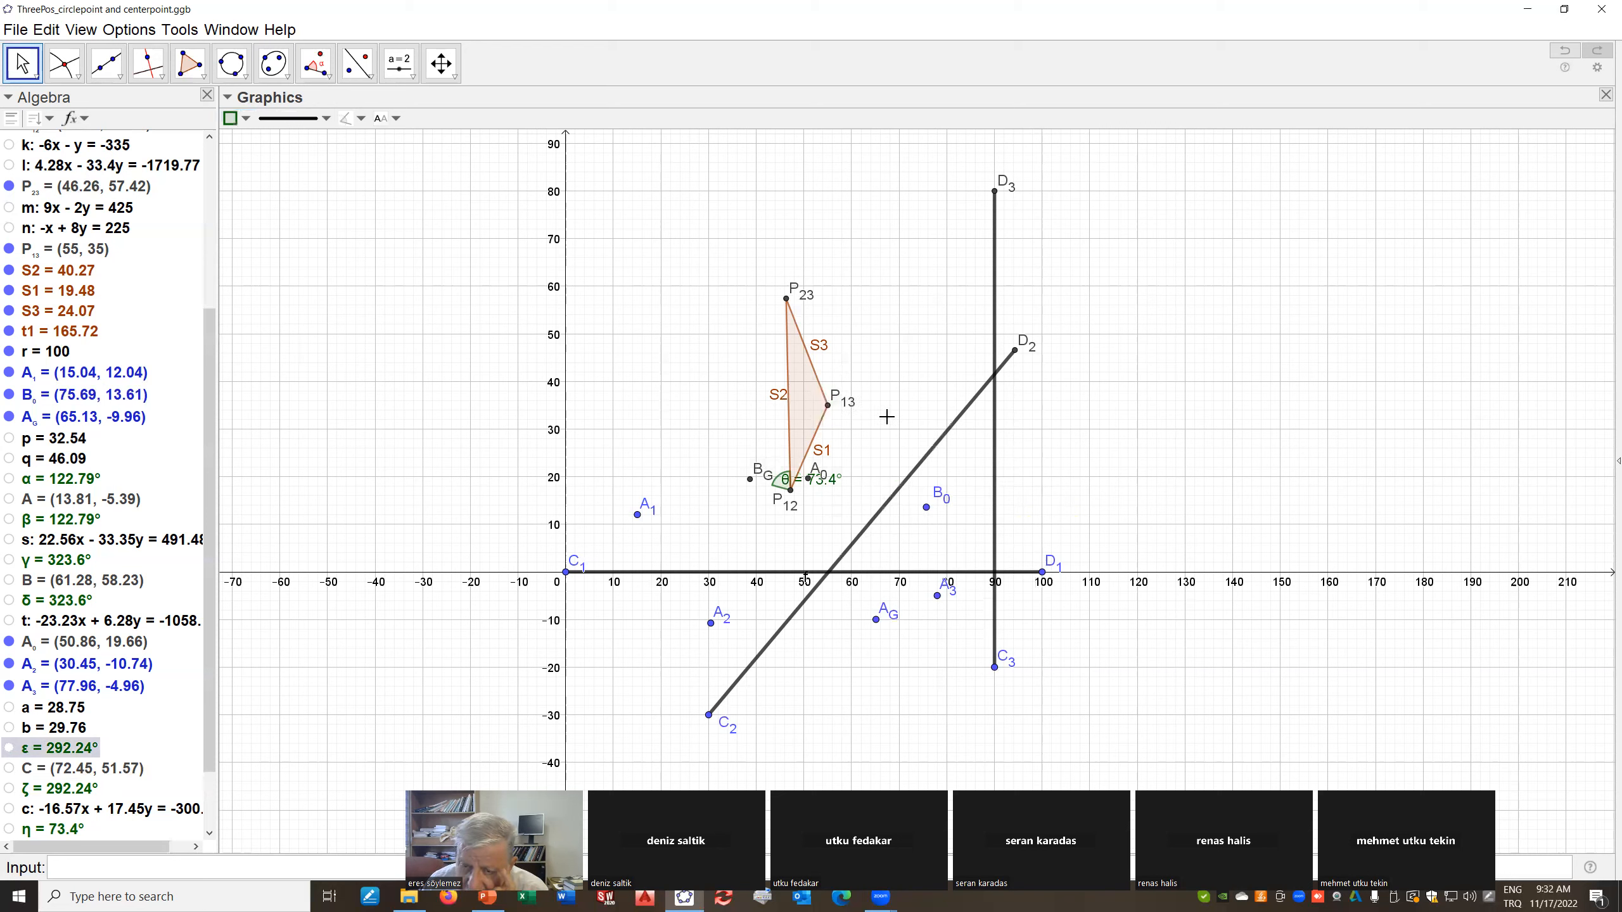
pyautogui.rightClick(824, 486)
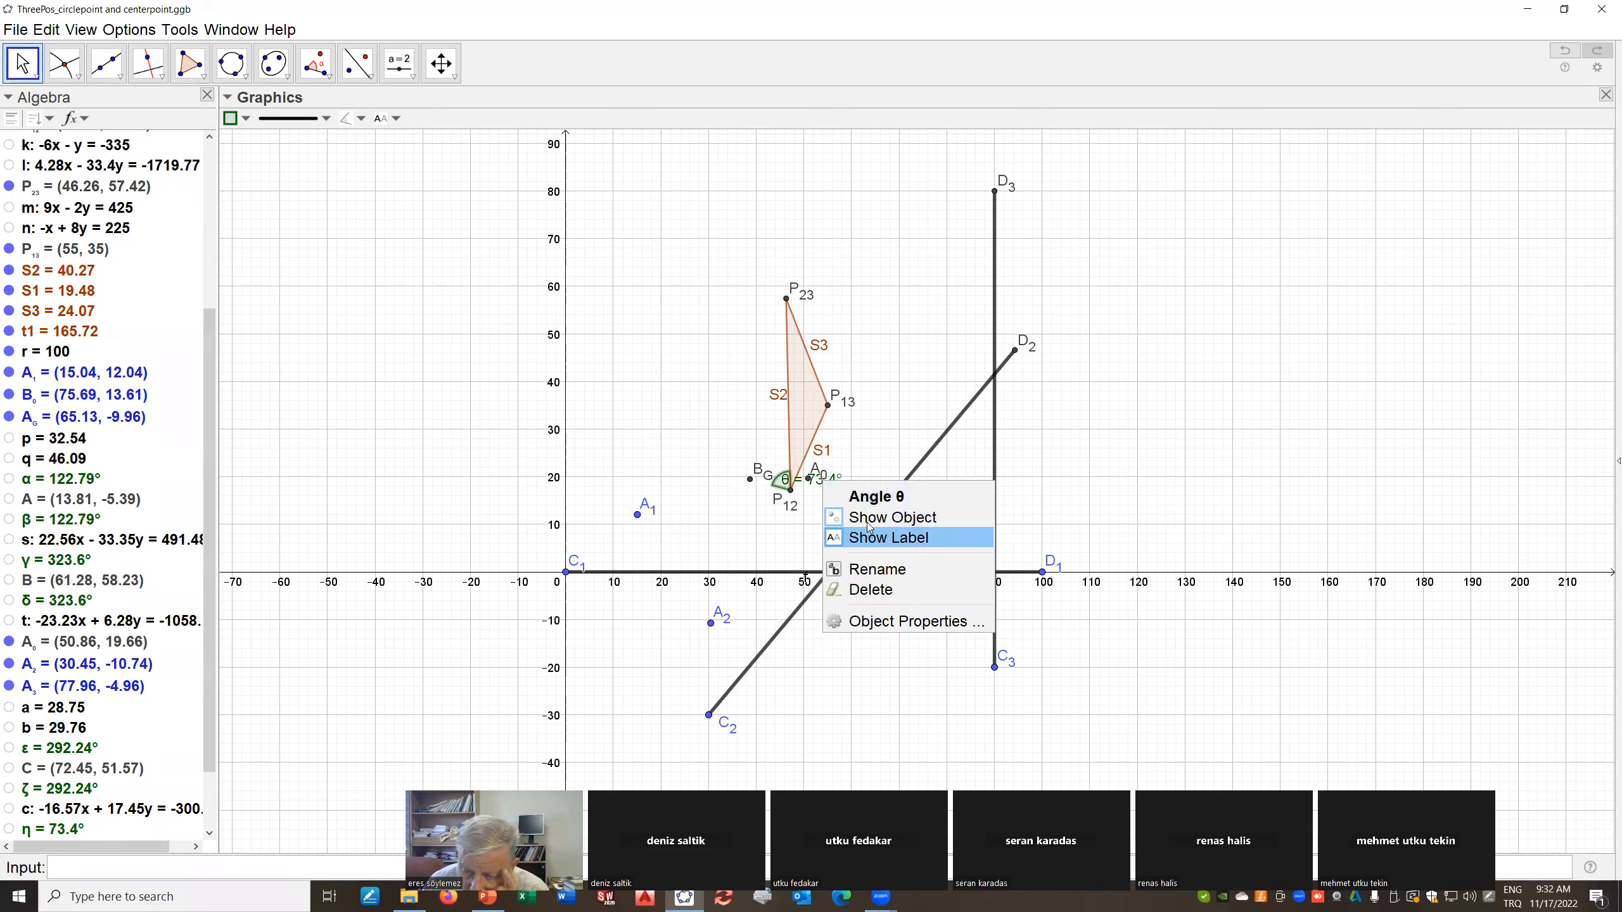
pyautogui.click(831, 517)
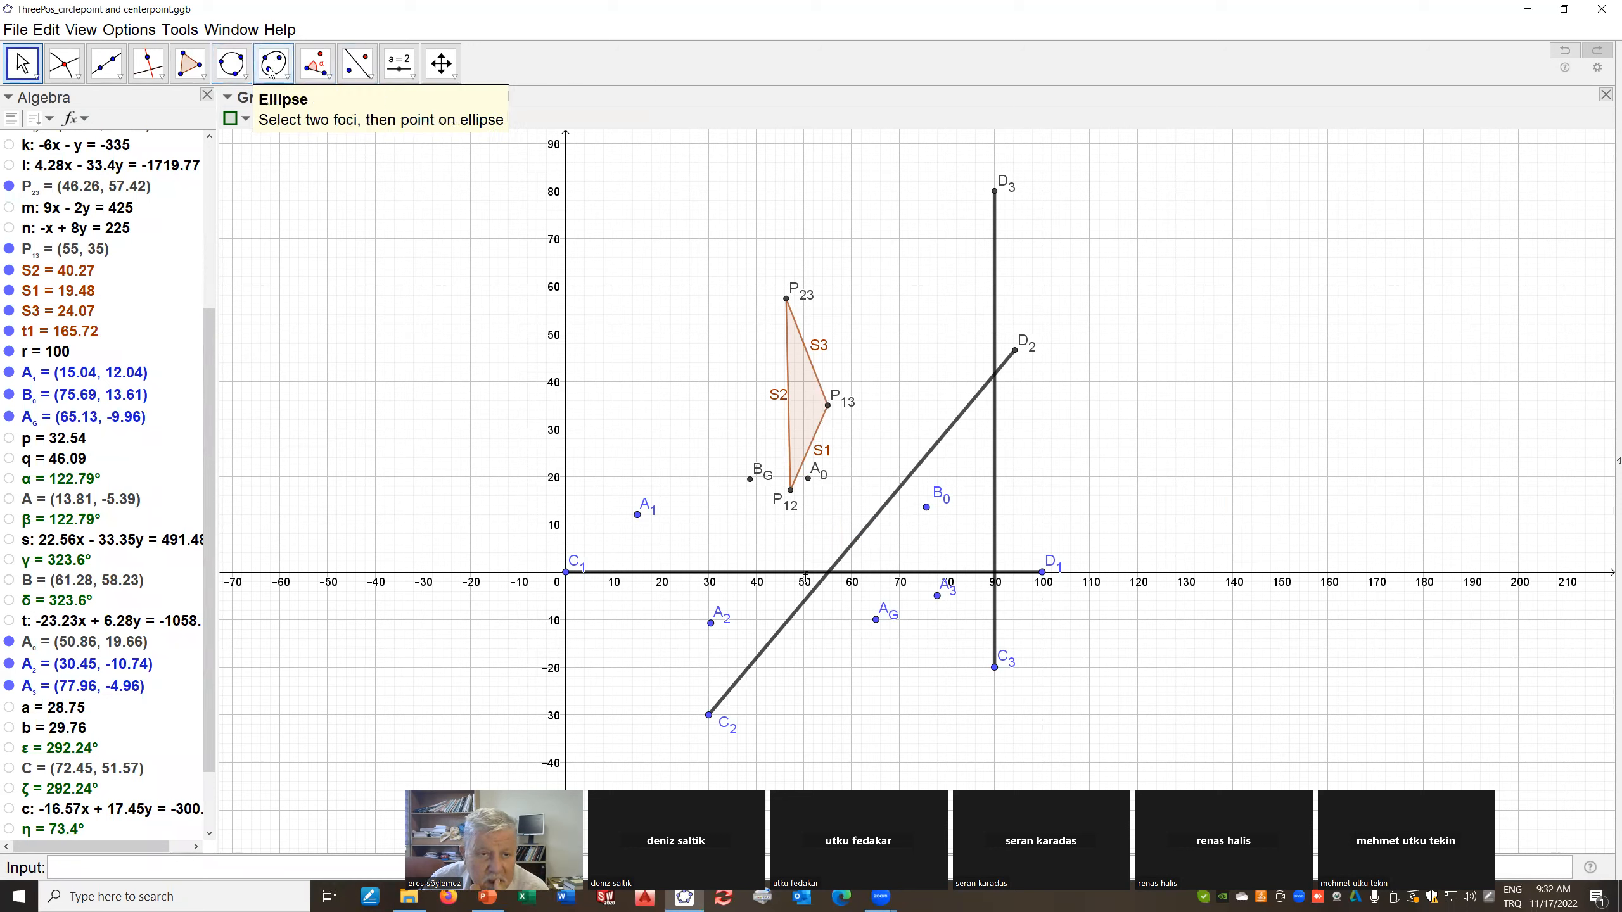
# Reflect point B_G about side S1 of the pole triangle
pyautogui.click(376, 81)
pyautogui.click(376, 81)
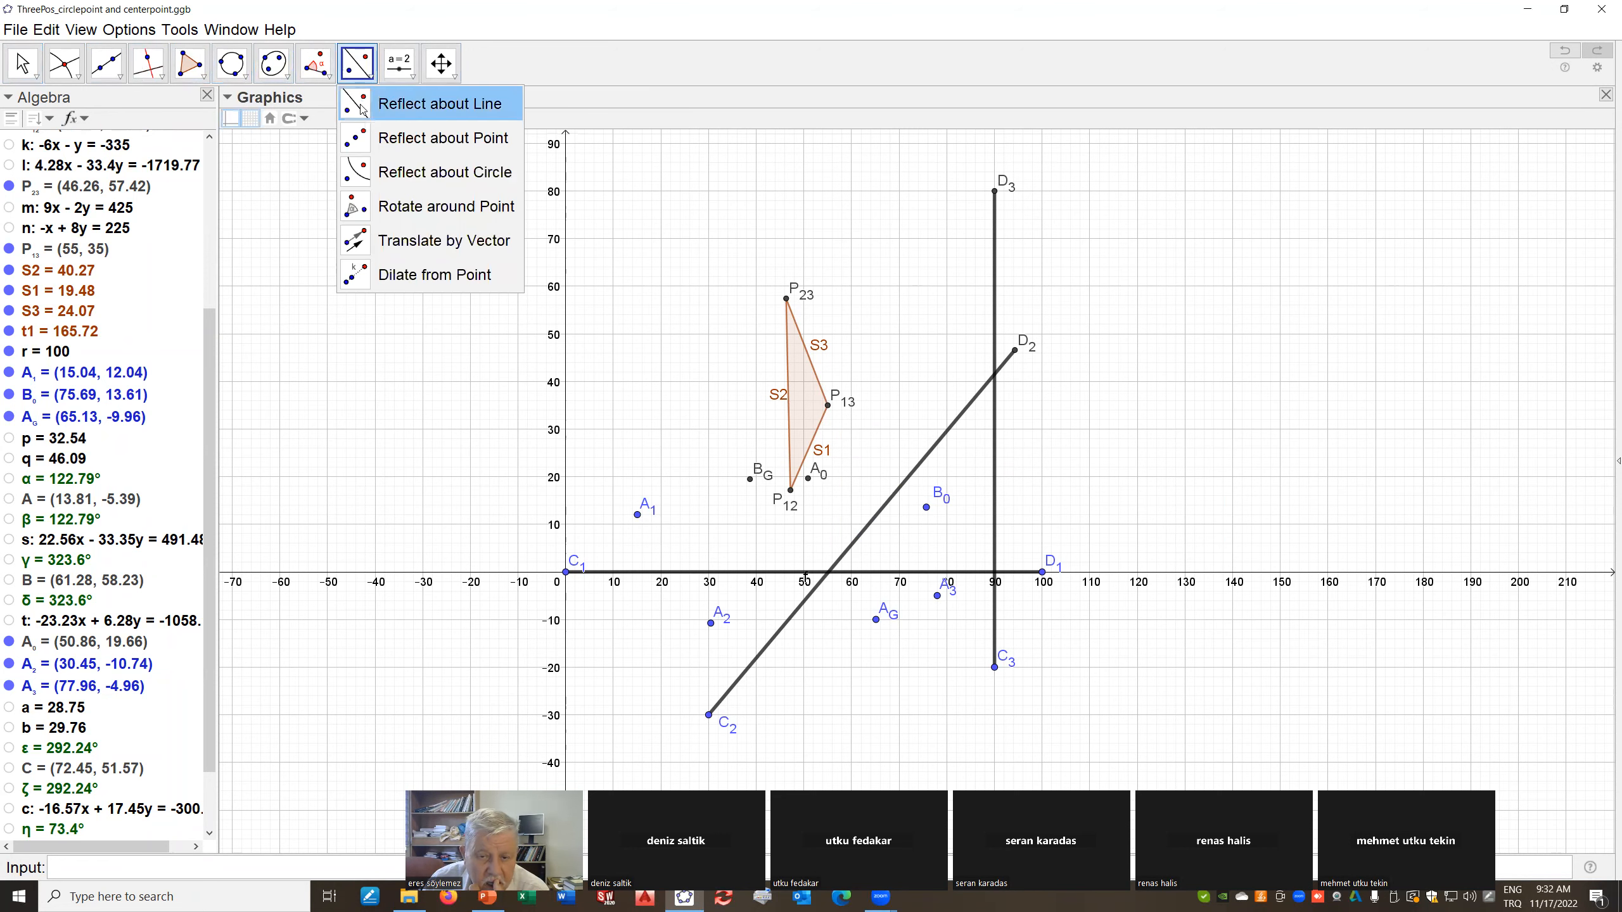
pyautogui.click(443, 102)
pyautogui.click(750, 480)
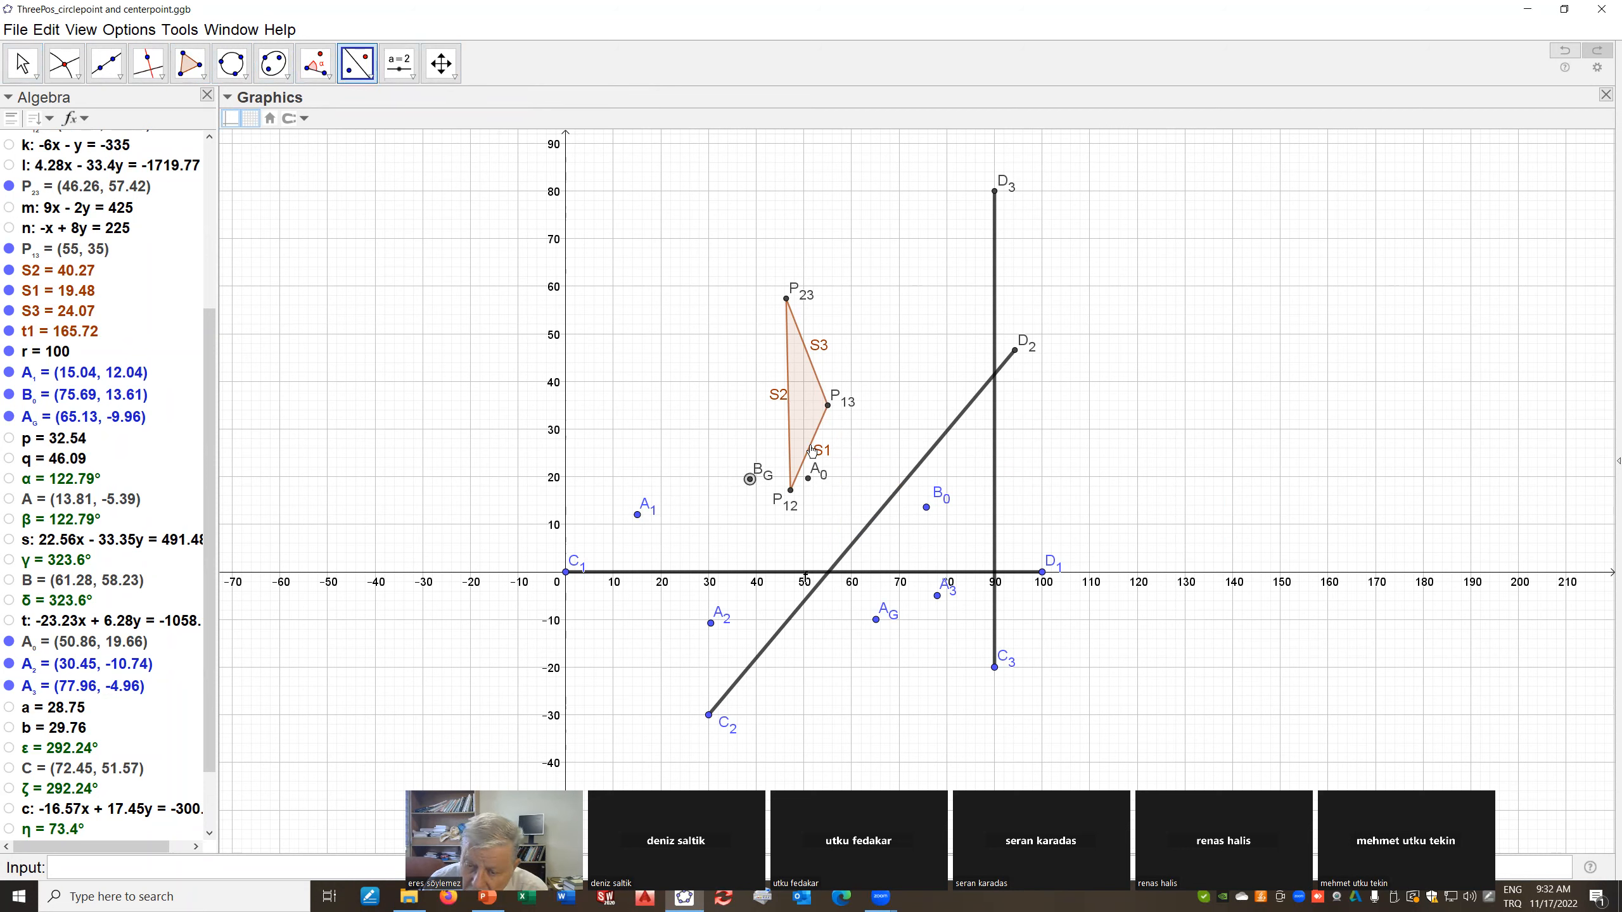
pyautogui.click(809, 446)
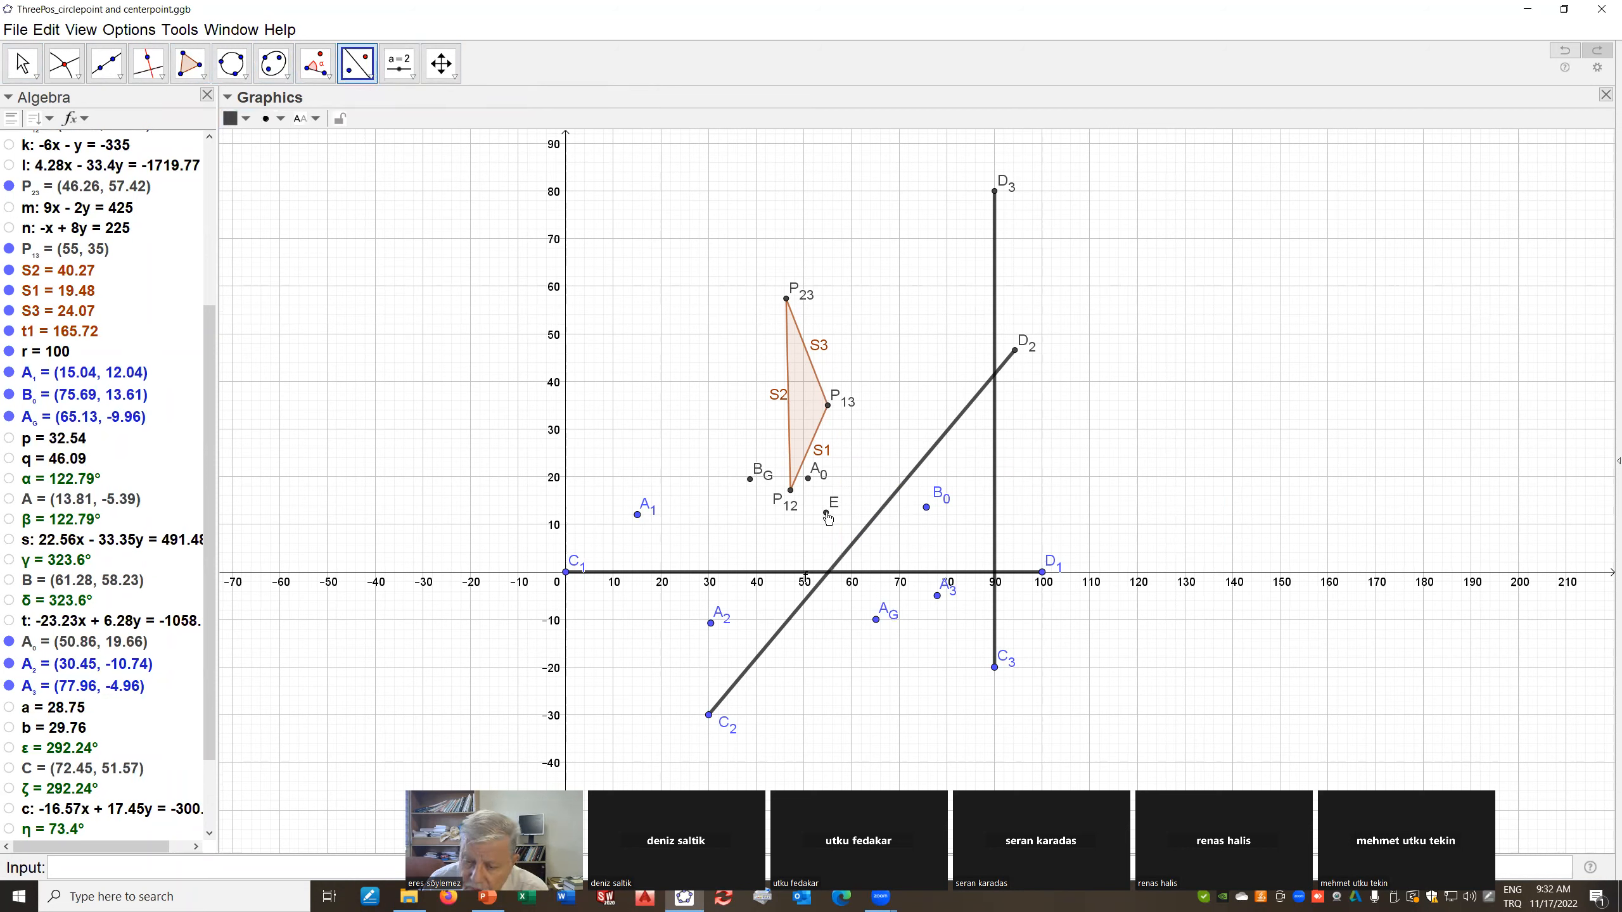
# Rename the reflected image of B_G as B_1
pyautogui.rightClick(827, 513)
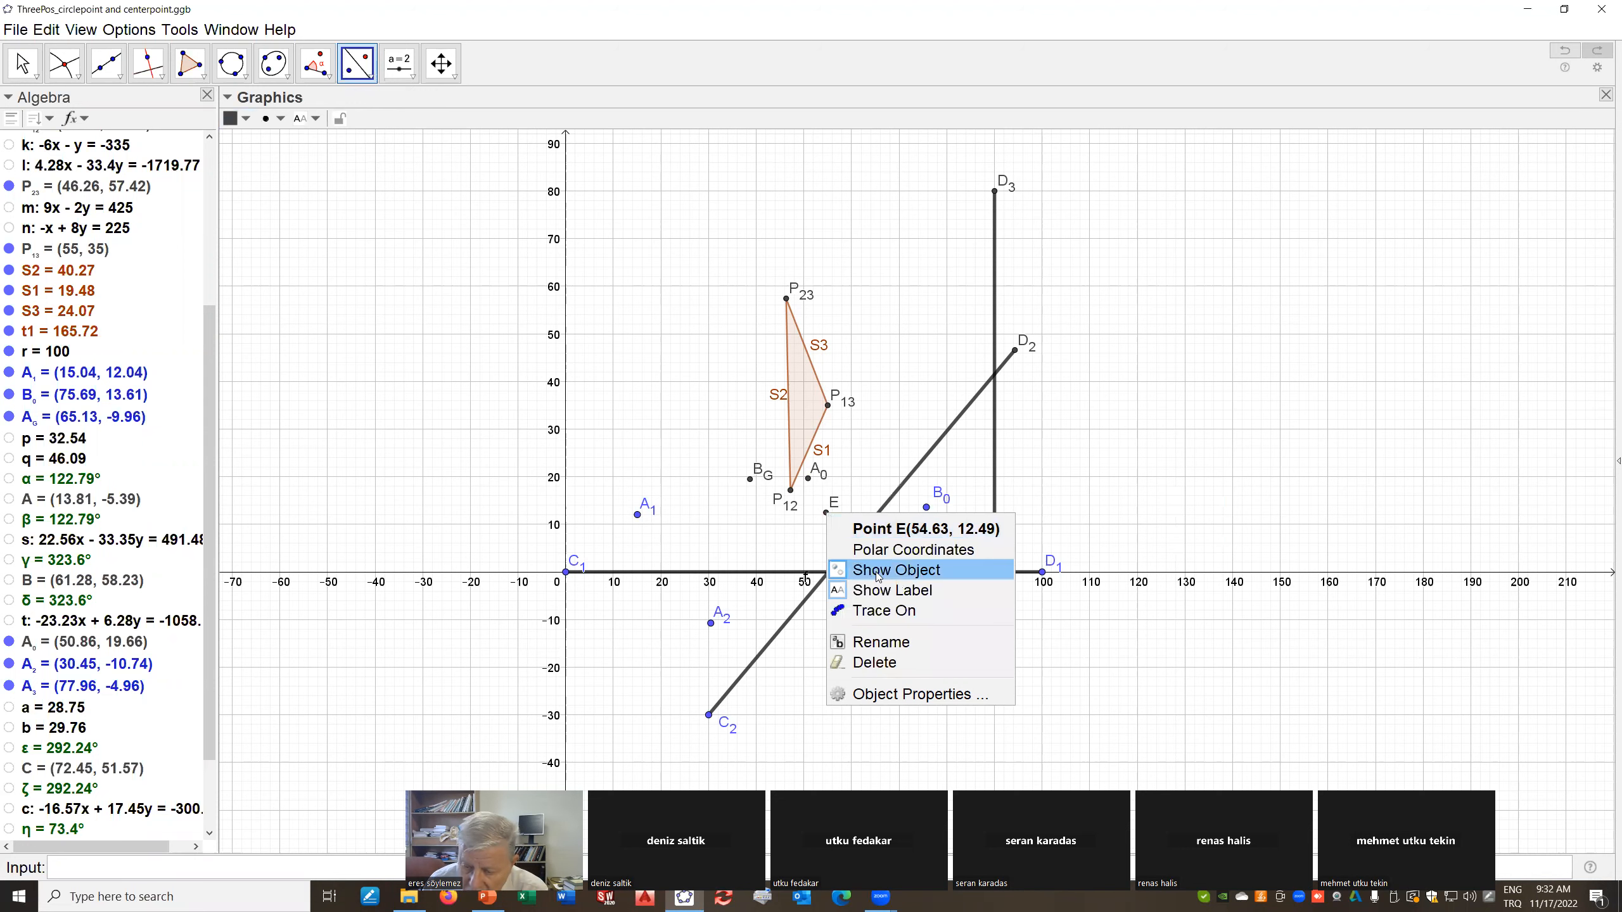
pyautogui.click(885, 642)
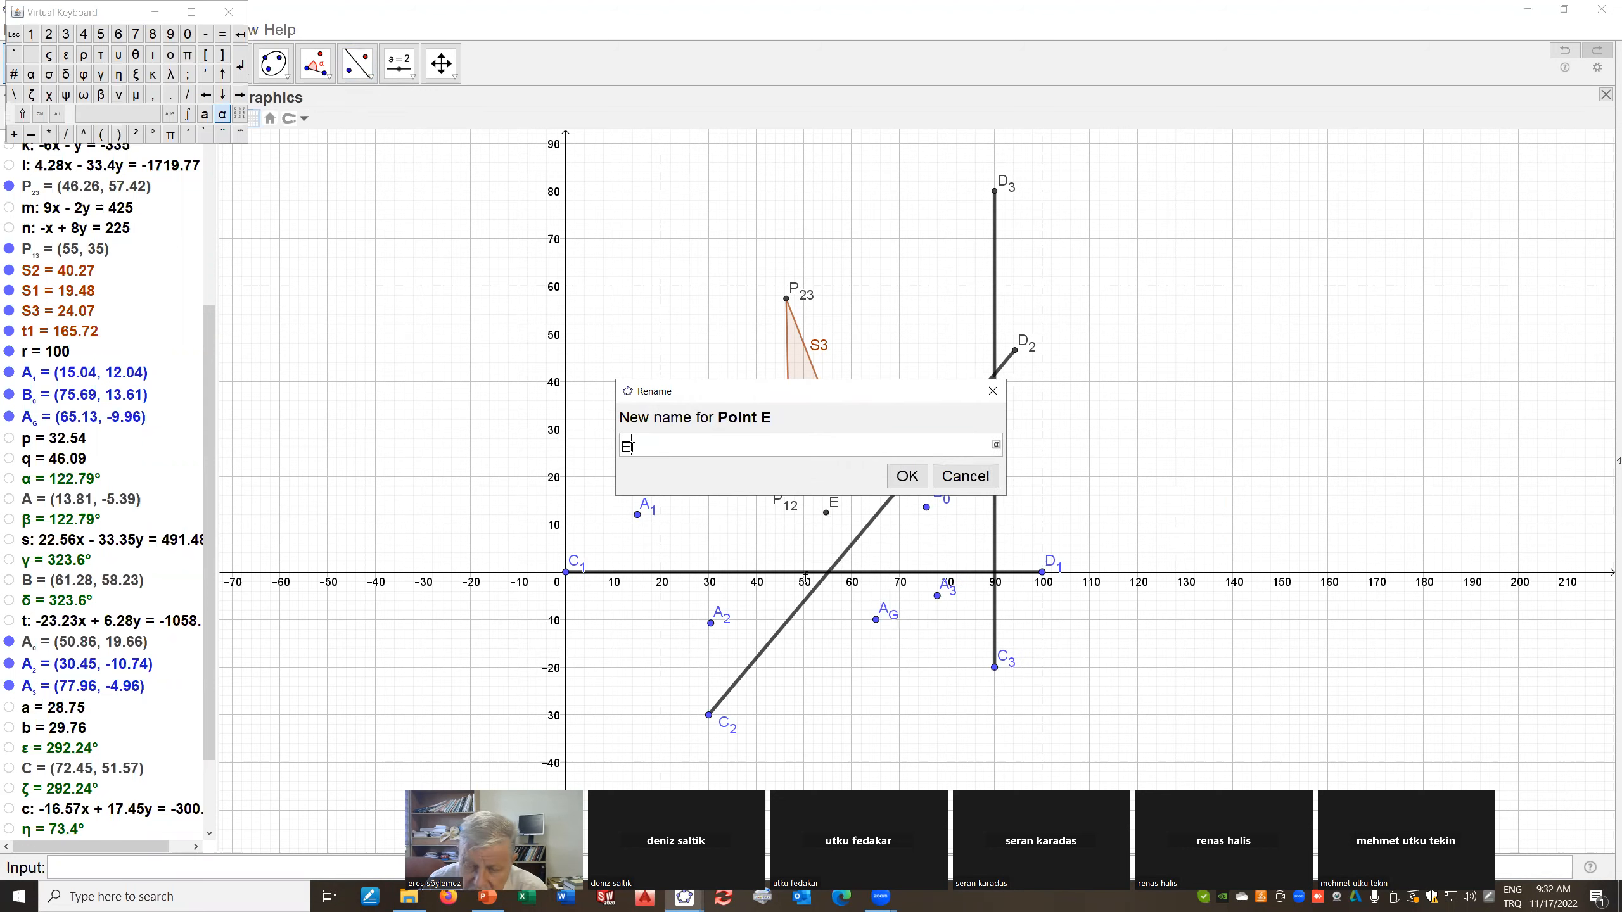
pyautogui.write('B_1')
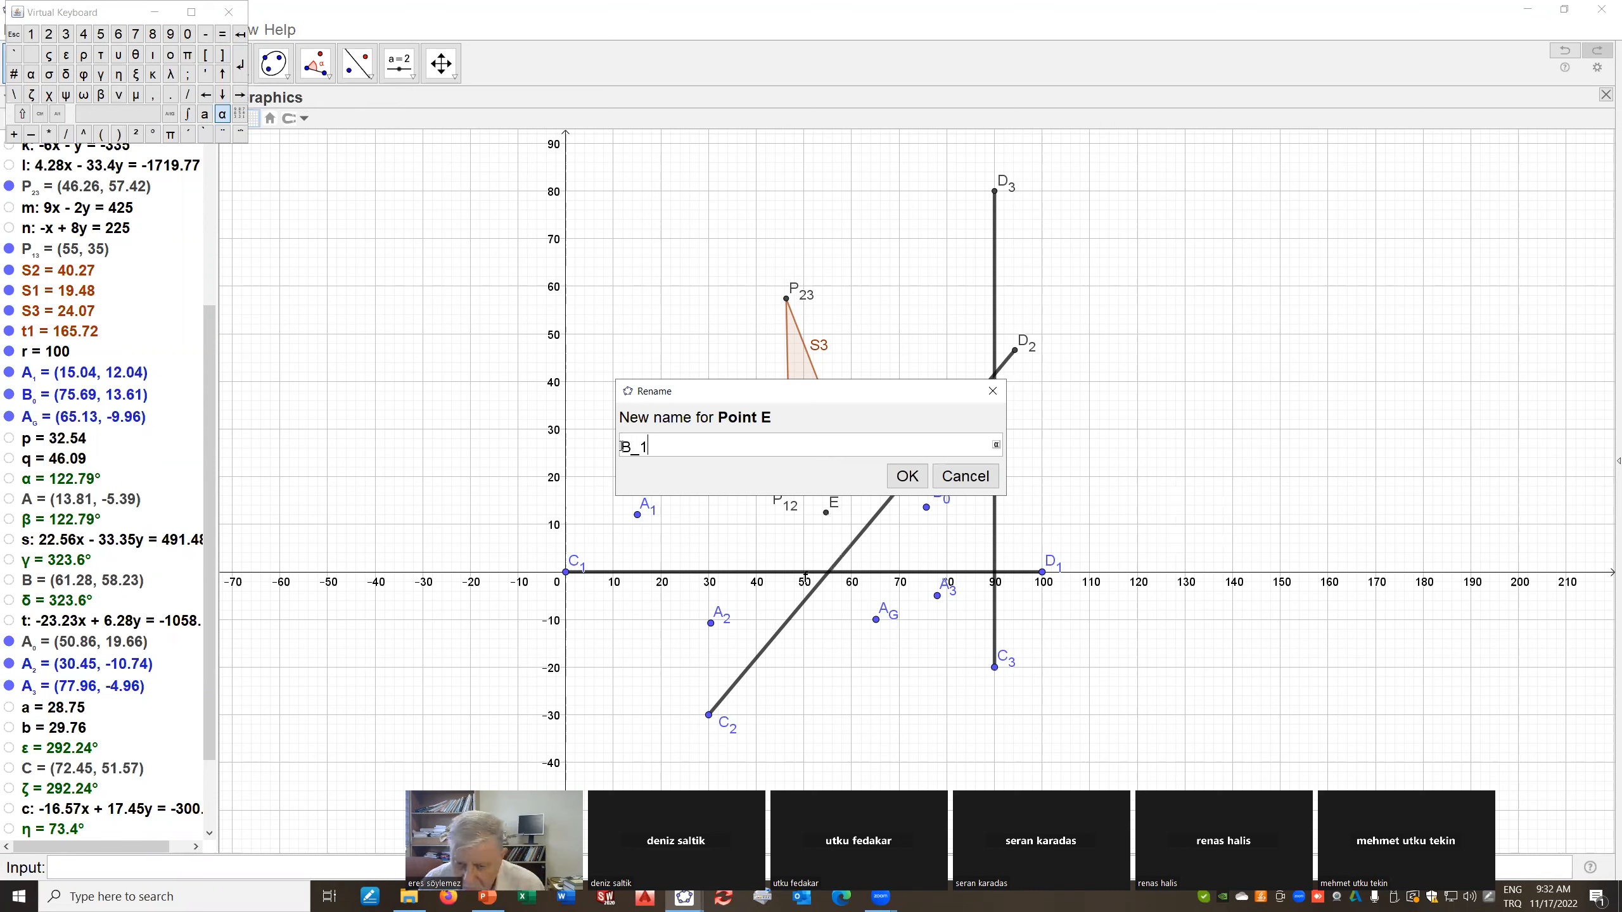
pyautogui.click(913, 480)
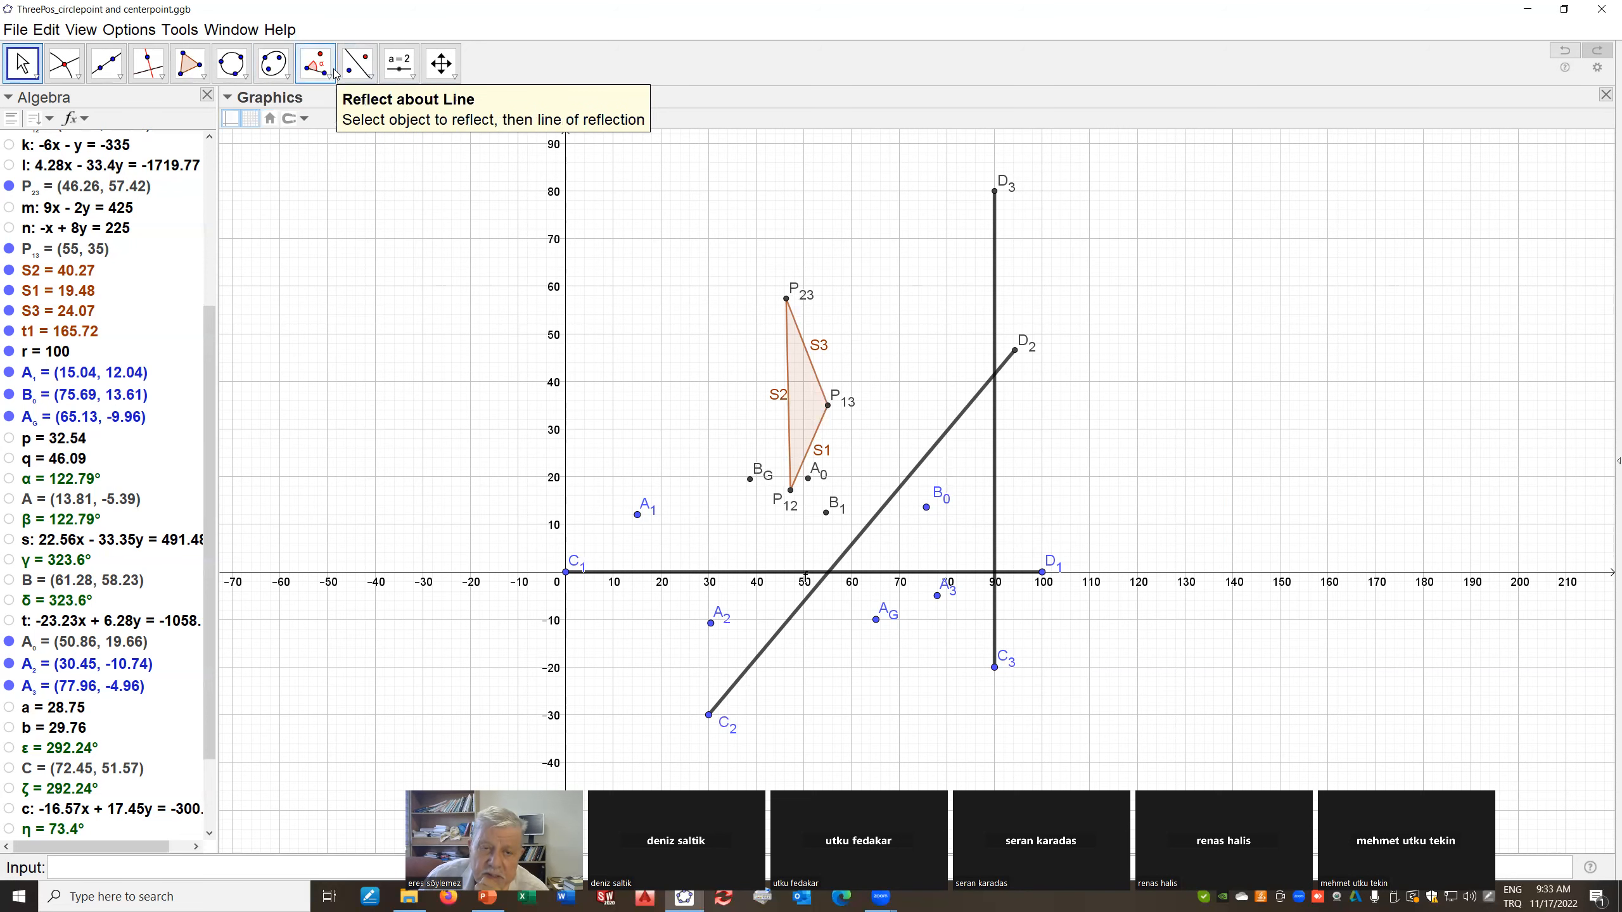
# Reflect pole P_23 about side S1 of the pole triangle
pyautogui.click(369, 71)
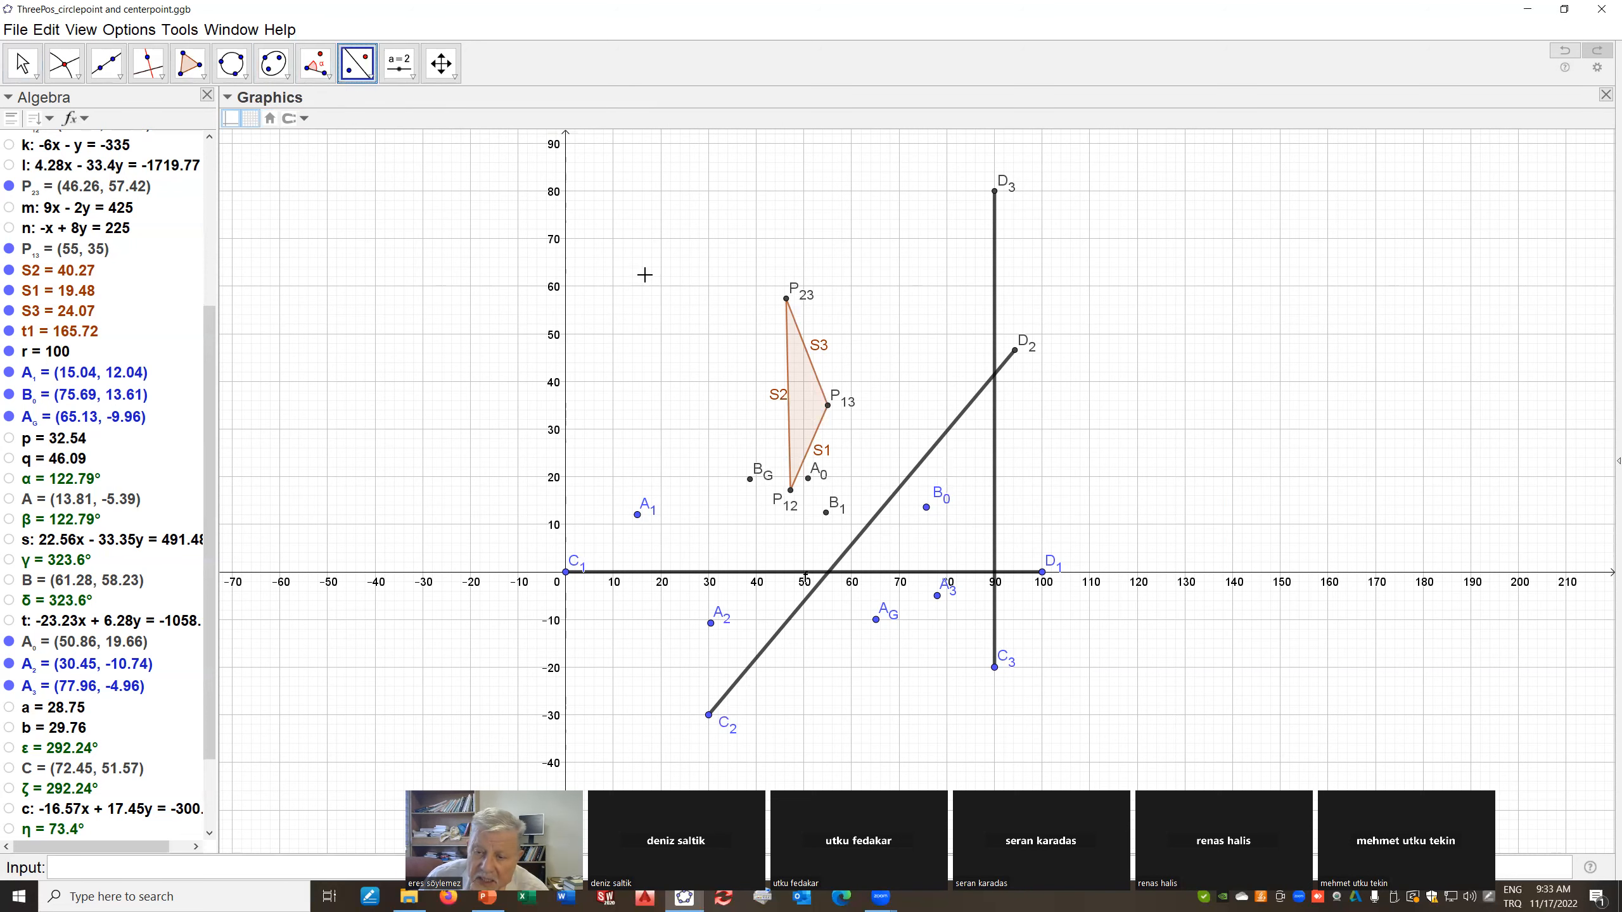
pyautogui.click(788, 301)
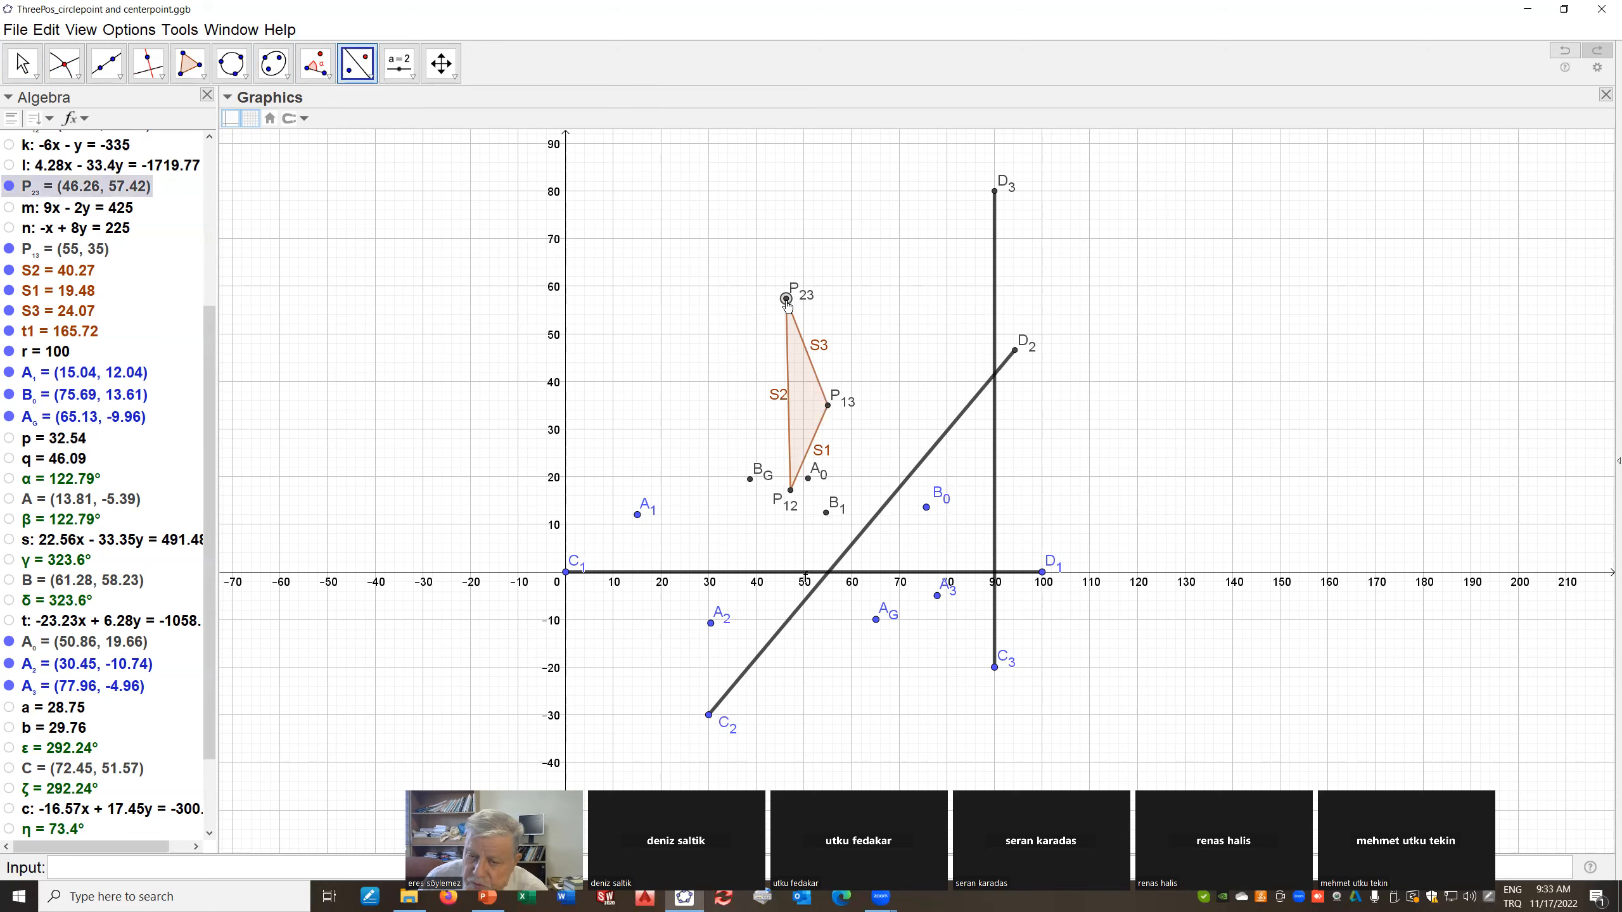
pyautogui.click(824, 429)
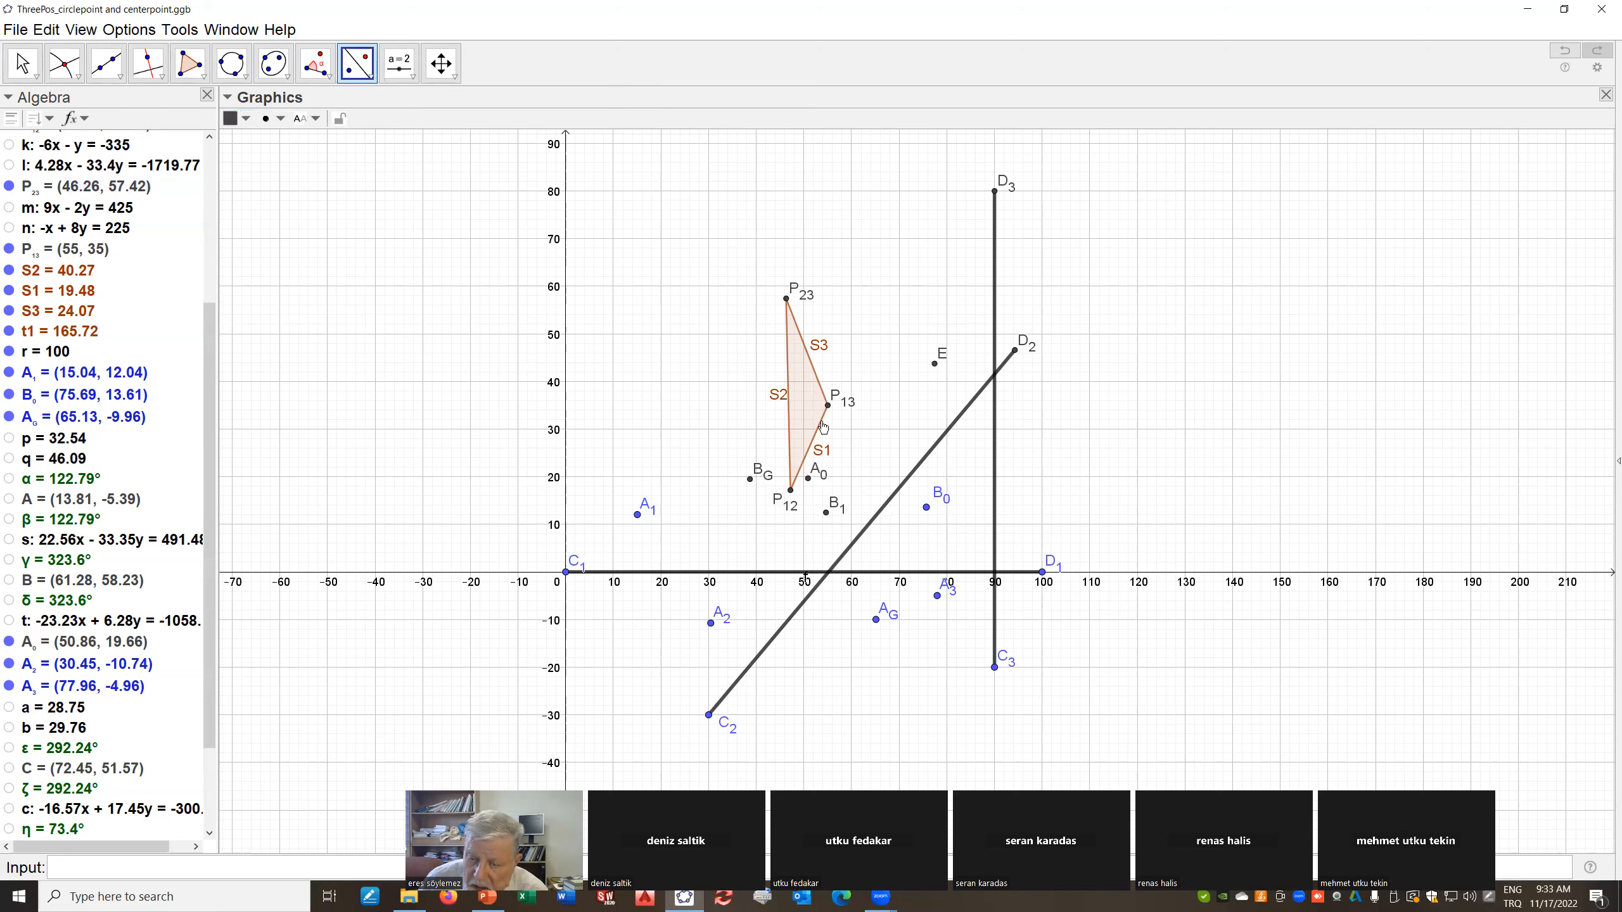
# Rename the reflected image of pole P_23 as P_2_31
pyautogui.rightClick(936, 366)
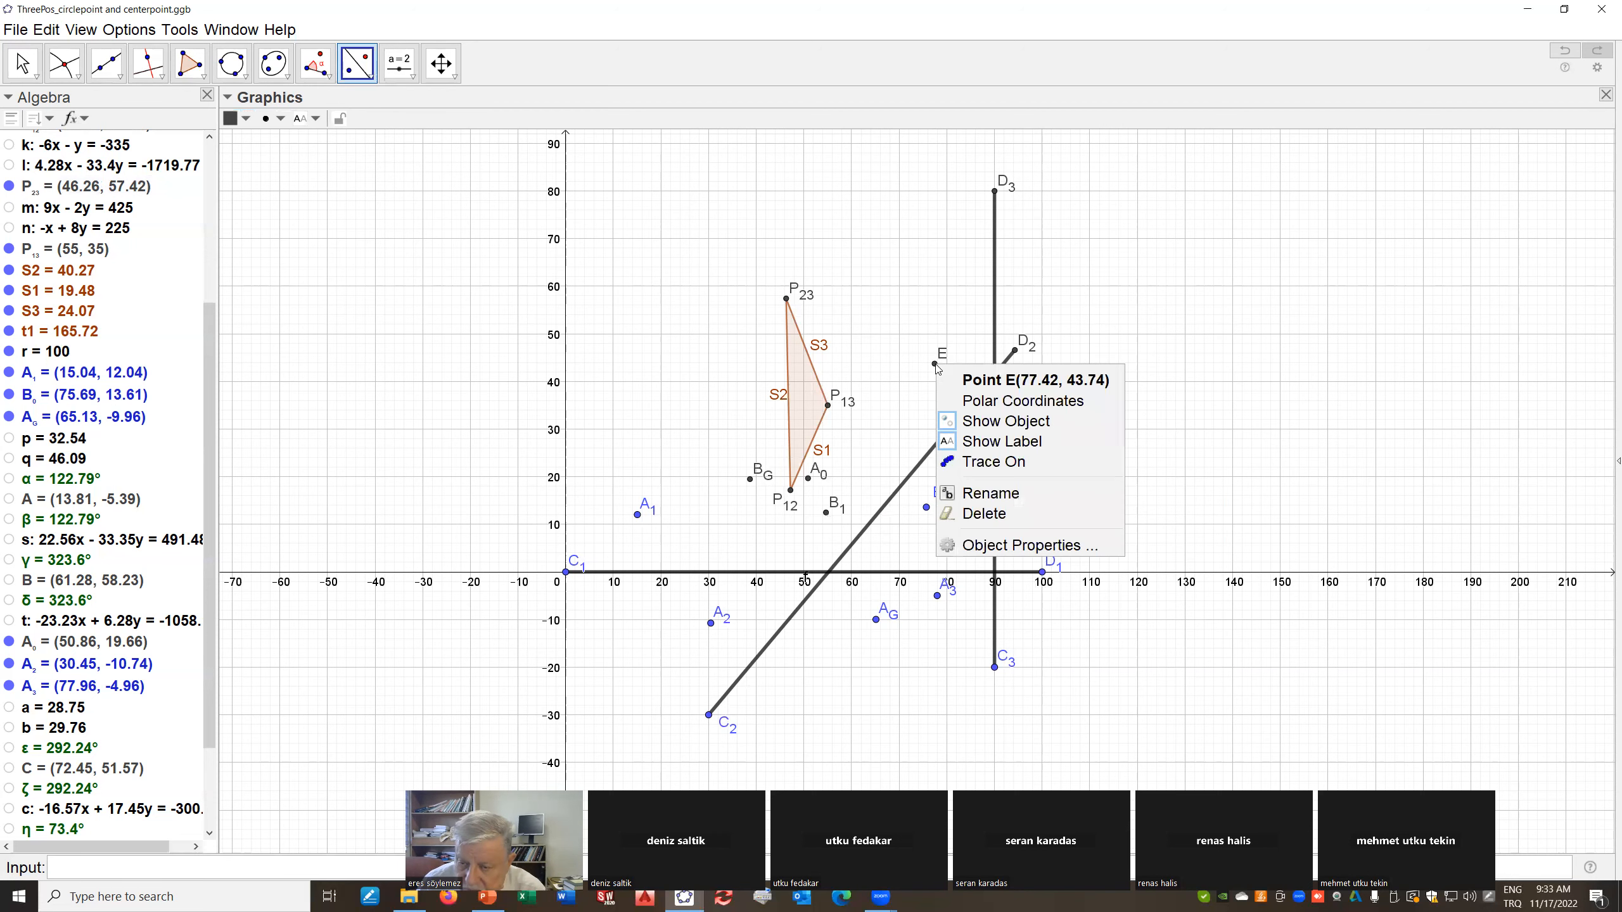
pyautogui.click(990, 493)
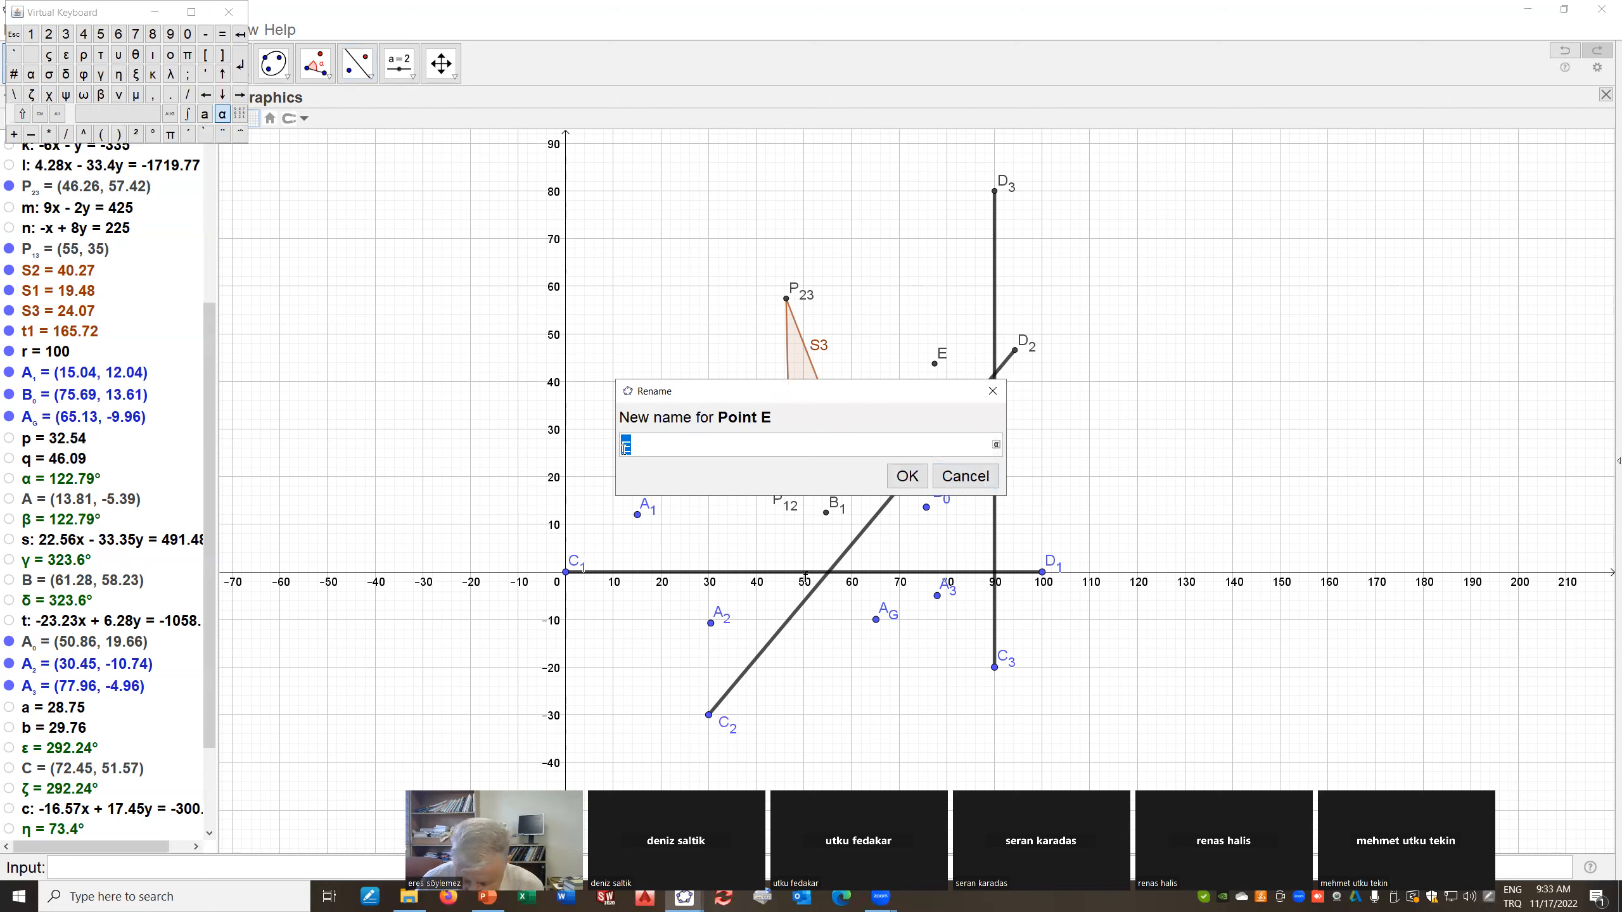
pyautogui.write('P_2_31')
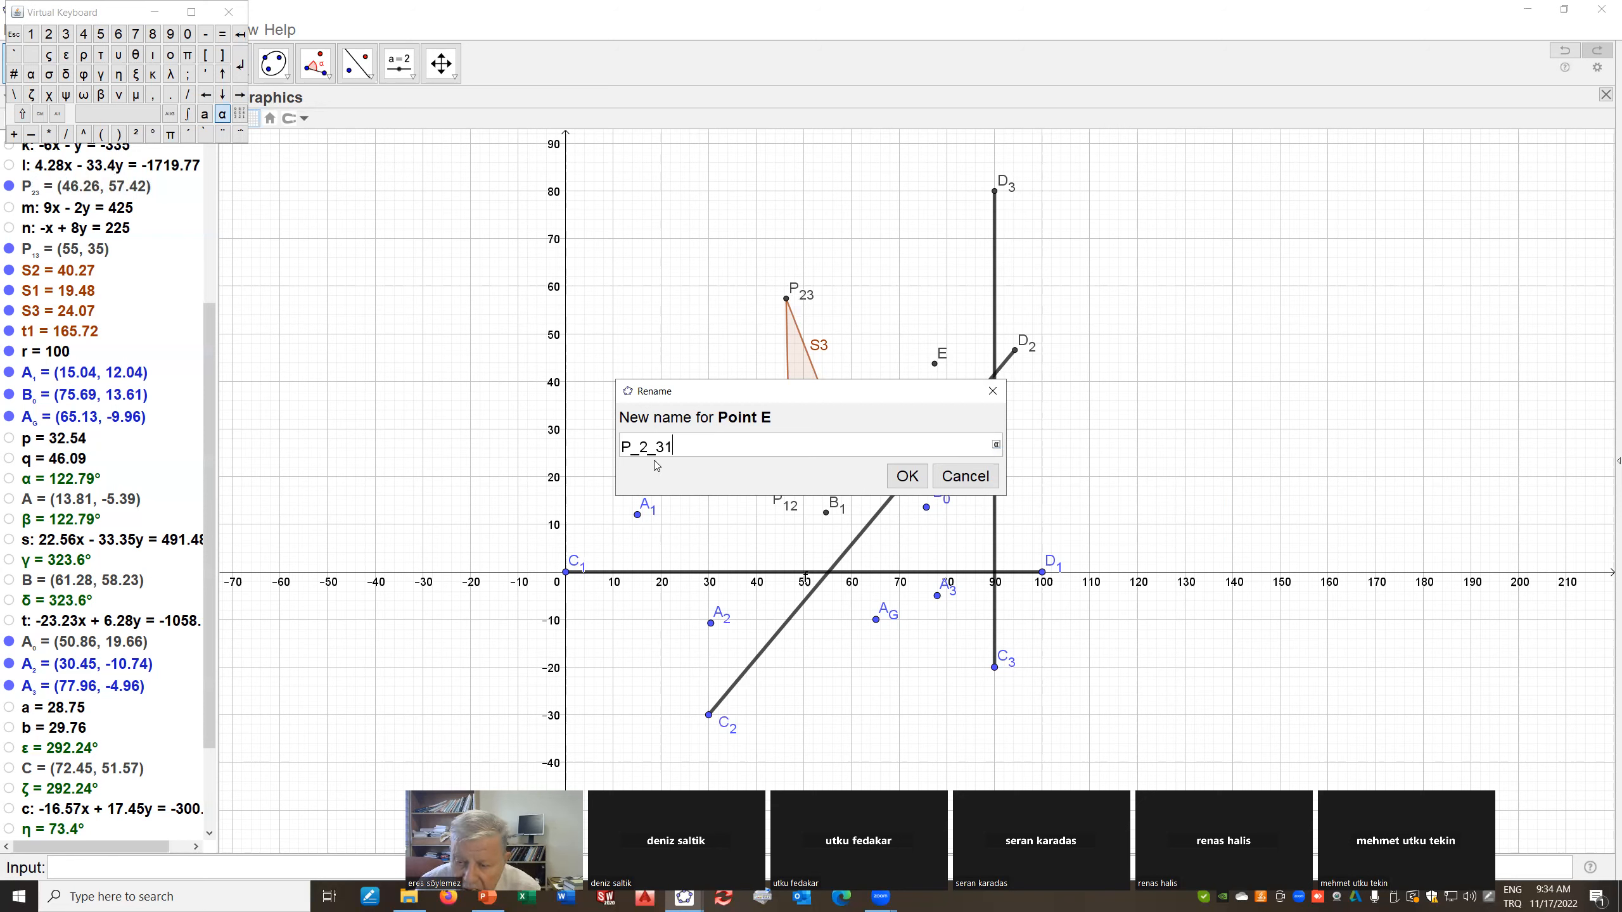
pyautogui.click(908, 476)
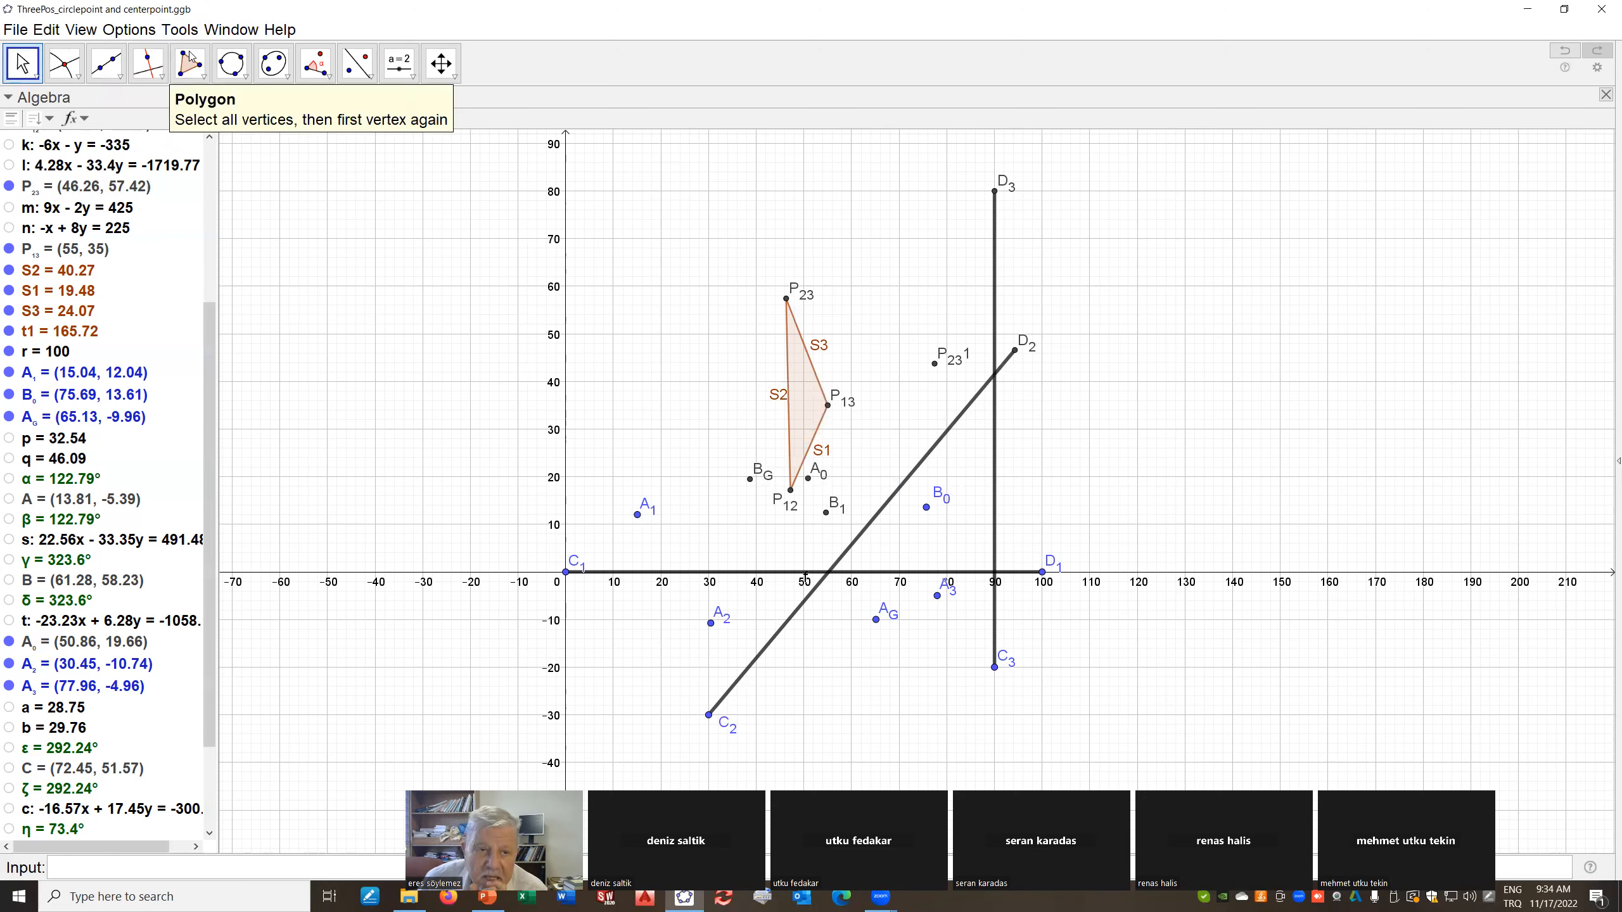
# Create the image pole triangle as a polygon through the reflected pole P_2_31, P_13 and P_12
pyautogui.click(207, 75)
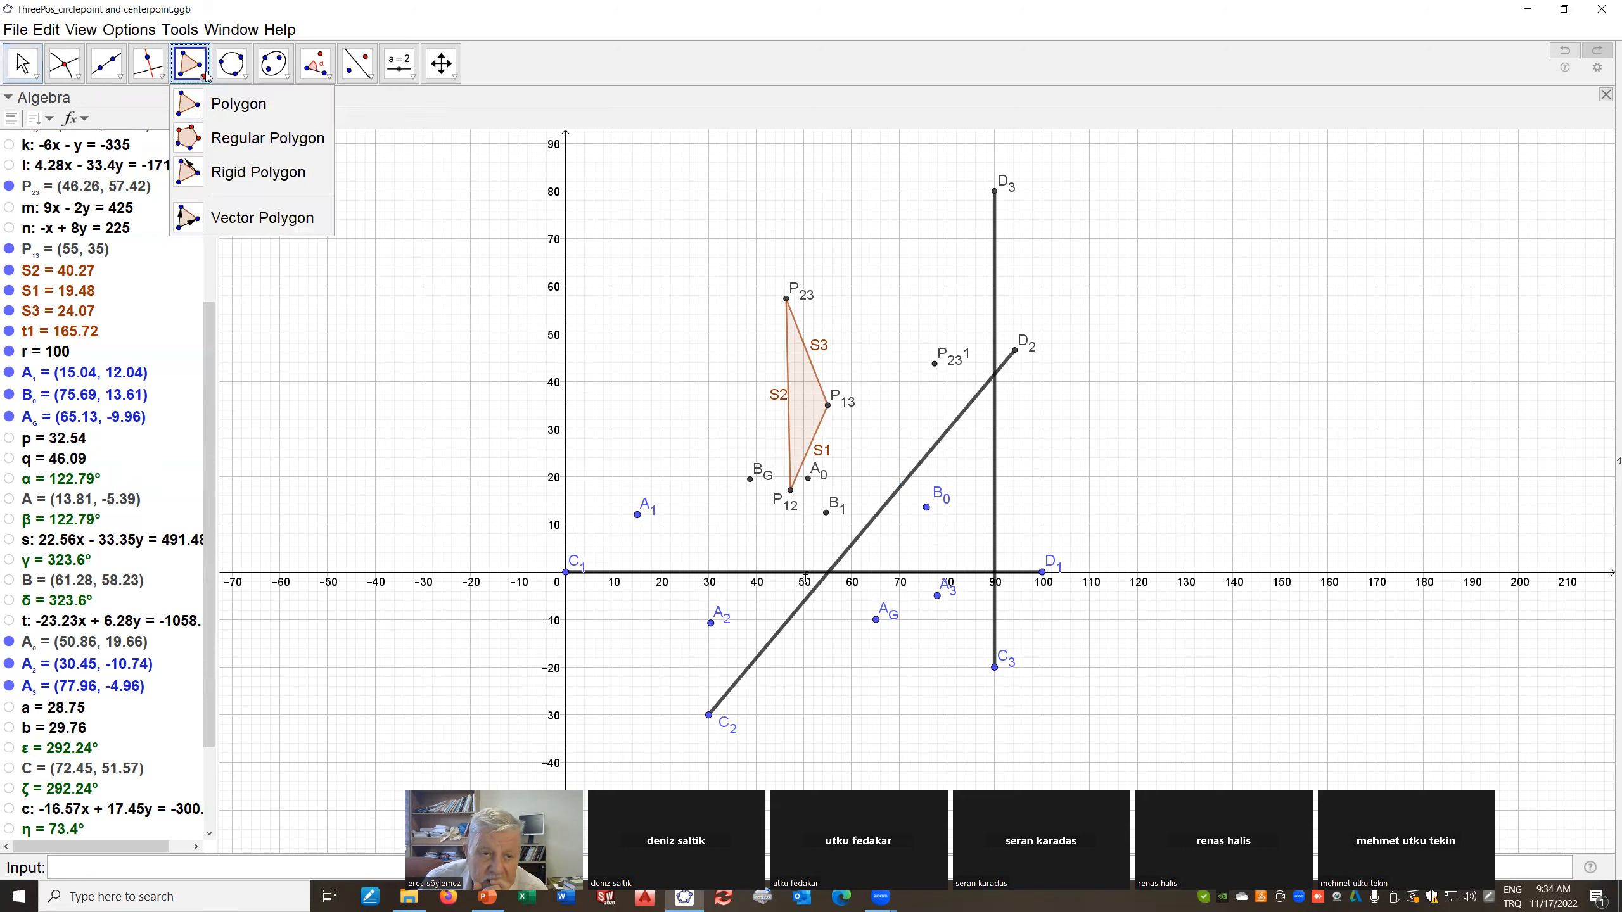
pyautogui.click(189, 107)
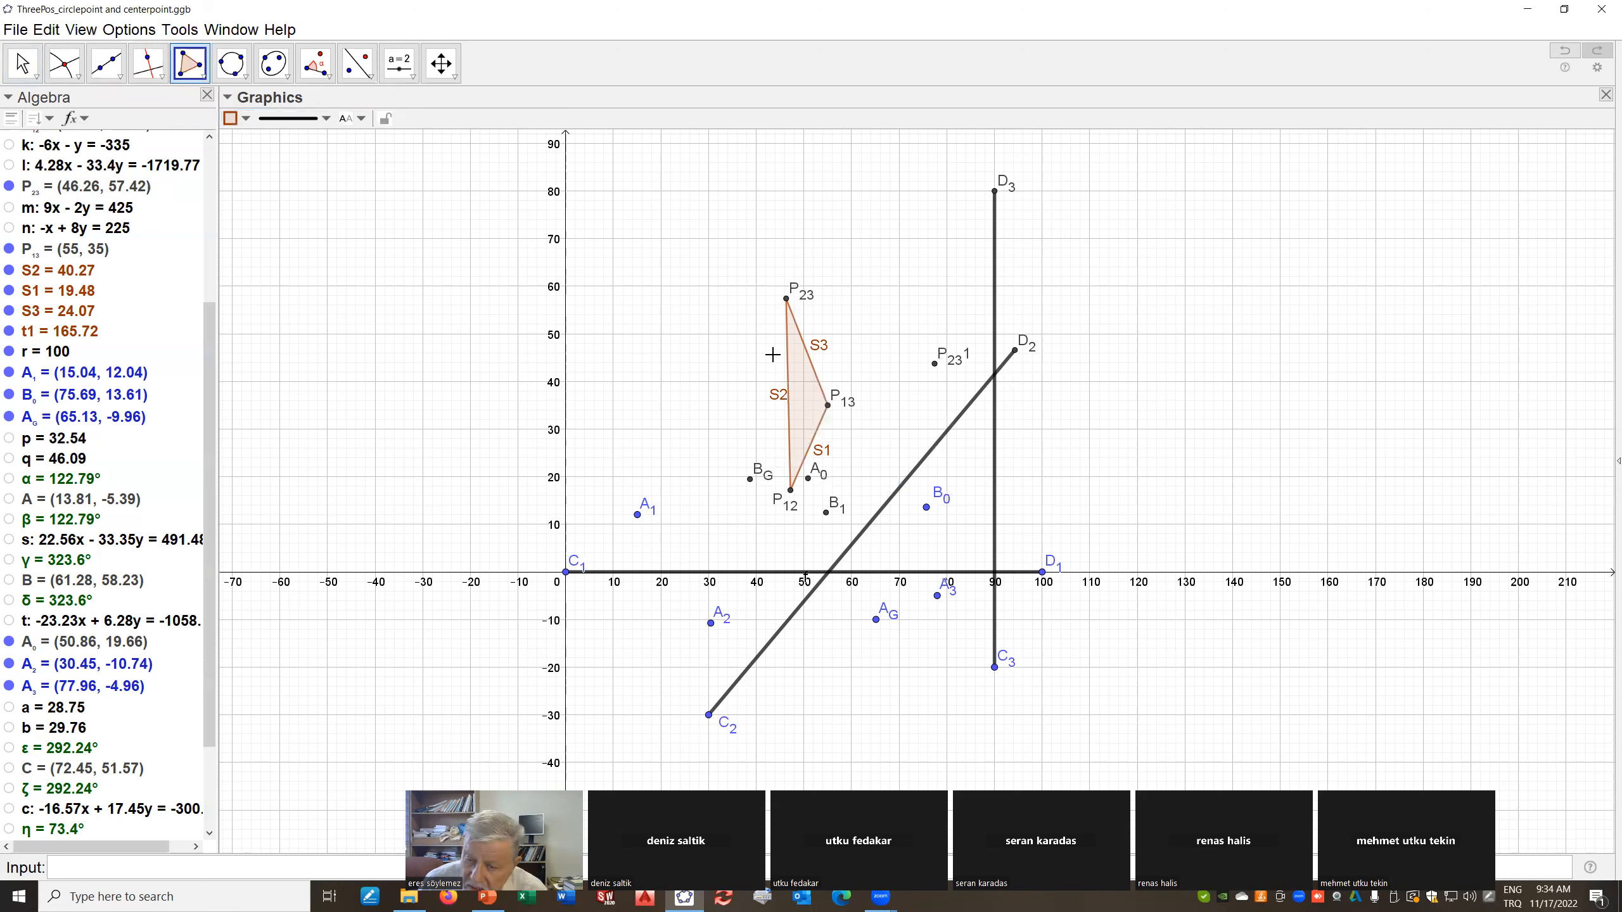
pyautogui.click(935, 364)
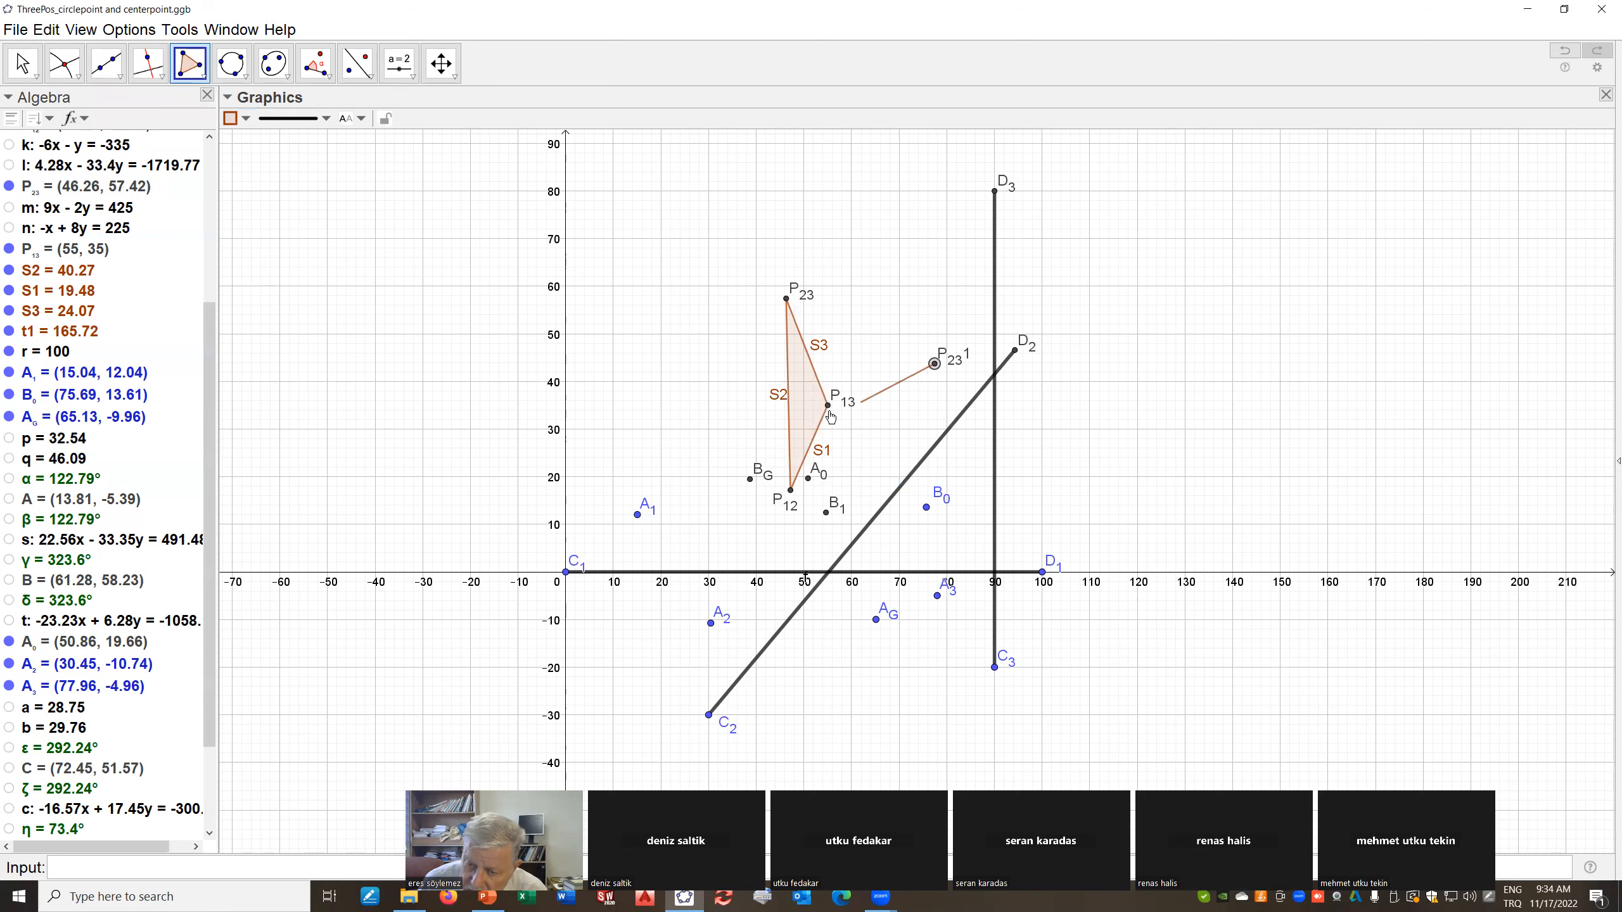
pyautogui.click(827, 405)
pyautogui.click(792, 491)
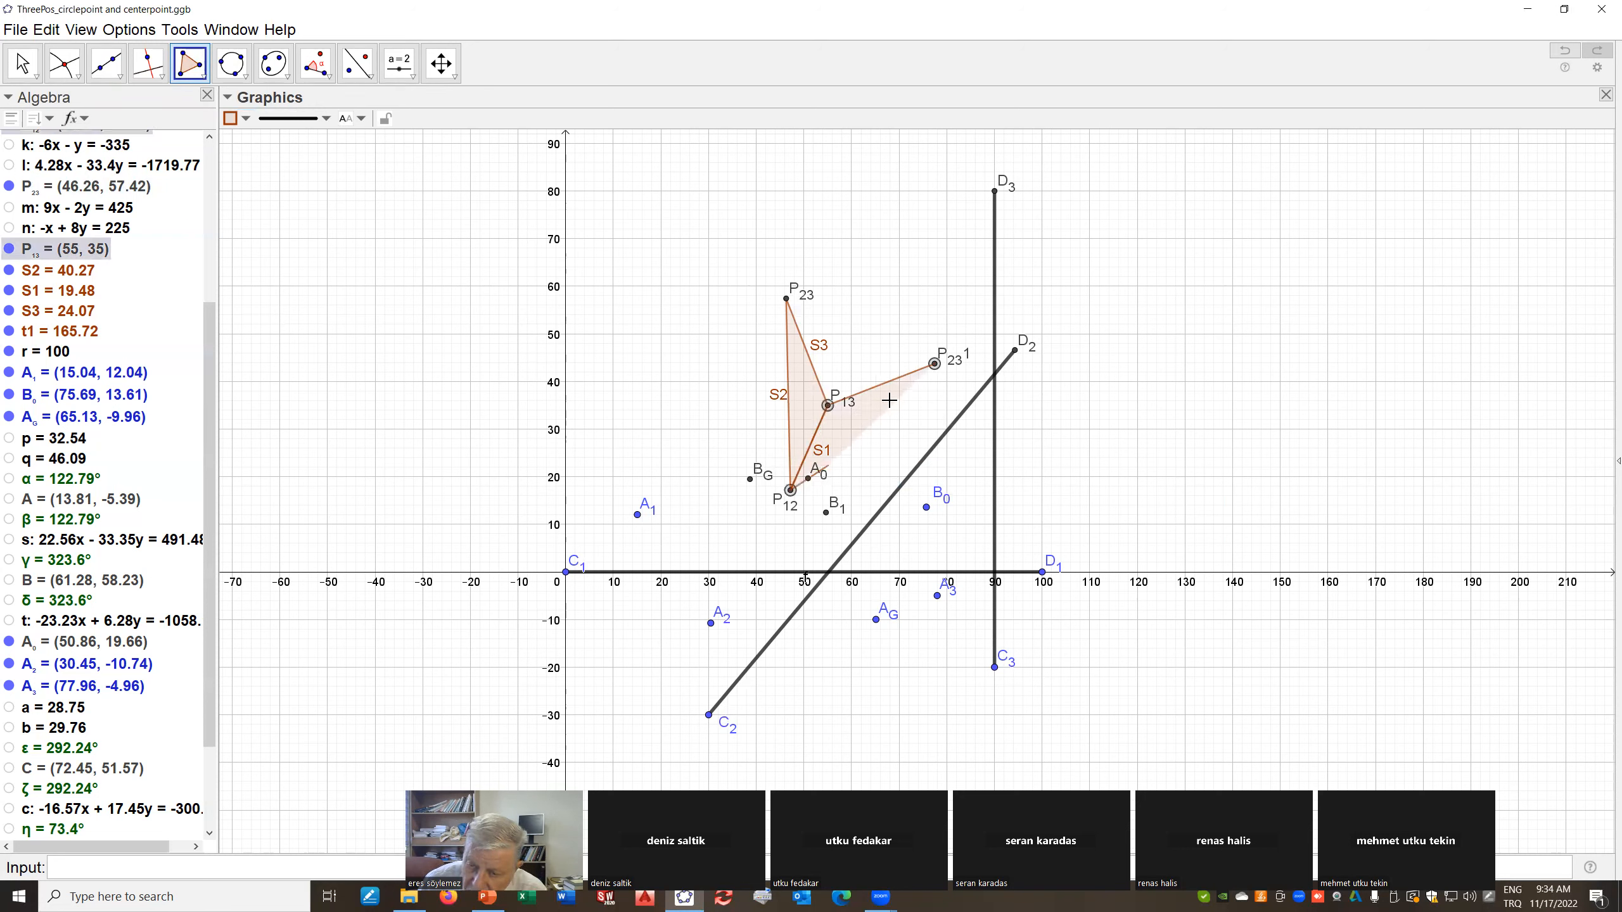
pyautogui.click(935, 364)
# Set the color of the image pole triangle's side between P_12 and P_2_31 to red (255, 0, 0)
pyautogui.rightClick(903, 397)
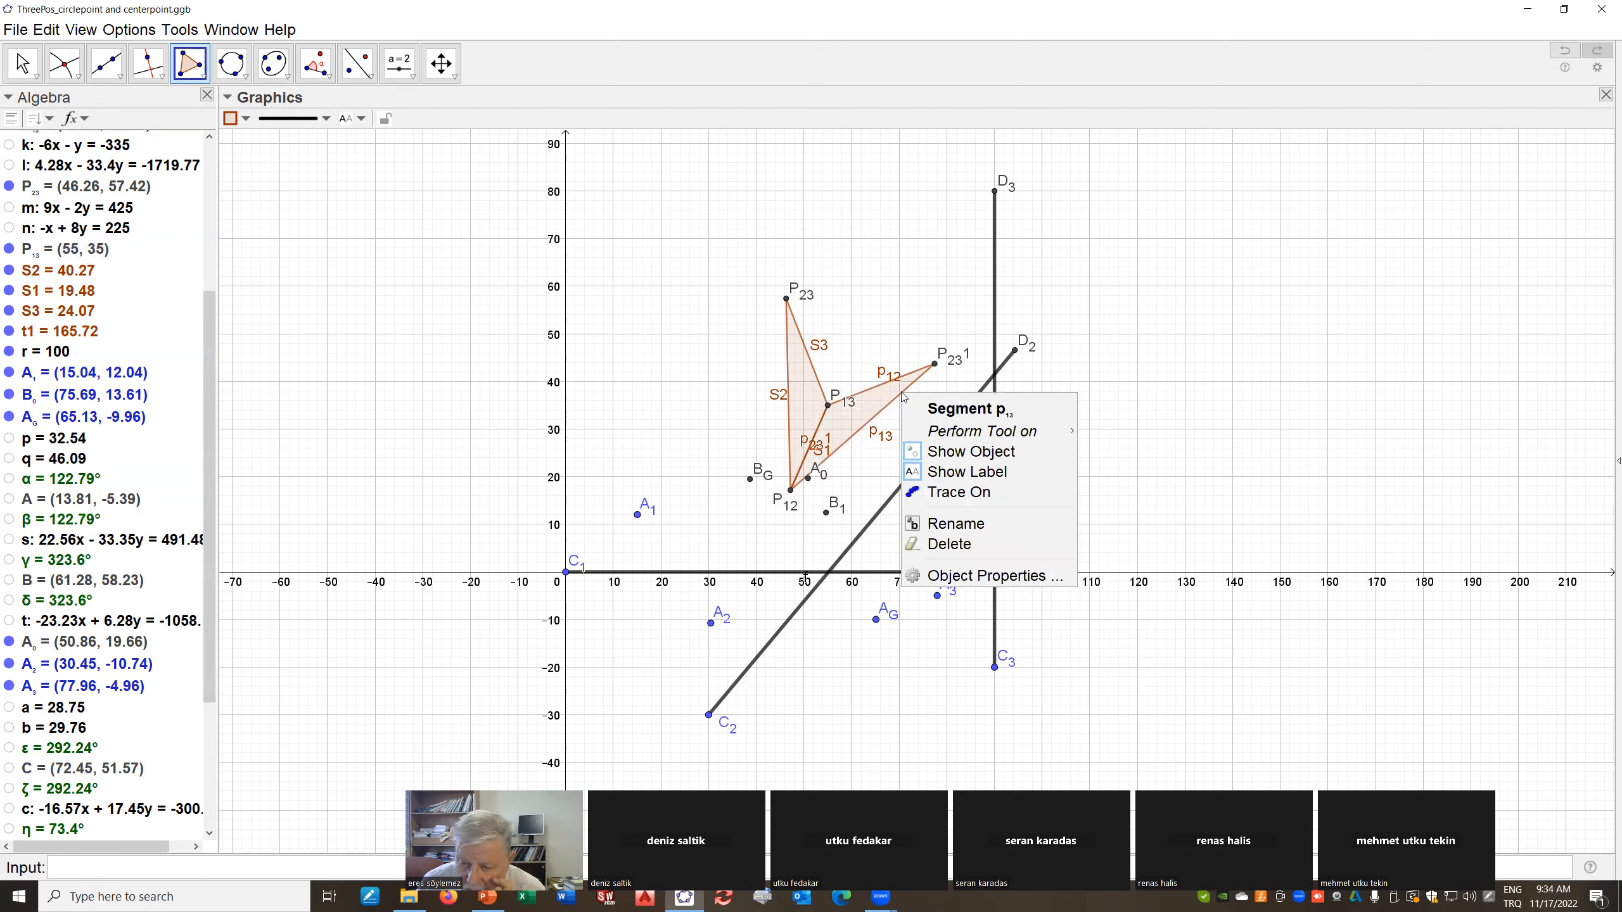
pyautogui.click(963, 576)
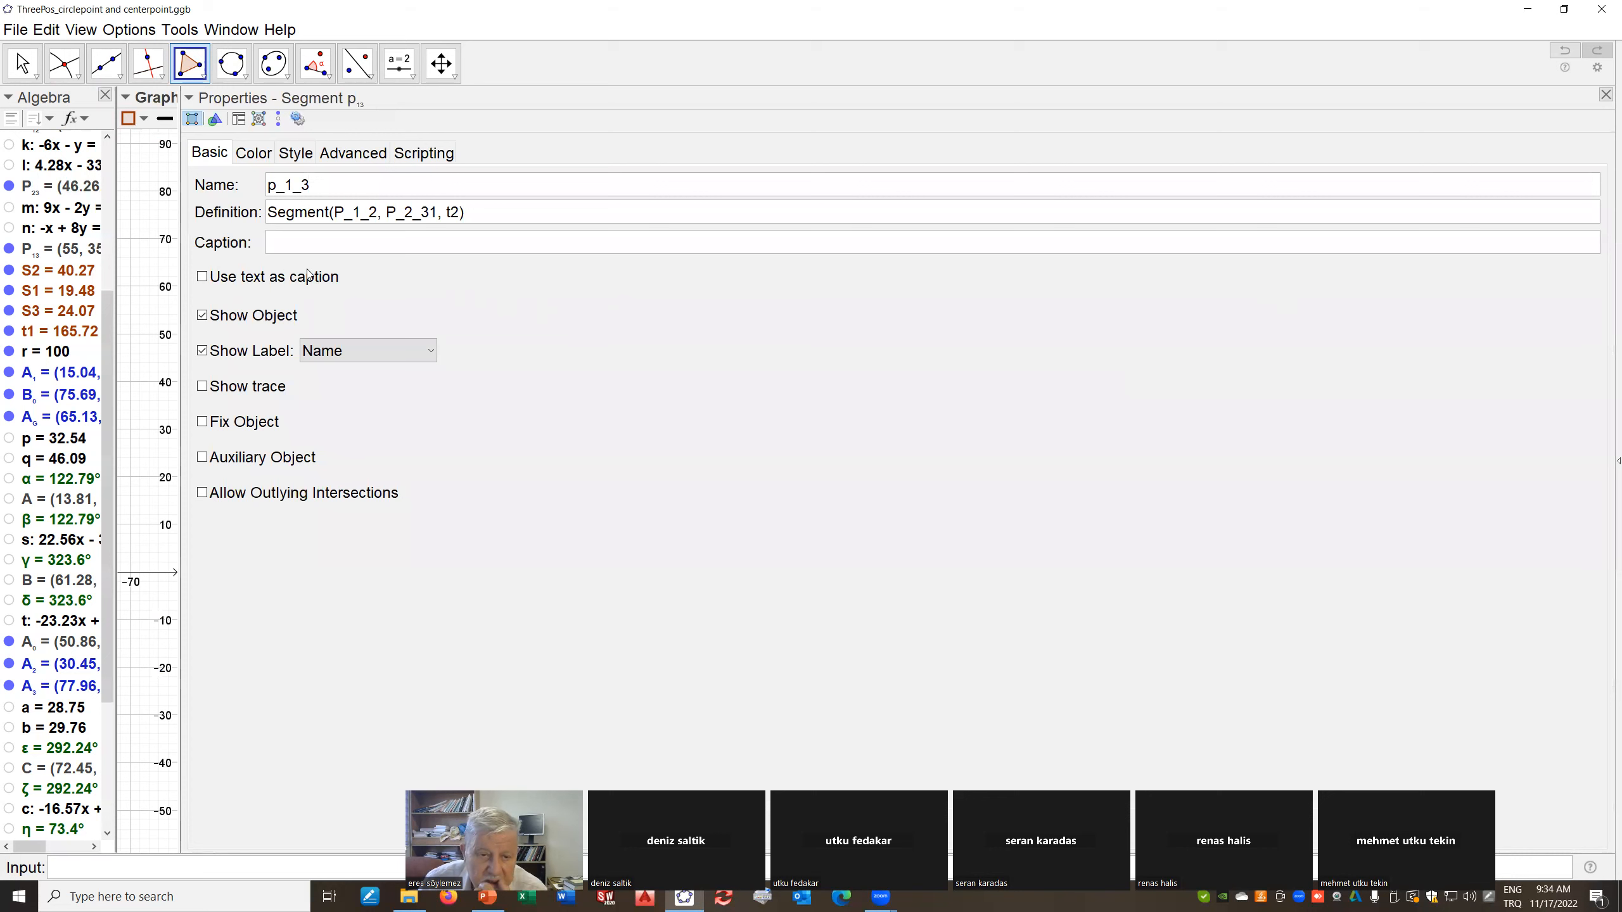
pyautogui.click(254, 153)
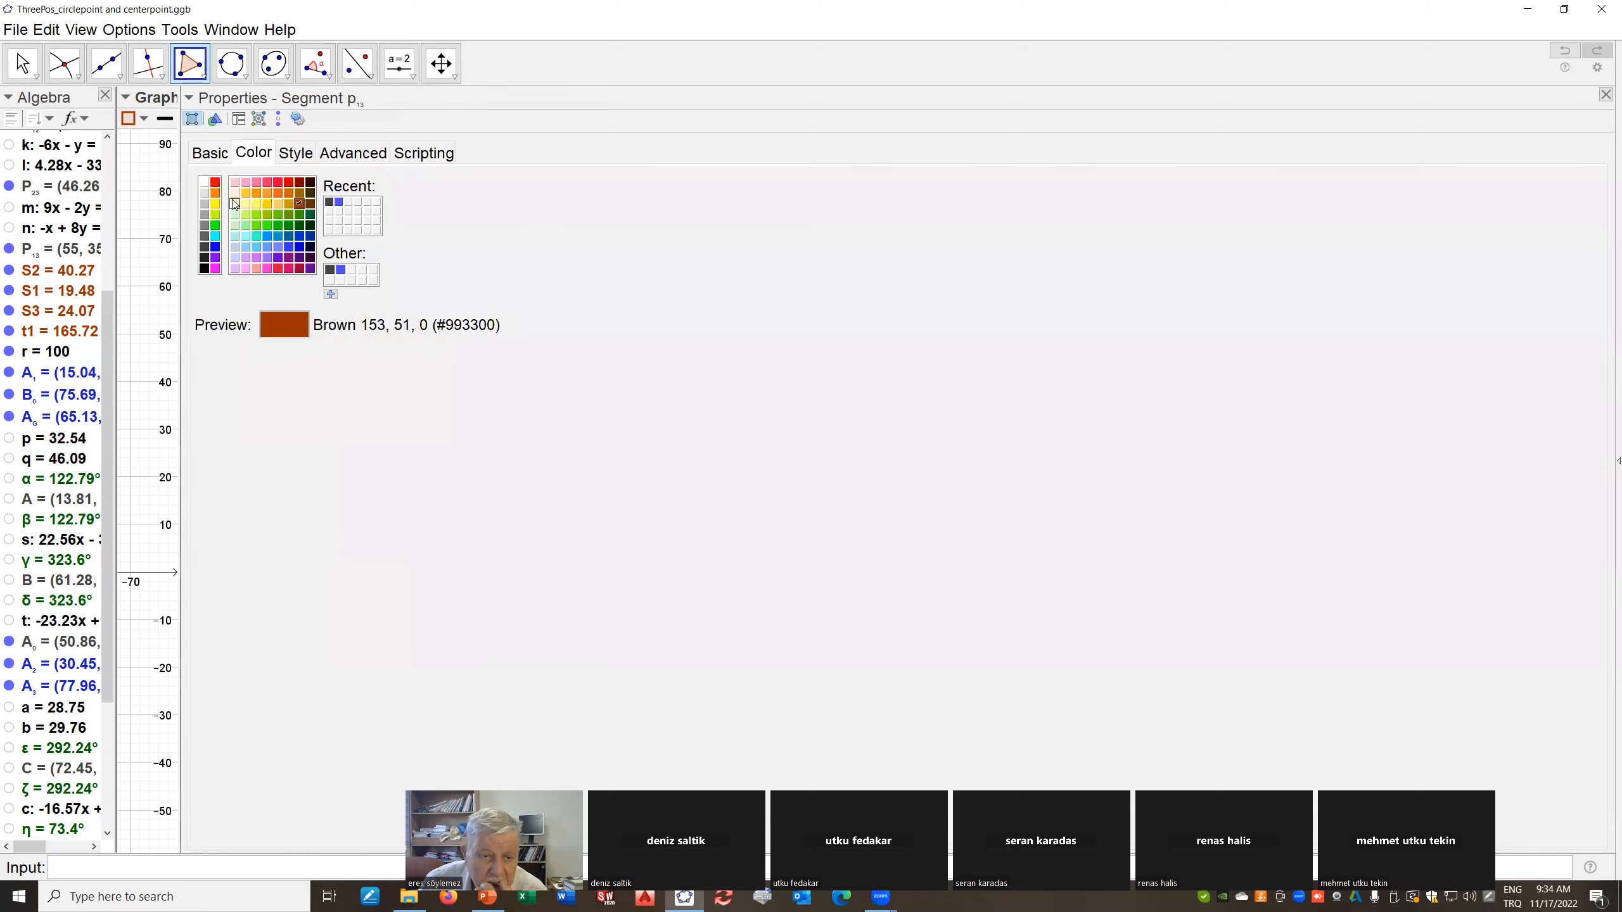
pyautogui.click(218, 185)
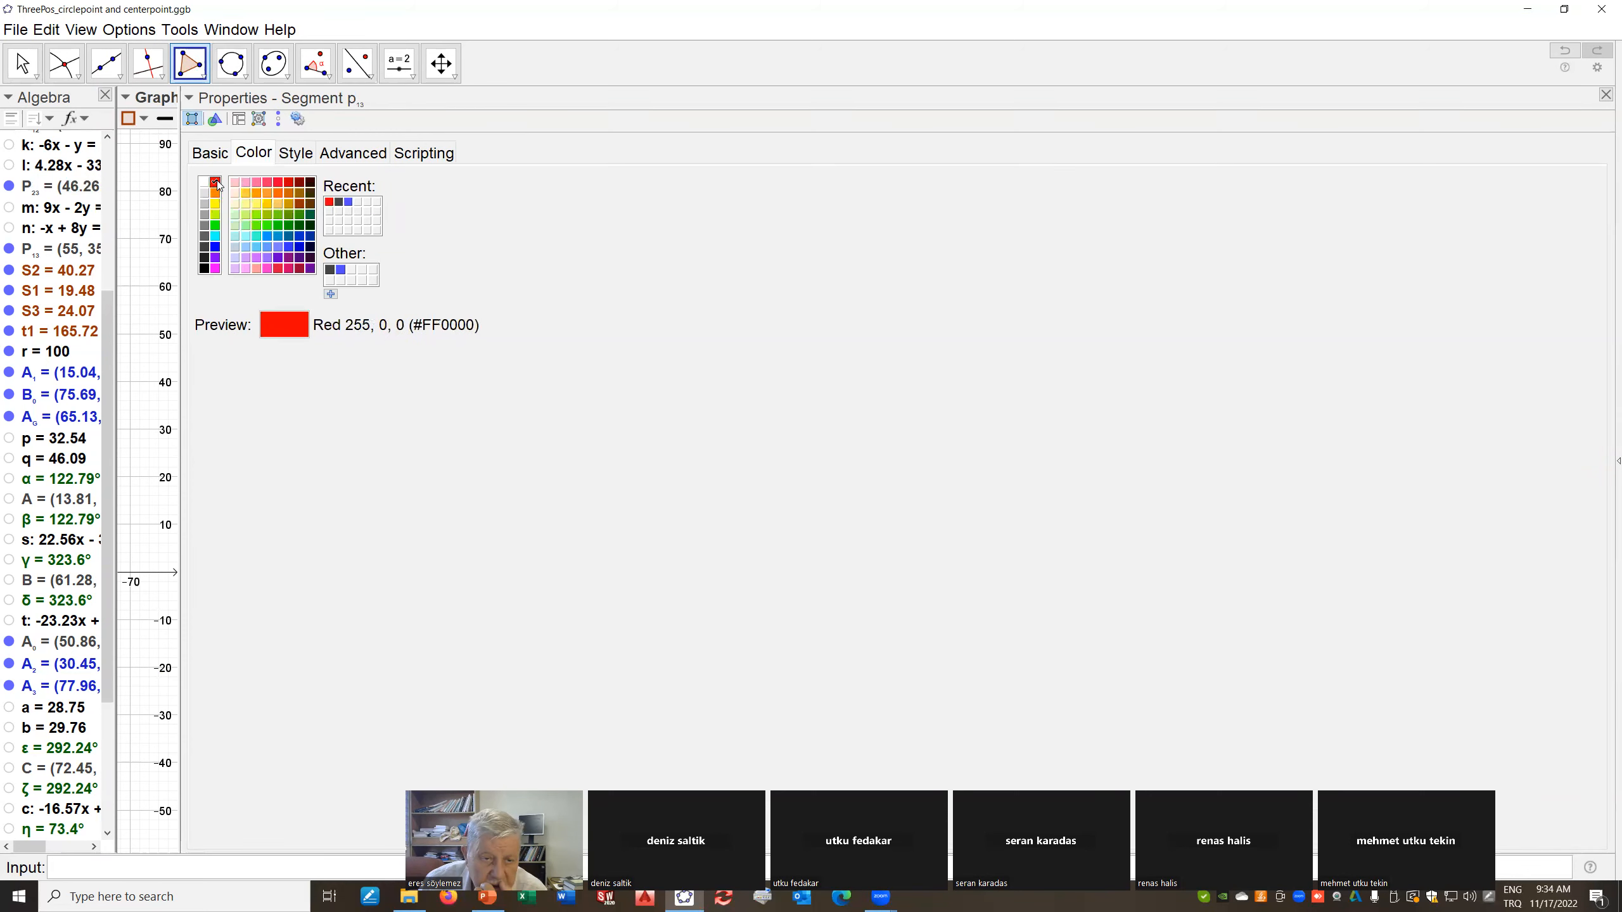
# Set segment p13's colour to blue and narrow the properties view so the construction is fully visible
pyautogui.click(268, 237)
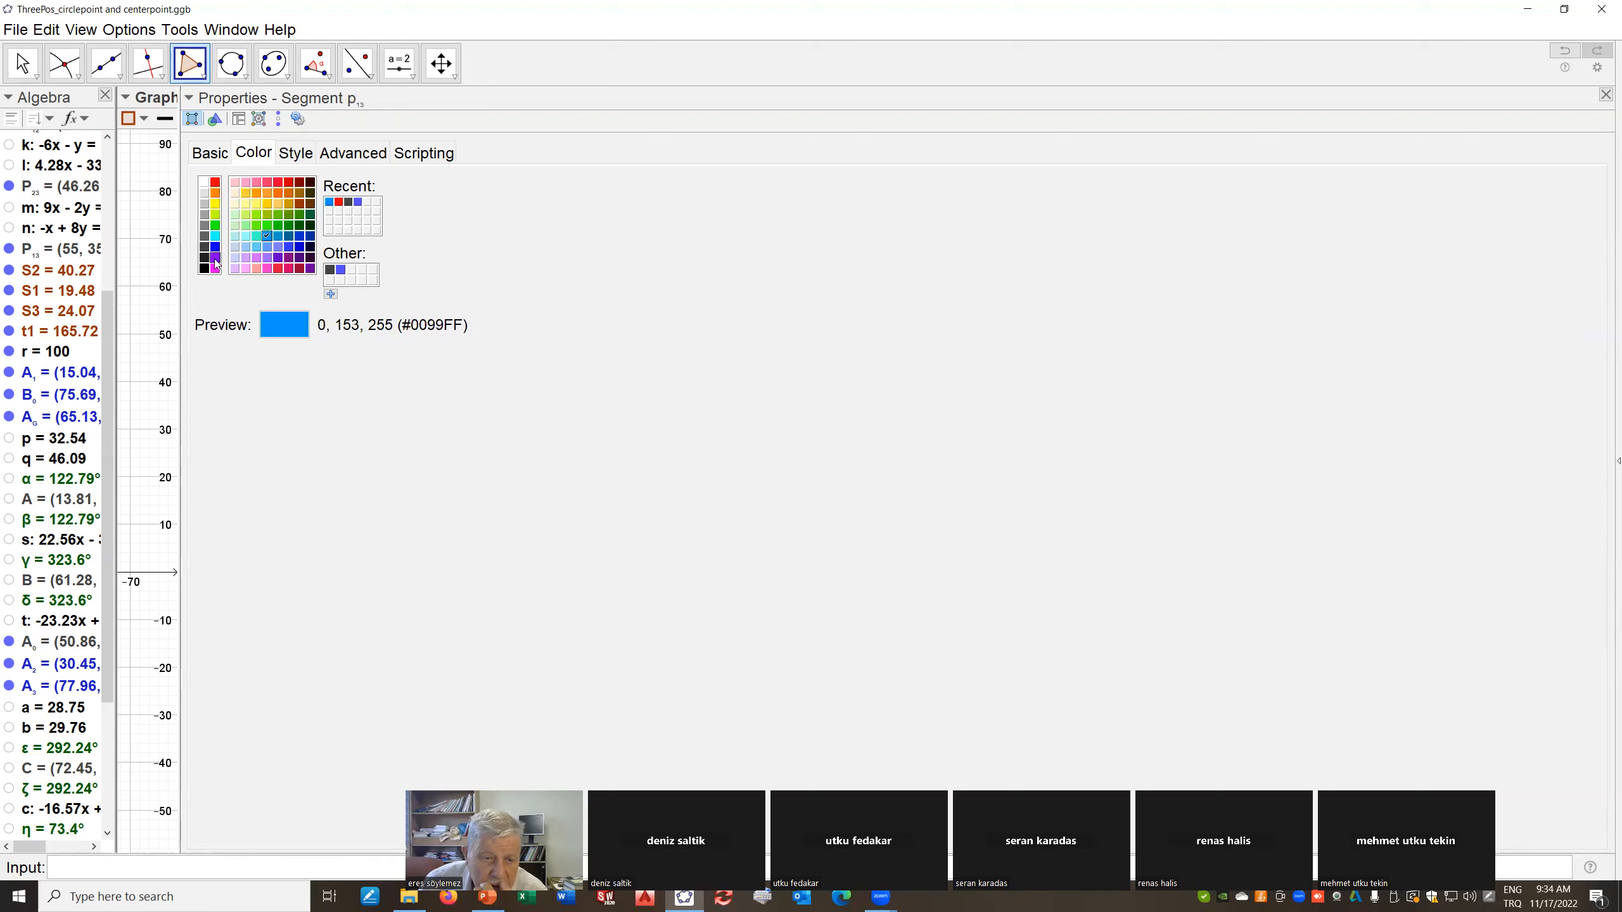
pyautogui.click(216, 247)
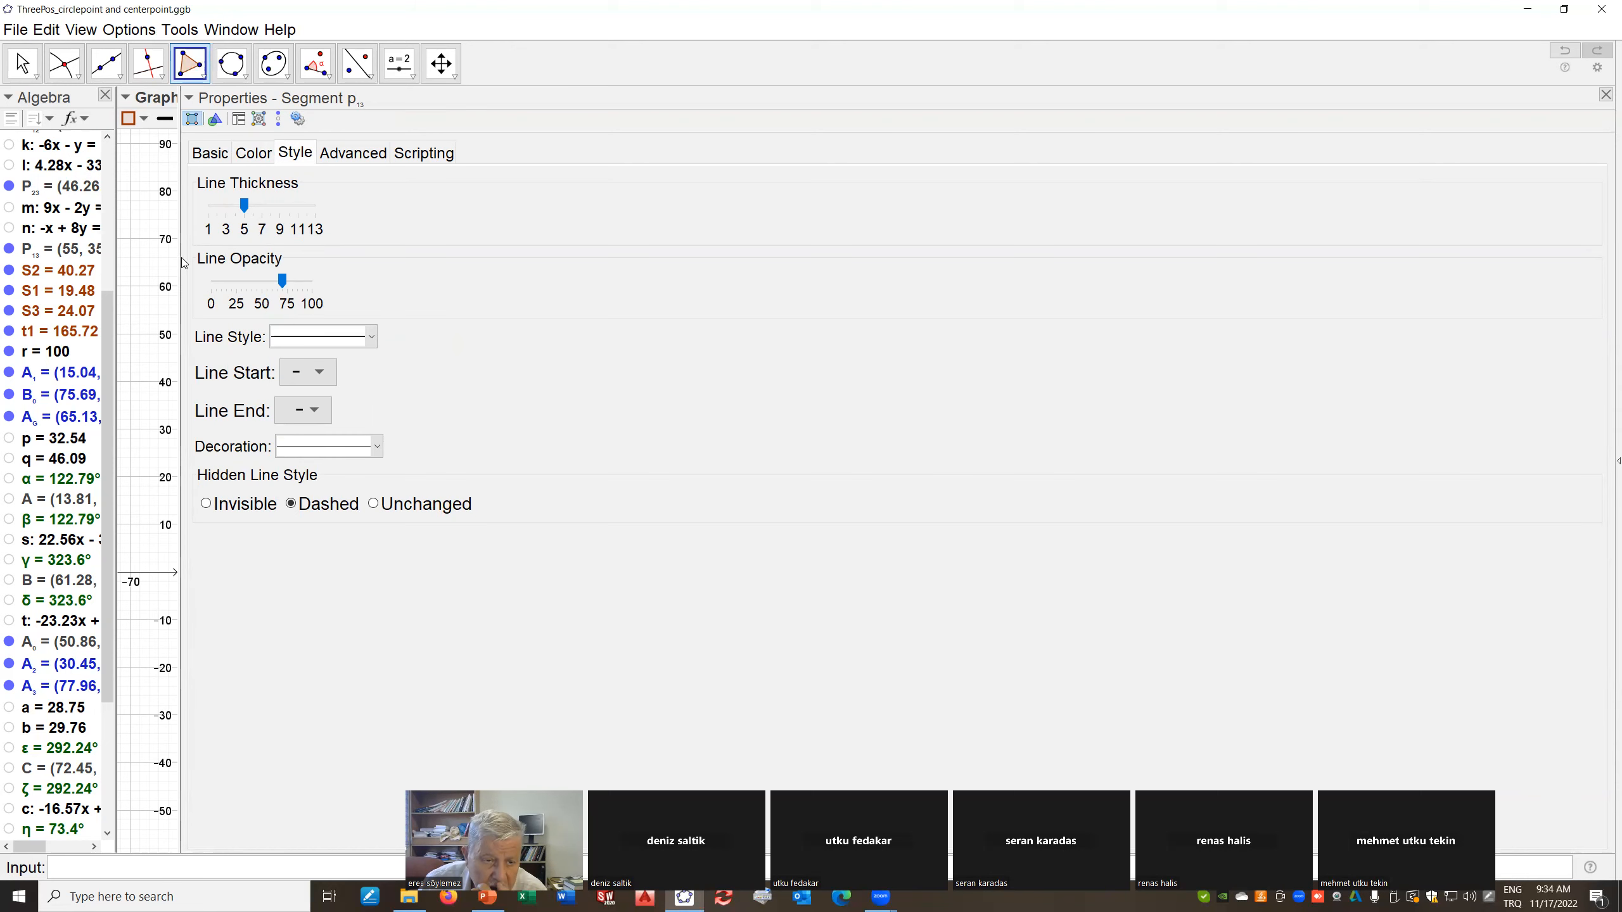
pyautogui.moveTo(178, 255); pyautogui.dragTo(1344, 319)
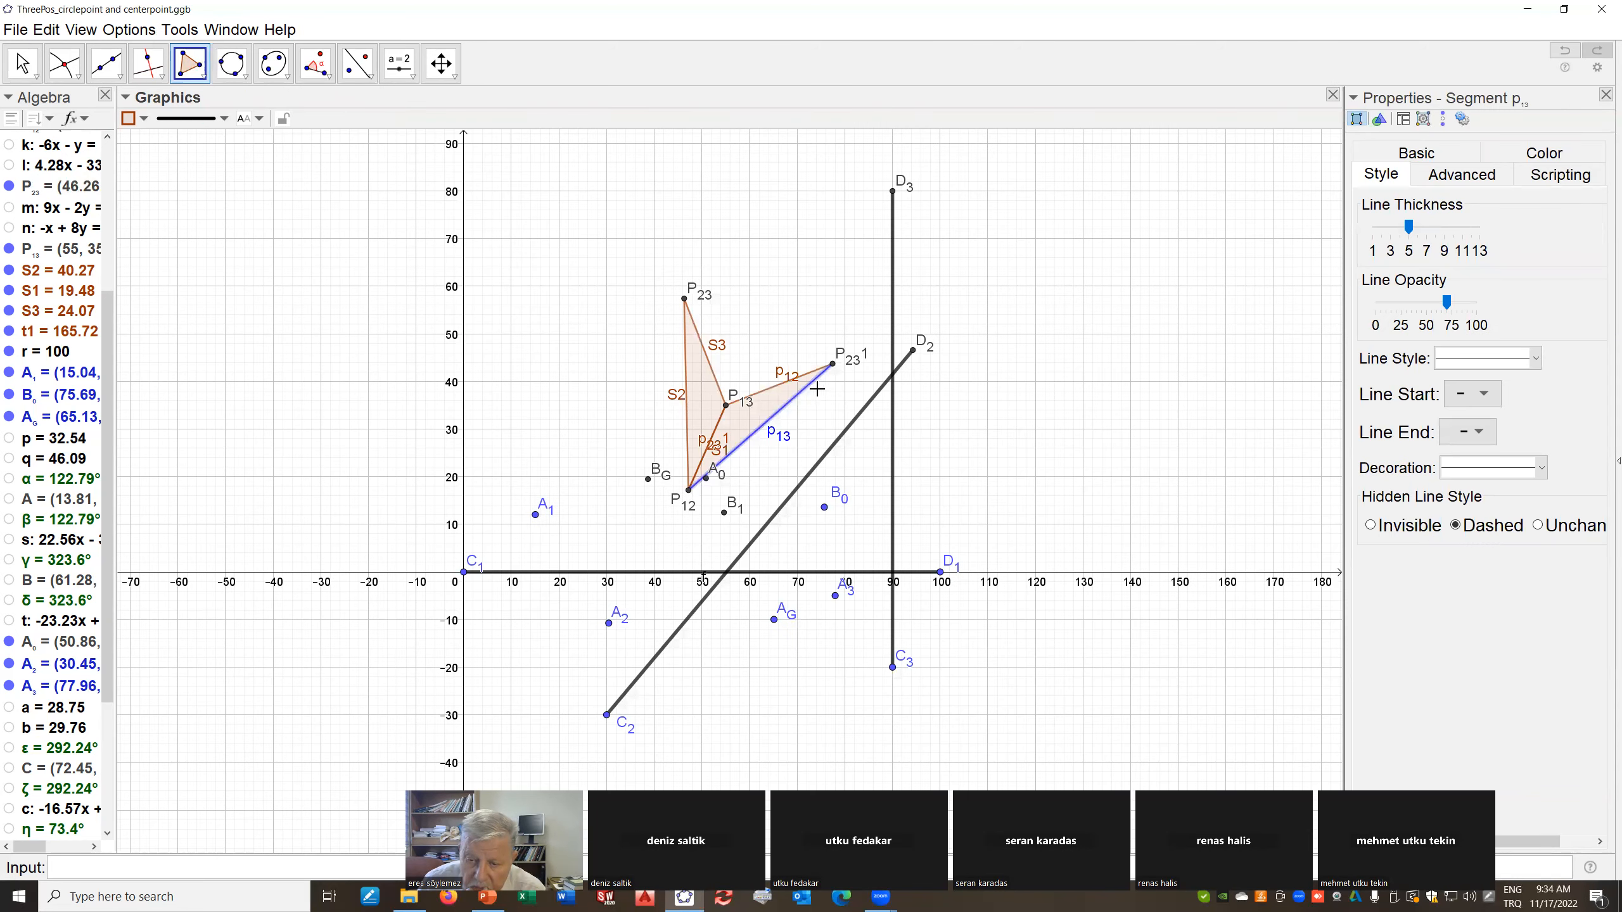
# Colour triangle t2, formed by P12, P13 and P23¹, blue and clear the selection
pyautogui.click(742, 410)
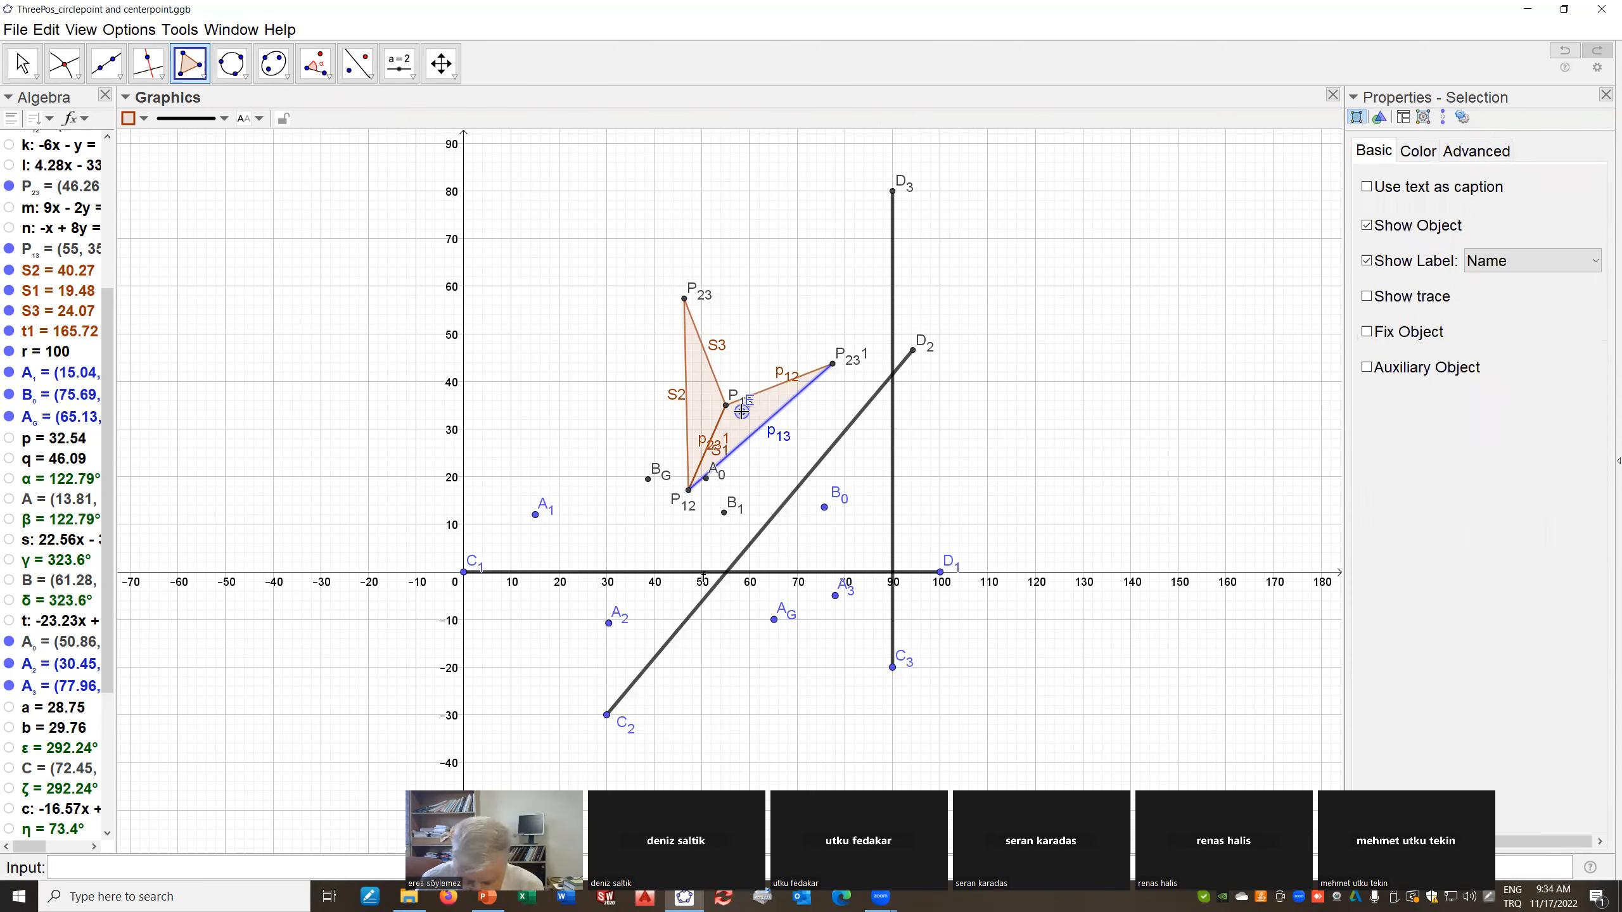
pyautogui.press('Escape')
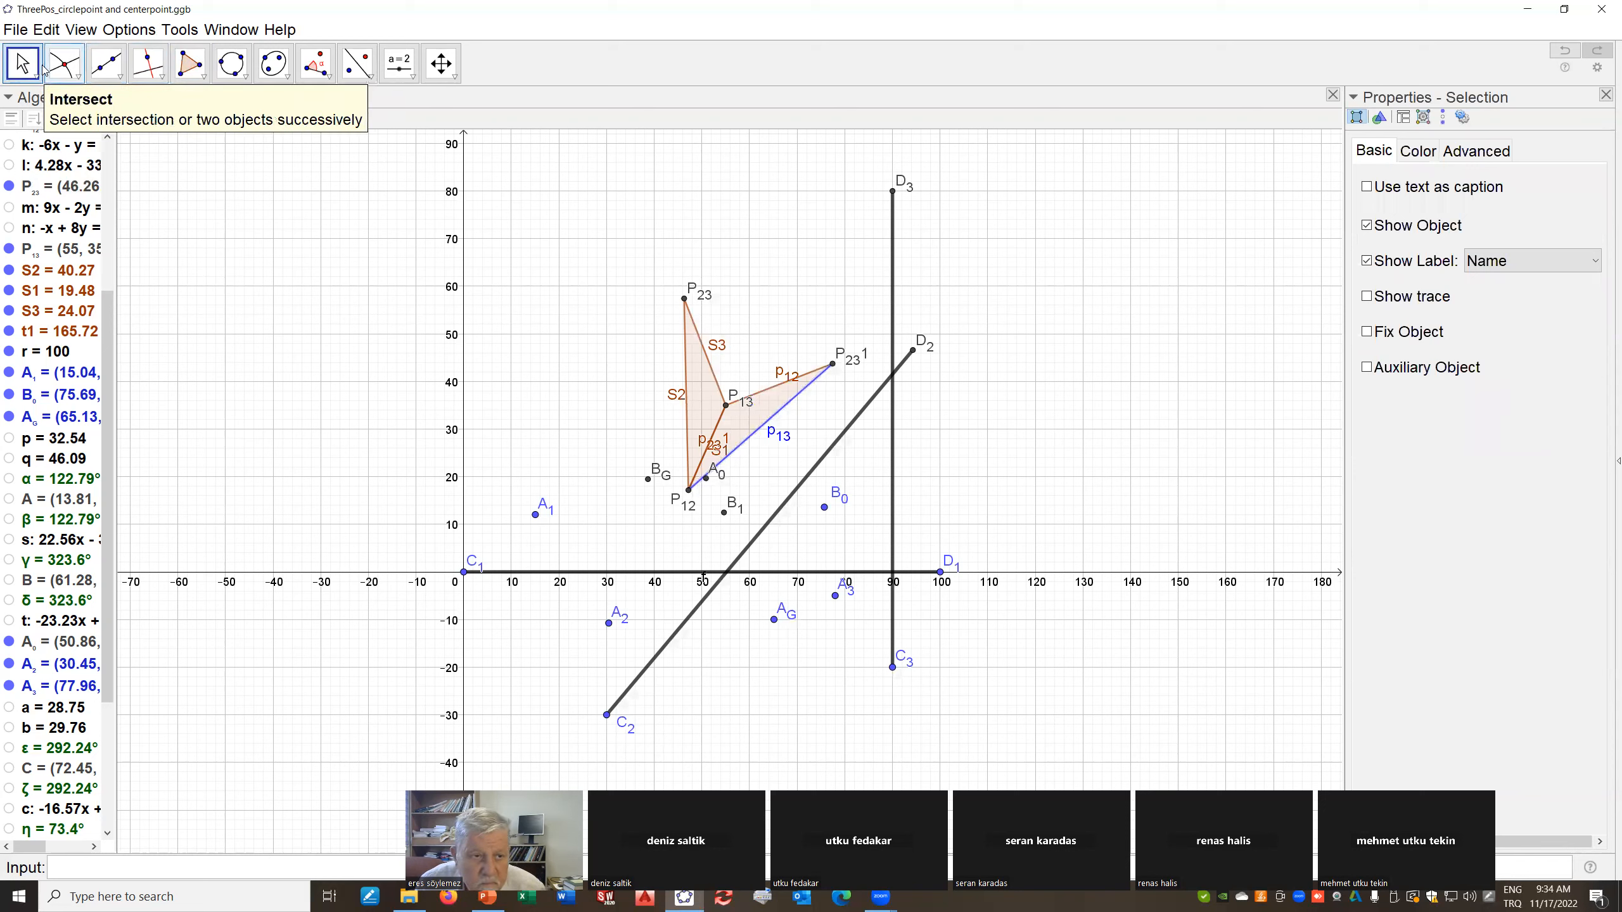
pyautogui.click(737, 425)
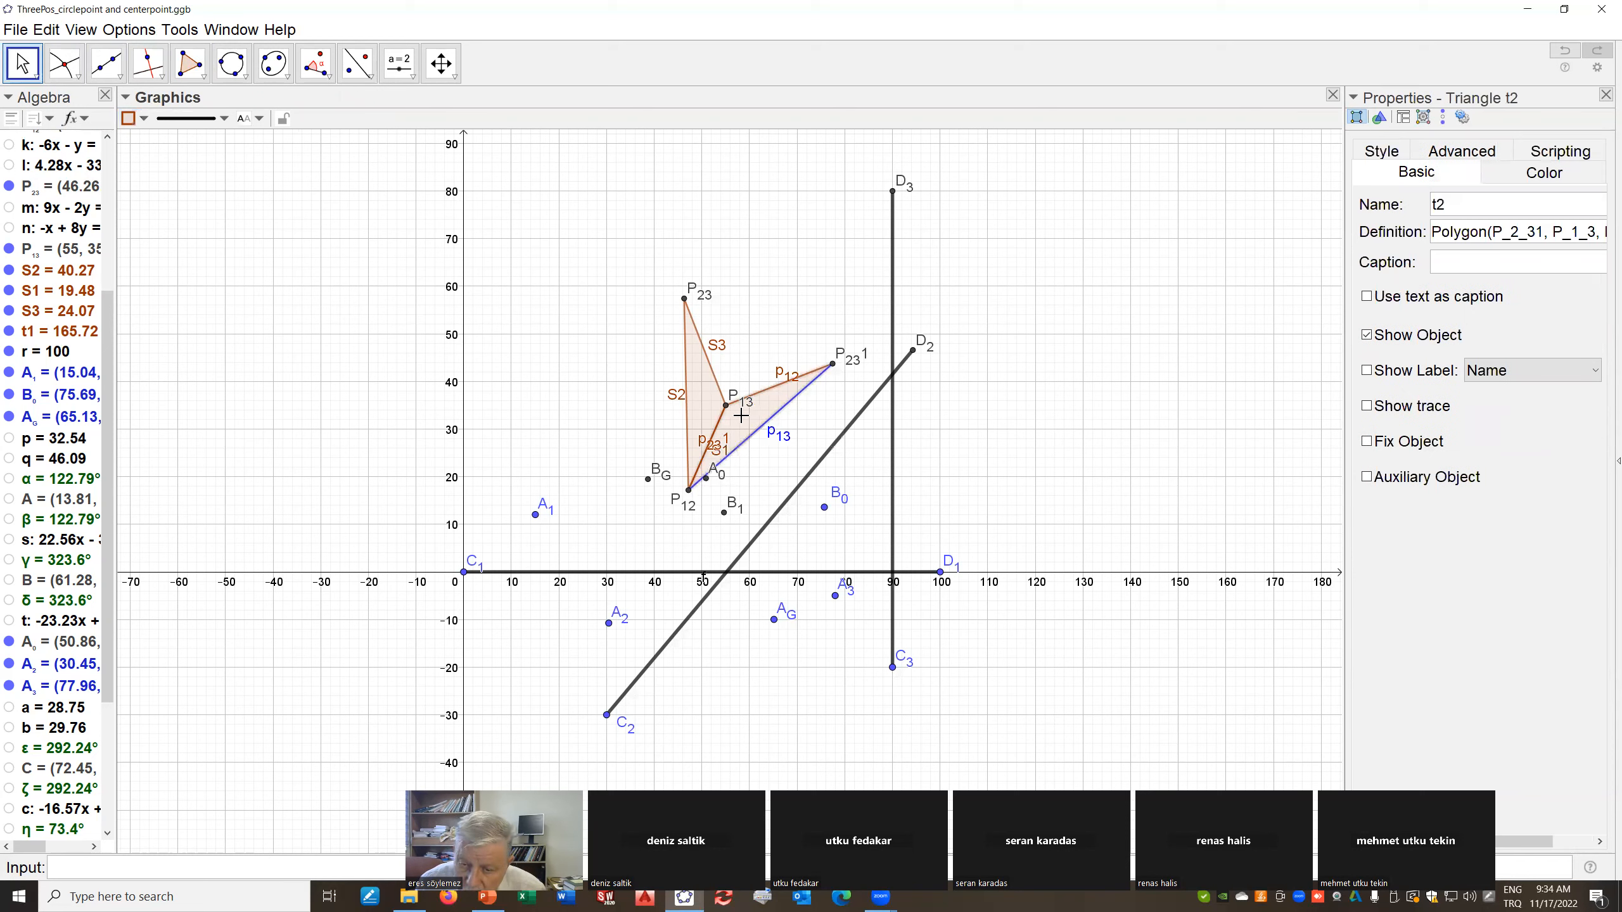
pyautogui.click(1540, 172)
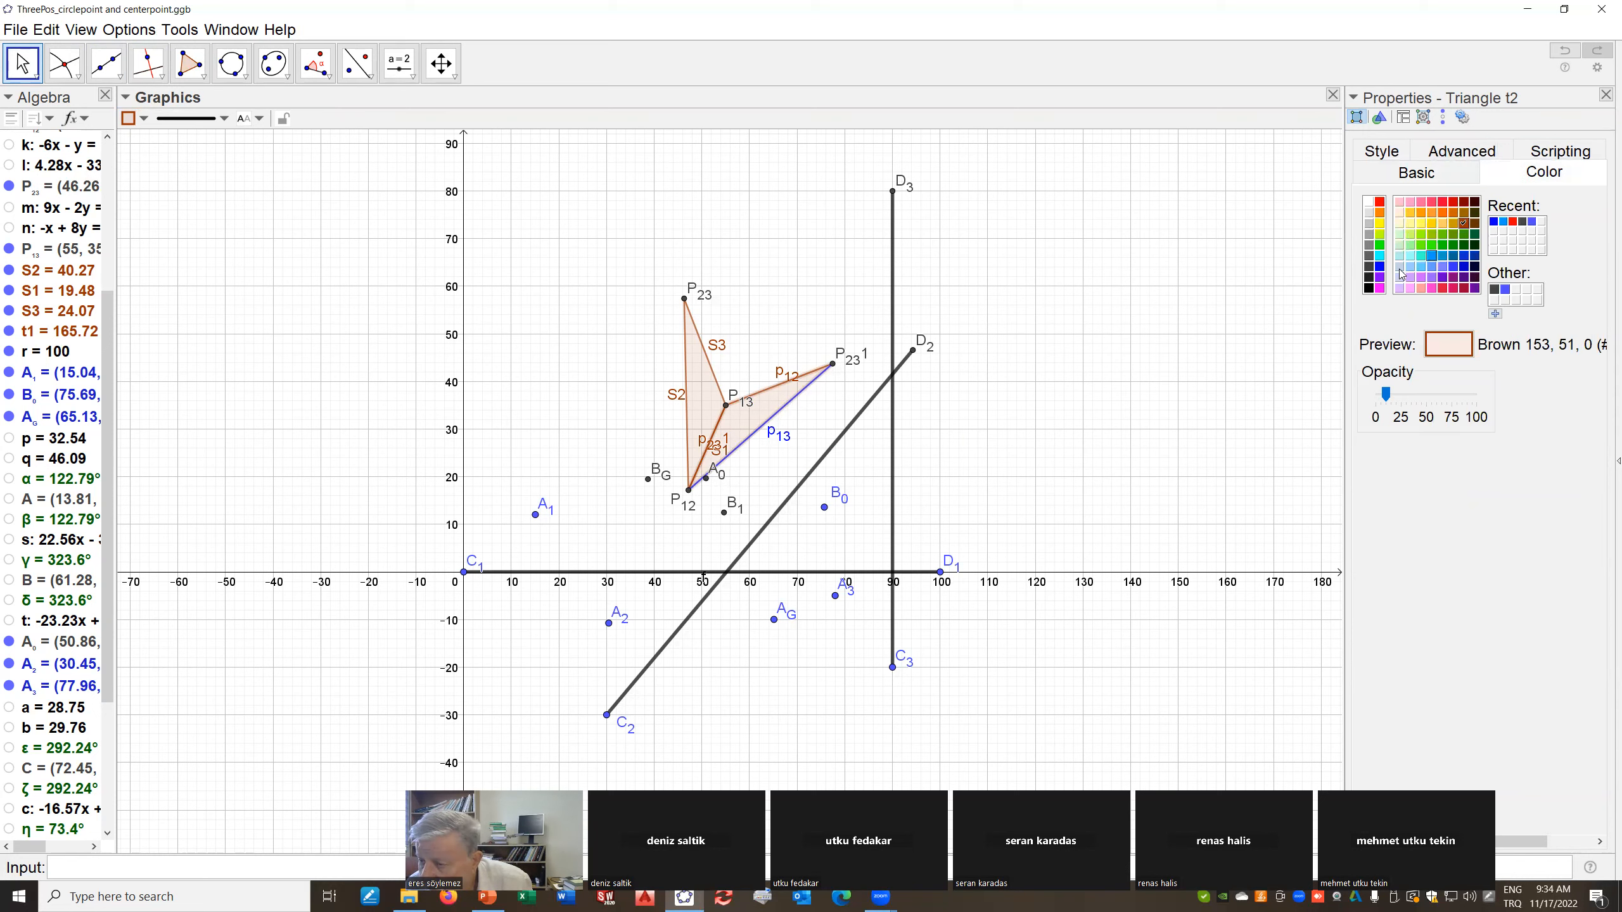
pyautogui.click(1369, 277)
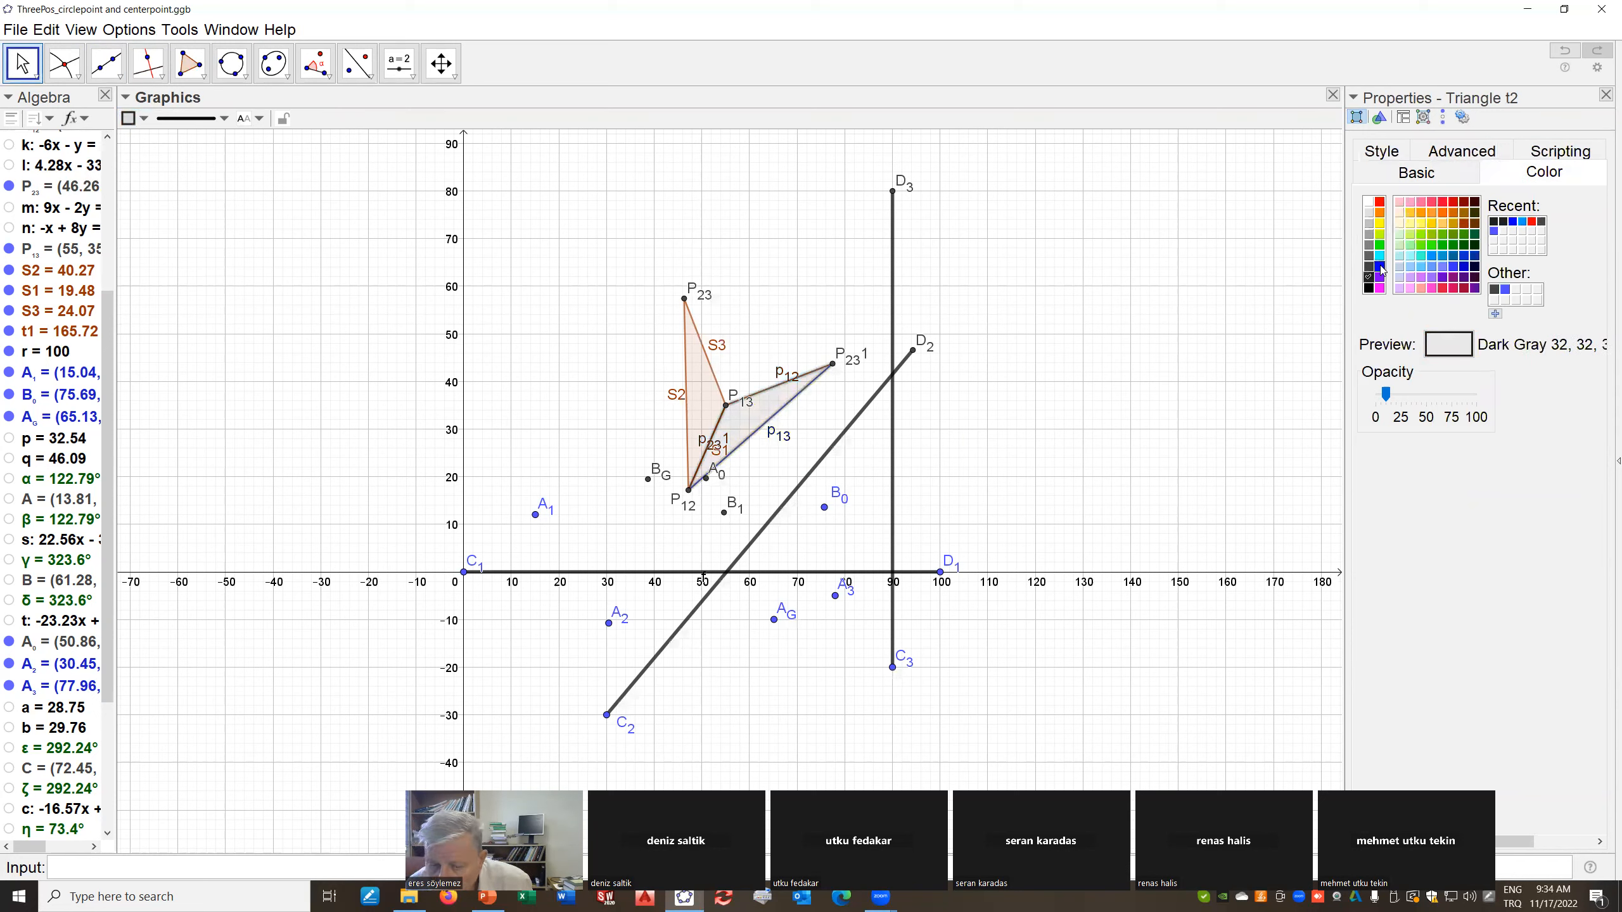
pyautogui.click(1381, 269)
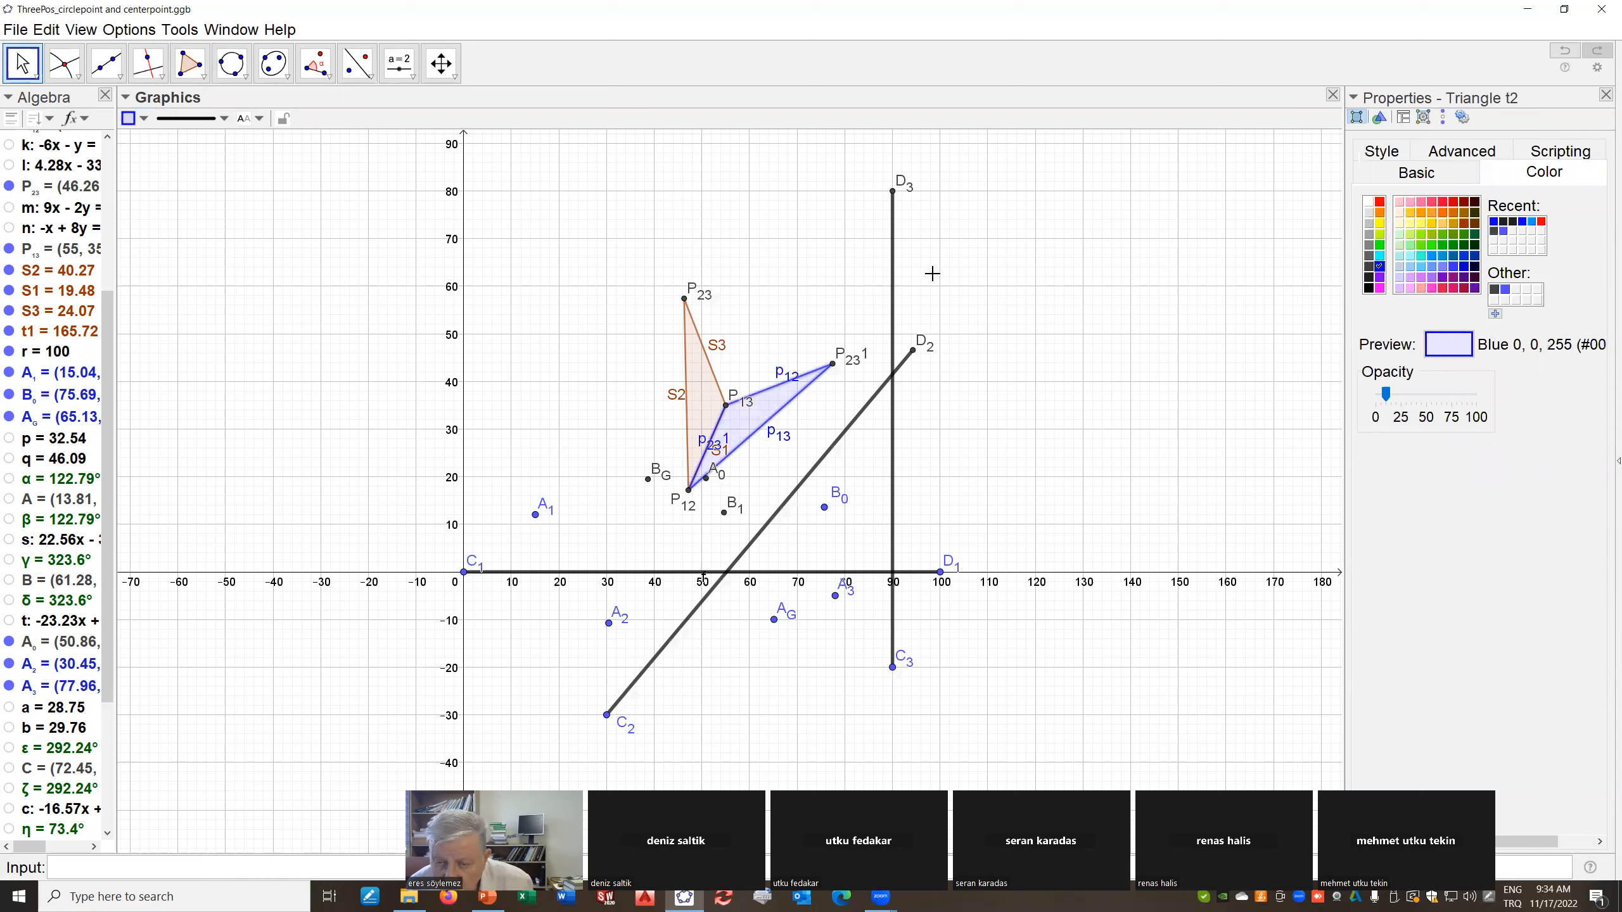
pyautogui.click(960, 248)
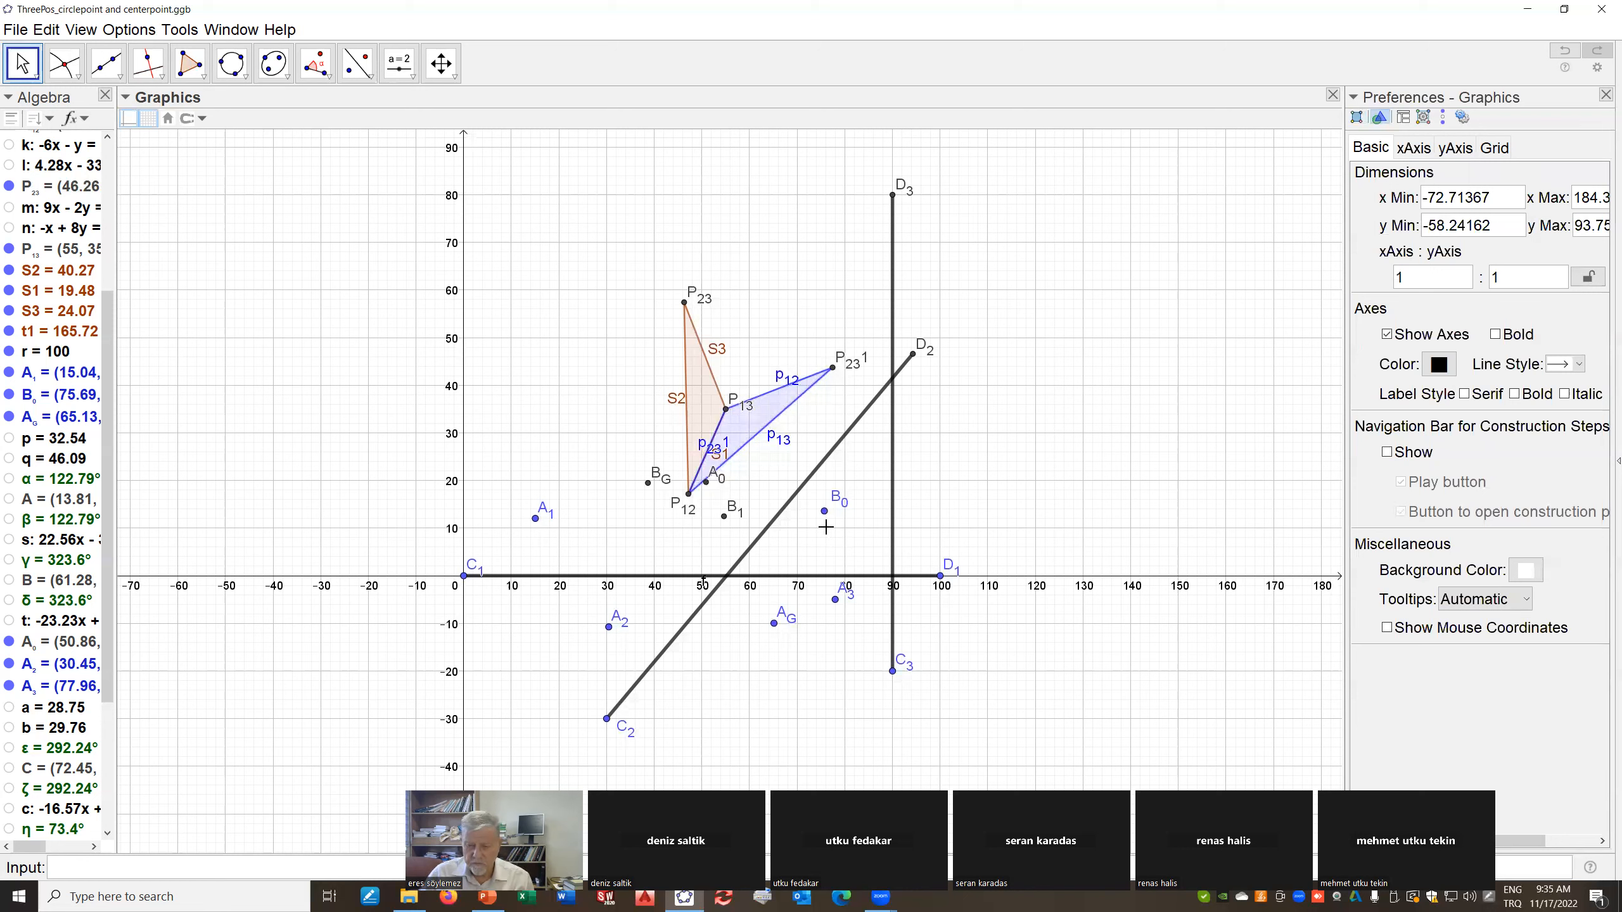
# Rename the segment between P13 and P23¹ to S'3
pyautogui.rightClick(785, 382)
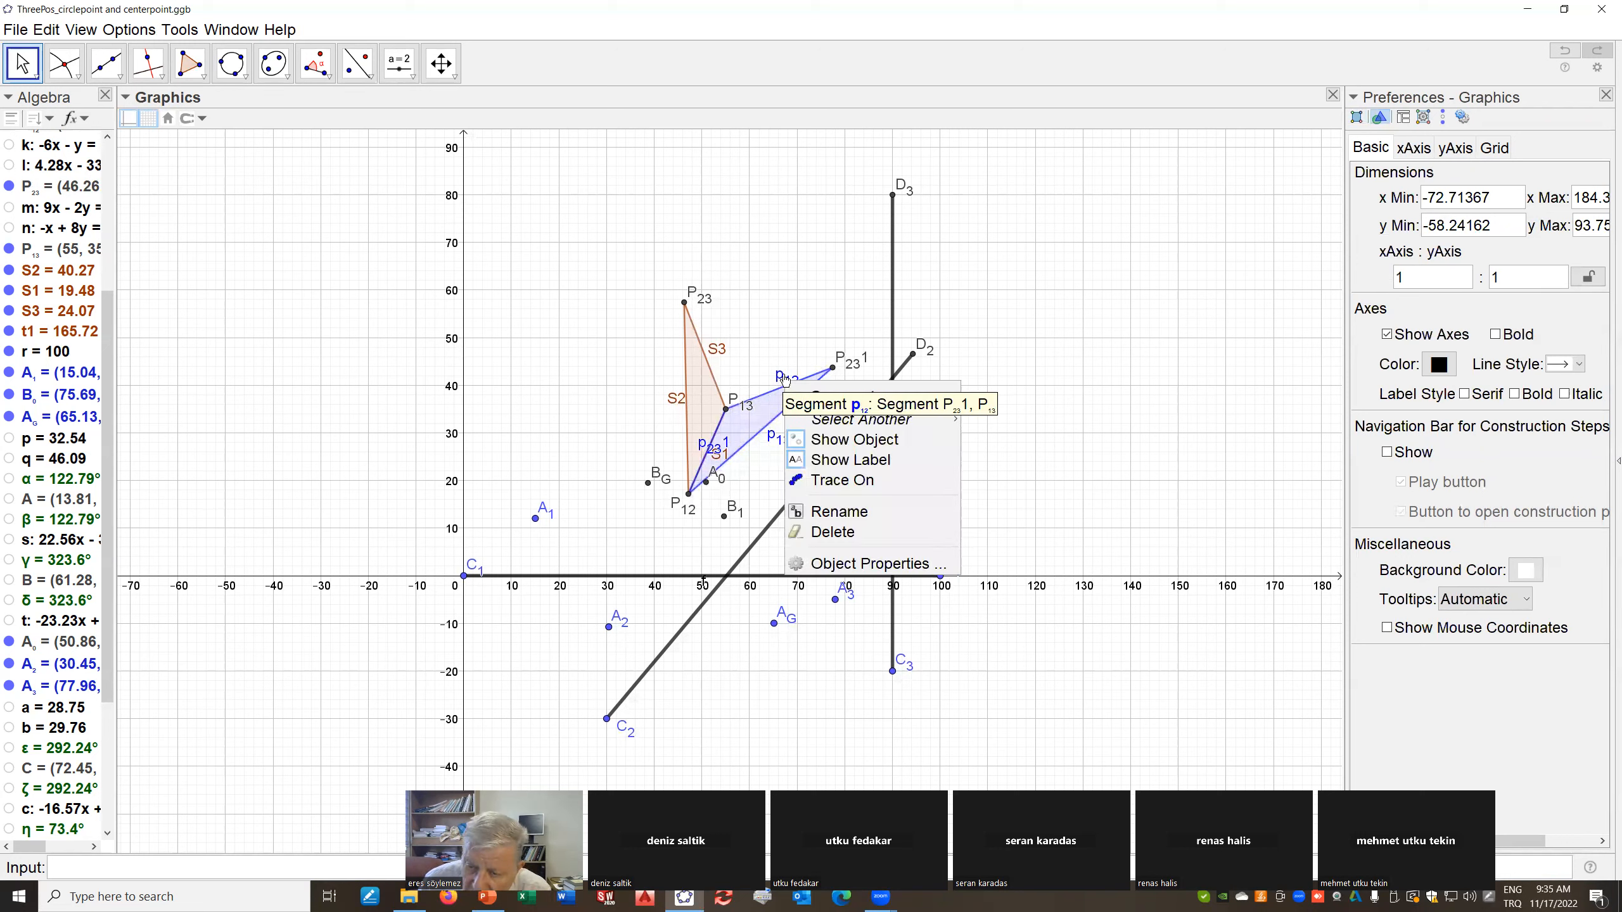
pyautogui.click(838, 512)
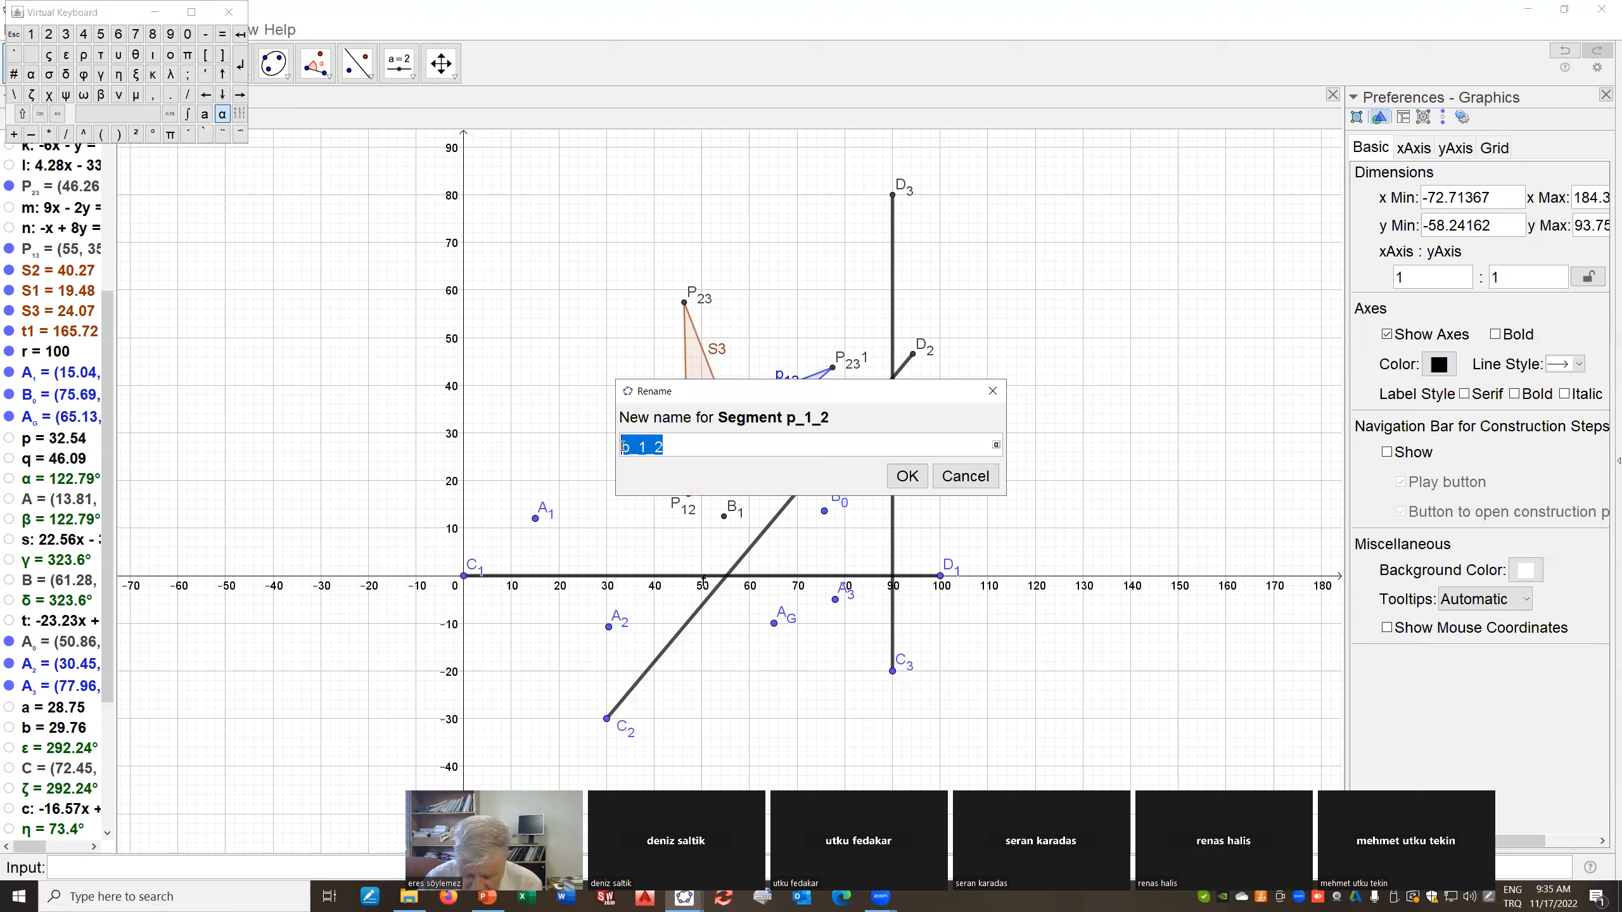
pyautogui.write('S')
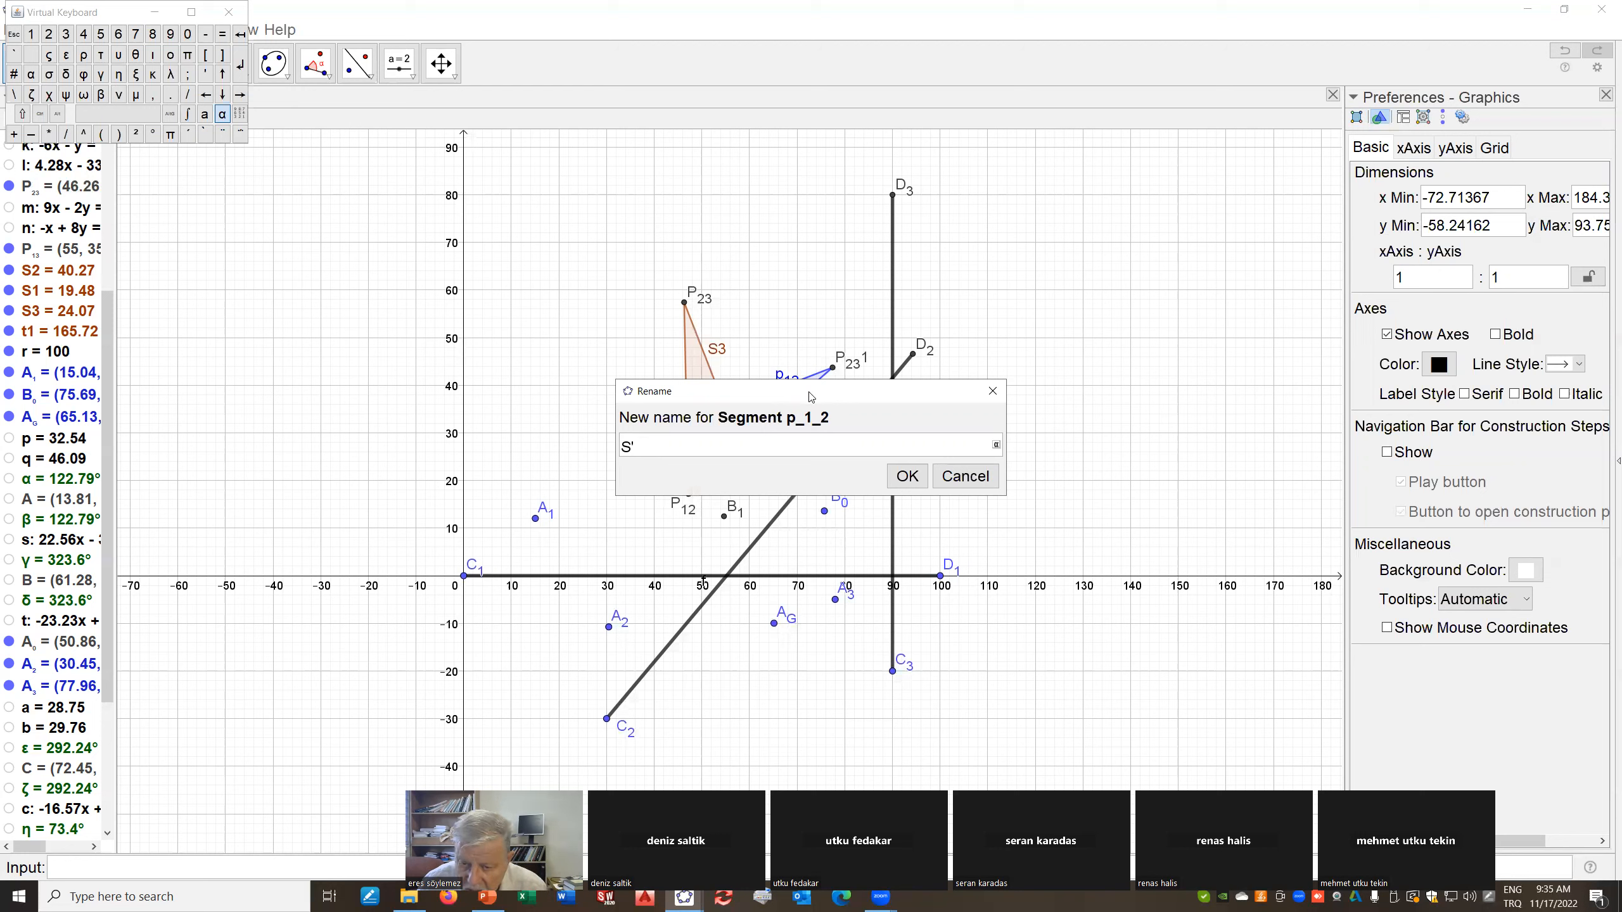
pyautogui.moveTo(809, 400); pyautogui.dragTo(804, 492)
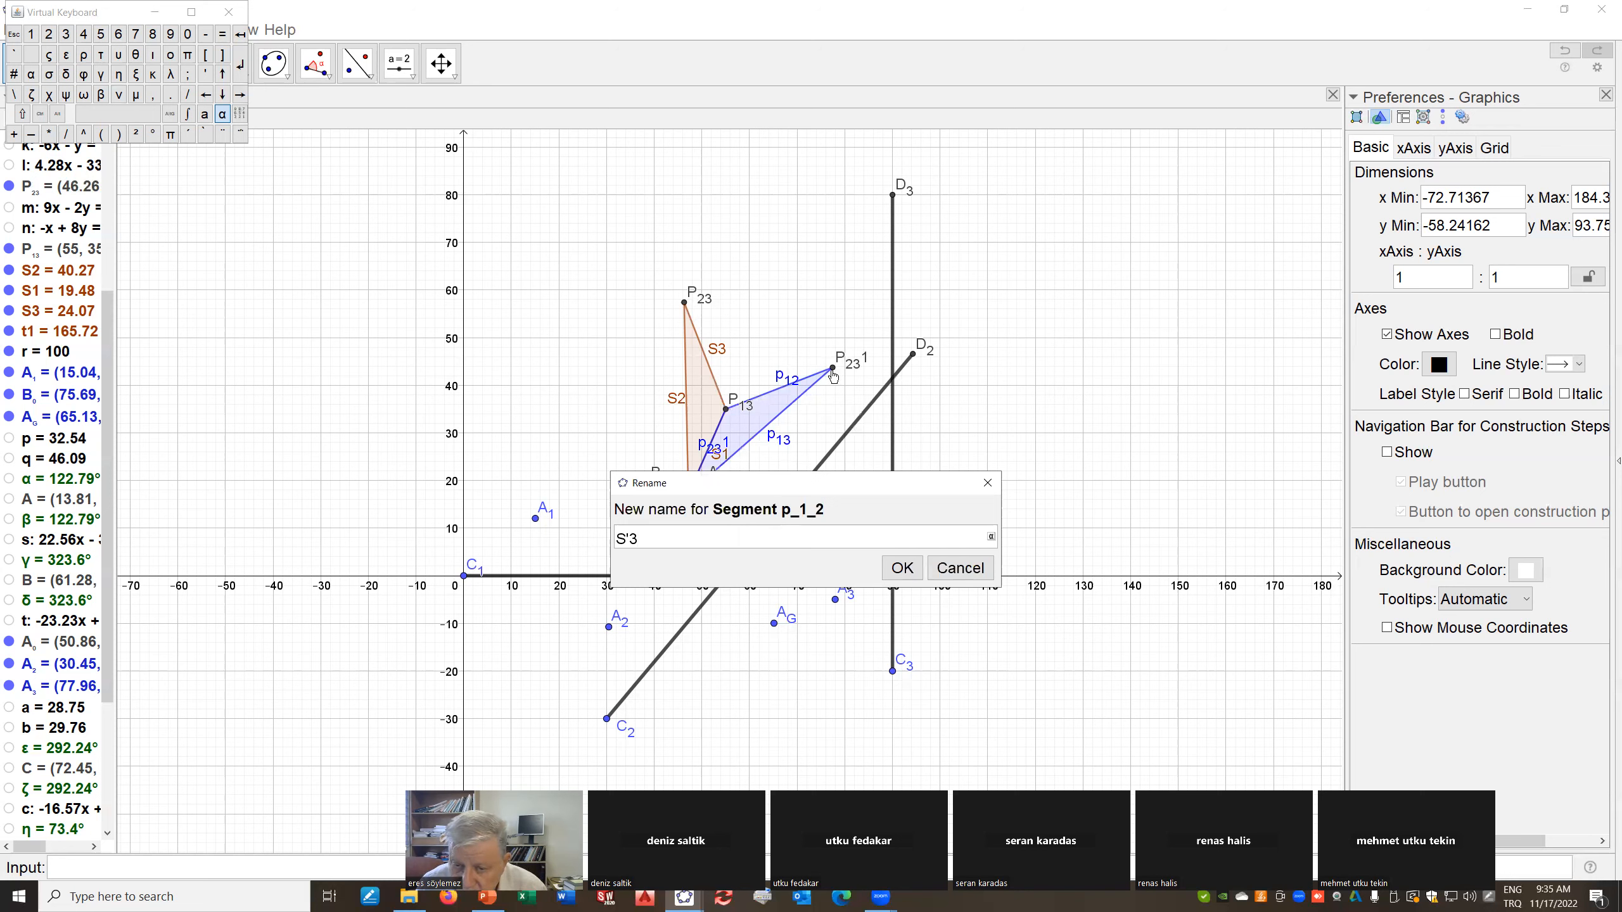
pyautogui.click(902, 568)
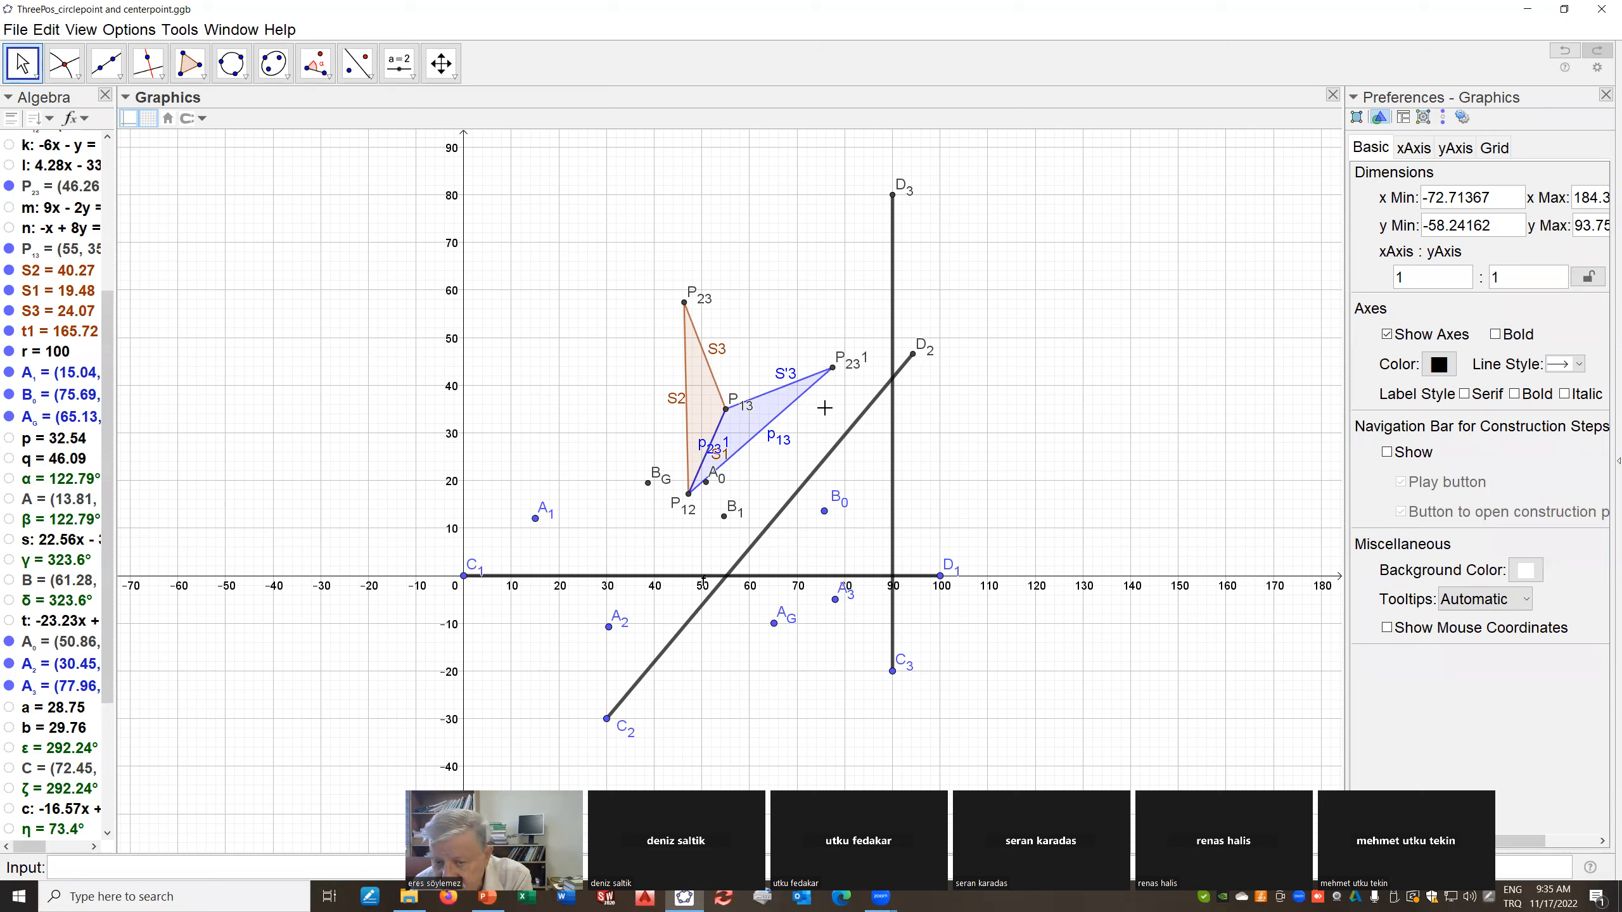
# Rename the segment between P12 and P23¹ to S'2
pyautogui.rightClick(778, 435)
pyautogui.click(818, 566)
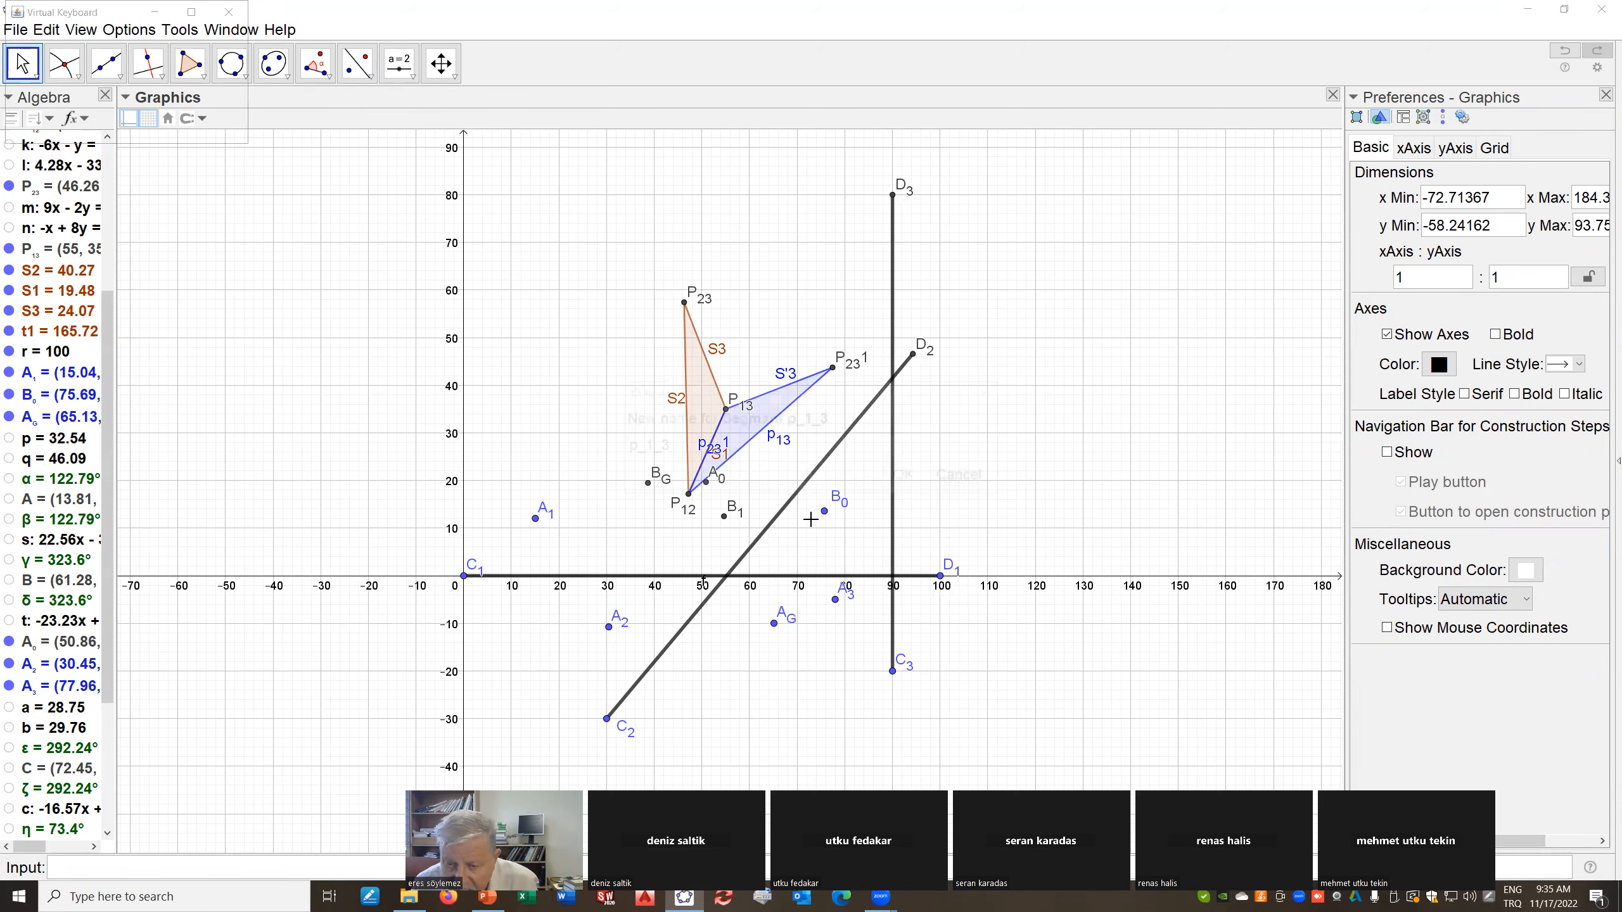
pyautogui.moveTo(664, 446); pyautogui.dragTo(617, 446)
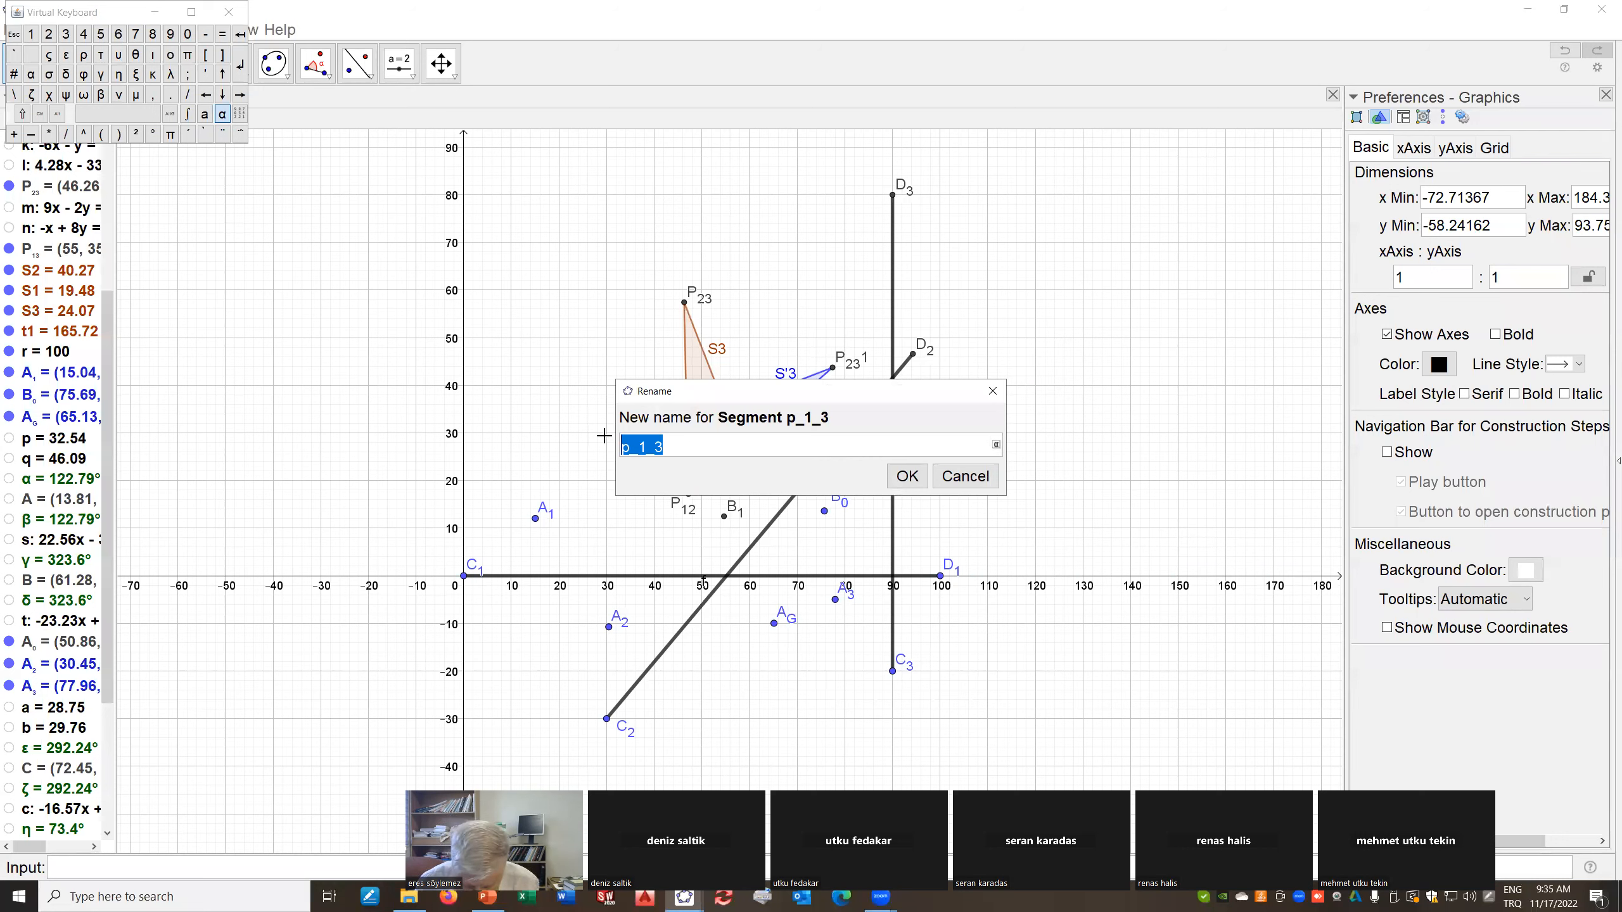
pyautogui.write("S'2")
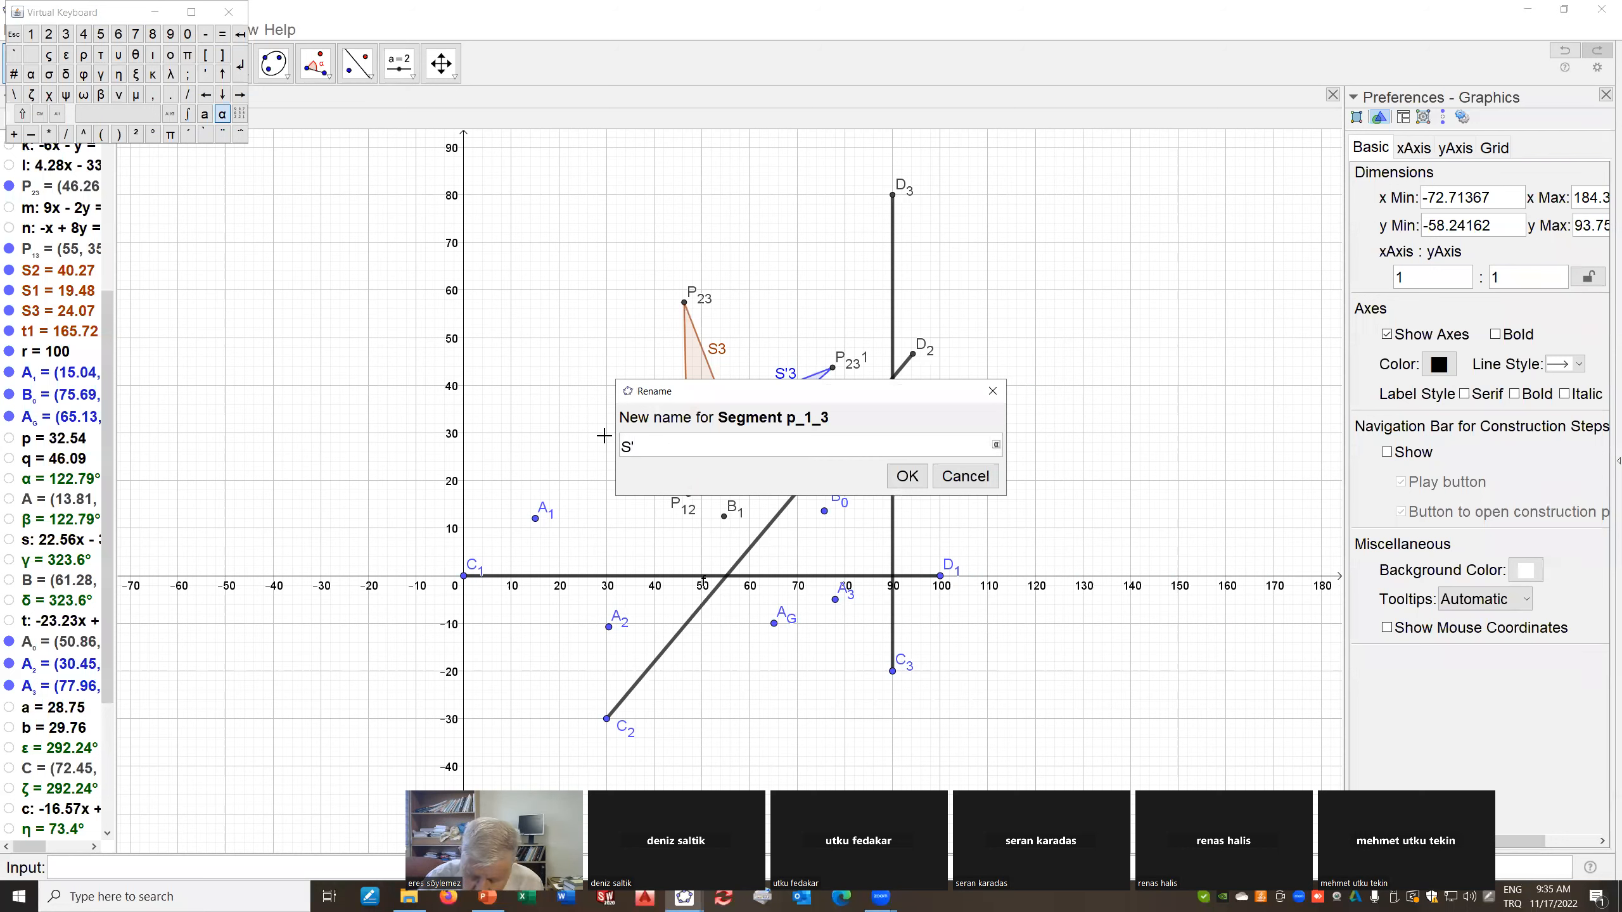
pyautogui.click(908, 476)
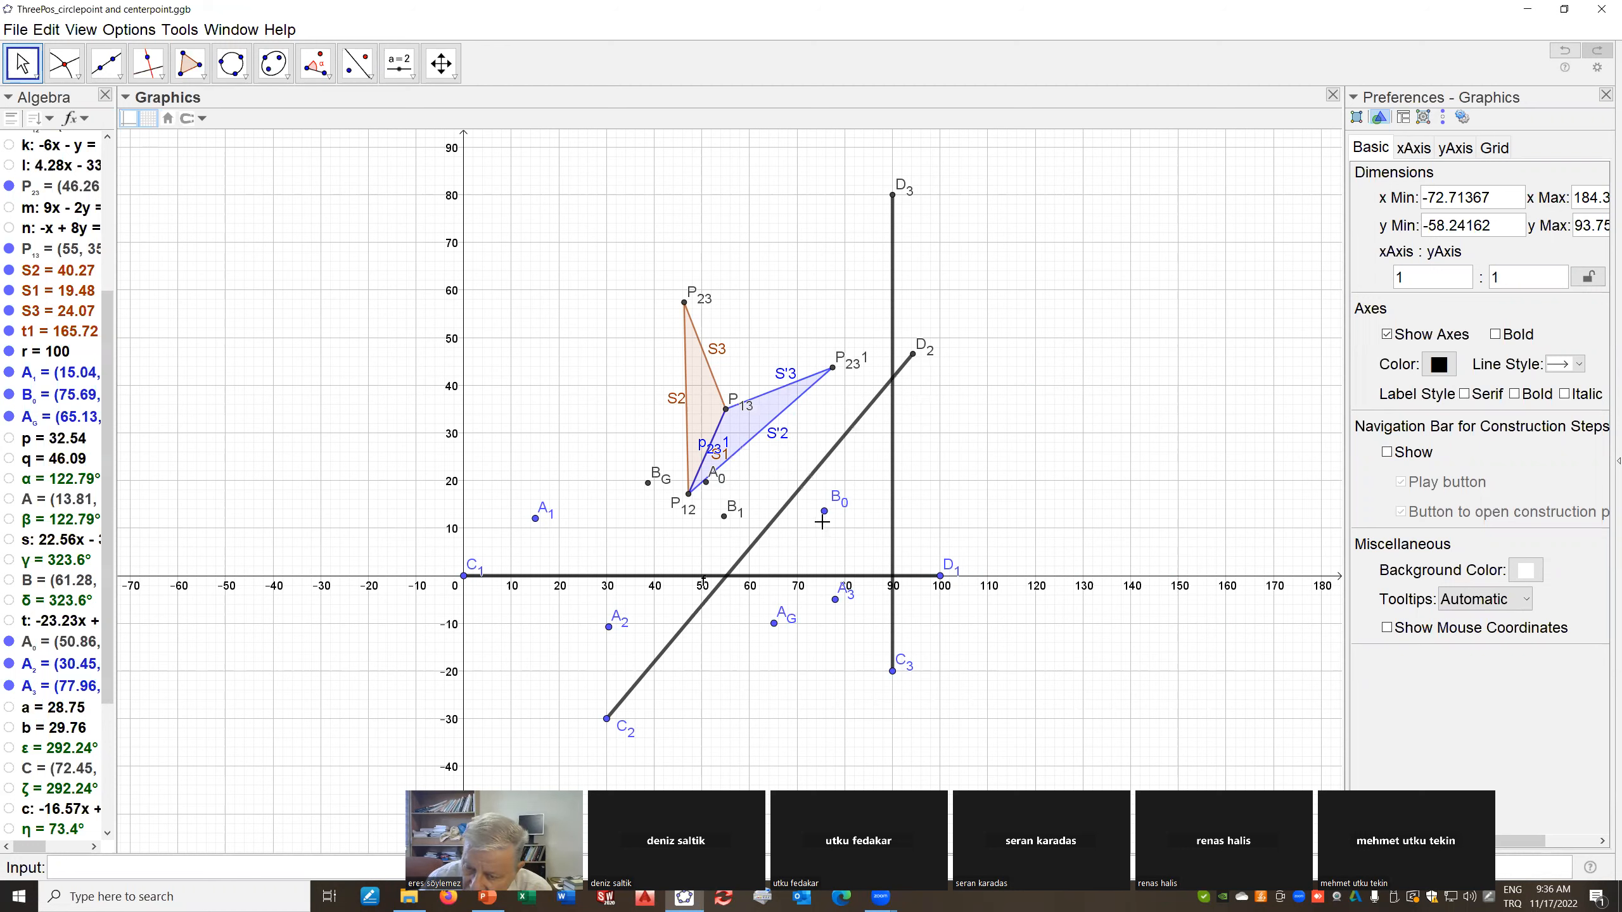
# Reflect point B0 about the segment joining P12 and P13
pyautogui.moveTo(825, 521)
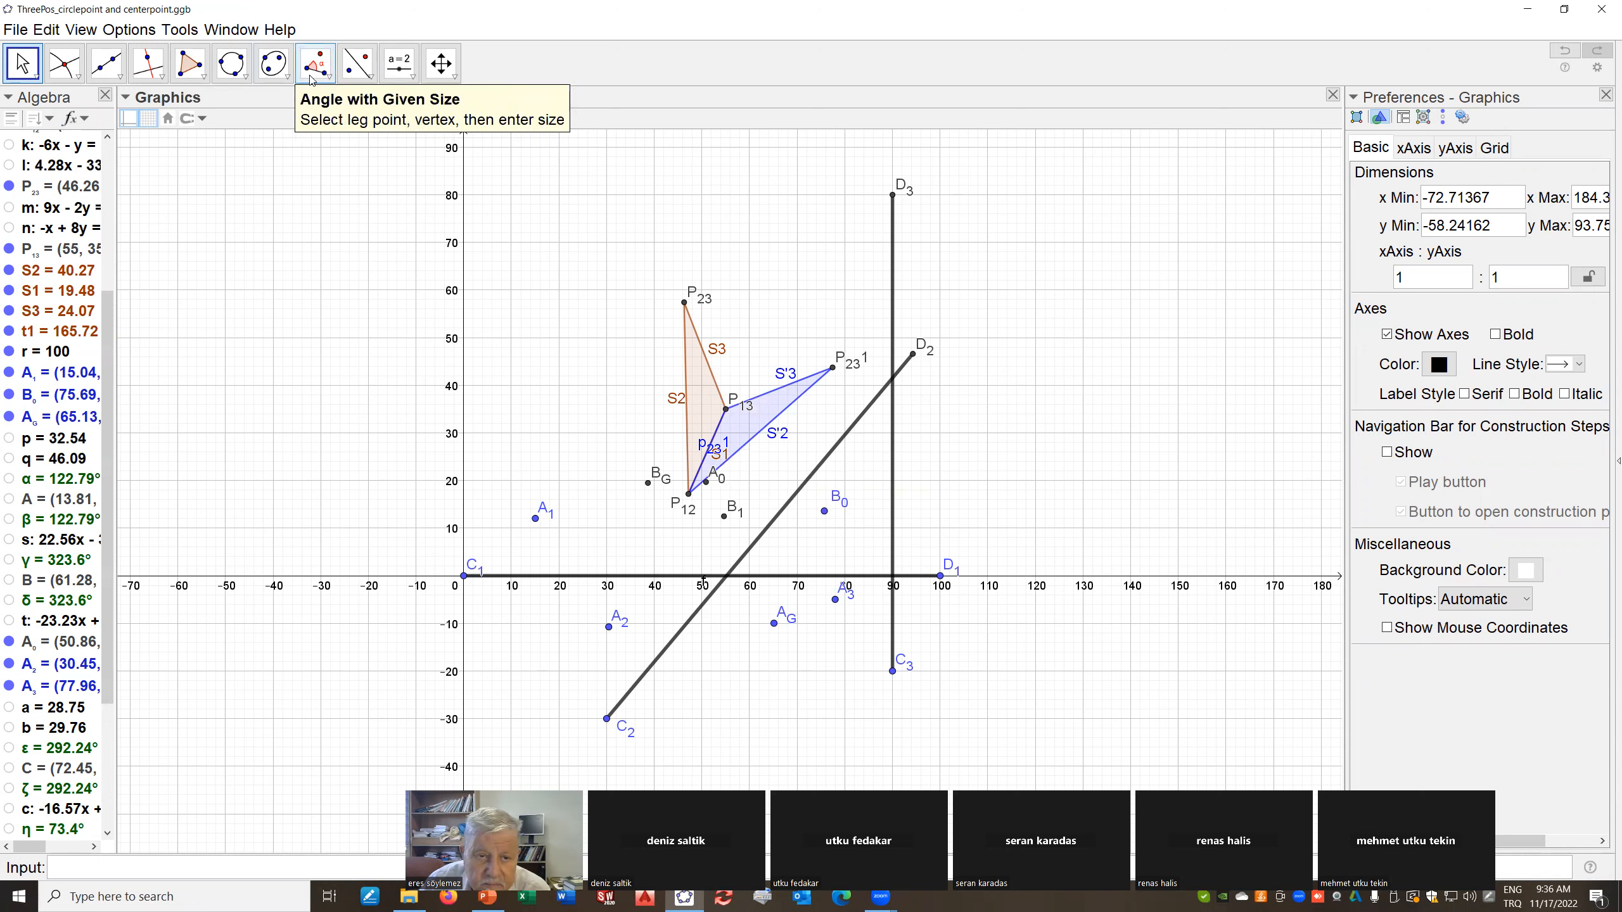
pyautogui.click(370, 75)
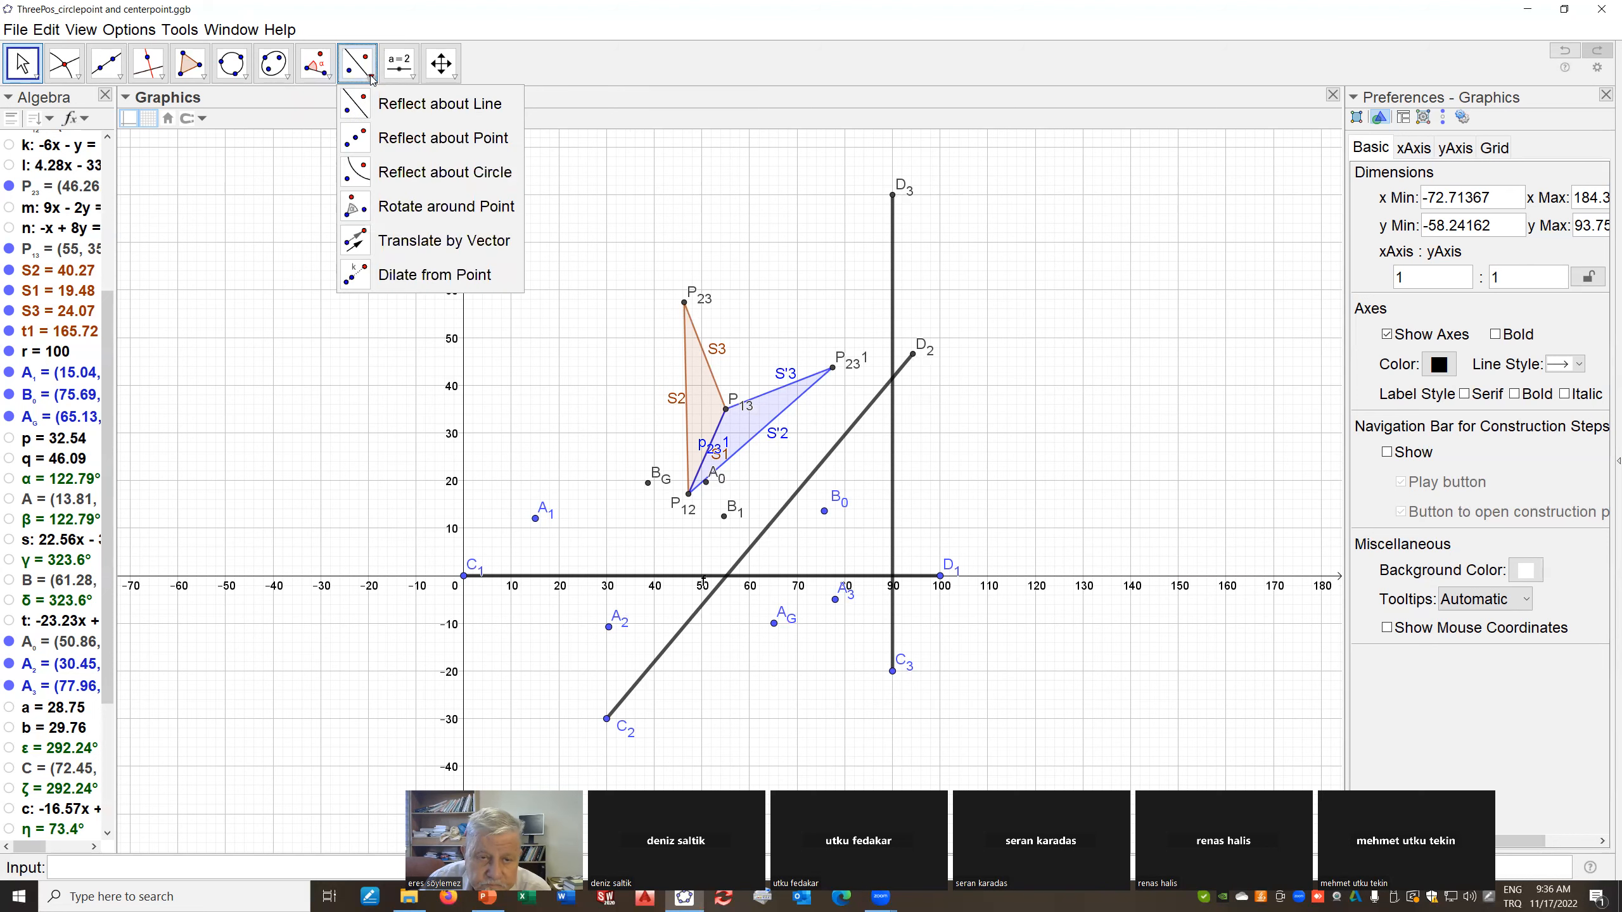
pyautogui.click(361, 113)
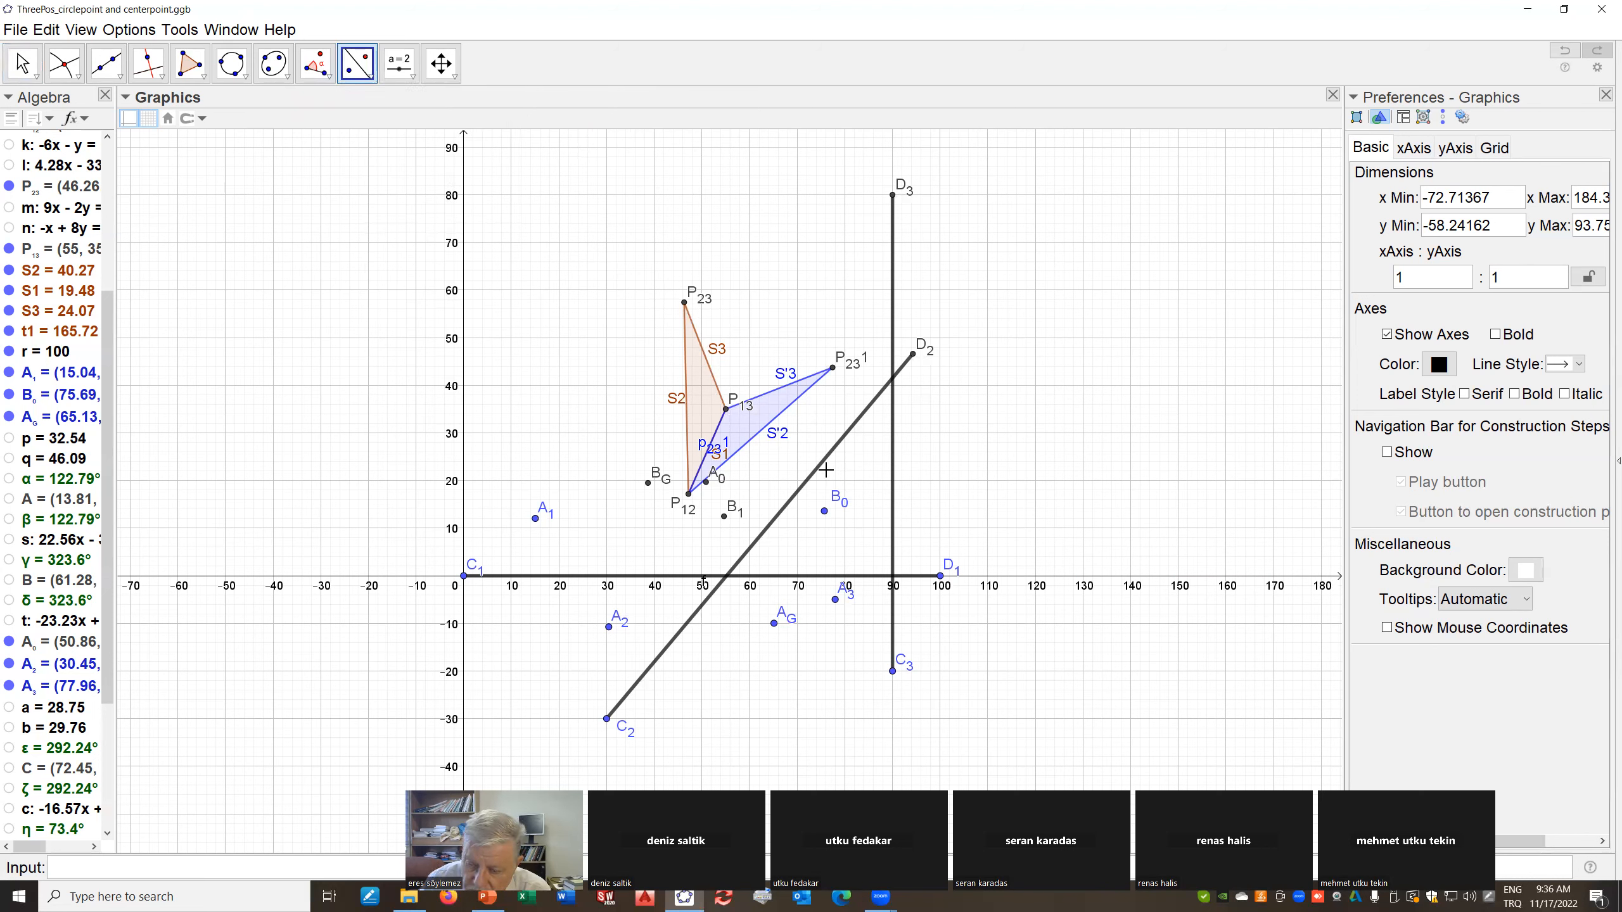
pyautogui.click(824, 512)
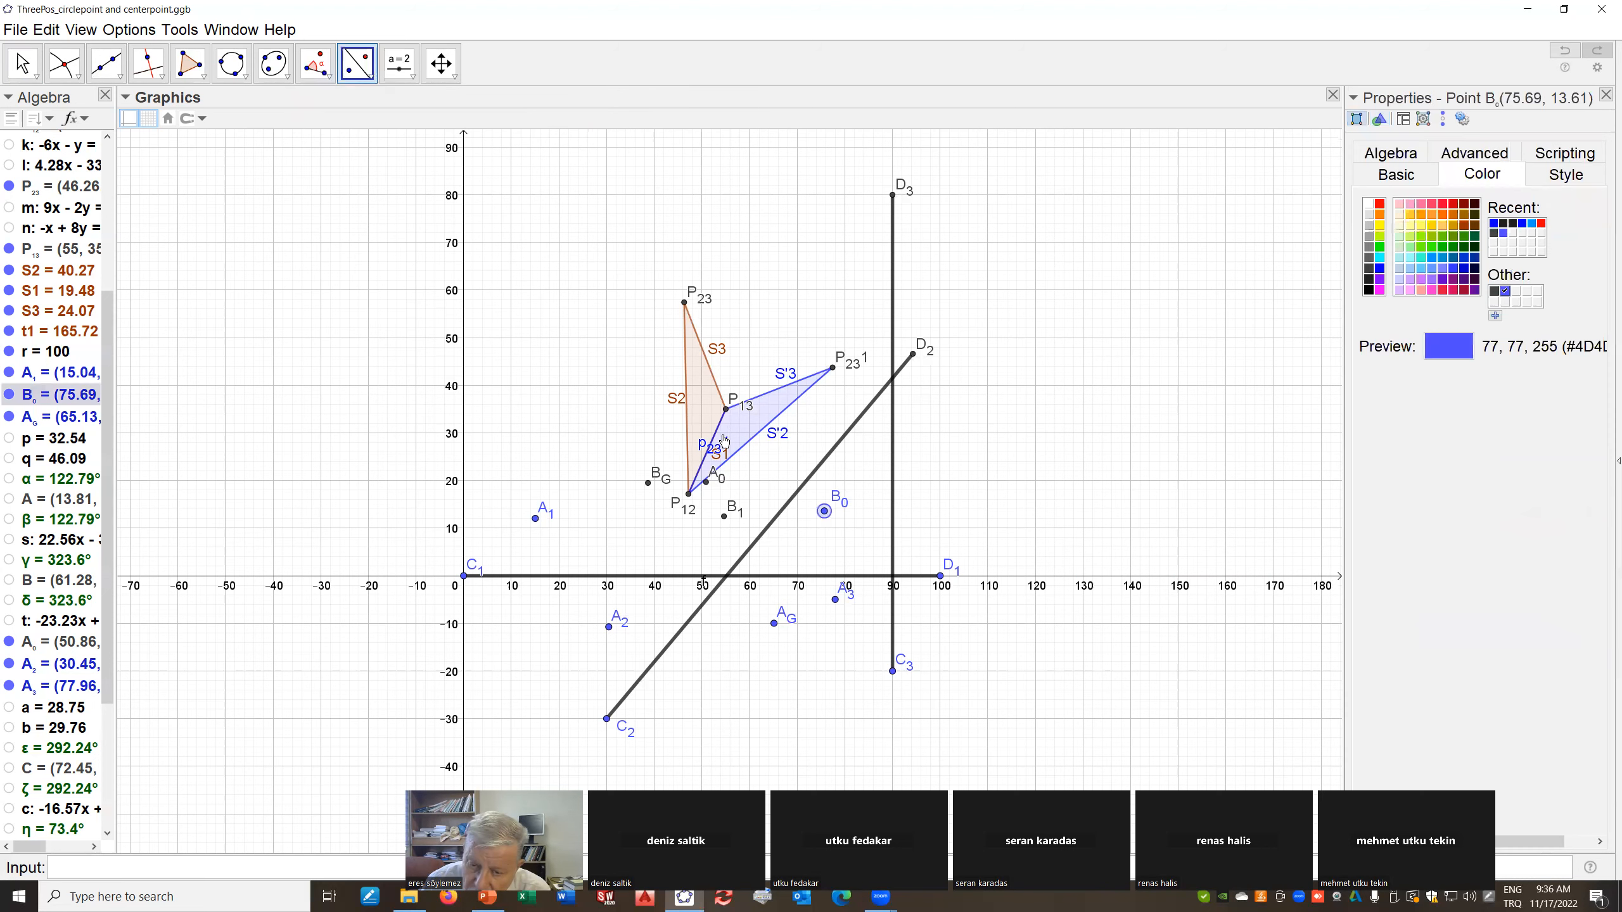
pyautogui.click(718, 437)
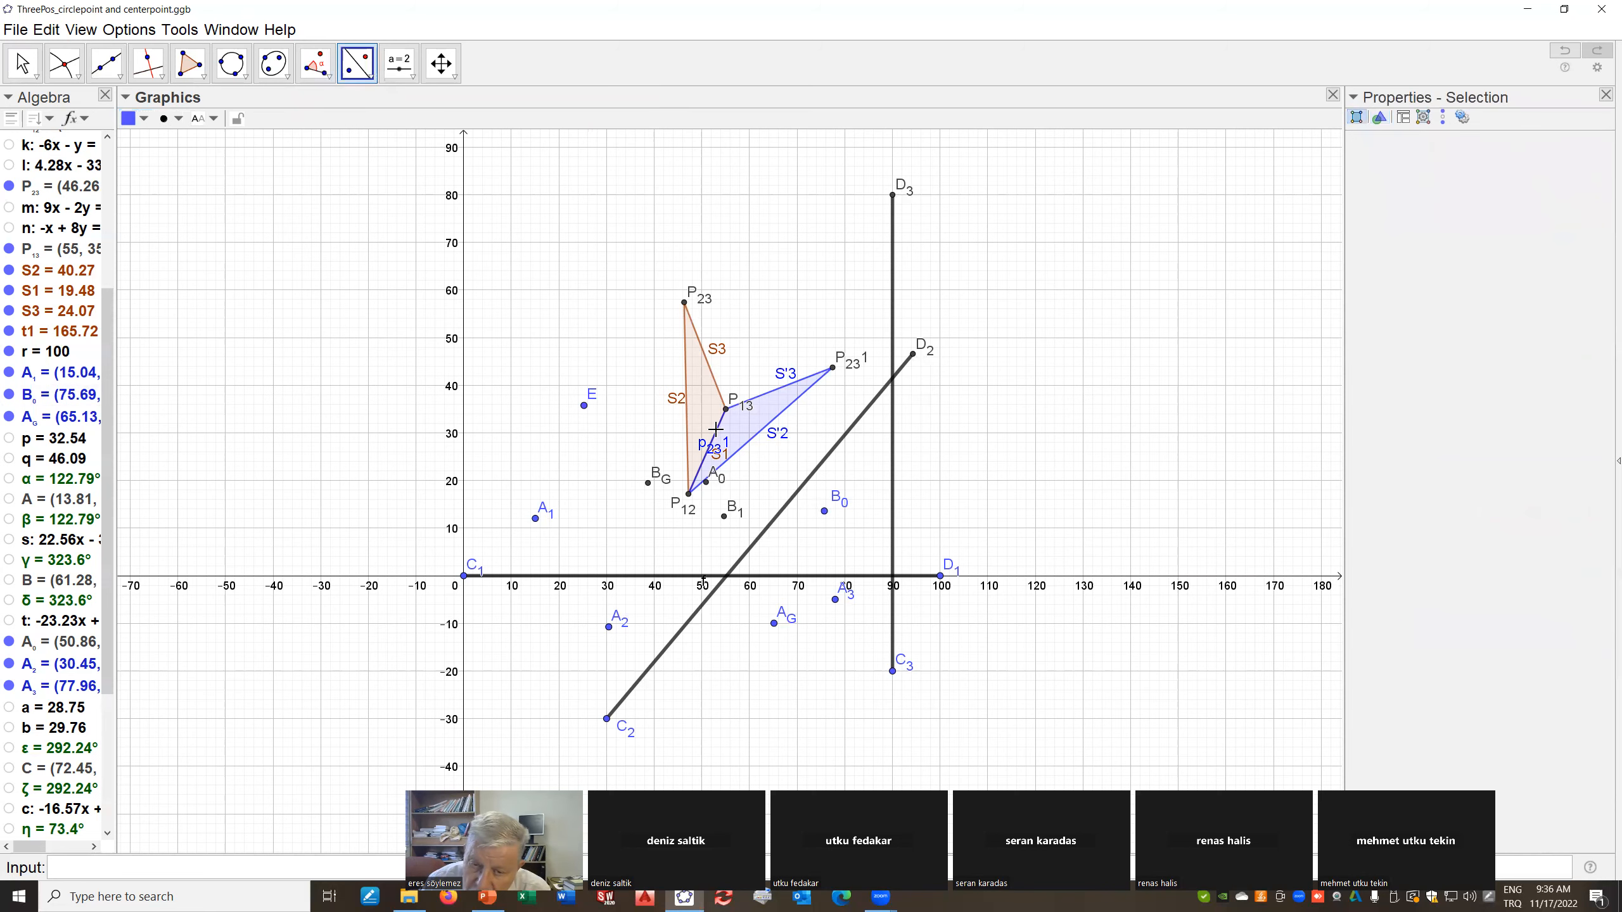
# Rename the reflected image of B0 to B_0_G
pyautogui.rightClick(586, 408)
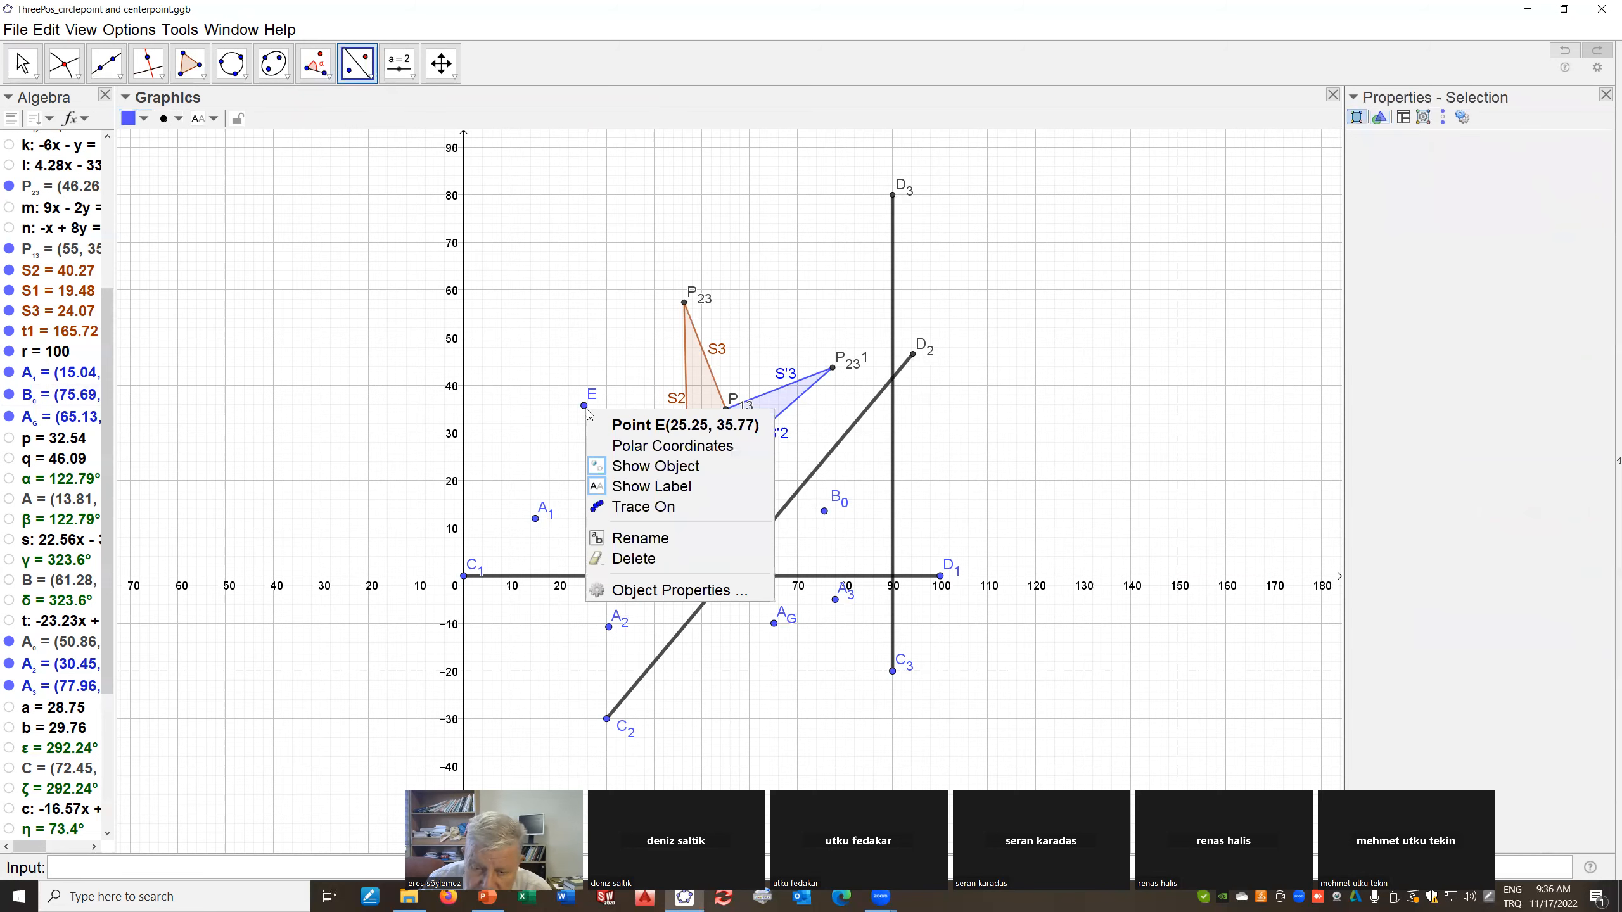
pyautogui.click(636, 538)
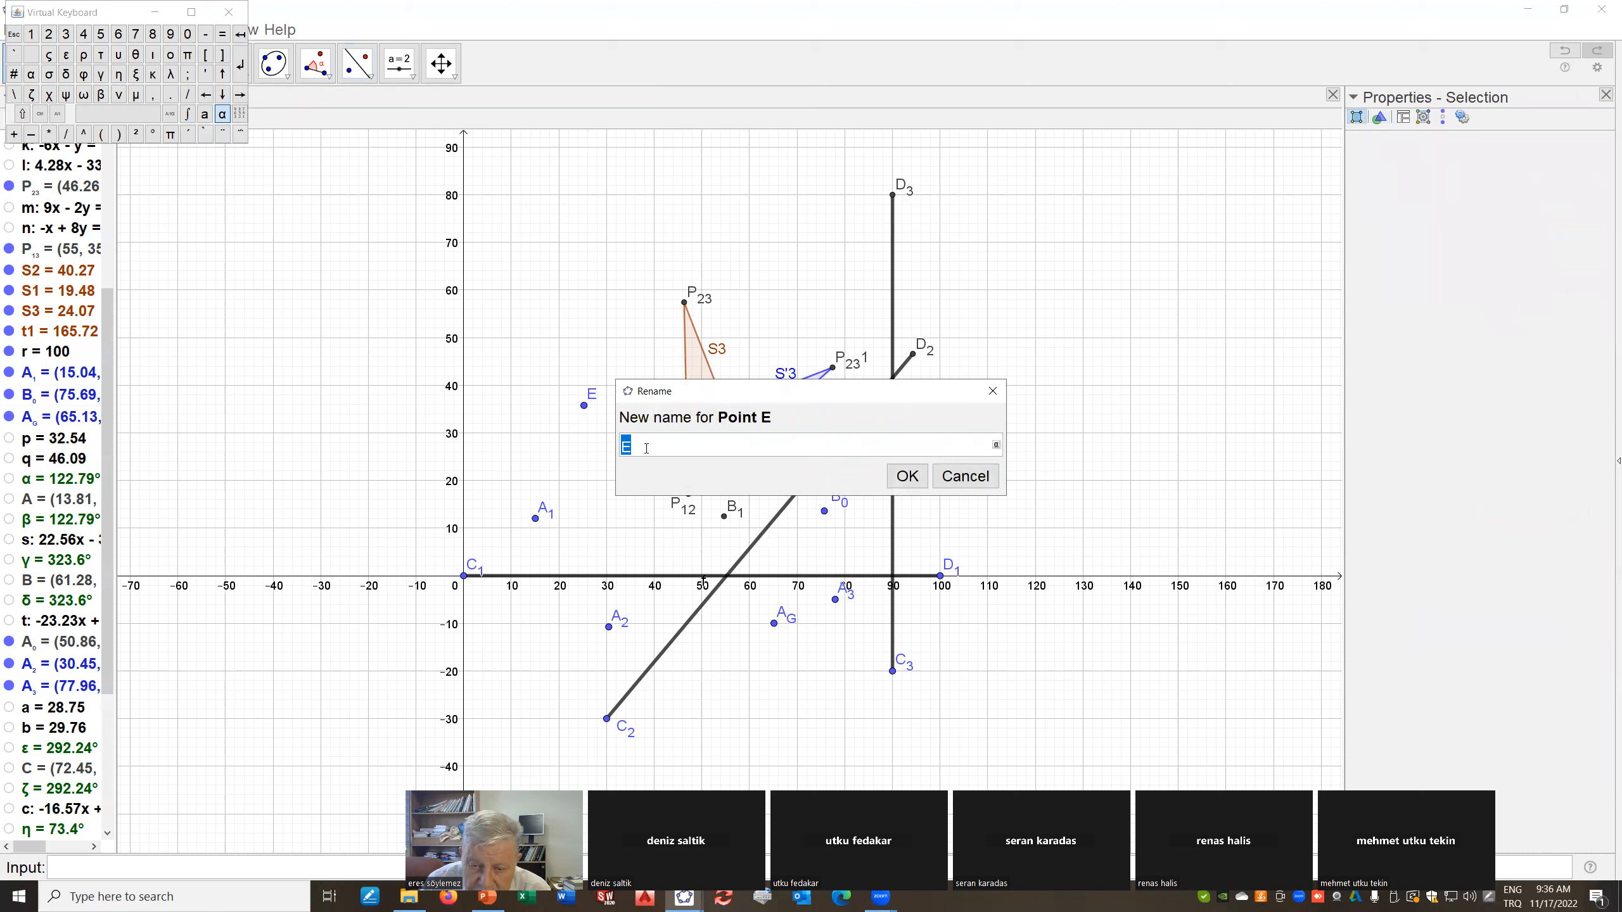
pyautogui.write('B')
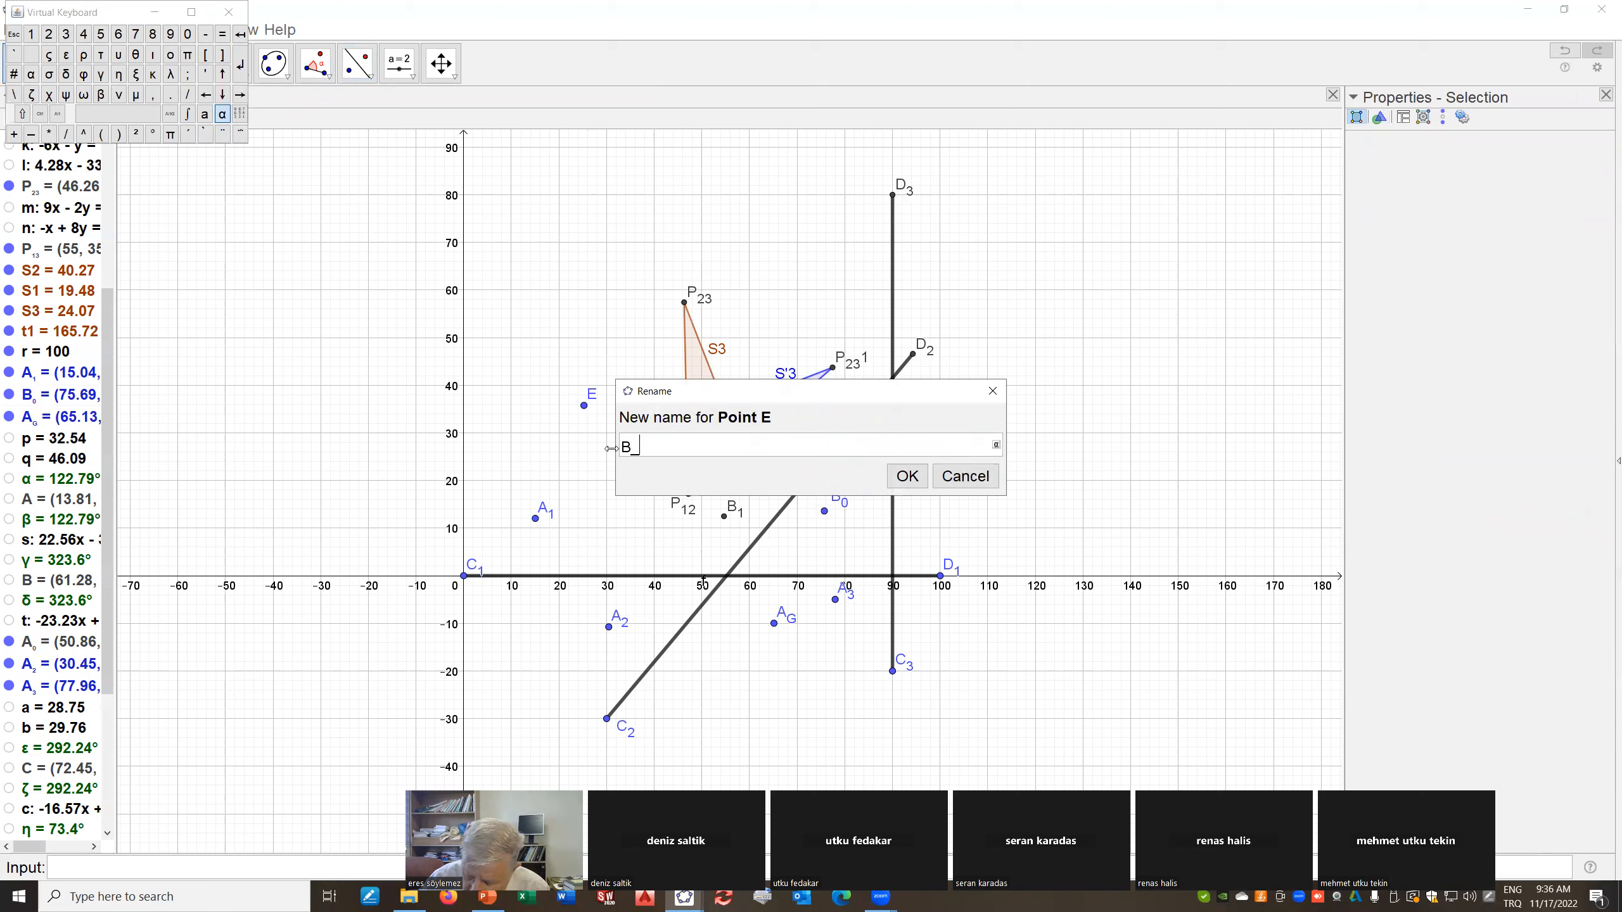
pyautogui.write('_0_G')
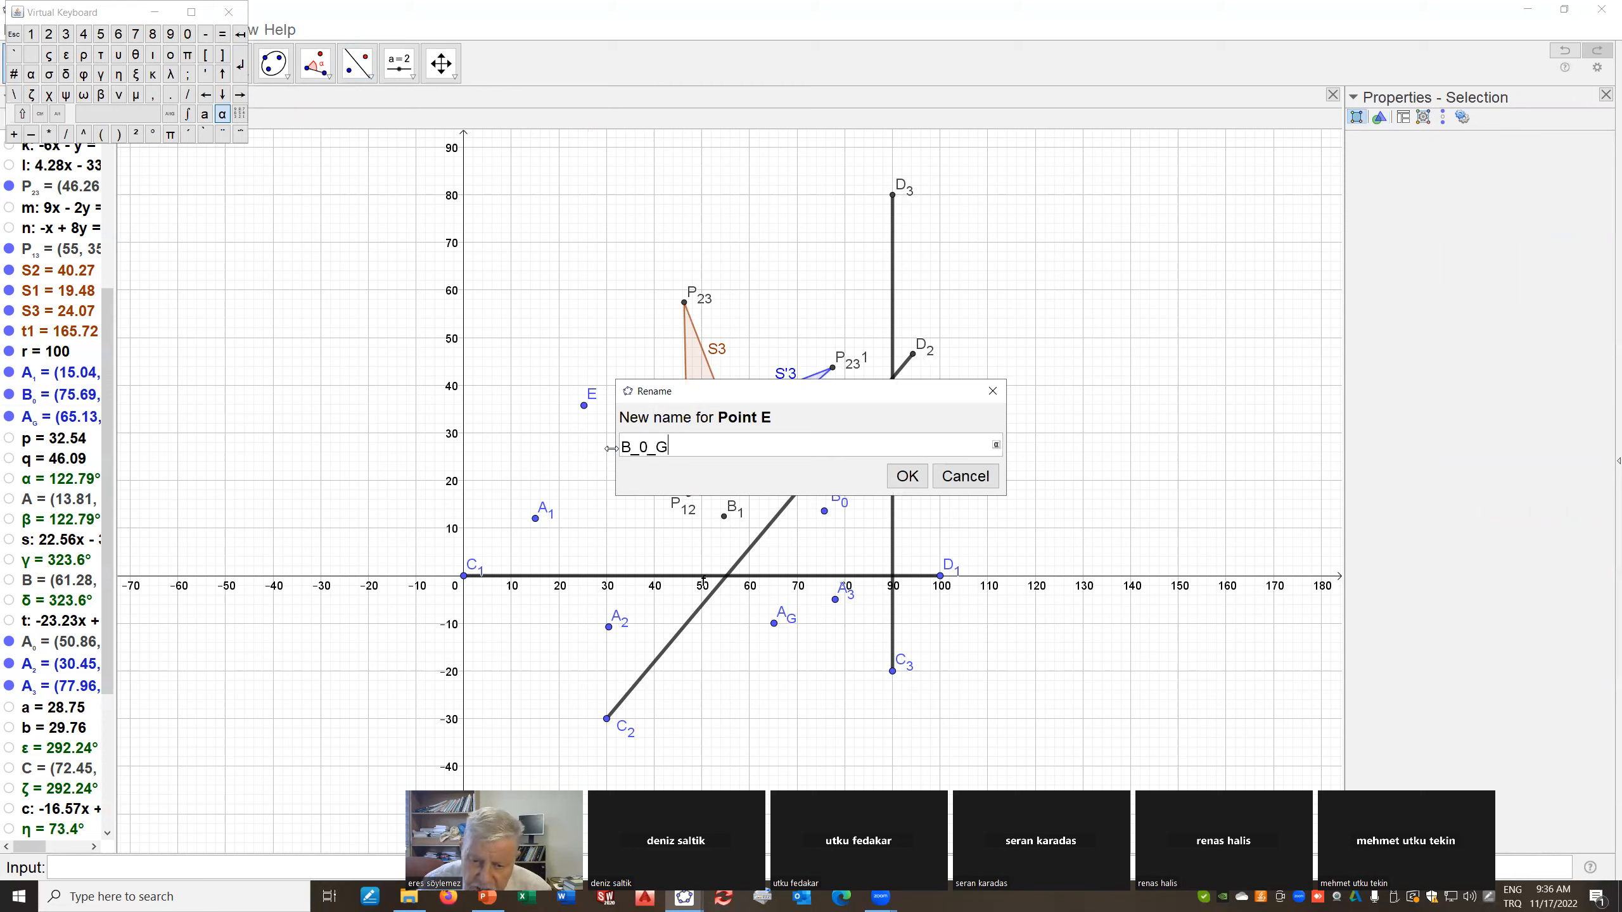
pyautogui.click(906, 476)
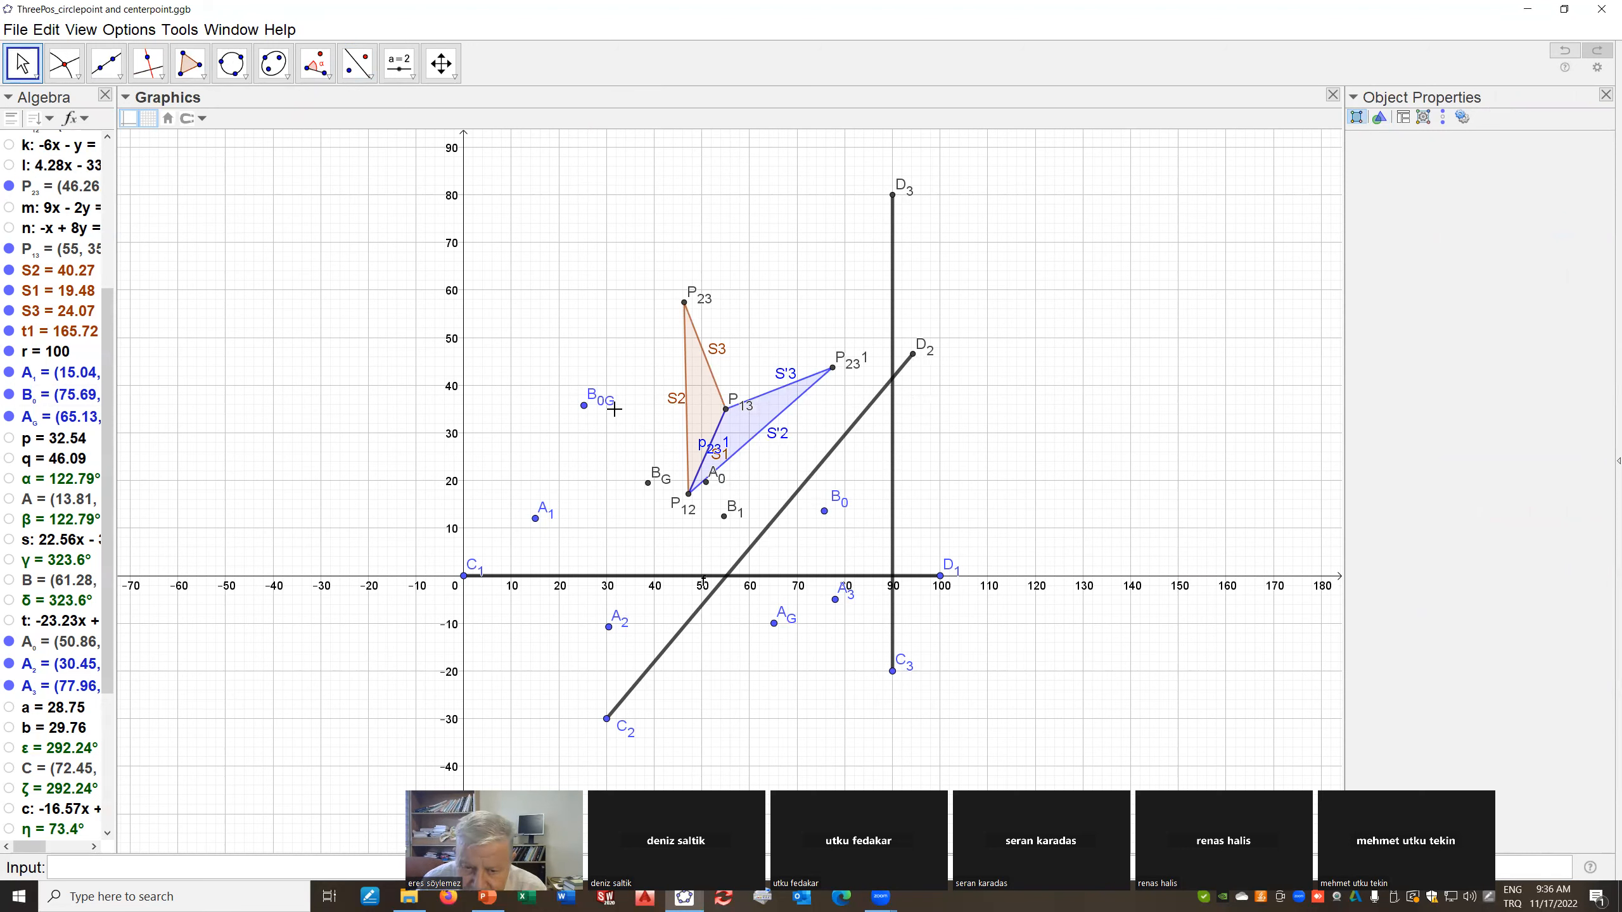
# Reflect point B0G about segment S'2
pyautogui.click(369, 75)
pyautogui.click(371, 75)
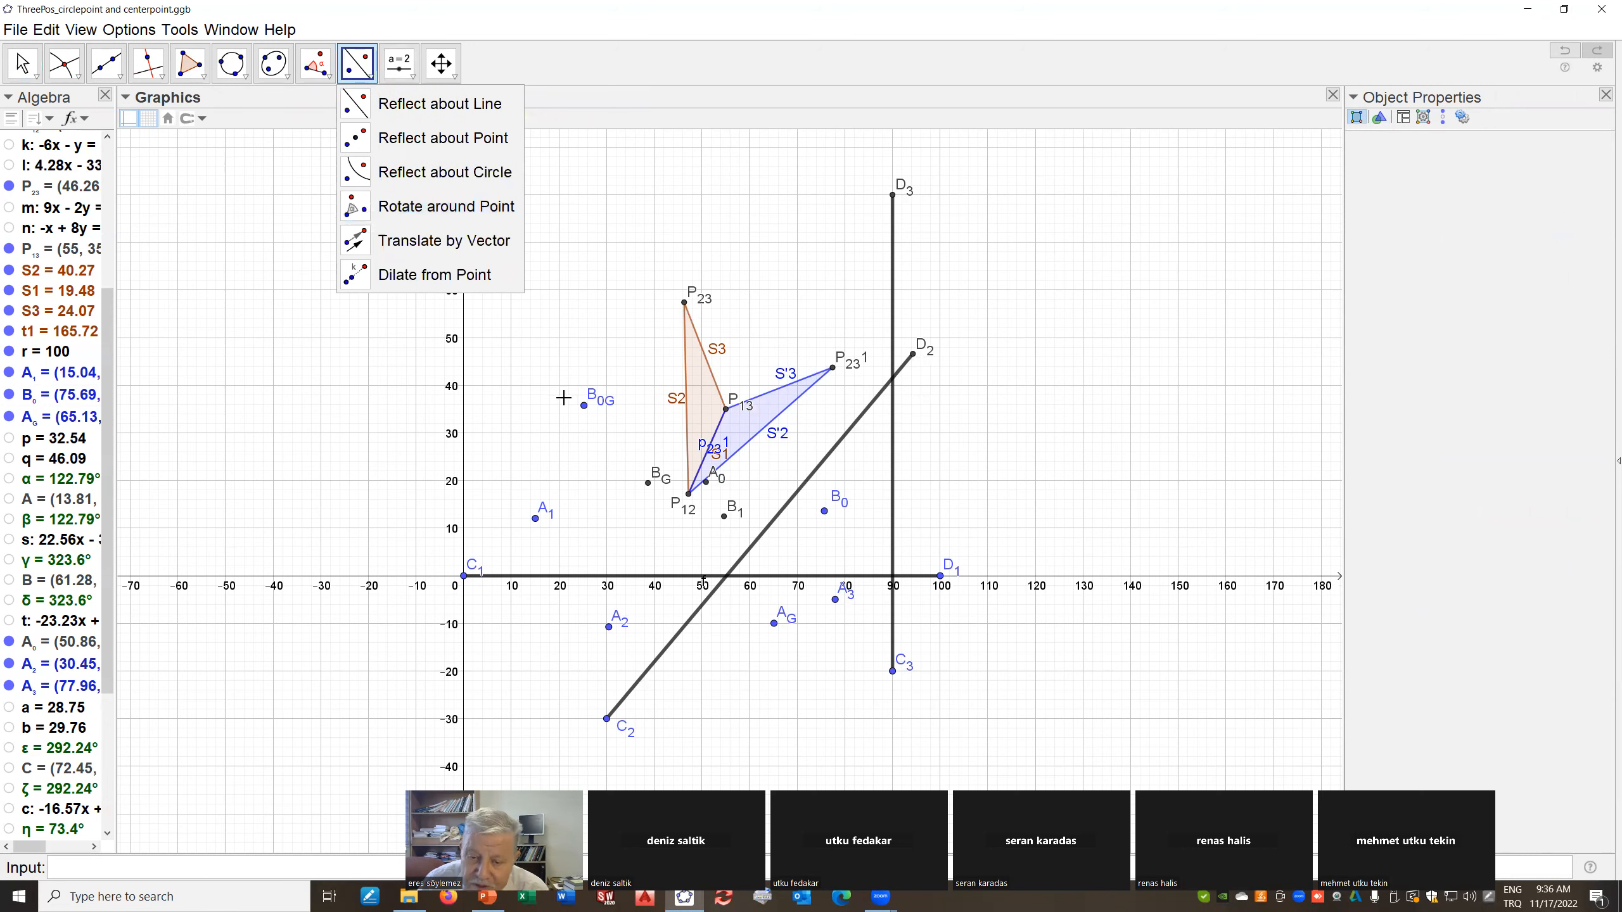
pyautogui.click(584, 407)
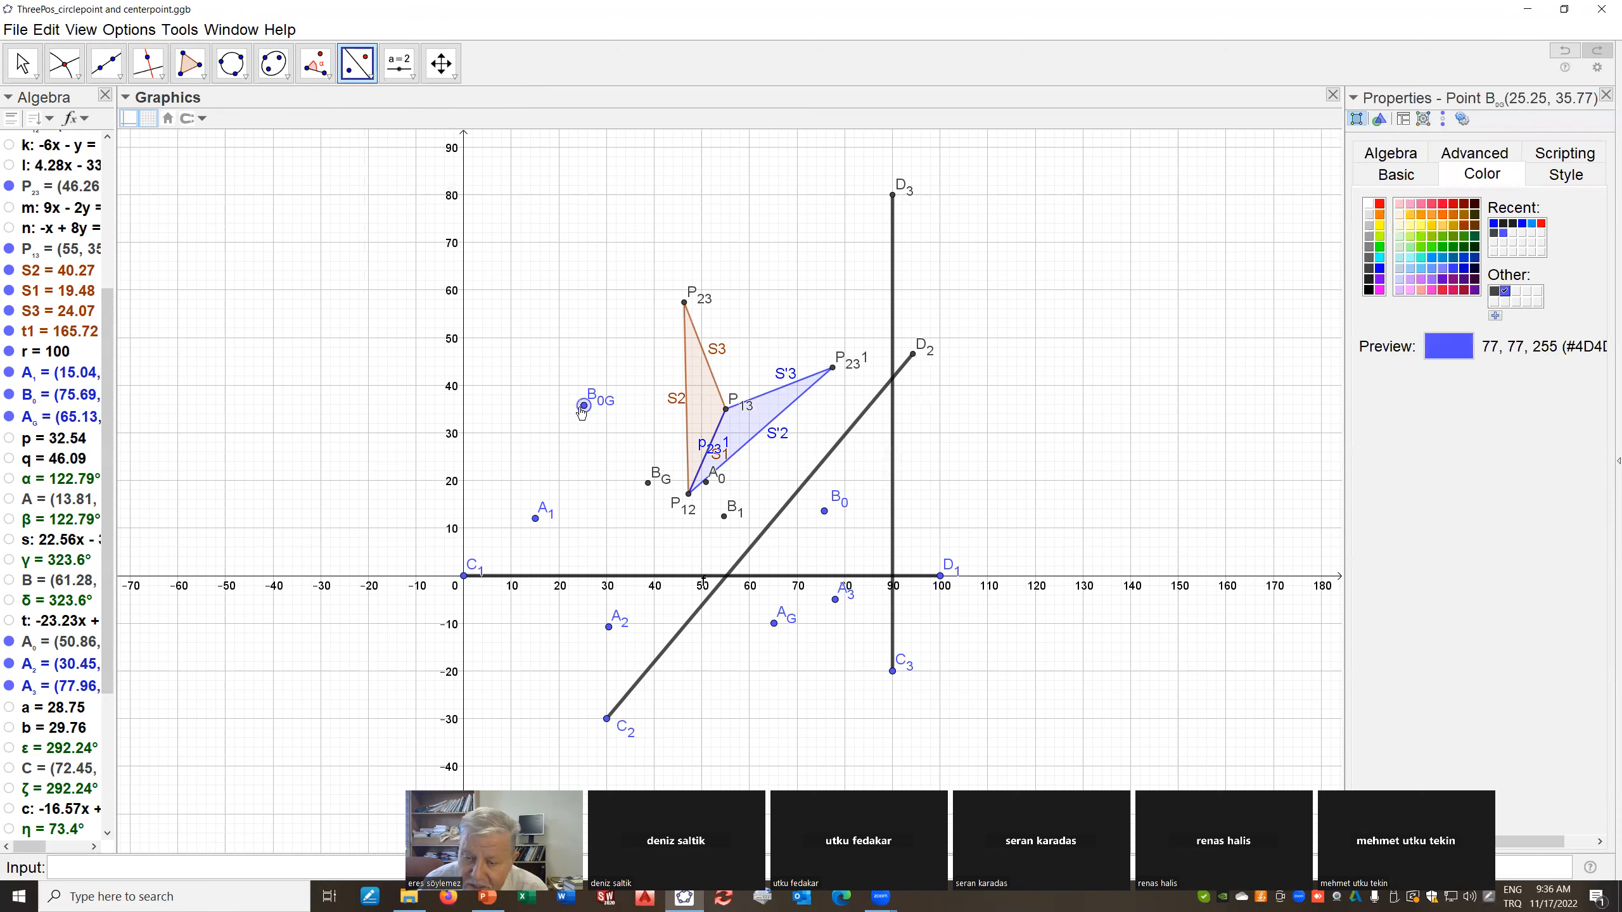
pyautogui.click(755, 443)
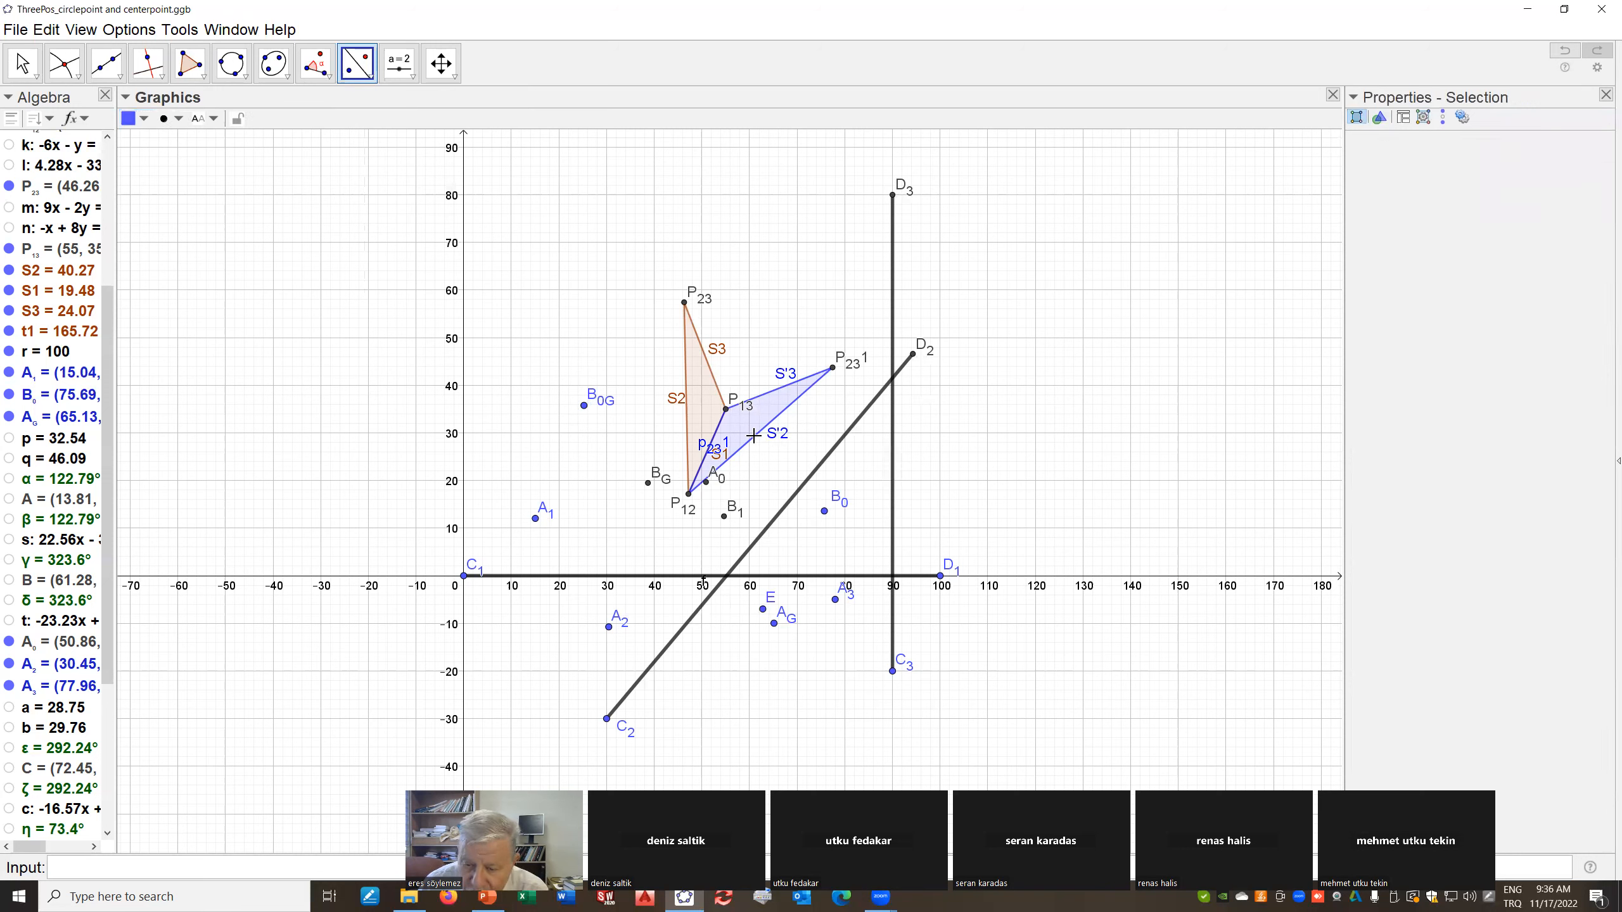
# Rename the image of B0G reflected about S'2 to B_01
pyautogui.rightClick(765, 615)
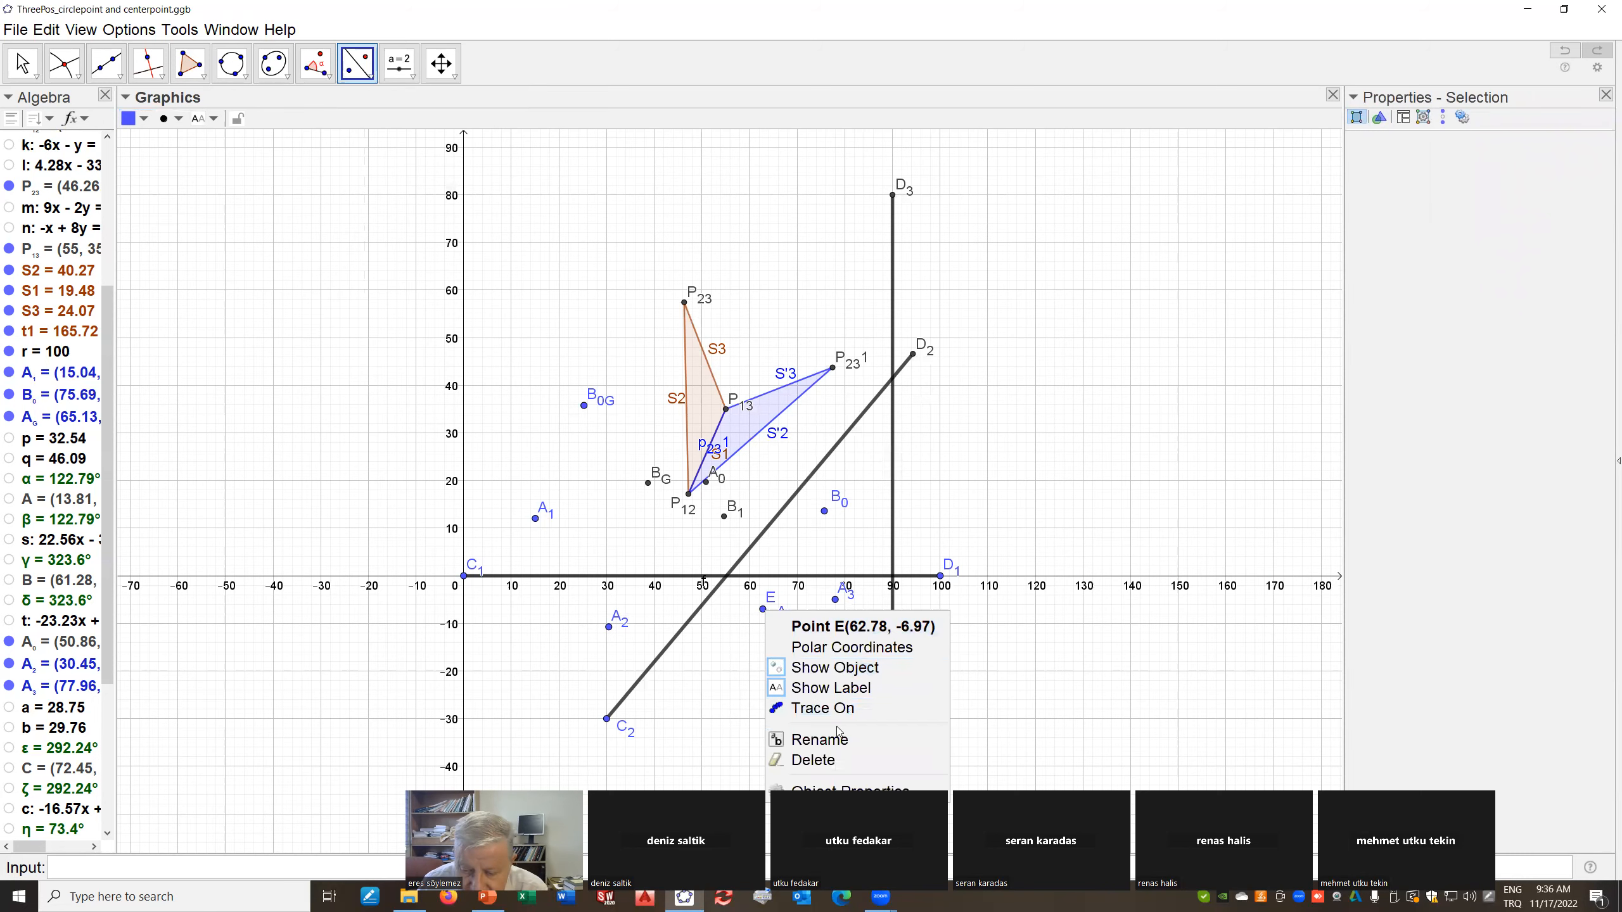
pyautogui.click(820, 740)
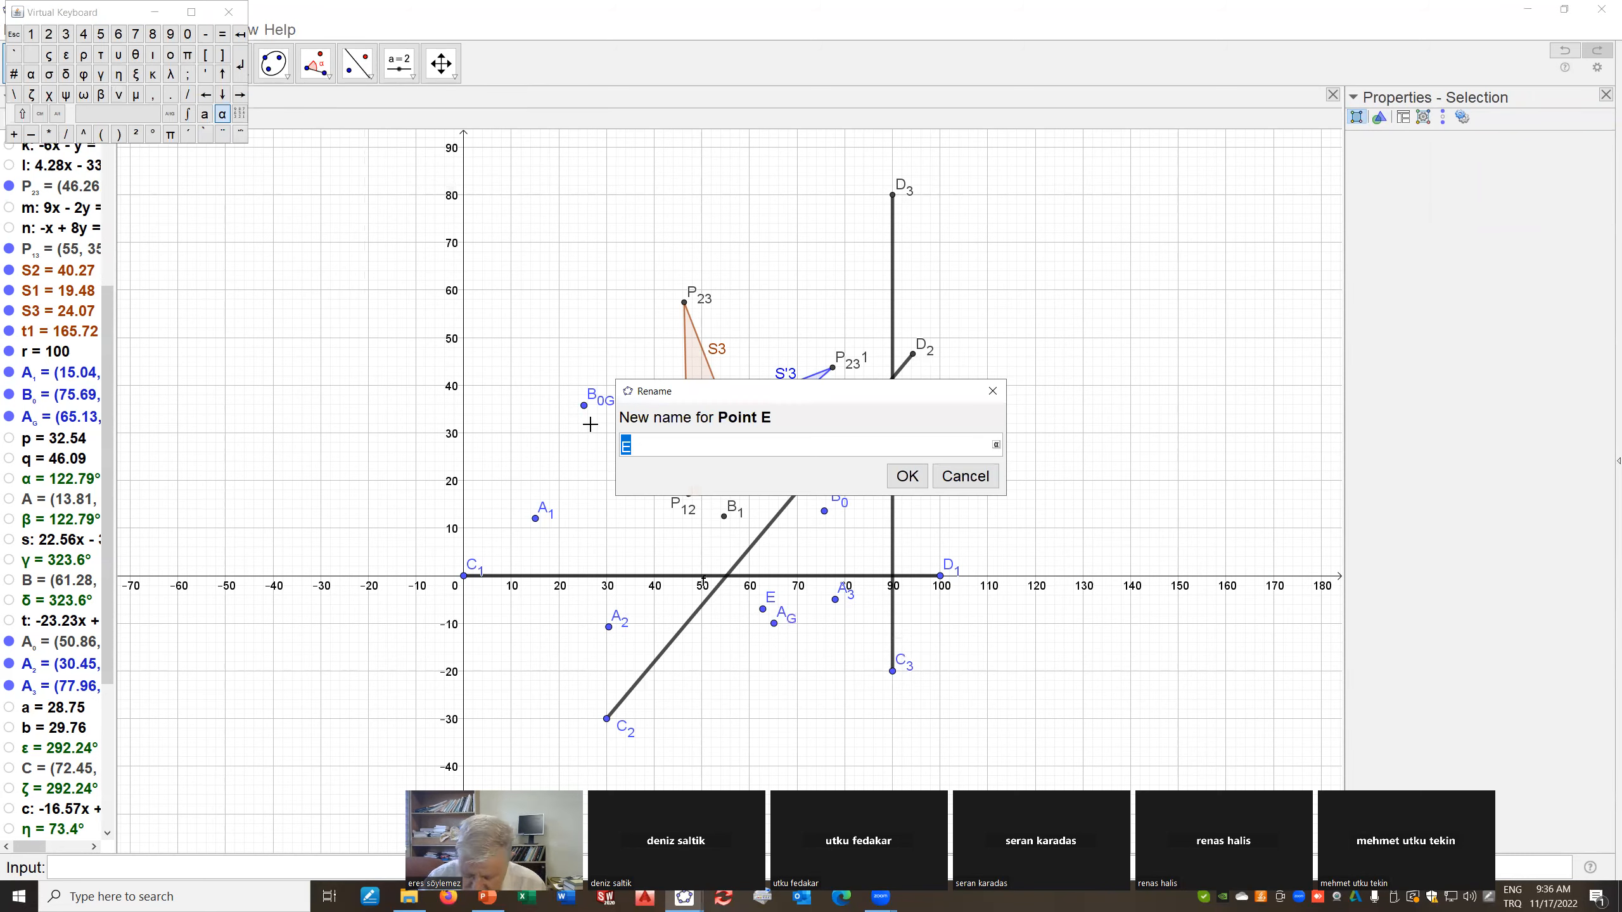
pyautogui.write('B_01')
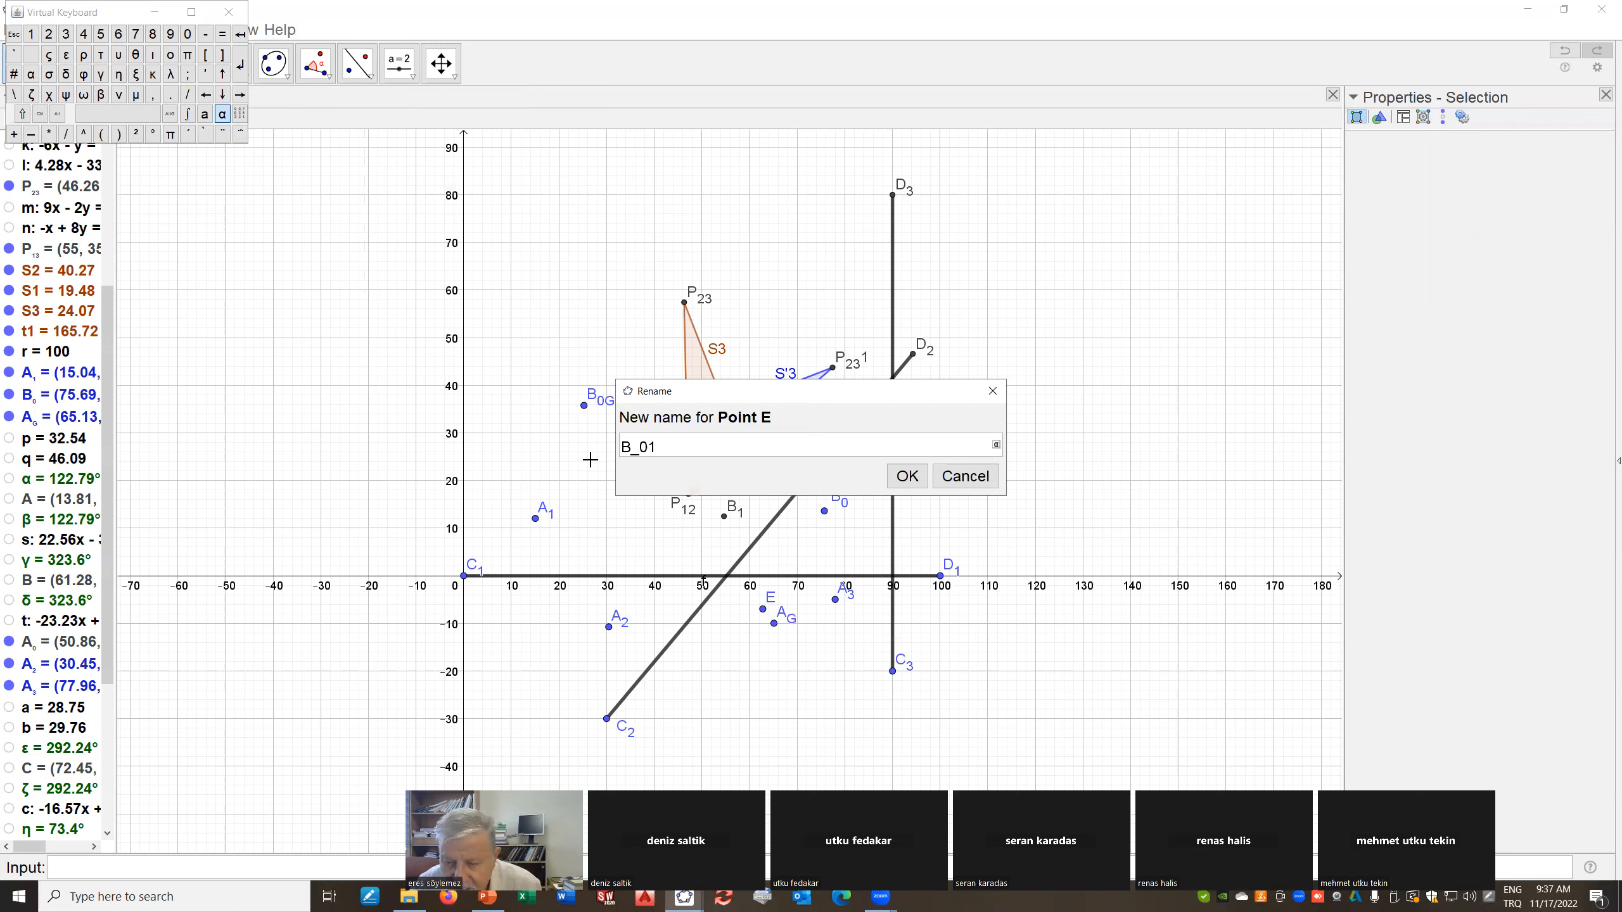
pyautogui.click(922, 475)
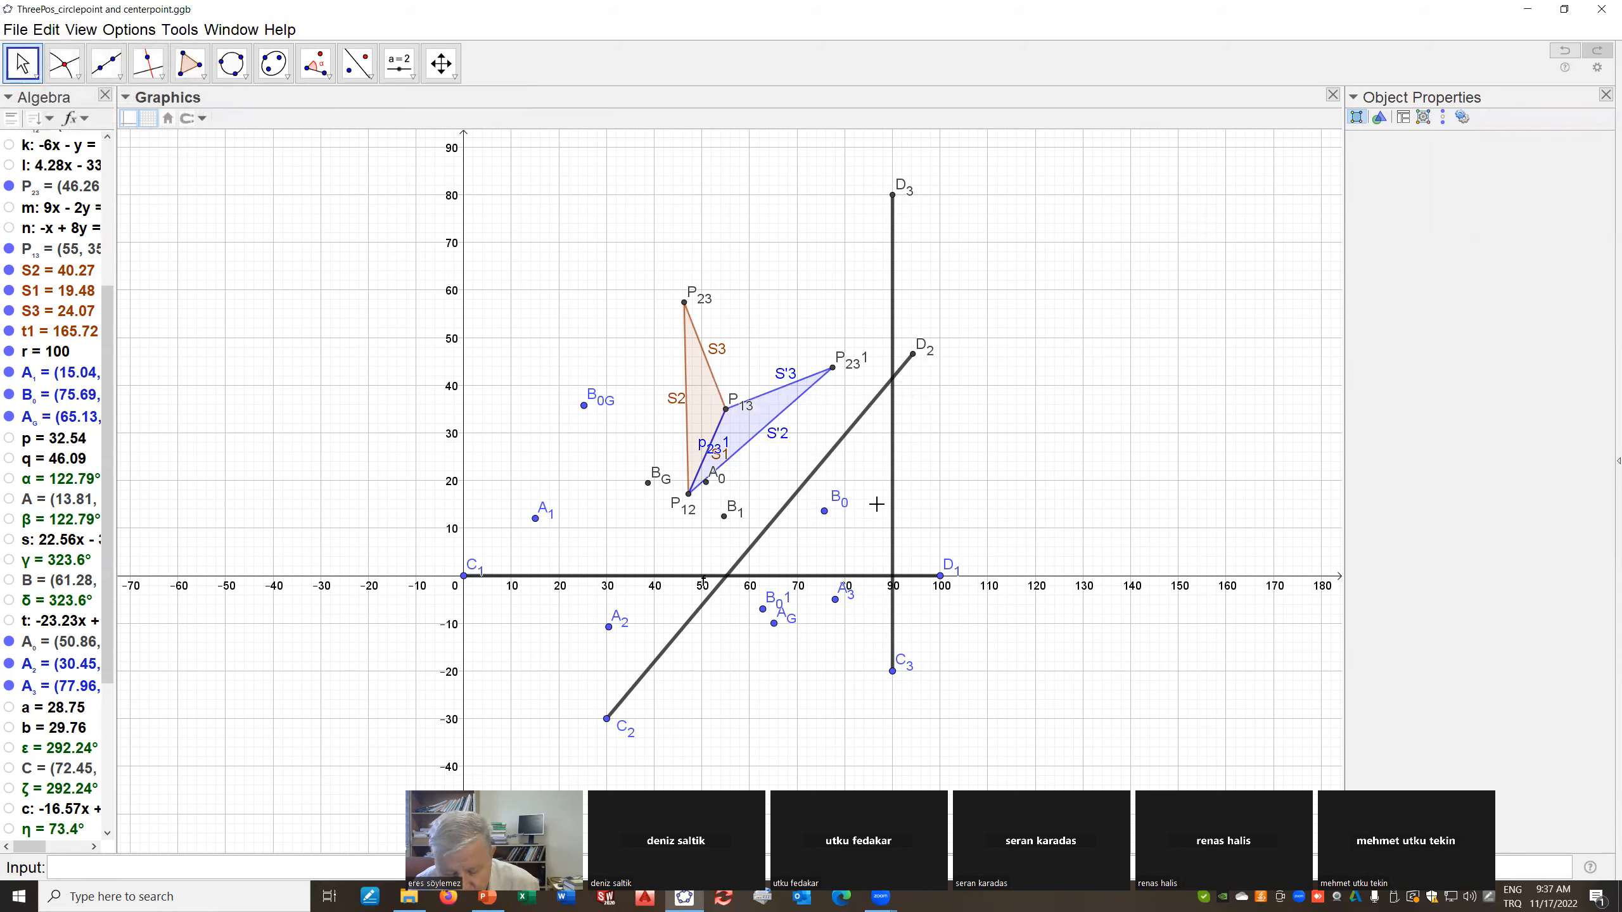
# Rename the image of B0G reflected about S'2 to B_02
pyautogui.rightClick(764, 610)
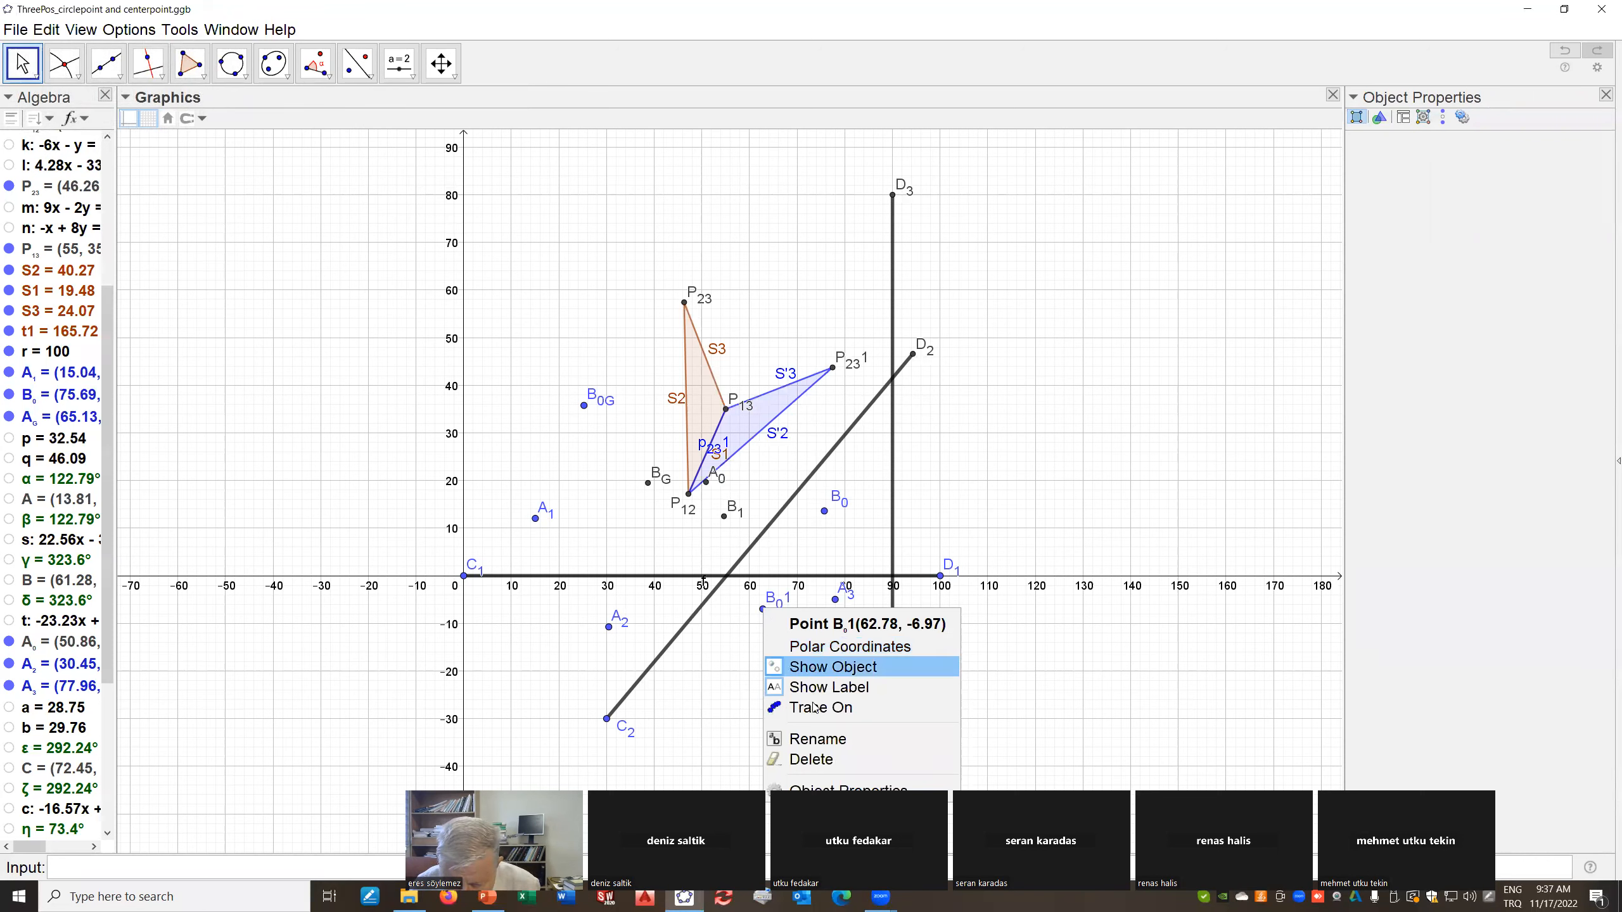
pyautogui.click(818, 740)
pyautogui.click(666, 443)
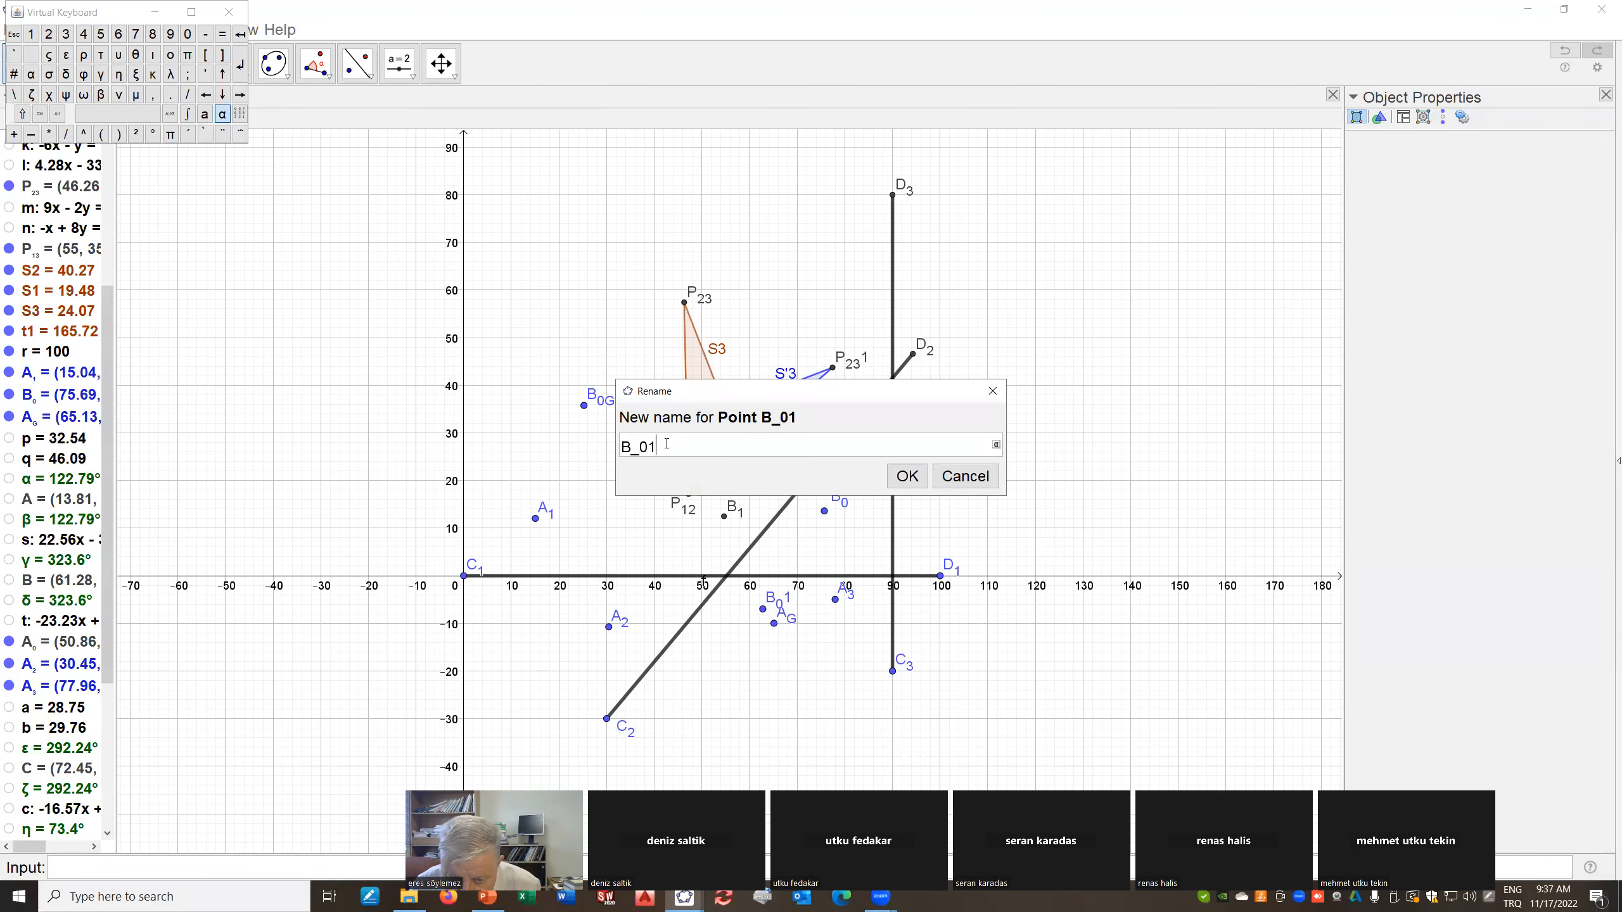
pyautogui.hotkey('shift', 'Left')
pyautogui.write('2')
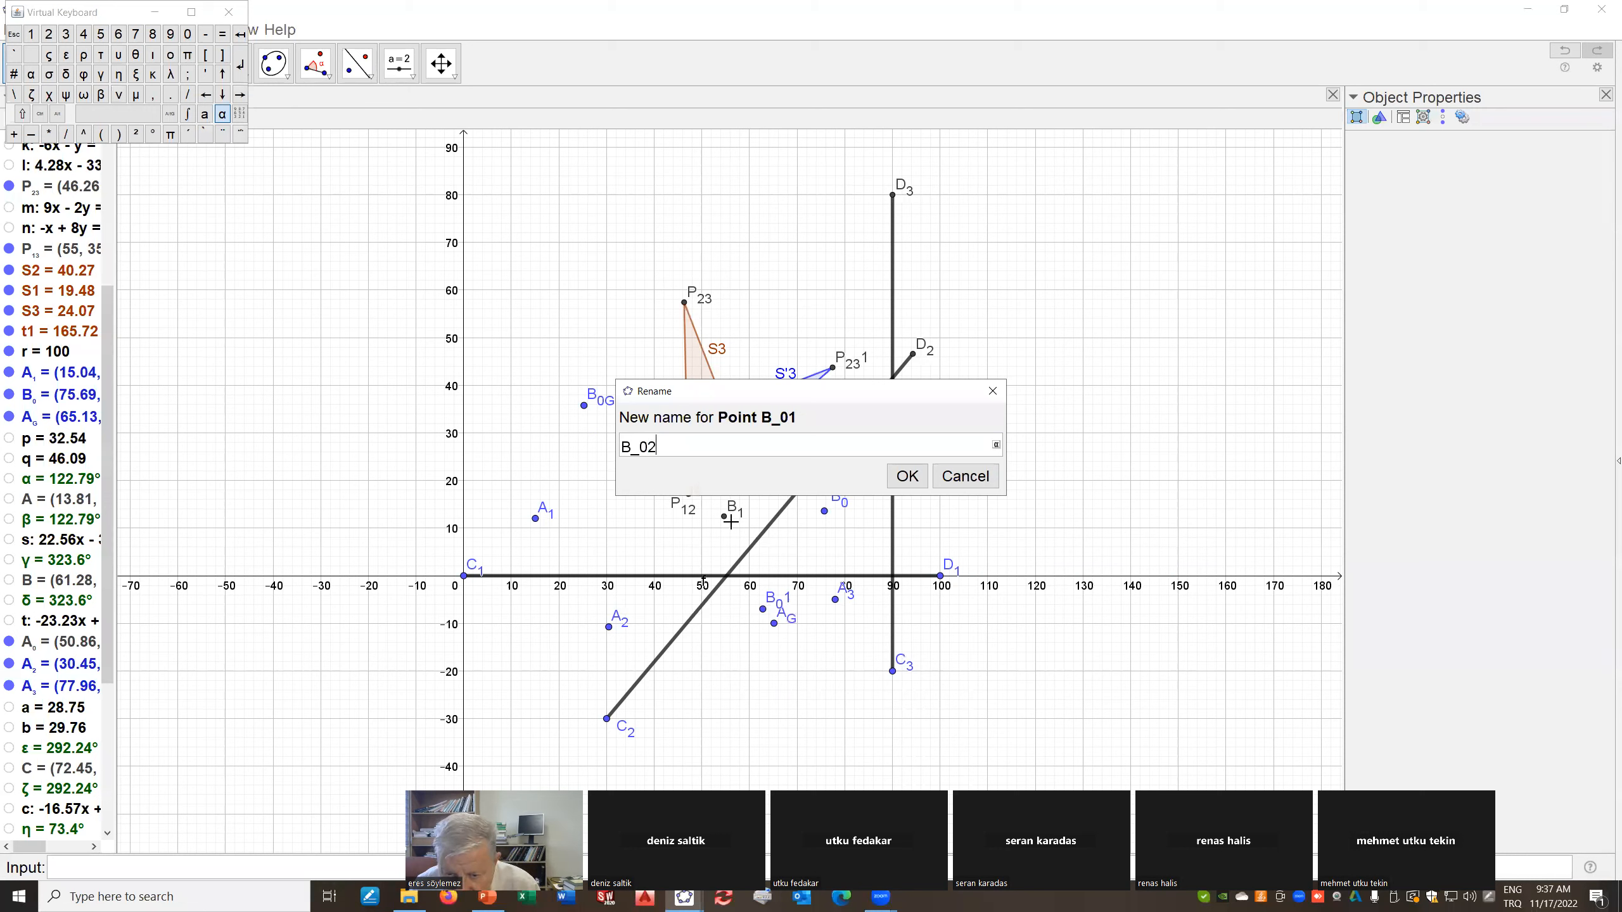
pyautogui.click(909, 472)
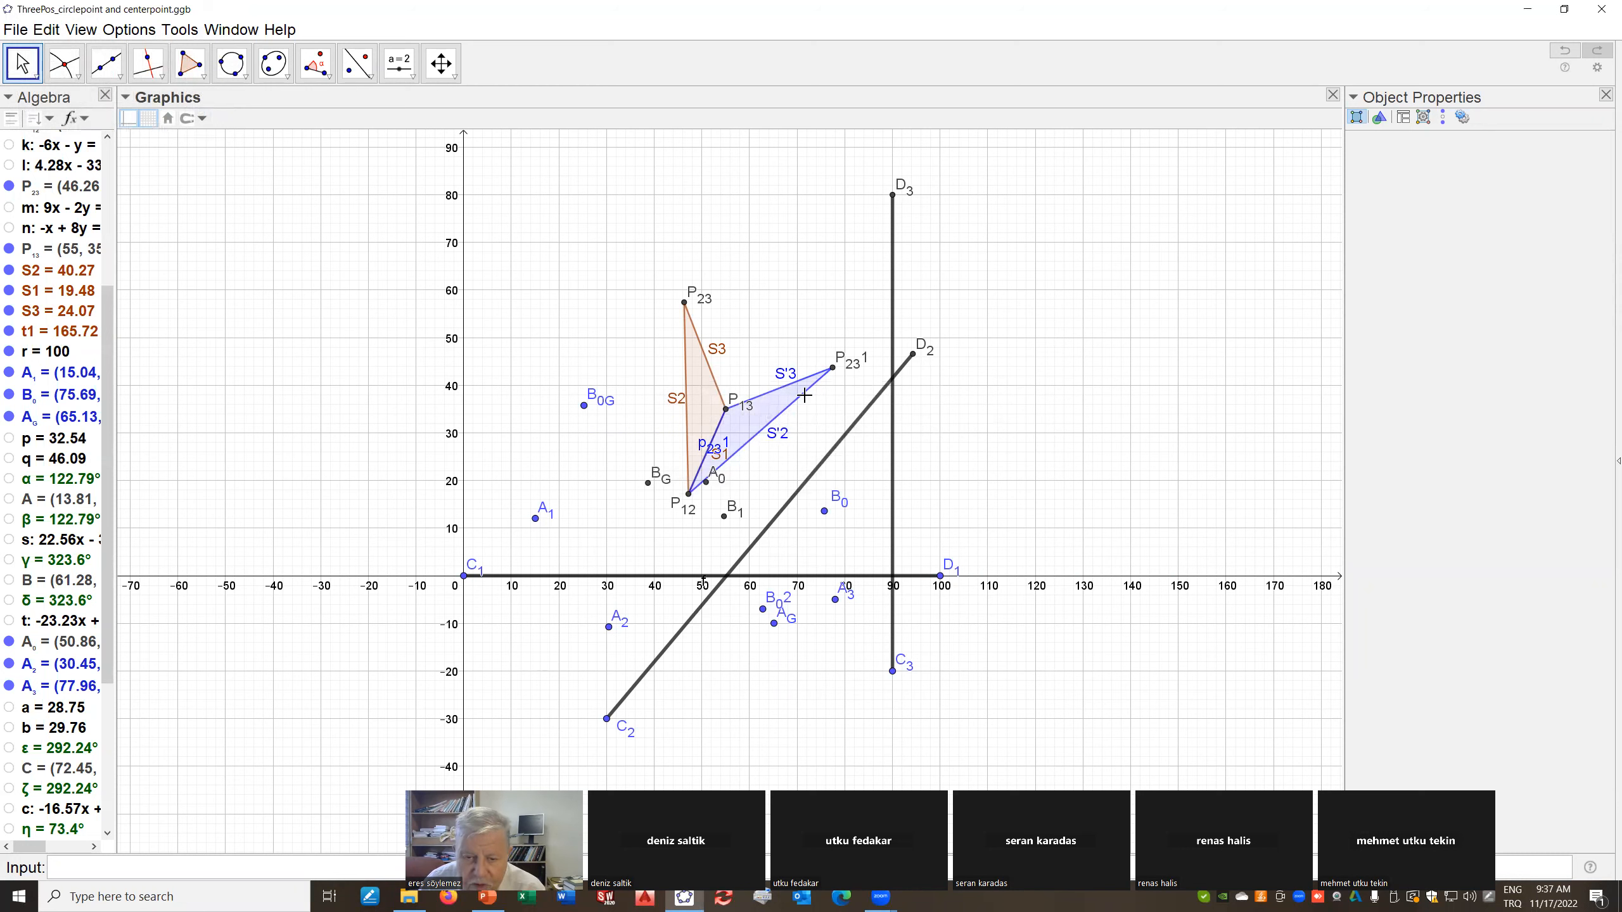
# Reflect point B0G about segment S'3 of the image pole triangle
pyautogui.click(356, 65)
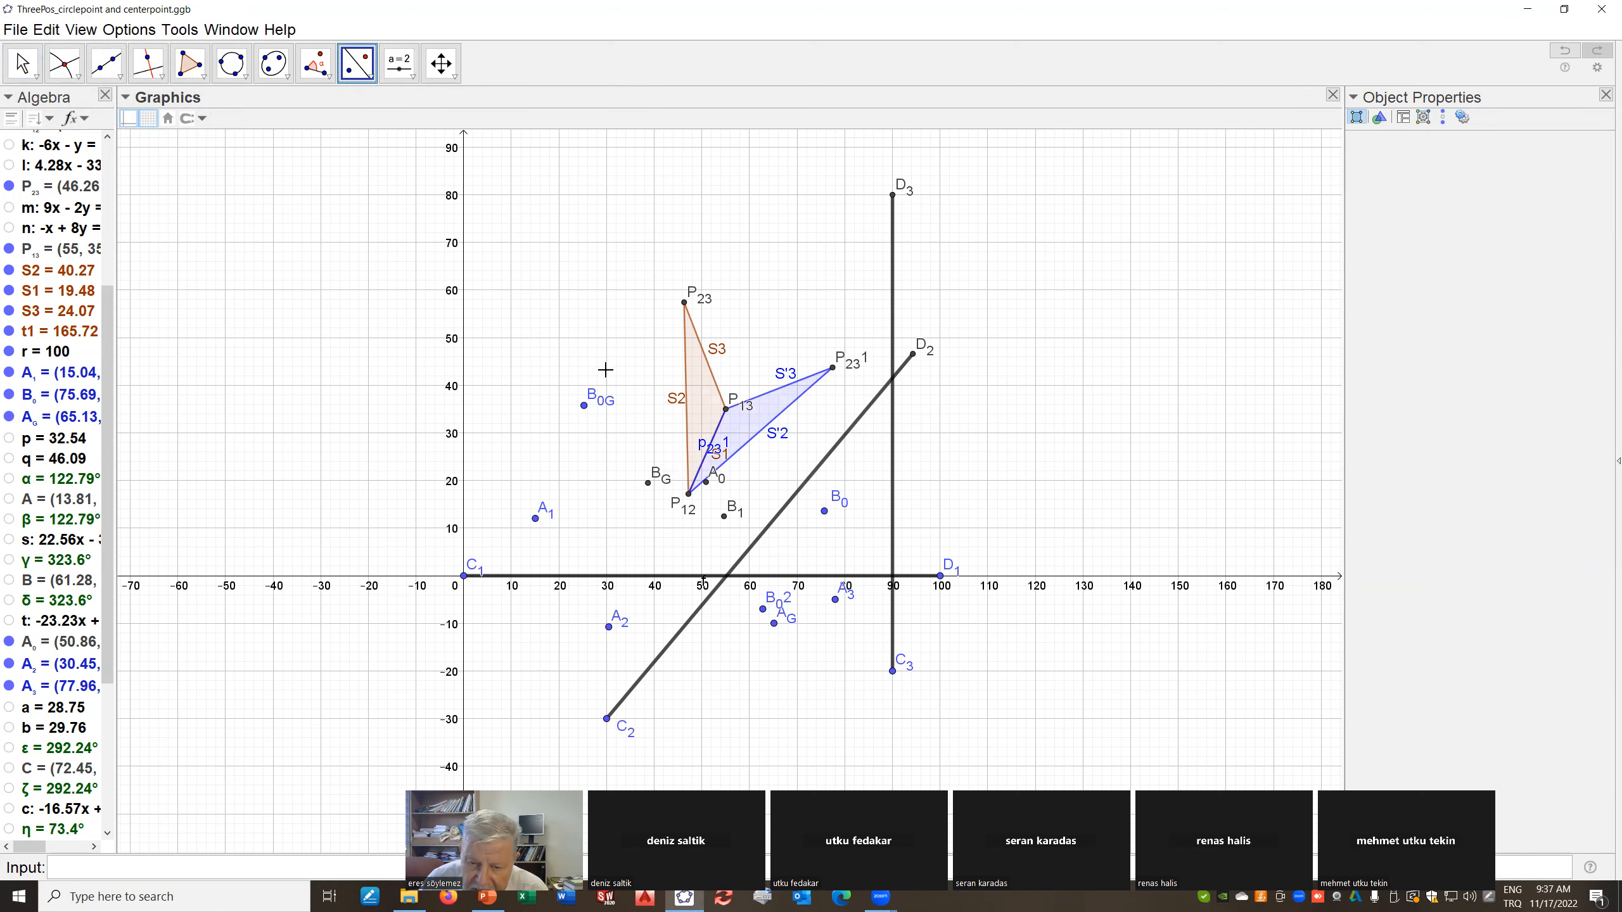
pyautogui.click(584, 406)
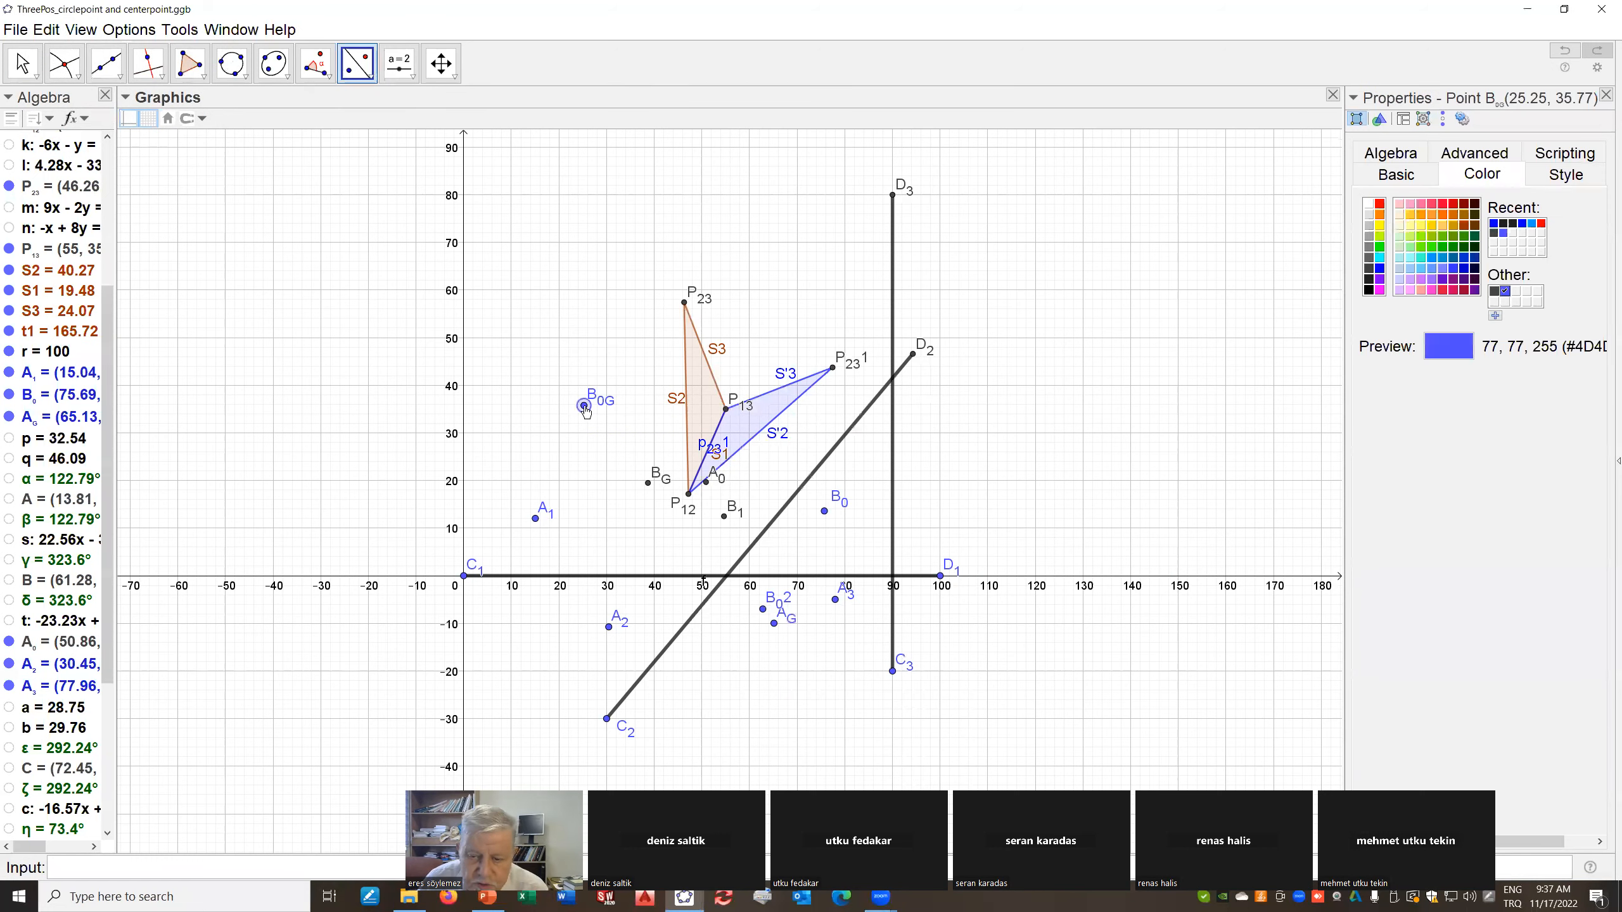
pyautogui.click(779, 391)
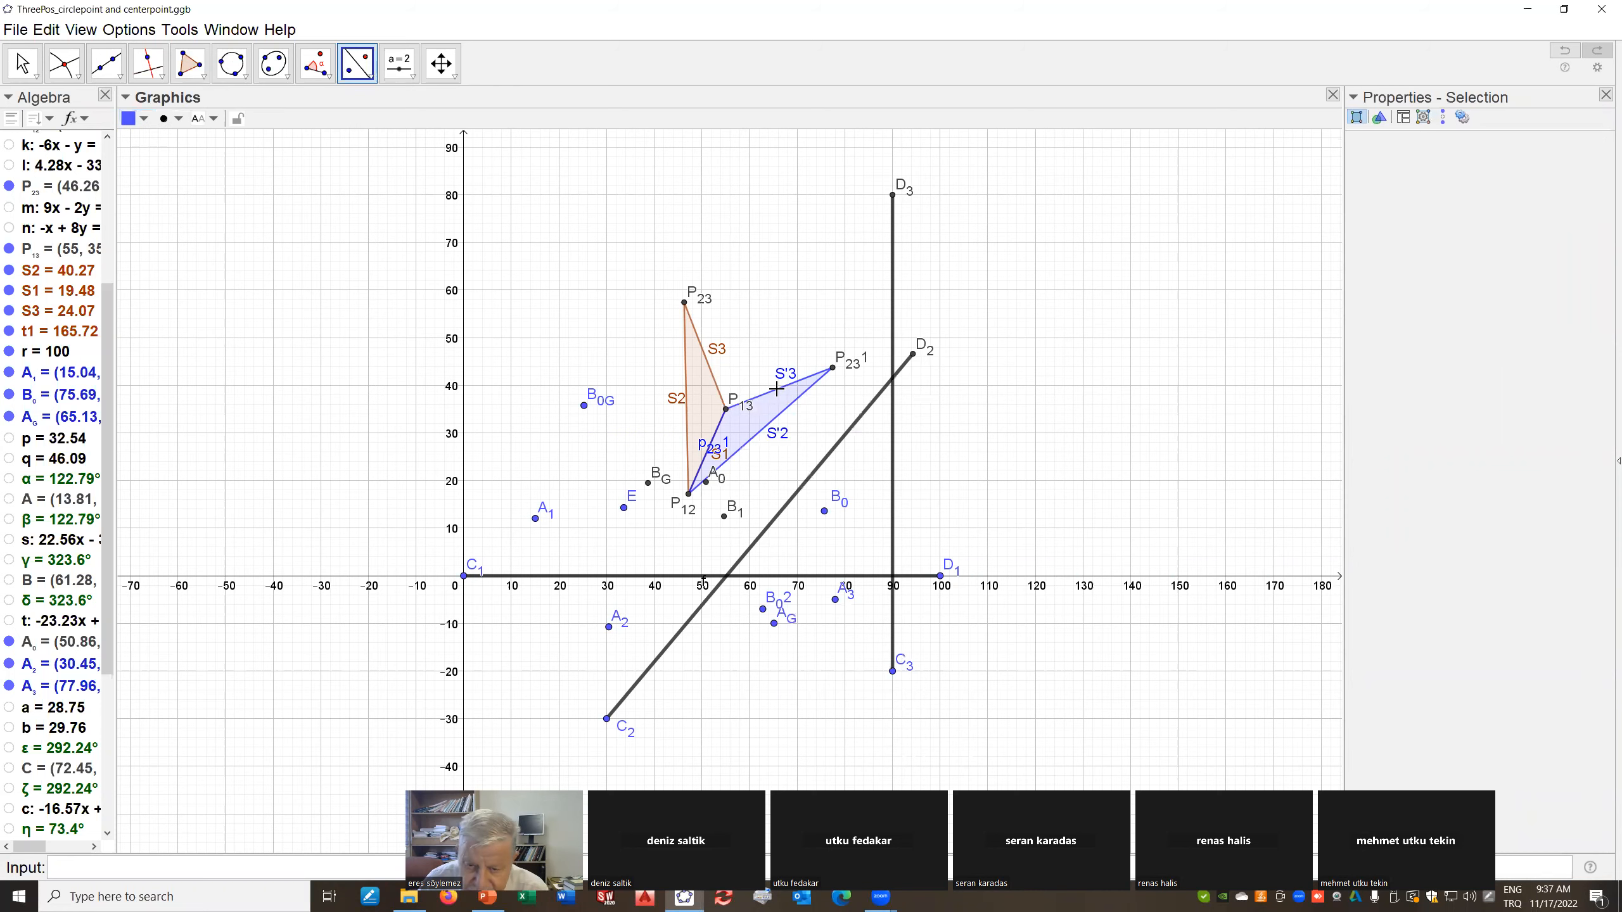
# Rename the image of B0G reflected about S'3 to B_03
pyautogui.click(625, 509)
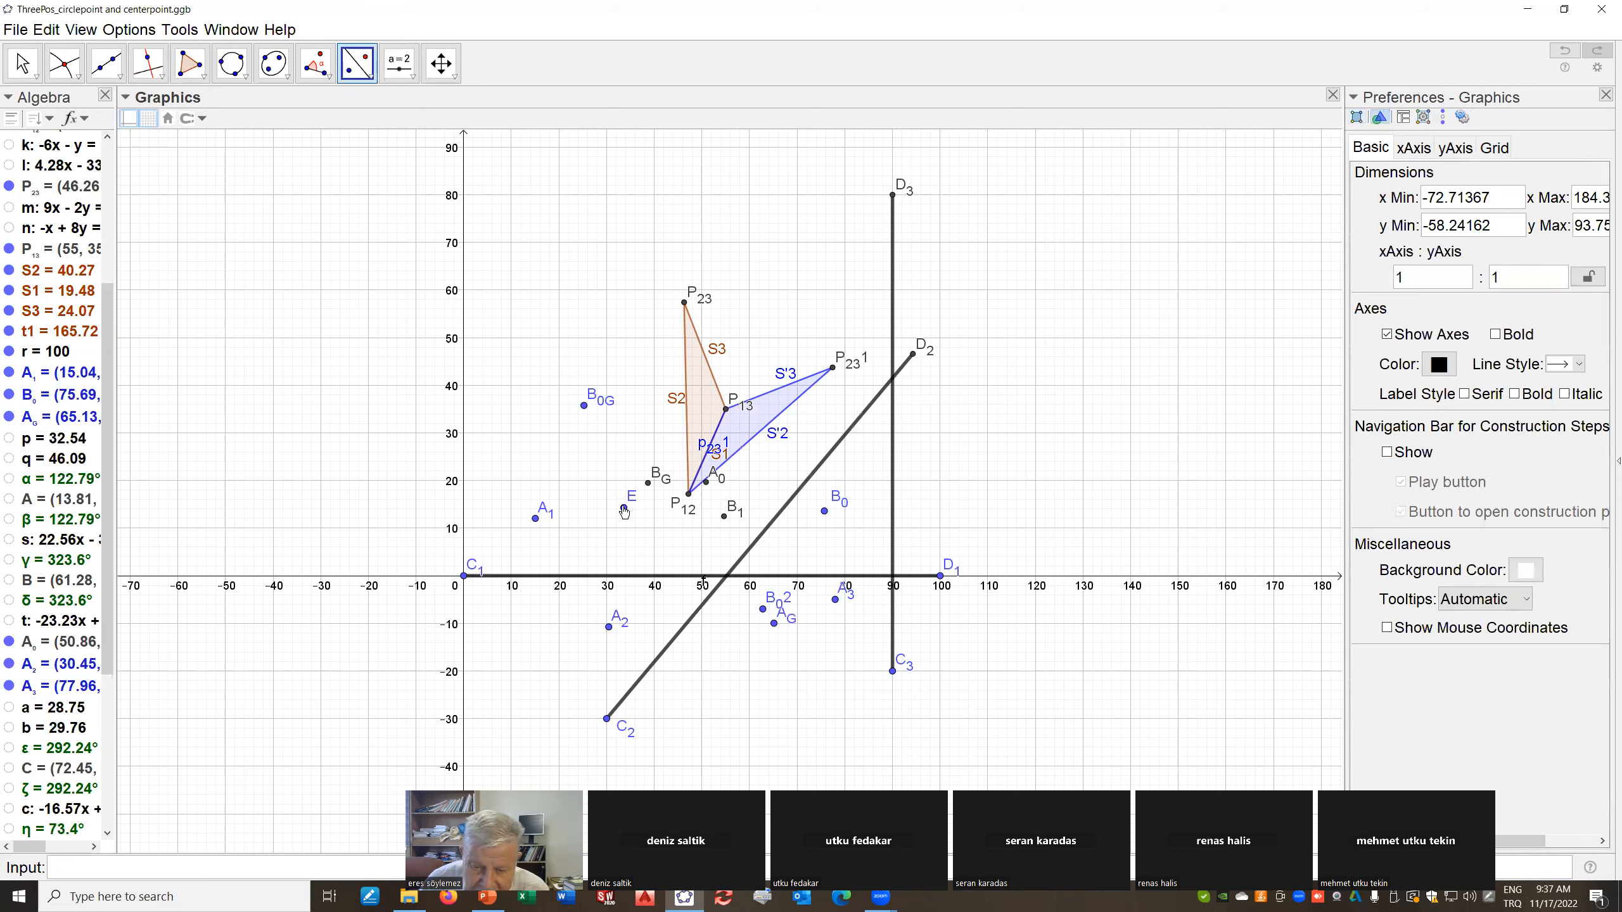
pyautogui.rightClick(624, 509)
pyautogui.click(684, 634)
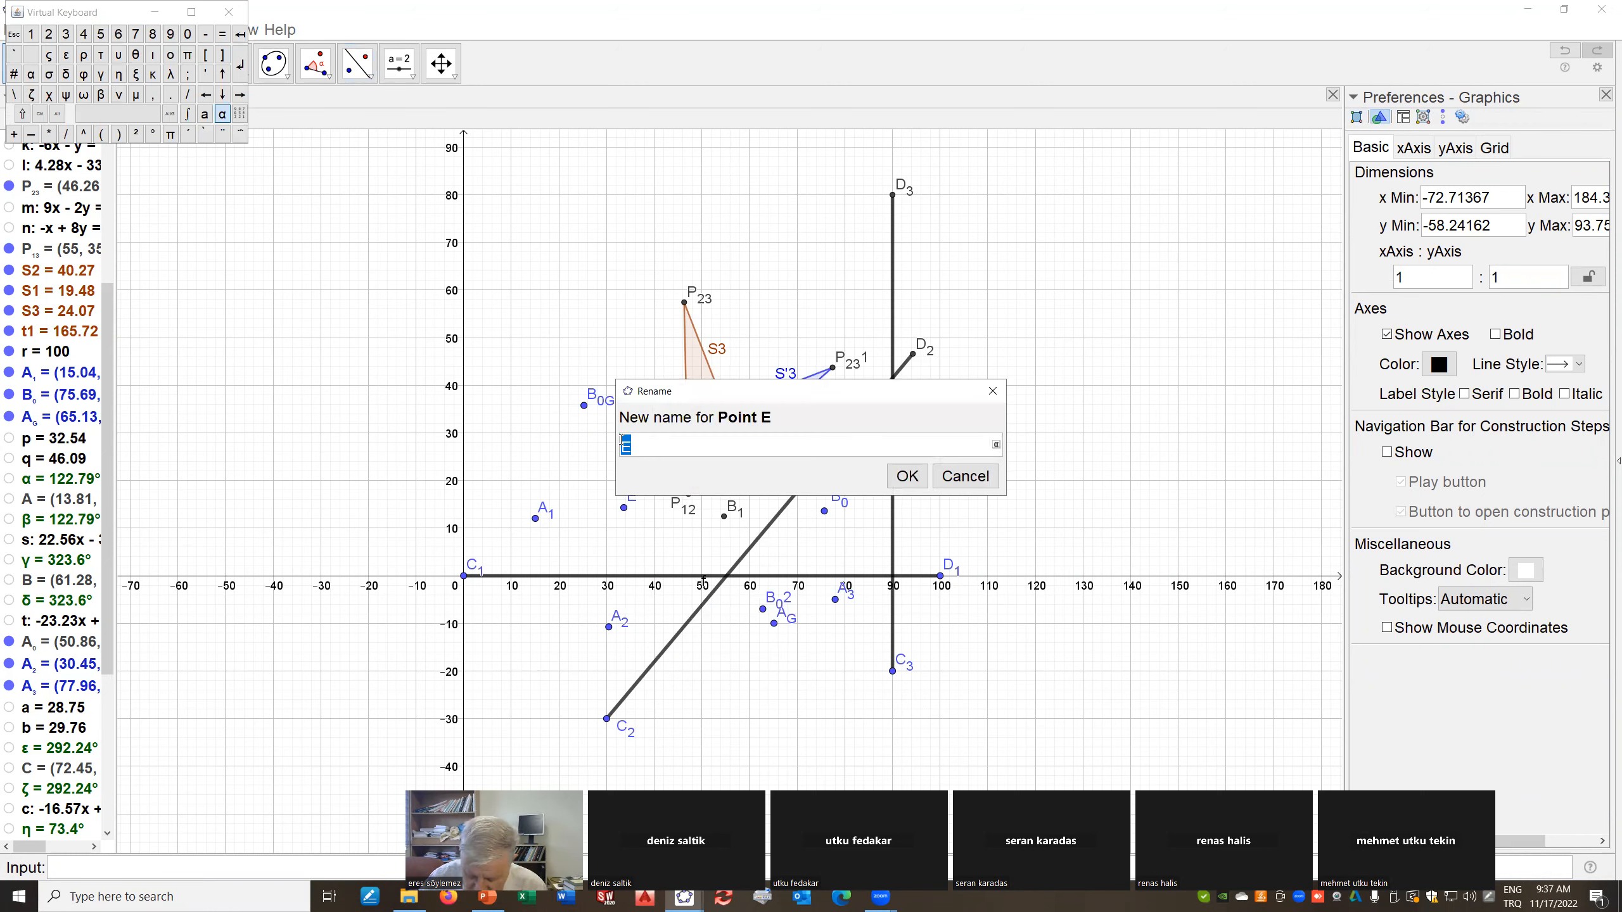
pyautogui.write('B')
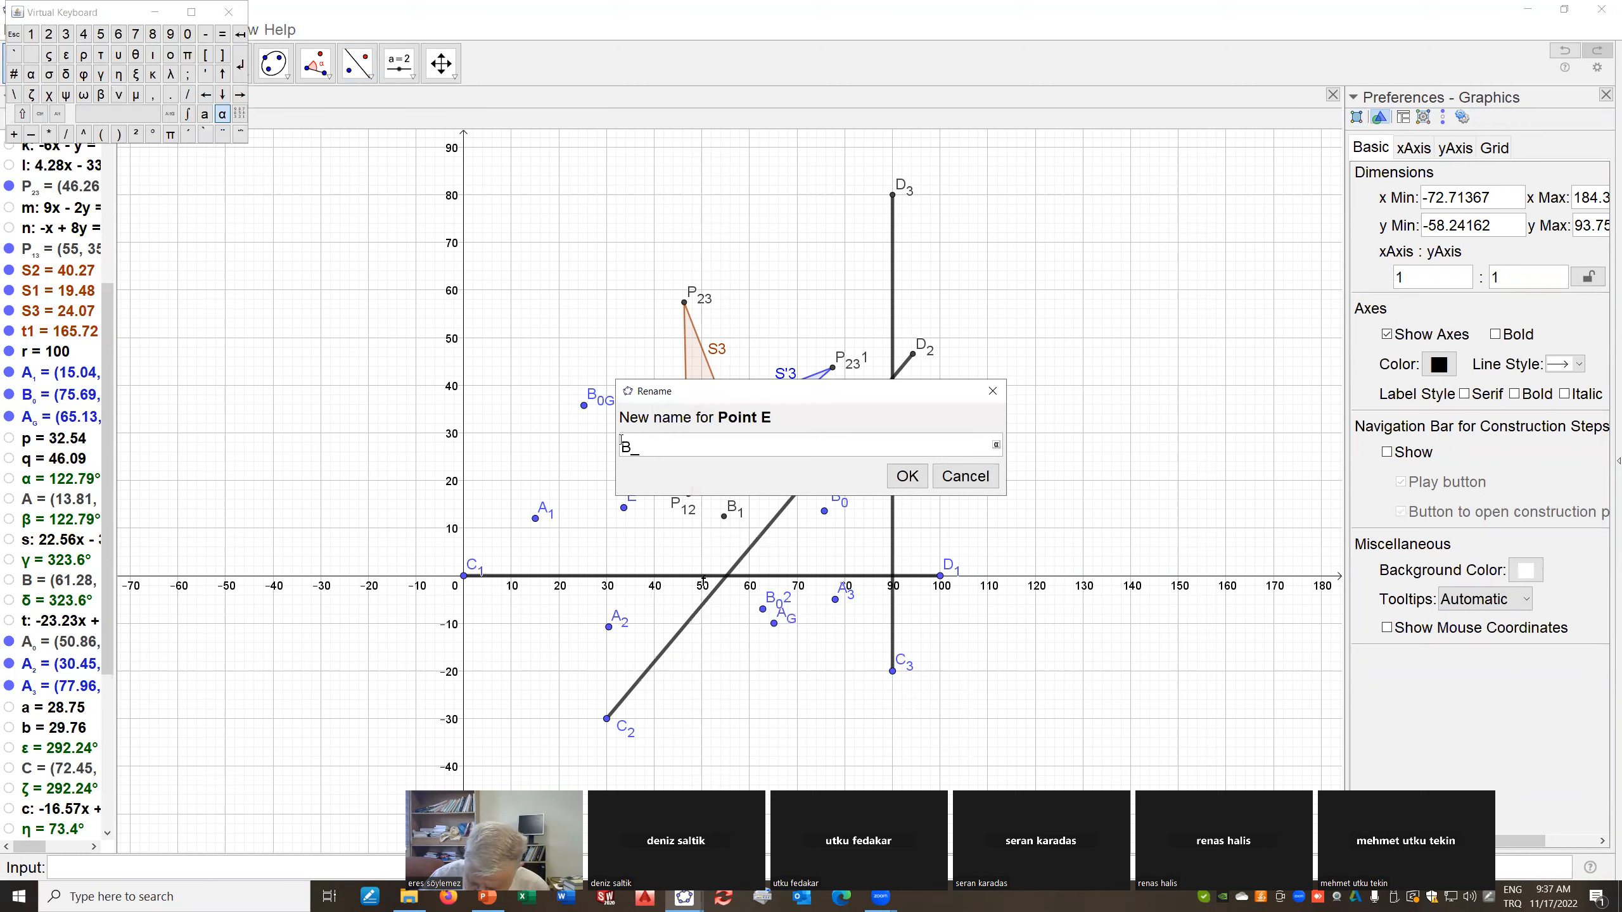
pyautogui.write('_03')
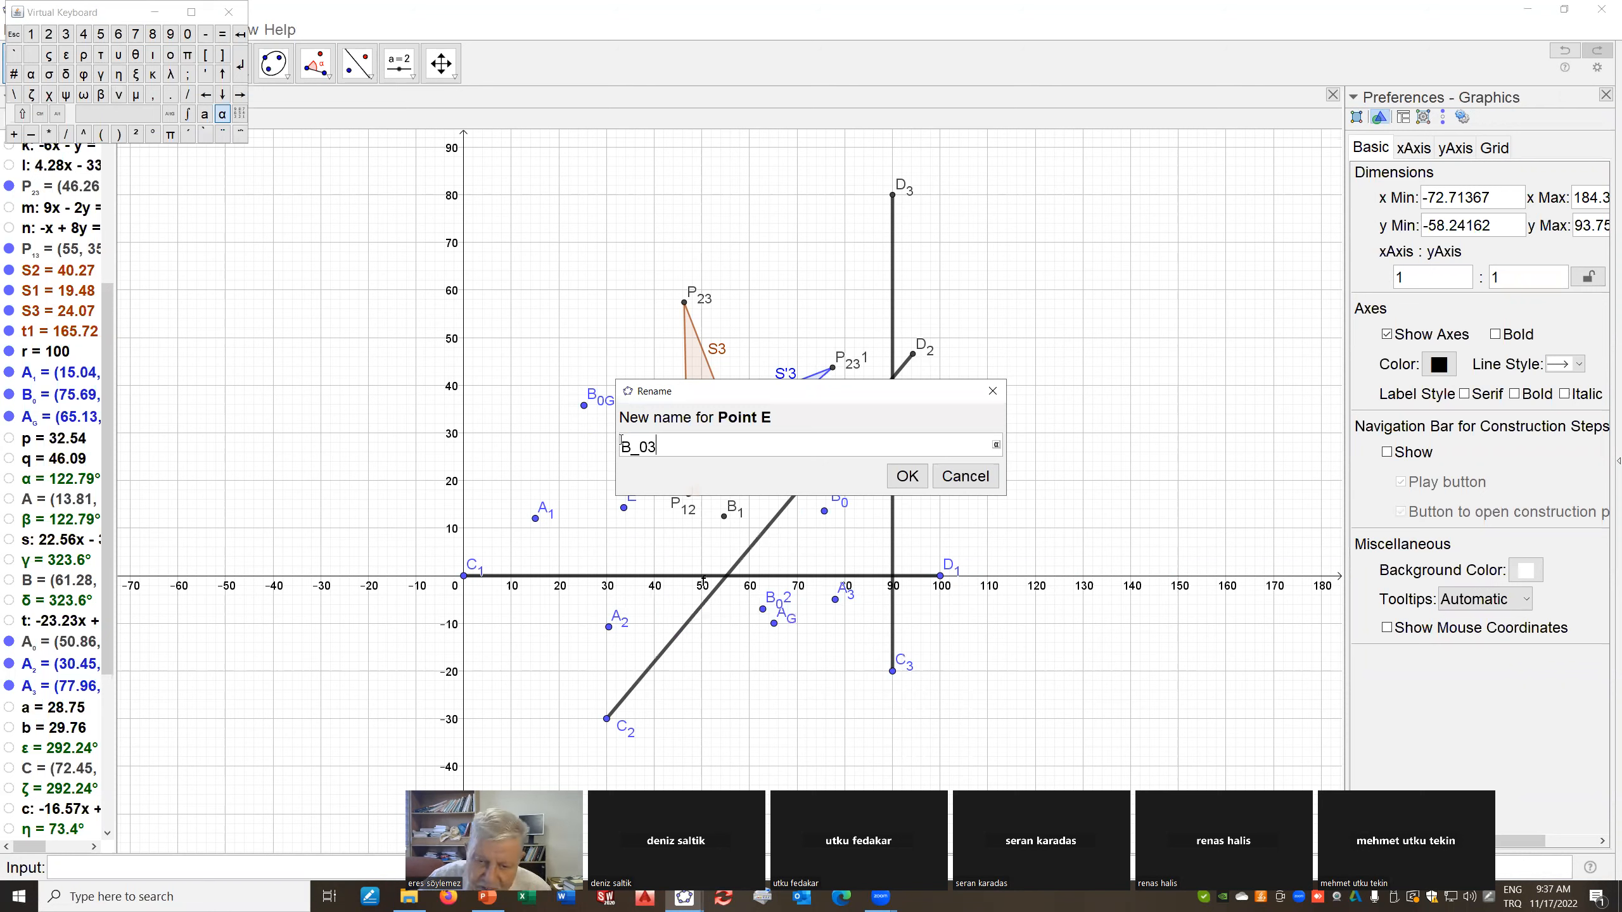
pyautogui.click(914, 479)
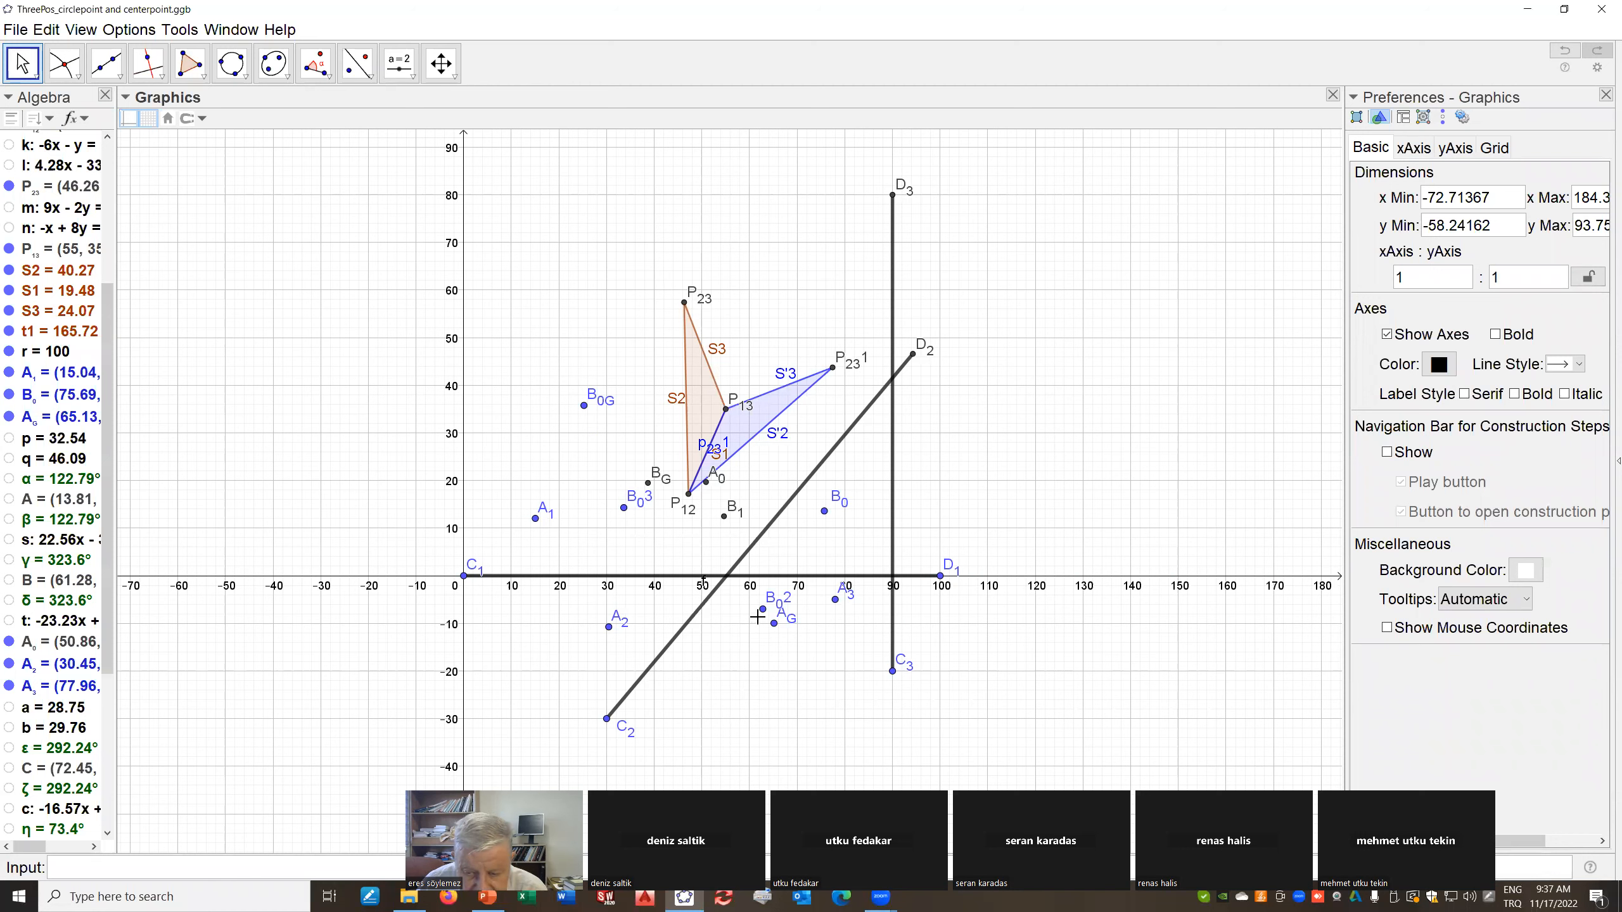
# Draw a circle through the three points B0, B_02 and B_03
pyautogui.moveTo(759, 617)
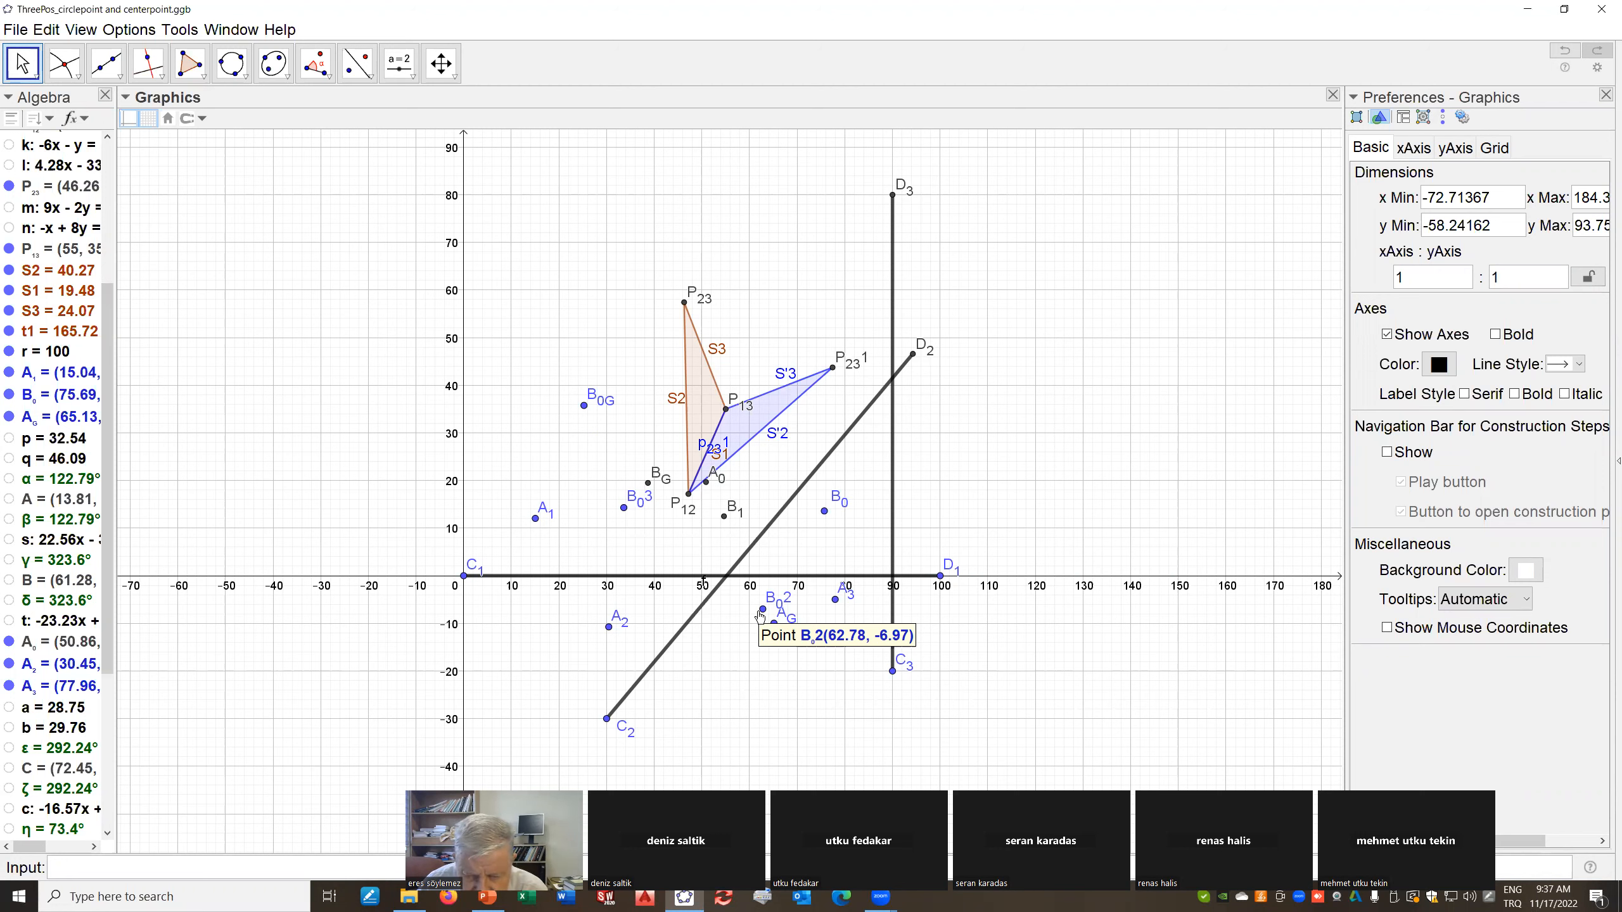
pyautogui.click(824, 512)
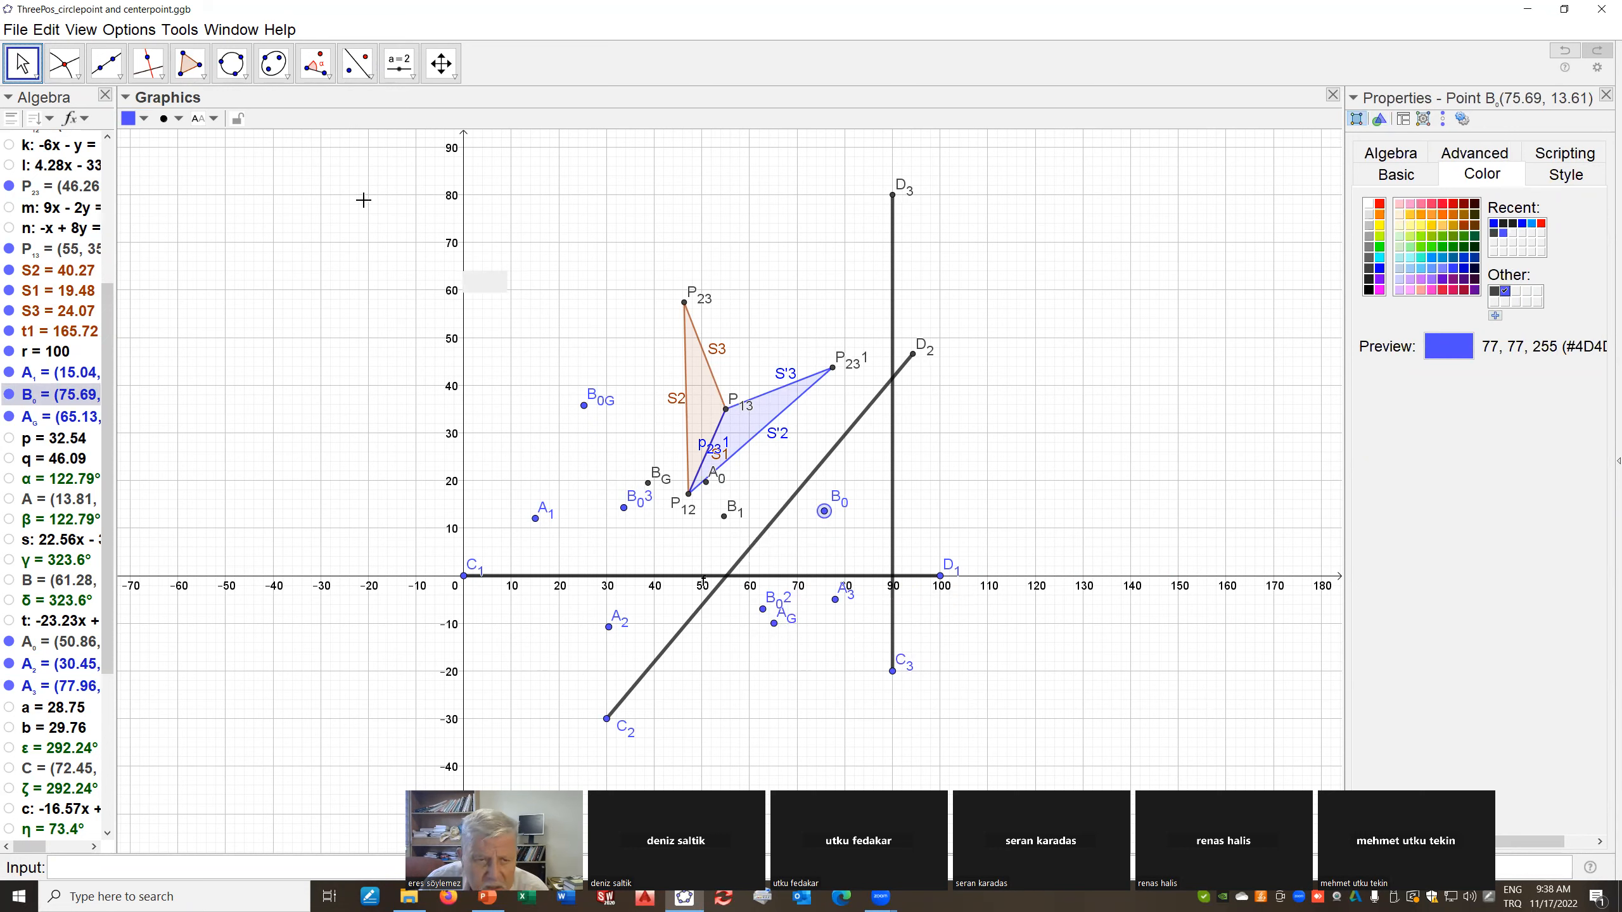
pyautogui.click(241, 71)
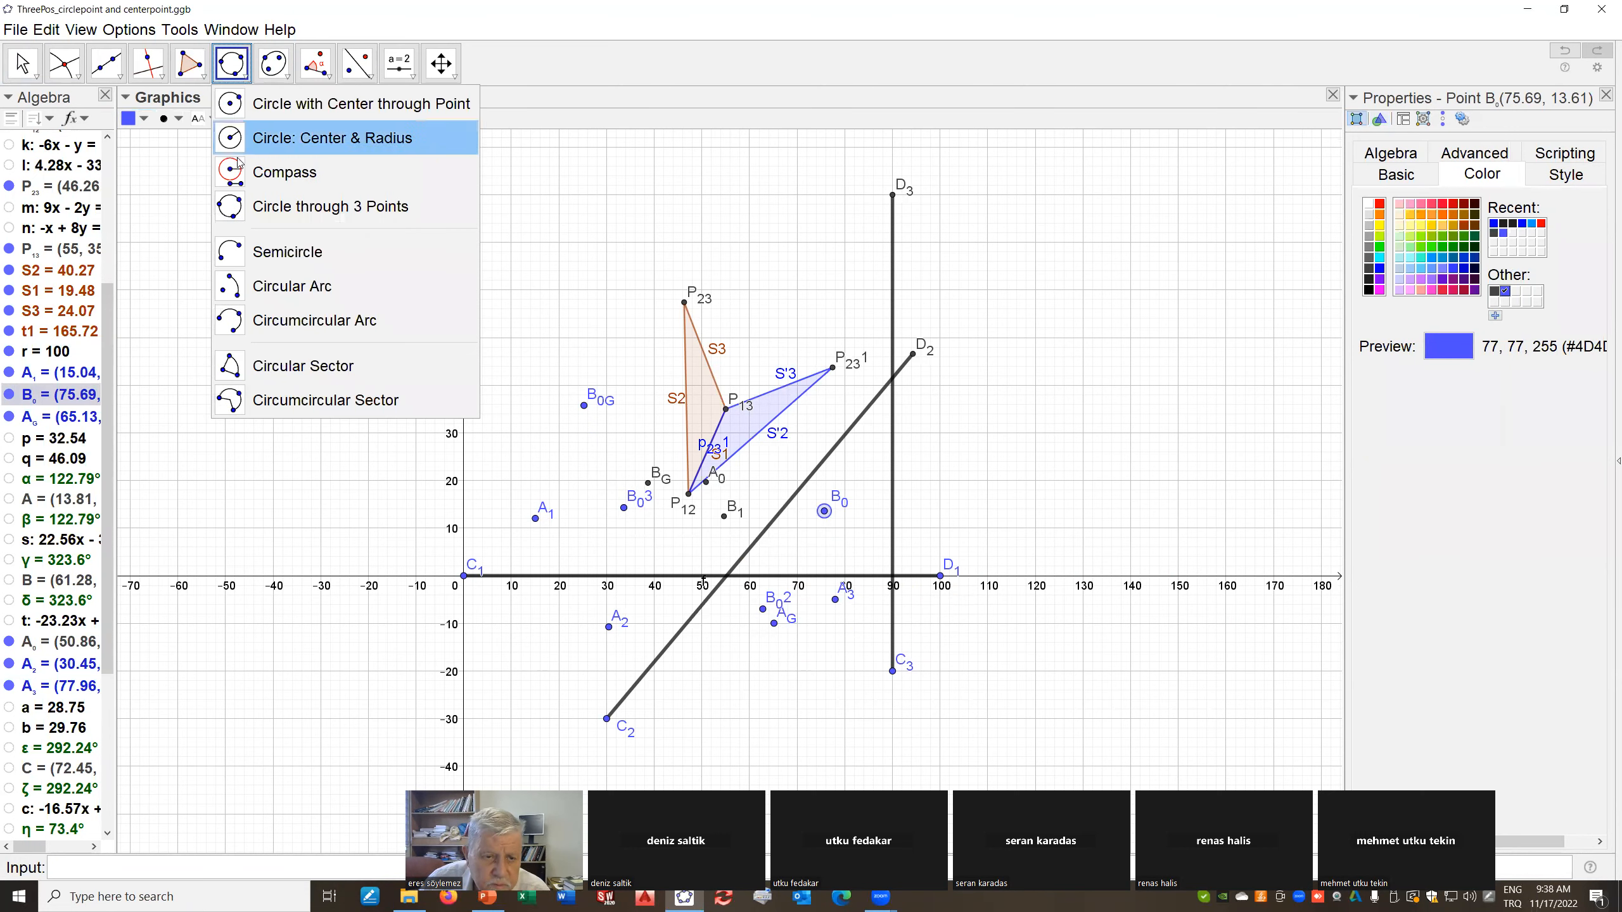
pyautogui.click(232, 136)
pyautogui.click(245, 76)
pyautogui.click(330, 208)
pyautogui.press('Escape')
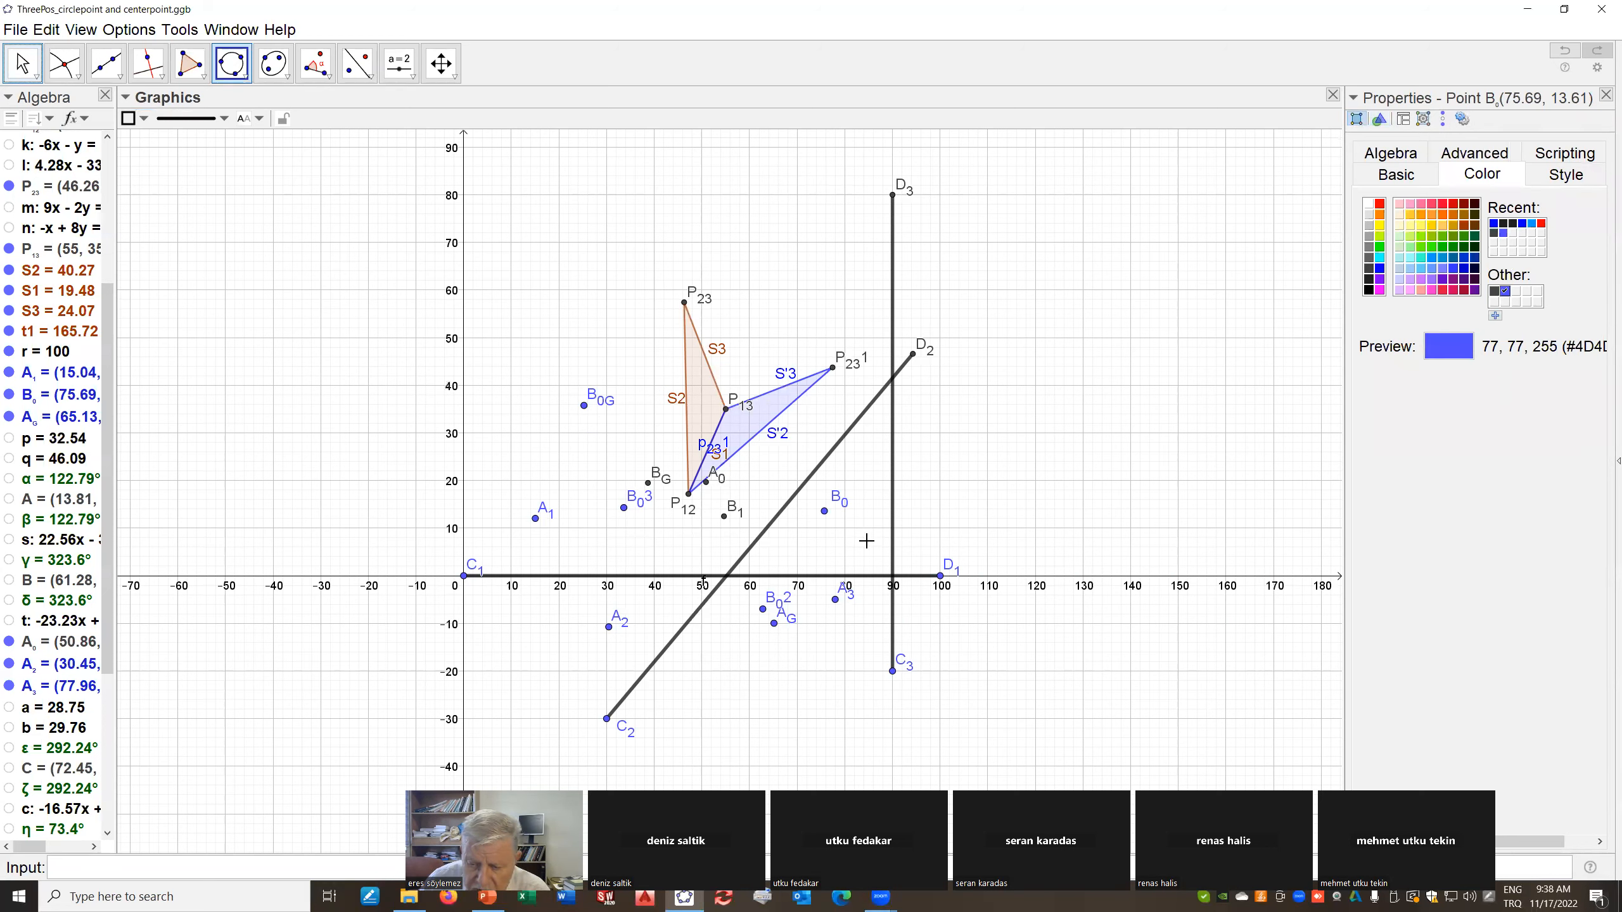
pyautogui.click(824, 512)
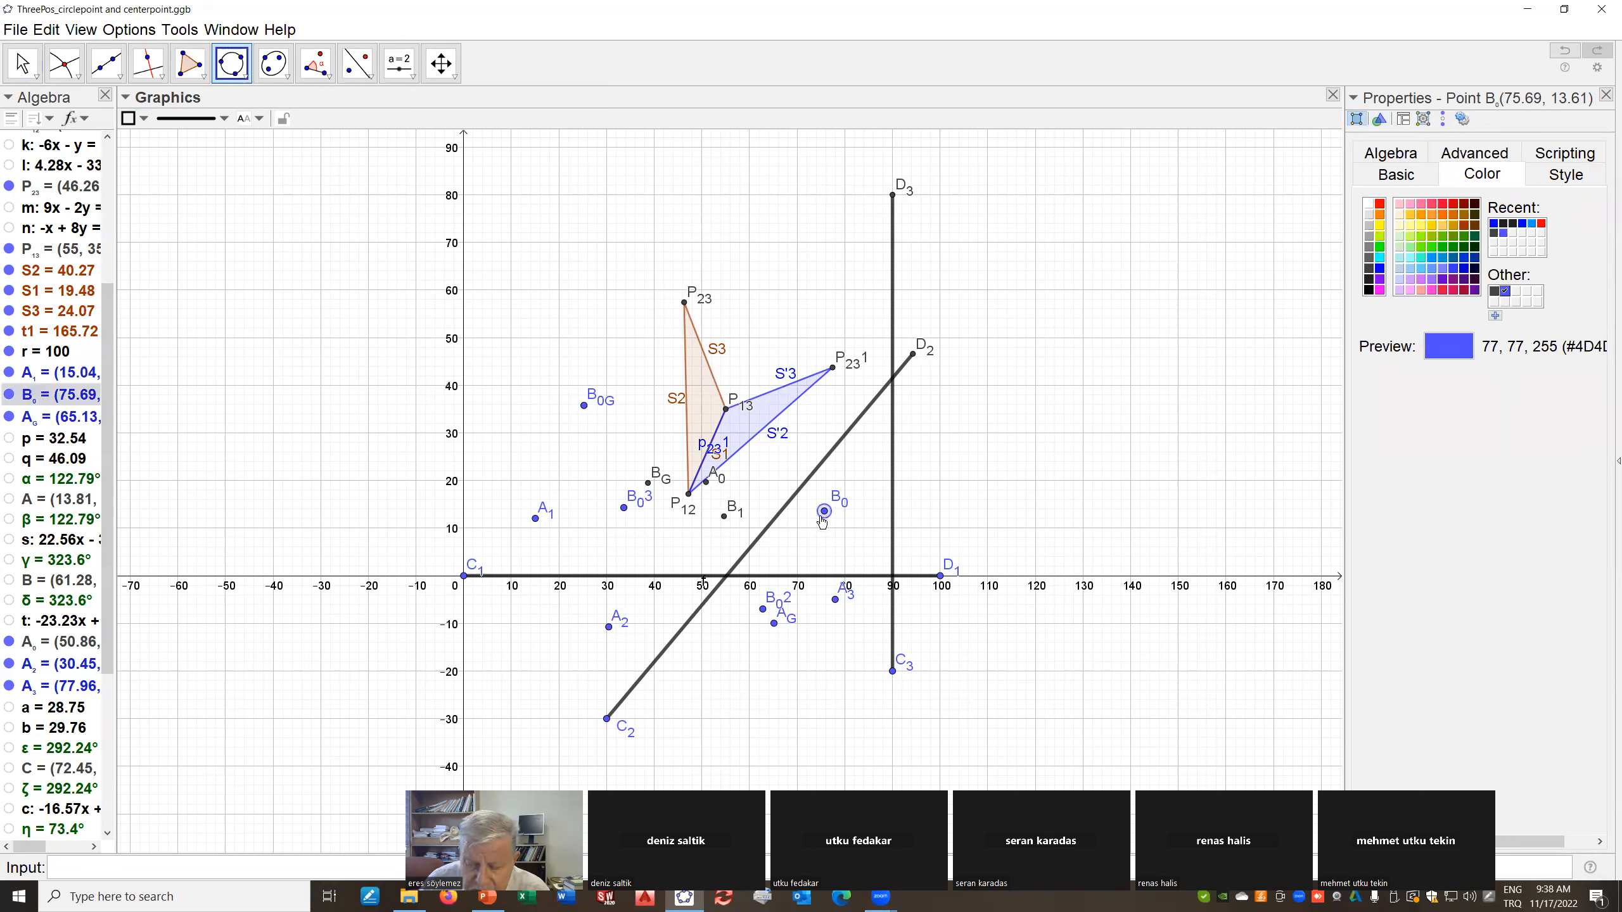
pyautogui.click(764, 612)
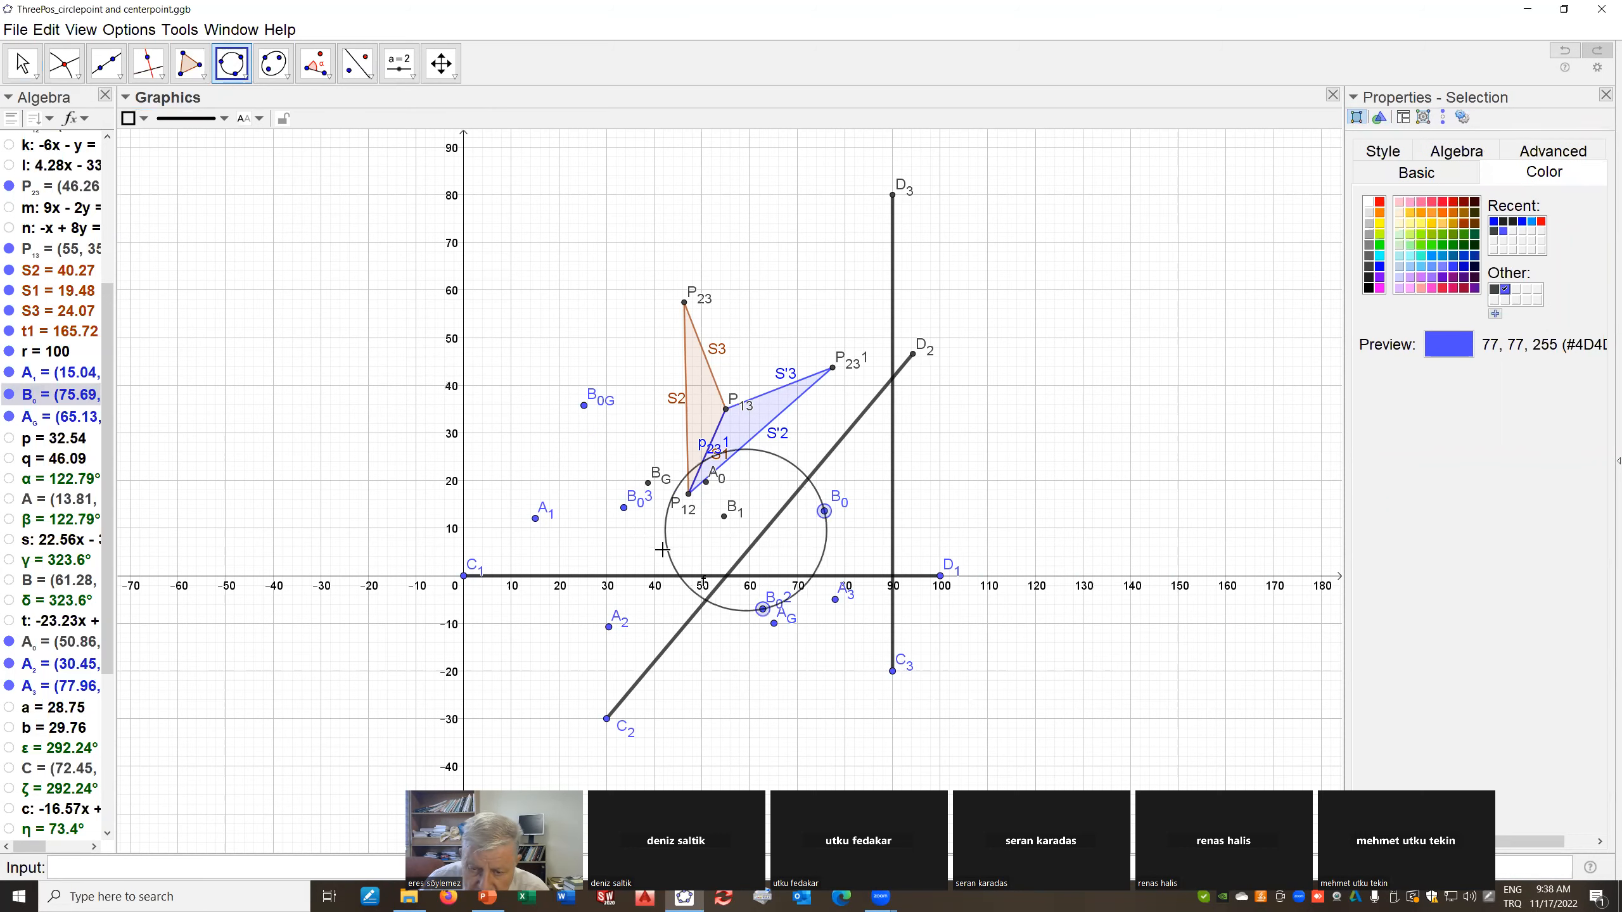
pyautogui.click(625, 510)
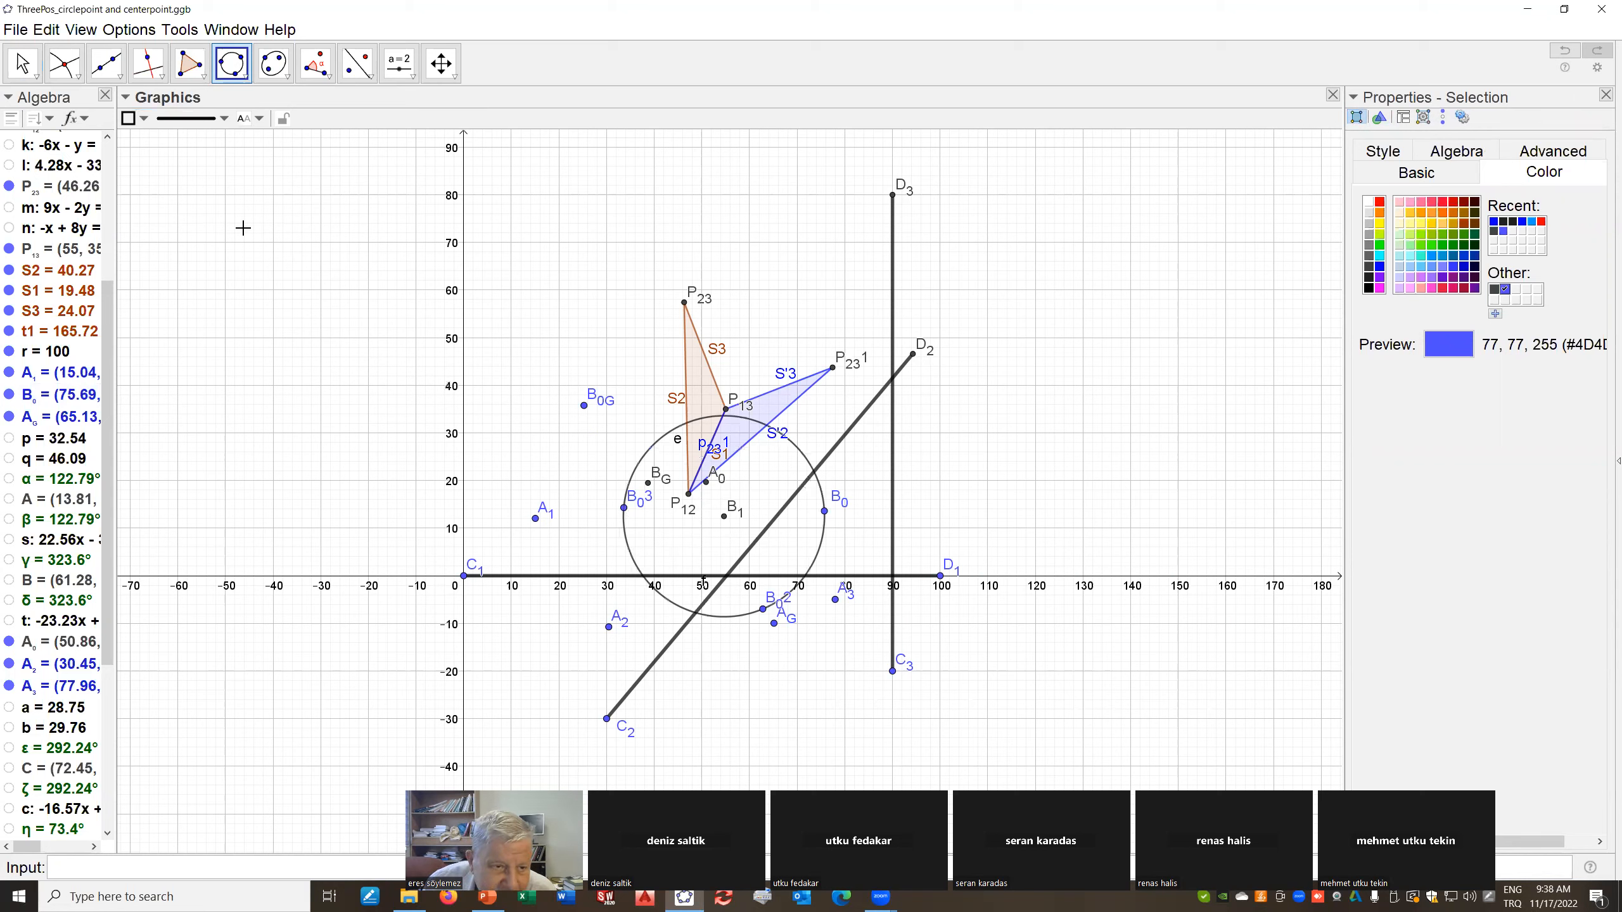
# Construct the centre point of the circle through B0, B_02 and B_03
pyautogui.click(81, 76)
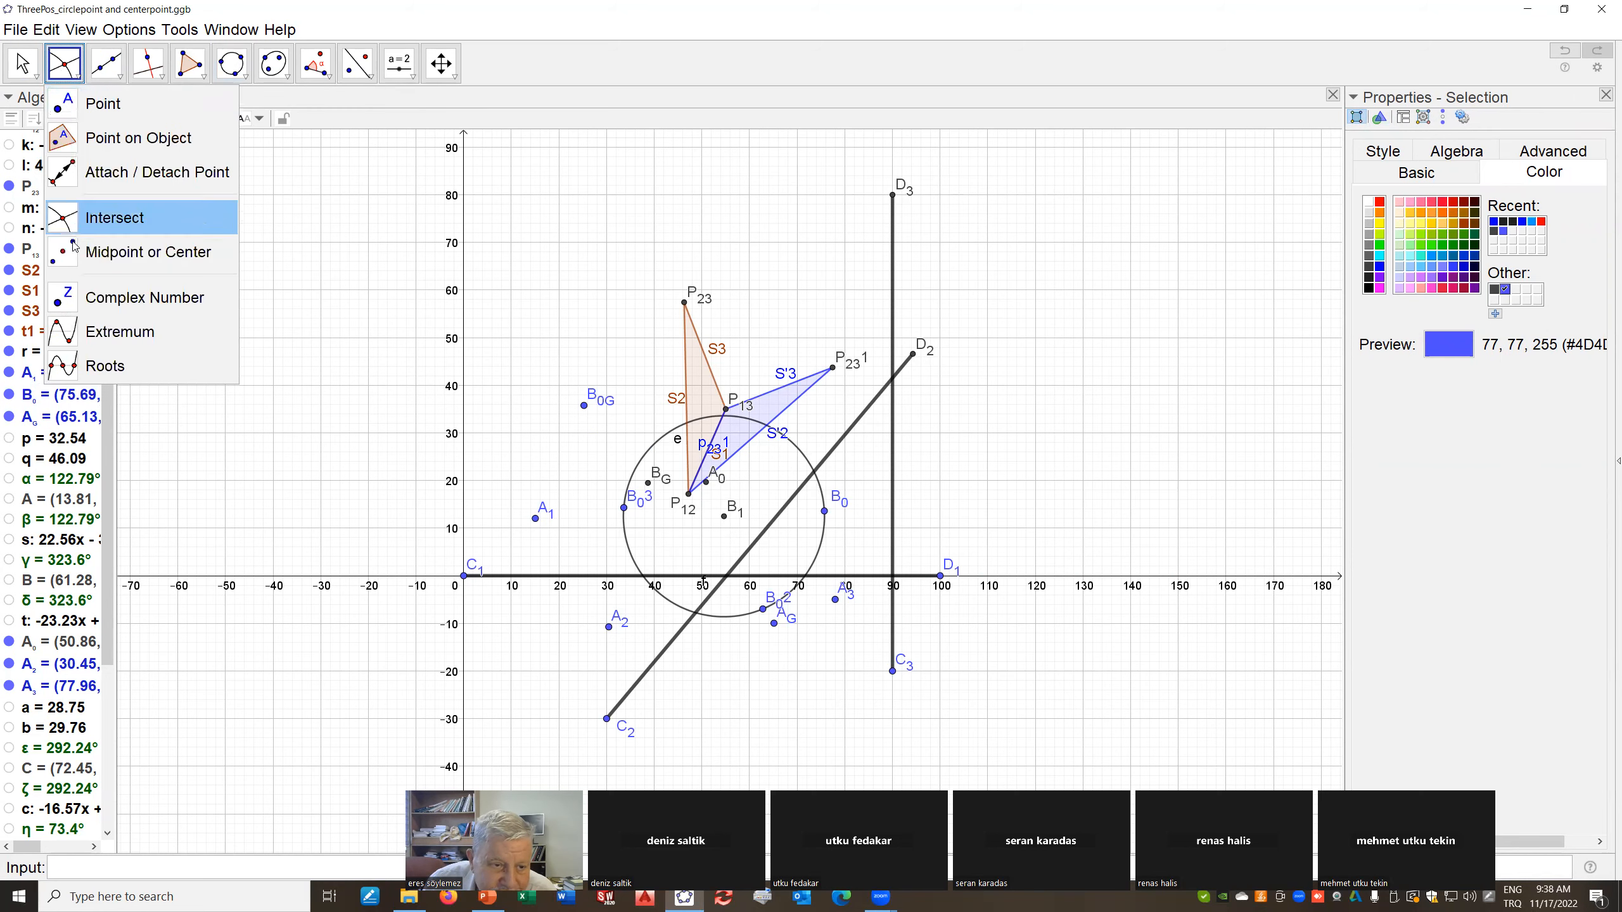
pyautogui.click(96, 101)
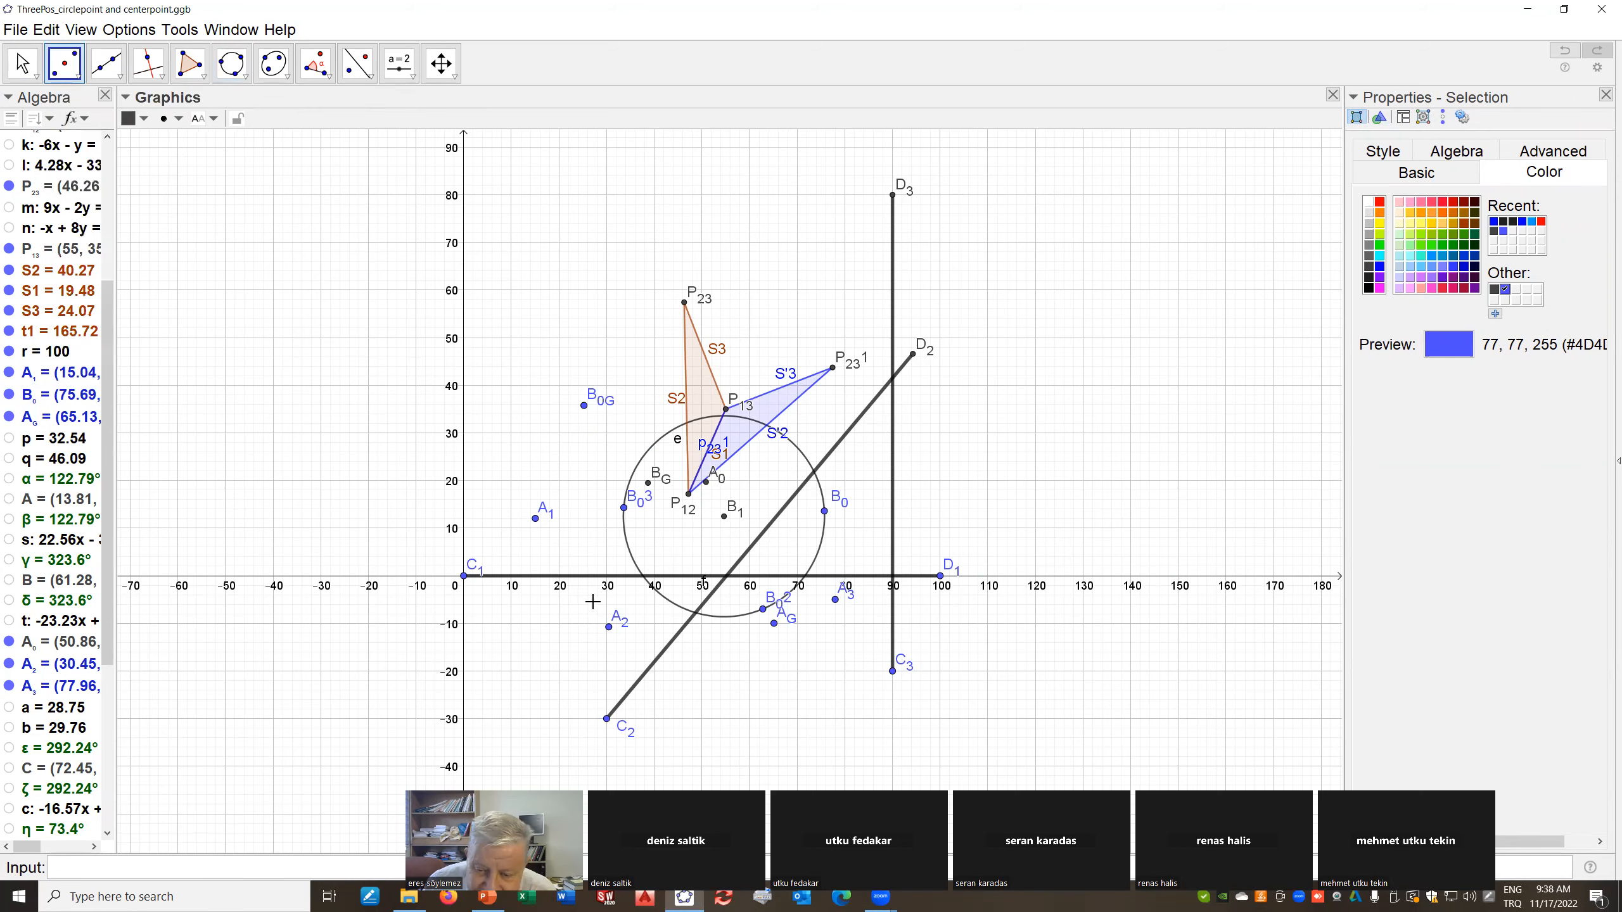
pyautogui.click(679, 612)
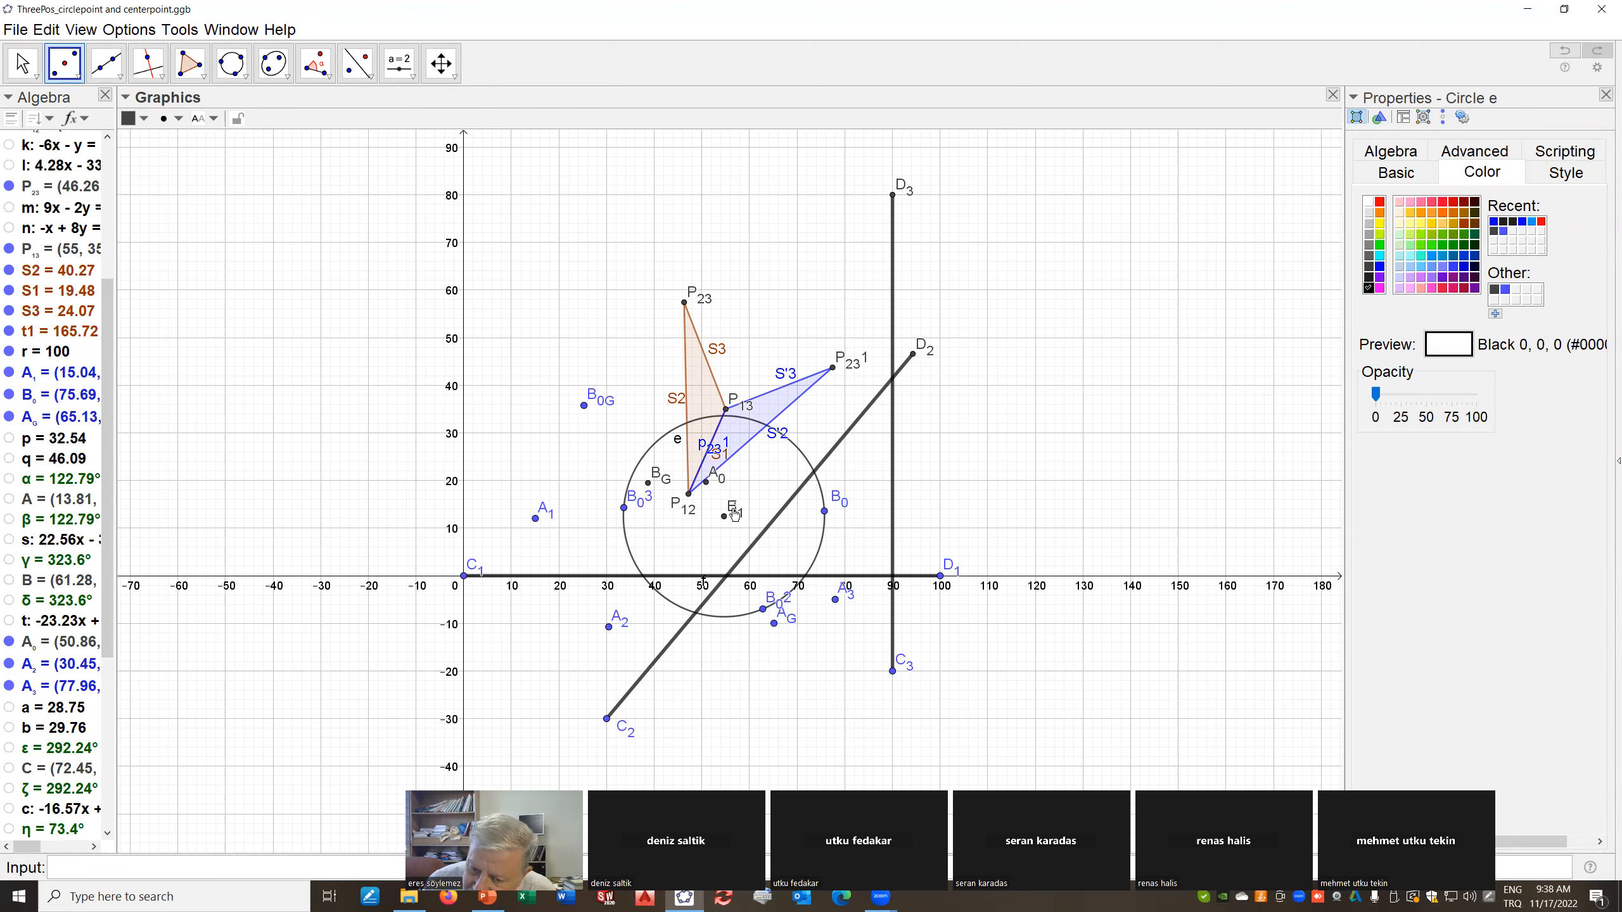
# Move the B1 label below its point, clear of the E label, and select point B1
pyautogui.click(28, 75)
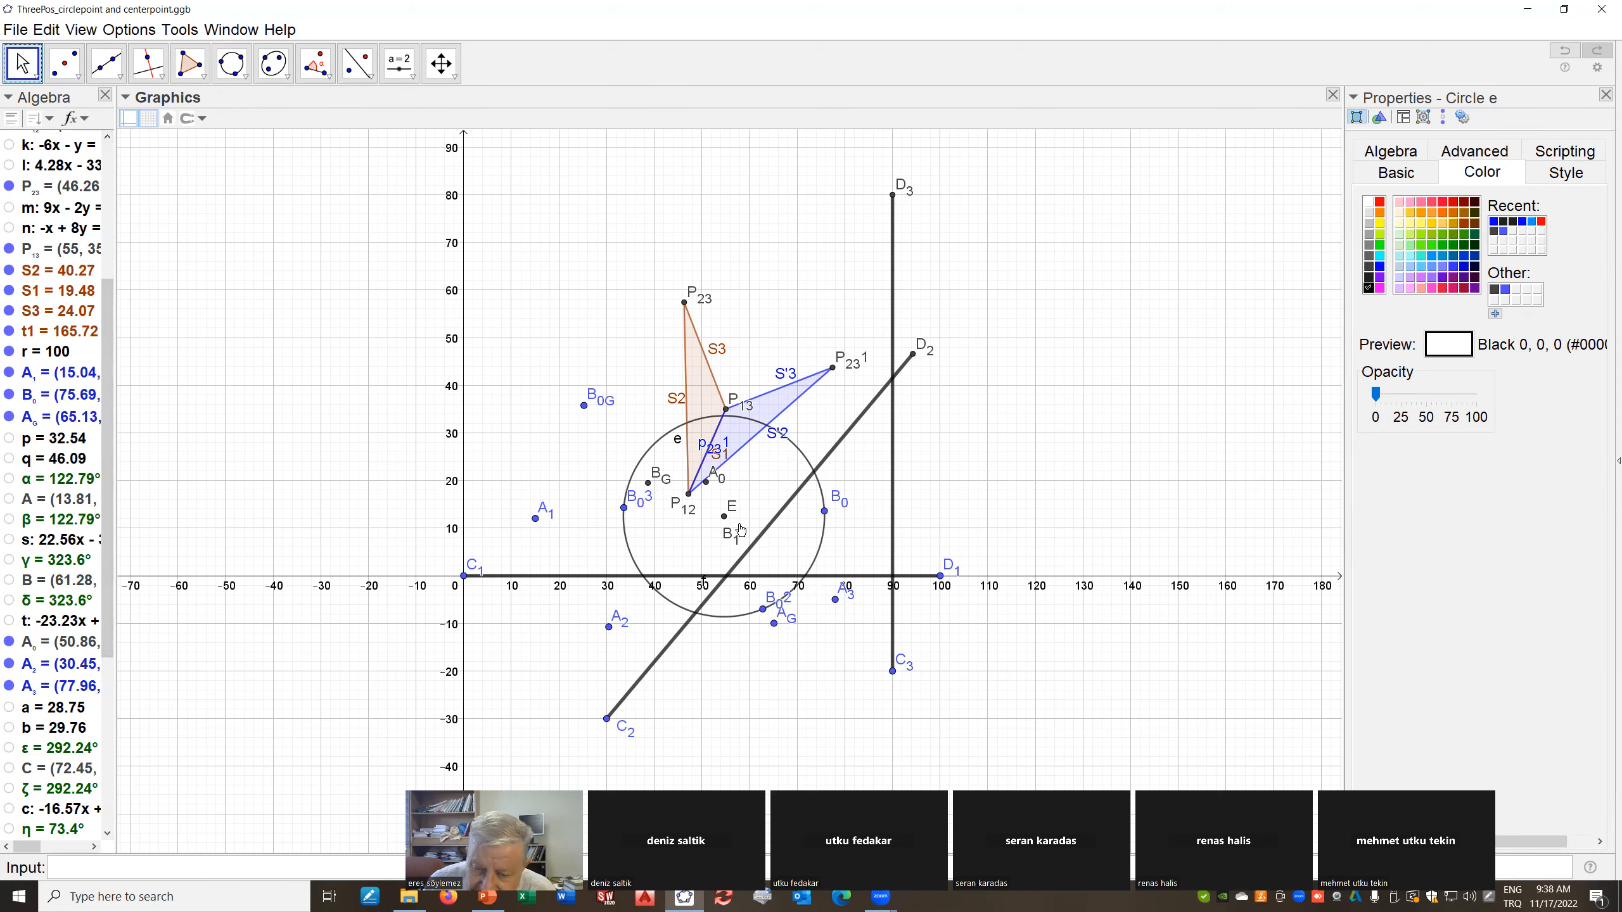
pyautogui.click(735, 514)
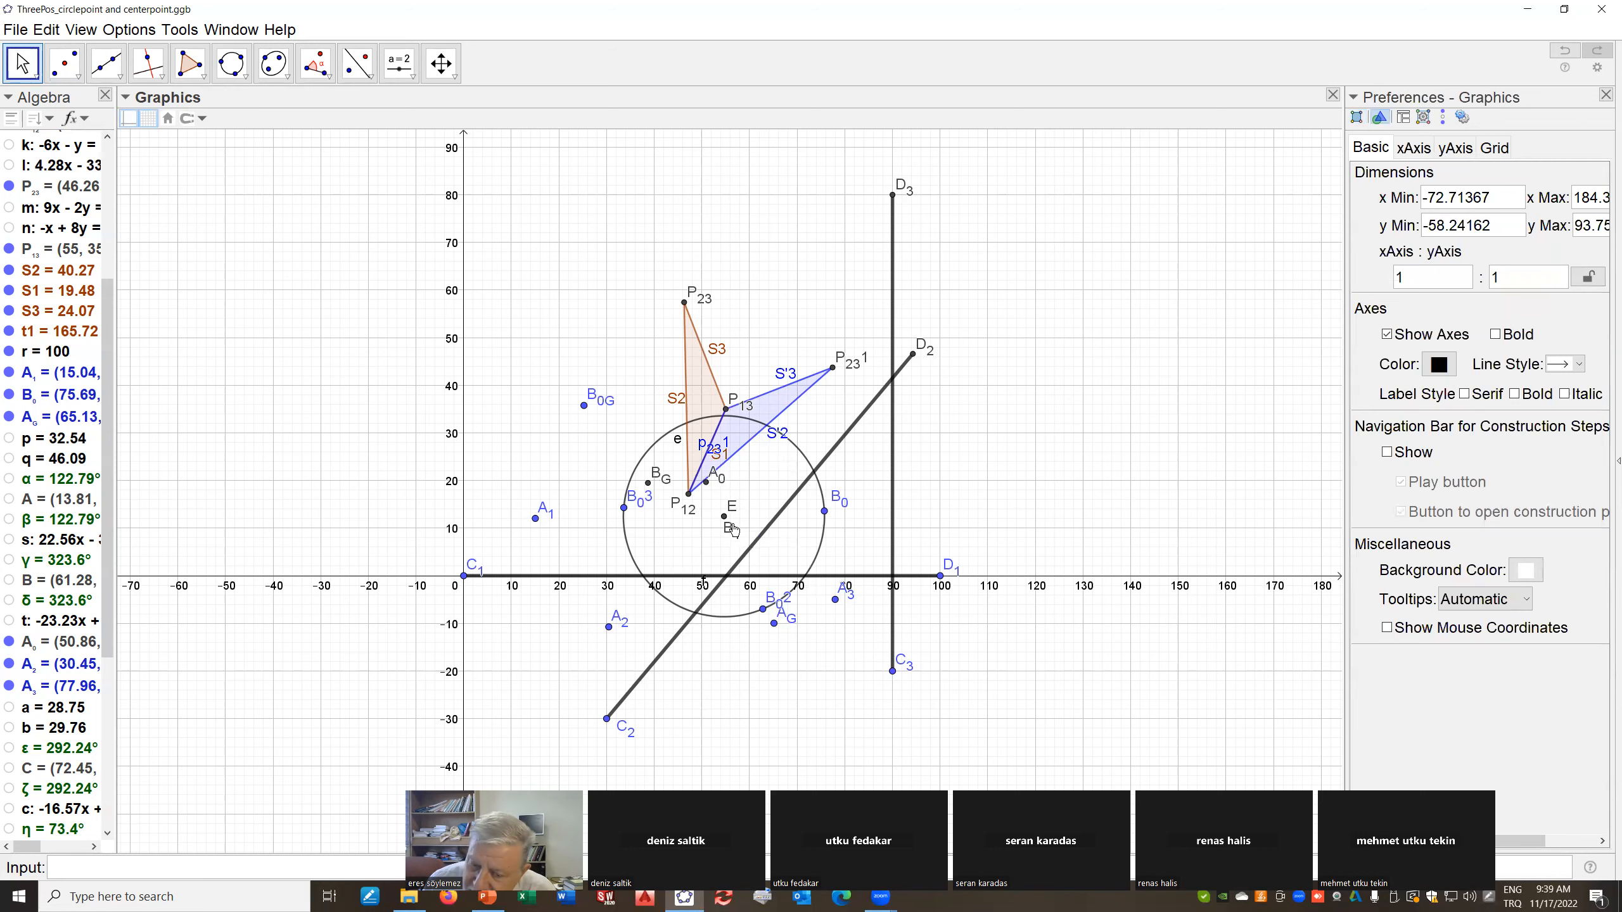
pyautogui.click(724, 517)
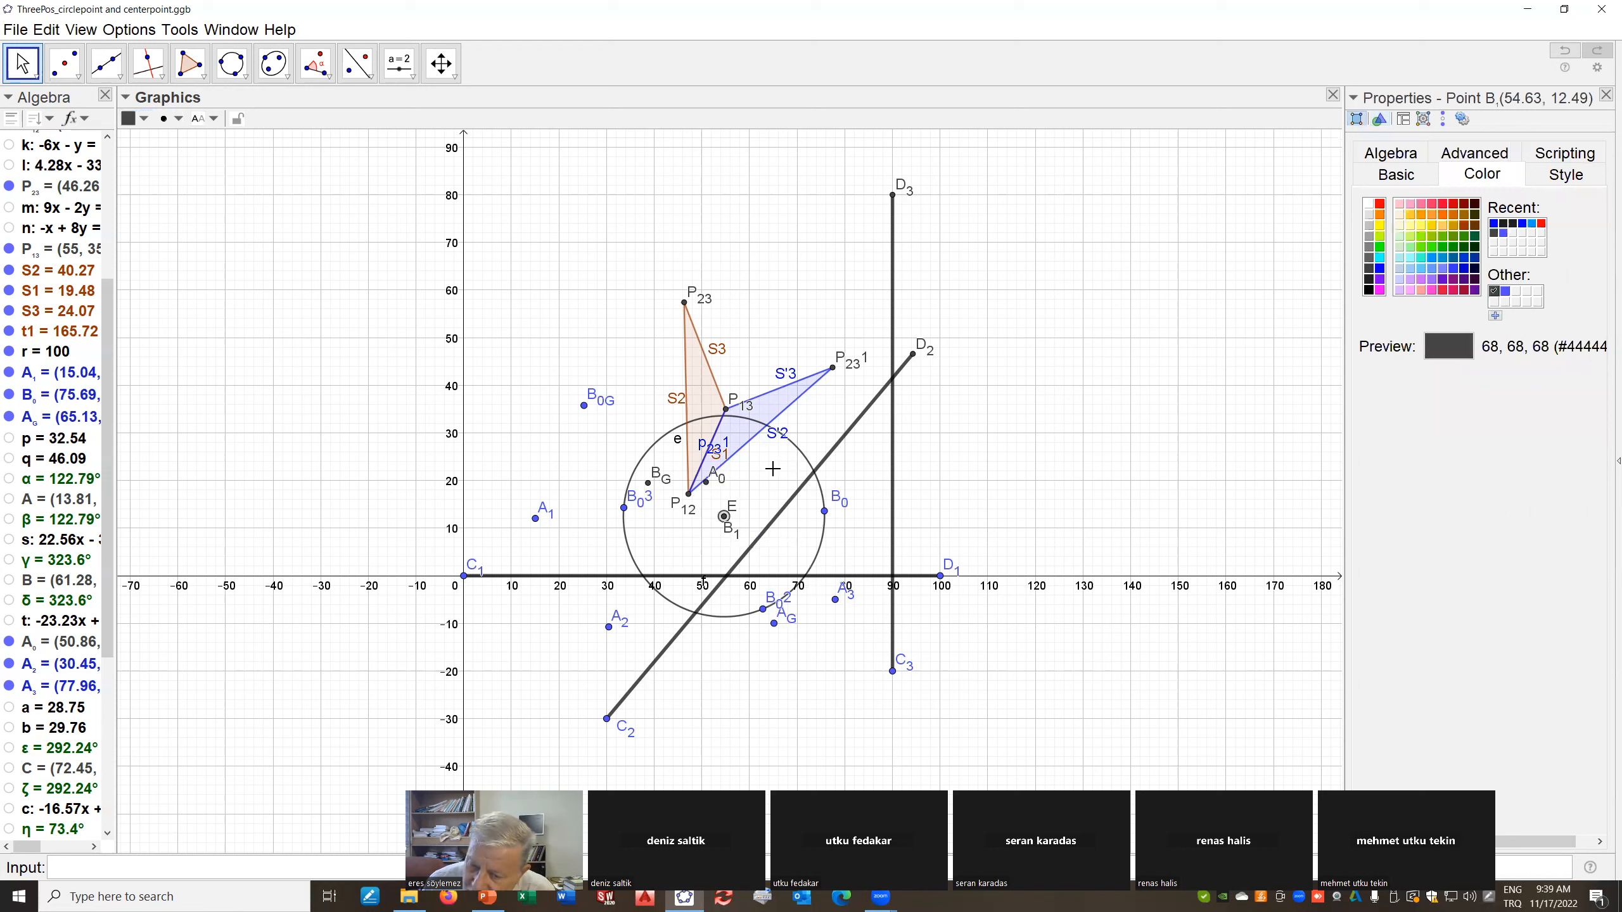
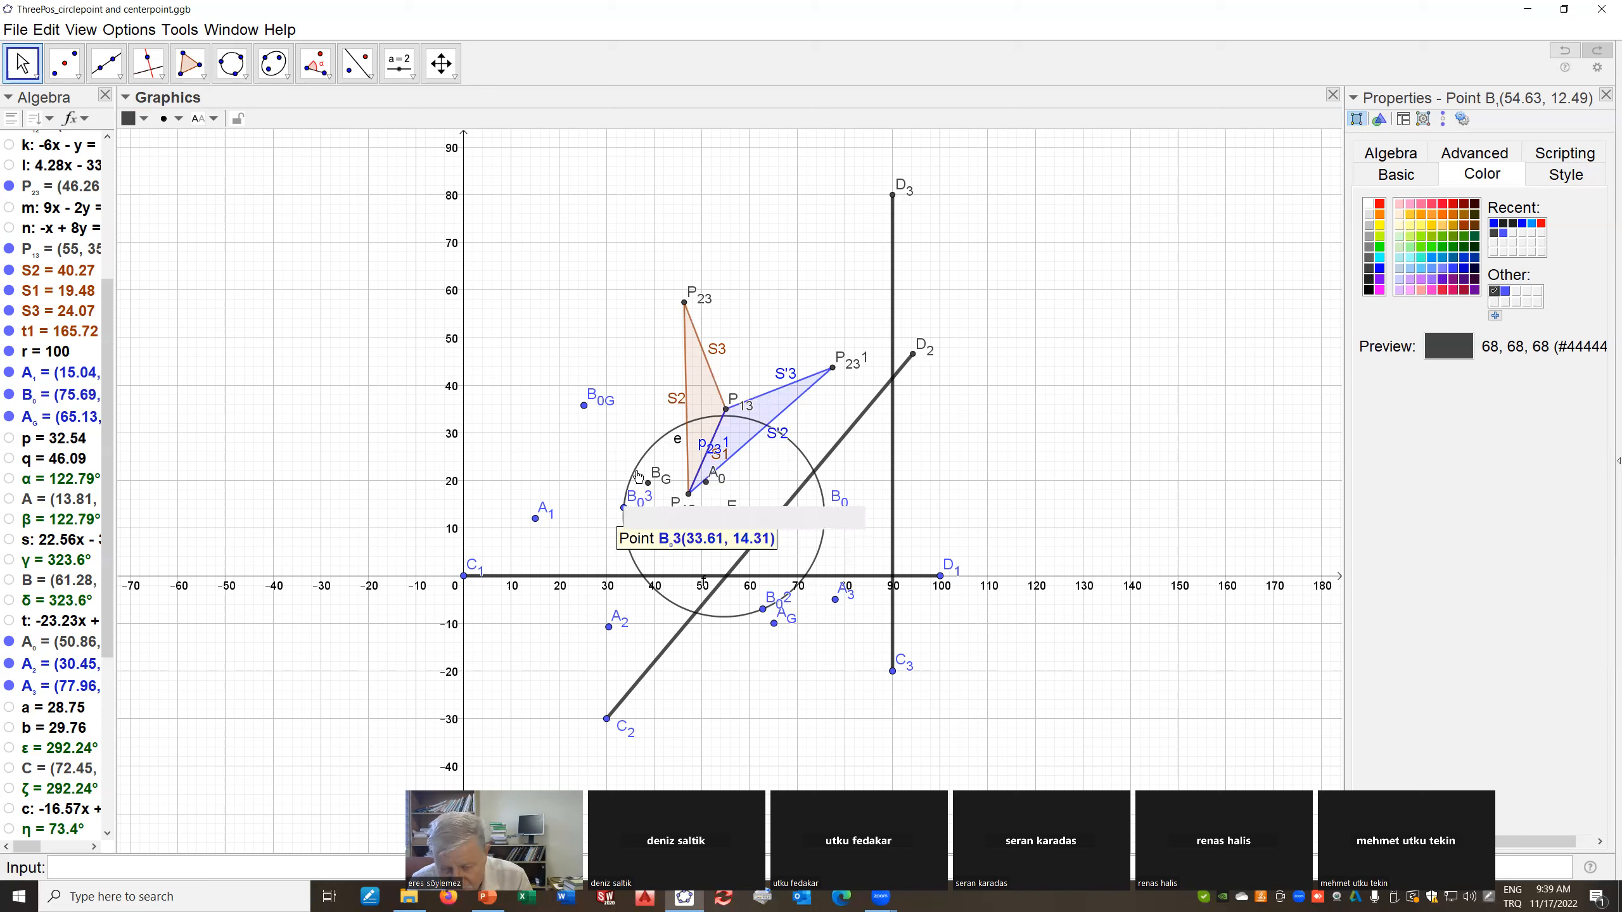
# Move circle point A1 slightly down to about (16.33, 7.08)
pyautogui.scroll(2, 911, 423)
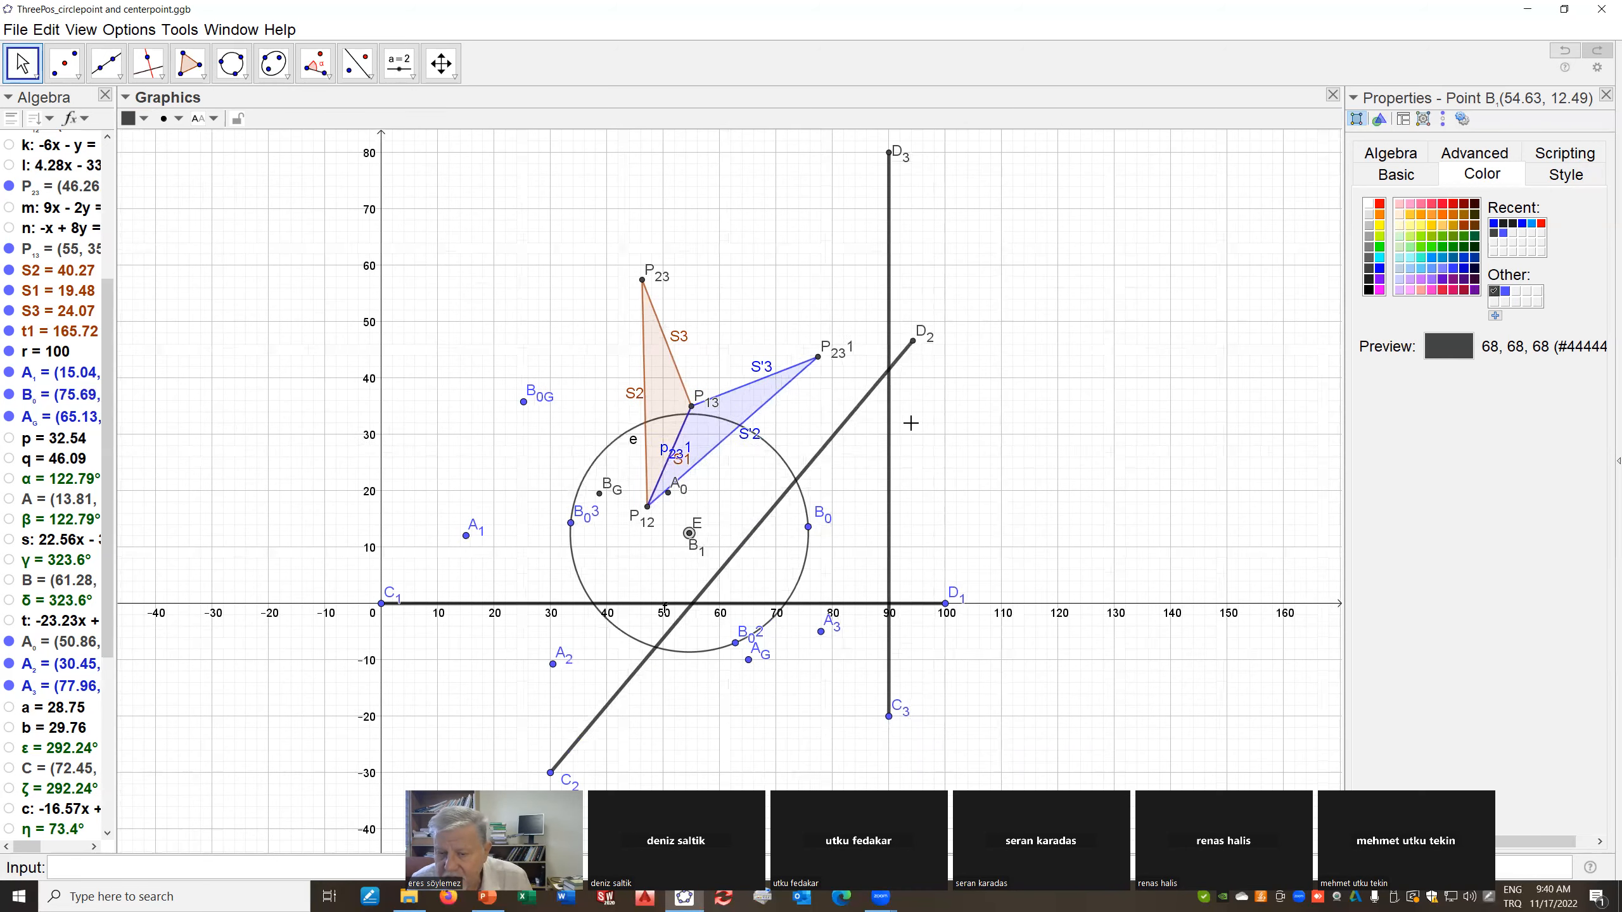
pyautogui.scroll(1, 911, 424)
pyautogui.moveTo(909, 422); pyautogui.dragTo(982, 344)
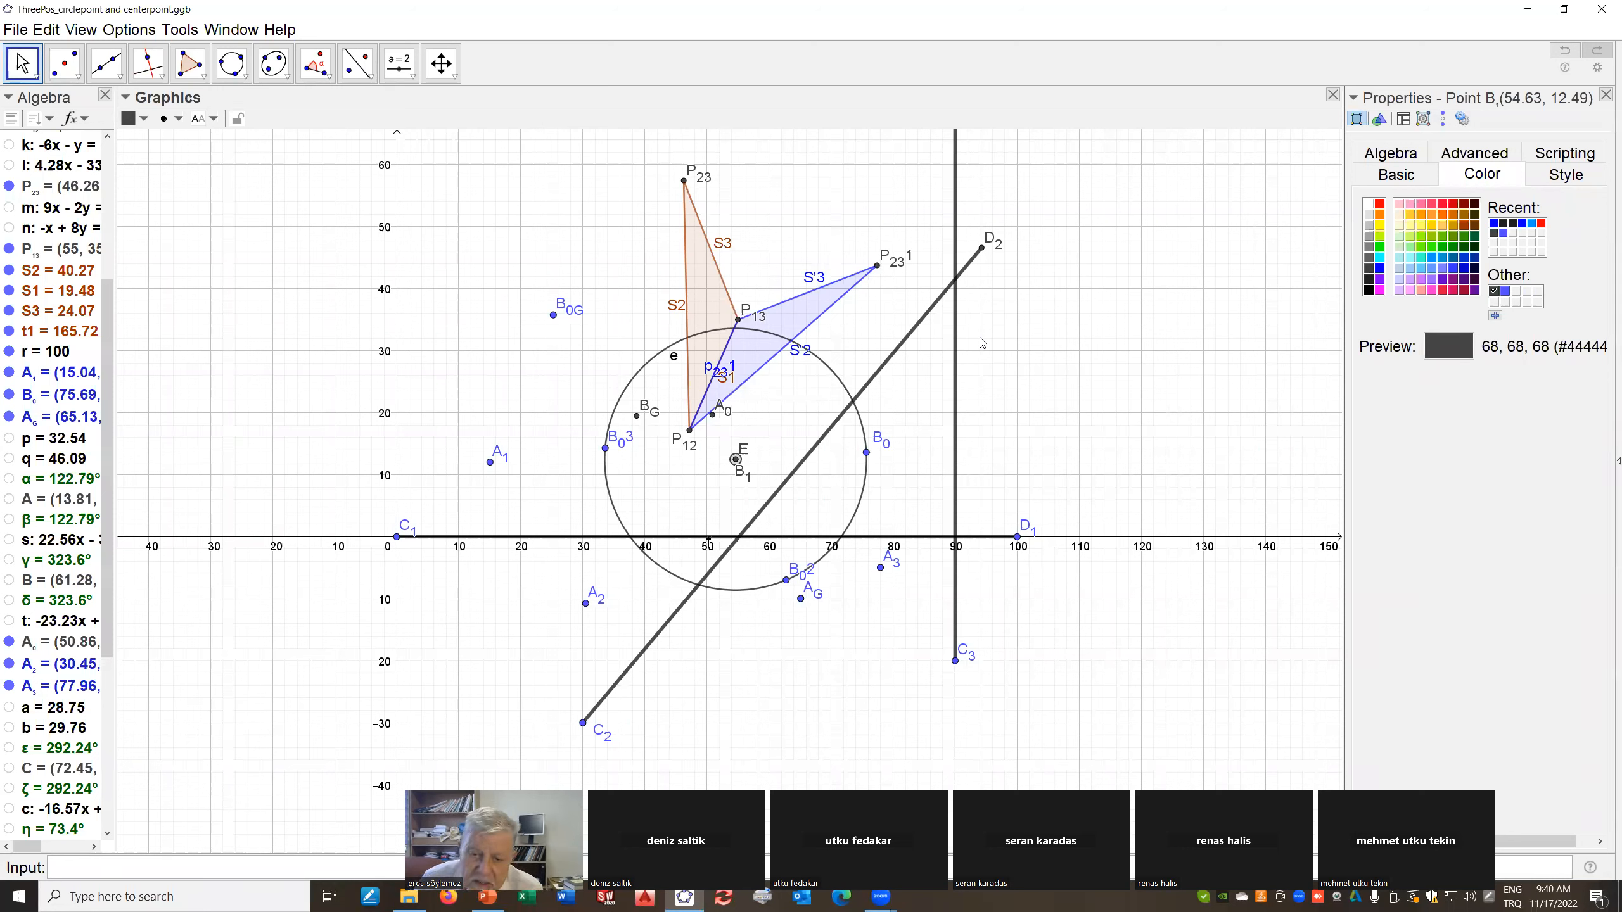
pyautogui.moveTo(739, 463)
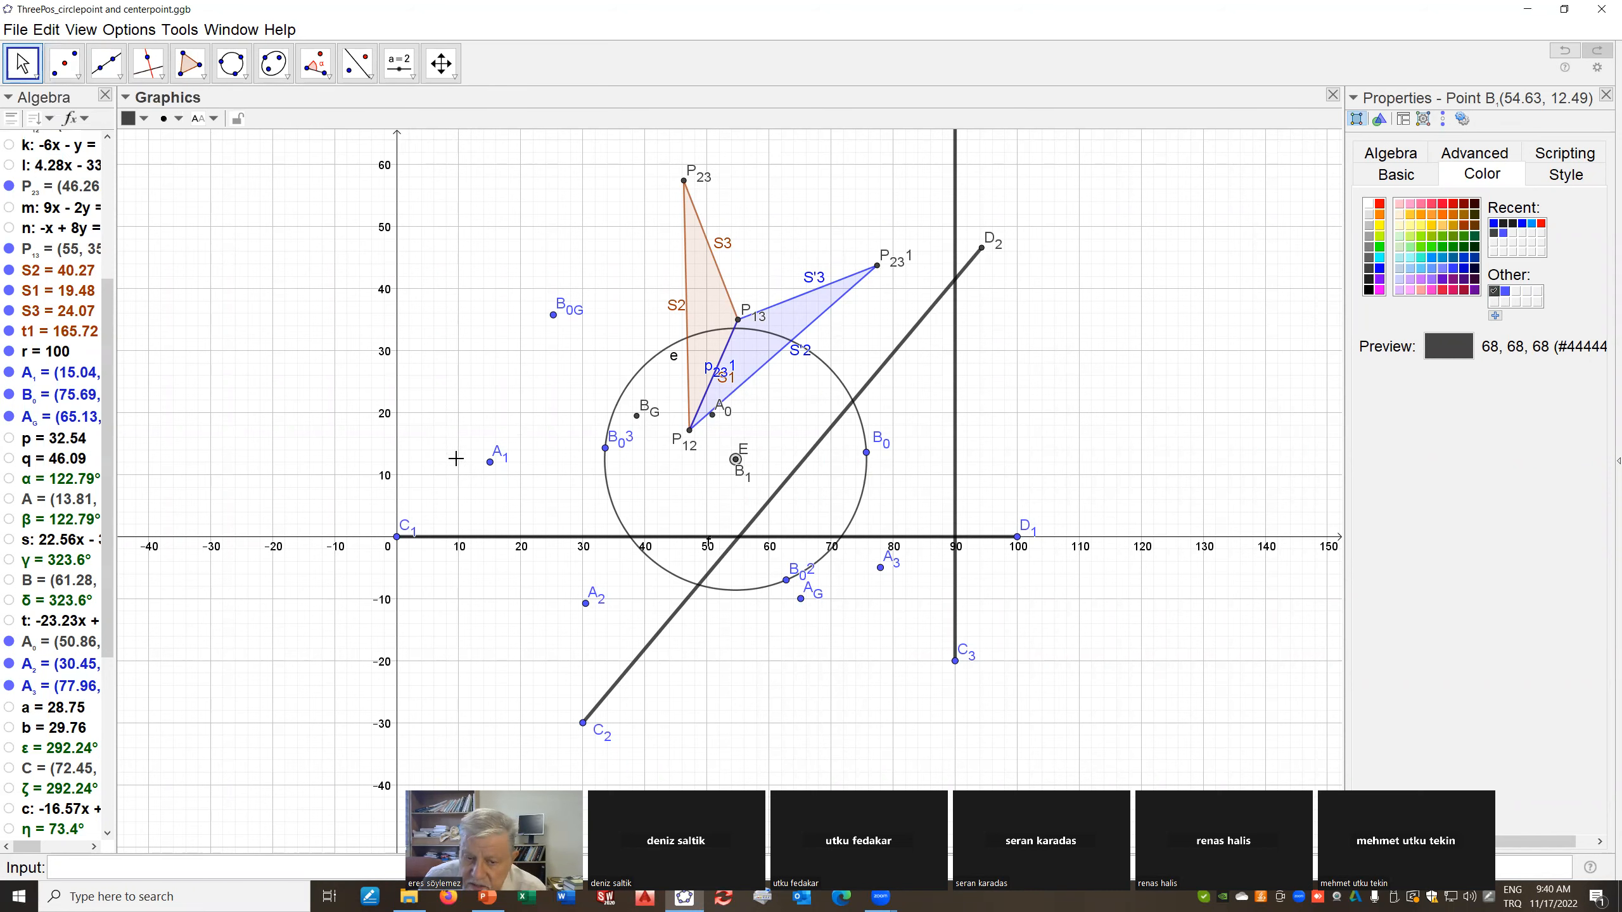
pyautogui.moveTo(499, 475)
pyautogui.mouseDown()
pyautogui.moveTo(520, 488)
pyautogui.moveTo(498, 476)
pyautogui.moveTo(531, 473)
pyautogui.moveTo(525, 493)
pyautogui.moveTo(477, 448)
pyautogui.moveTo(518, 498)
pyautogui.moveTo(500, 500)
pyautogui.mouseUp()
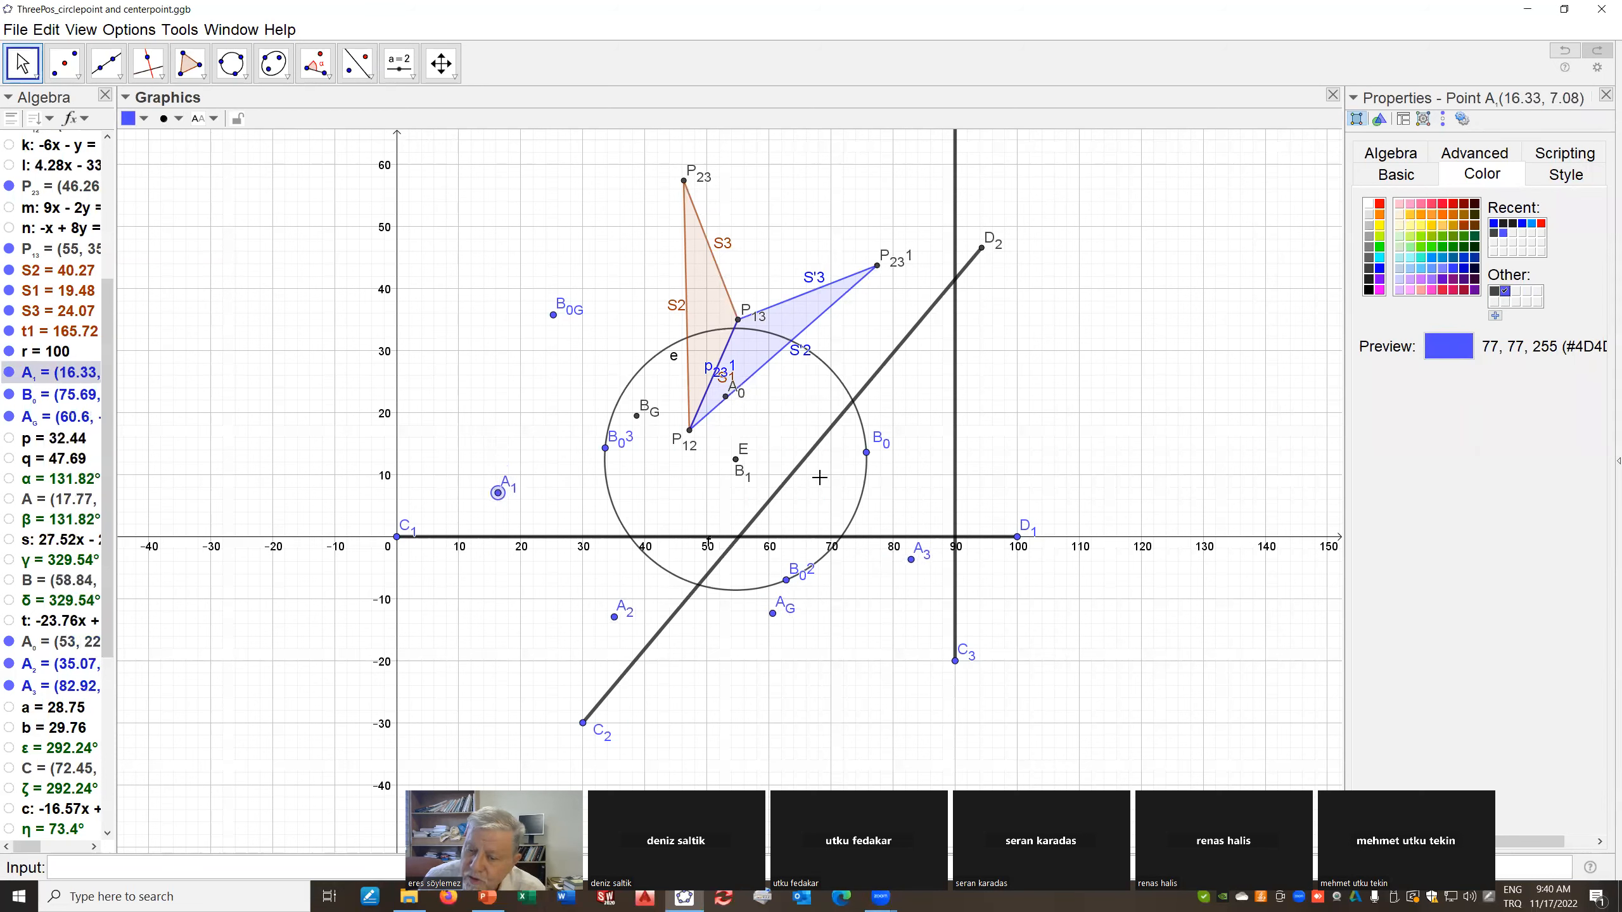
# Hide the circle through B0, B_02 and B_03, and move centre point B0 to about (77.91, 15.46)
pyautogui.rightClick(868, 484)
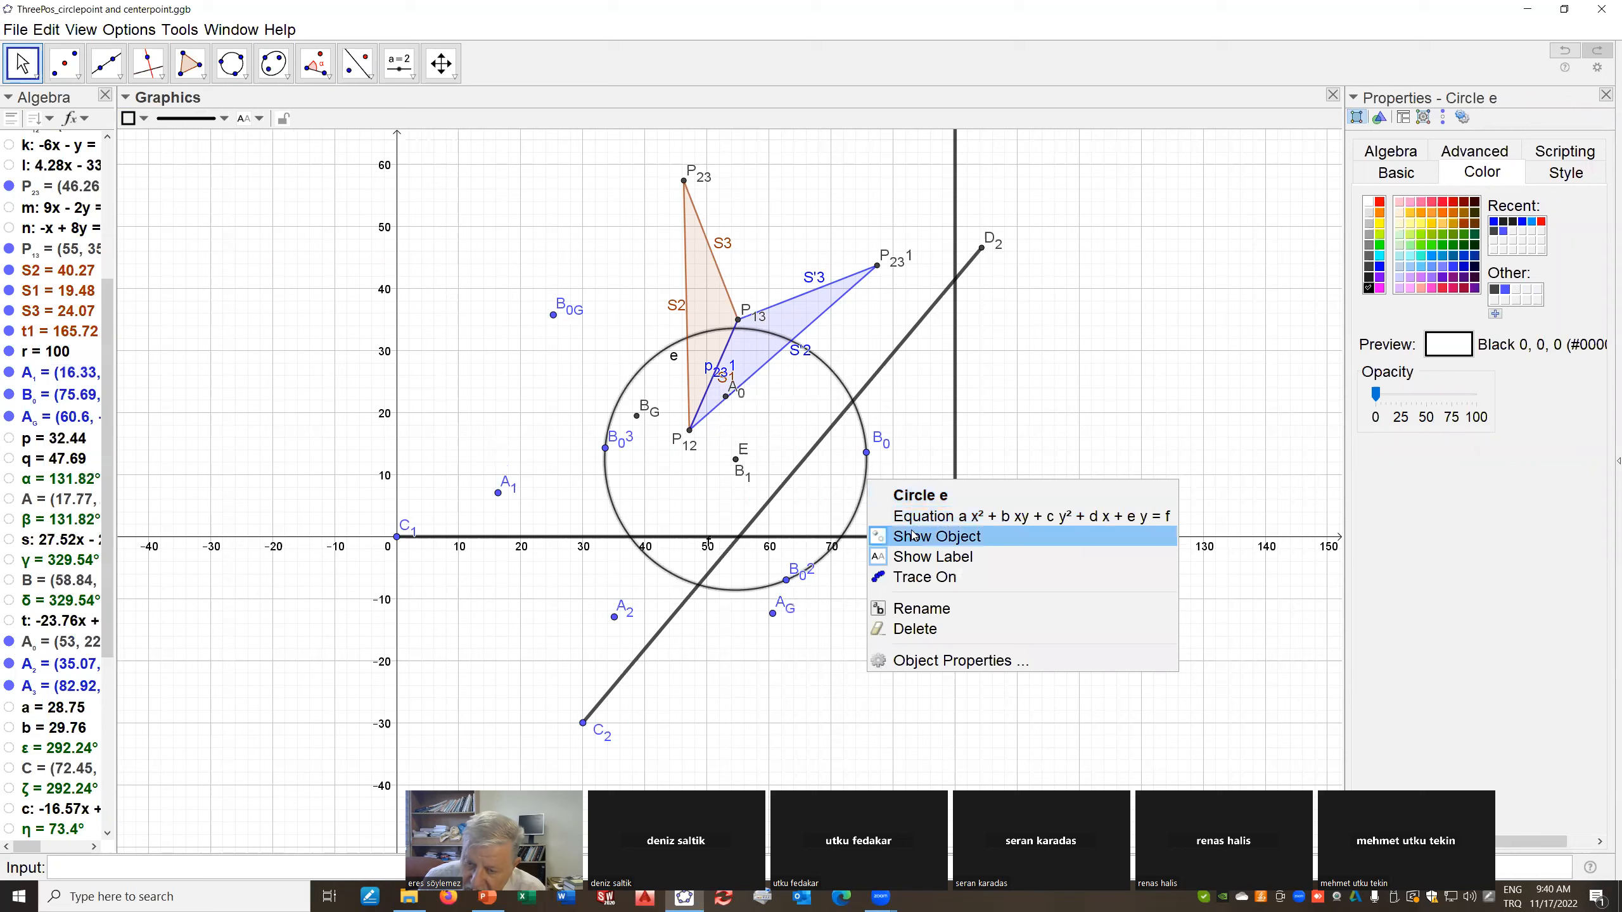
pyautogui.click(914, 536)
pyautogui.moveTo(873, 461)
pyautogui.mouseDown()
pyautogui.moveTo(882, 418)
pyautogui.moveTo(873, 459)
pyautogui.moveTo(907, 452)
pyautogui.moveTo(903, 409)
pyautogui.moveTo(882, 447)
pyautogui.mouseUp()
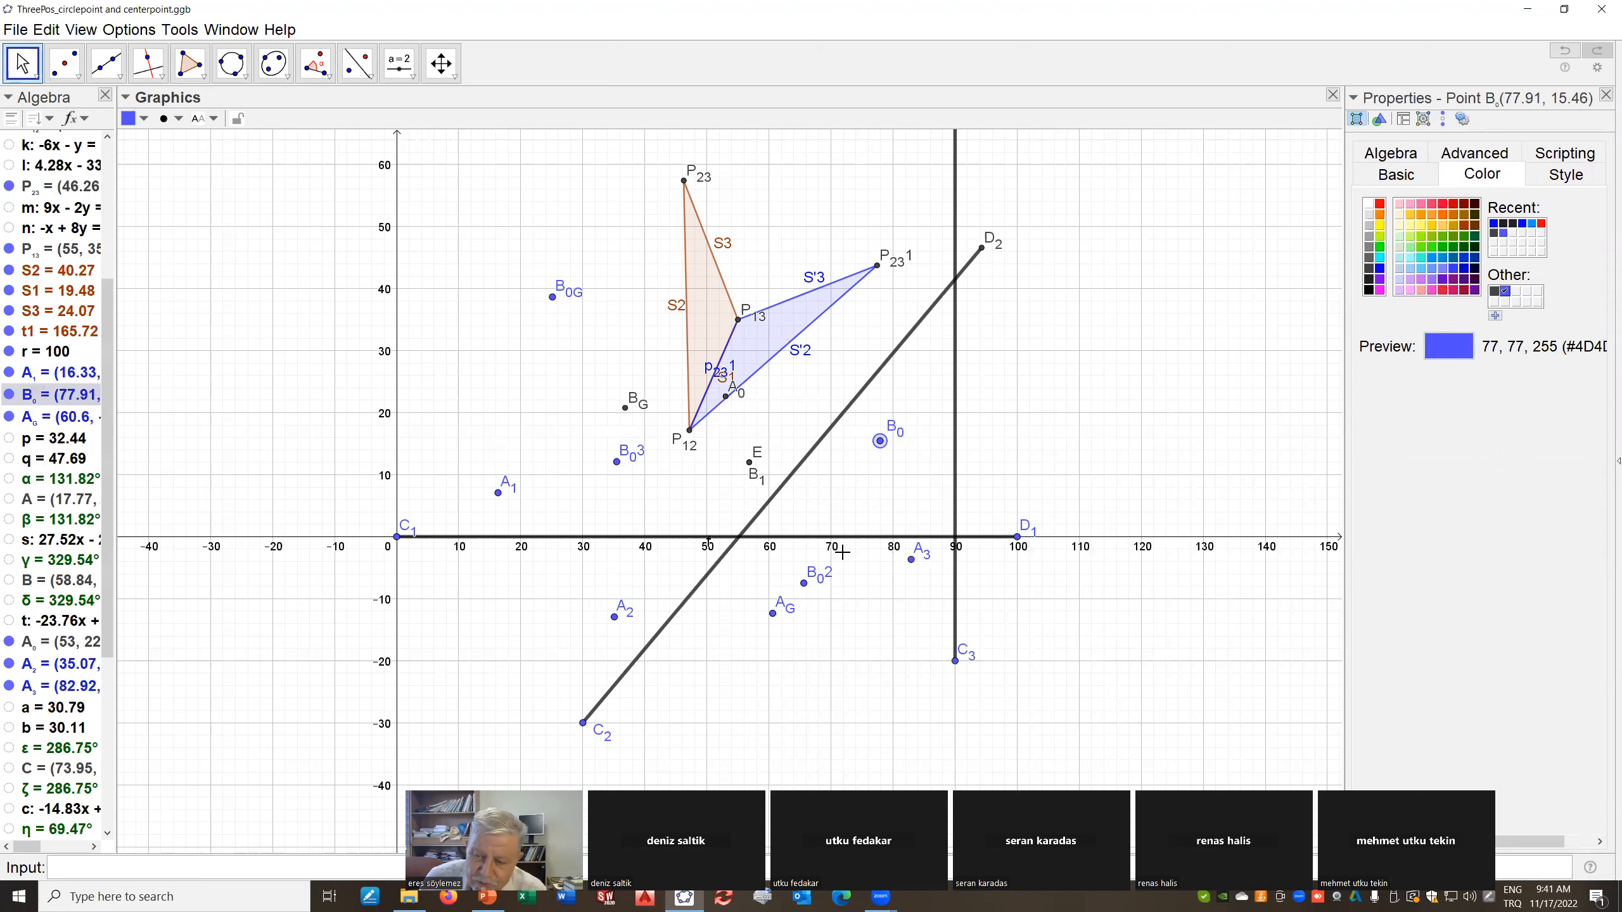
# Hide points B_0G and B_G, and undo both changes
pyautogui.rightClick(552, 299)
pyautogui.click(598, 360)
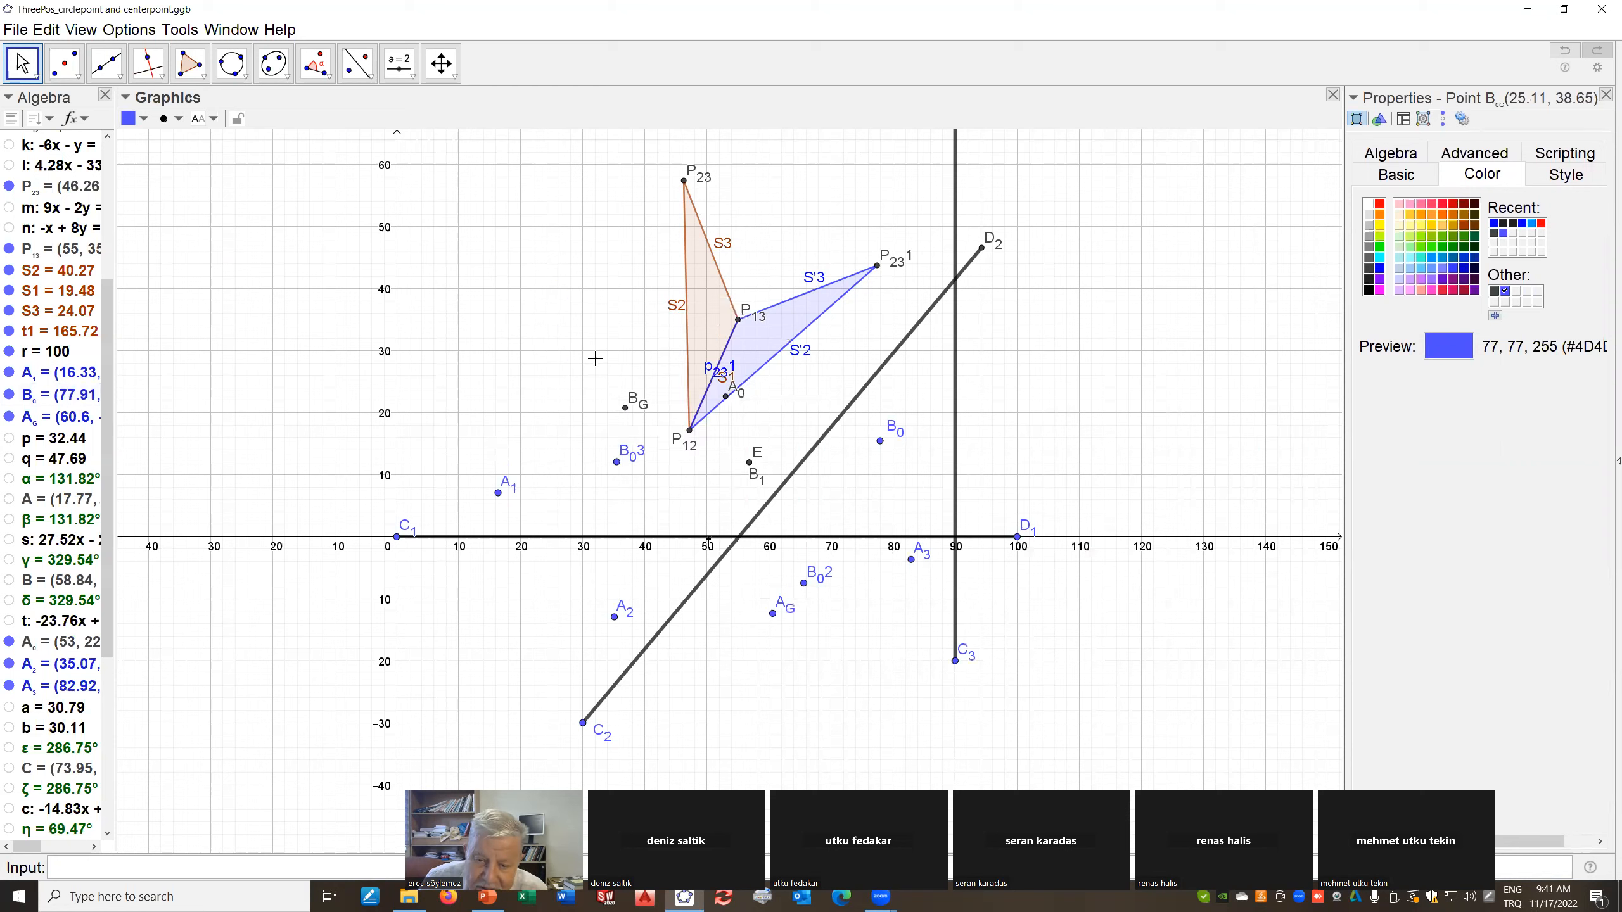
pyautogui.rightClick(628, 410)
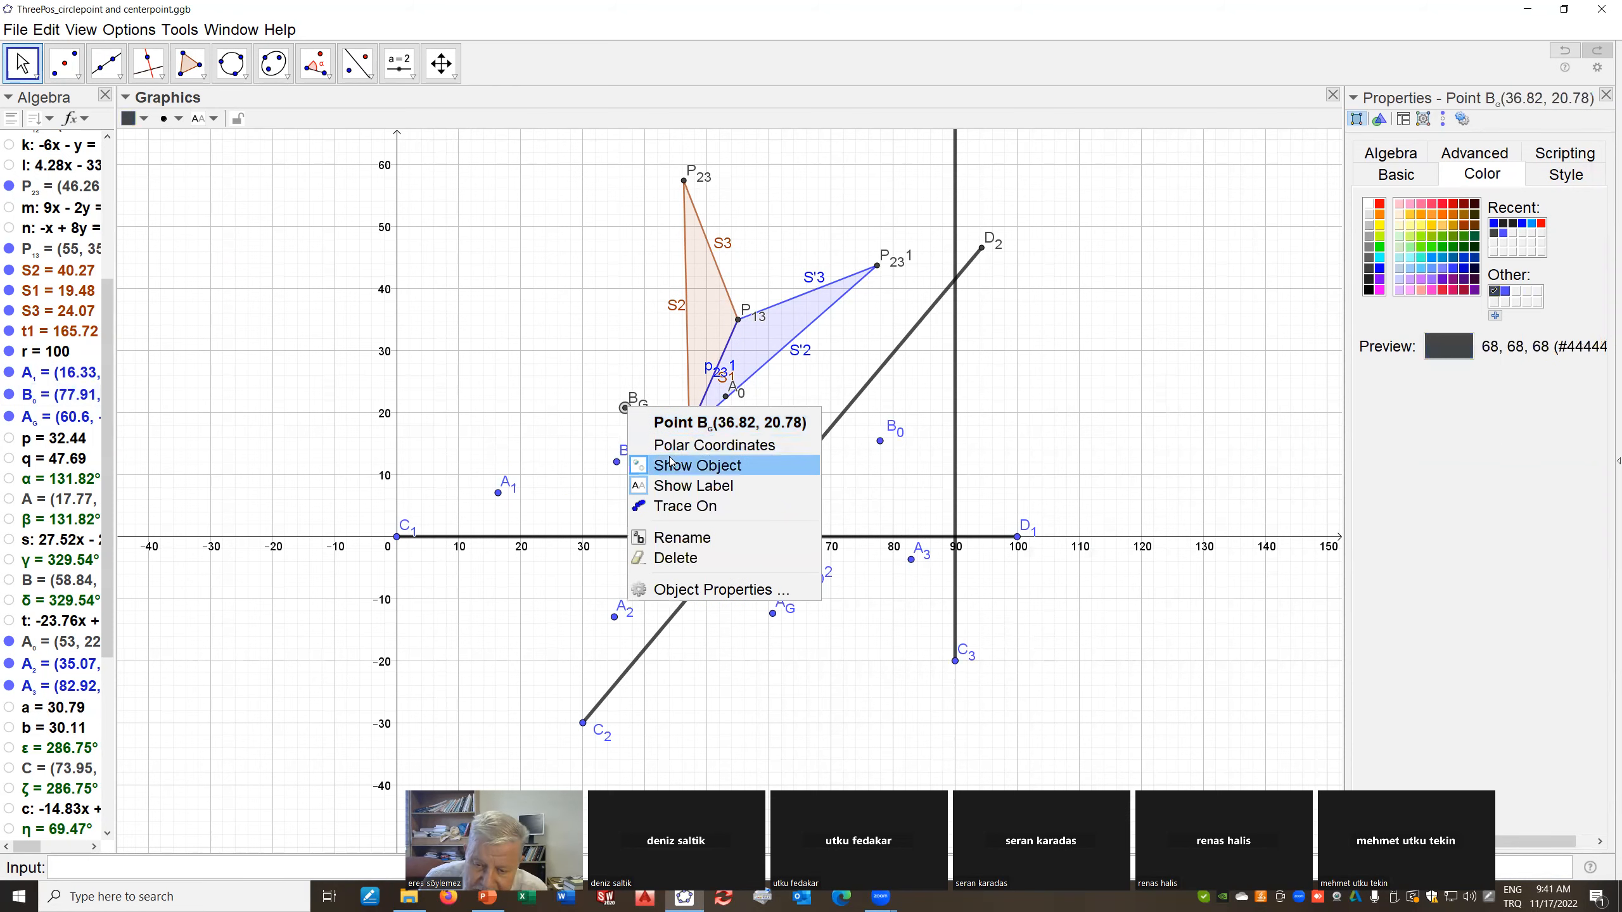
pyautogui.click(673, 465)
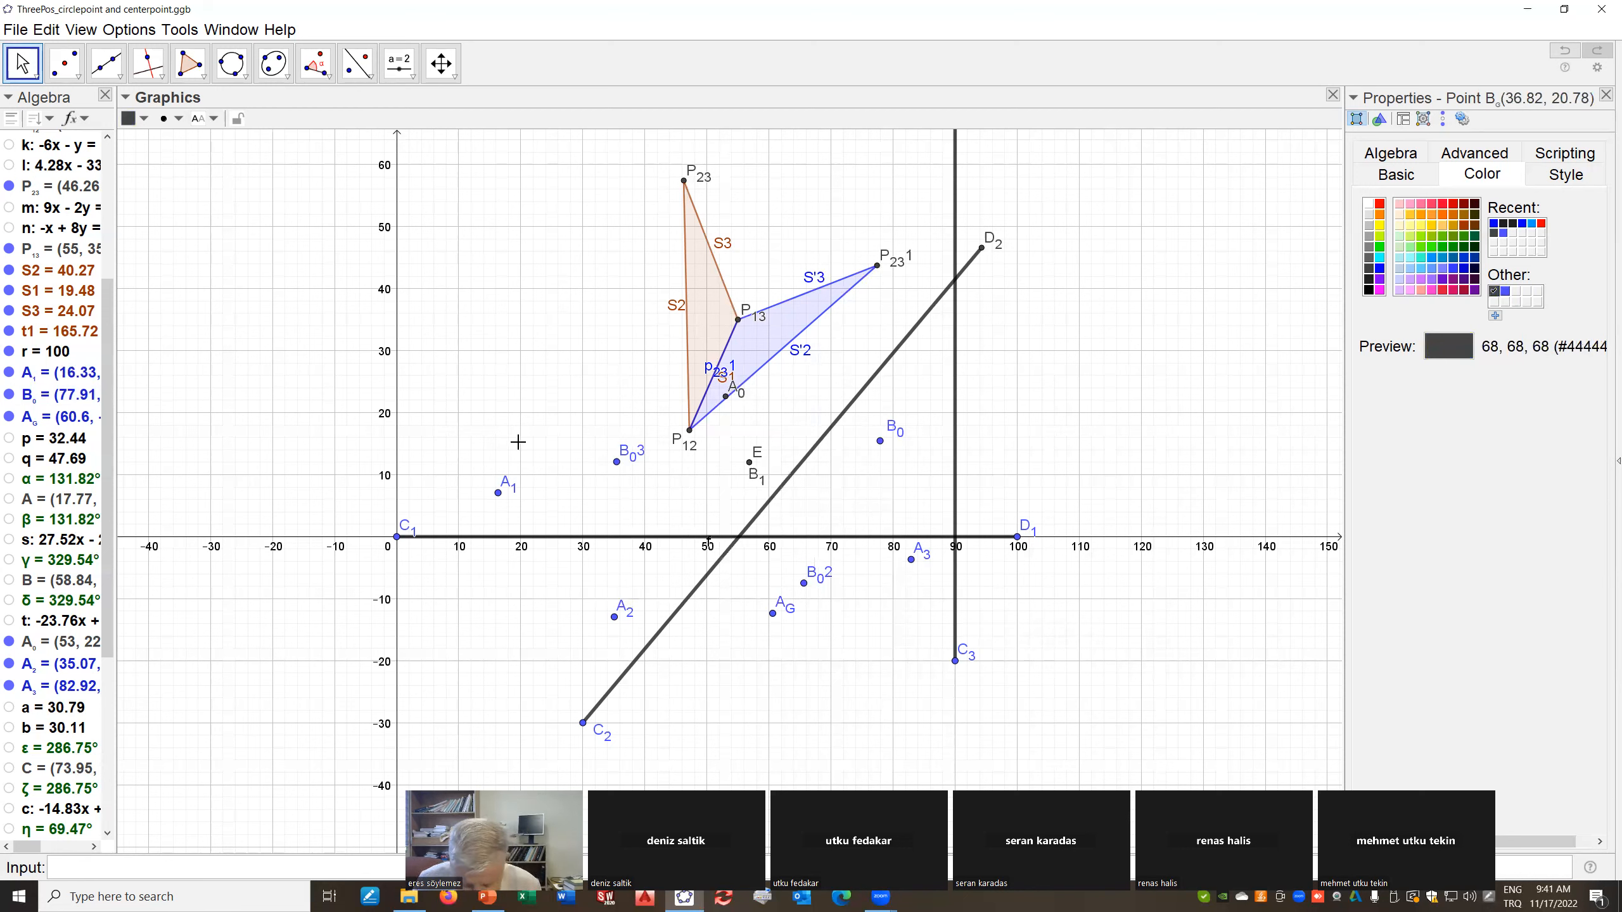
pyautogui.hotkey('ctrl', 'z')
pyautogui.hotkey('ctrl', 'z')
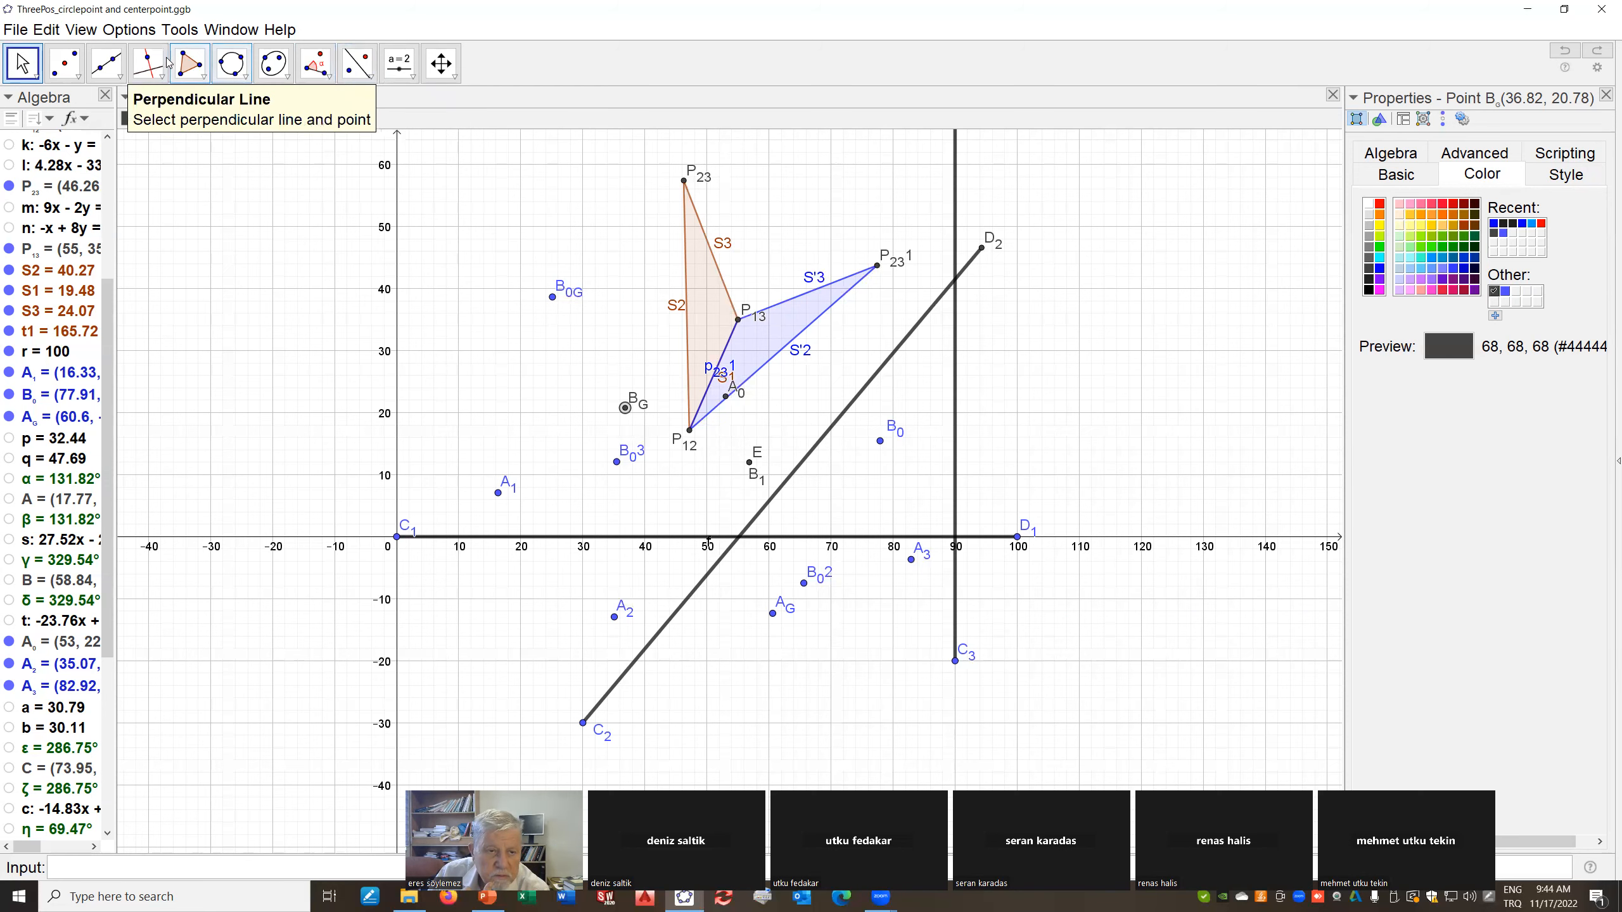
# Place two points below the x-axis at (0, -10) and (20, -10)
pyautogui.click(79, 77)
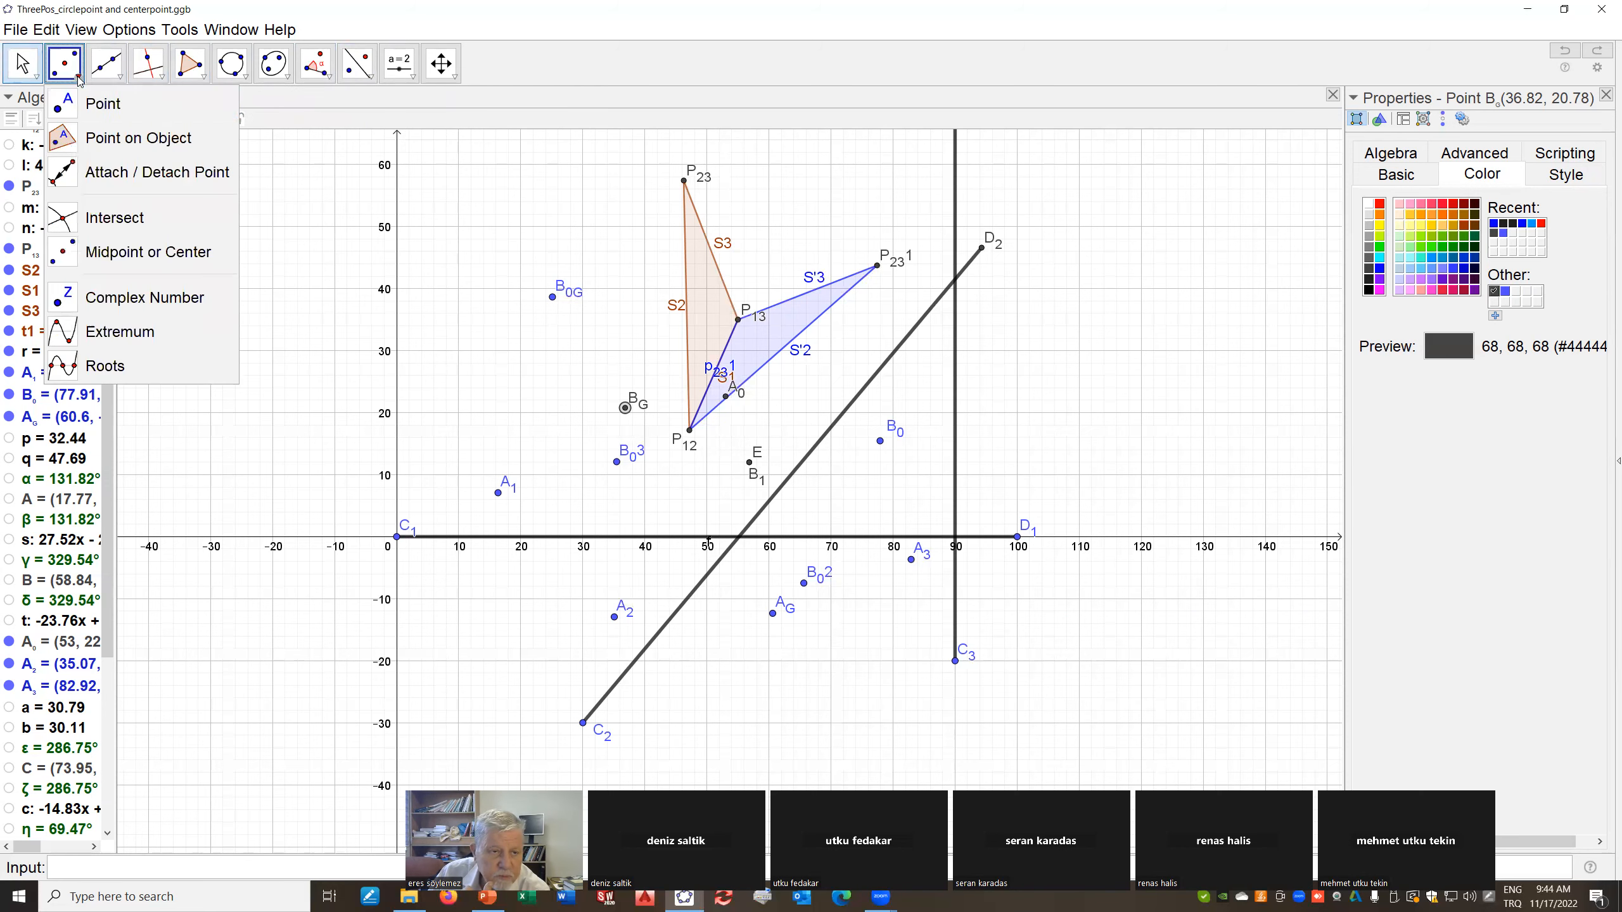
pyautogui.click(67, 113)
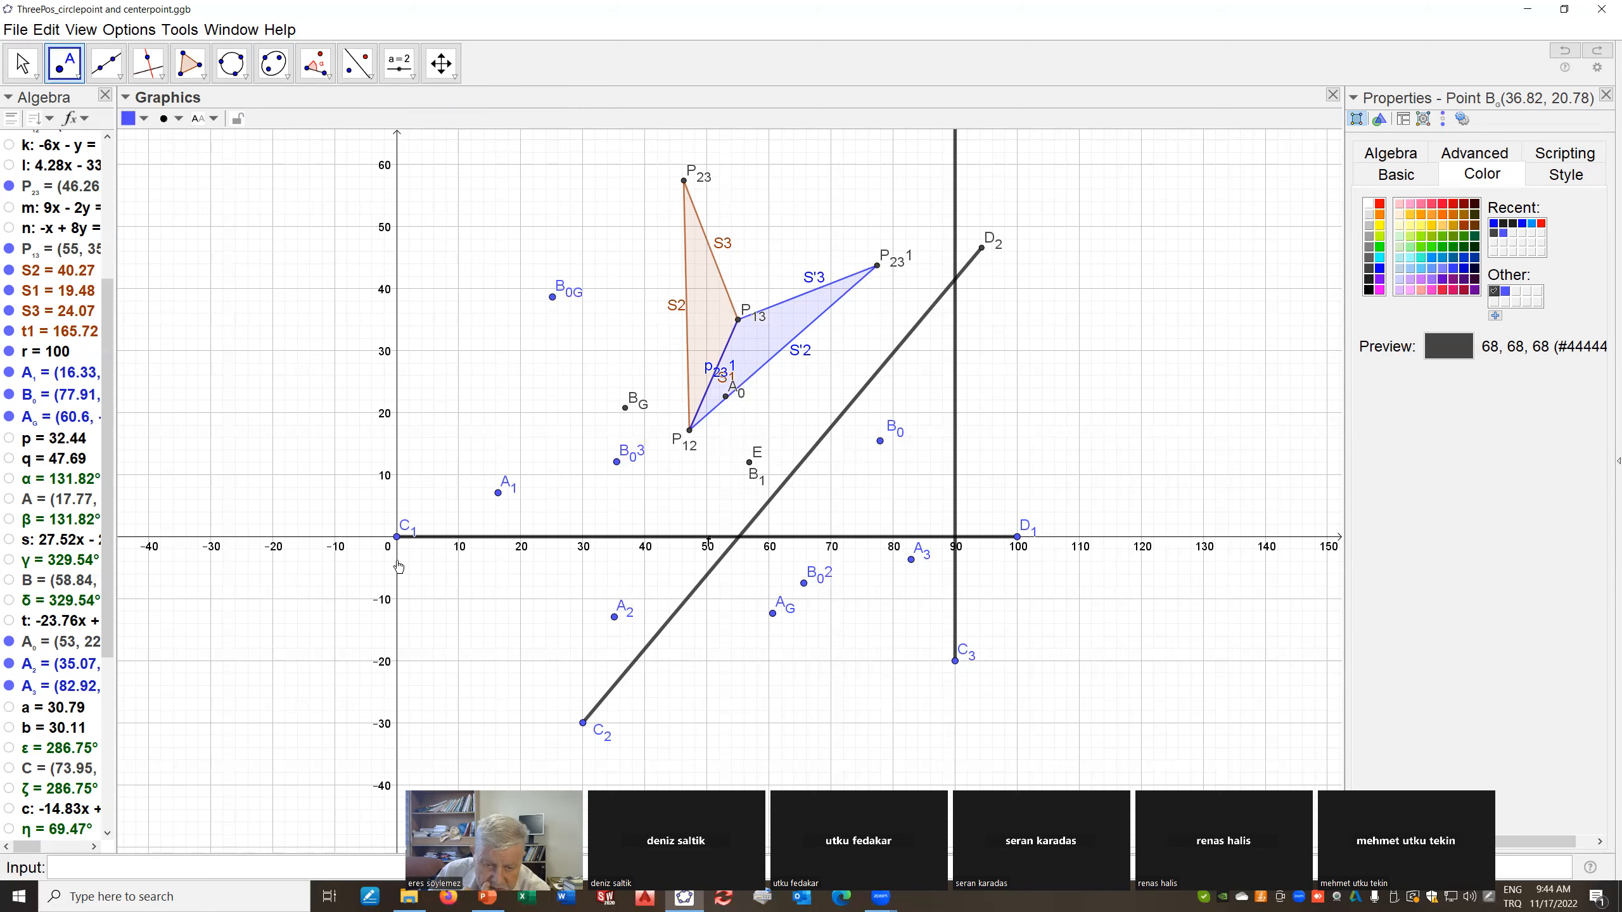
pyautogui.click(398, 602)
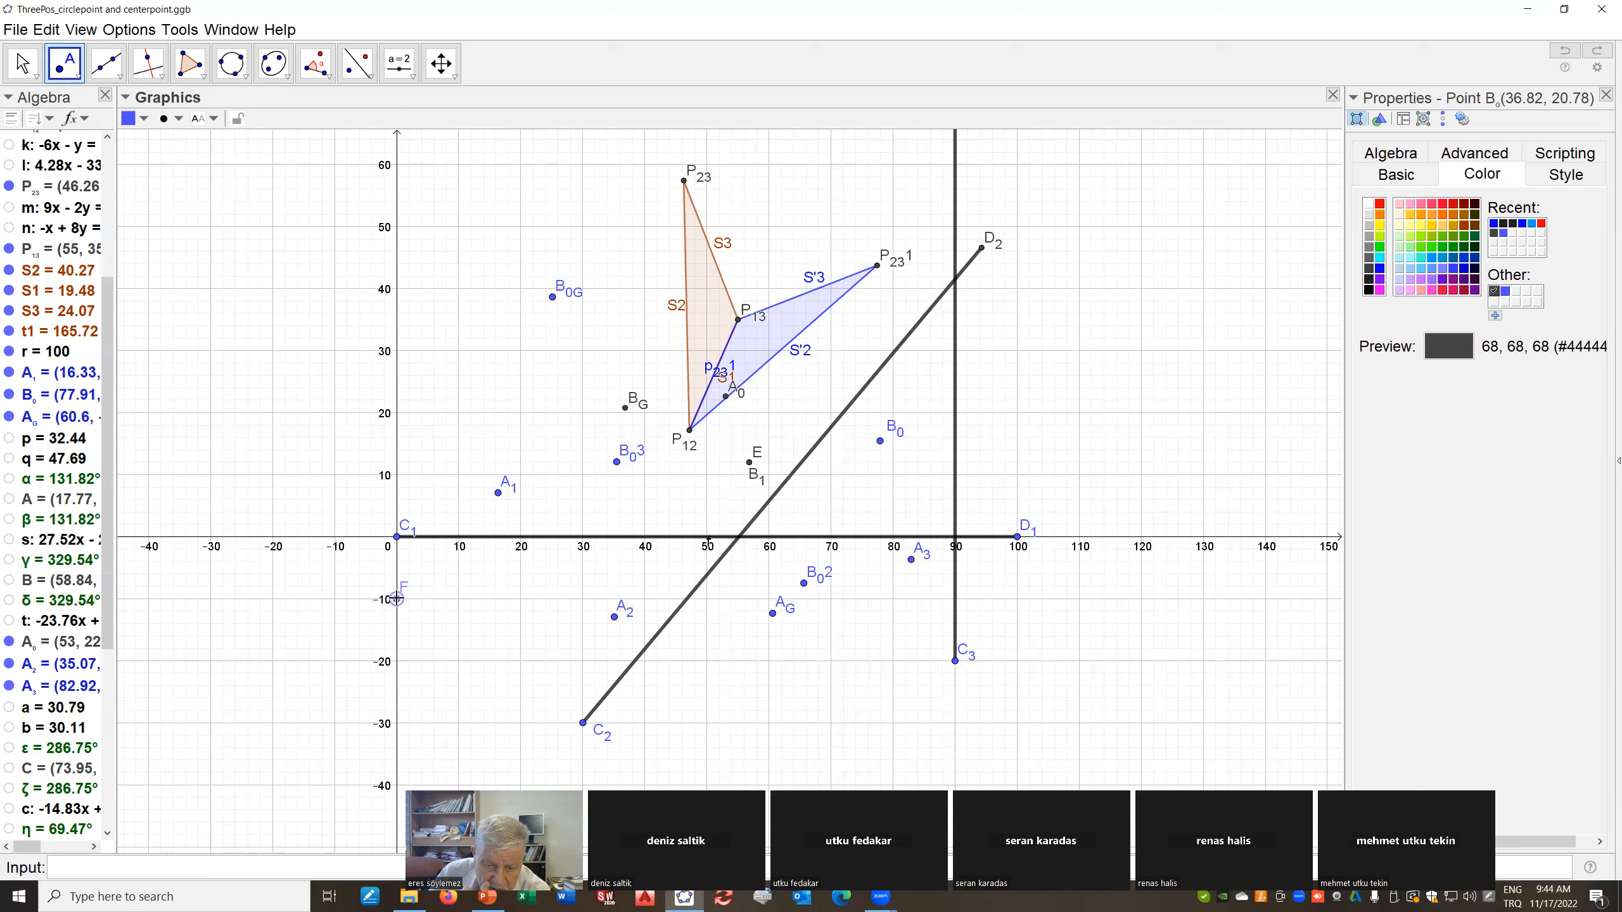
pyautogui.click(520, 598)
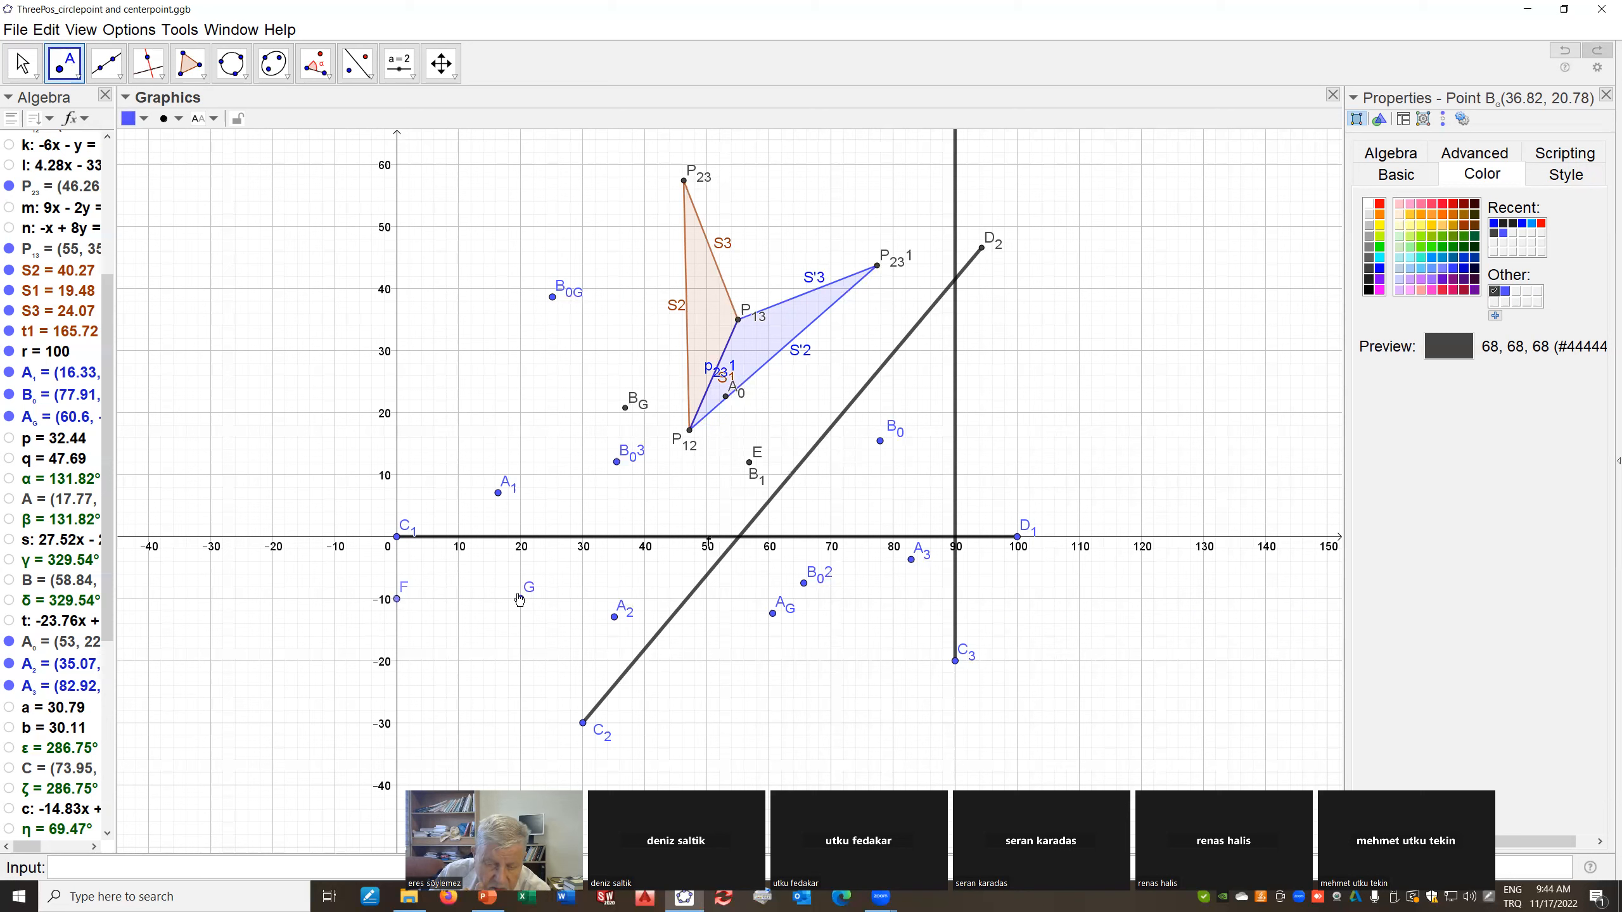
# Draw a segment joining points F and G
pyautogui.click(107, 67)
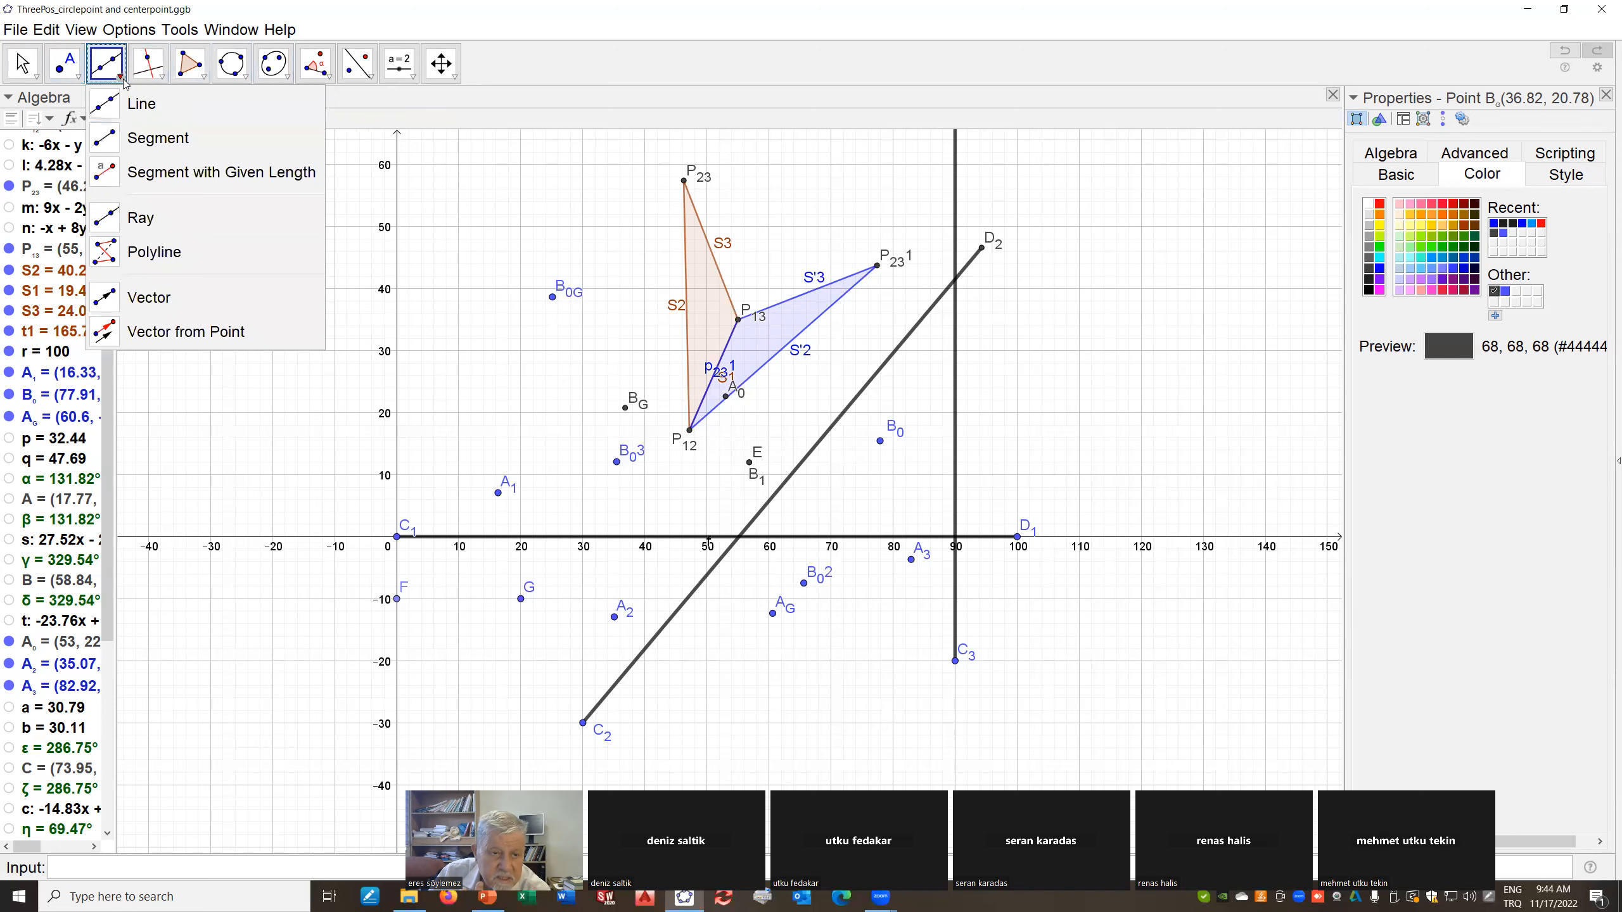
pyautogui.click(401, 607)
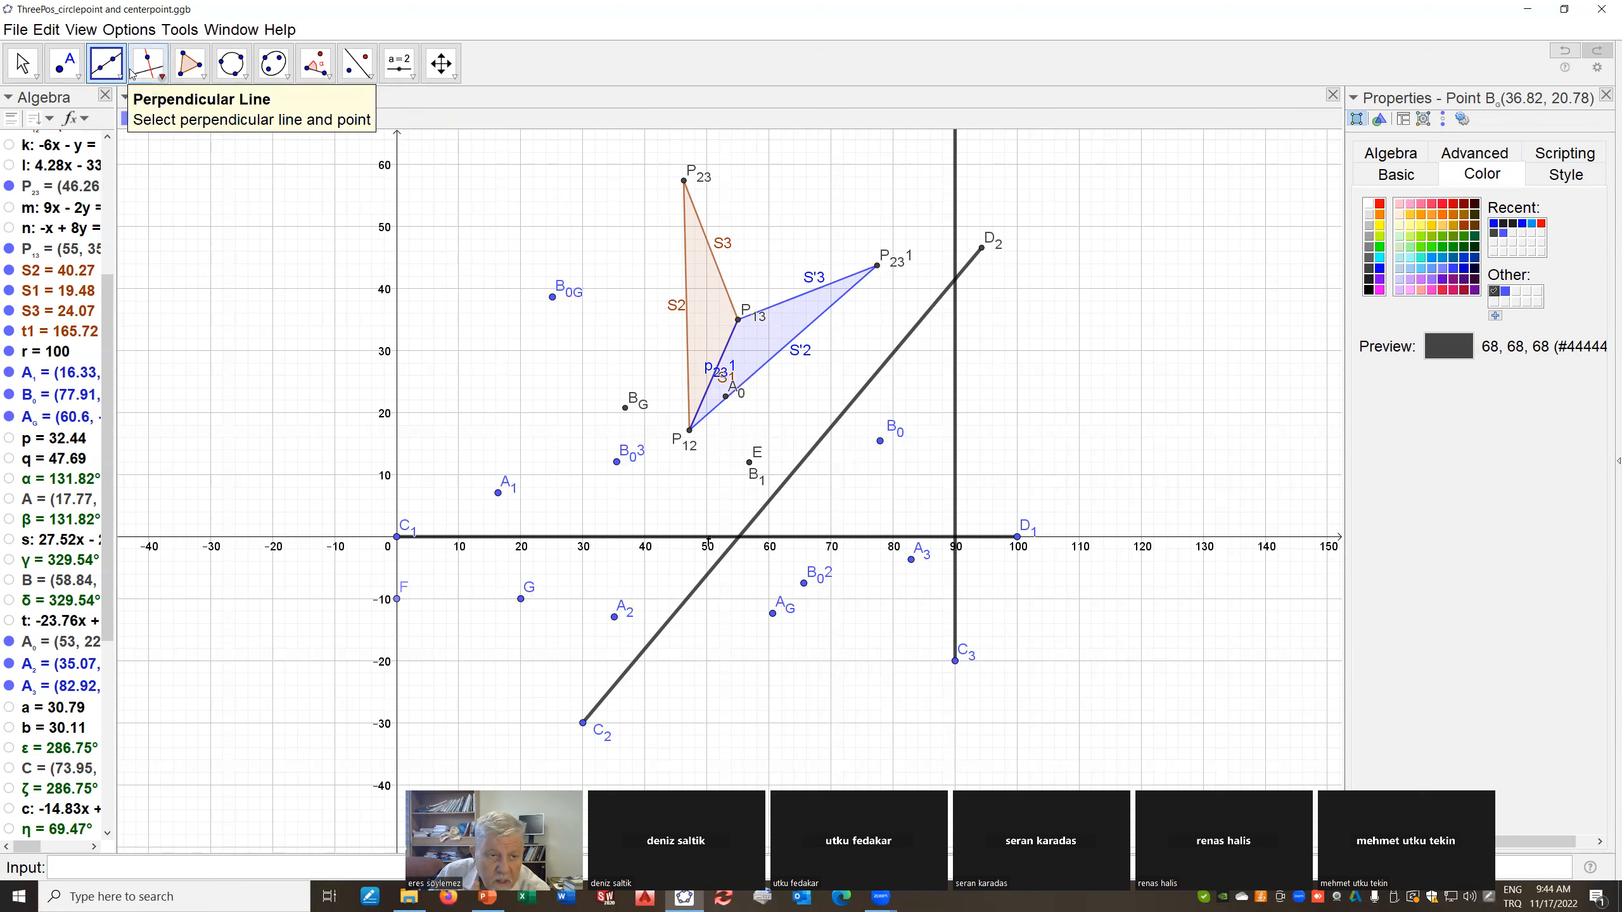
pyautogui.click(107, 67)
pyautogui.click(108, 139)
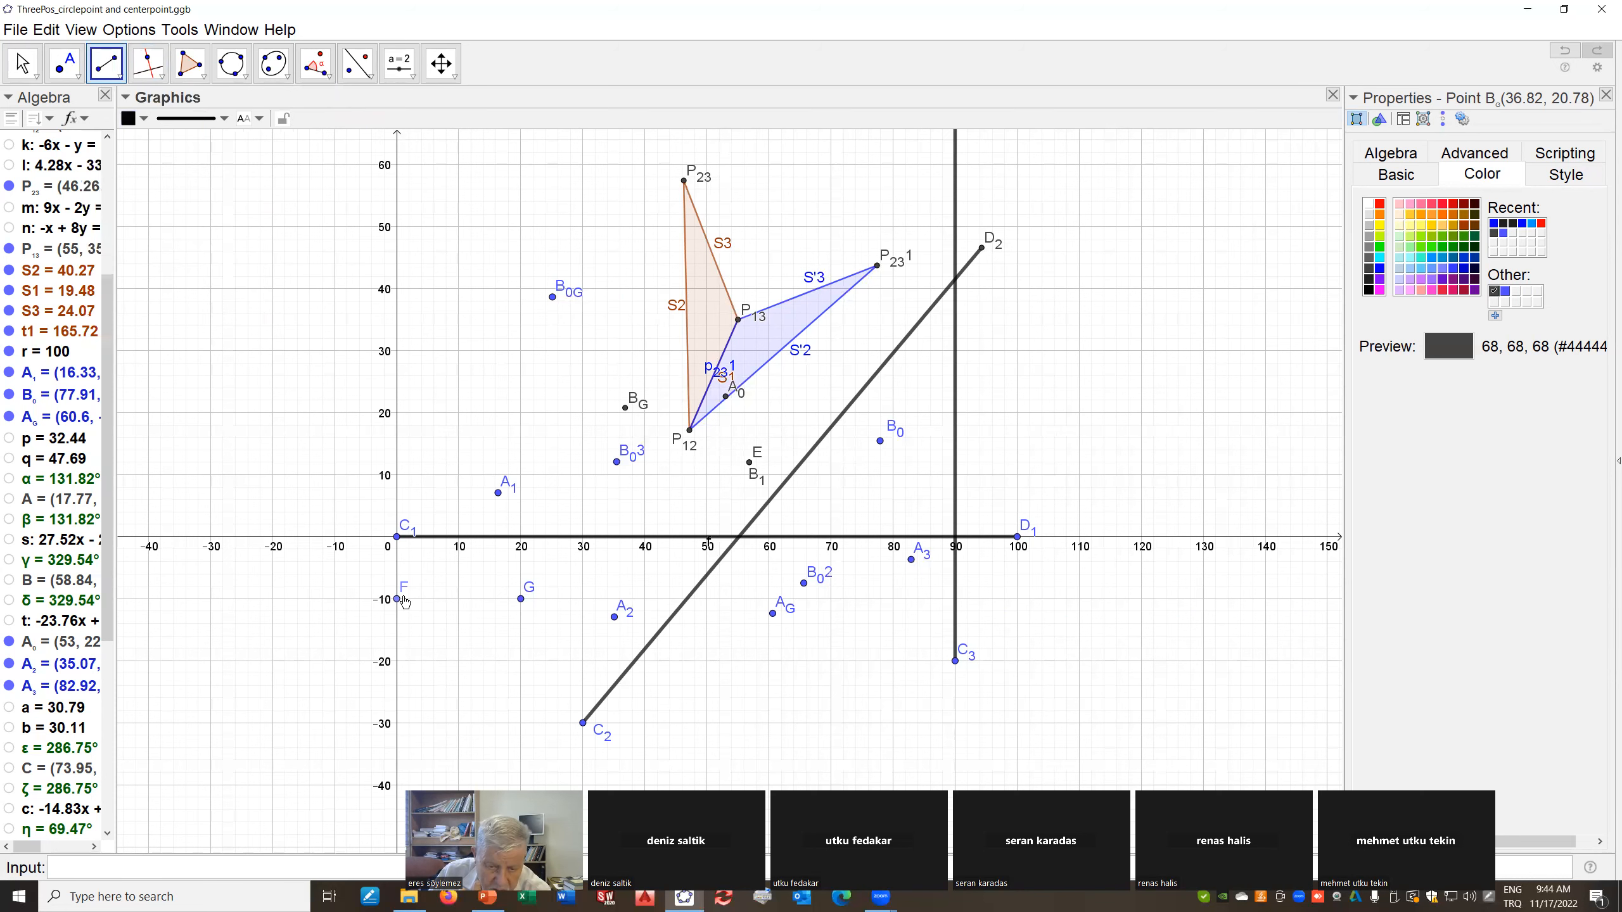
pyautogui.click(397, 598)
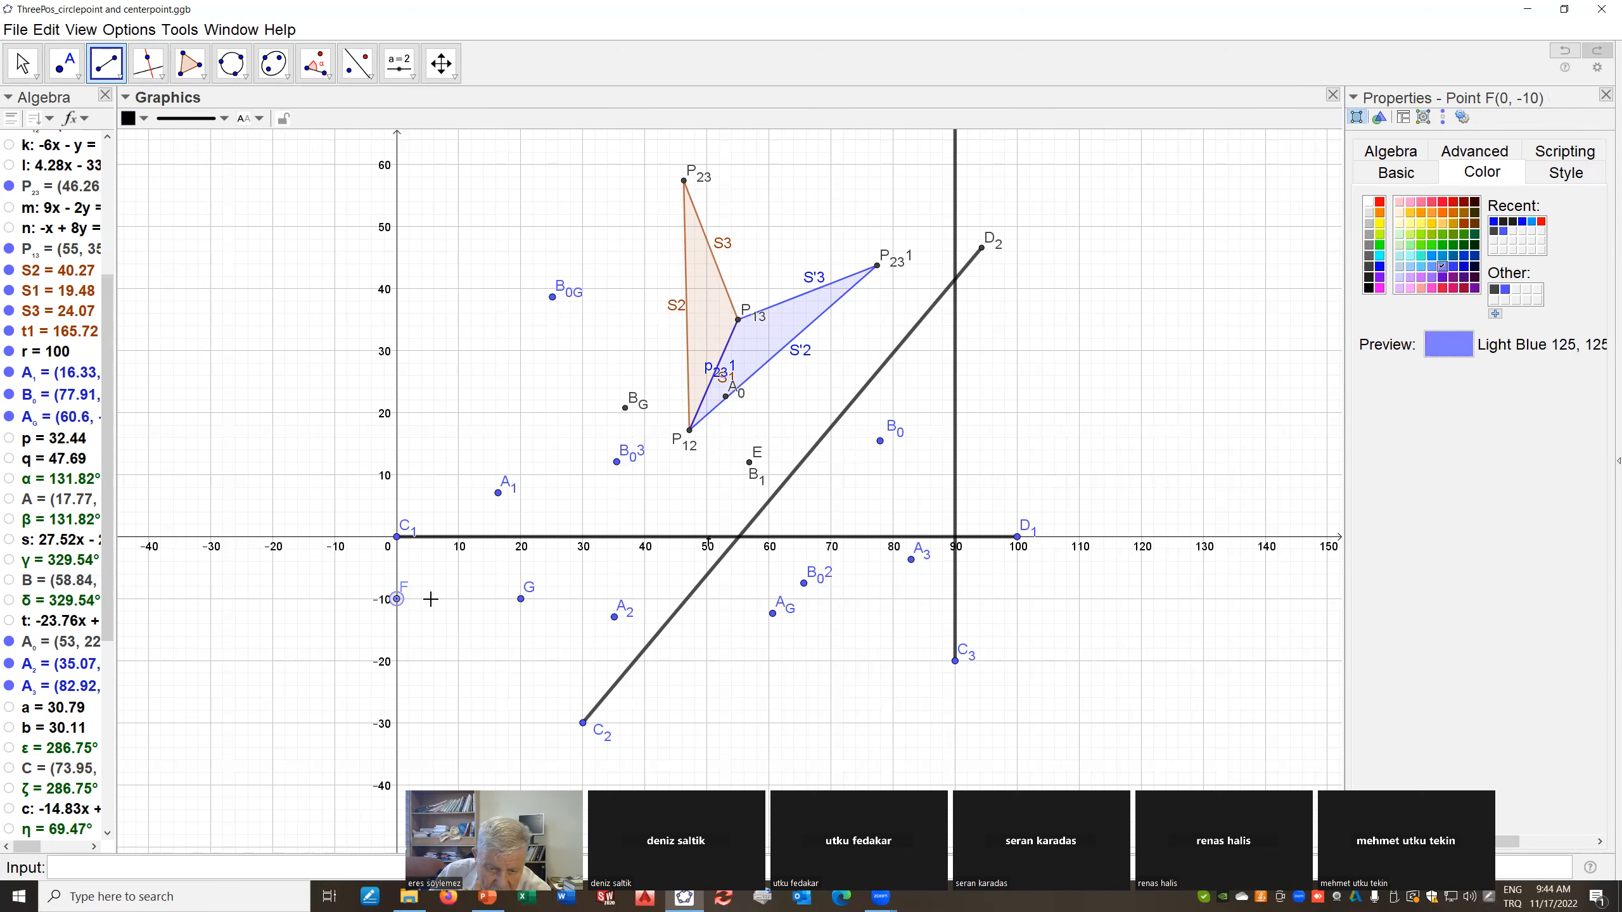
pyautogui.click(520, 600)
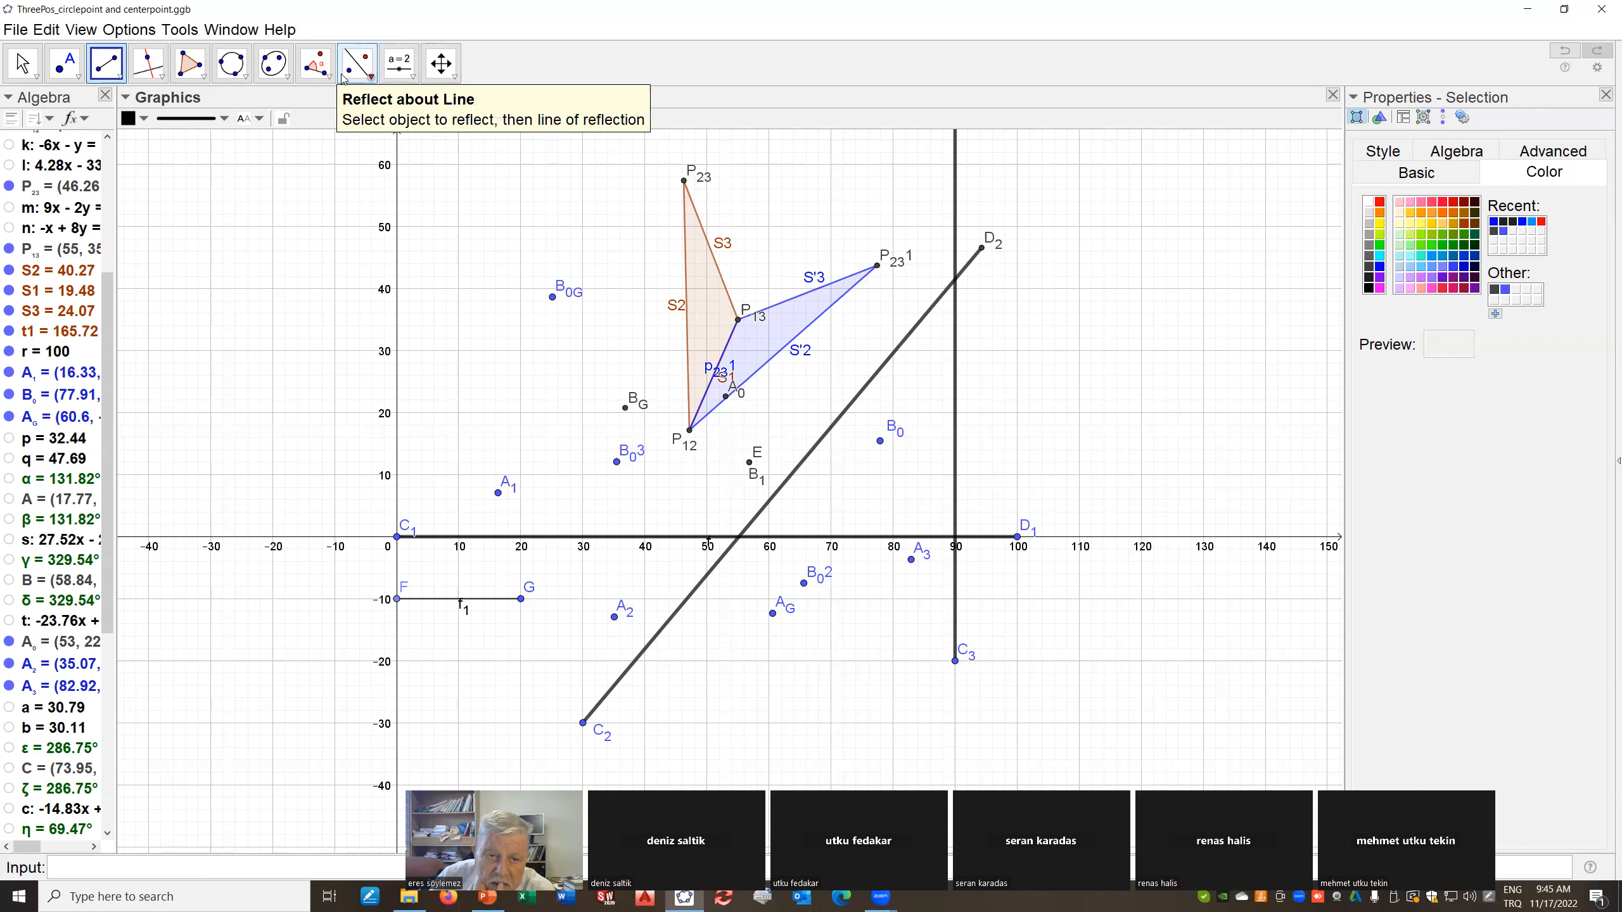
# Rotate segment FG around pole P12 by -50° with the counterclockwise option
pyautogui.click(369, 78)
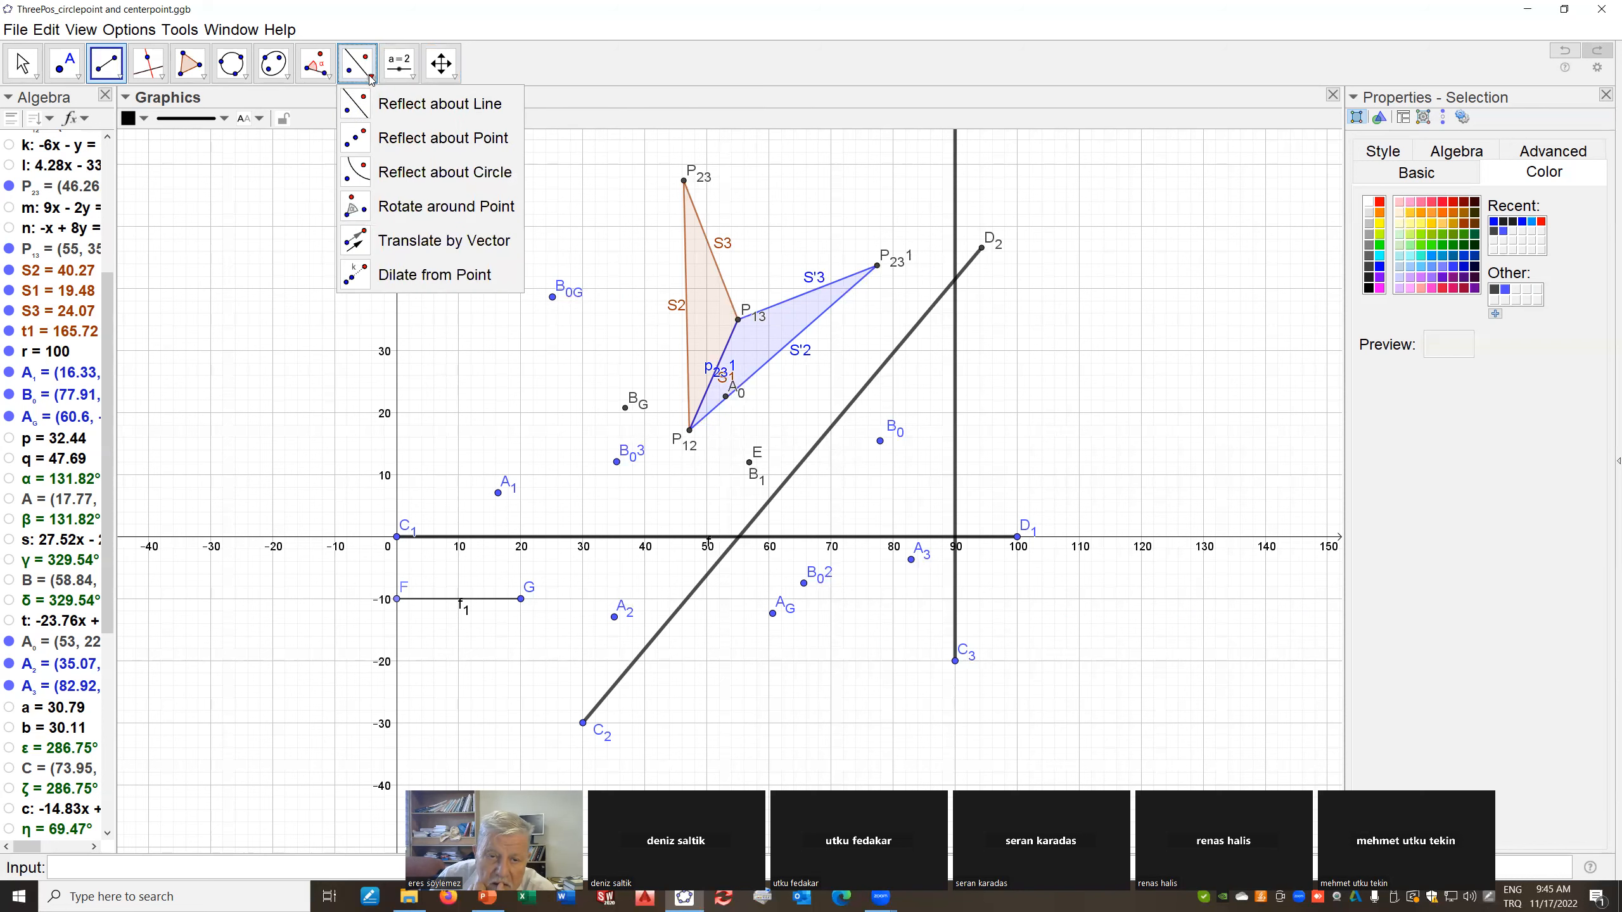
pyautogui.click(357, 208)
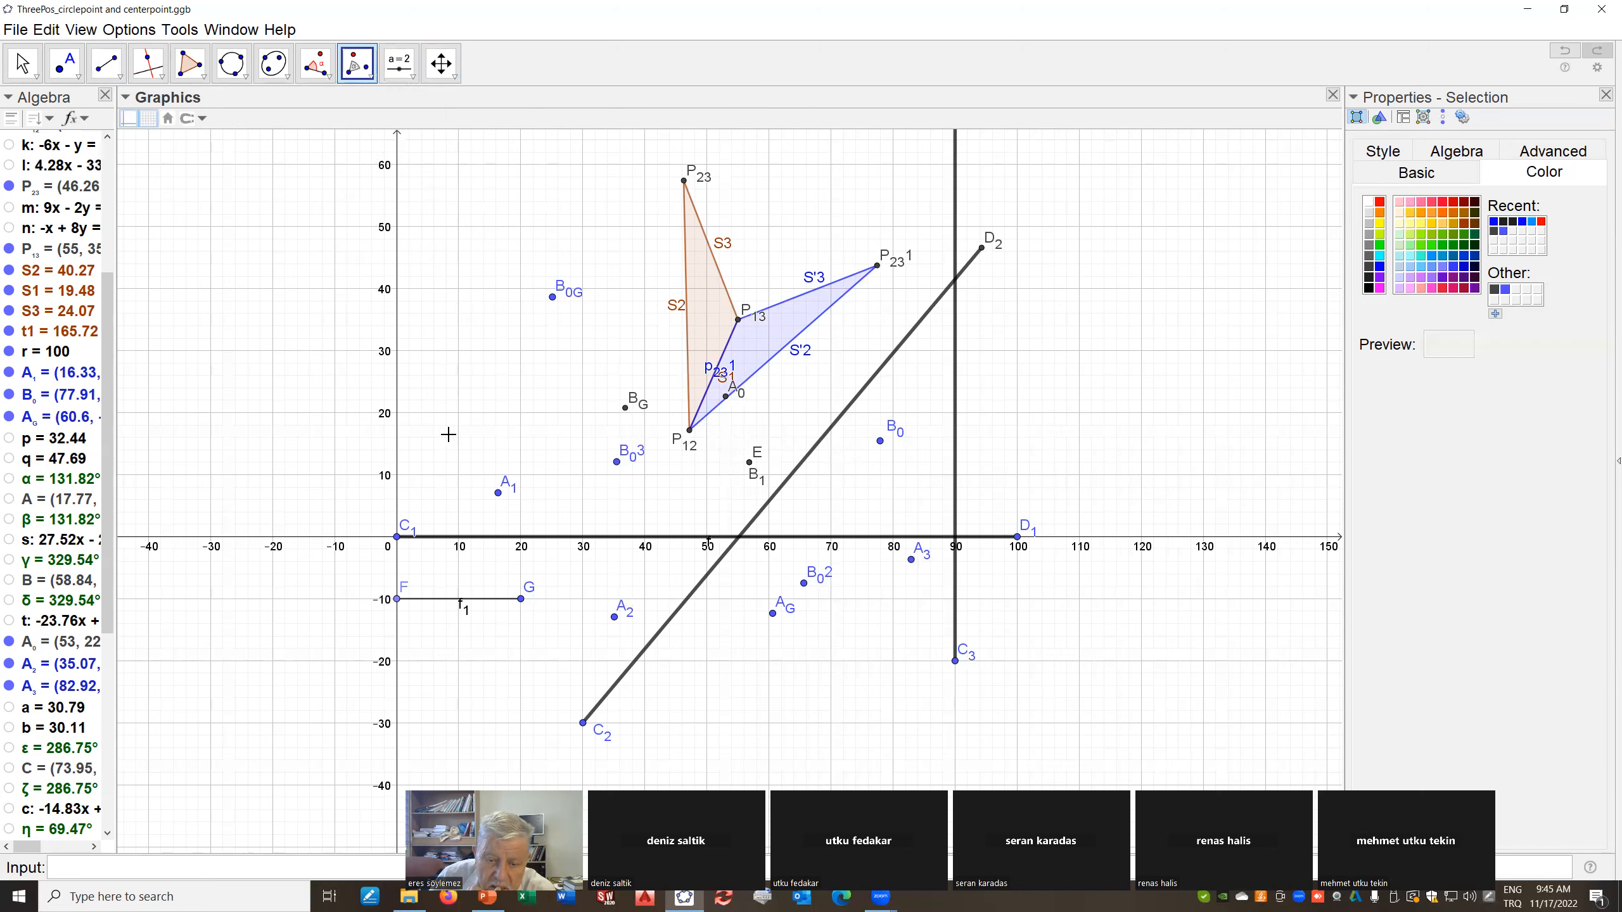
pyautogui.click(488, 605)
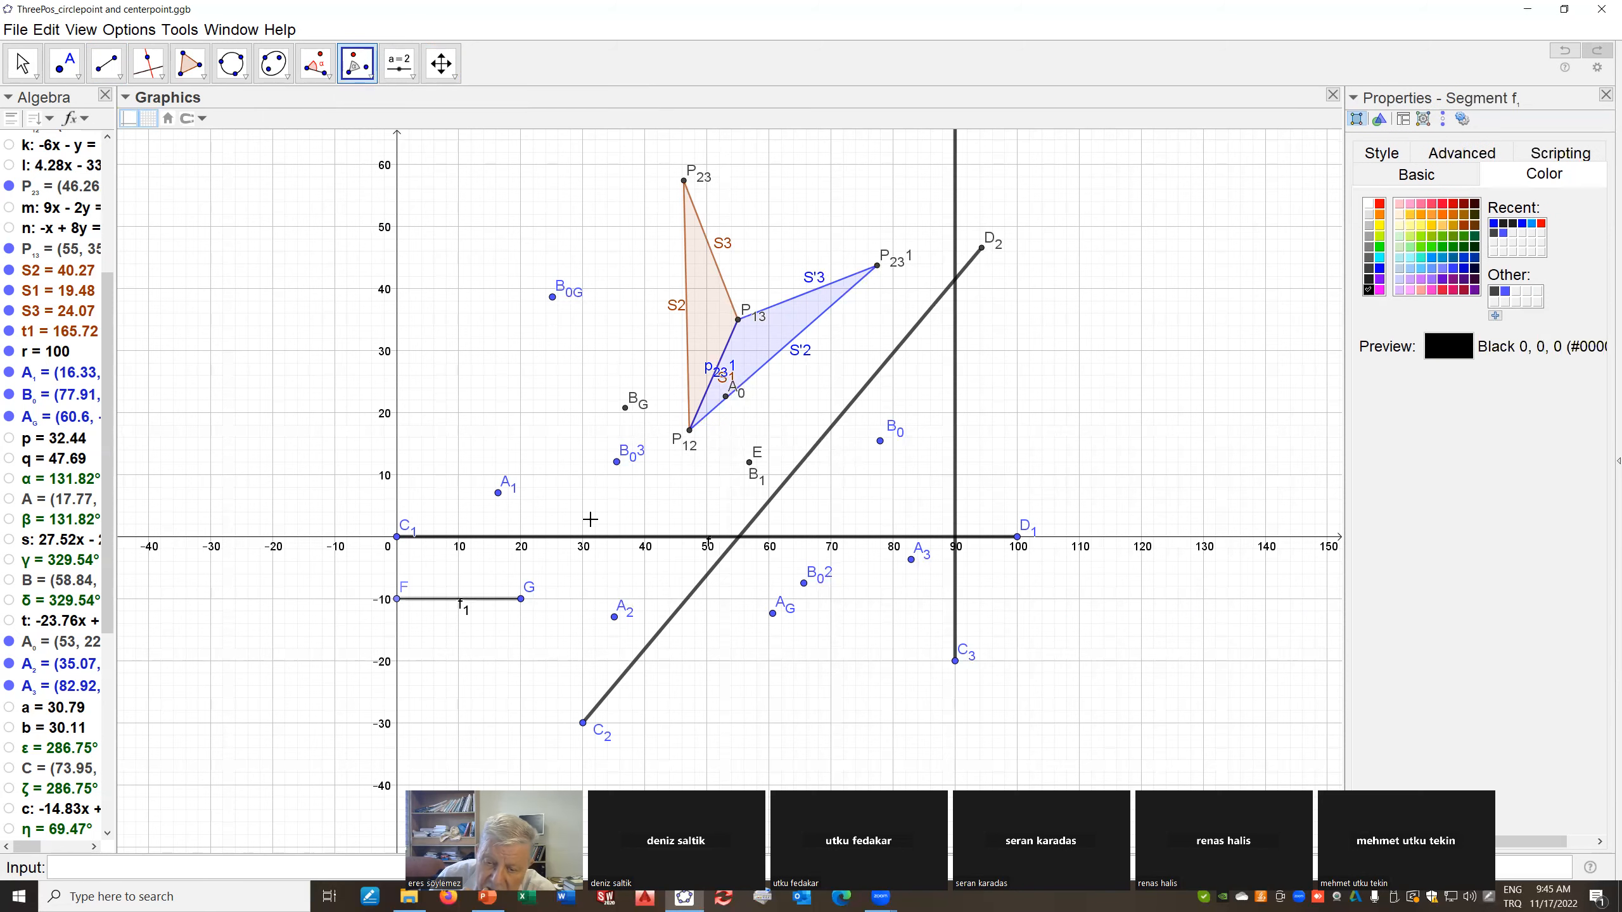
pyautogui.click(690, 431)
pyautogui.moveTo(648, 420); pyautogui.dragTo(621, 420)
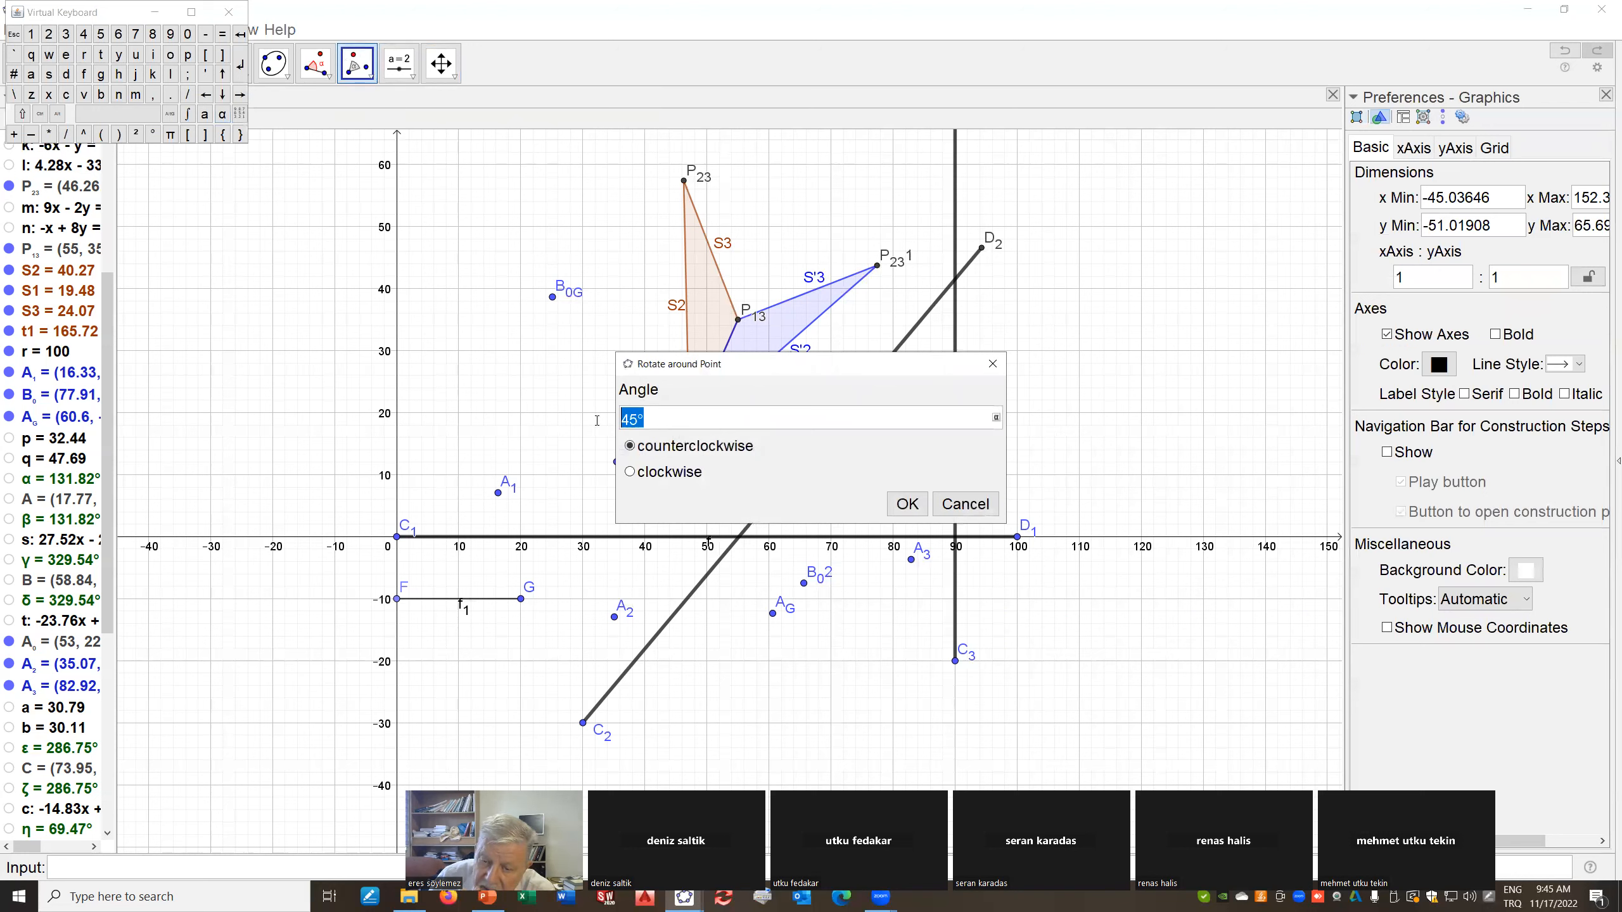
pyautogui.write('-50')
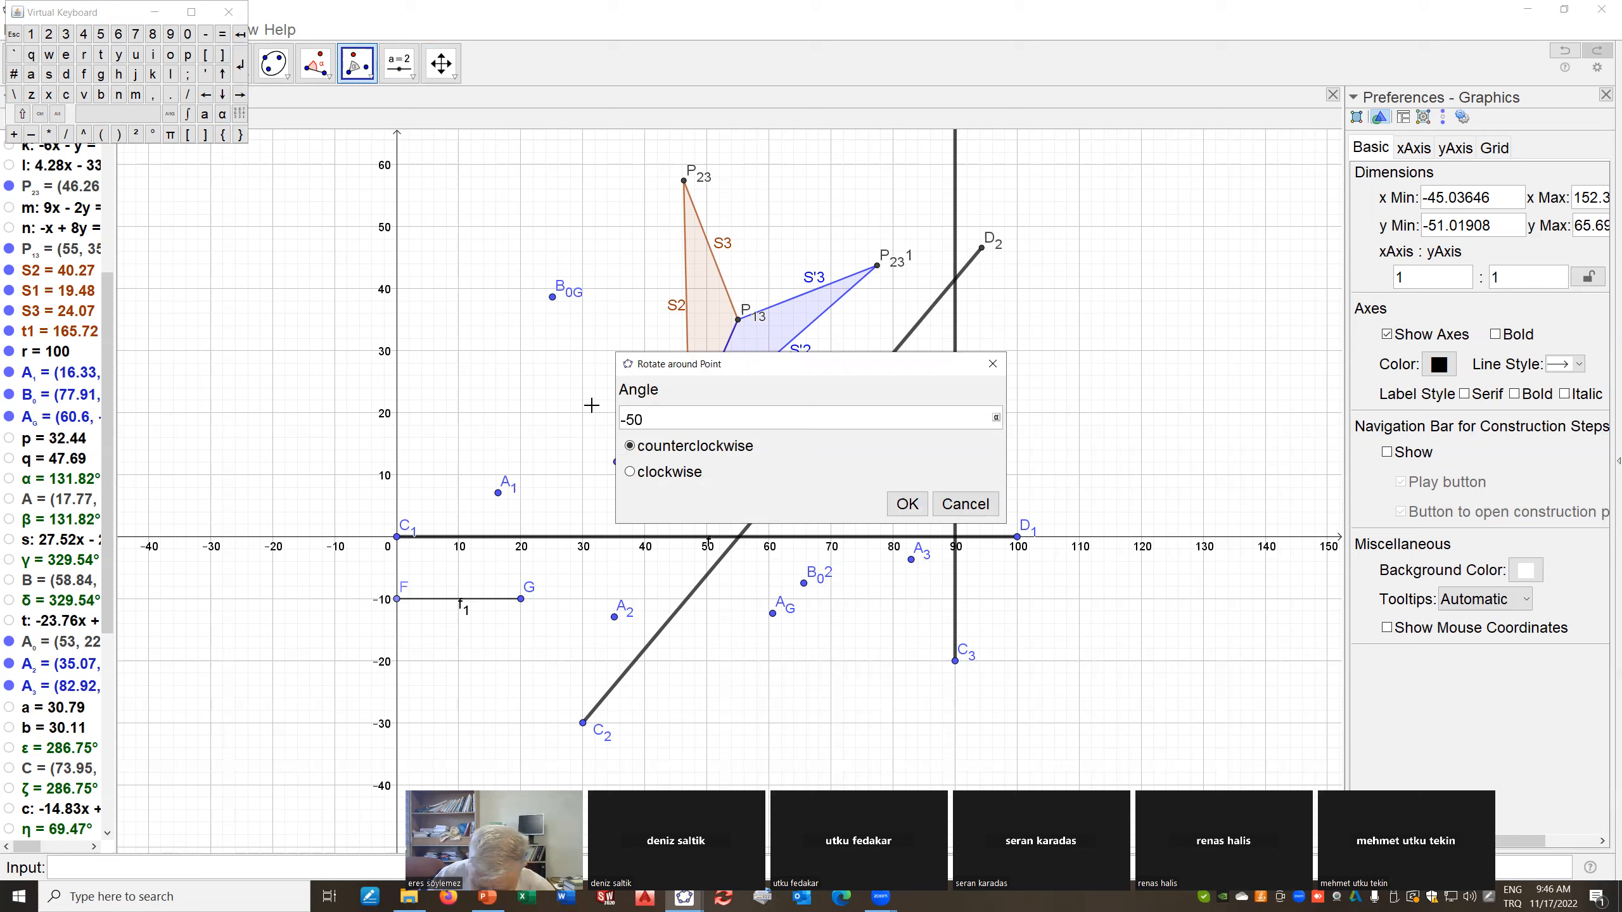
pyautogui.write('°')
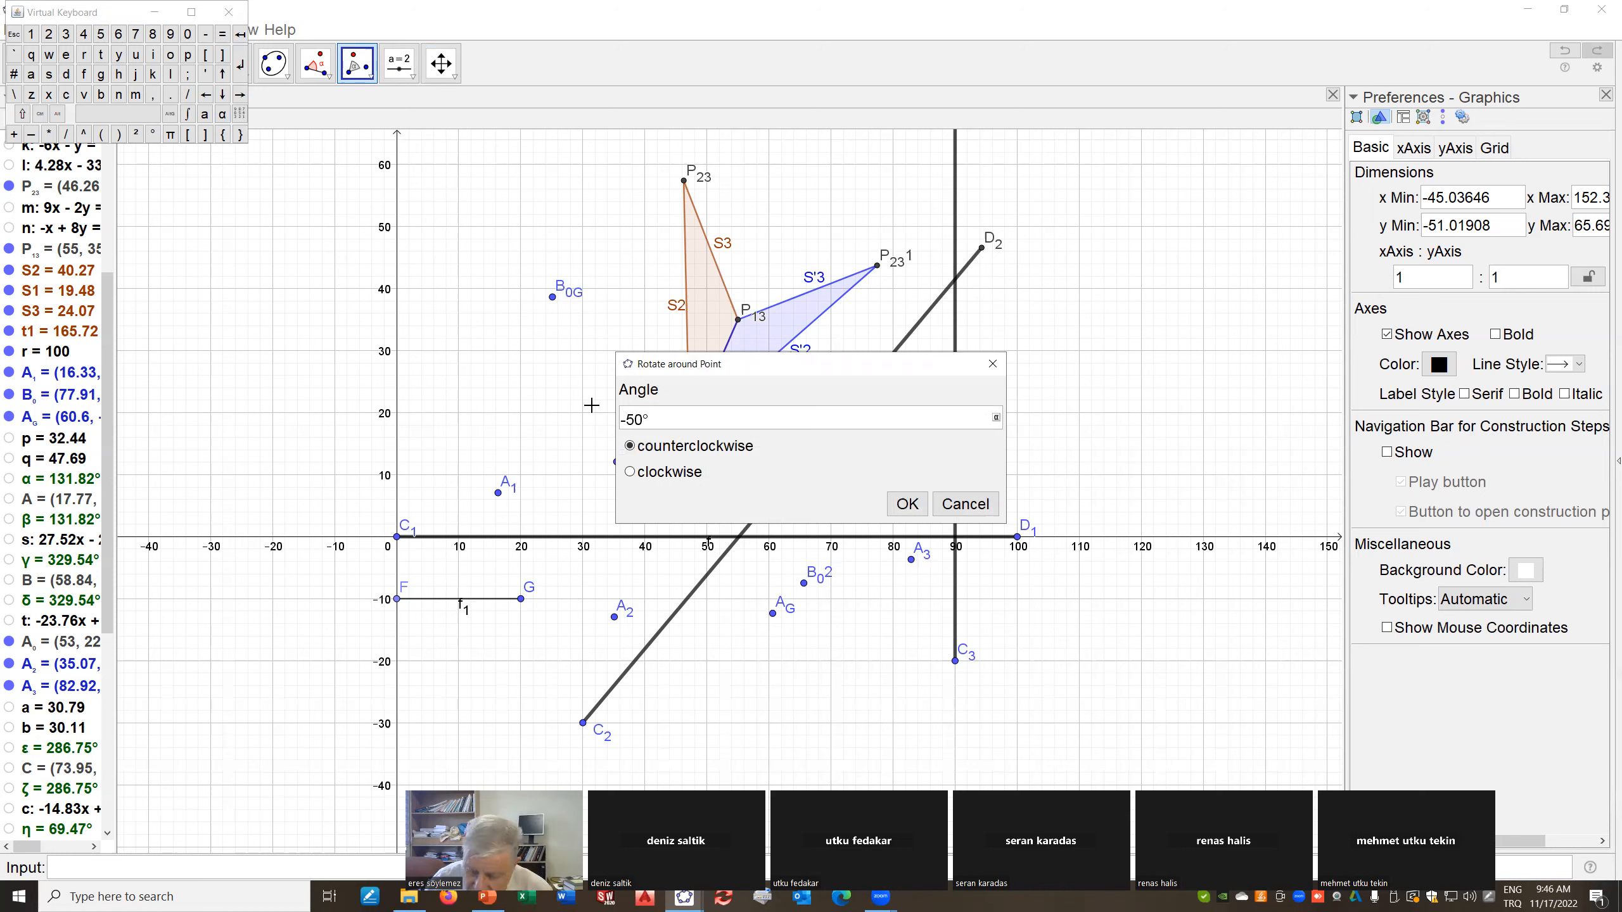
pyautogui.click(907, 505)
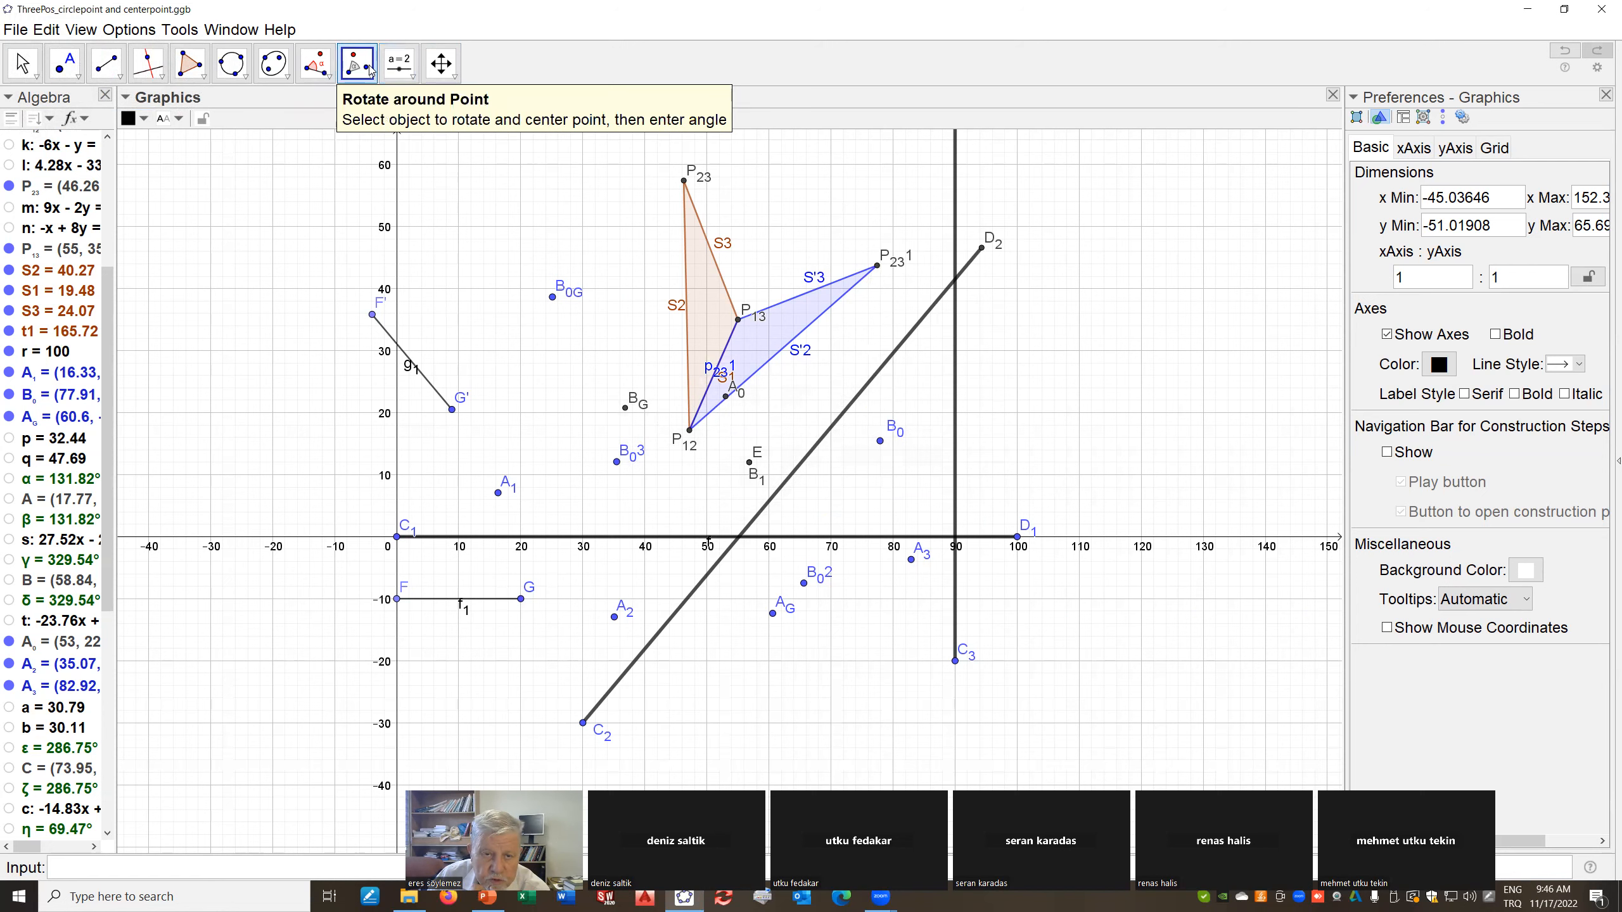
# Rotate the original segment FG around pole P13 by -90° with the counterclockwise option
pyautogui.click(494, 600)
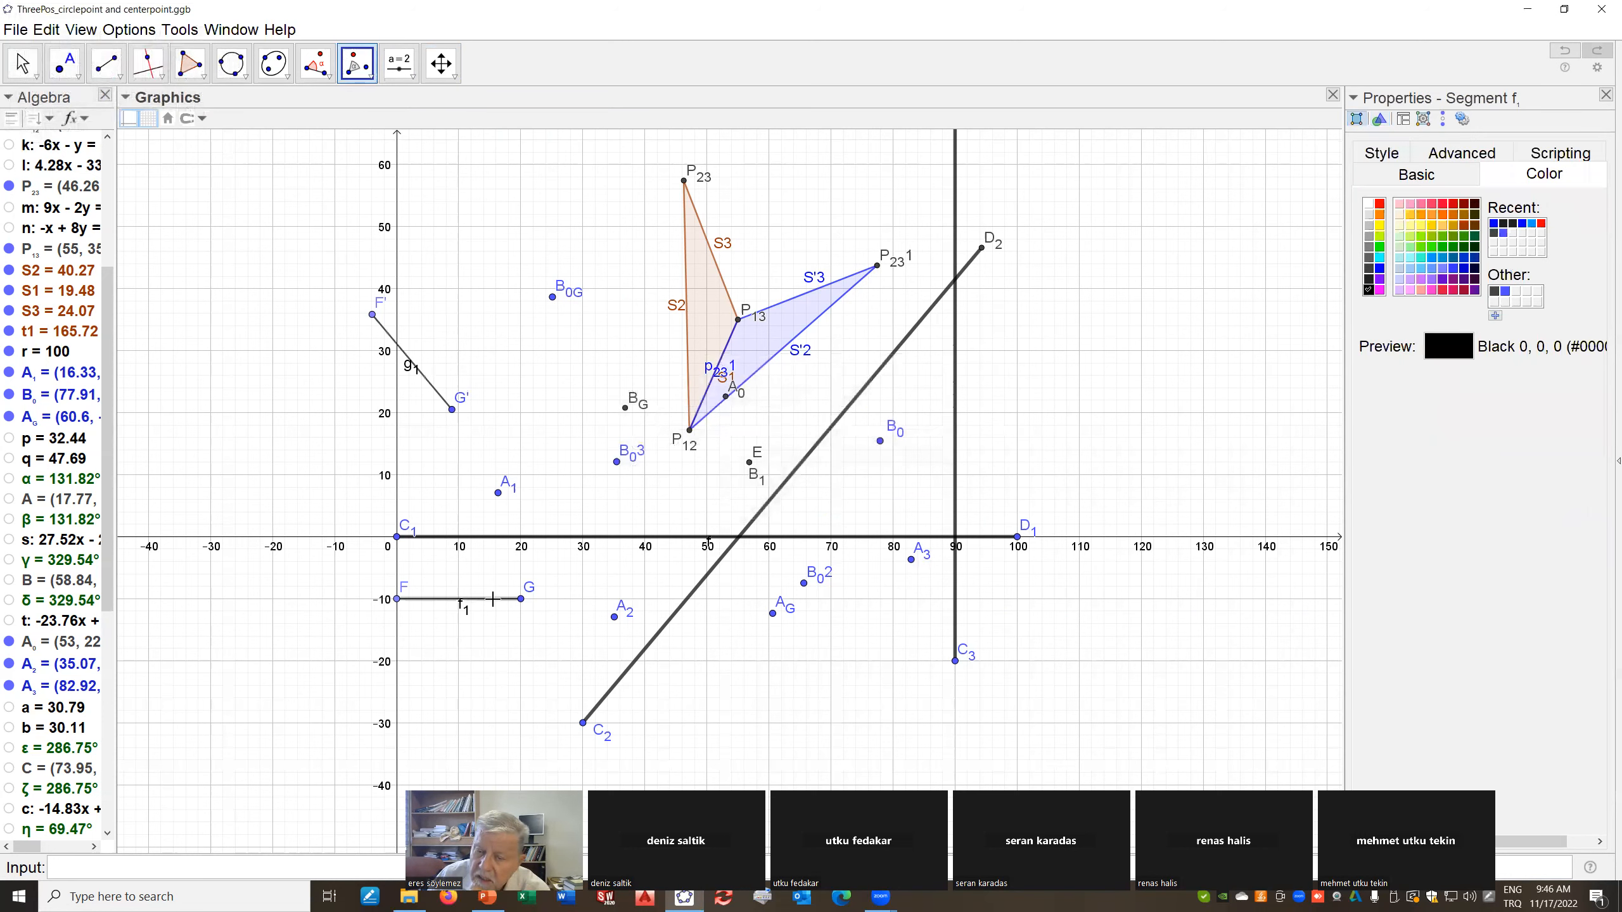
pyautogui.click(739, 321)
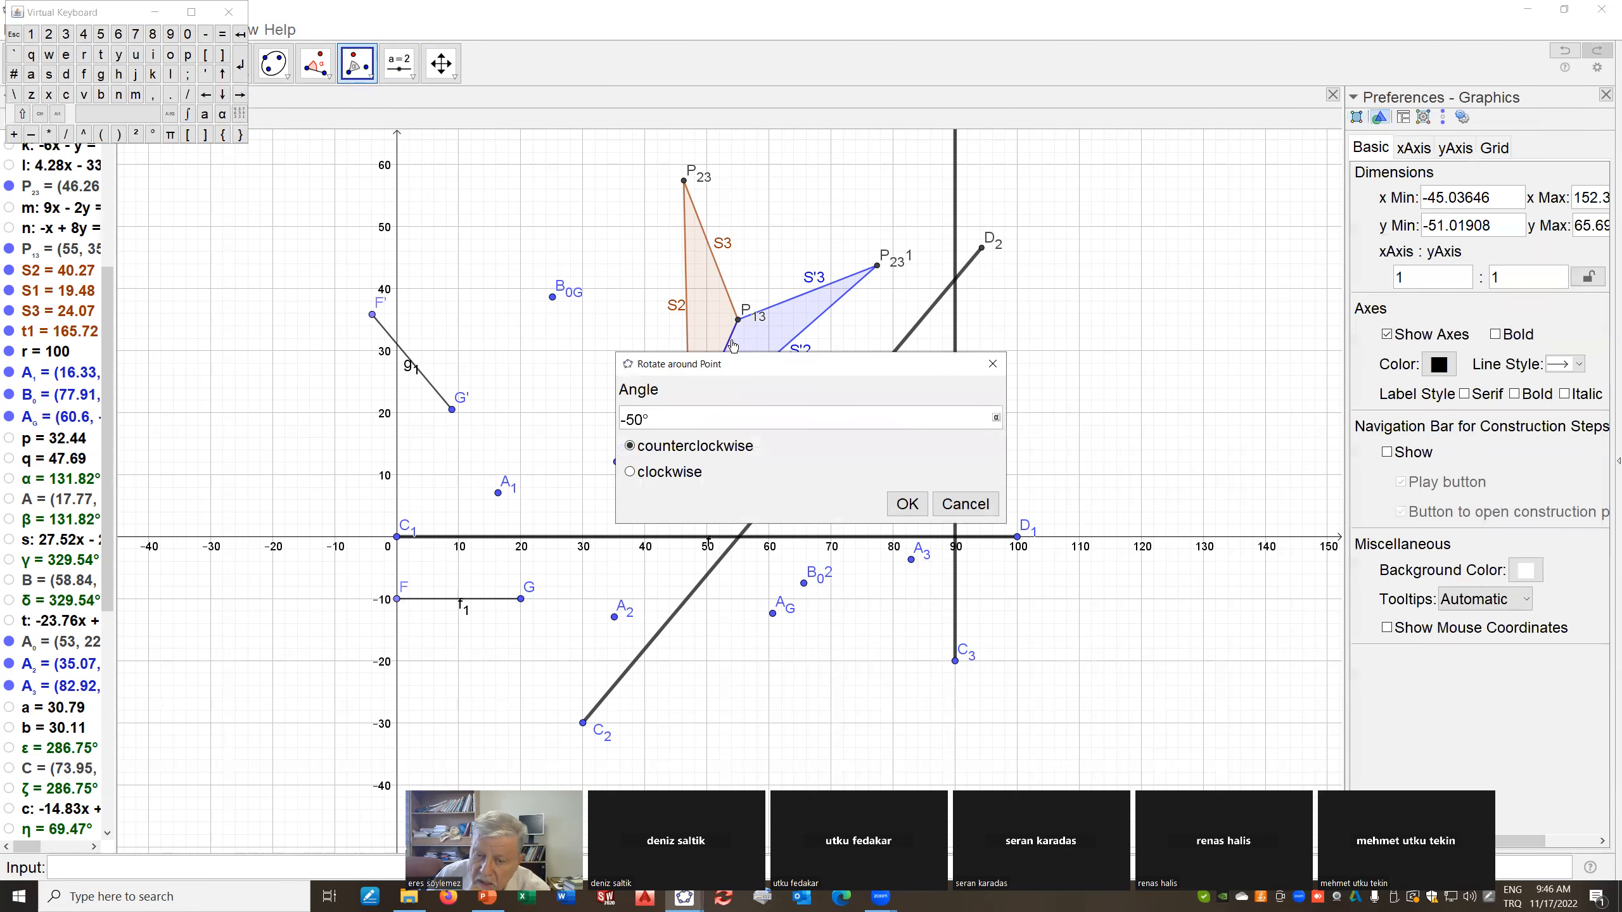
pyautogui.moveTo(635, 419); pyautogui.dragTo(630, 419)
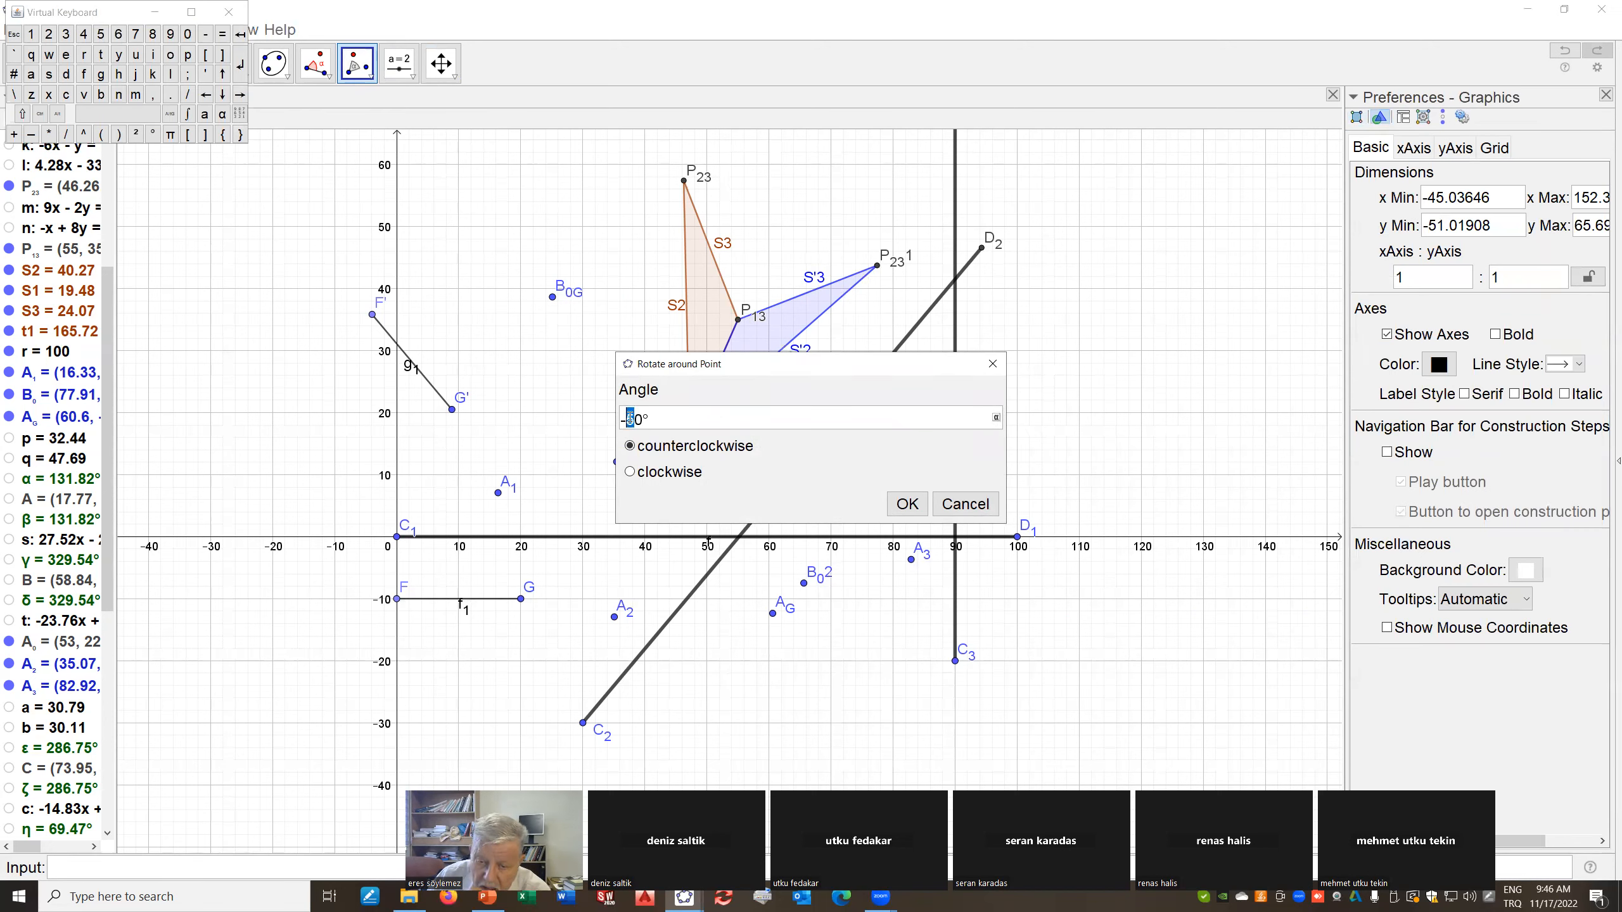
pyautogui.write('0')
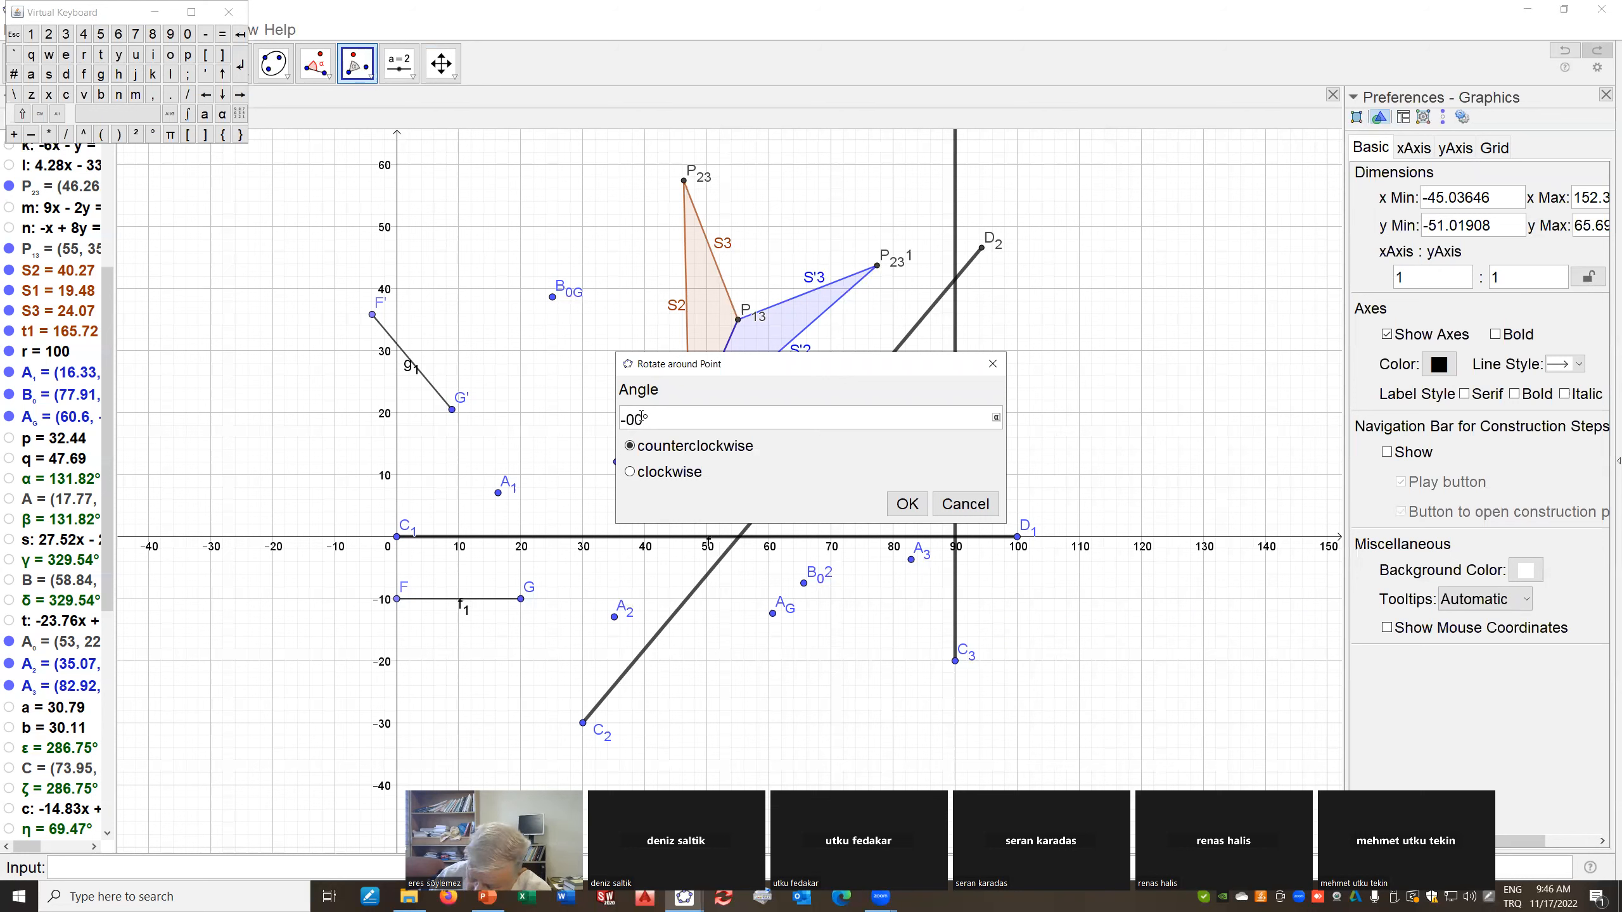
pyautogui.write('9')
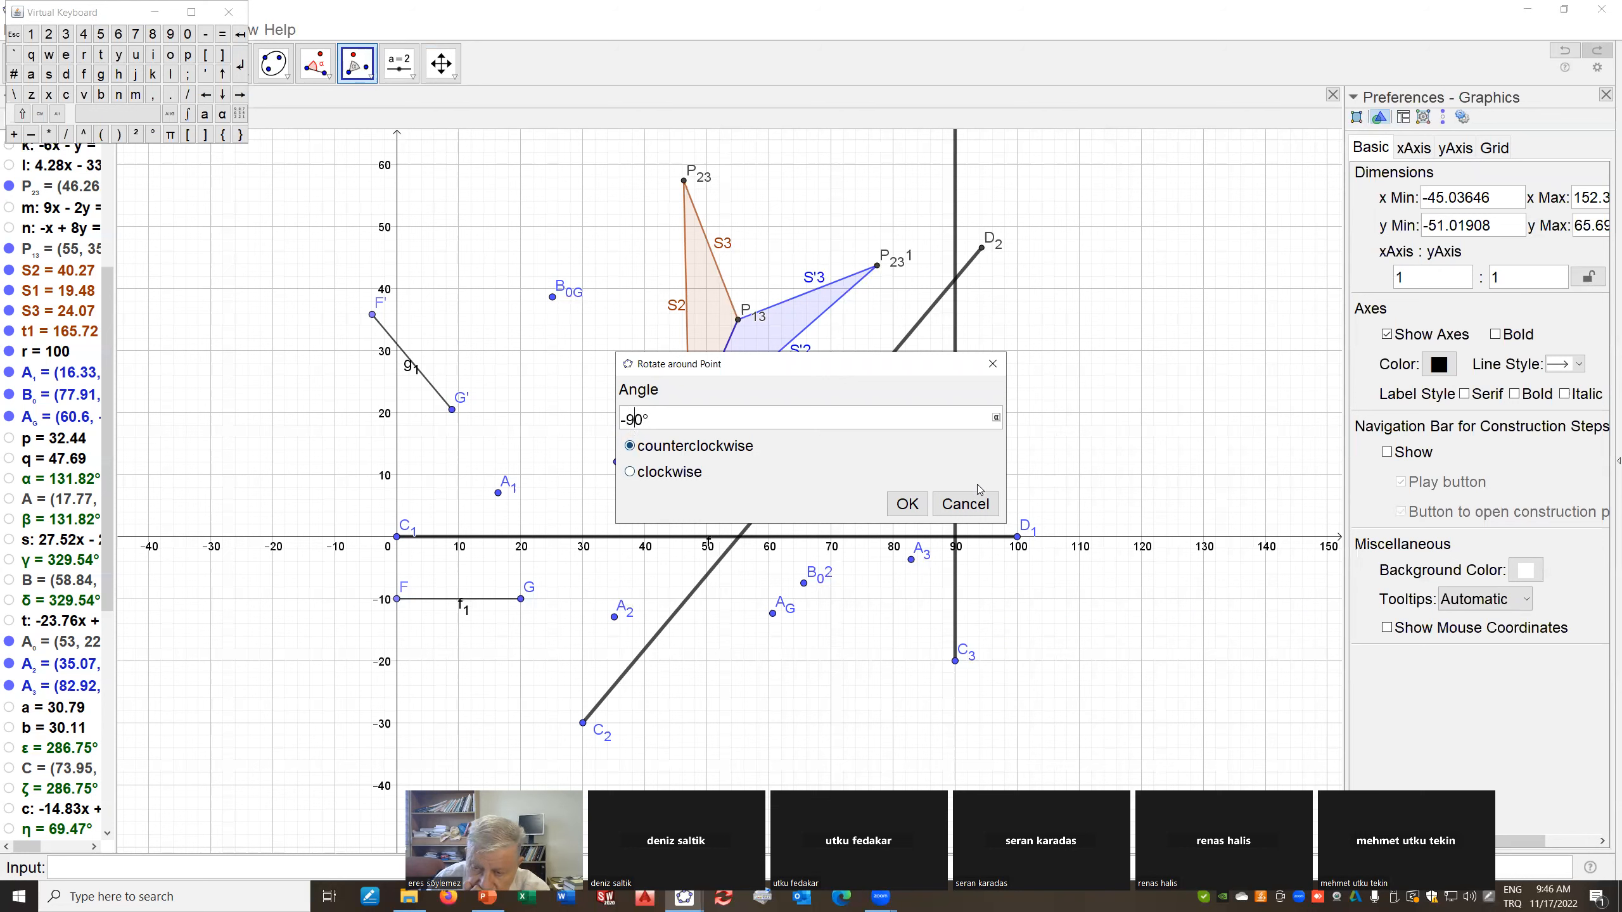
pyautogui.click(909, 503)
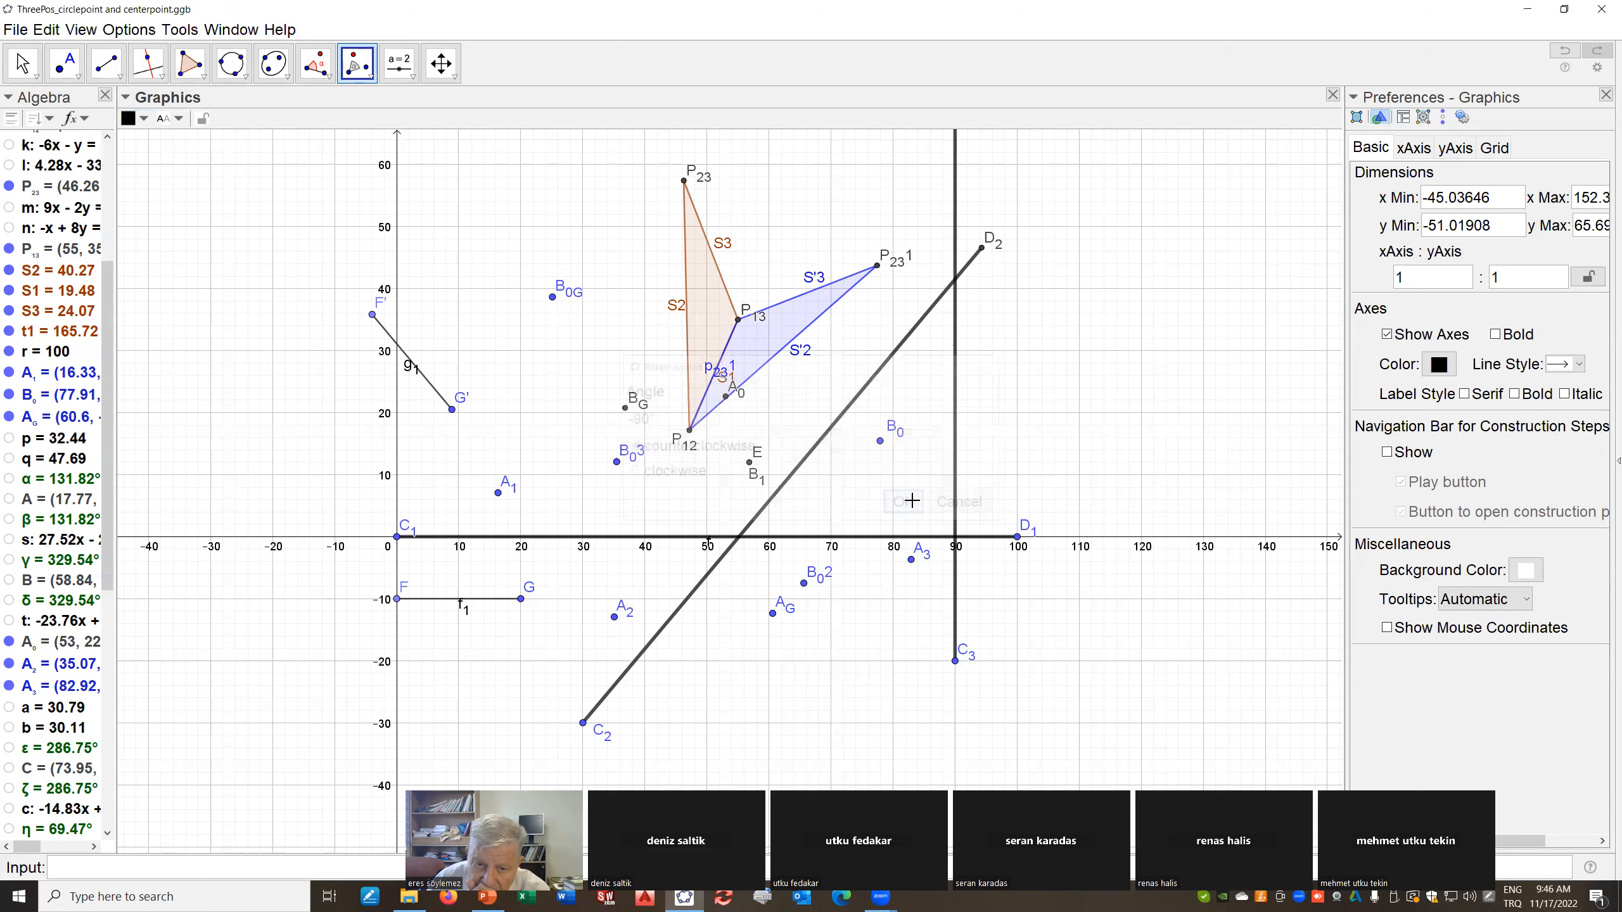
pyautogui.scroll(-3, 722, 528)
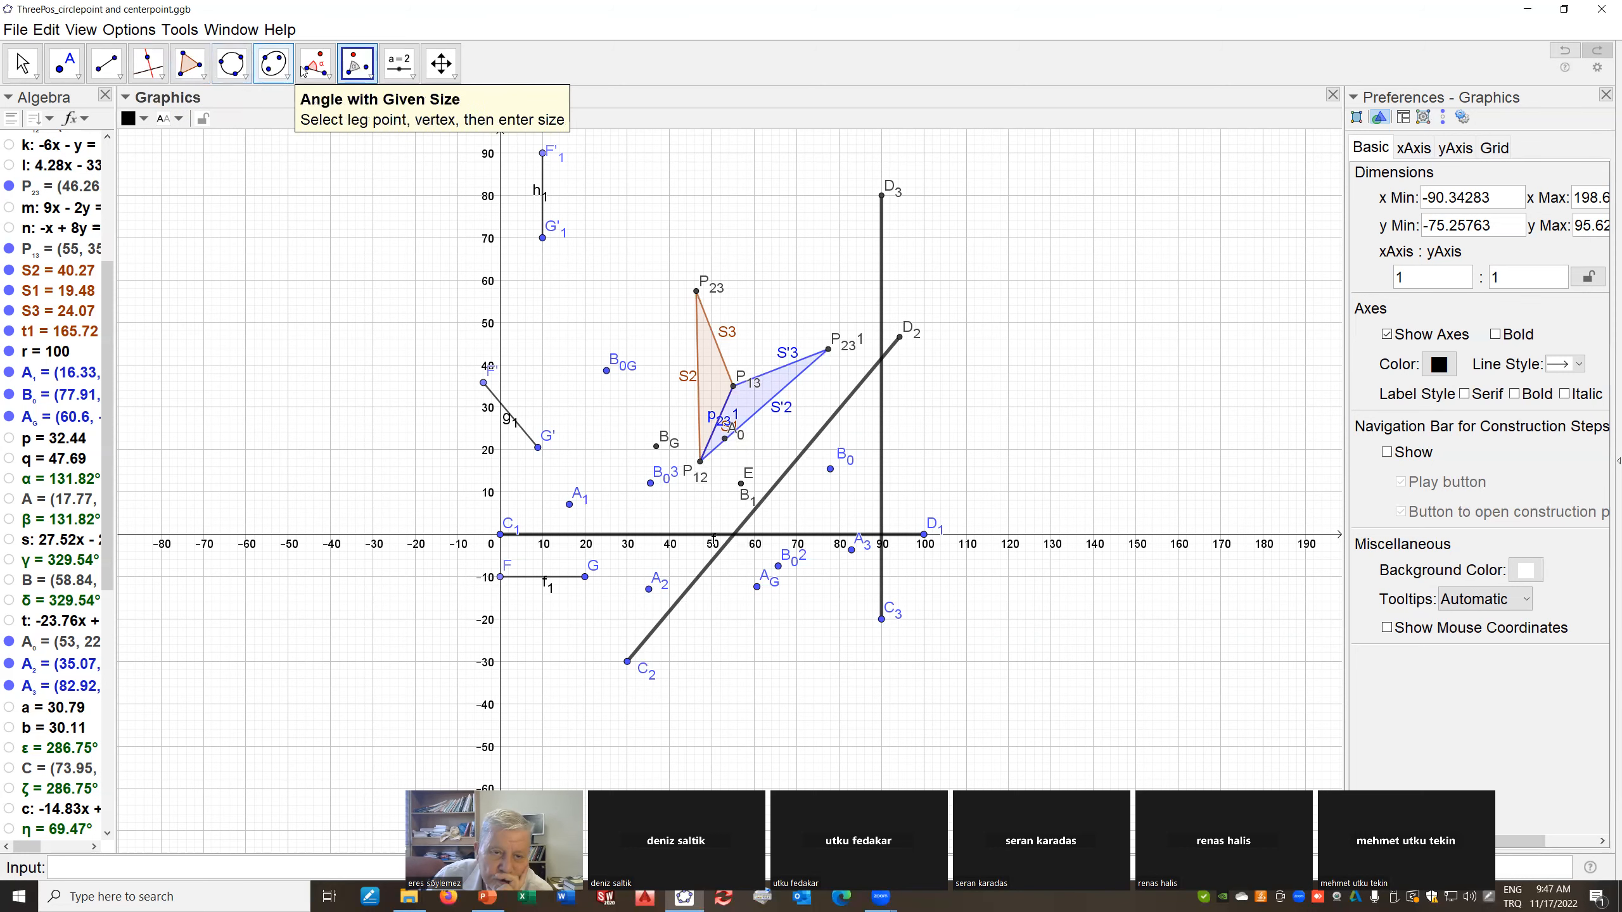
# Construct the perpendicular bisectors between F' and F'1 and between G' and G'1
pyautogui.click(161, 77)
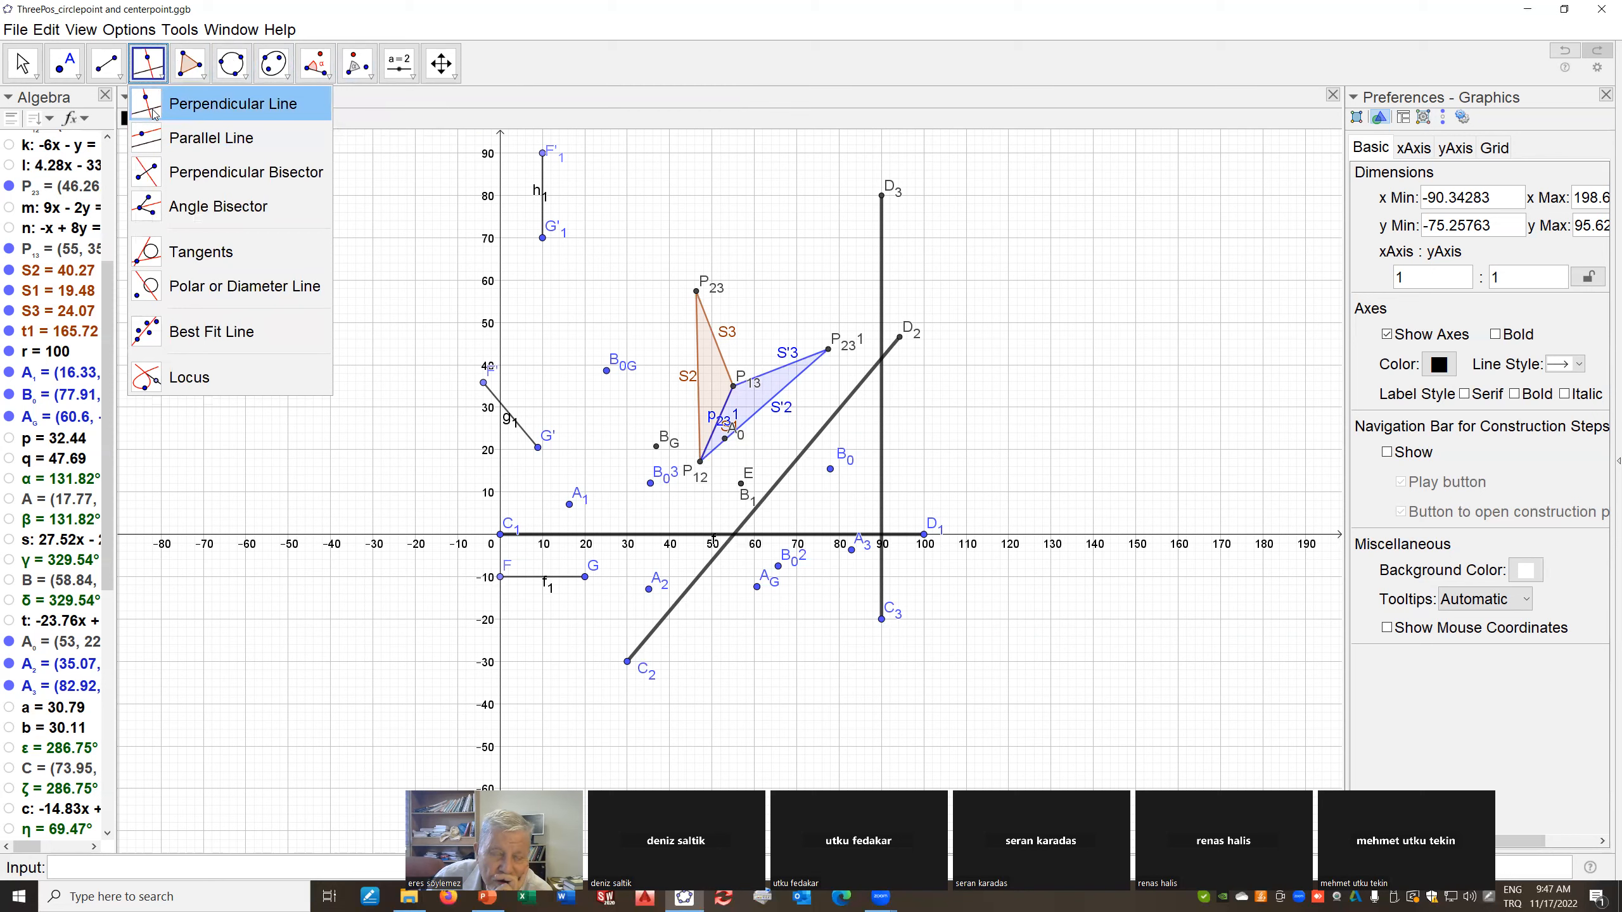
pyautogui.click(146, 170)
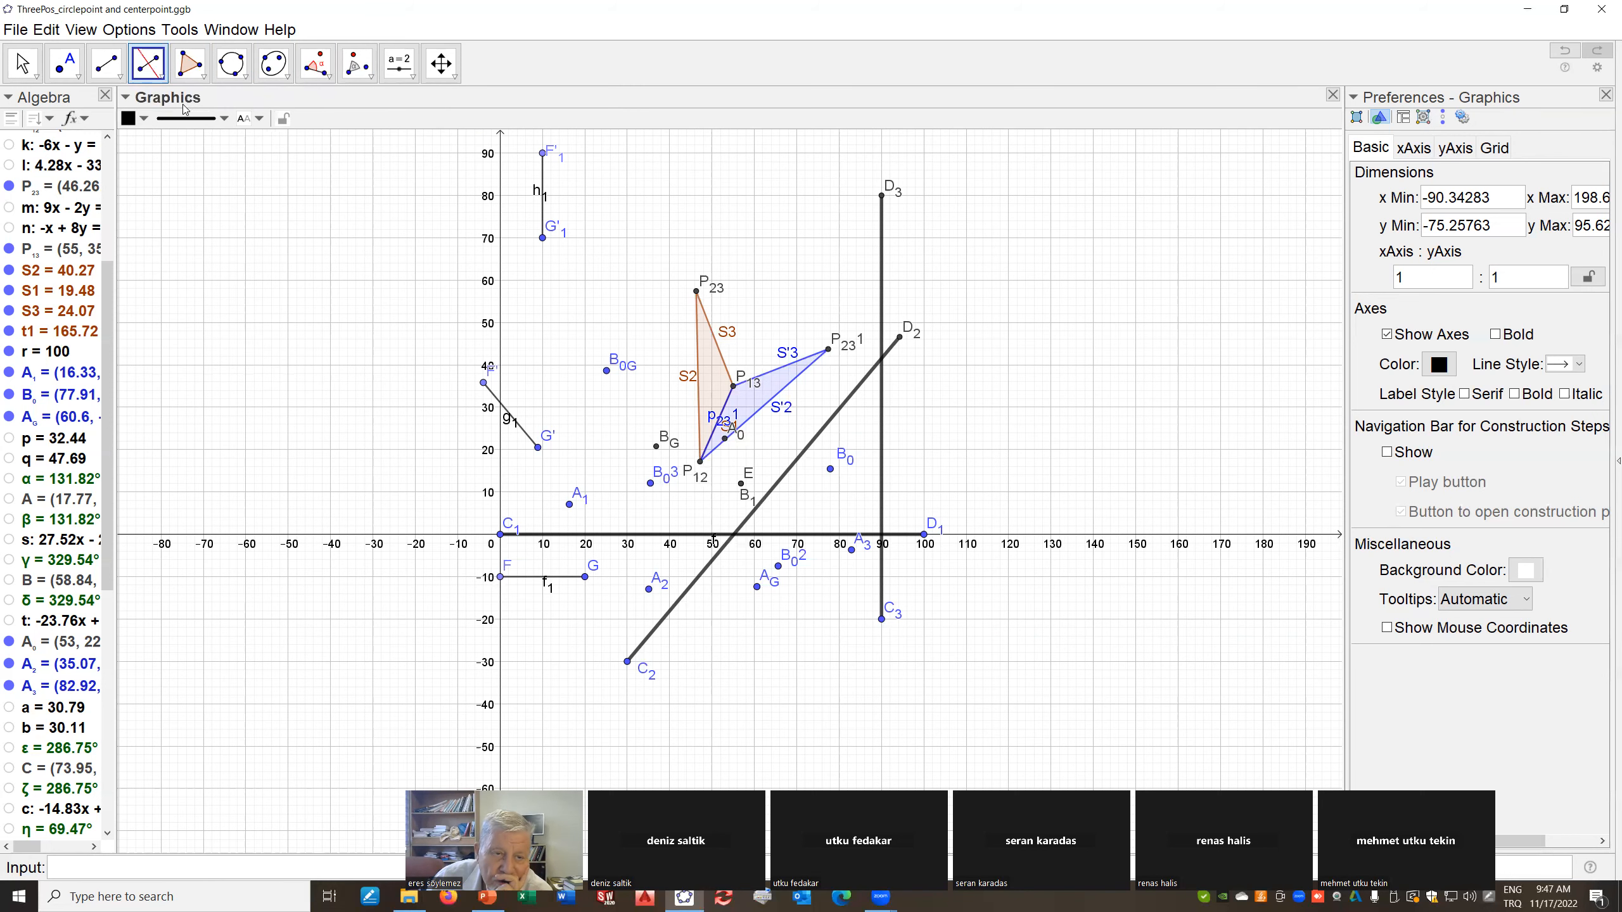
pyautogui.click(165, 80)
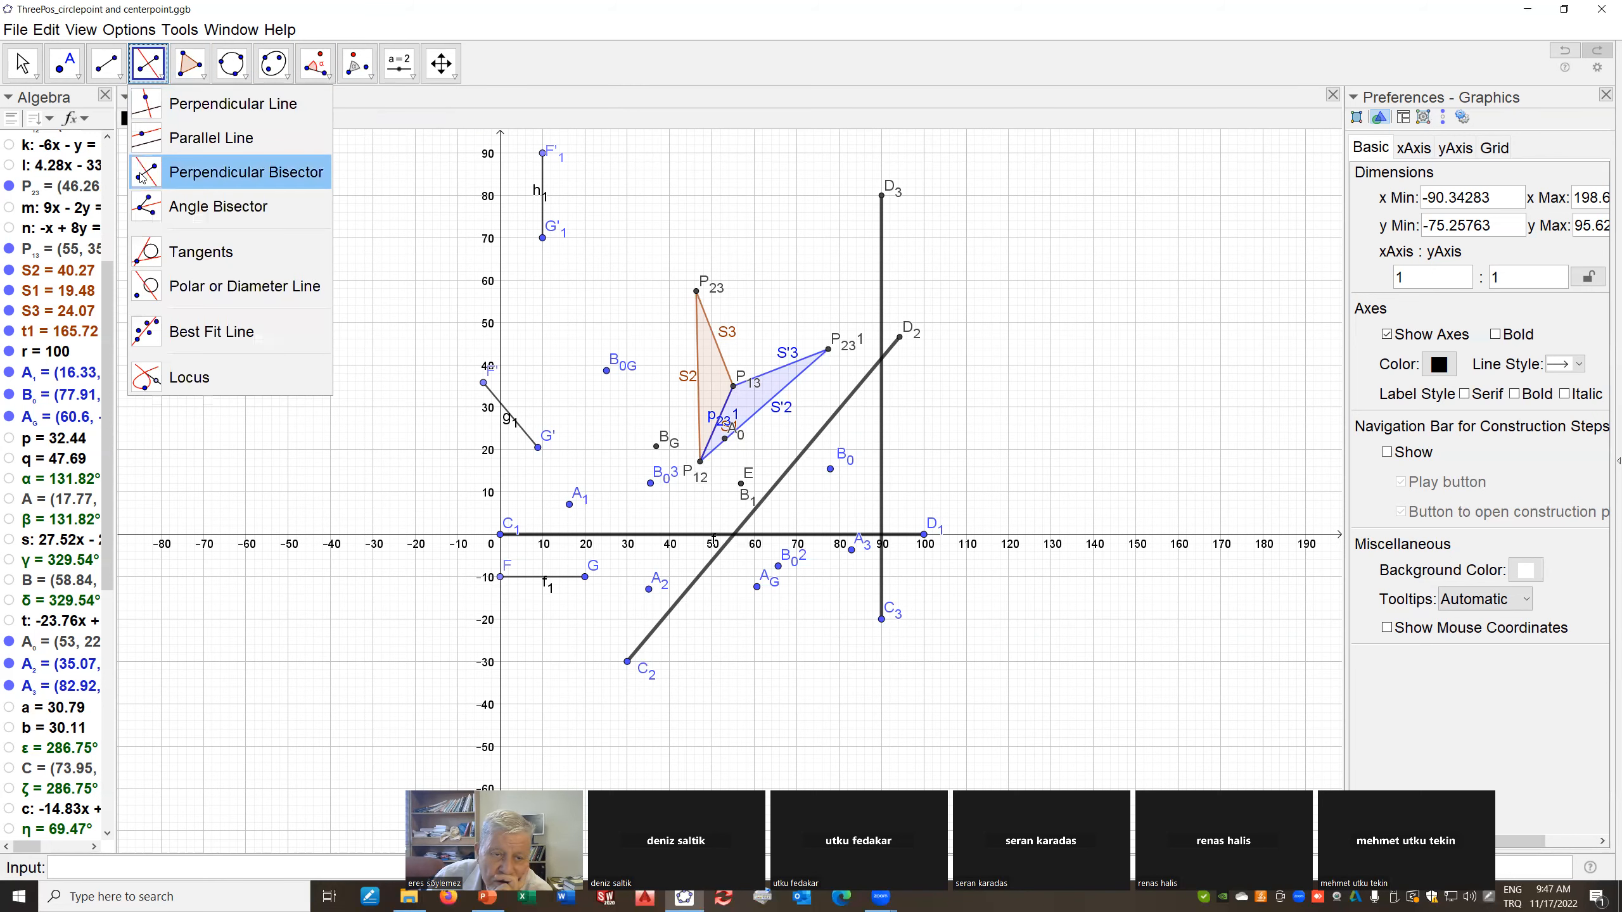
pyautogui.click(142, 178)
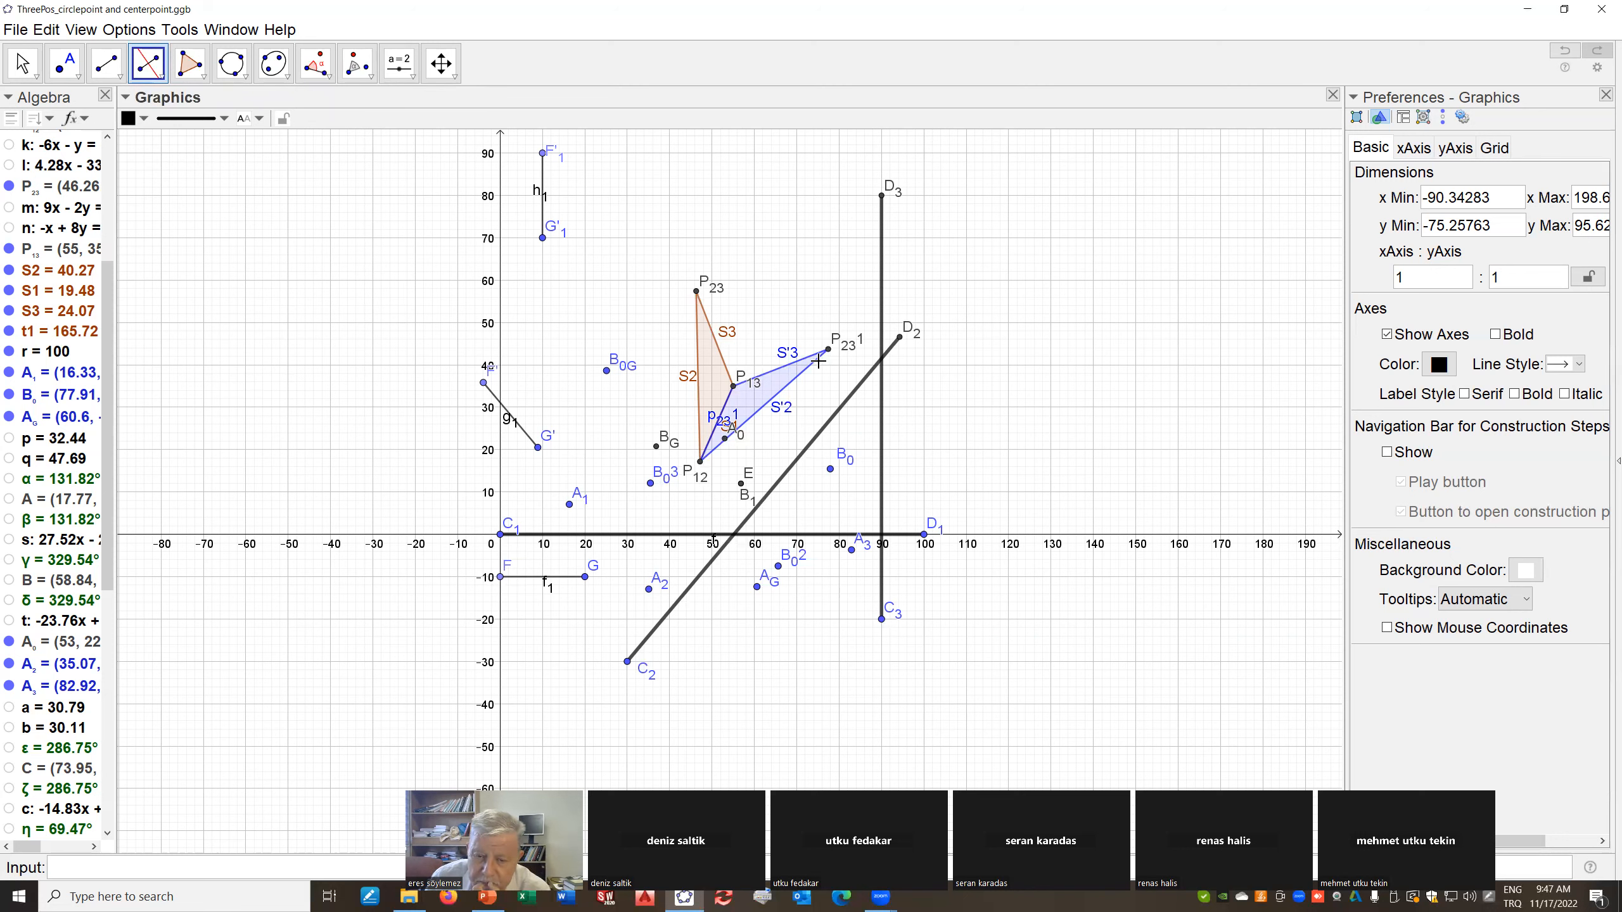
pyautogui.click(484, 384)
pyautogui.click(544, 157)
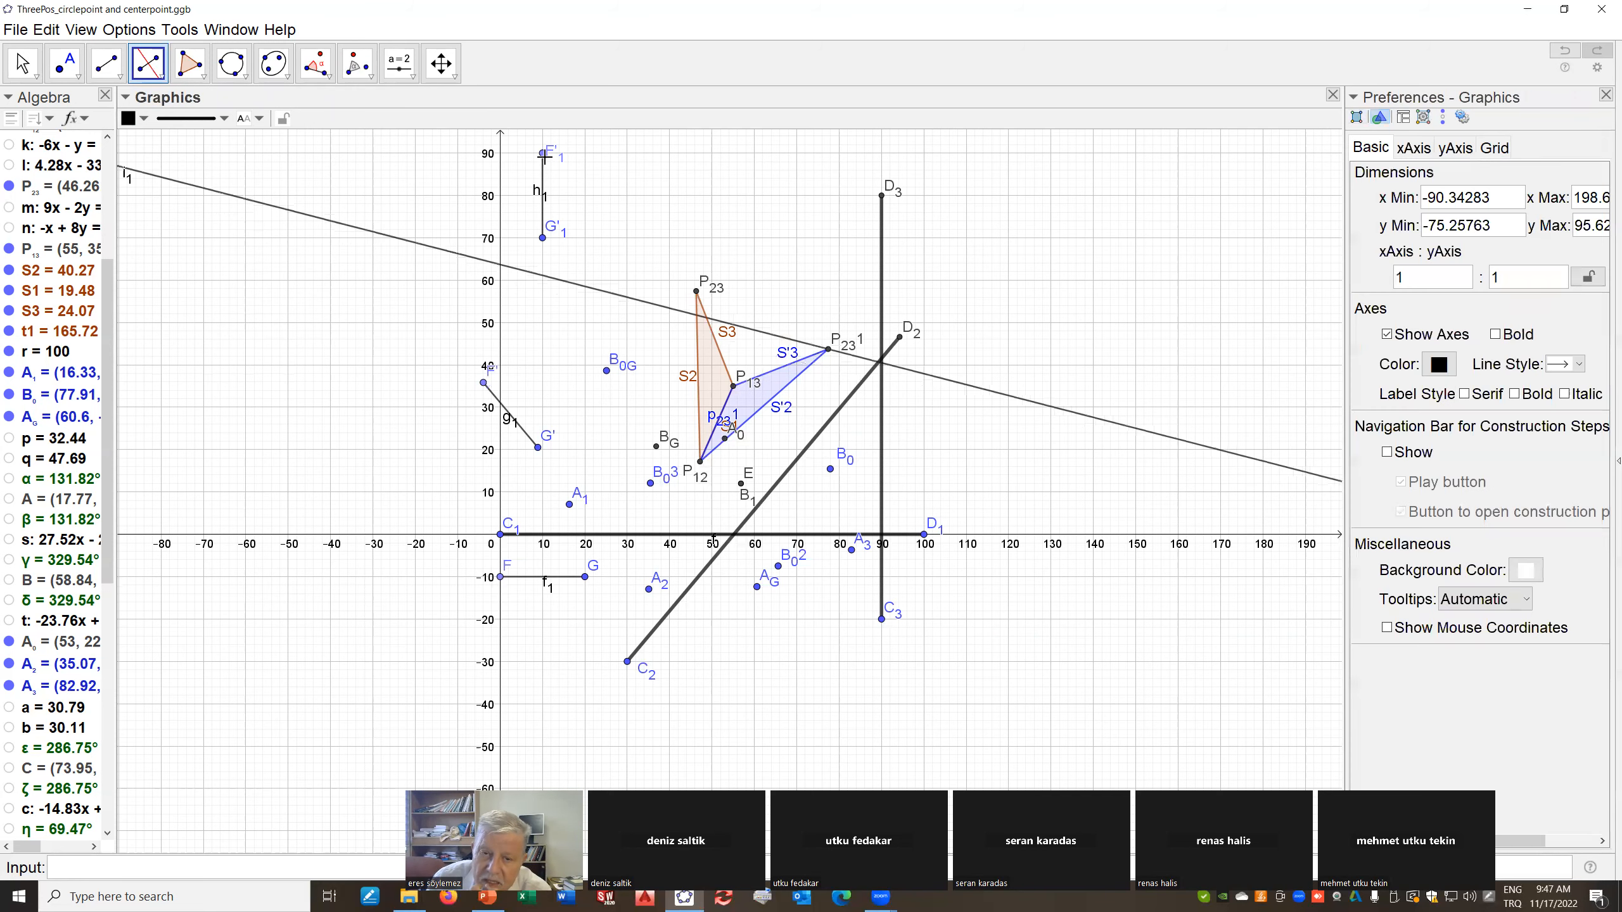
pyautogui.click(539, 449)
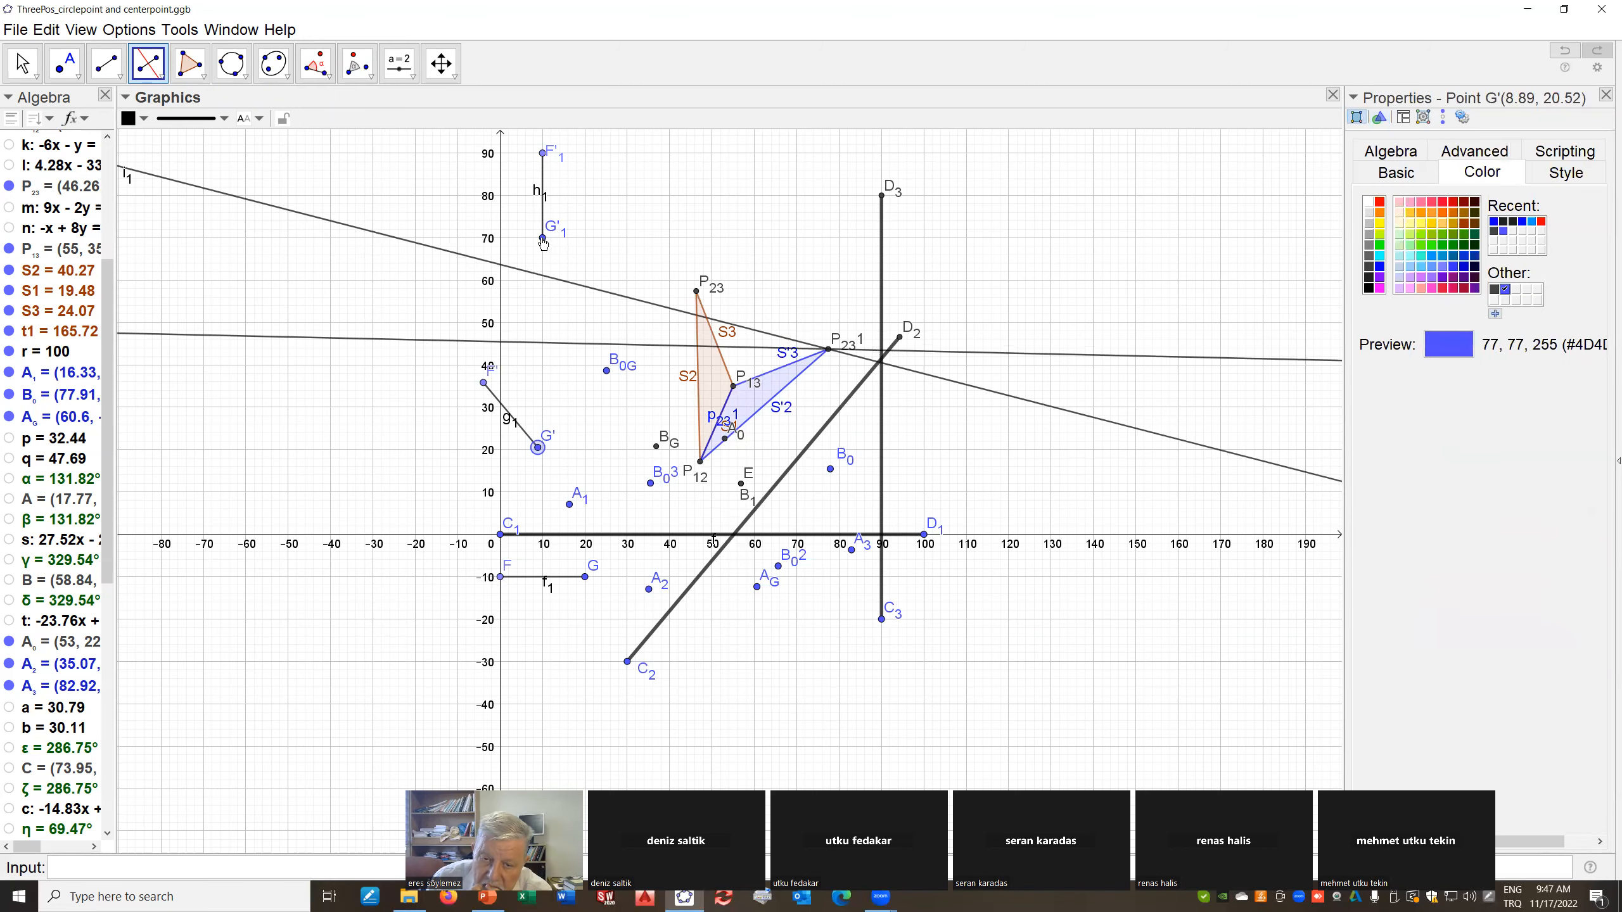
pyautogui.click(543, 238)
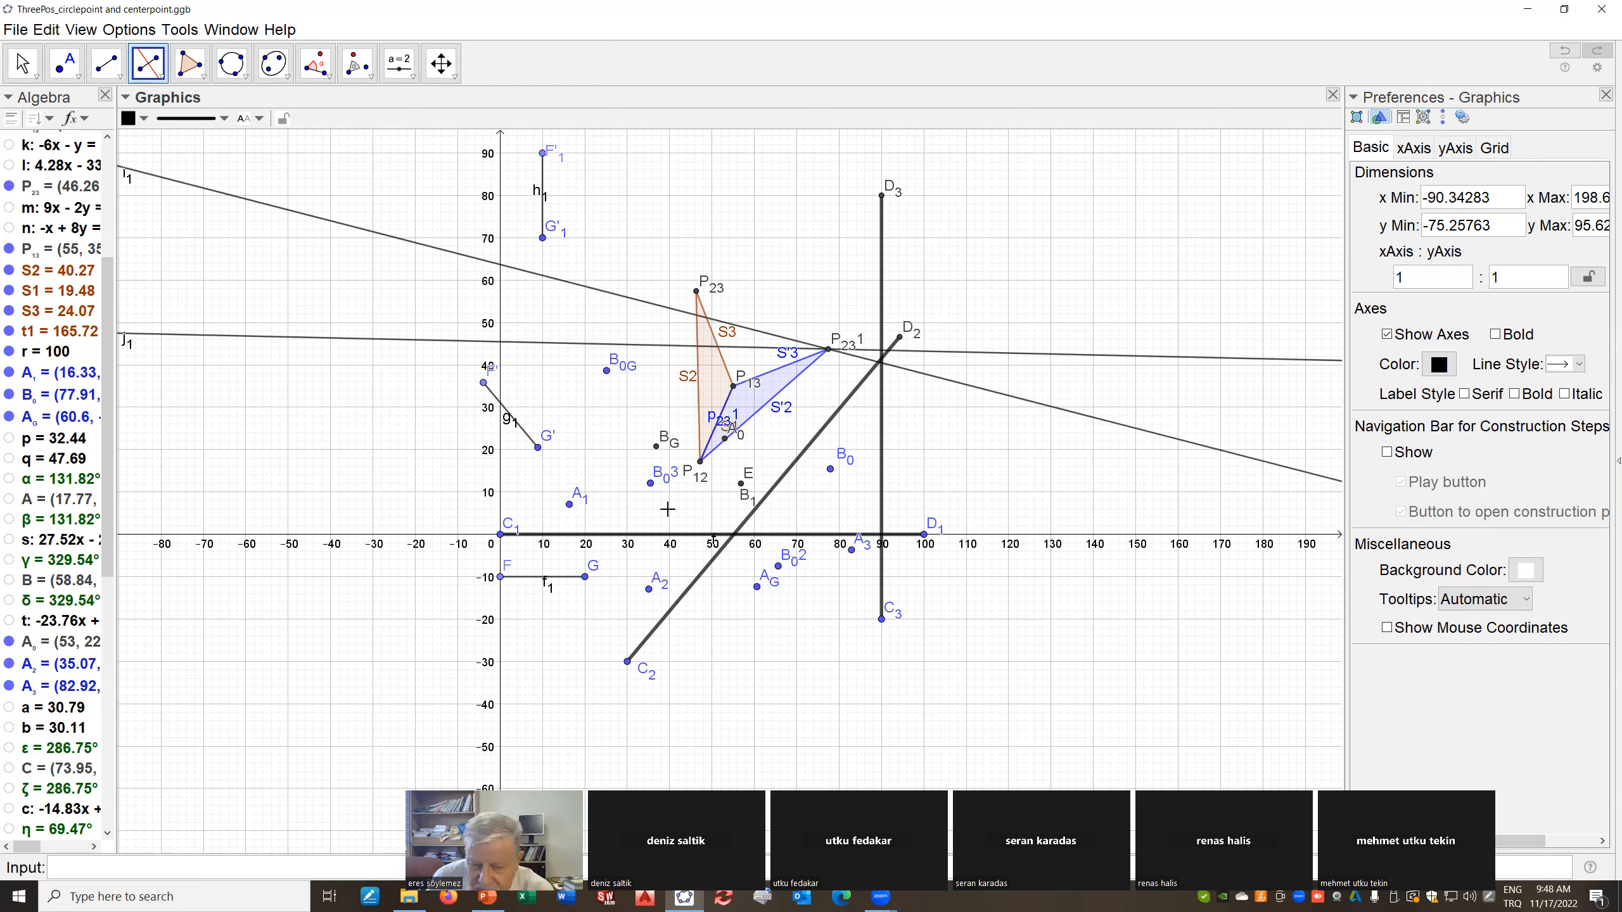
# Construct the perpendicular bisectors between F and F'1 and between G and G'1
pyautogui.click(500, 579)
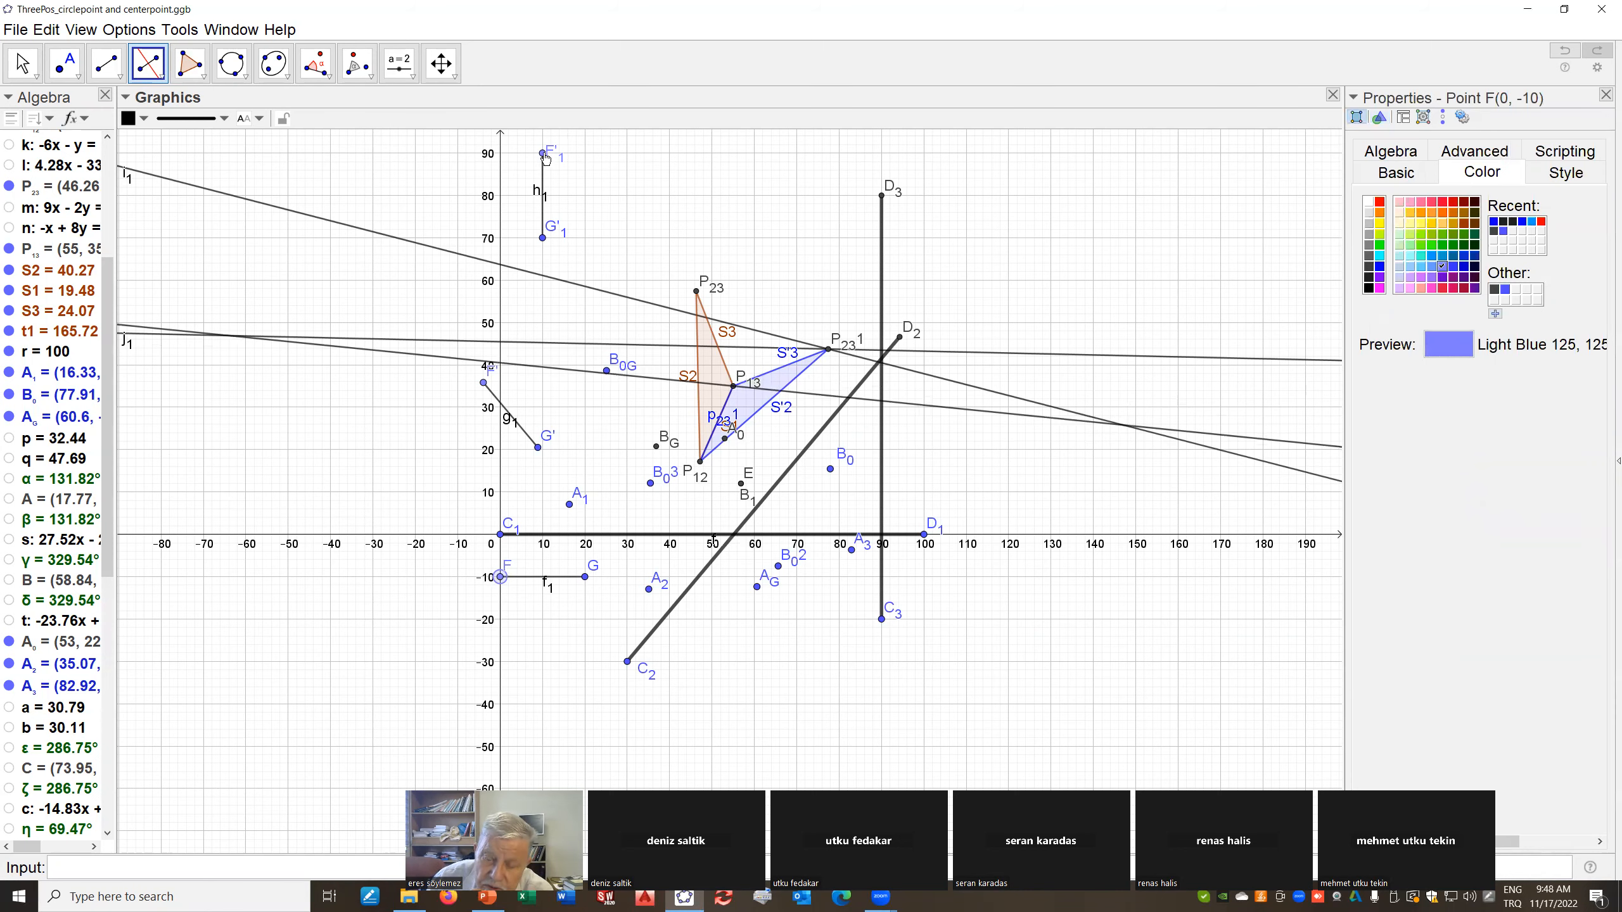
pyautogui.click(543, 155)
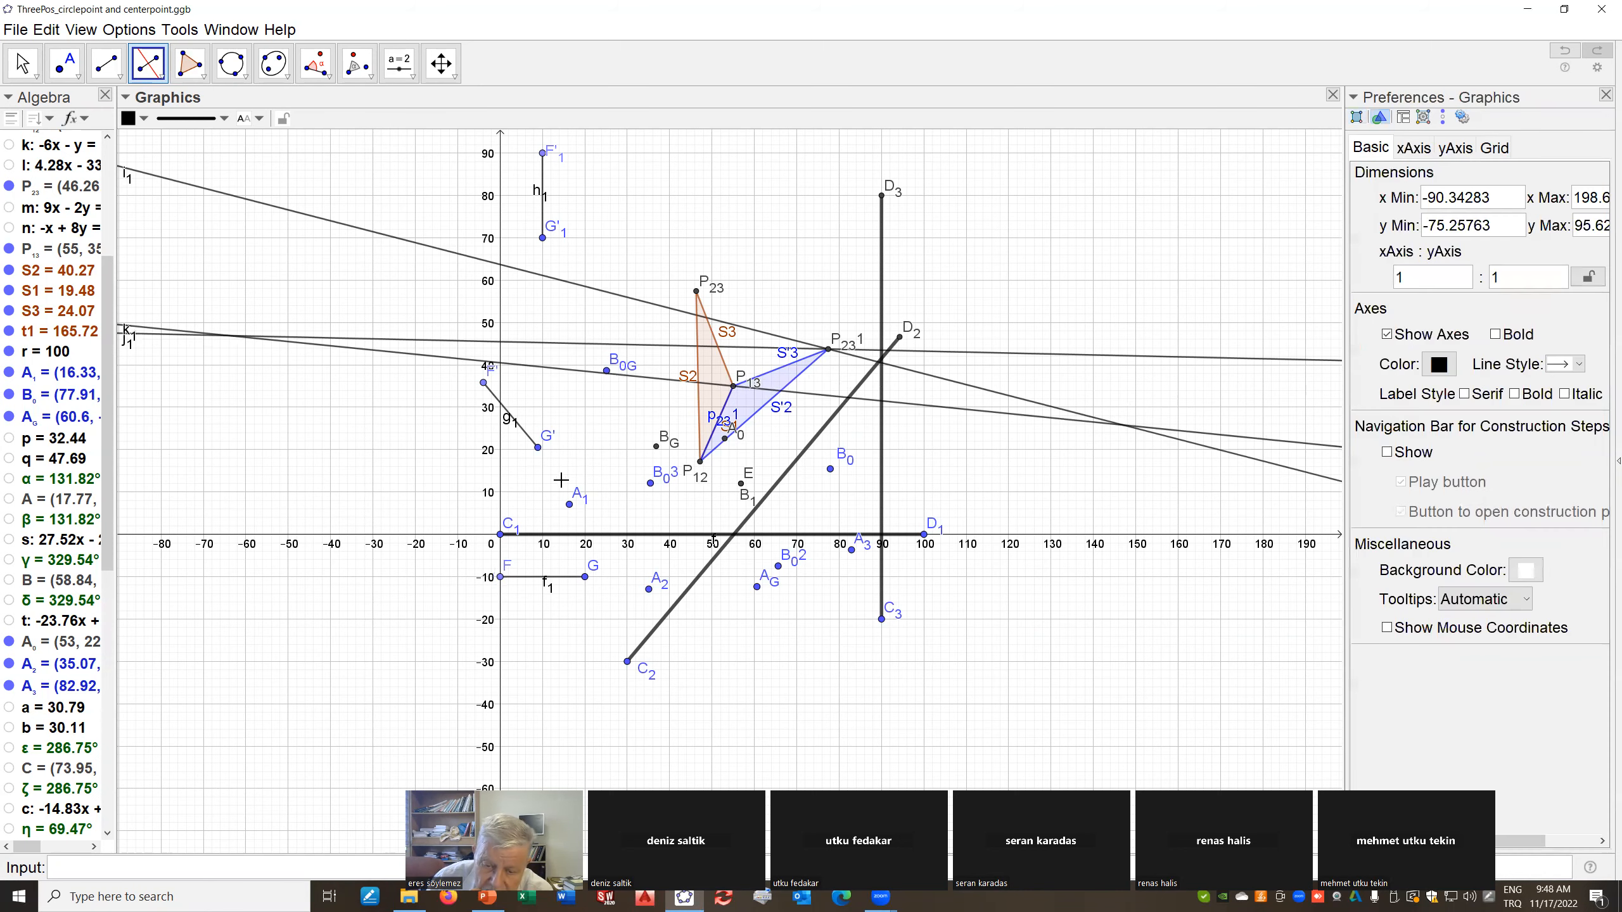
pyautogui.click(586, 578)
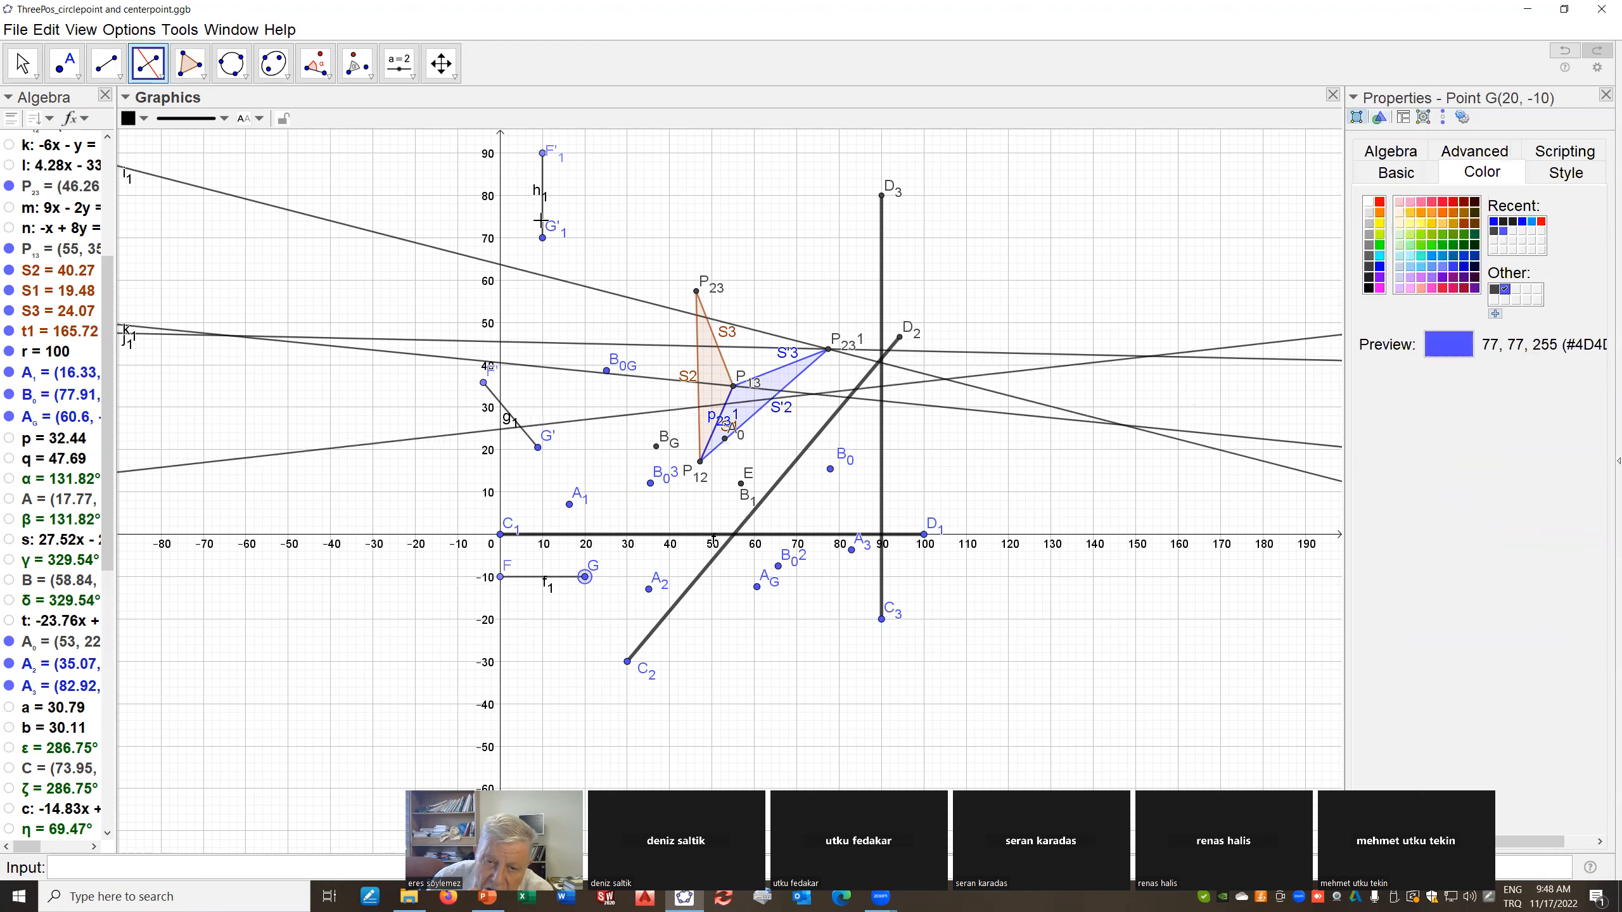
pyautogui.click(543, 240)
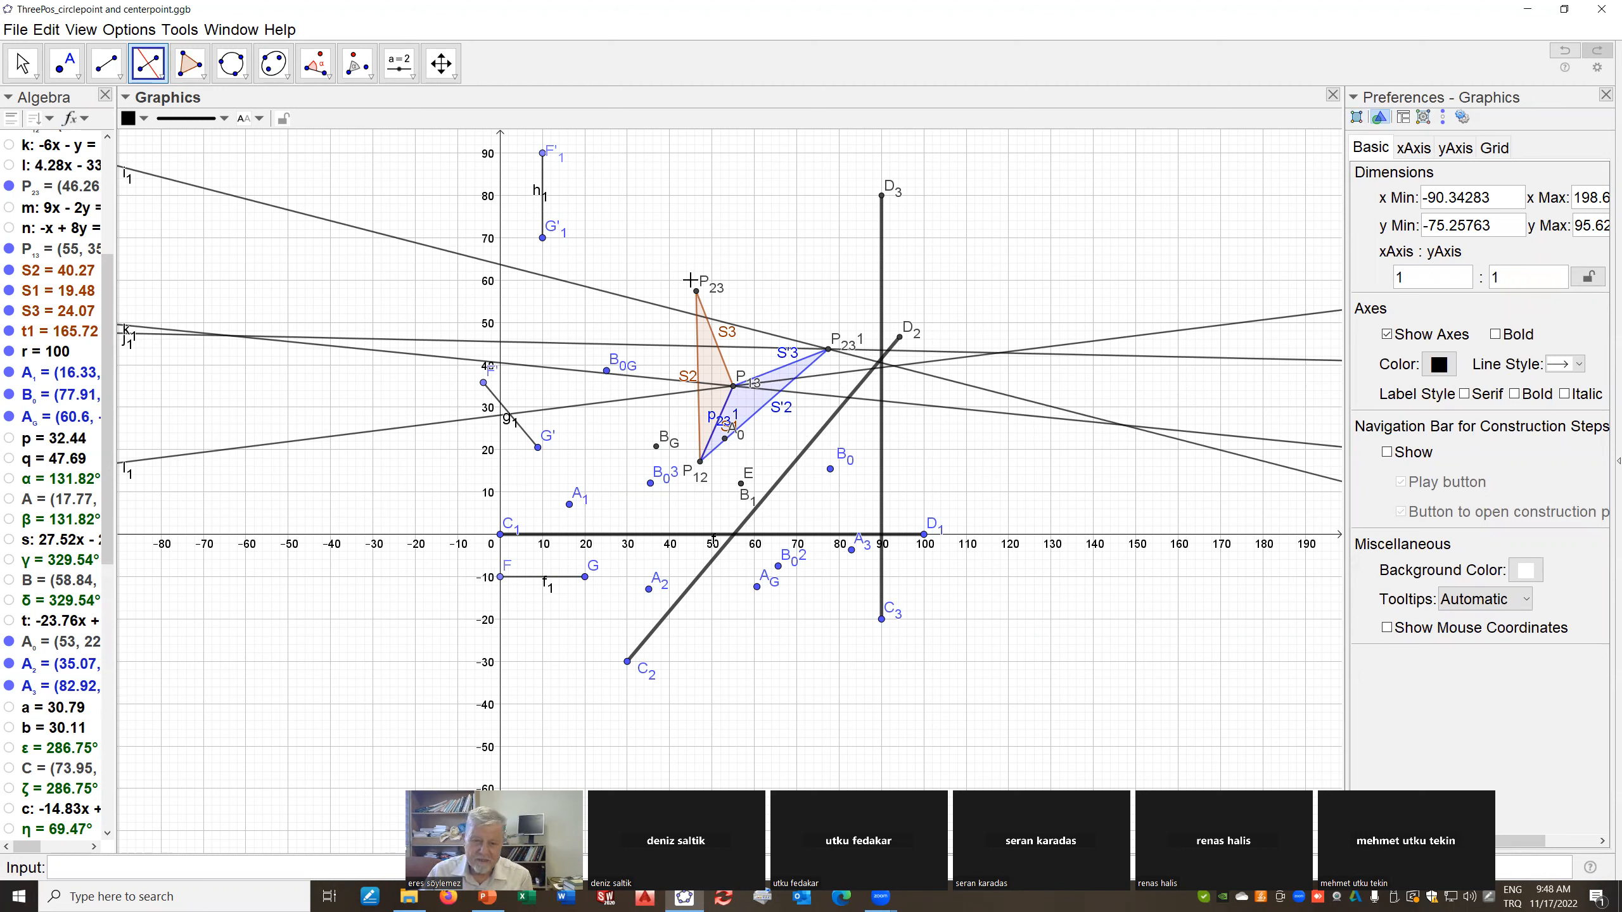
# Delete the two perpendicular bisectors i1 and j1 that cross at the image pole P23'
pyautogui.rightClick(628, 301)
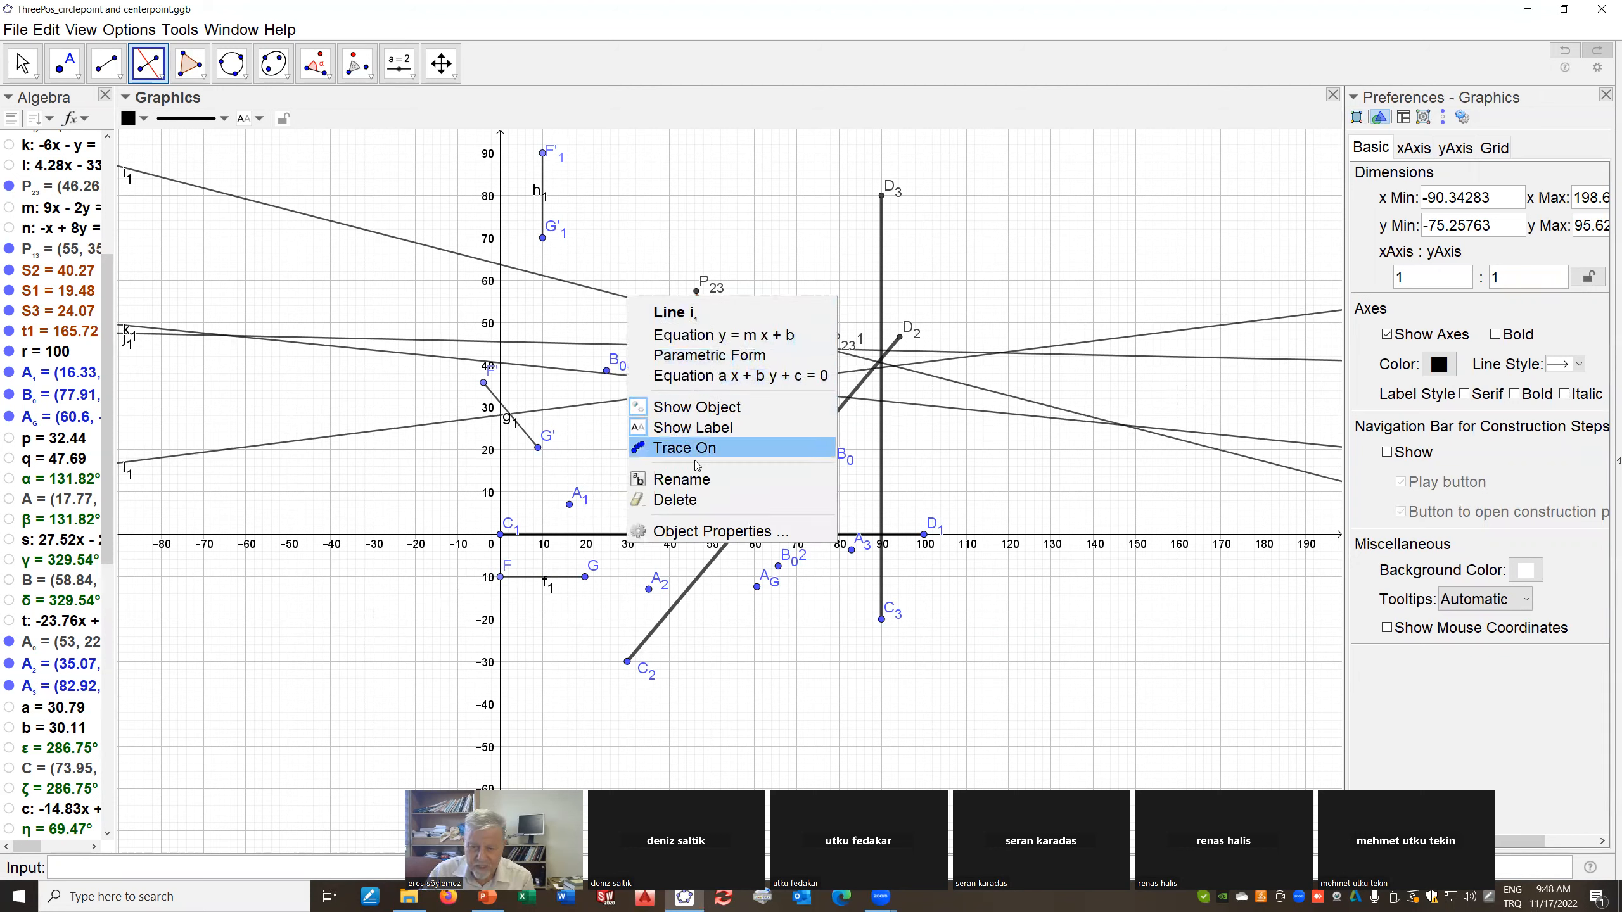
pyautogui.click(700, 503)
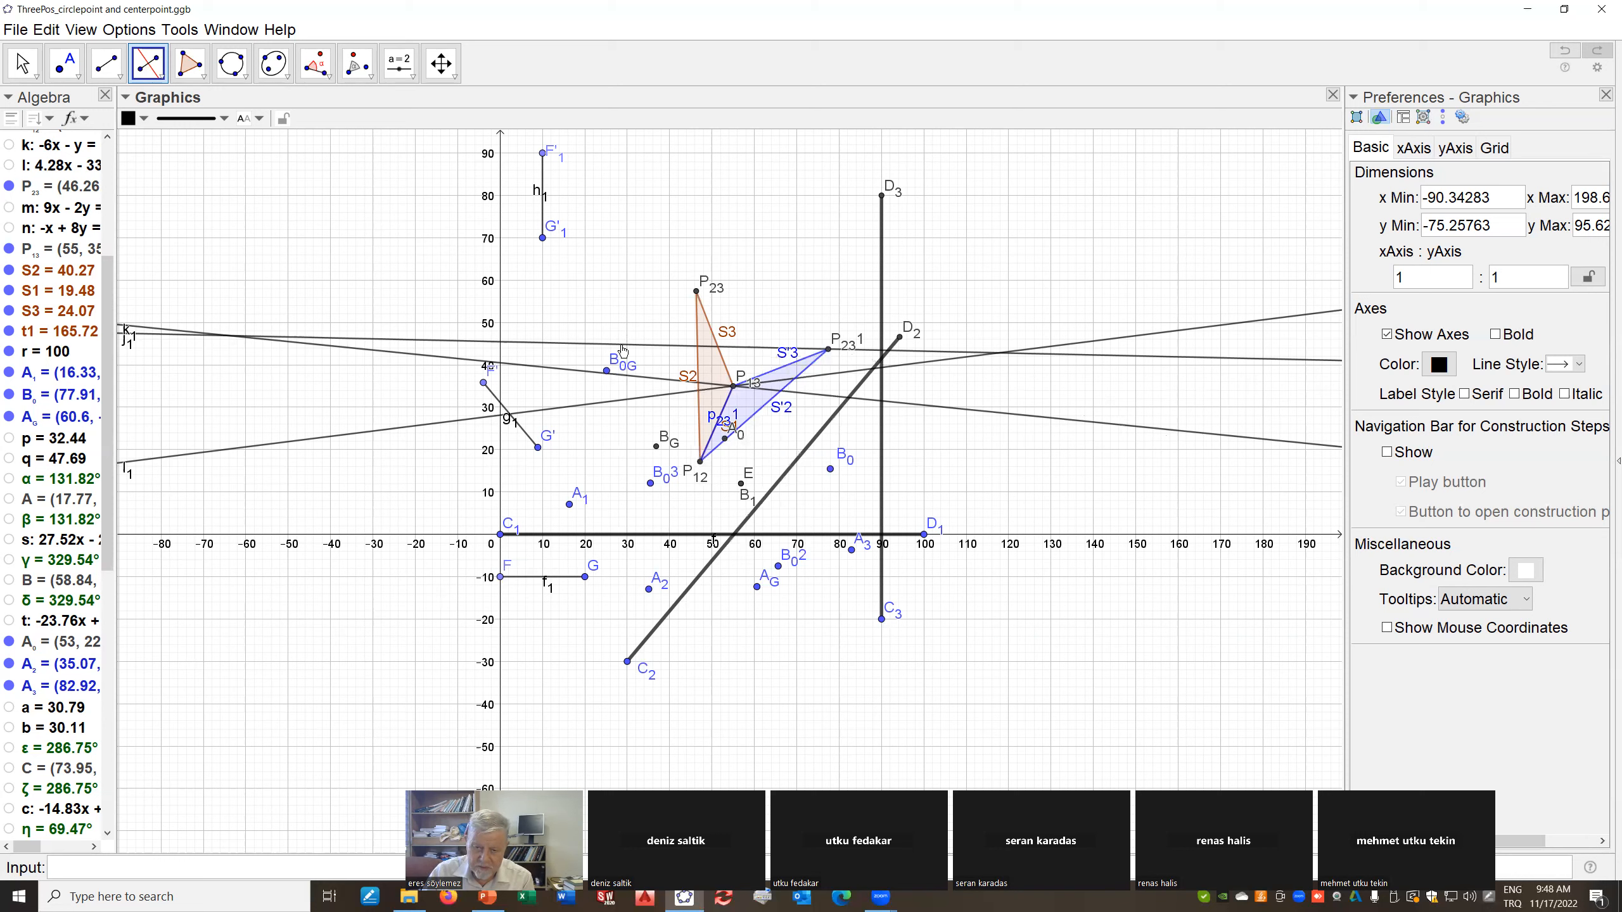
pyautogui.rightClick(621, 346)
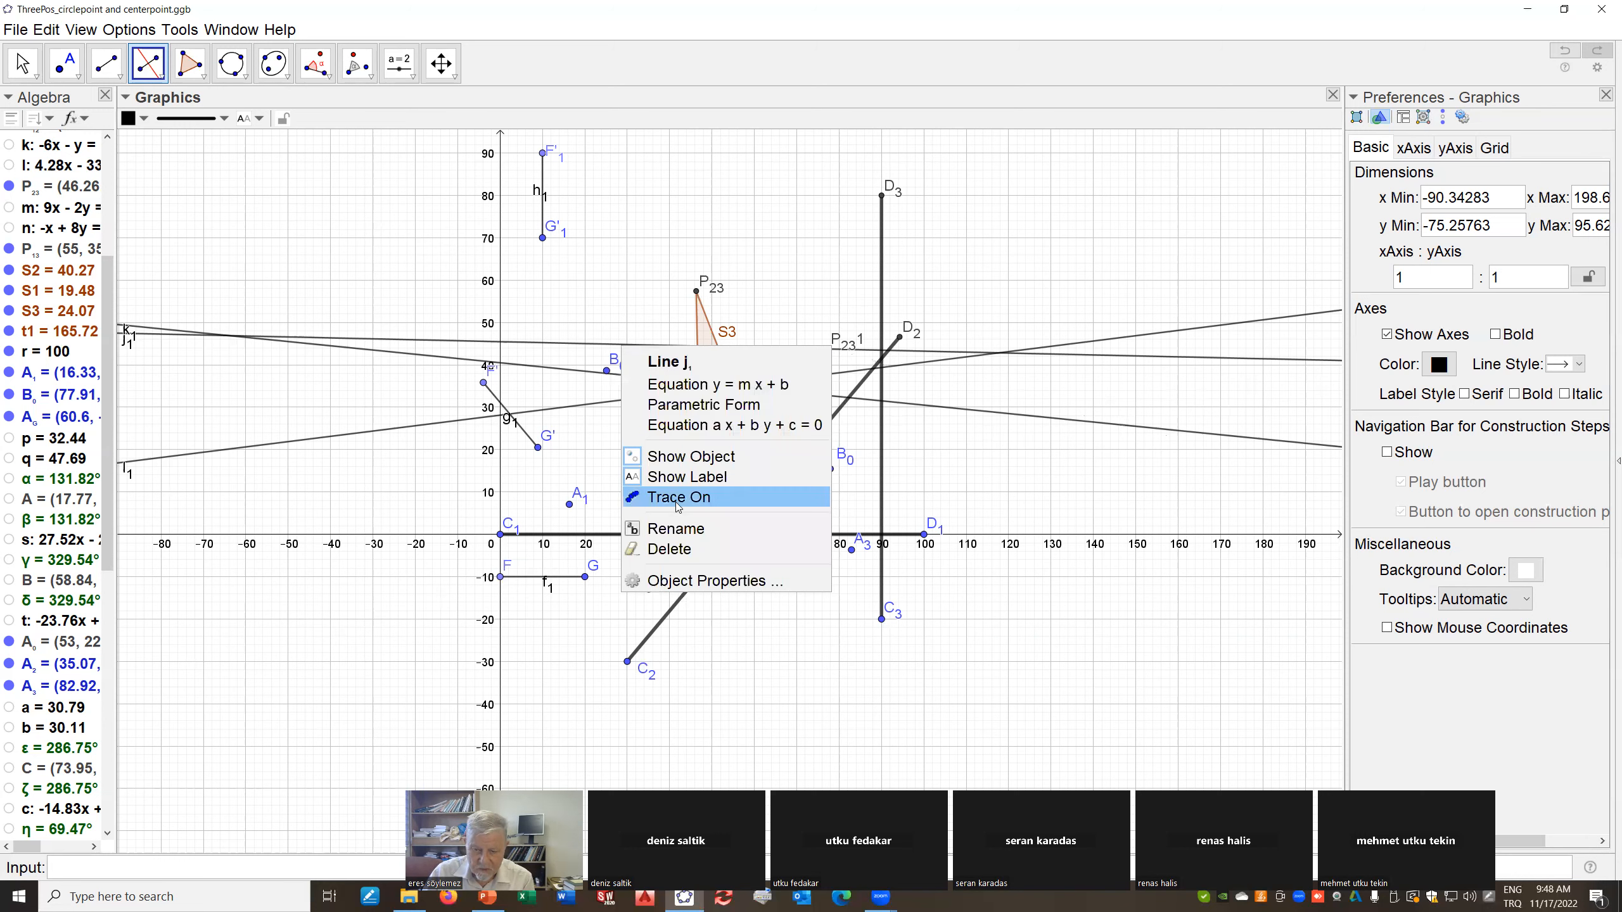
pyautogui.click(674, 549)
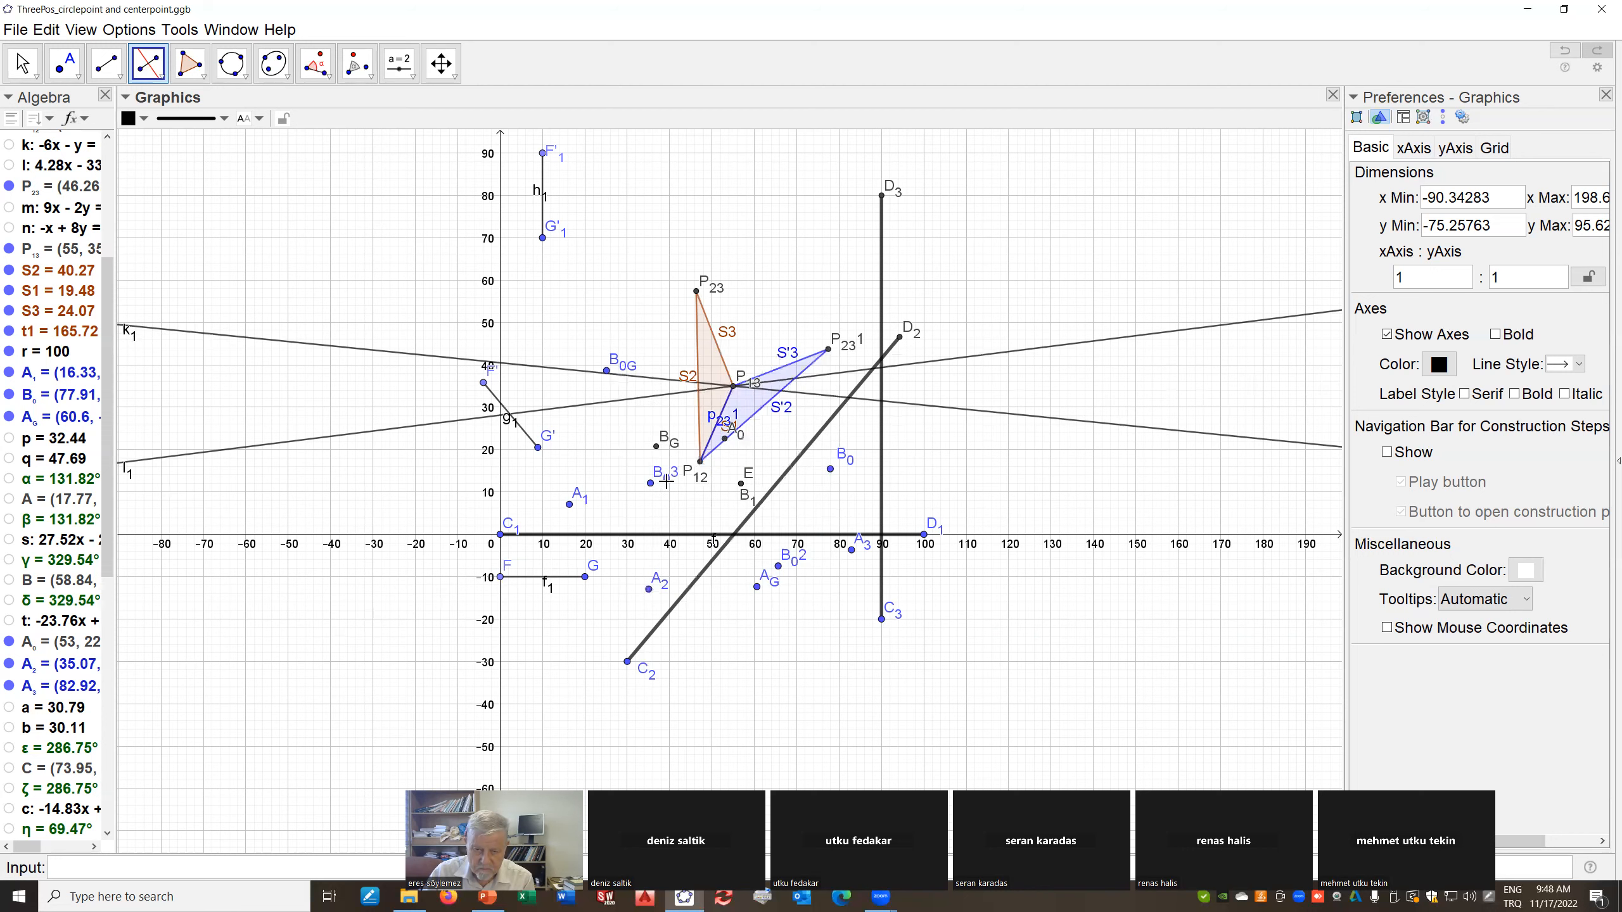
pyautogui.rightClick(633, 377)
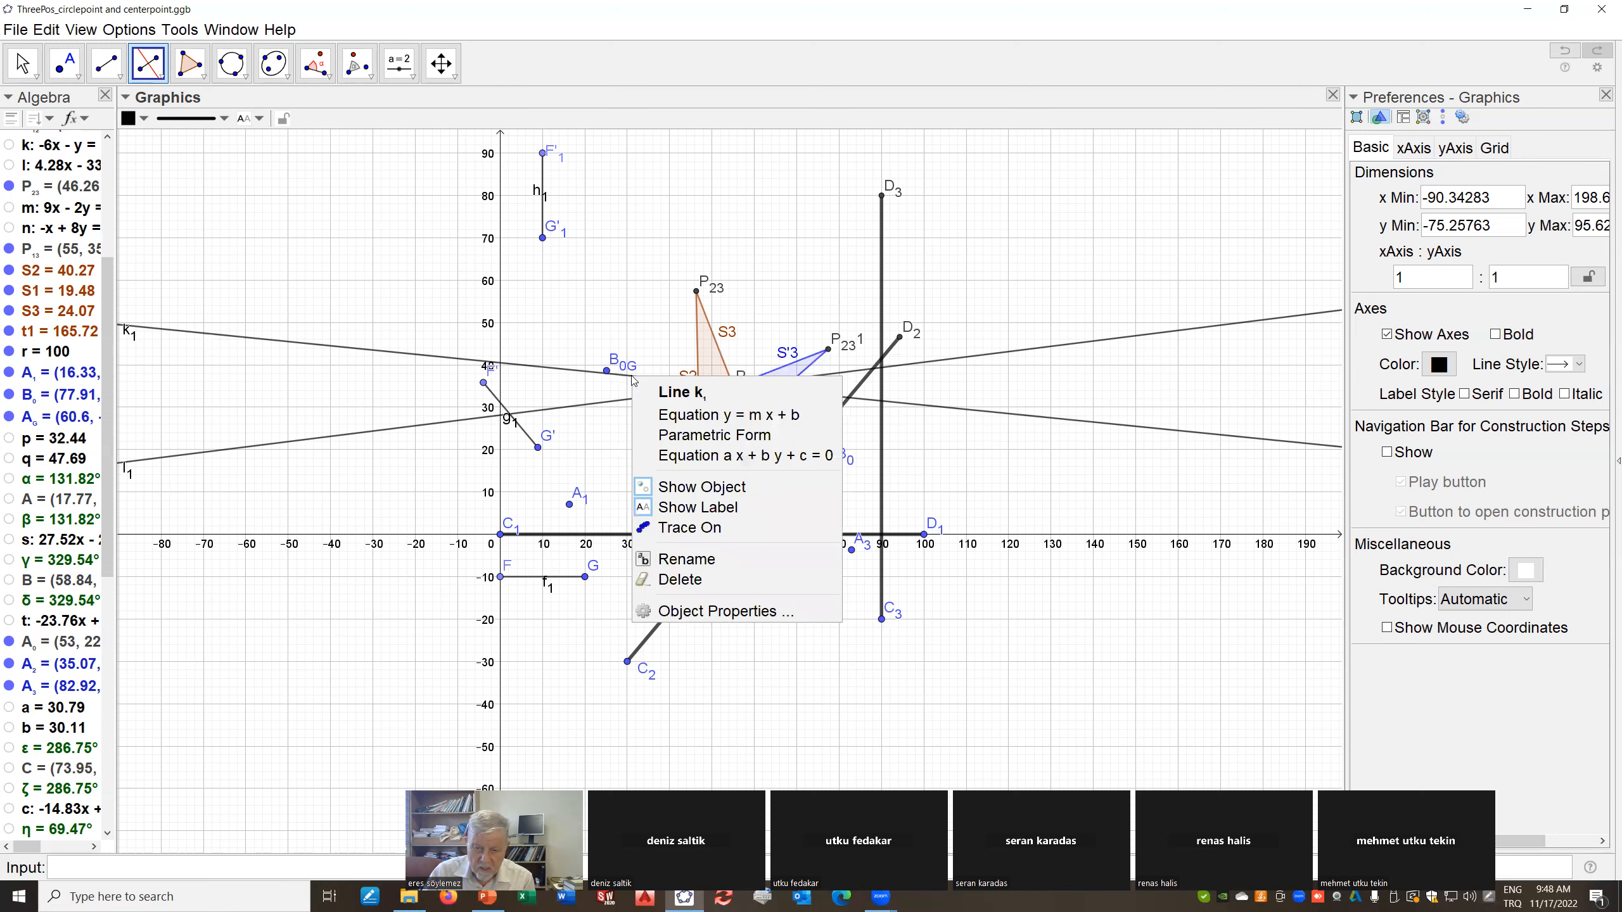
pyautogui.click(700, 559)
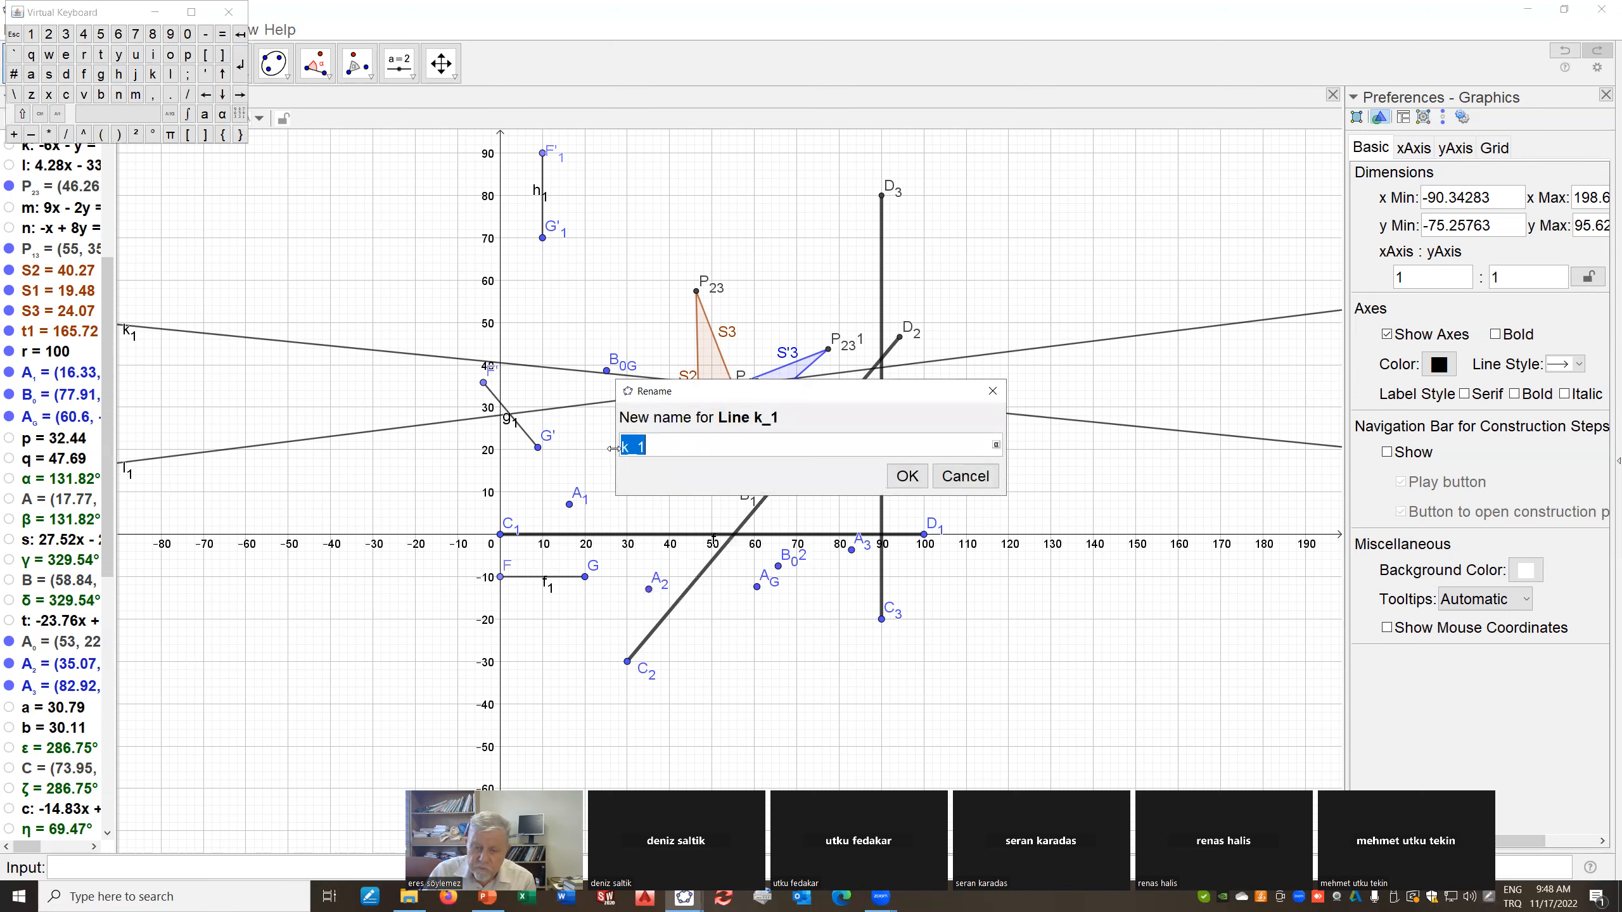
pyautogui.click(951, 477)
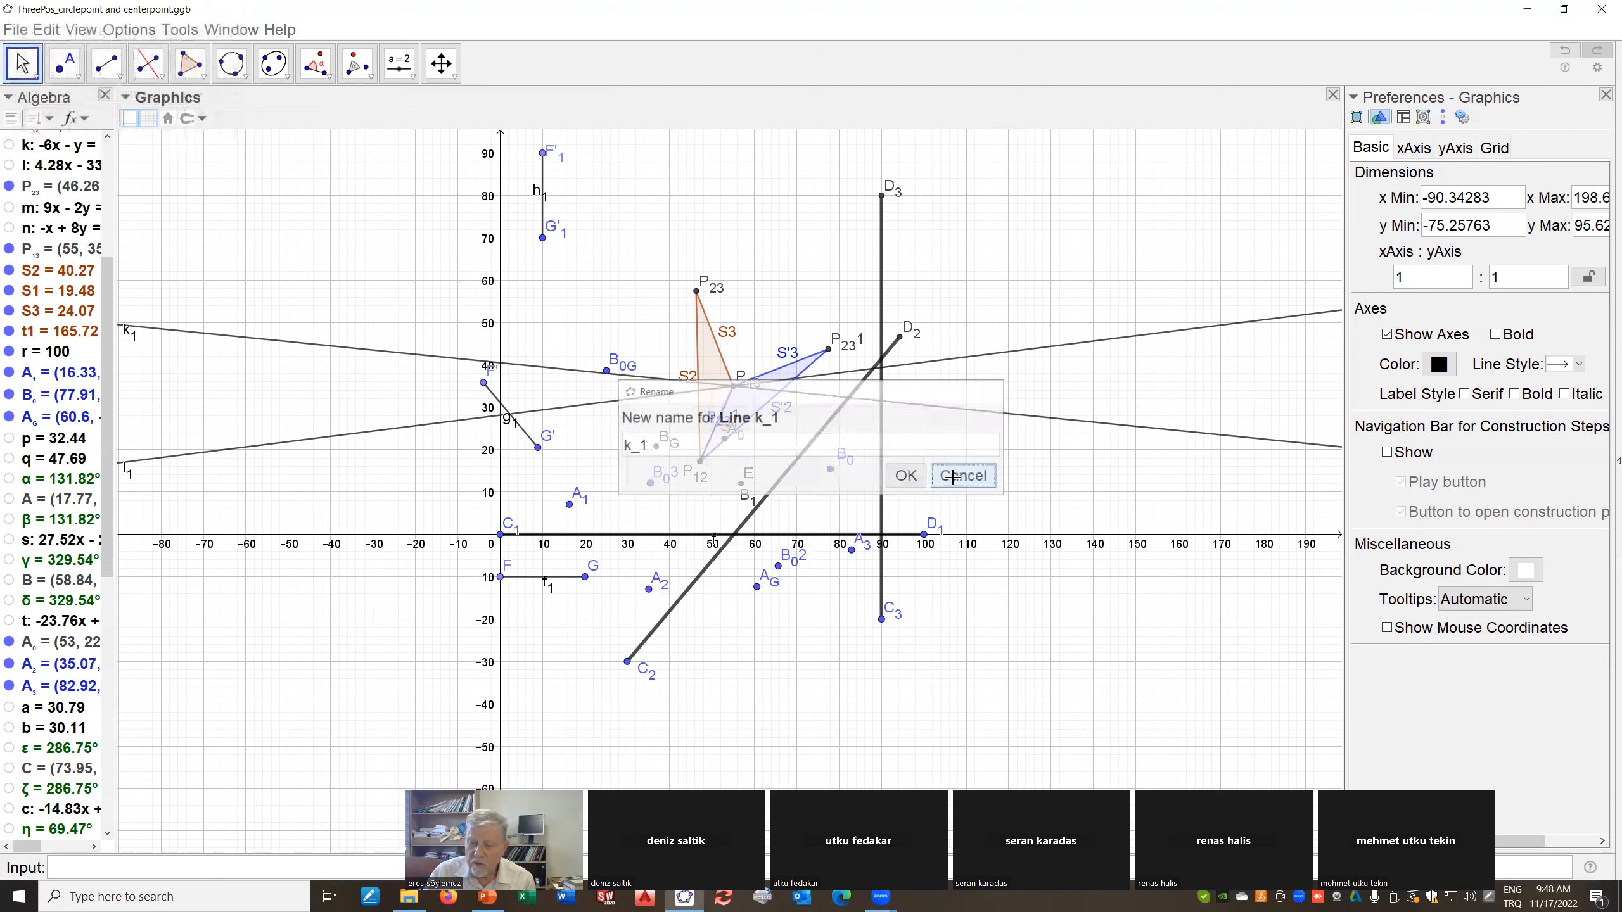
# Delete the two perpendicular bisectors l1 and k1 that cross at pole P13
pyautogui.rightClick(1158, 341)
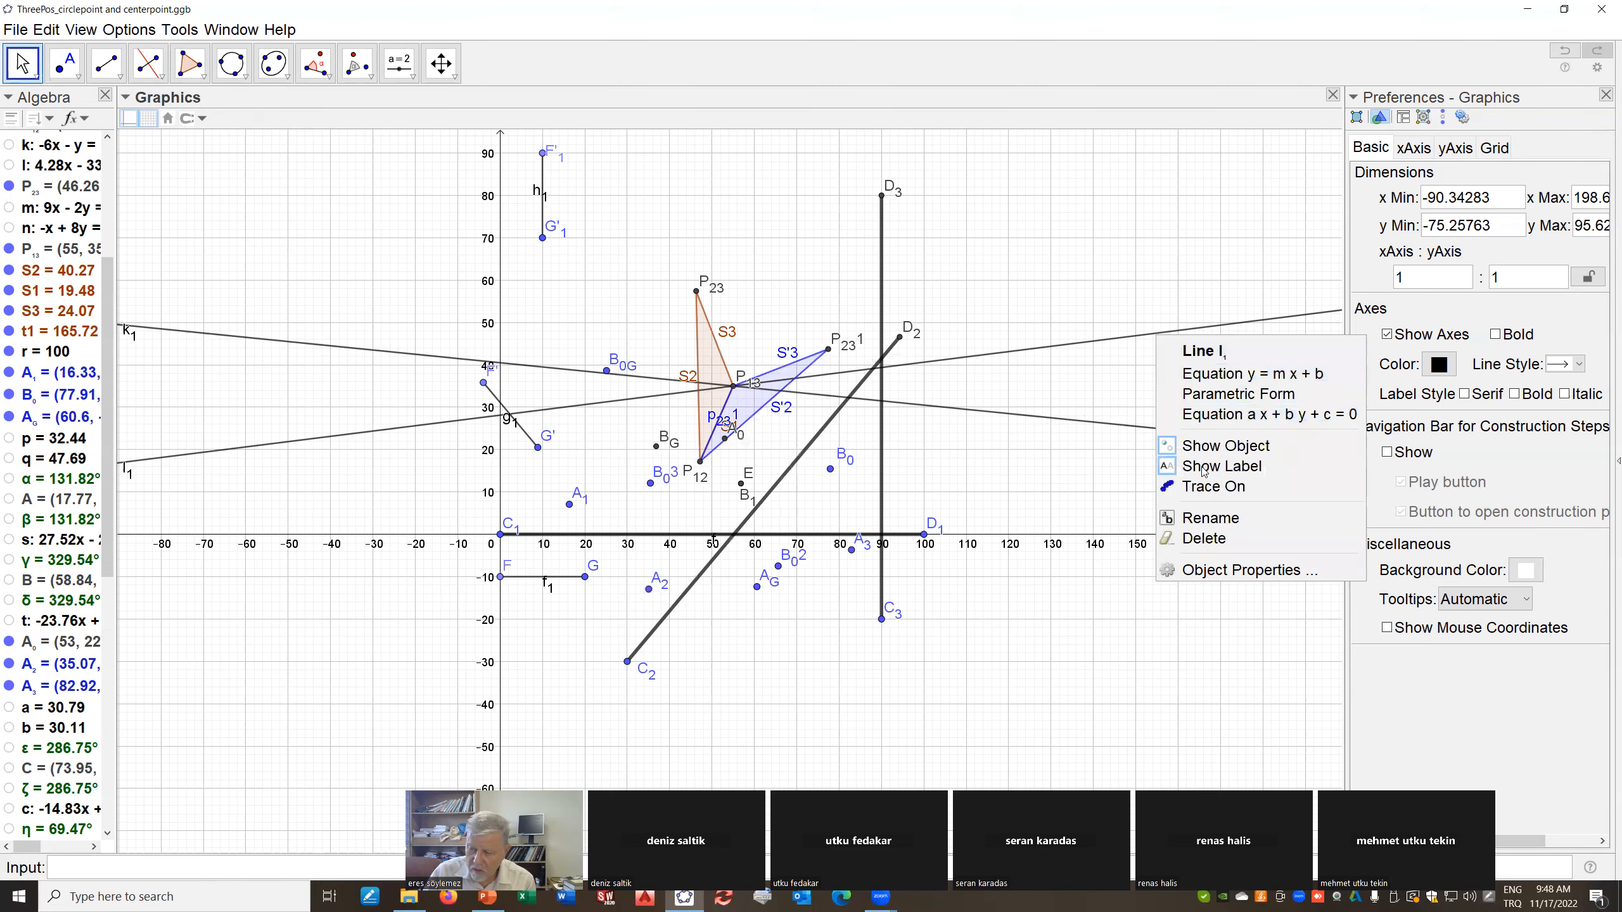
pyautogui.click(1204, 538)
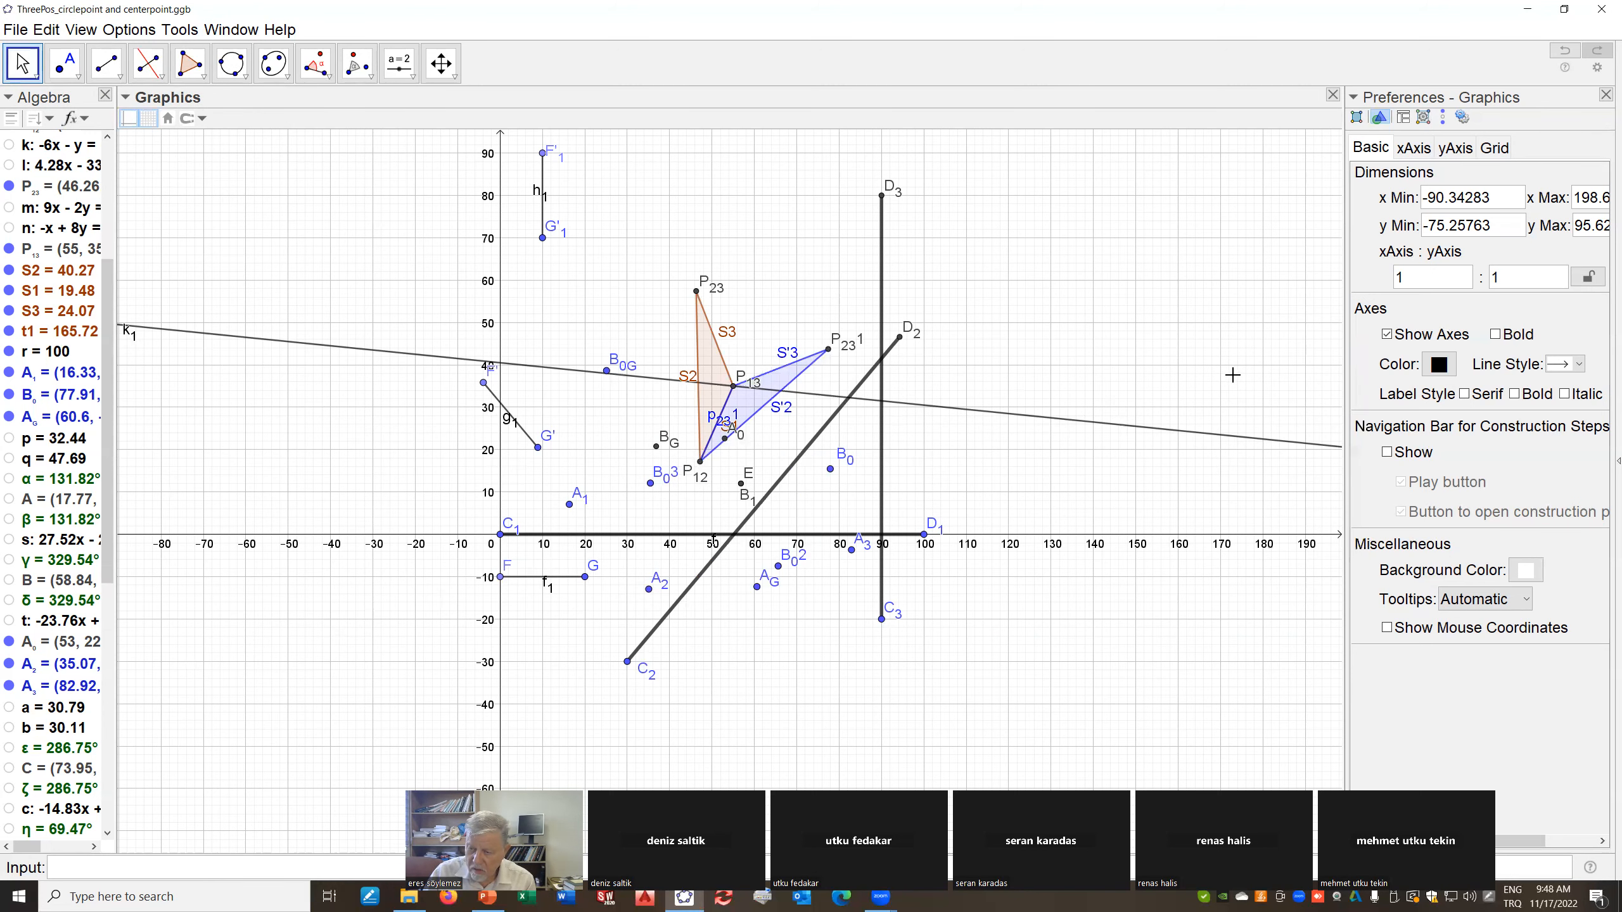
pyautogui.rightClick(1220, 441)
pyautogui.click(1300, 643)
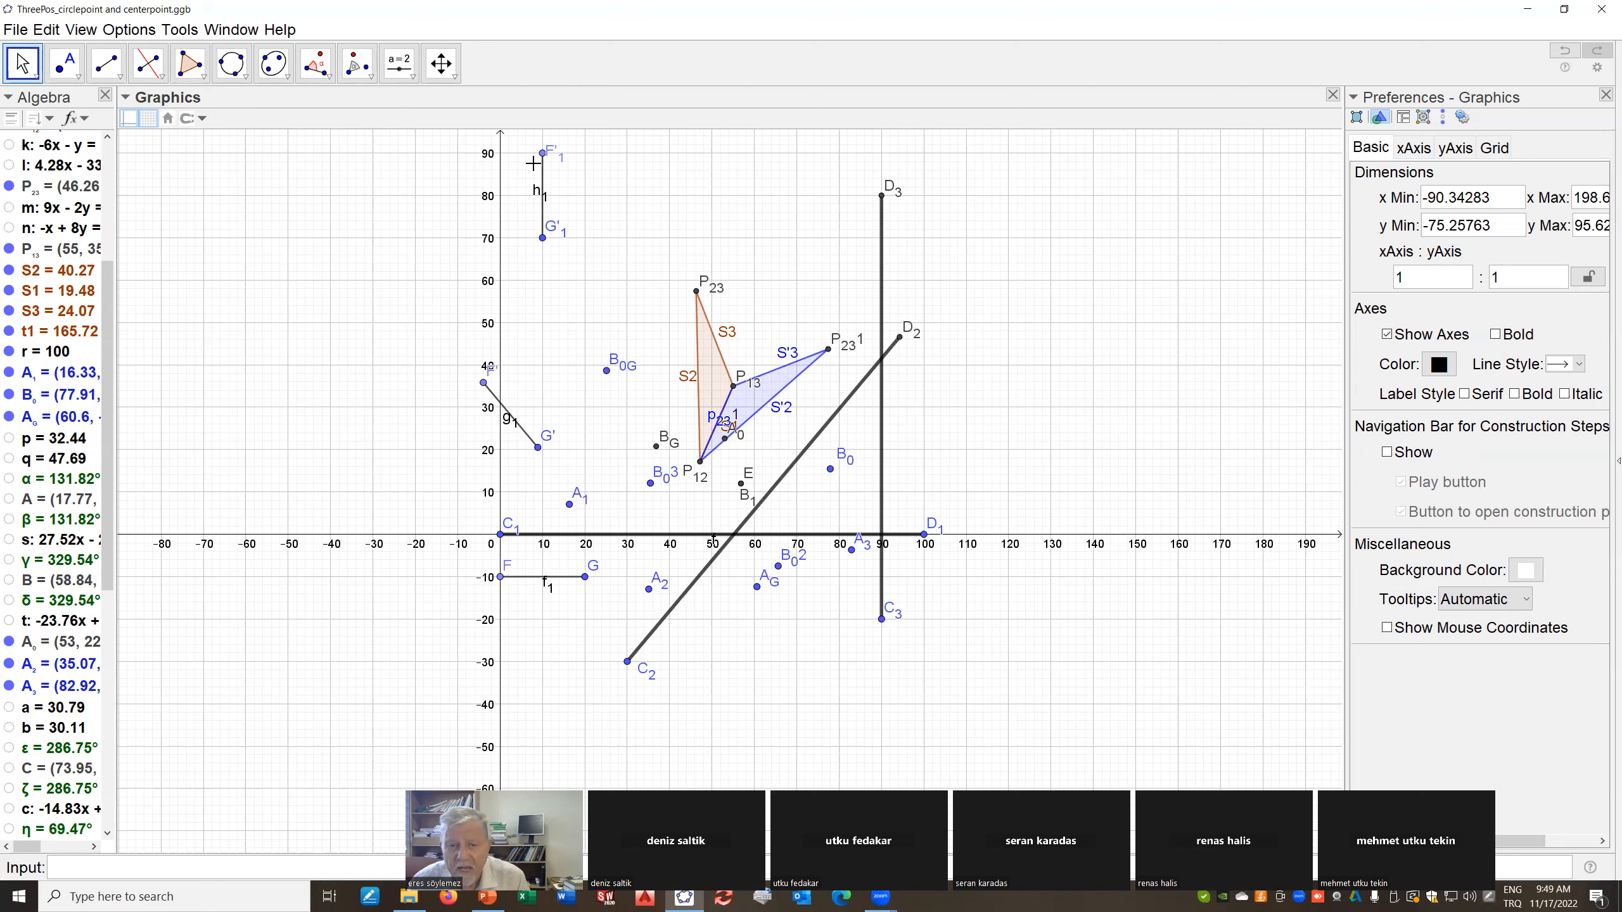
# Save a copy of the construction as "ThreePos_circlepoint and centerpointsolvedinclass" in the Presentation17_10 folder
pyautogui.click(15, 28)
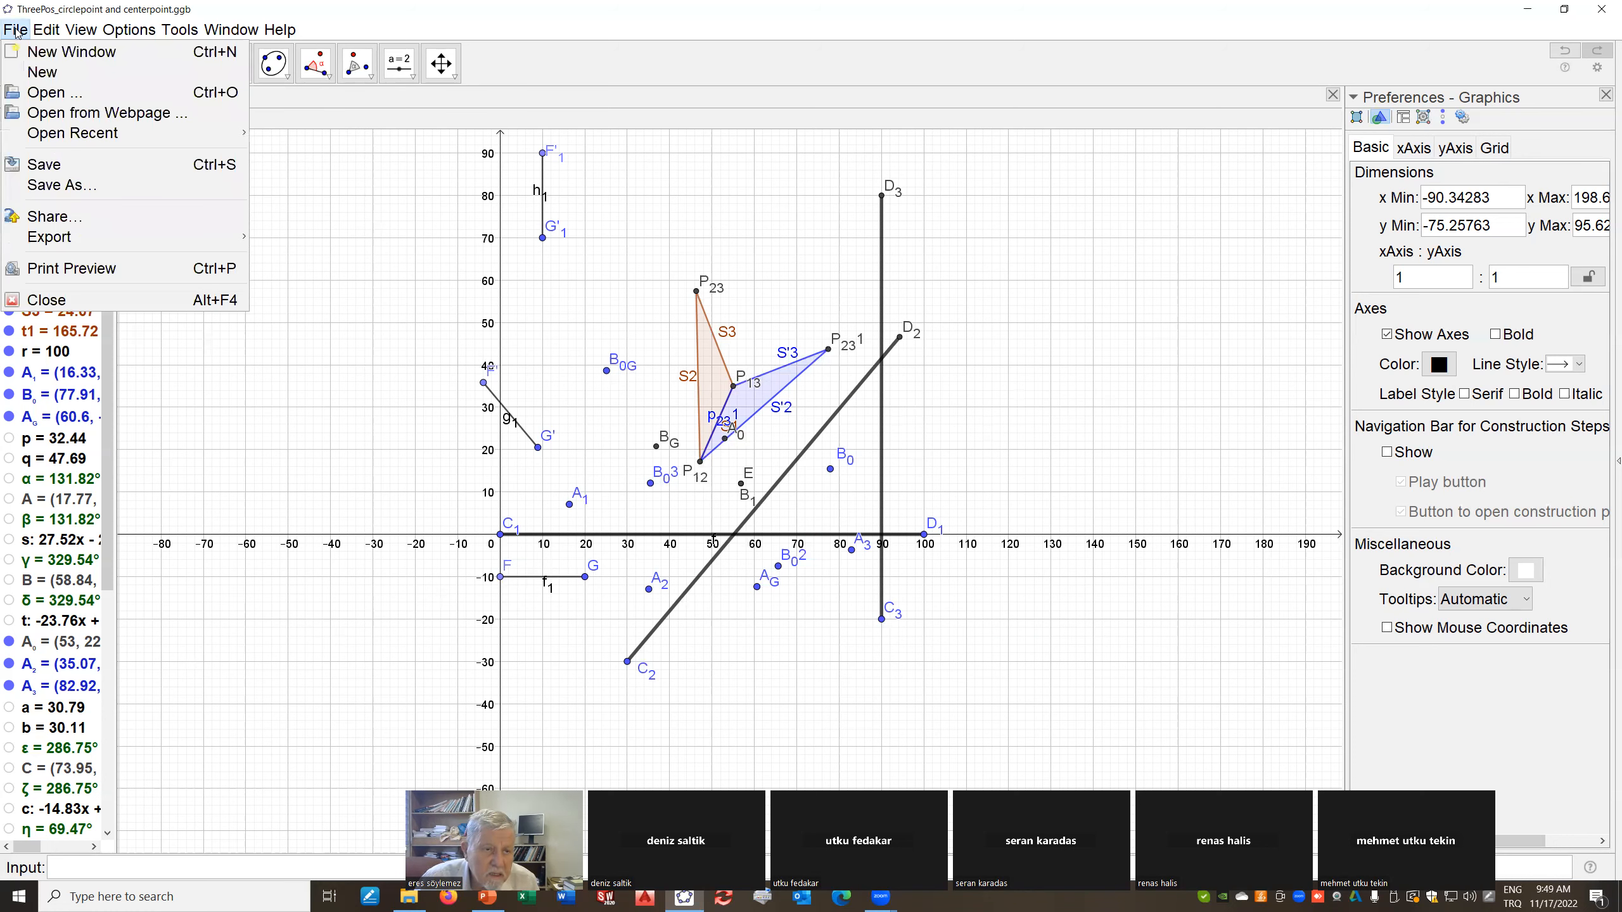
pyautogui.click(54, 184)
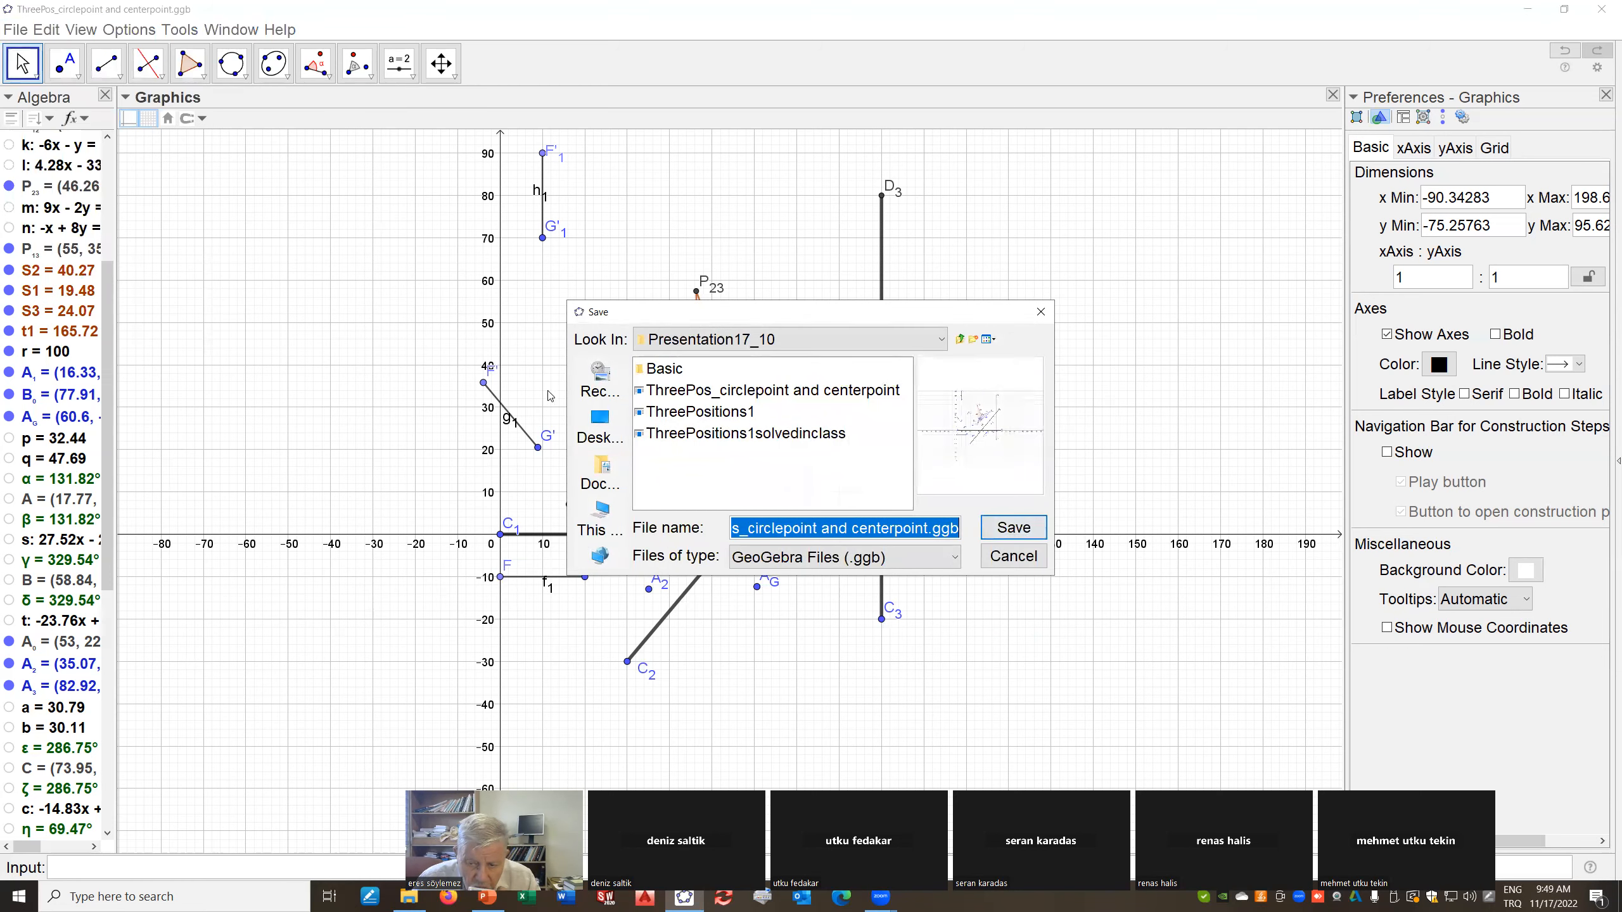
pyautogui.moveTo(934, 530); pyautogui.dragTo(968, 528)
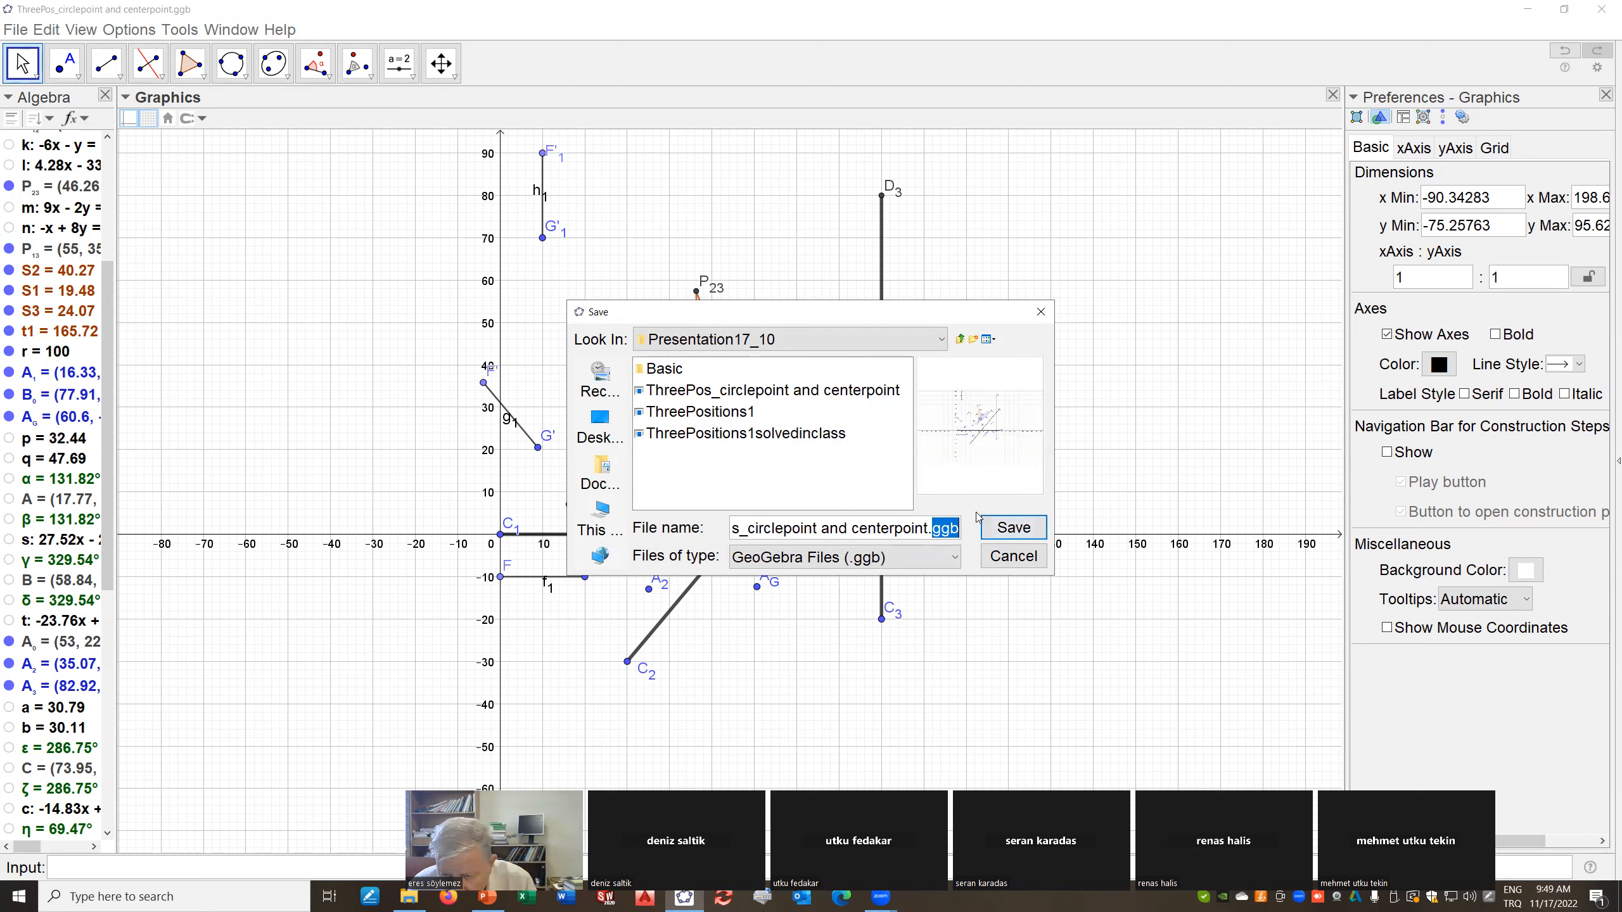
pyautogui.press('BackSpace')
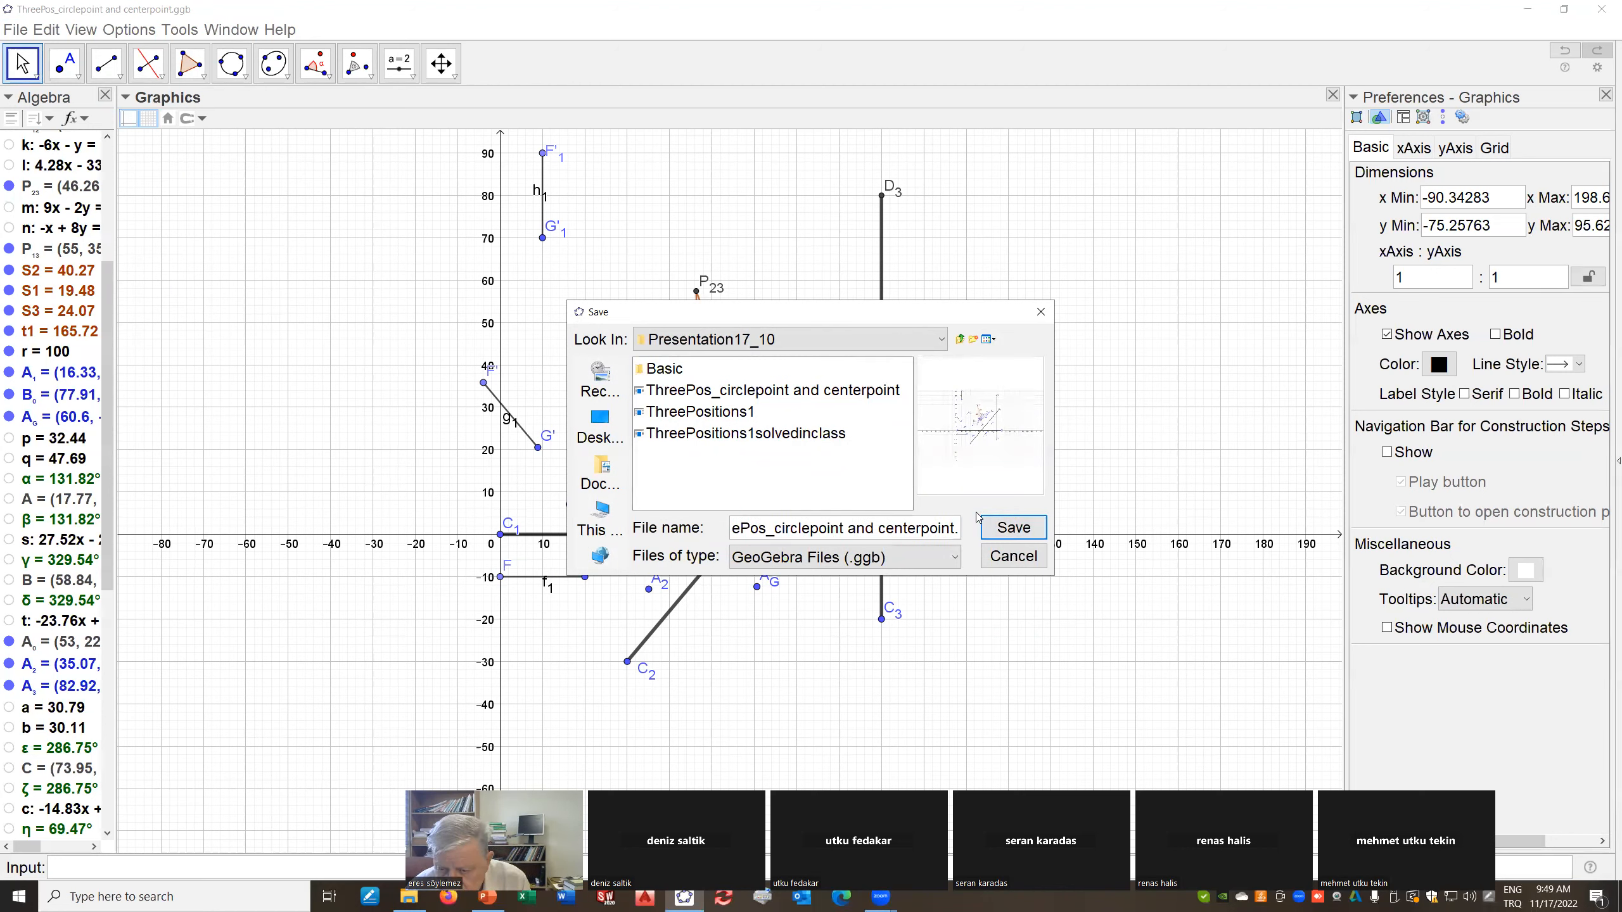
pyautogui.press('BackSpace')
pyautogui.write('solved')
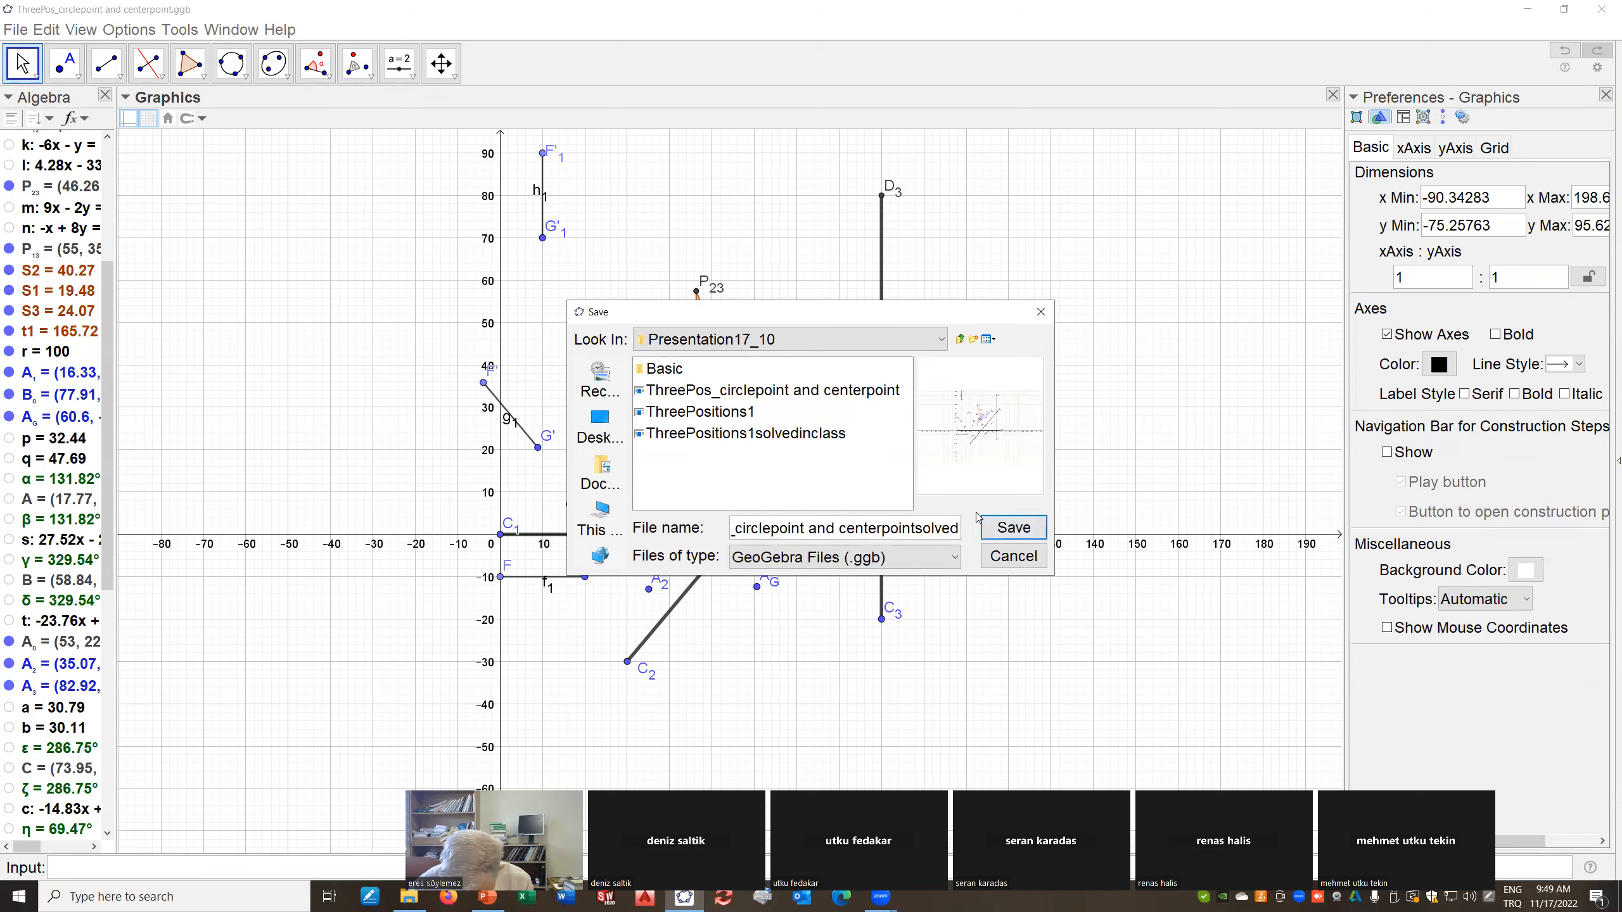
pyautogui.write('inclass')
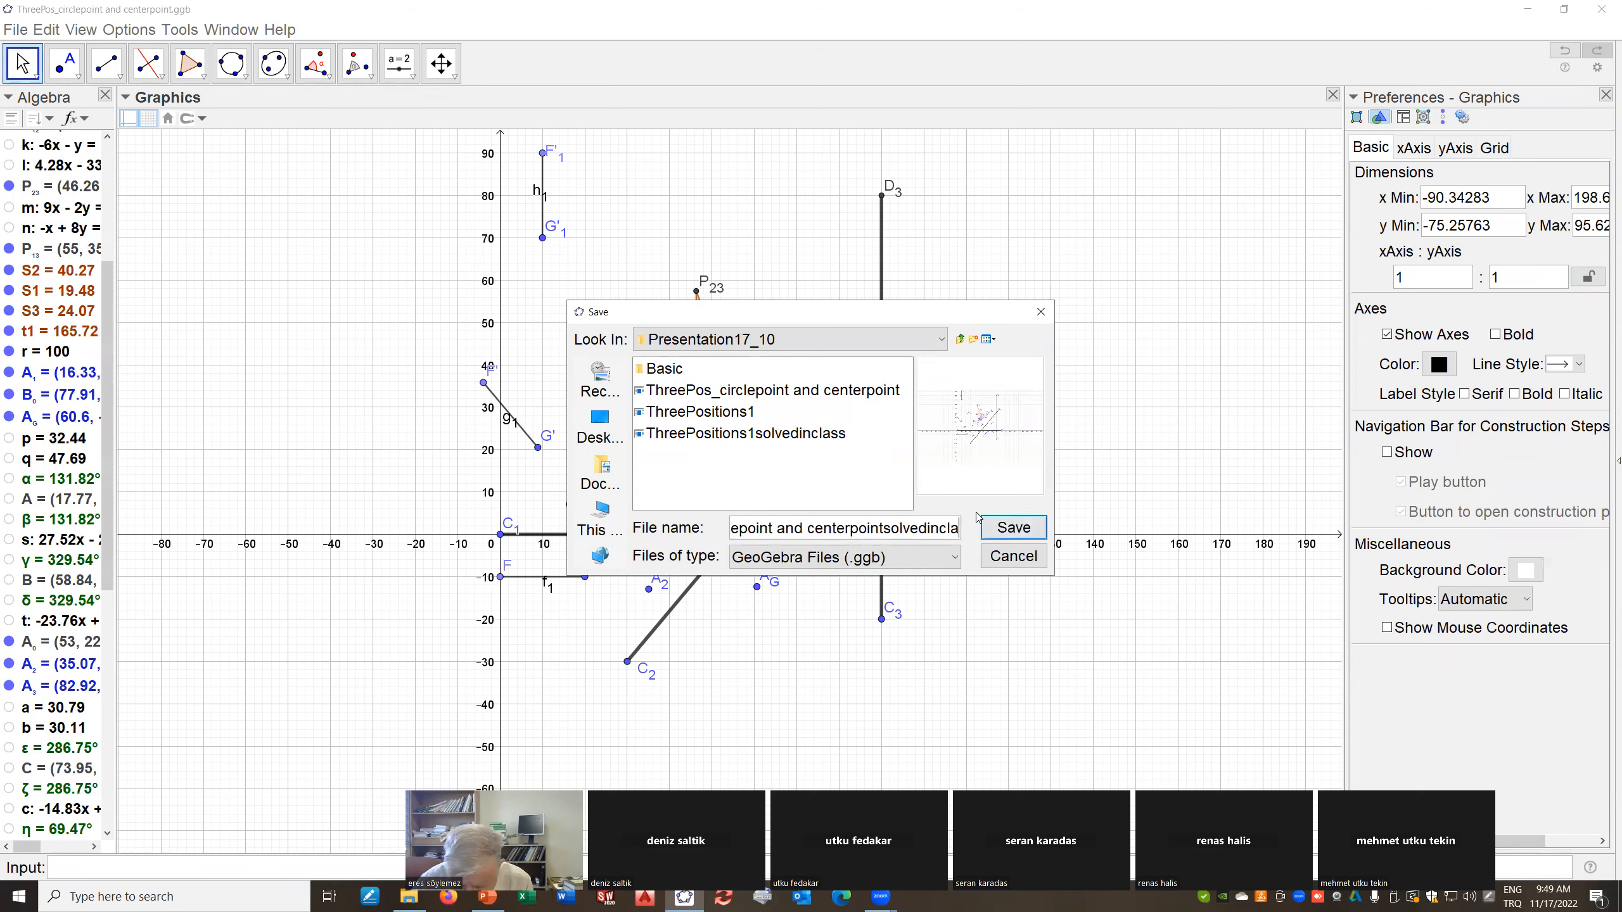
pyautogui.click(1019, 525)
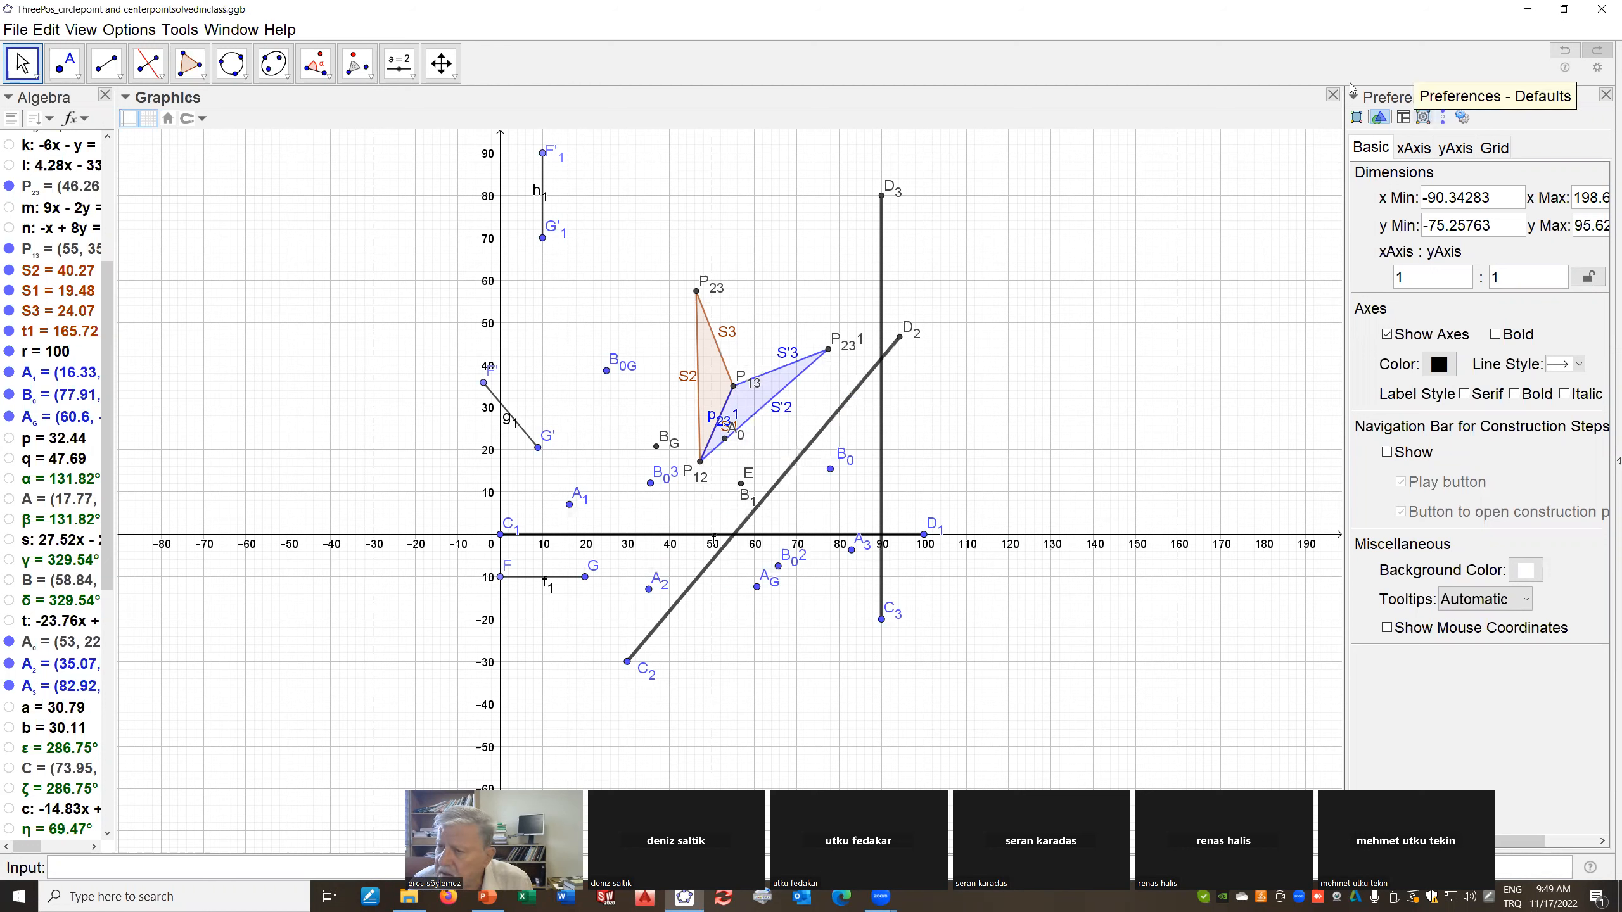
# Minimize the construction and switch to the Three Positions of a Moving Plane presentation in PowerPoint
pyautogui.click(1526, 10)
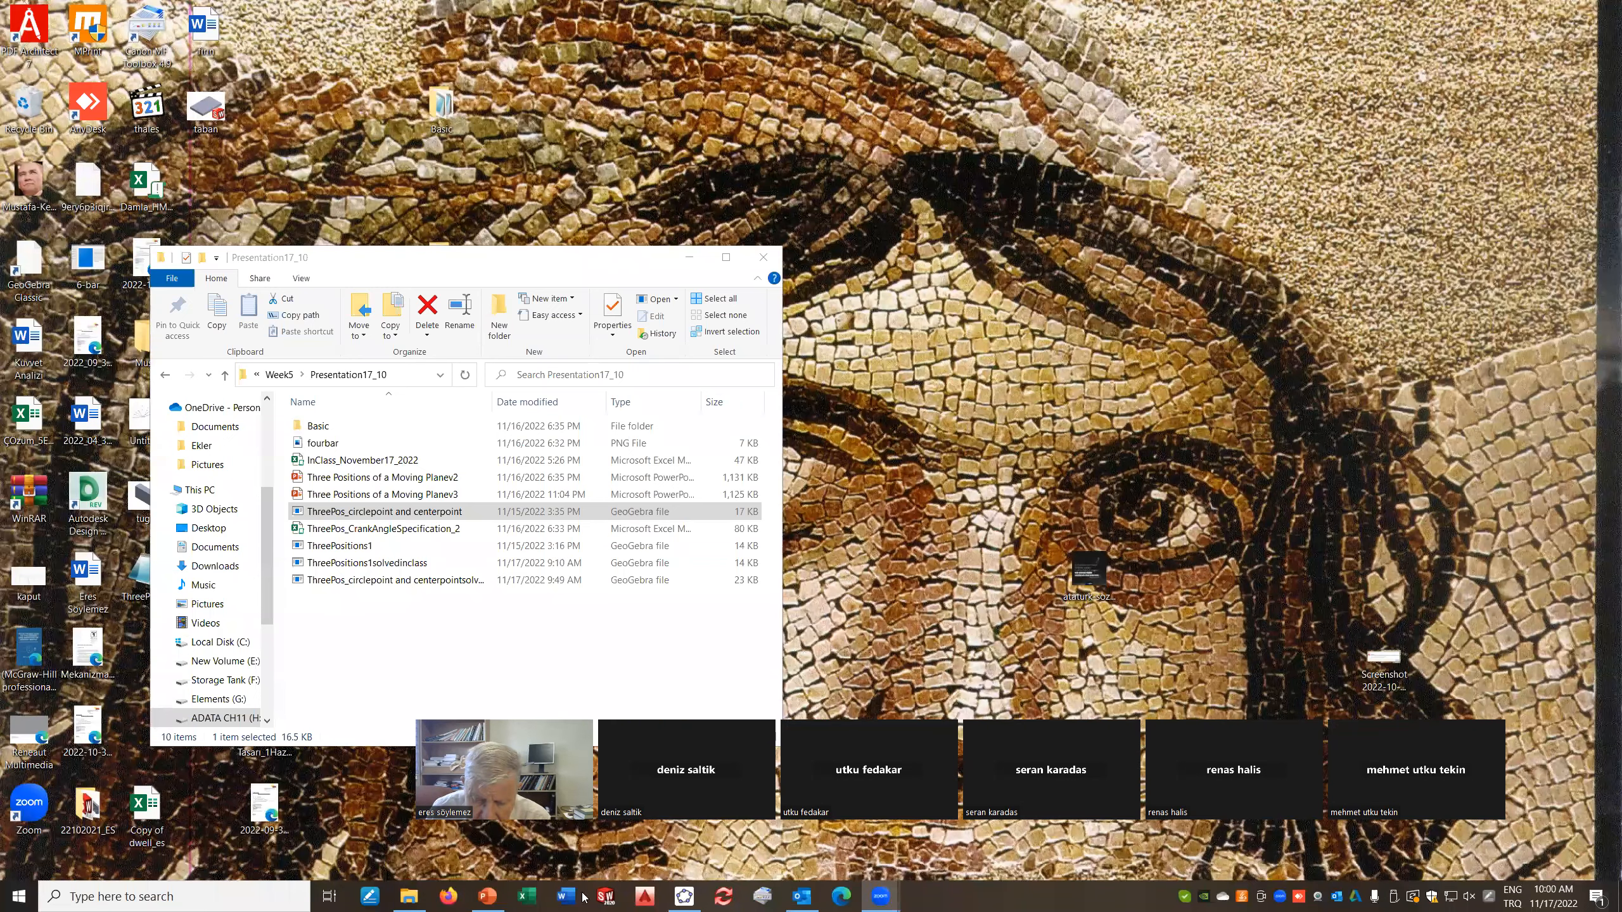
pyautogui.click(485, 897)
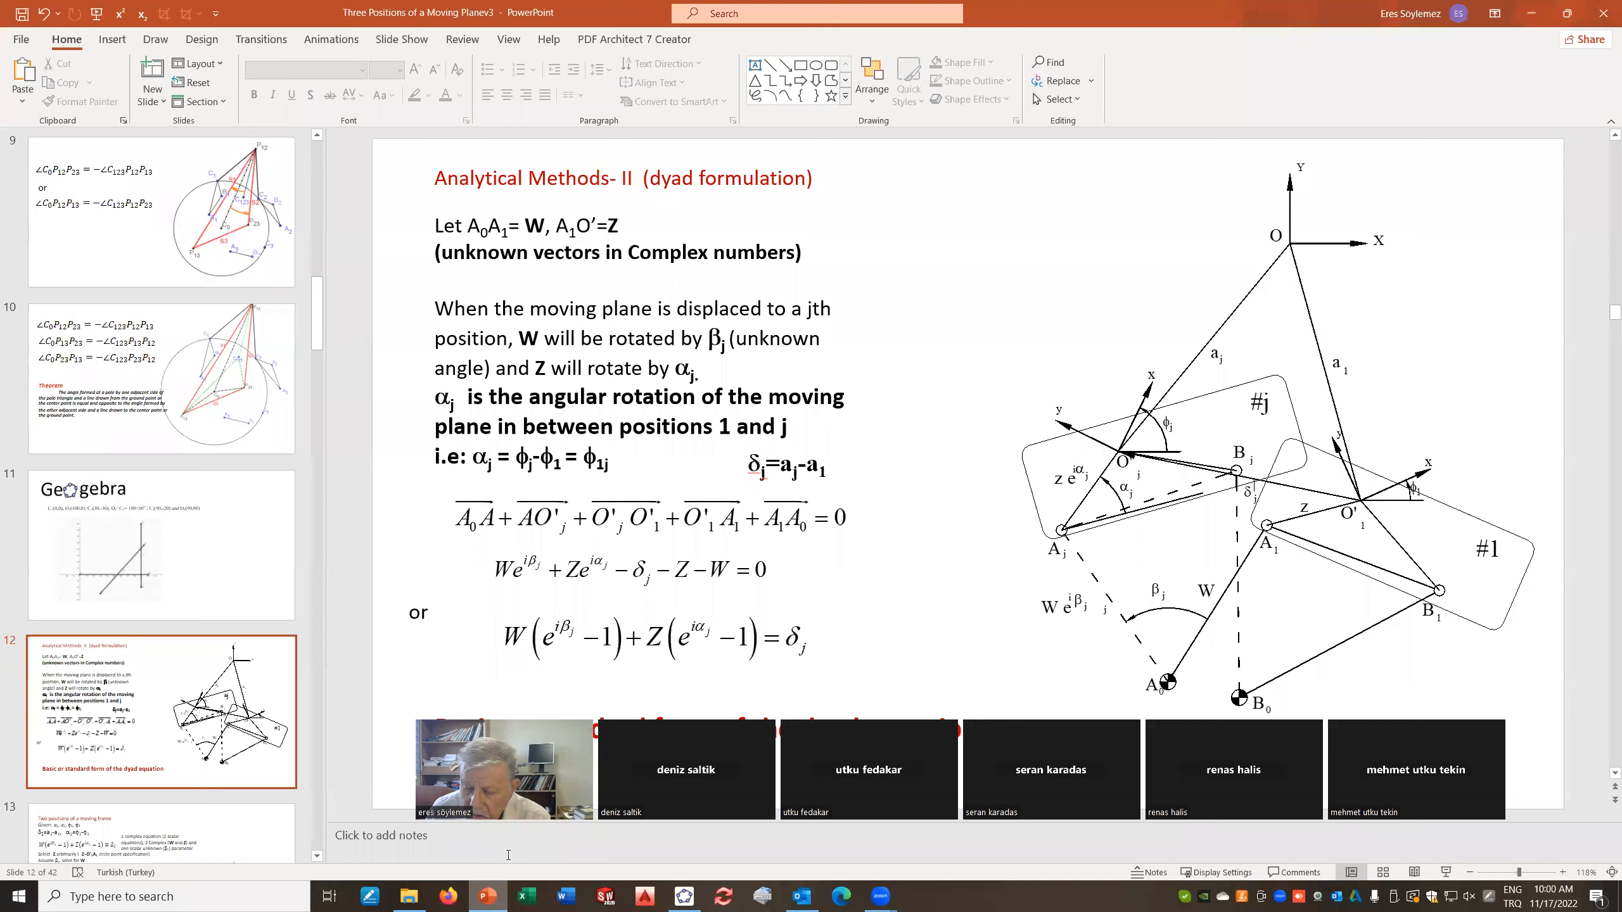
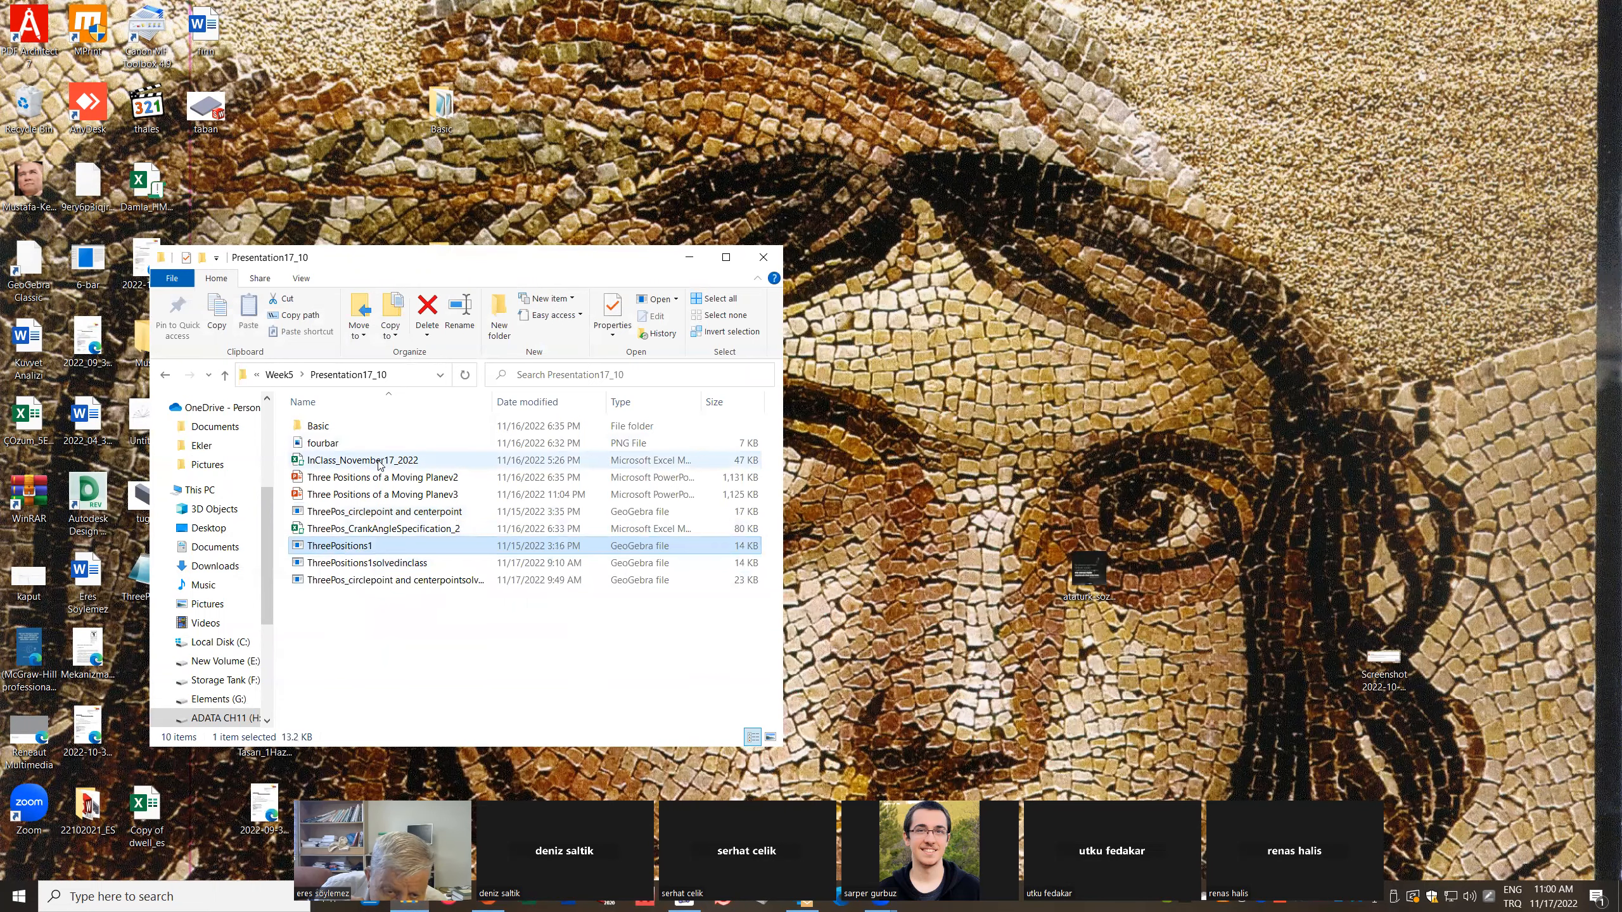
# Open the InClass_November17_2022 workbook in Excel and bring the chart of the three moving-plane positions into view
pyautogui.doubleClick(378, 461)
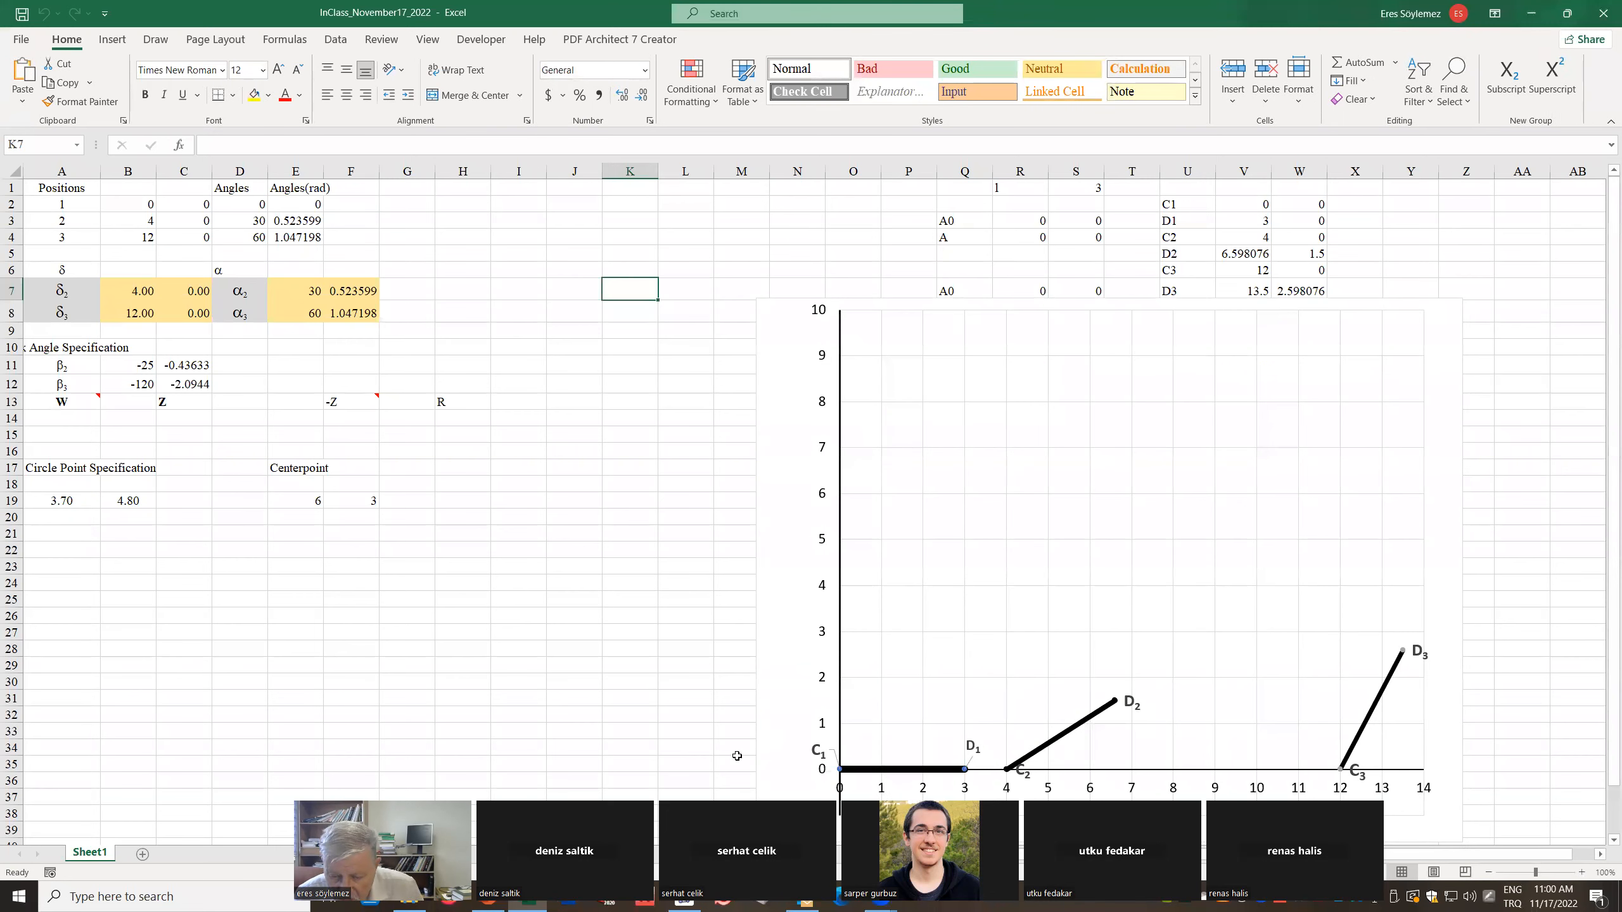
pyautogui.hscroll(1, 557, 573)
pyautogui.middleClick(594, 506)
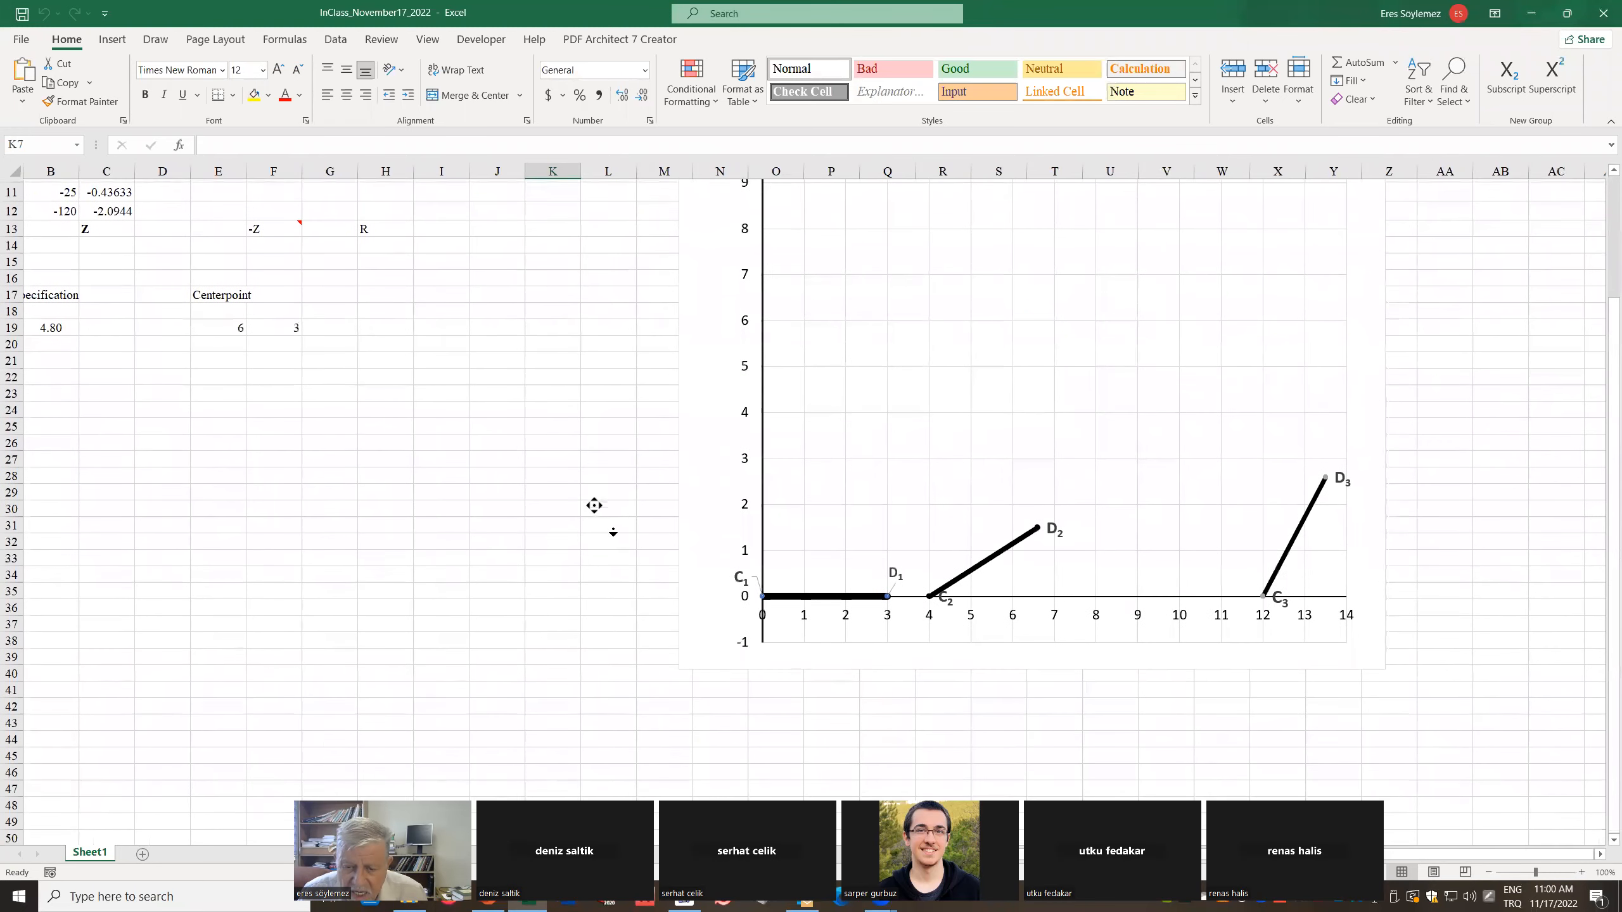
pyautogui.middleClick(611, 542)
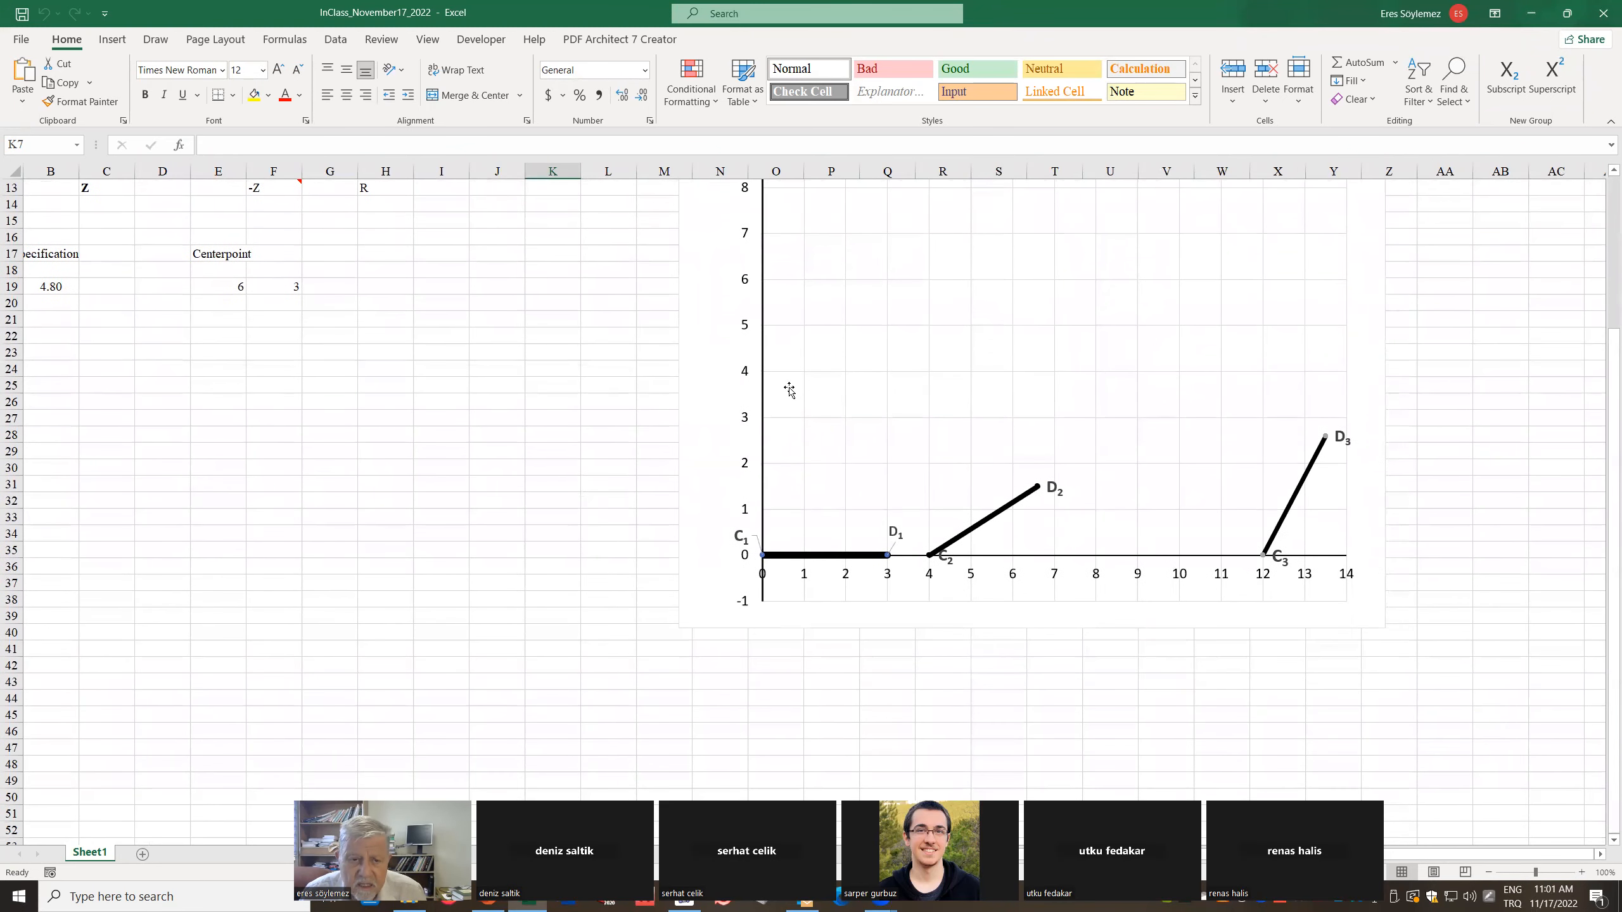
pyautogui.scroll(3, 789, 390)
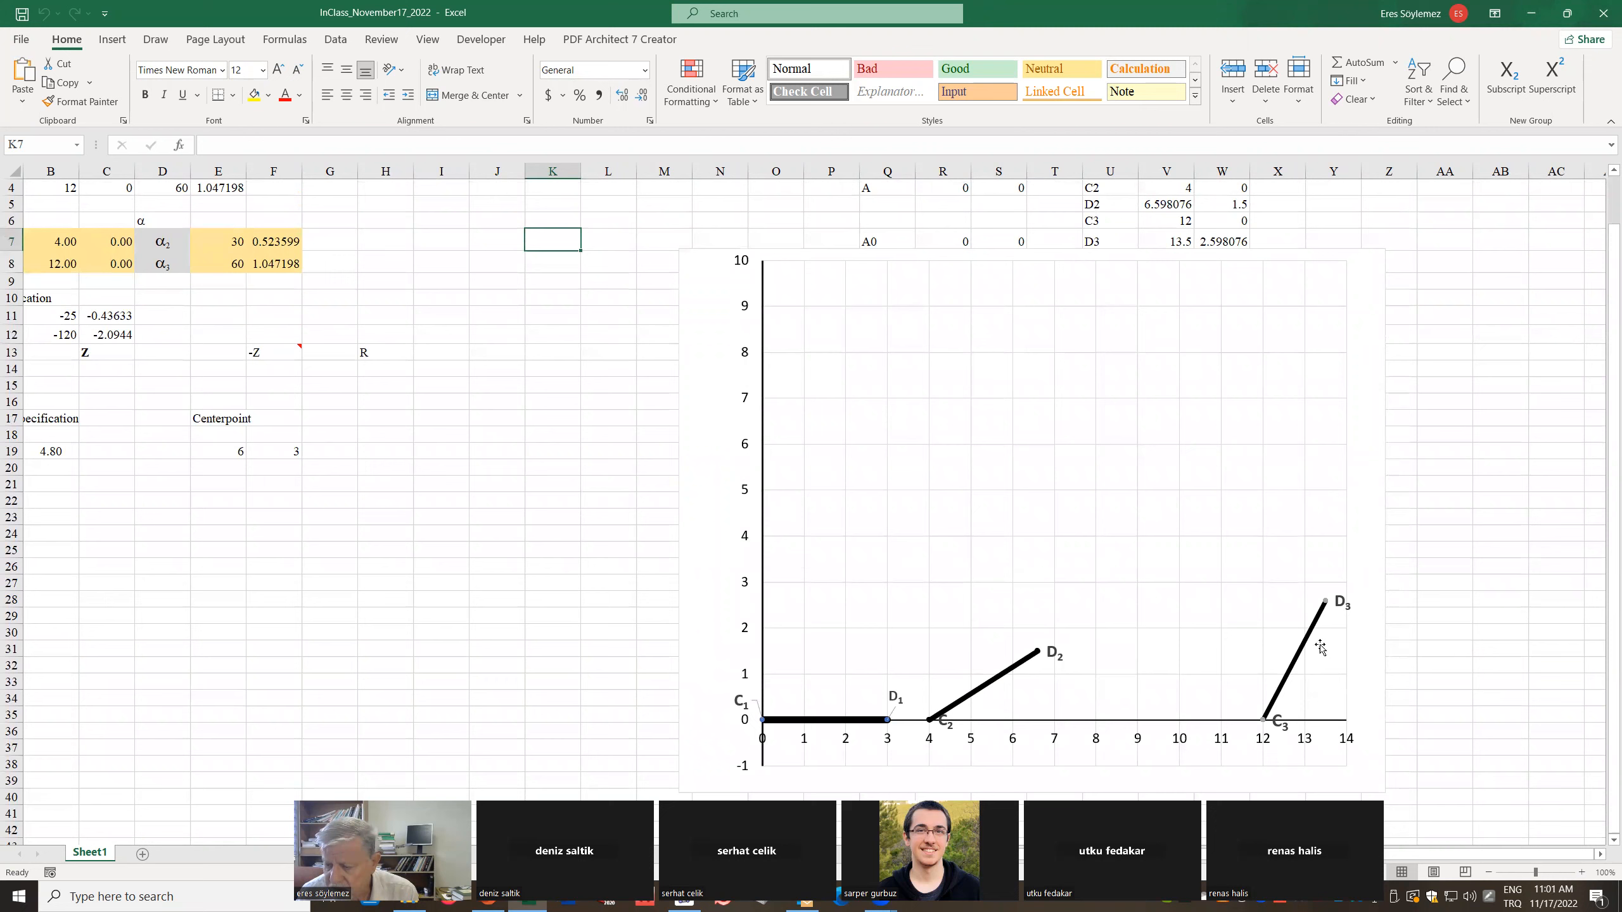
# Move the positions chart up to the sheet's top rows, then reduce the workbook to a medium-sized window near the middle of the desktop
pyautogui.scroll(1, 958, 348)
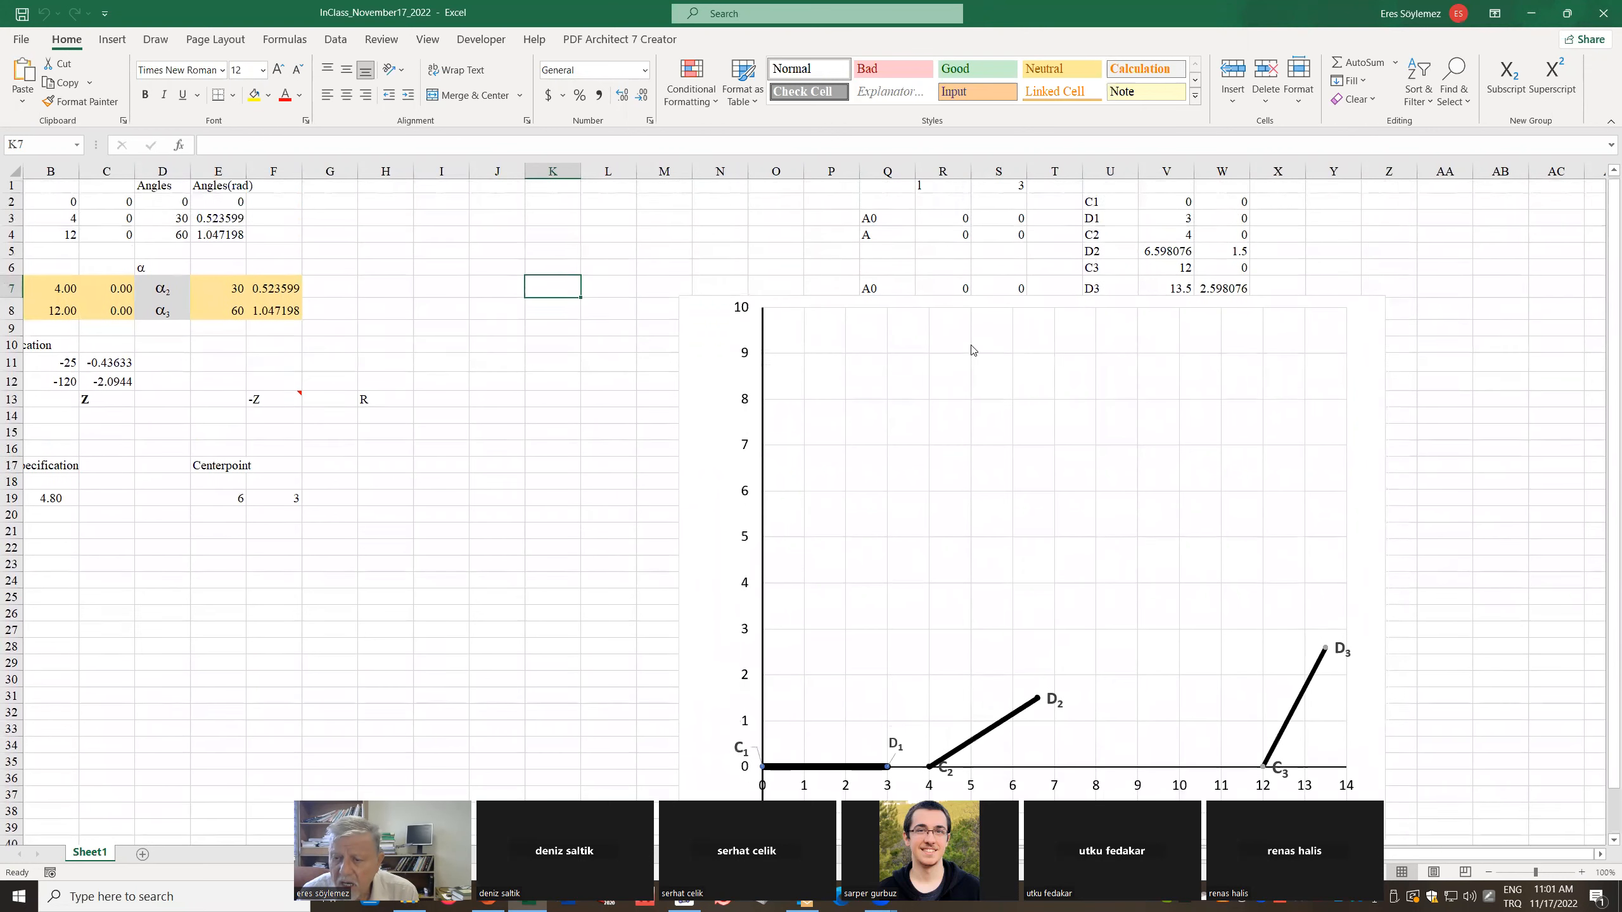
pyautogui.moveTo(707, 316); pyautogui.dragTo(652, 206)
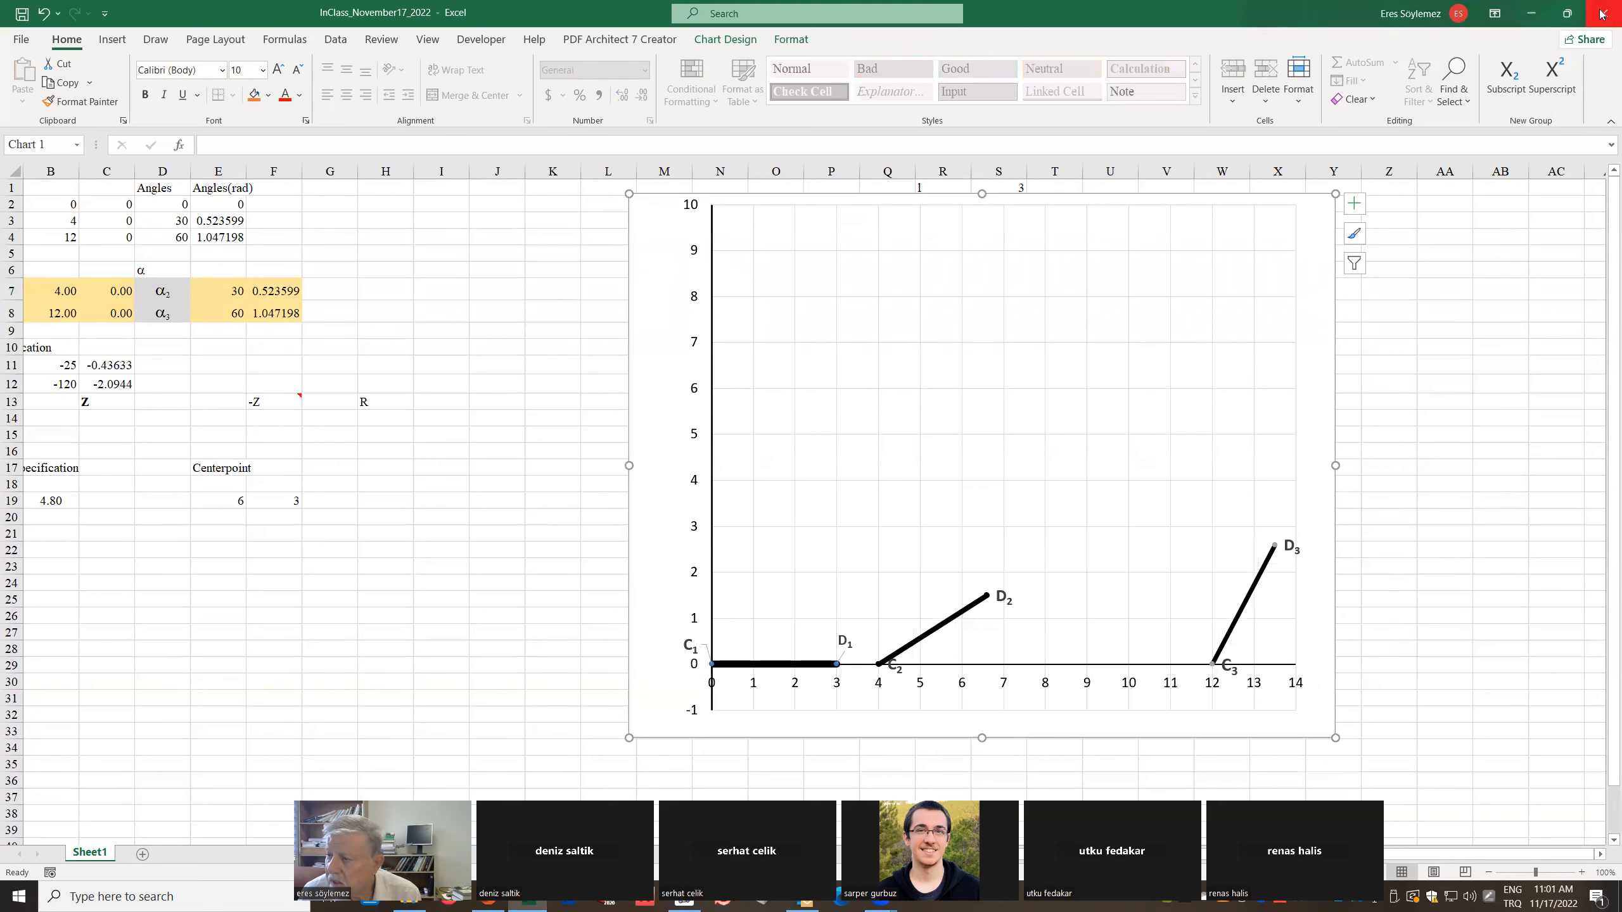
pyautogui.click(1566, 13)
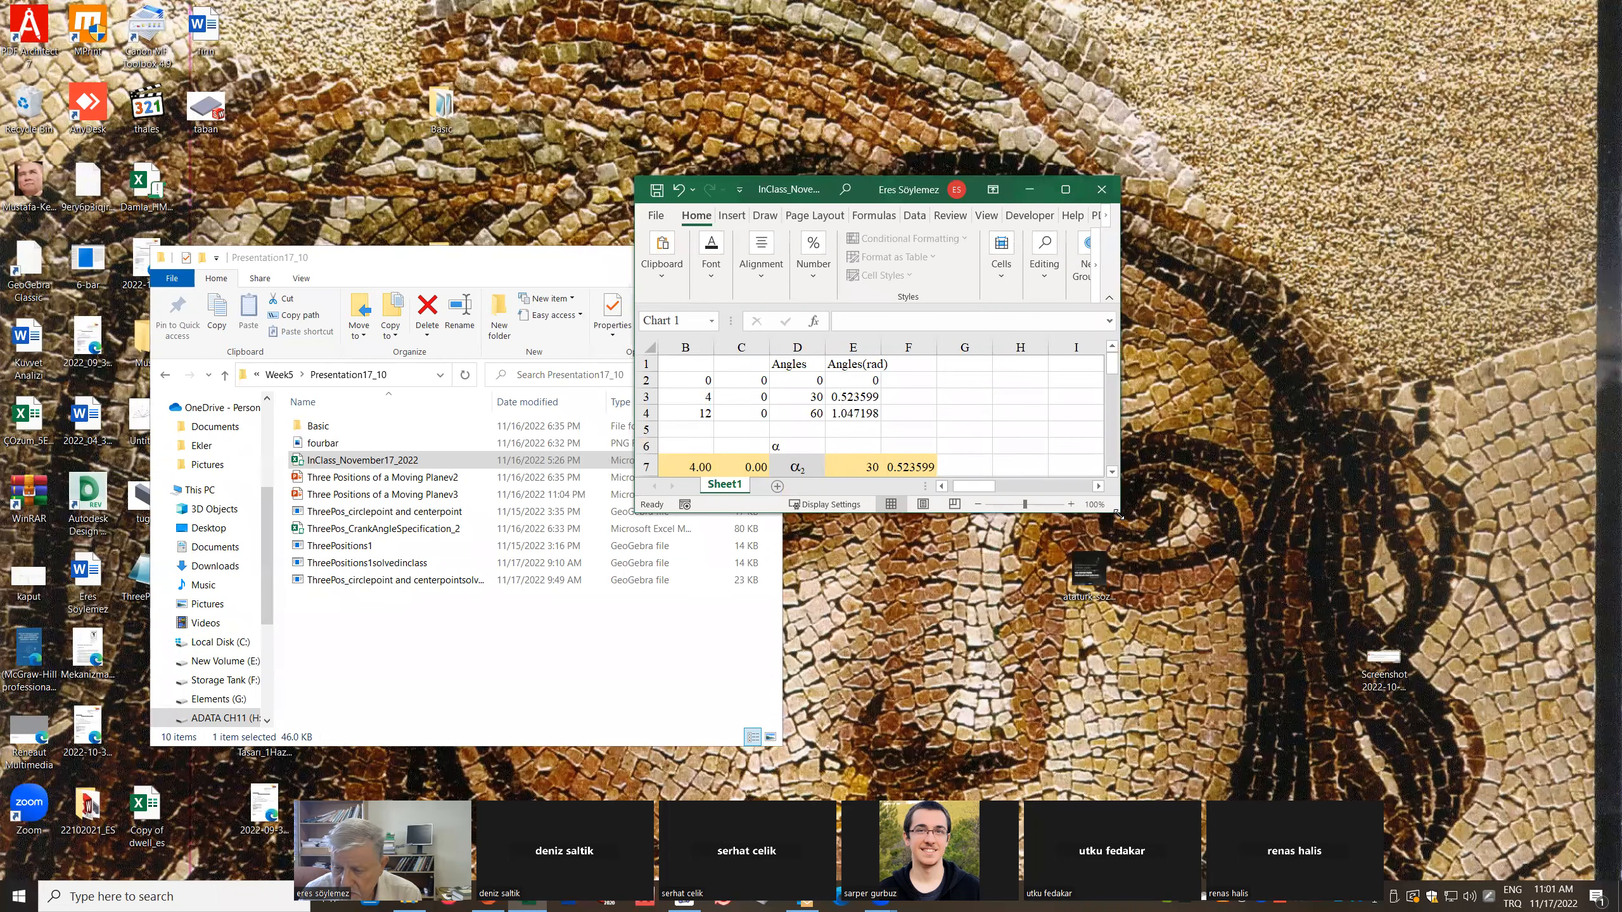
pyautogui.moveTo(1118, 514); pyautogui.dragTo(1490, 762)
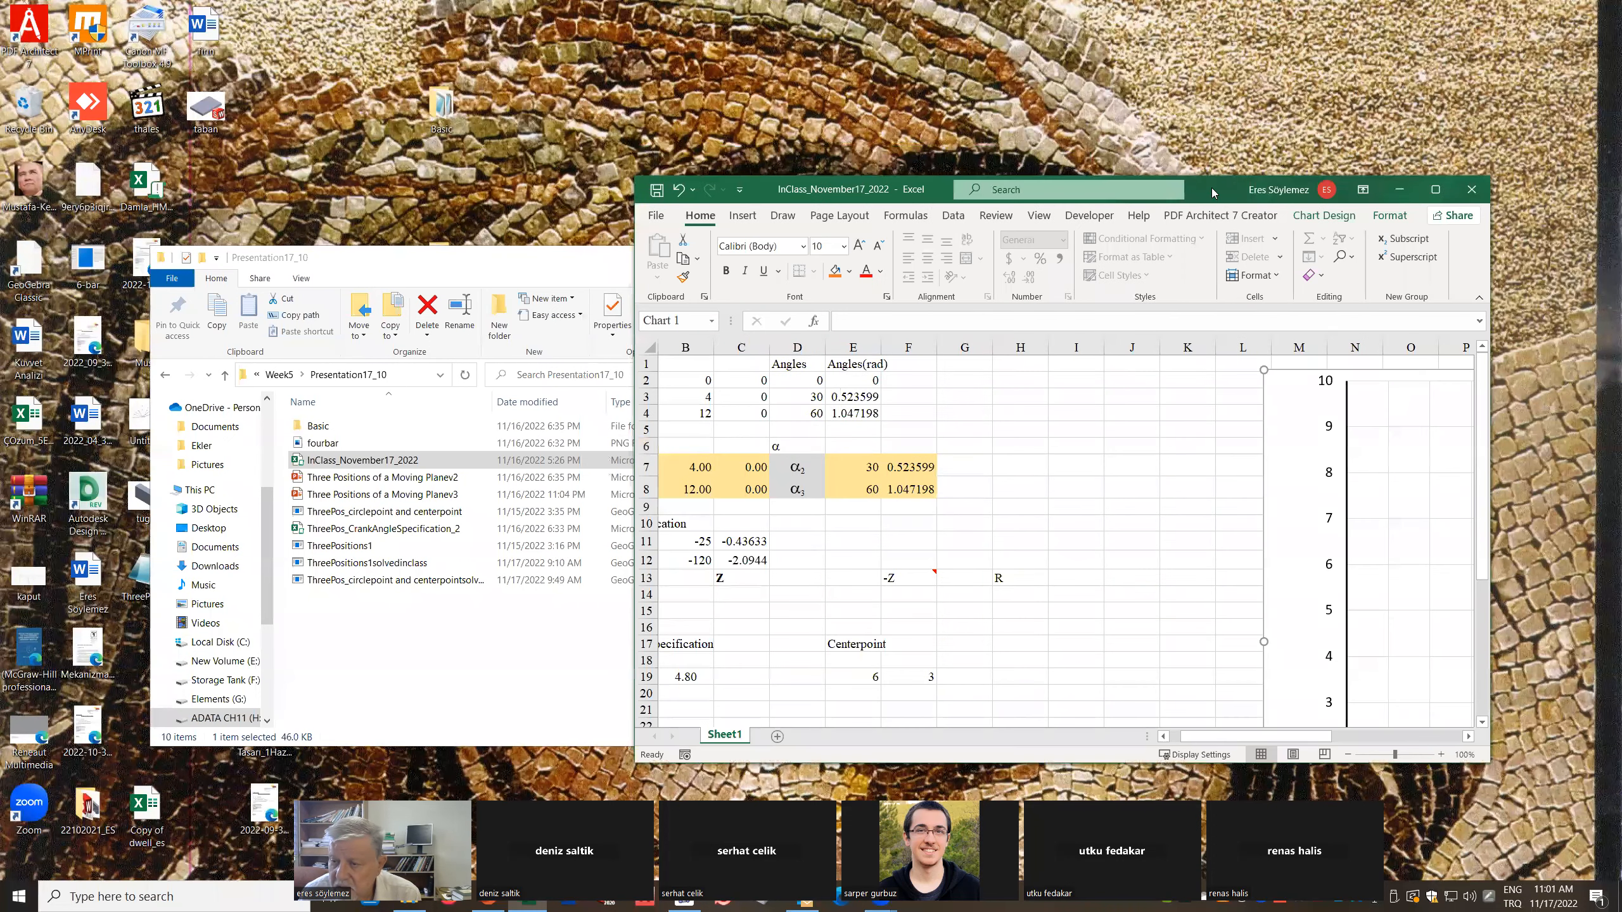
pyautogui.moveTo(1206, 192); pyautogui.dragTo(1012, 119)
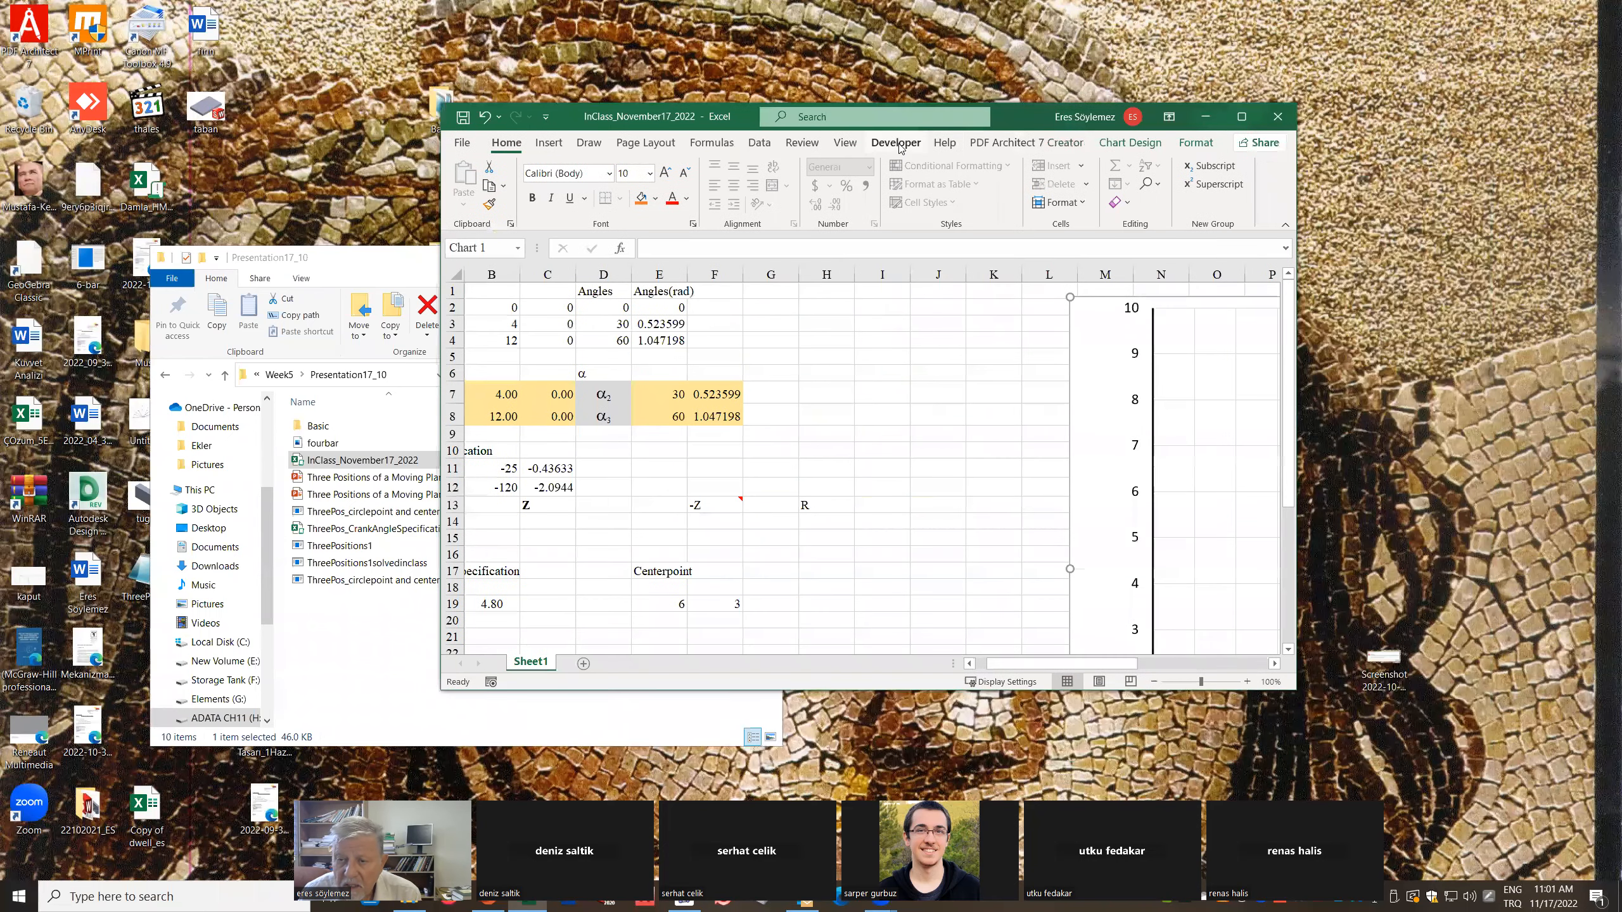
# Open the workbook's Visual Basic code and look through the mechanism functions in the BASIC module
pyautogui.click(896, 142)
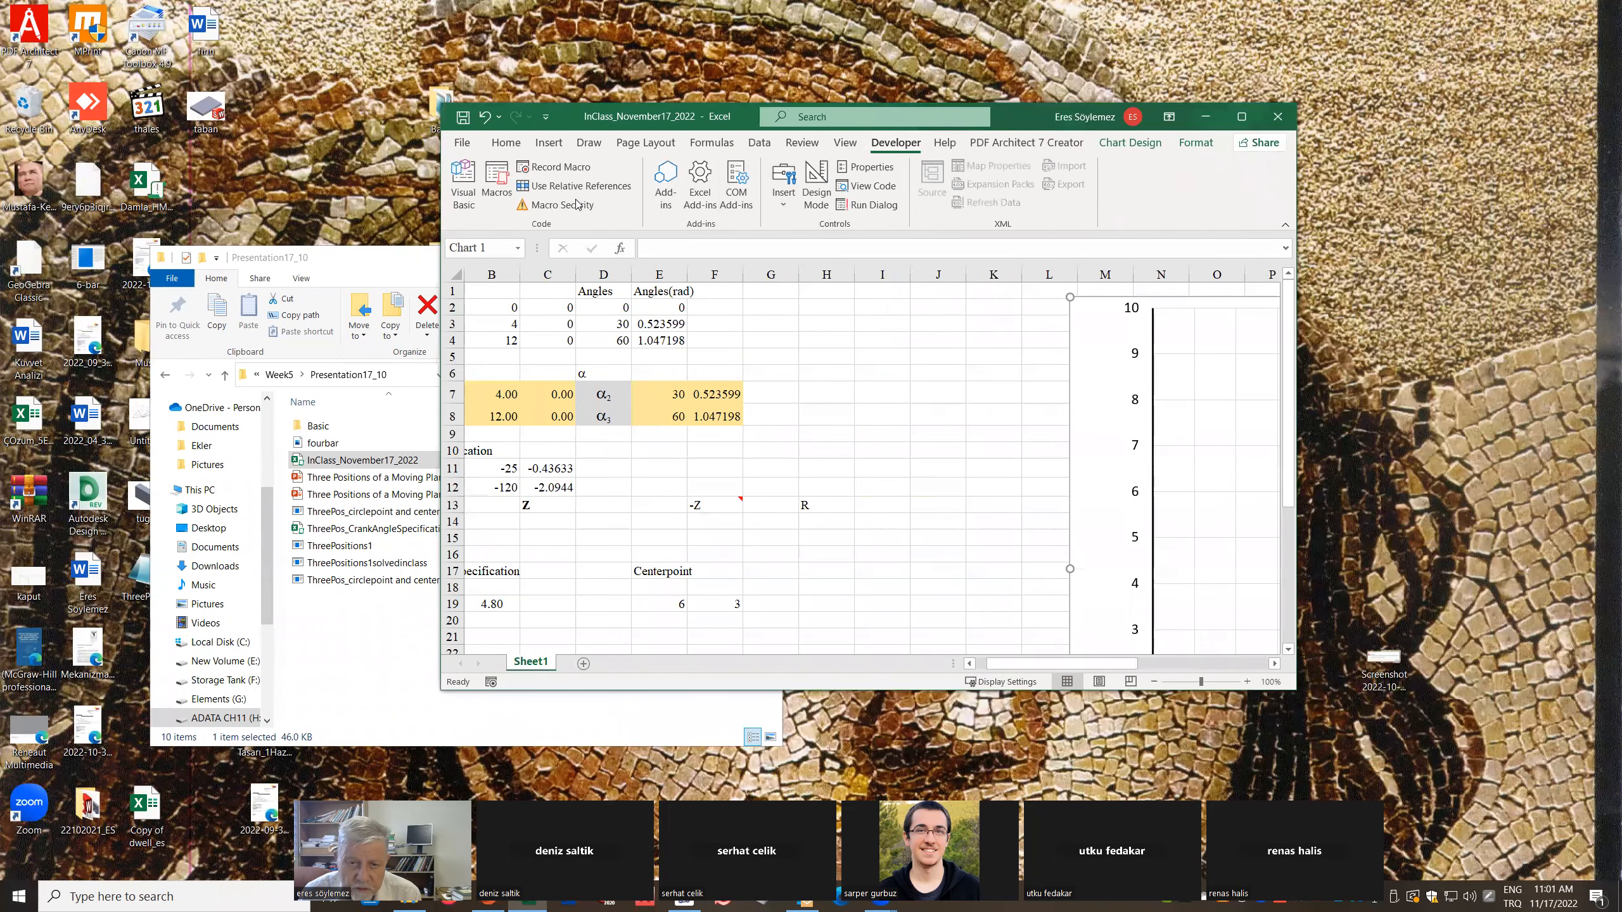
pyautogui.click(461, 184)
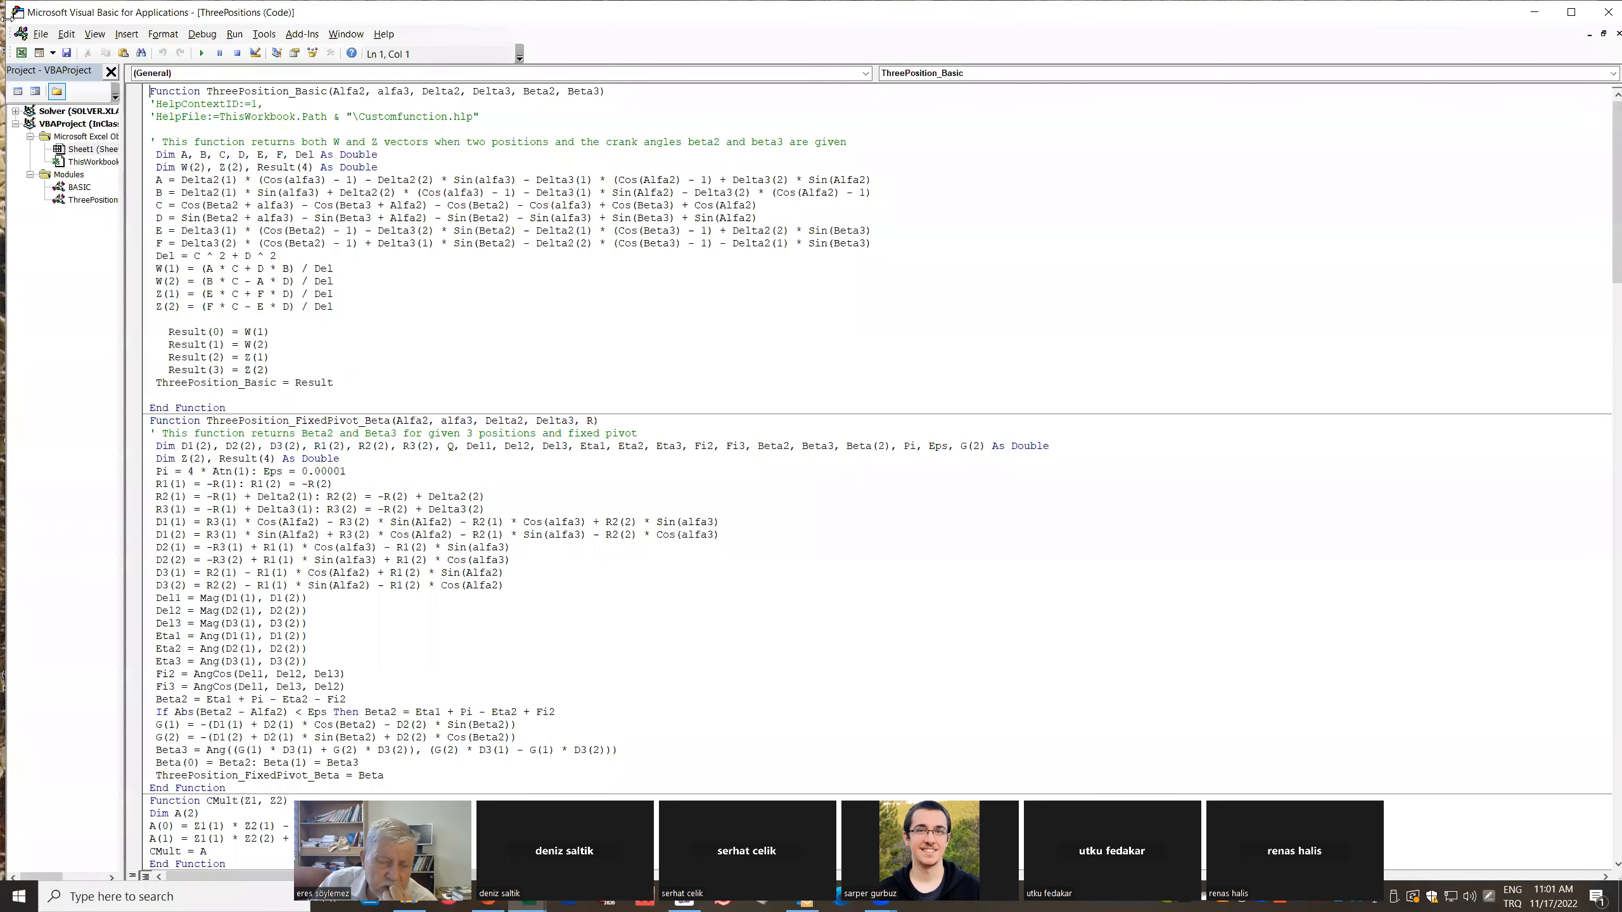
pyautogui.click(80, 189)
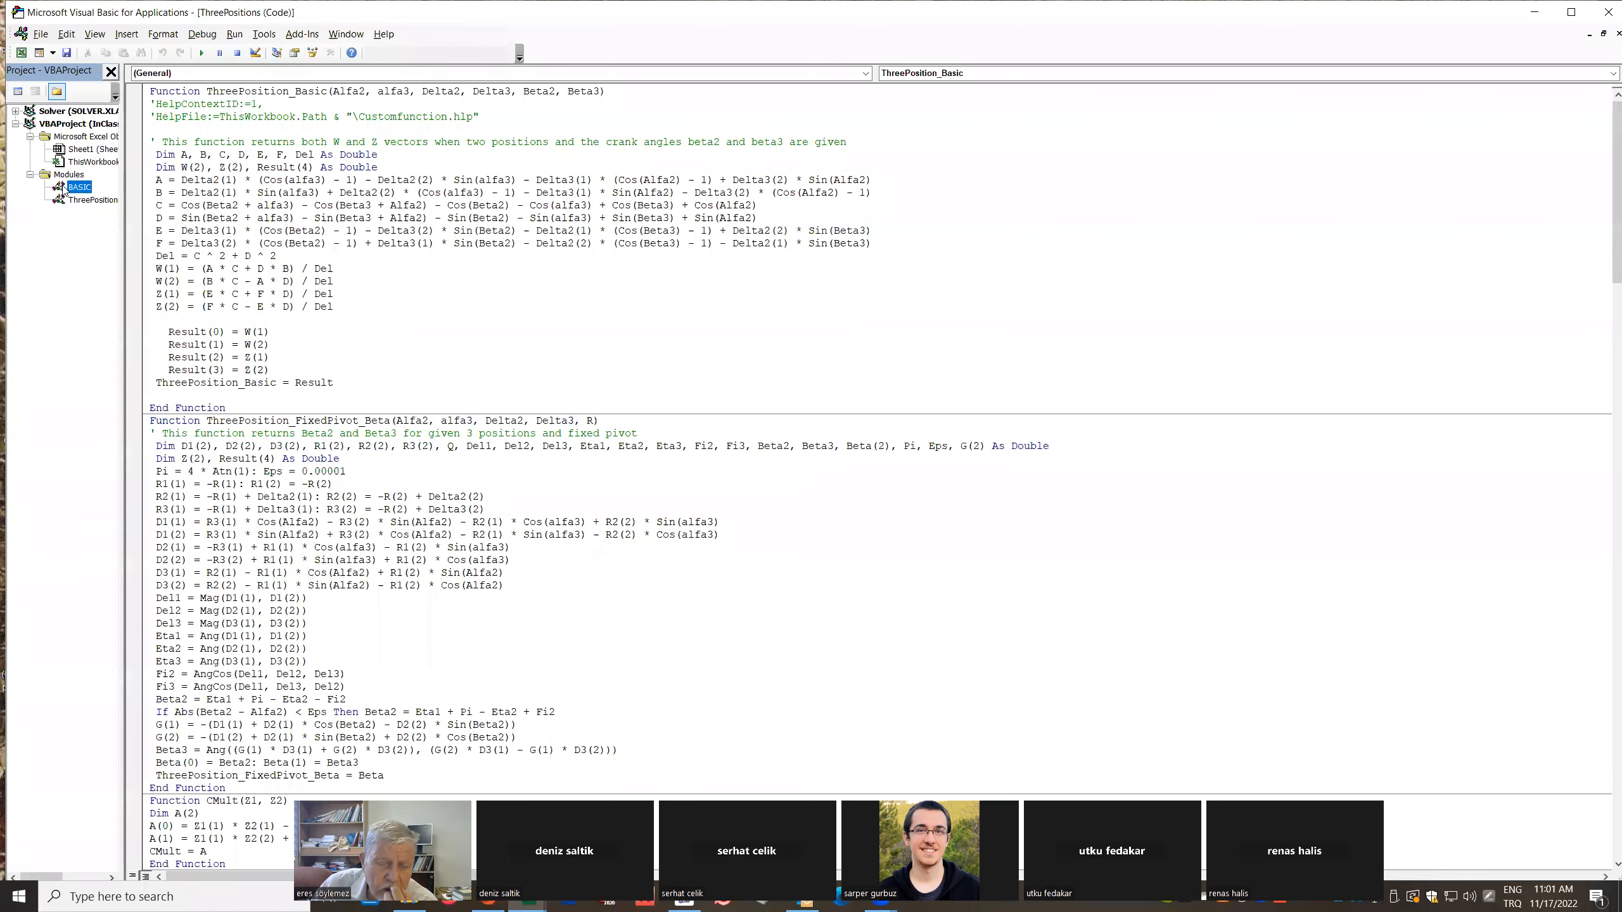
pyautogui.doubleClick(64, 192)
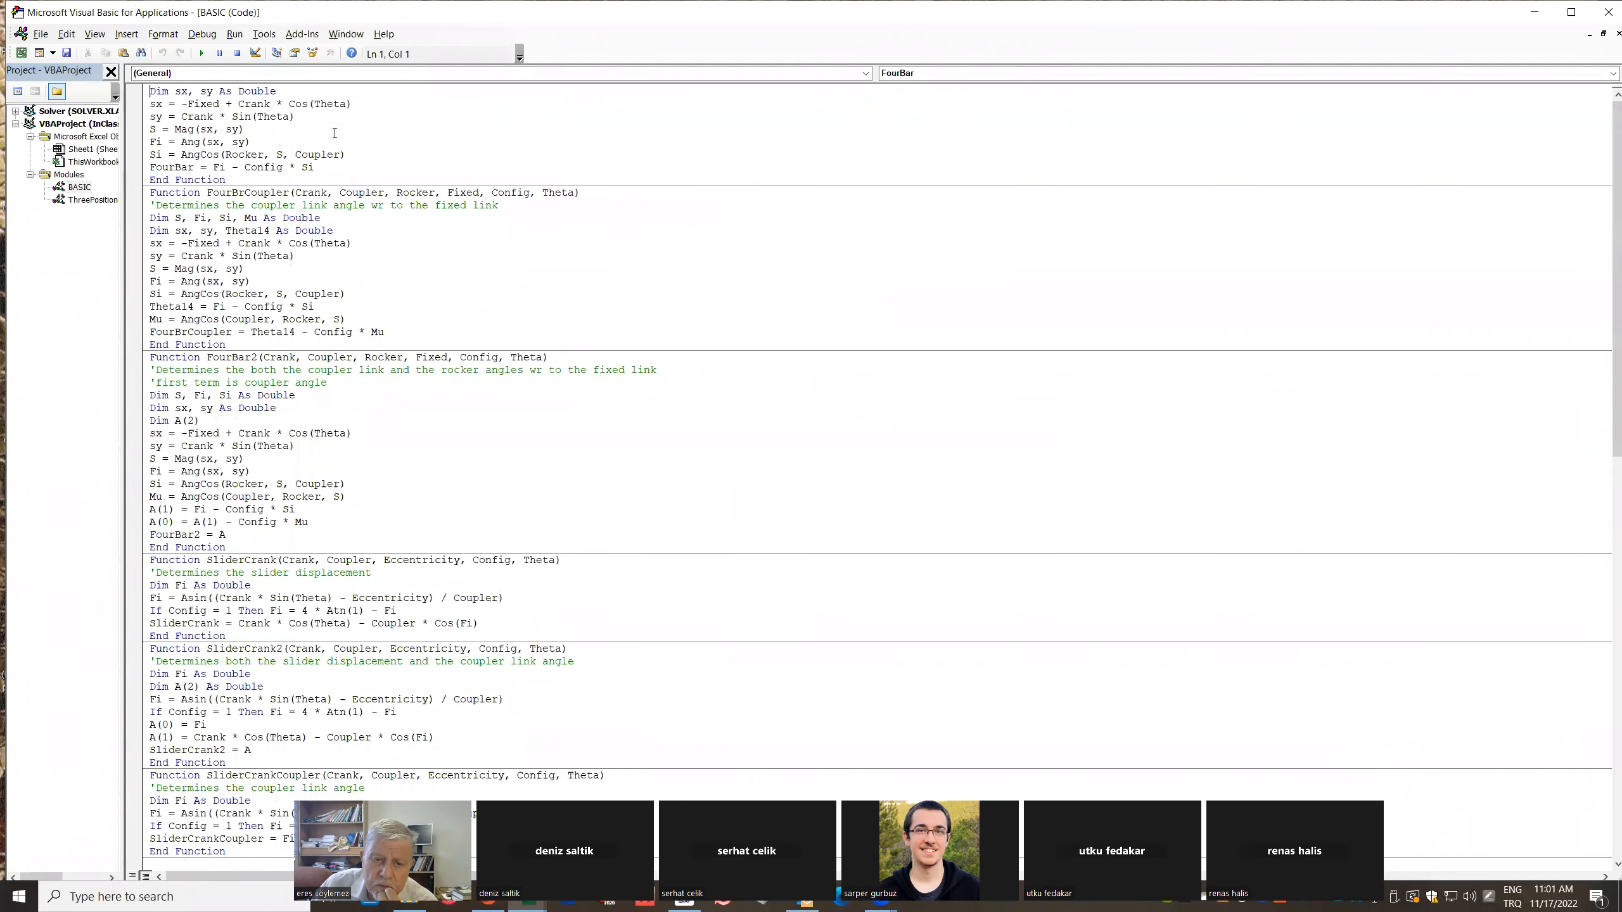
pyautogui.scroll(-18, 334, 132)
pyautogui.scroll(19, 458, 398)
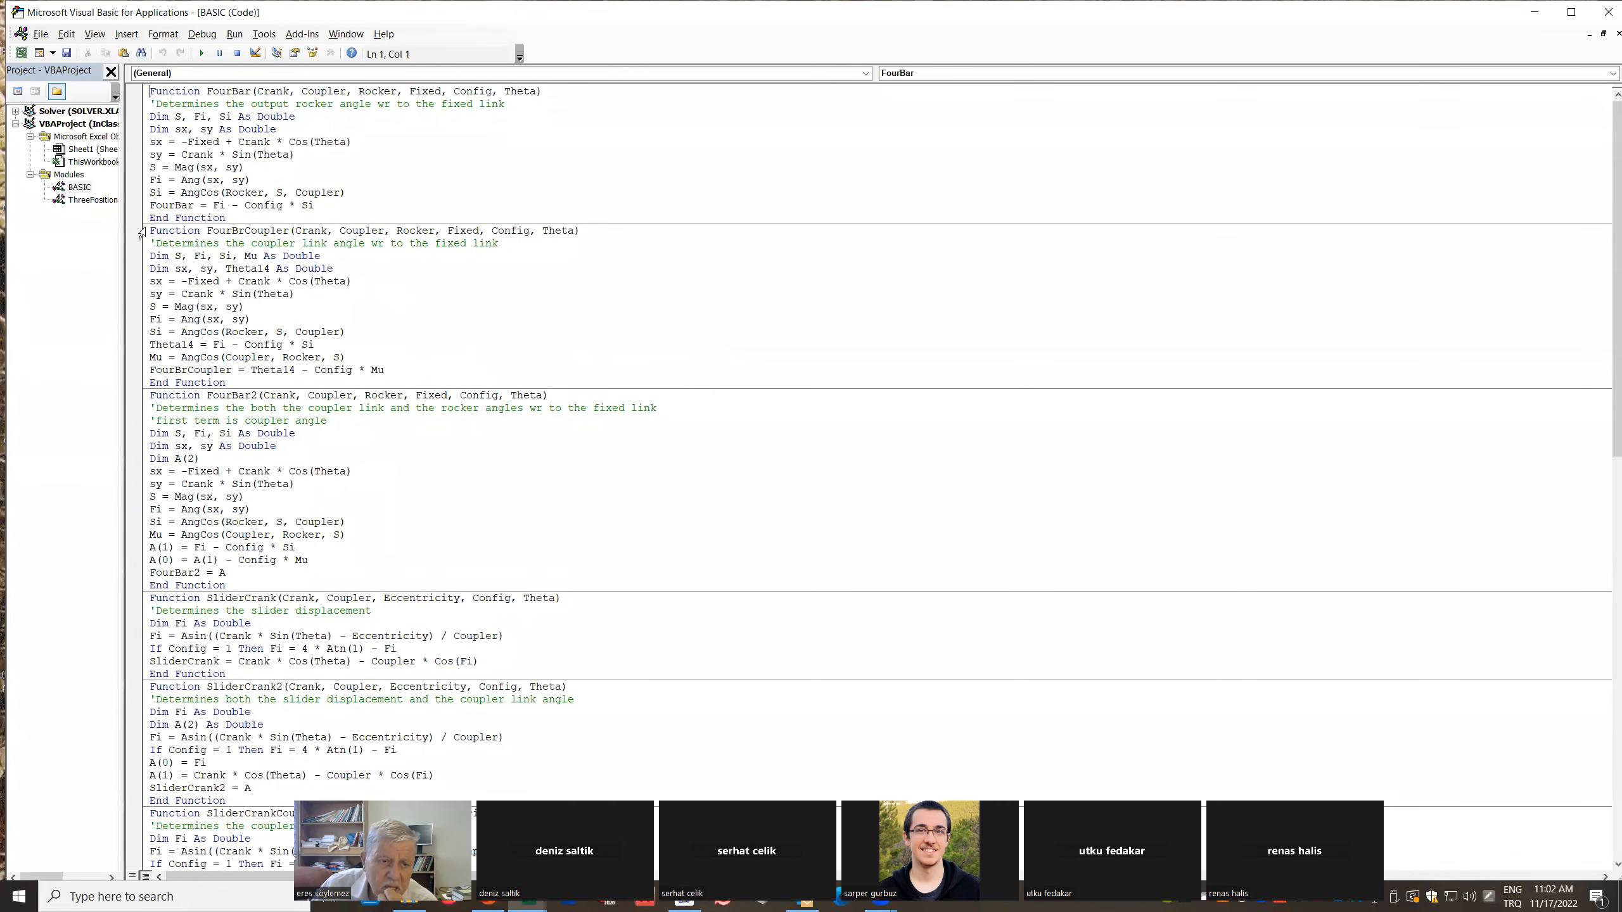
# Review the ThreePositions module's functions for crank angles, fixed and moving pivots, and sliders, including their descriptive comments
pyautogui.doubleClick(108, 202)
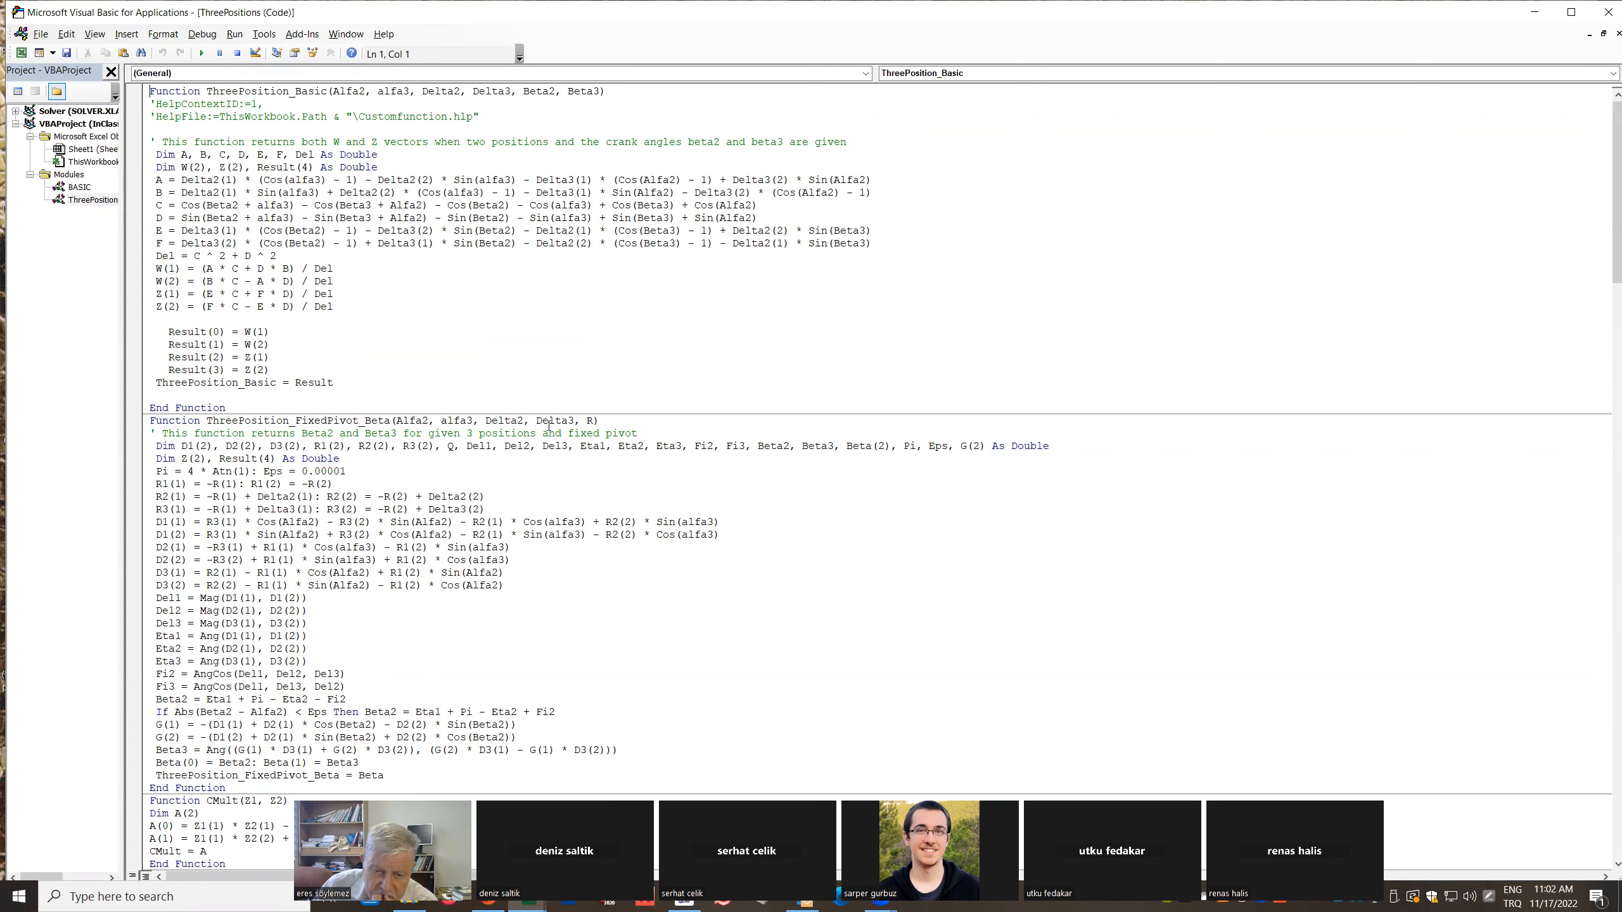
pyautogui.scroll(-4, 652, 429)
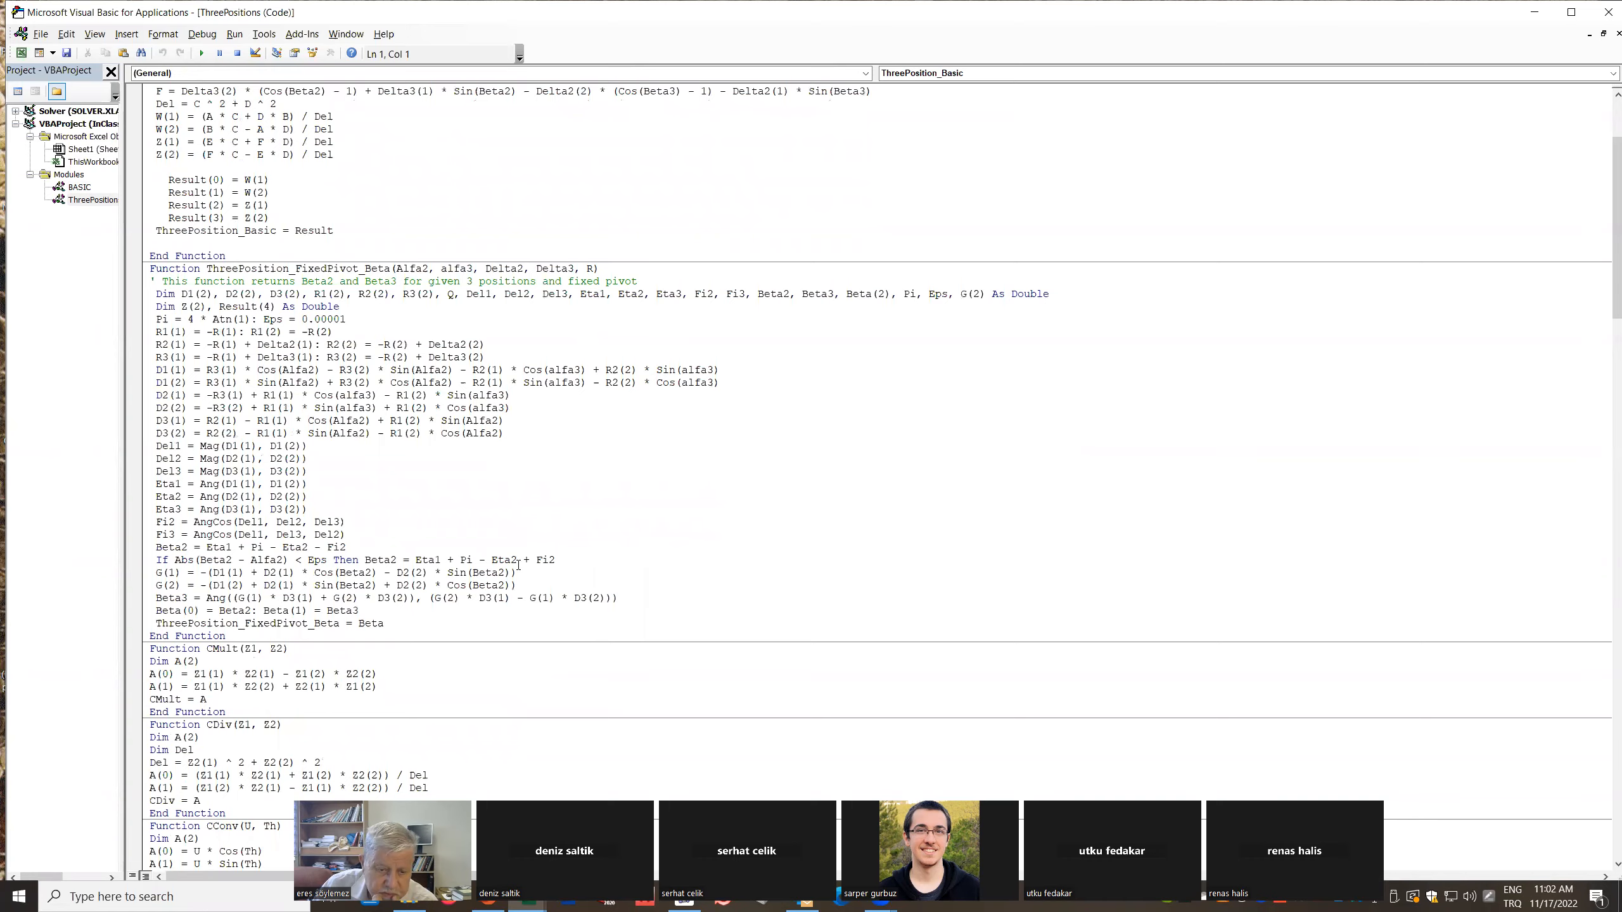
pyautogui.scroll(-6, 520, 594)
pyautogui.scroll(-5, 266, 630)
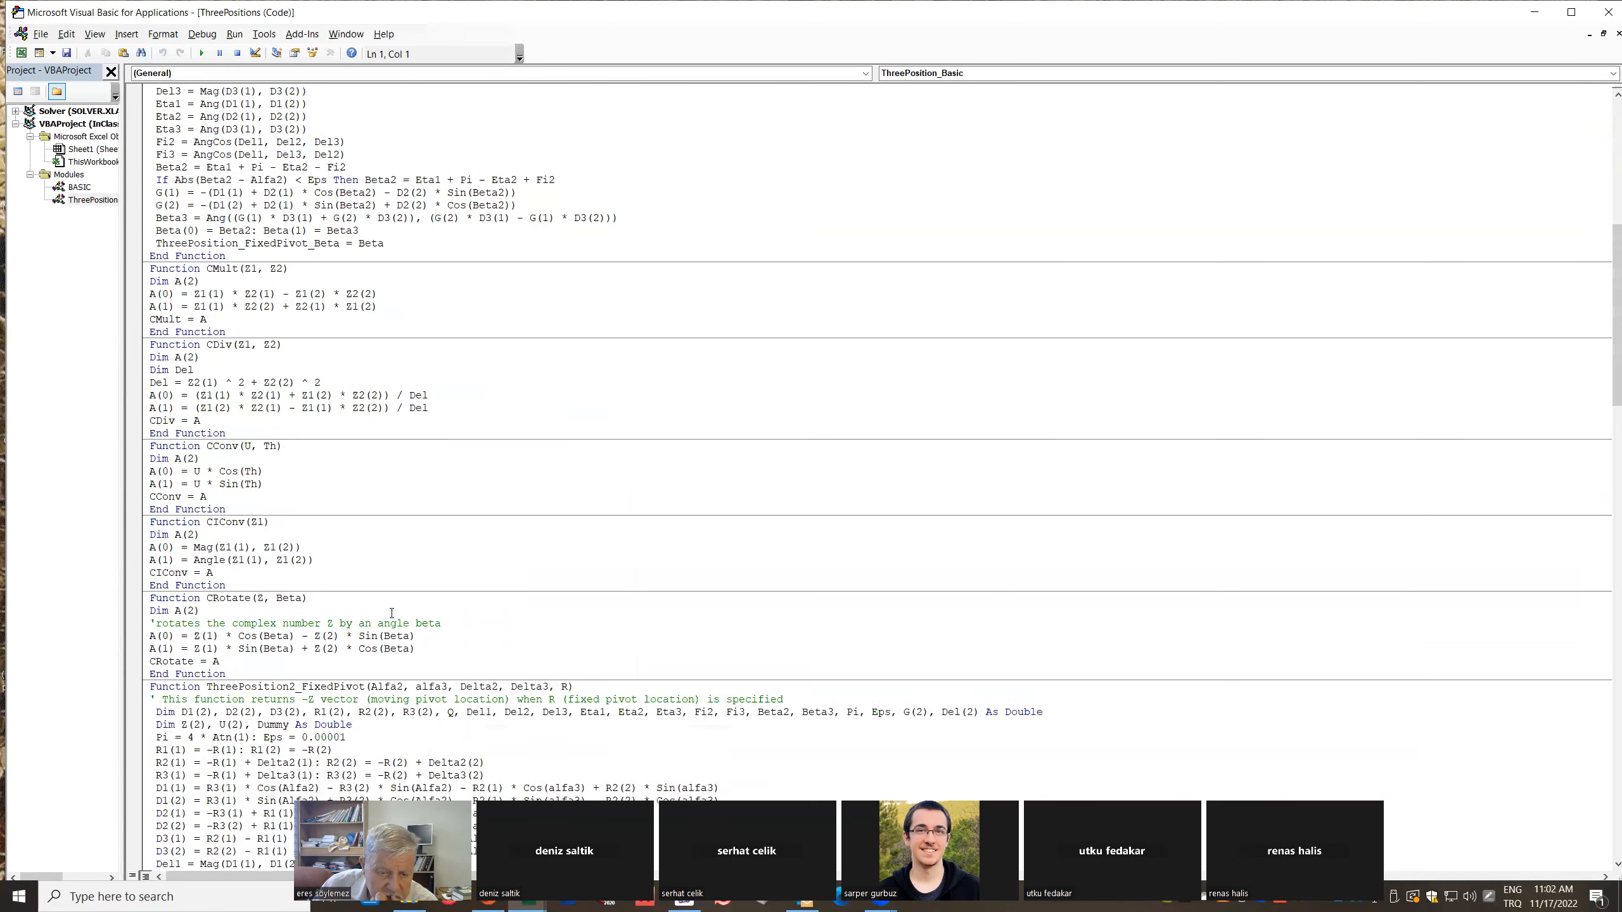
pyautogui.scroll(-5, 408, 532)
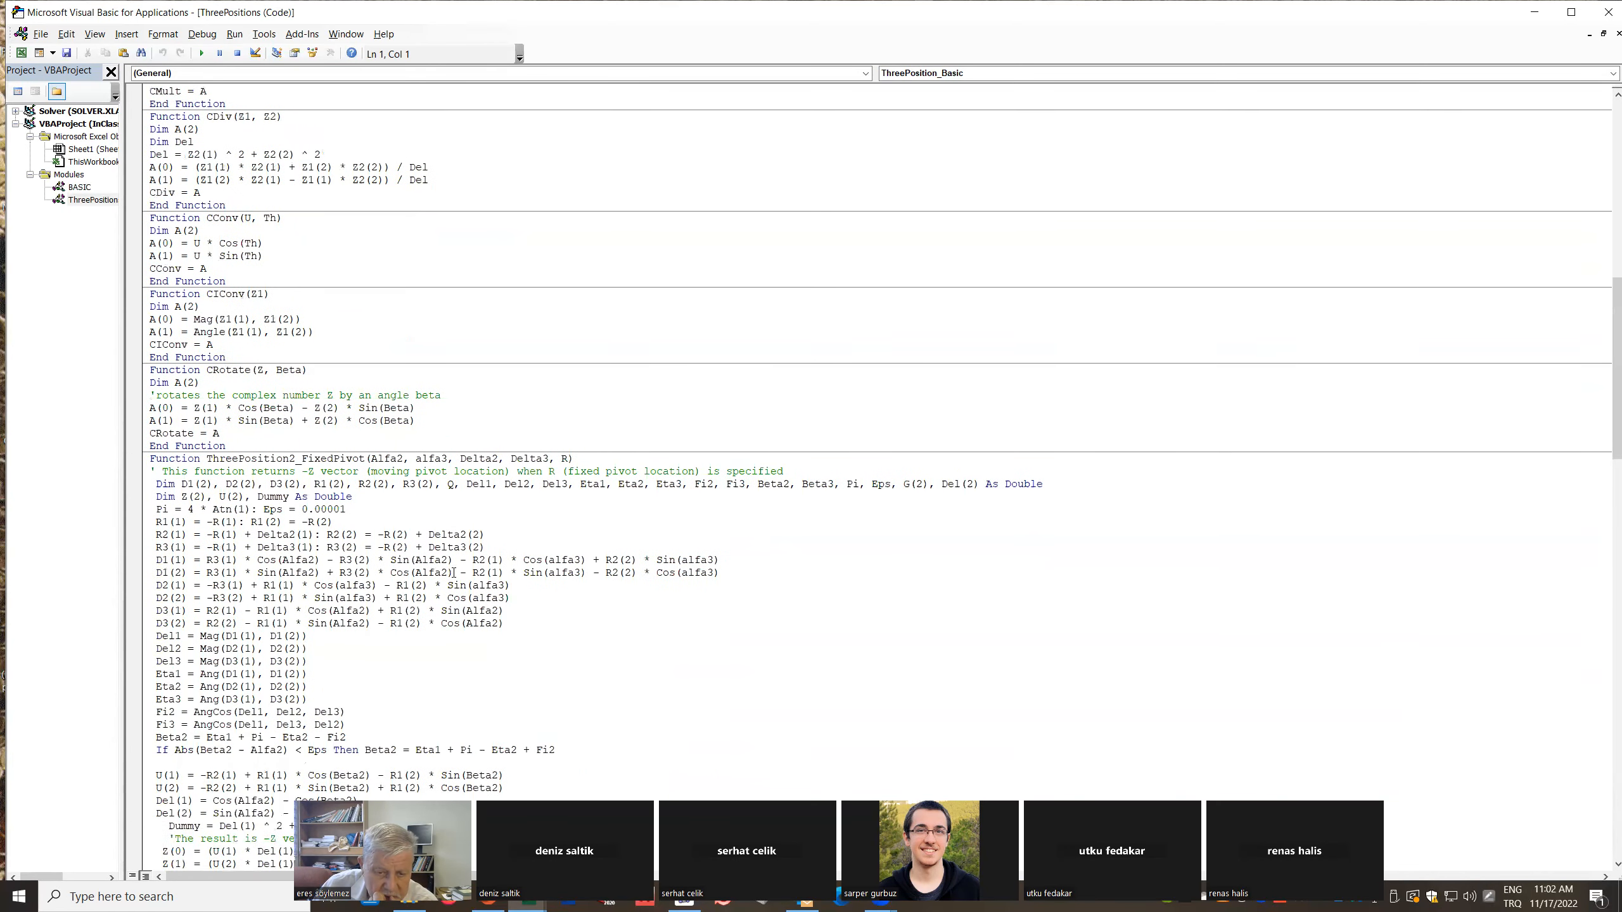
pyautogui.scroll(-3, 488, 499)
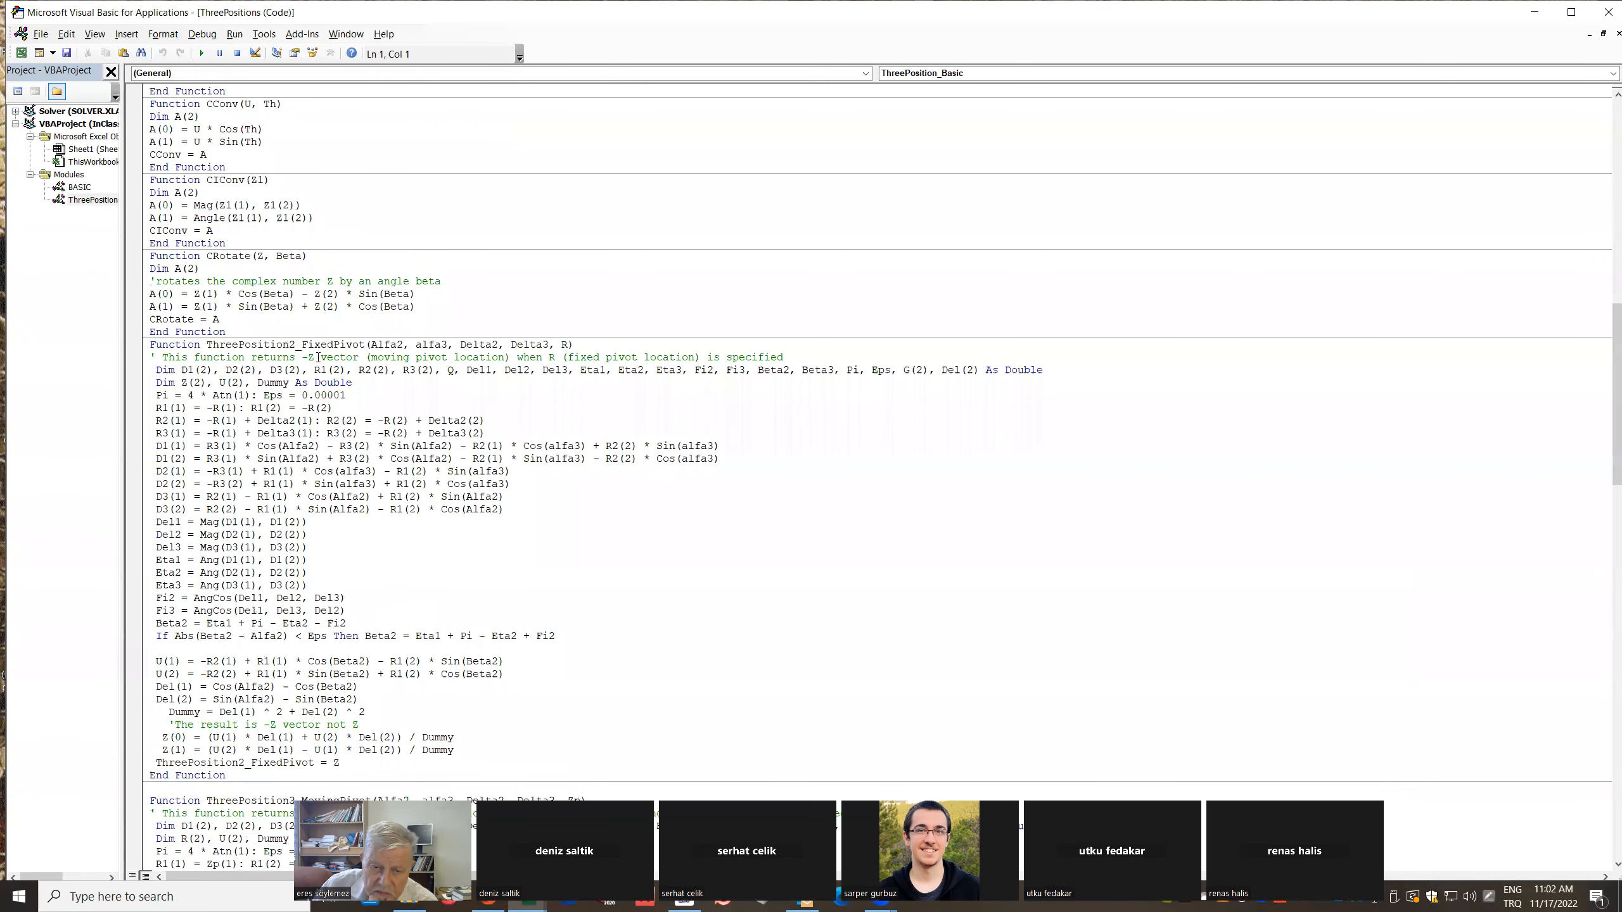
pyautogui.scroll(-7, 482, 527)
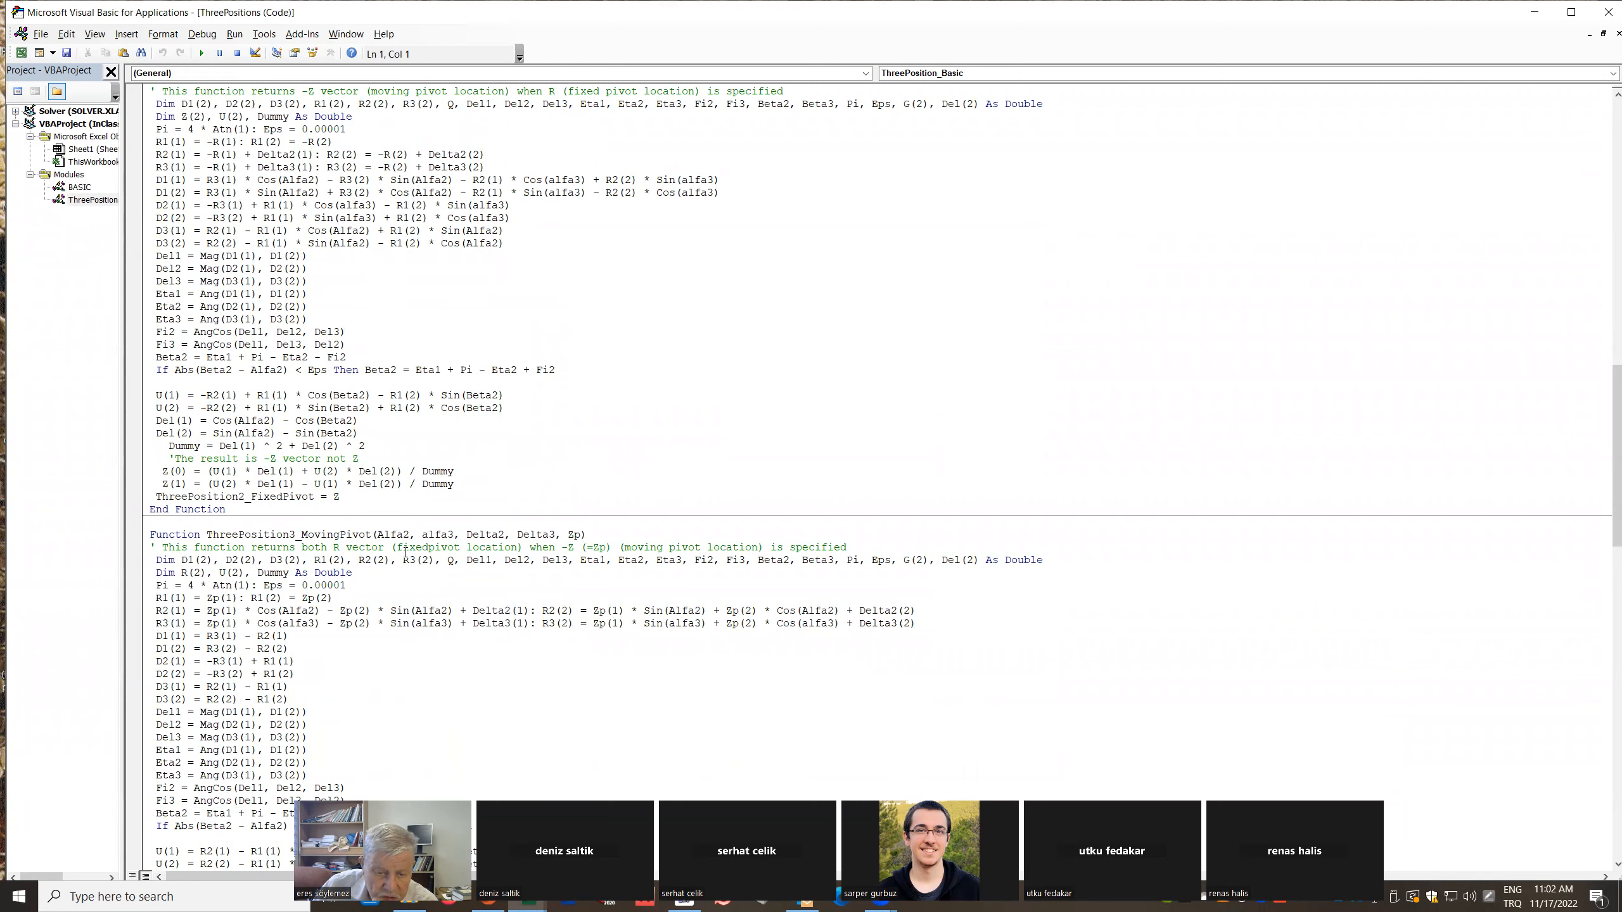
pyautogui.scroll(-16, 410, 568)
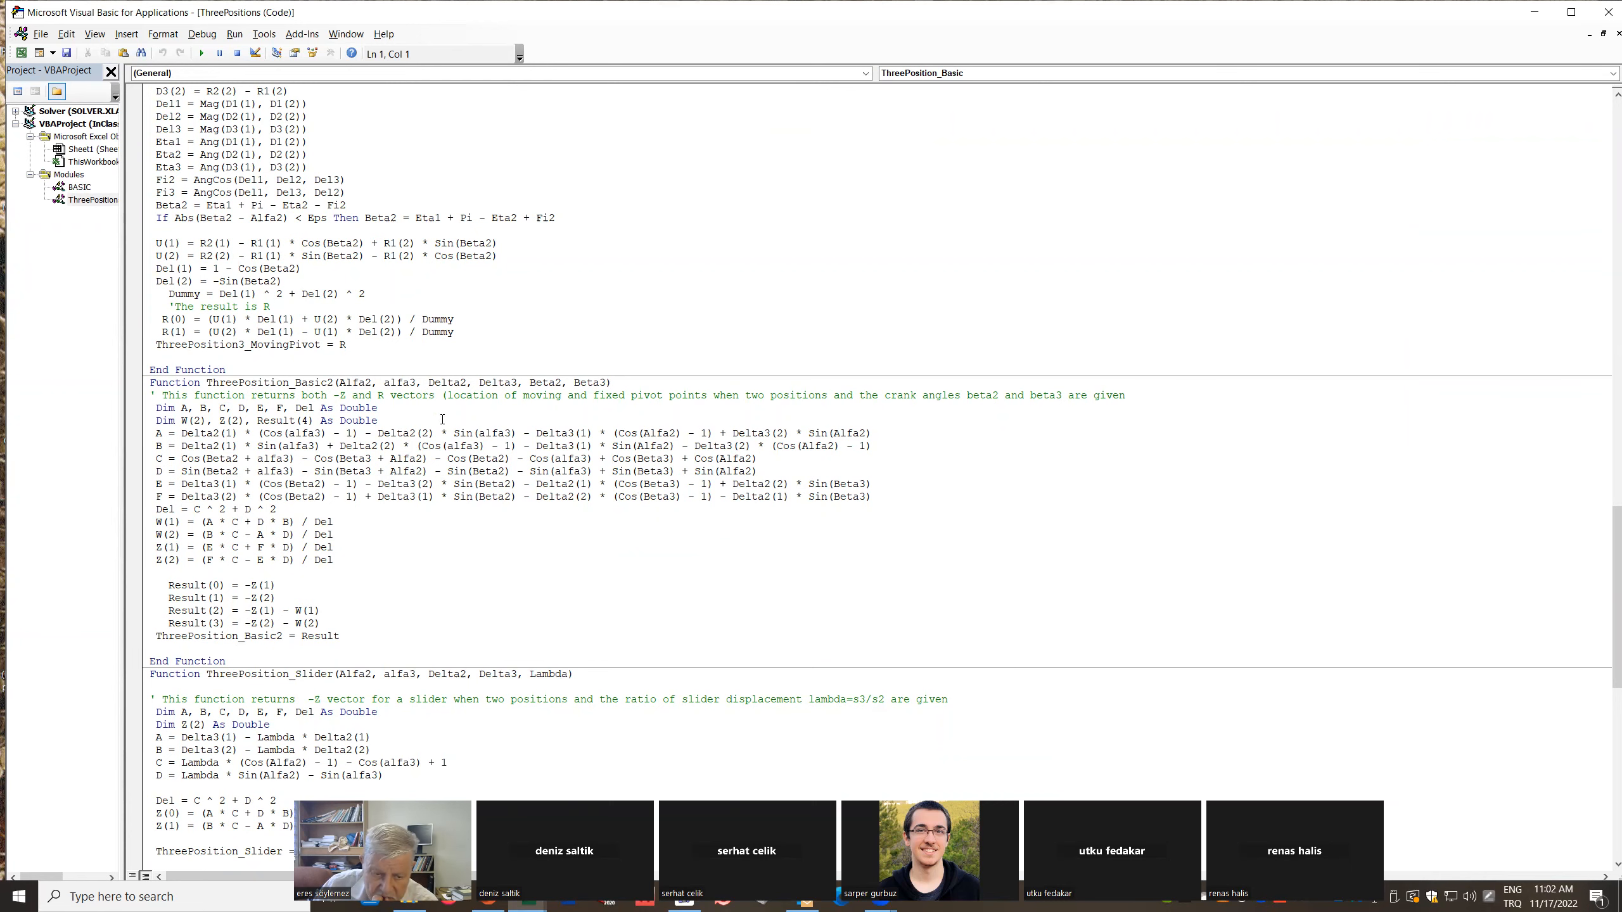
pyautogui.scroll(-6, 448, 429)
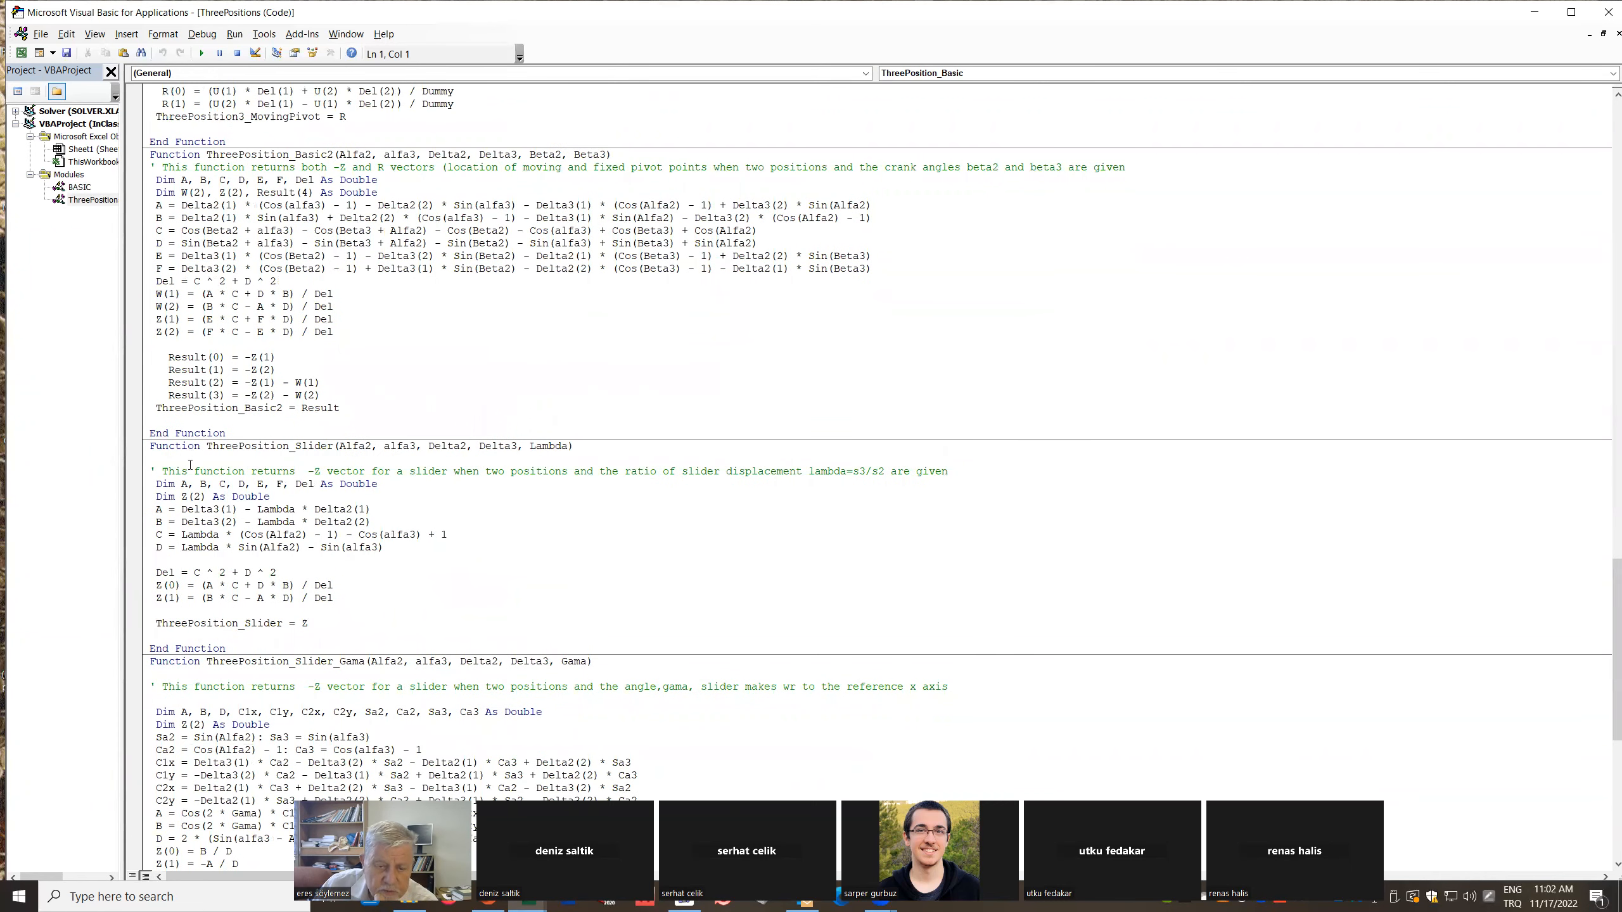
pyautogui.scroll(-12, 411, 489)
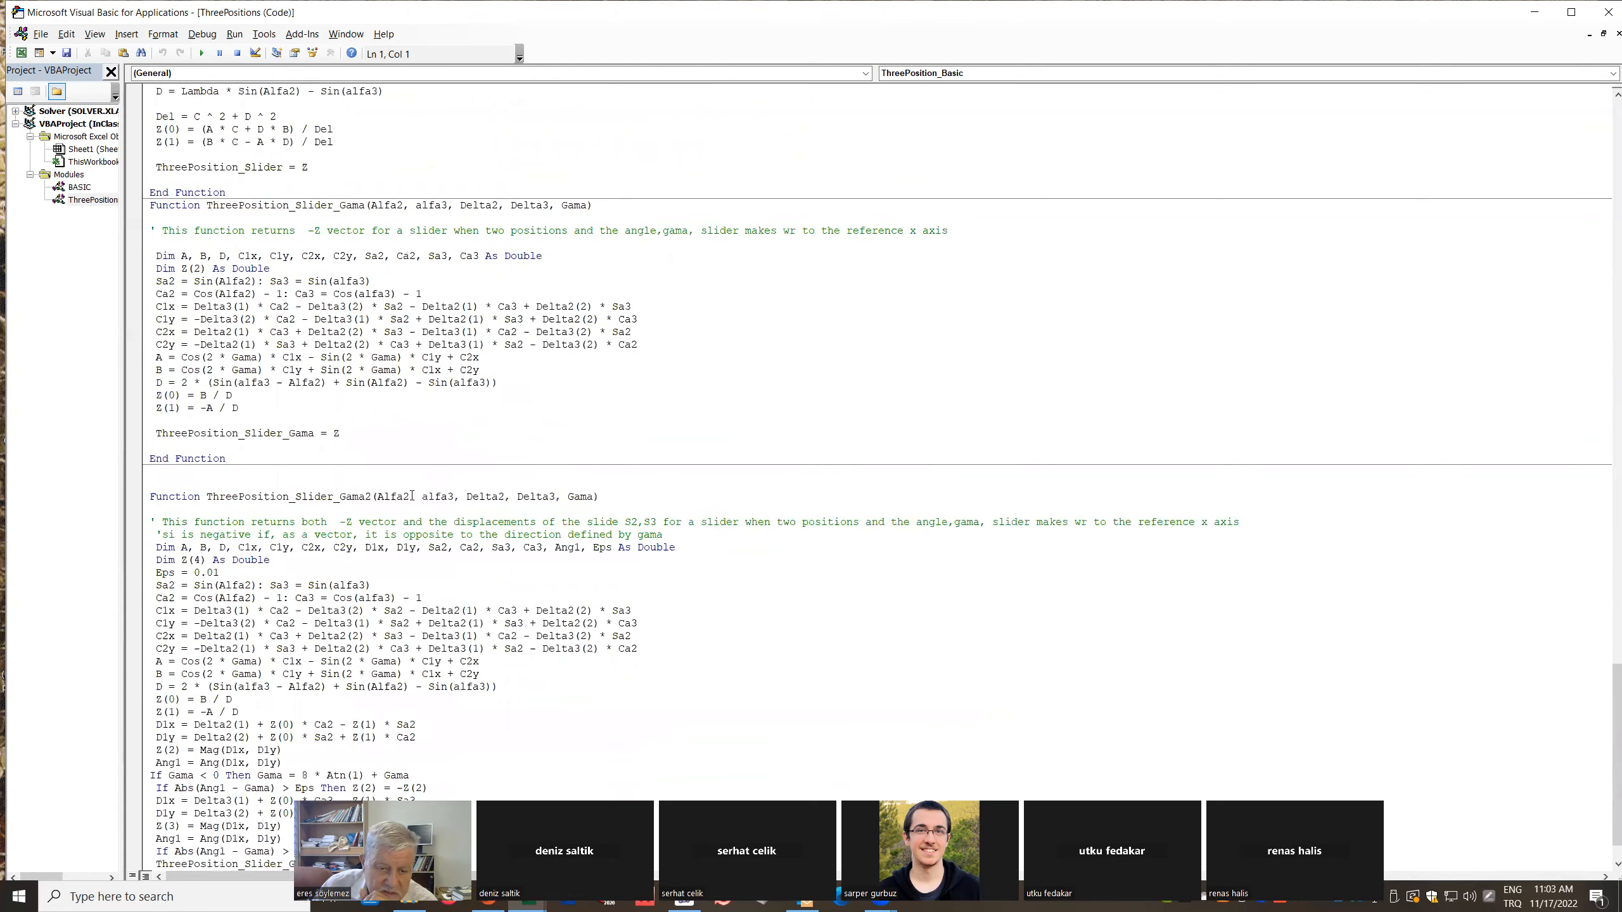
pyautogui.scroll(-1, 412, 497)
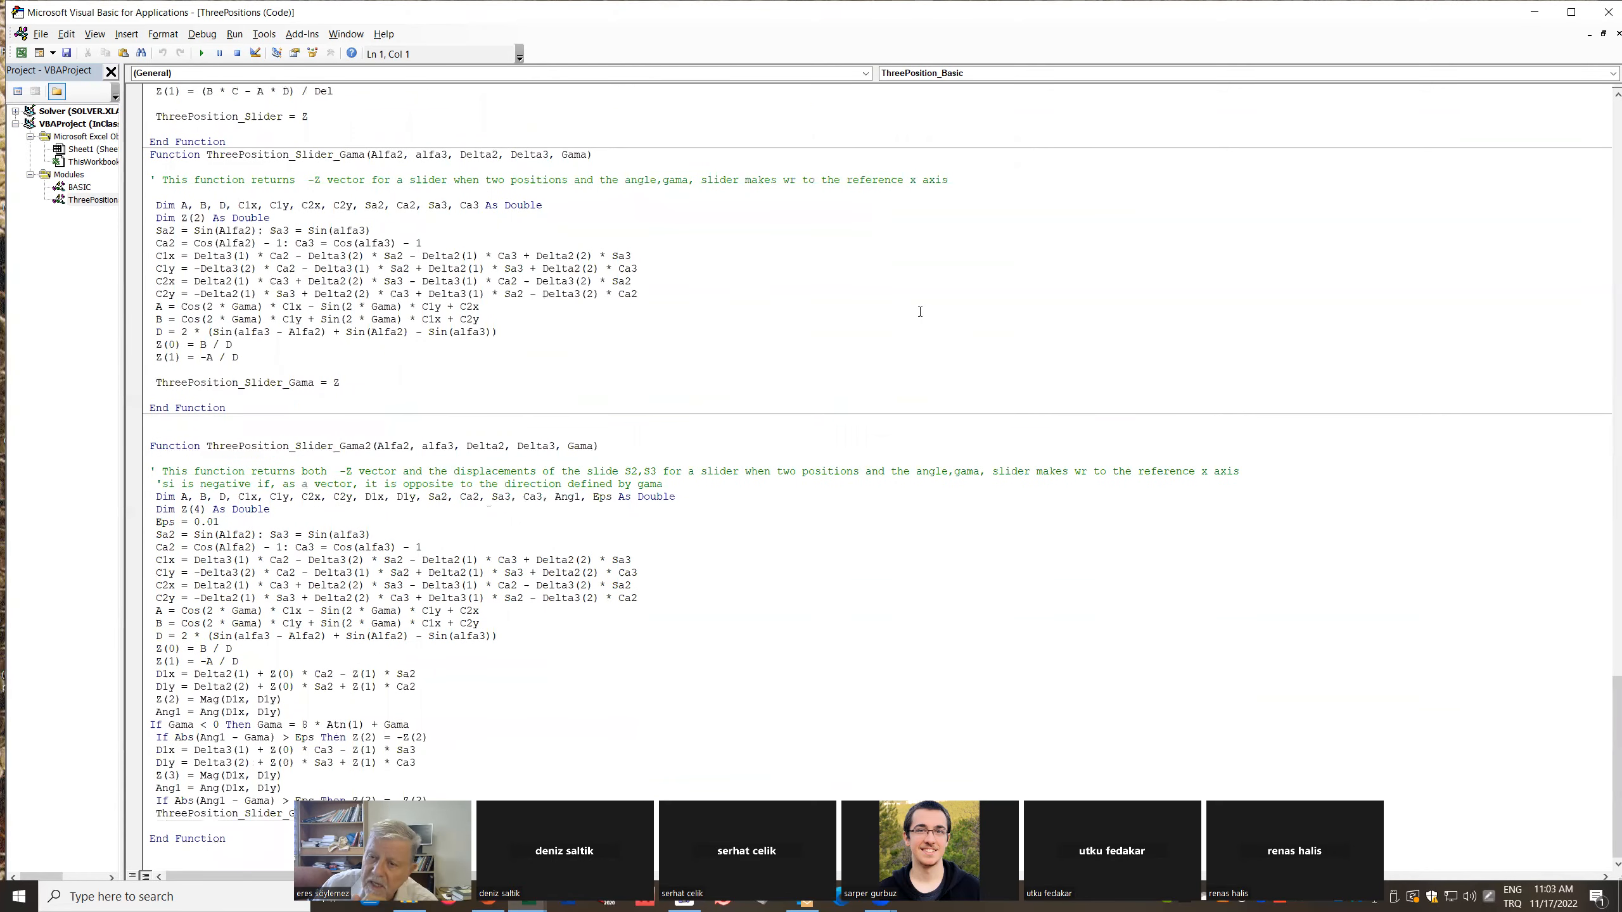
pyautogui.scroll(20, 919, 311)
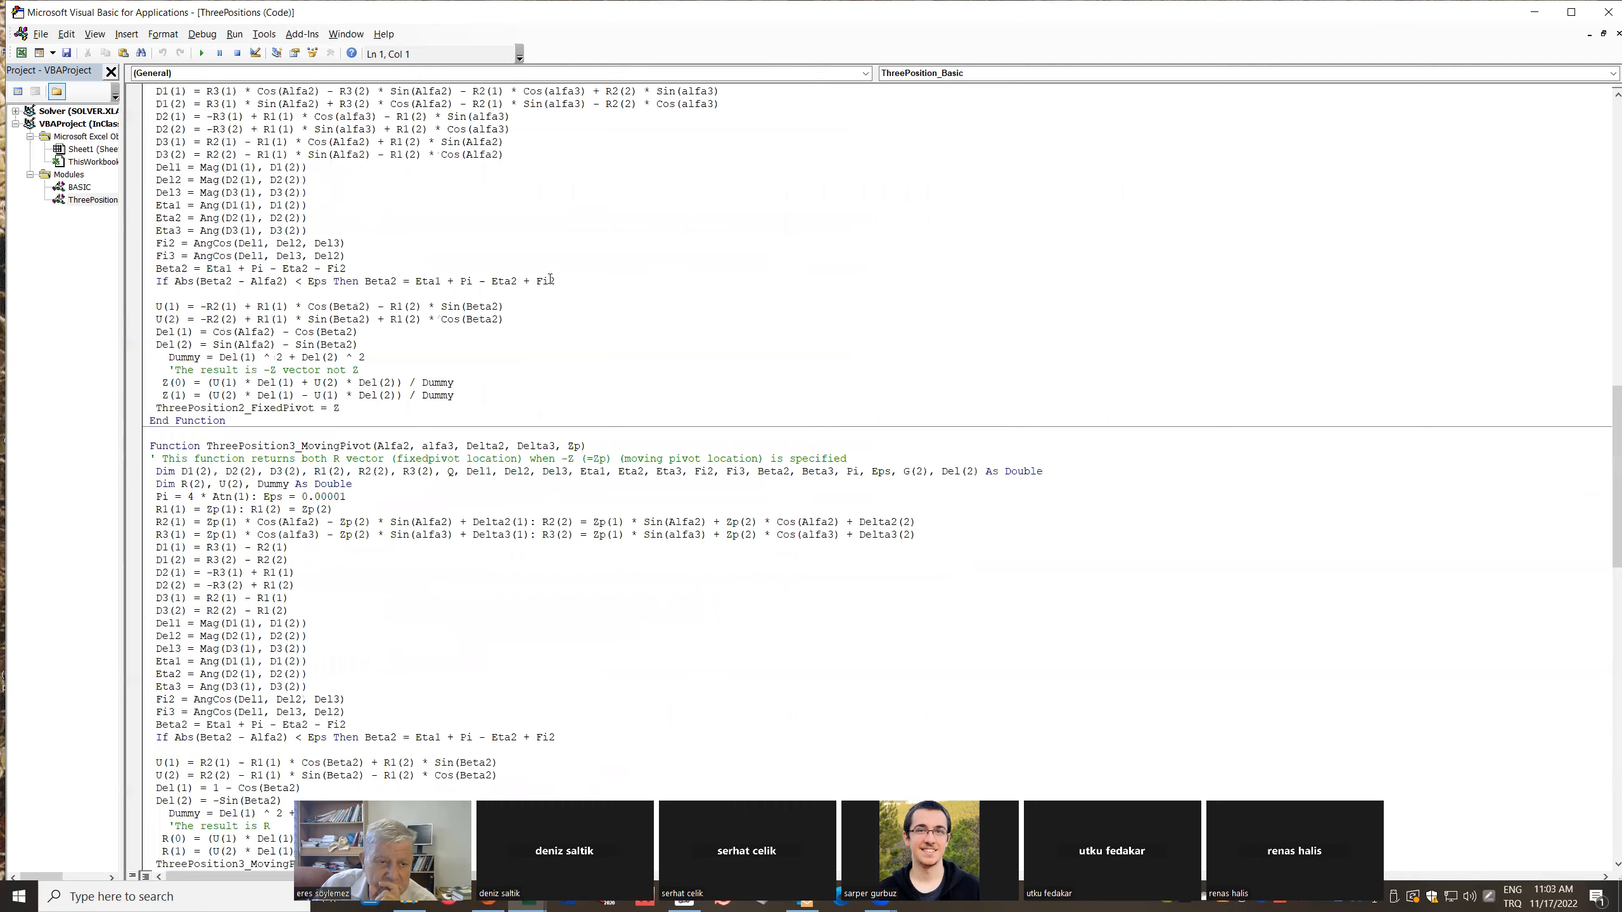
pyautogui.scroll(8, 550, 279)
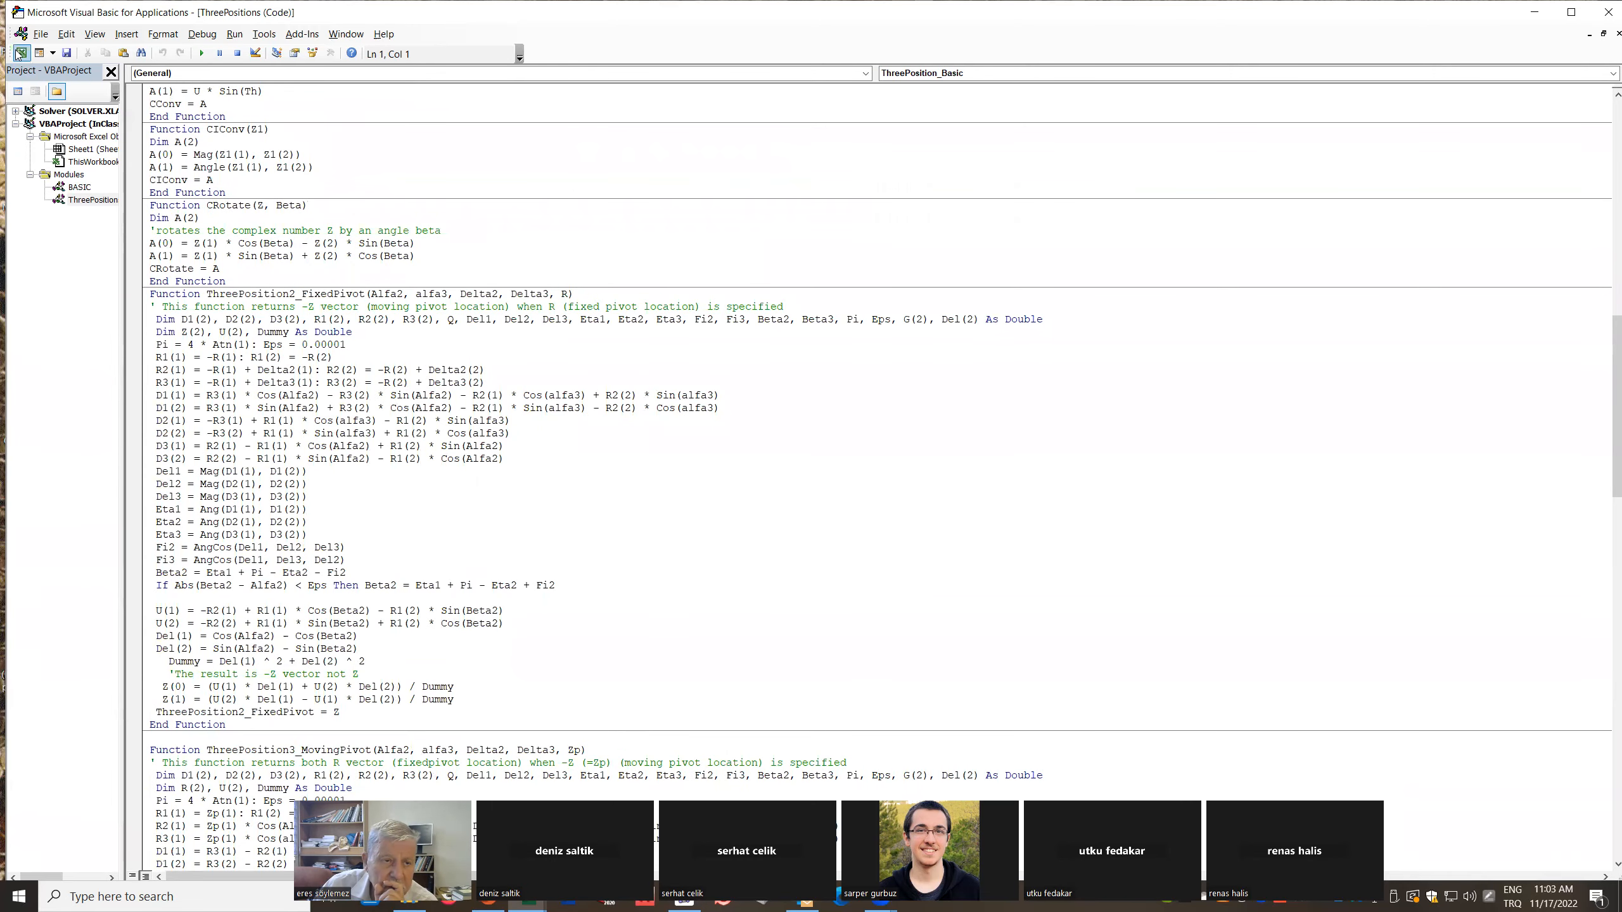
# Return to the workbook, maximize its window and shift the positions chart about two columns farther from the data
pyautogui.click(21, 52)
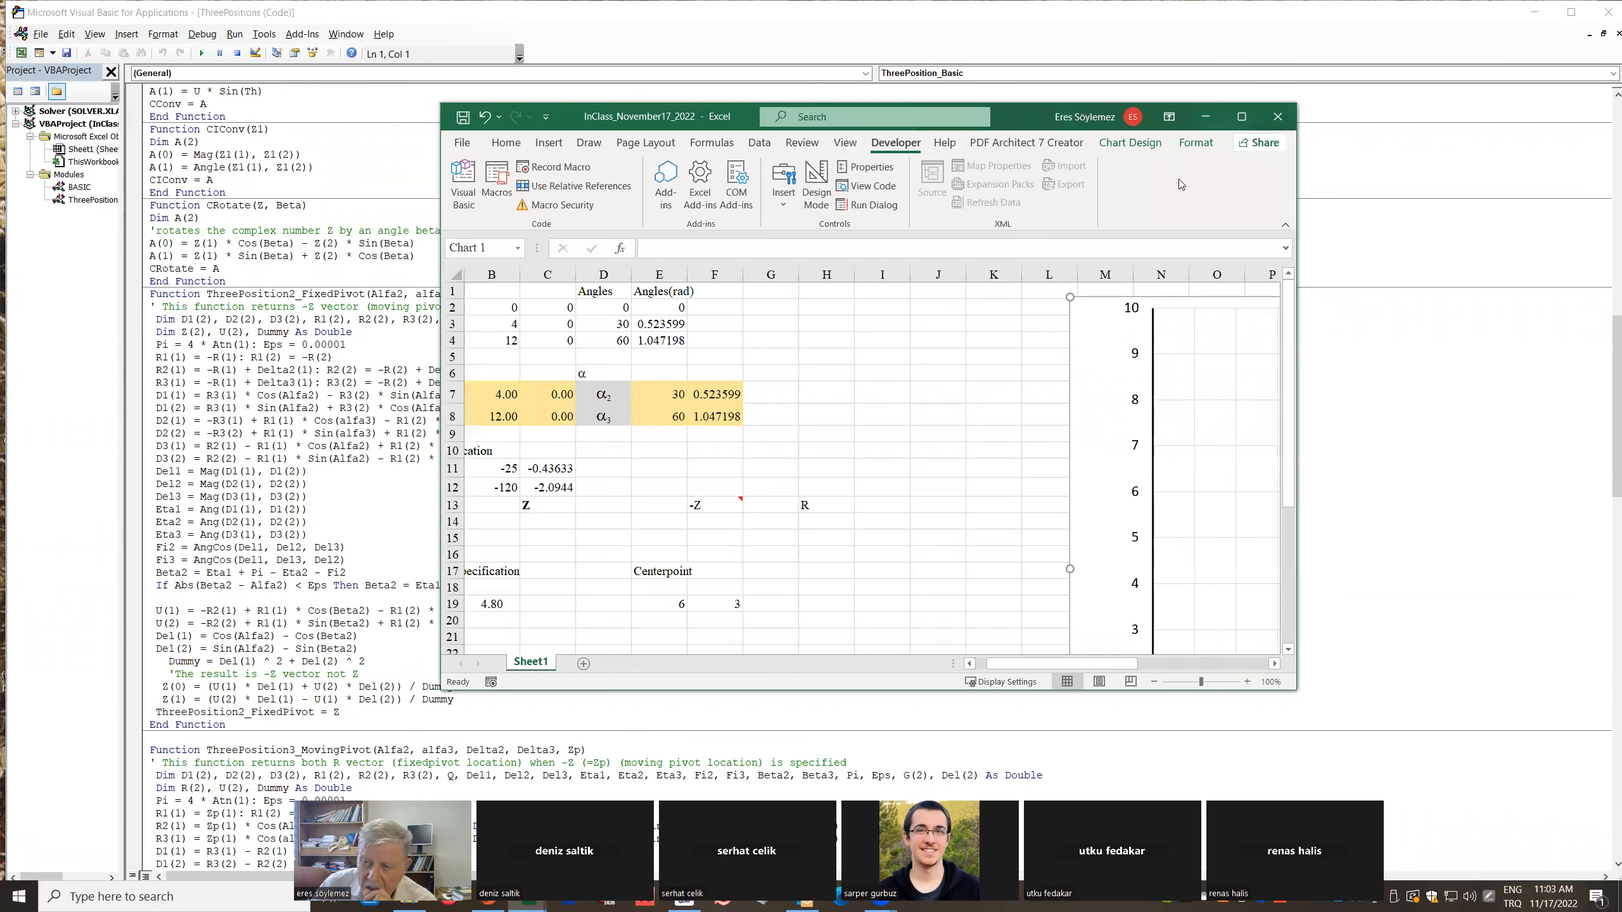
pyautogui.click(1242, 116)
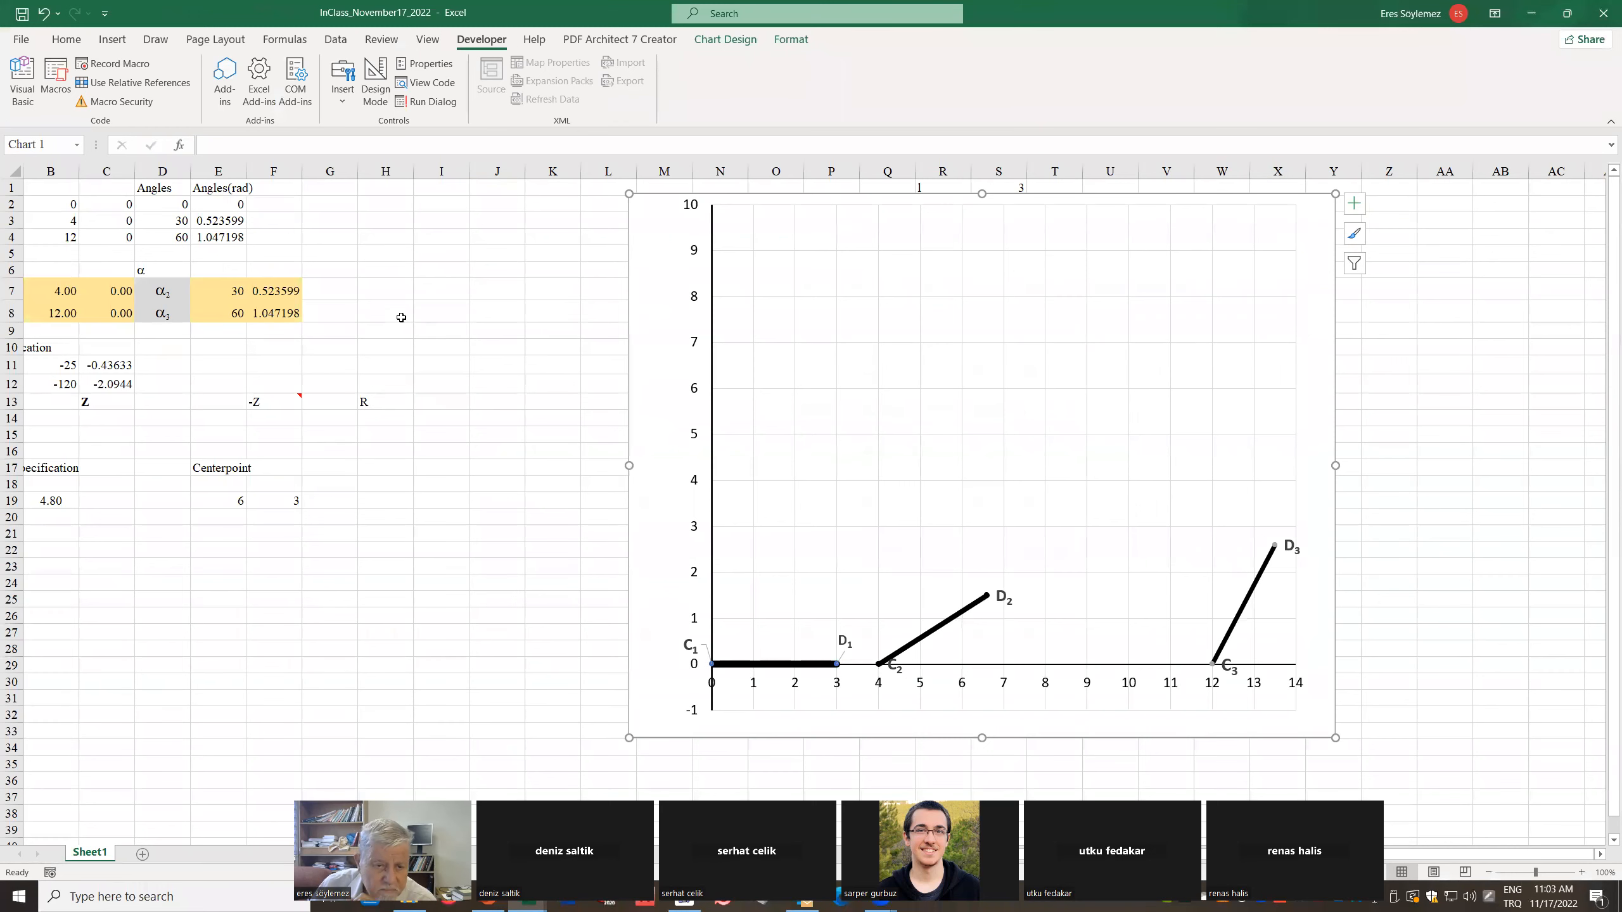
pyautogui.moveTo(639, 216); pyautogui.dragTo(730, 221)
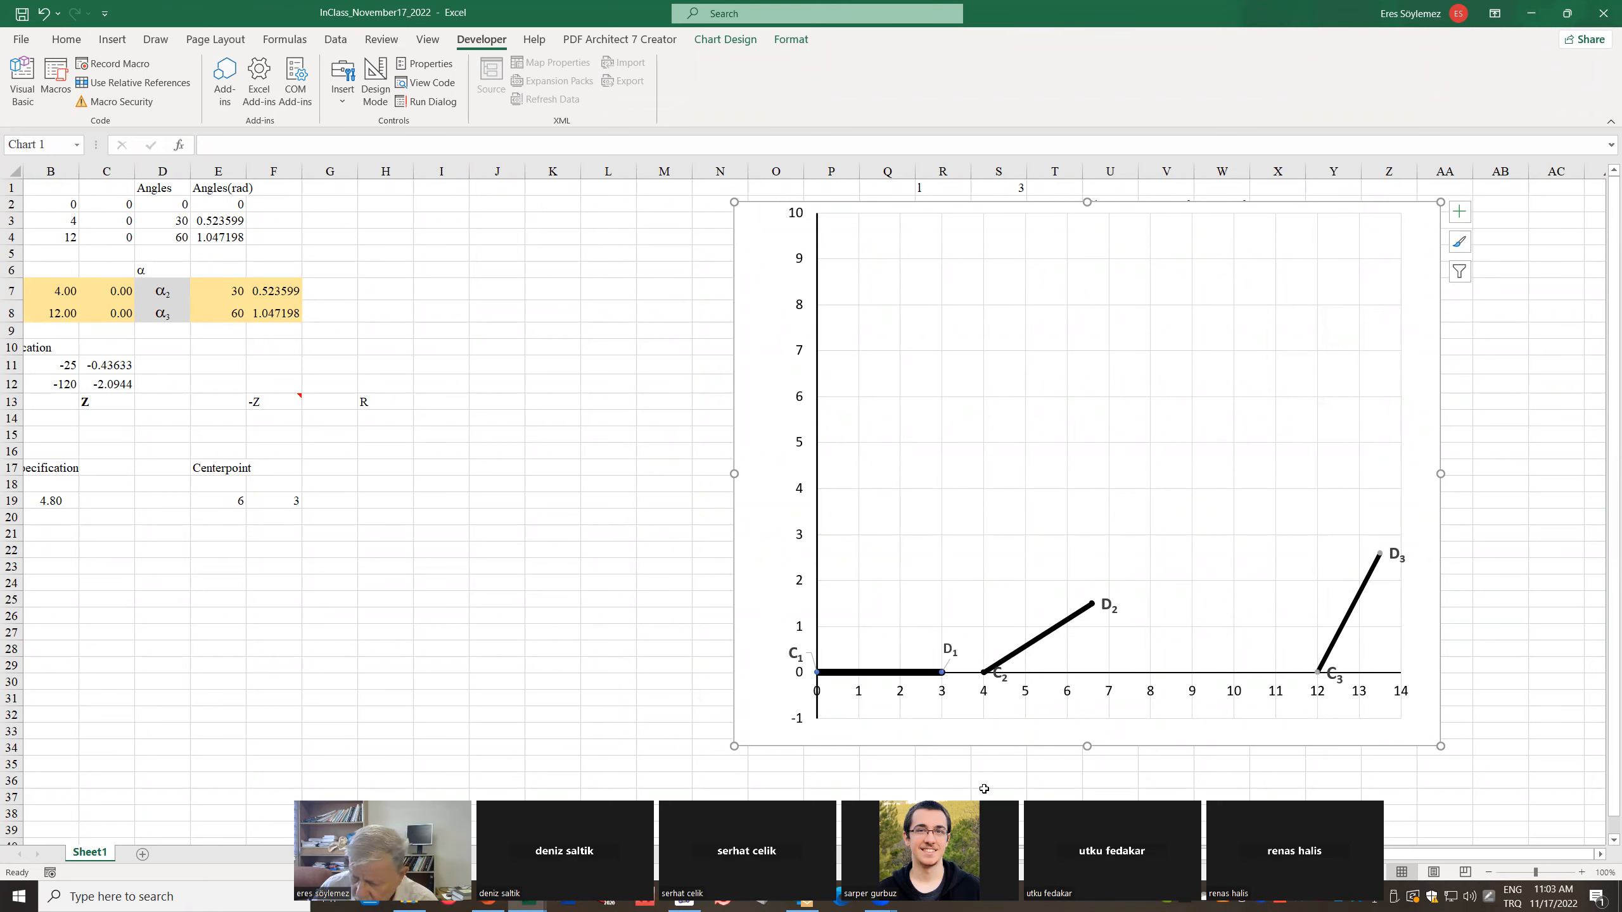
# Select cells A14:D14 below the W and Z headings and start inserting a function from the User Defined category
pyautogui.hscroll(-1, 1439, 859)
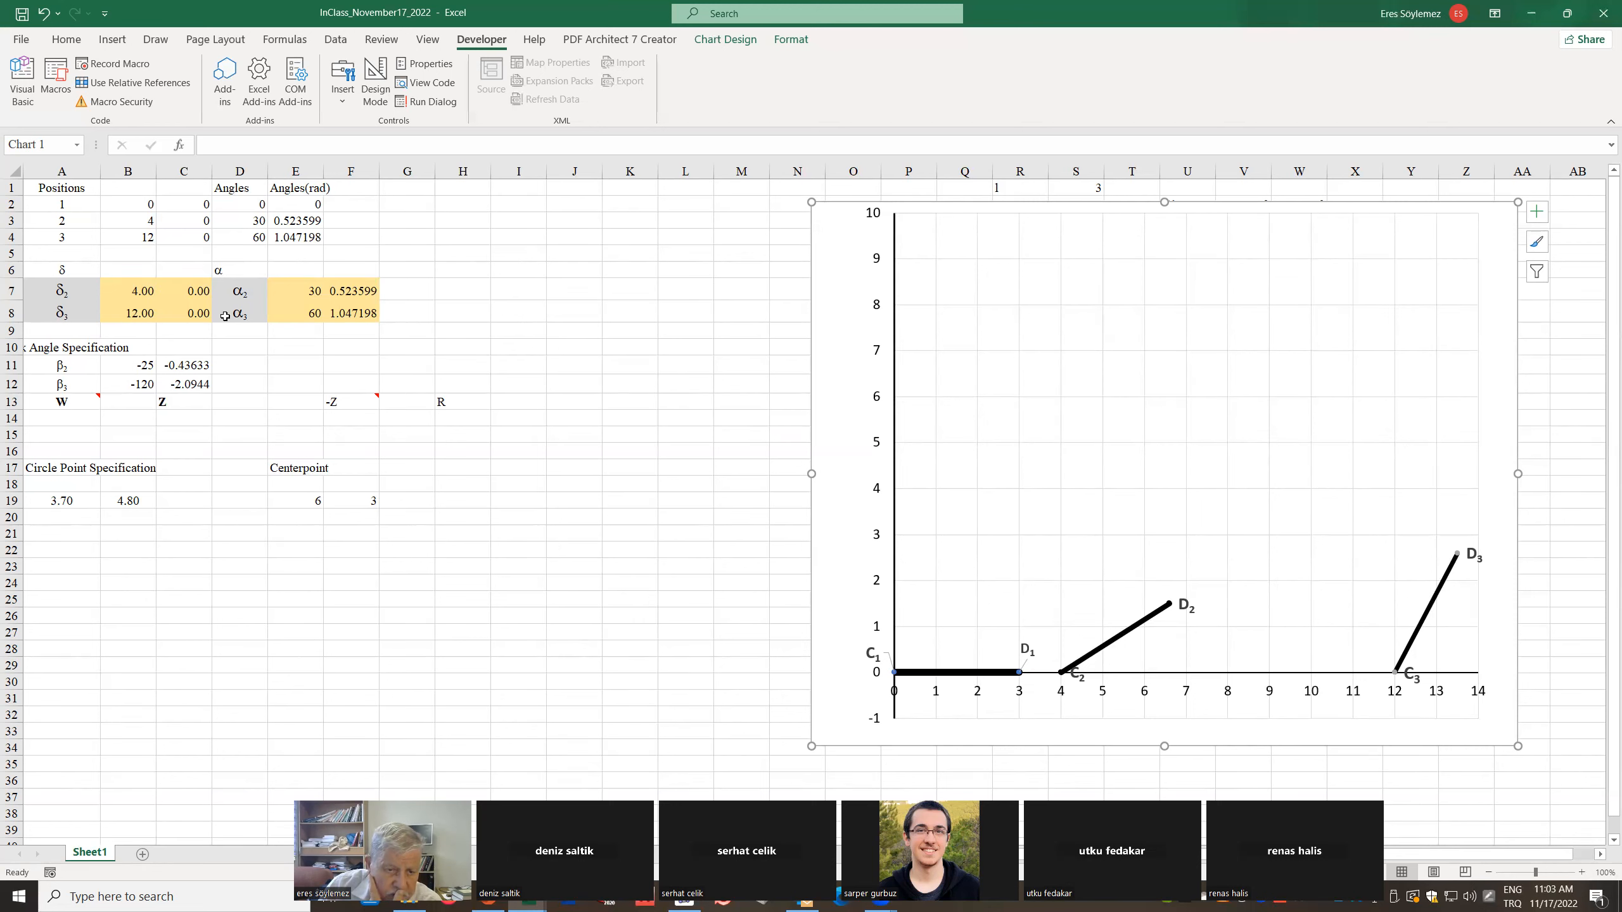
pyautogui.click(54, 420)
pyautogui.moveTo(74, 418); pyautogui.dragTo(240, 420)
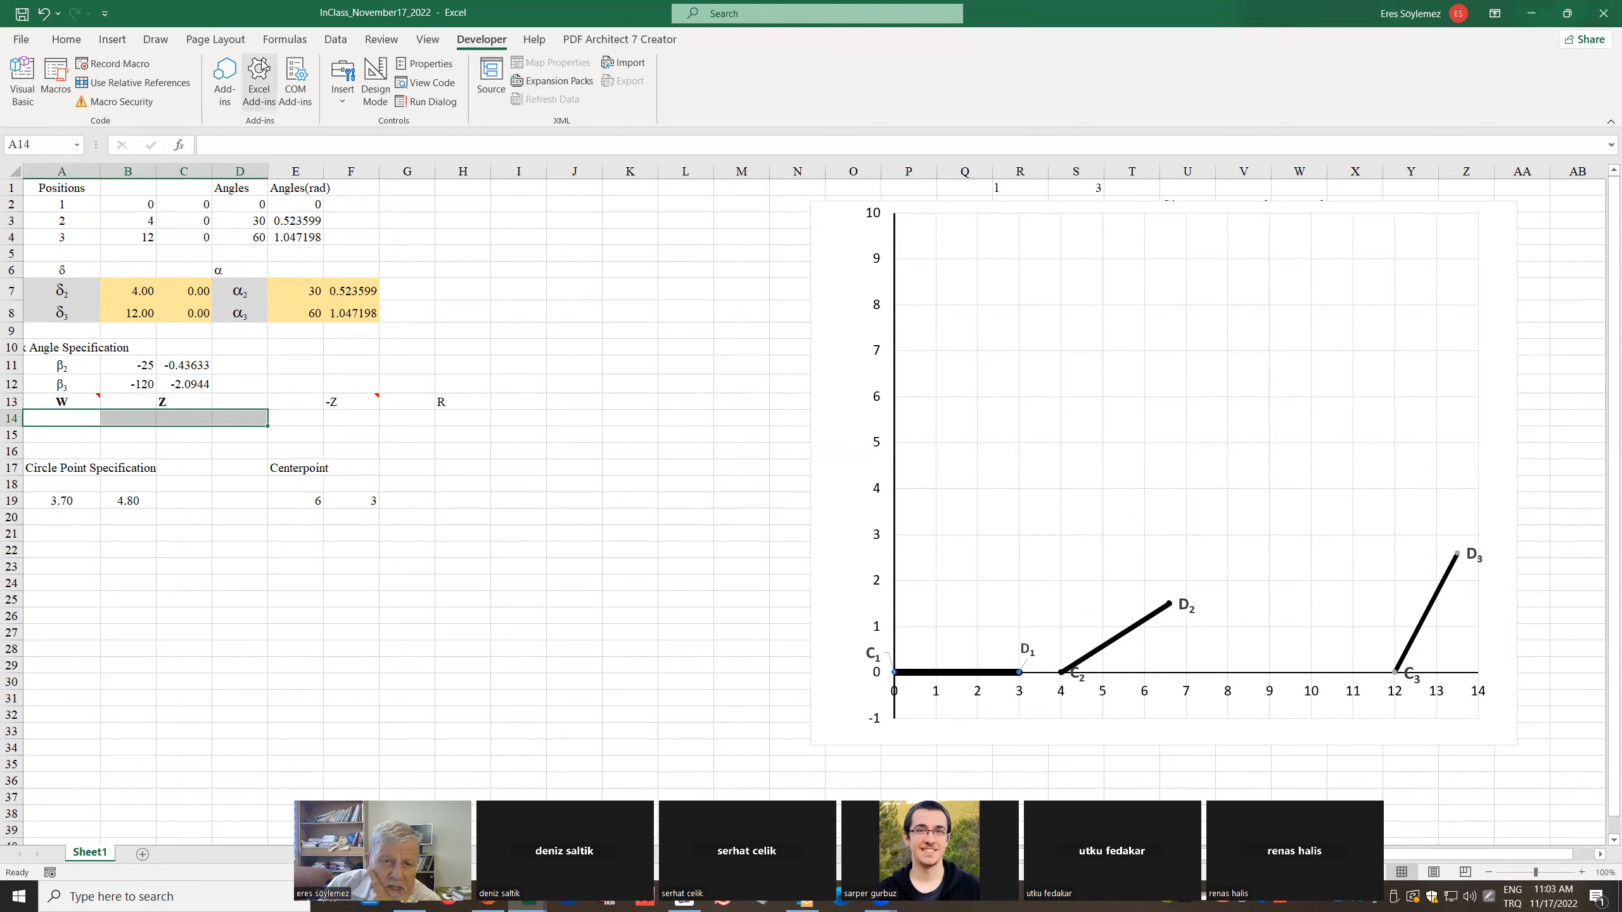
pyautogui.click(285, 40)
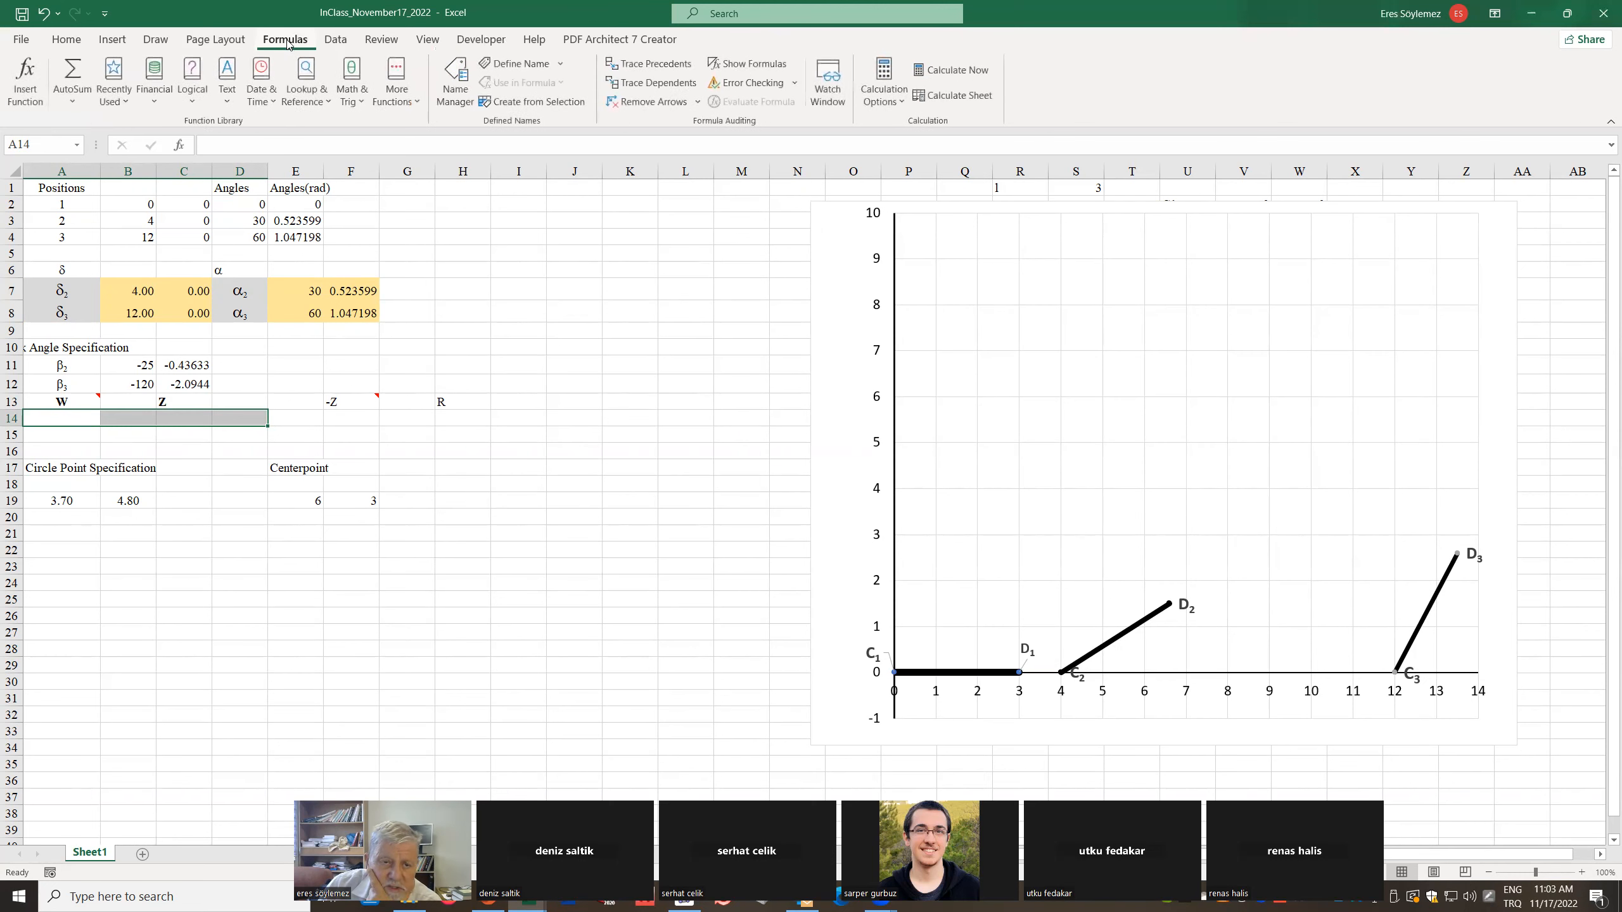
pyautogui.click(26, 74)
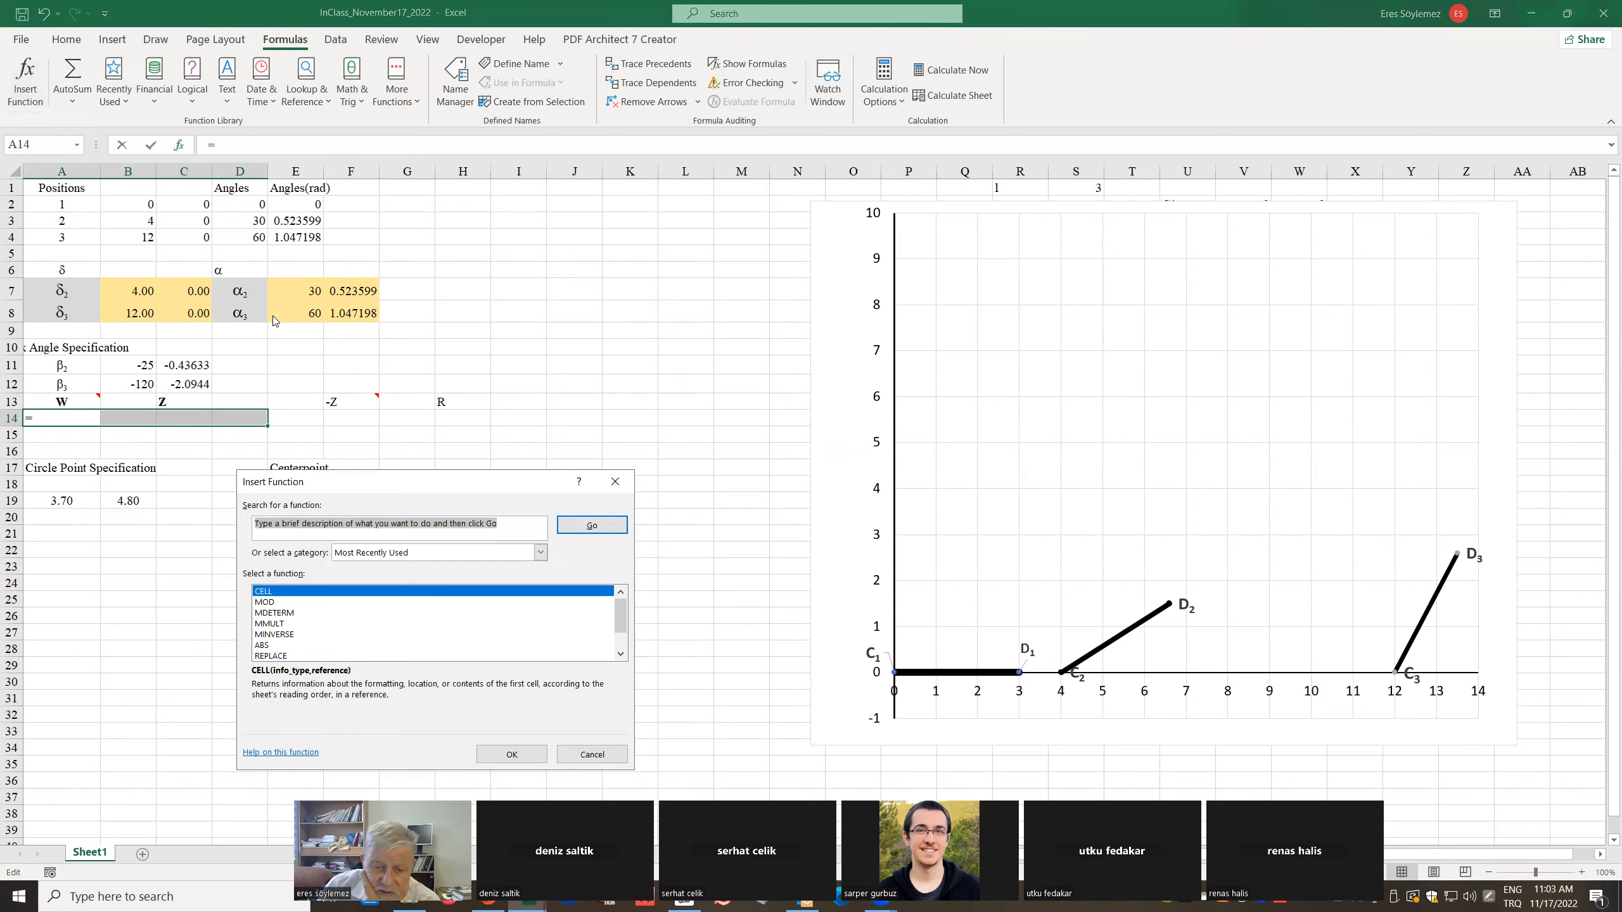
pyautogui.click(540, 552)
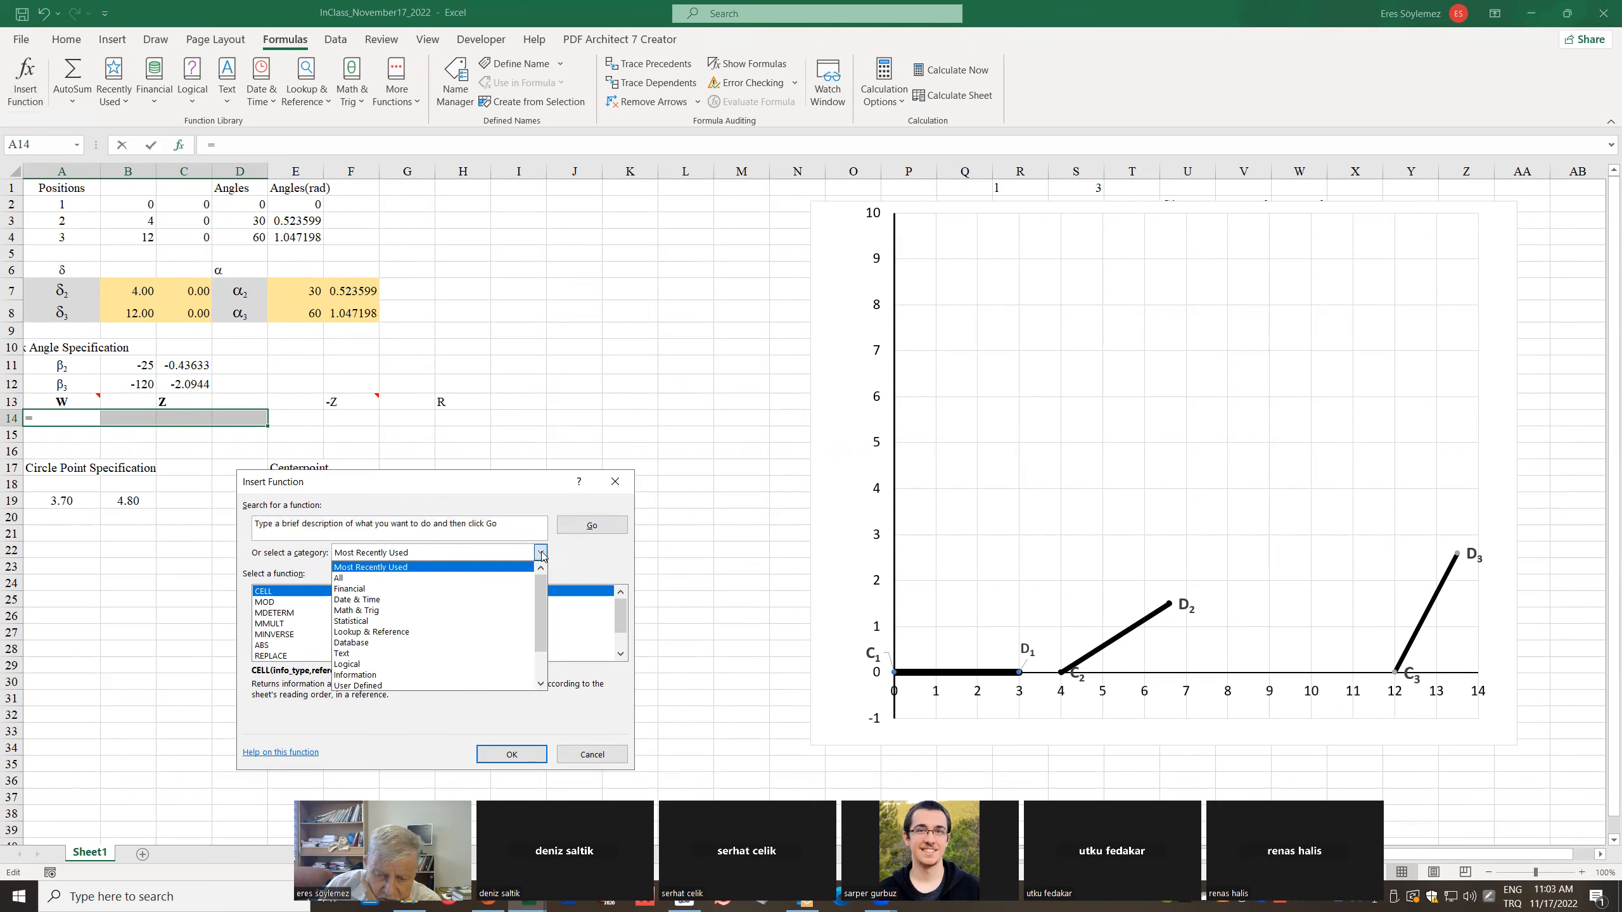
pyautogui.click(359, 686)
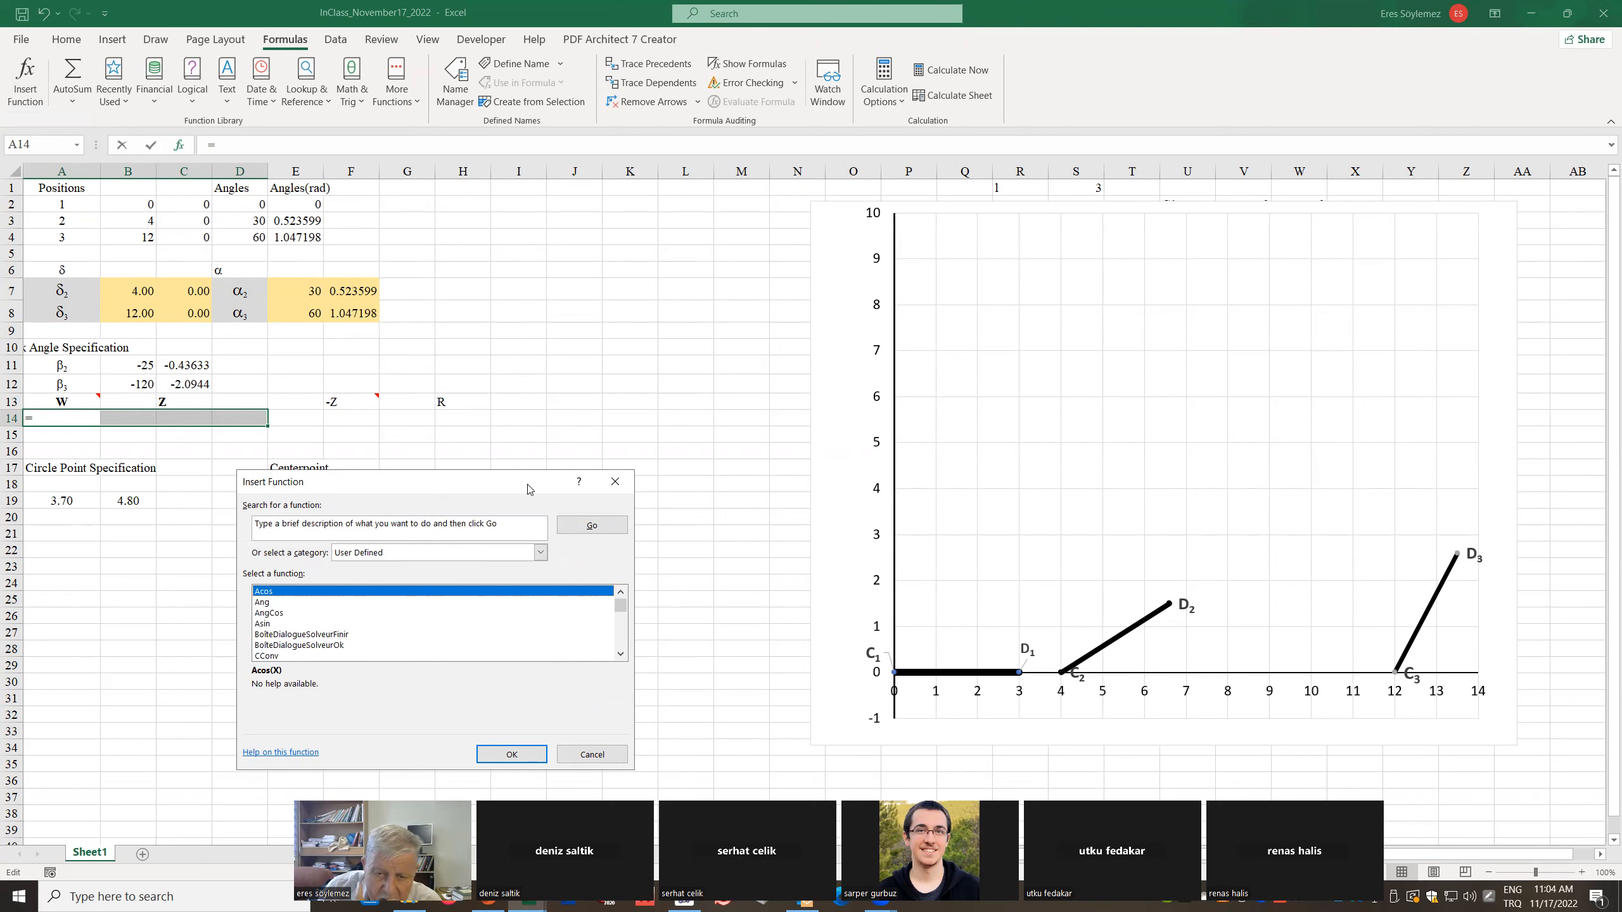
# Choose the user-defined function ThreePosition_Basic for cells A14:D14 and open its arguments
pyautogui.moveTo(527, 489); pyautogui.dragTo(705, 186)
pyautogui.scroll(-15, 535, 326)
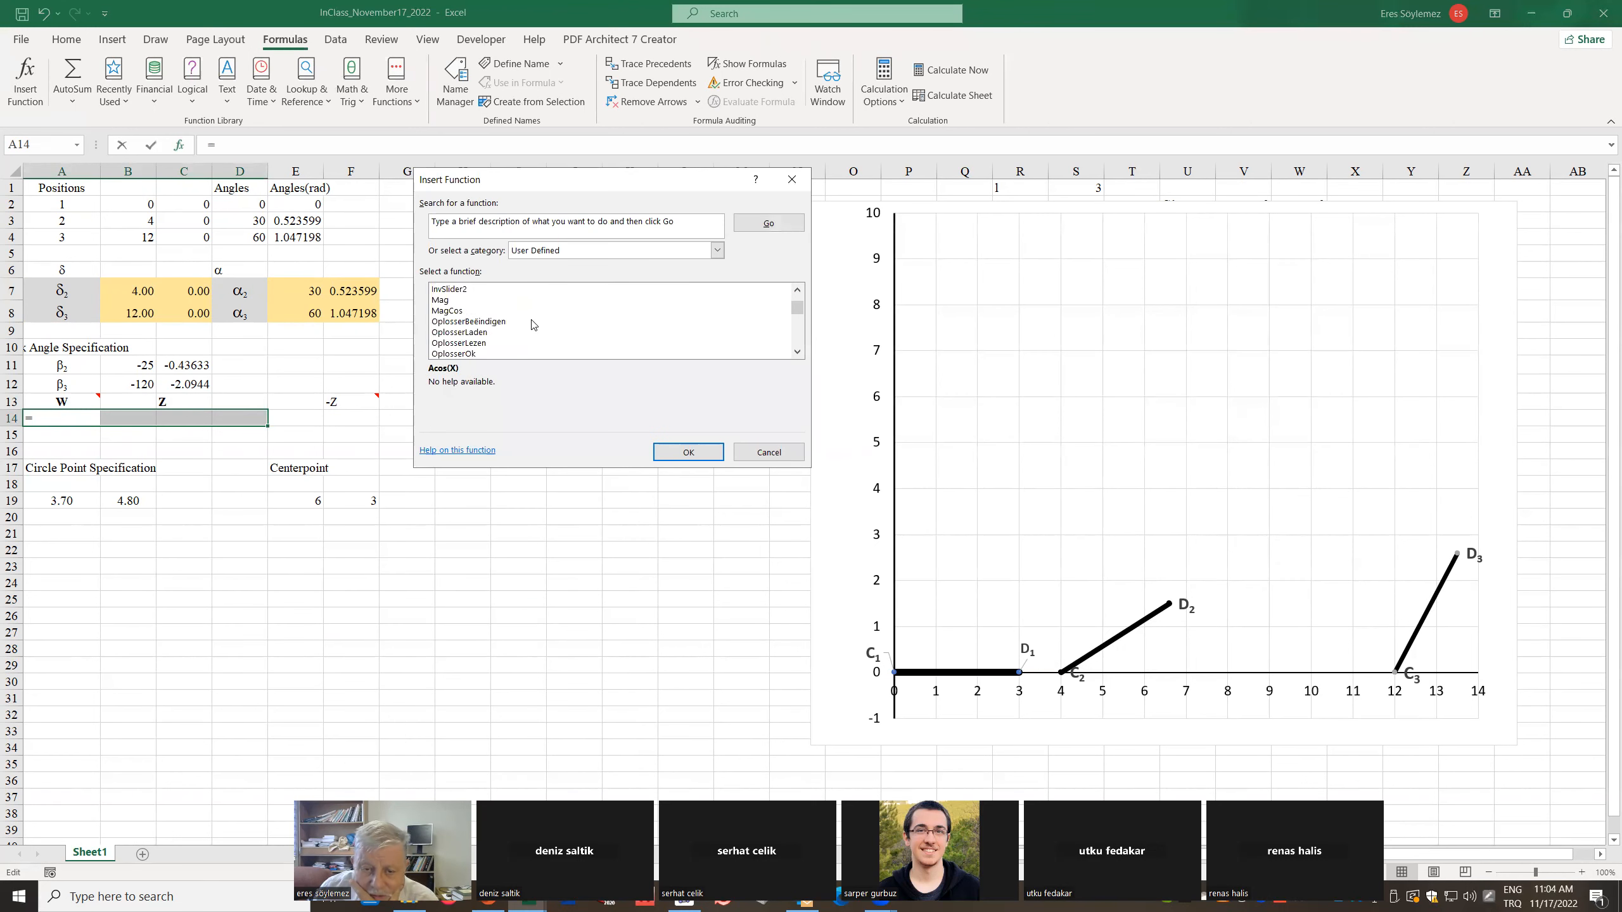
pyautogui.scroll(-3, 537, 326)
pyautogui.scroll(-5, 540, 327)
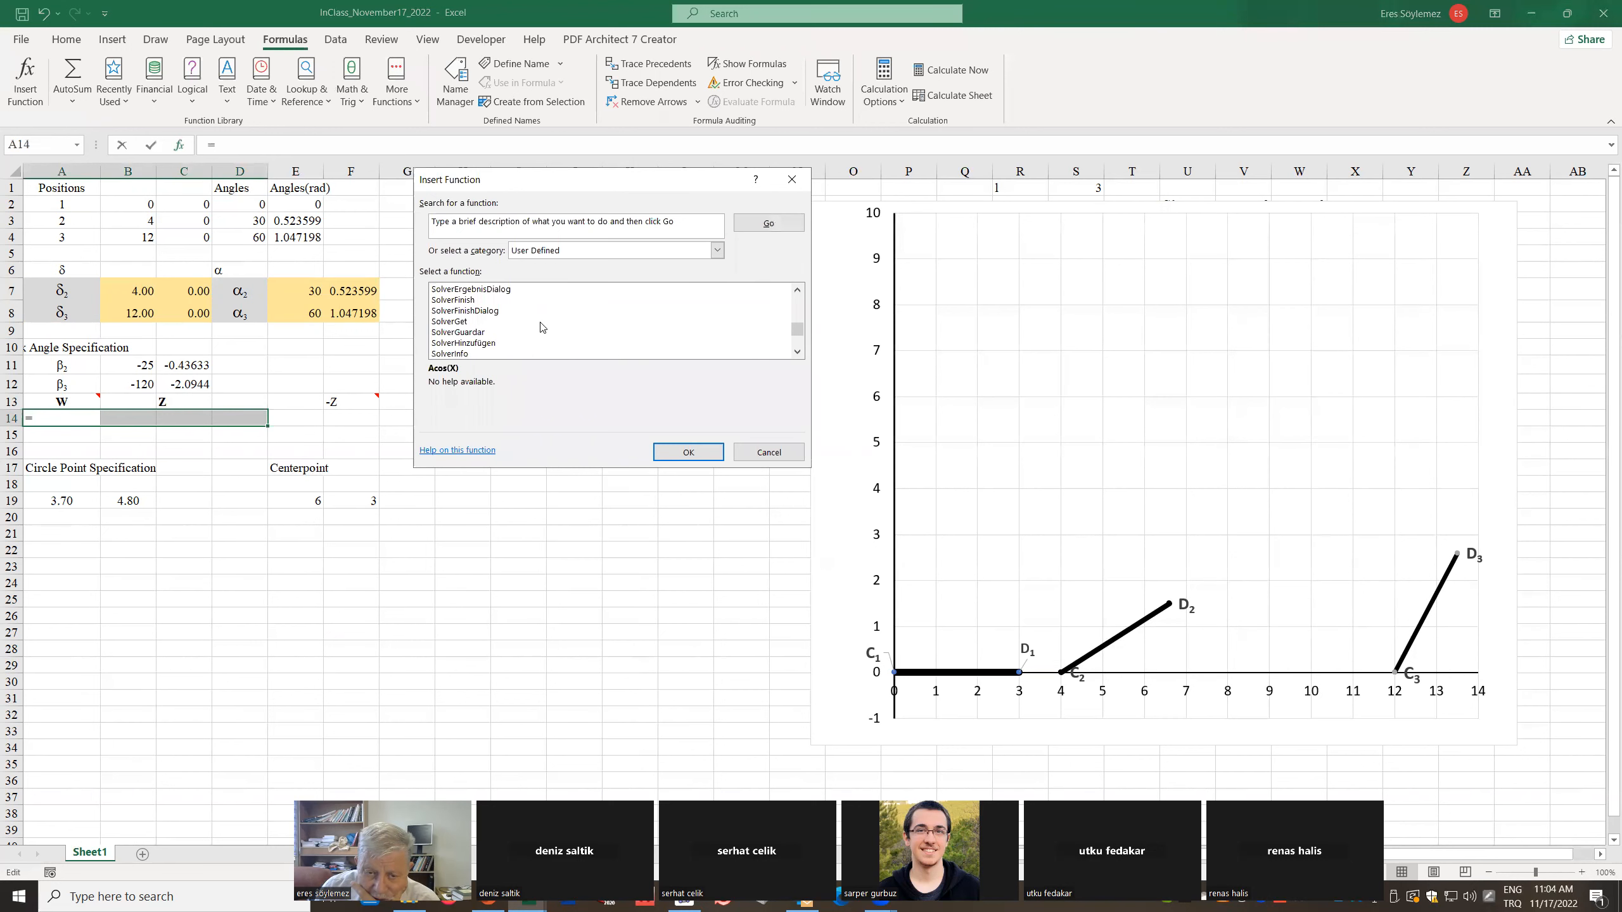
pyautogui.scroll(-6, 543, 327)
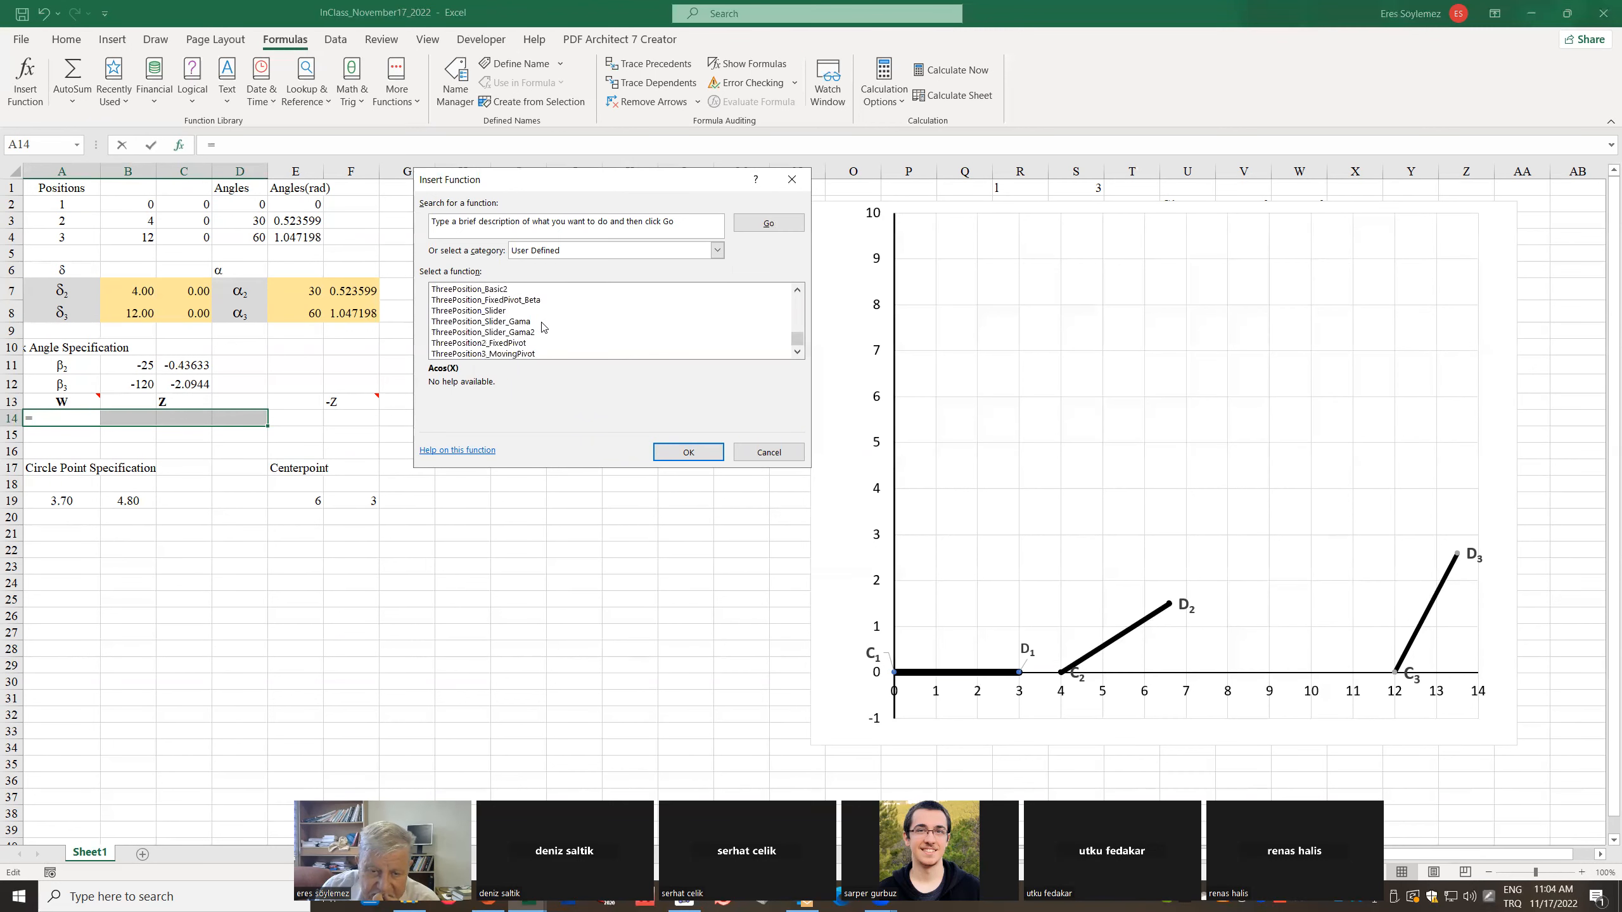
pyautogui.scroll(1, 534, 305)
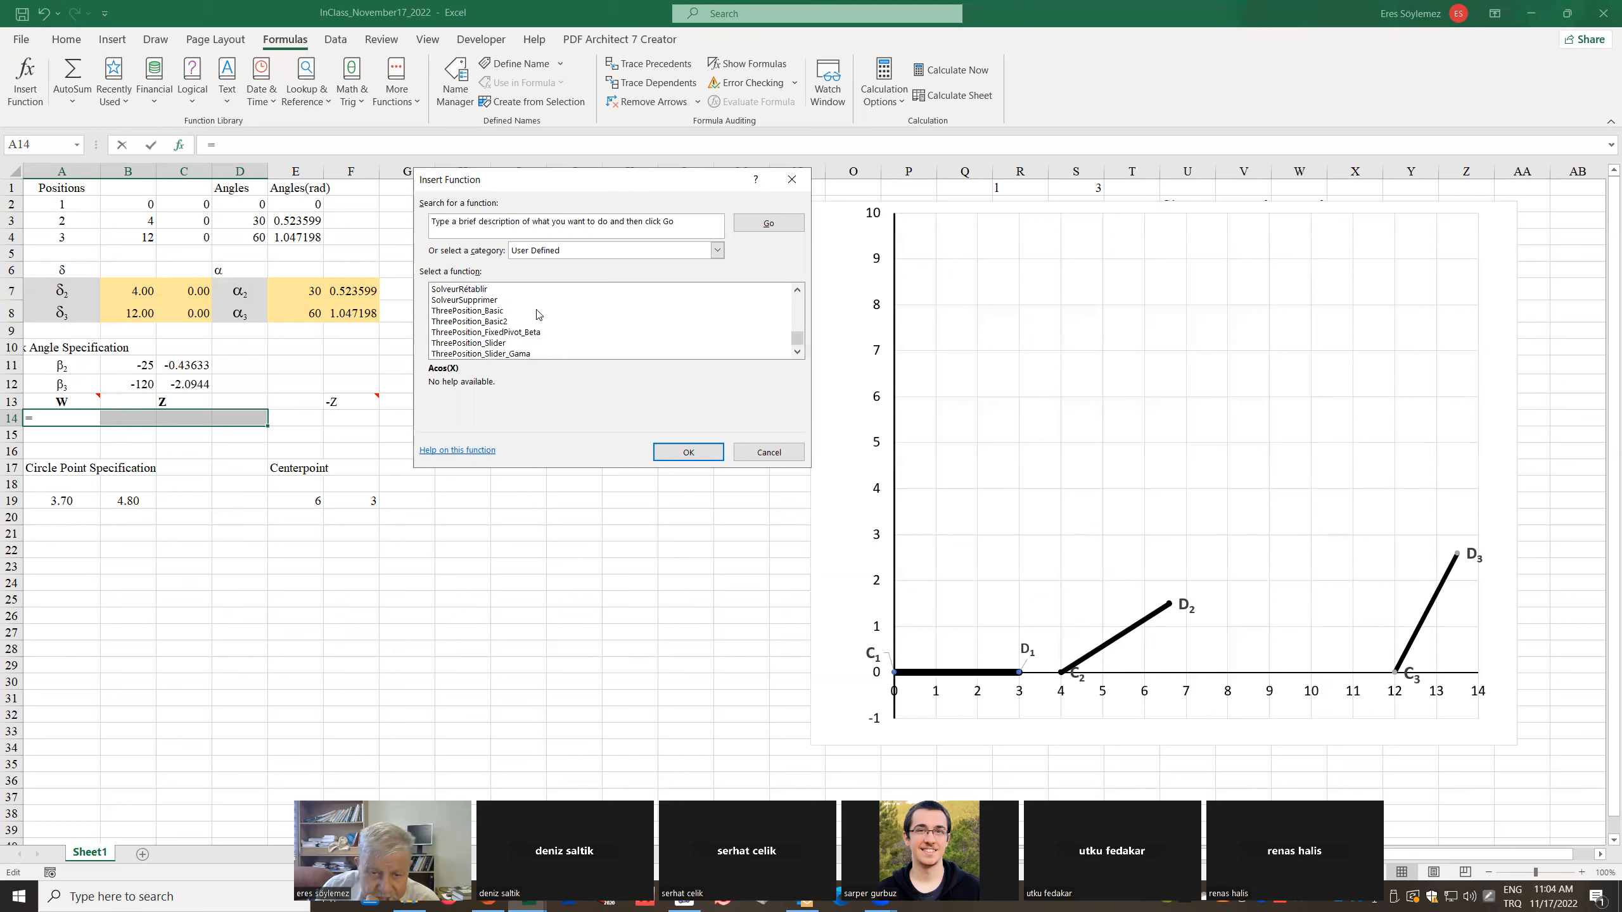
pyautogui.click(494, 313)
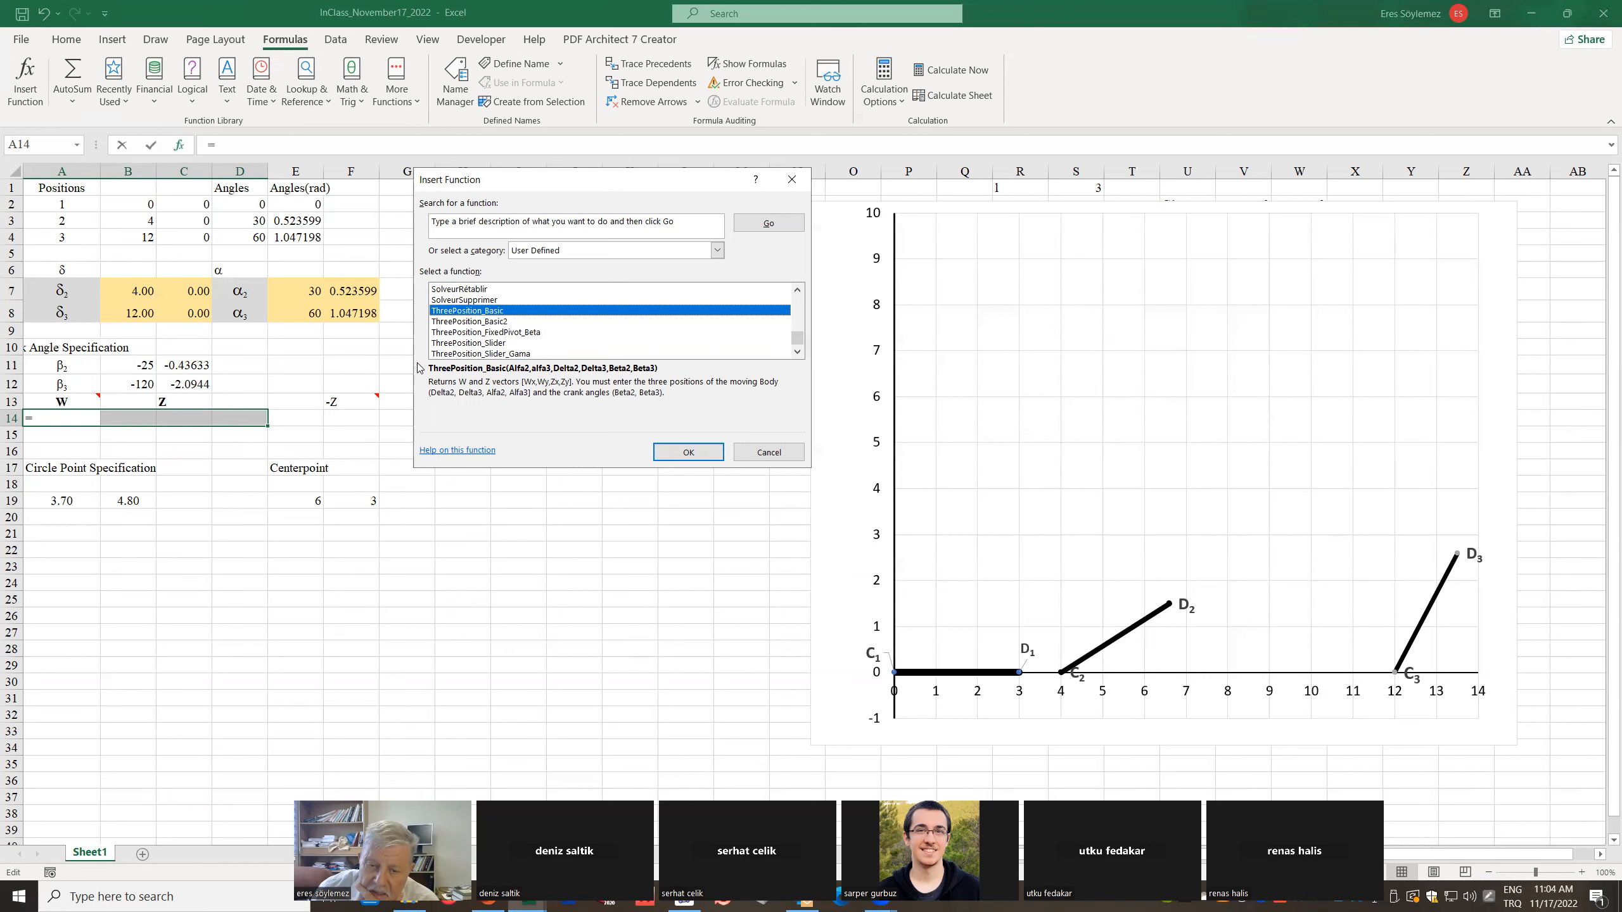
pyautogui.click(685, 454)
pyautogui.moveTo(664, 221); pyautogui.dragTo(700, 260)
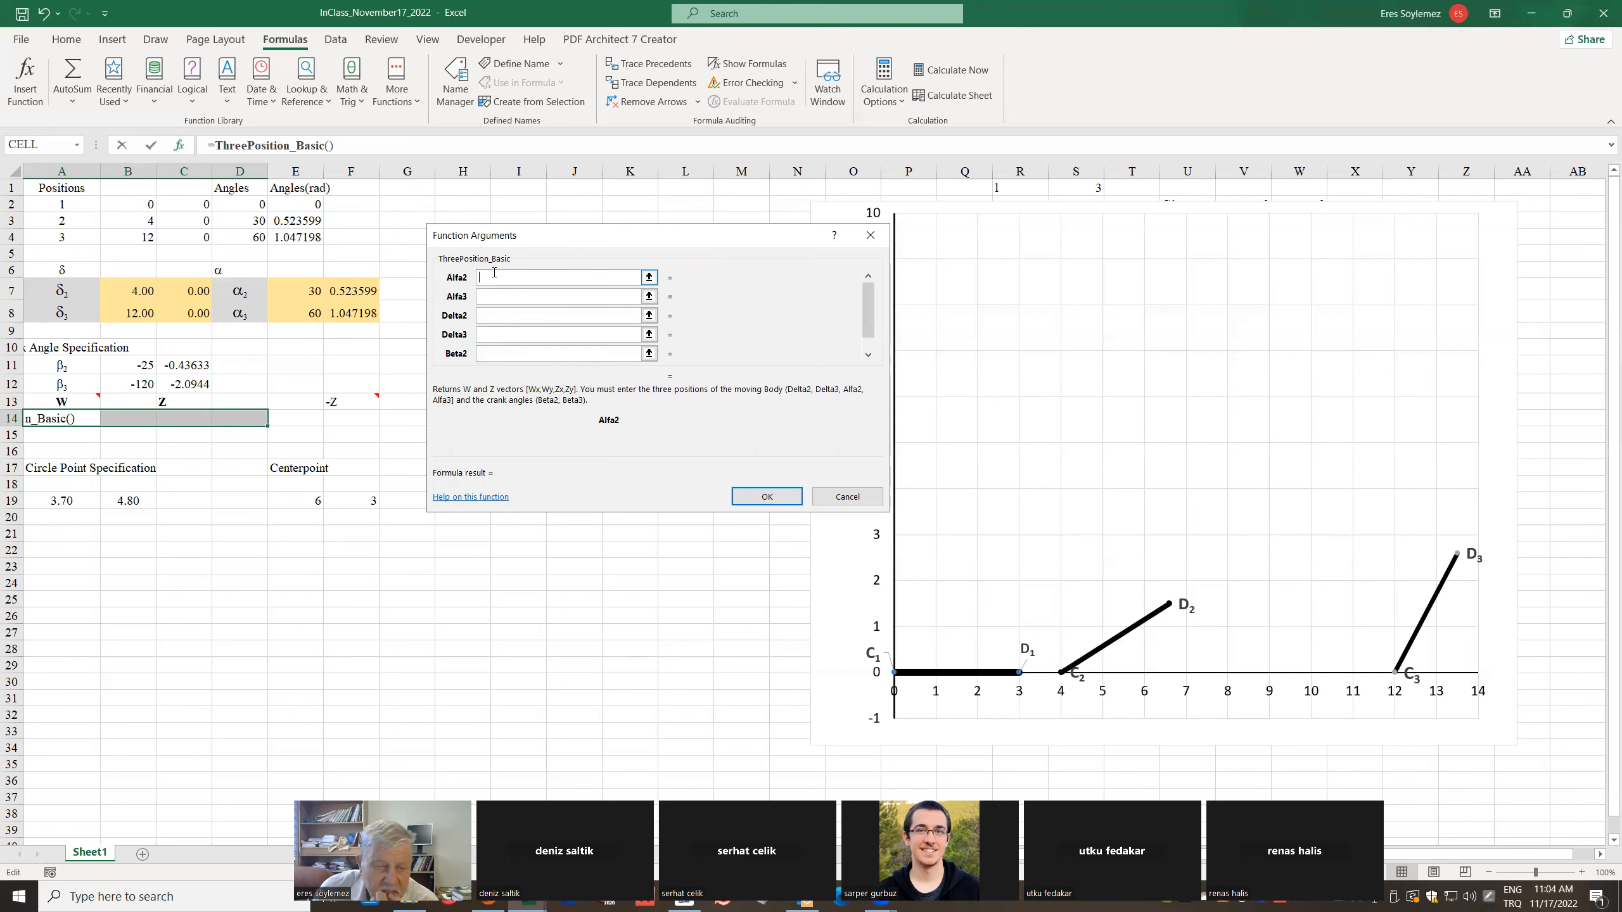
# Assign F7 to Alfa2, F8 to Alfa3, B7:C7 to Delta2 and B8:C8 to Delta3
pyautogui.click(354, 292)
pyautogui.click(497, 295)
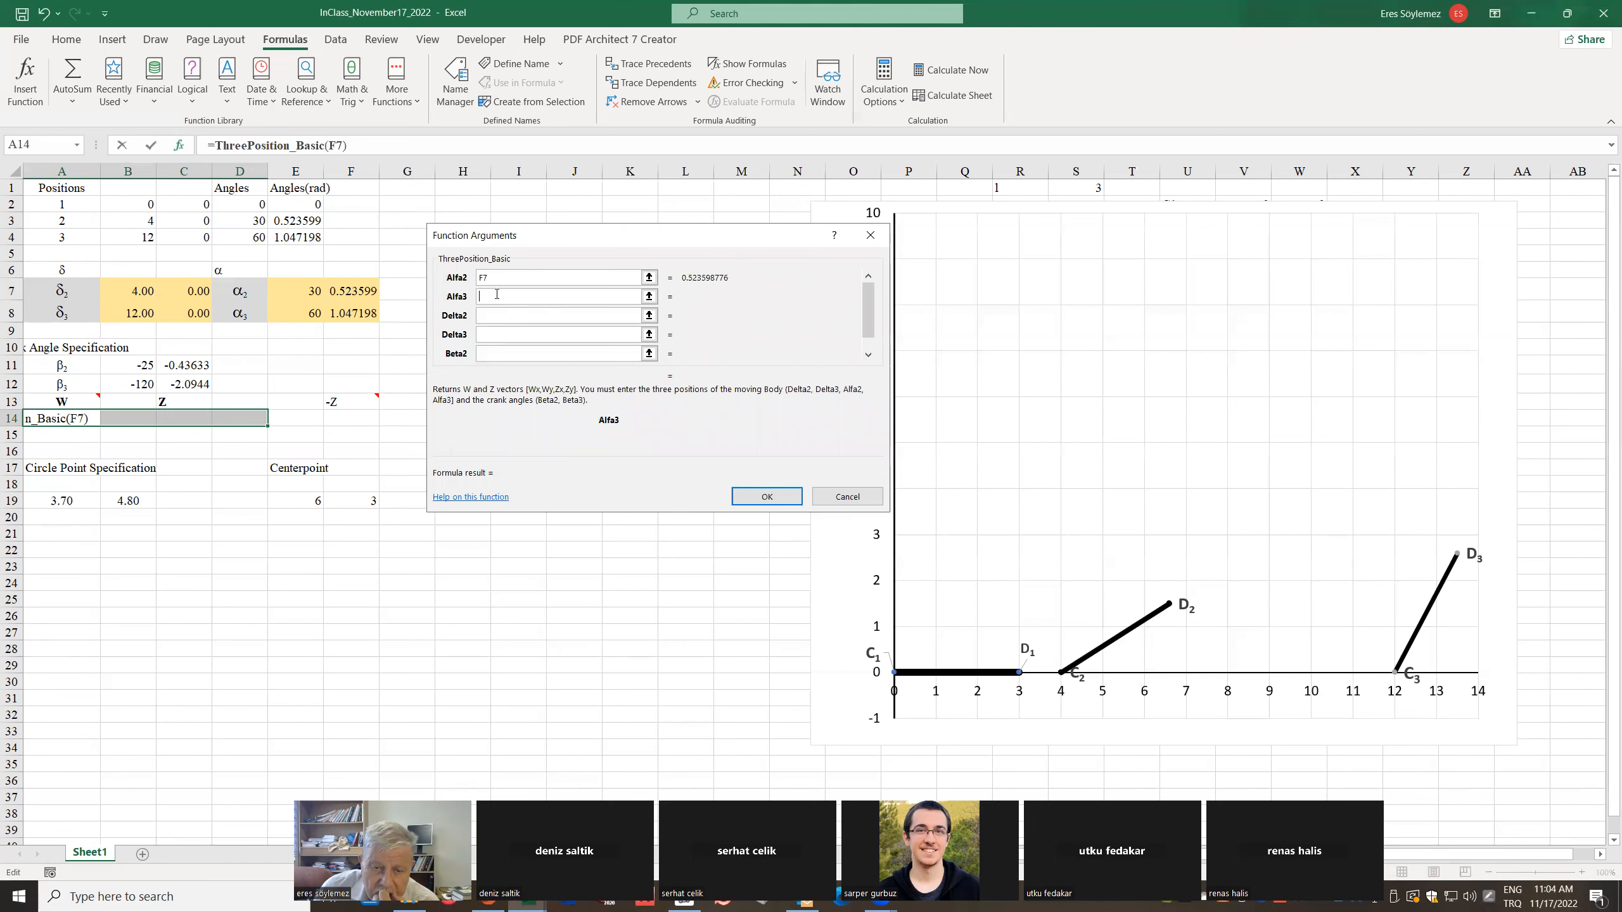
pyautogui.click(363, 313)
pyautogui.click(498, 314)
pyautogui.moveTo(132, 292); pyautogui.dragTo(186, 285)
pyautogui.click(488, 335)
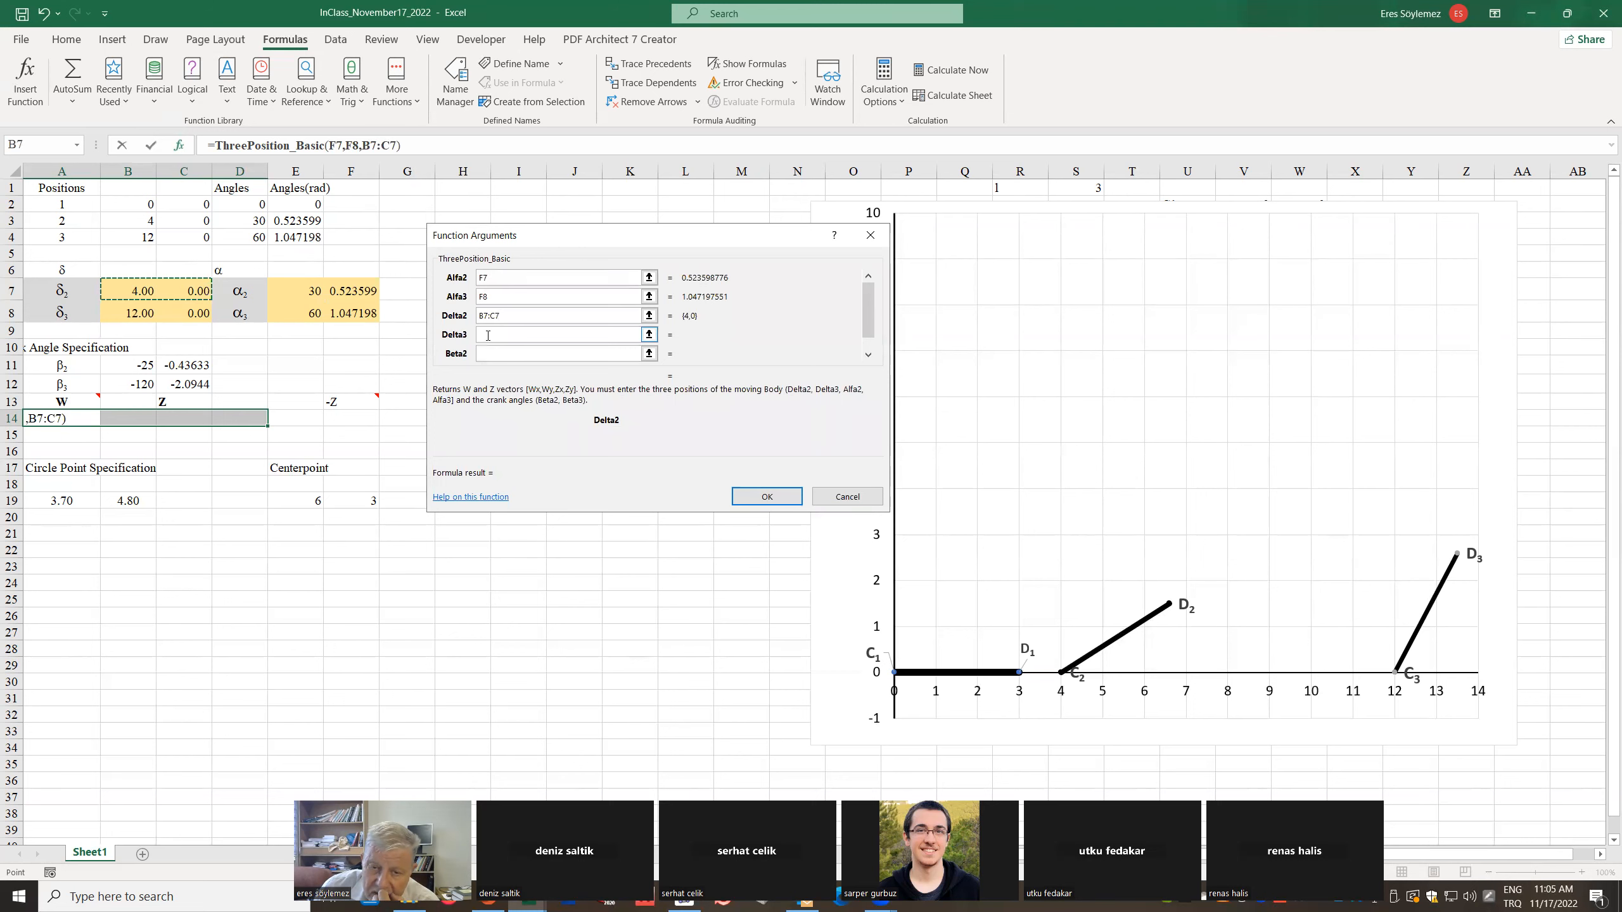
pyautogui.moveTo(135, 313); pyautogui.dragTo(190, 317)
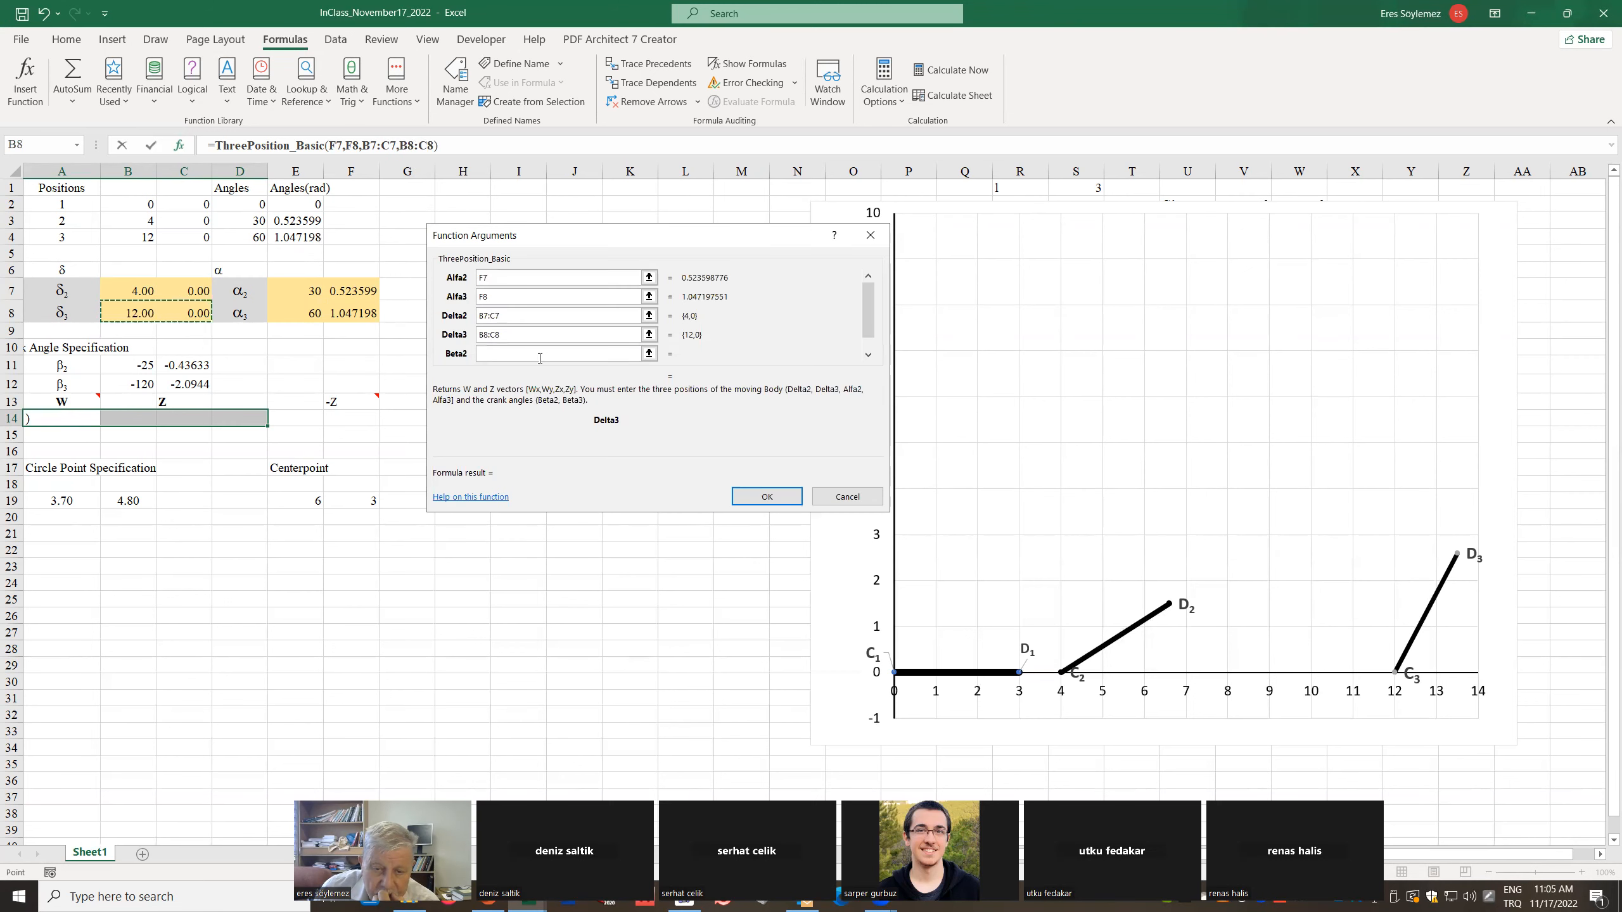
# Assign B11 to Beta2 and B12 to Beta3, and enter the function as an array formula across A14:D14
pyautogui.click(484, 360)
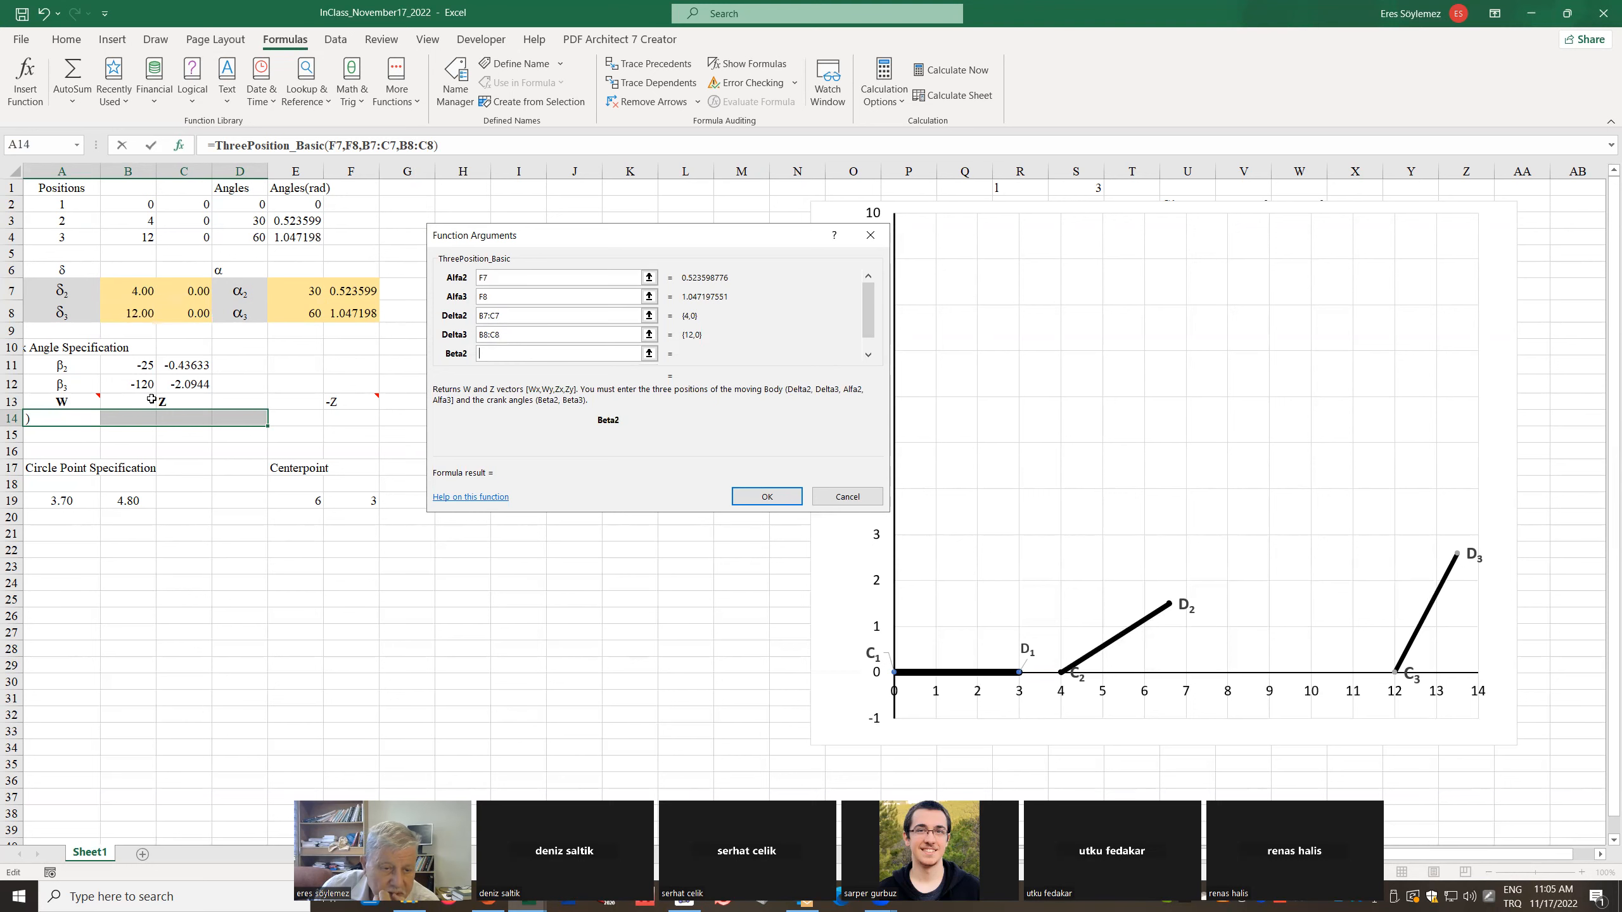
pyautogui.click(142, 365)
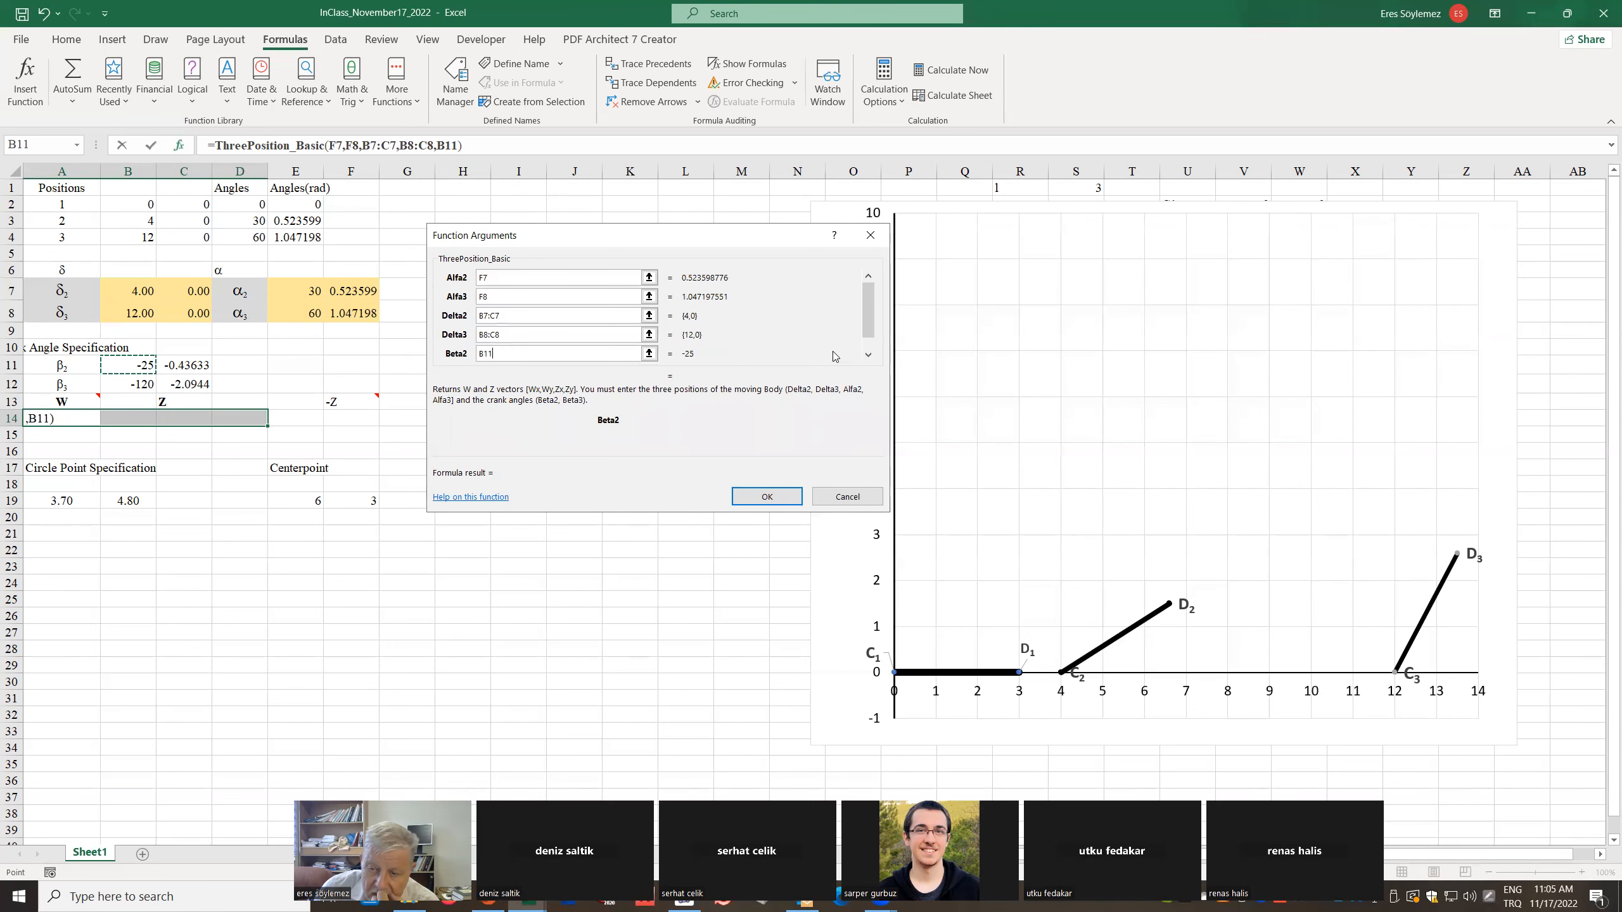
pyautogui.click(868, 354)
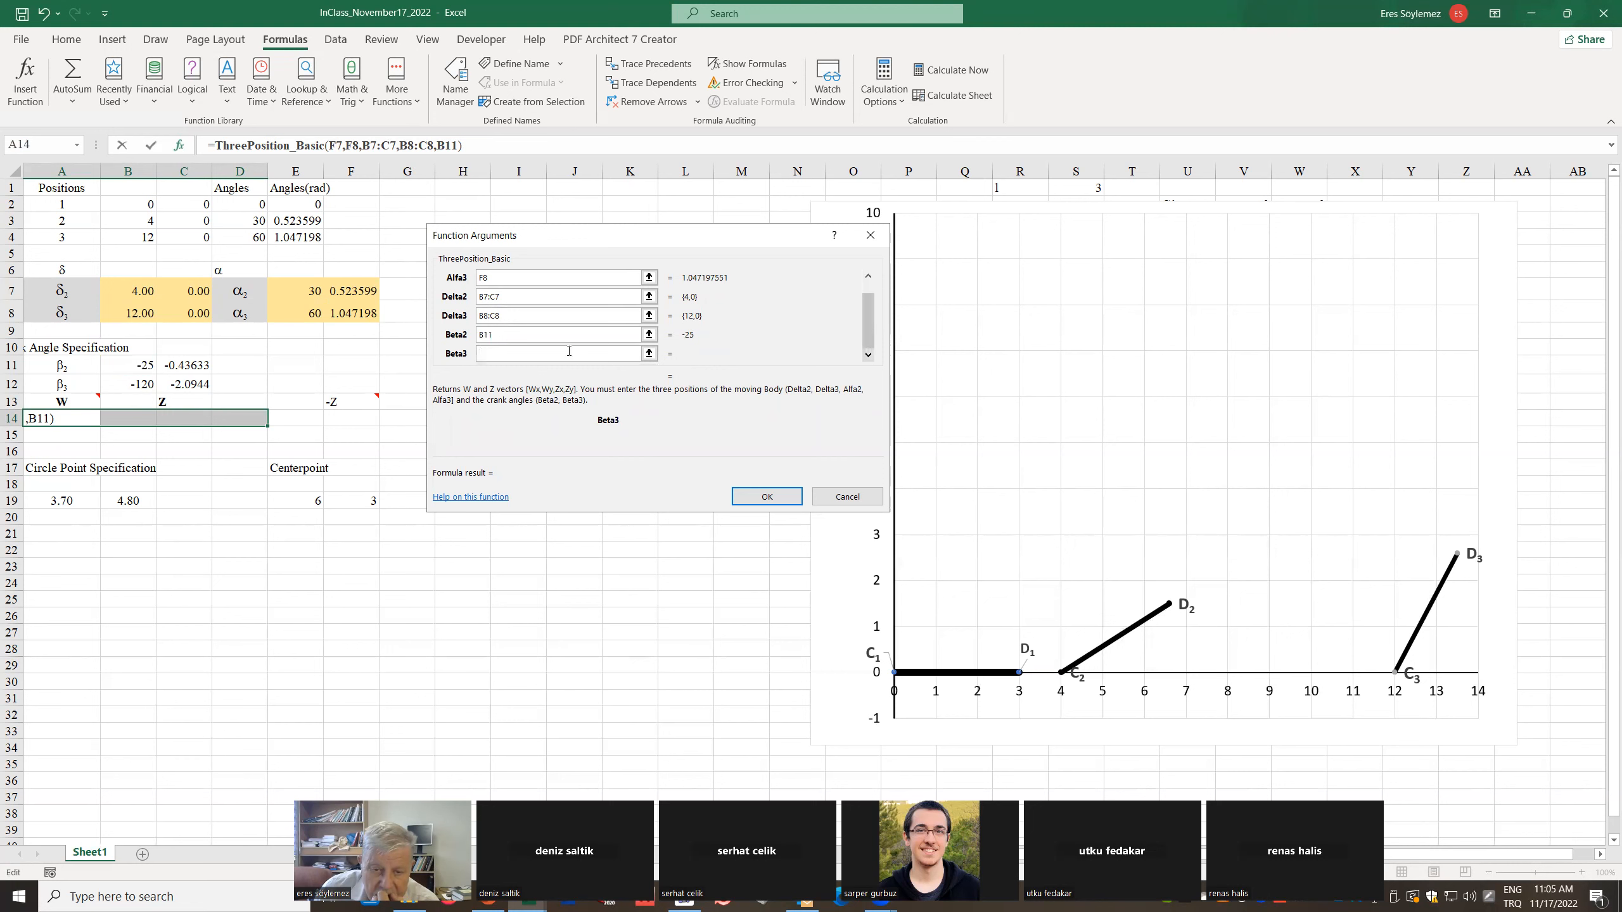
pyautogui.click(484, 353)
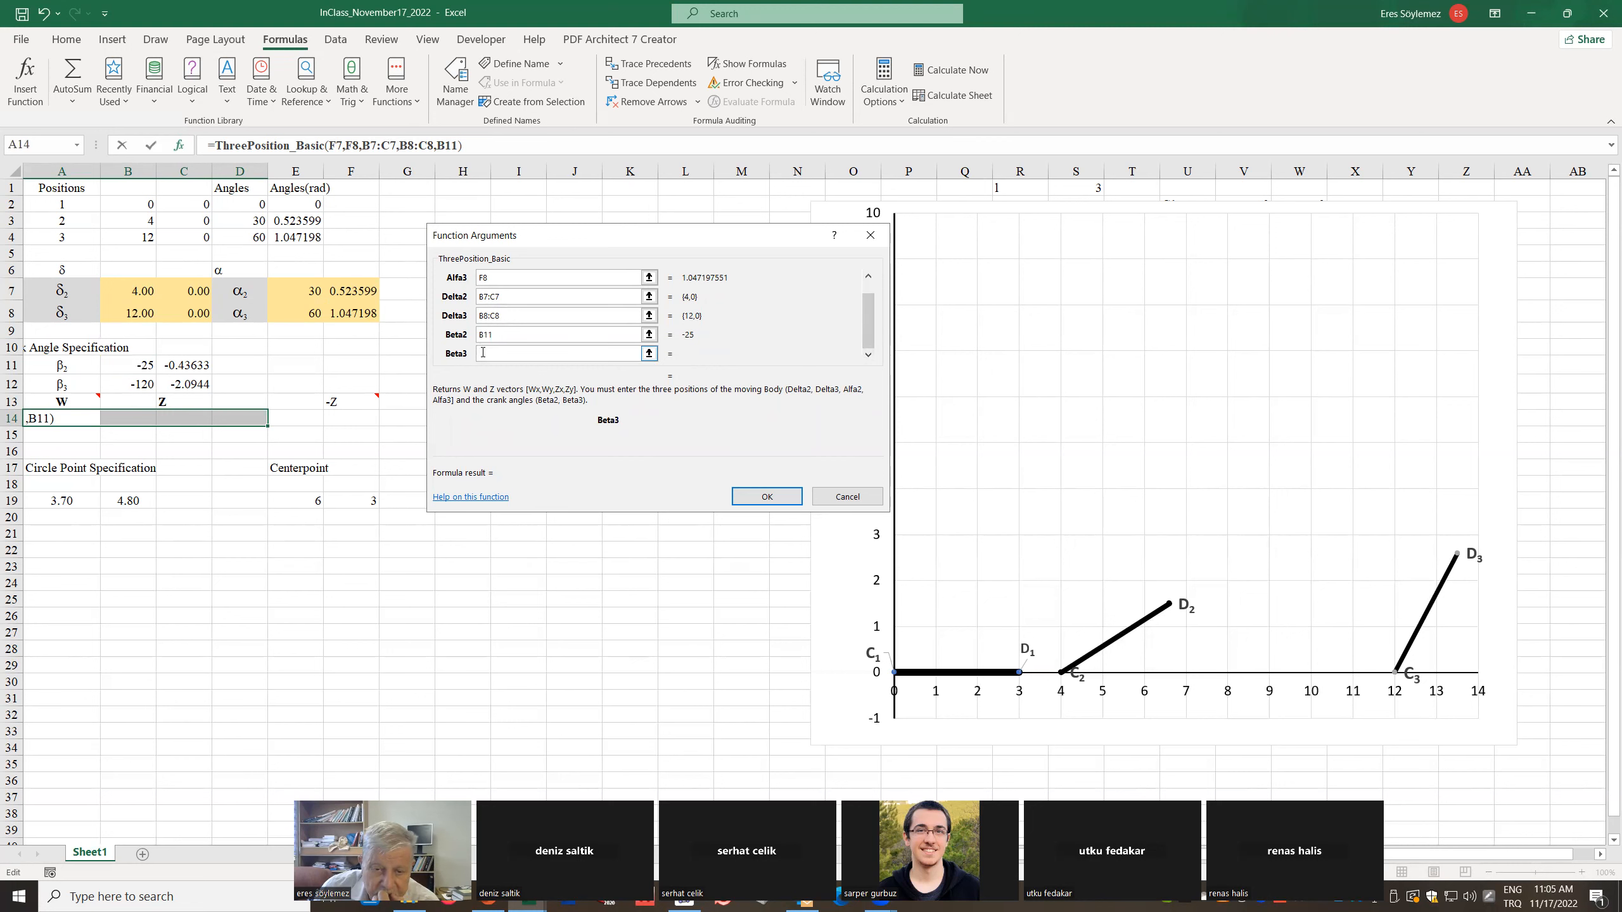
pyautogui.click(140, 386)
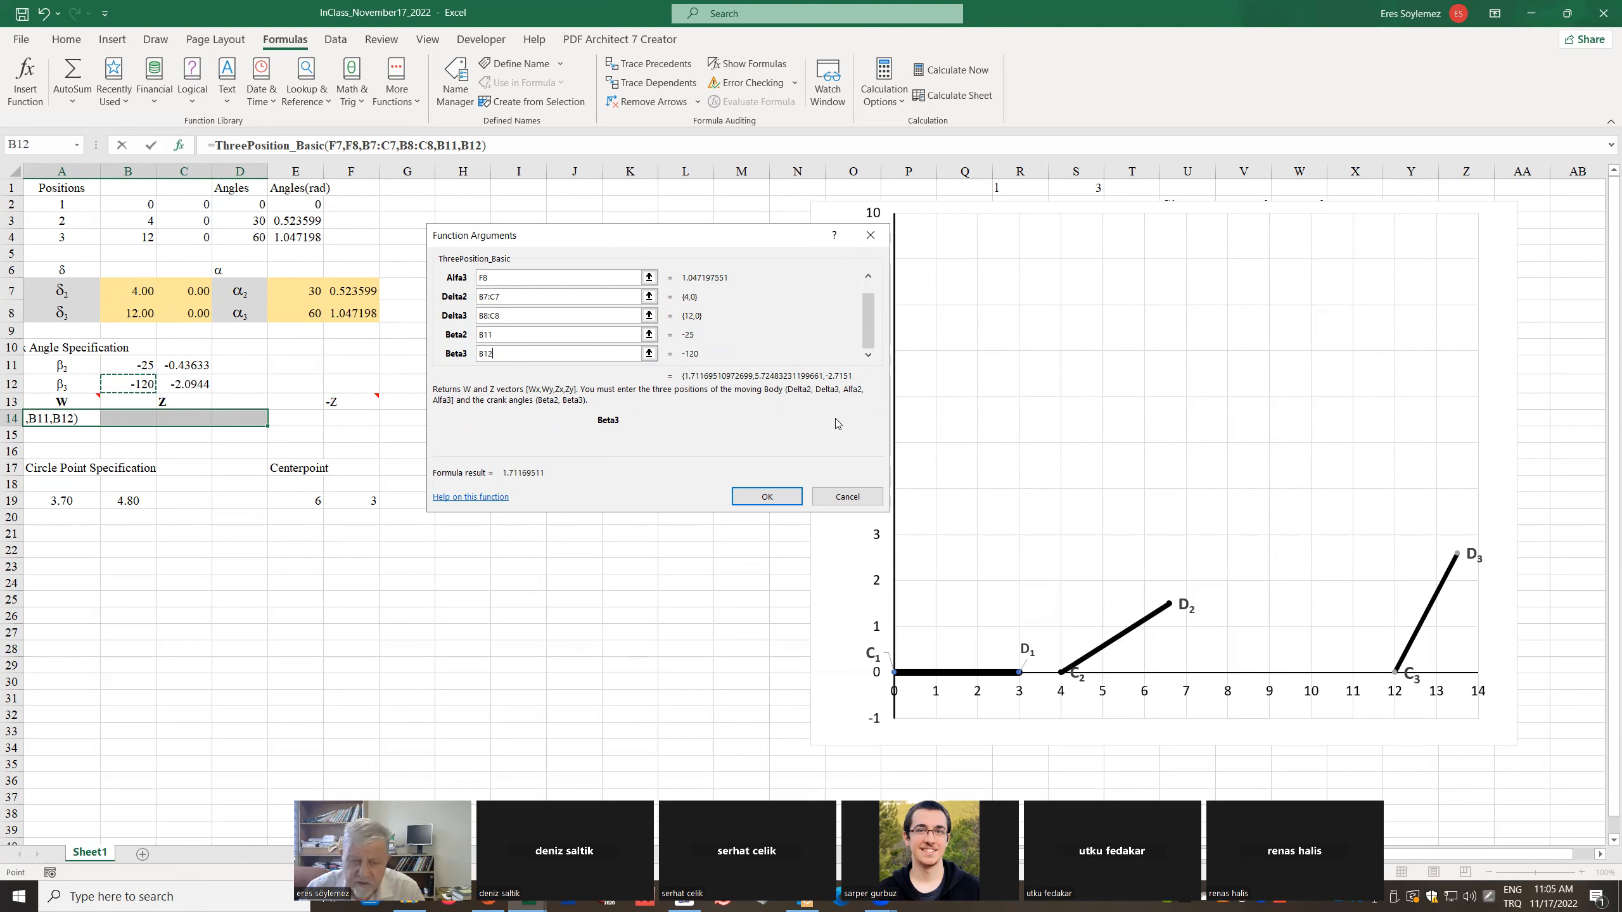
pyautogui.hotkey('ctrl', 'shift', 'Return')
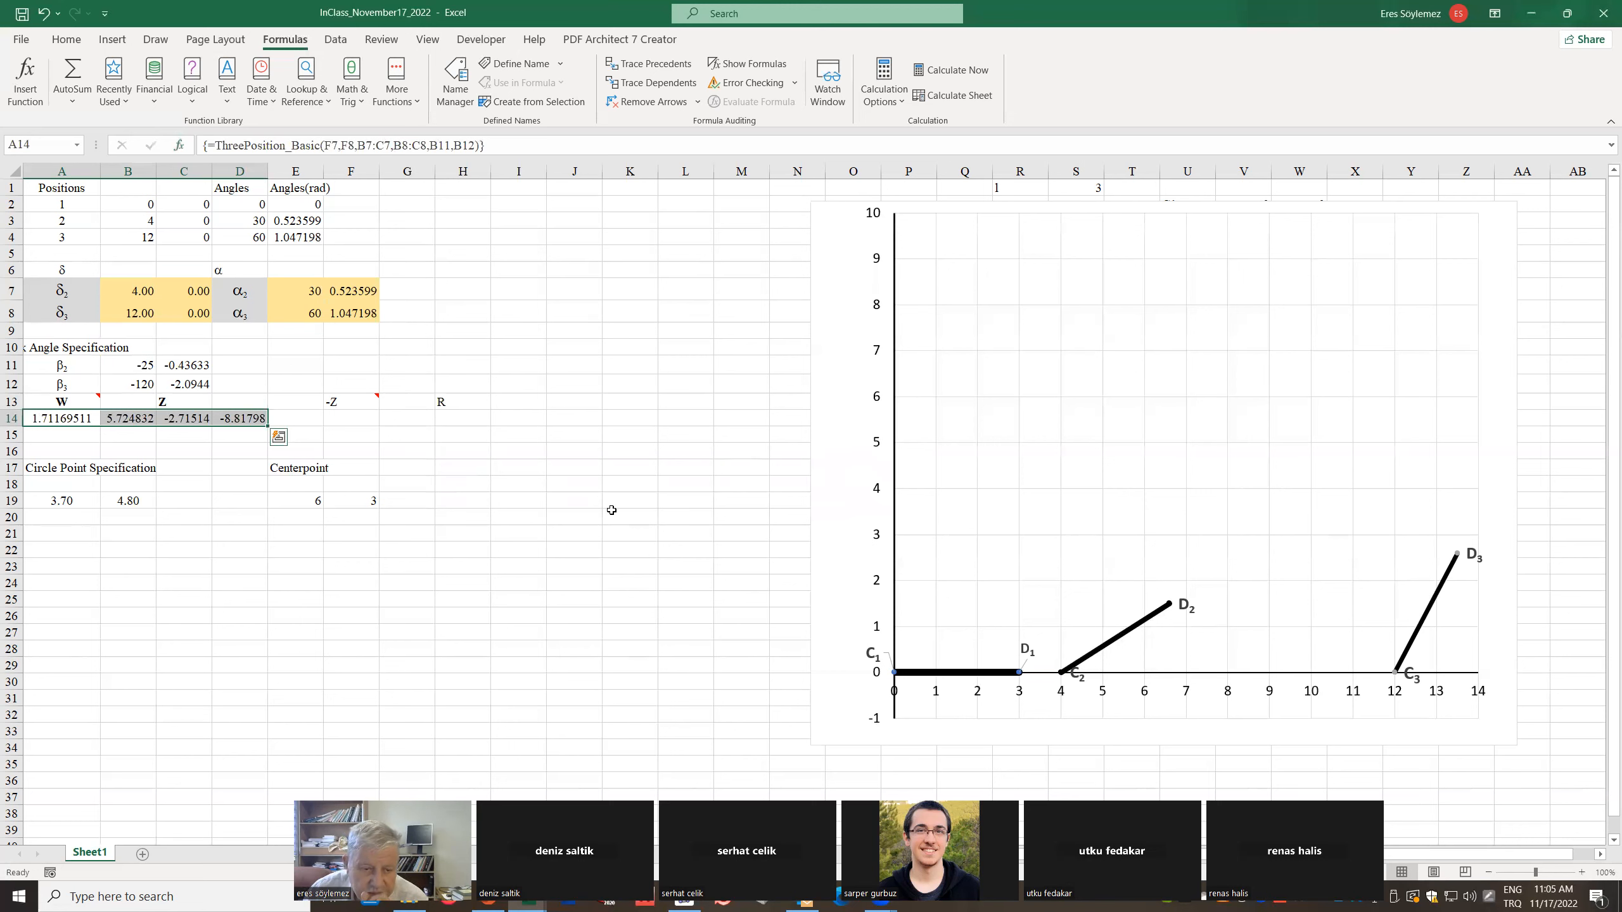
# Inspect the array formula in each of the W and Z cells from A14 to D14
pyautogui.click(465, 539)
pyautogui.click(68, 420)
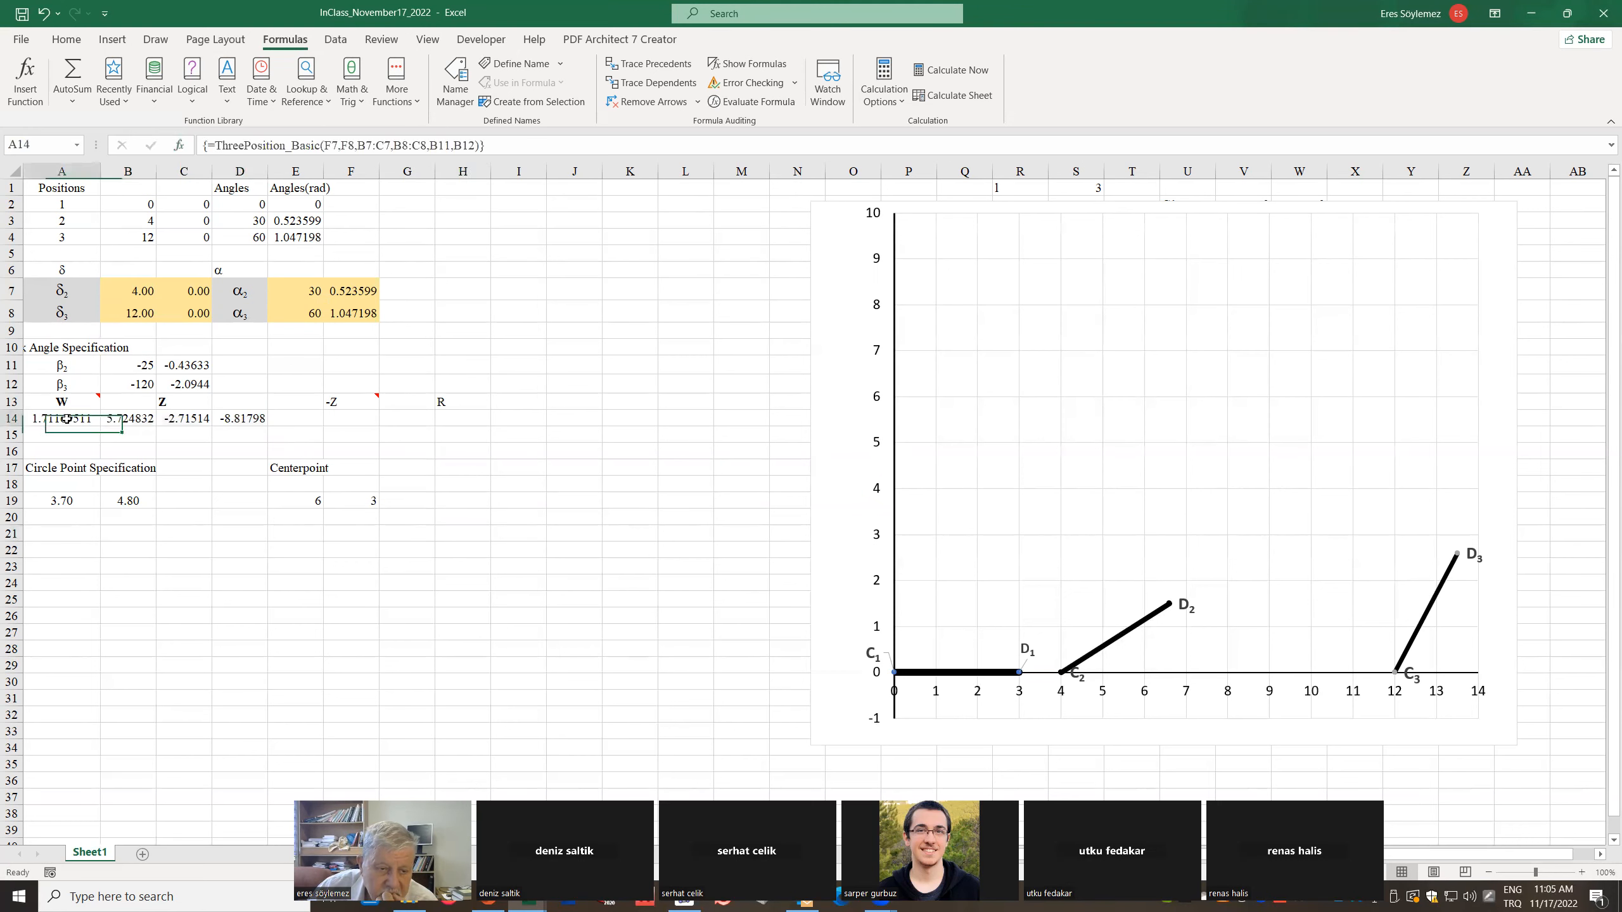
pyautogui.click(123, 419)
pyautogui.click(190, 415)
pyautogui.click(240, 418)
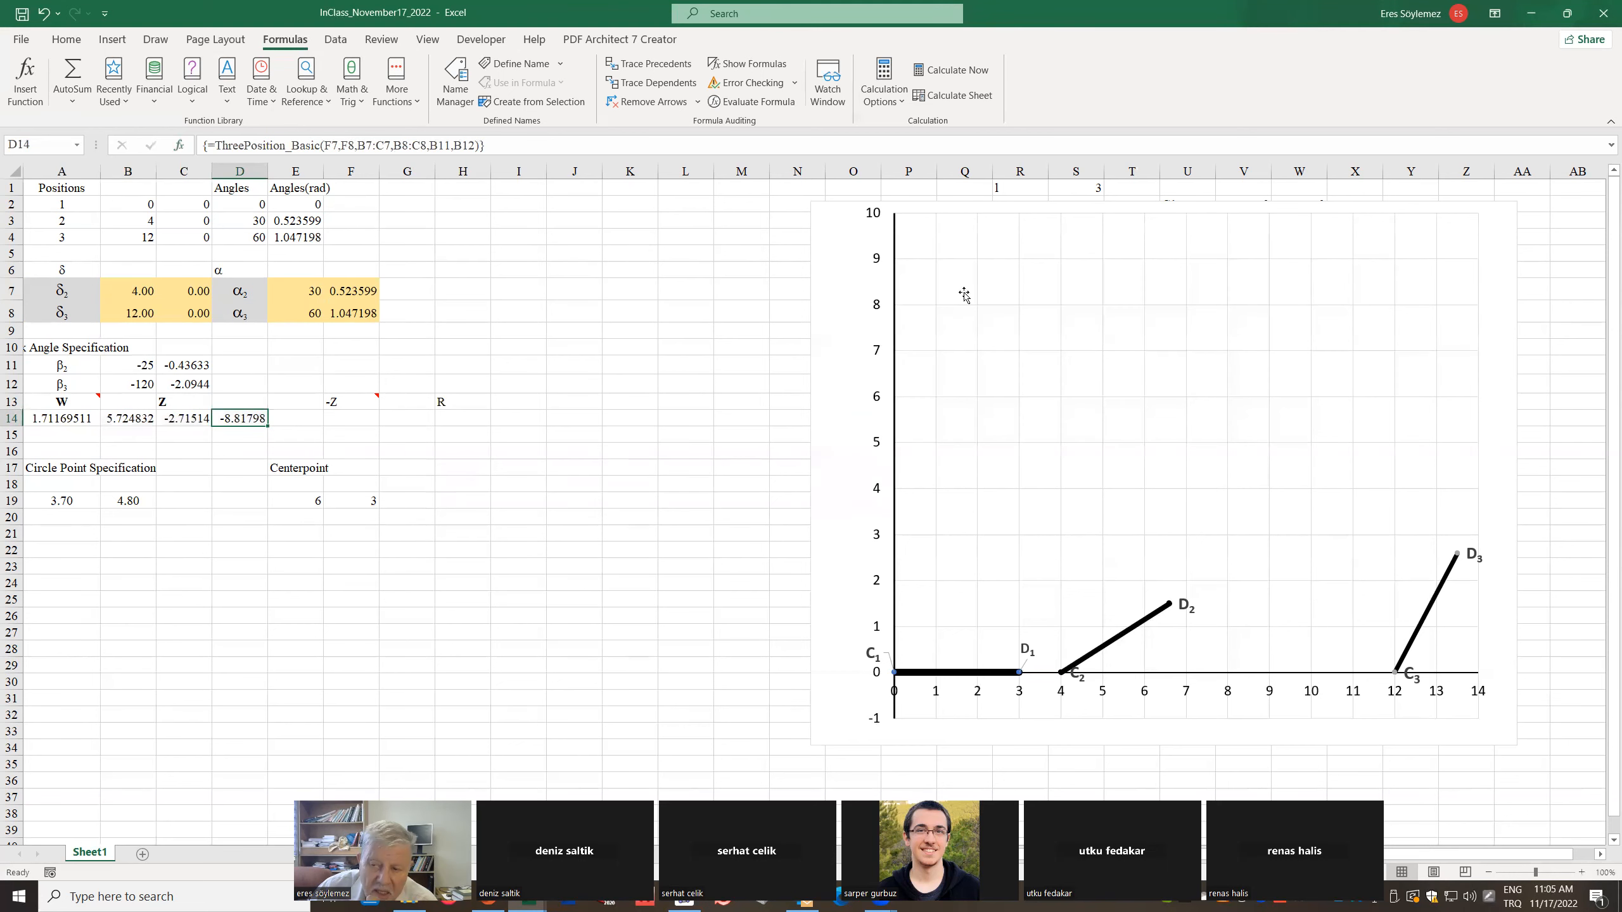
# Move the positions chart down to uncover the A0 and A rows, and clear the coordinate cells beside those labels
pyautogui.moveTo(842, 218); pyautogui.dragTo(868, 278)
pyautogui.moveTo(1008, 222); pyautogui.dragTo(1059, 231)
pyautogui.press('Delete')
pyautogui.click(755, 235)
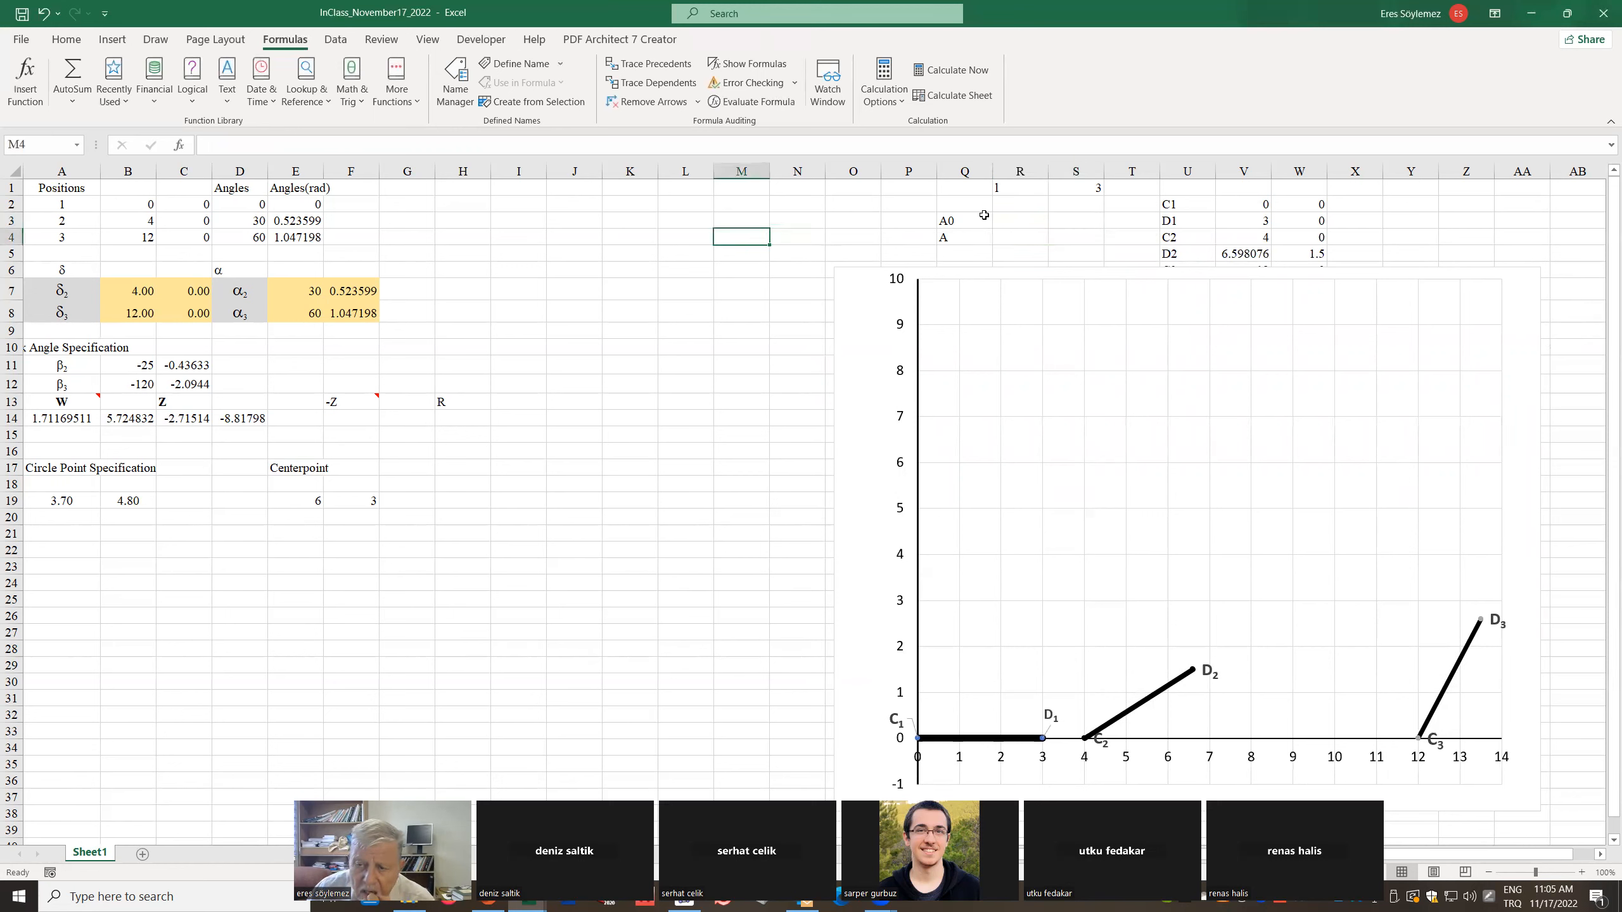
pyautogui.click(1040, 238)
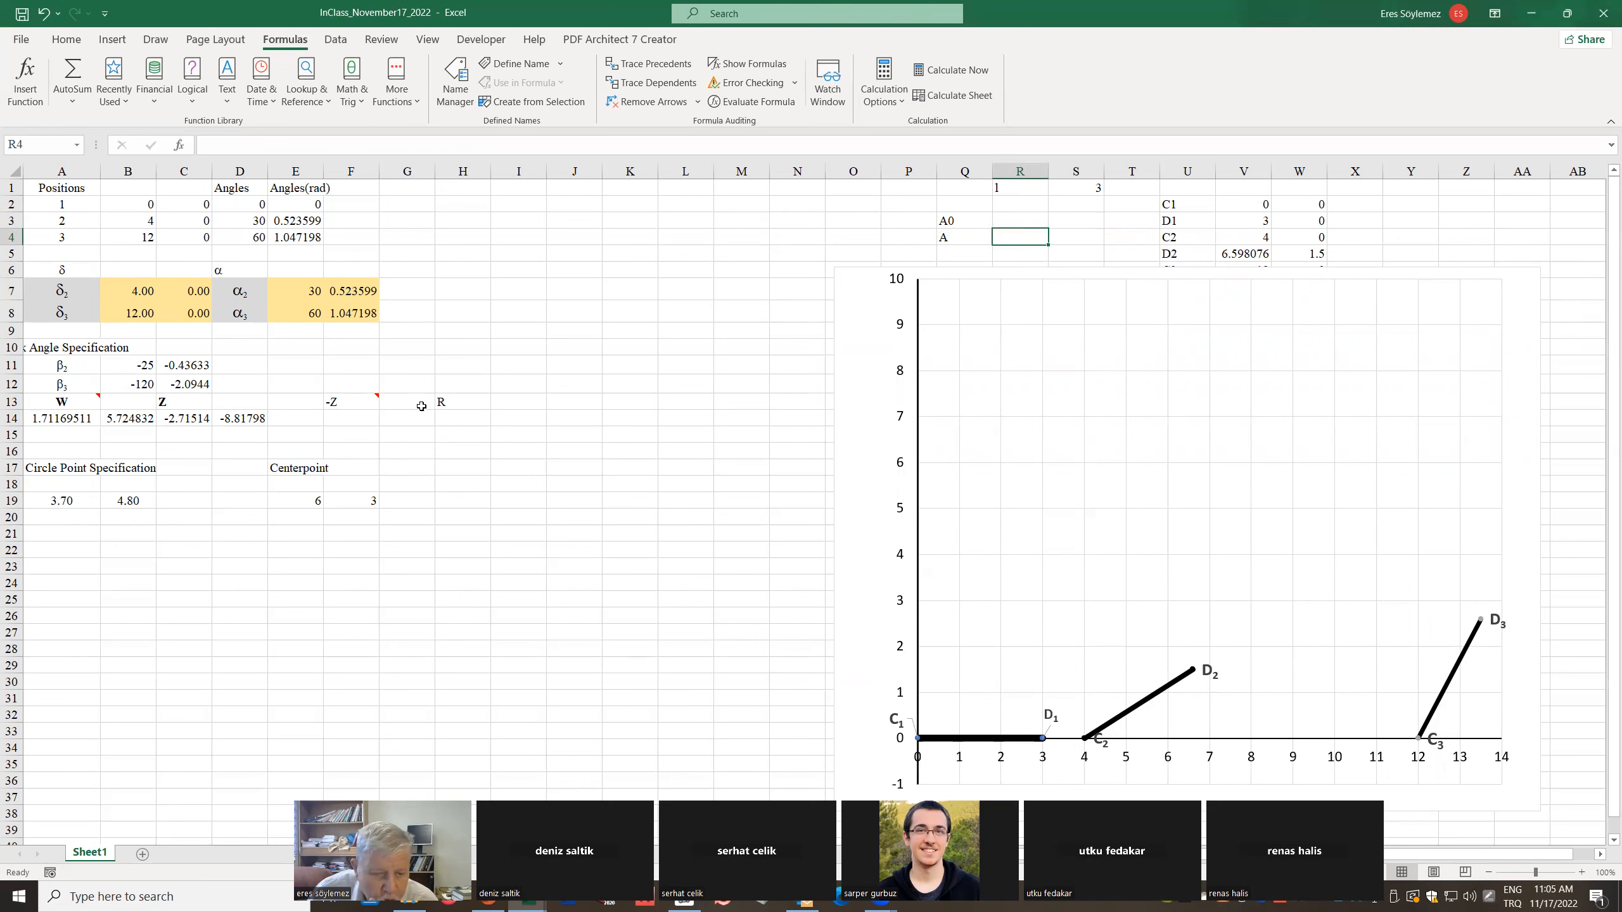
# Change the A14:D14 array formula to take its crank angles in radians from C11 and C12
pyautogui.click(30, 421)
pyautogui.moveTo(121, 419); pyautogui.dragTo(221, 417)
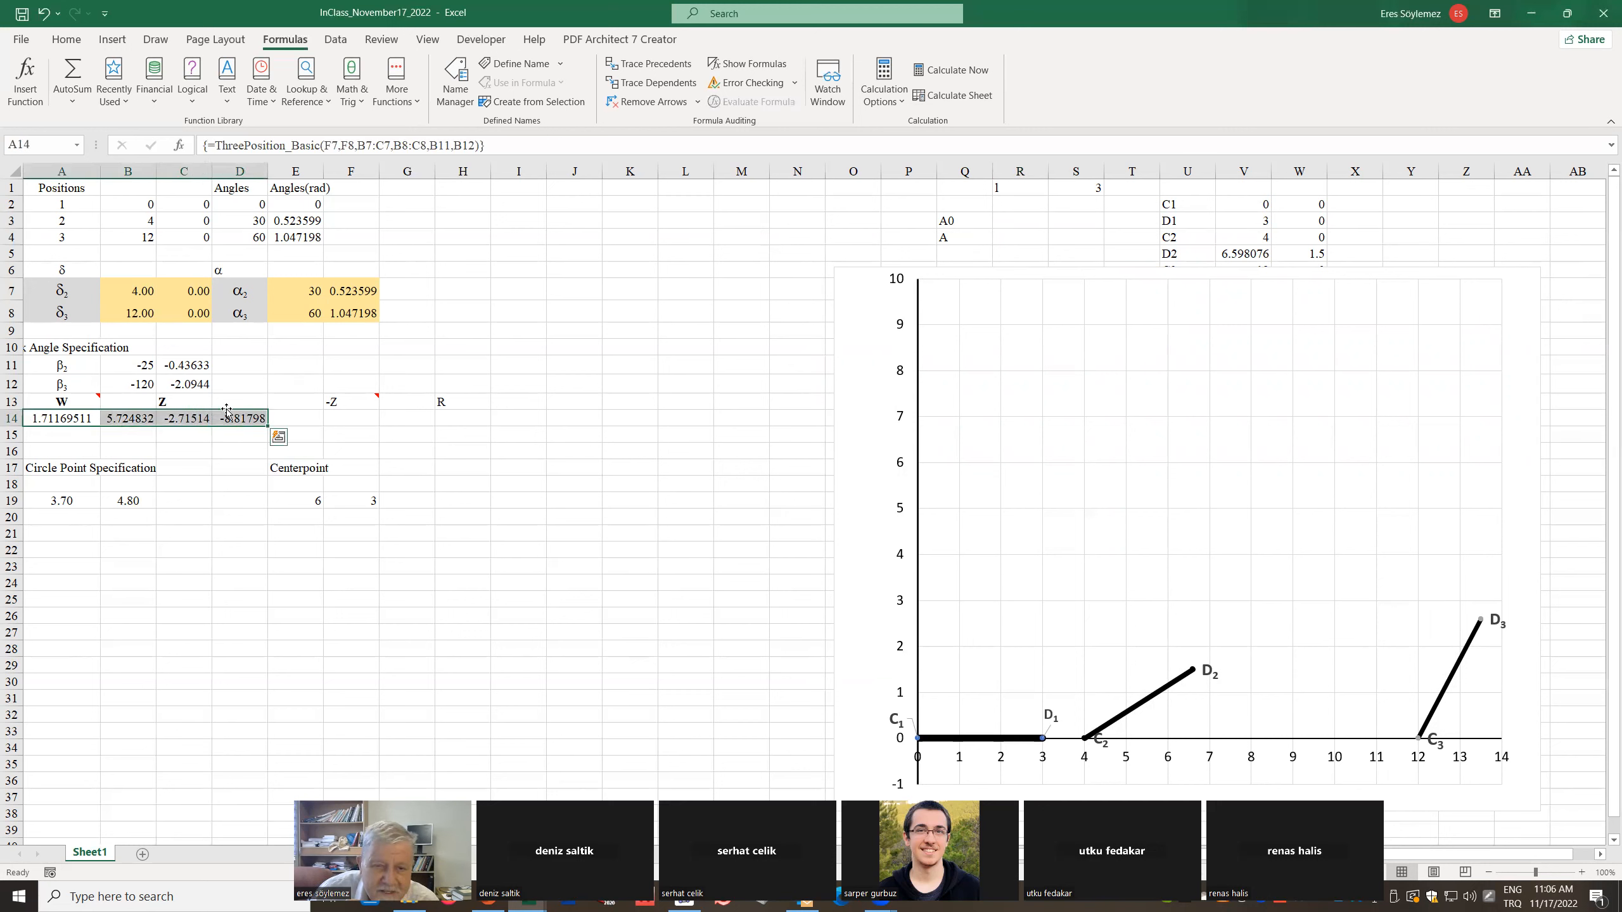
pyautogui.press('F2')
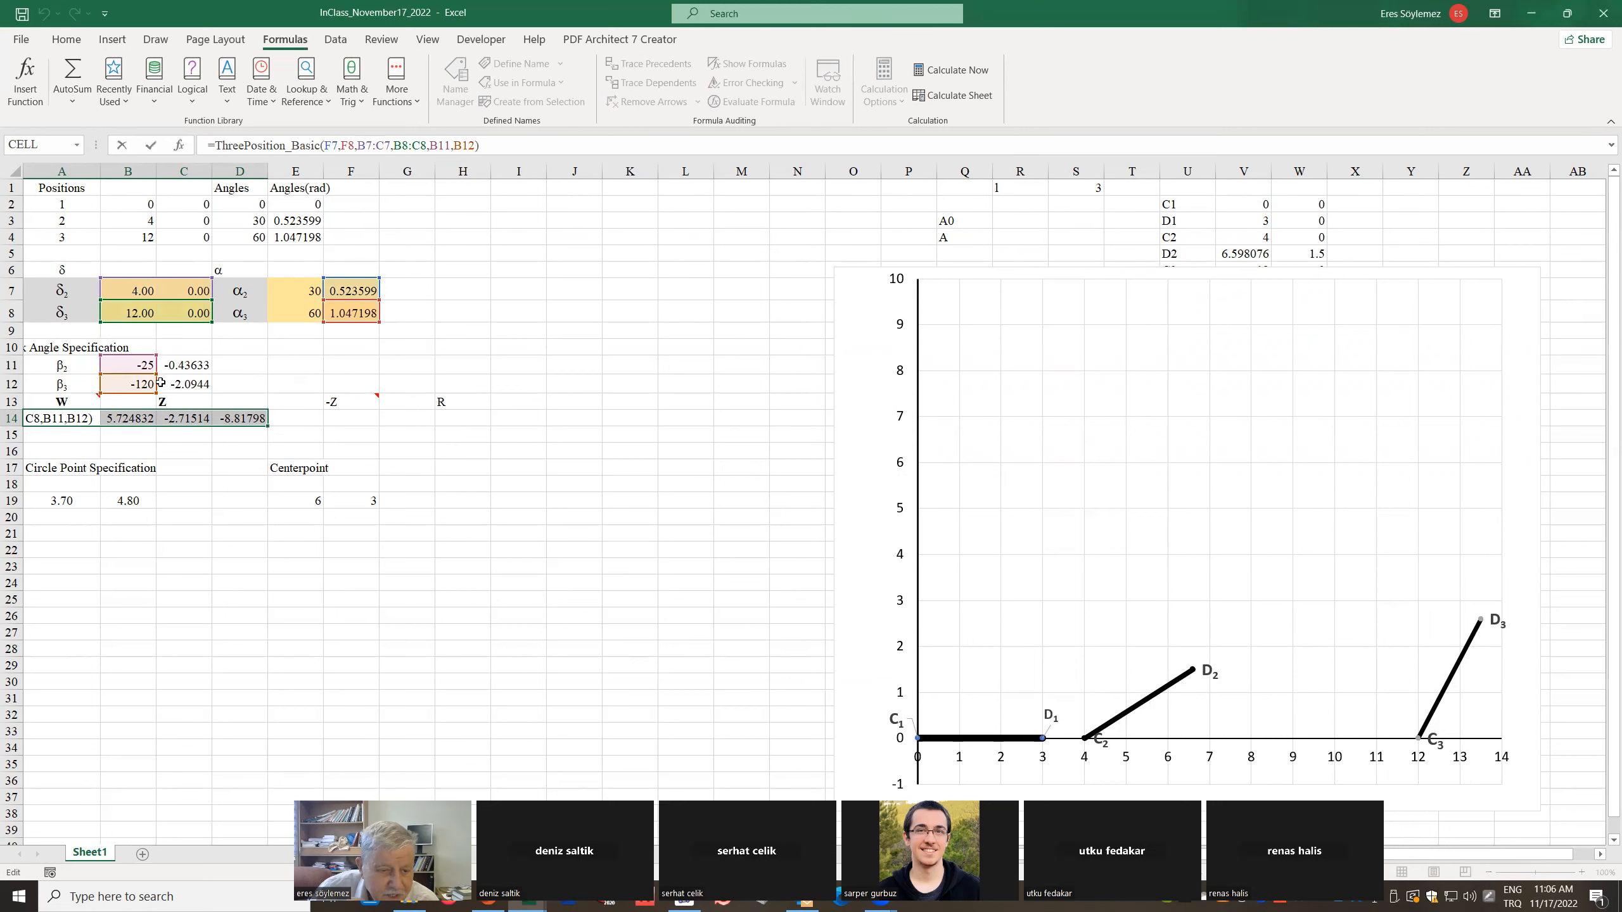
pyautogui.moveTo(131, 355); pyautogui.dragTo(178, 385)
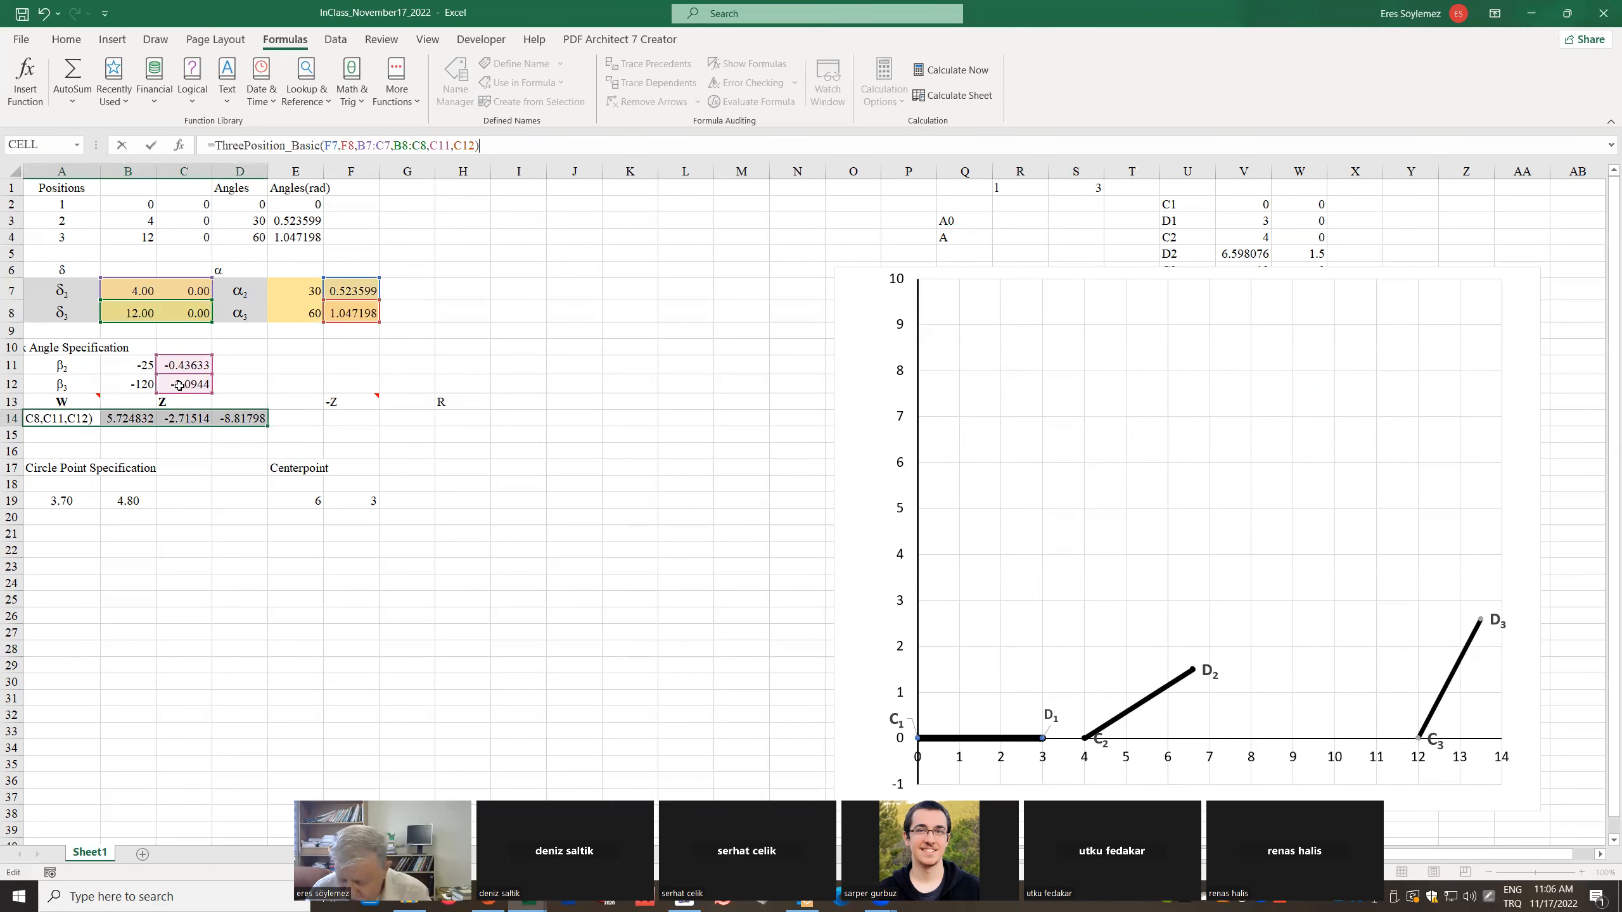
pyautogui.hotkey('ctrl', 'shift', 'Return')
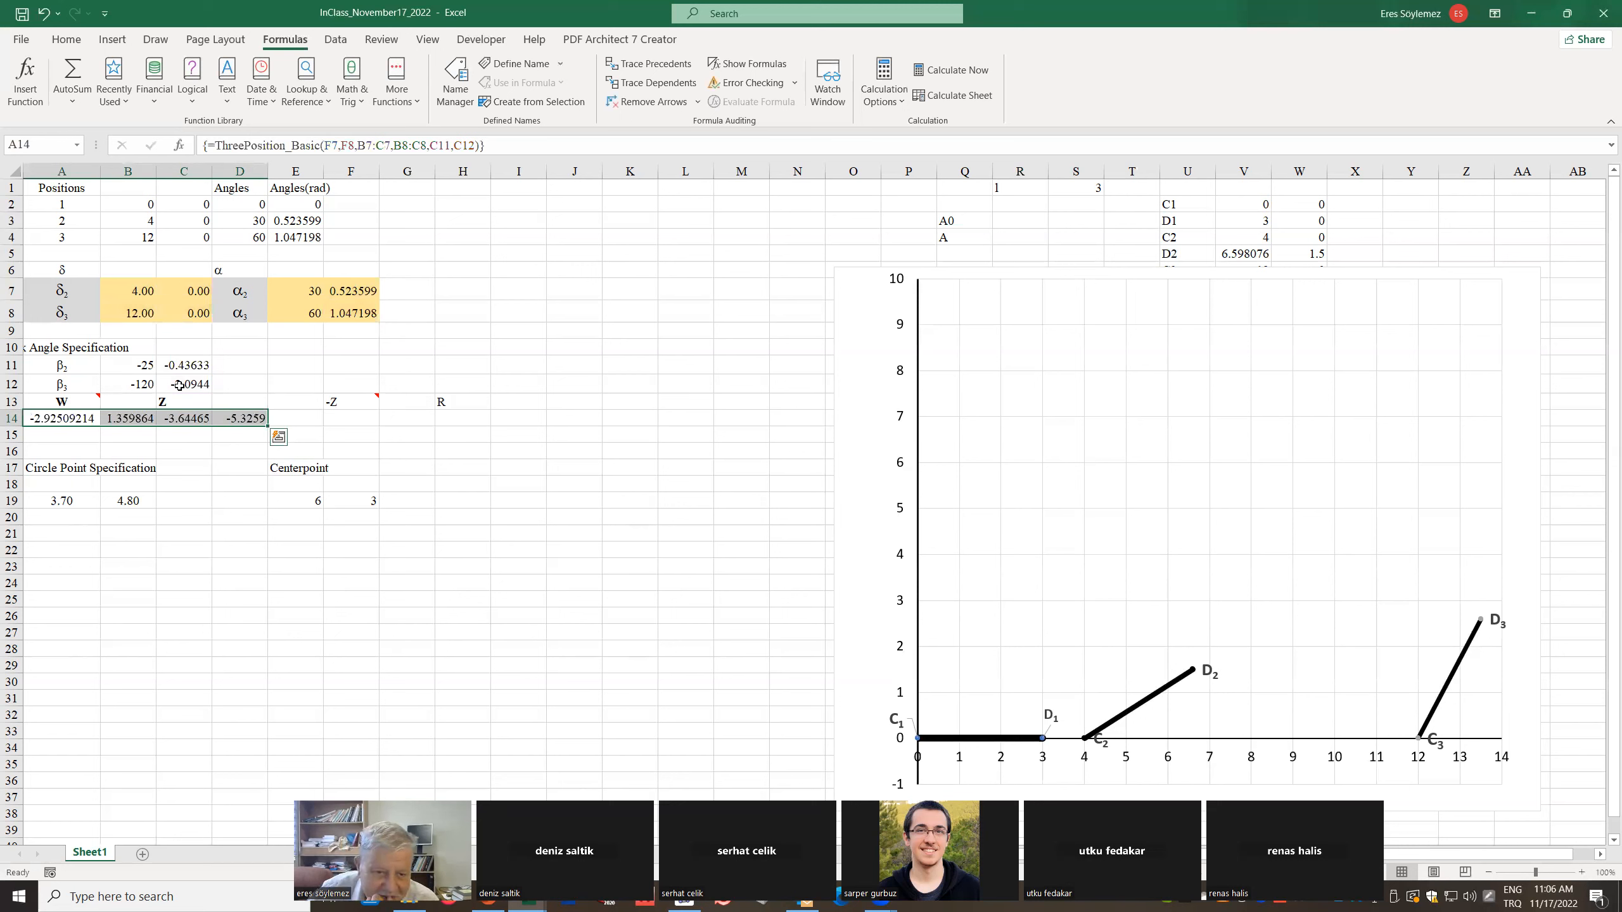
# Try to re-enter the W and Z array formula in A14 as an ordinary formula
pyautogui.click(496, 145)
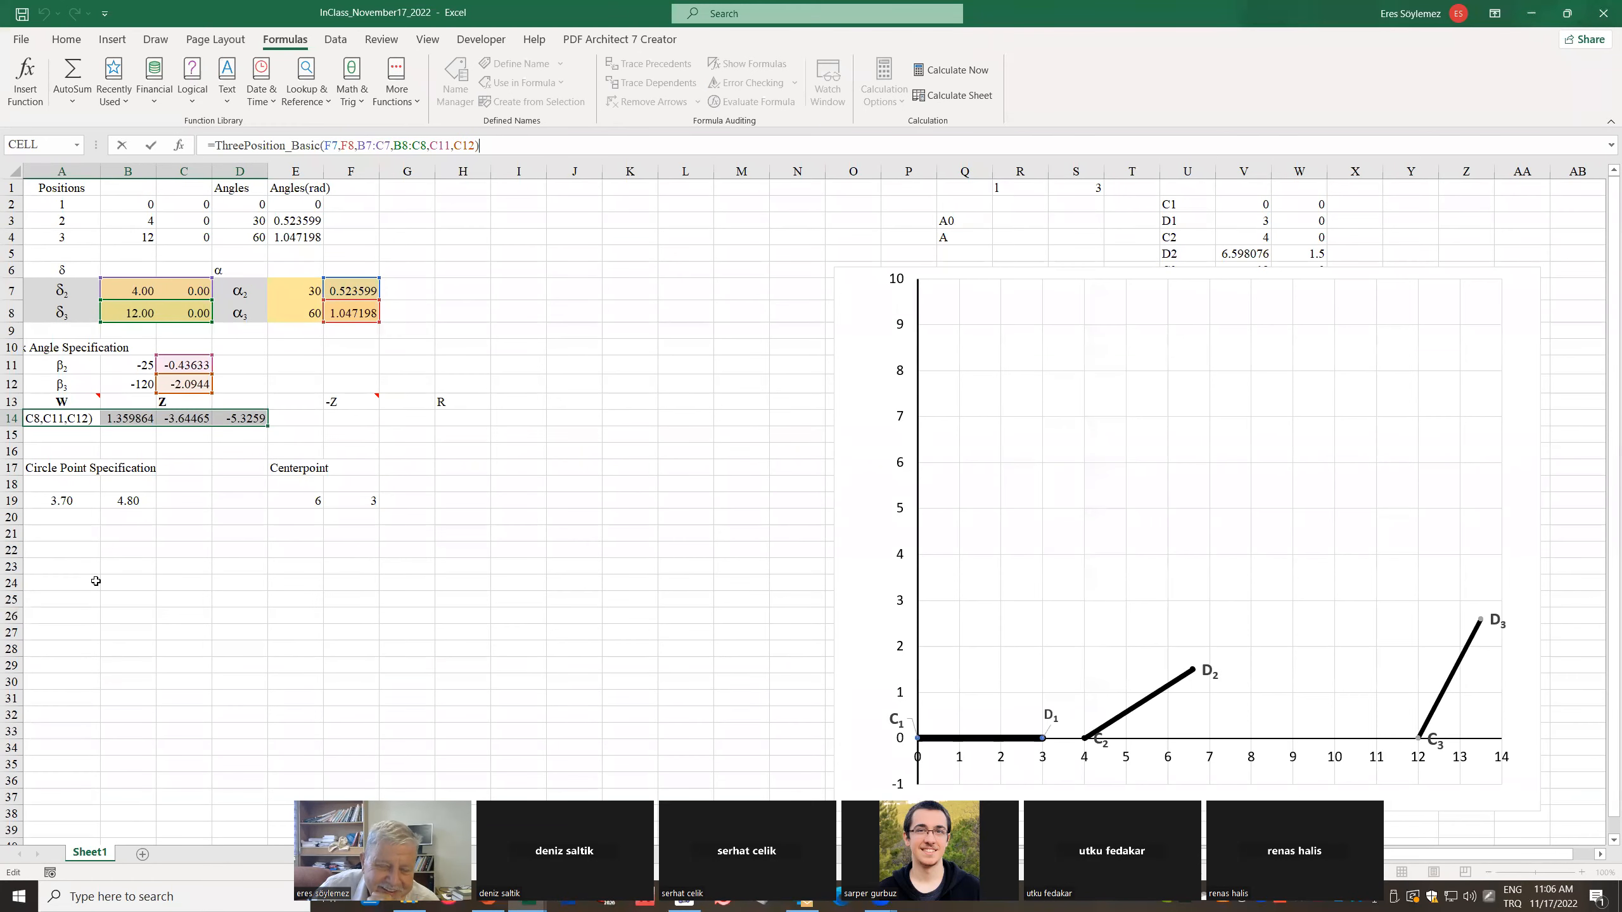
pyautogui.press('Return')
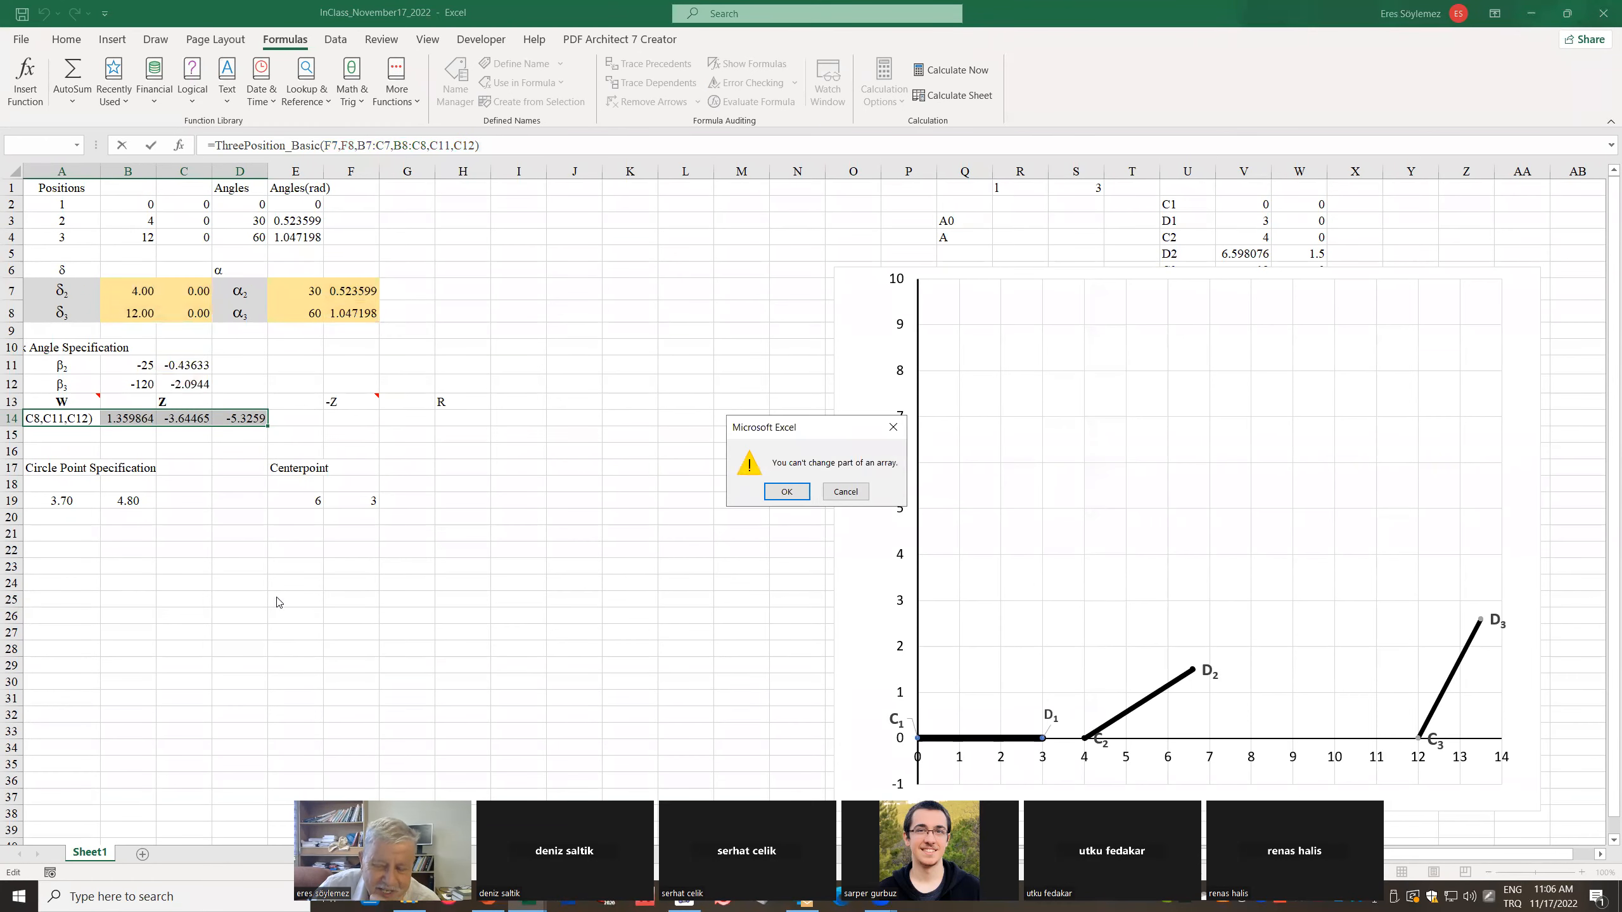
pyautogui.click(846, 491)
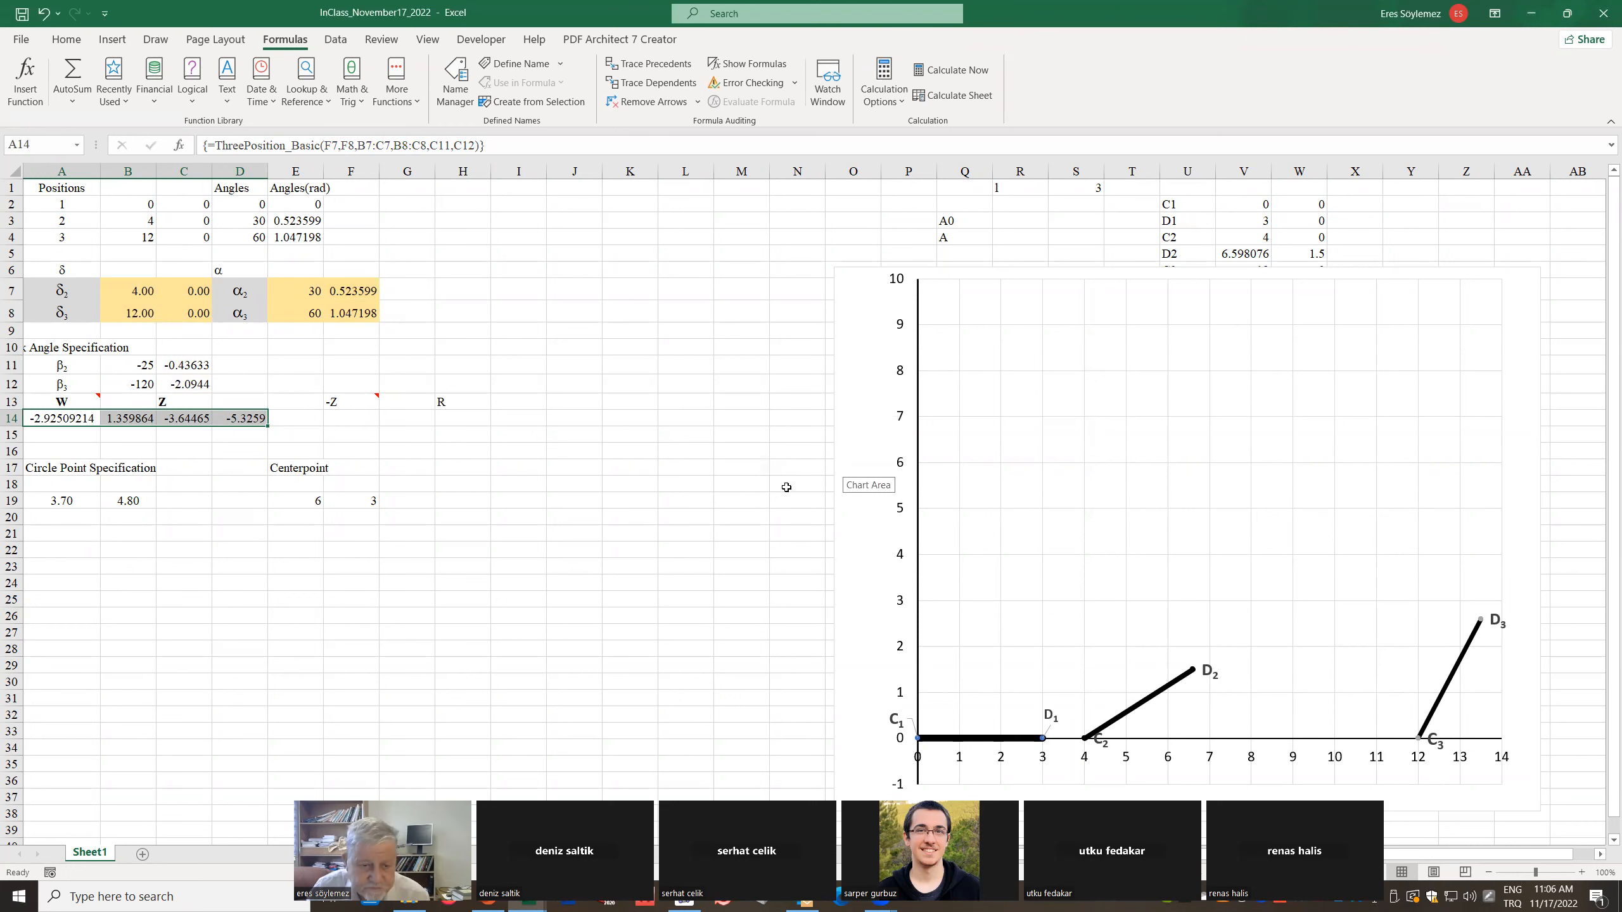
pyautogui.click(683, 533)
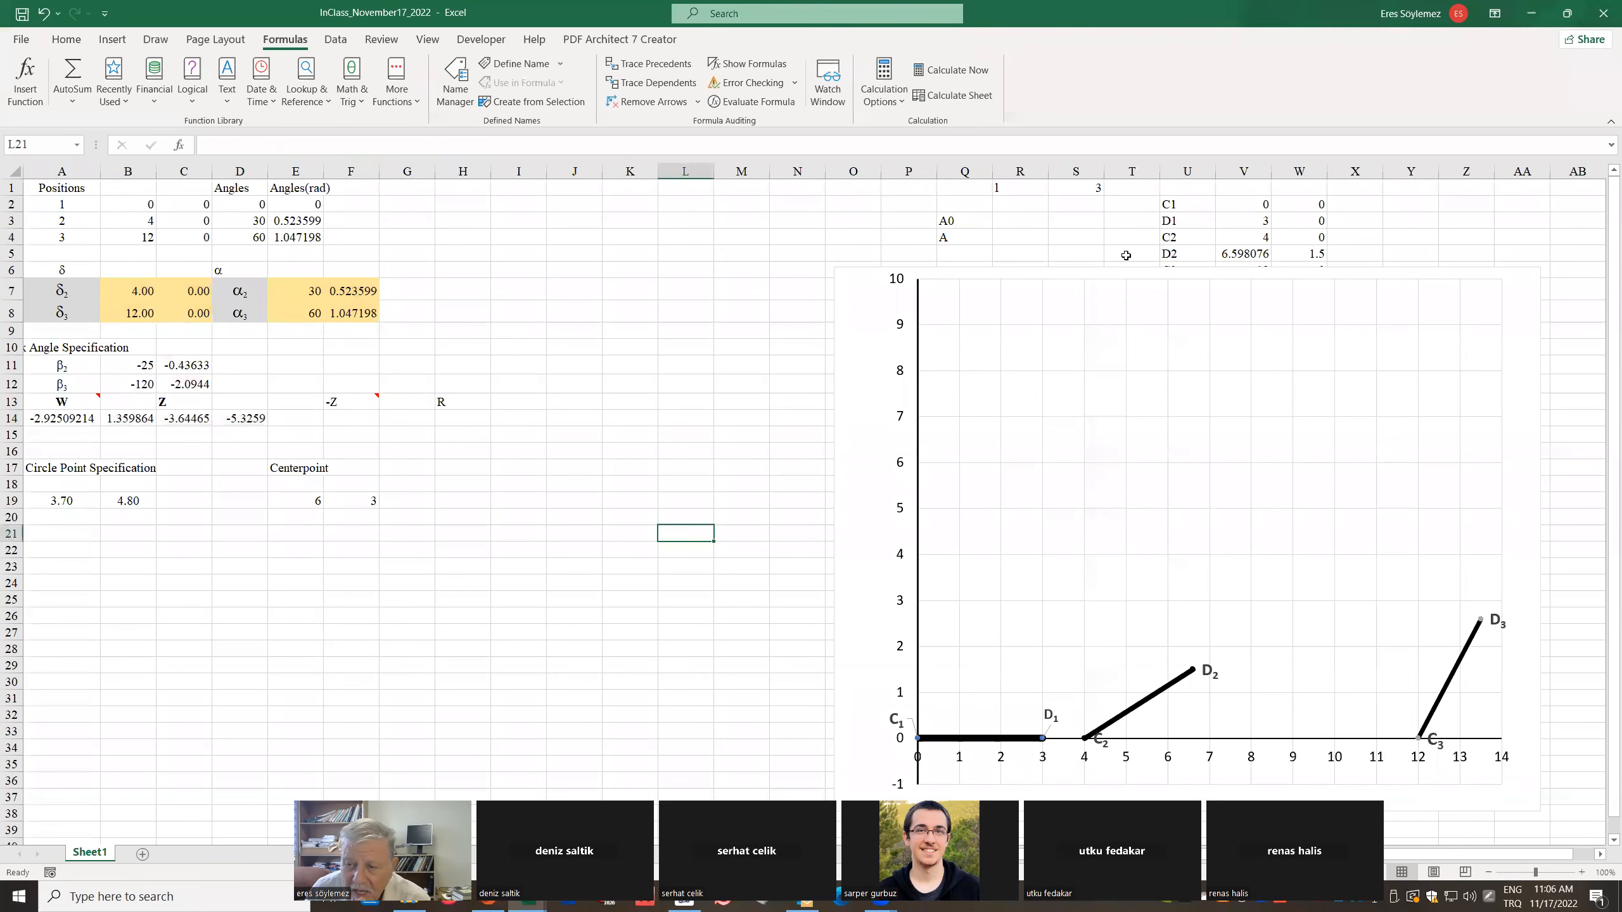
# Enter =-C14 in R4 for point A and fill the formula across to S4
pyautogui.click(1010, 236)
pyautogui.write('=')
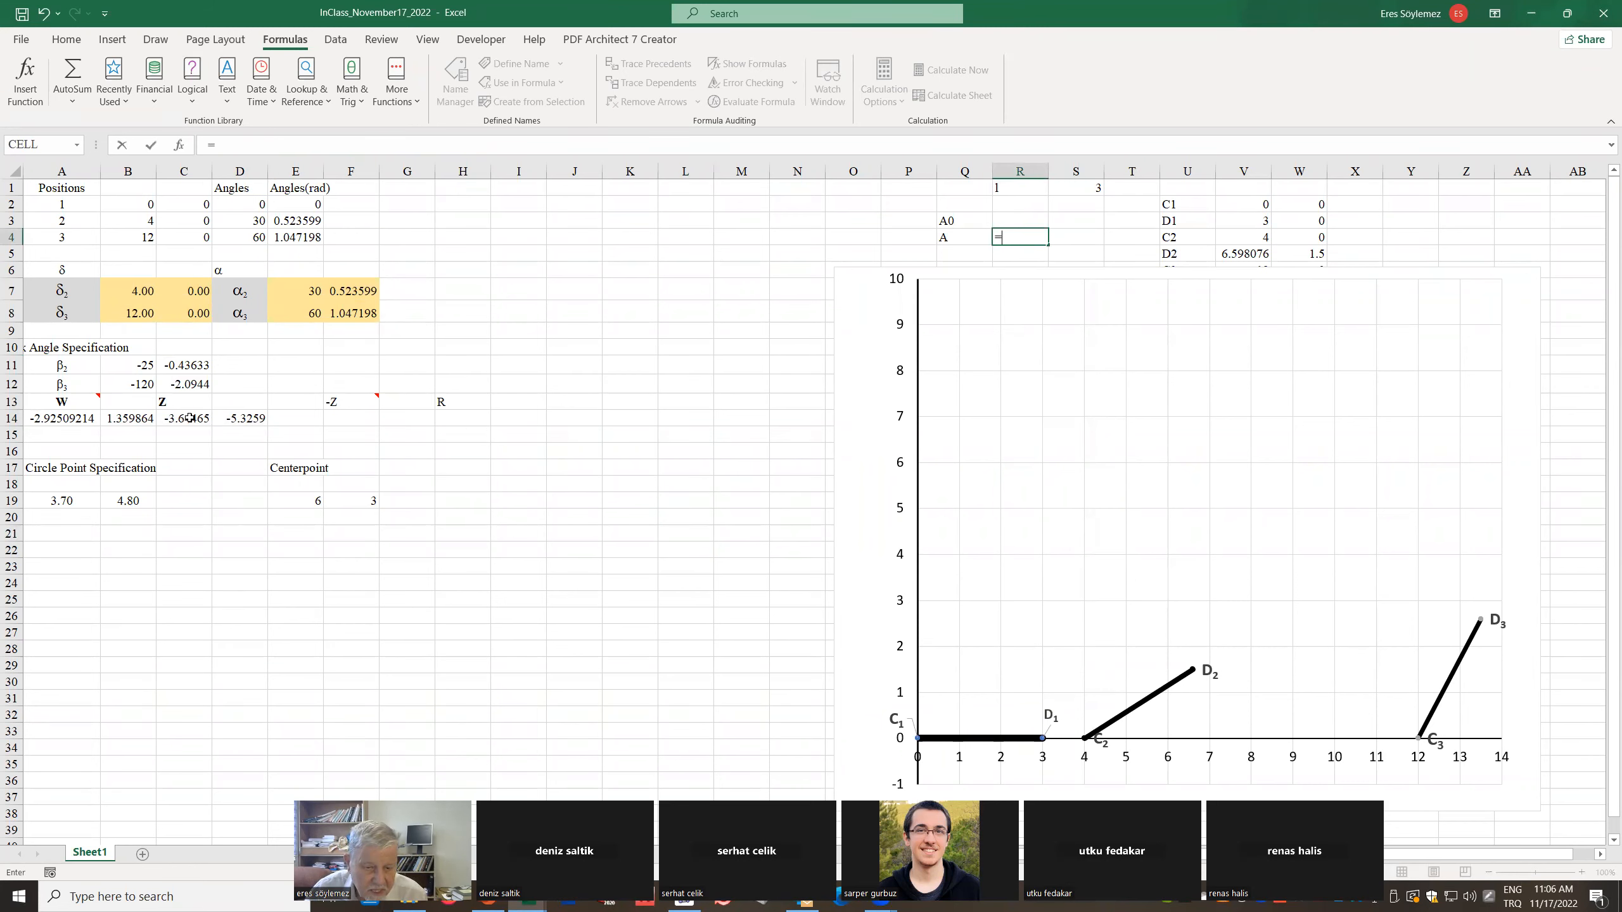
pyautogui.write('-')
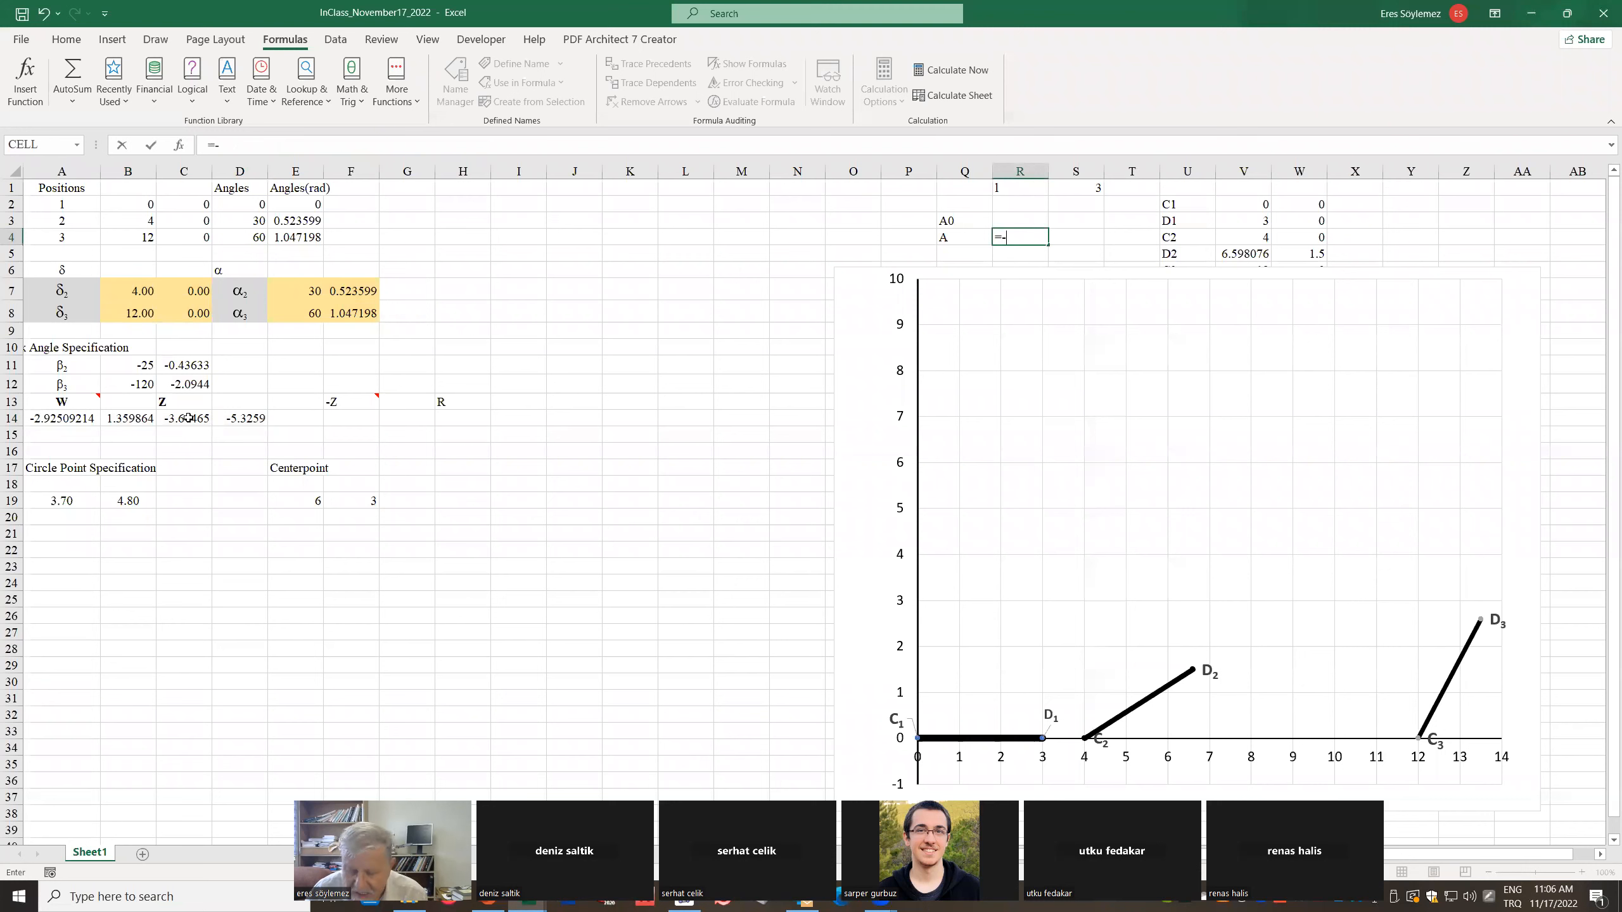
pyautogui.click(191, 424)
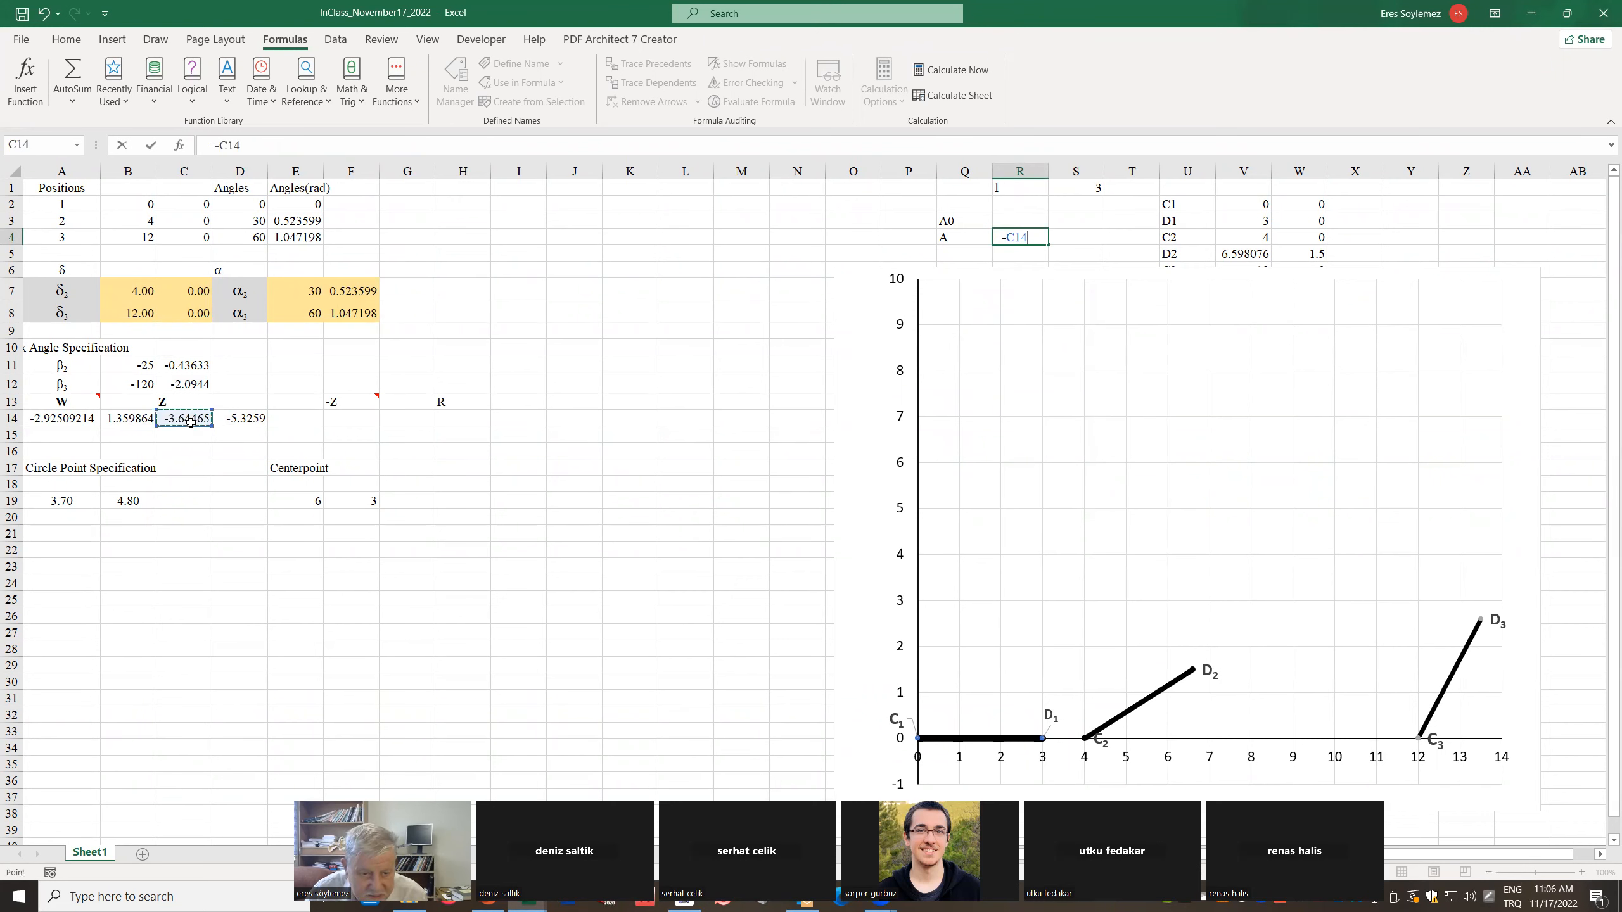
pyautogui.press('Return')
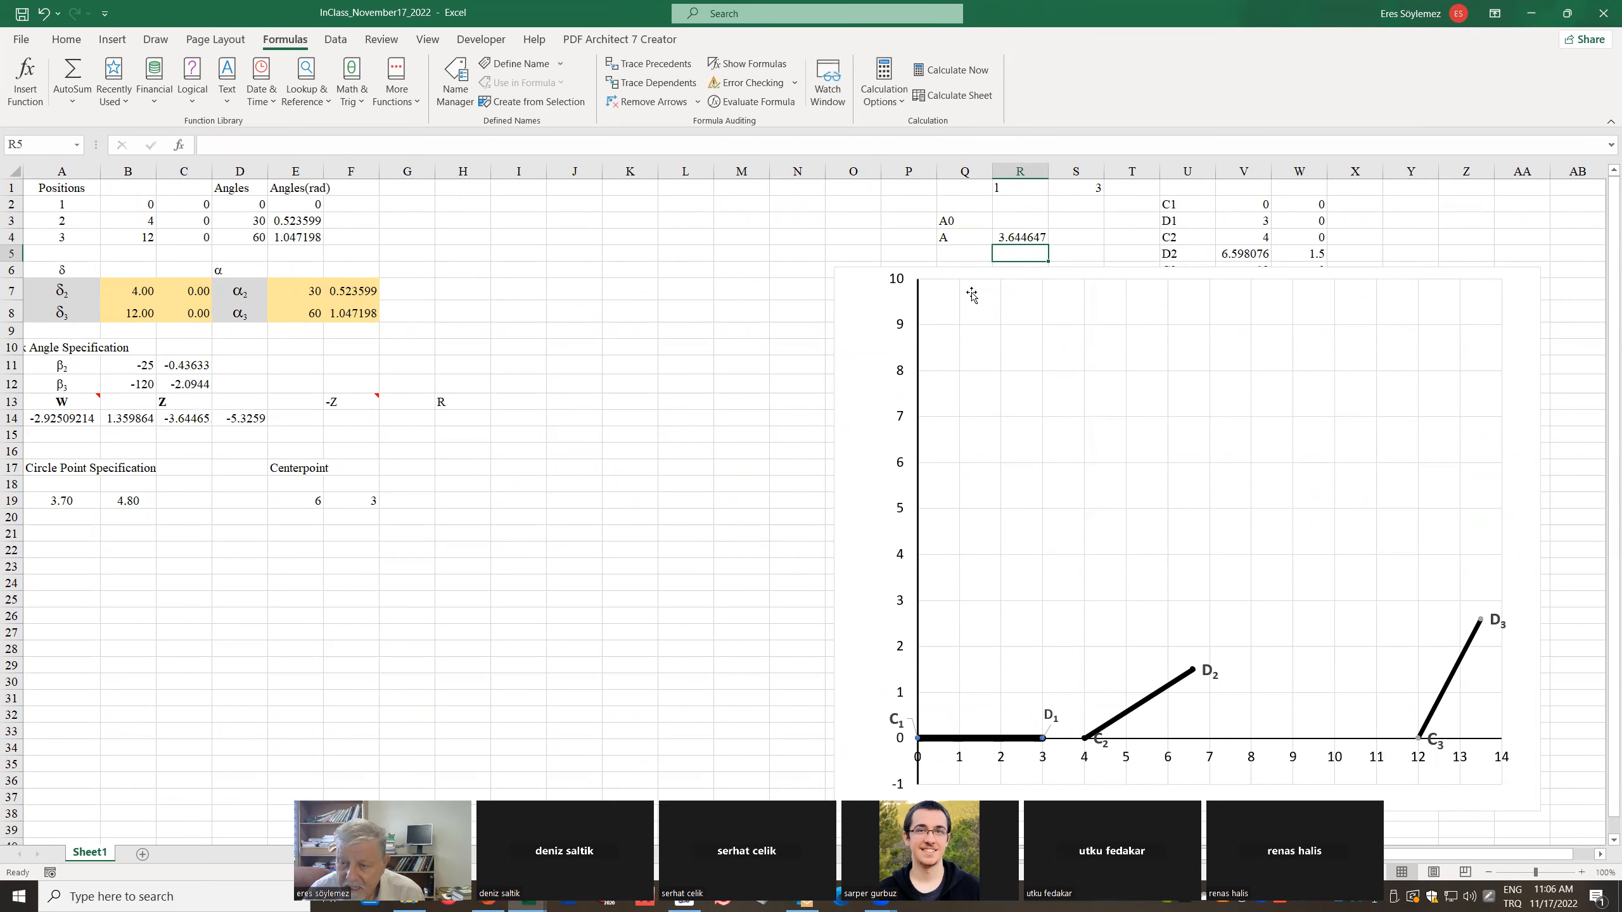
pyautogui.click(1020, 237)
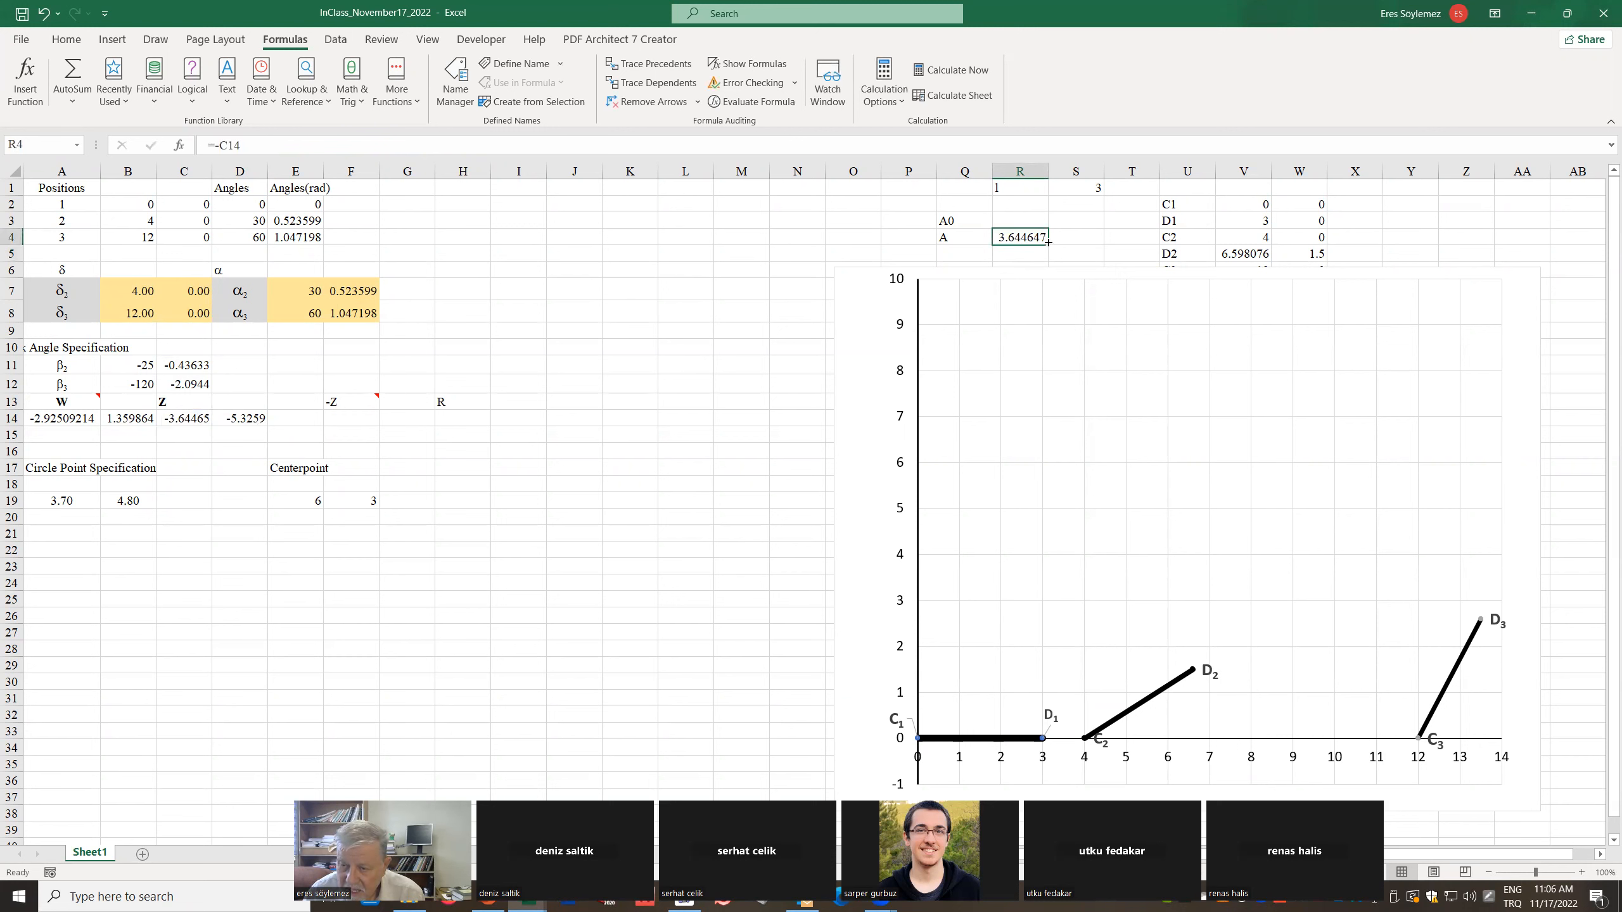
pyautogui.moveTo(1048, 242); pyautogui.dragTo(1096, 240)
# Enter =R4-A14 in R3 for point A0 and fill the formula across to S3
pyautogui.click(1026, 223)
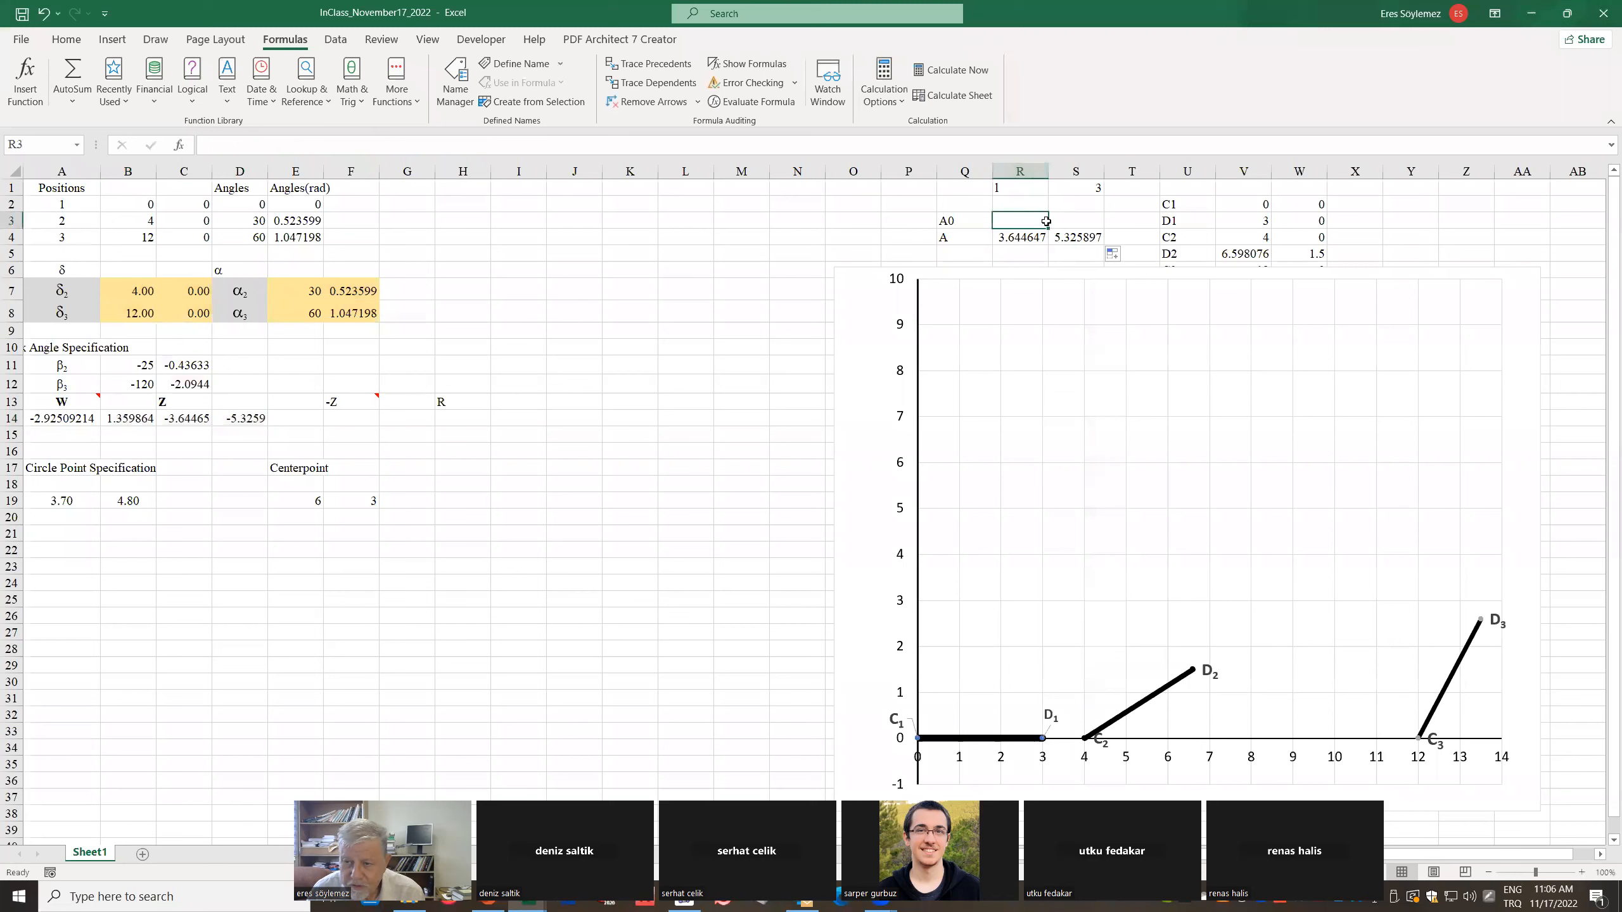
pyautogui.write('=')
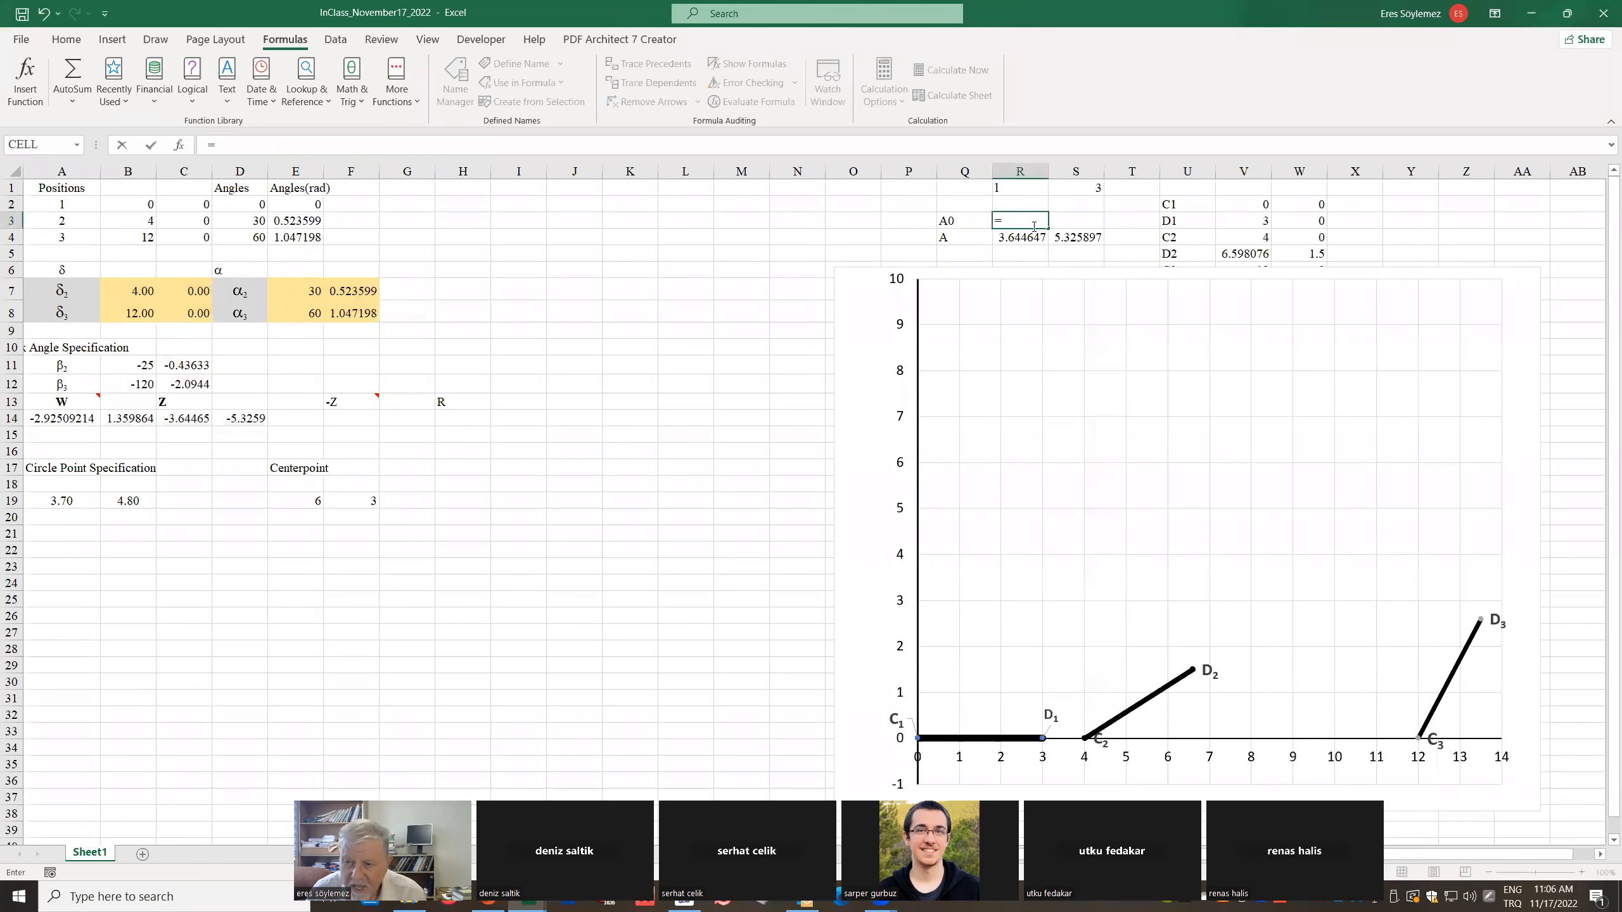
pyautogui.click(1011, 237)
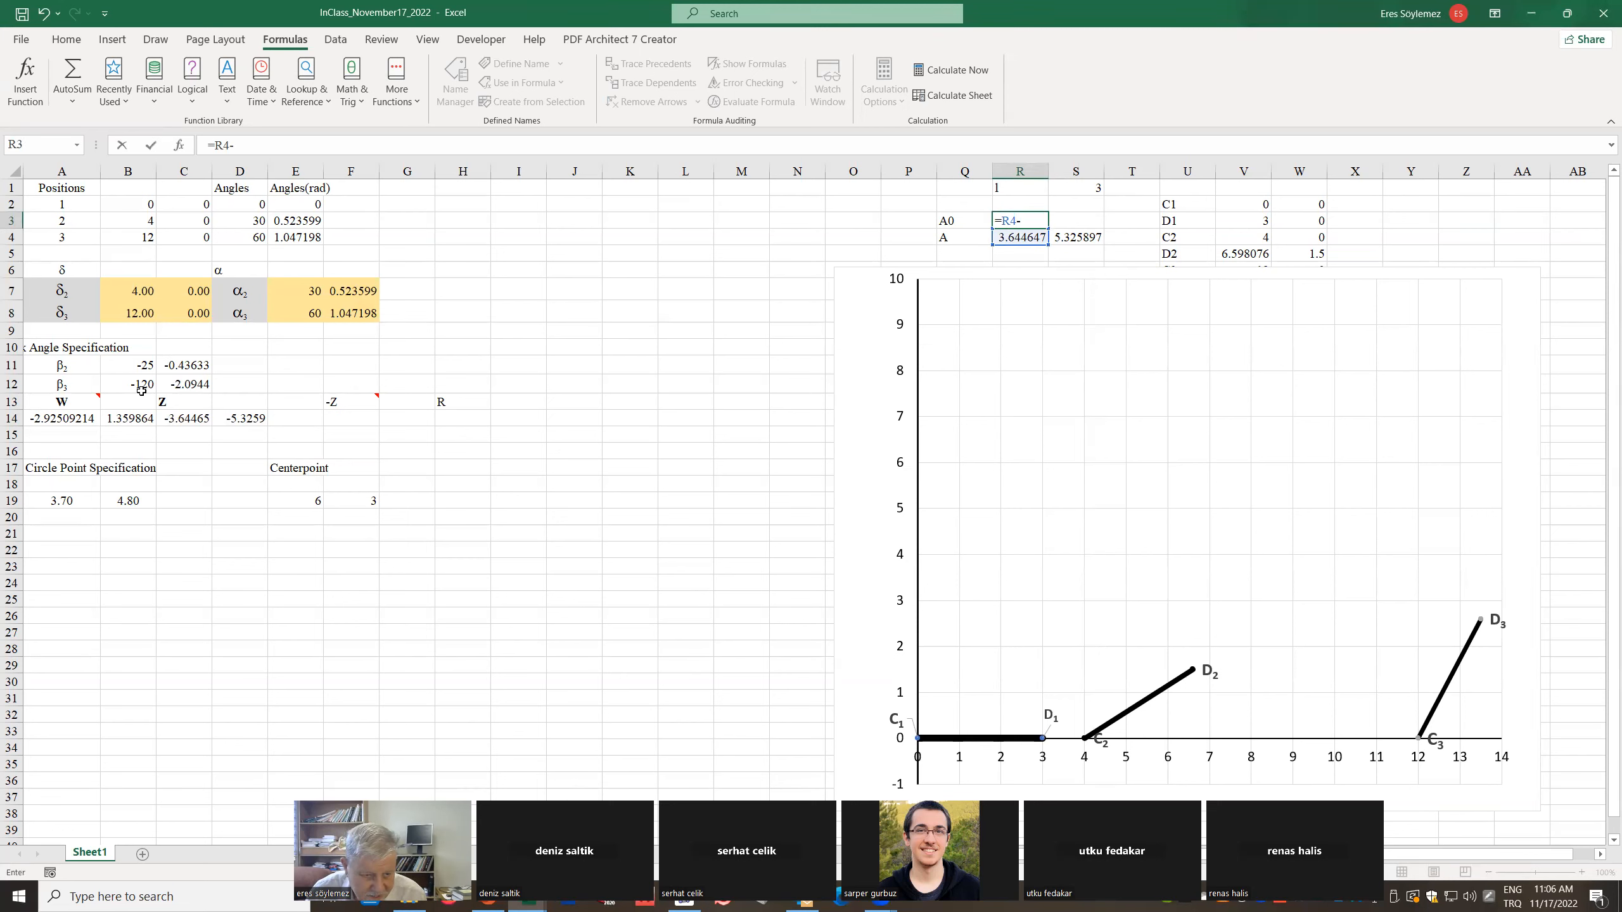
pyautogui.click(69, 418)
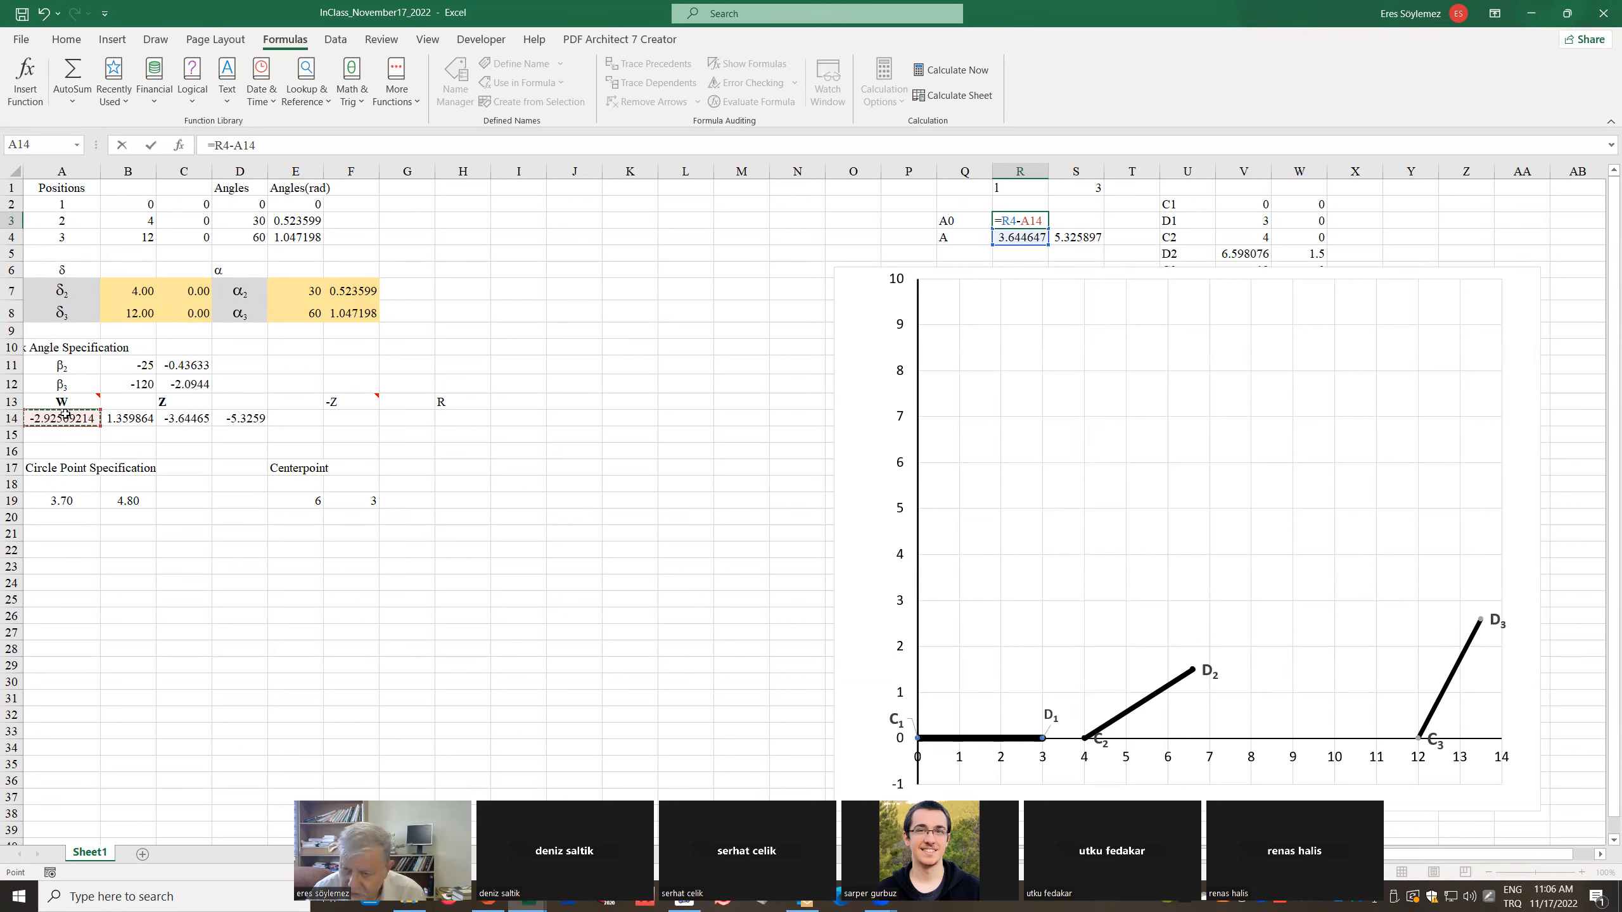
pyautogui.press('Return')
pyautogui.click(1039, 226)
pyautogui.moveTo(1049, 227); pyautogui.dragTo(1095, 224)
# Add a new data series to the positions chart with R3:R4 as its X values
pyautogui.click(846, 306)
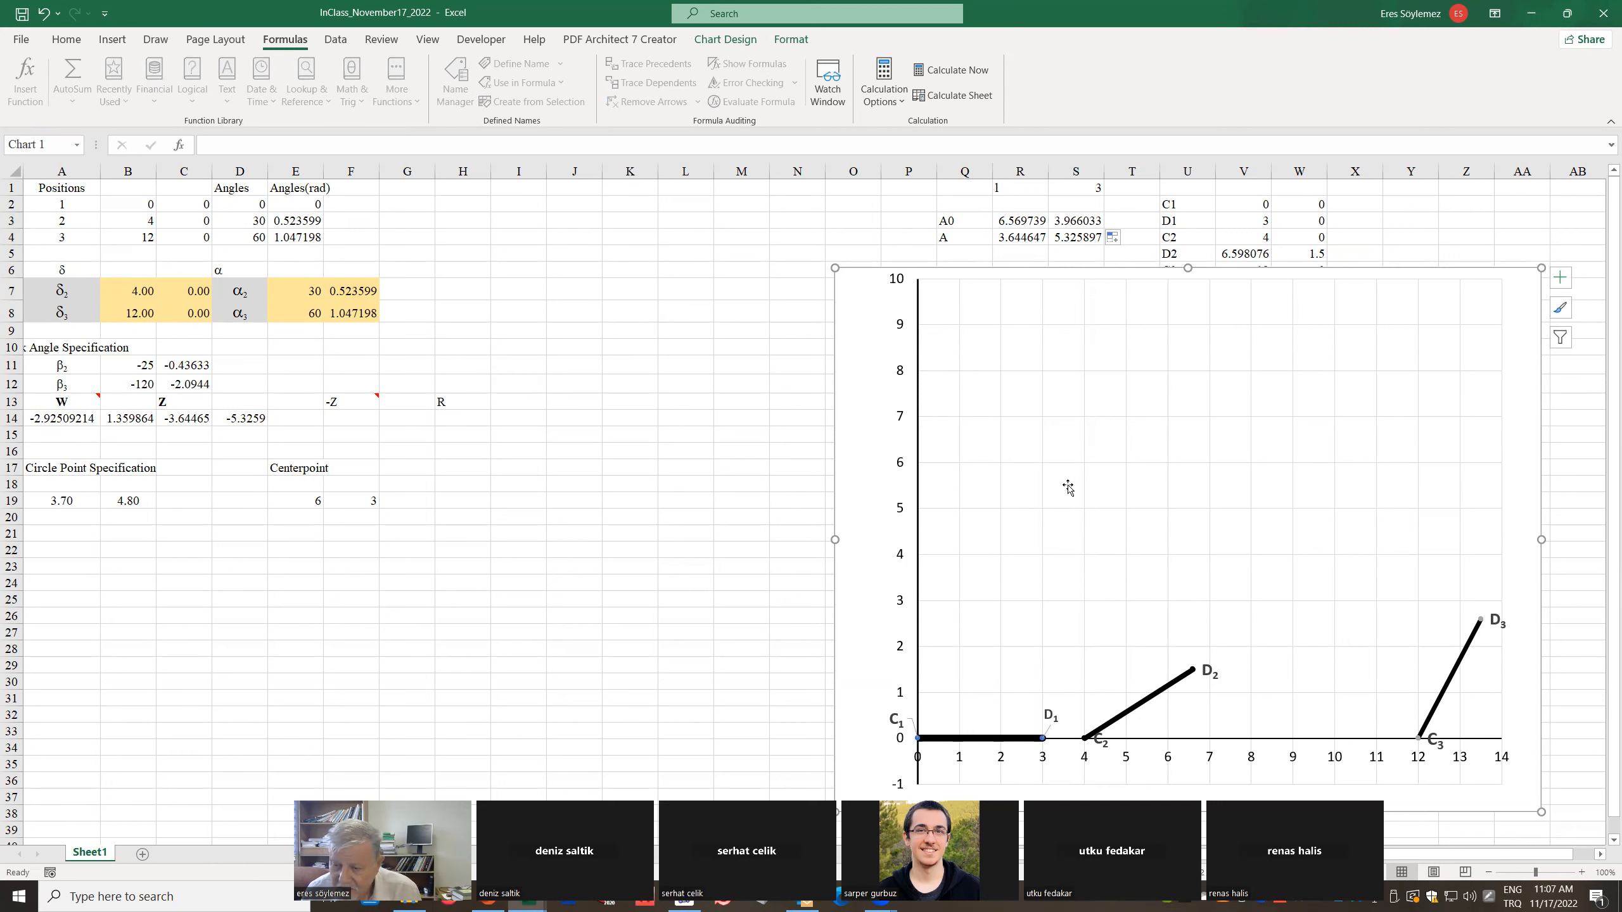
pyautogui.click(1222, 452)
pyautogui.rightClick(1223, 452)
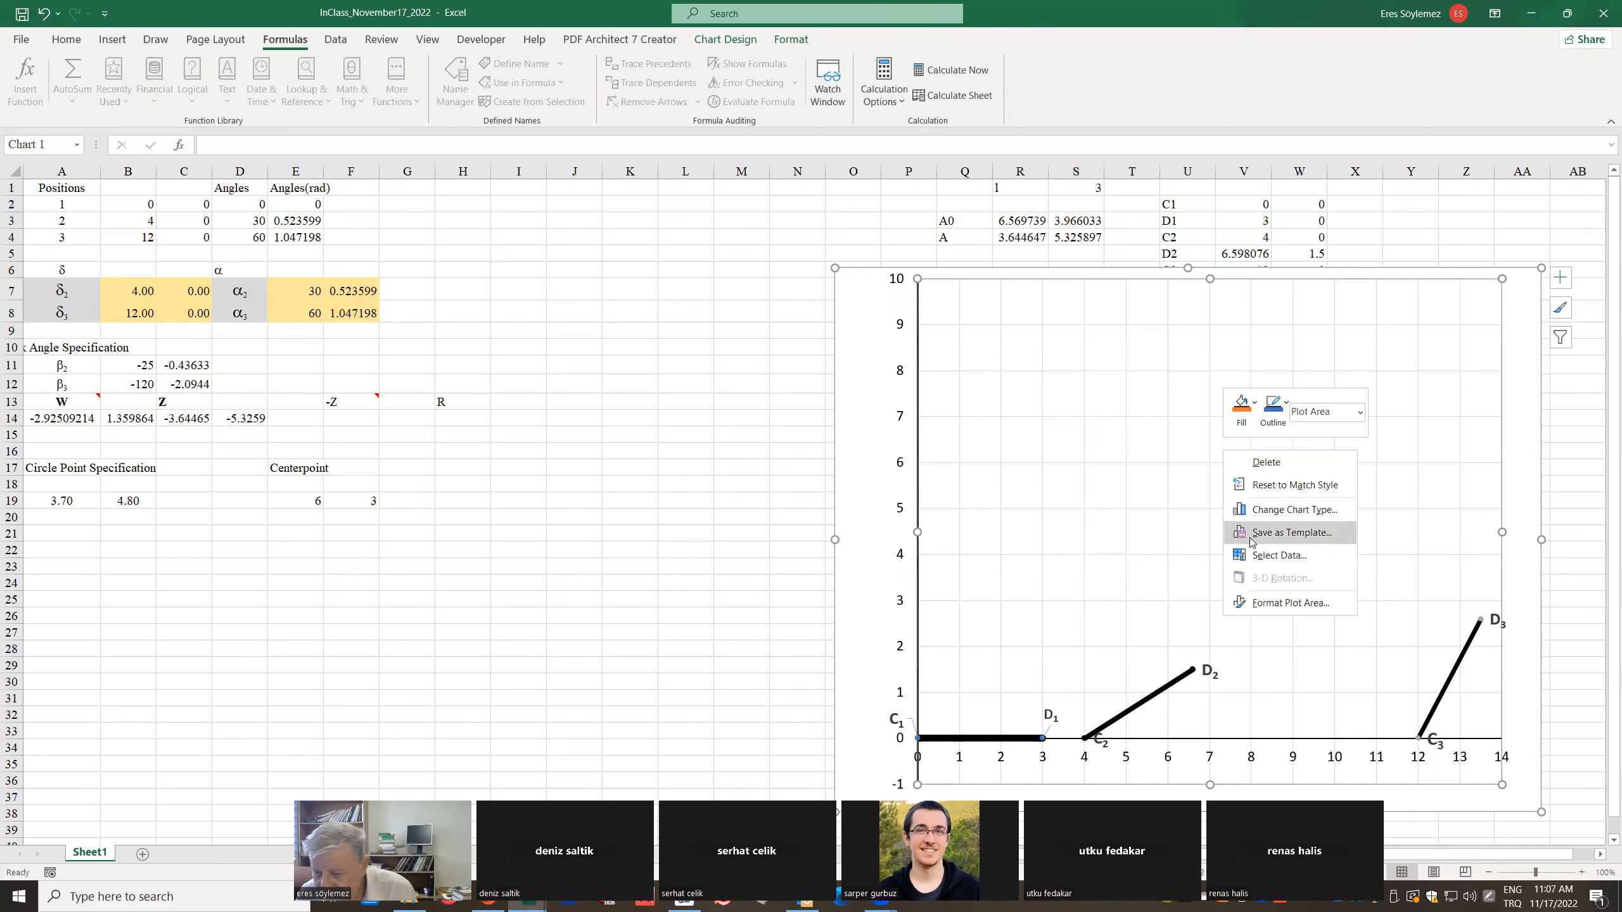
pyautogui.click(1269, 555)
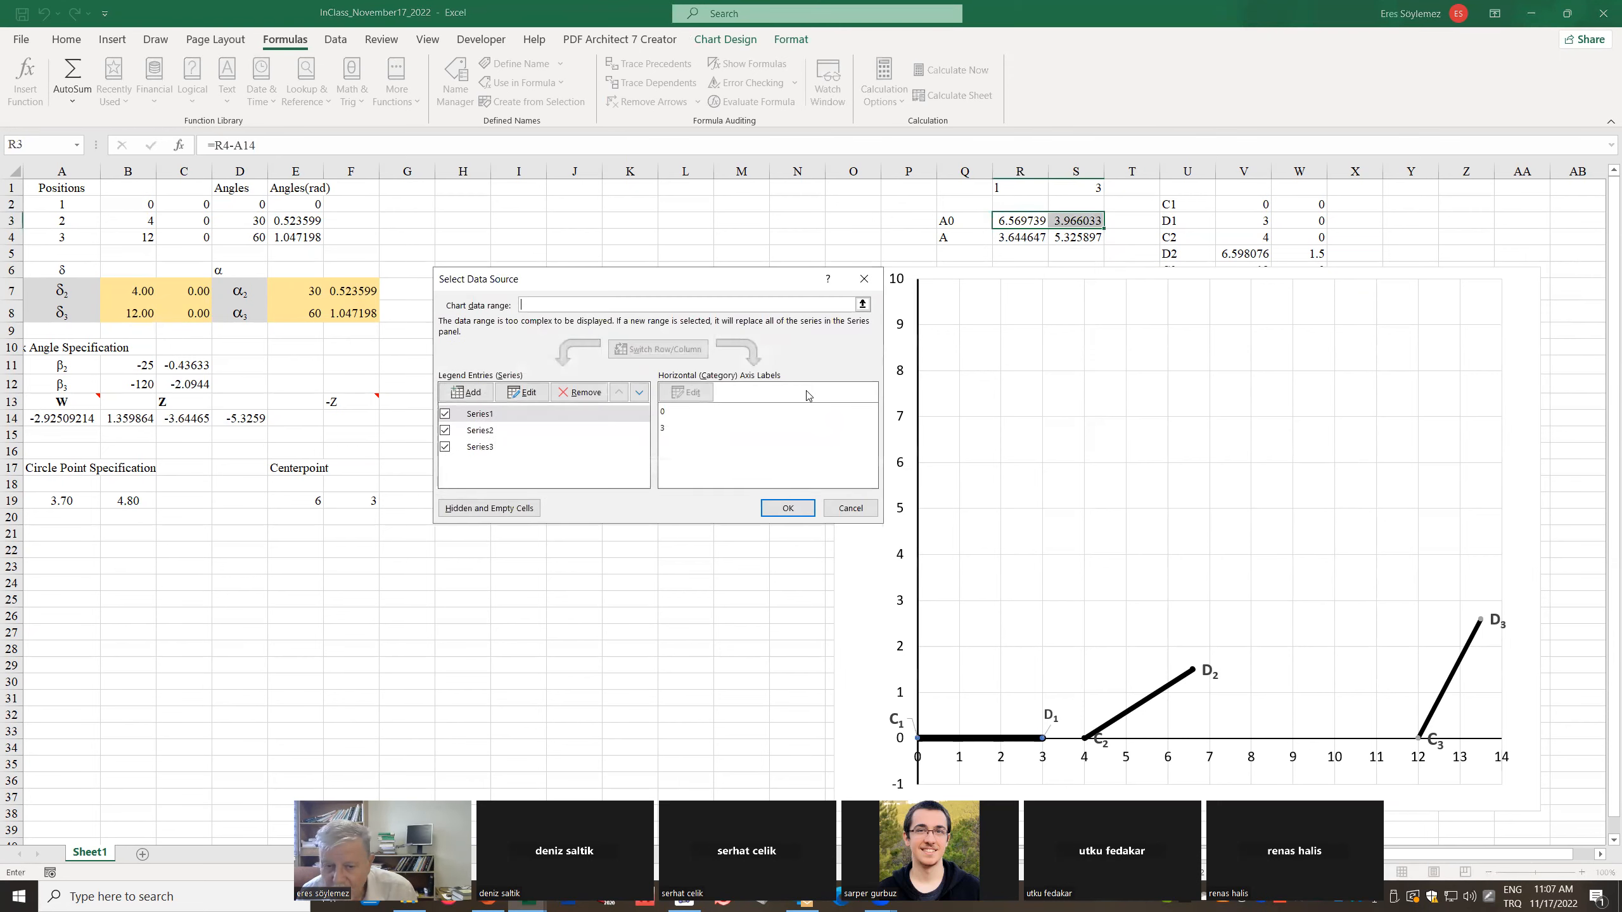
pyautogui.click(470, 392)
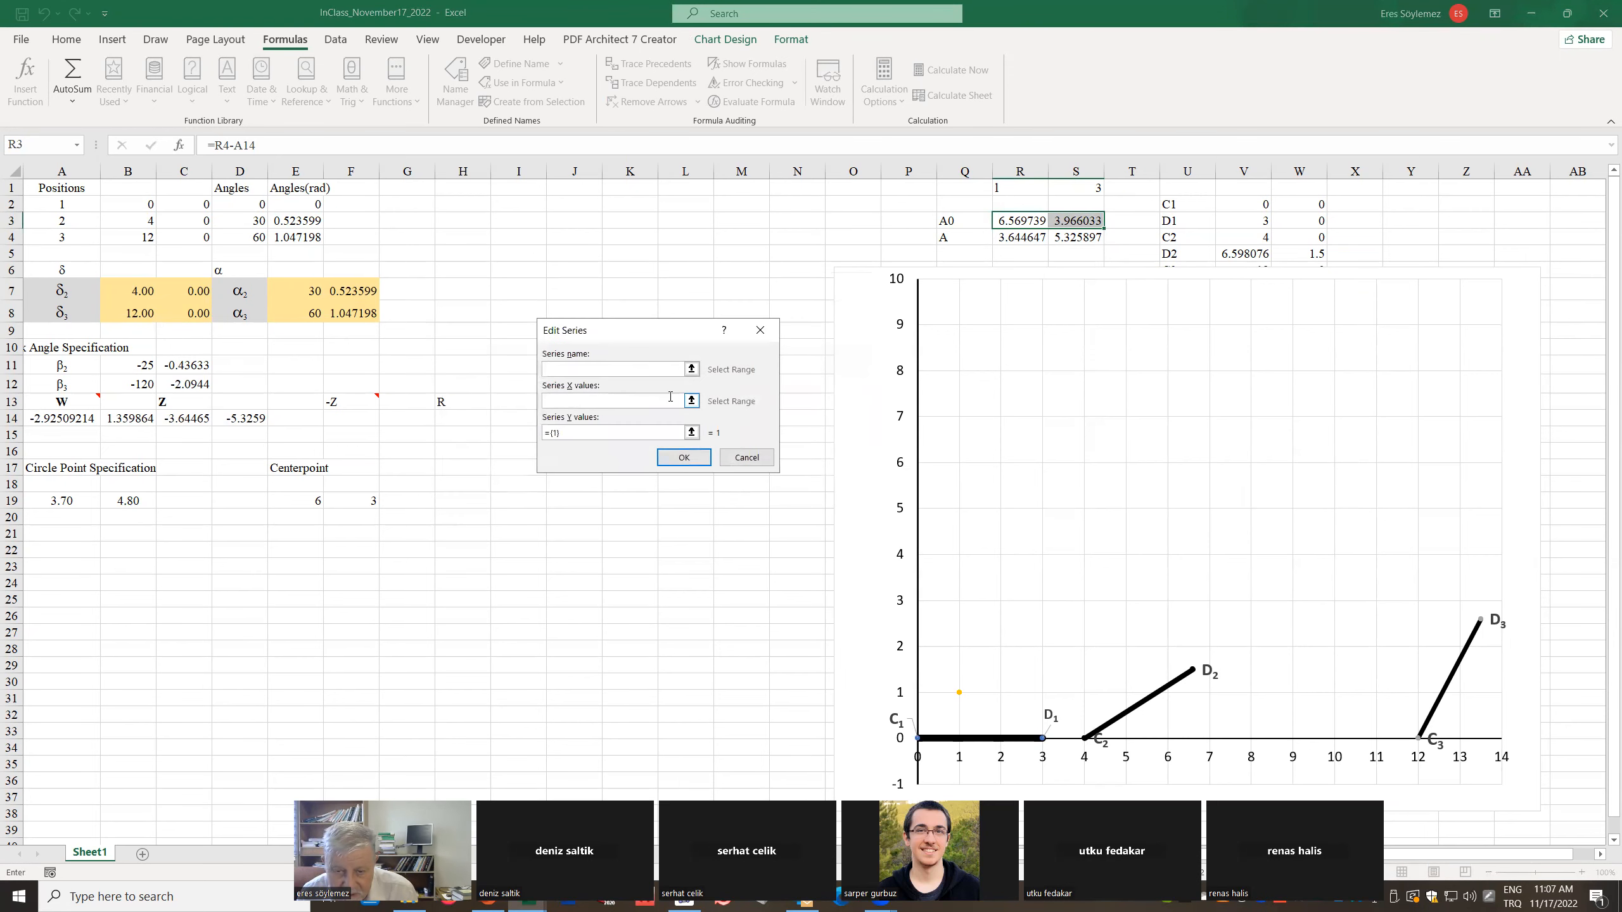
pyautogui.click(692, 400)
pyautogui.moveTo(1020, 220); pyautogui.dragTo(1020, 237)
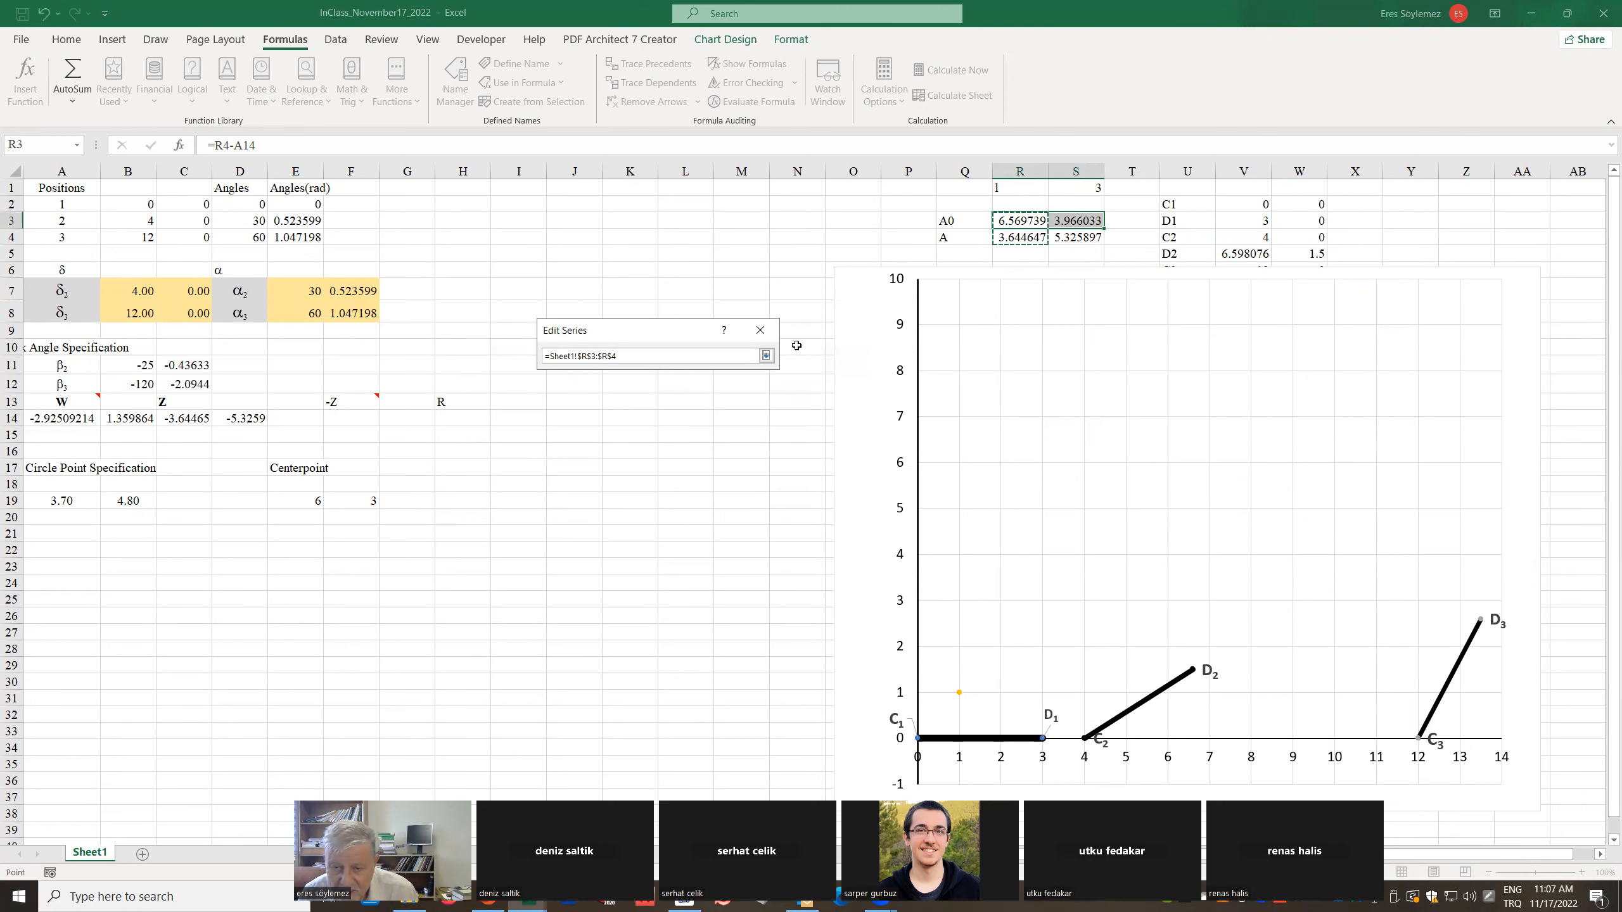
pyautogui.click(766, 357)
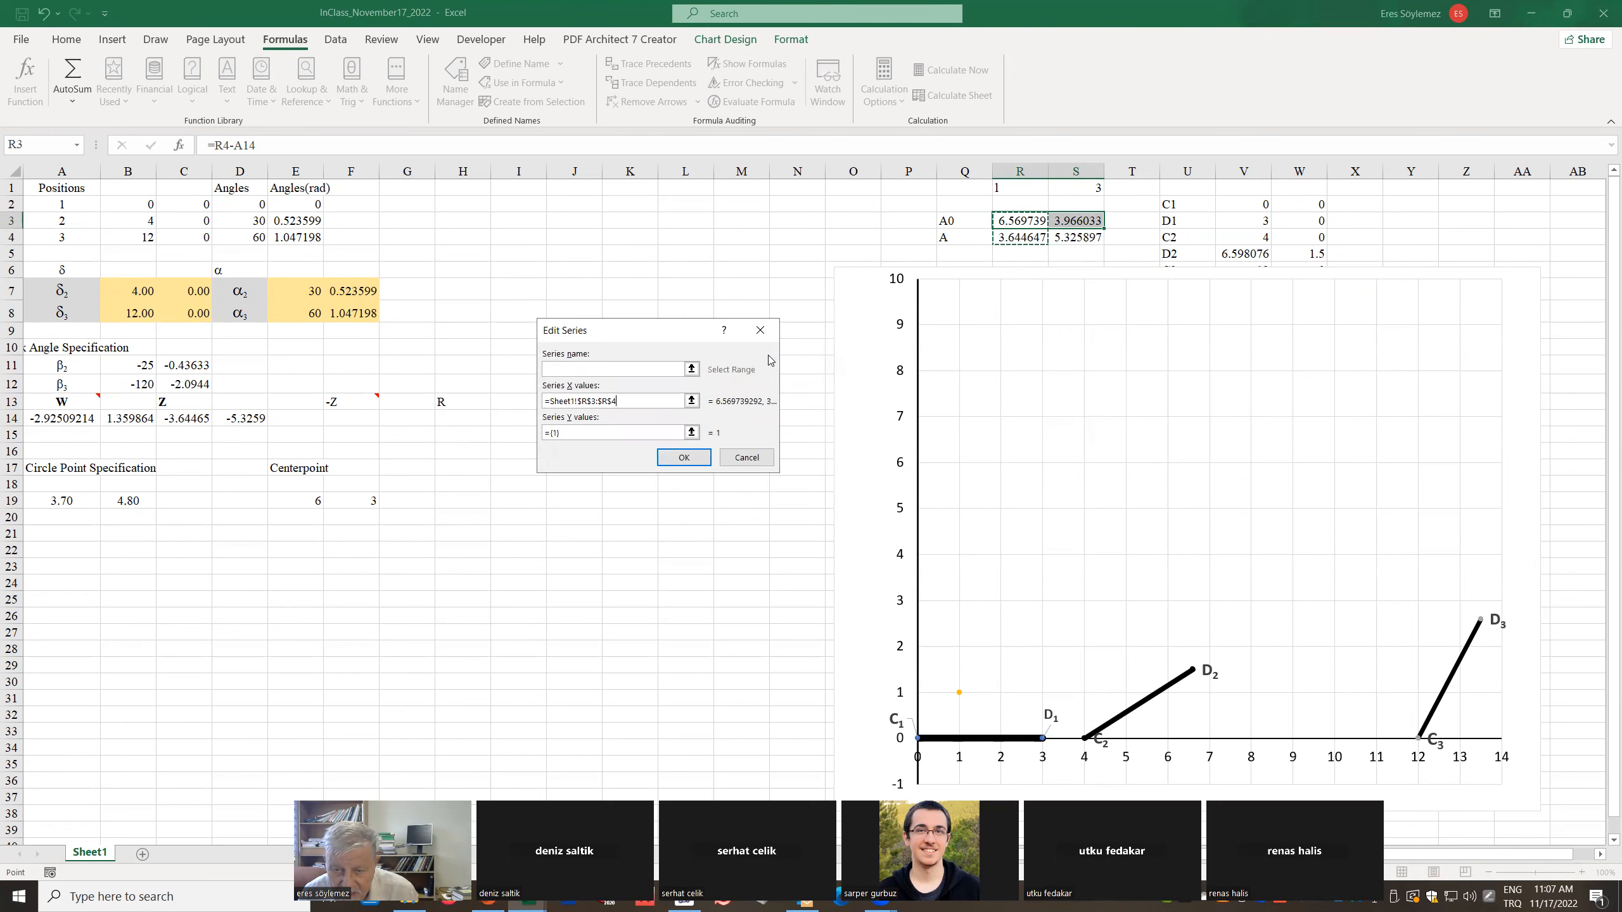
# Set the new series' Y values to S3:S4 and apply the chart's updated data source
pyautogui.click(694, 434)
pyautogui.moveTo(1079, 220); pyautogui.dragTo(1079, 237)
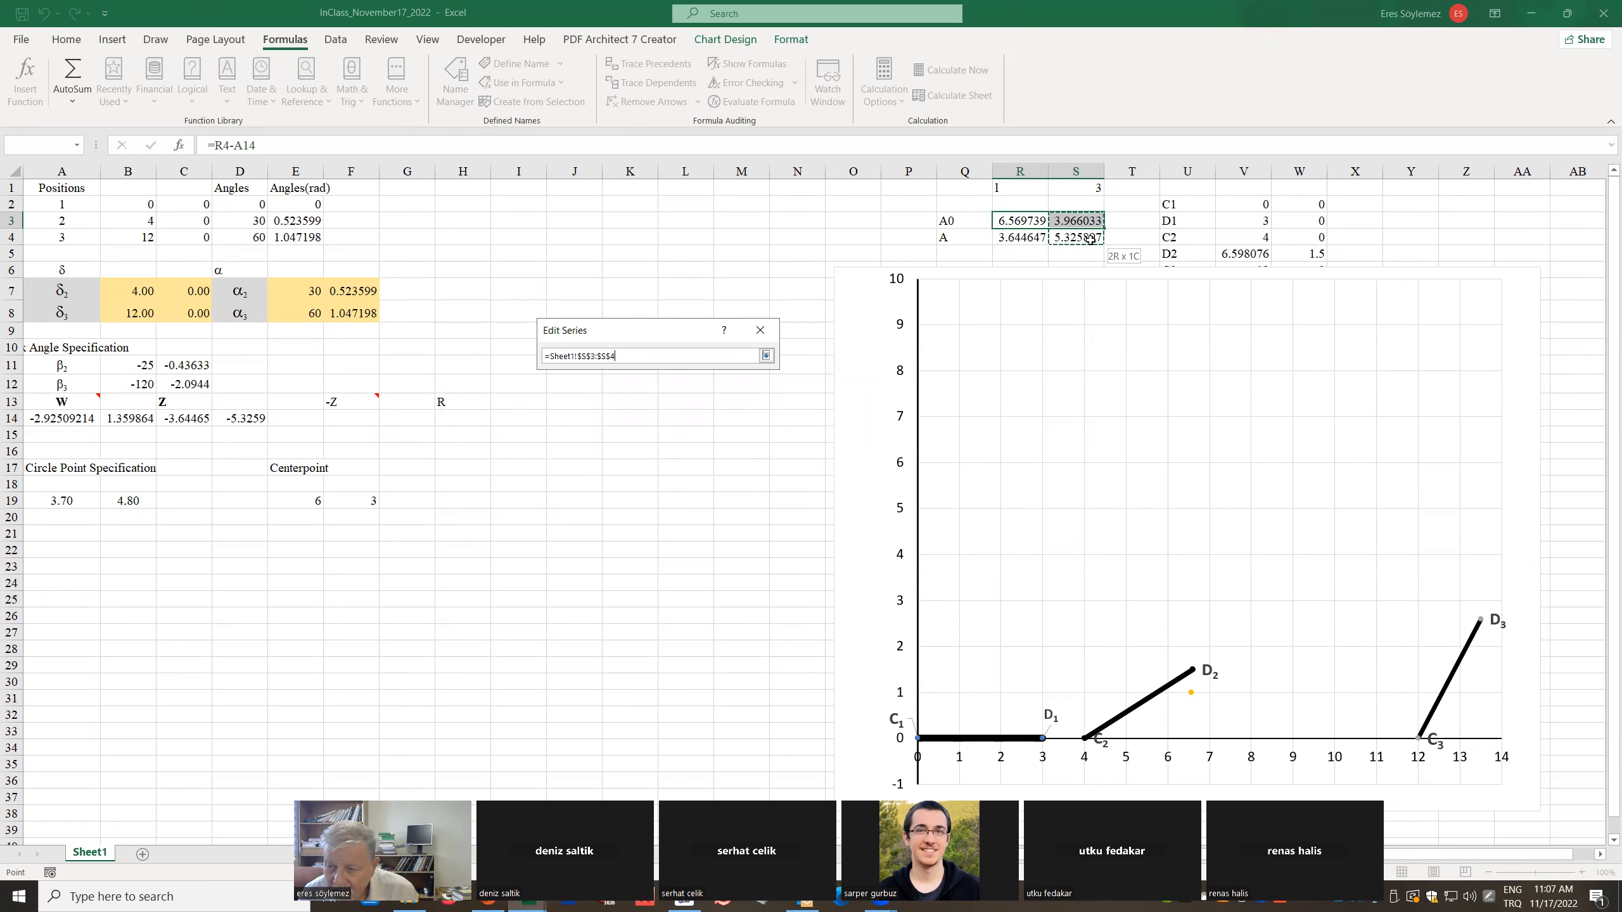
pyautogui.click(766, 356)
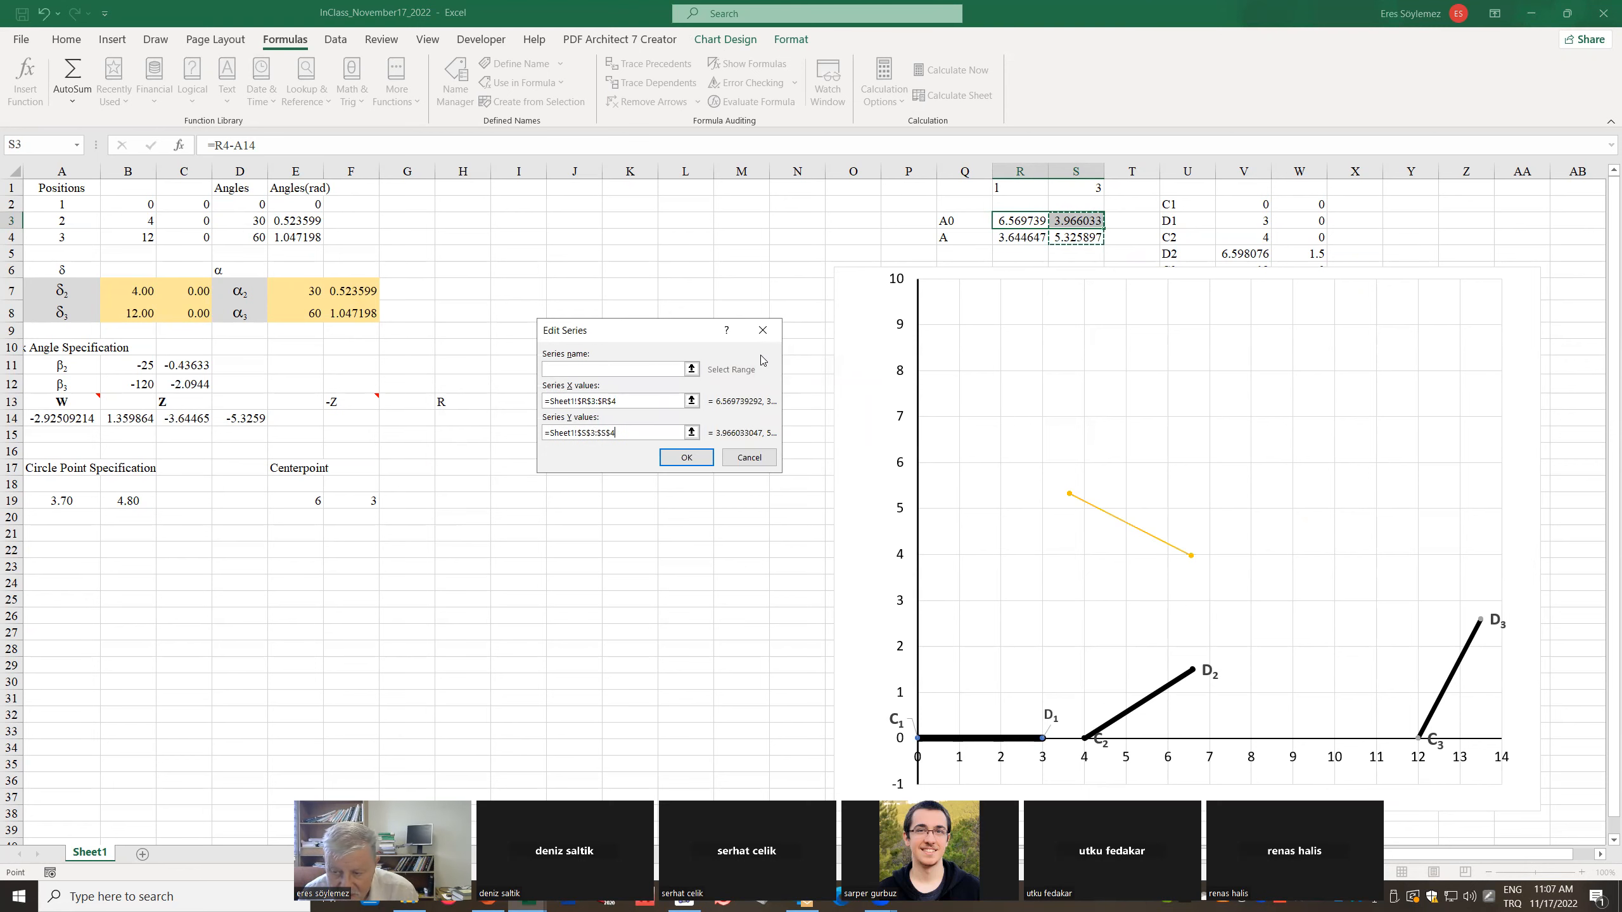
pyautogui.click(705, 458)
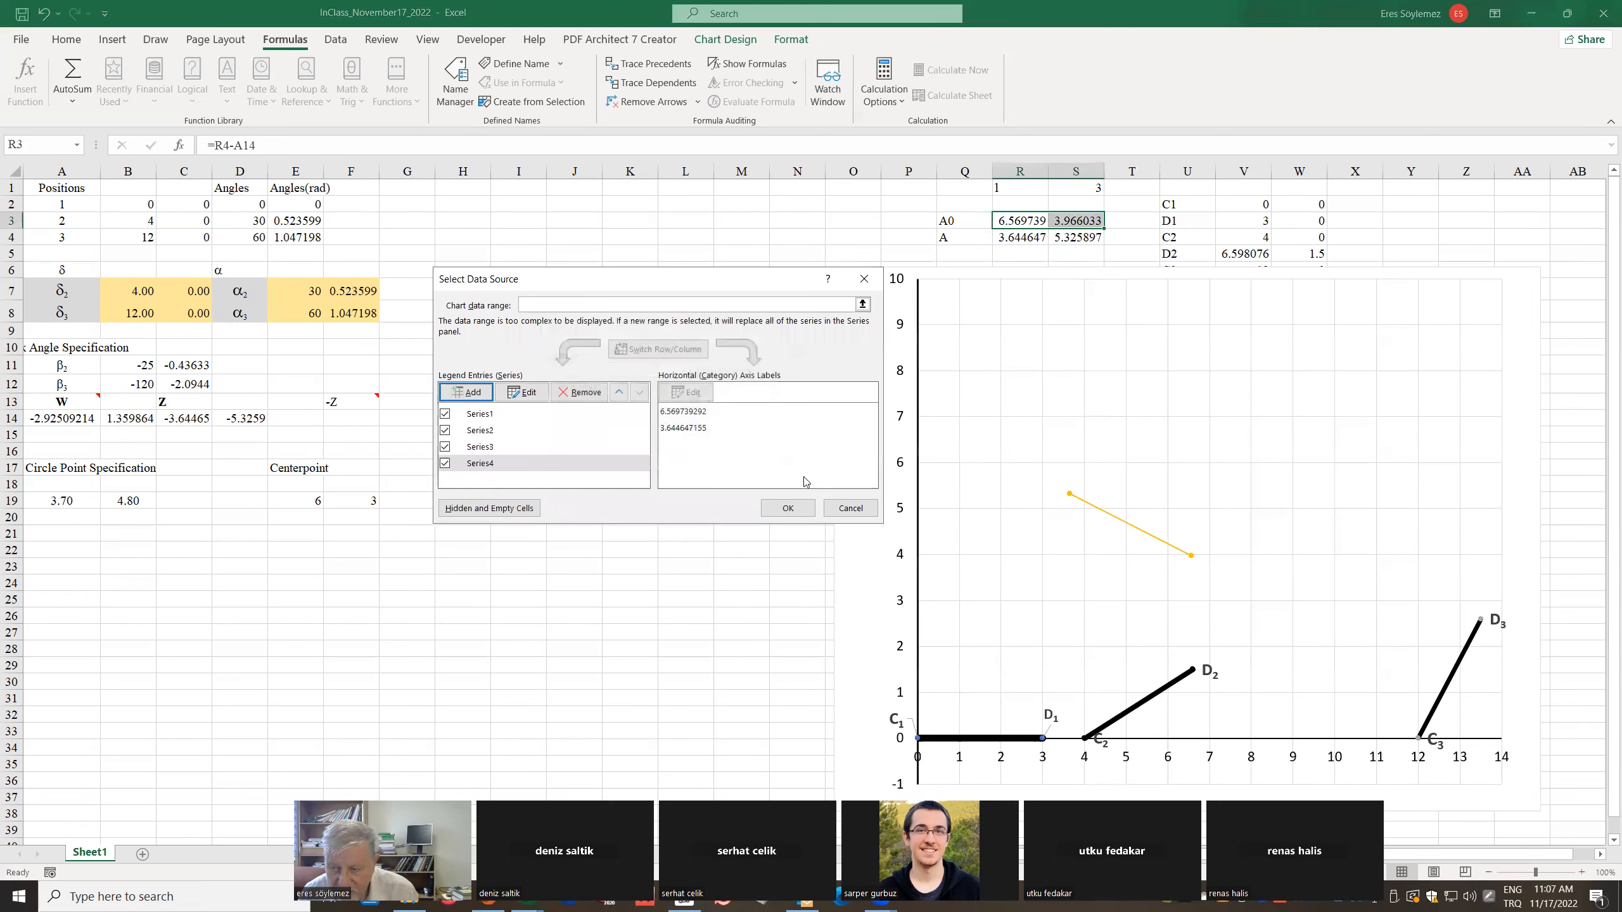
pyautogui.click(788, 508)
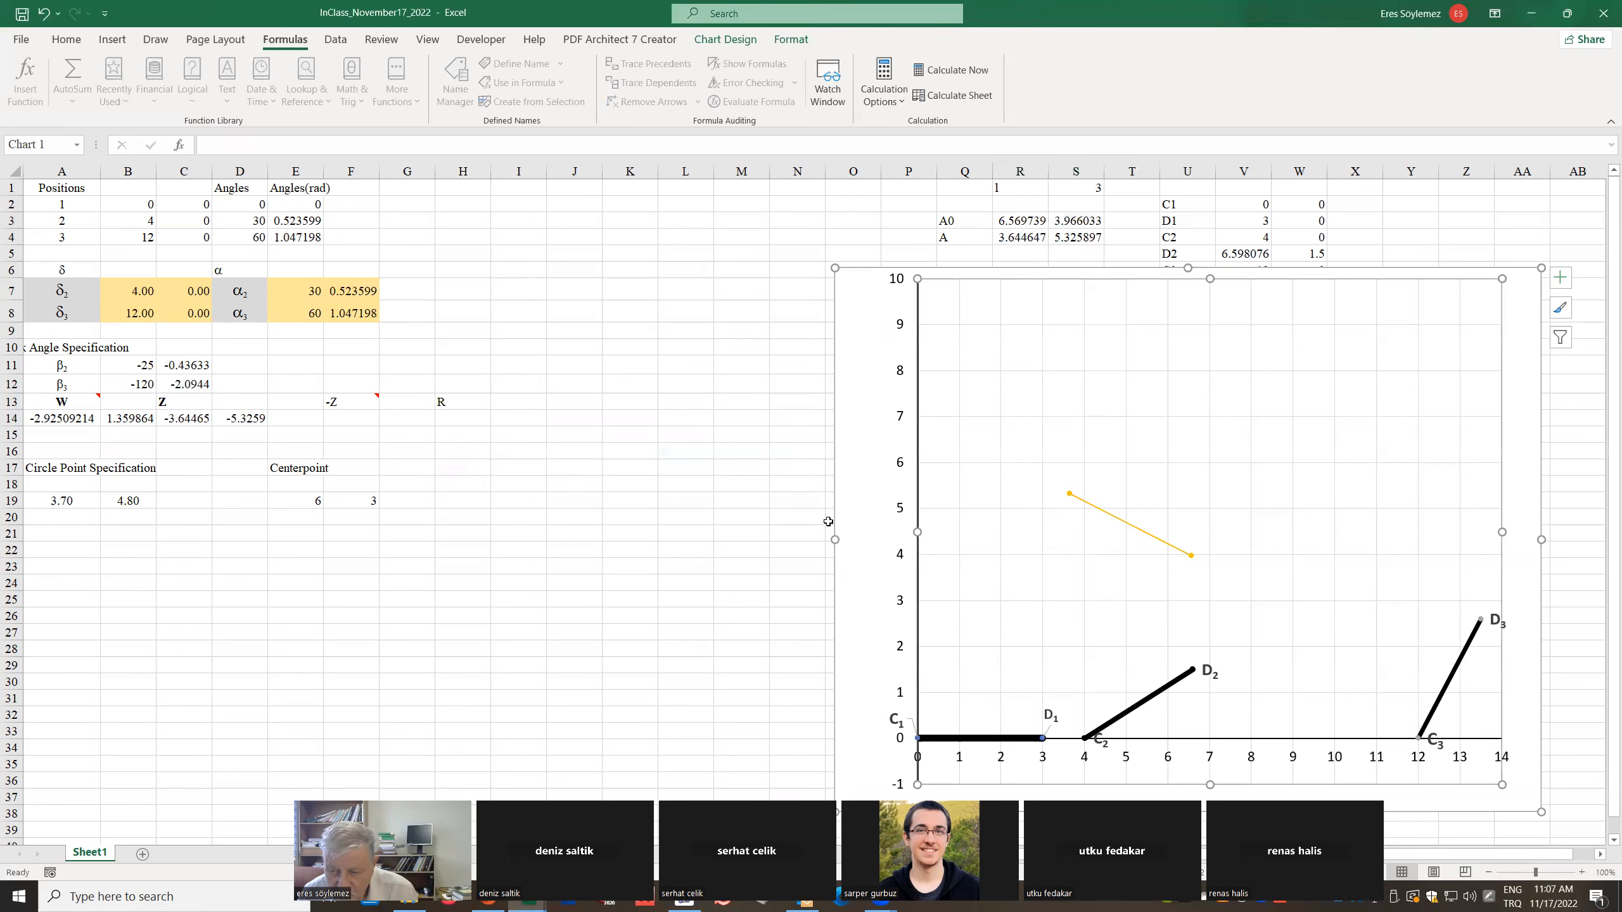
# Format the A0–A series line as a solid red line 2.5 pt wide
pyautogui.click(1134, 531)
pyautogui.rightClick(1134, 530)
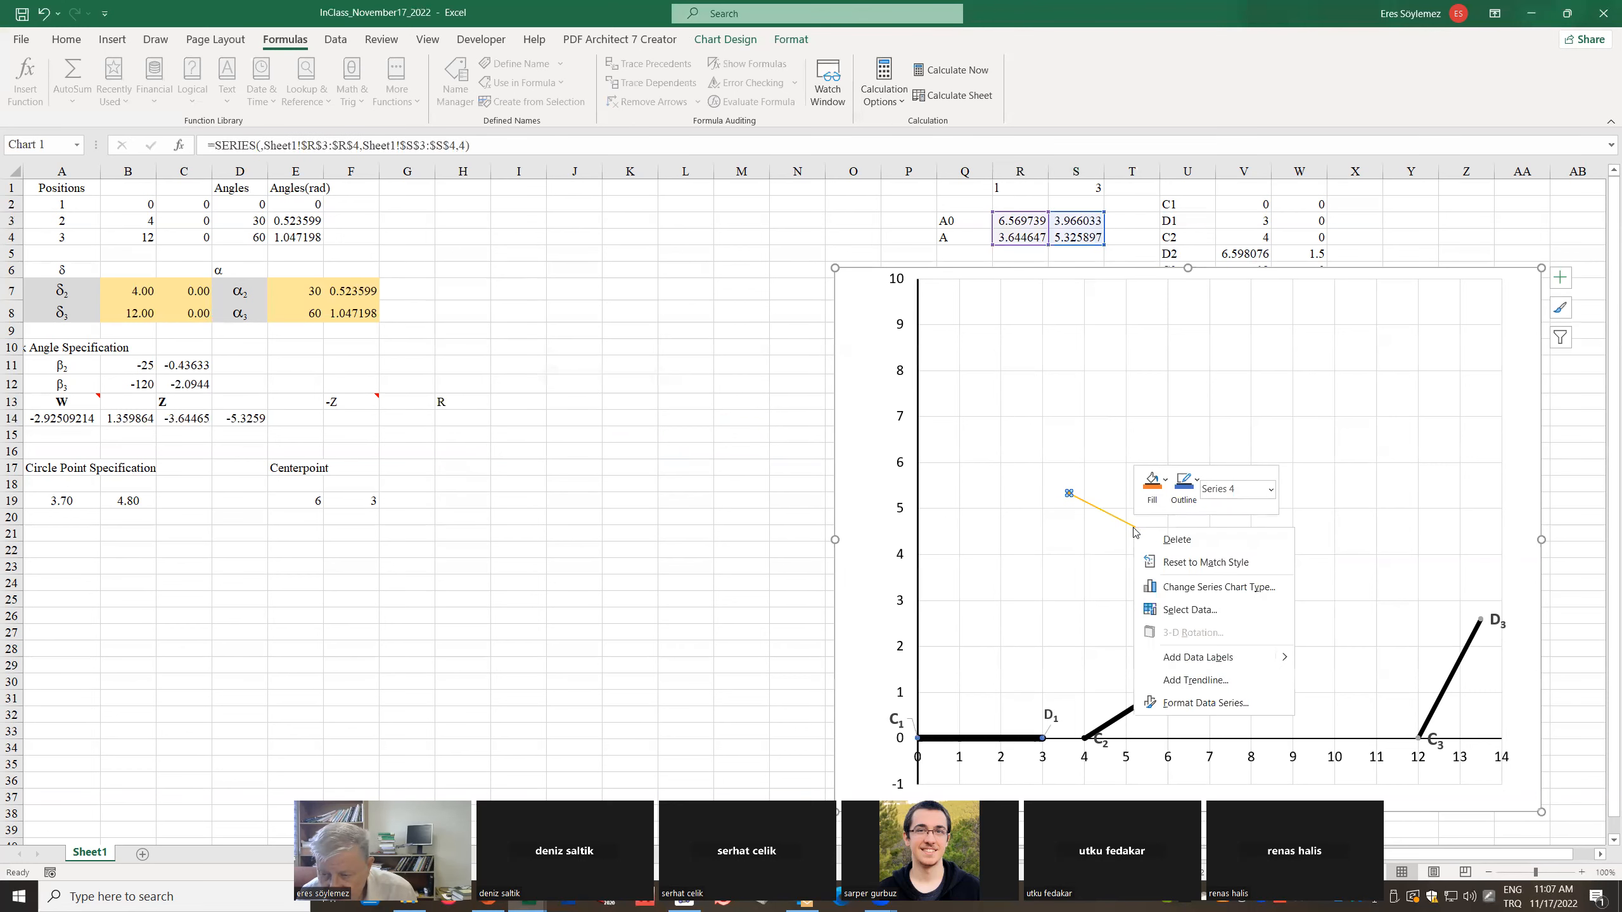
pyautogui.click(1199, 705)
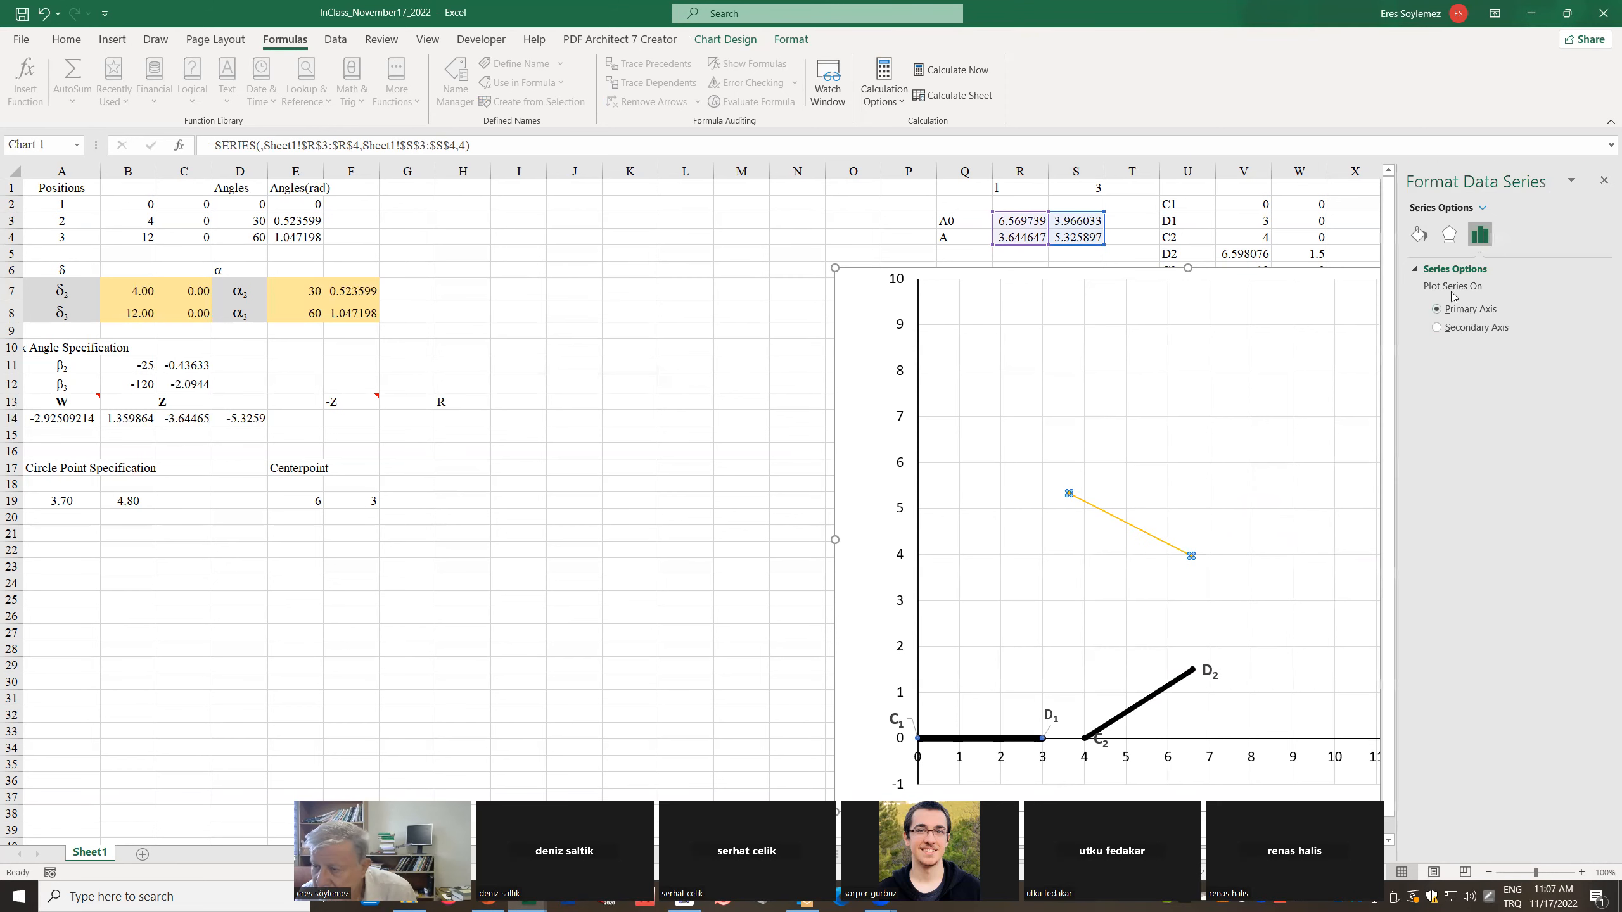
pyautogui.click(1419, 234)
pyautogui.click(1430, 333)
pyautogui.click(1590, 399)
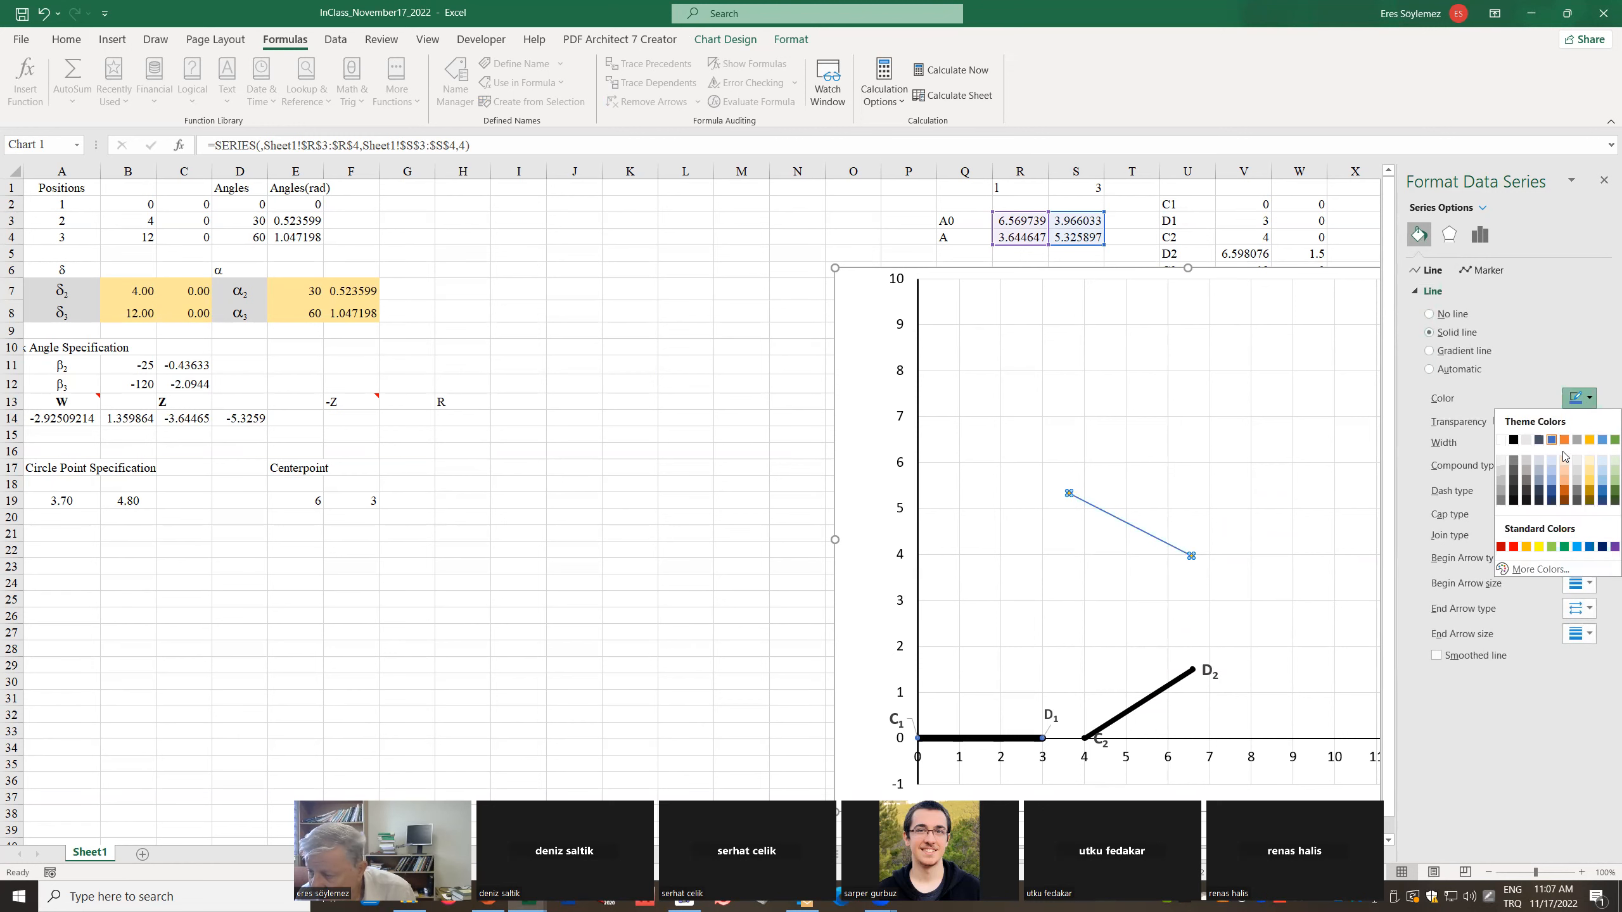
pyautogui.click(1513, 548)
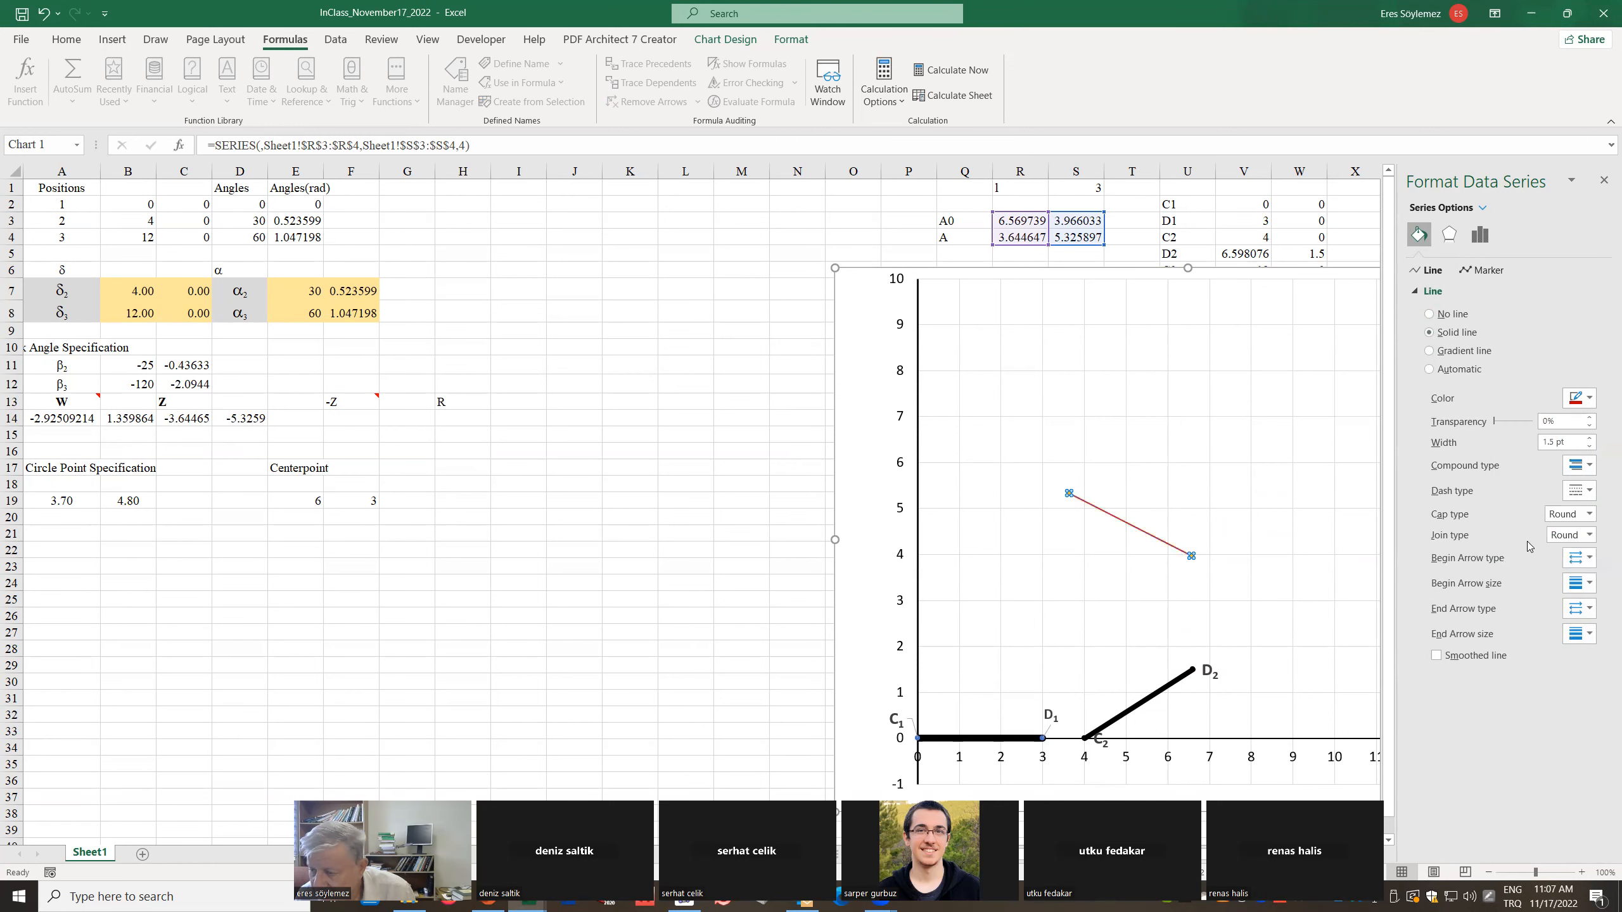
pyautogui.click(1588, 438)
pyautogui.click(1588, 438)
pyautogui.click(1589, 438)
pyautogui.click(1589, 437)
pyautogui.click(1132, 491)
# Give only the A0 data point a built-in circular marker of size 9 with a solid border line
pyautogui.click(1191, 555)
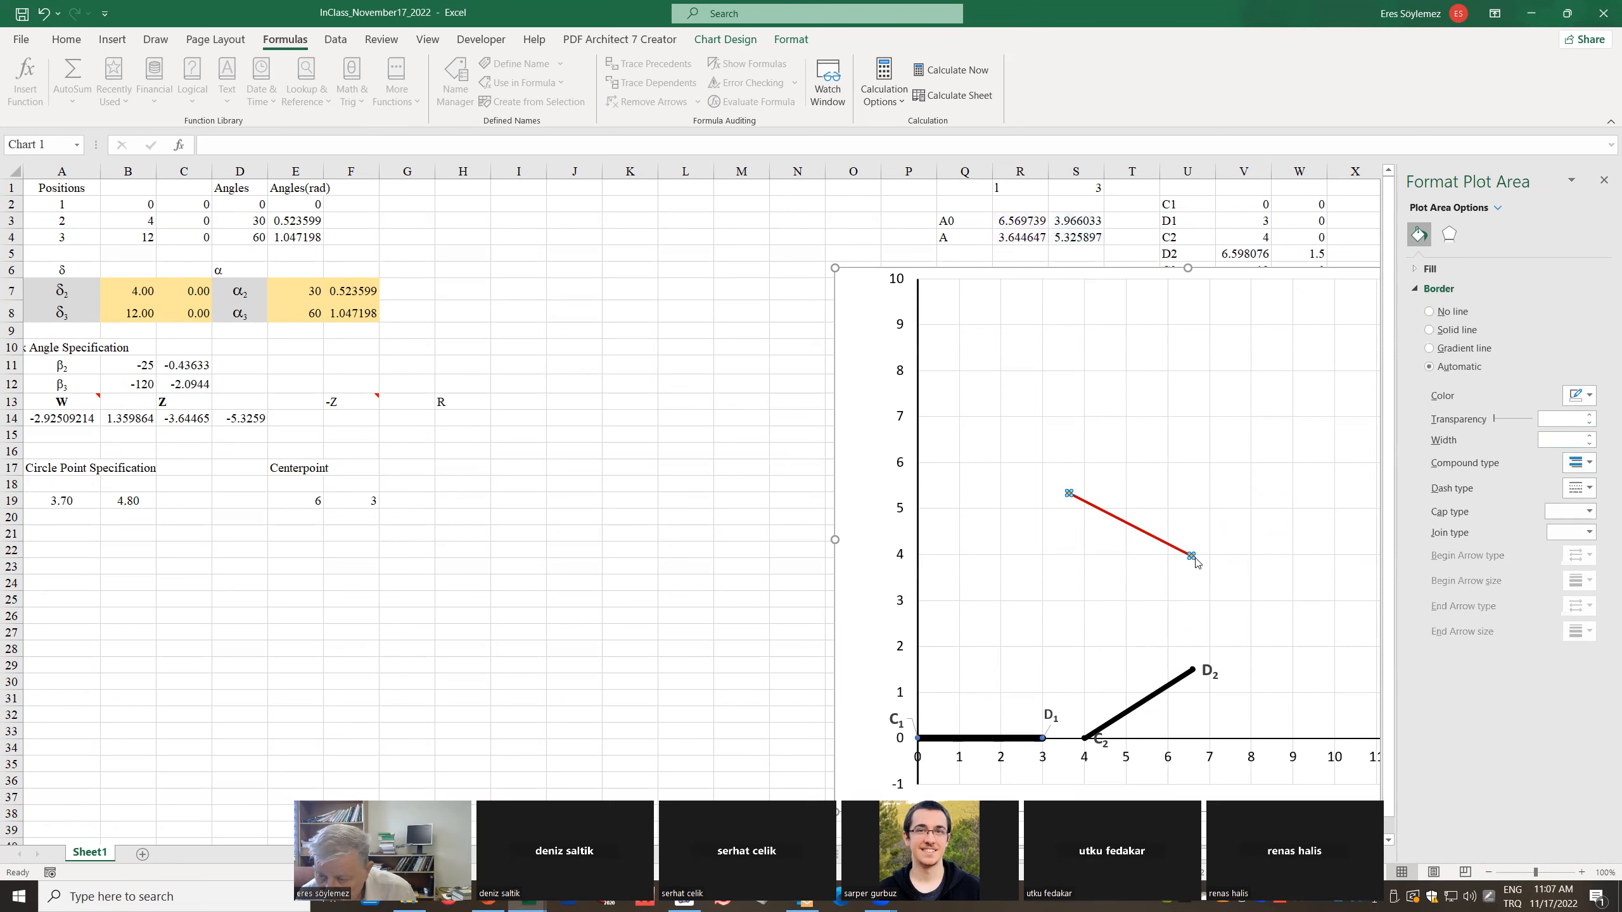
pyautogui.click(1192, 555)
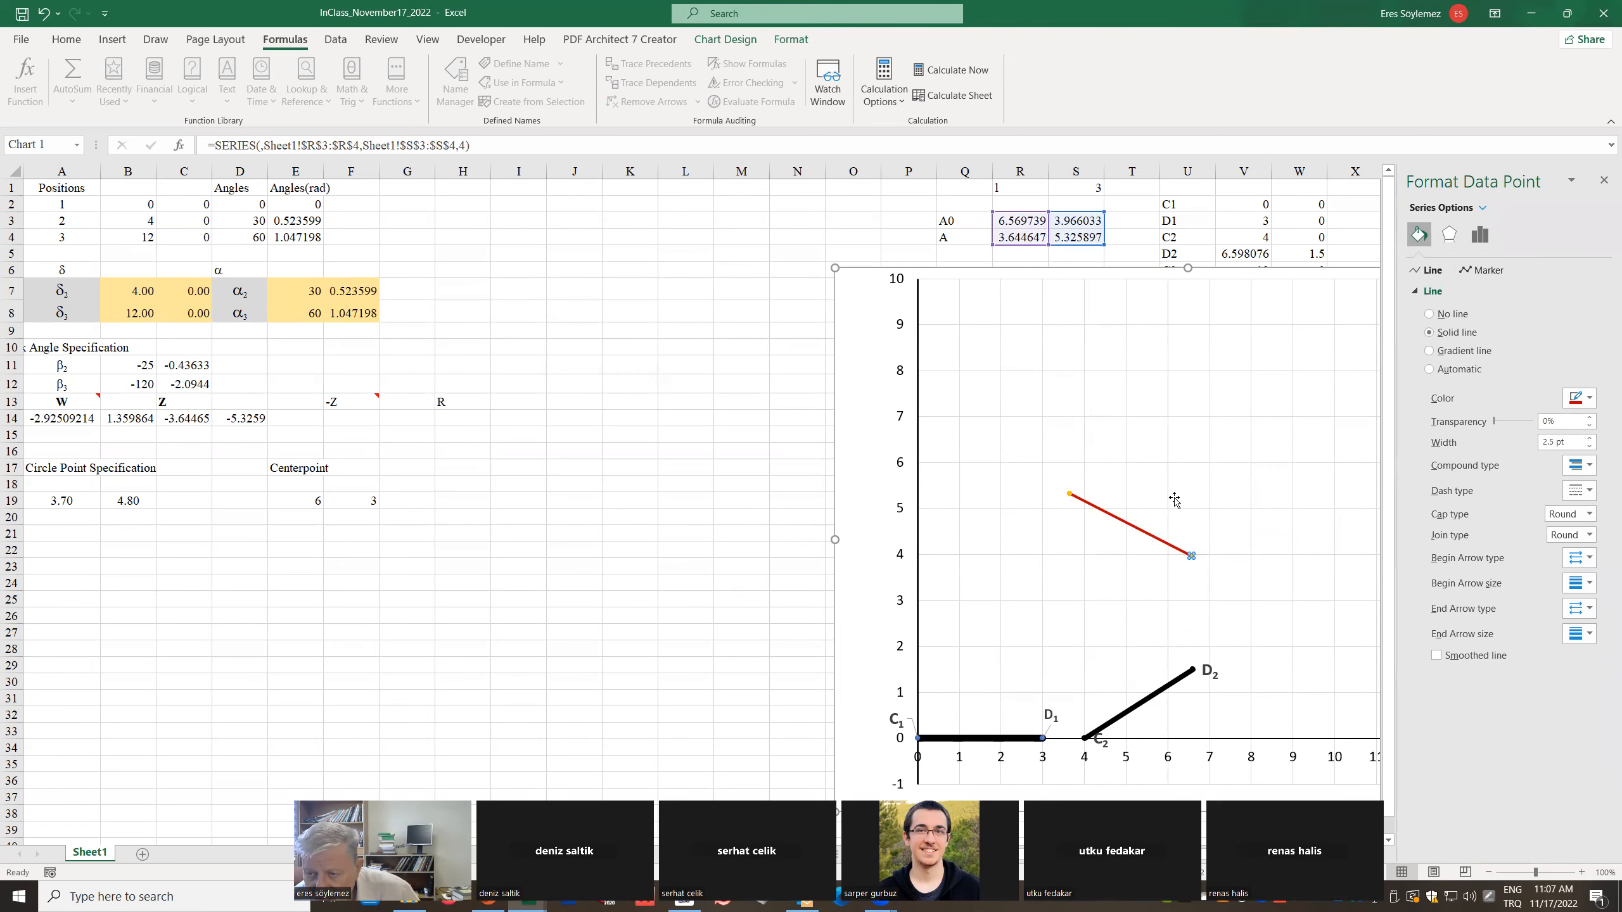
pyautogui.click(1475, 275)
pyautogui.click(1447, 293)
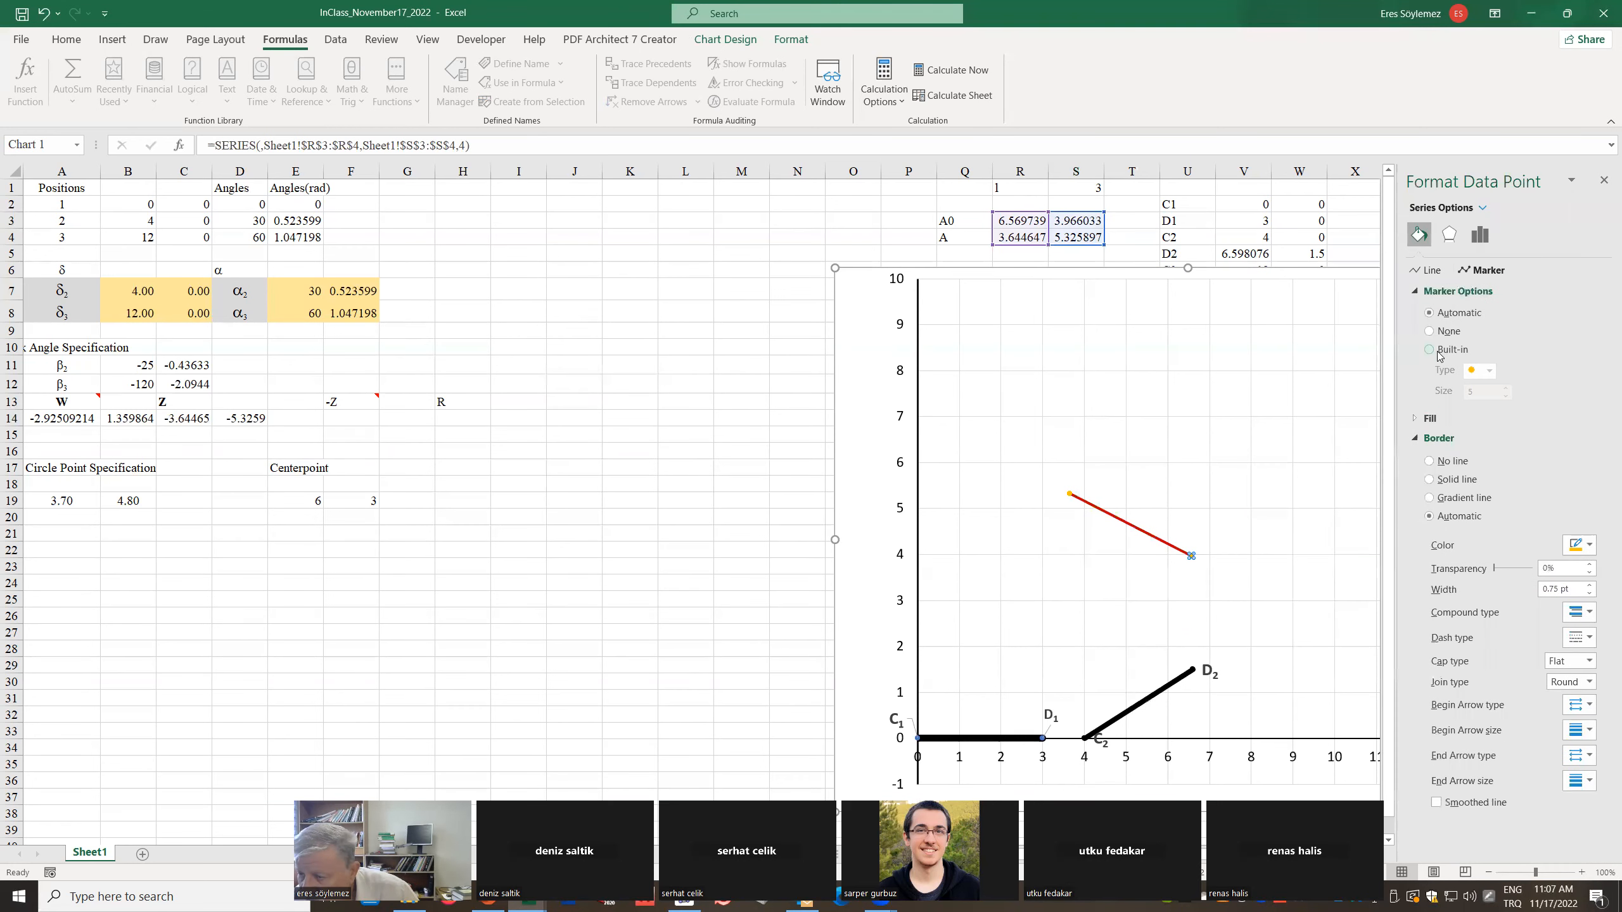
pyautogui.click(1433, 352)
pyautogui.click(1489, 371)
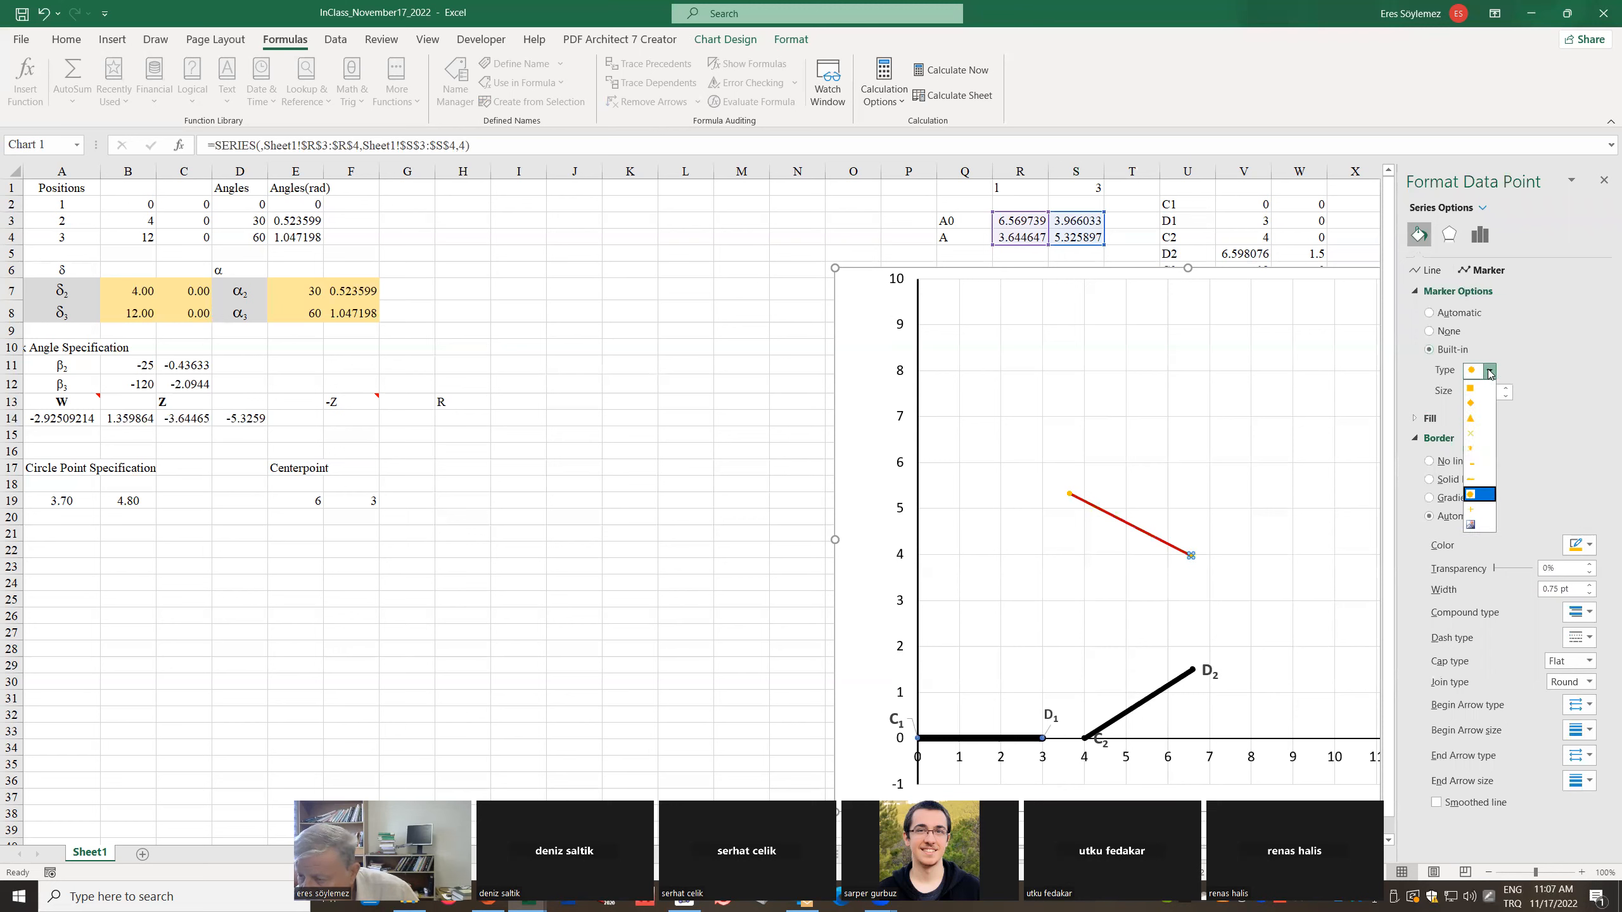
pyautogui.click(1472, 495)
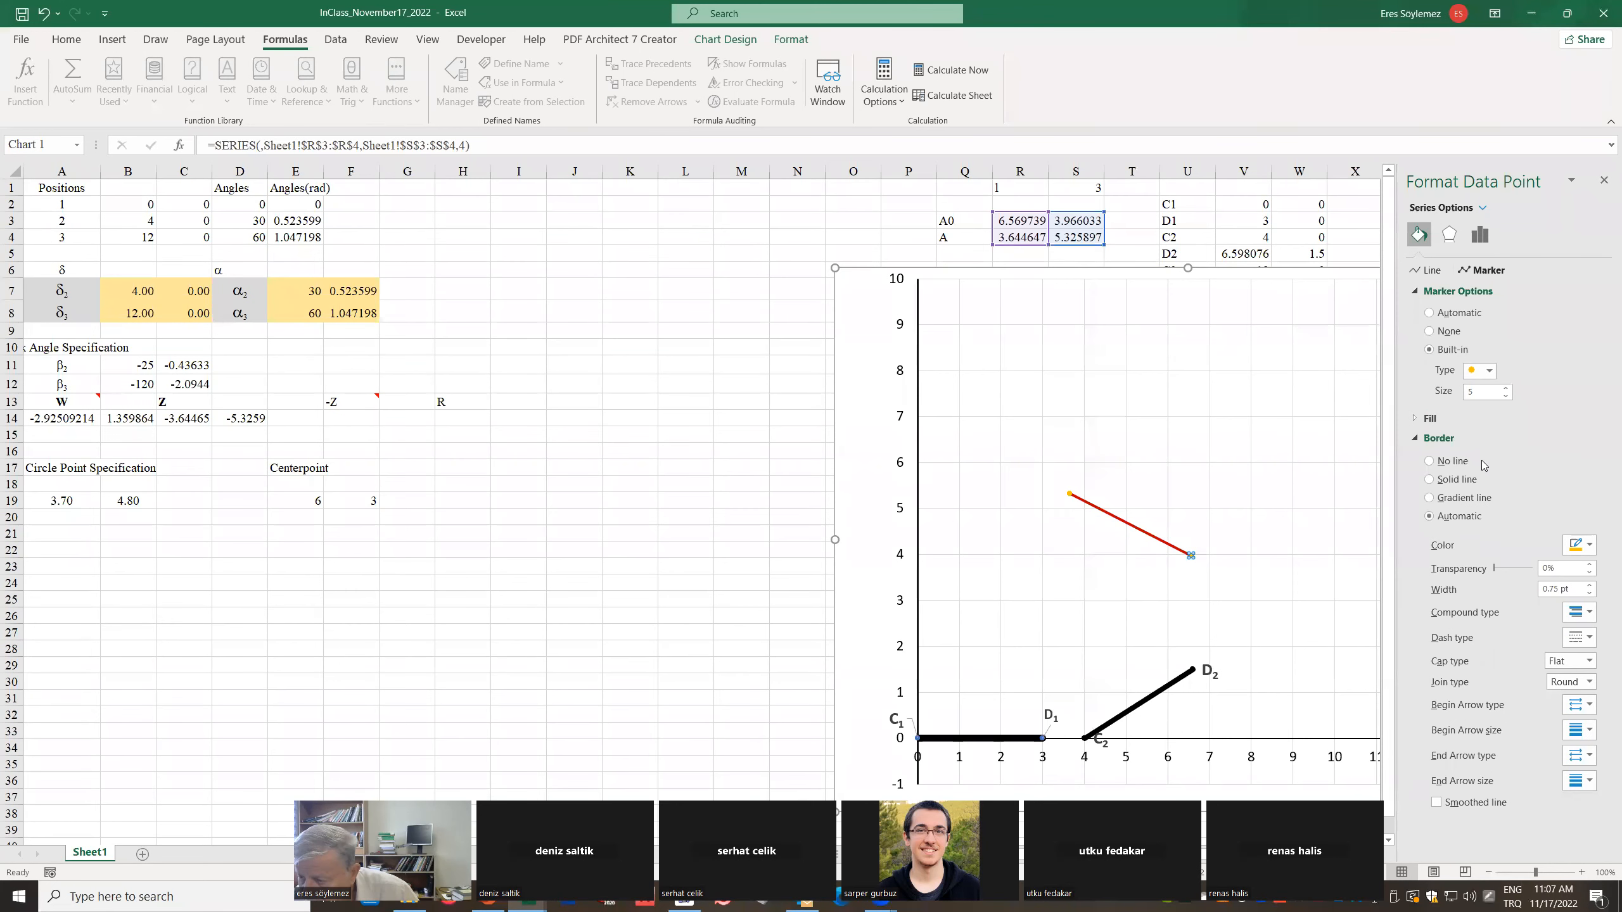
pyautogui.click(1507, 388)
pyautogui.click(1507, 389)
pyautogui.click(1506, 388)
pyautogui.click(1507, 388)
pyautogui.click(1430, 480)
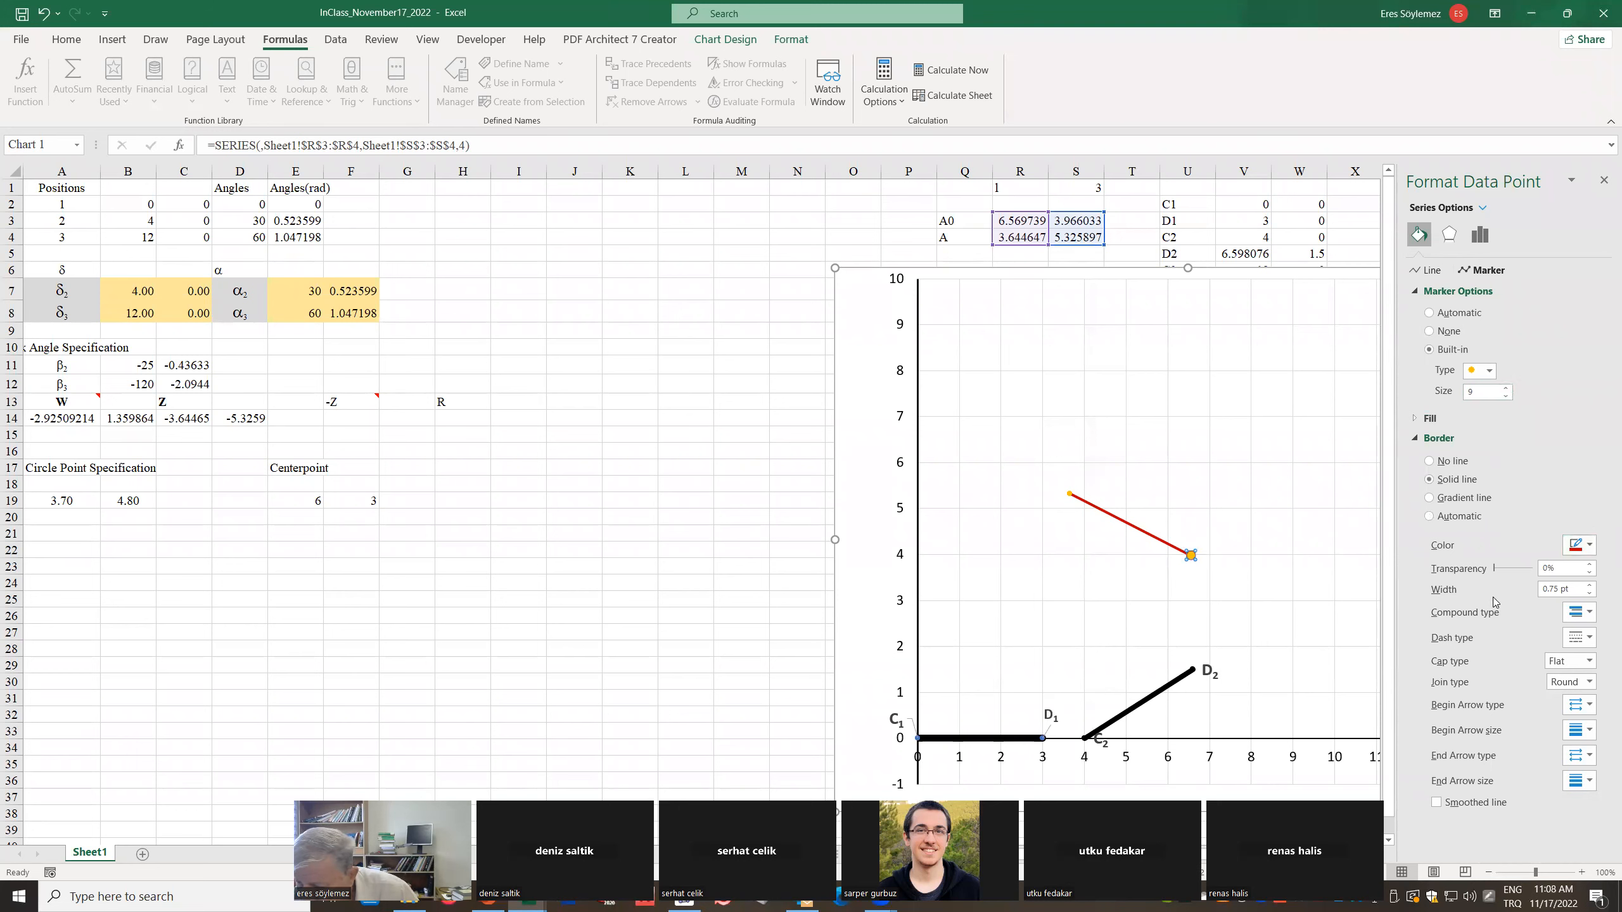
# Fill the A0 point's marker with solid dark red
pyautogui.click(1431, 419)
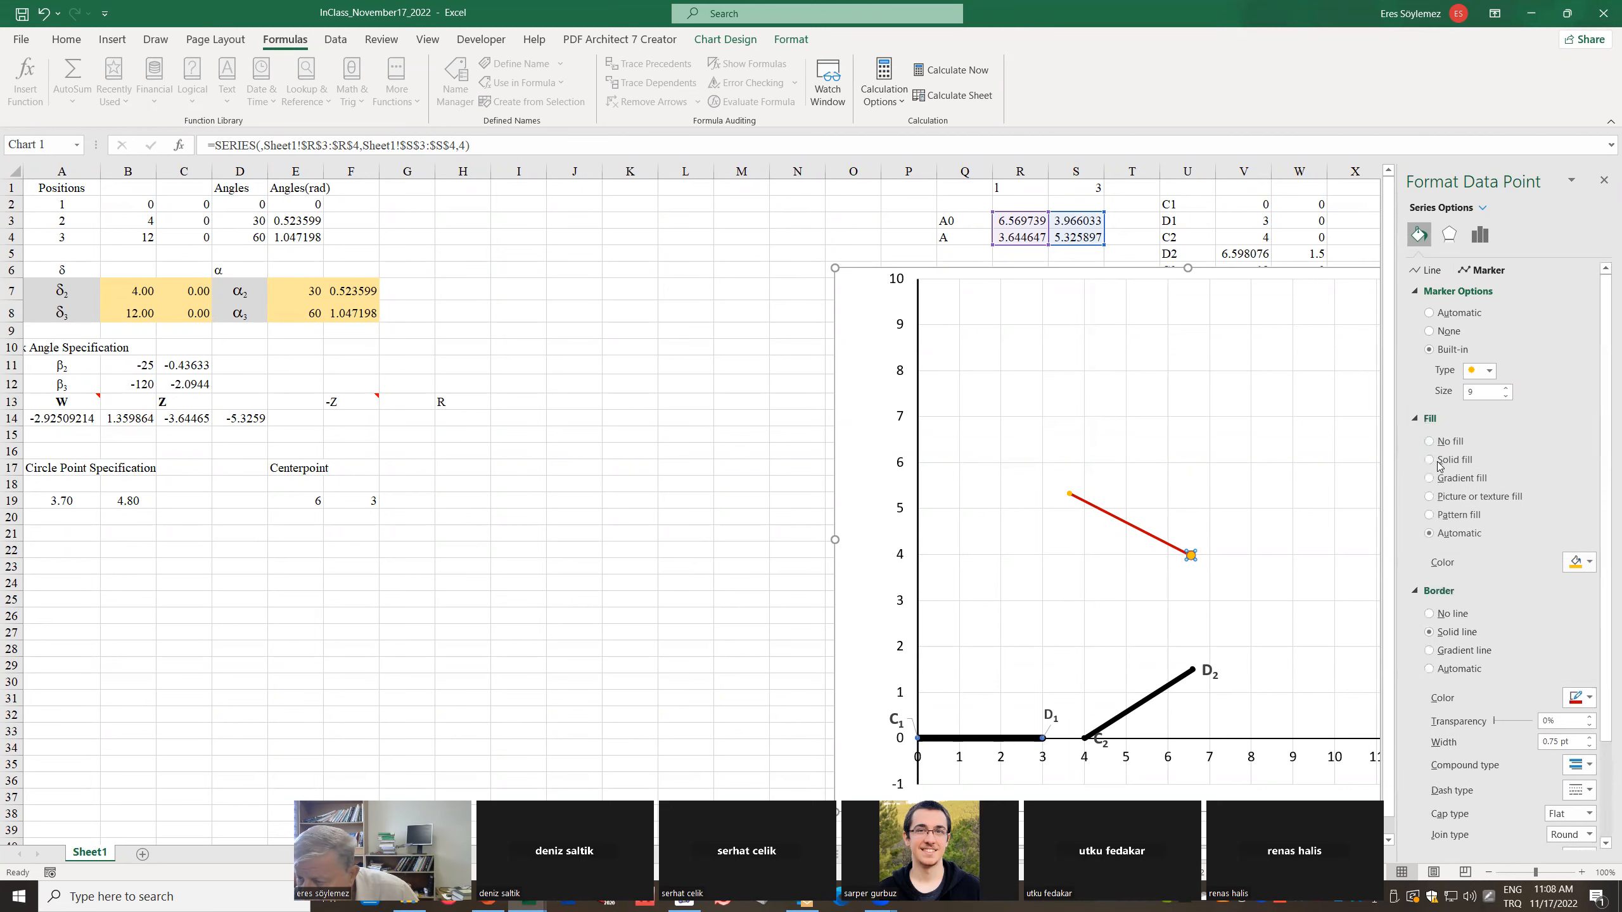
pyautogui.click(1430, 459)
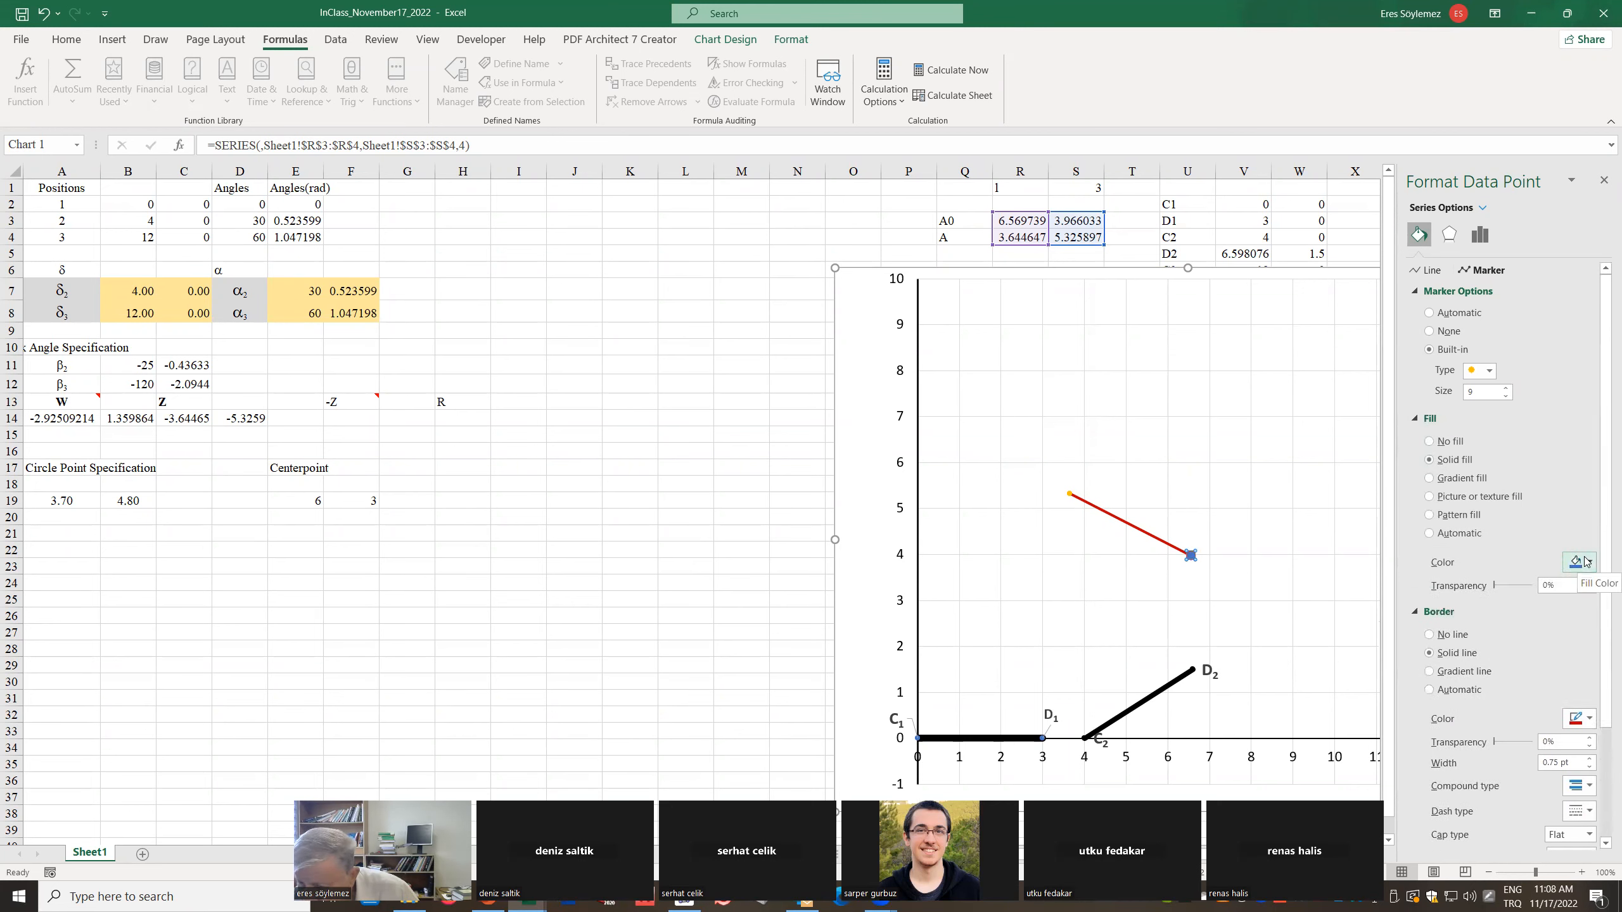
pyautogui.click(1591, 562)
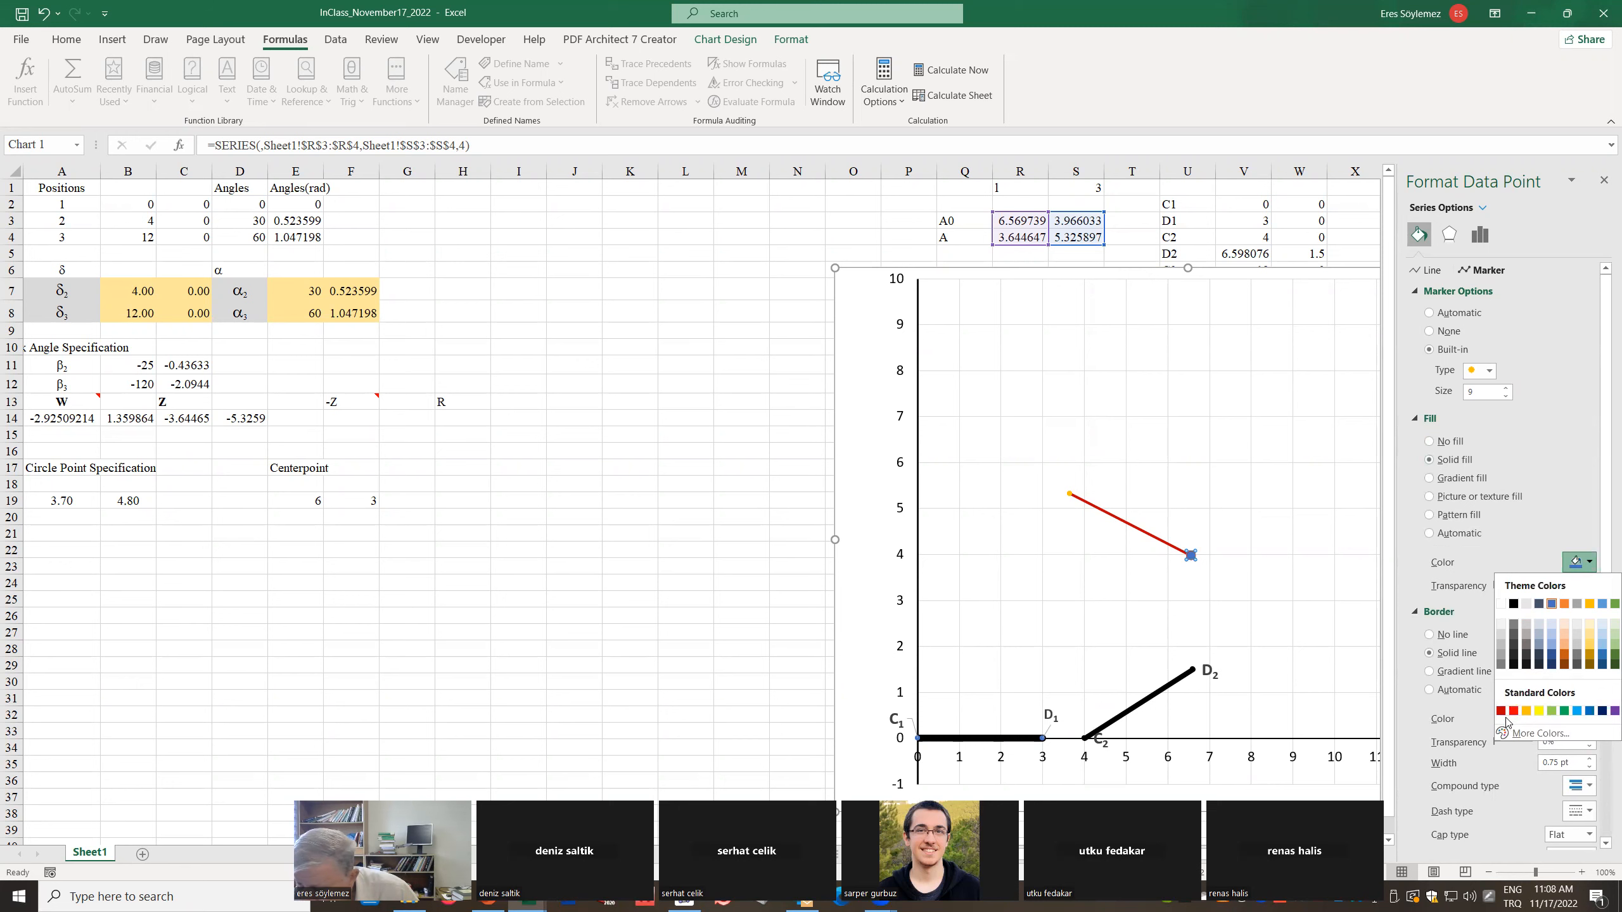
pyautogui.click(1501, 711)
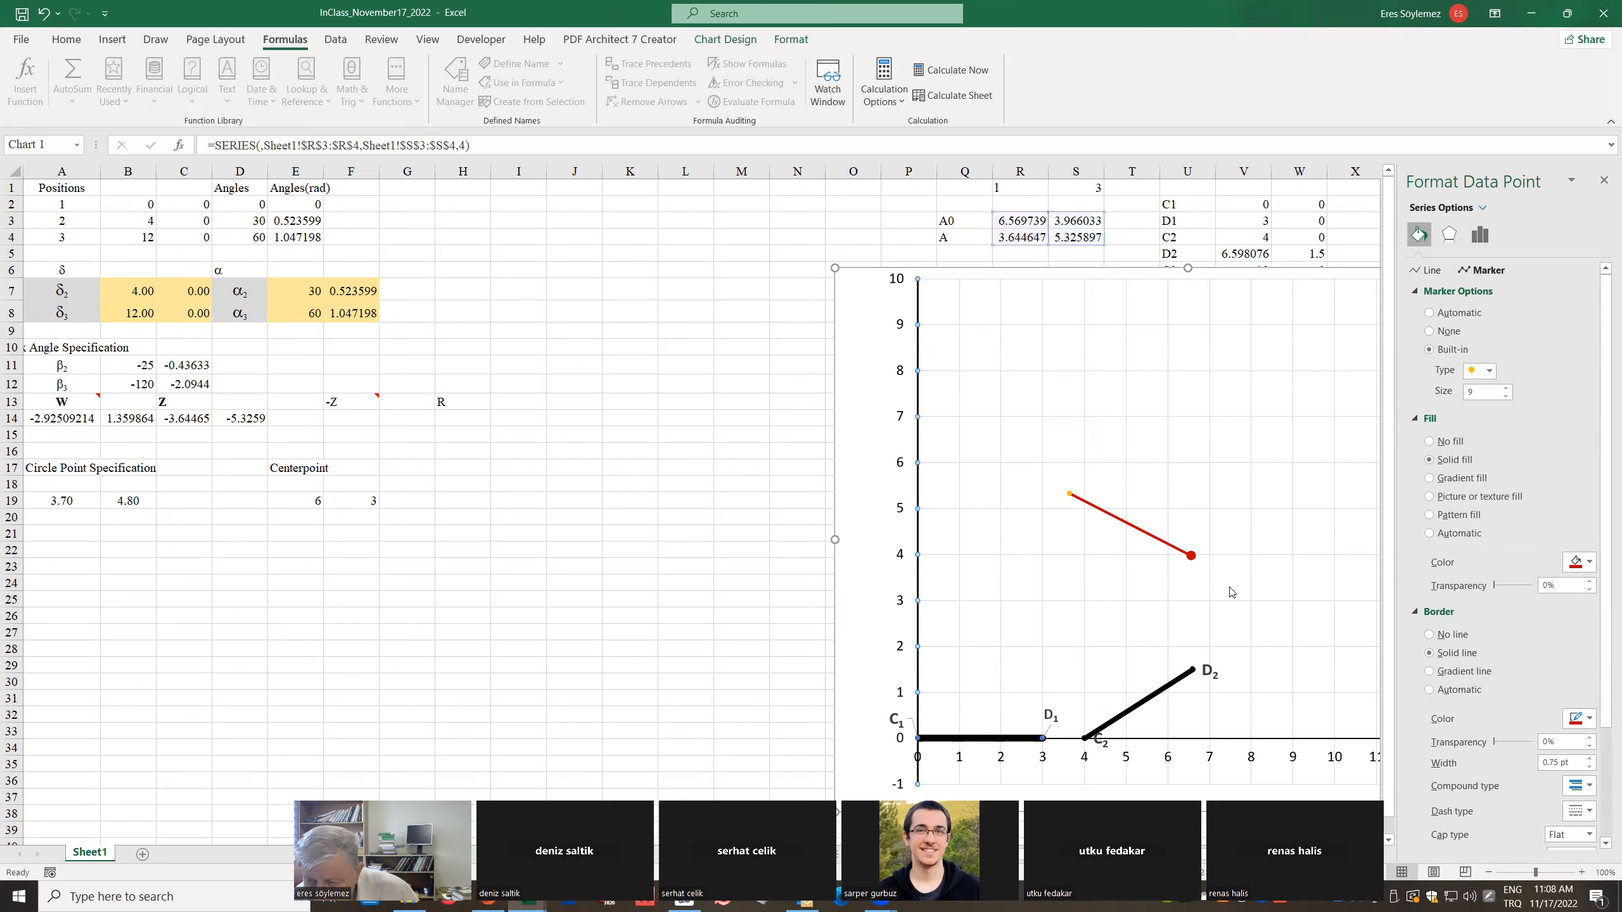
# Format the markers of the whole A0–A series as built-in circles of size 11 with no fill and a solid red 1.5 pt border
pyautogui.click(1072, 505)
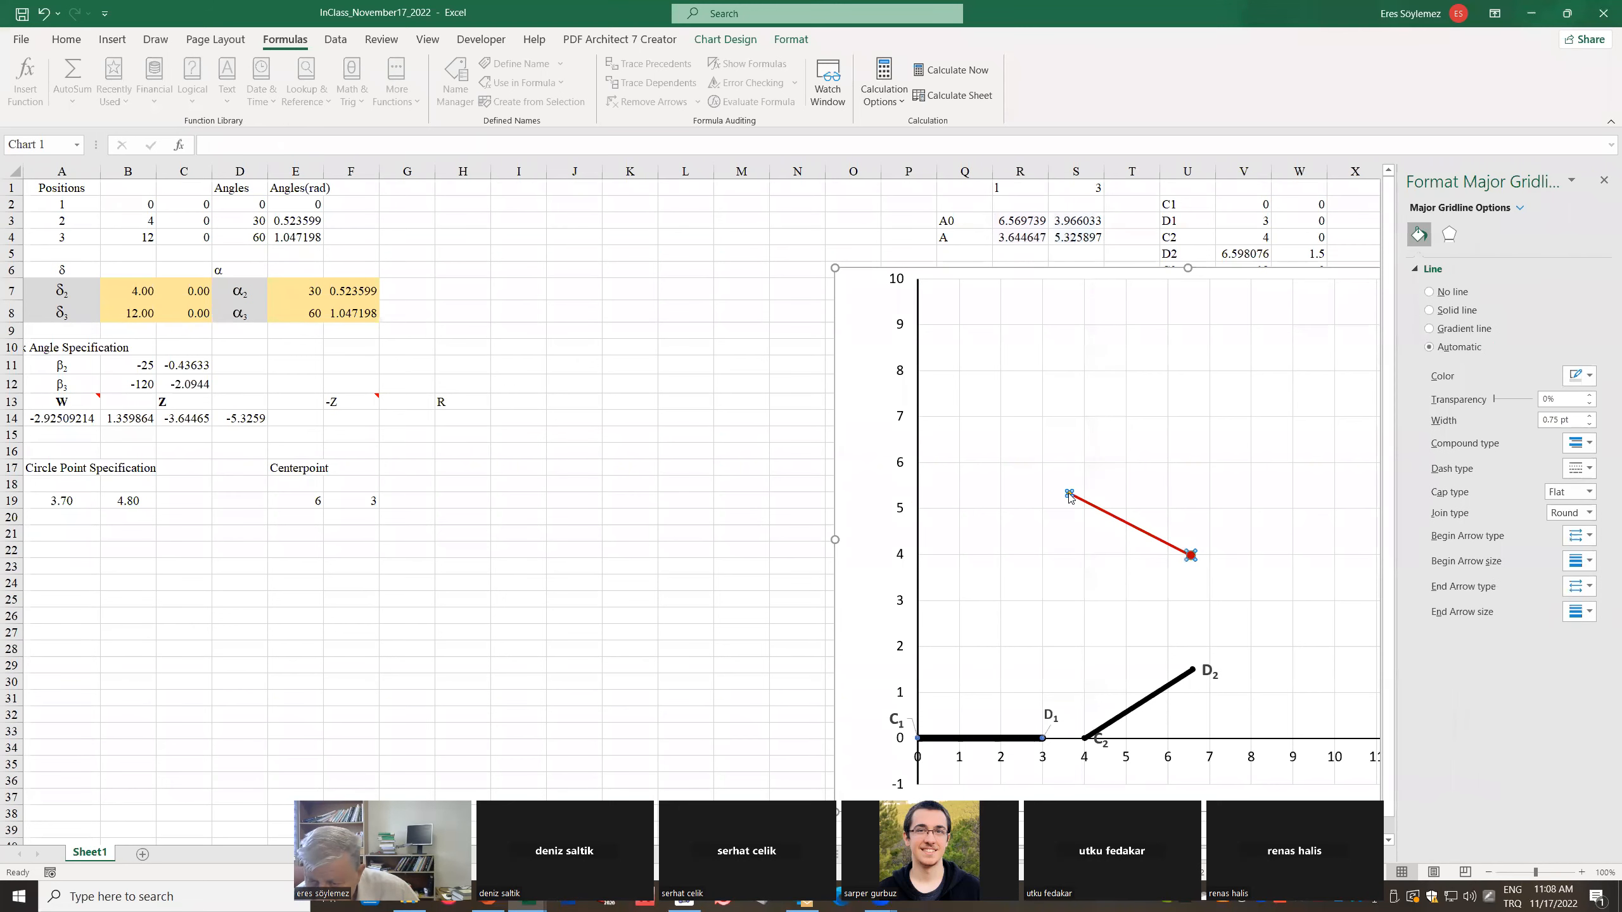
pyautogui.click(1071, 498)
pyautogui.click(1470, 271)
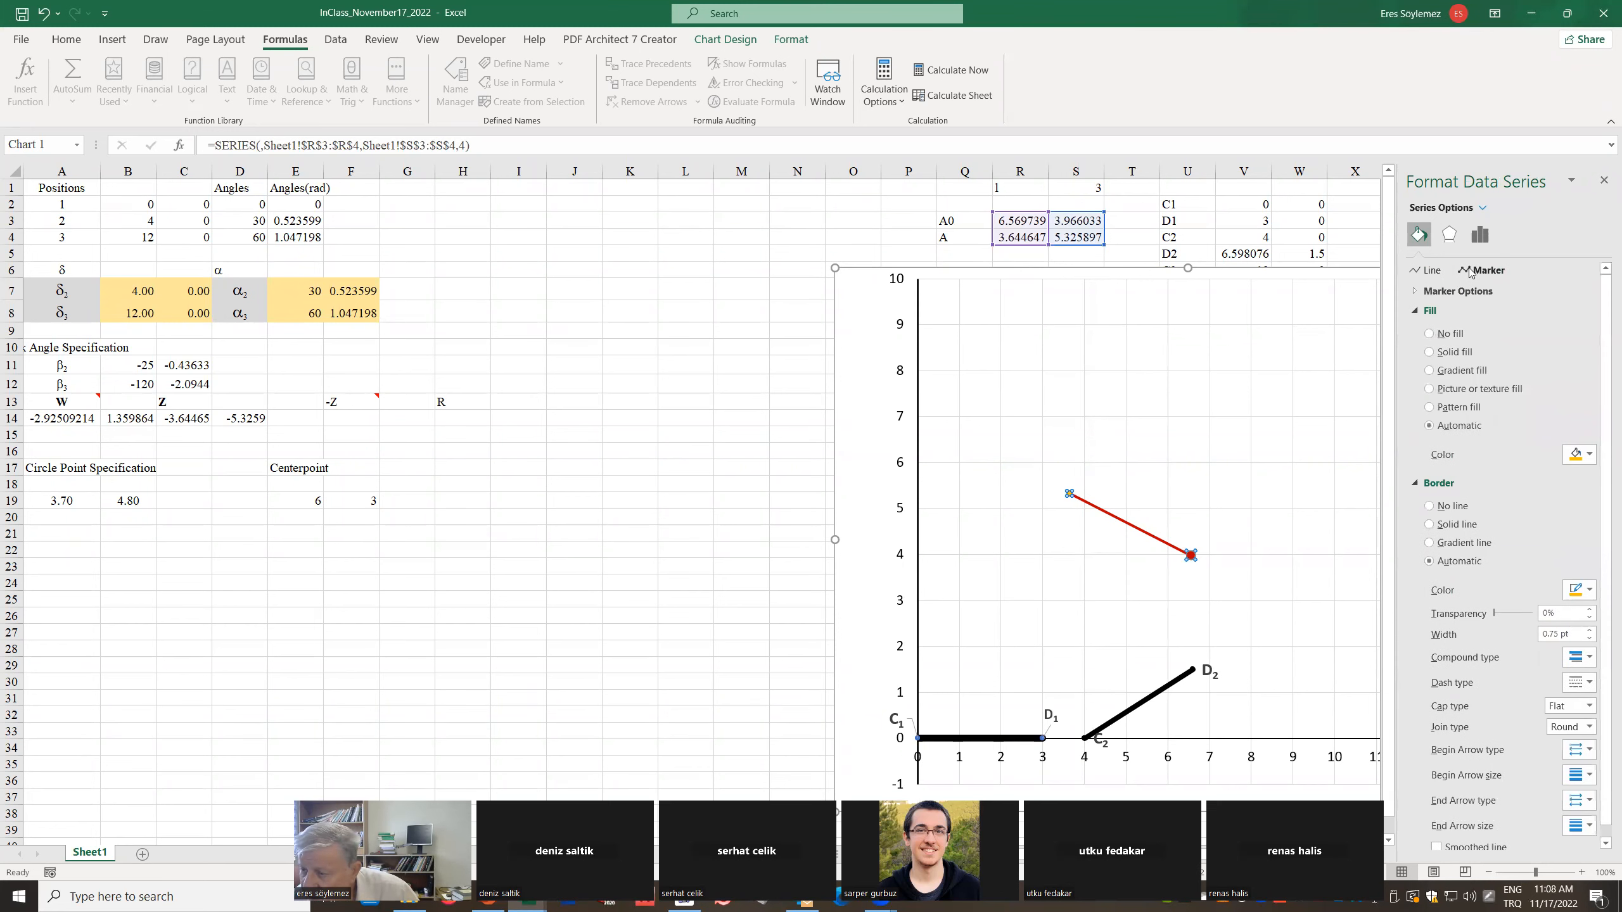
pyautogui.click(1445, 294)
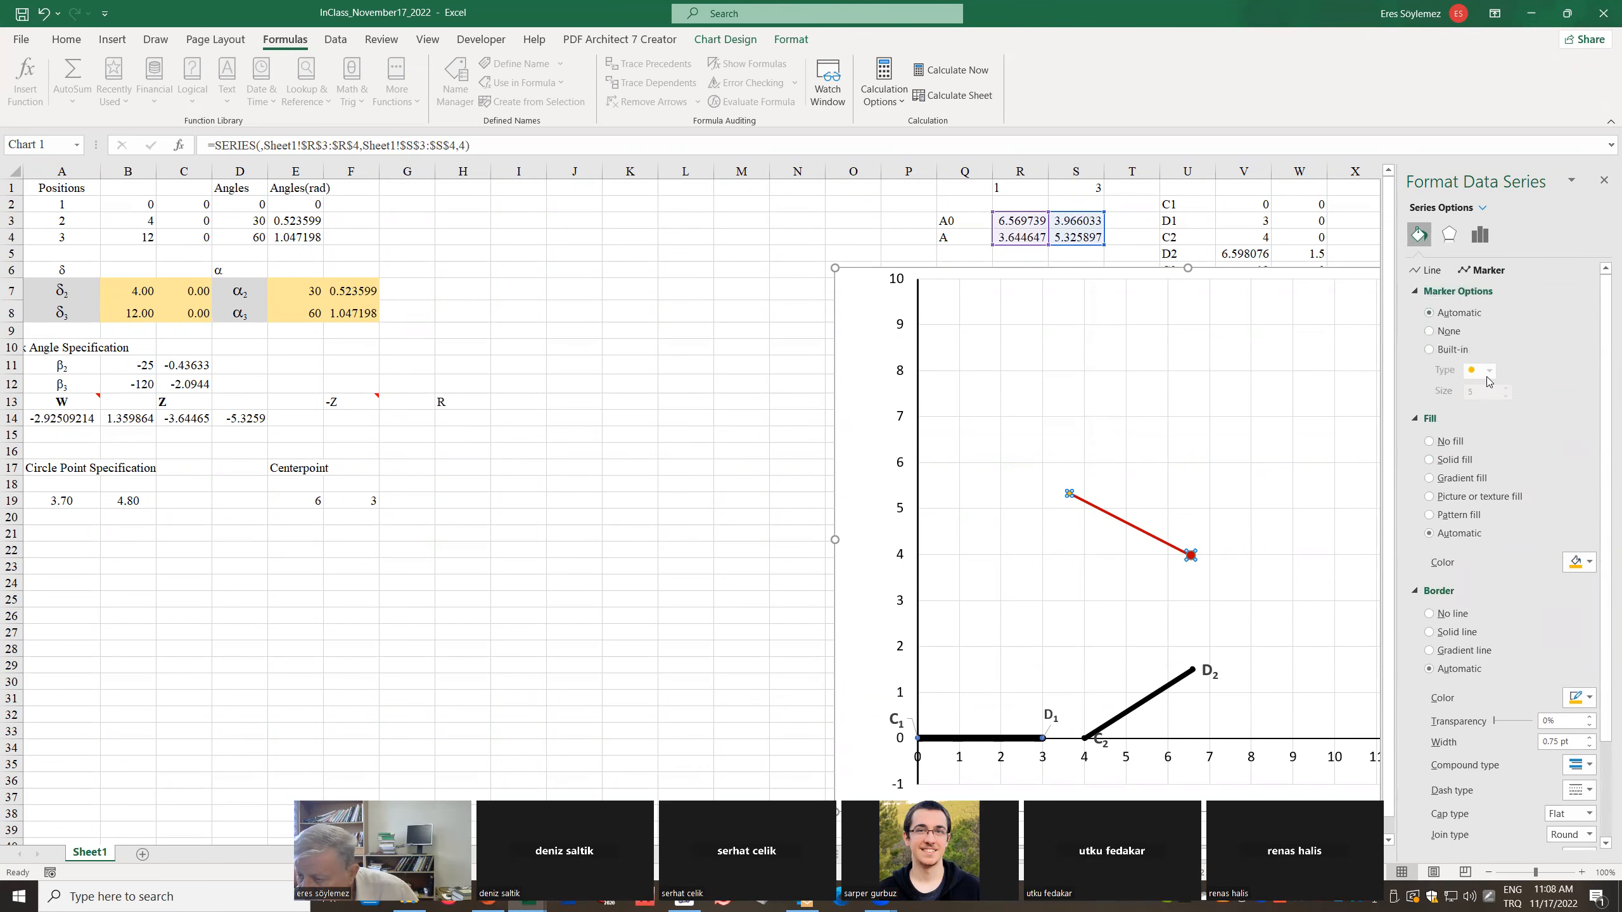
pyautogui.click(1431, 349)
pyautogui.click(1506, 391)
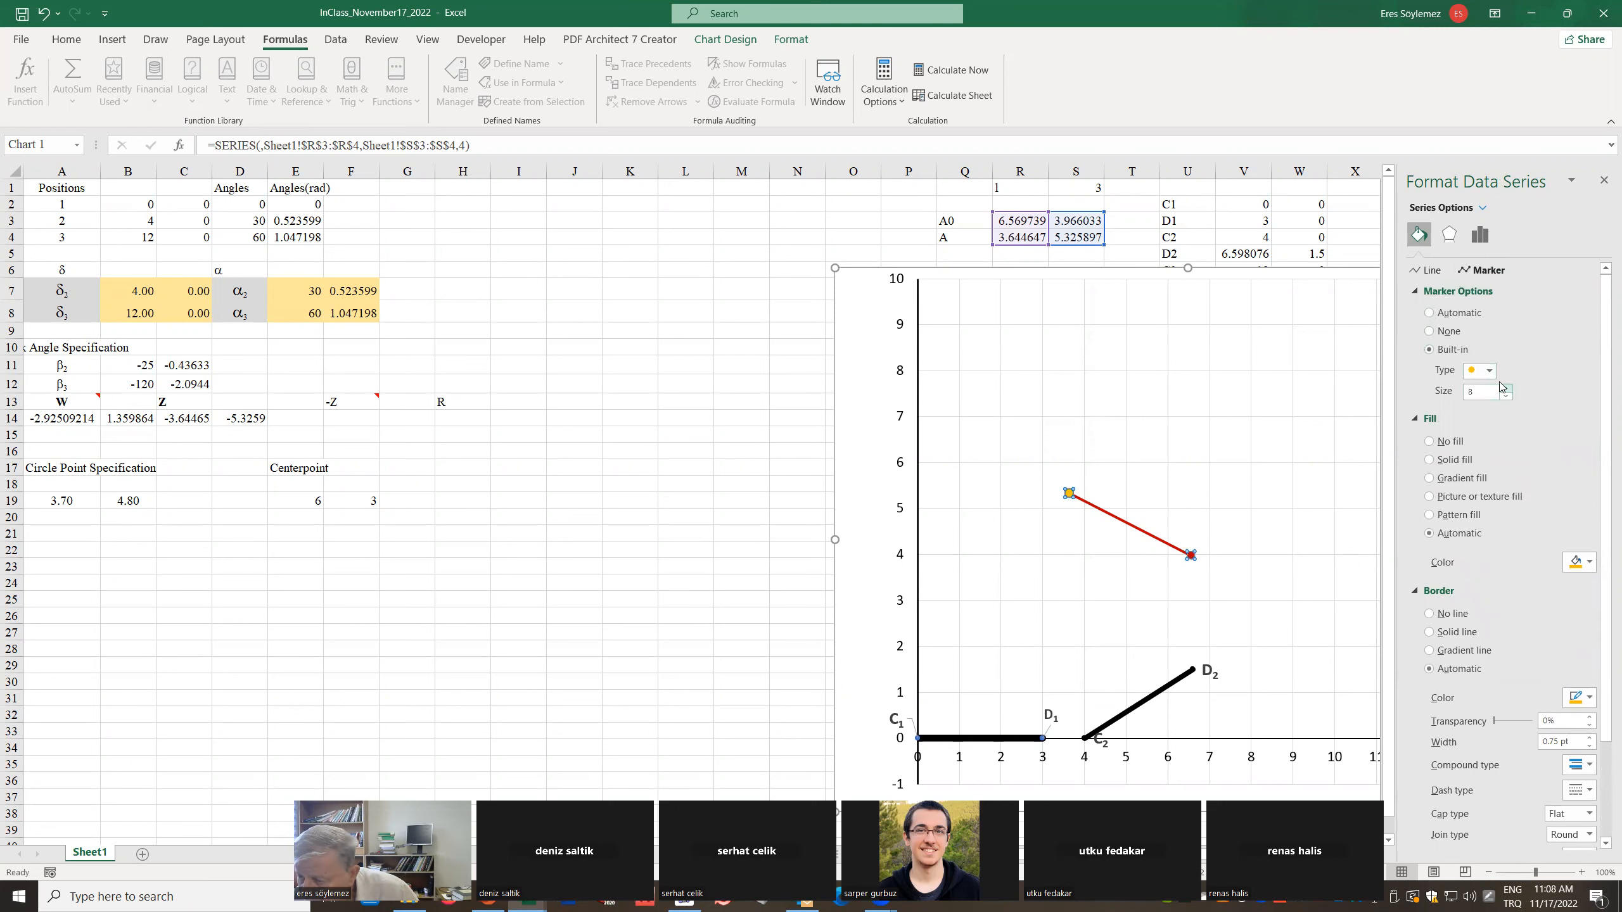
pyautogui.click(1430, 443)
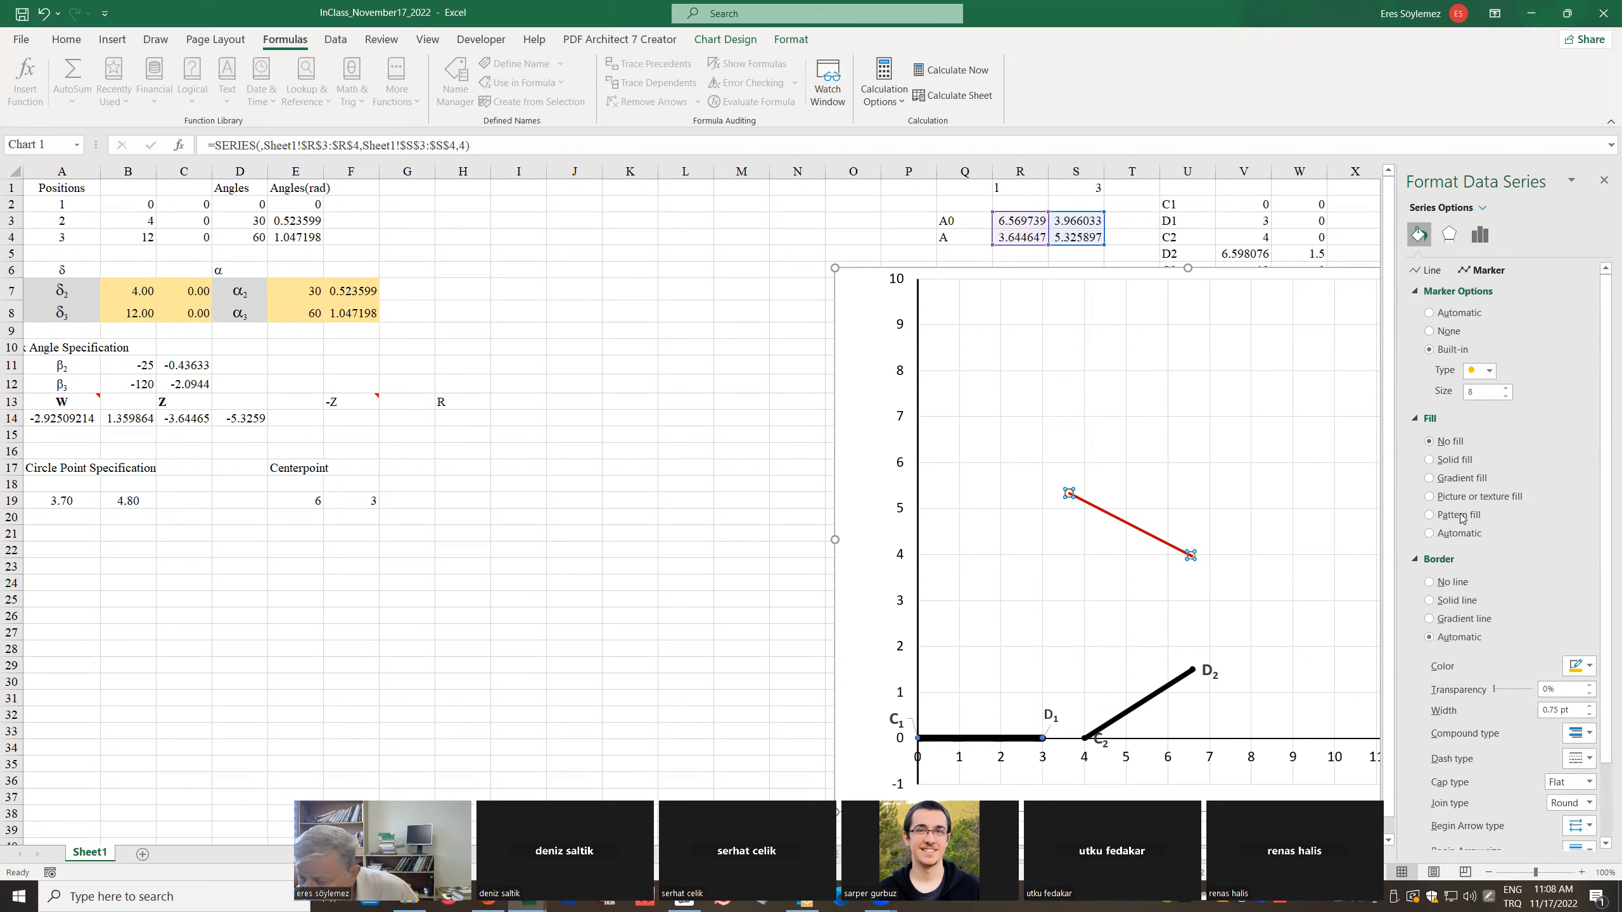
pyautogui.click(1430, 602)
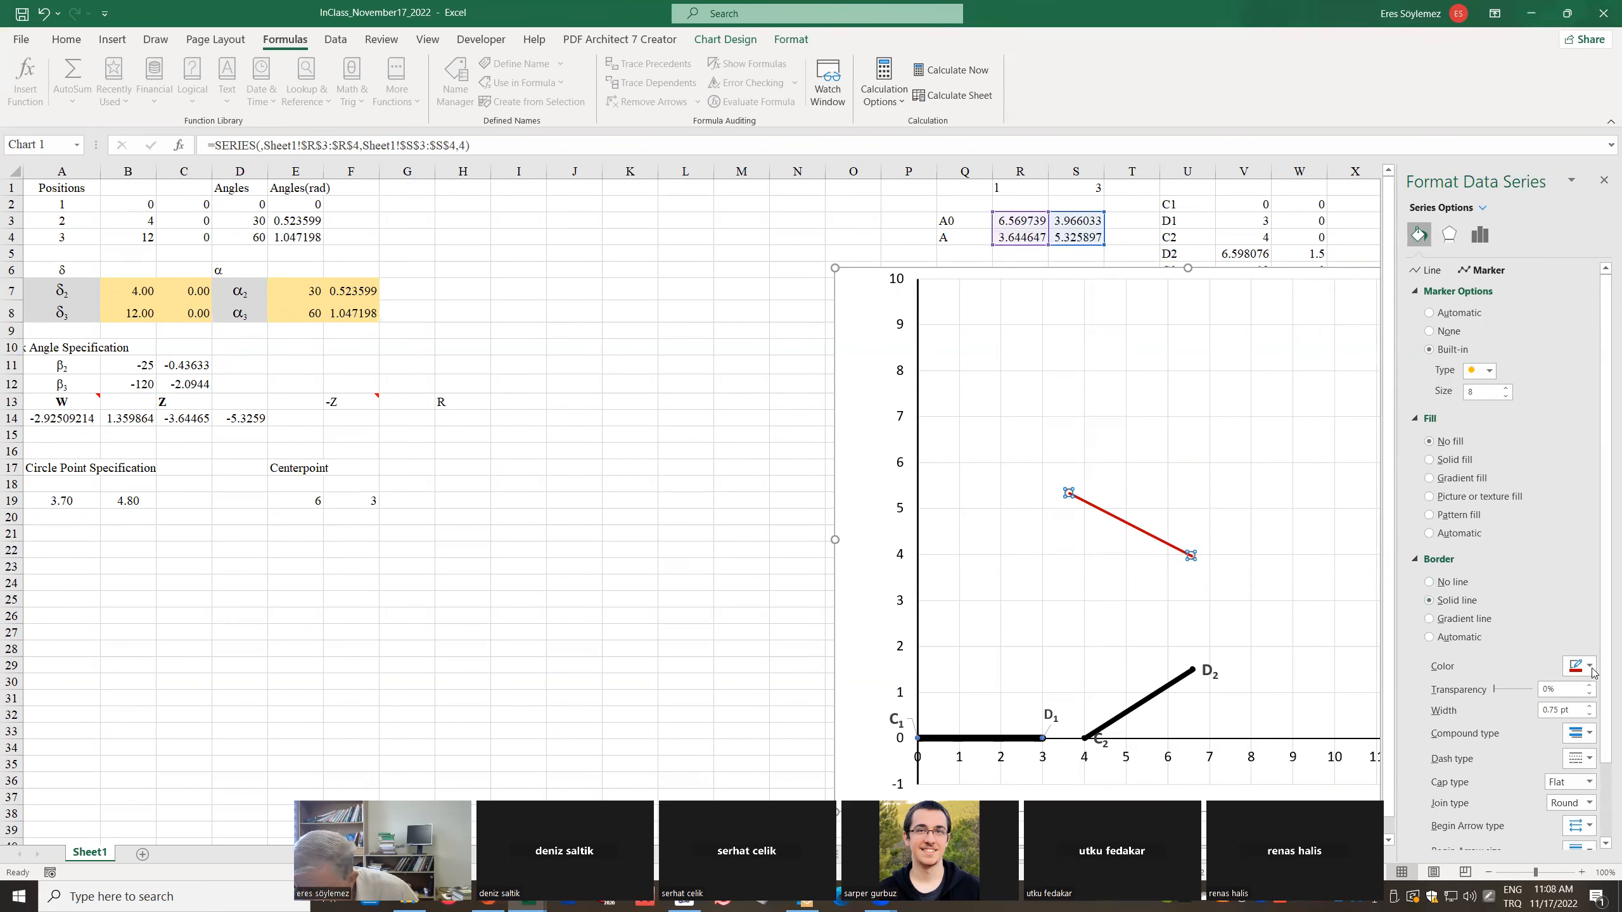
pyautogui.click(1590, 706)
pyautogui.click(1590, 706)
pyautogui.click(1589, 705)
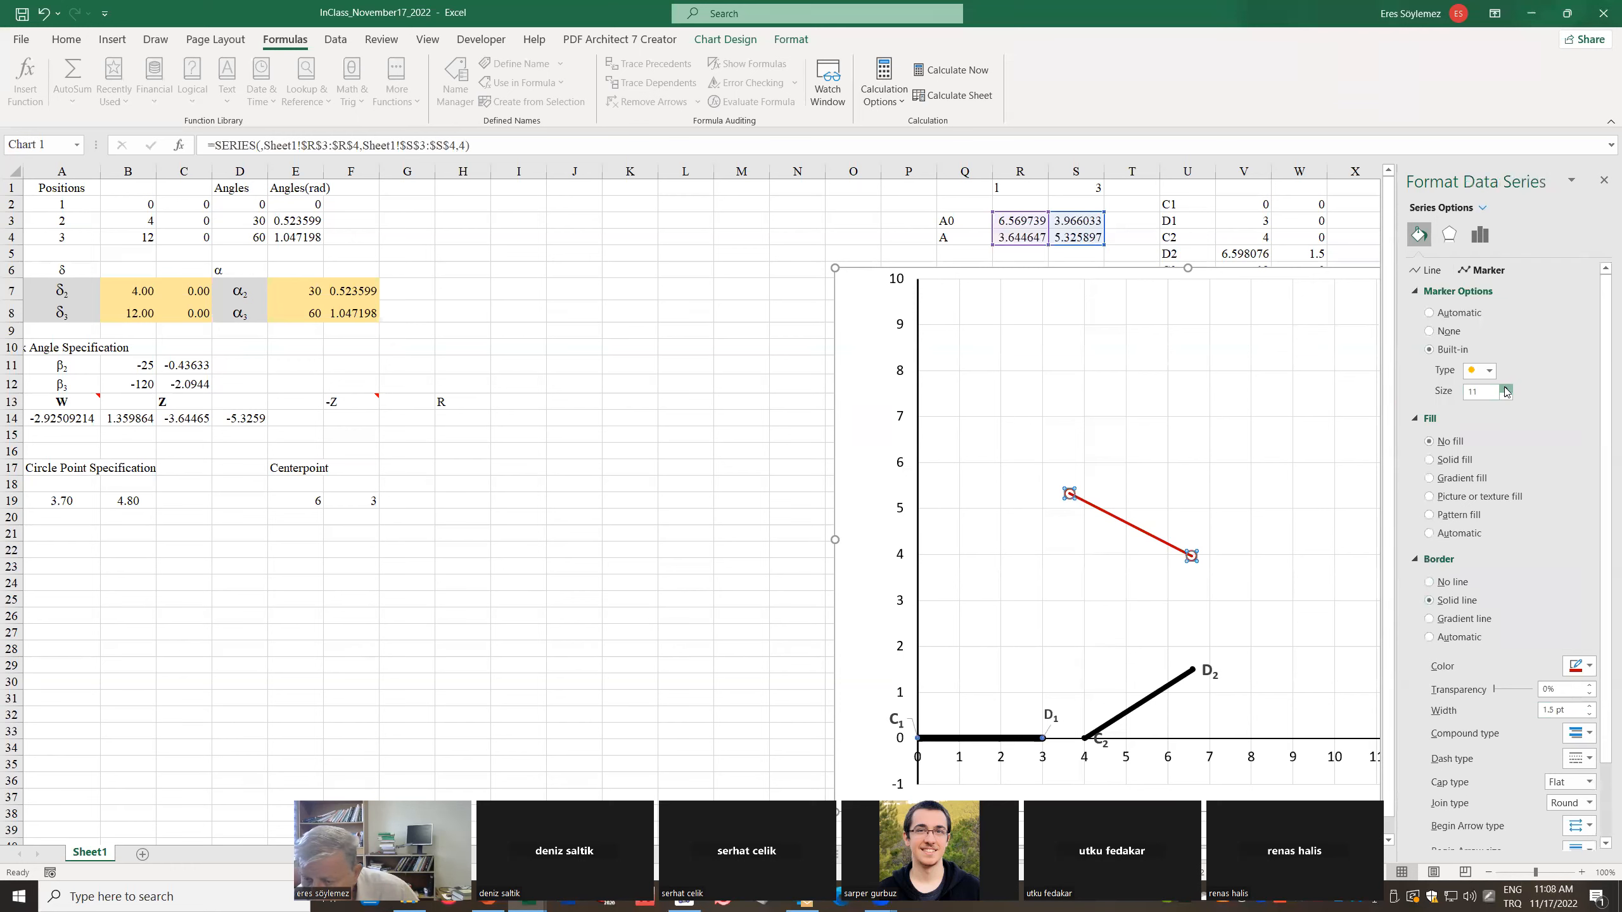
# Fill only the A0 data point's marker with solid red
pyautogui.click(1173, 469)
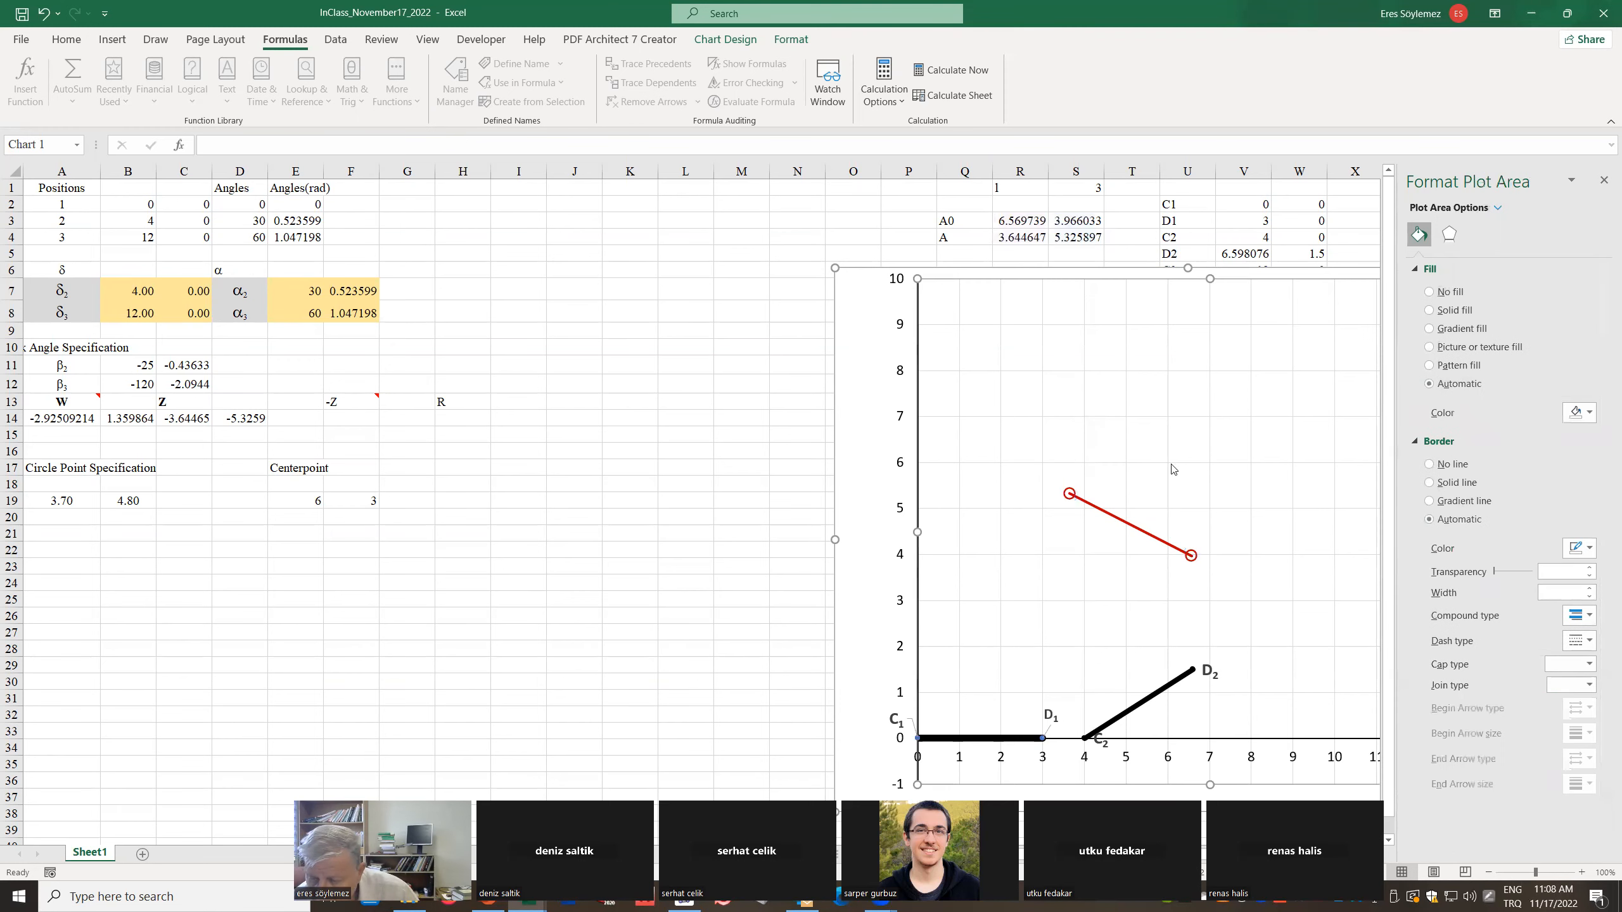
pyautogui.click(1191, 555)
pyautogui.click(1136, 542)
pyautogui.click(1192, 555)
pyautogui.click(1191, 555)
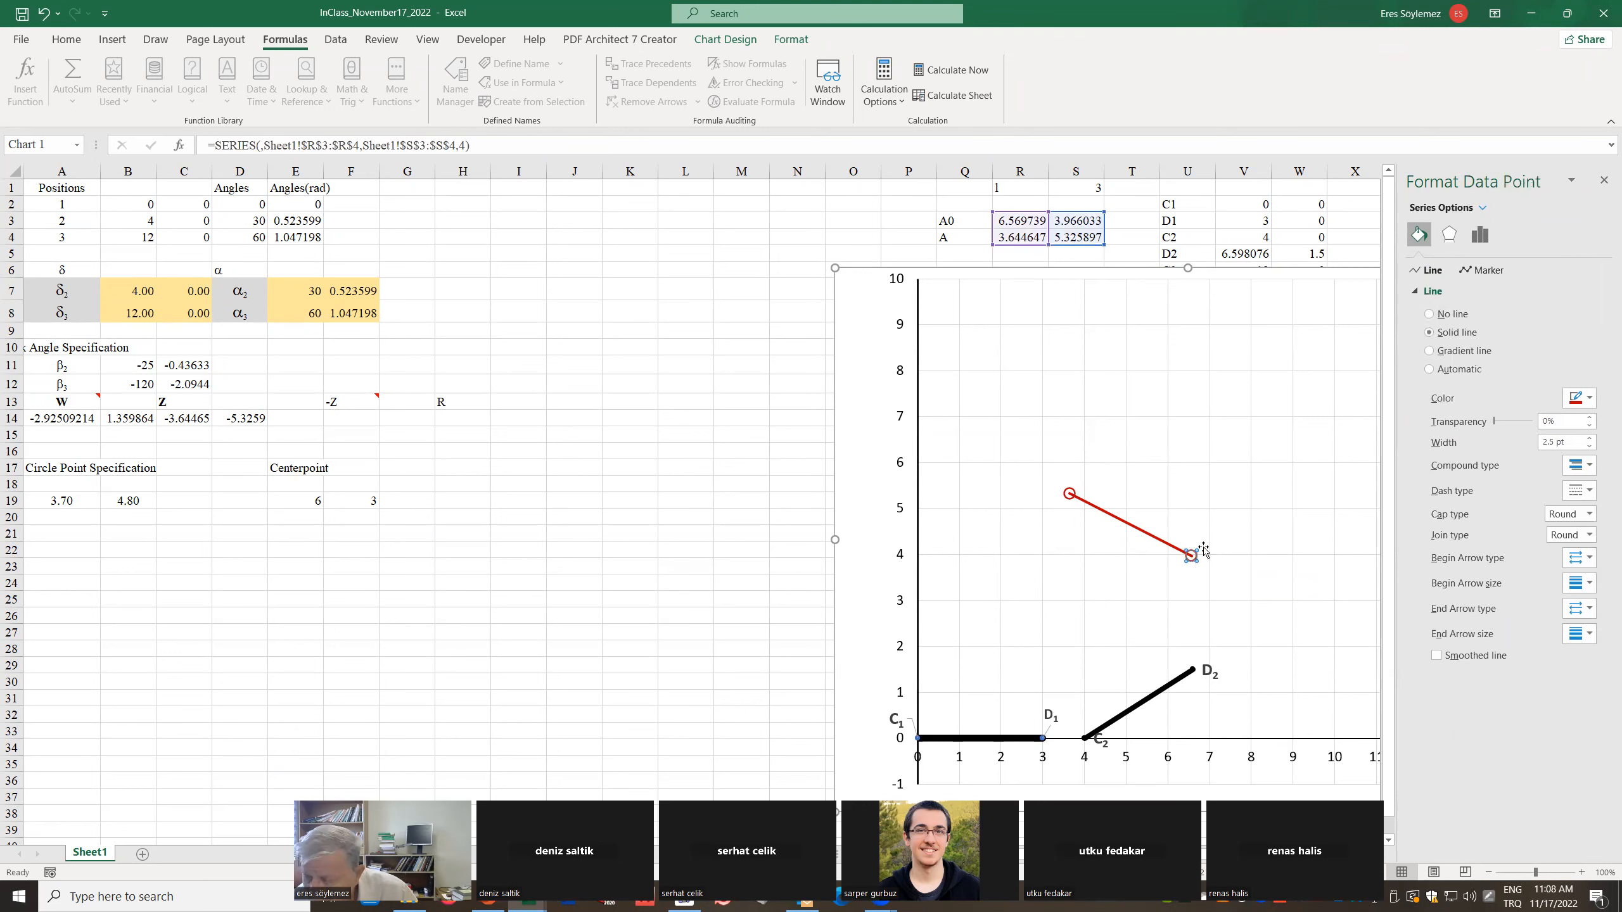
pyautogui.click(1481, 271)
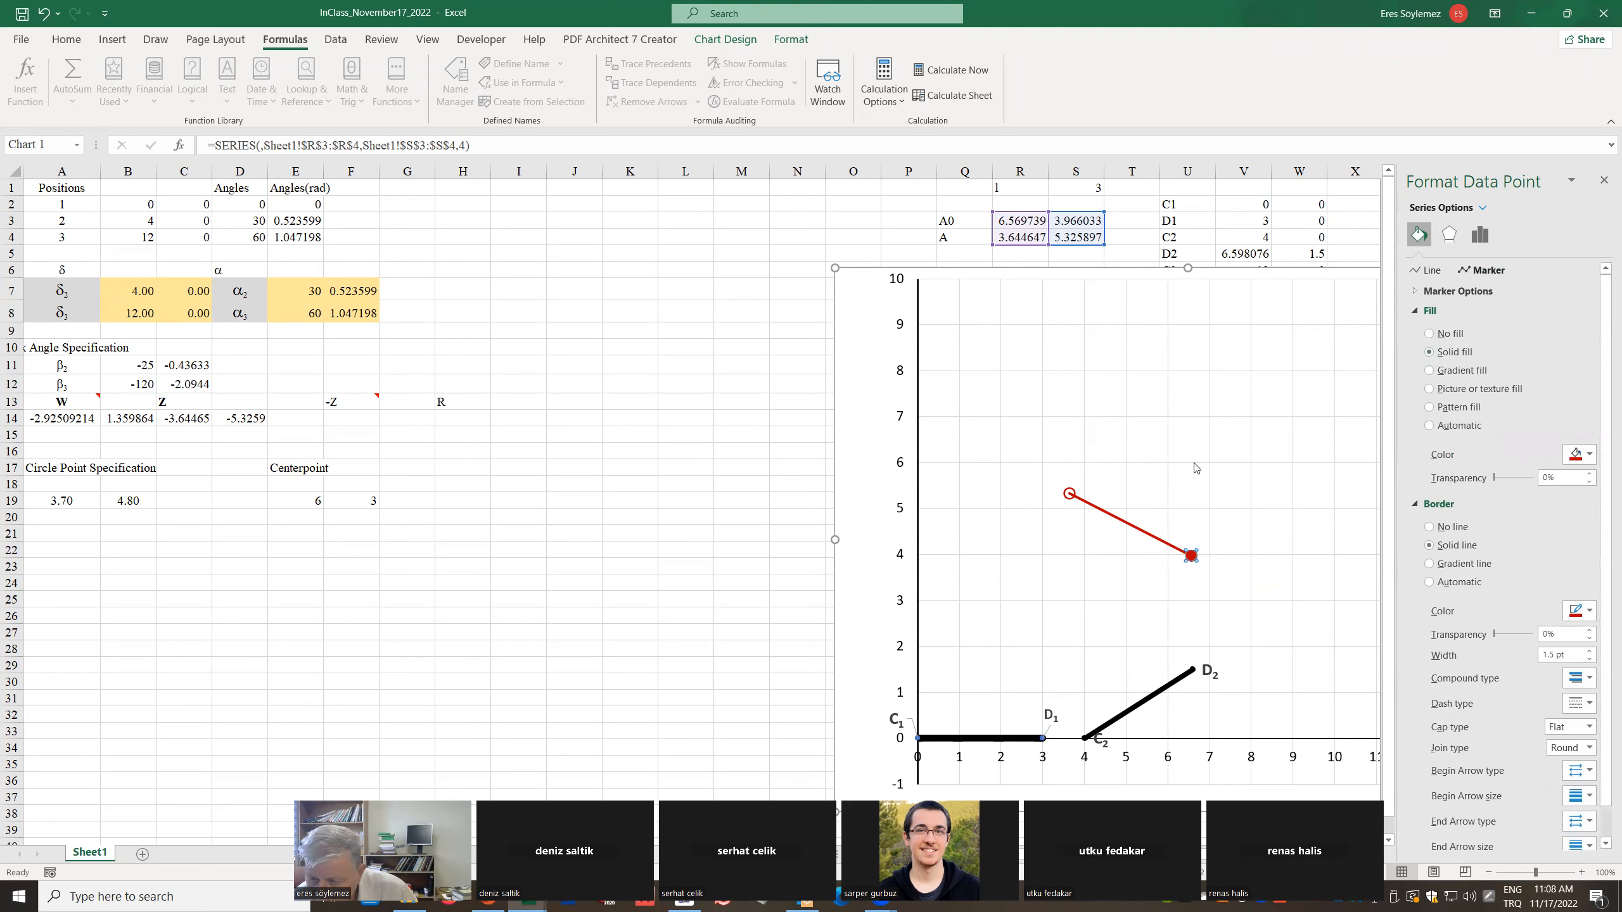
# Add data labels to the A0–A crank series
pyautogui.click(1194, 556)
pyautogui.click(1193, 557)
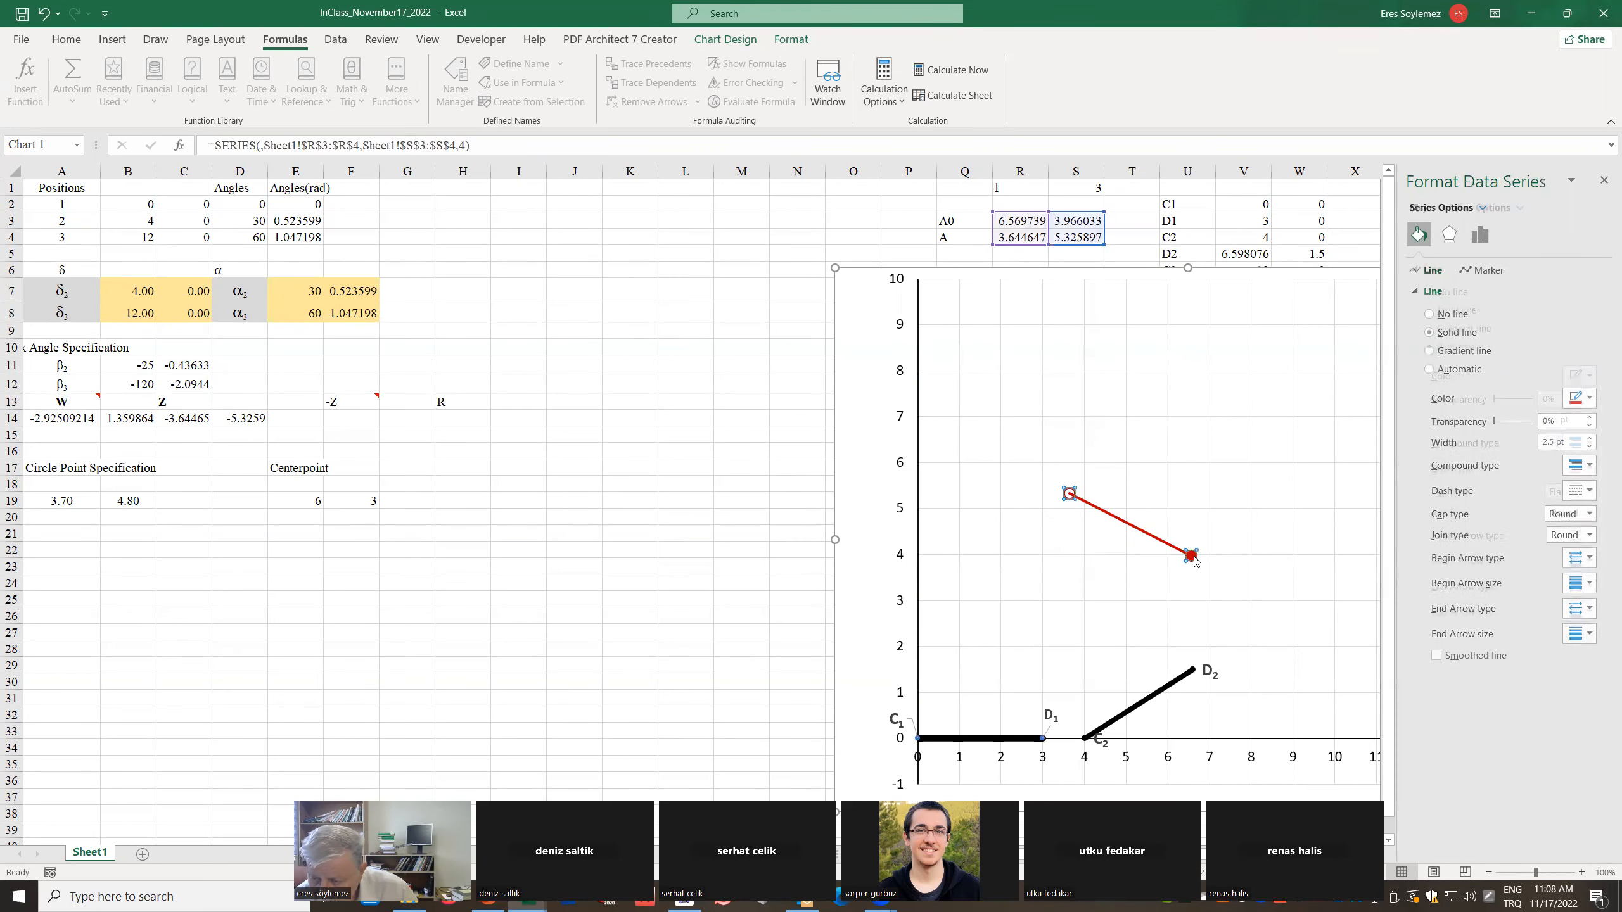
pyautogui.rightClick(1199, 564)
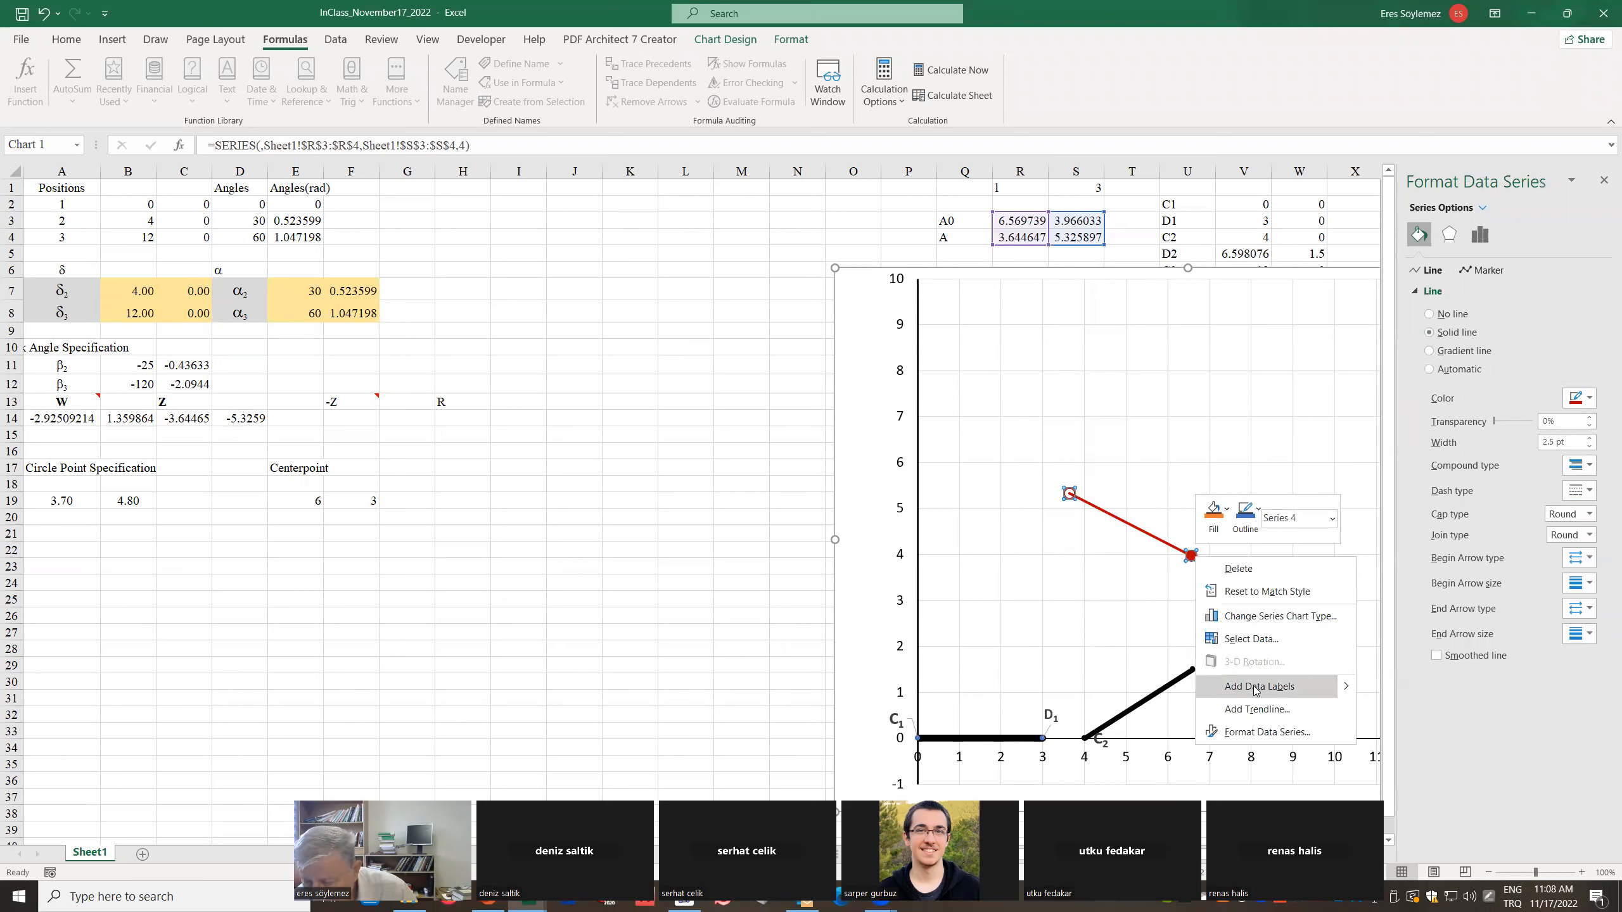
pyautogui.click(1259, 687)
# Replace the text of the A0 point's data label with "A0"
pyautogui.click(1209, 554)
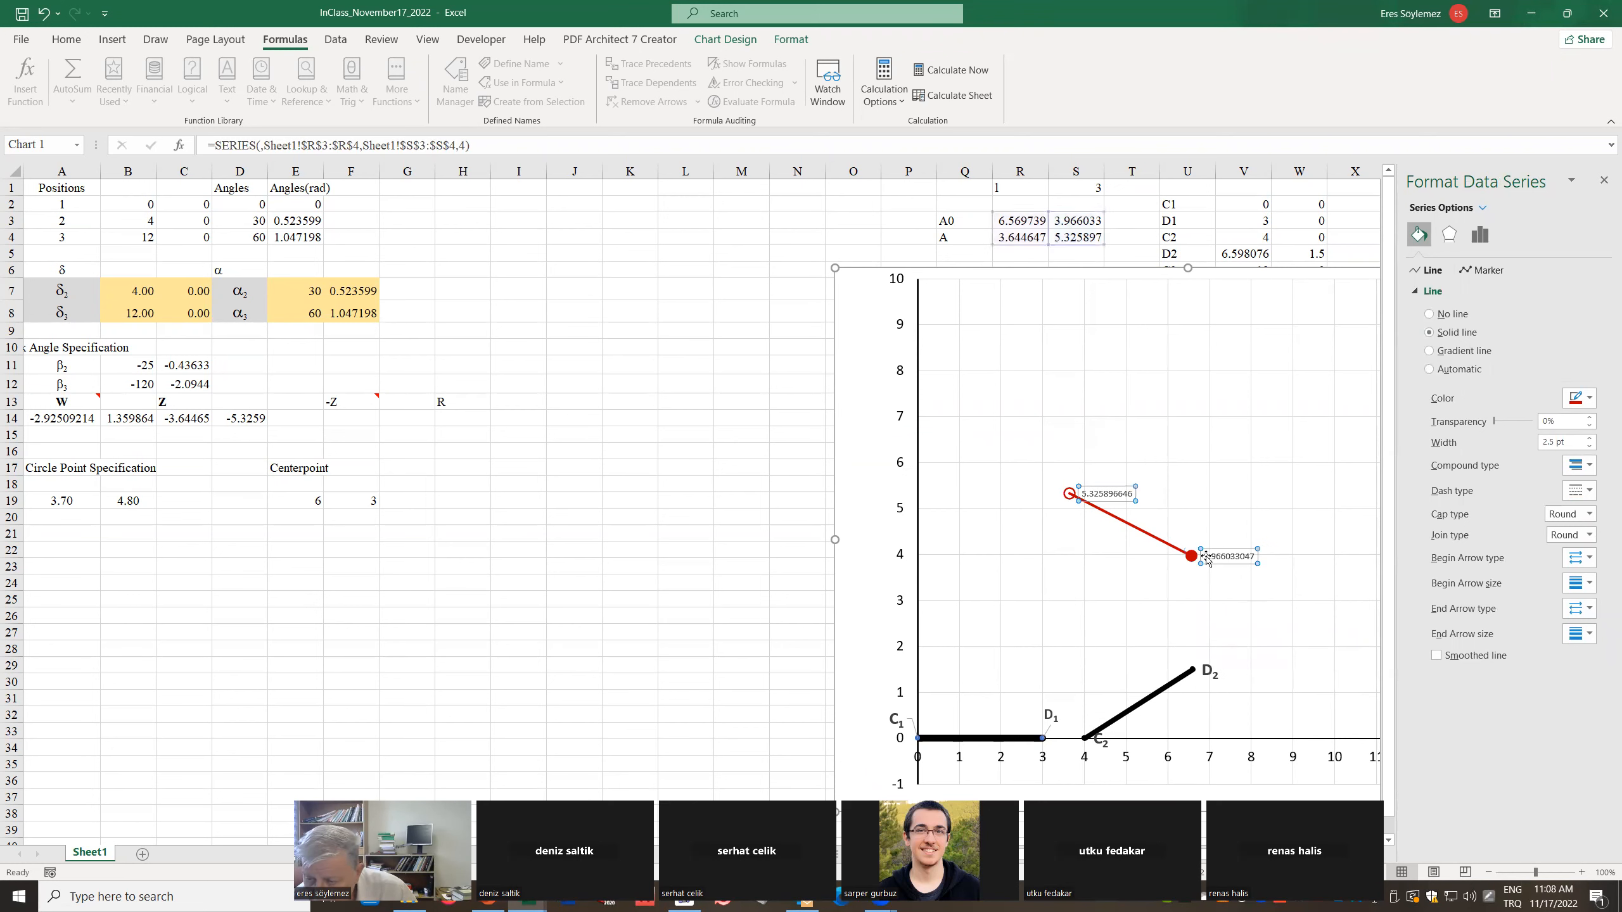
pyautogui.doubleClick(1209, 555)
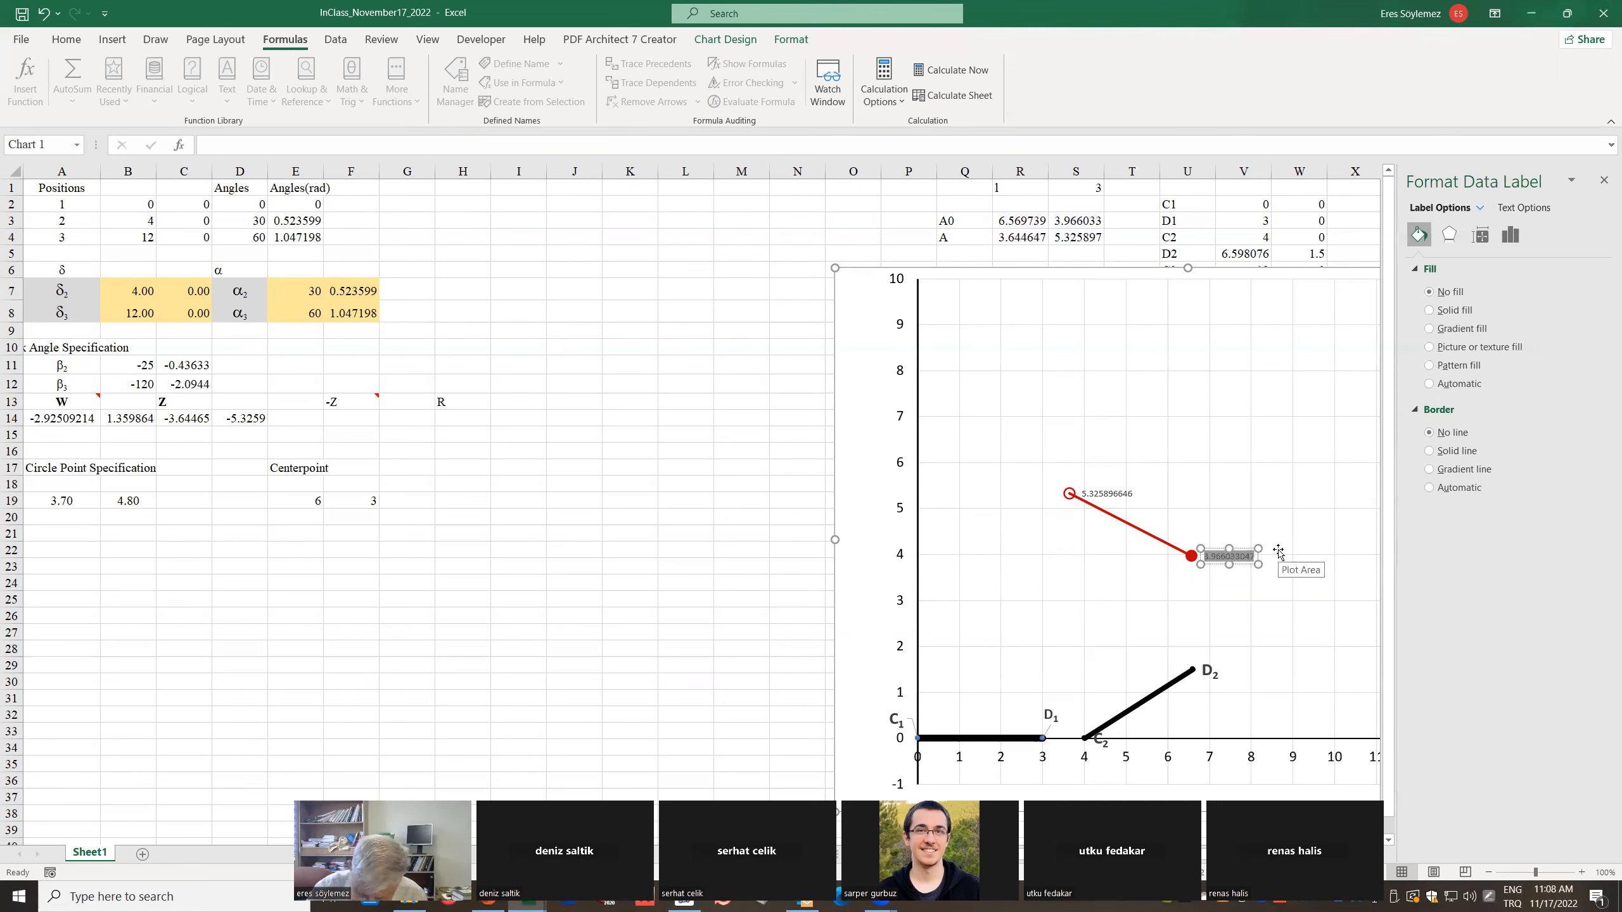
pyautogui.write('A')
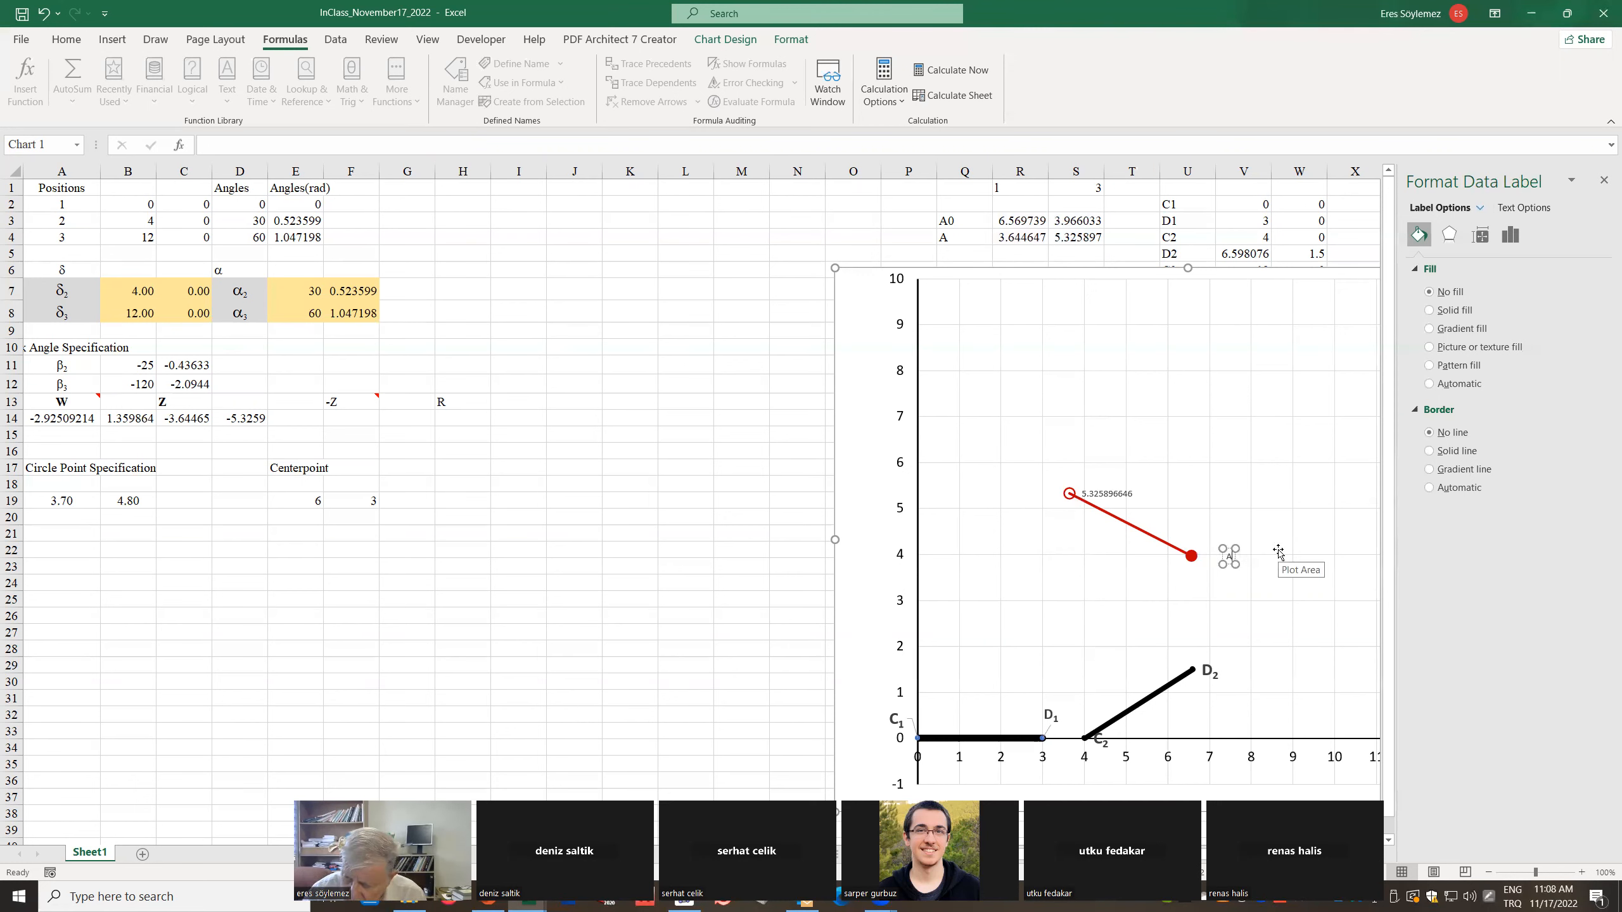
pyautogui.write('0')
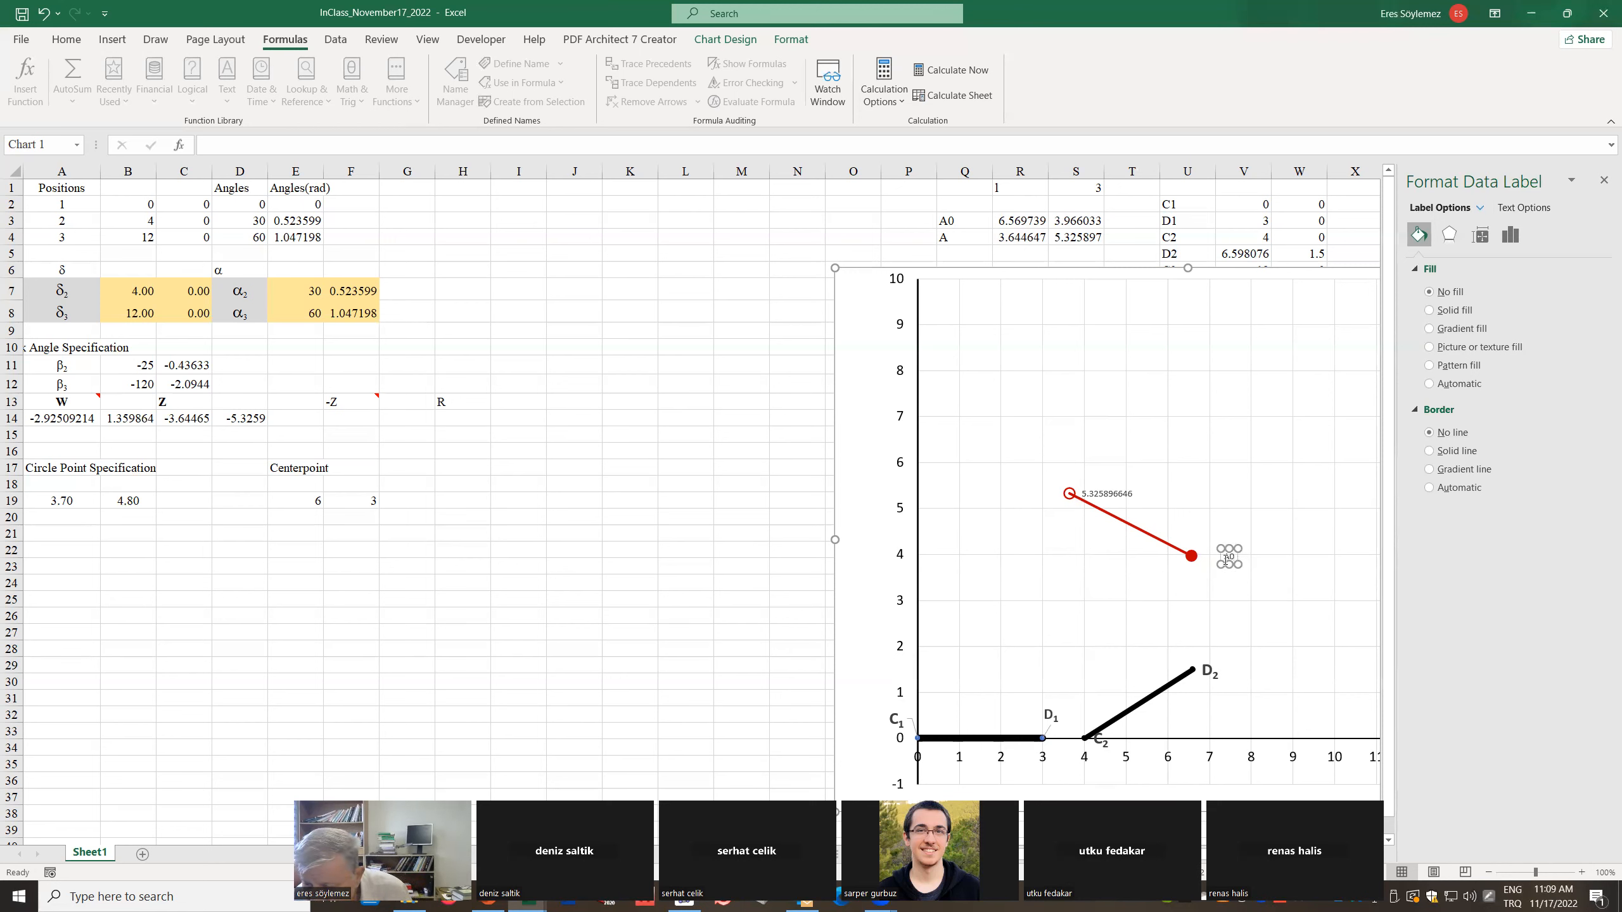
# Format the A0 label's text as bold with font size 16
pyautogui.moveTo(1225, 558); pyautogui.dragTo(1245, 561)
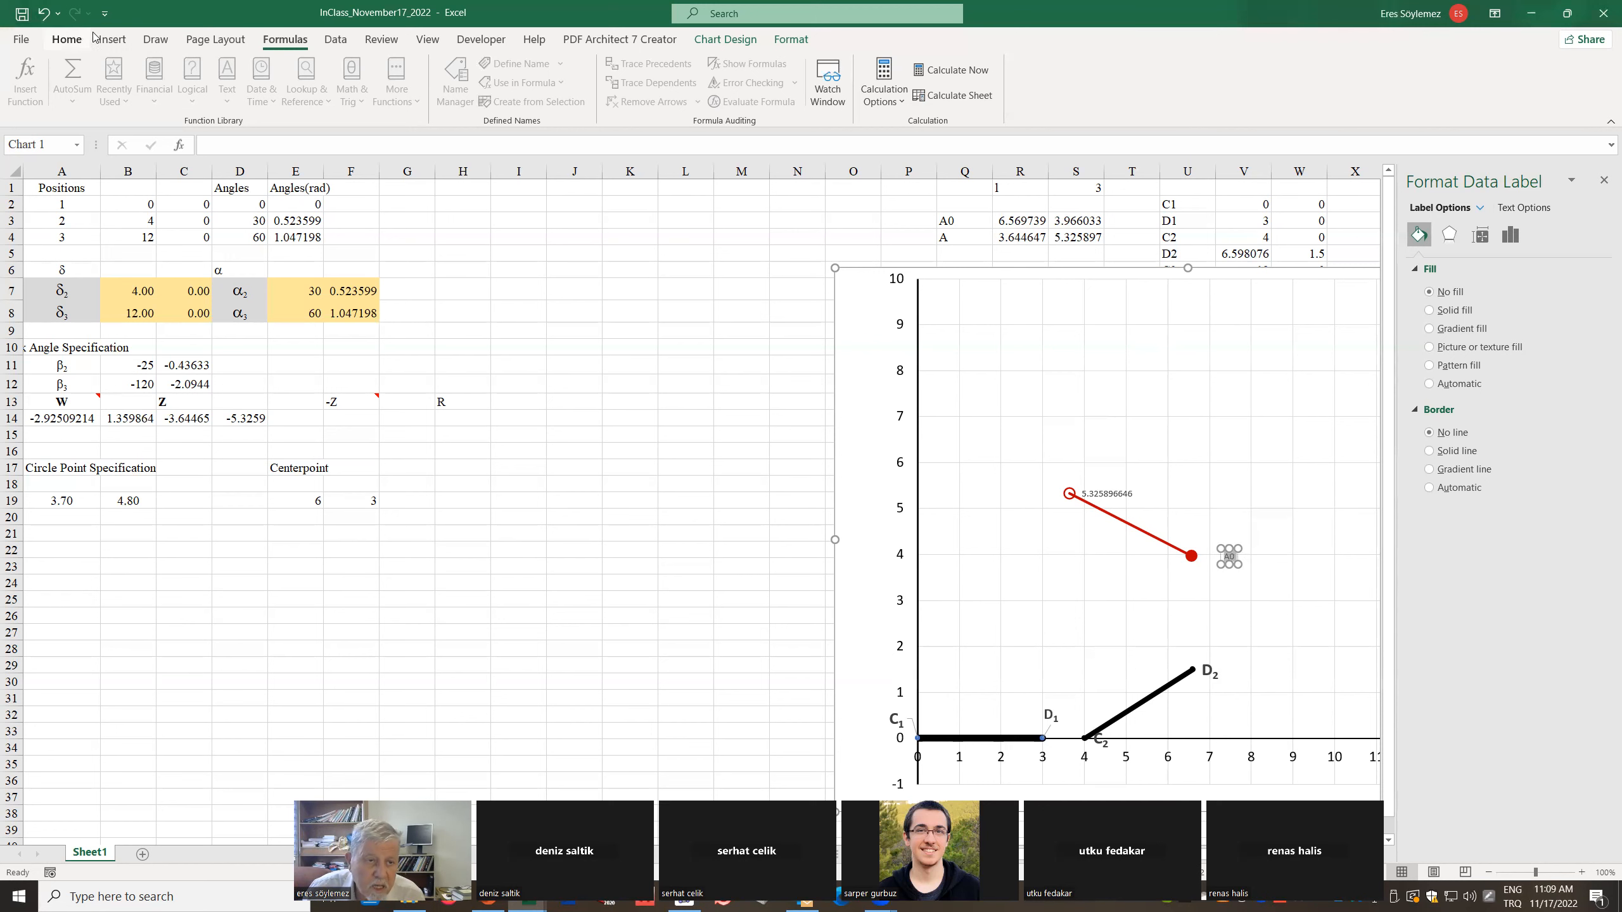
pyautogui.click(69, 39)
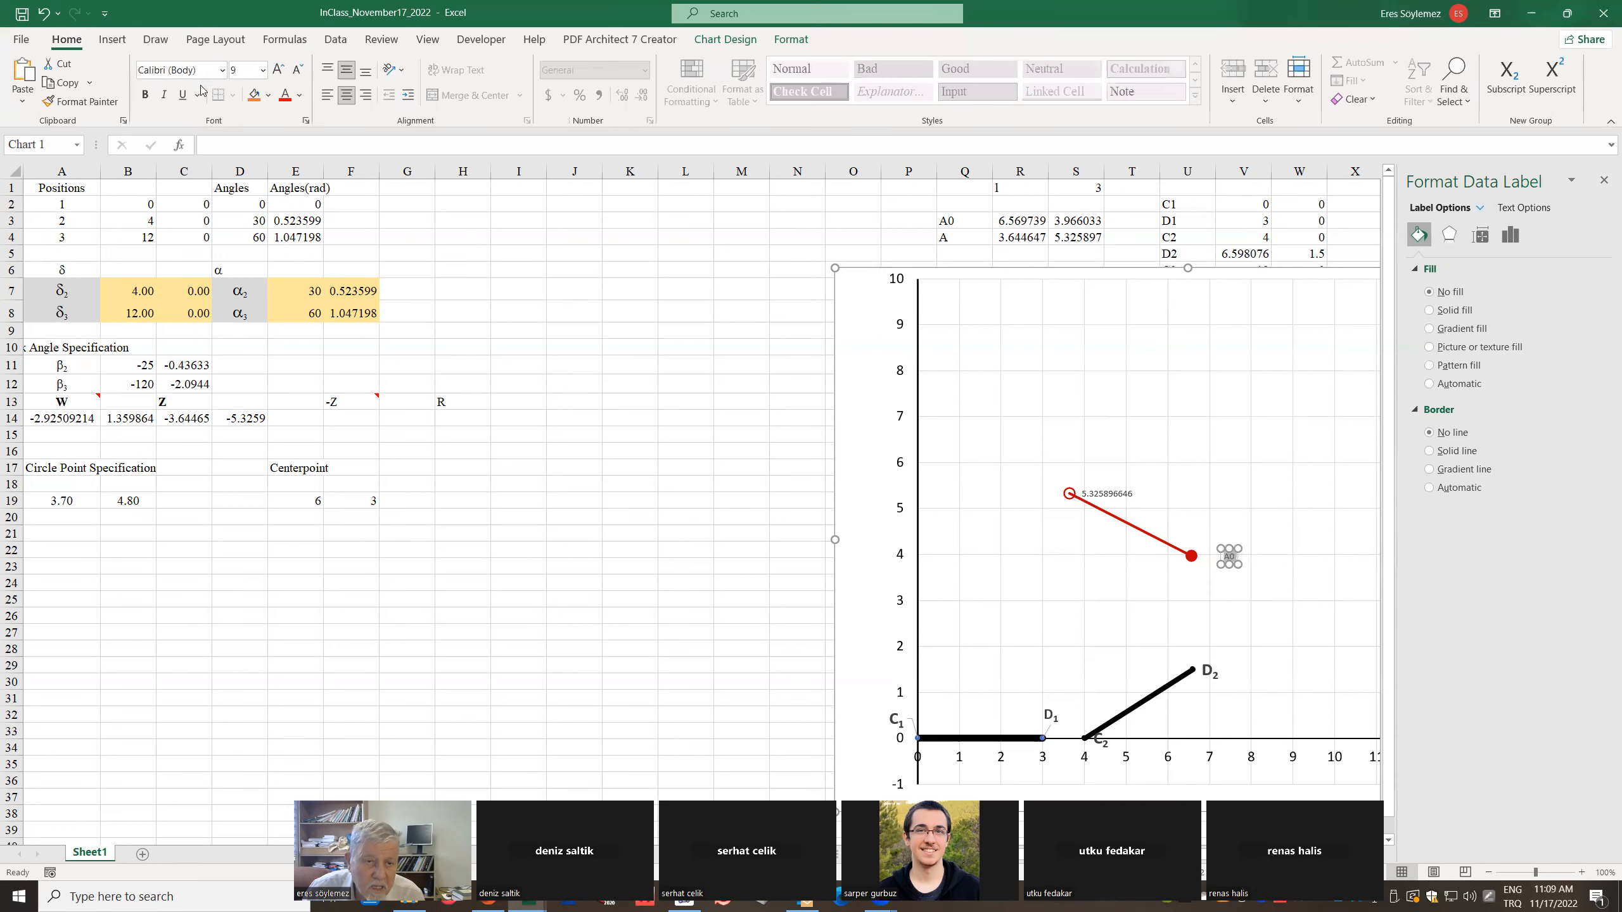
pyautogui.click(264, 70)
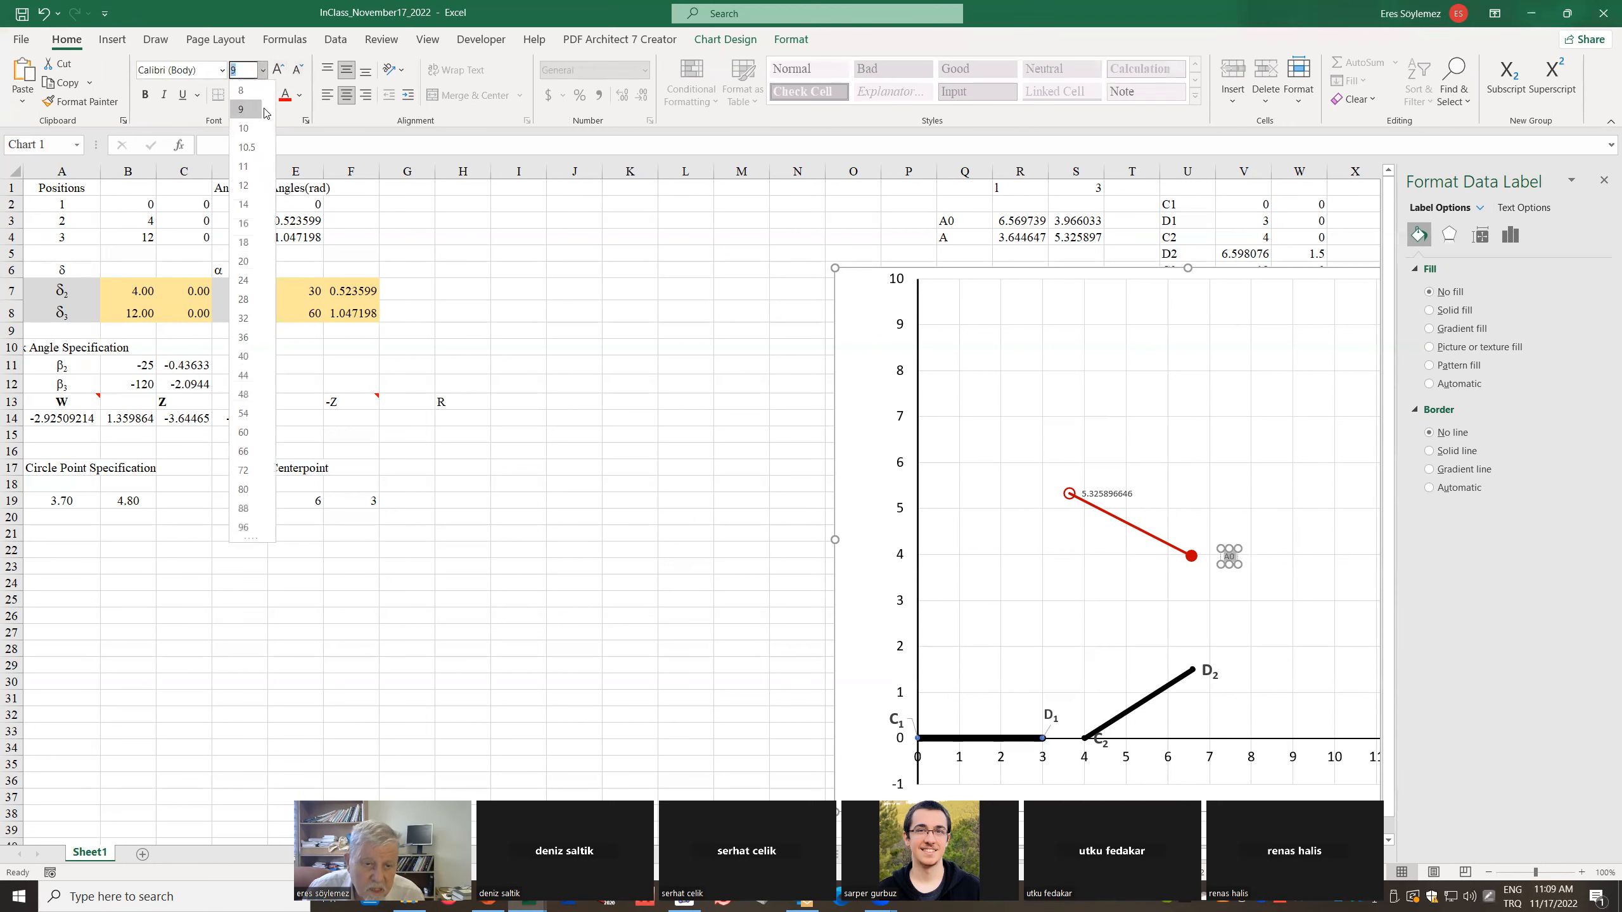
pyautogui.click(247, 224)
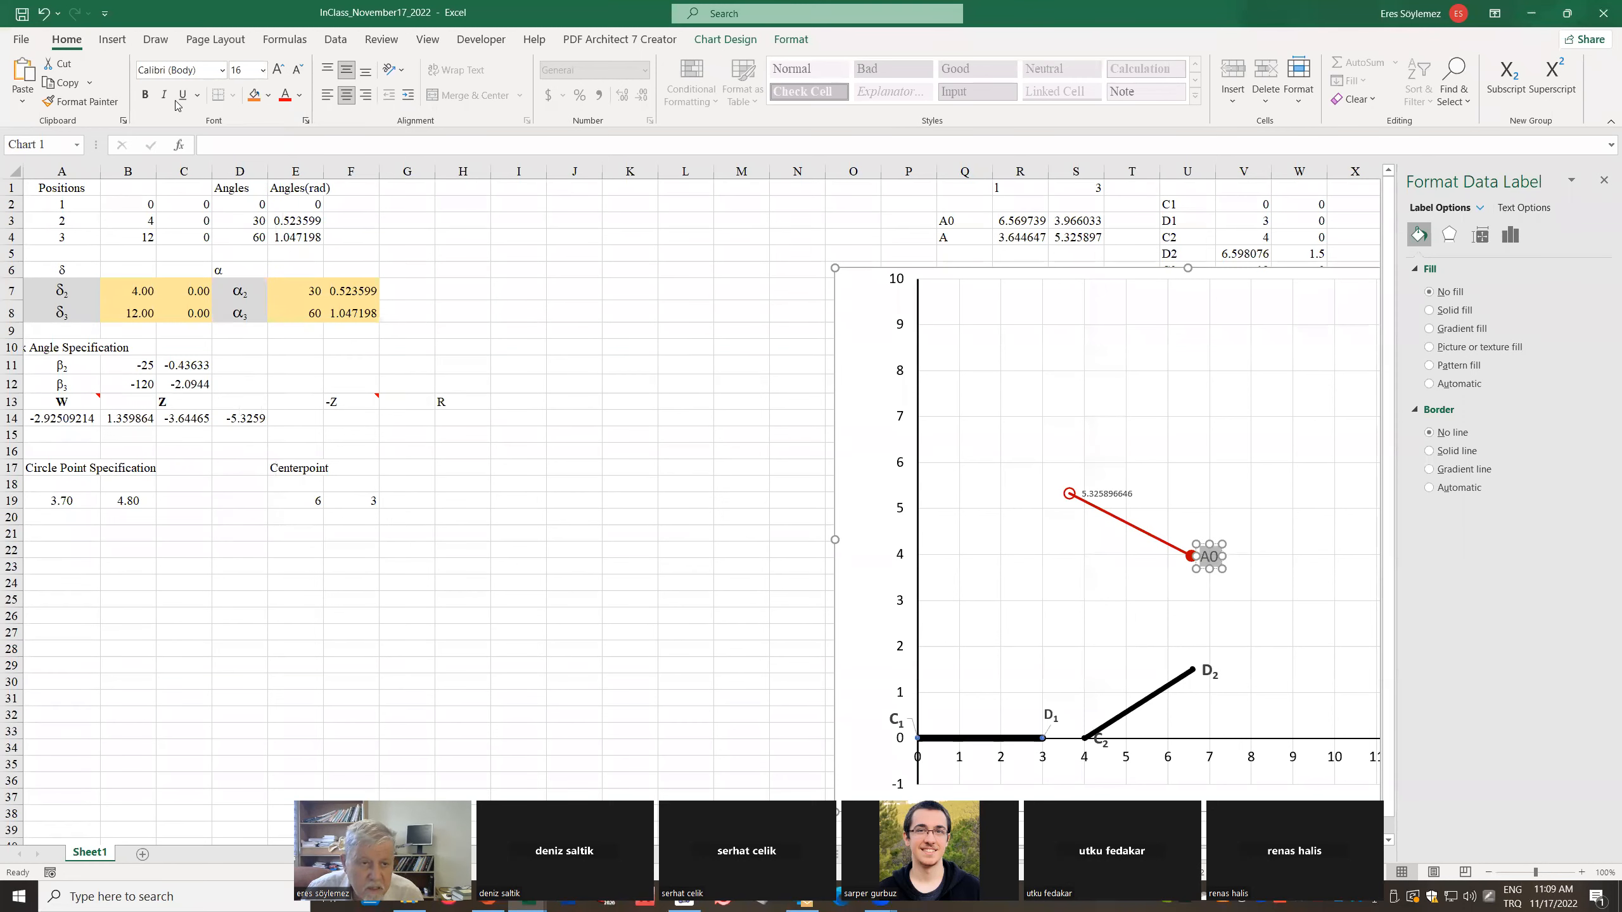
pyautogui.click(145, 94)
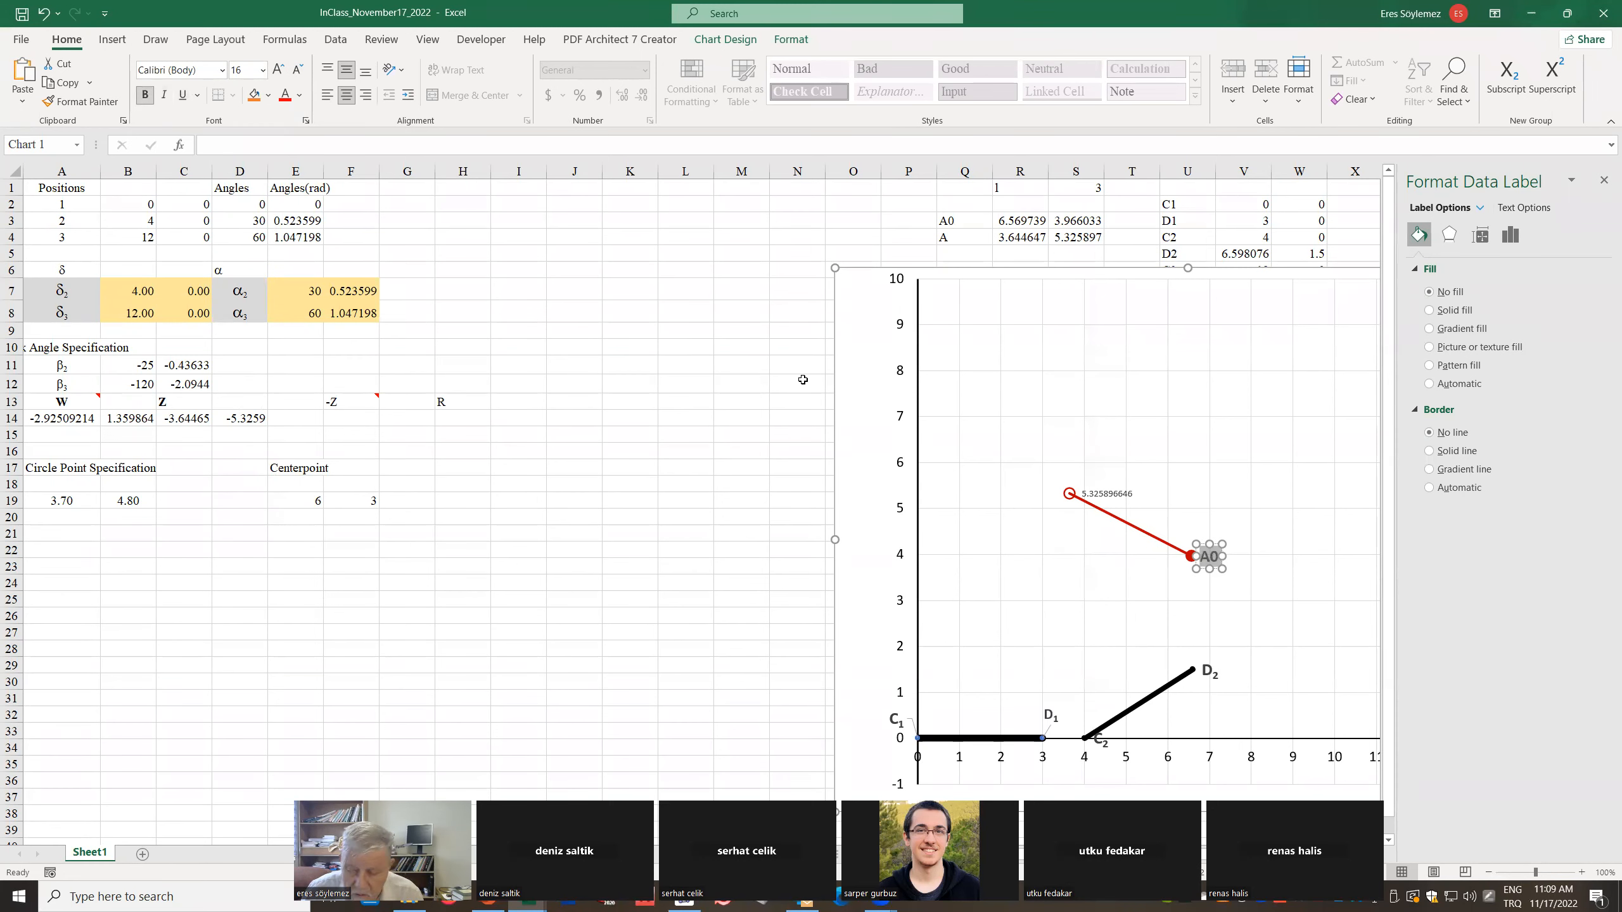
# Make the 0 in the A0 label a subscript
pyautogui.click(1217, 559)
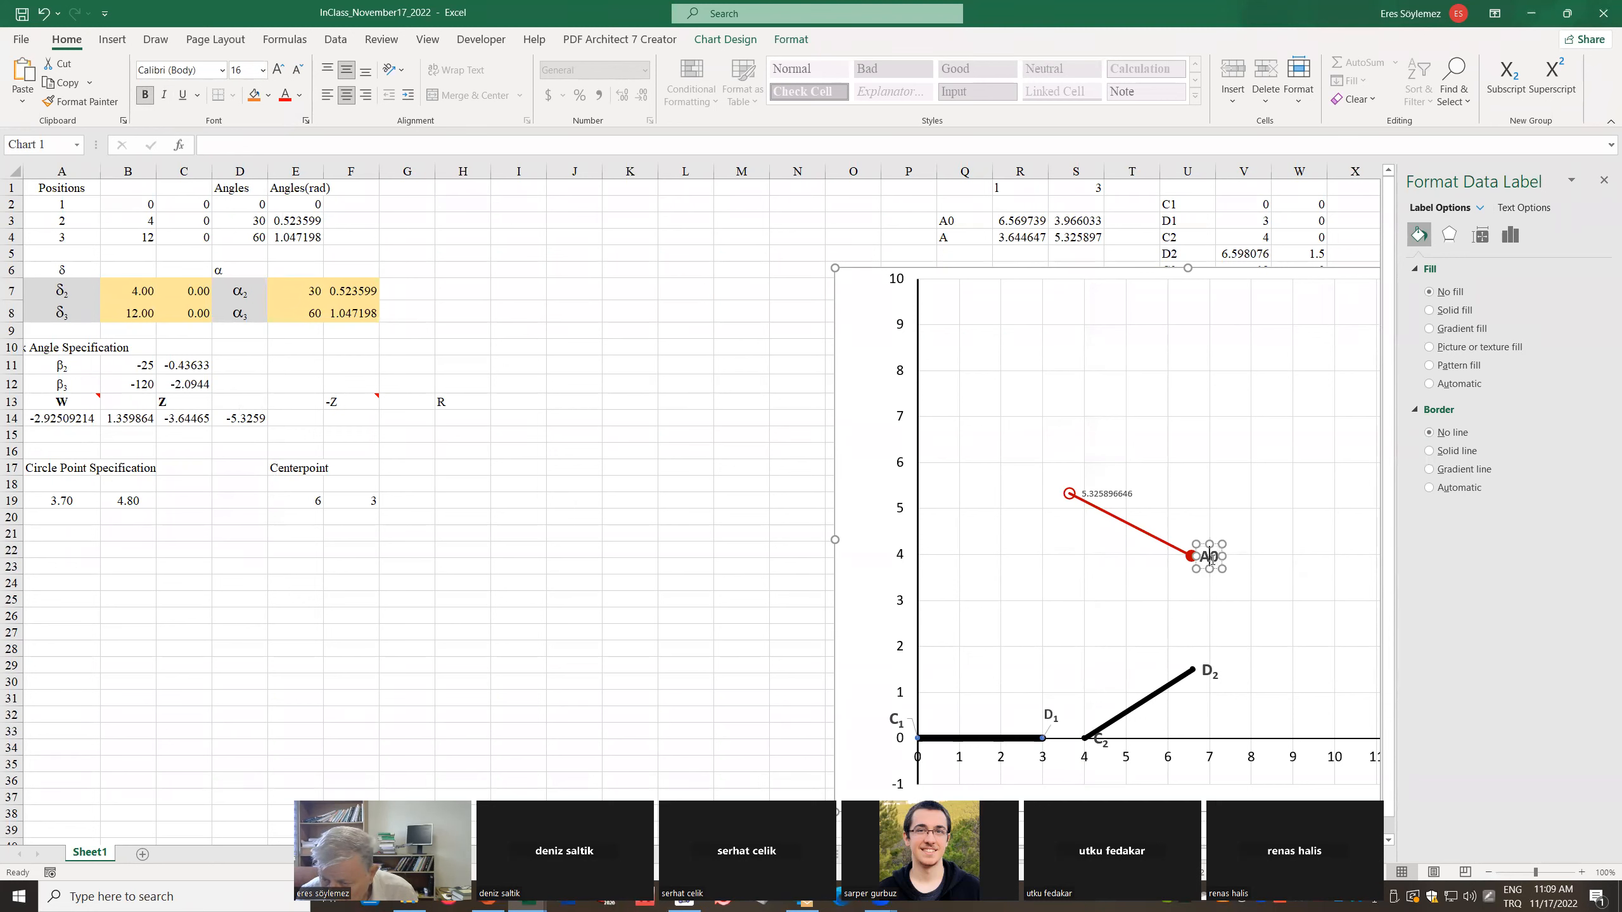
pyautogui.click(1507, 80)
pyautogui.click(1093, 542)
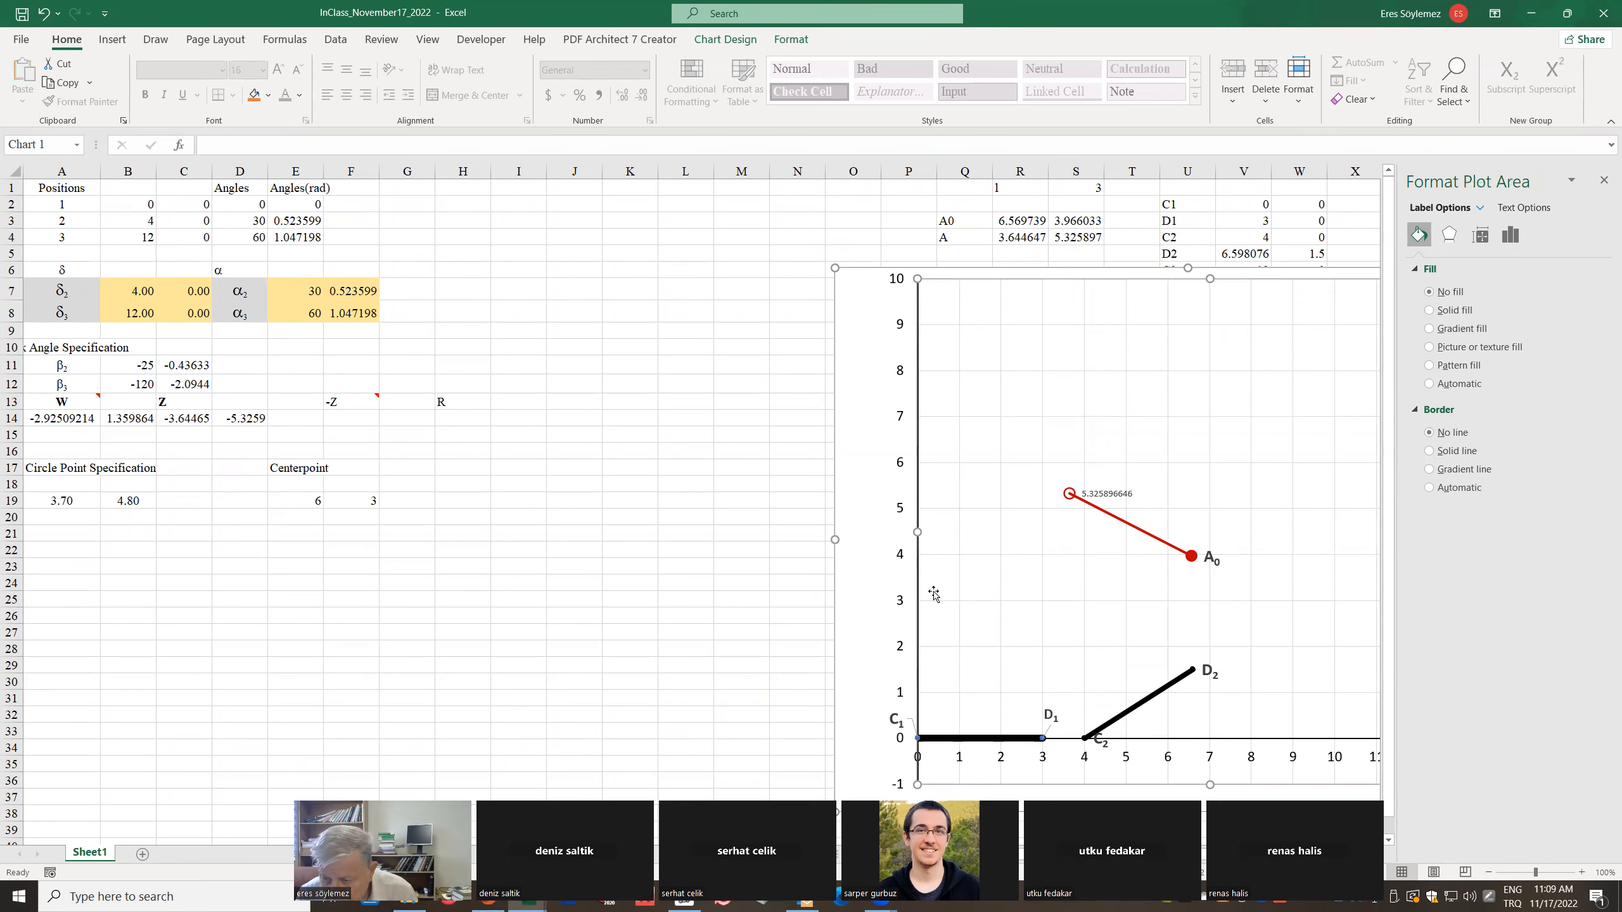
# Replace the text of the data label at the crank's moving pivot with "A1"
pyautogui.click(1070, 495)
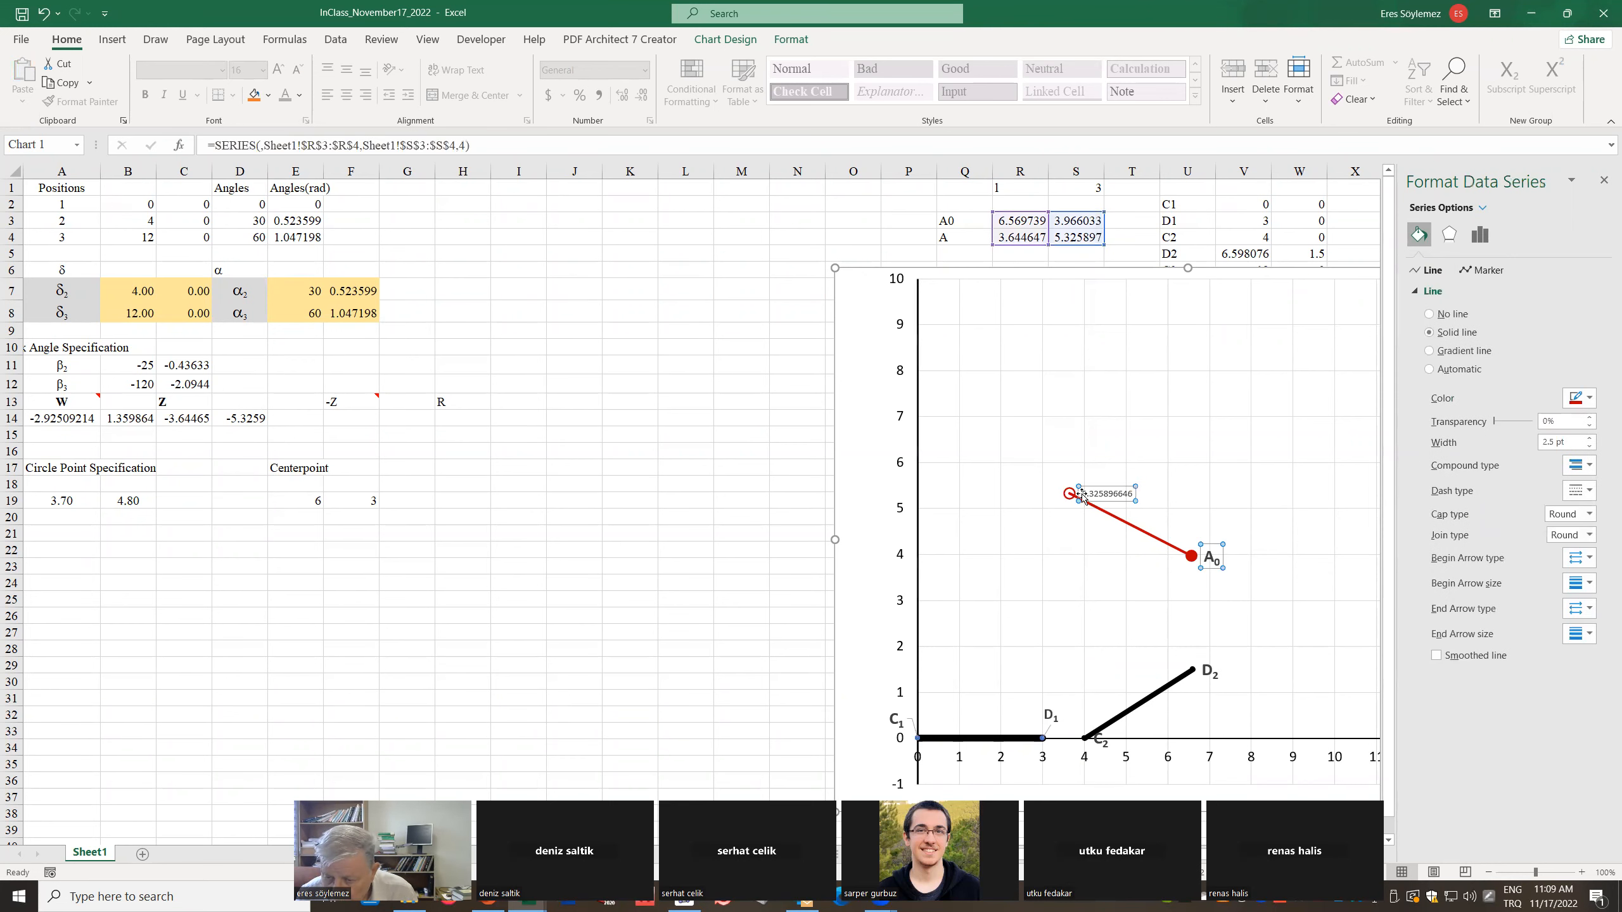
pyautogui.click(1085, 493)
pyautogui.click(1086, 493)
pyautogui.moveTo(1084, 493); pyautogui.dragTo(1140, 493)
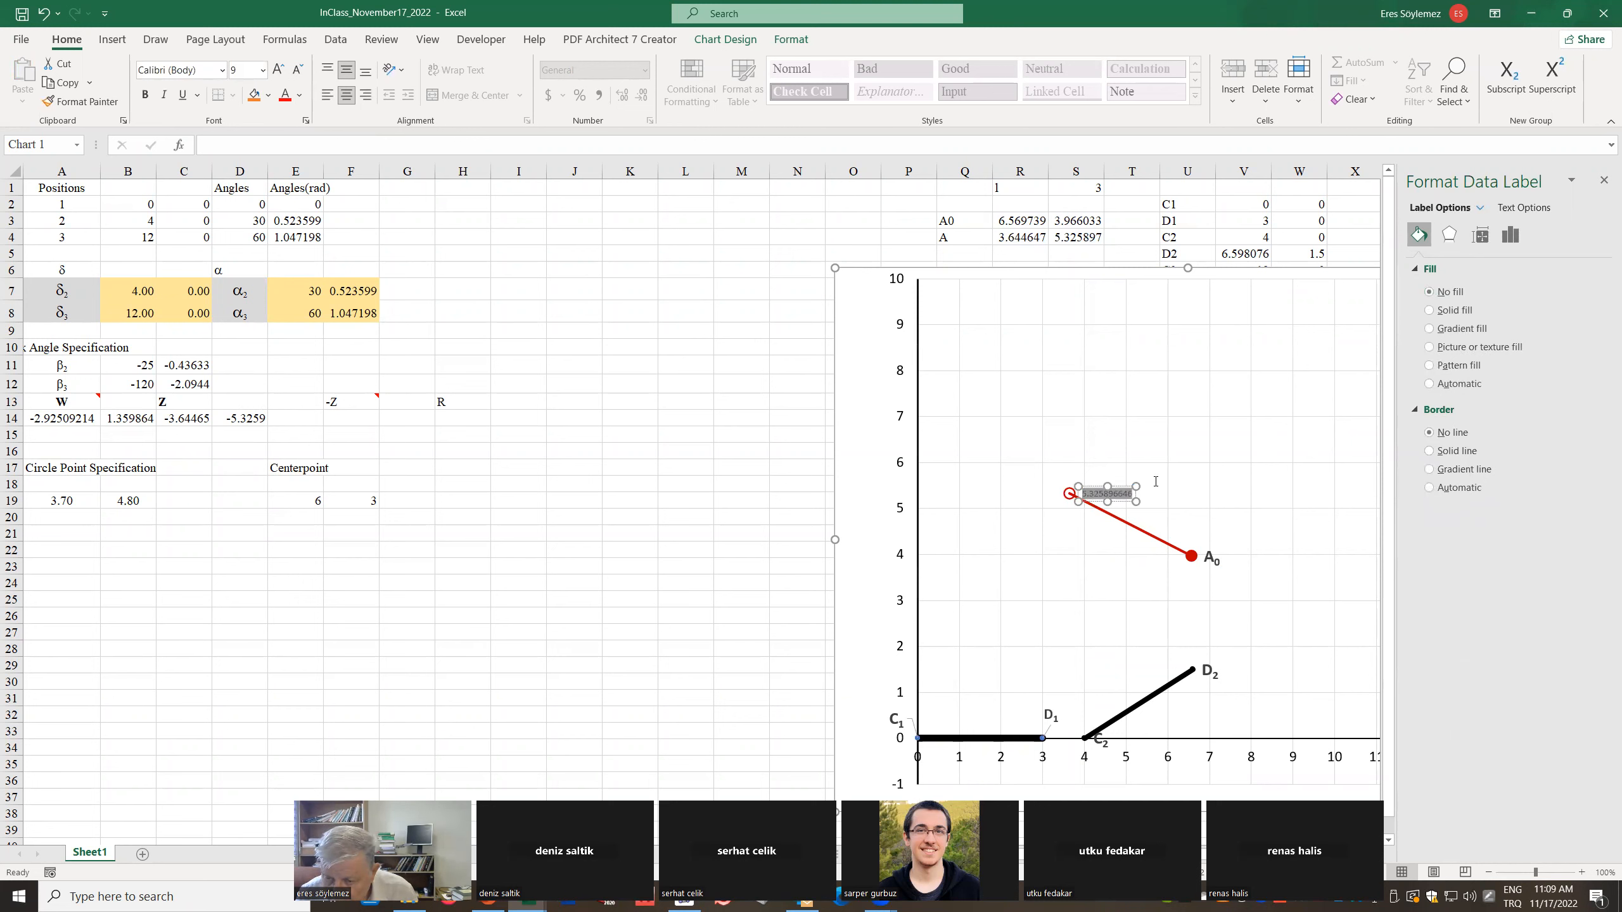
pyautogui.write('A')
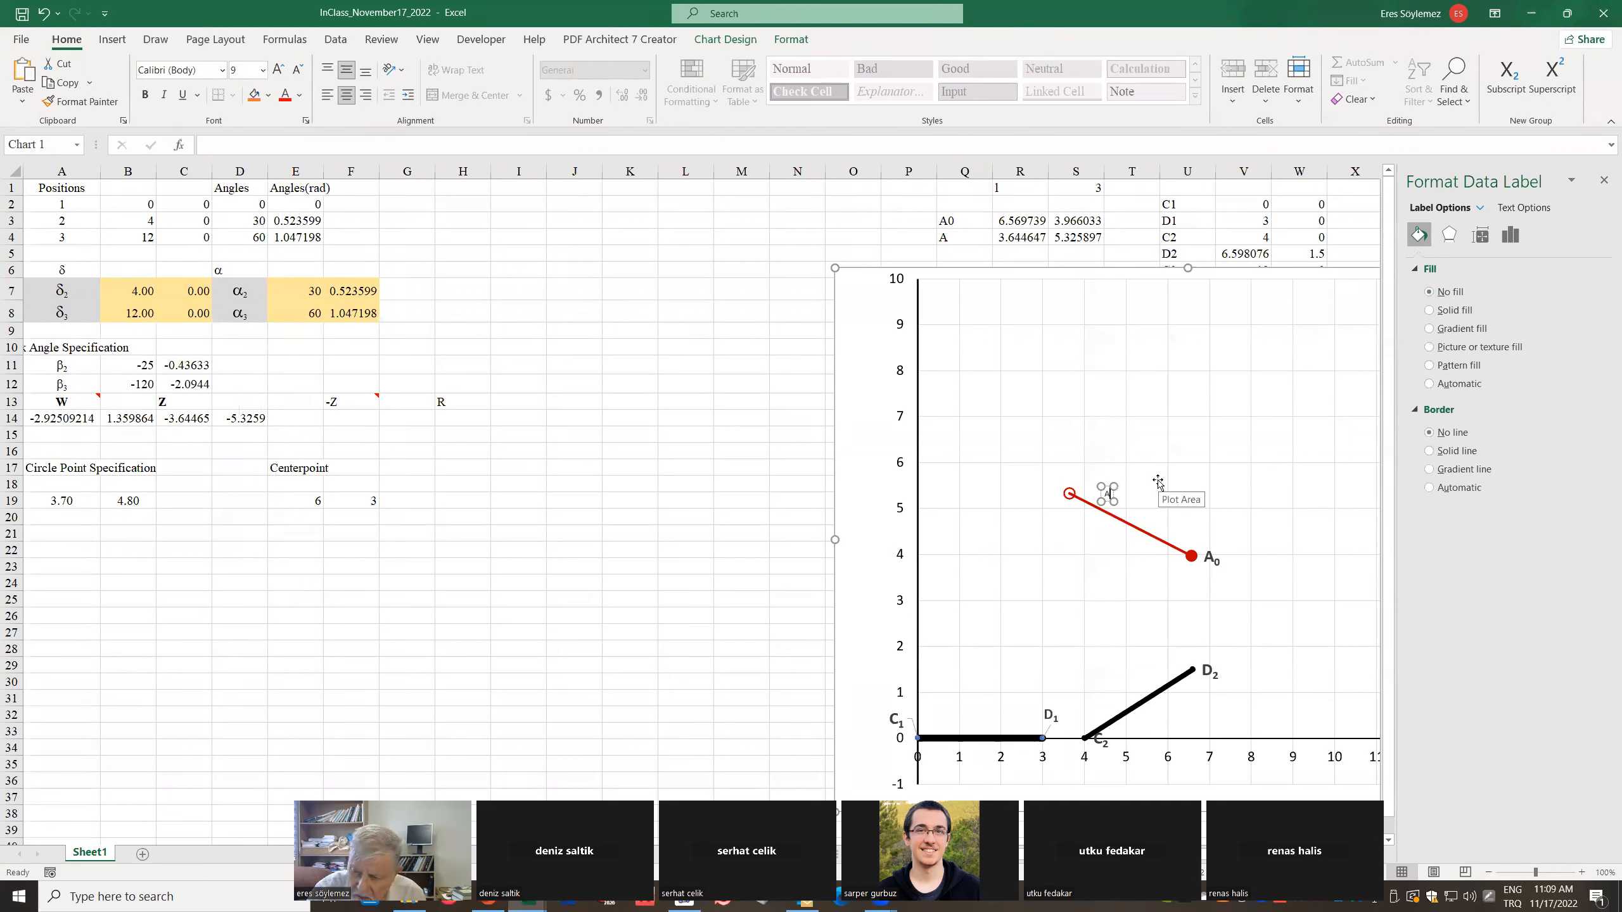
pyautogui.write('1')
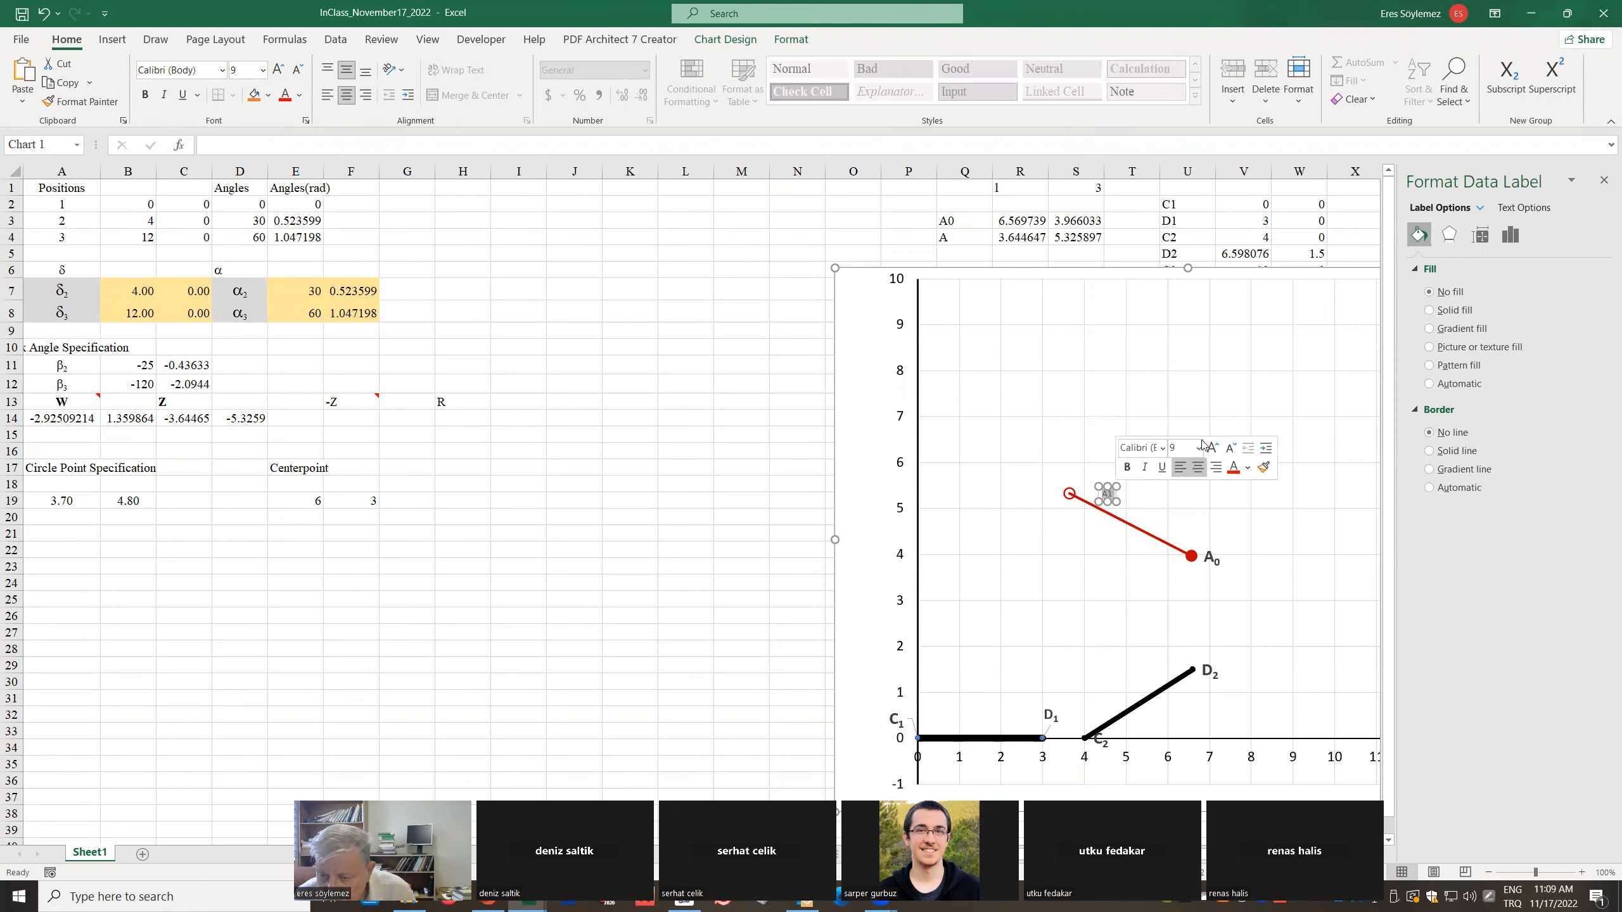
# Format the A1 label's text as bold with font size 16
pyautogui.click(262, 71)
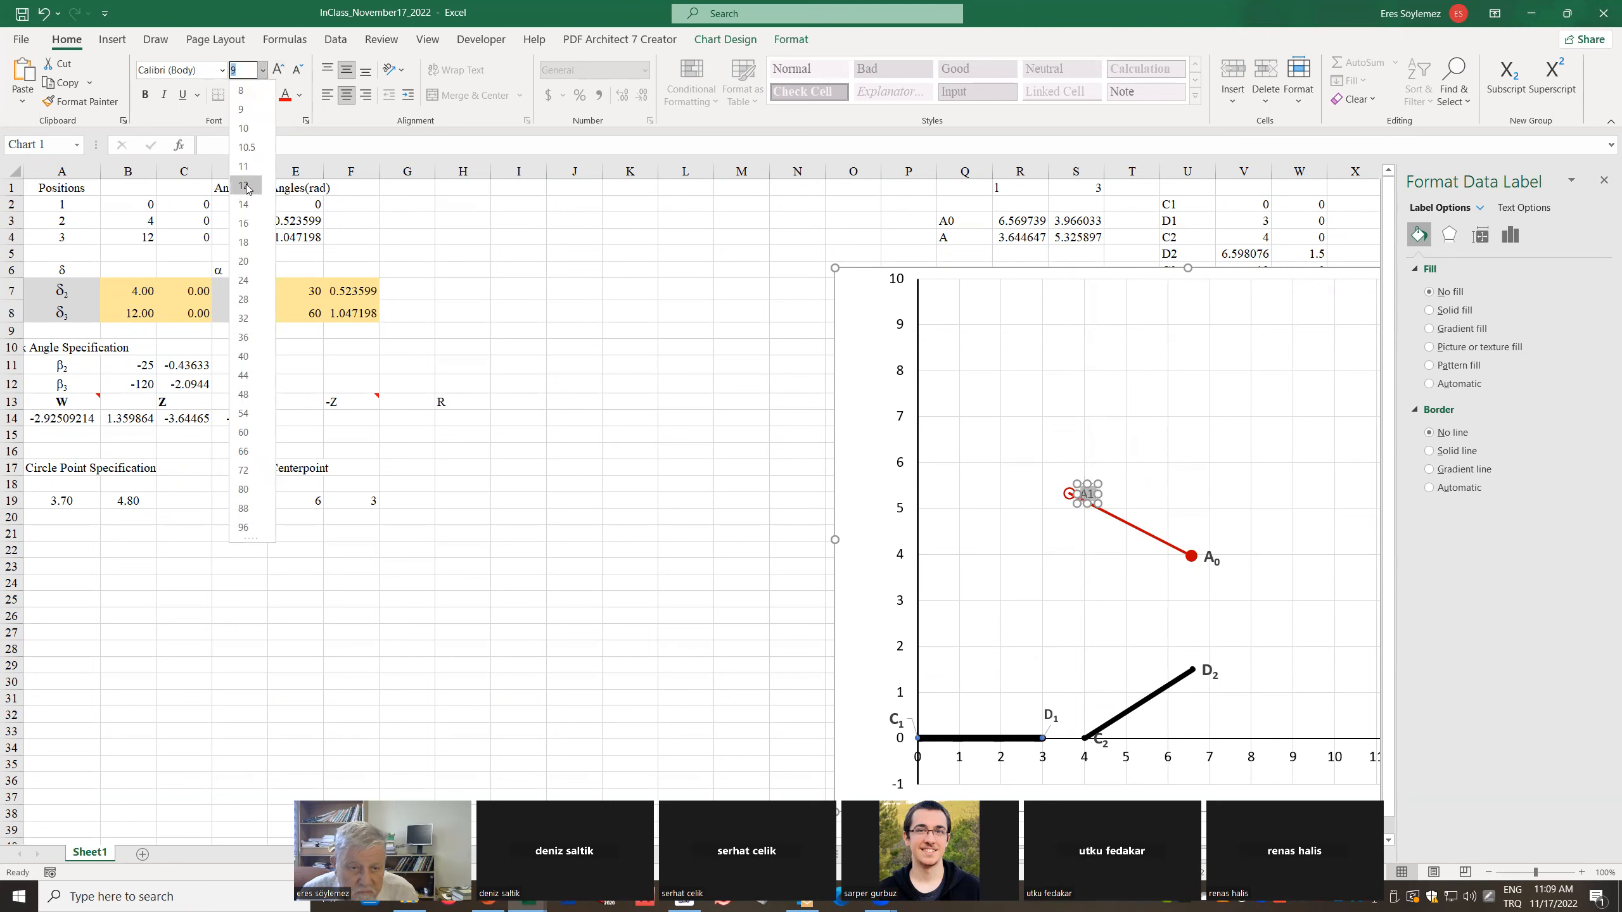
pyautogui.click(244, 223)
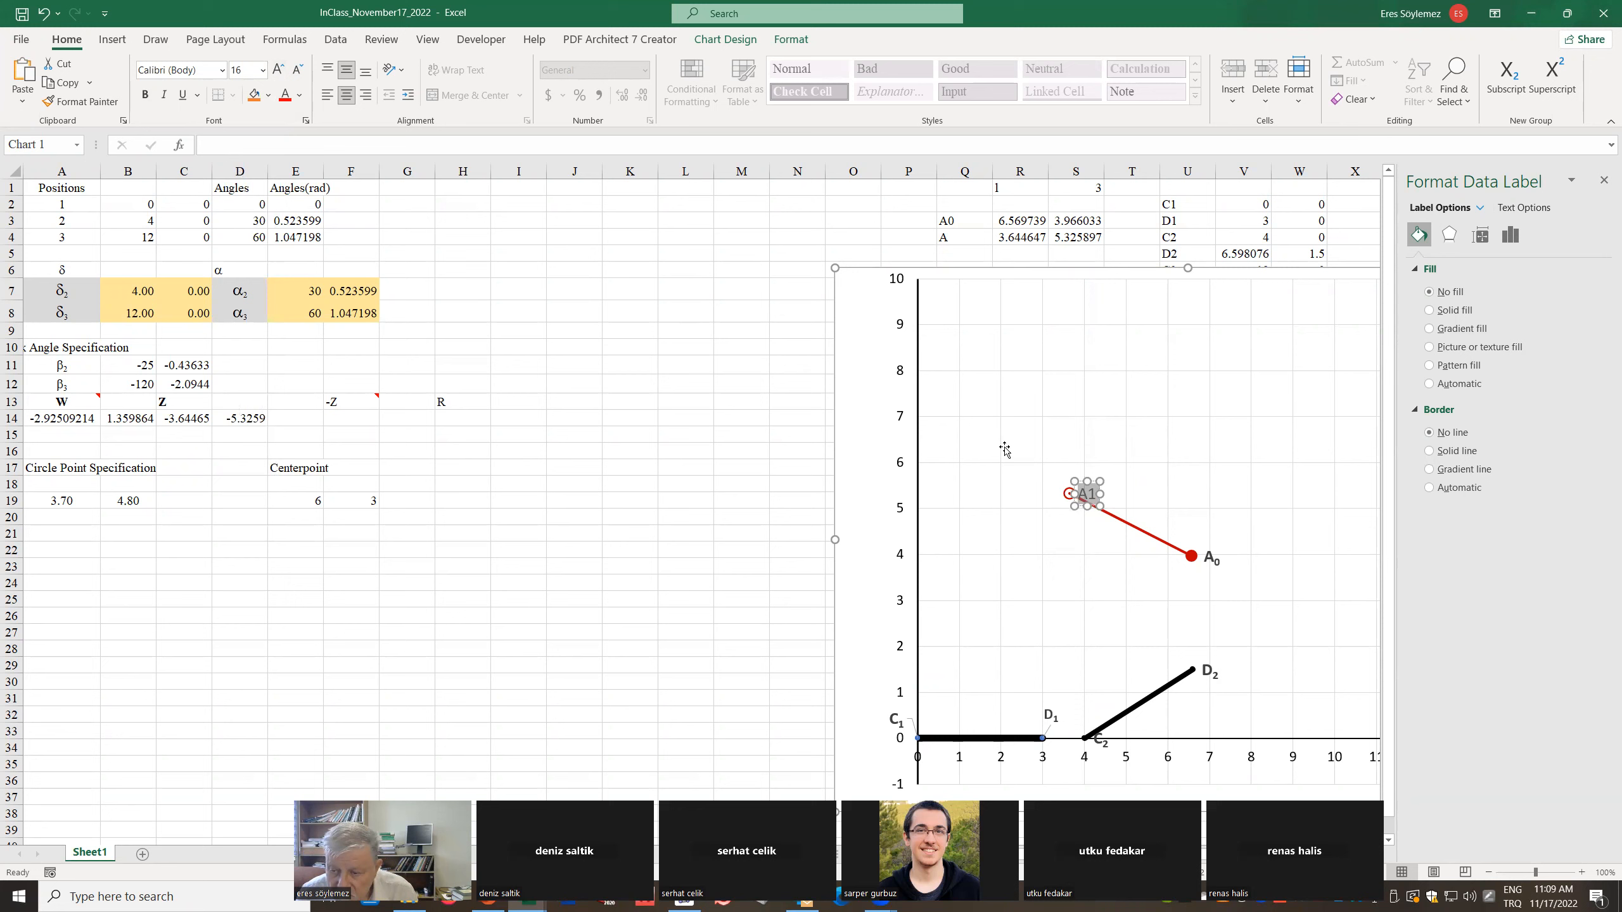
pyautogui.click(145, 94)
pyautogui.click(976, 542)
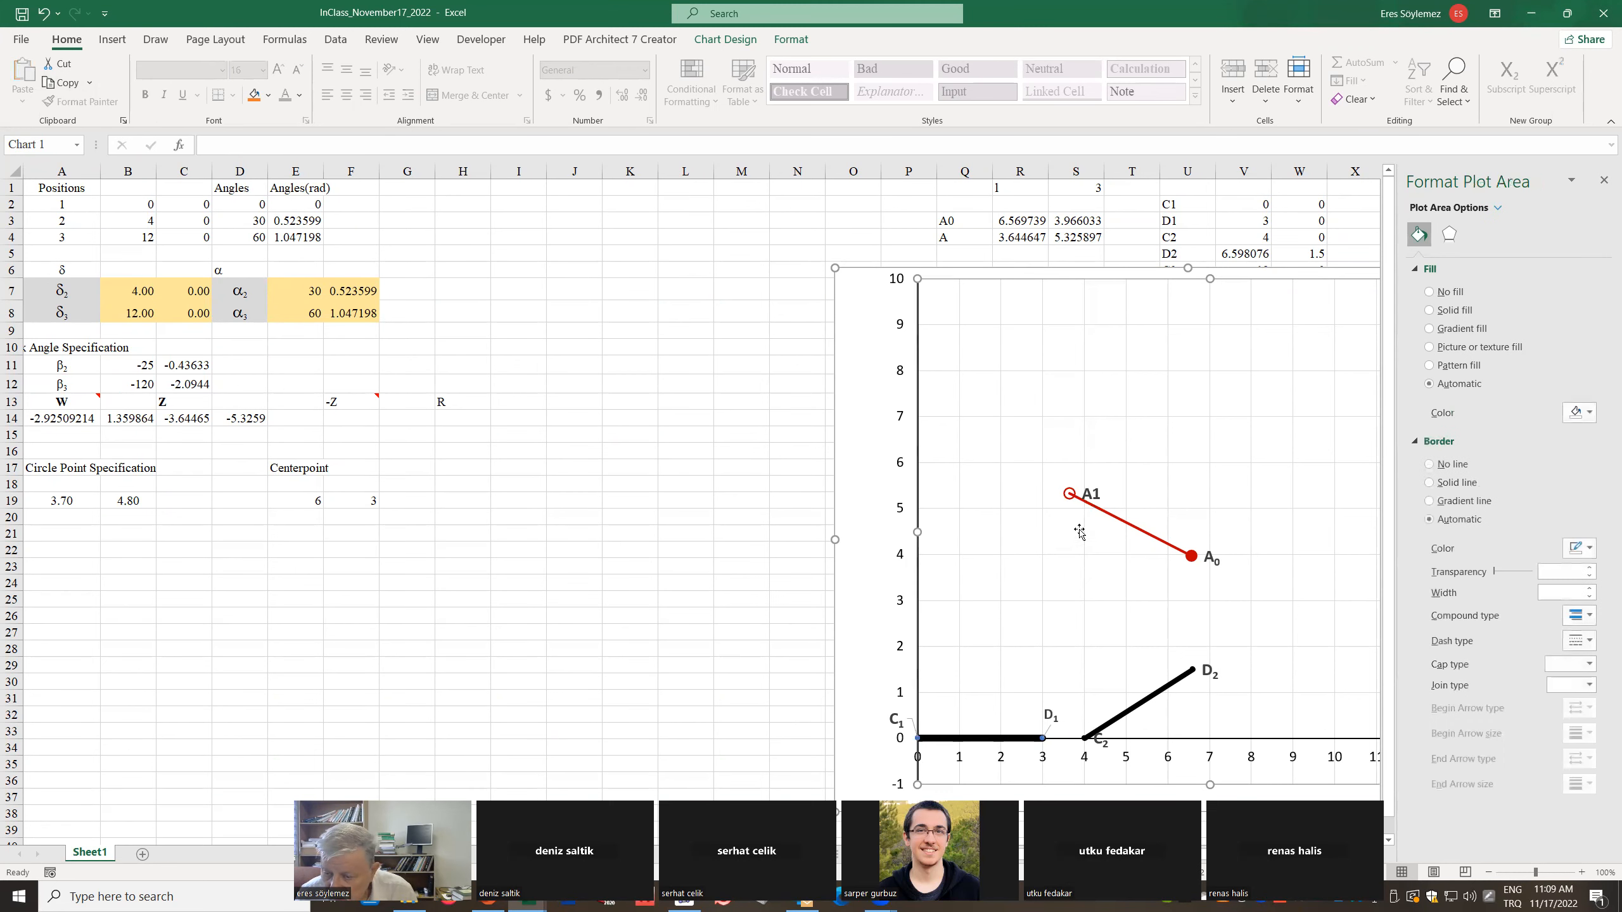
# Make the 1 in the A1 label a subscript
pyautogui.click(1100, 492)
pyautogui.click(1098, 505)
pyautogui.click(1096, 492)
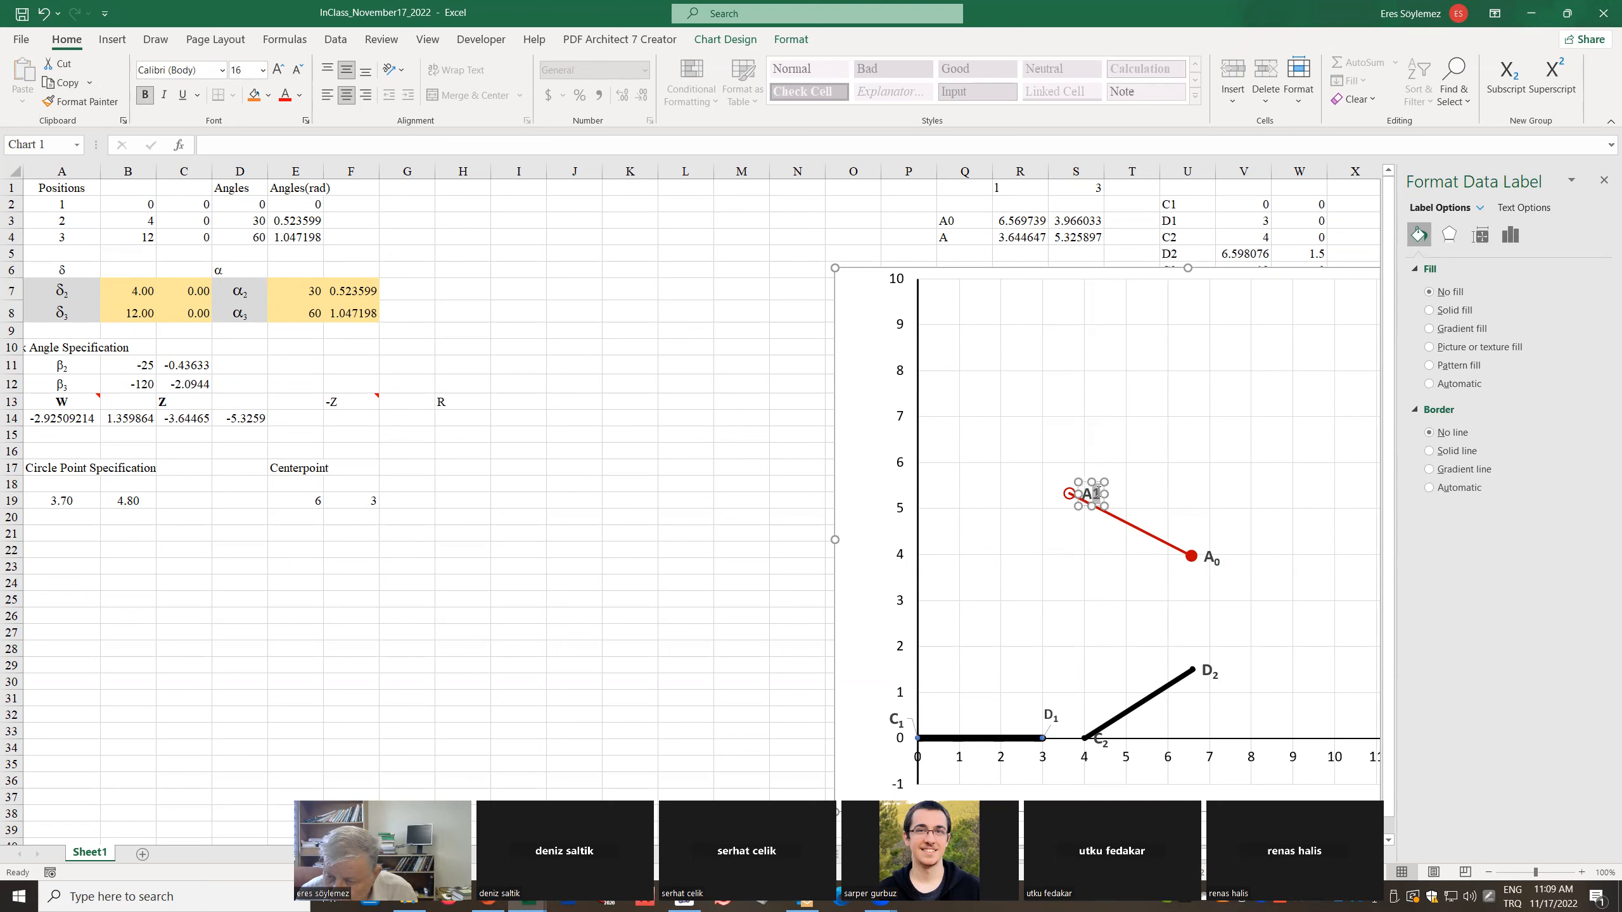
pyautogui.click(1506, 81)
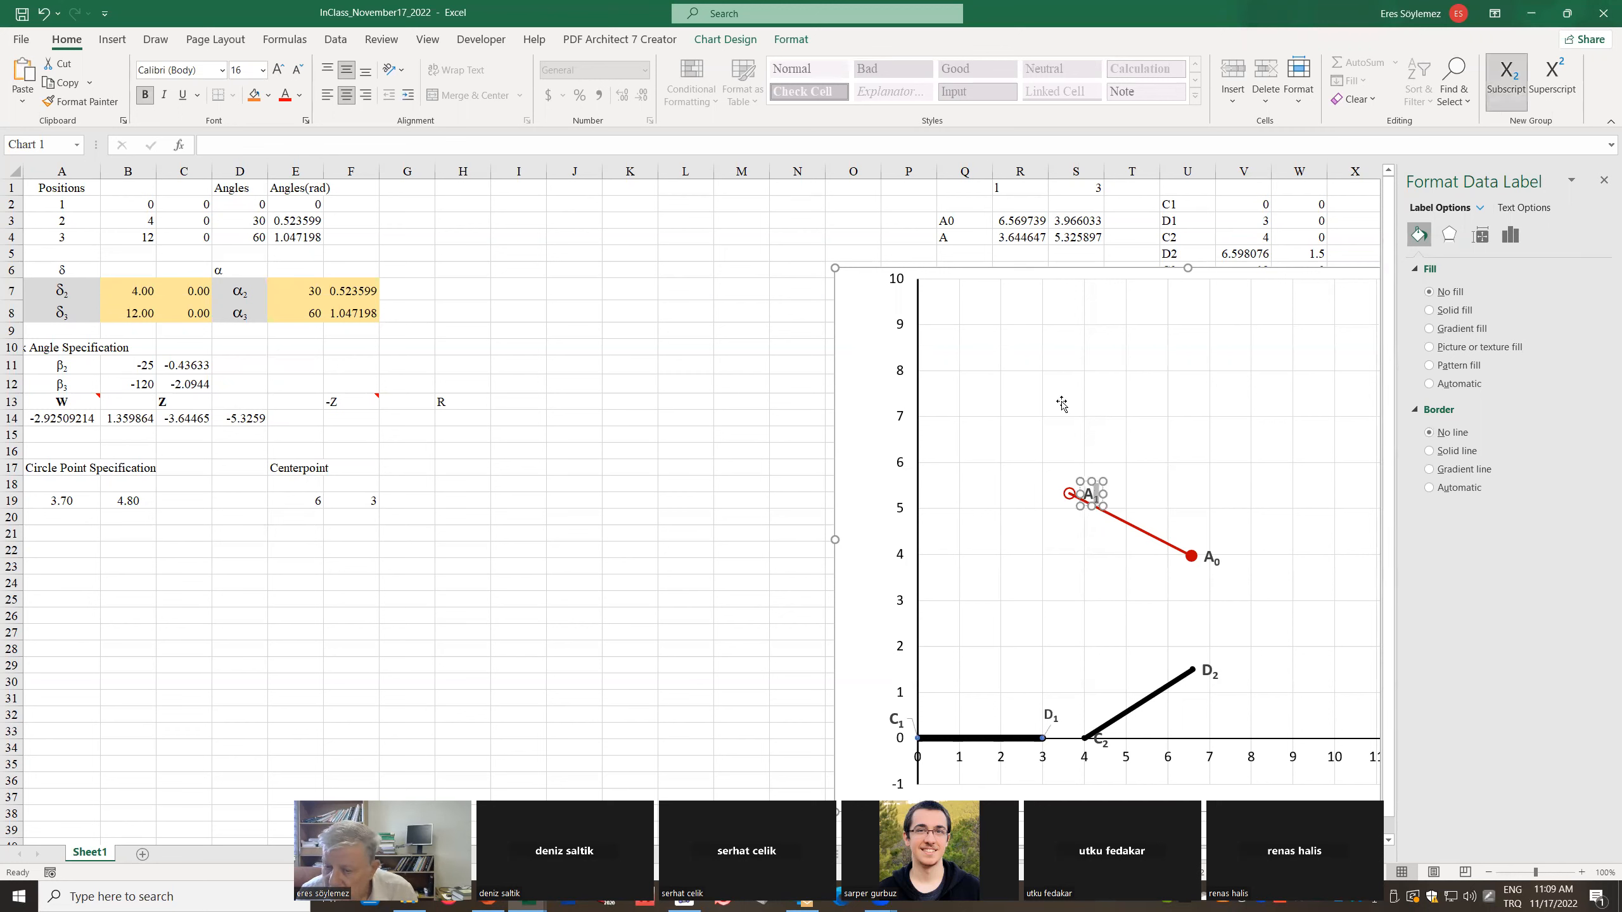
pyautogui.click(1073, 407)
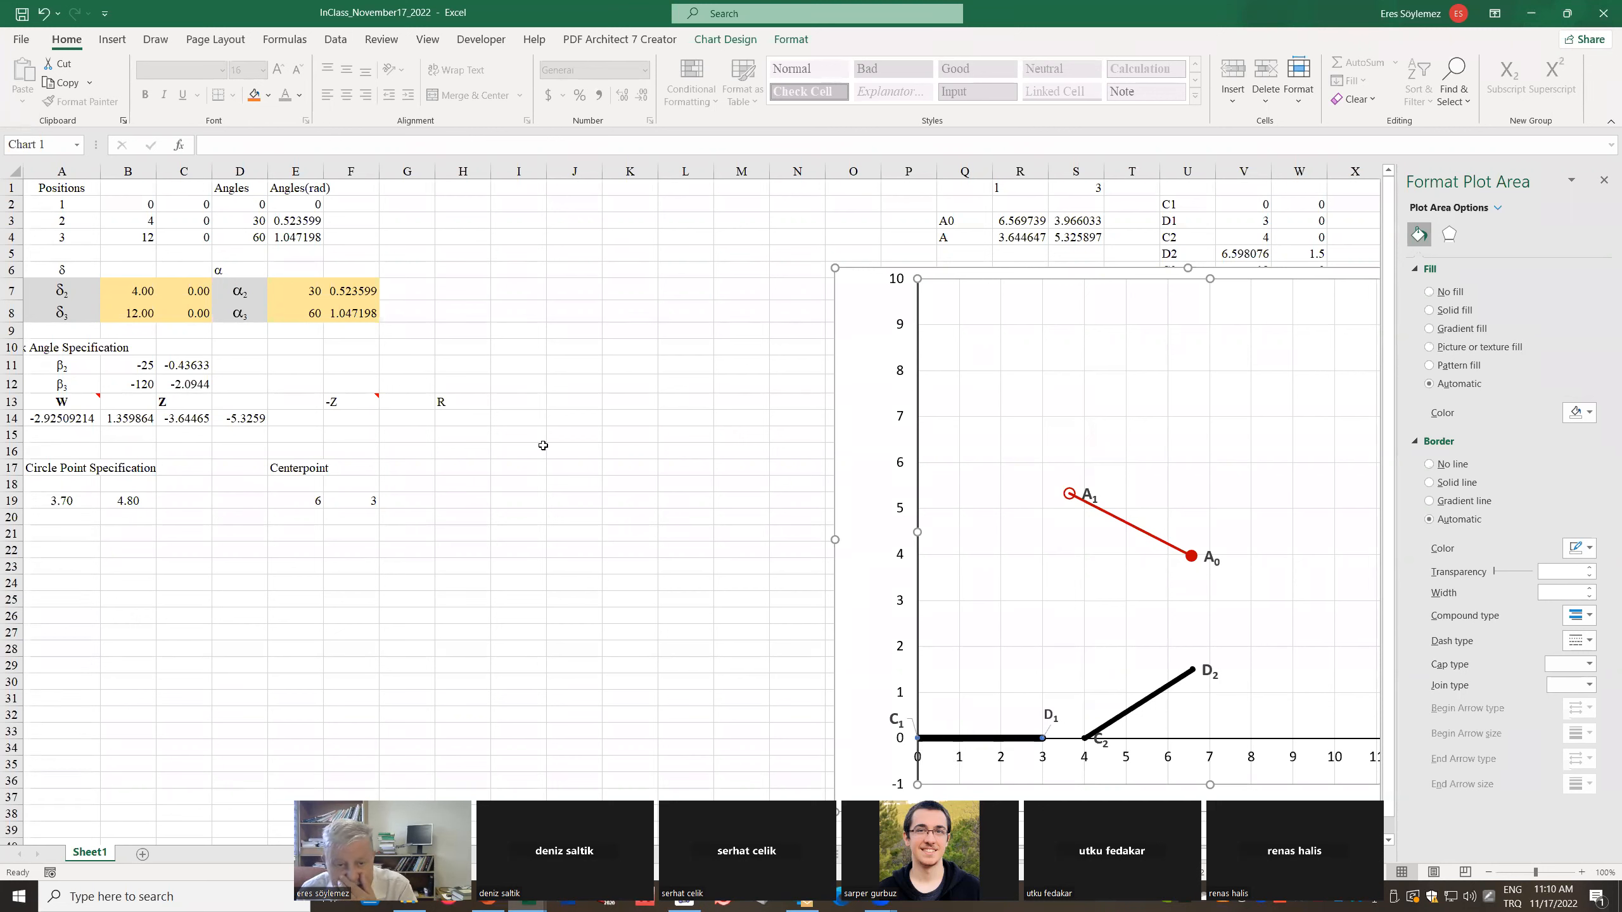
# Insert the user-defined function ThreePosition_Basic2 into the range F14:I14 under the -Z and R headings
pyautogui.moveTo(349, 422); pyautogui.dragTo(492, 412)
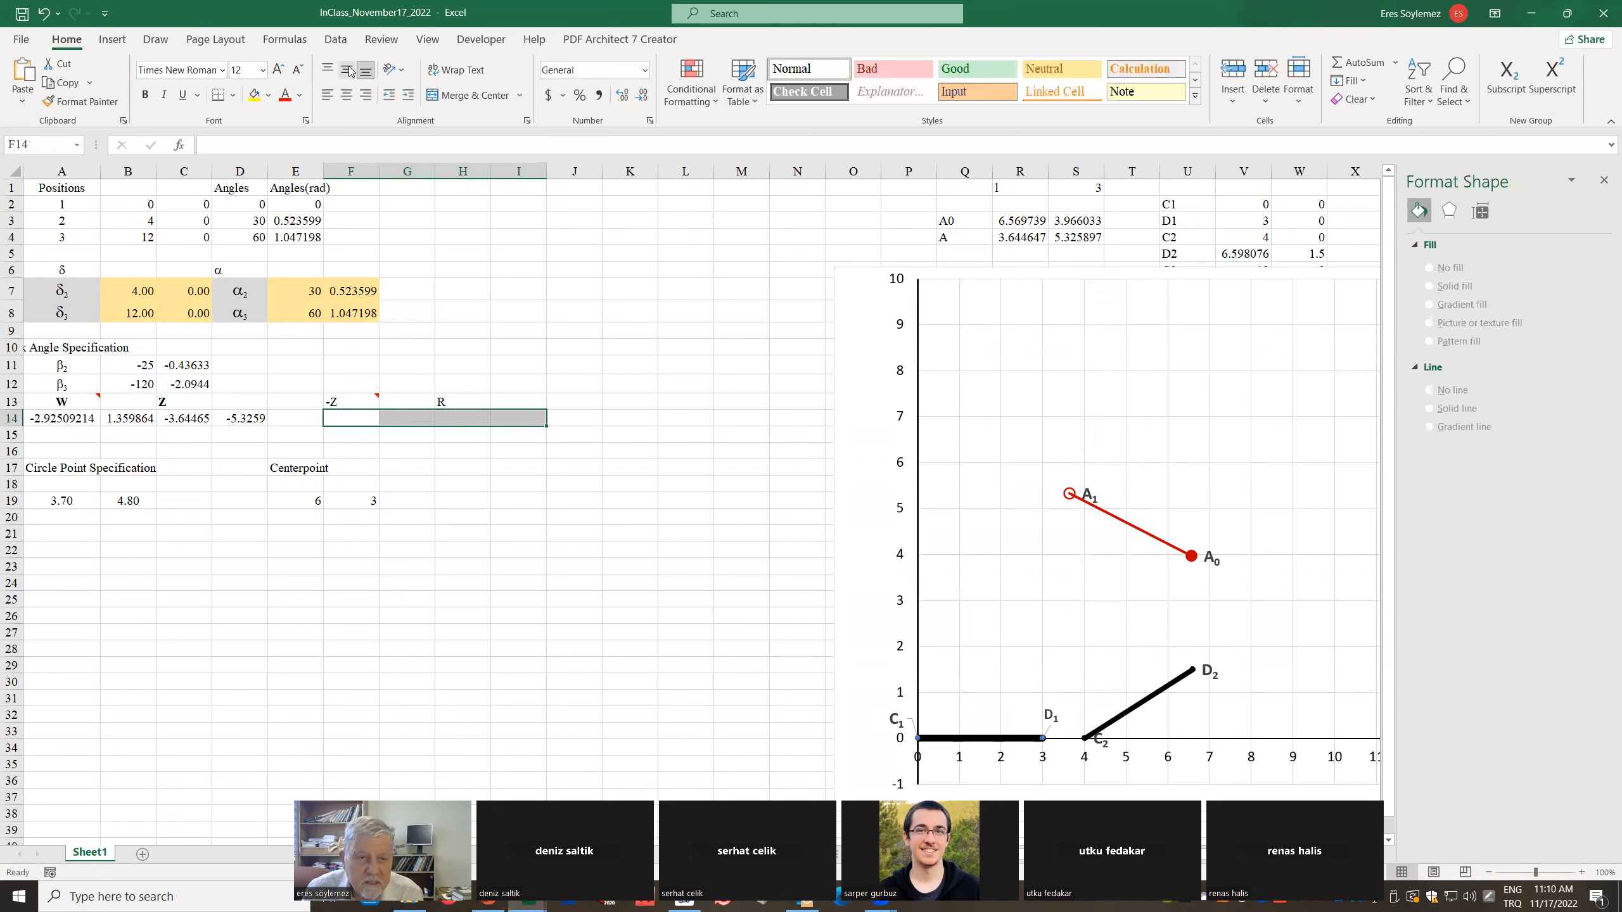
pyautogui.click(286, 40)
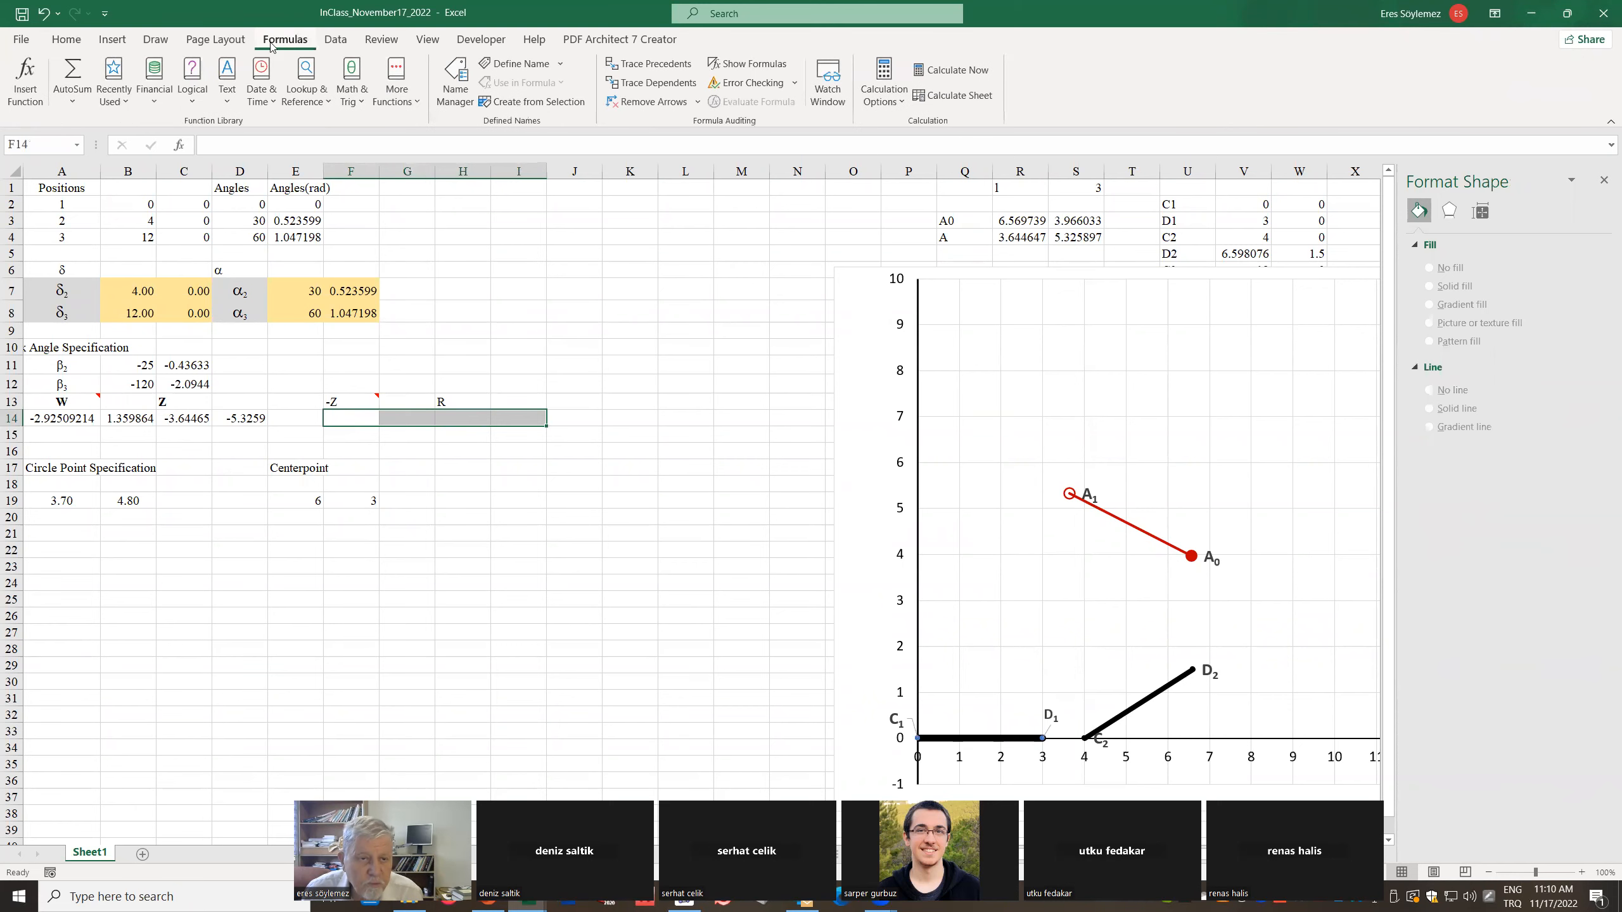
pyautogui.click(30, 68)
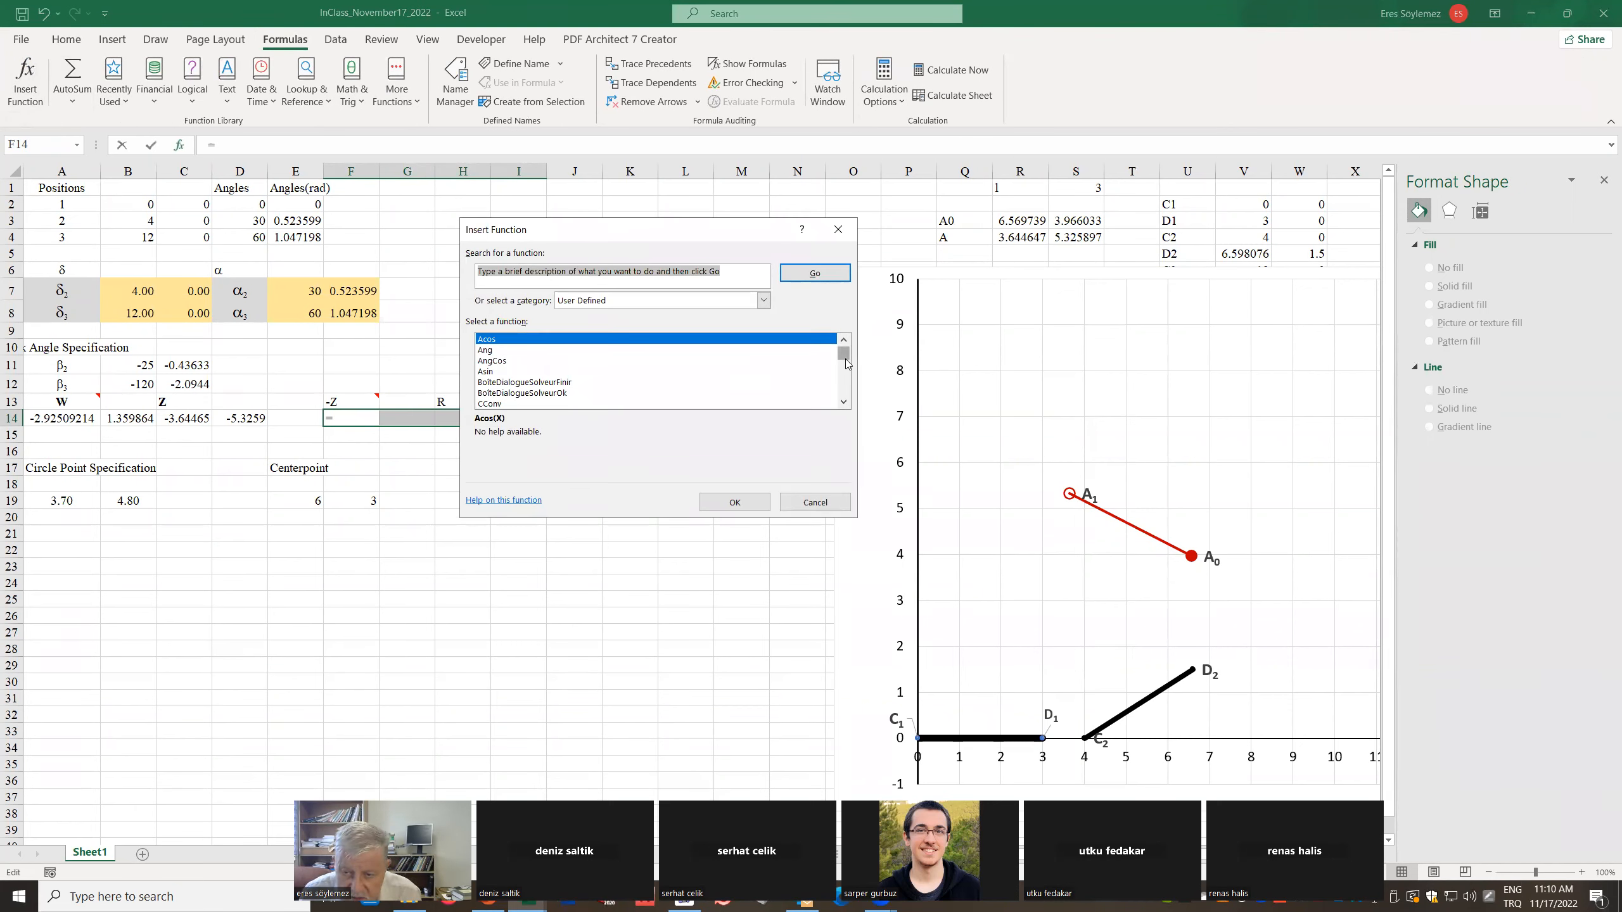
pyautogui.moveTo(844, 358); pyautogui.dragTo(844, 388)
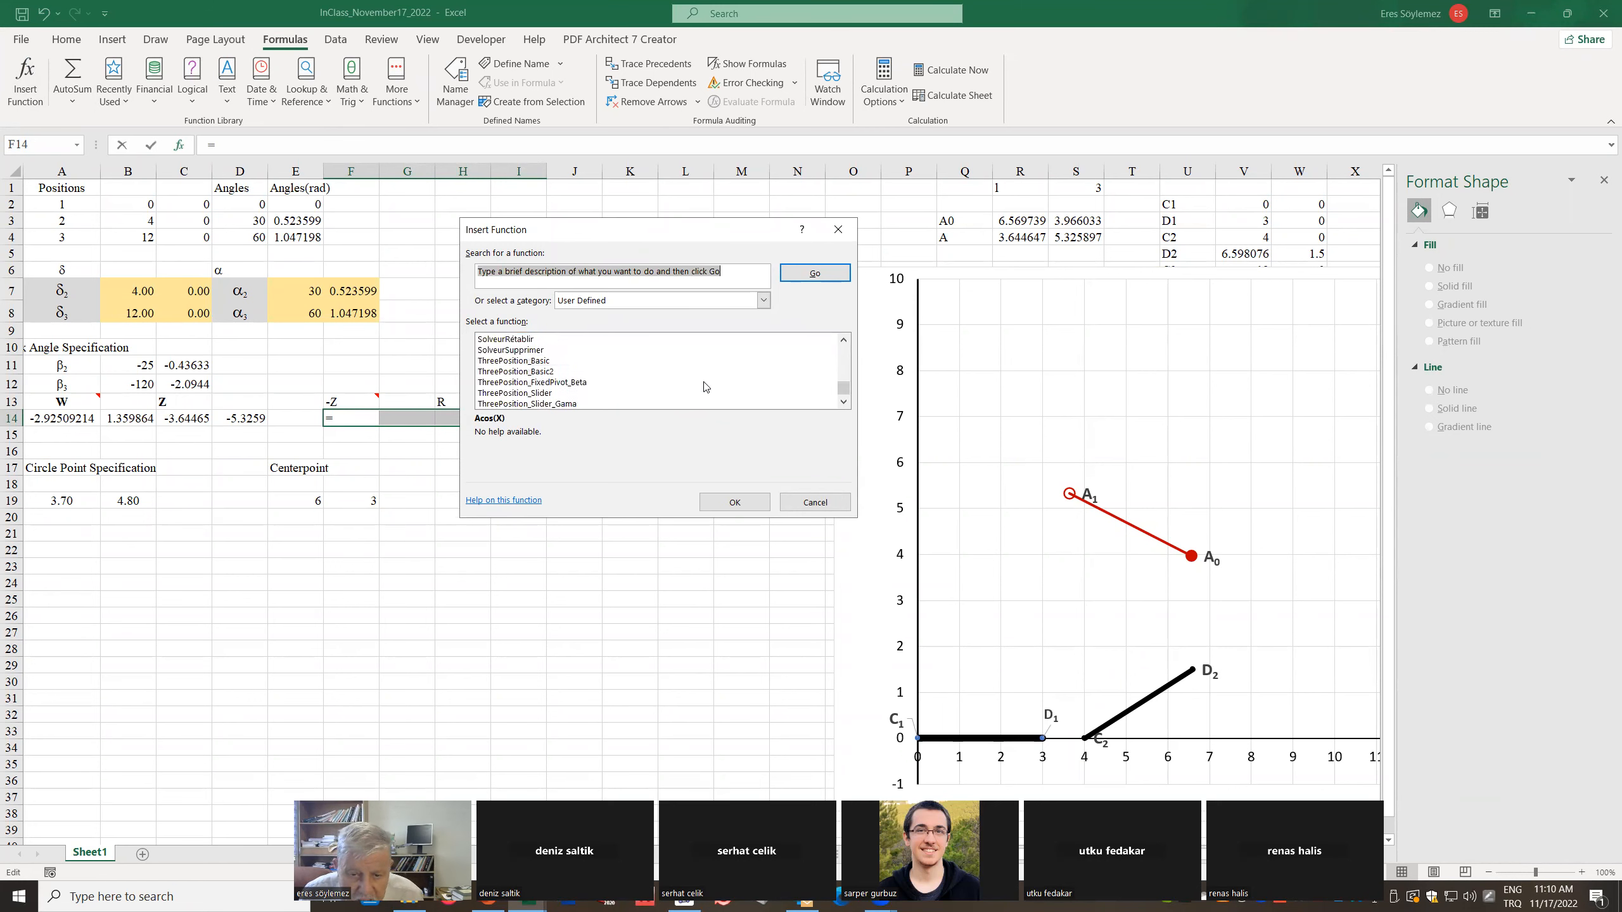
pyautogui.click(553, 372)
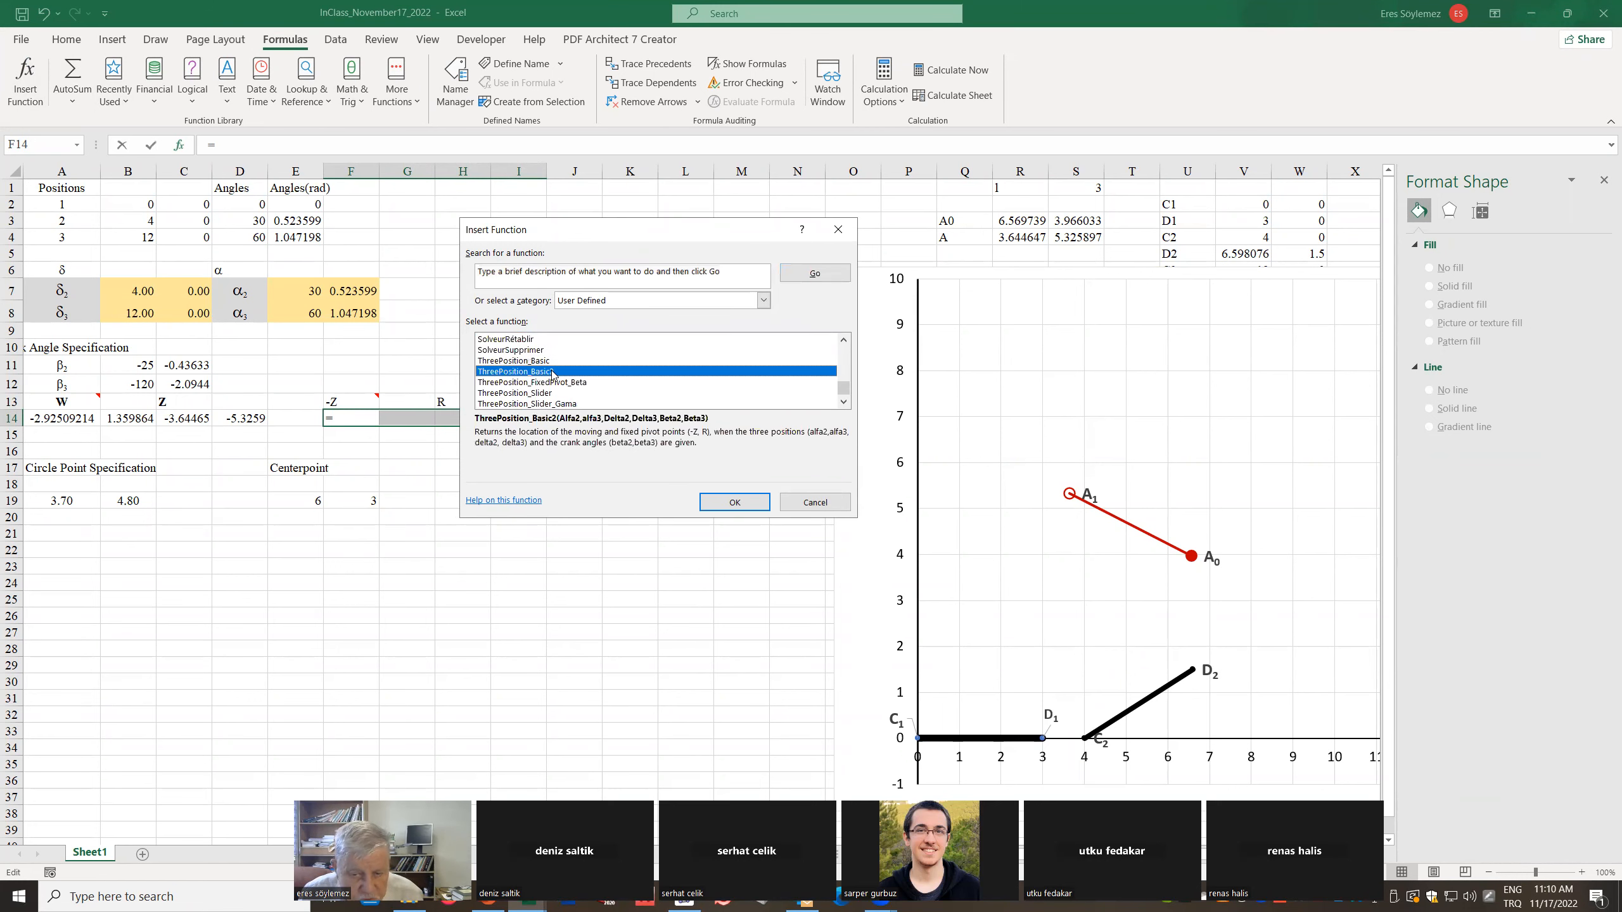
pyautogui.click(724, 509)
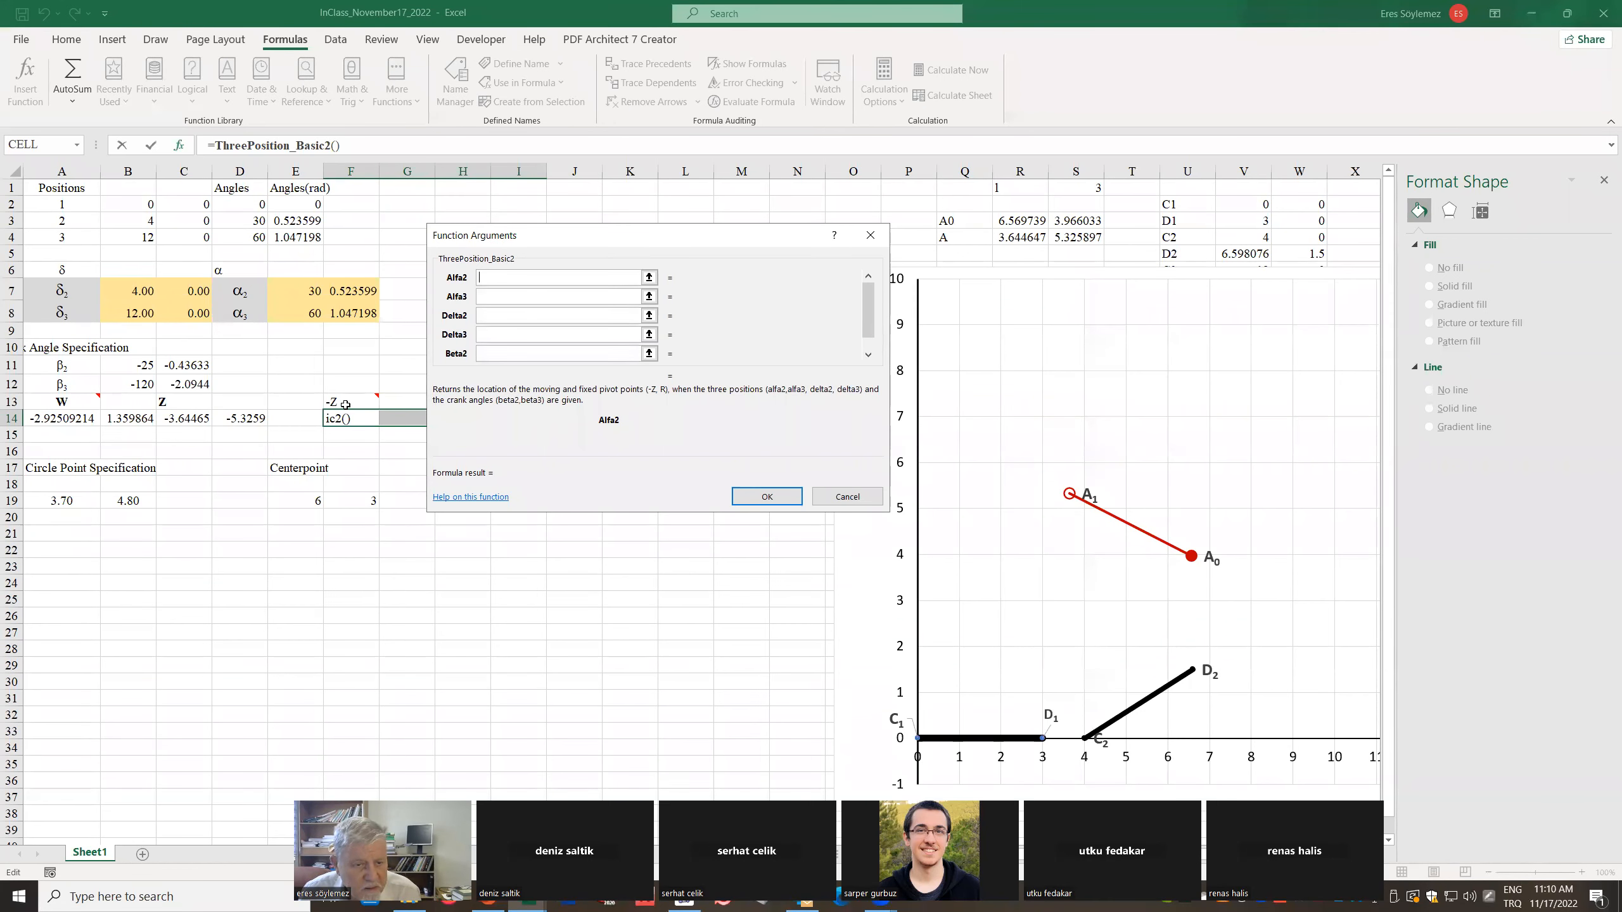
# Set the ThreePosition_Basic2 arguments Alfa2 to F7, Alfa3 to F8, Delta2 to B7:C7 and Delta3 to B8:C8
pyautogui.click(354, 290)
pyautogui.press('Tab')
pyautogui.click(363, 313)
pyautogui.click(494, 316)
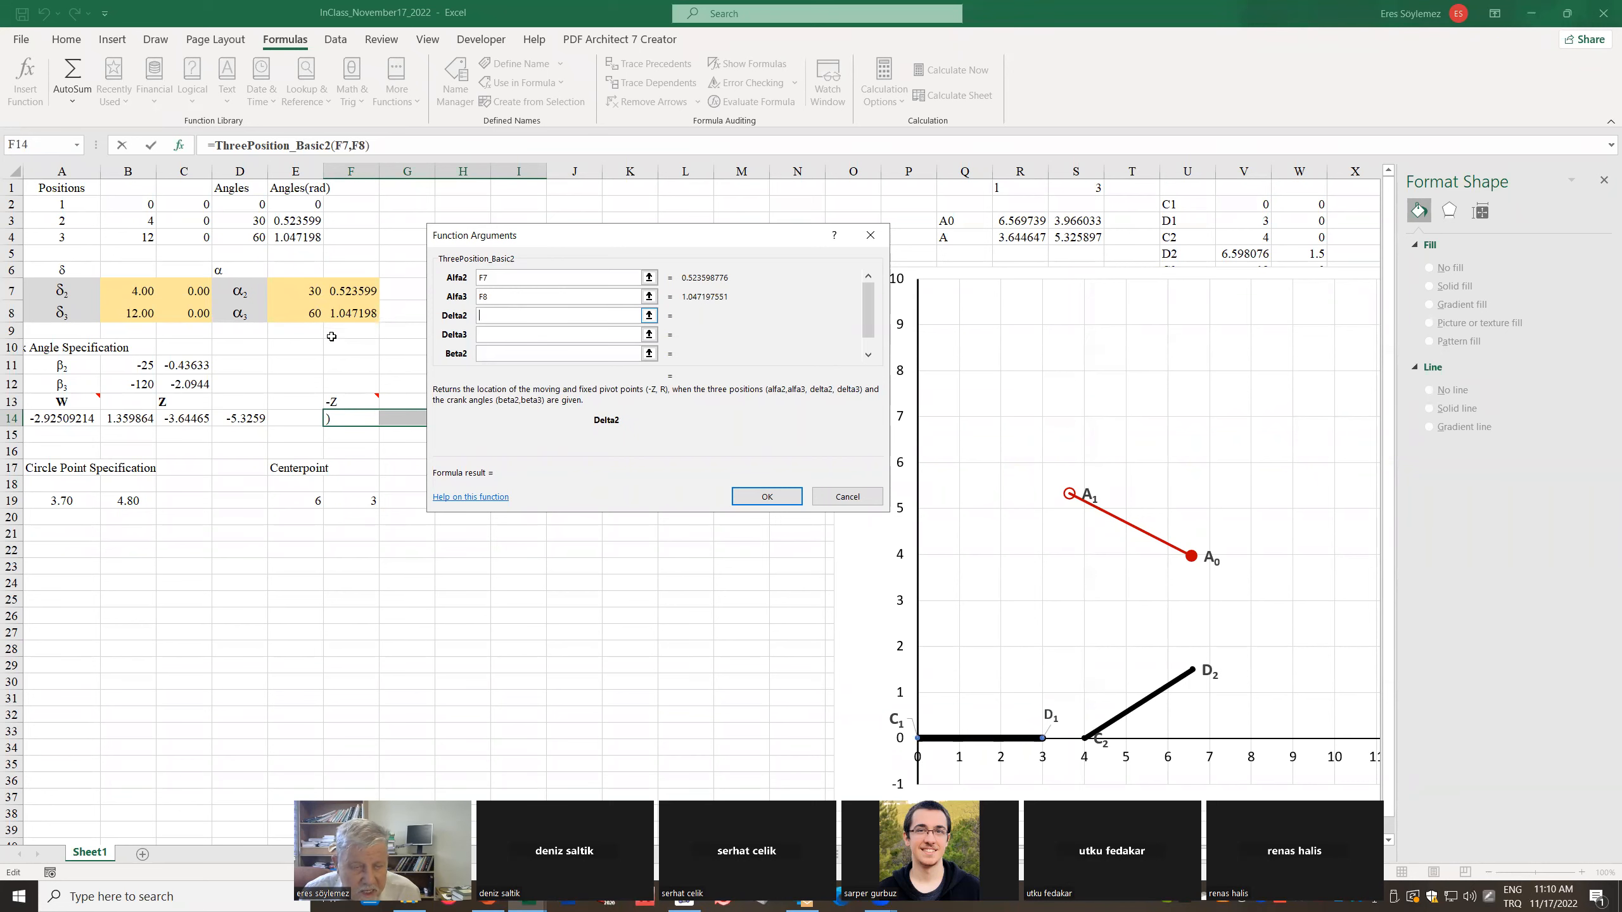
pyautogui.moveTo(139, 295); pyautogui.dragTo(191, 293)
pyautogui.click(480, 336)
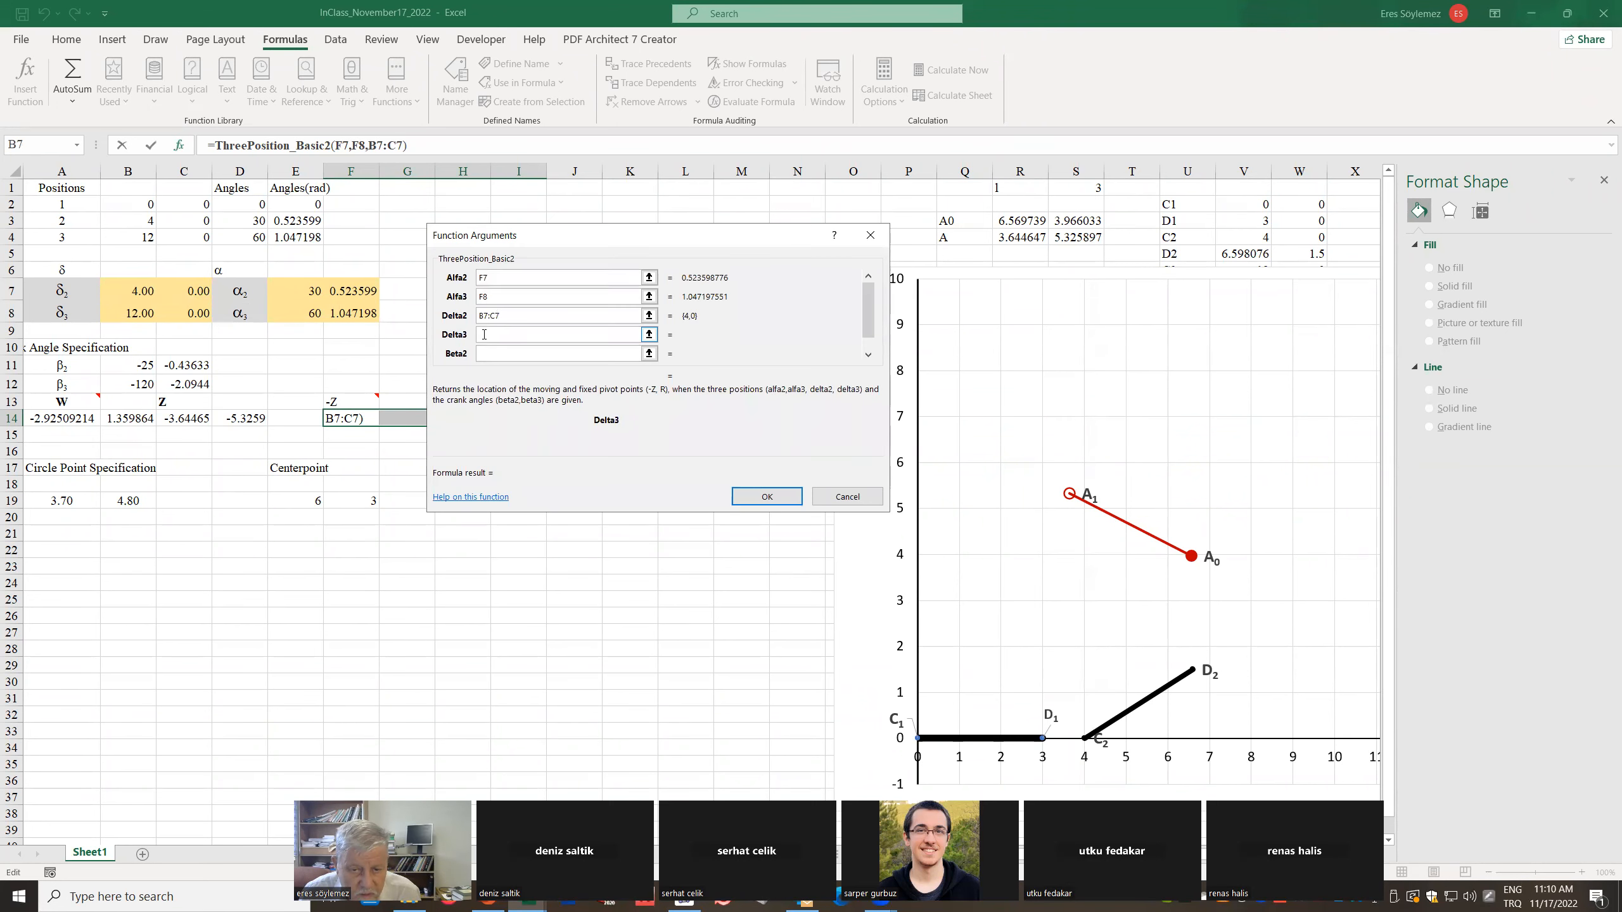
pyautogui.moveTo(195, 313); pyautogui.dragTo(195, 313)
# Set Beta2 to C11 and Beta3 to C12, and enter the function as an array formula in F14:I14
pyautogui.click(490, 353)
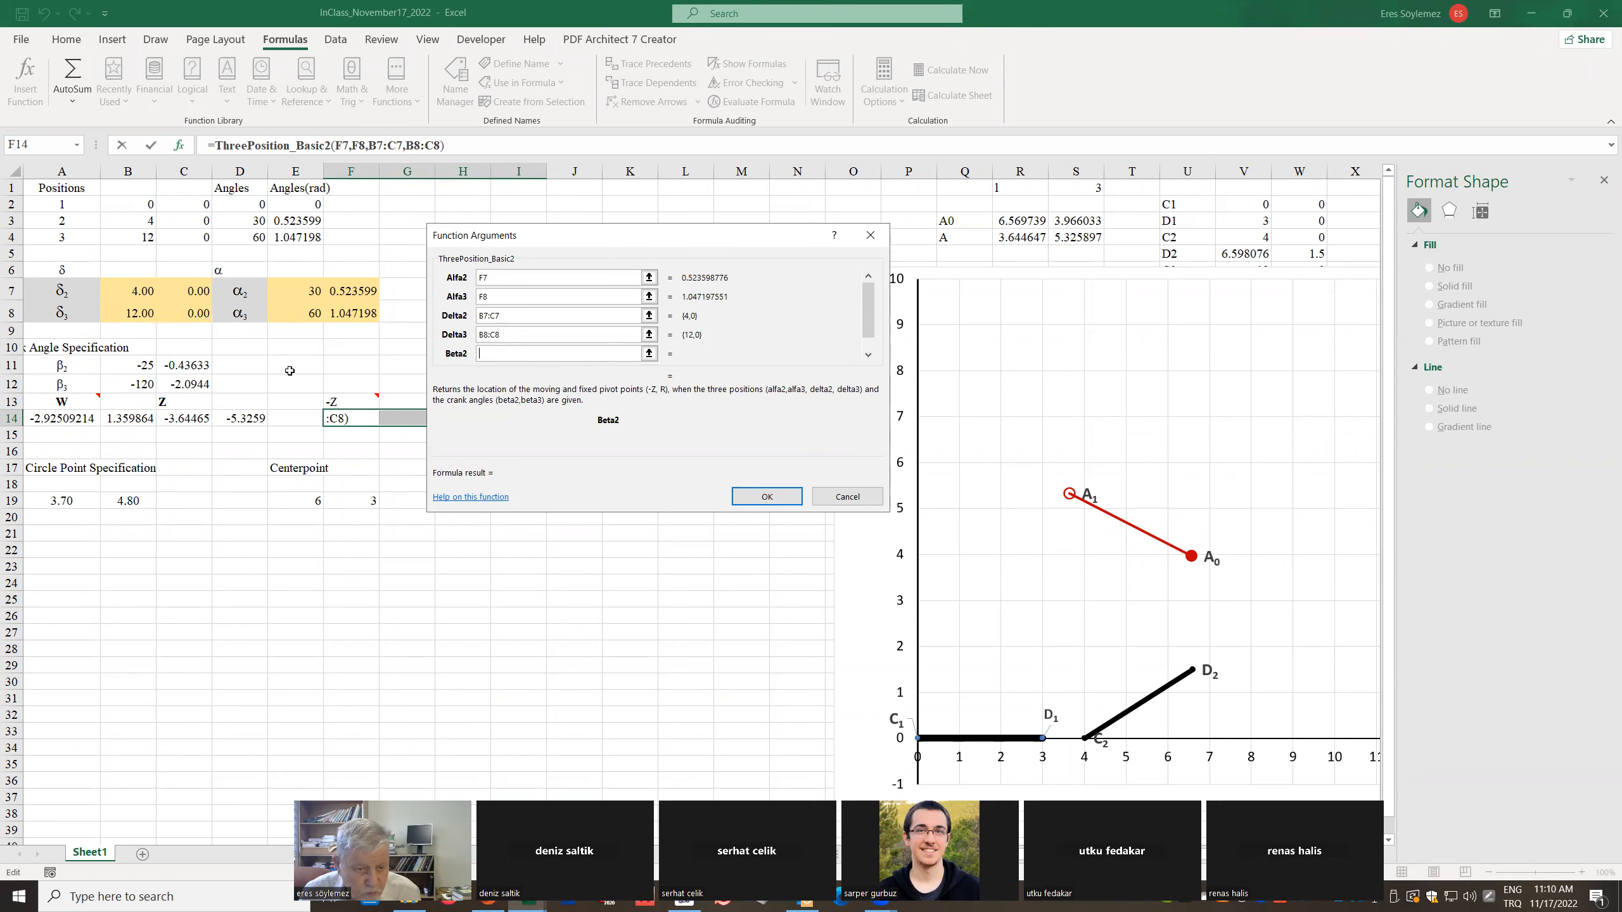
pyautogui.click(183, 367)
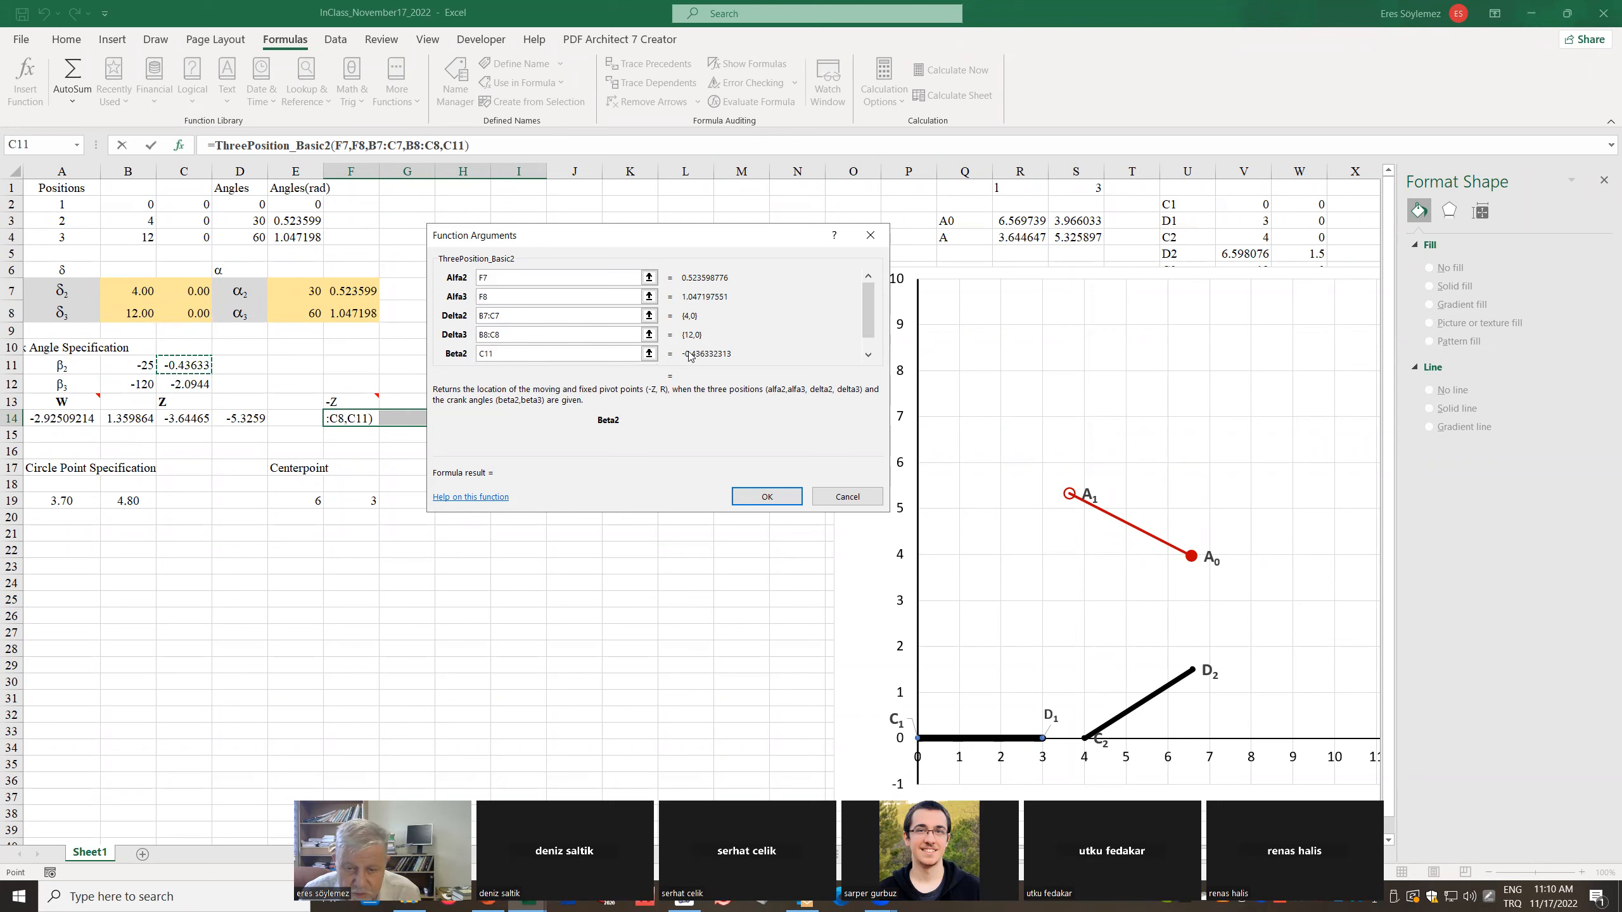
pyautogui.click(869, 355)
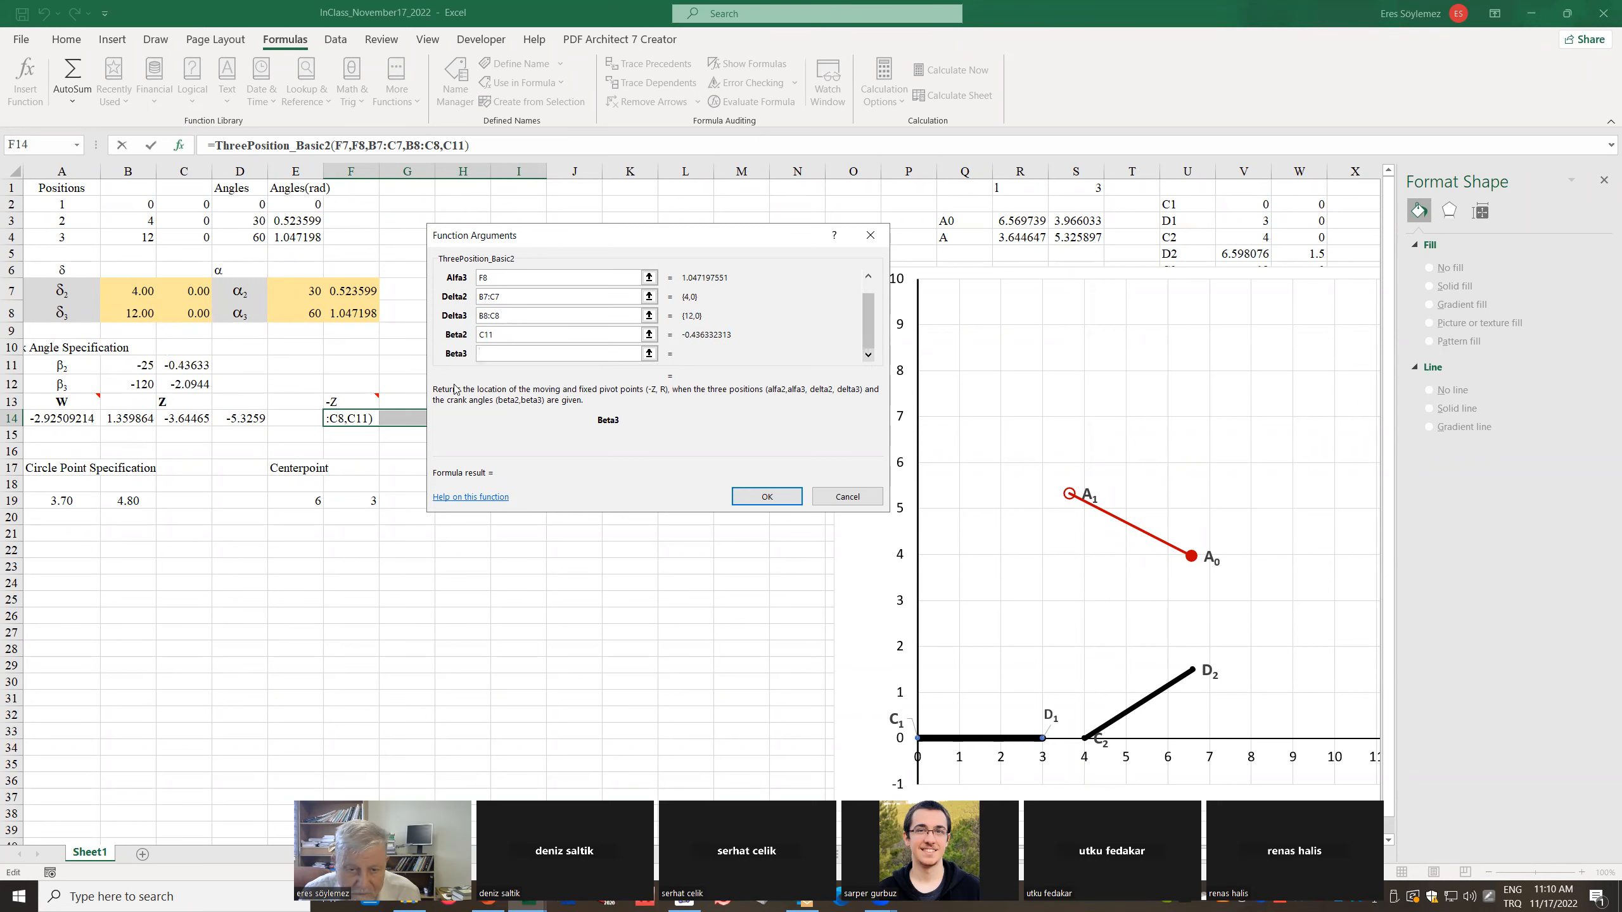
pyautogui.click(184, 386)
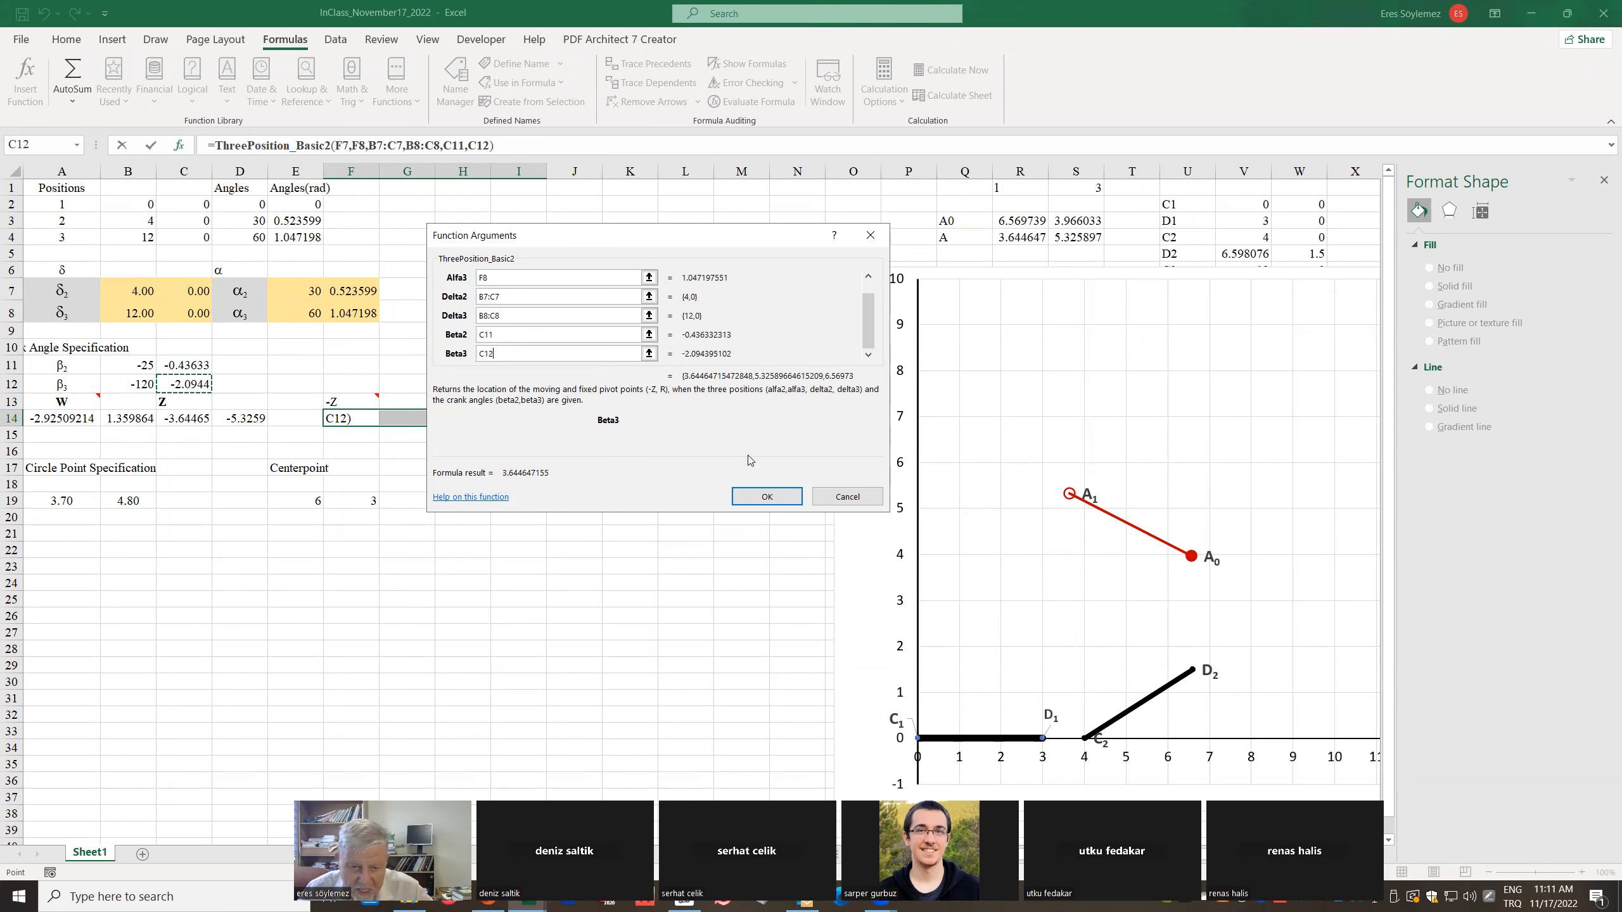
pyautogui.hotkey('ctrl', 'shift', 'Return')
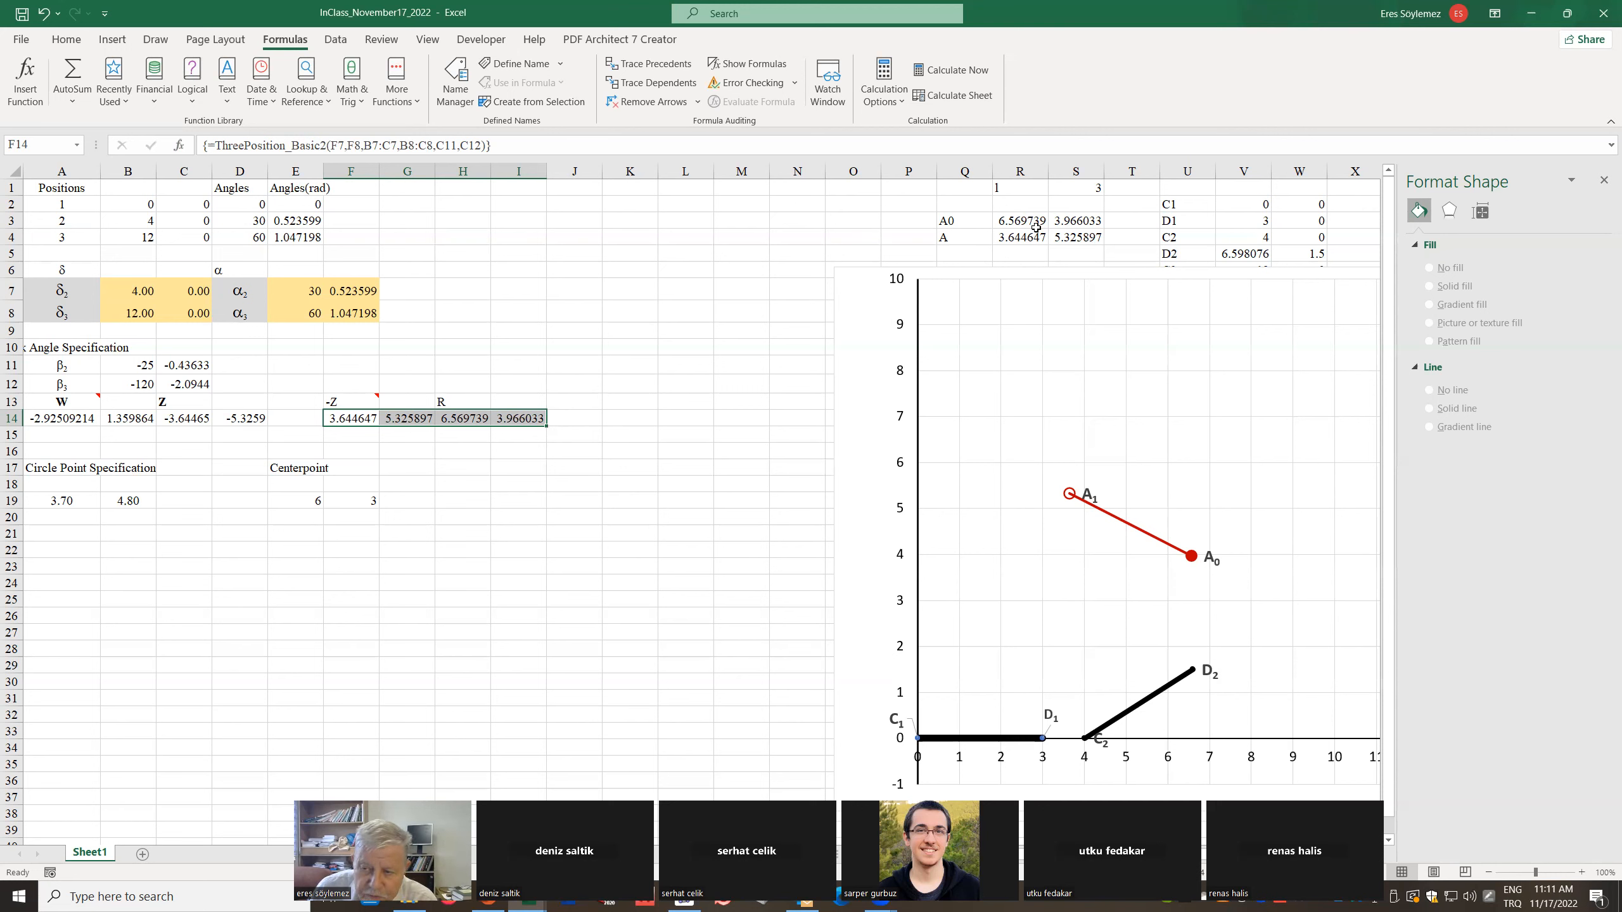
pyautogui.click(463, 420)
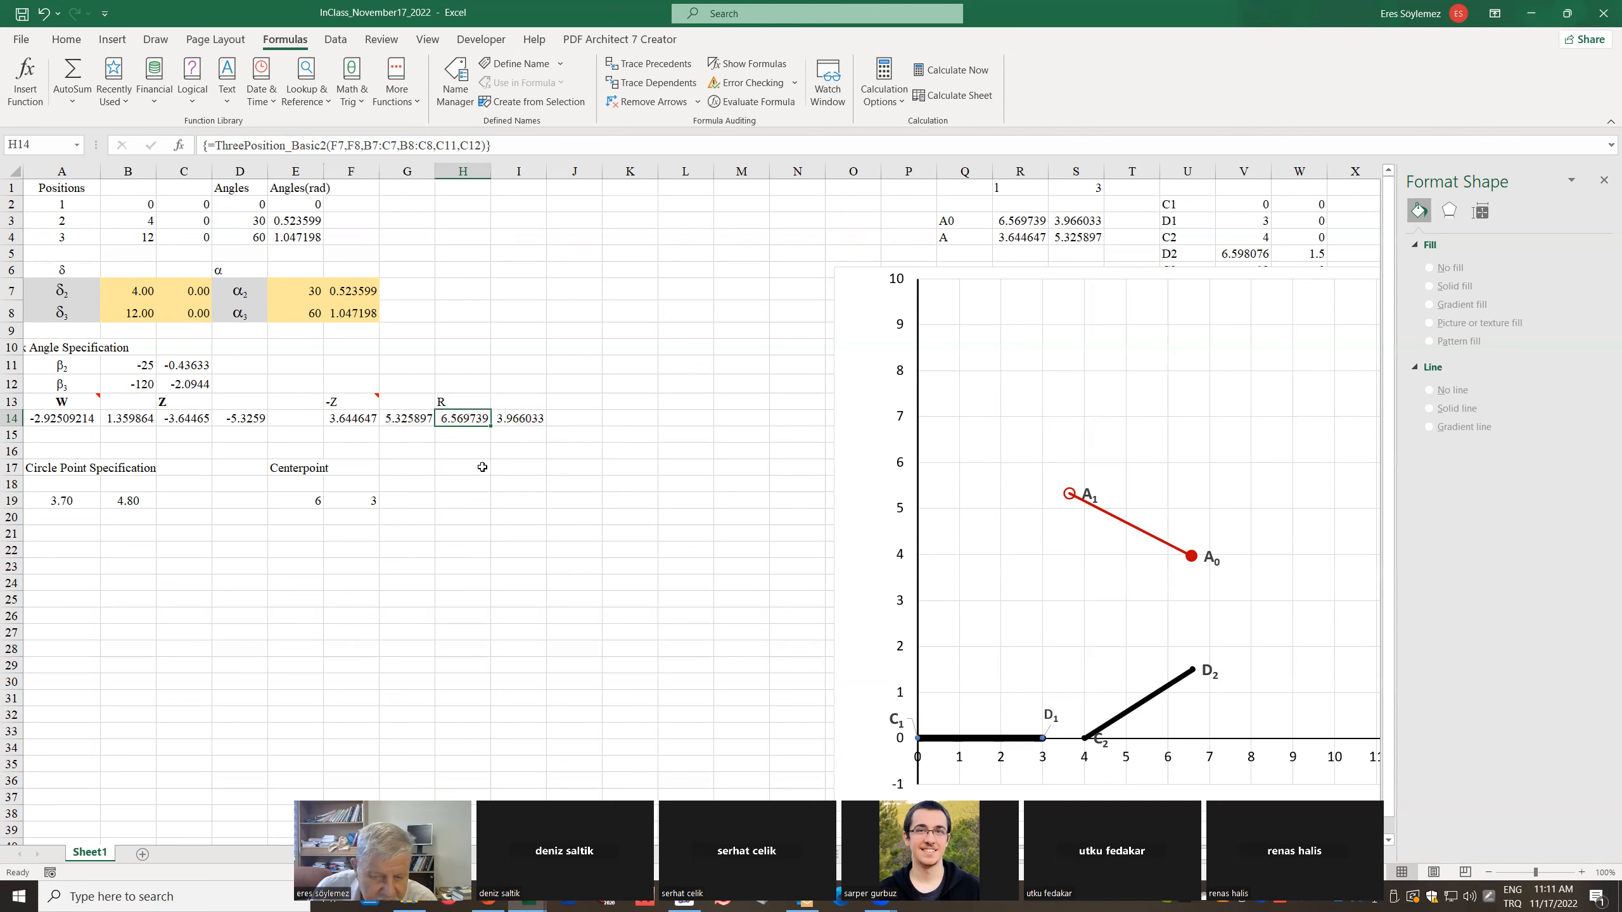
pyautogui.click(529, 422)
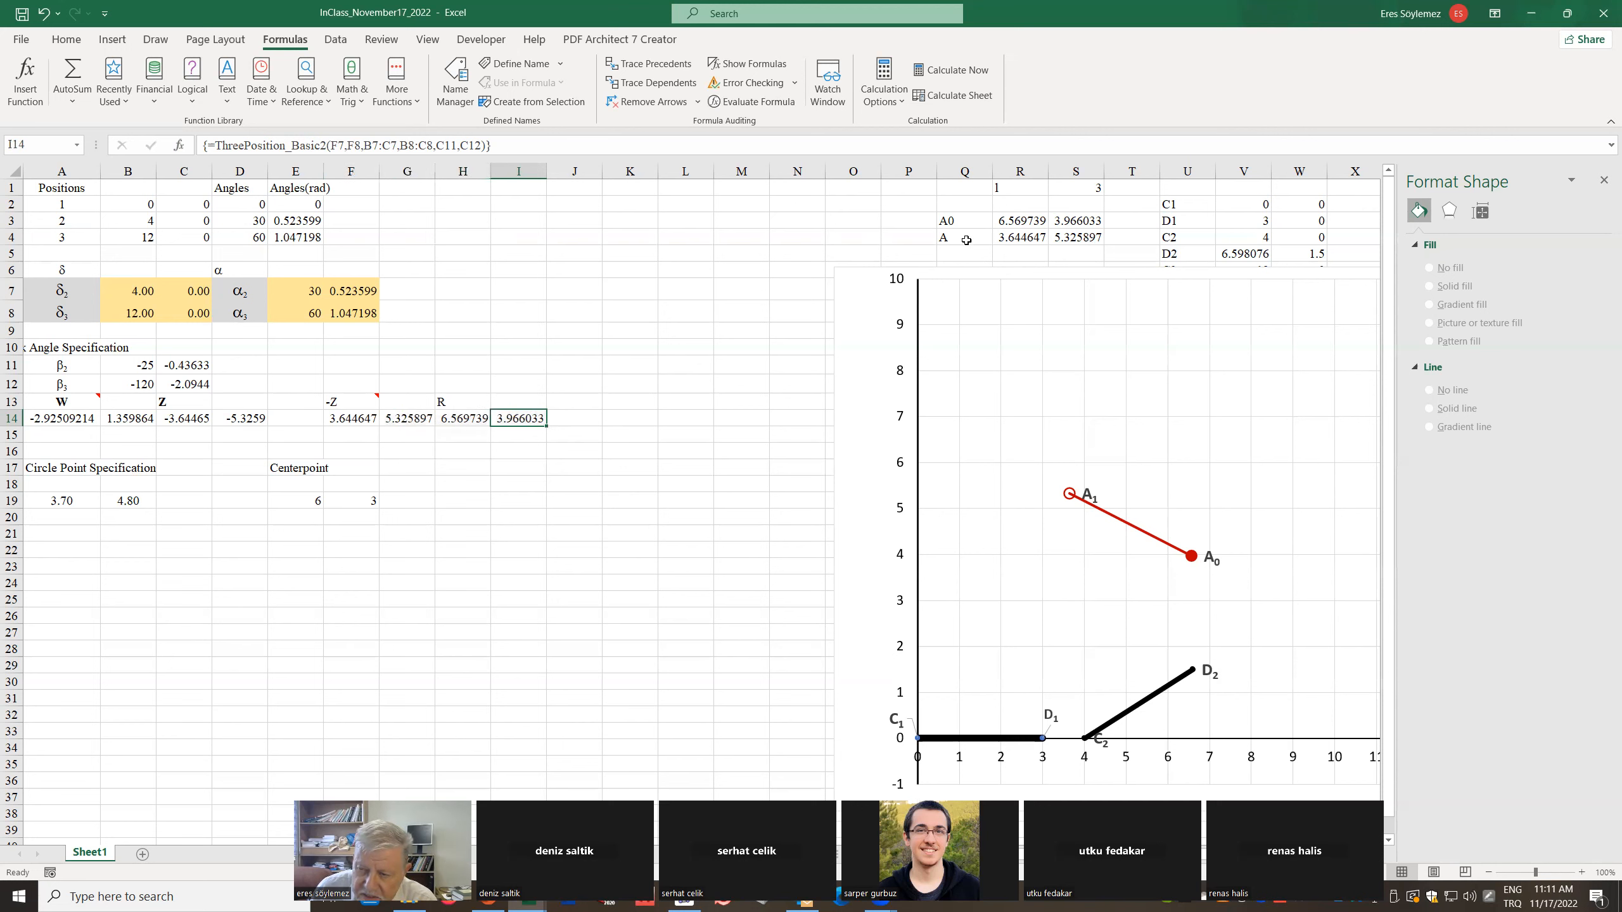
pyautogui.click(1057, 217)
pyautogui.click(1018, 217)
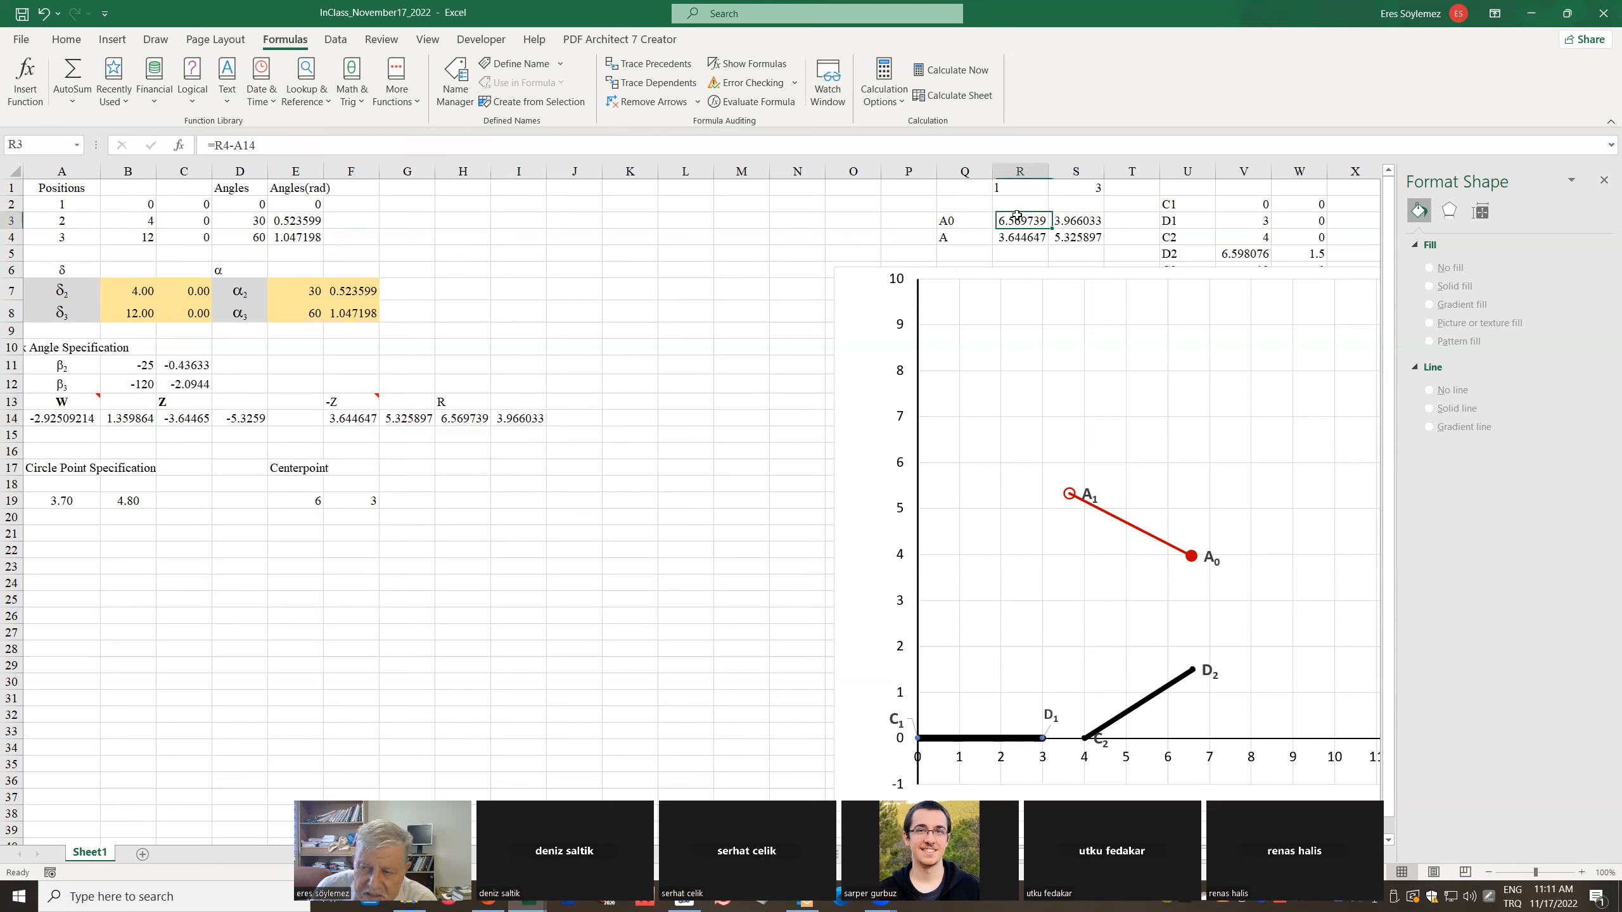
# Add the column headings X in R2 and Y in S2 above the A0 and A coordinates
pyautogui.click(1034, 205)
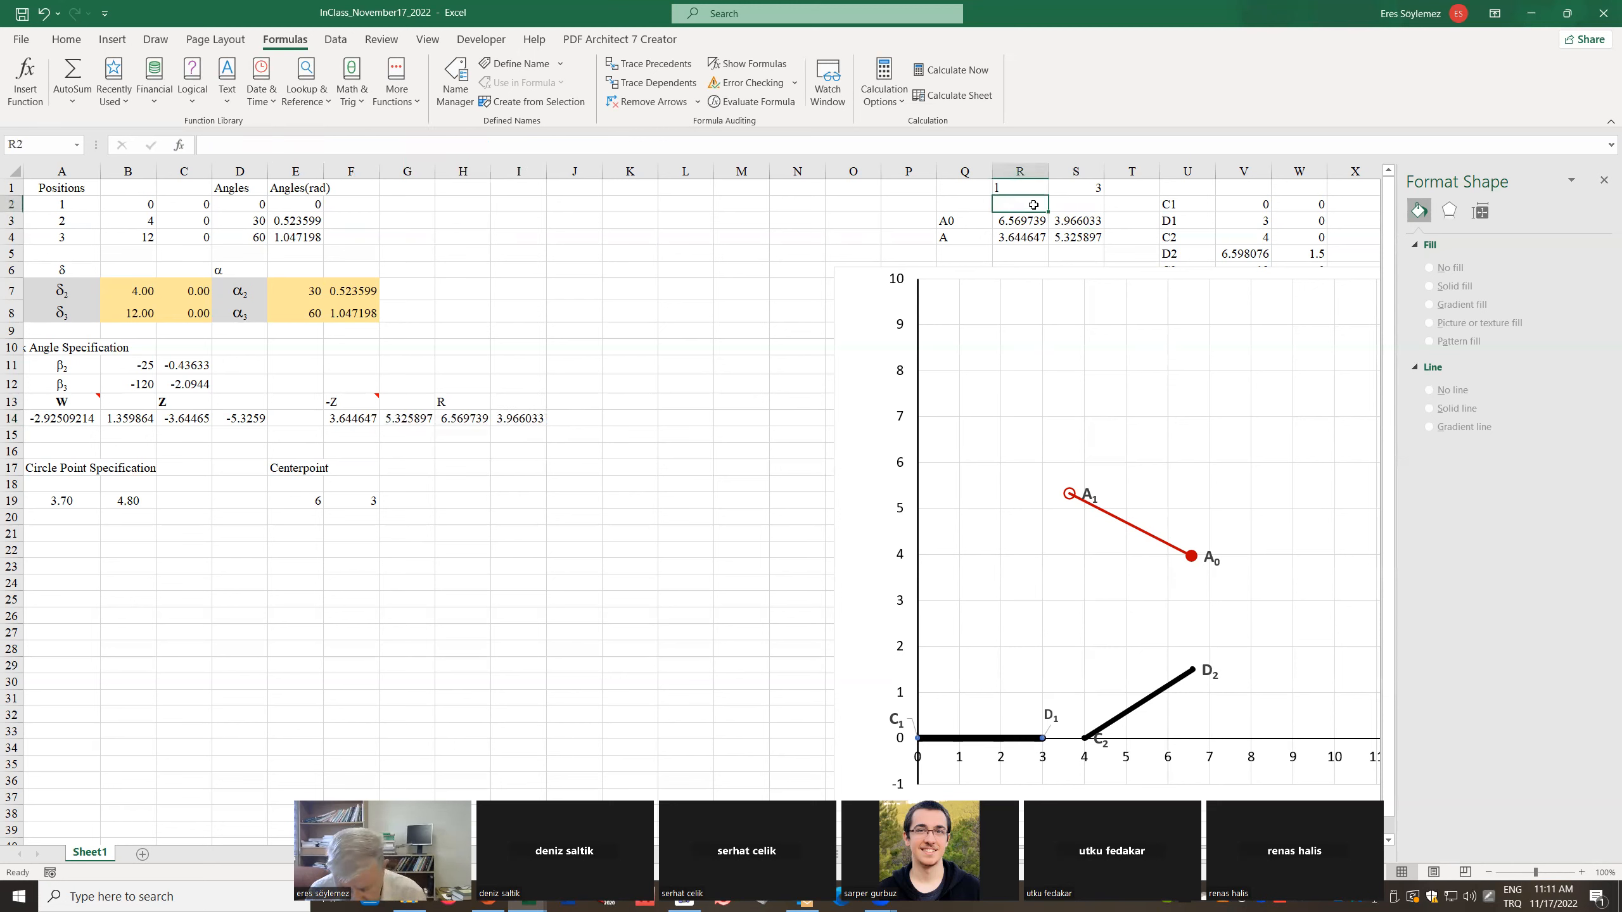
pyautogui.write('X')
pyautogui.press('Tab')
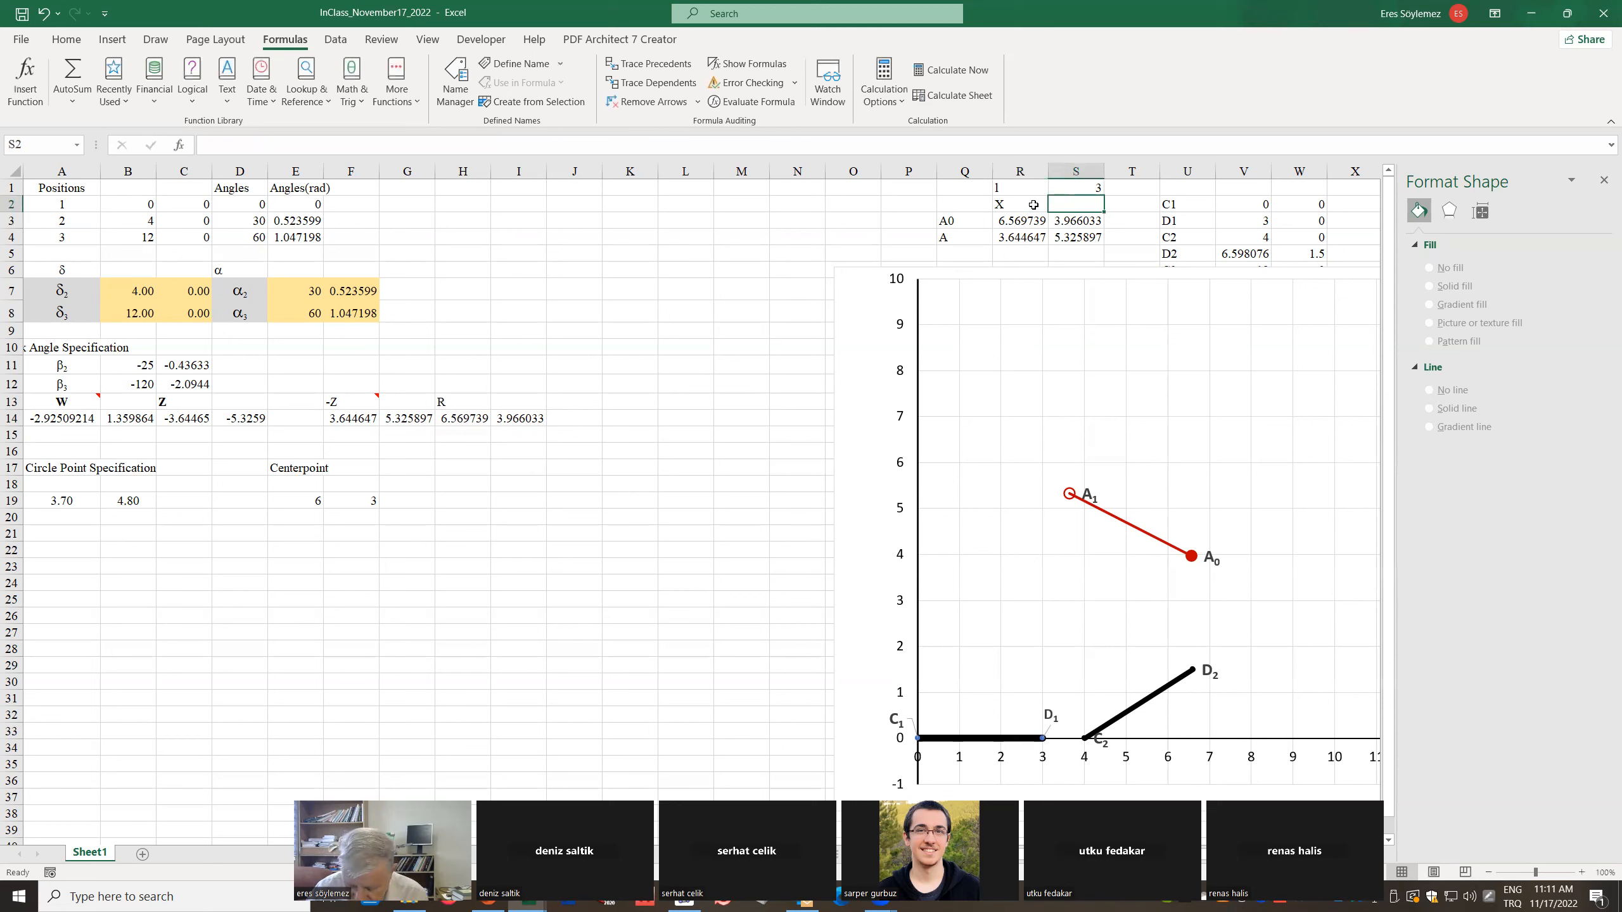
pyautogui.write('Y')
pyautogui.press('Return')
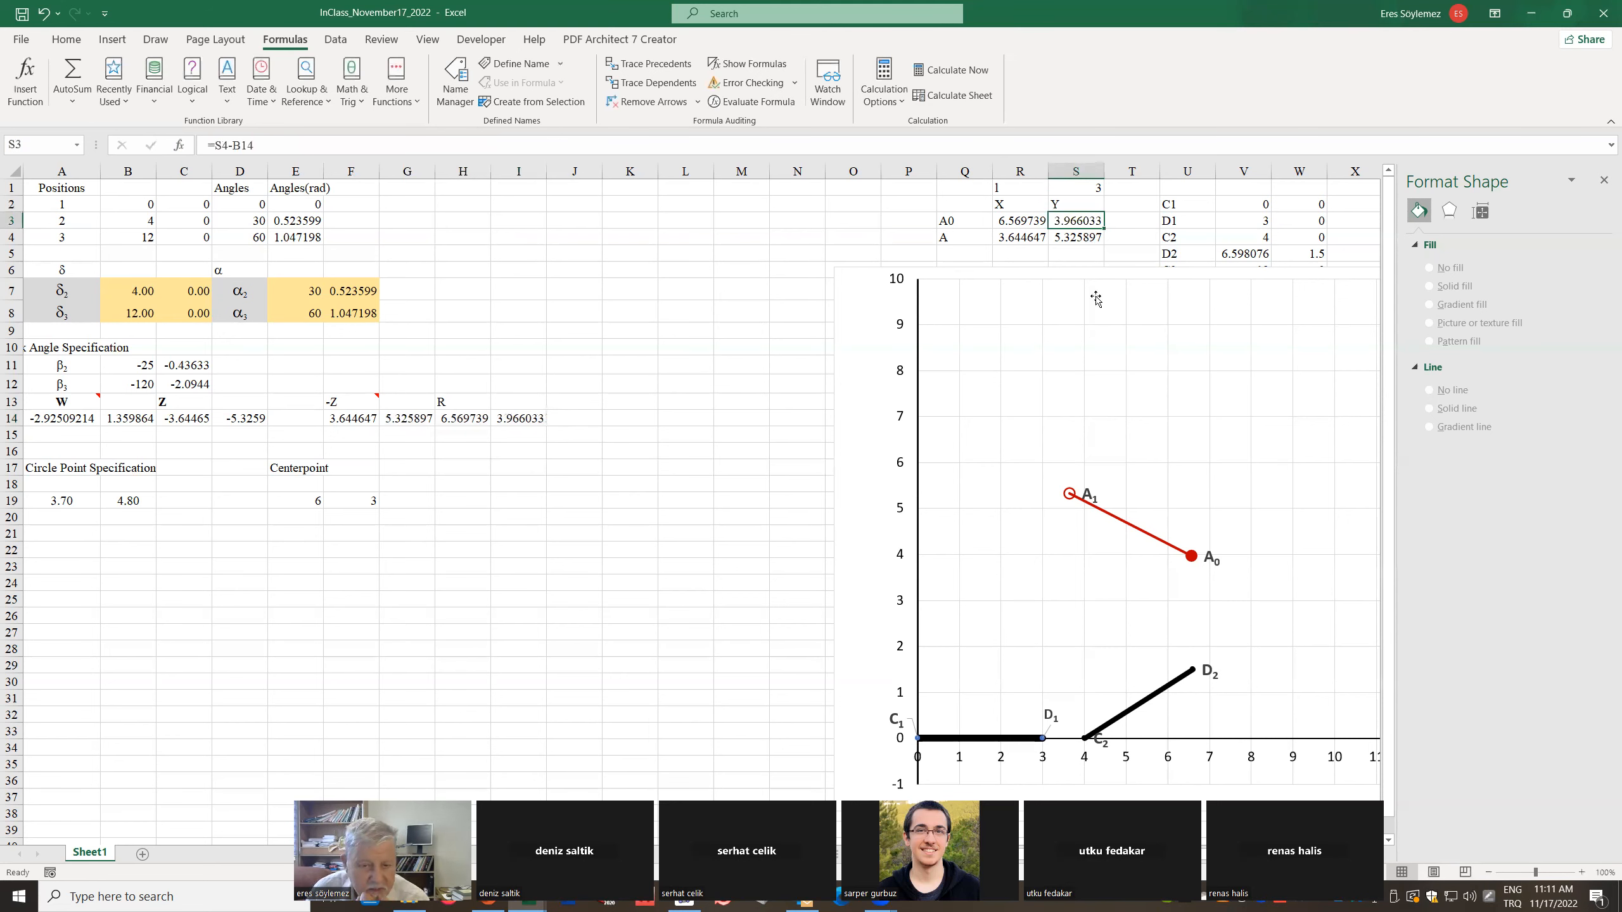
pyautogui.click(469, 425)
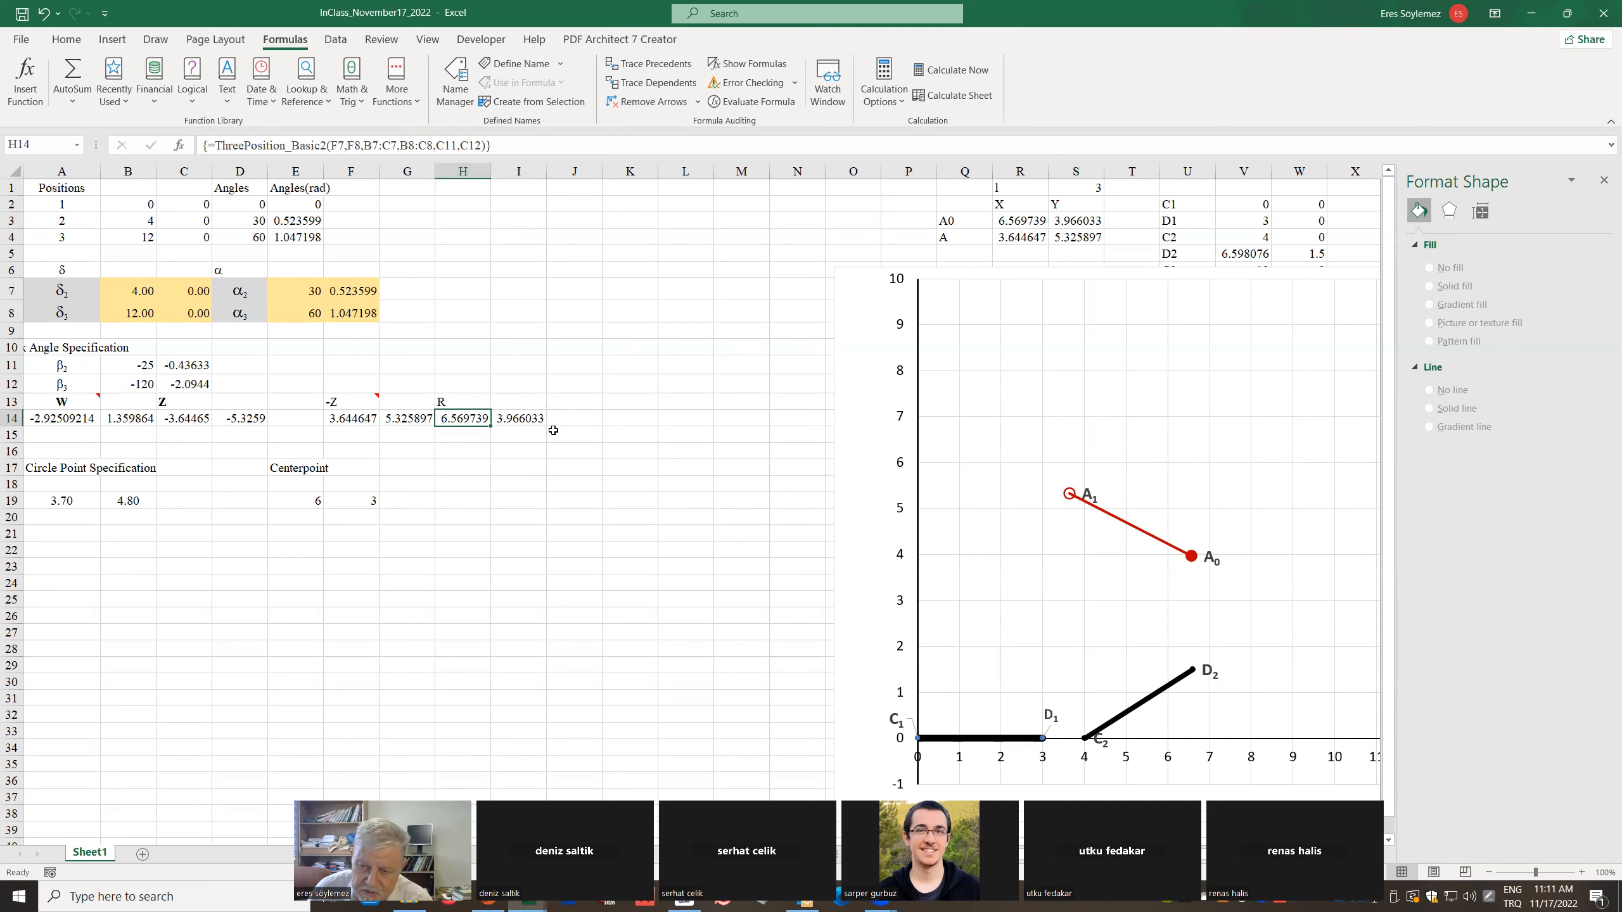
pyautogui.click(554, 431)
pyautogui.click(558, 532)
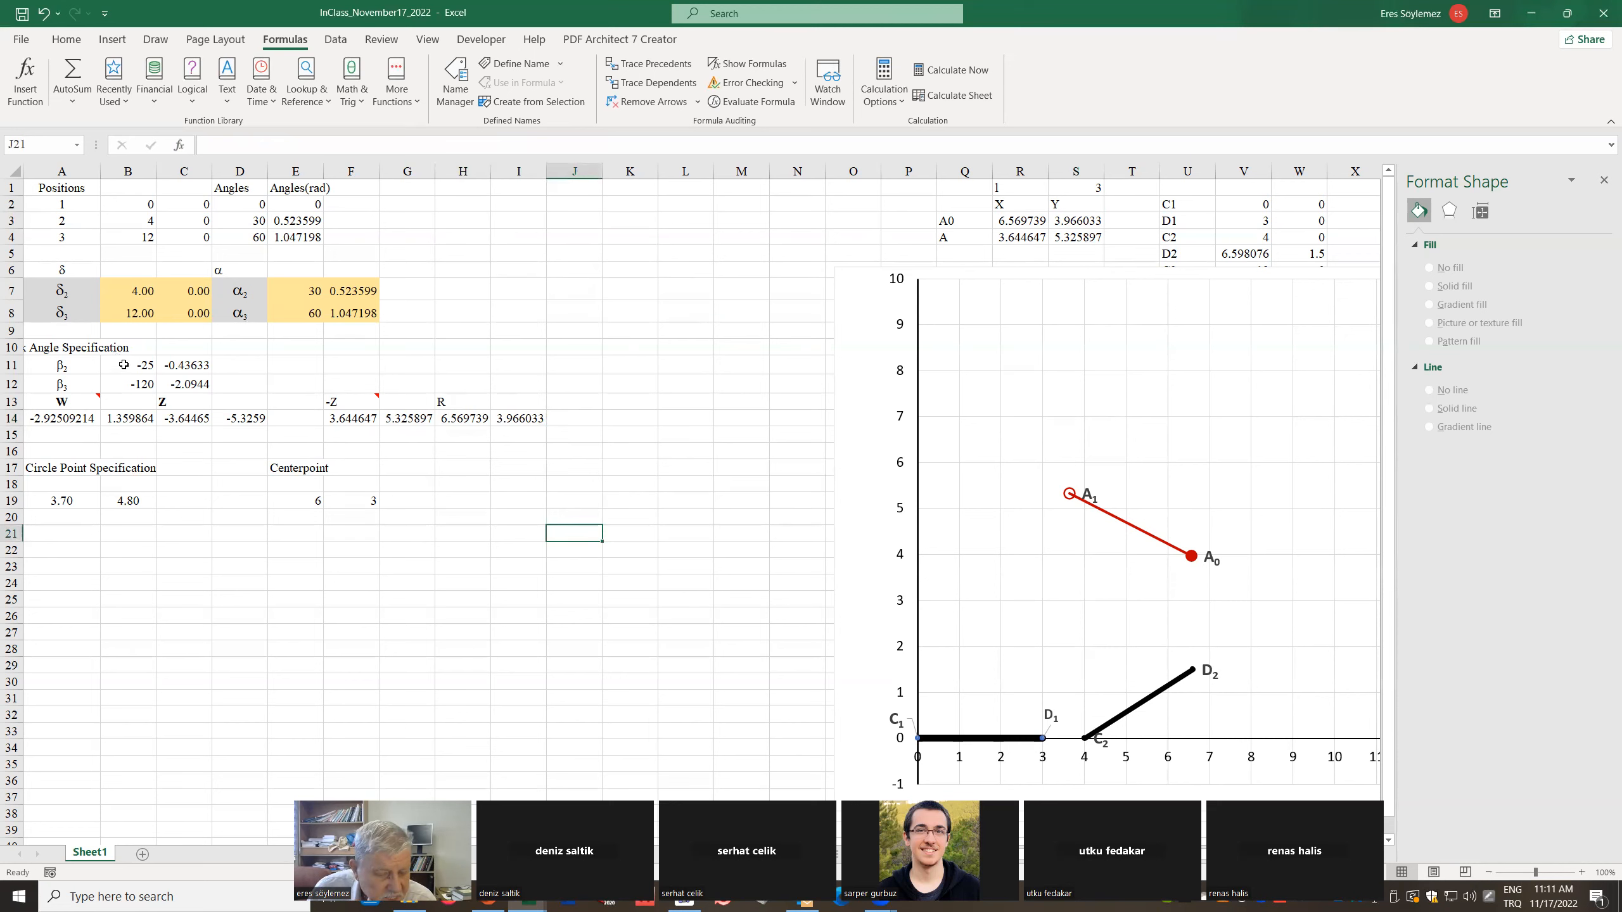
pyautogui.click(51, 517)
pyautogui.click(106, 604)
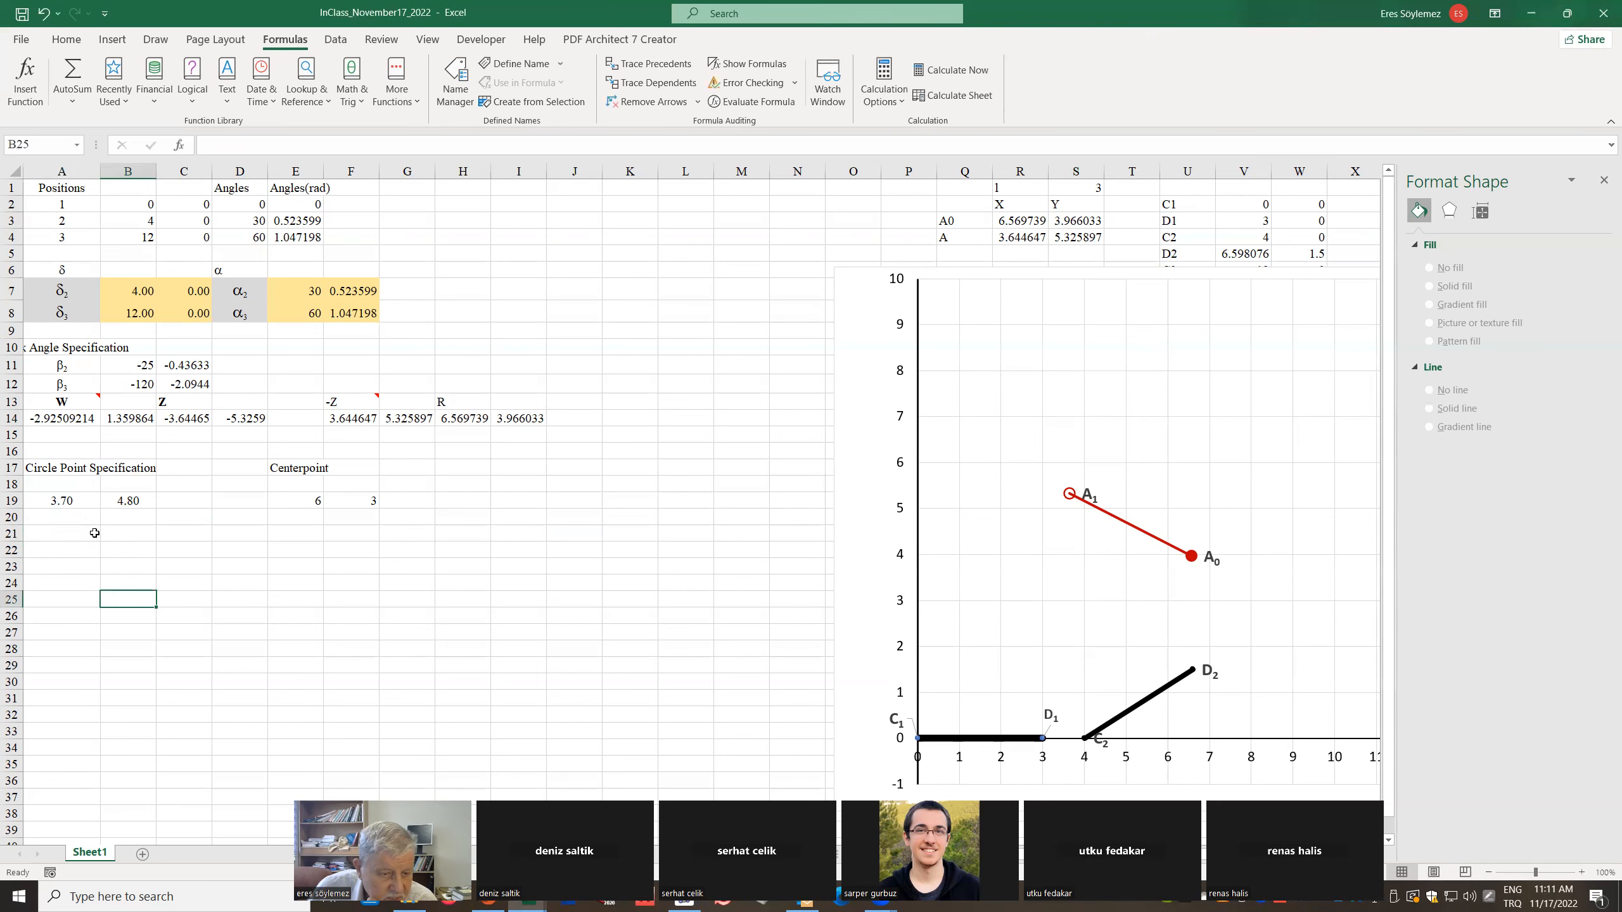
# Insert the user-defined function ThreePosition3_MovingPivot into the range A20:B20 below the circle point coordinates
pyautogui.click(37, 515)
pyautogui.moveTo(37, 514); pyautogui.dragTo(132, 513)
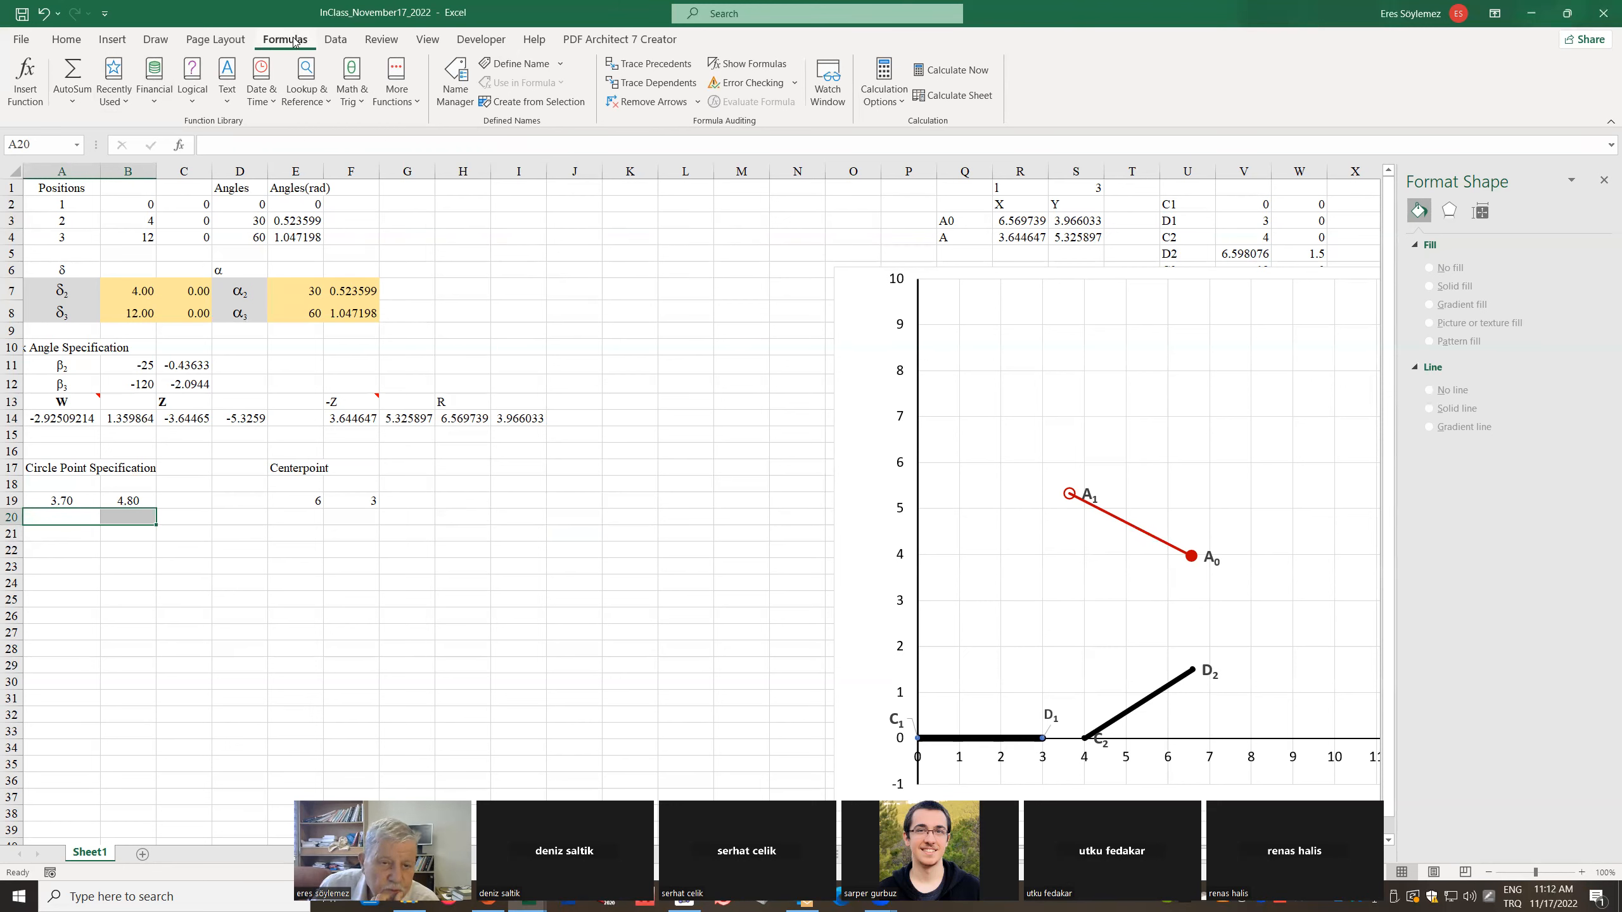
pyautogui.click(25, 78)
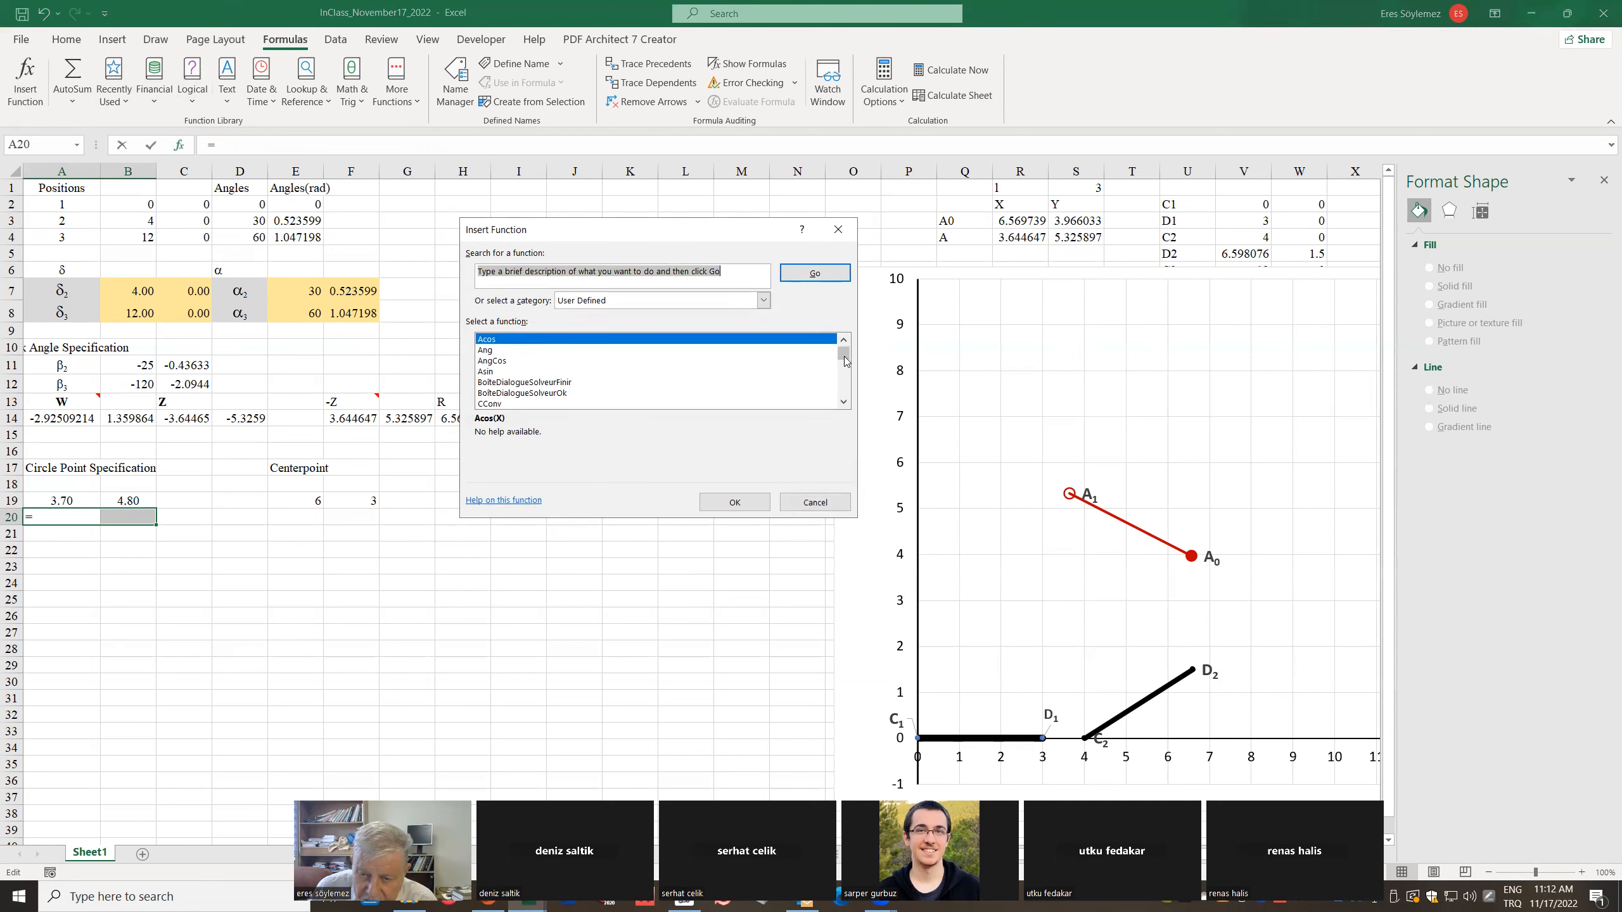
pyautogui.moveTo(844, 354); pyautogui.dragTo(844, 387)
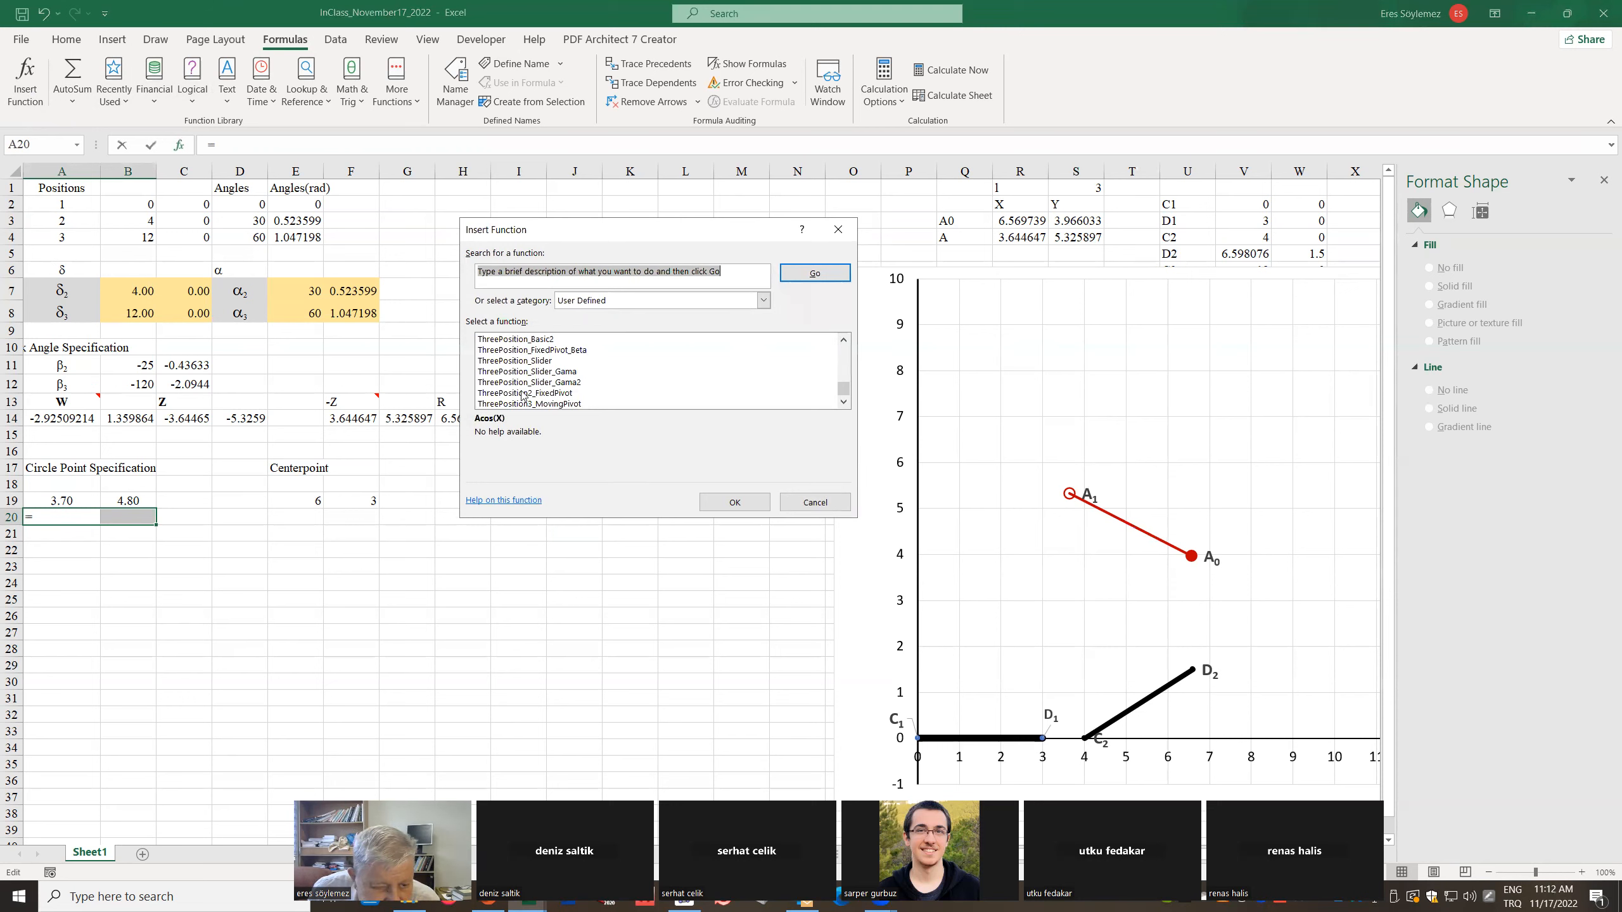
pyautogui.click(540, 404)
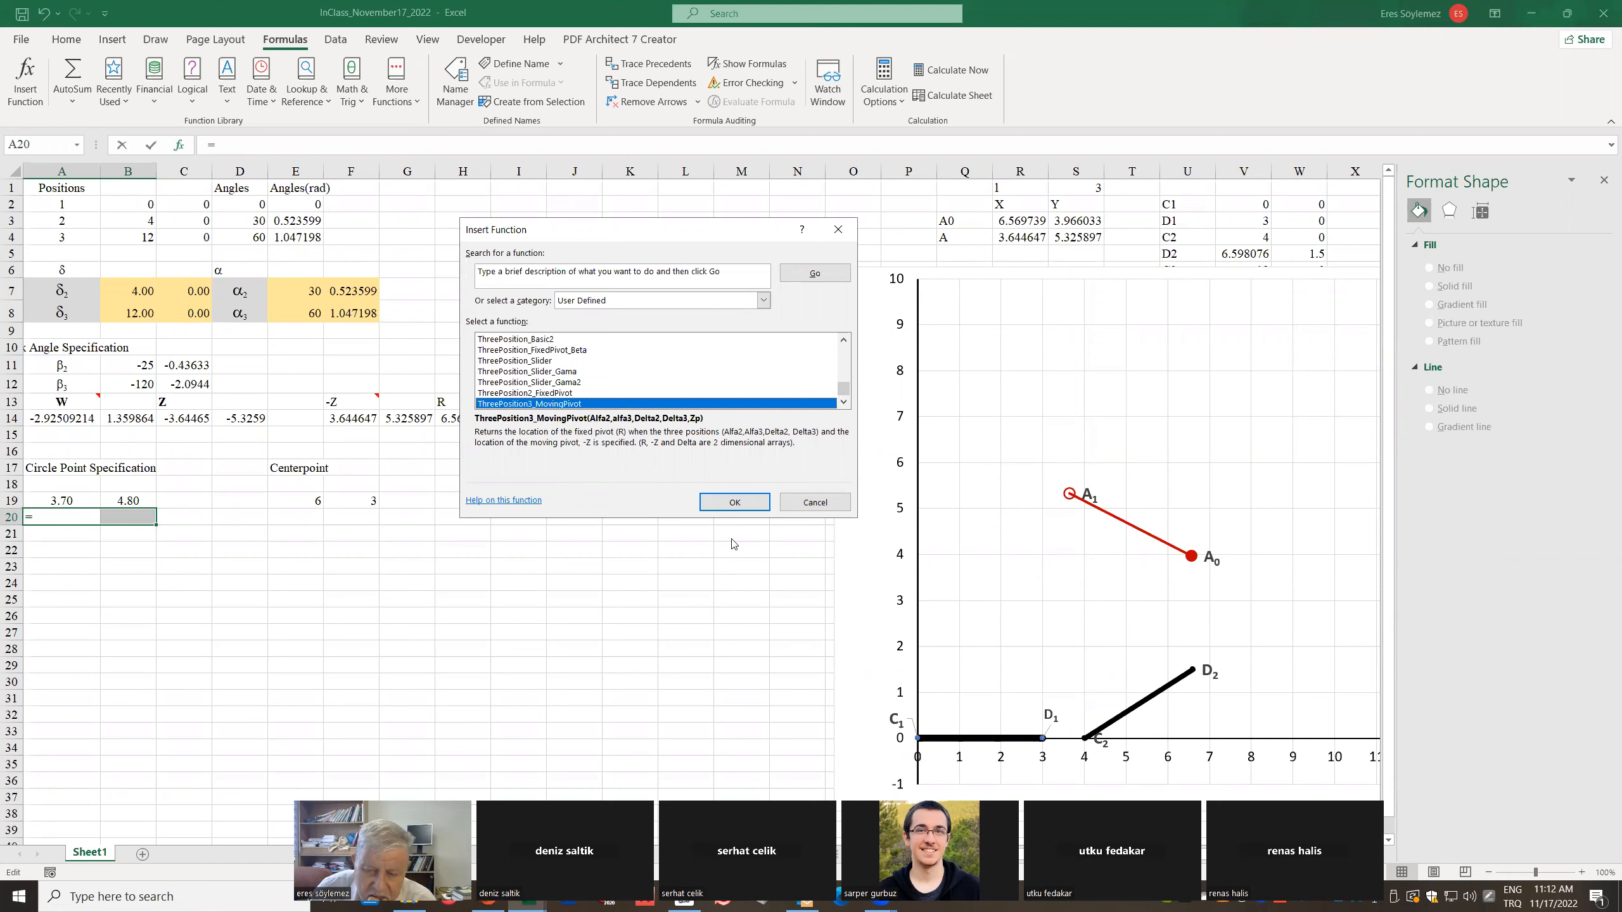
pyautogui.click(734, 503)
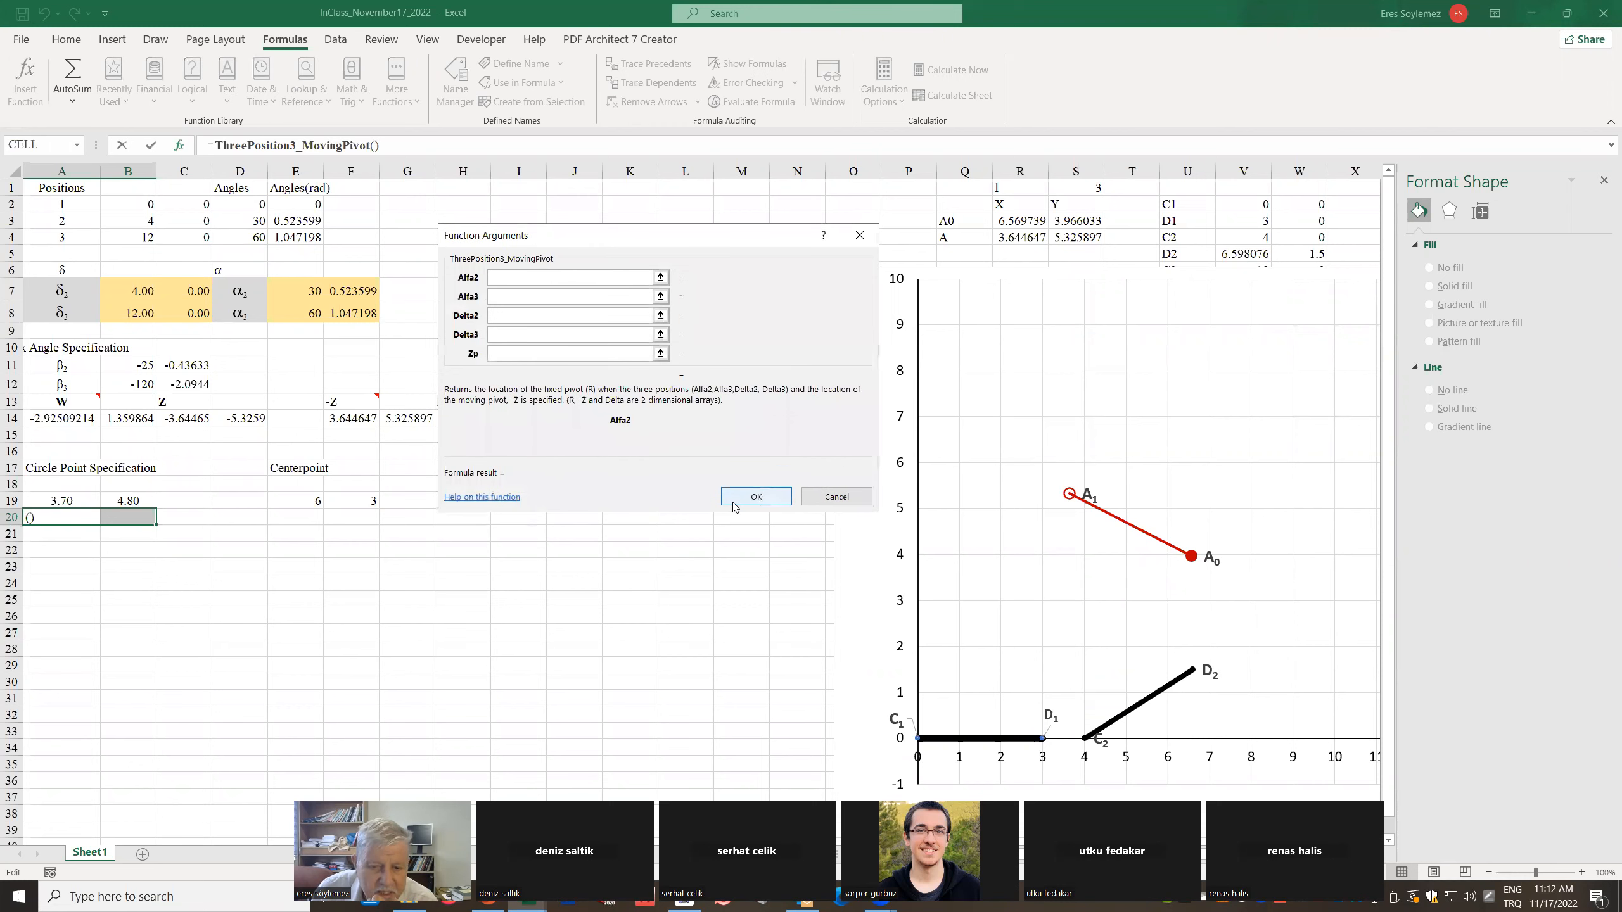
# Use F7, F8, B7:C7, B8:C8 and A19:B19 as Alfa2, Alfa3, Delta2, Delta3 and Zp, and enter the result as an array formula
pyautogui.click(353, 291)
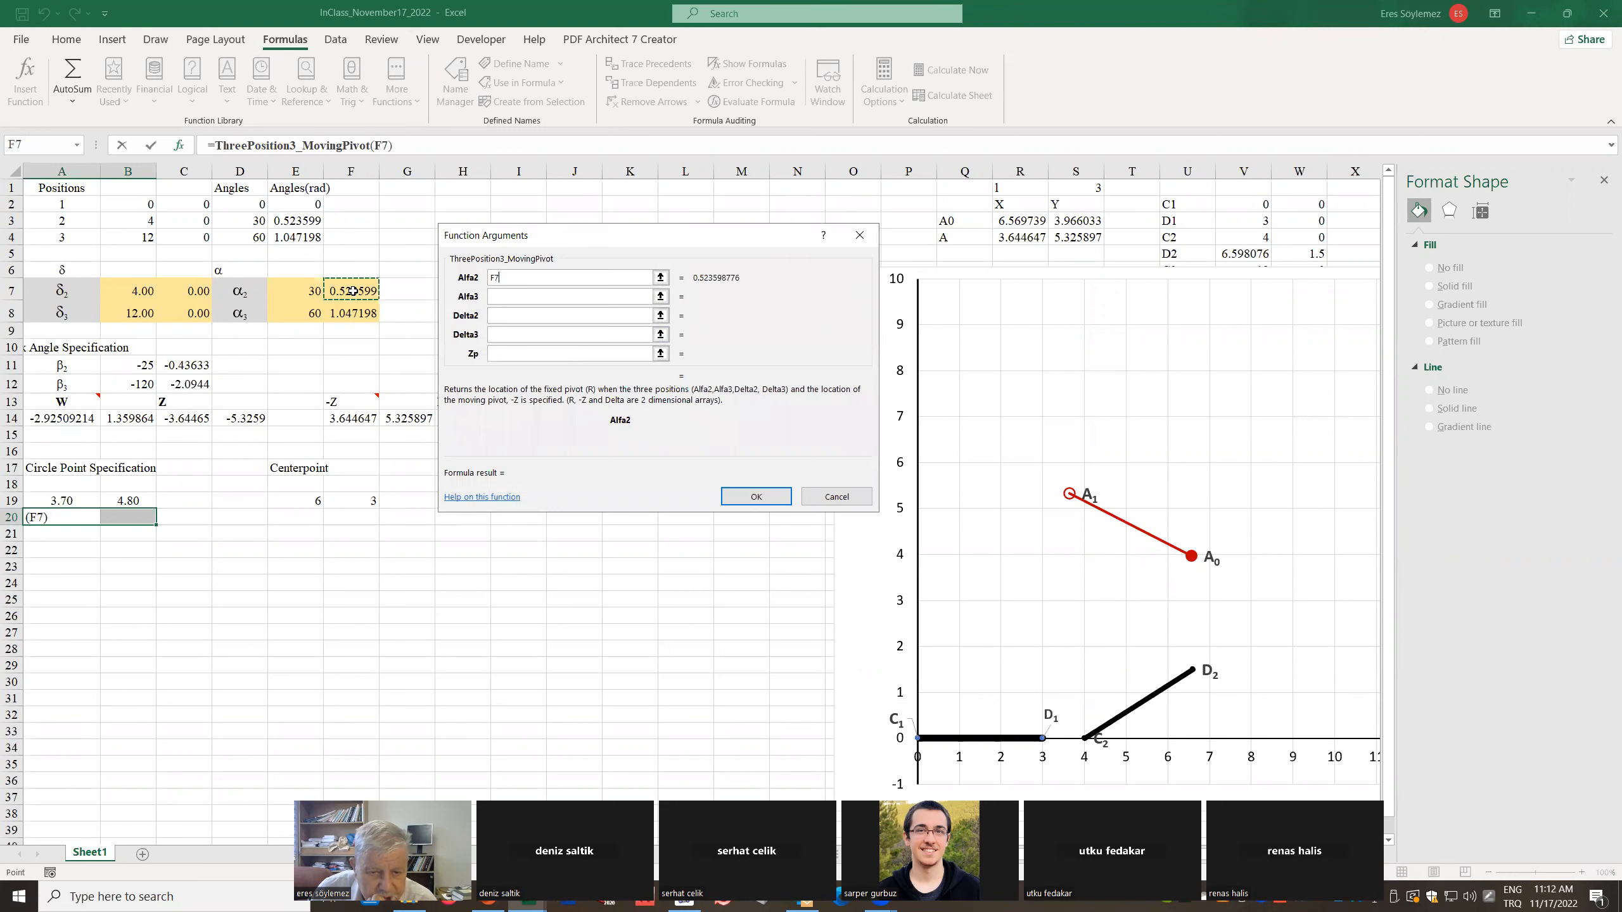
pyautogui.click(502, 297)
pyautogui.click(352, 313)
pyautogui.click(517, 315)
pyautogui.moveTo(118, 291); pyautogui.dragTo(193, 318)
pyautogui.click(514, 334)
pyautogui.click(512, 355)
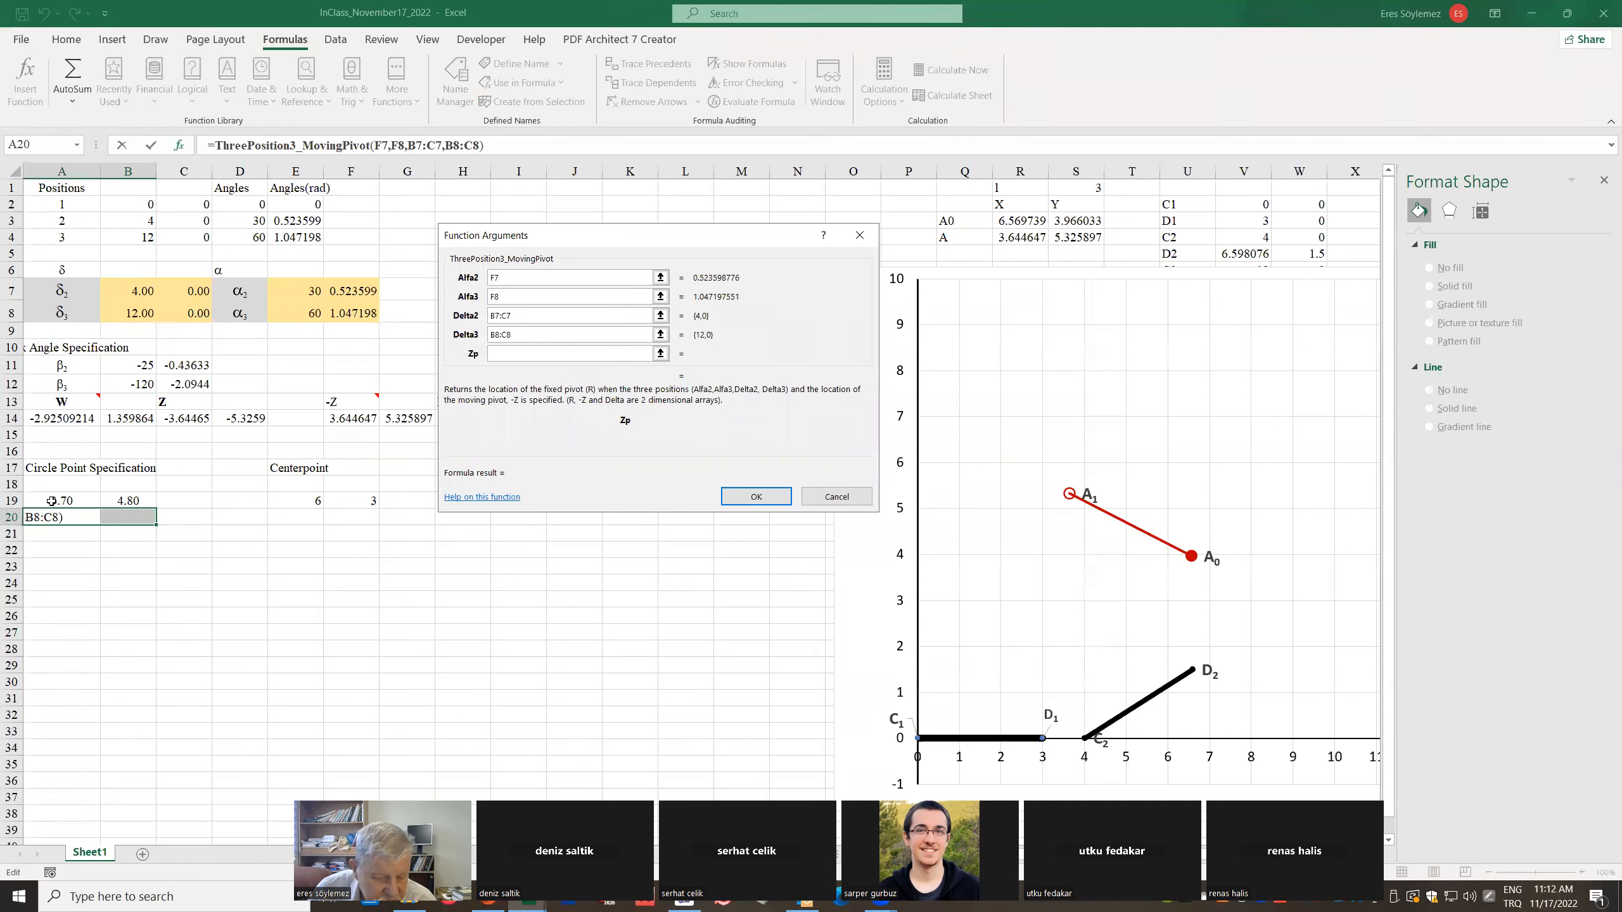
pyautogui.moveTo(51, 501); pyautogui.dragTo(133, 502)
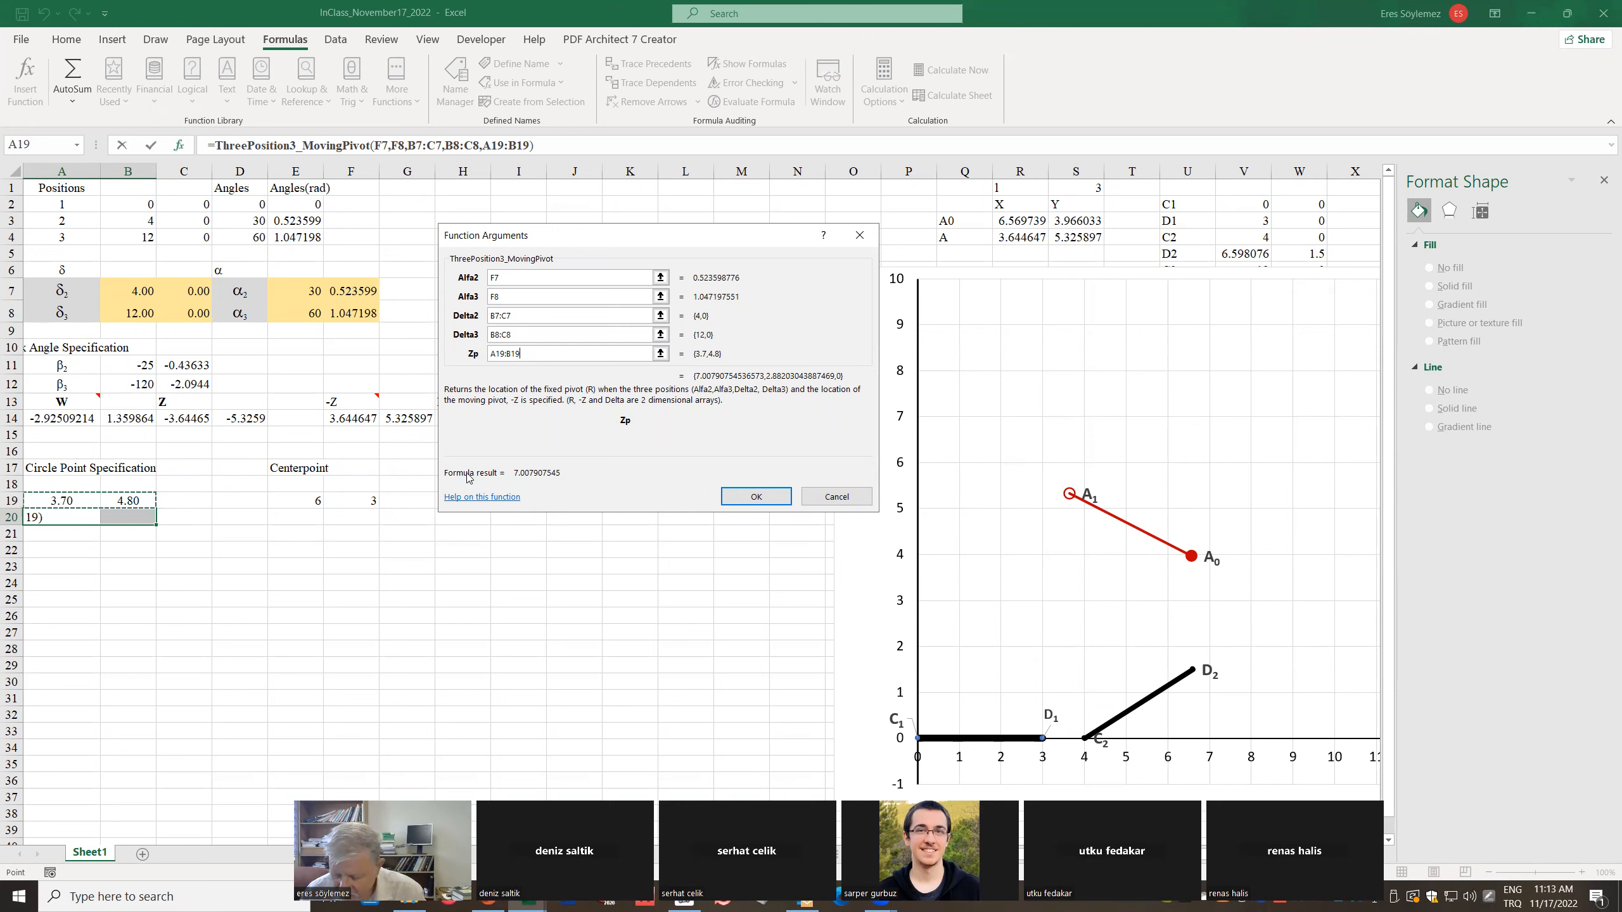
pyautogui.hotkey('ctrl', 'shift', 'Return')
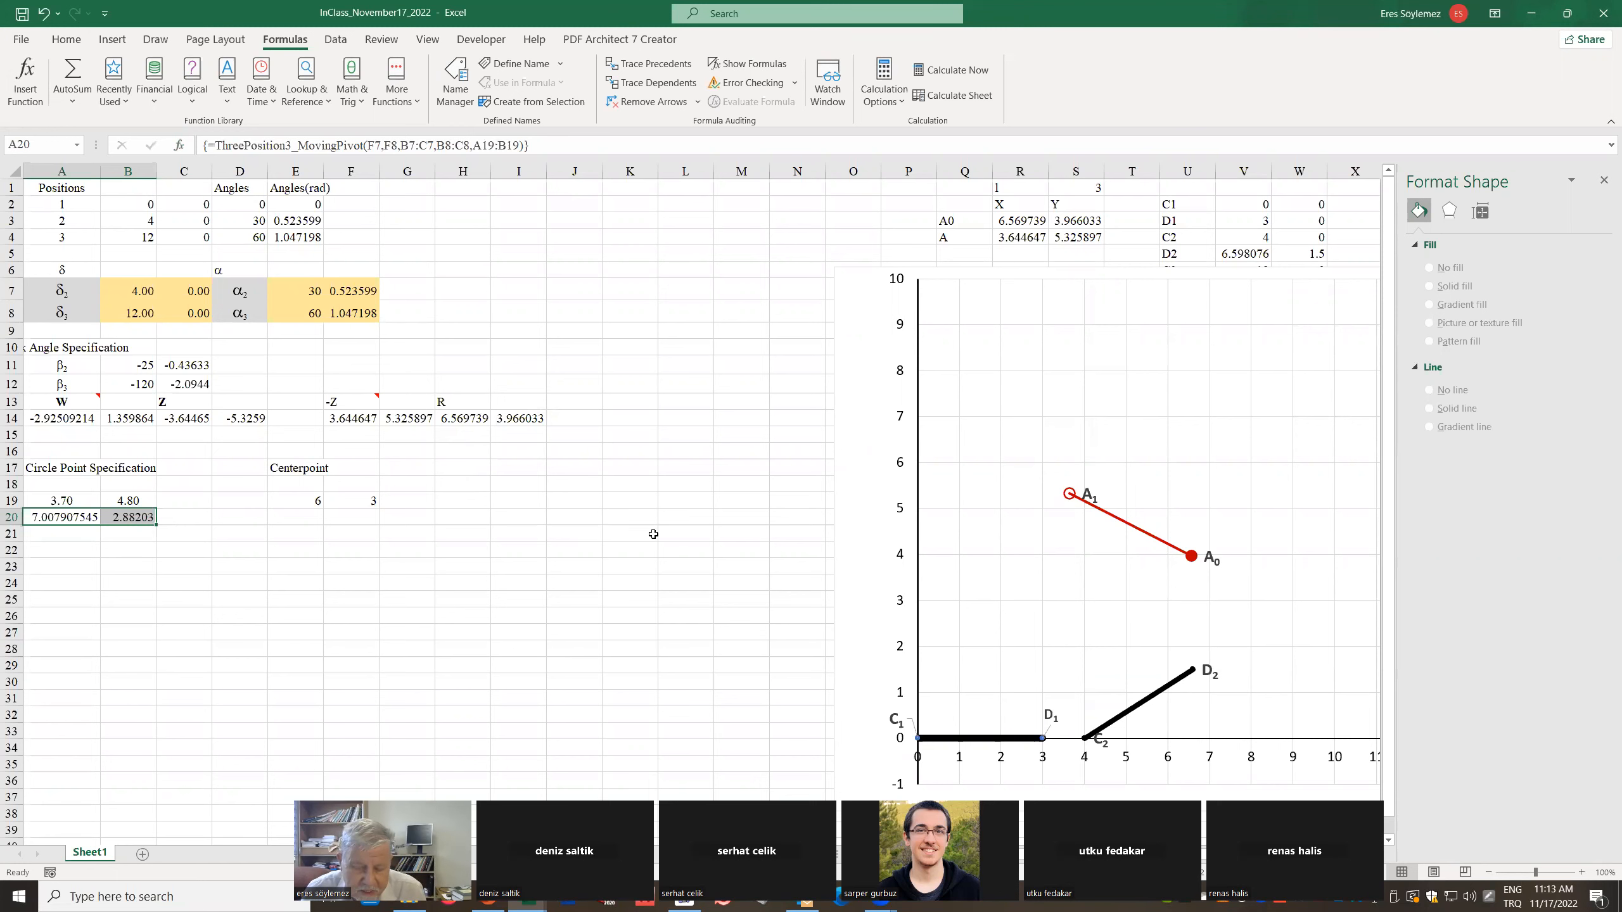
# Add a new data series to the chart with its X values taken from A19:A20
pyautogui.click(696, 501)
pyautogui.click(1030, 535)
pyautogui.rightClick(1031, 528)
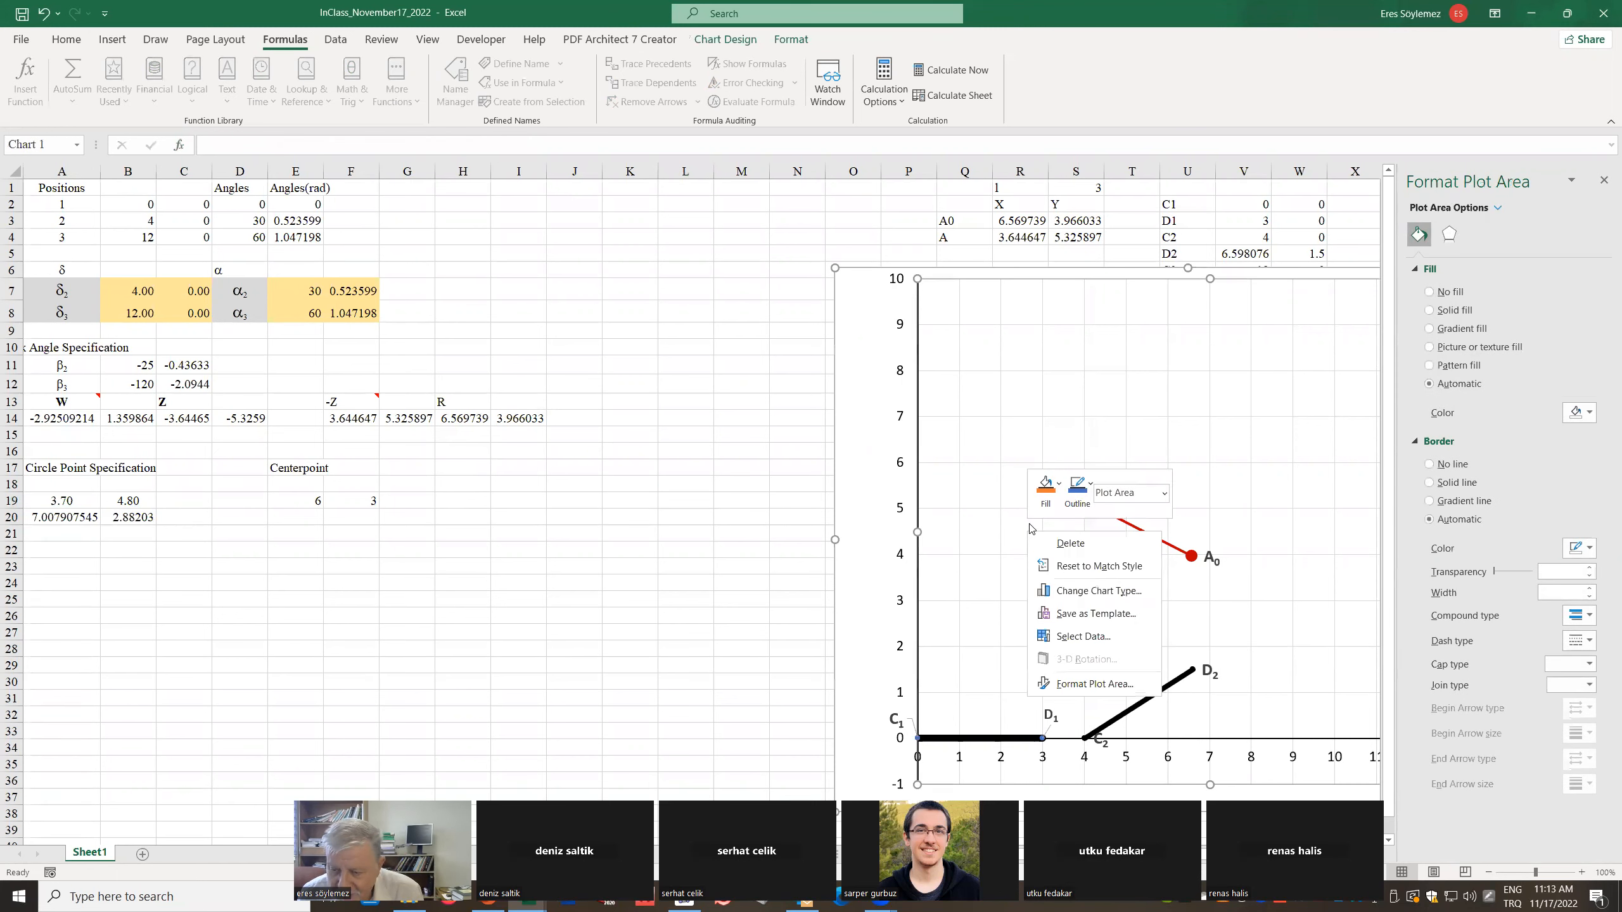
pyautogui.click(1084, 636)
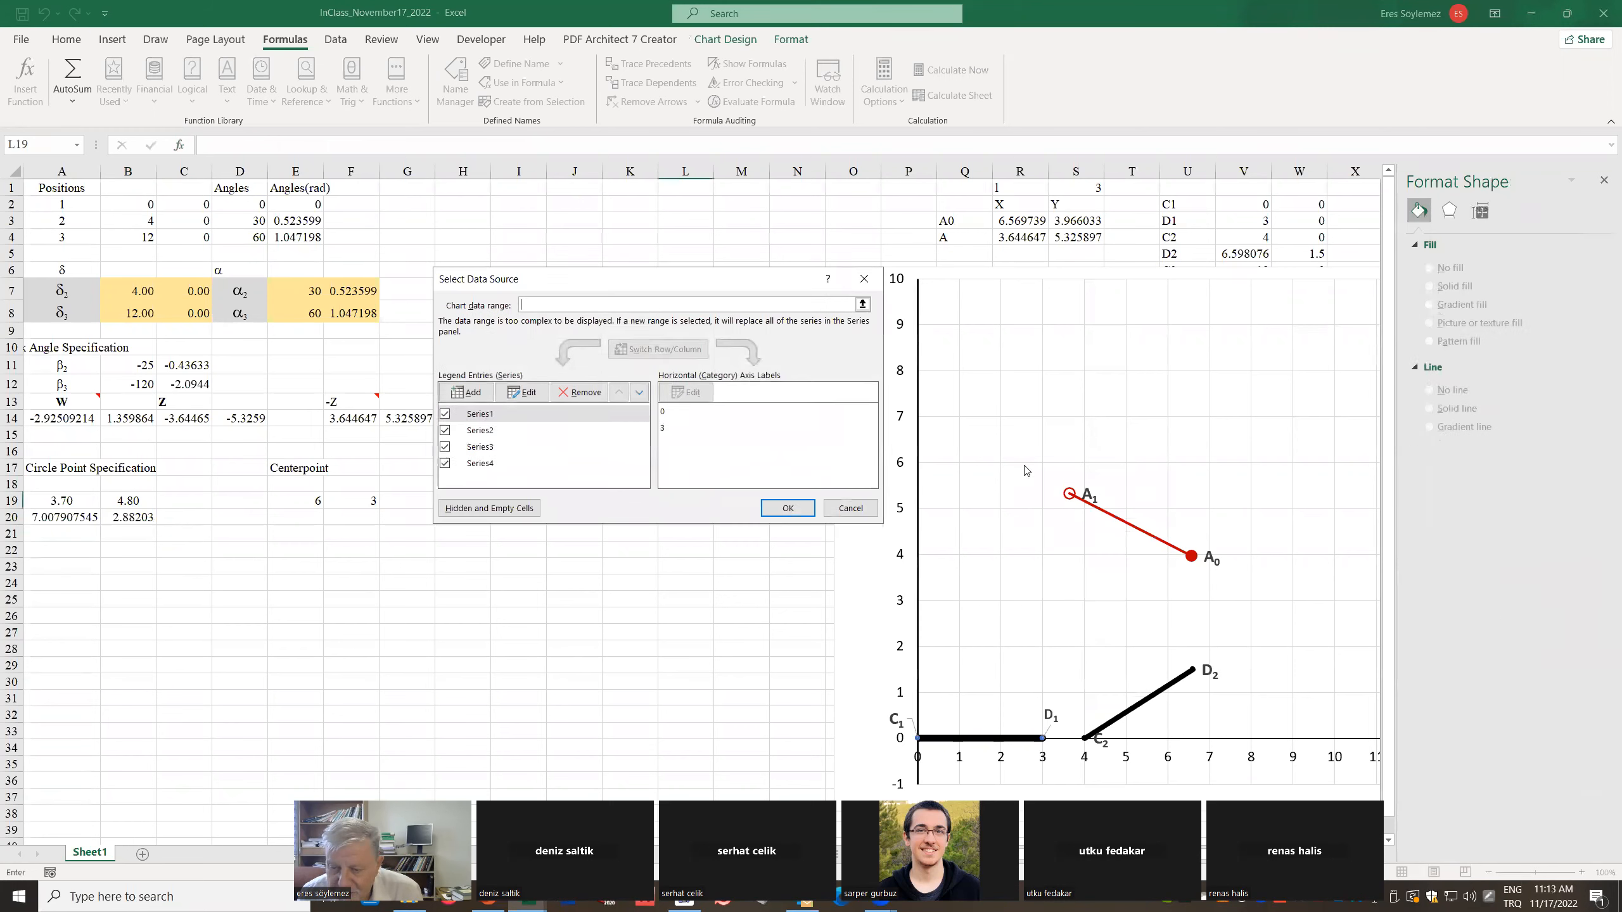
pyautogui.click(466, 392)
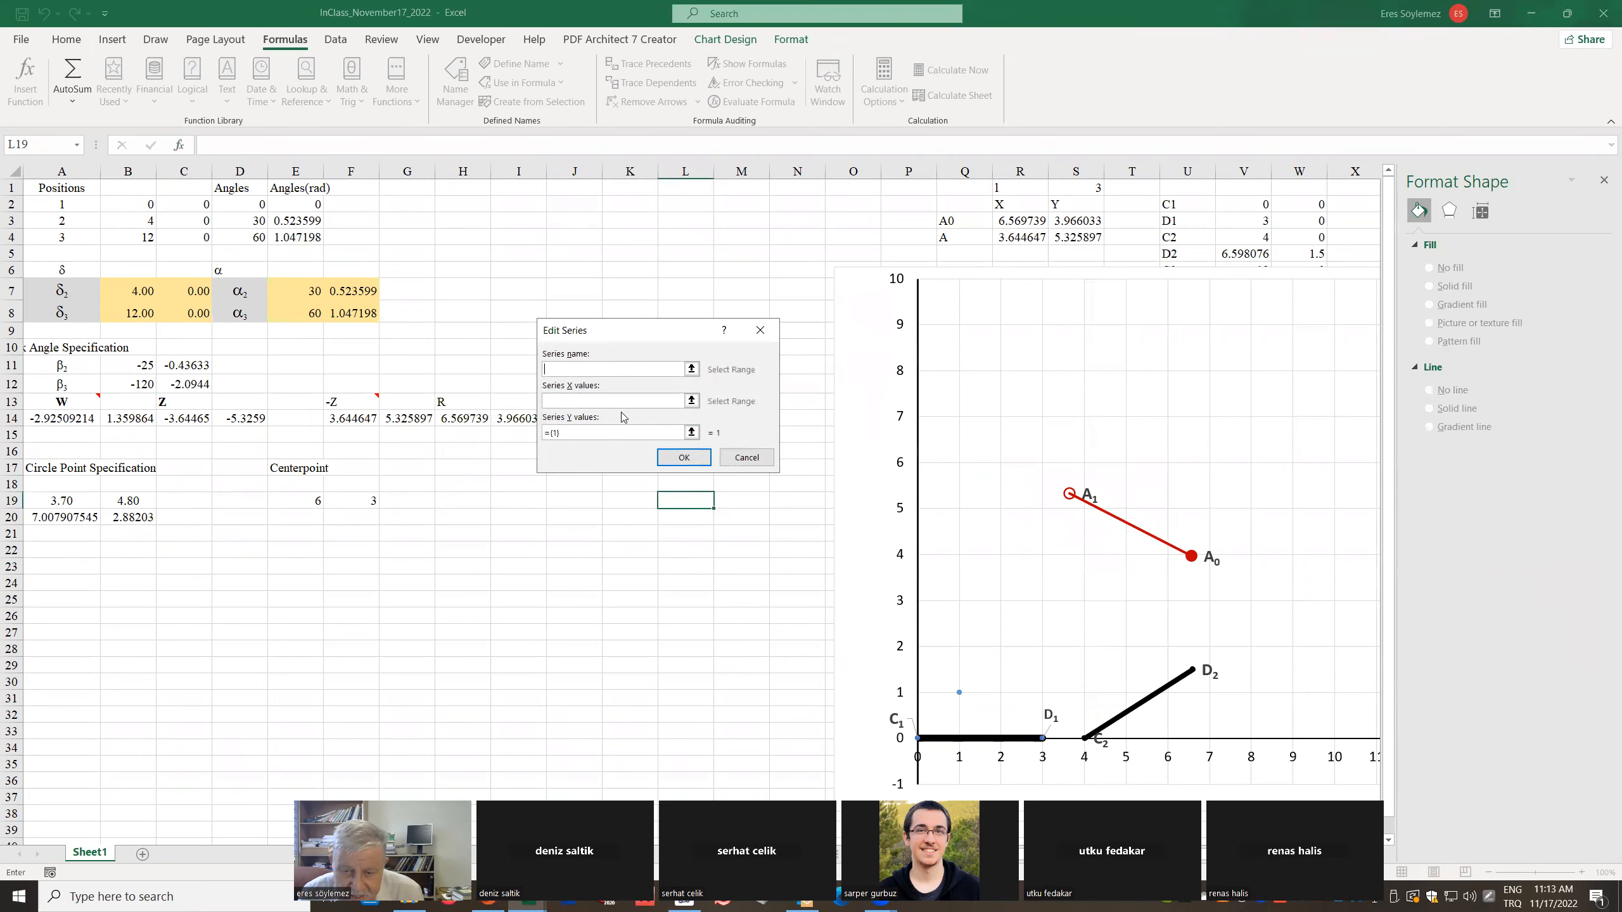
pyautogui.click(686, 401)
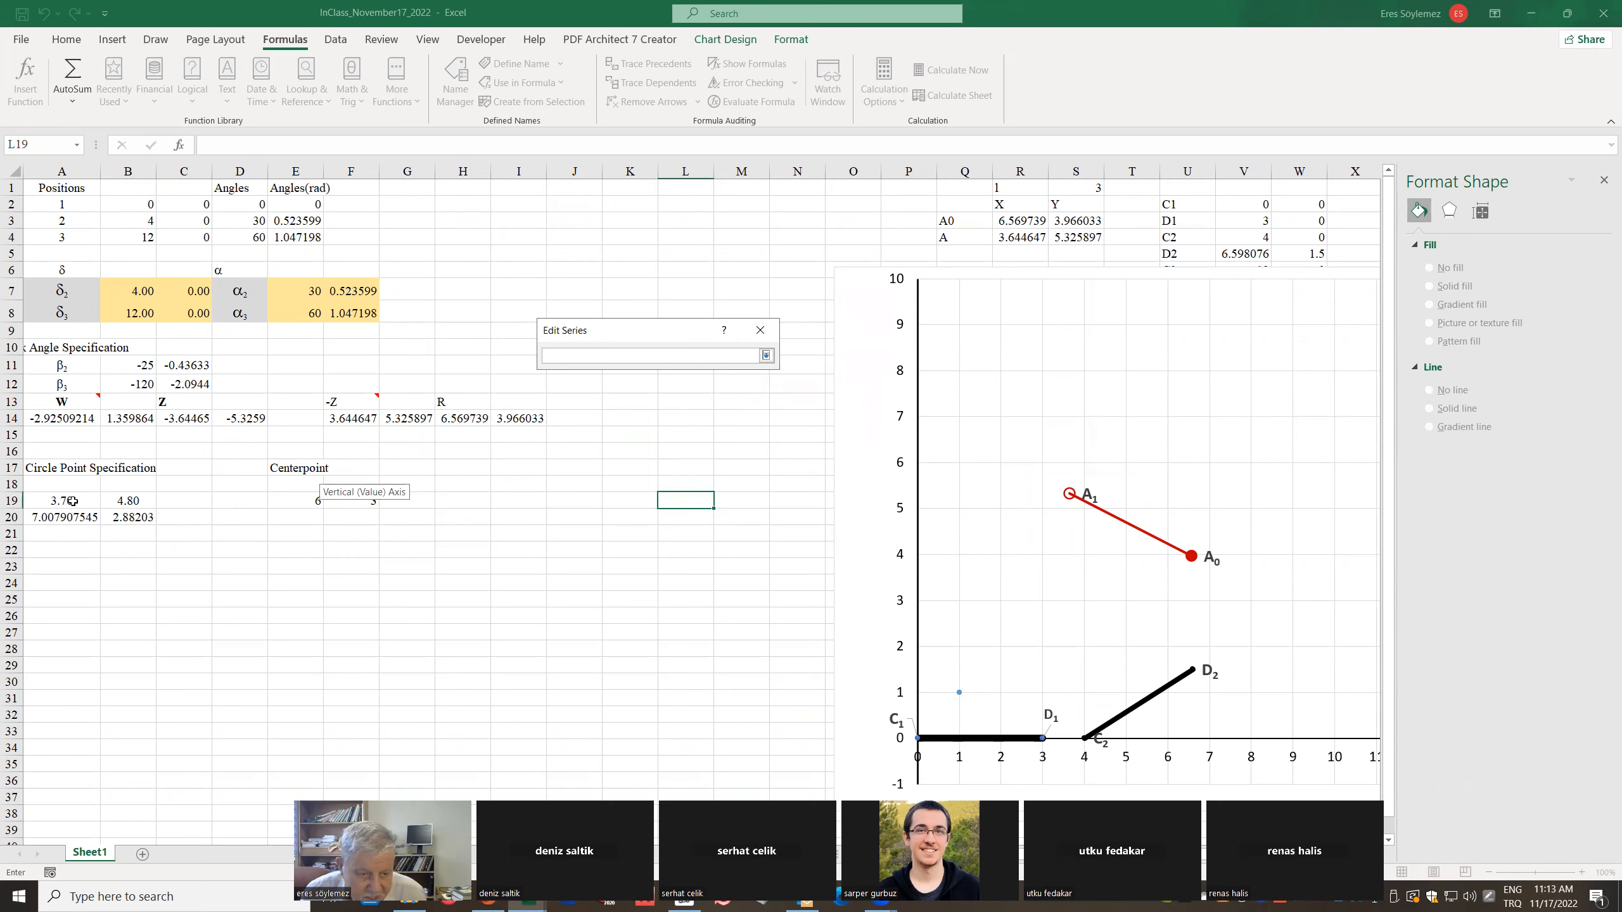
pyautogui.moveTo(72, 502); pyautogui.dragTo(74, 517)
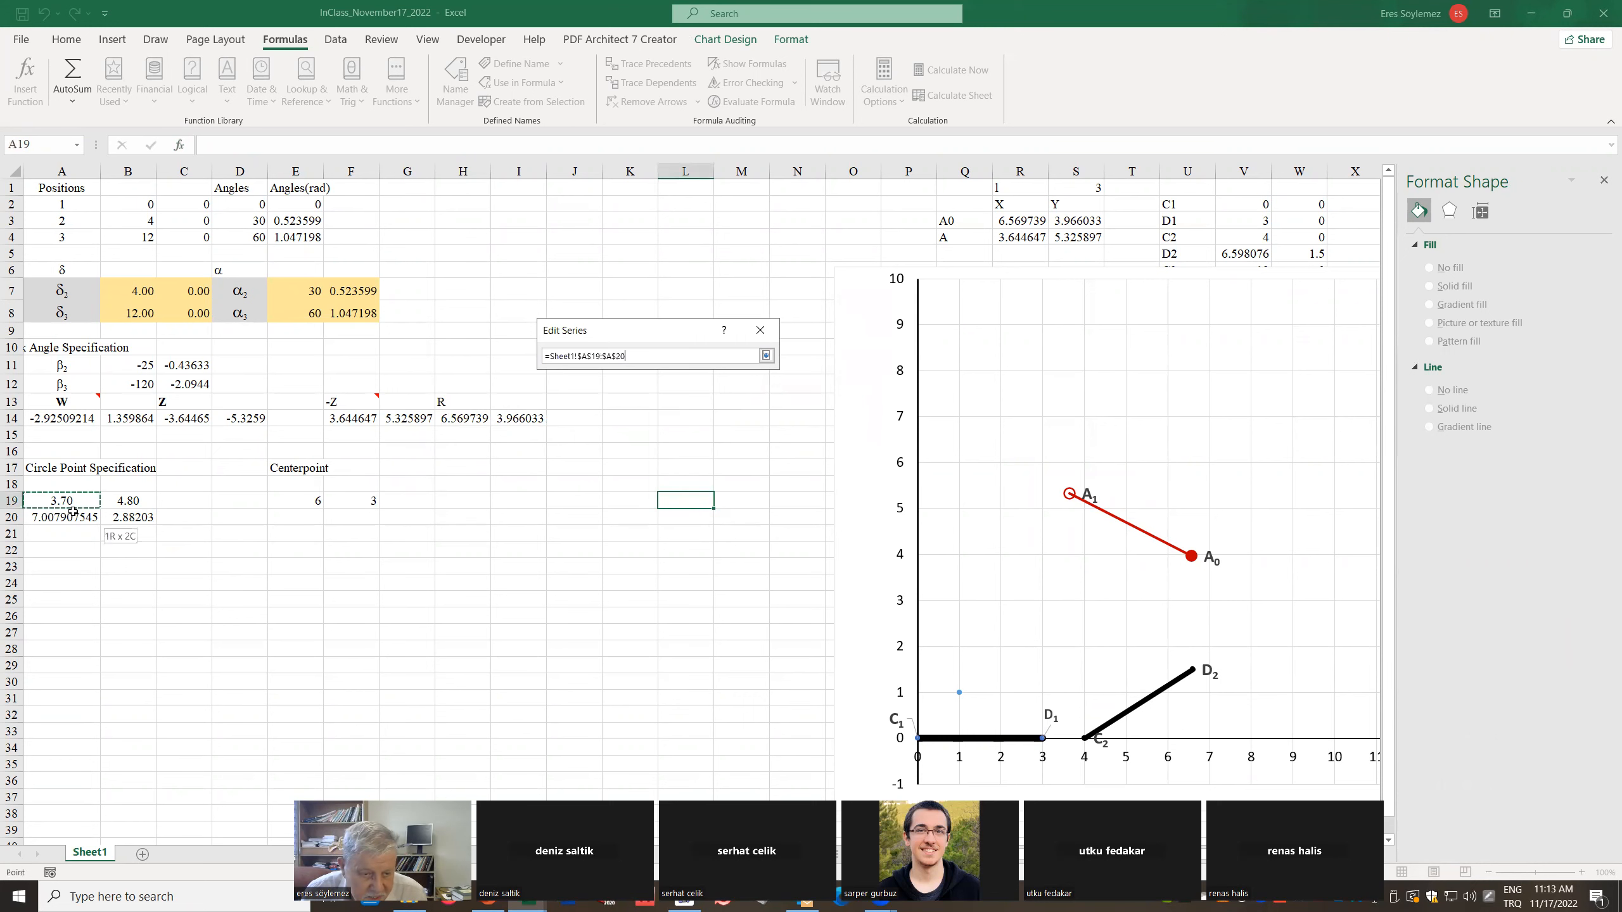
pyautogui.click(766, 356)
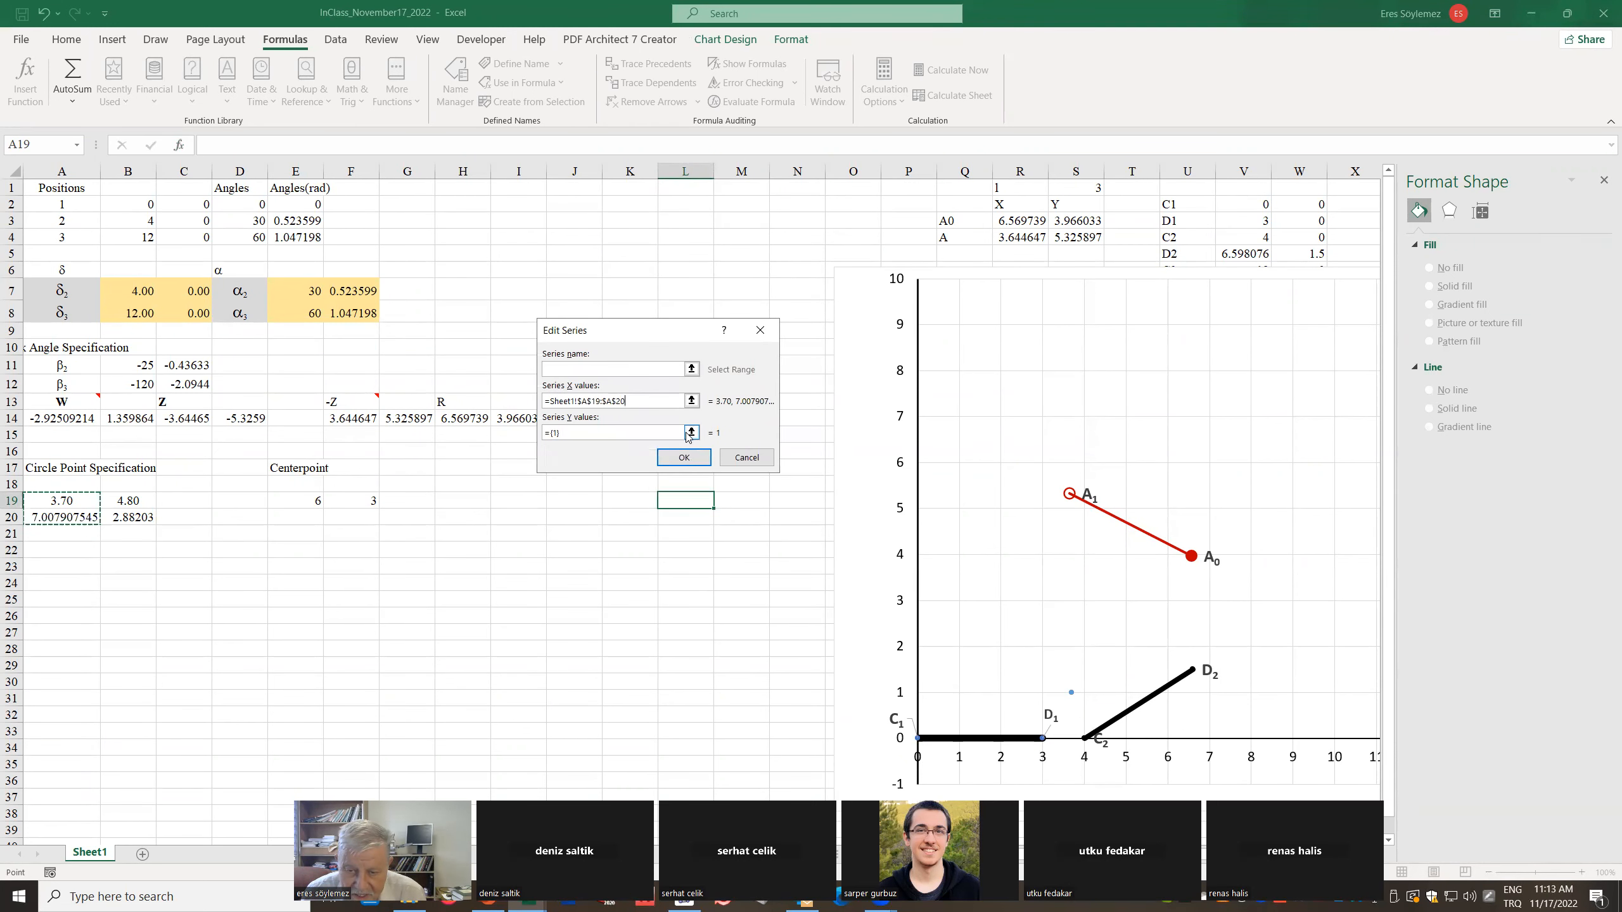
# Set the new series' Y values to B19:B20 and apply the changed chart data
pyautogui.click(692, 432)
pyautogui.moveTo(123, 501); pyautogui.dragTo(130, 519)
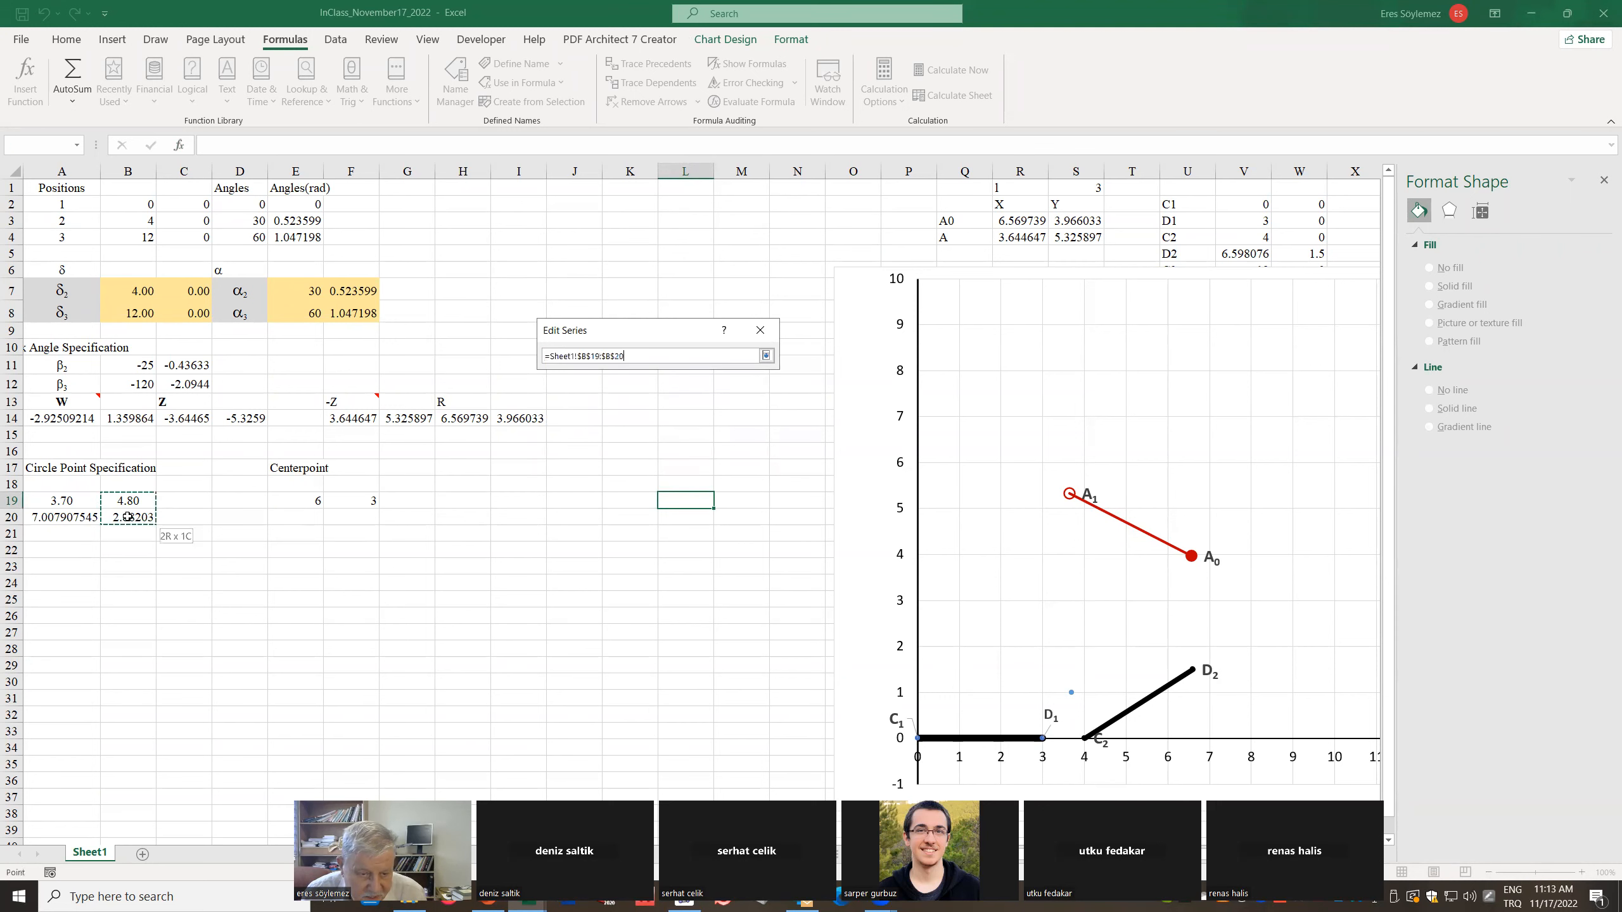
pyautogui.click(766, 356)
pyautogui.click(684, 455)
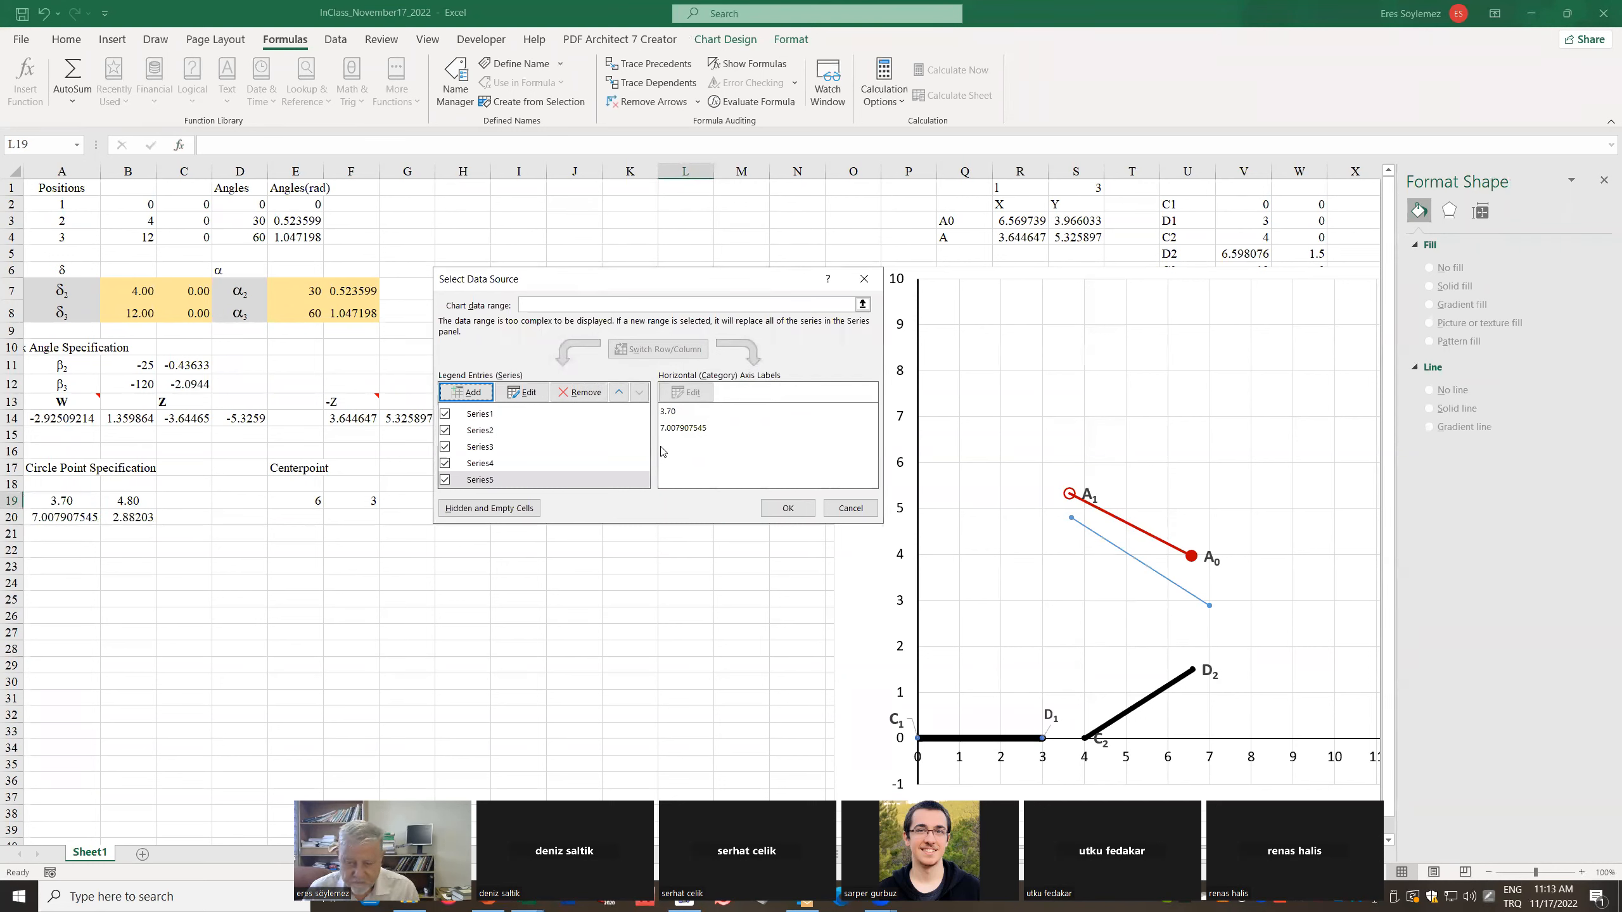
pyautogui.click(787, 508)
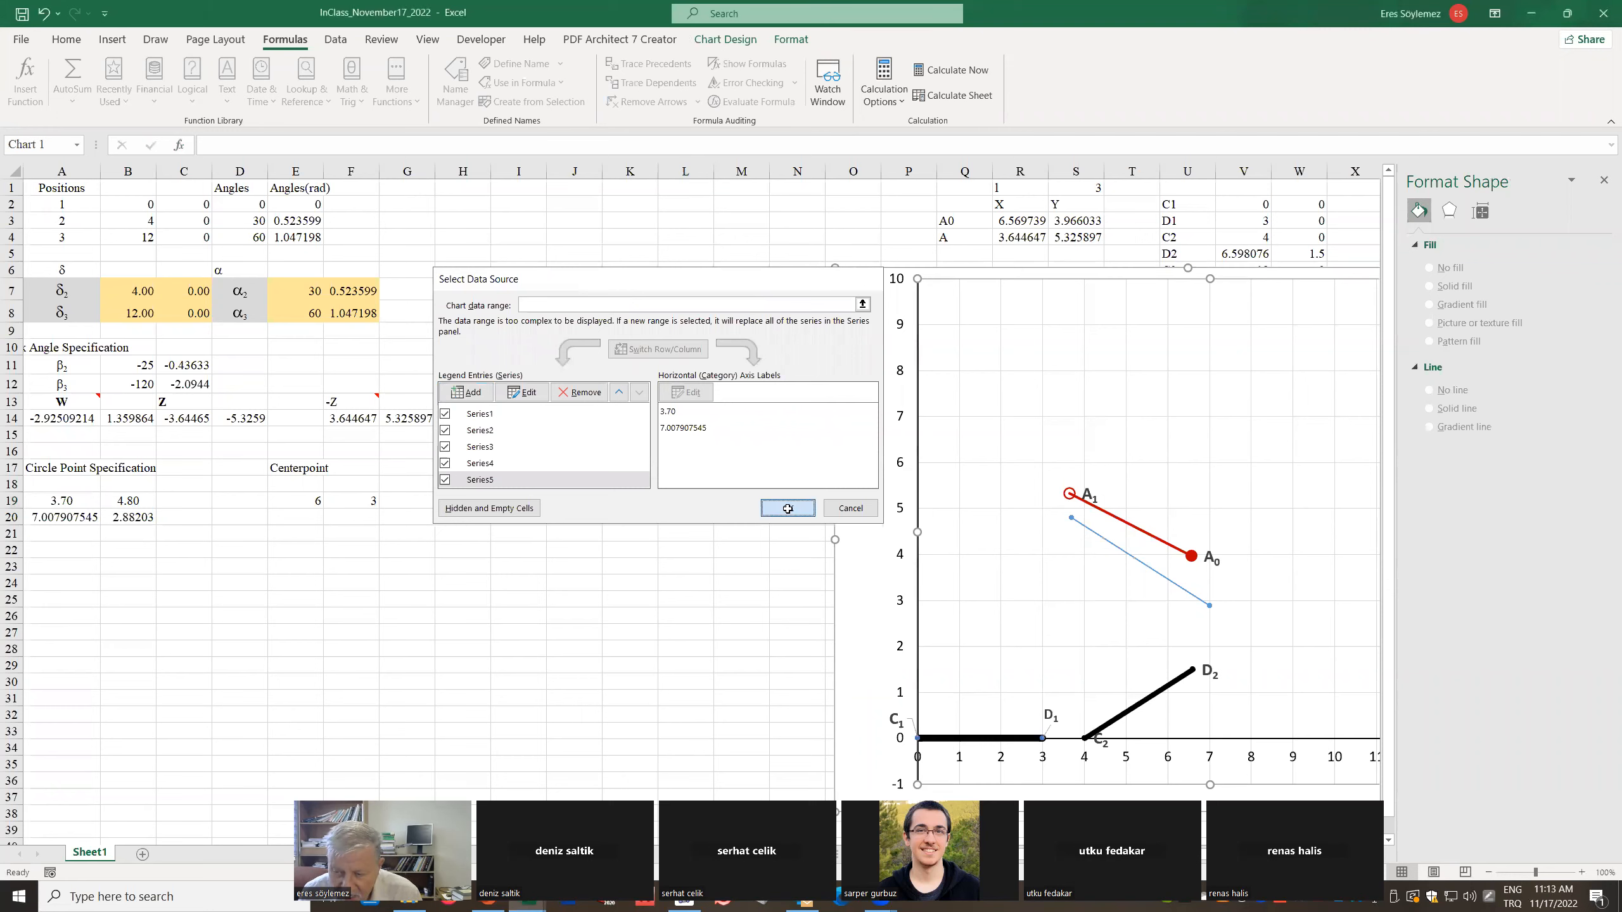
pyautogui.click(1178, 569)
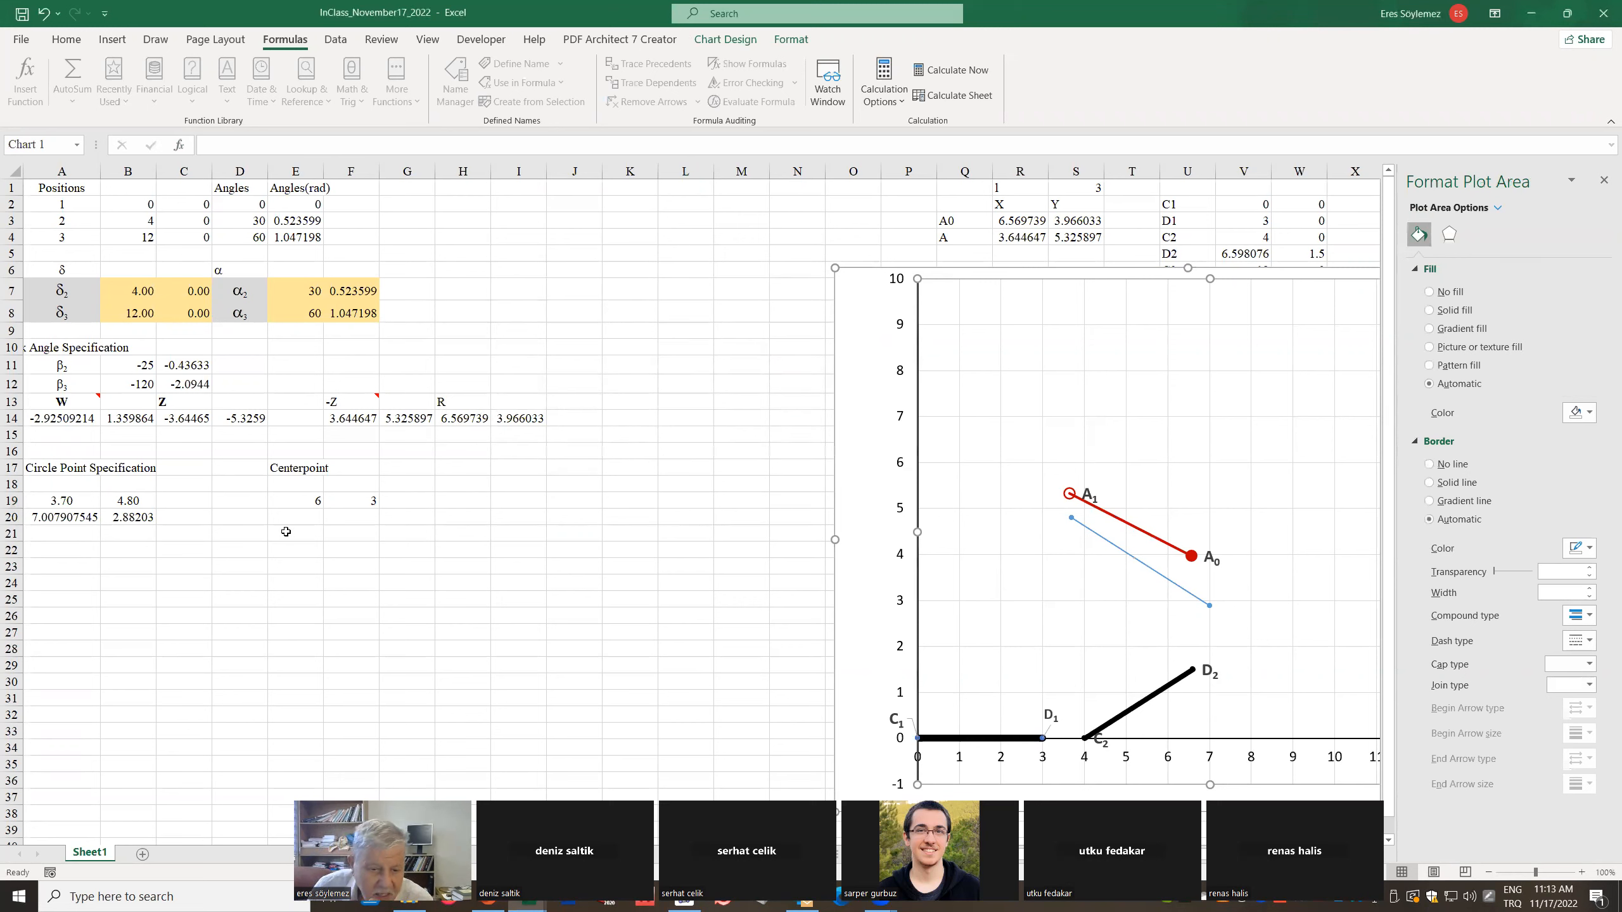
# Insert the user-defined function ThreePosition2_FixedPivot into the range E20:F20 below the centerpoint coordinates
pyautogui.click(305, 515)
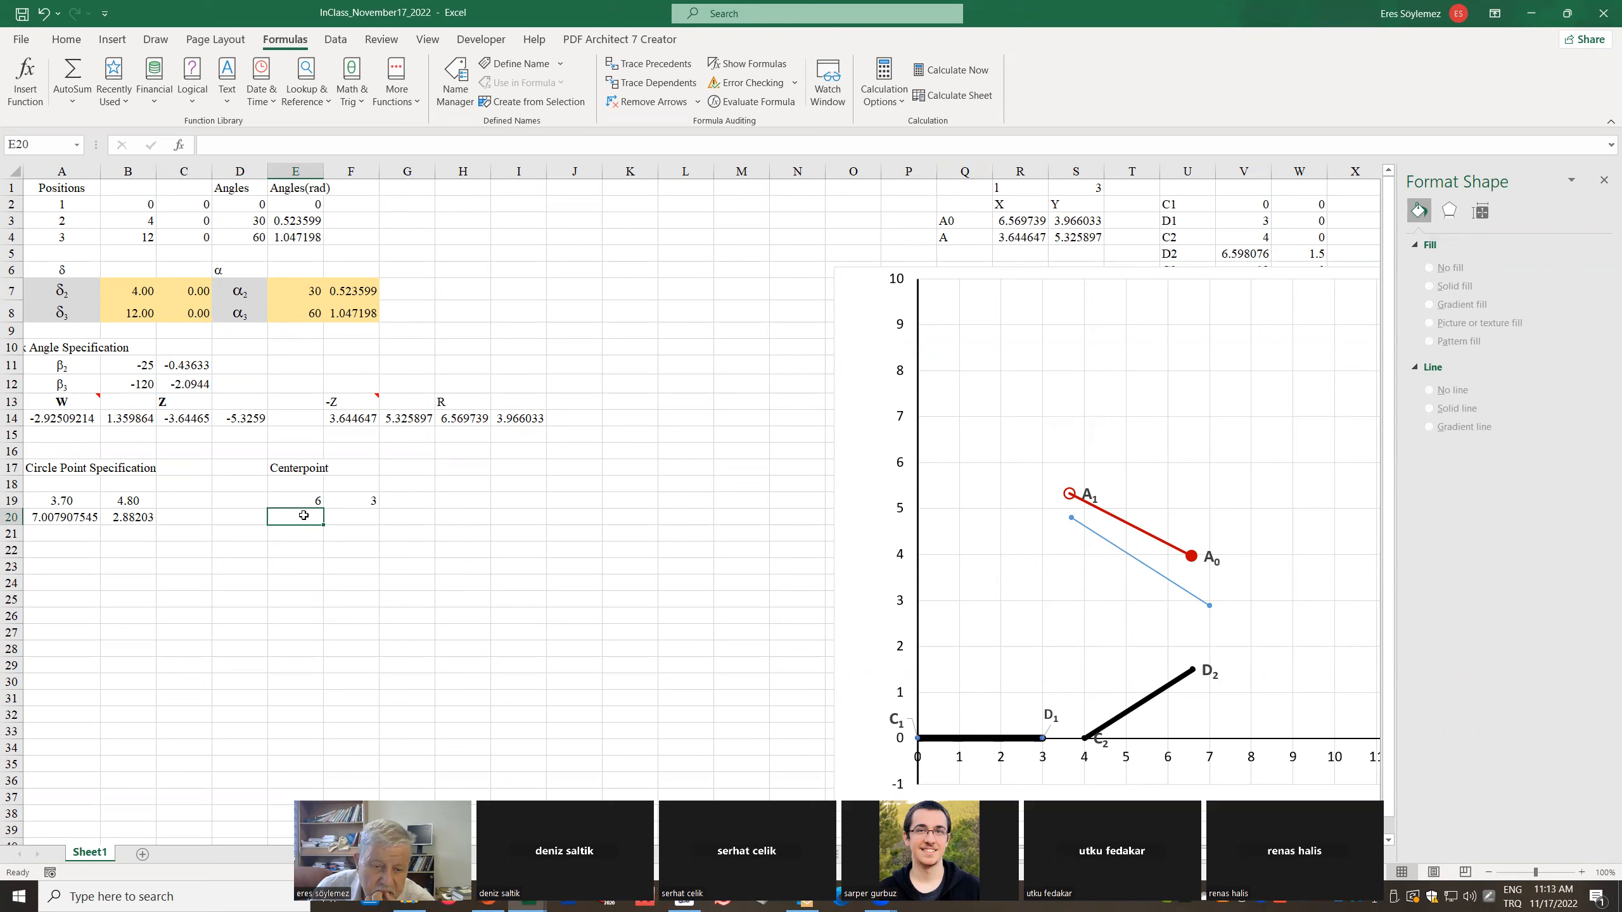
pyautogui.moveTo(306, 515); pyautogui.dragTo(366, 515)
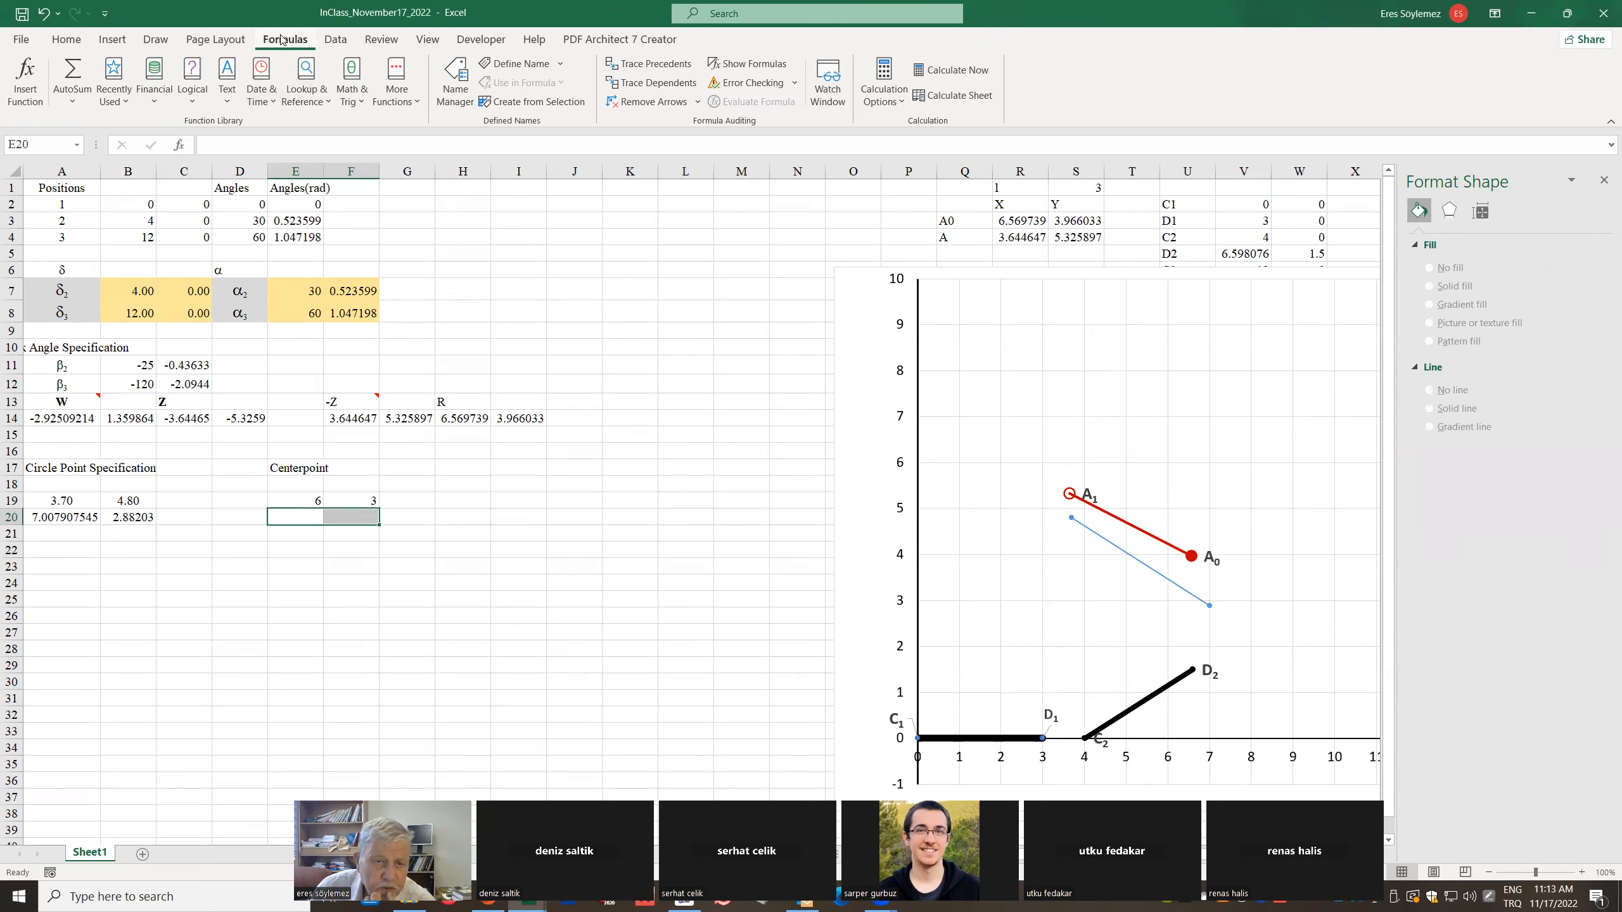
pyautogui.click(25, 80)
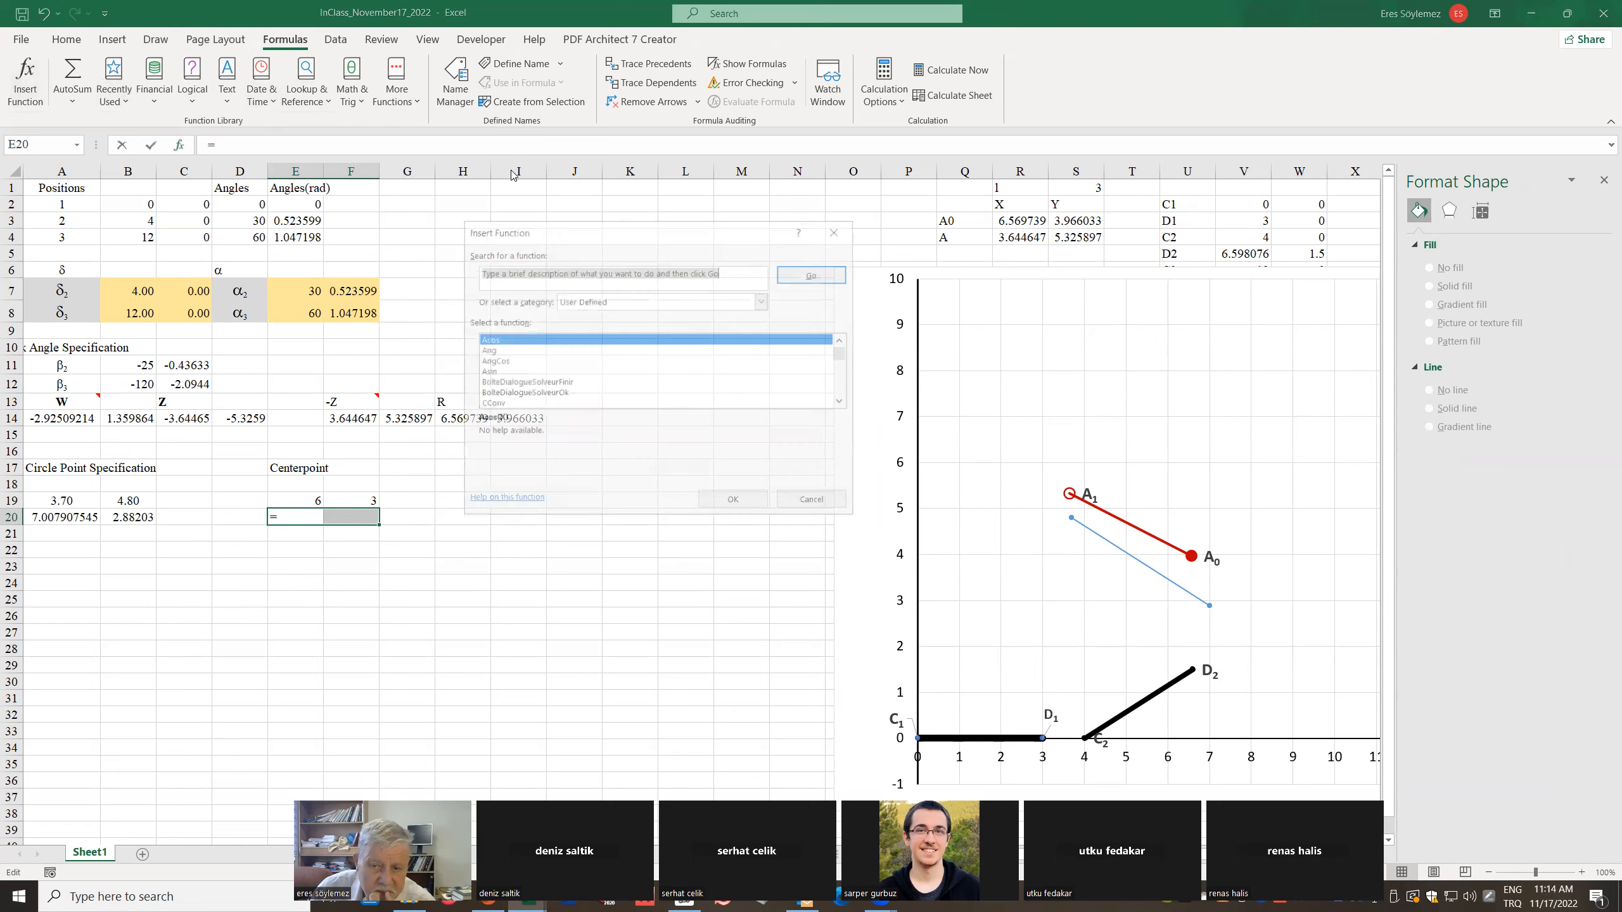
pyautogui.moveTo(843, 356); pyautogui.dragTo(847, 396)
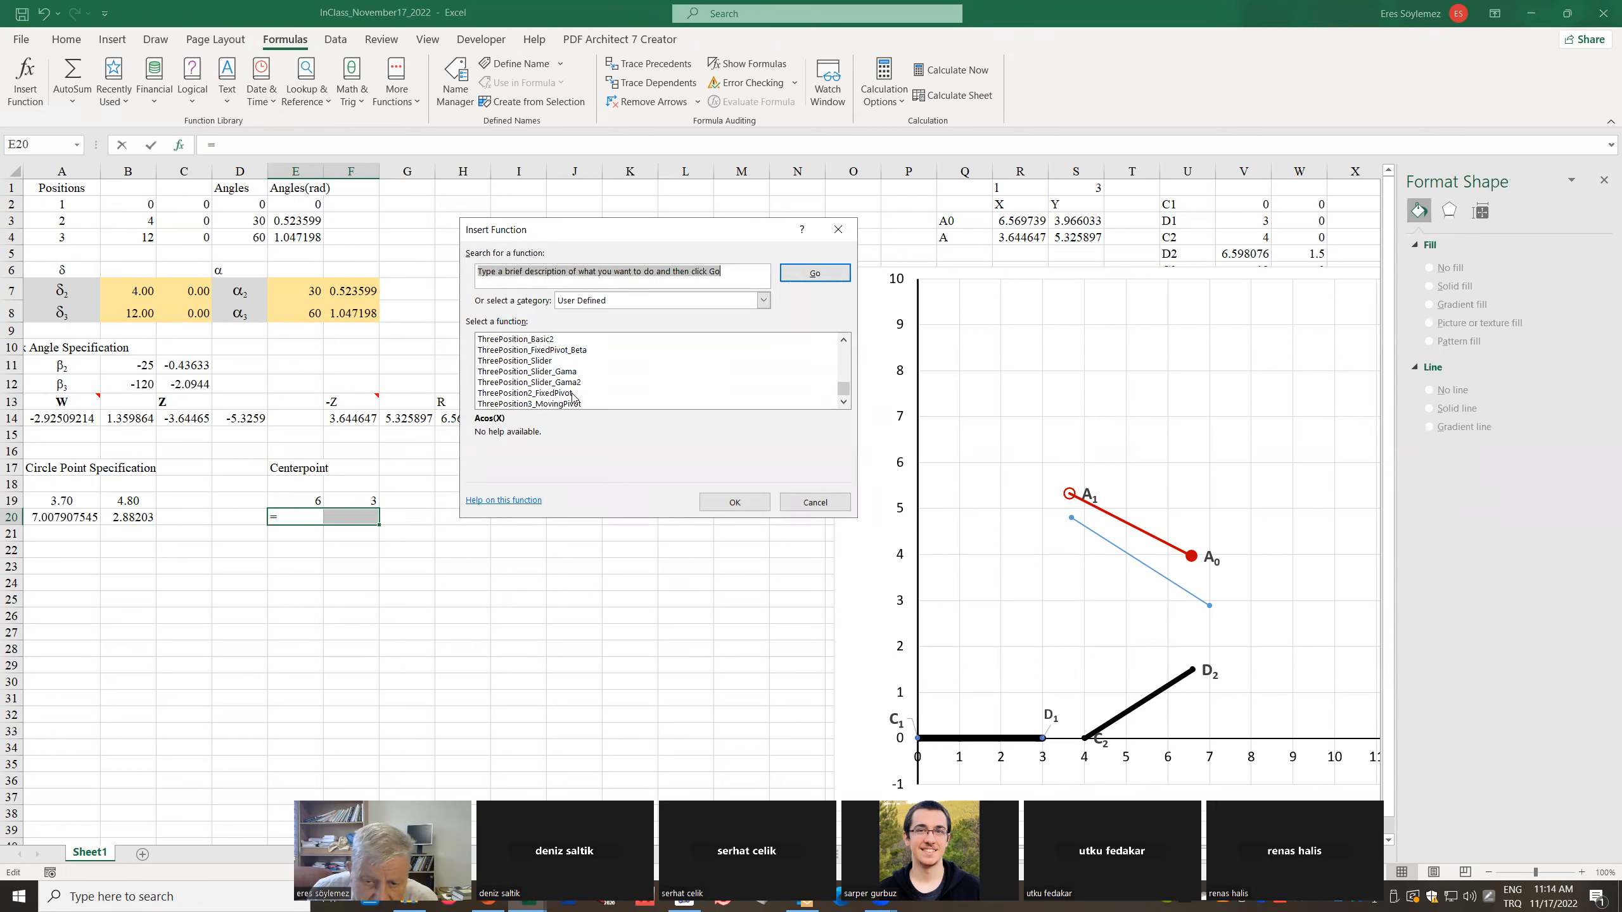
pyautogui.click(562, 351)
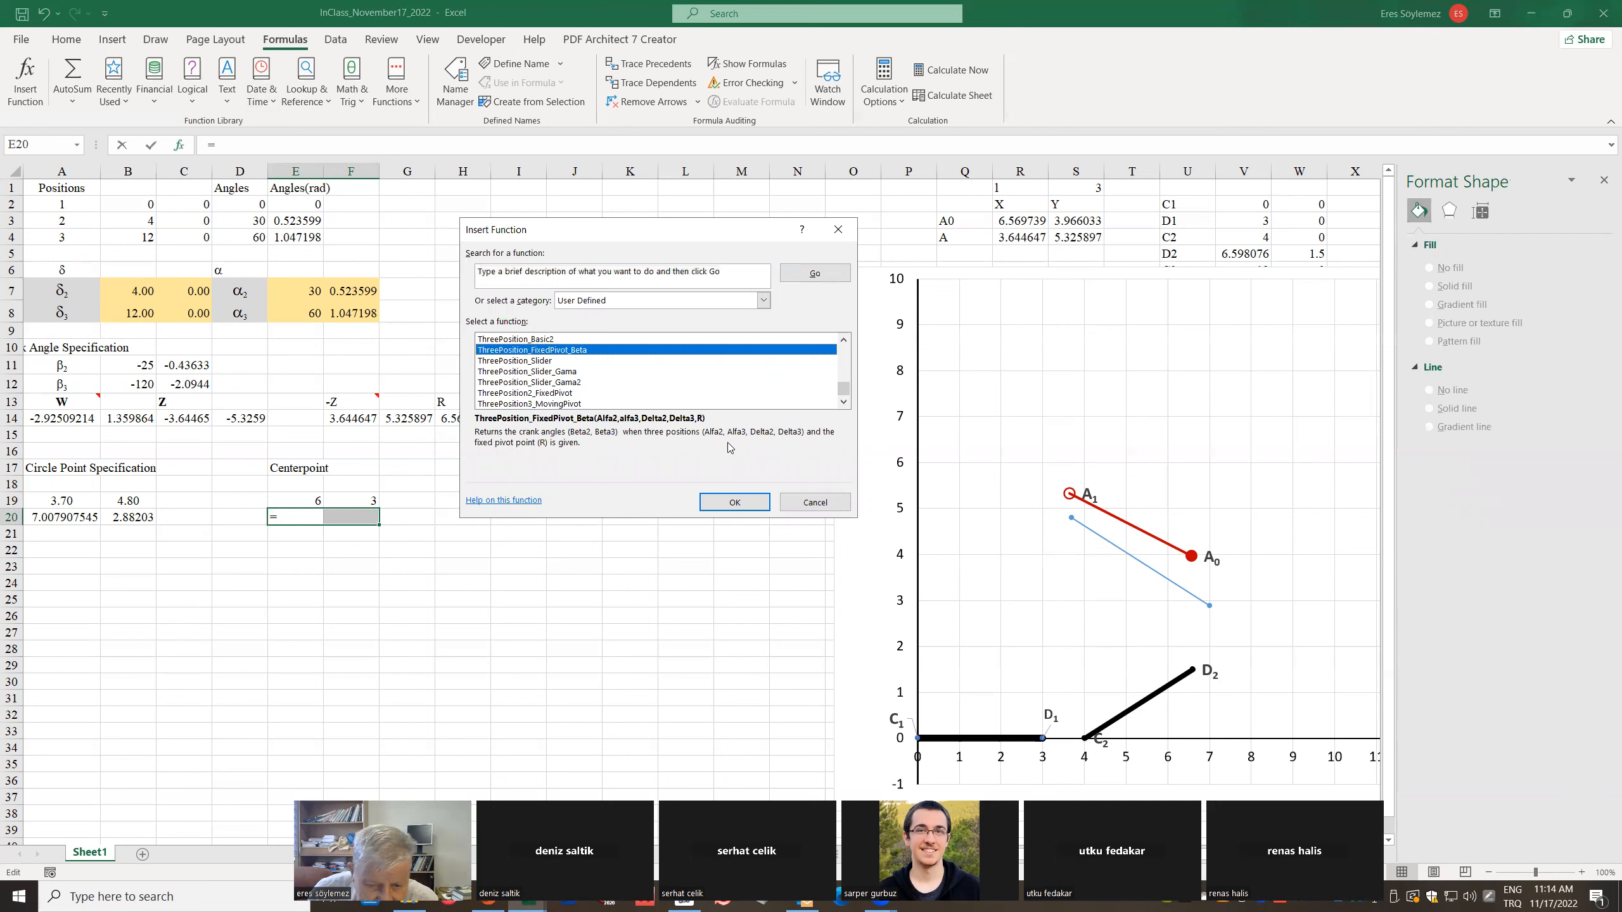
pyautogui.click(564, 393)
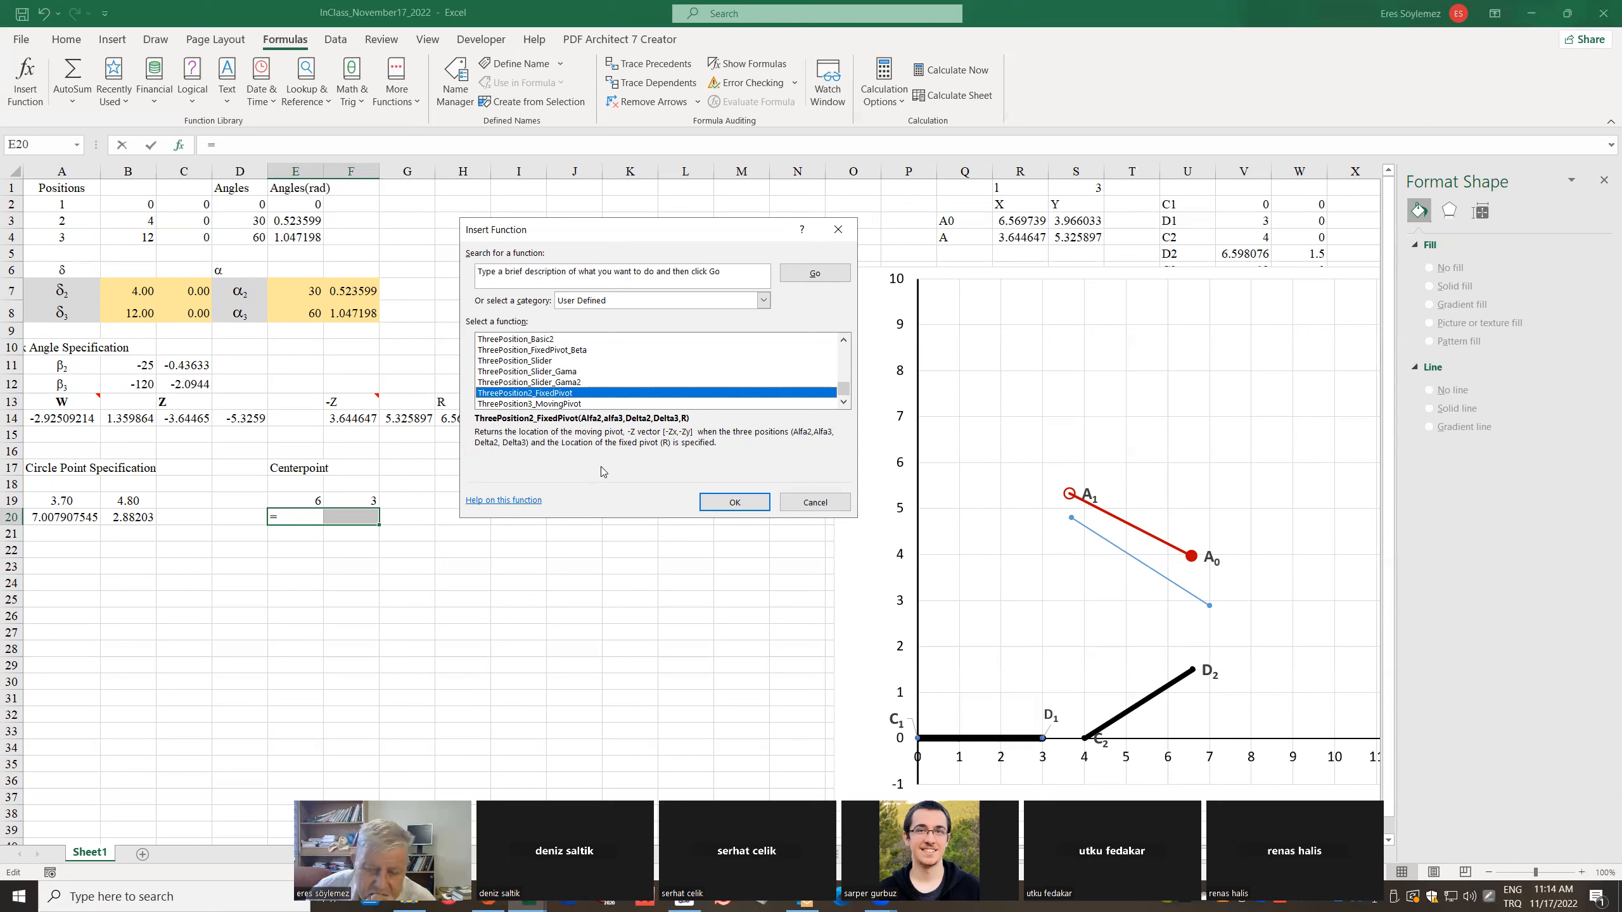
pyautogui.click(743, 505)
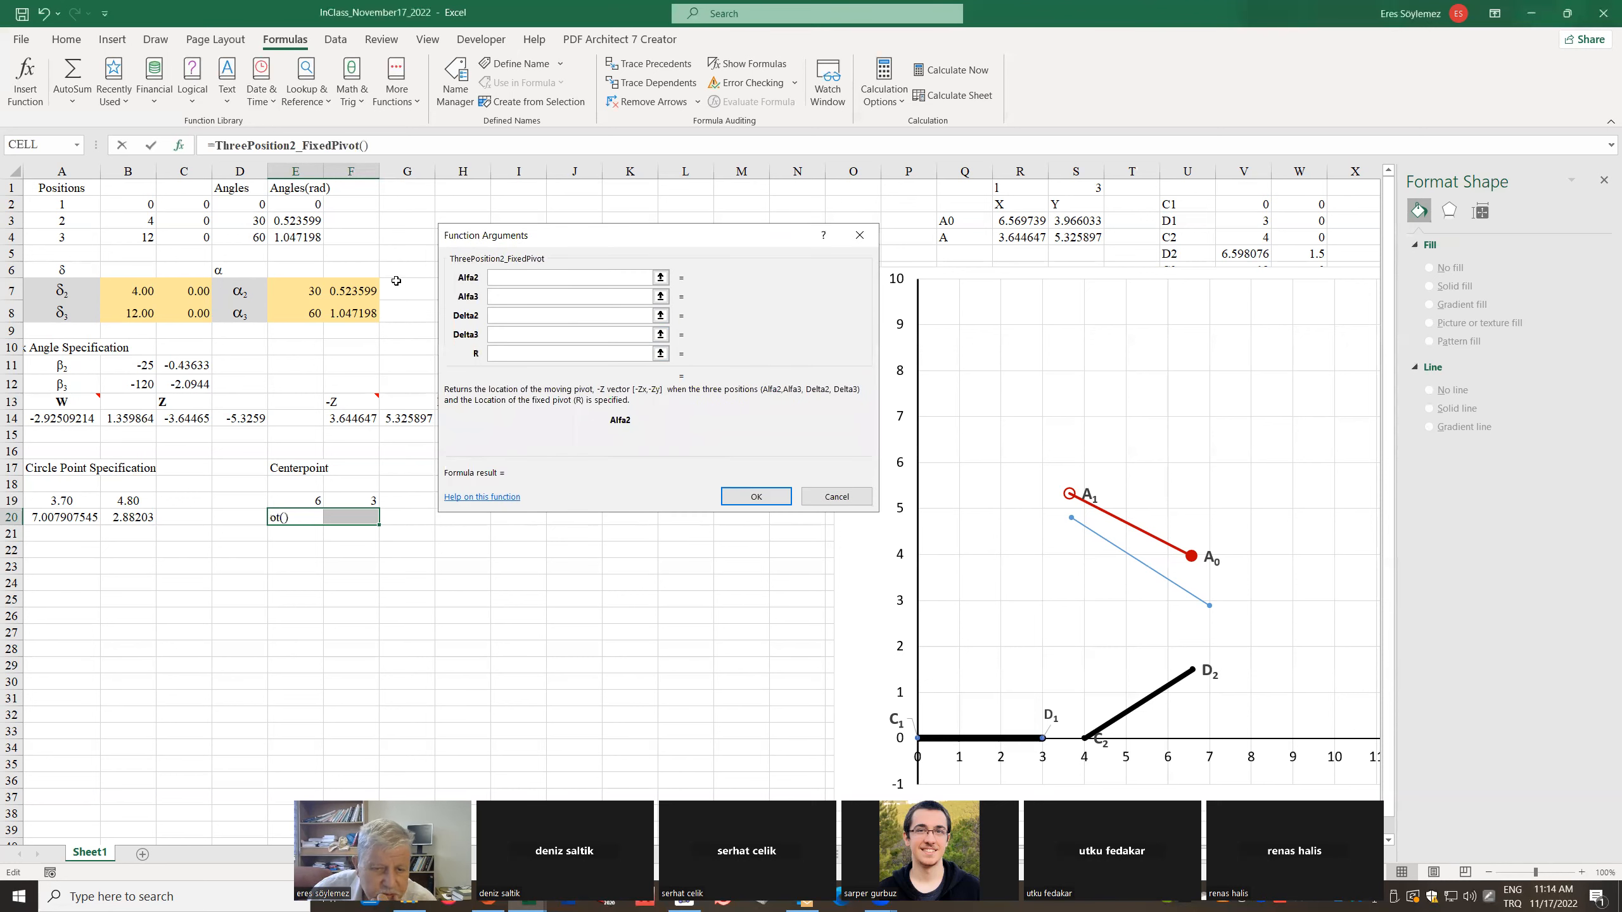
# Use F7, F8, B7:C7, B8:C8 and E19:F19 as Alfa2, Alfa3, Delta2, Delta3 and R, and enter the function as an array formula
pyautogui.click(345, 292)
pyautogui.click(495, 295)
pyautogui.click(354, 313)
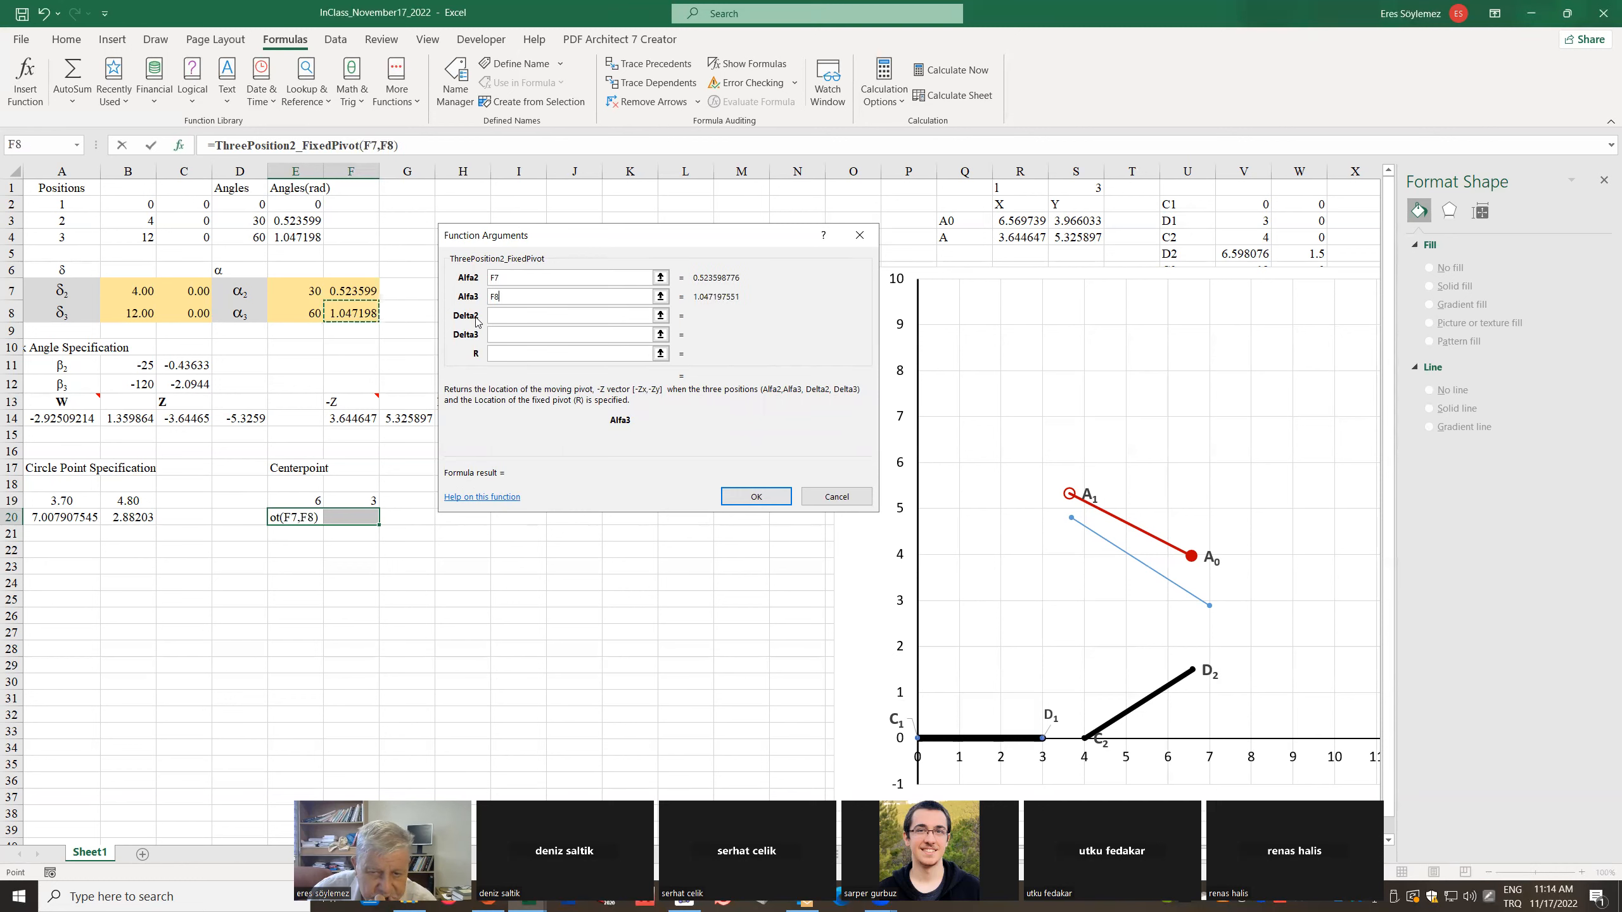
pyautogui.click(498, 316)
pyautogui.moveTo(142, 289); pyautogui.dragTo(163, 318)
pyautogui.click(500, 334)
pyautogui.click(642, 354)
pyautogui.moveTo(306, 503); pyautogui.dragTo(348, 500)
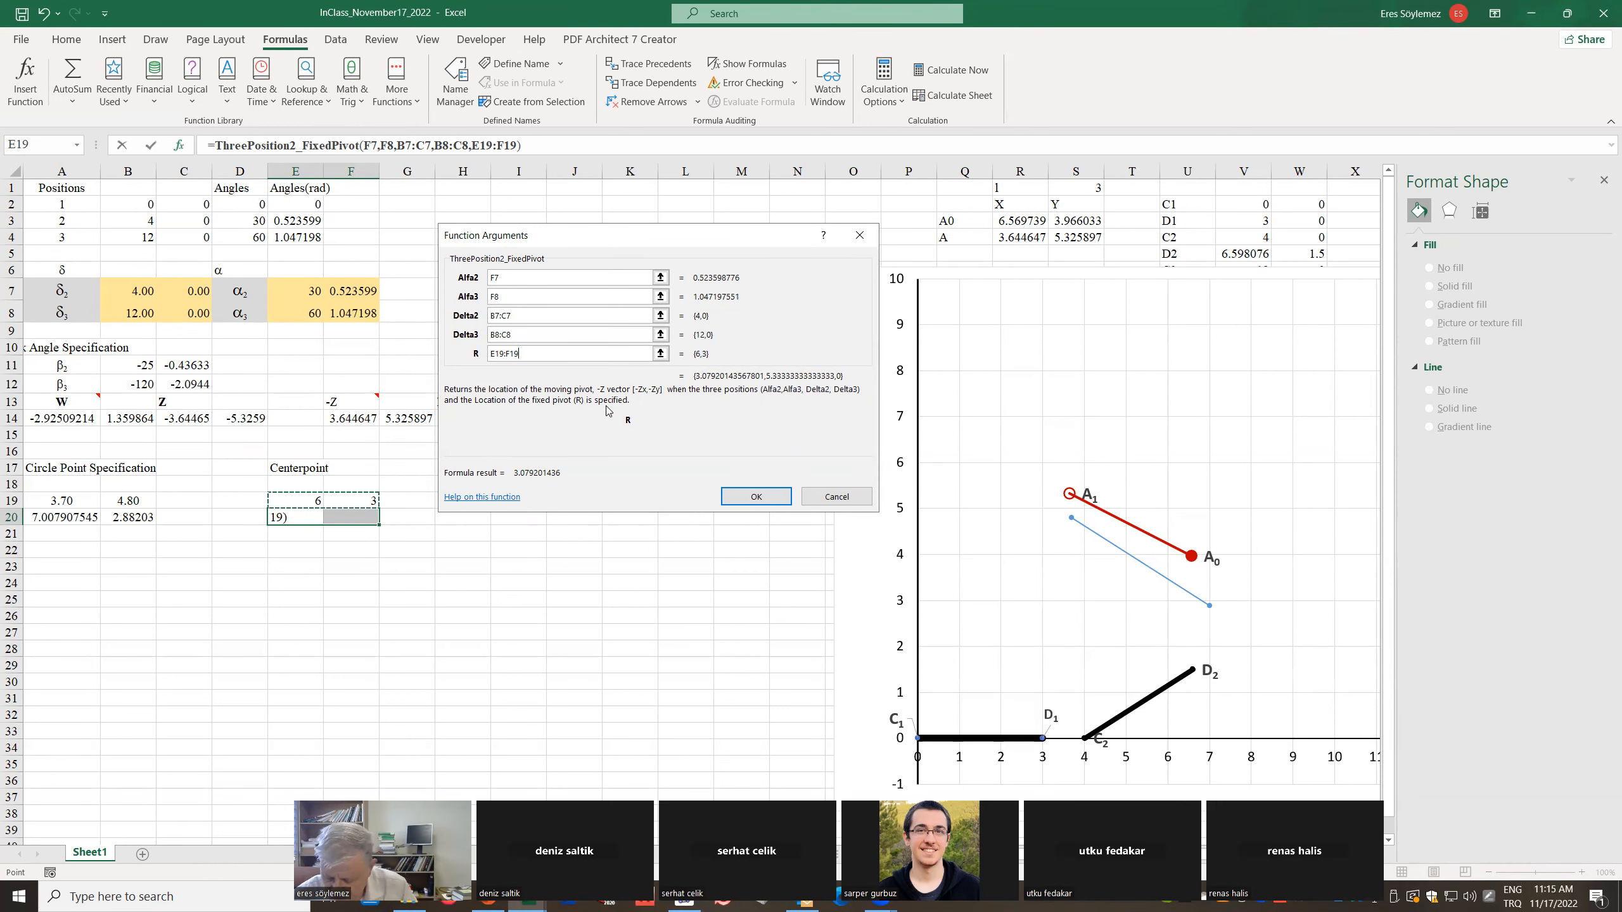
pyautogui.hotkey('ctrl', 'shift', 'Return')
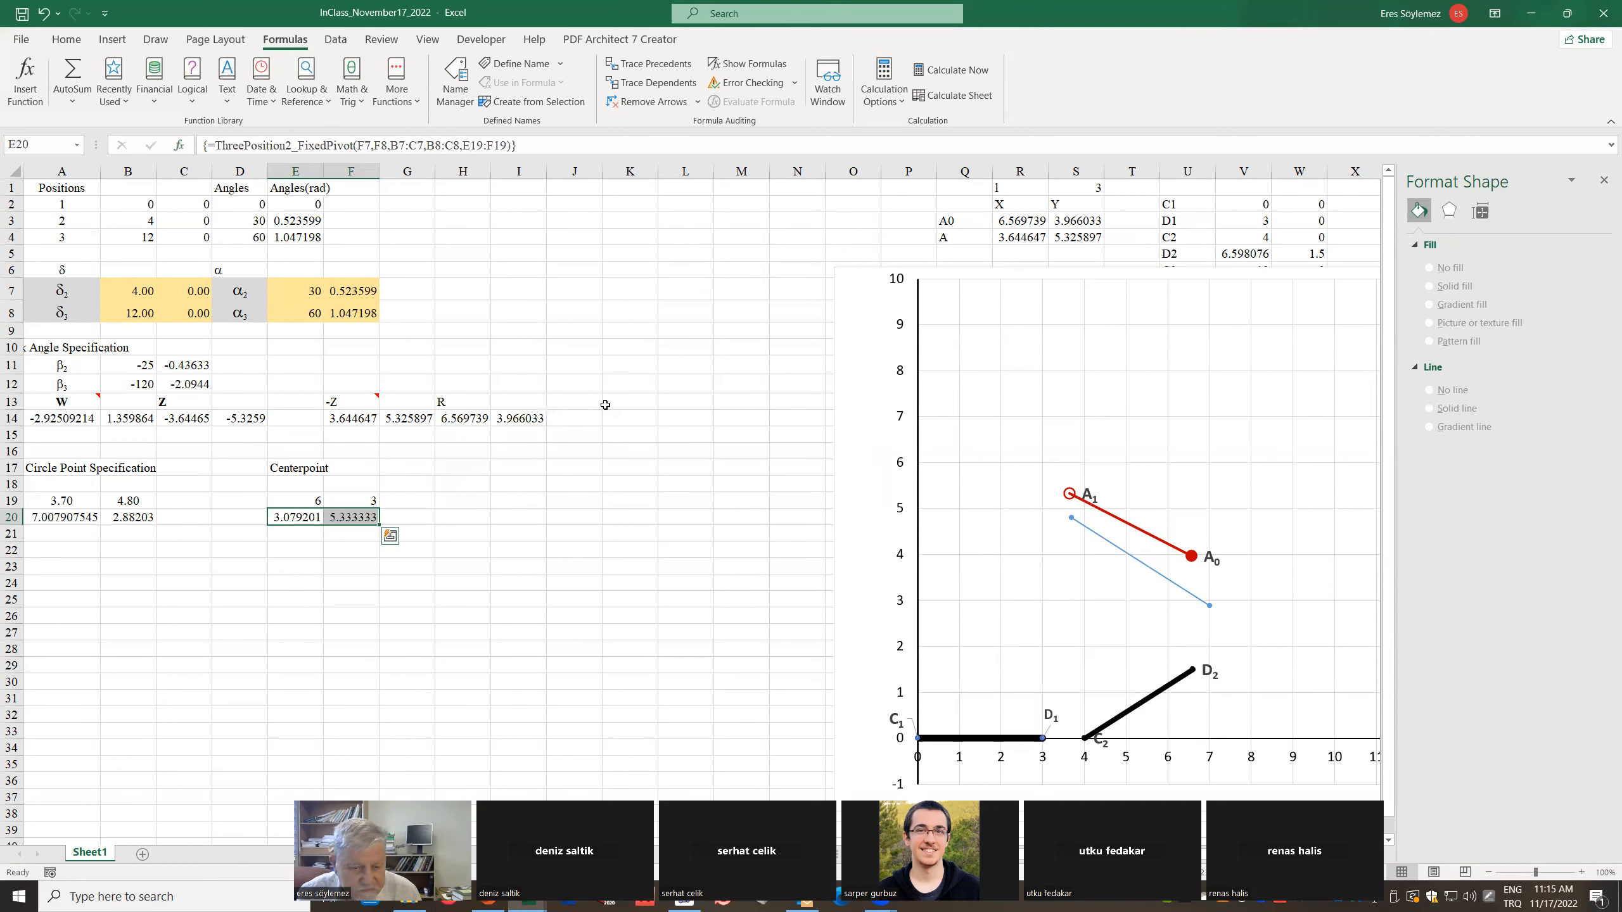
pyautogui.click(544, 550)
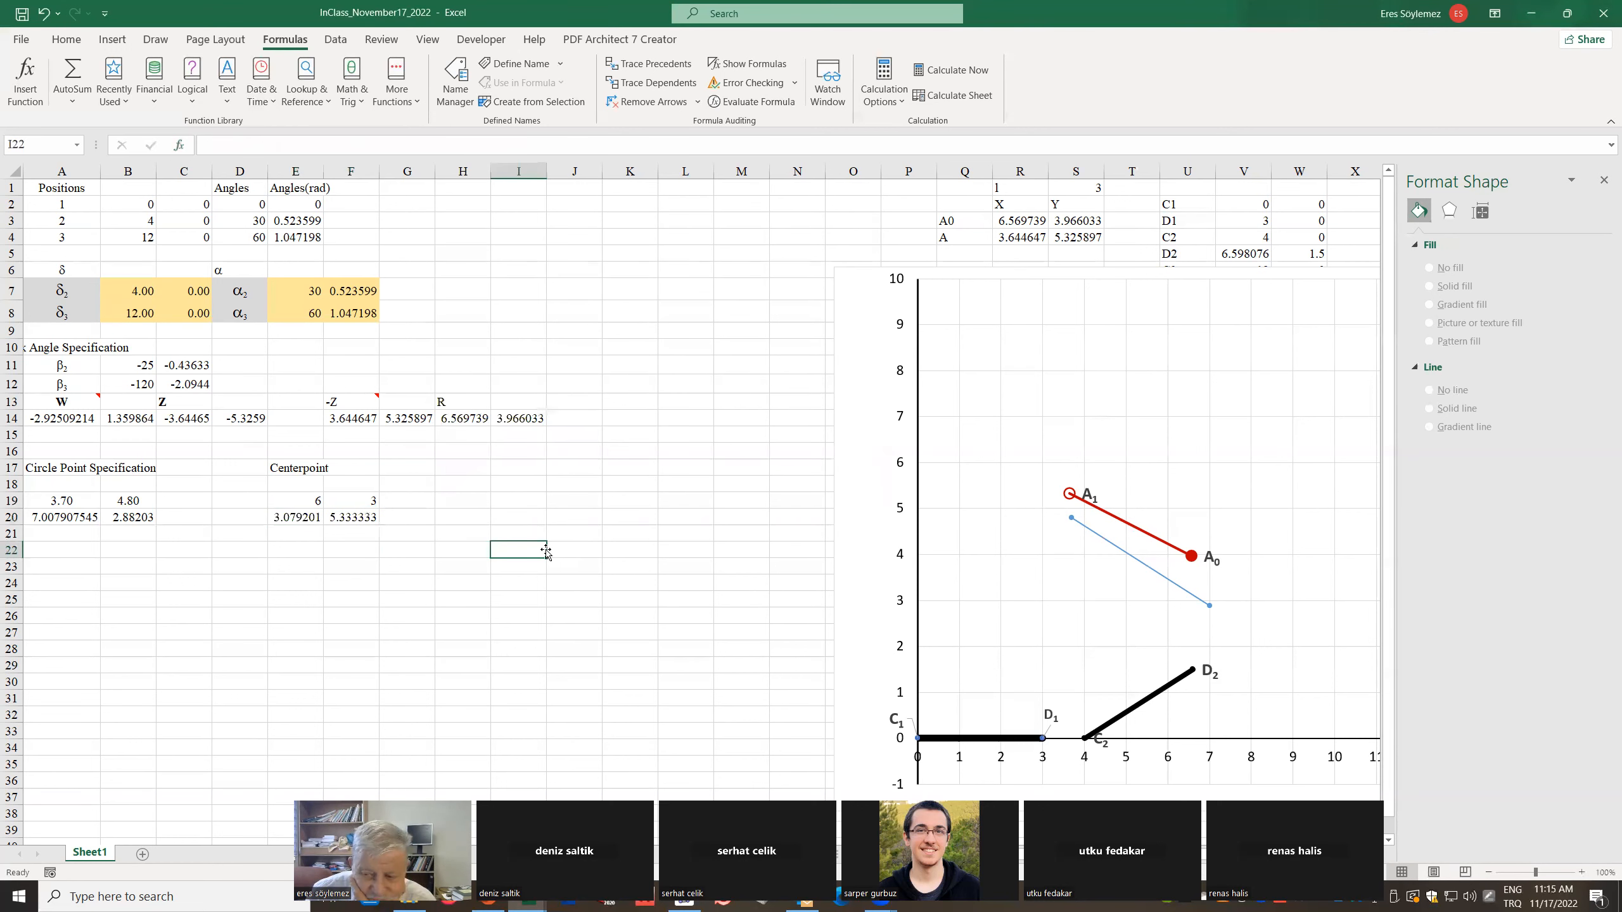
# Add another data series to the chart with its X values taken from E19:E20
pyautogui.click(1041, 592)
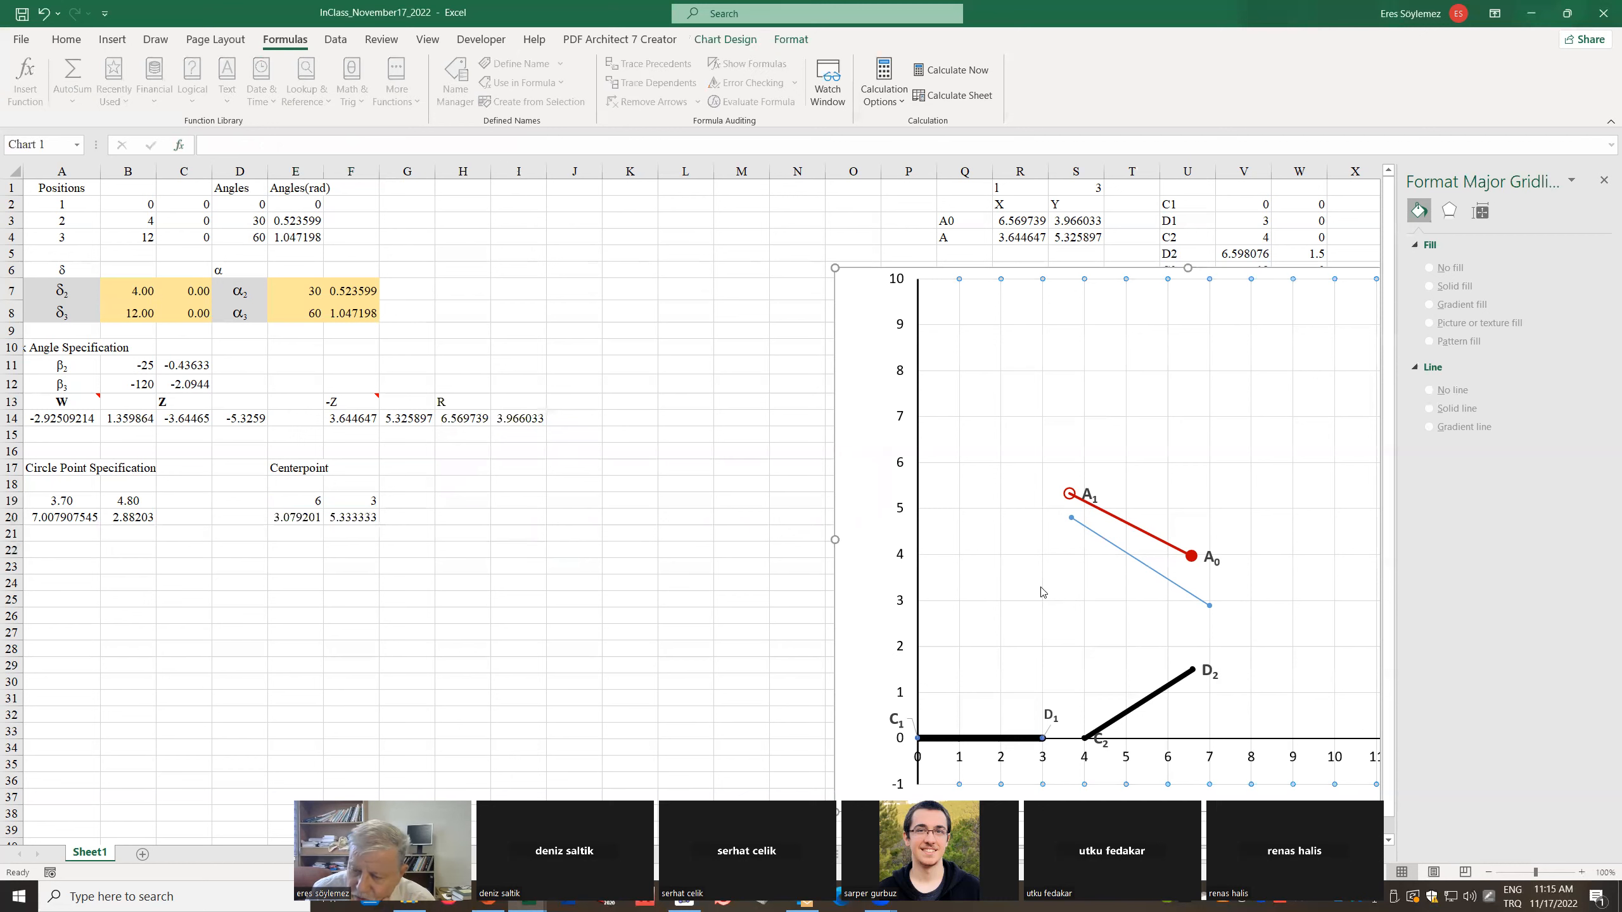
pyautogui.rightClick(1043, 593)
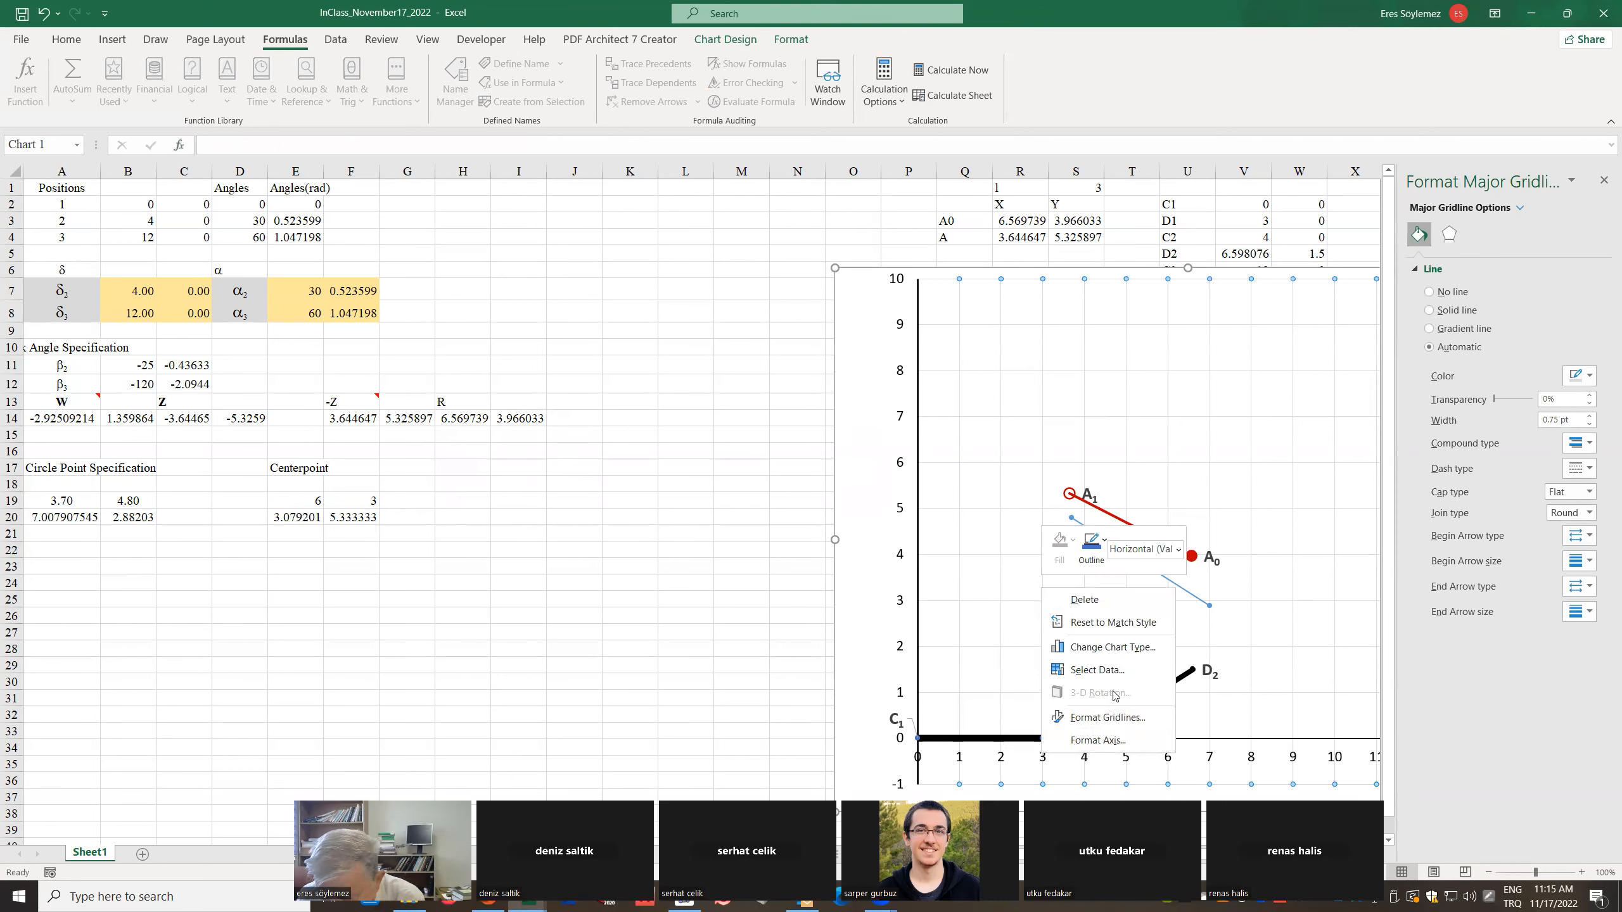
pyautogui.click(1102, 671)
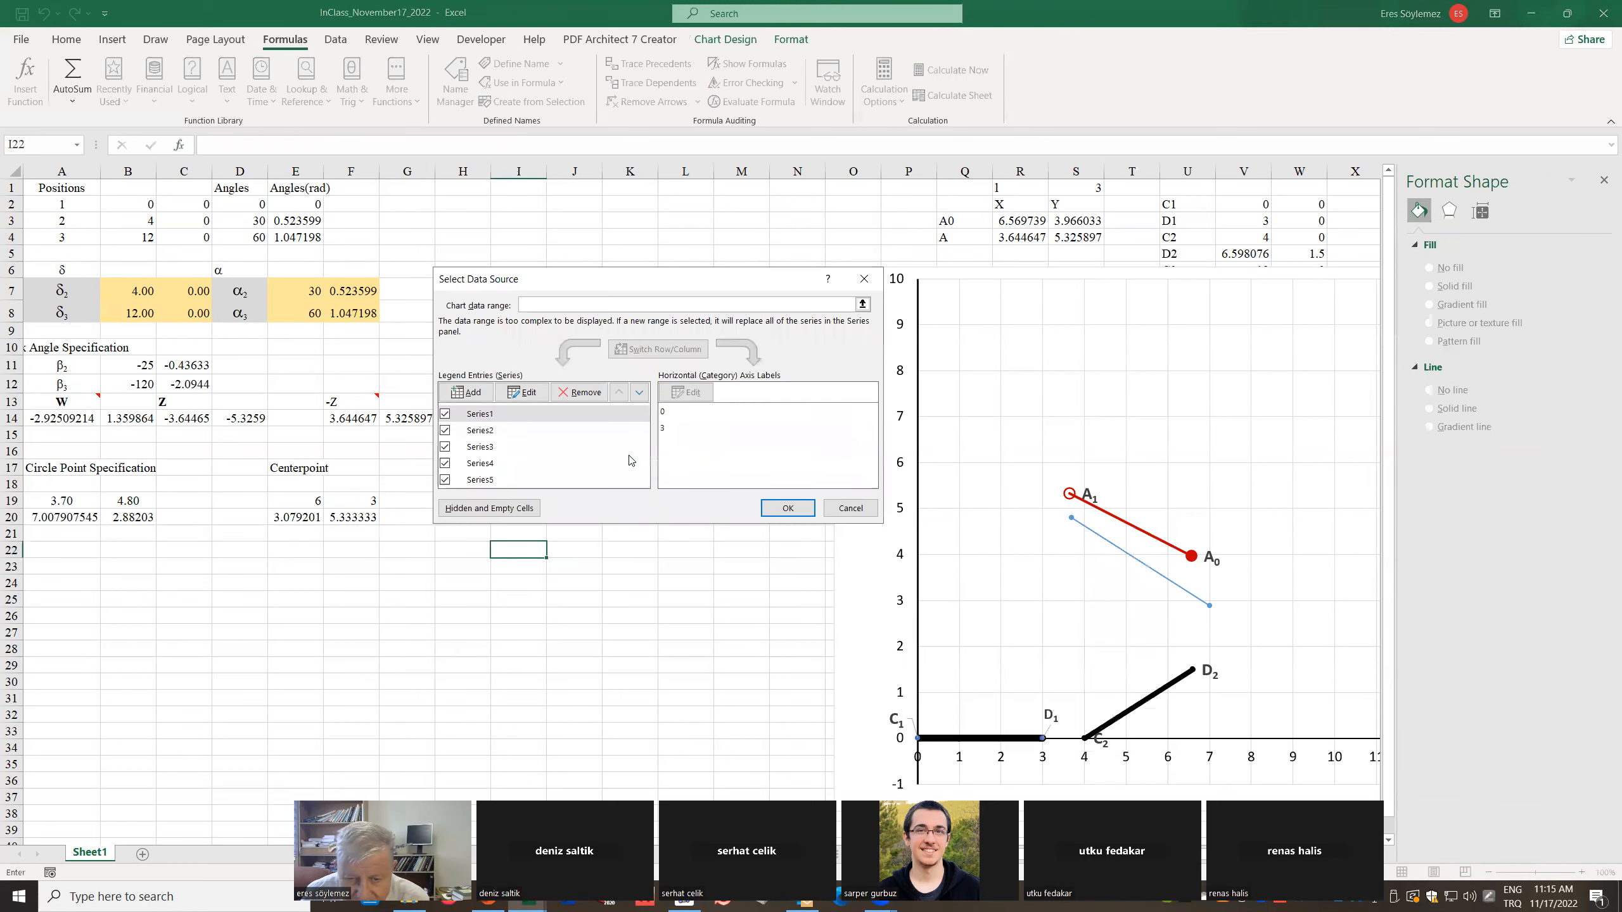
pyautogui.click(470, 392)
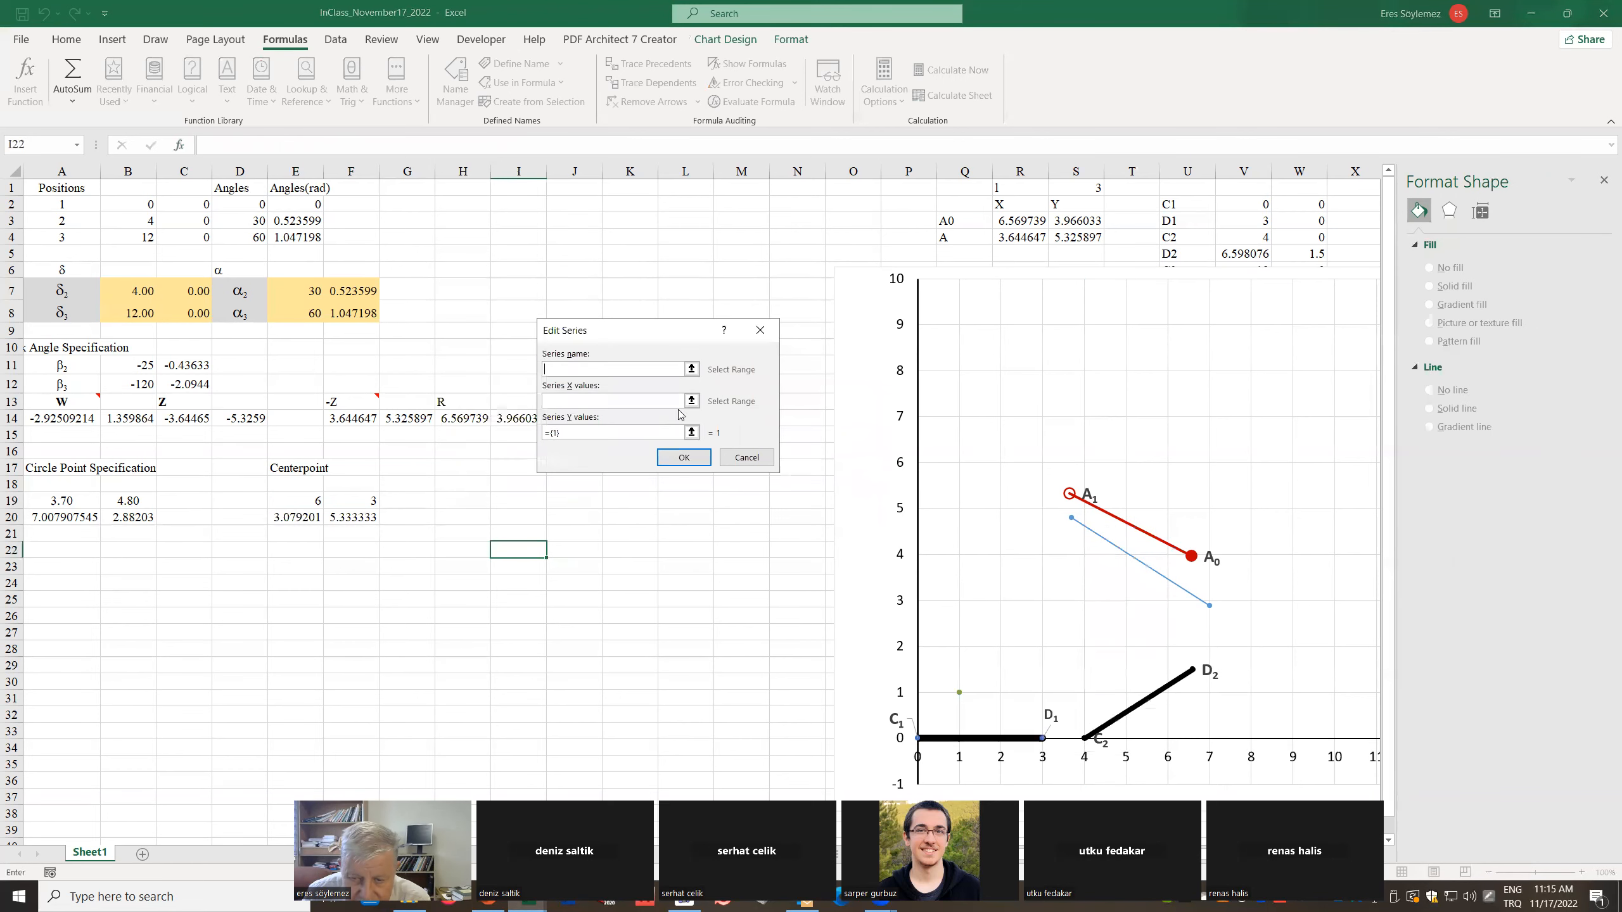
pyautogui.click(691, 398)
pyautogui.moveTo(299, 501); pyautogui.dragTo(299, 513)
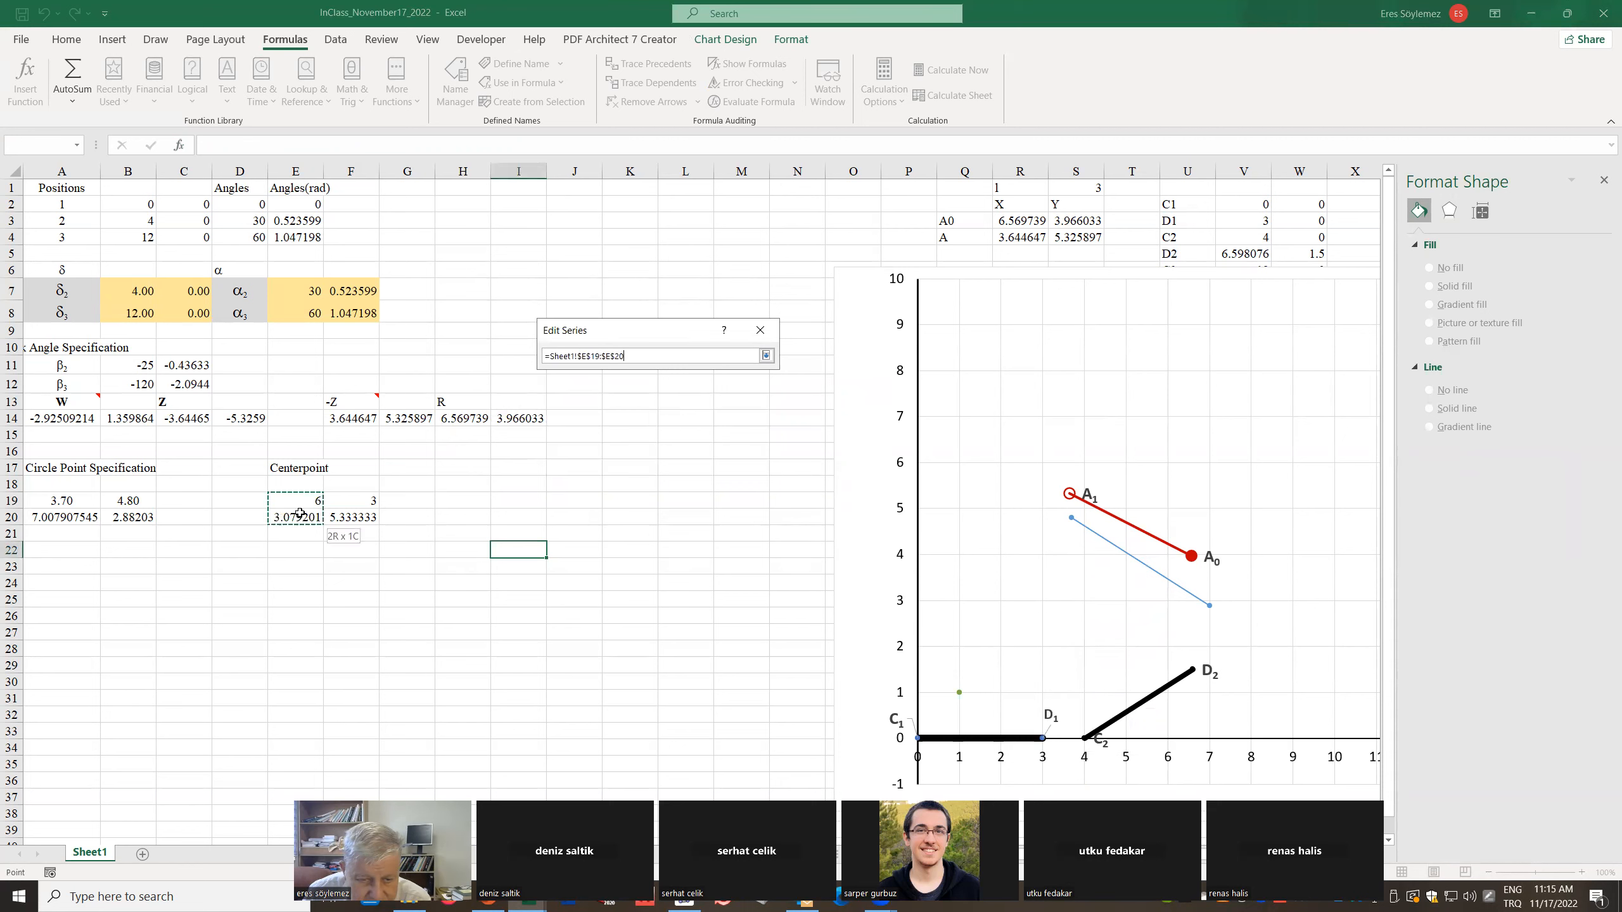
pyautogui.click(765, 355)
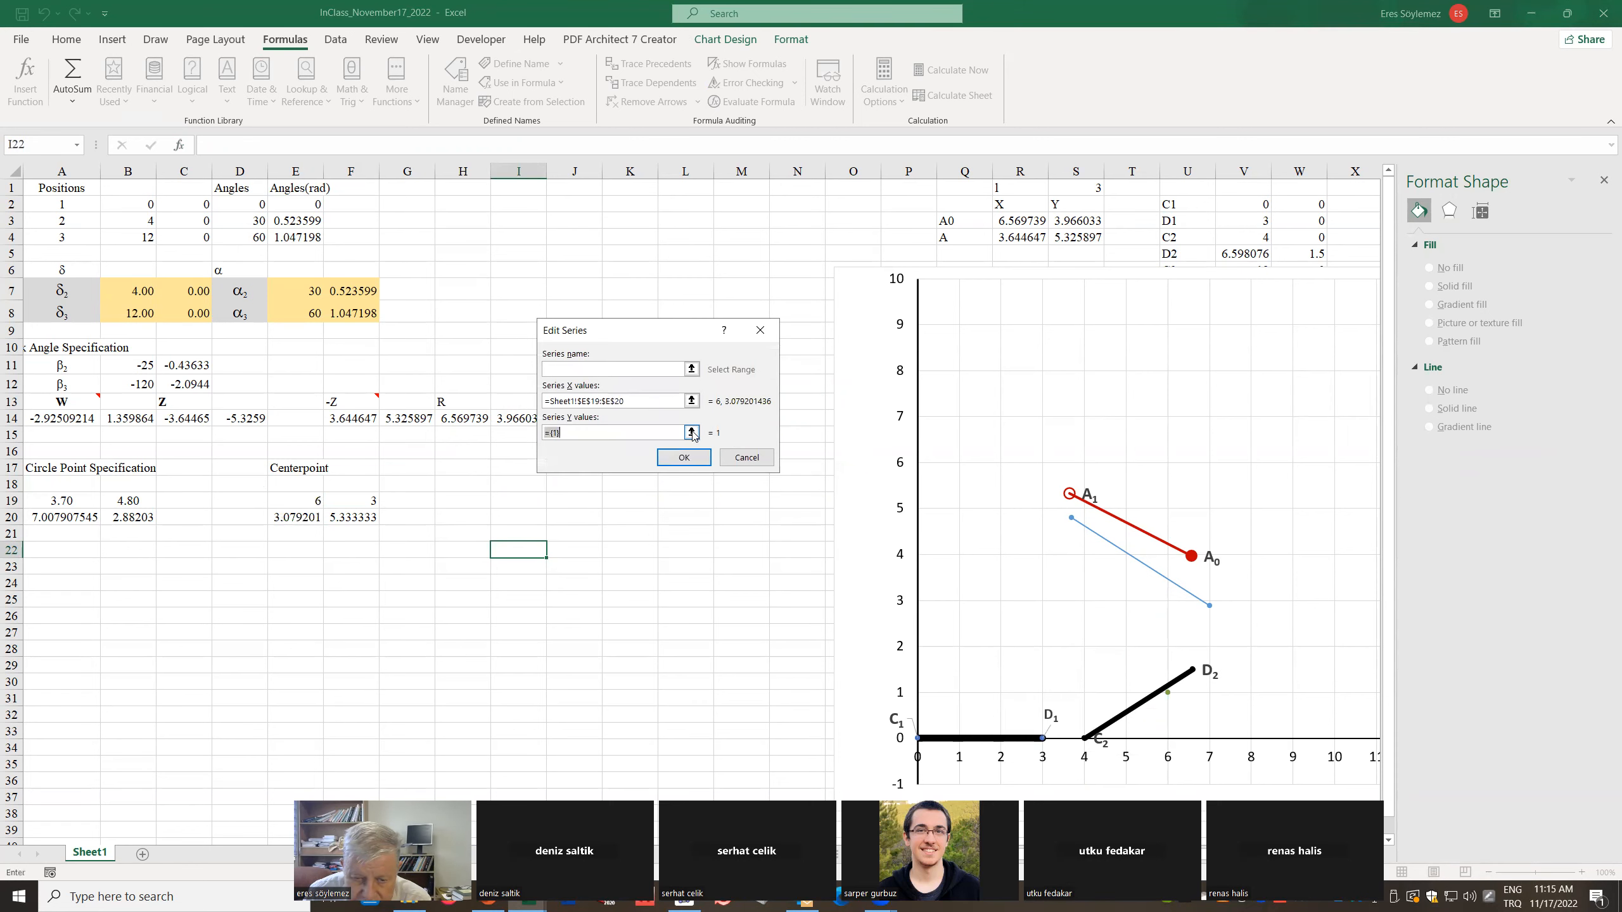
# Set the Y values of the centerpoint series to F19:F20 and apply the chart data changes
pyautogui.click(691, 432)
pyautogui.moveTo(367, 502); pyautogui.dragTo(366, 518)
pyautogui.click(766, 356)
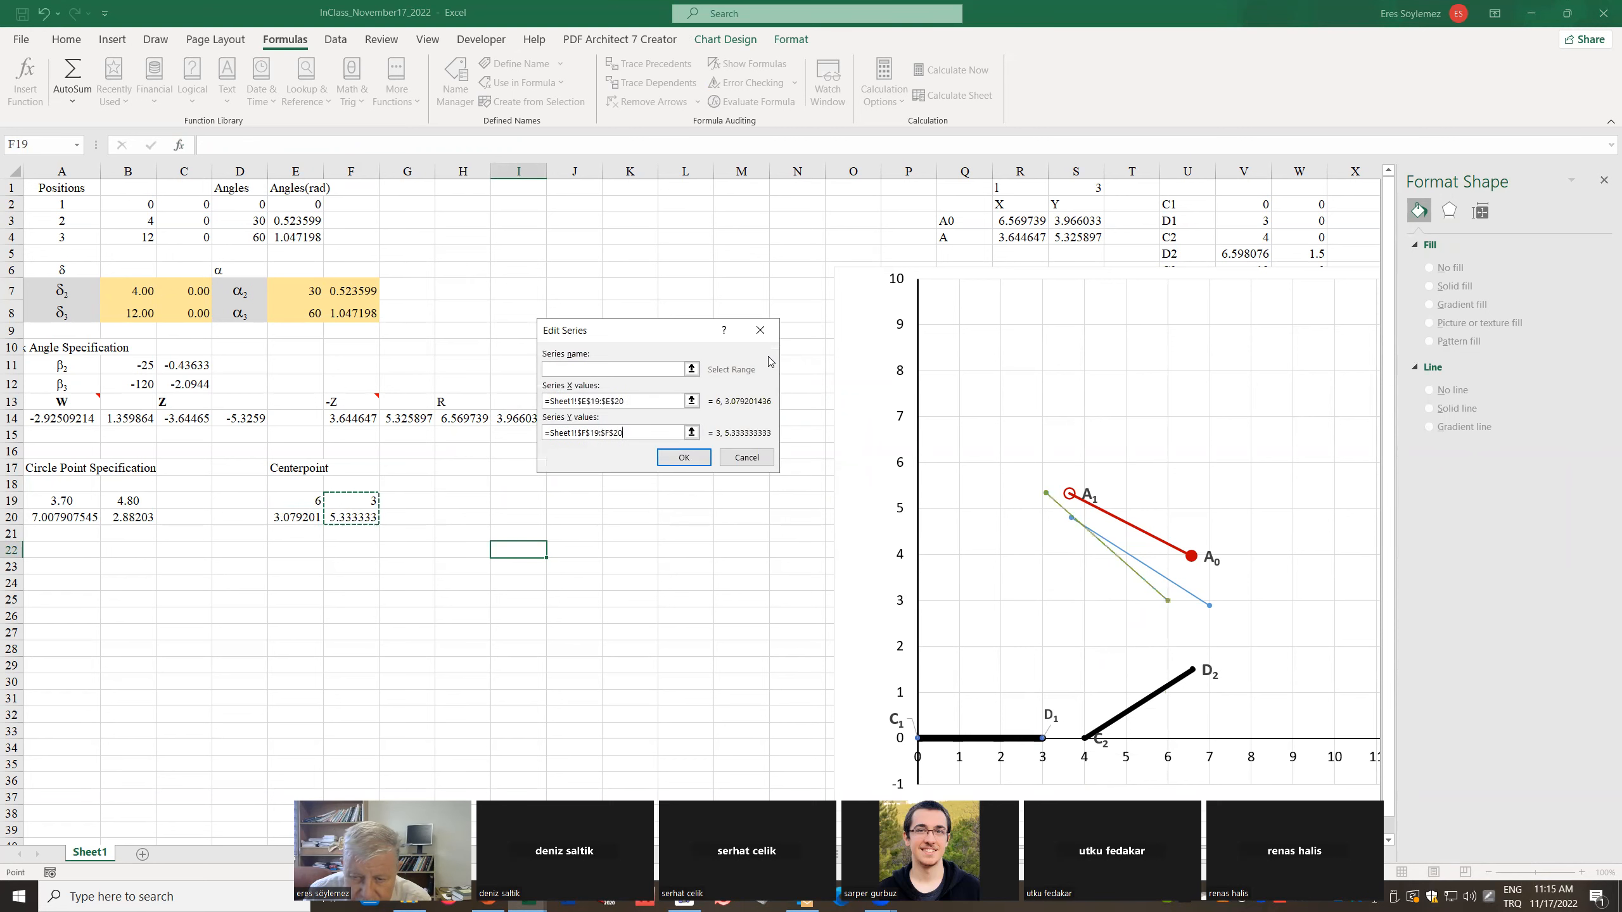
pyautogui.click(687, 456)
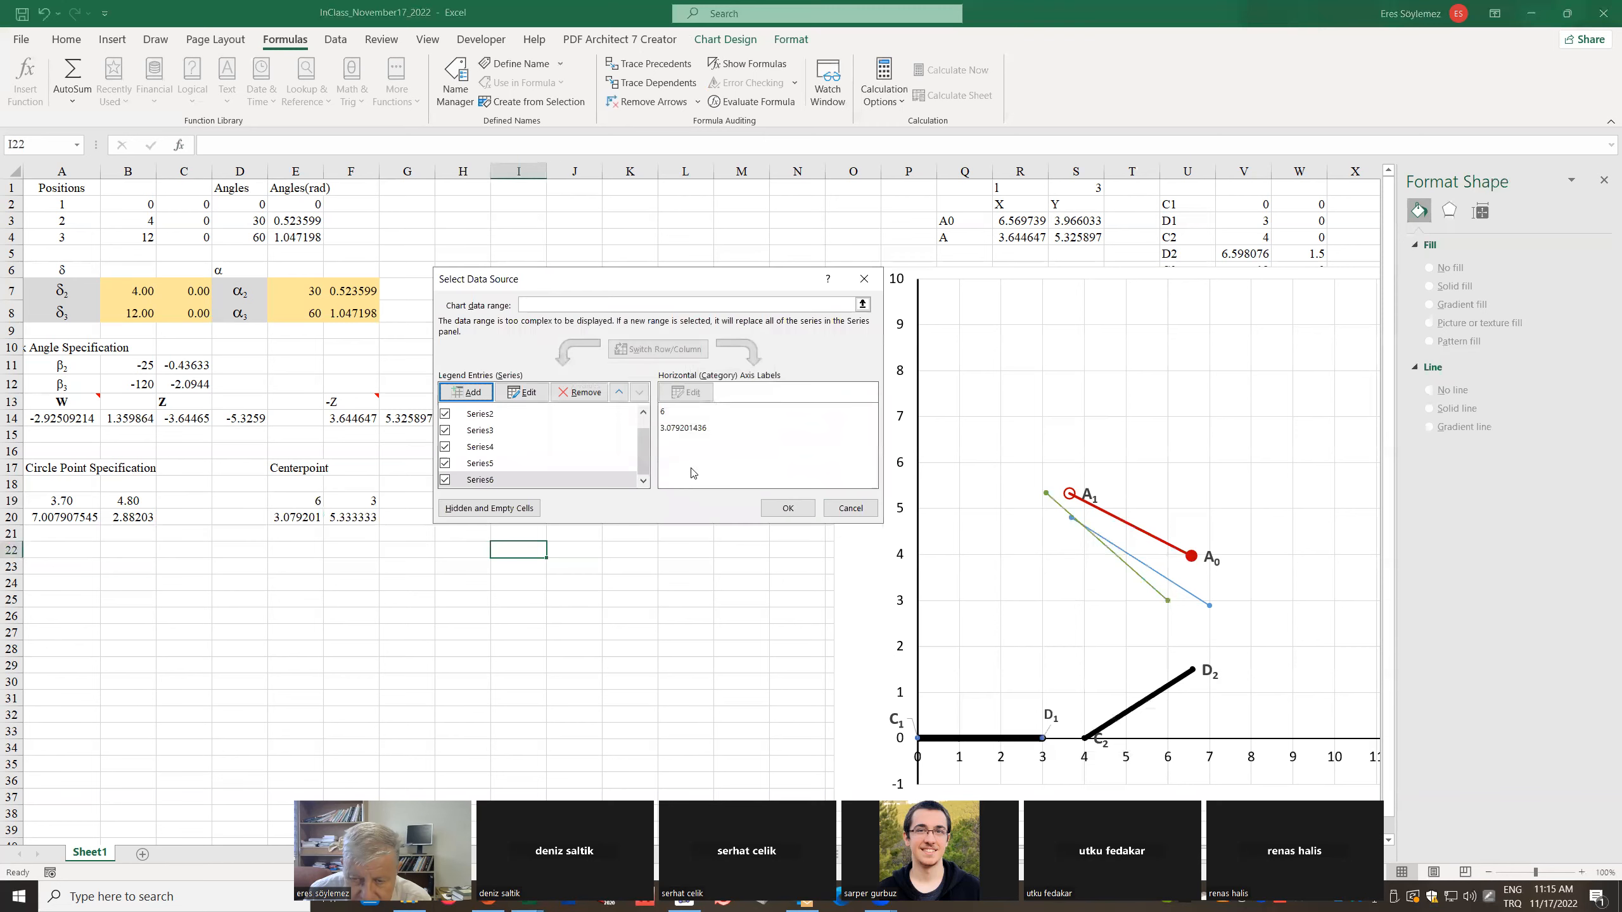
pyautogui.click(789, 509)
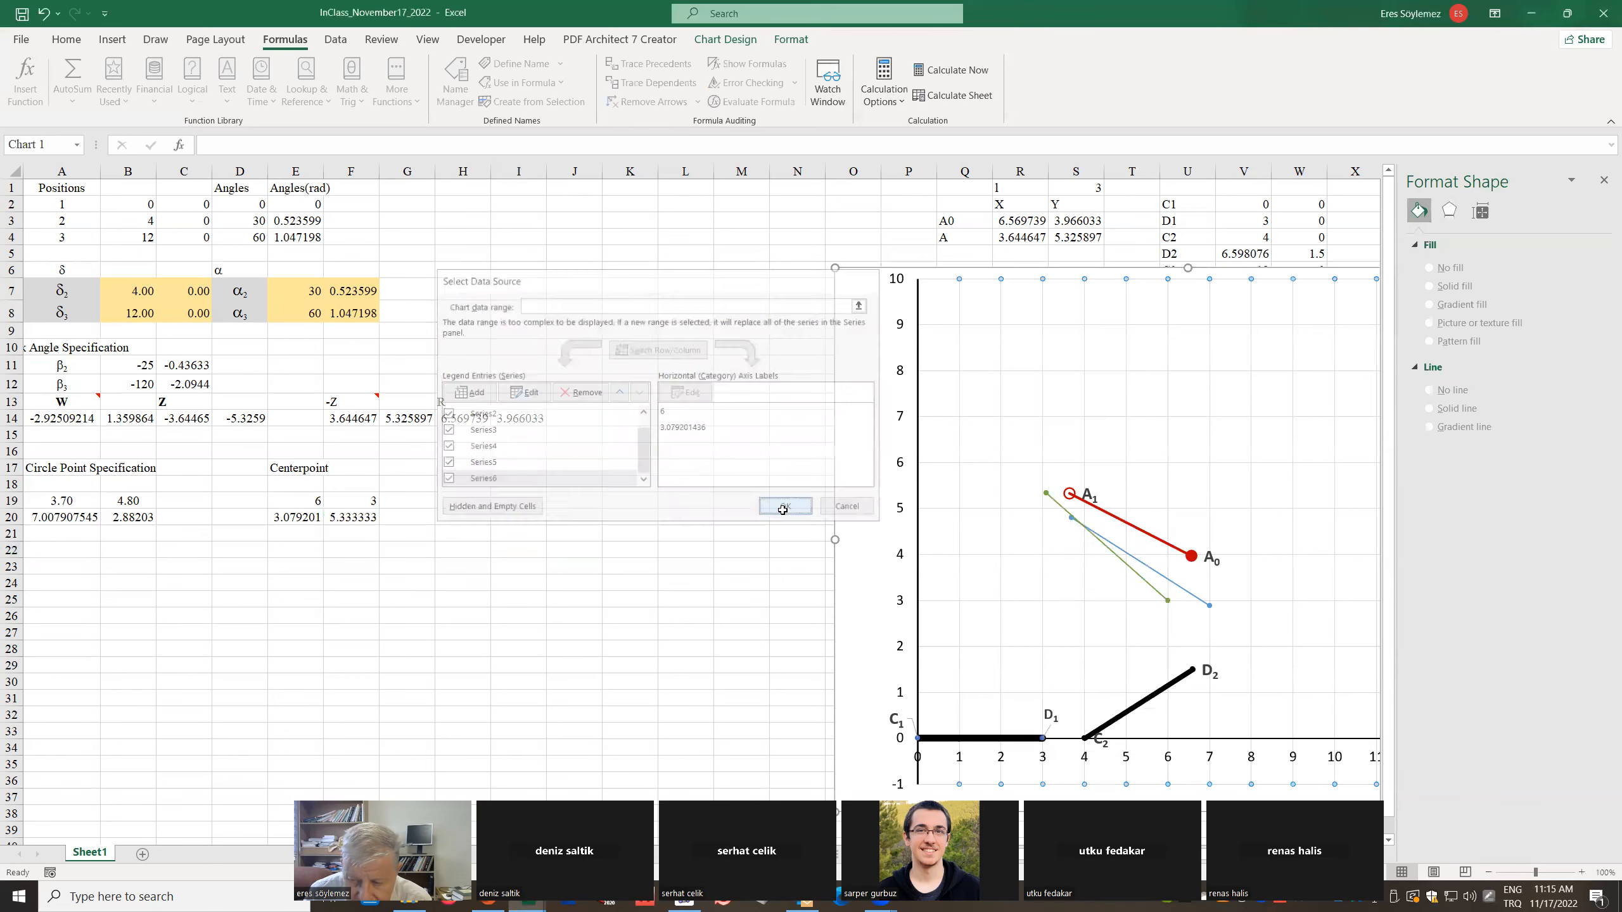
pyautogui.click(606, 595)
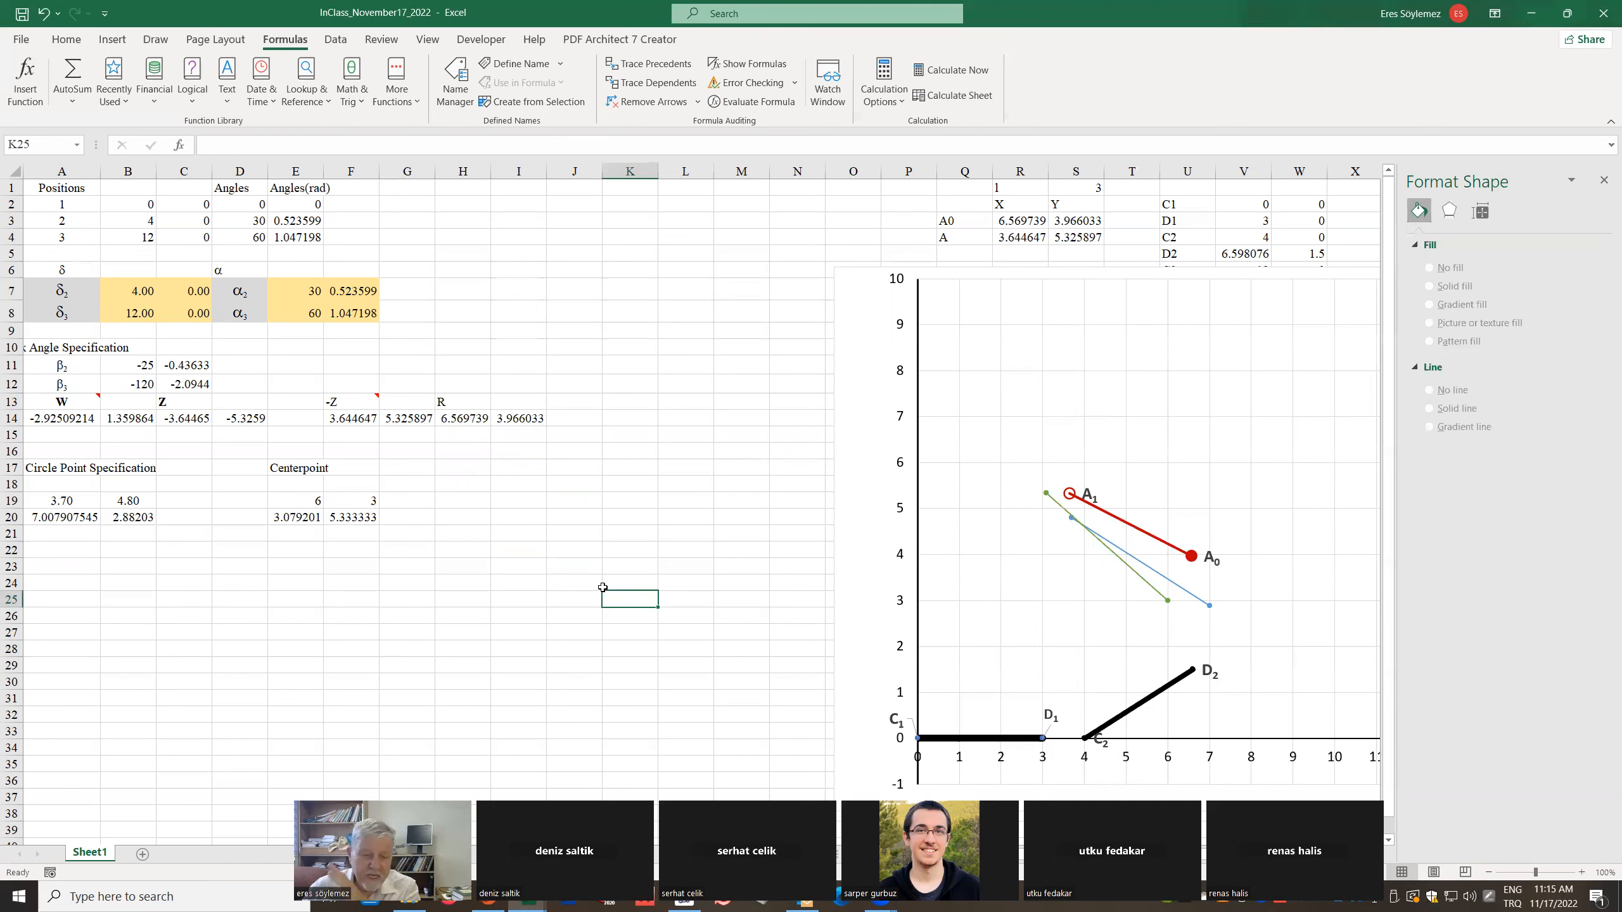
pyautogui.click(228, 605)
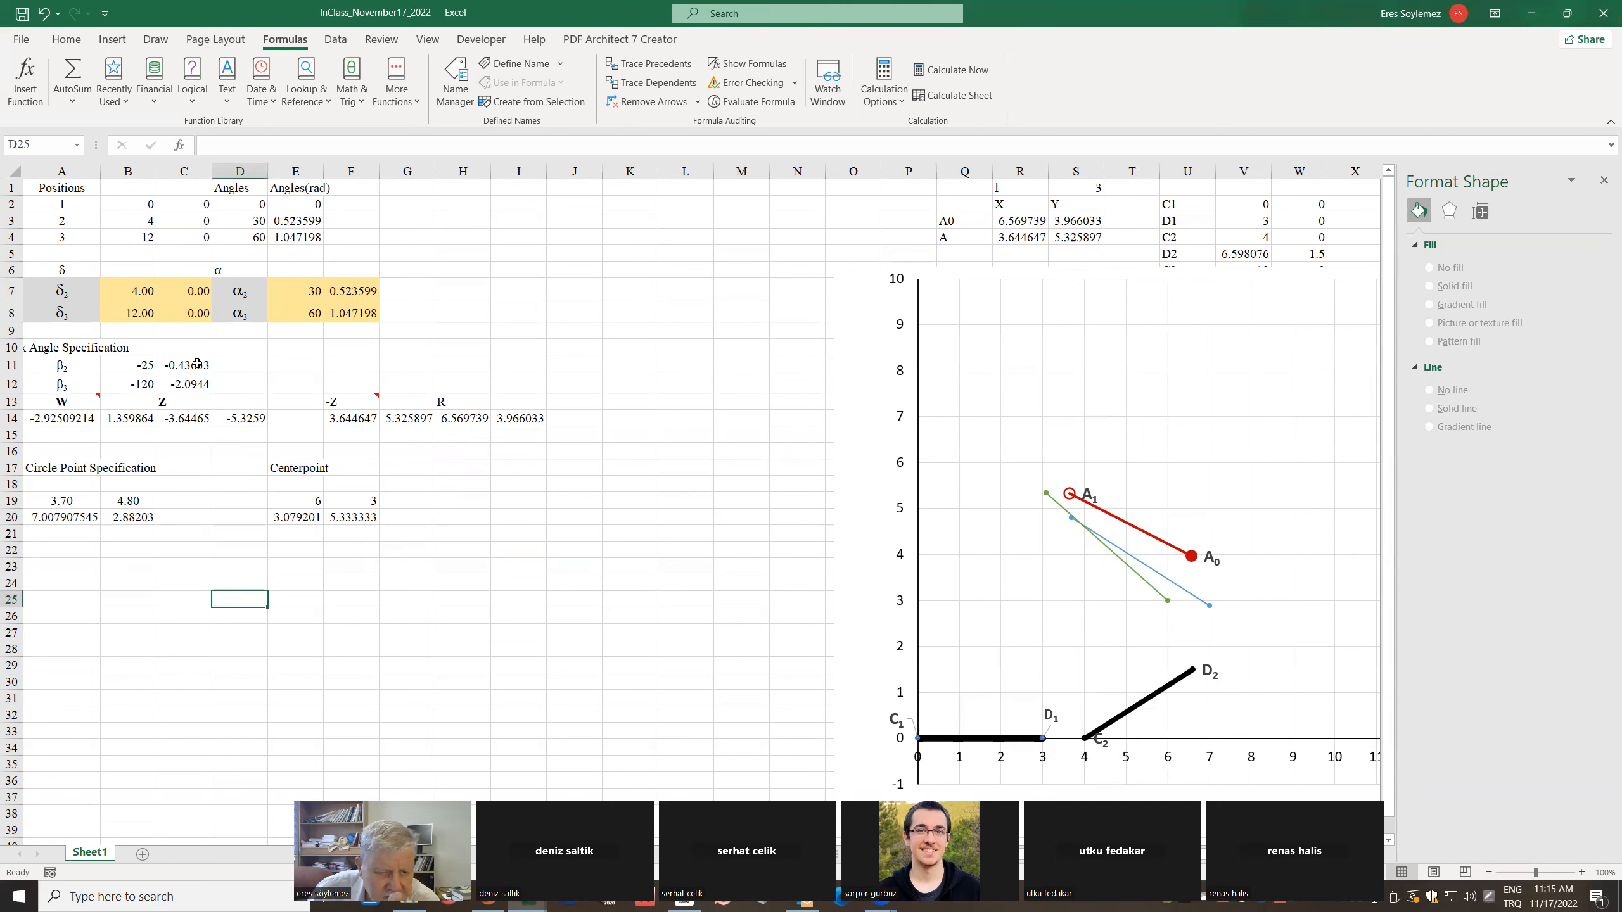
pyautogui.click(132, 365)
pyautogui.click(75, 364)
pyautogui.click(77, 383)
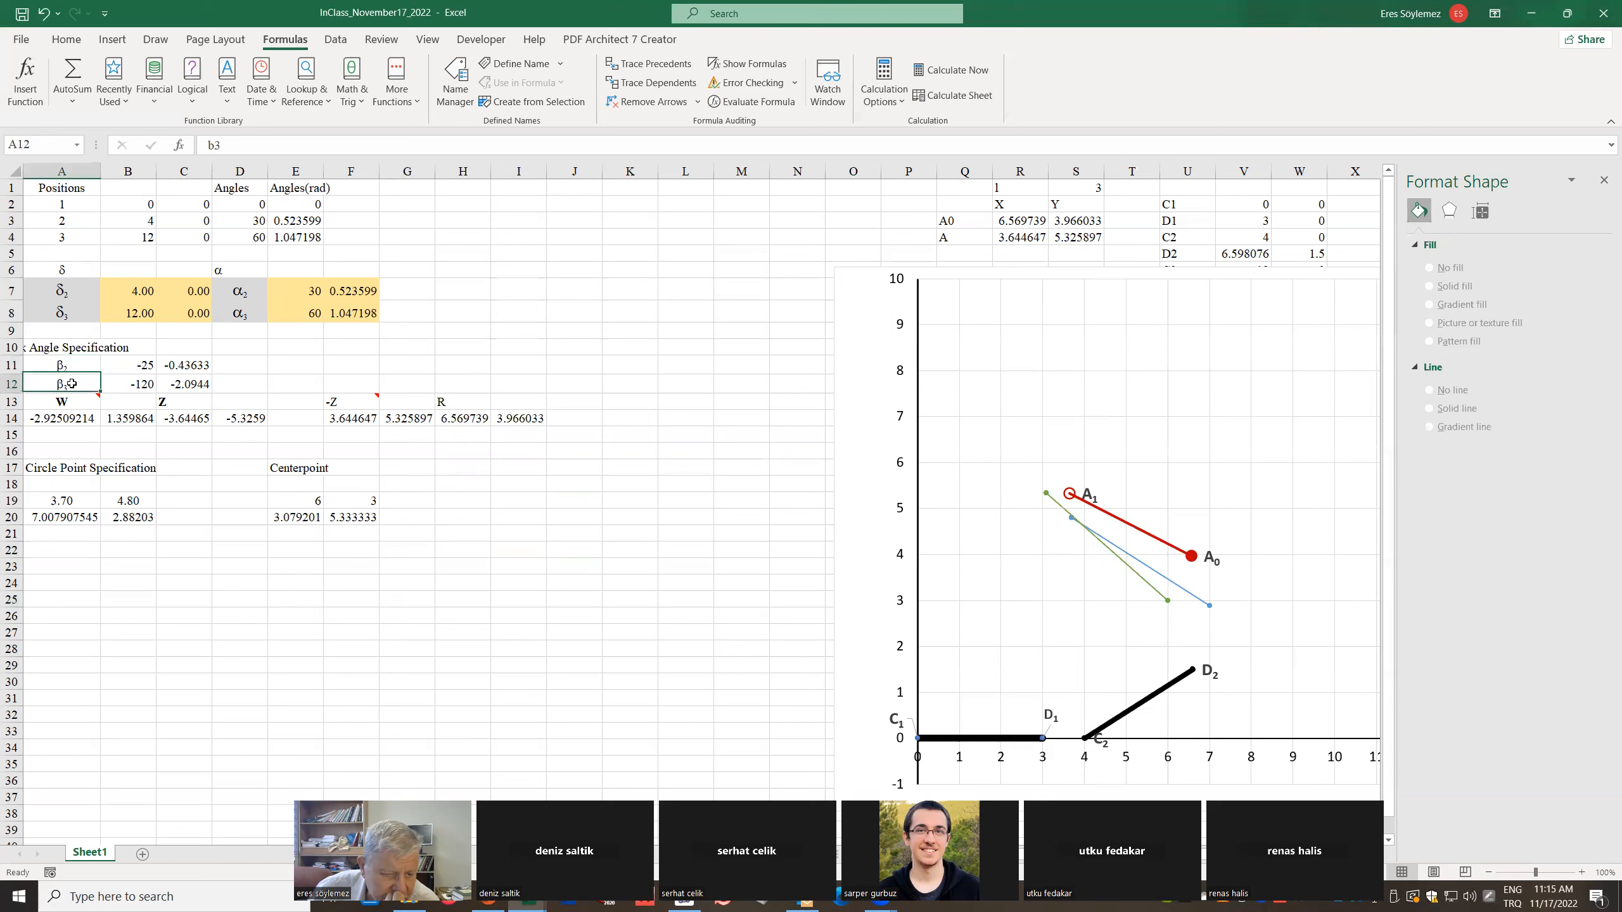
pyautogui.click(248, 369)
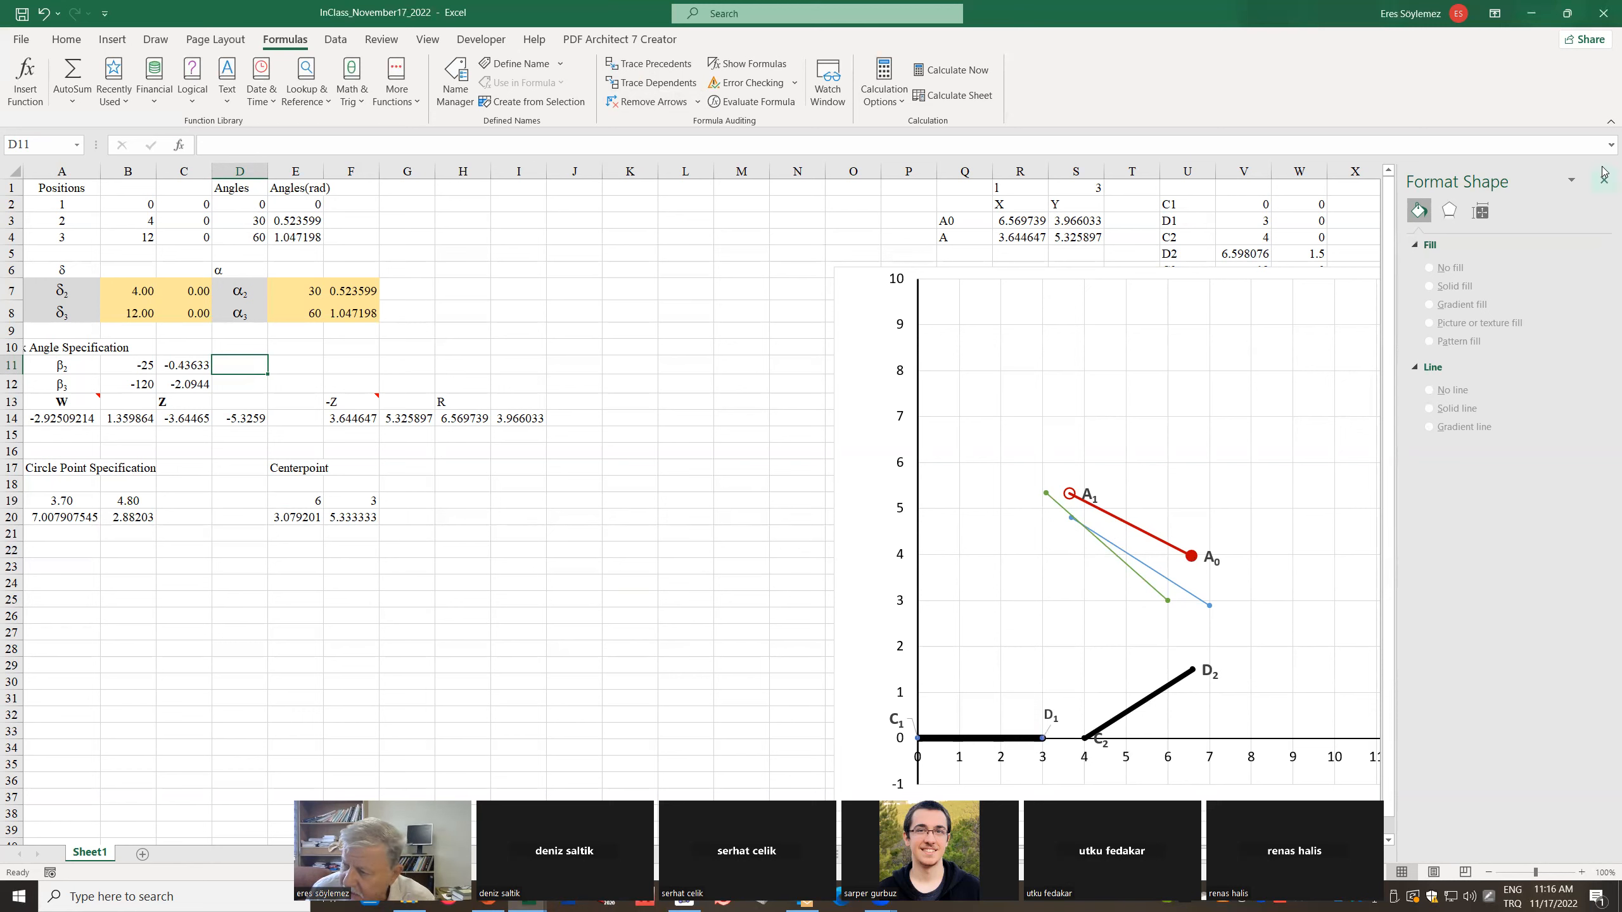
# Close the formatting pane and move the chart so its upper-left corner sits at about cell M2
pyautogui.click(1603, 185)
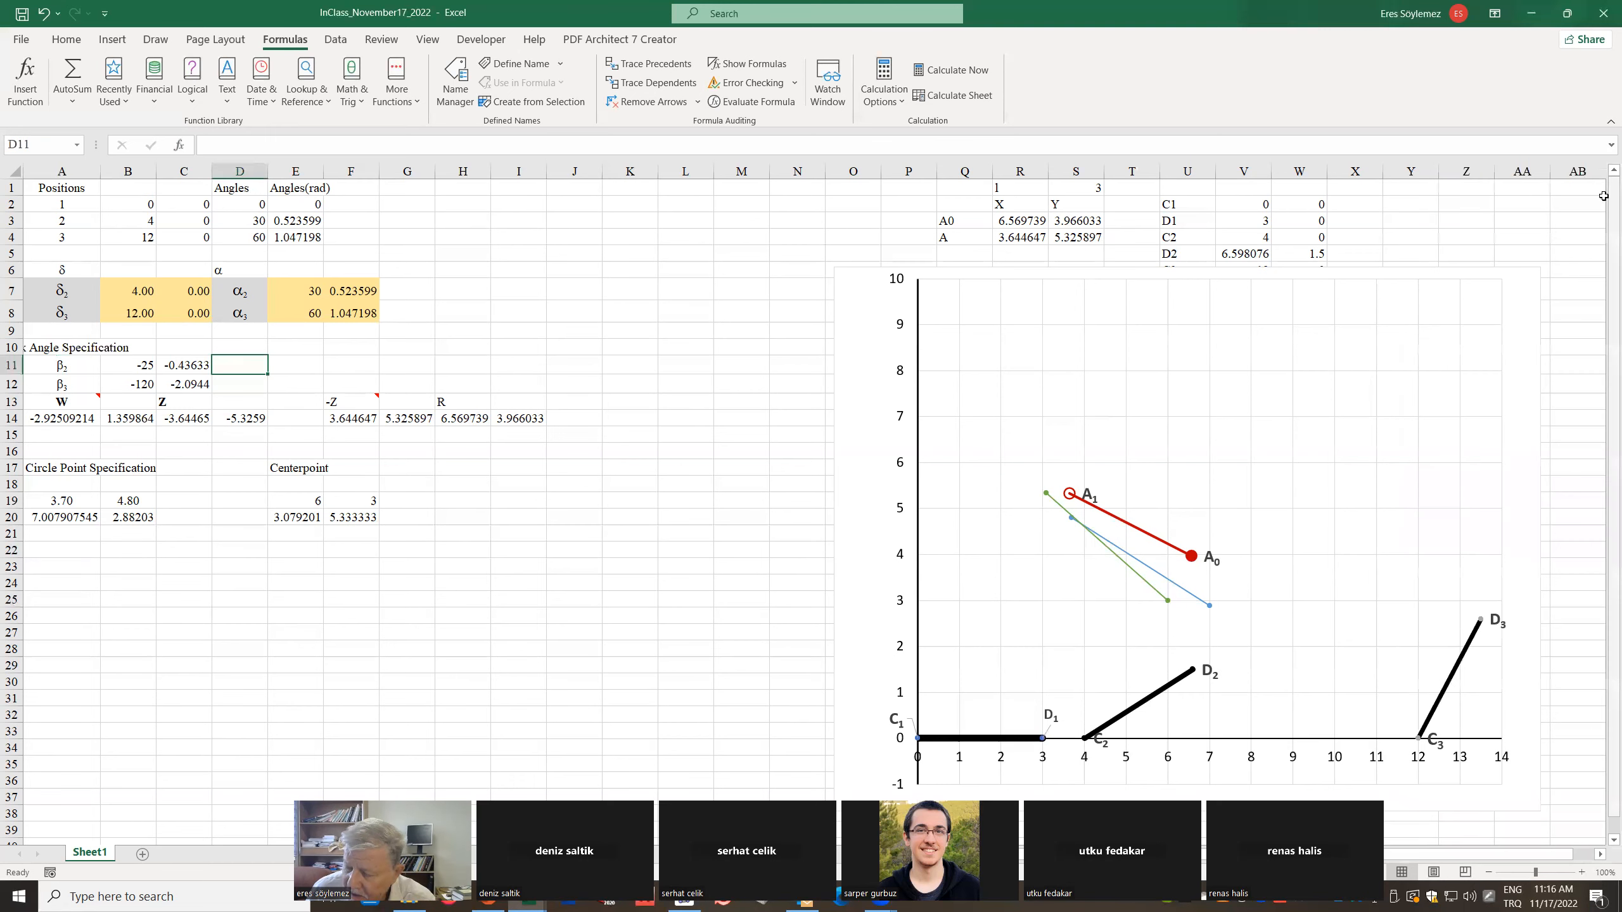
pyautogui.moveTo(866, 298); pyautogui.dragTo(778, 234)
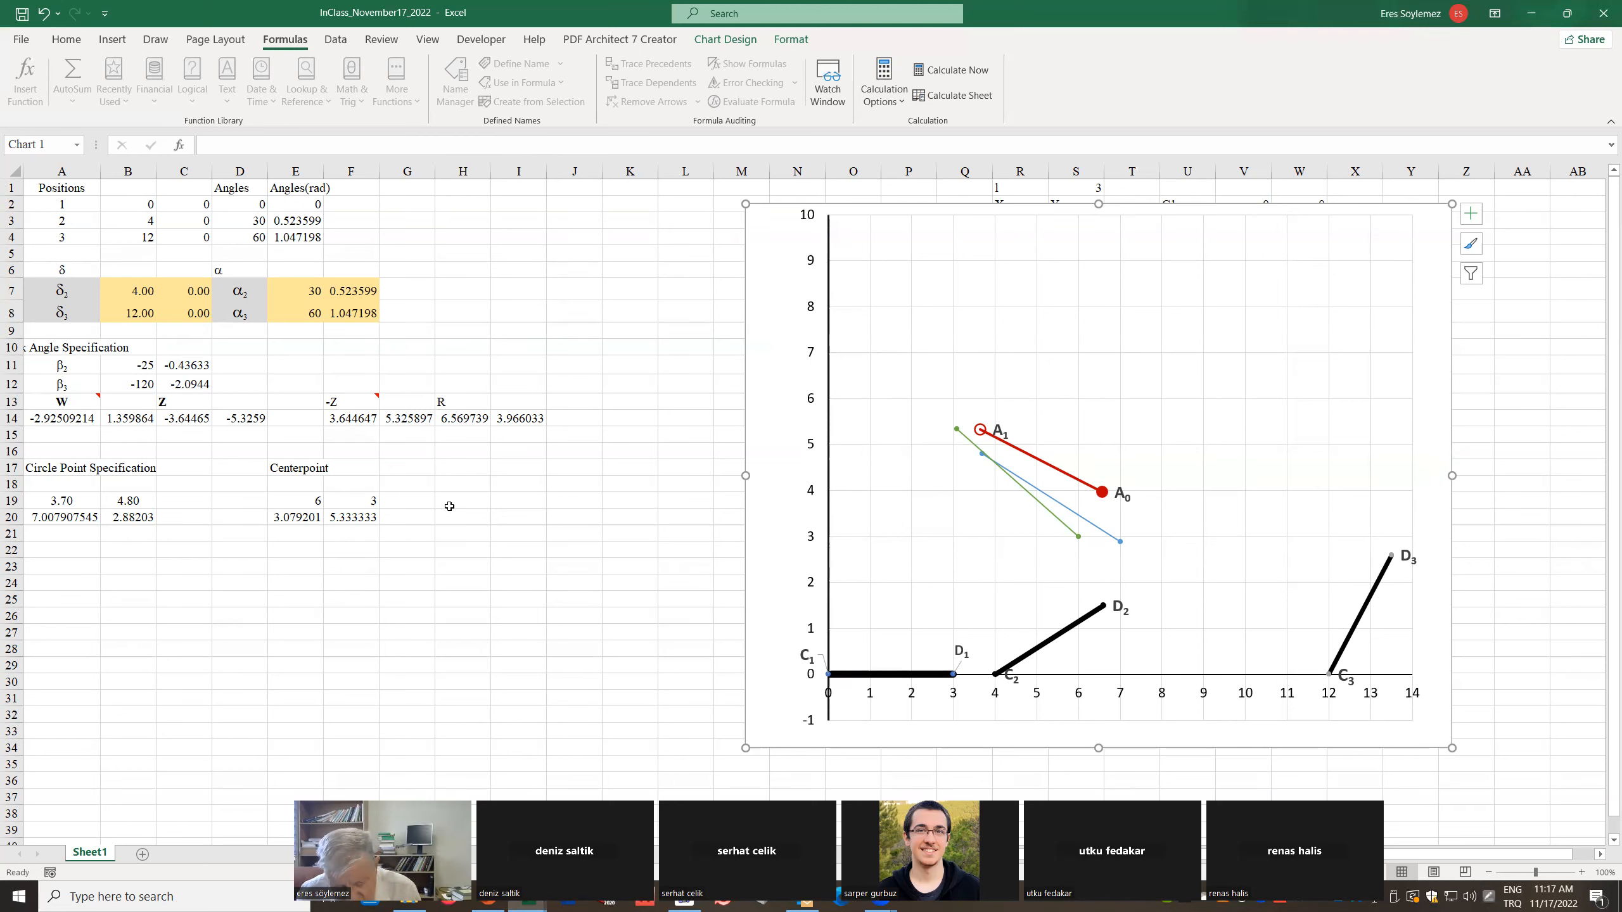
pyautogui.click(298, 367)
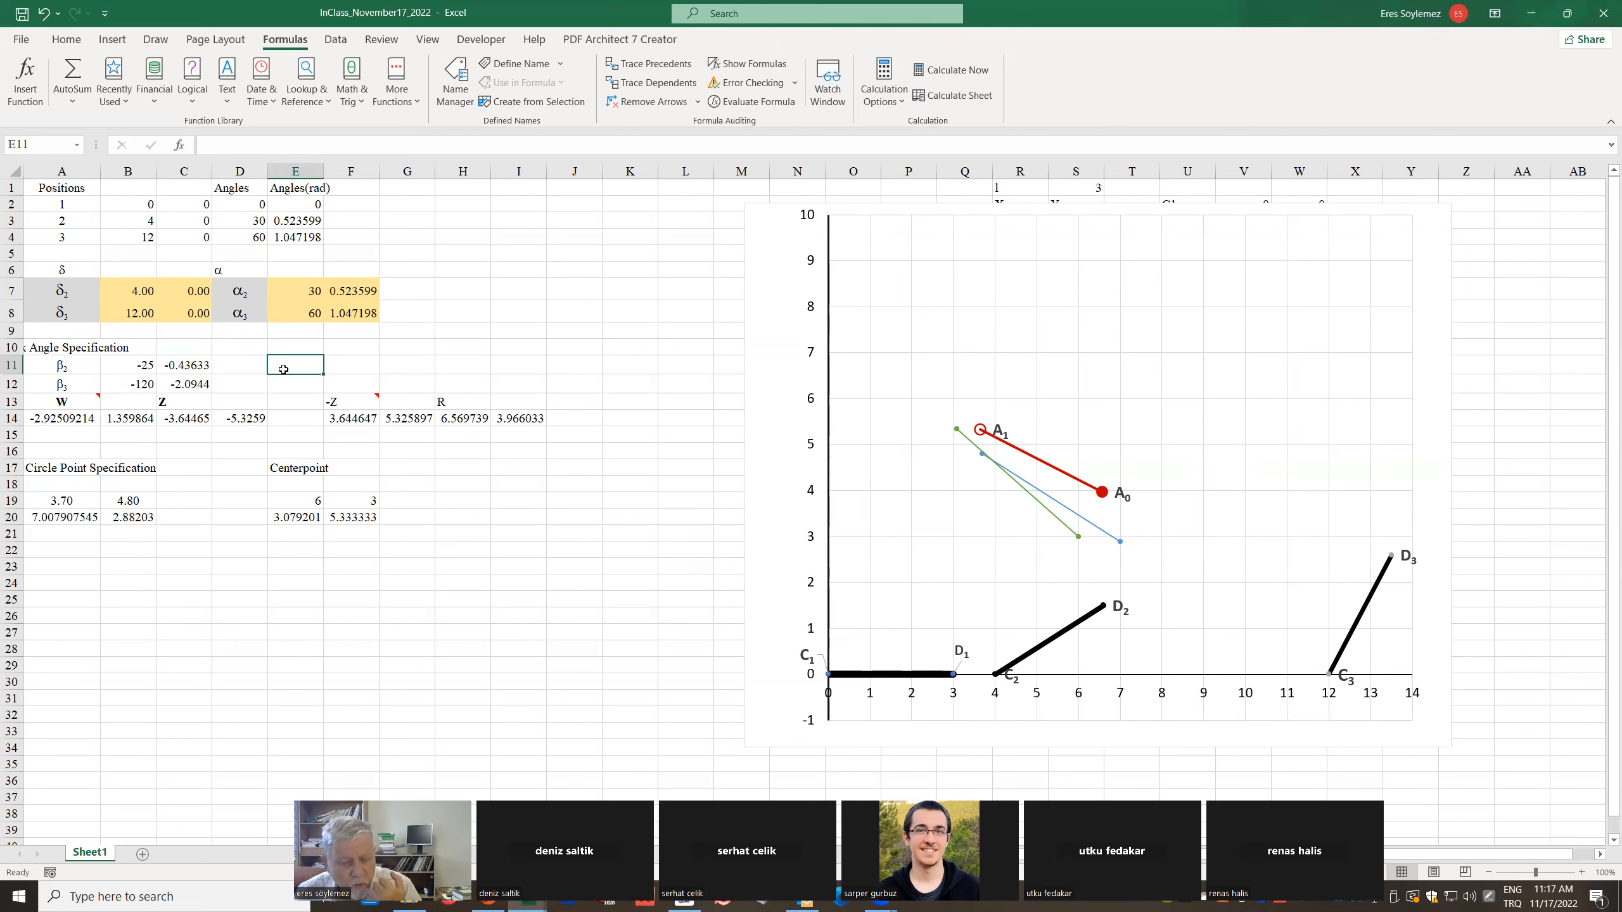
# Insert a horizontal ActiveX spin button beside the β2 values in row 11
pyautogui.click(256, 366)
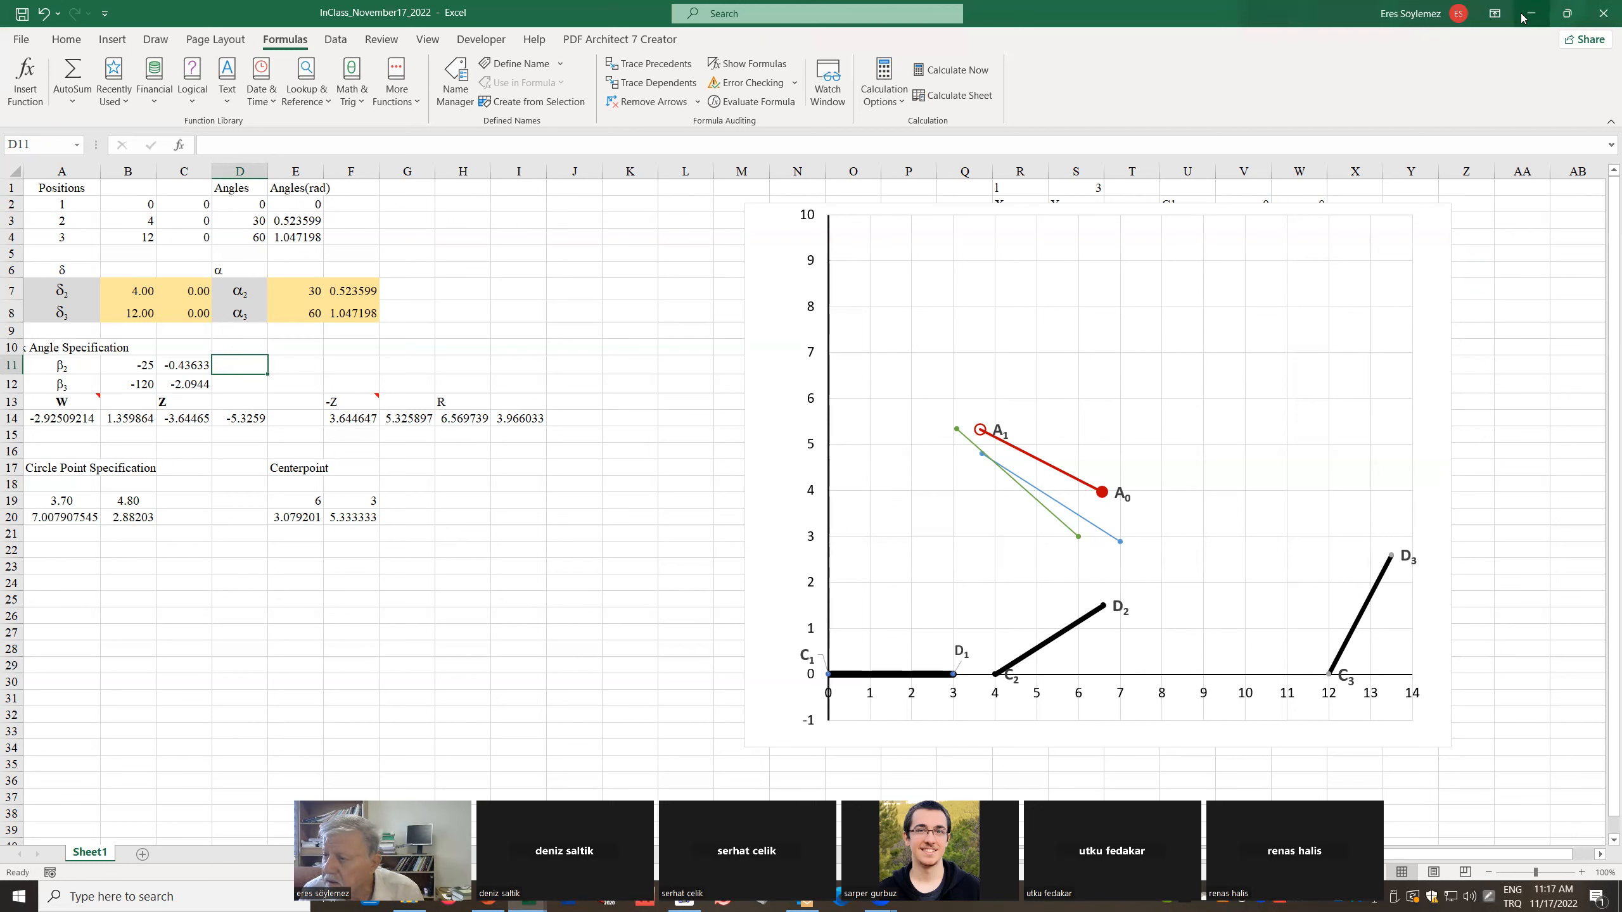
pyautogui.doubleClick(227, 14)
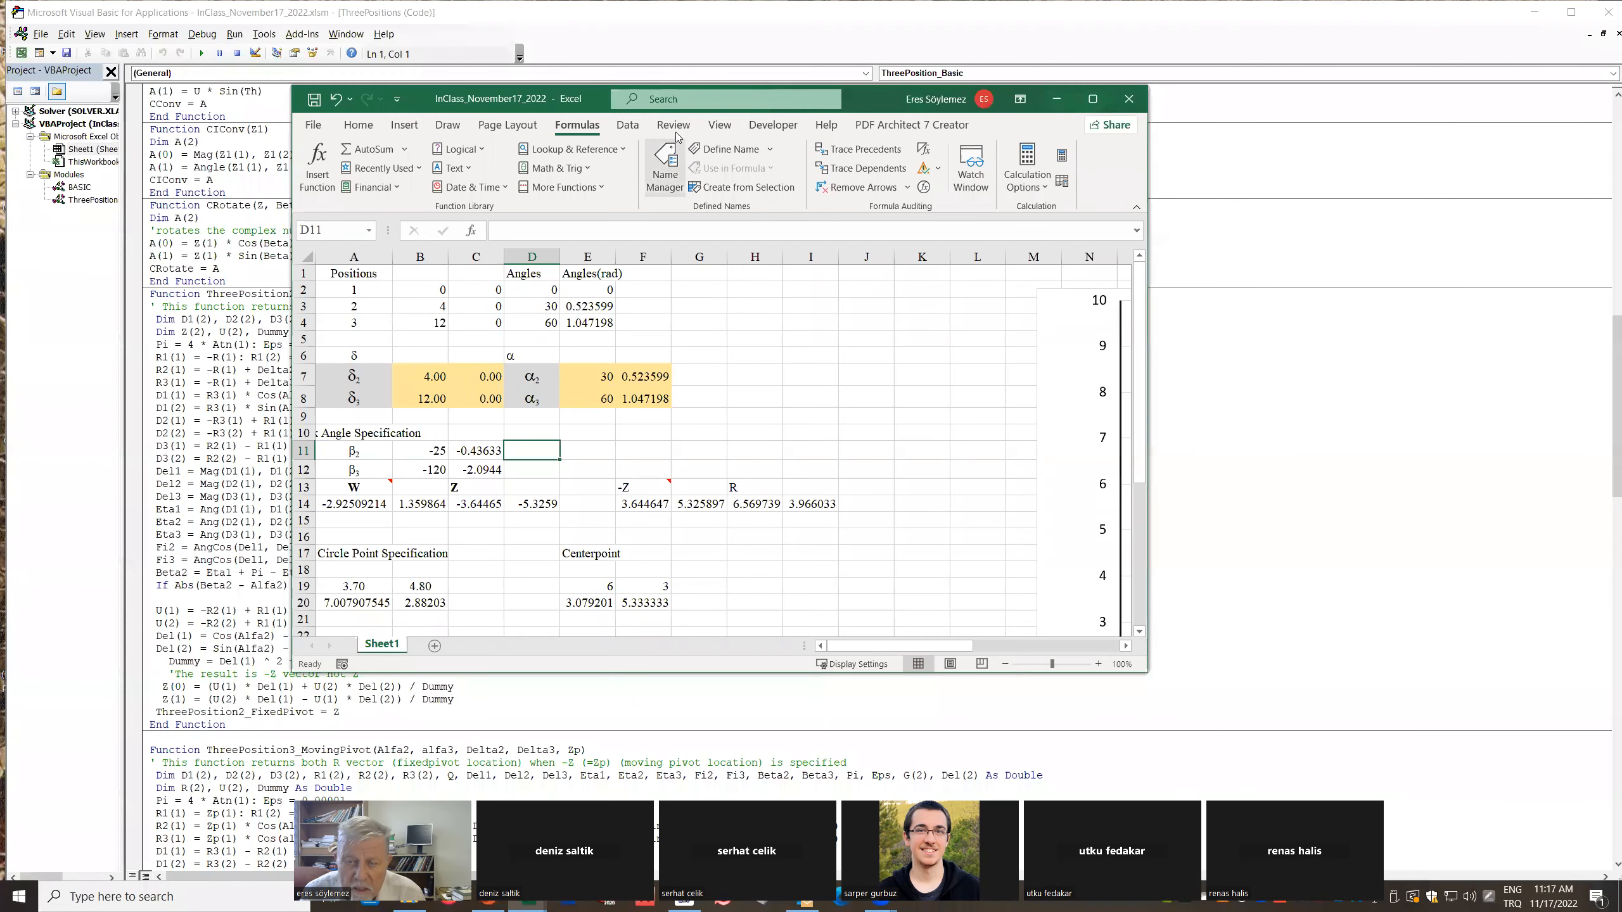
pyautogui.click(773, 125)
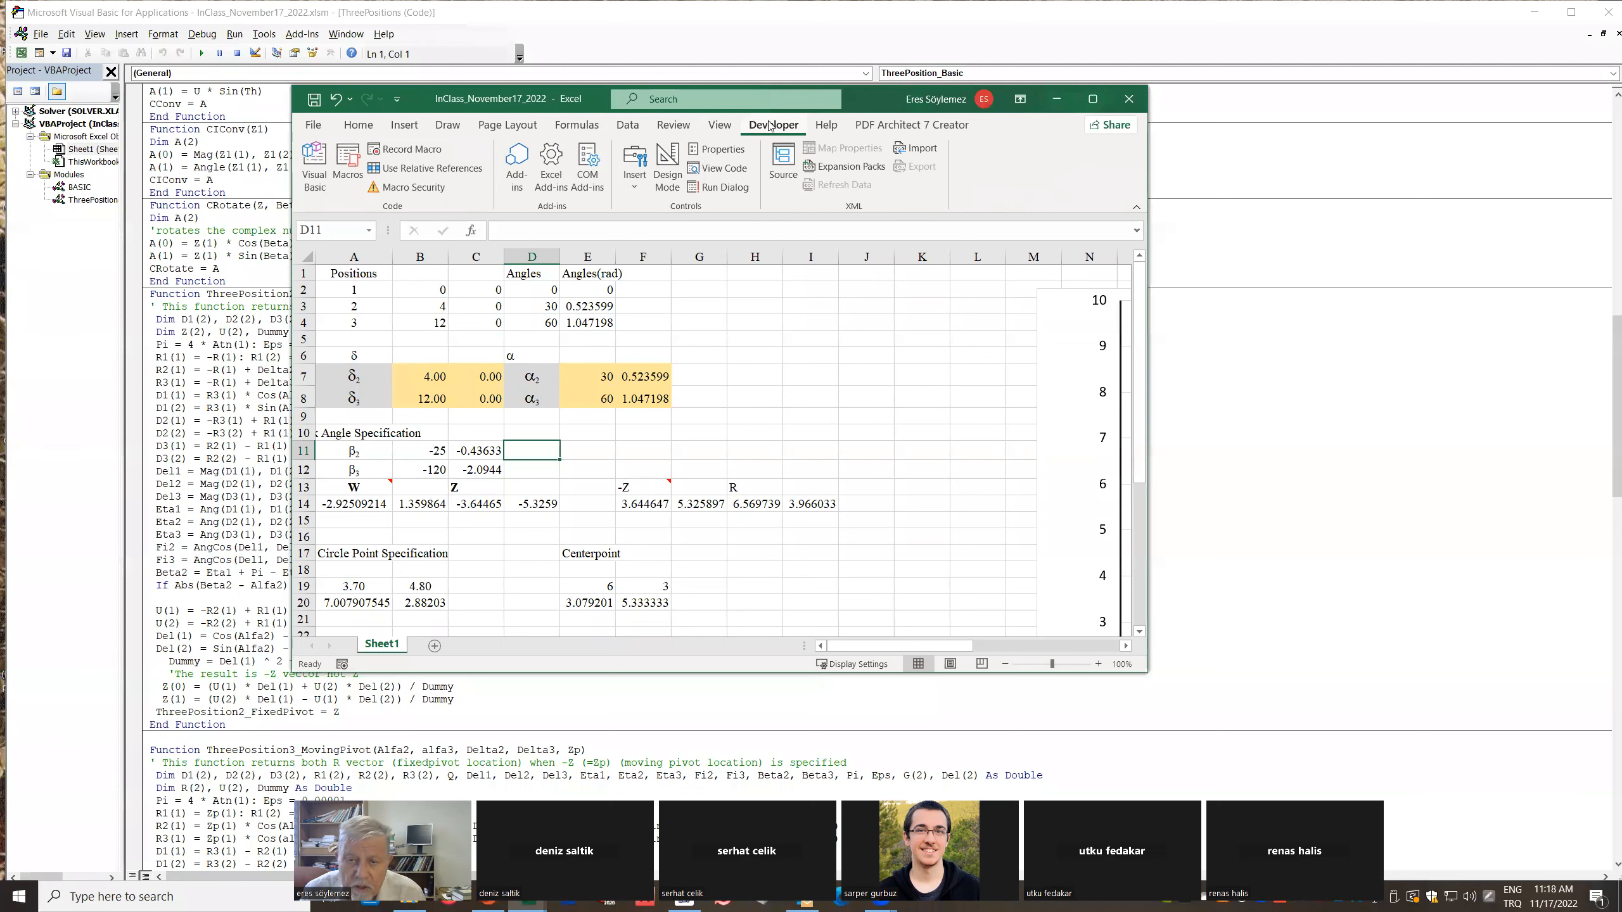
pyautogui.click(629, 164)
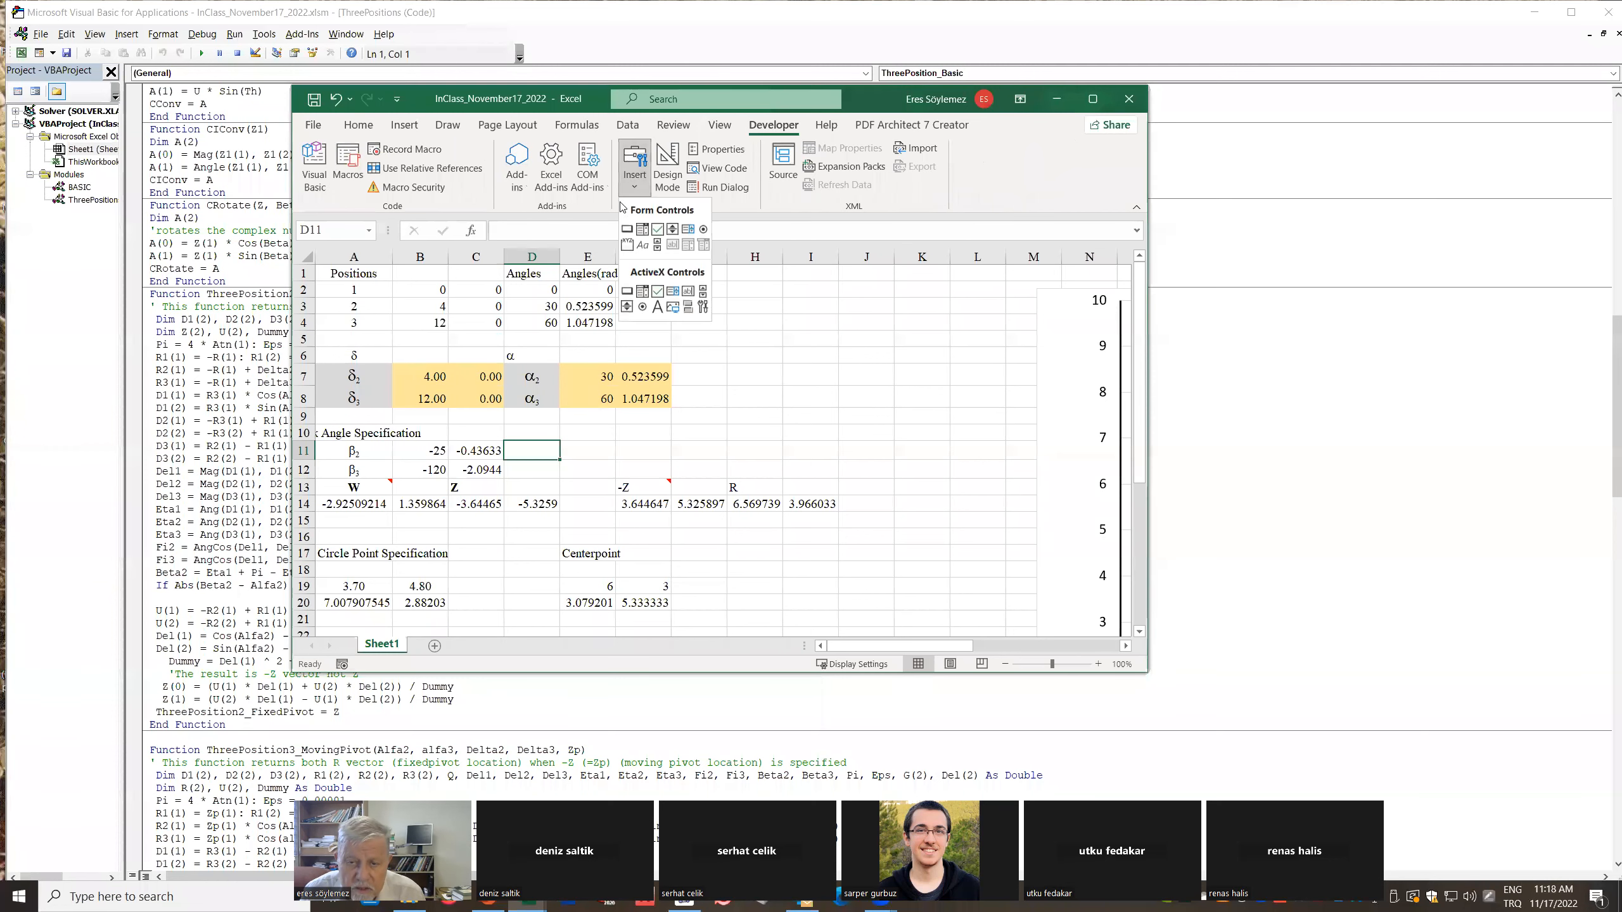
pyautogui.click(627, 308)
pyautogui.moveTo(515, 462)
pyautogui.mouseDown()
pyautogui.moveTo(539, 439)
pyautogui.moveTo(586, 438)
pyautogui.mouseUp()
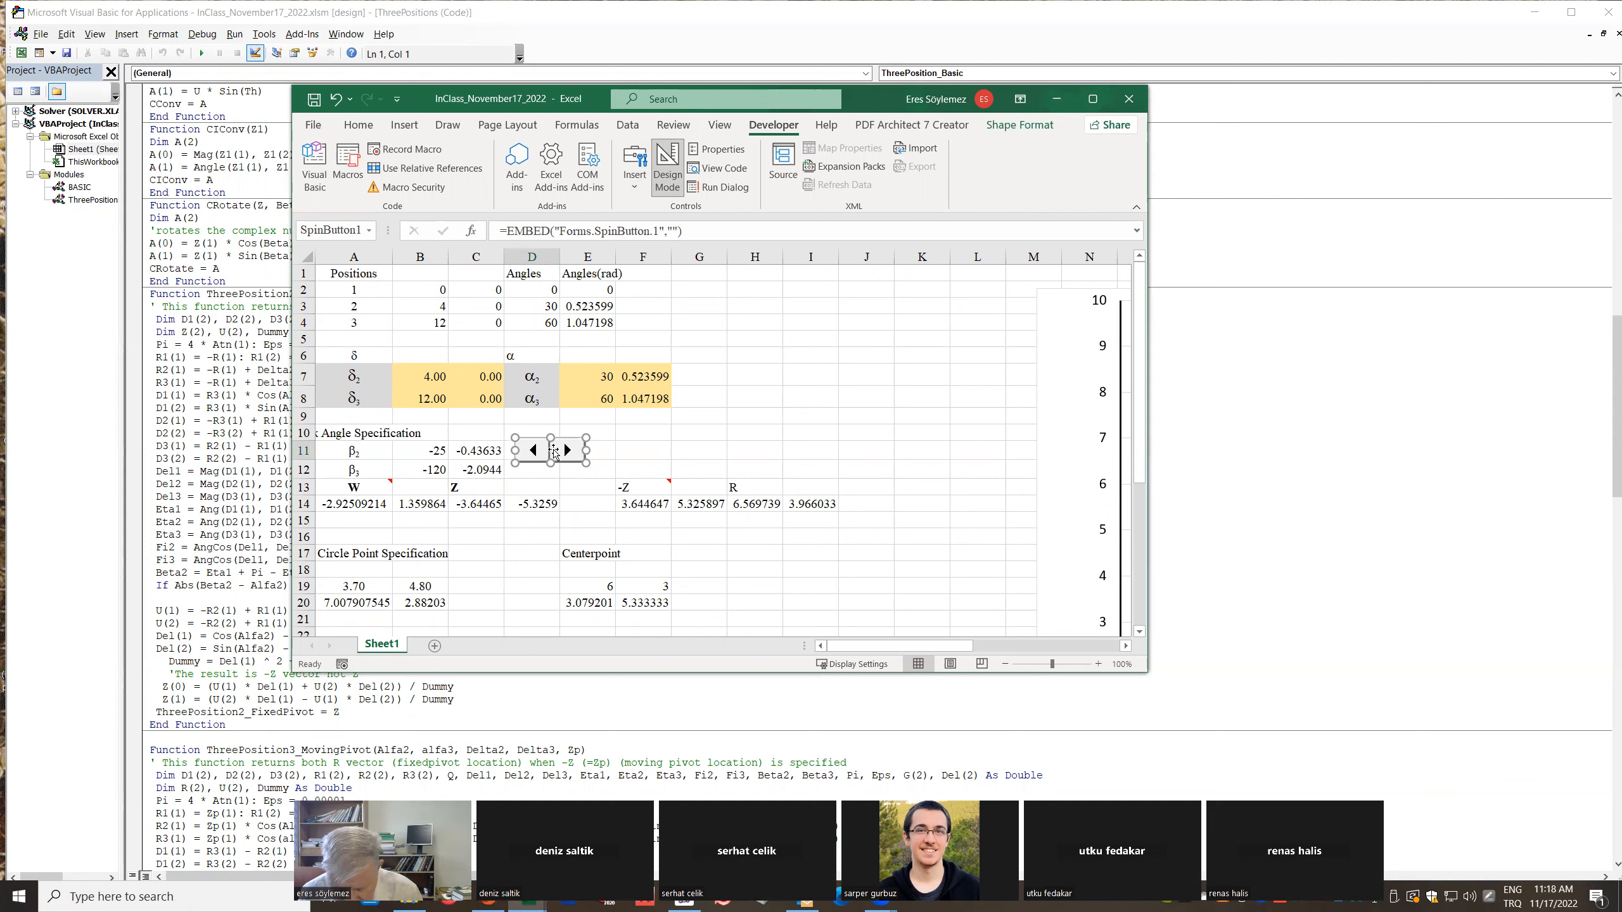
# Place a copy of the spin button beside the β3 values in row 12 and align the β2 spin button above it
pyautogui.moveTo(554, 451); pyautogui.dragTo(536, 471)
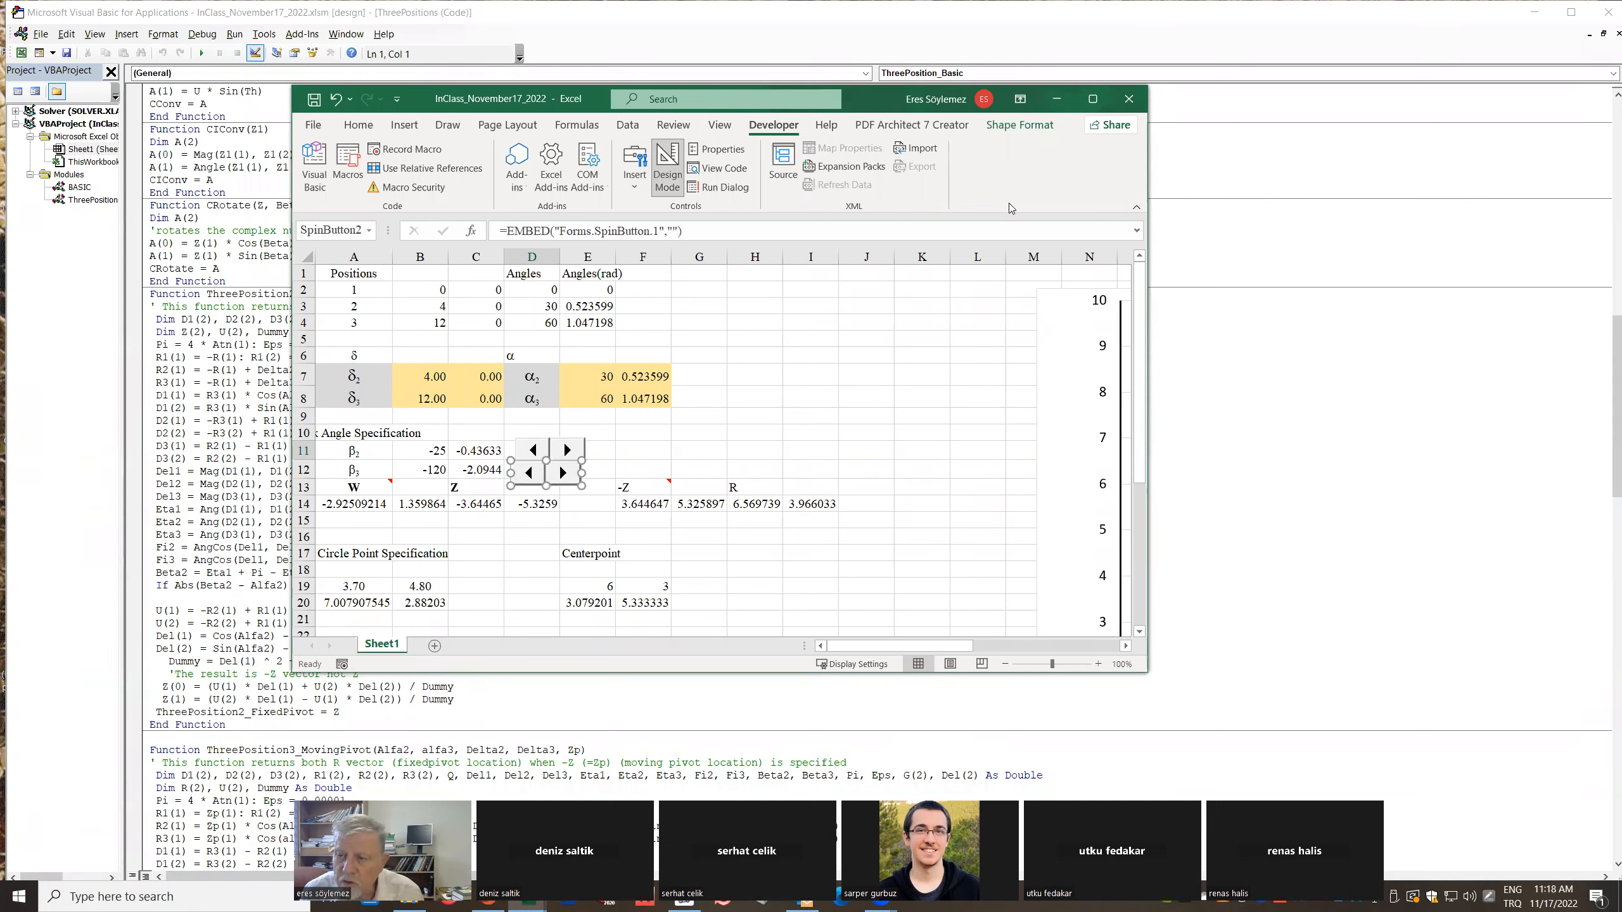
pyautogui.click(1092, 98)
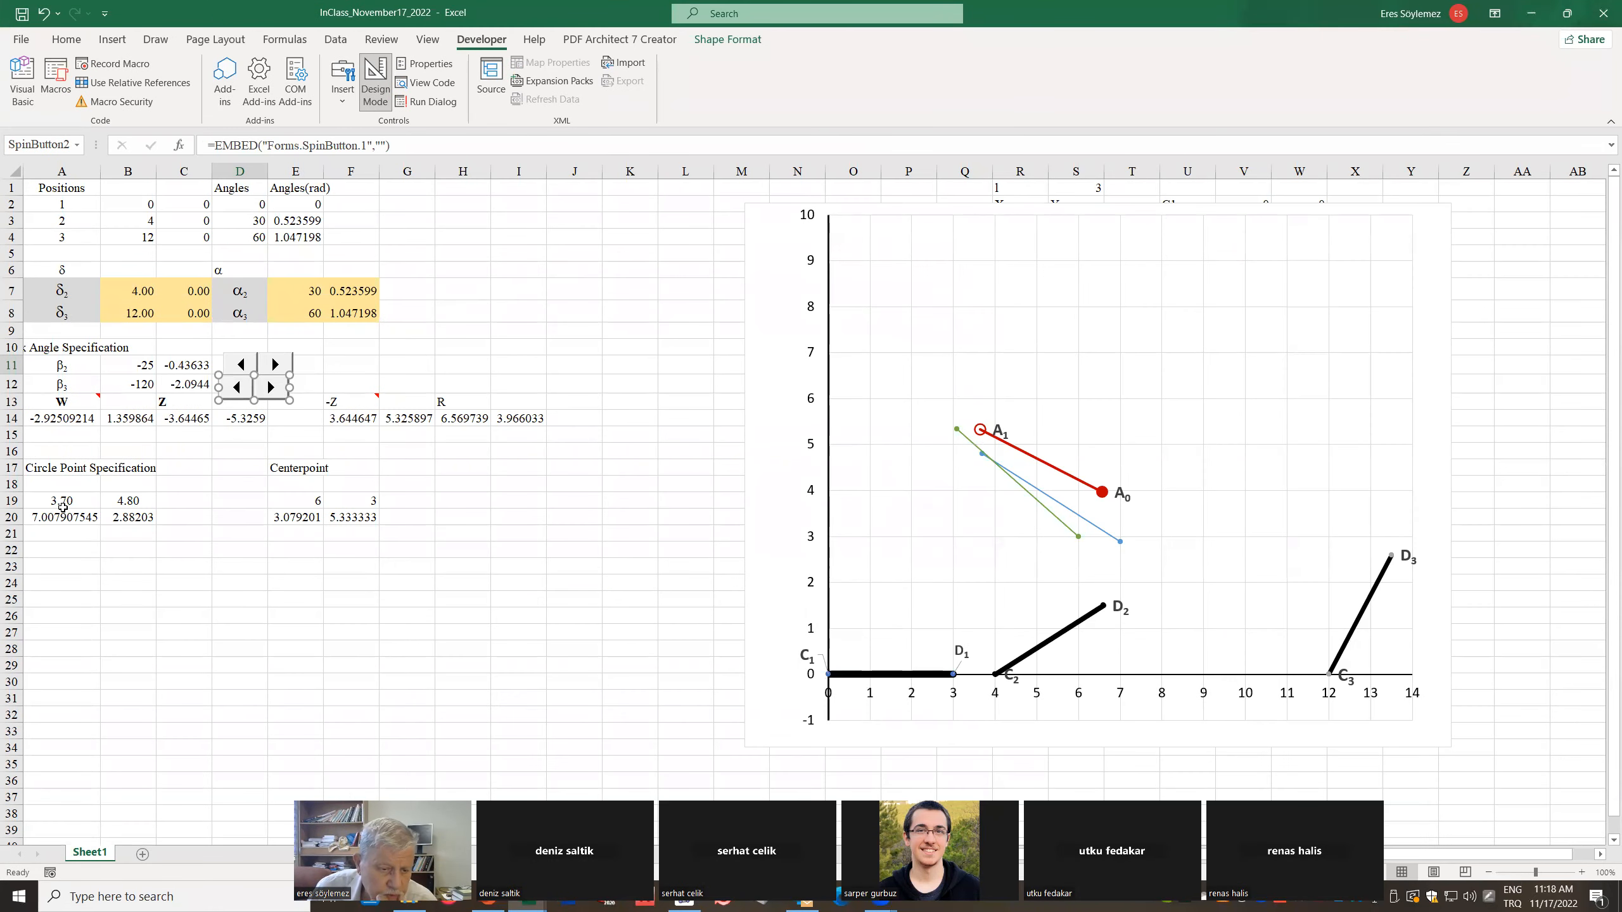
pyautogui.click(266, 358)
pyautogui.moveTo(262, 349)
pyautogui.mouseDown()
pyautogui.moveTo(262, 393)
pyautogui.moveTo(269, 363)
pyautogui.mouseUp()
pyautogui.click(266, 357)
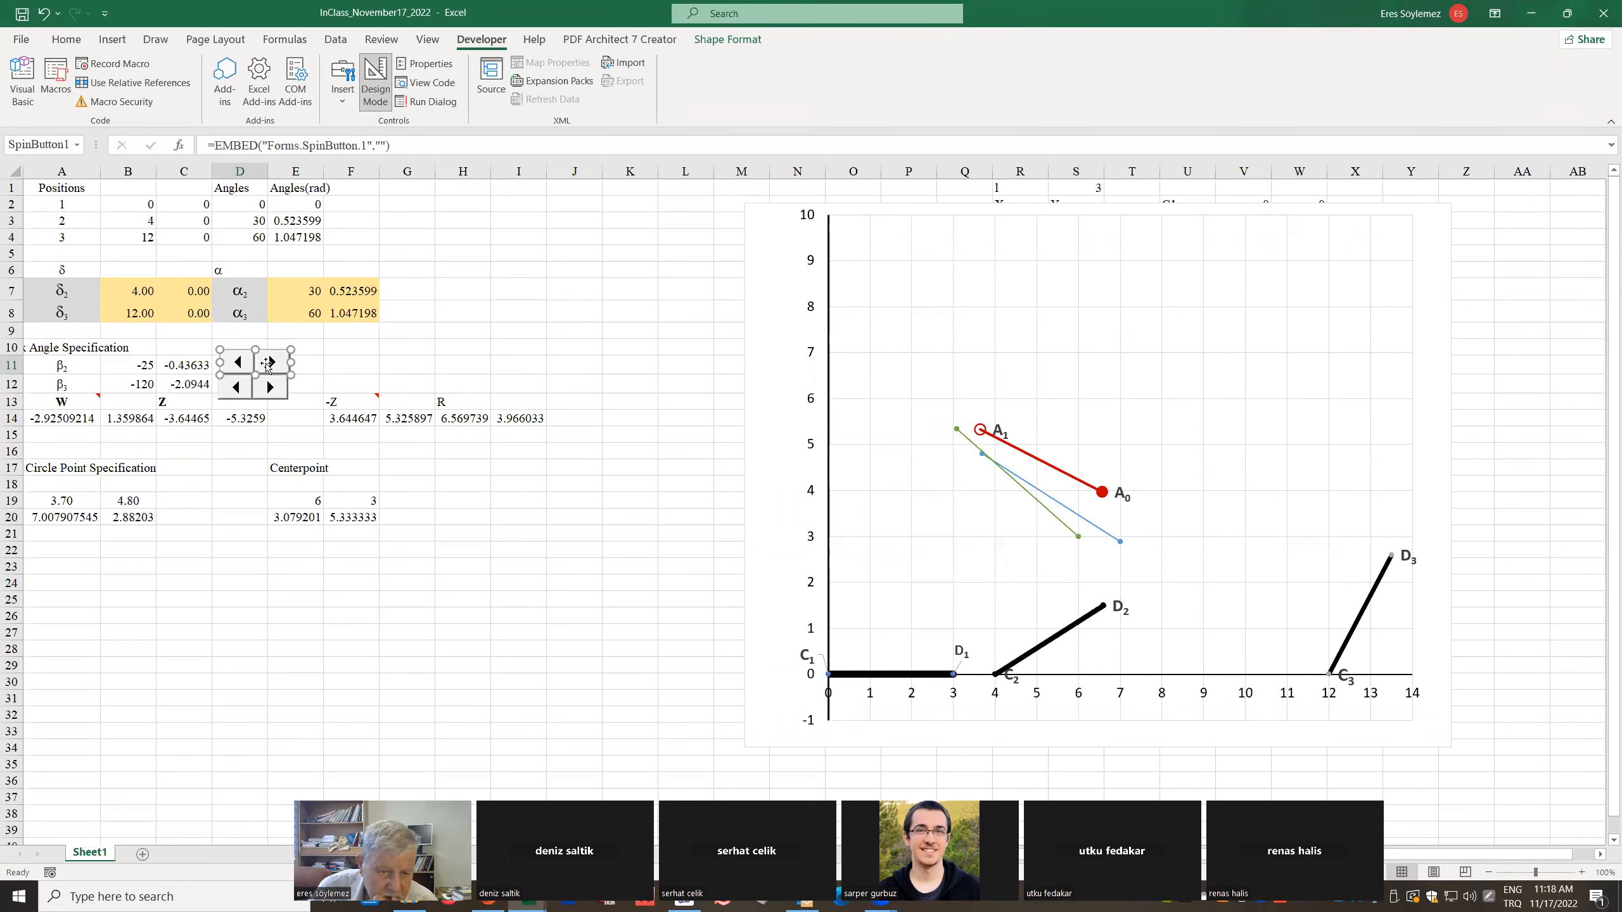
# Move both spin buttons one column over into column E, beside rows 11 and 12, leaving column D free
pyautogui.rightClick(268, 364)
pyautogui.click(256, 361)
pyautogui.moveTo(283, 364); pyautogui.dragTo(315, 382)
pyautogui.click(243, 368)
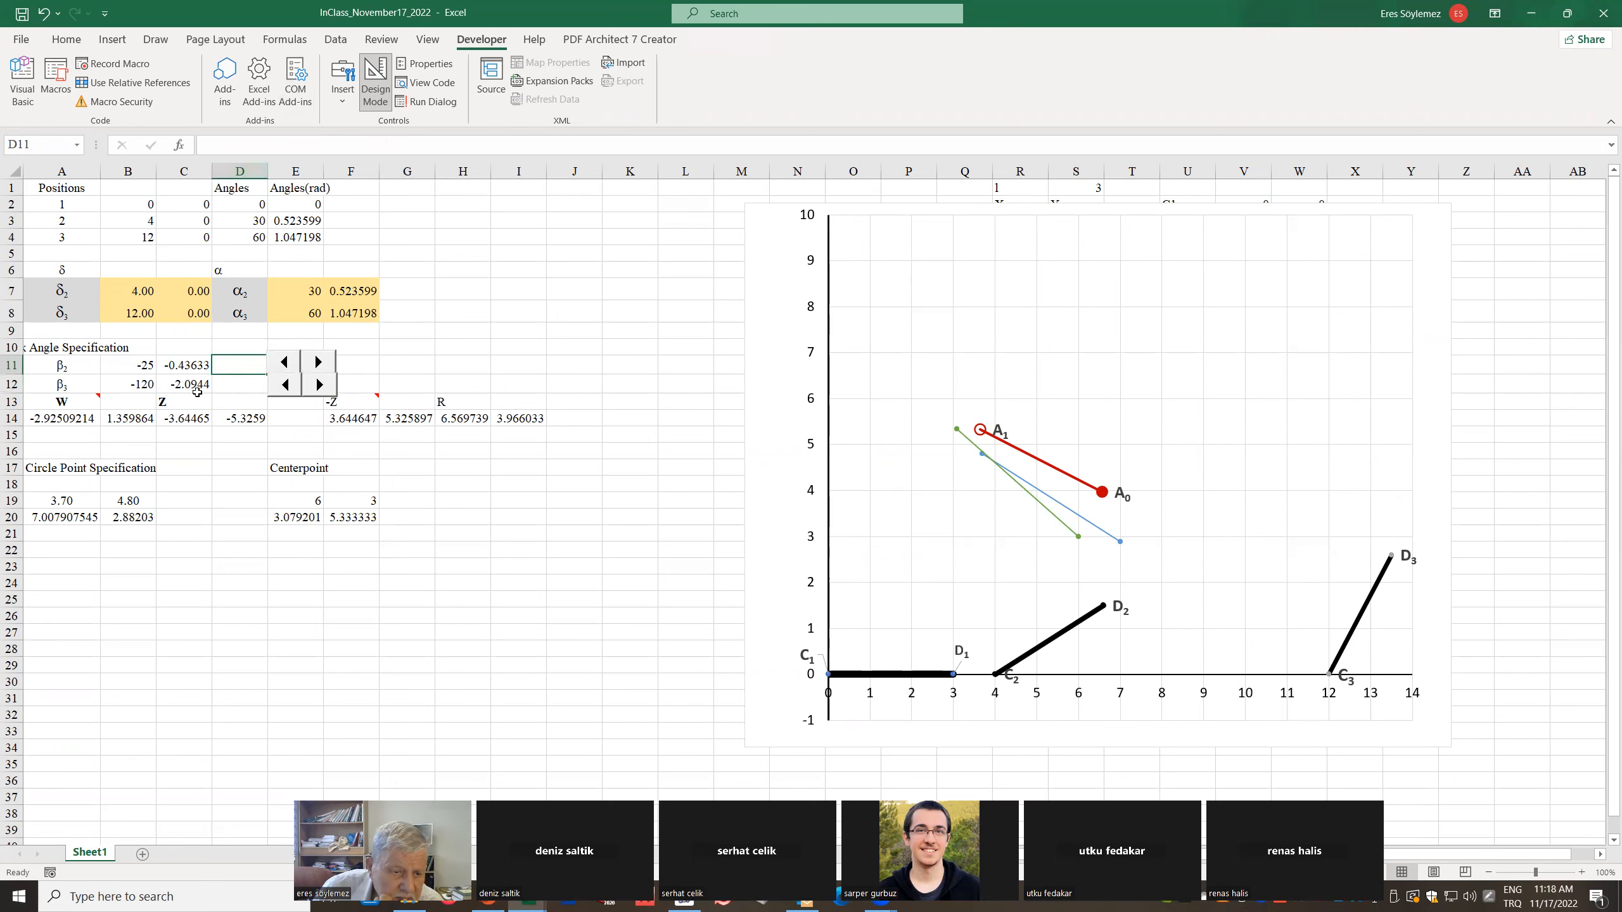
# Set the linked cell of the β2 spin button to d11 in its properties
pyautogui.click(320, 363)
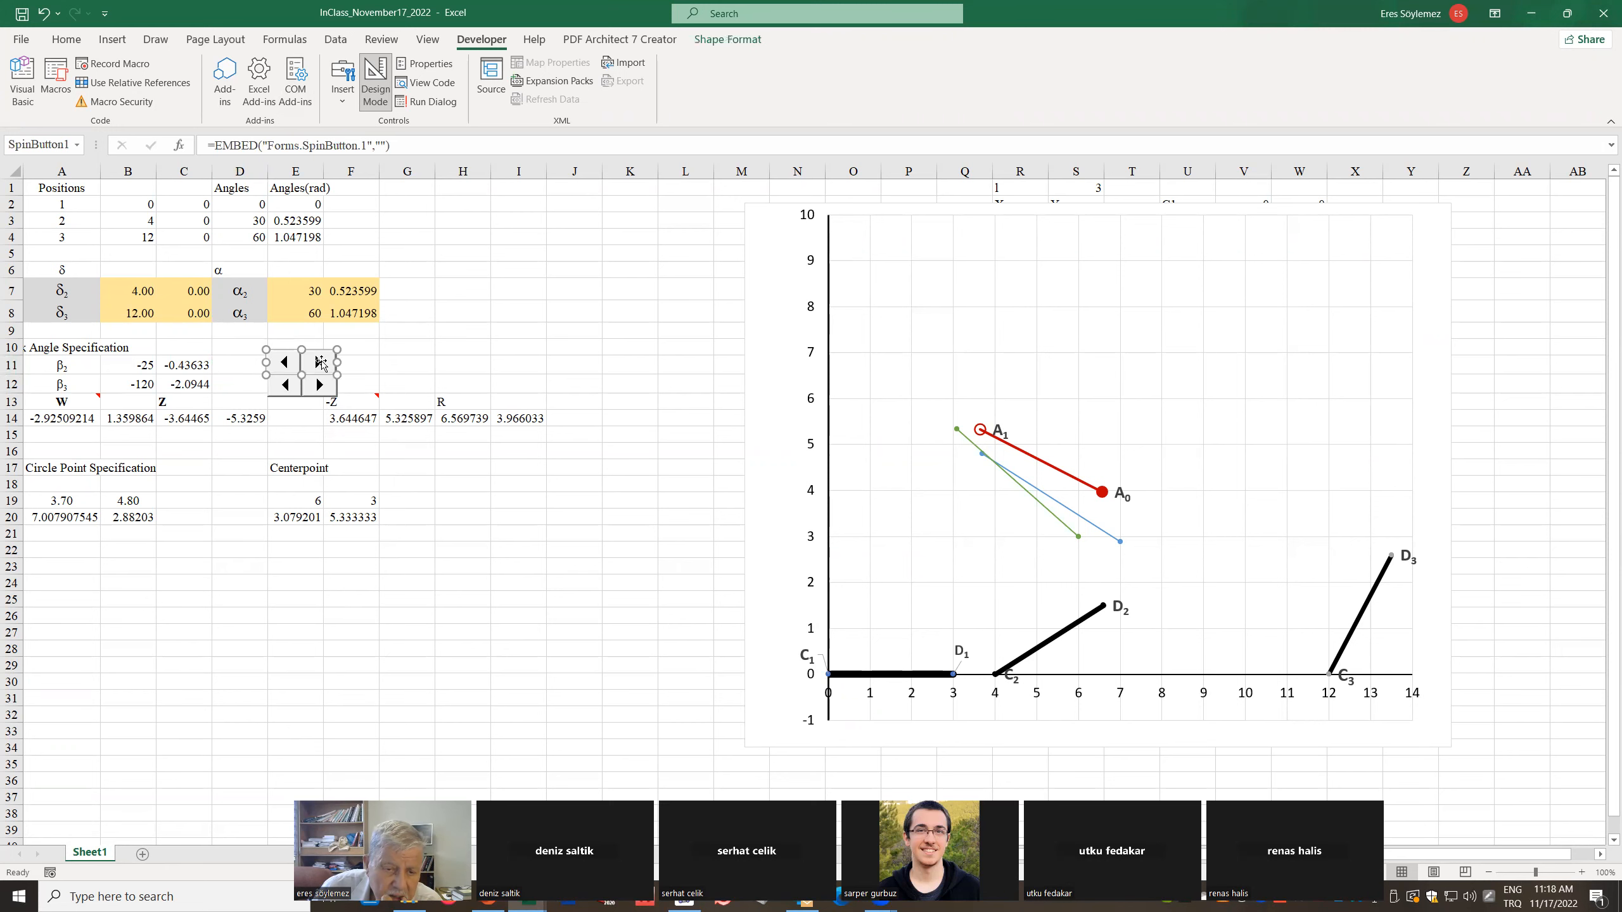
pyautogui.rightClick(320, 363)
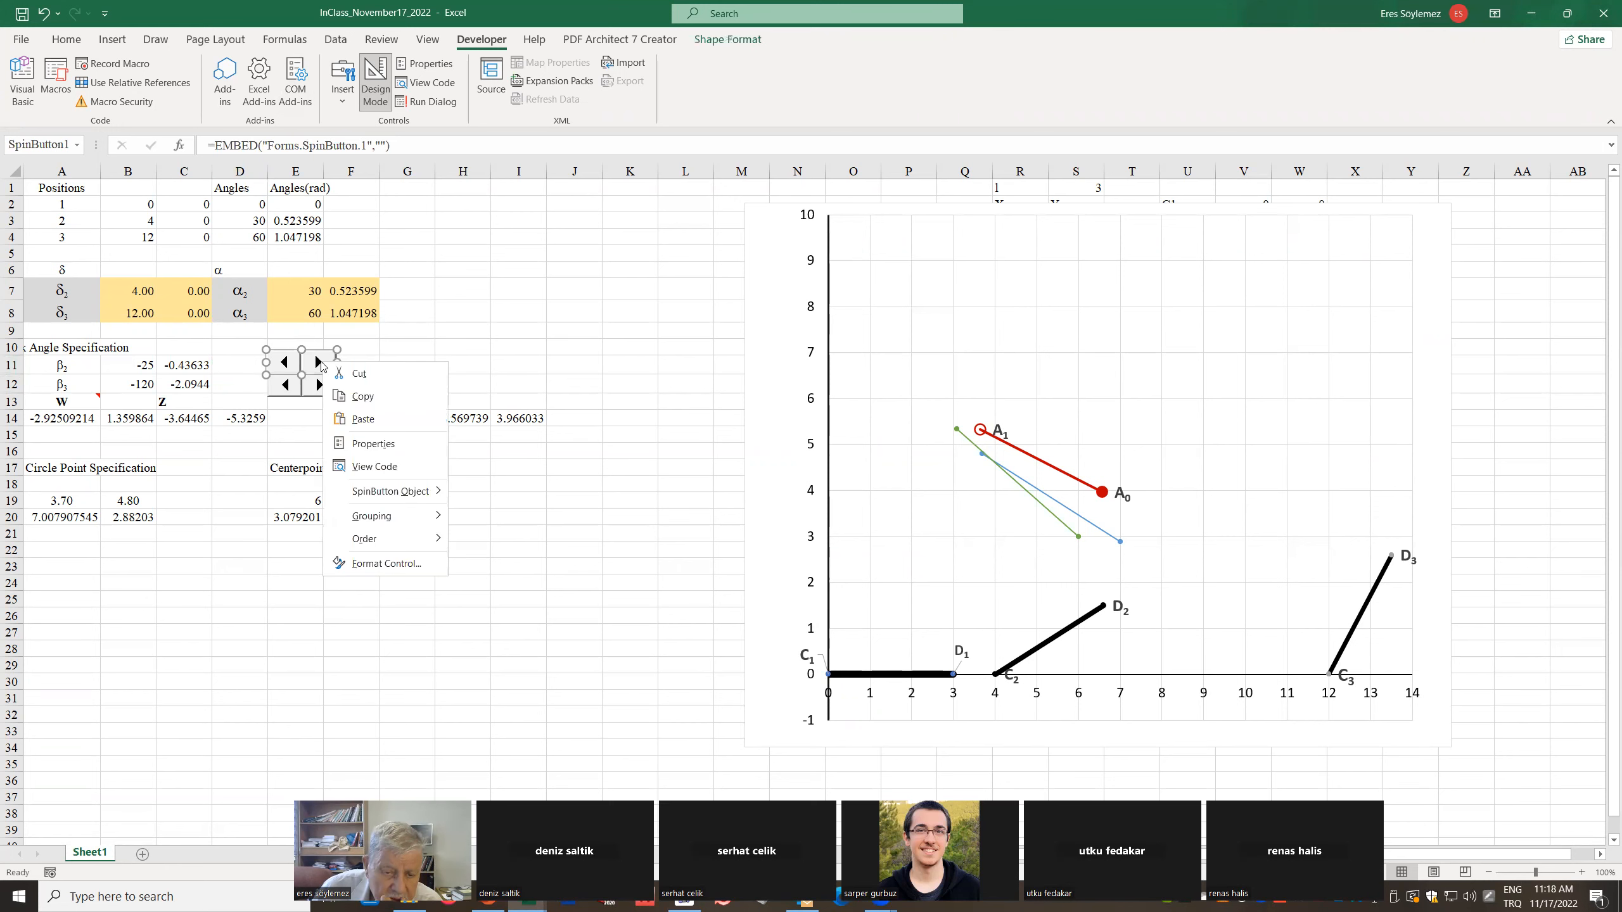
pyautogui.click(374, 444)
pyautogui.click(777, 438)
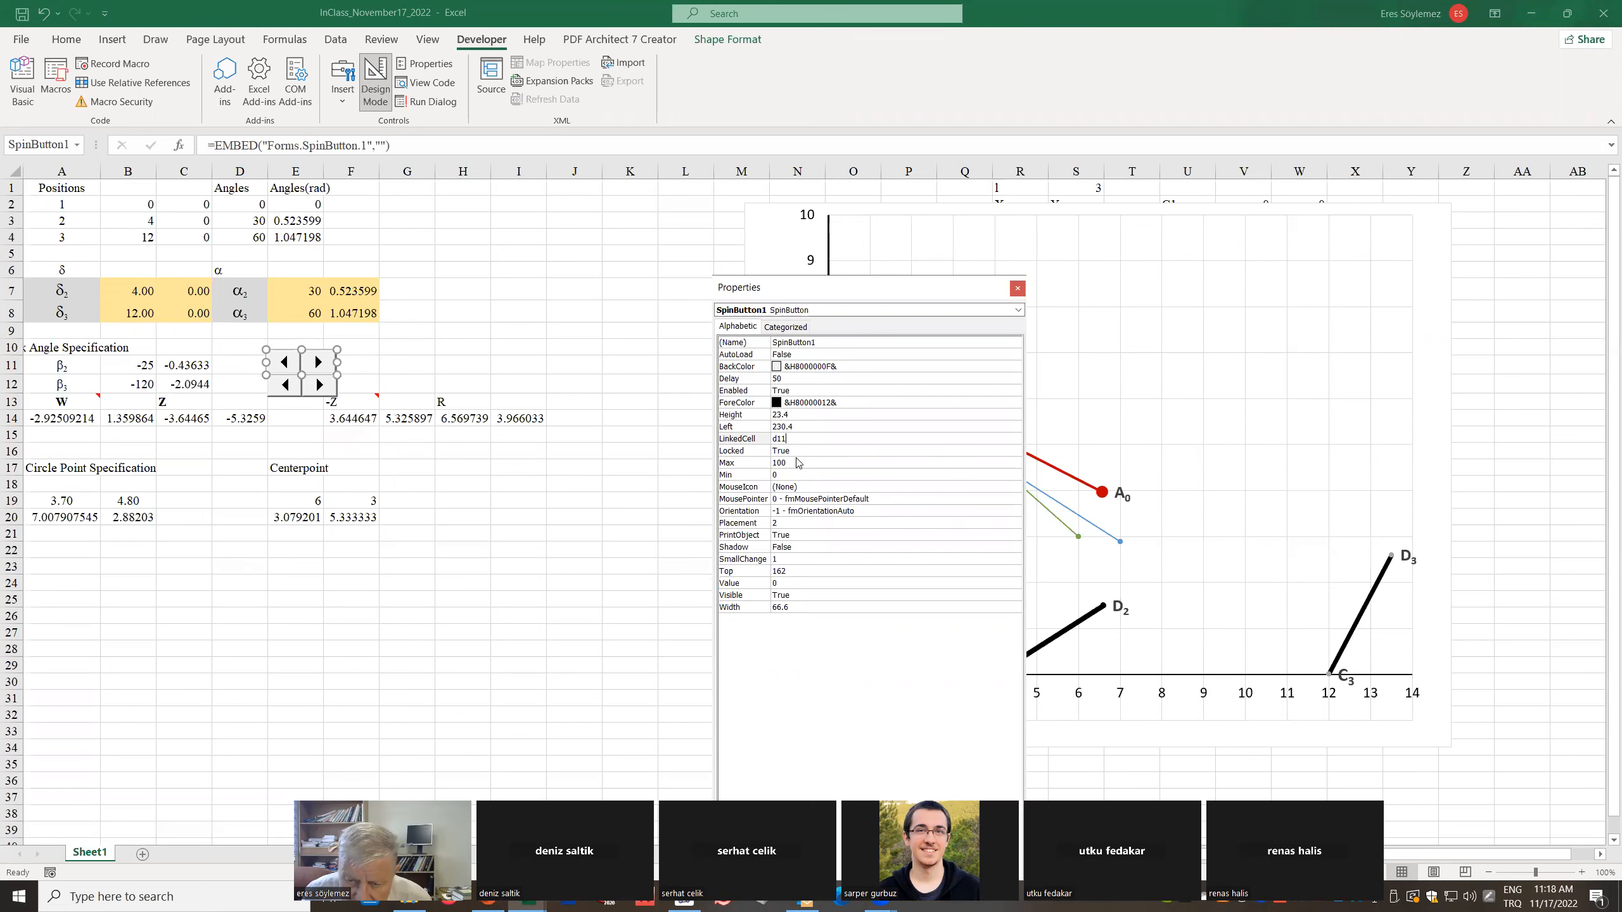
# Set the linked cell of the β3 spin button to d12, close its properties and deselect it
pyautogui.click(312, 386)
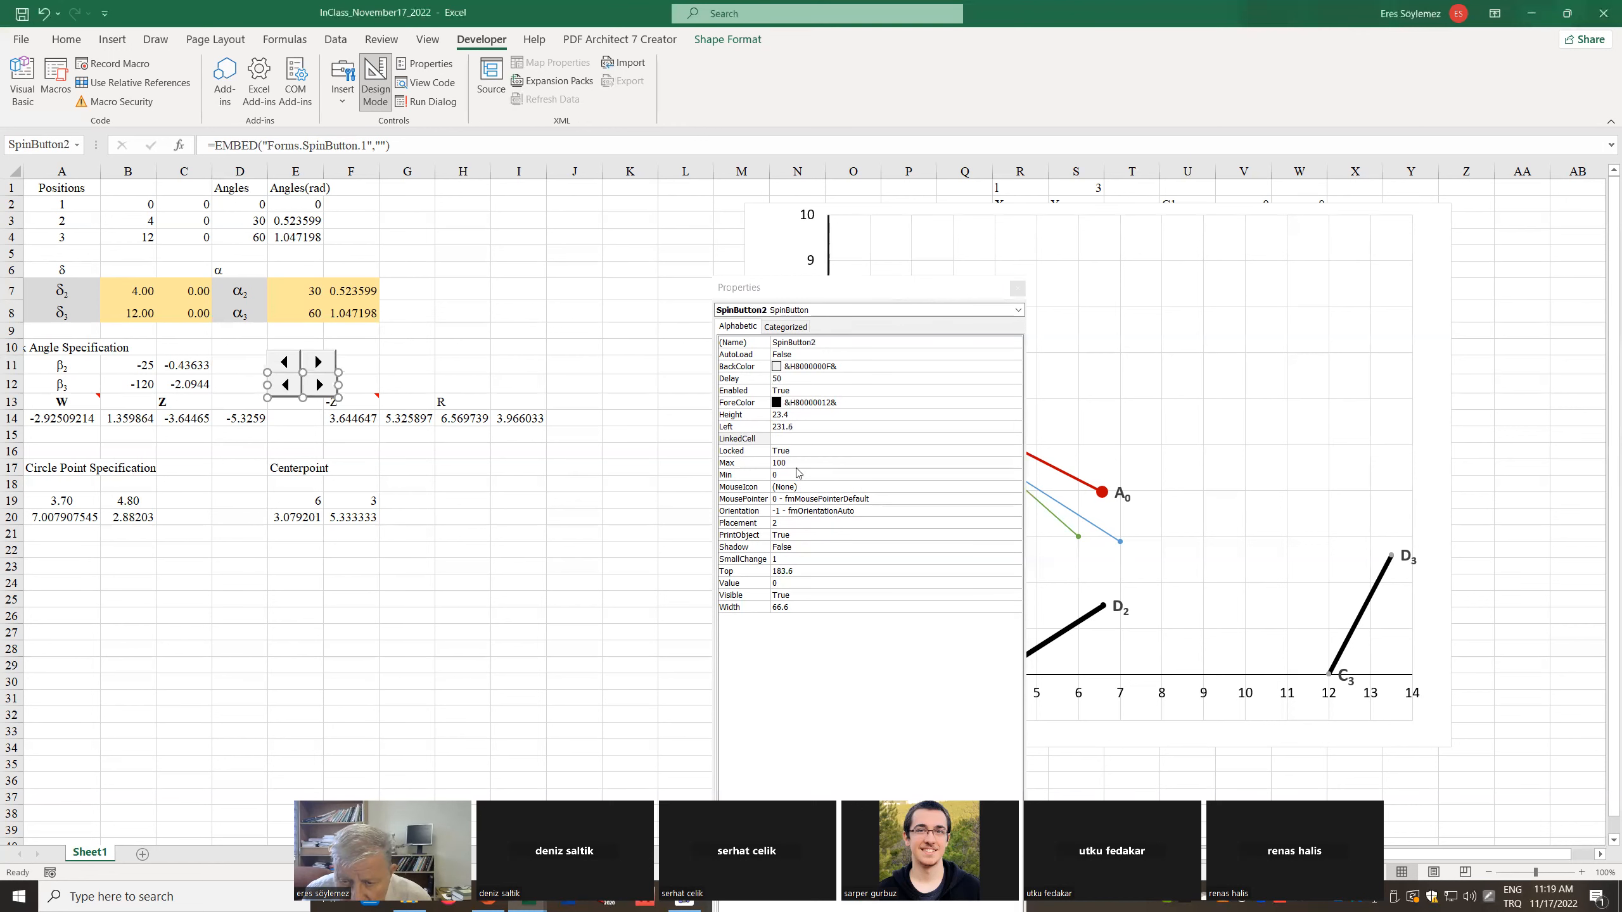
pyautogui.click(778, 438)
pyautogui.write('d12')
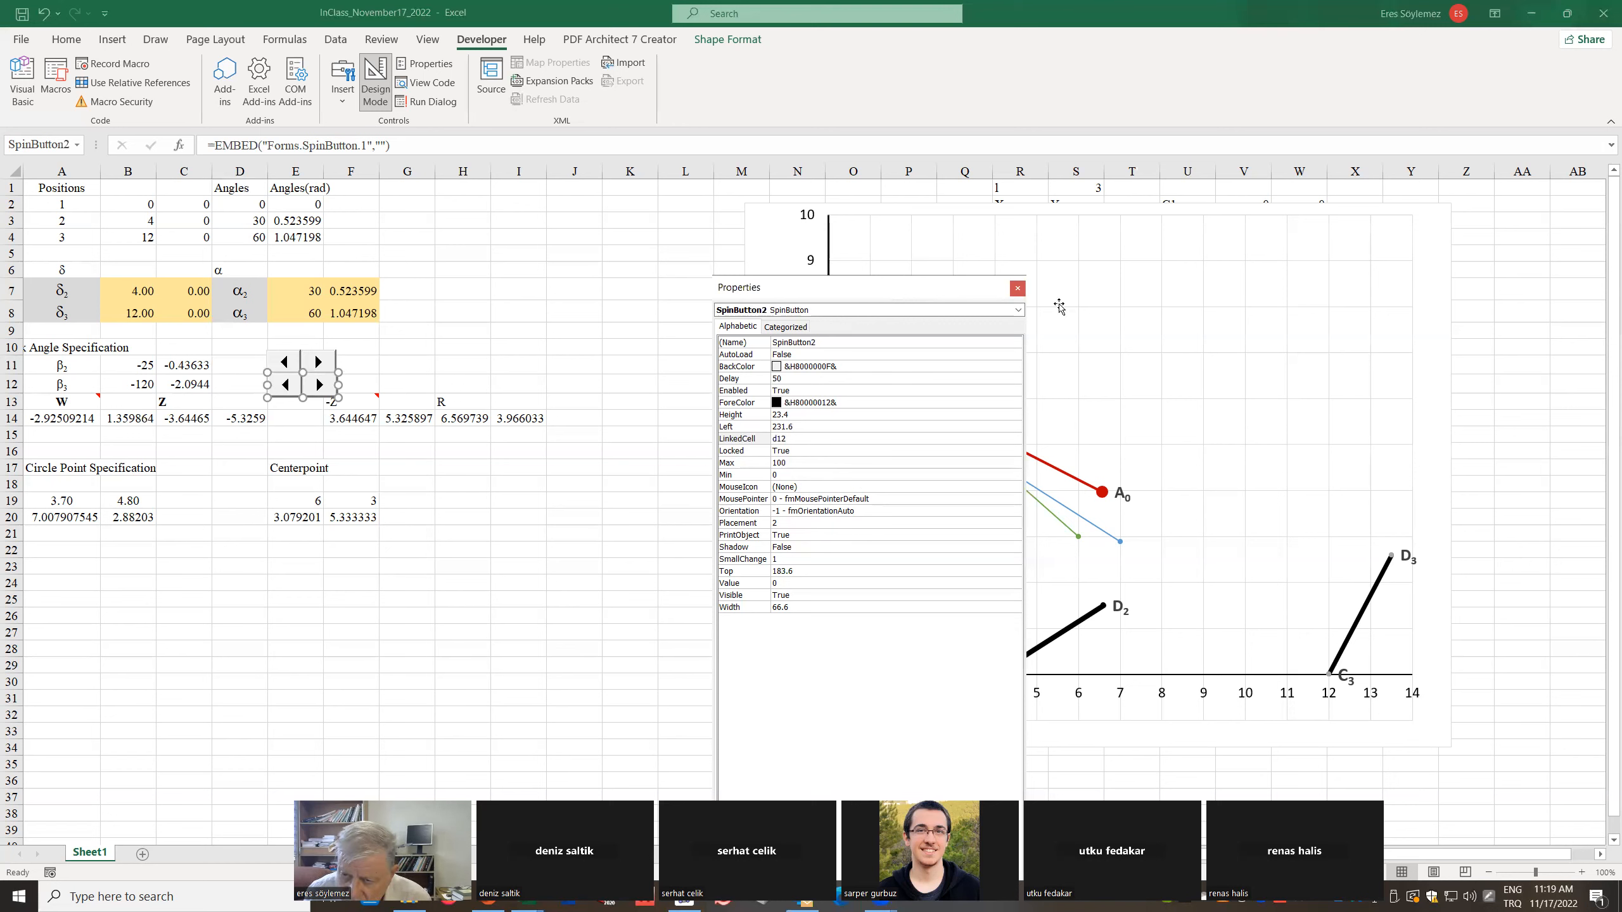
pyautogui.click(1018, 289)
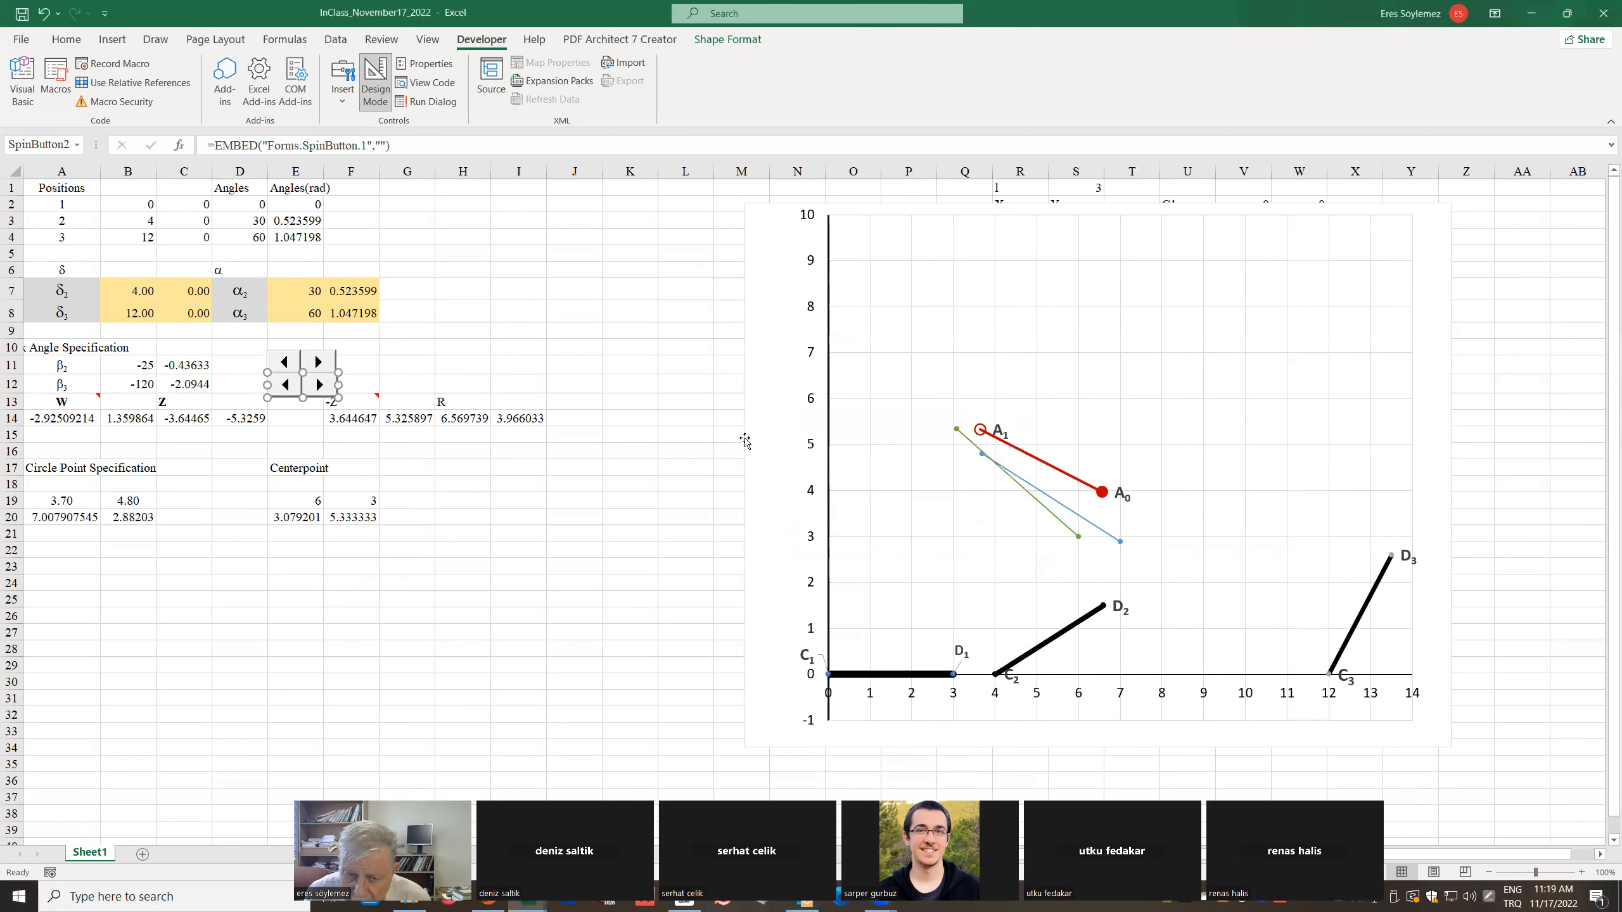
pyautogui.click(594, 516)
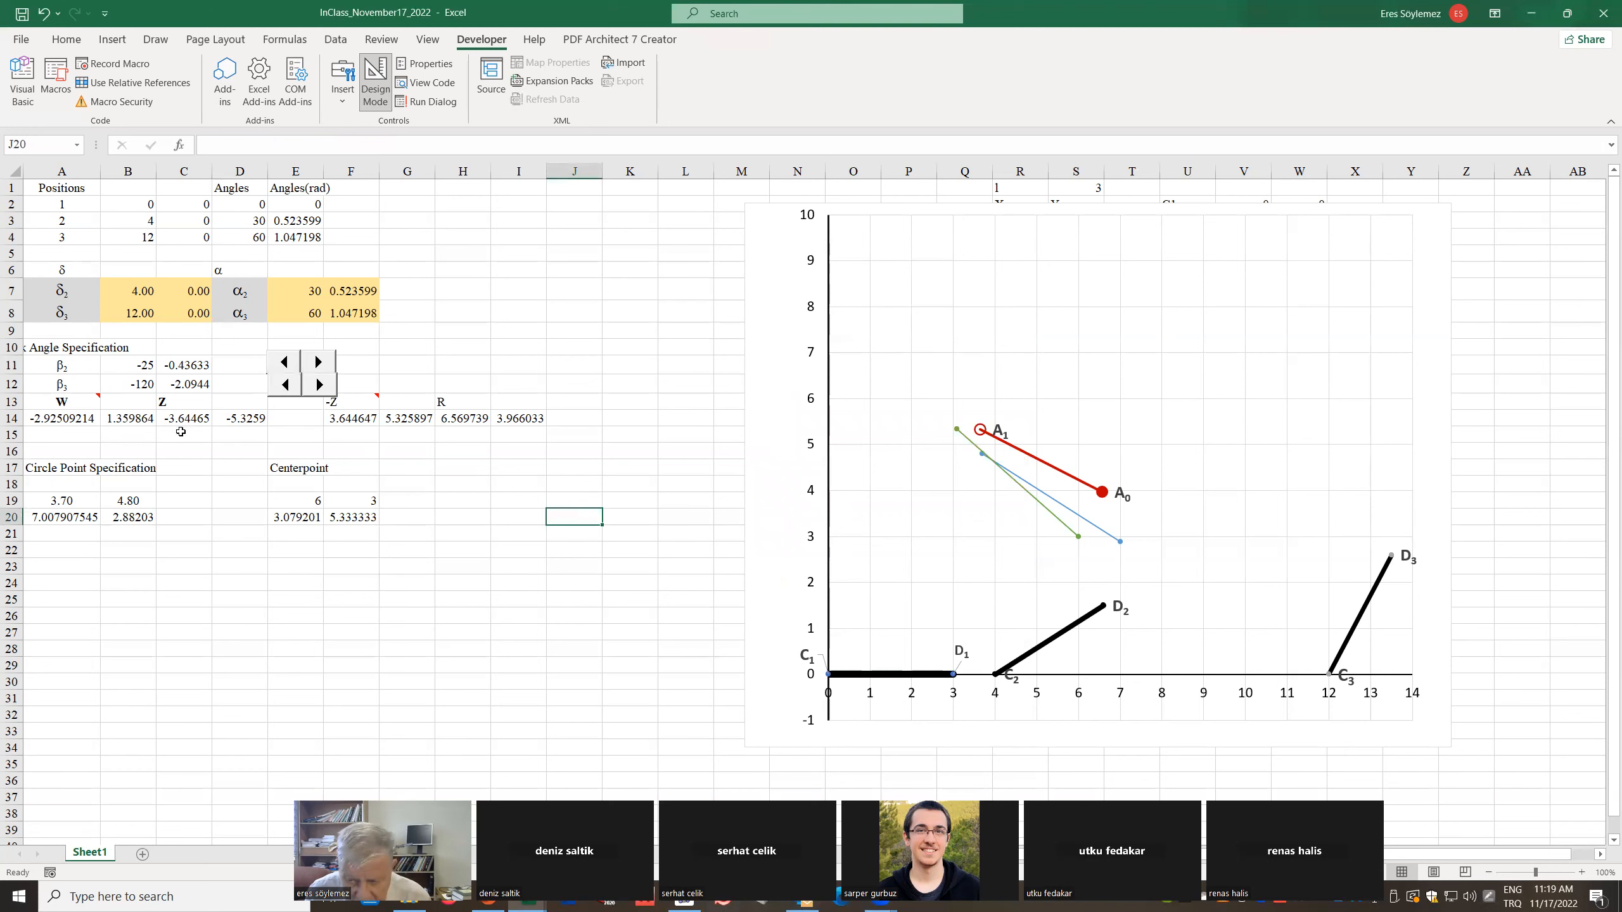
# Turn off Design Mode and test the spin buttons by stepping D11 up to 3 and D12 up to 4
pyautogui.click(139, 365)
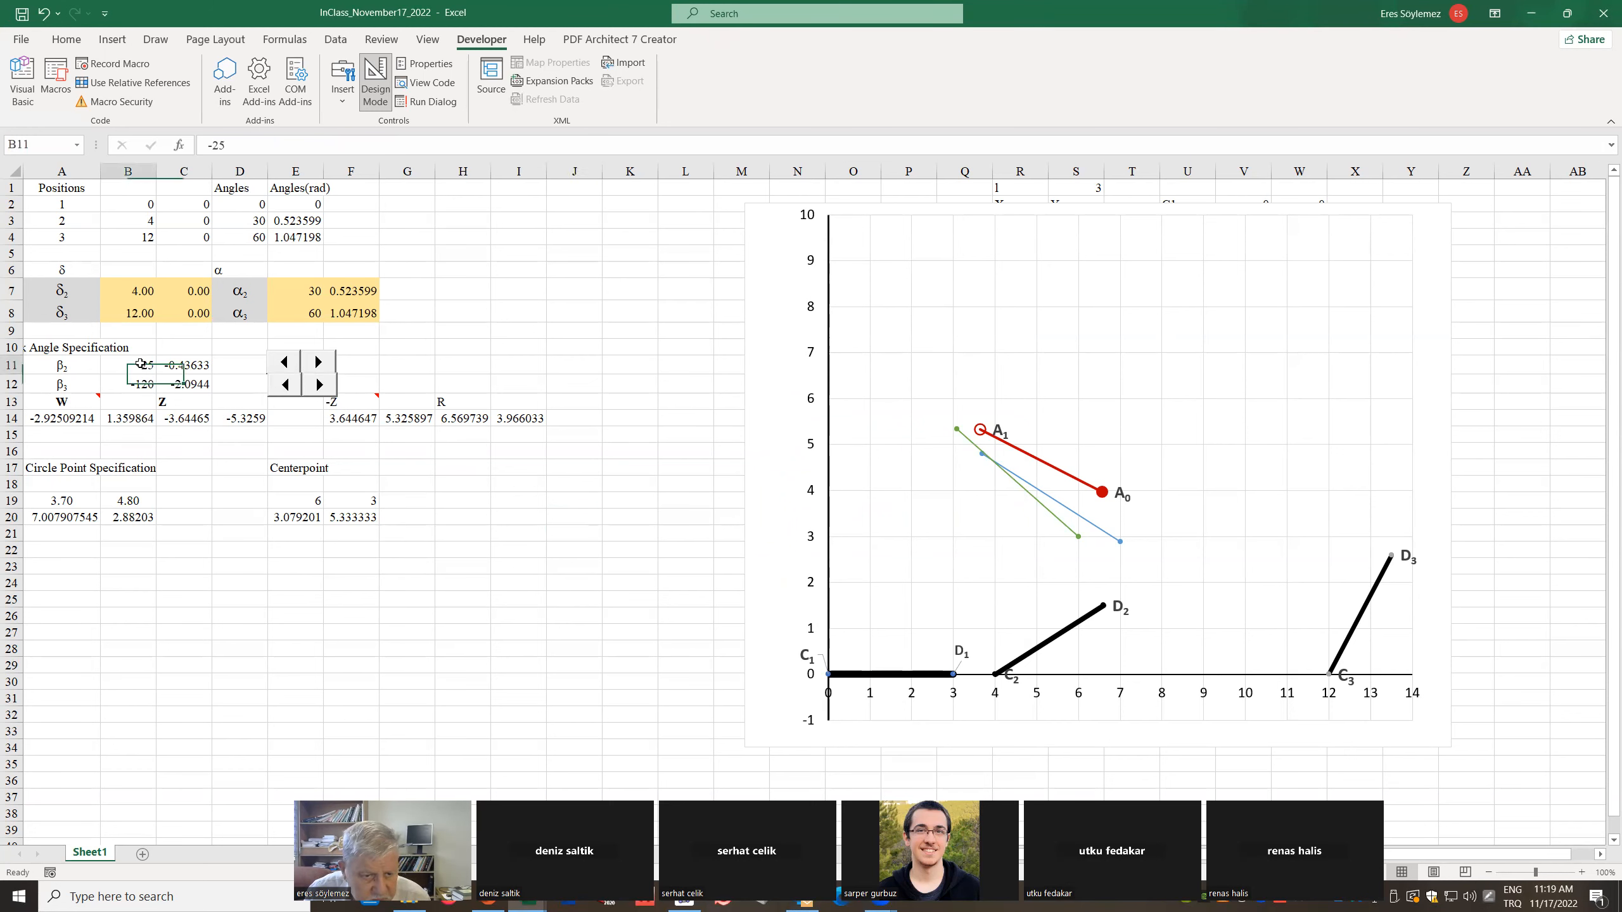
pyautogui.click(242, 364)
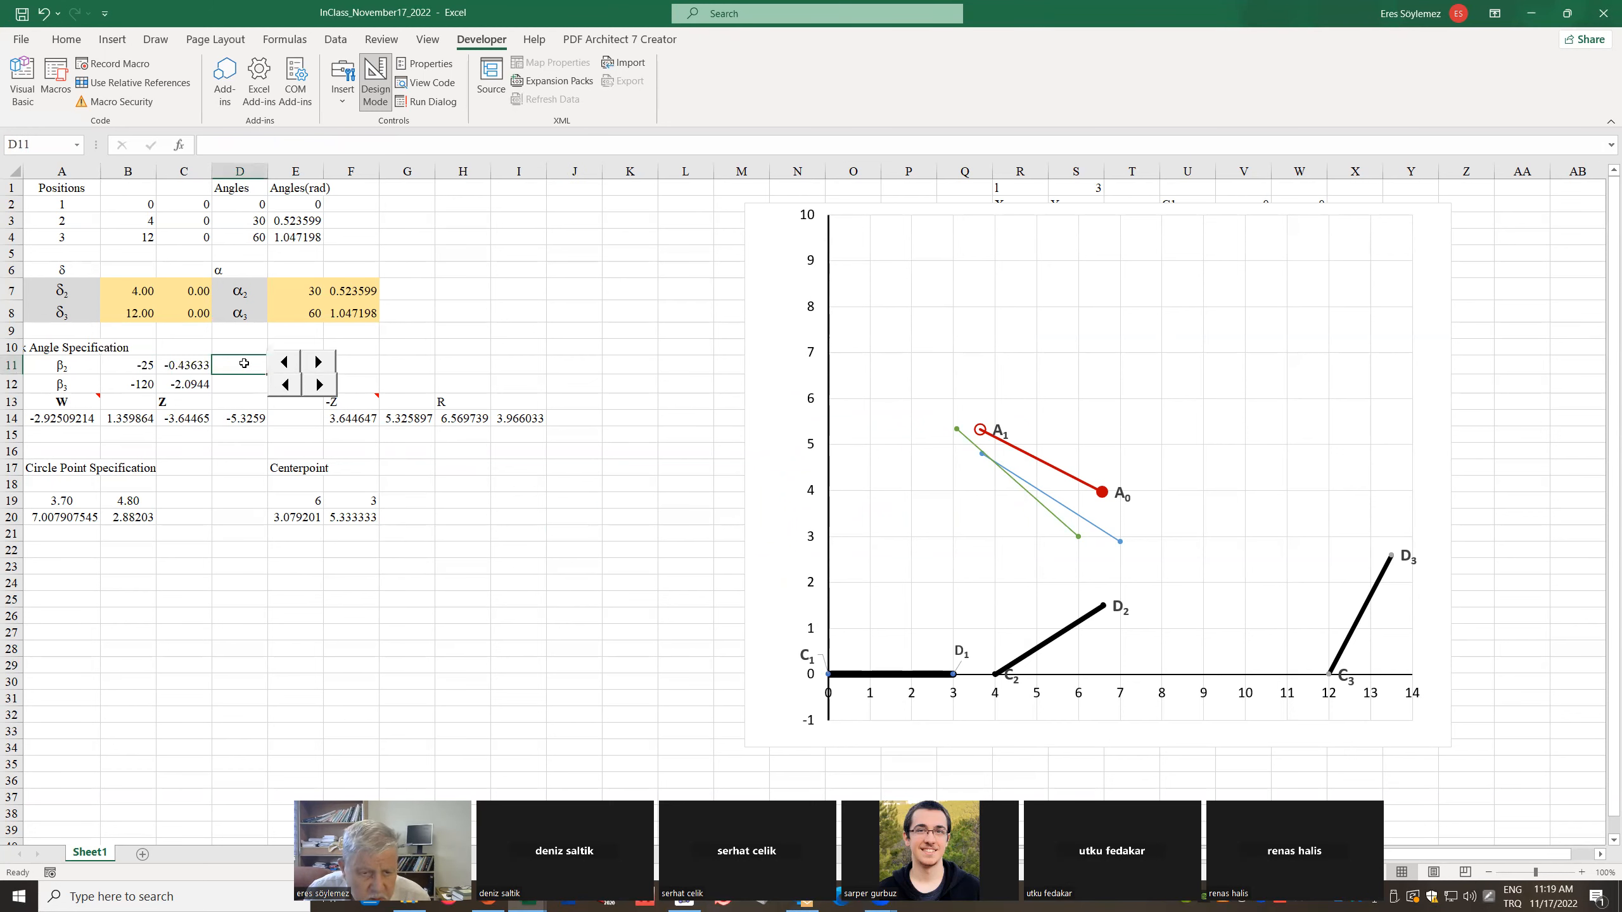
pyautogui.click(384, 73)
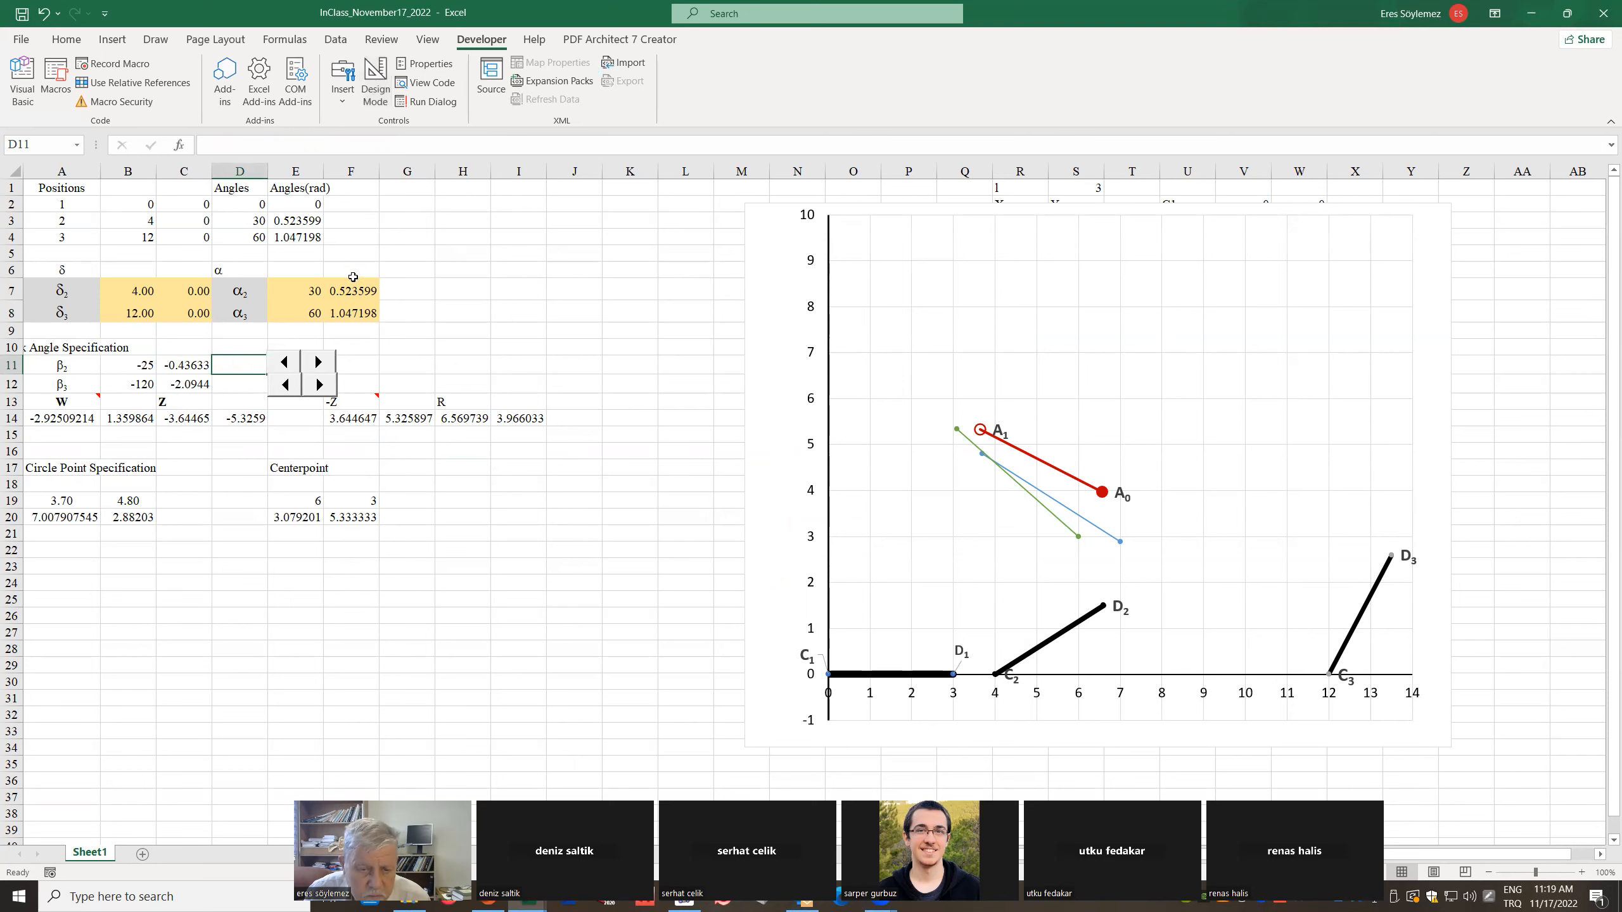
pyautogui.click(318, 363)
pyautogui.click(320, 384)
pyautogui.click(320, 385)
pyautogui.click(320, 385)
pyautogui.click(320, 385)
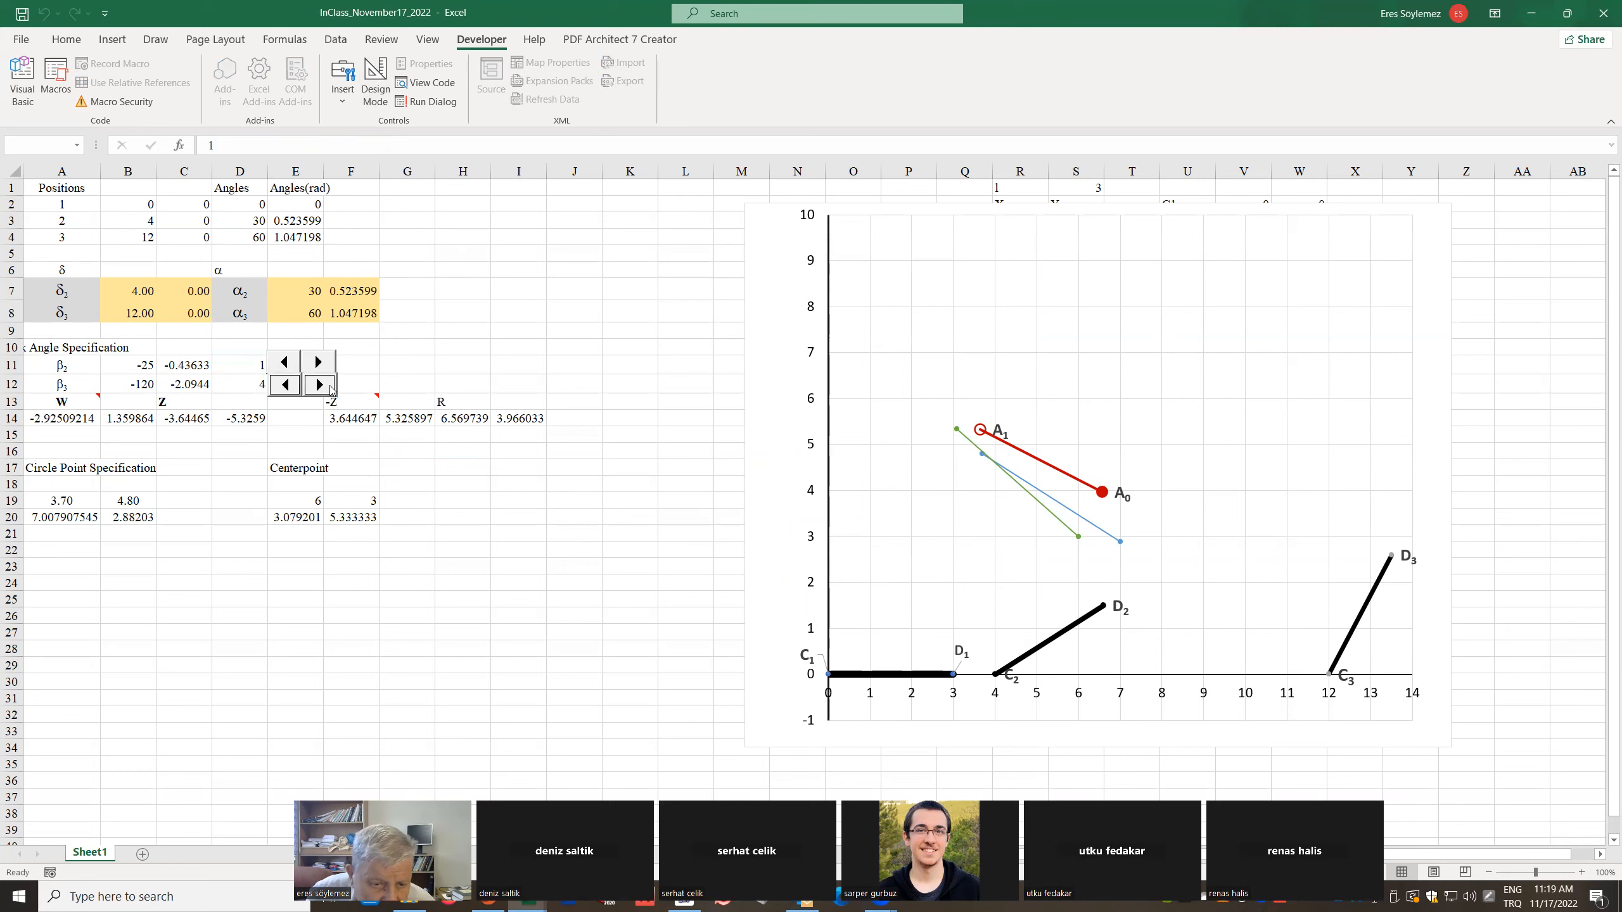
pyautogui.click(317, 363)
pyautogui.click(317, 363)
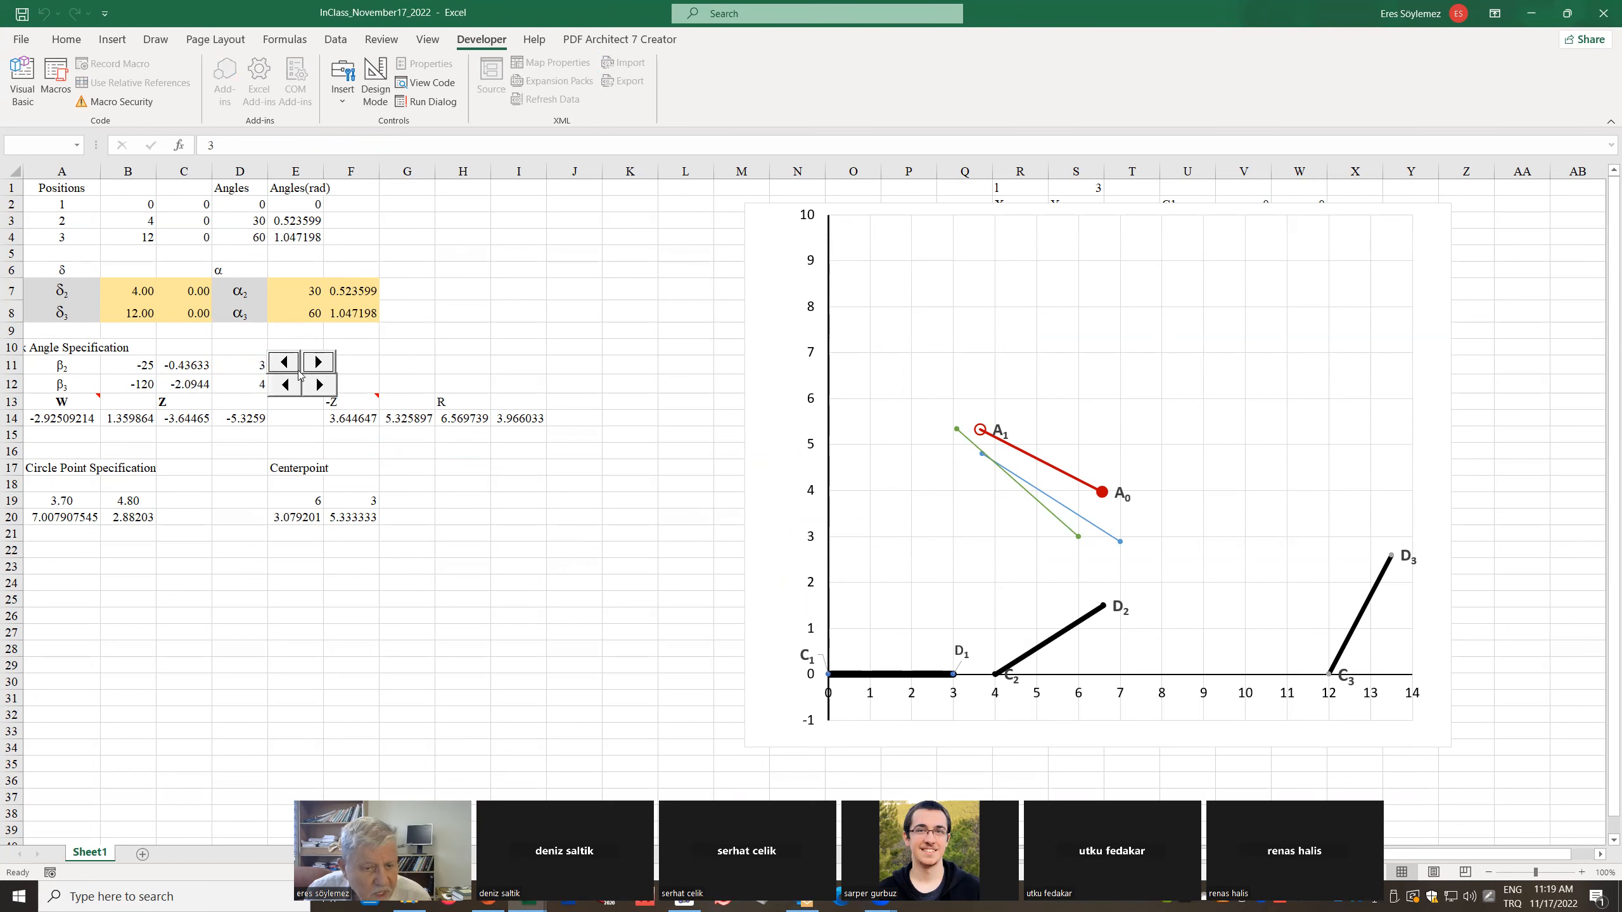
# Replace the β2 angle in B11 with the formula =-10-D11
pyautogui.click(138, 362)
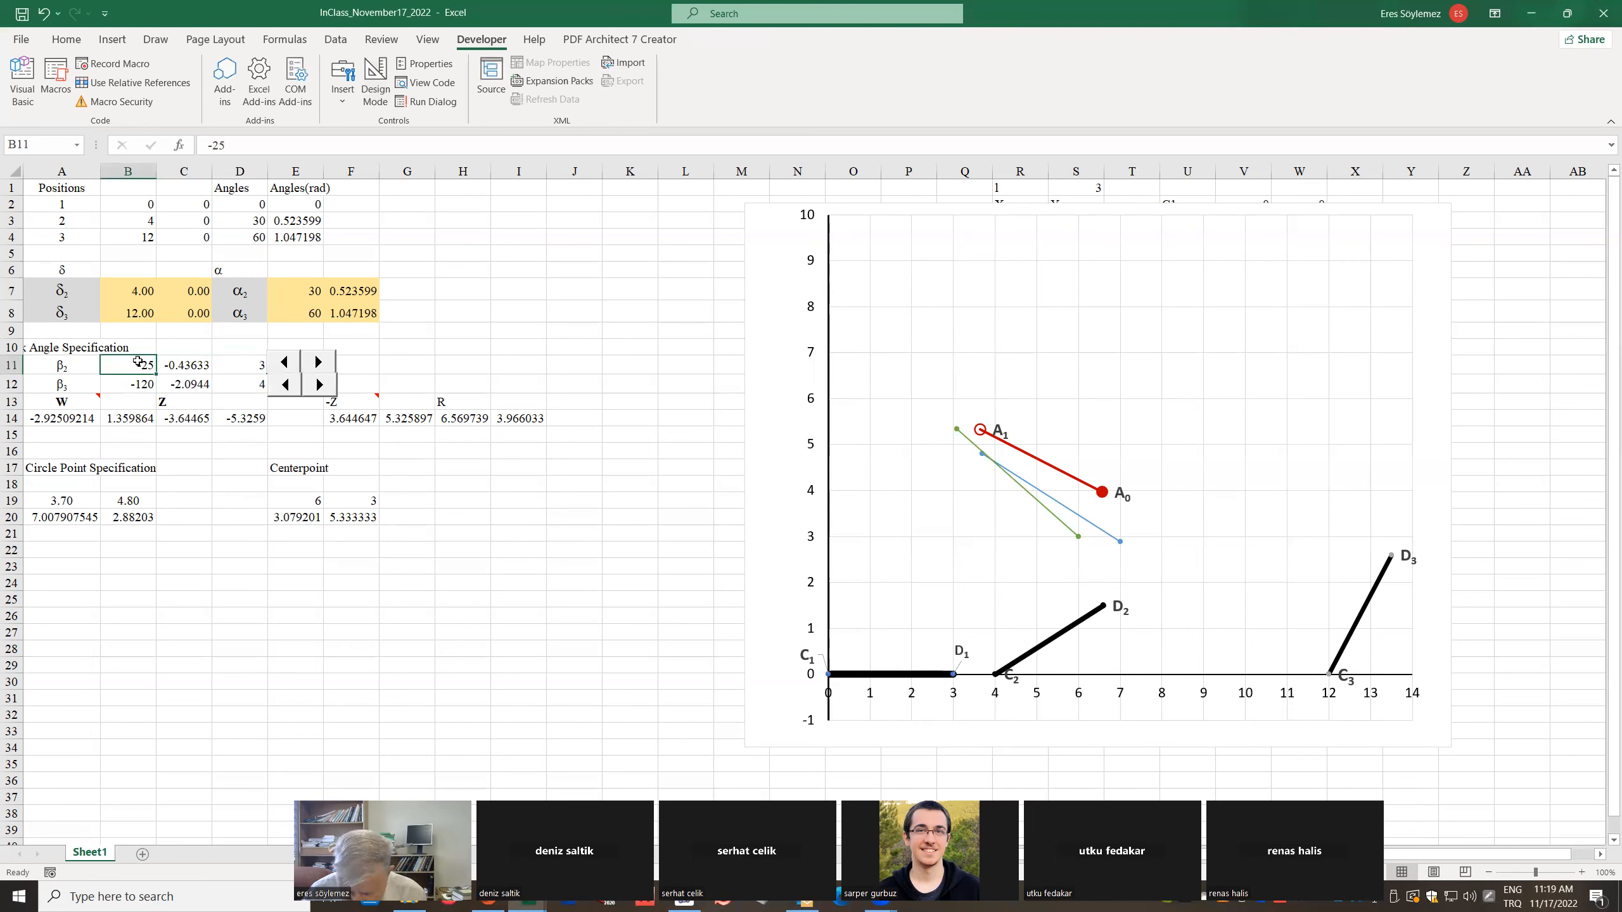
pyautogui.write('=-20')
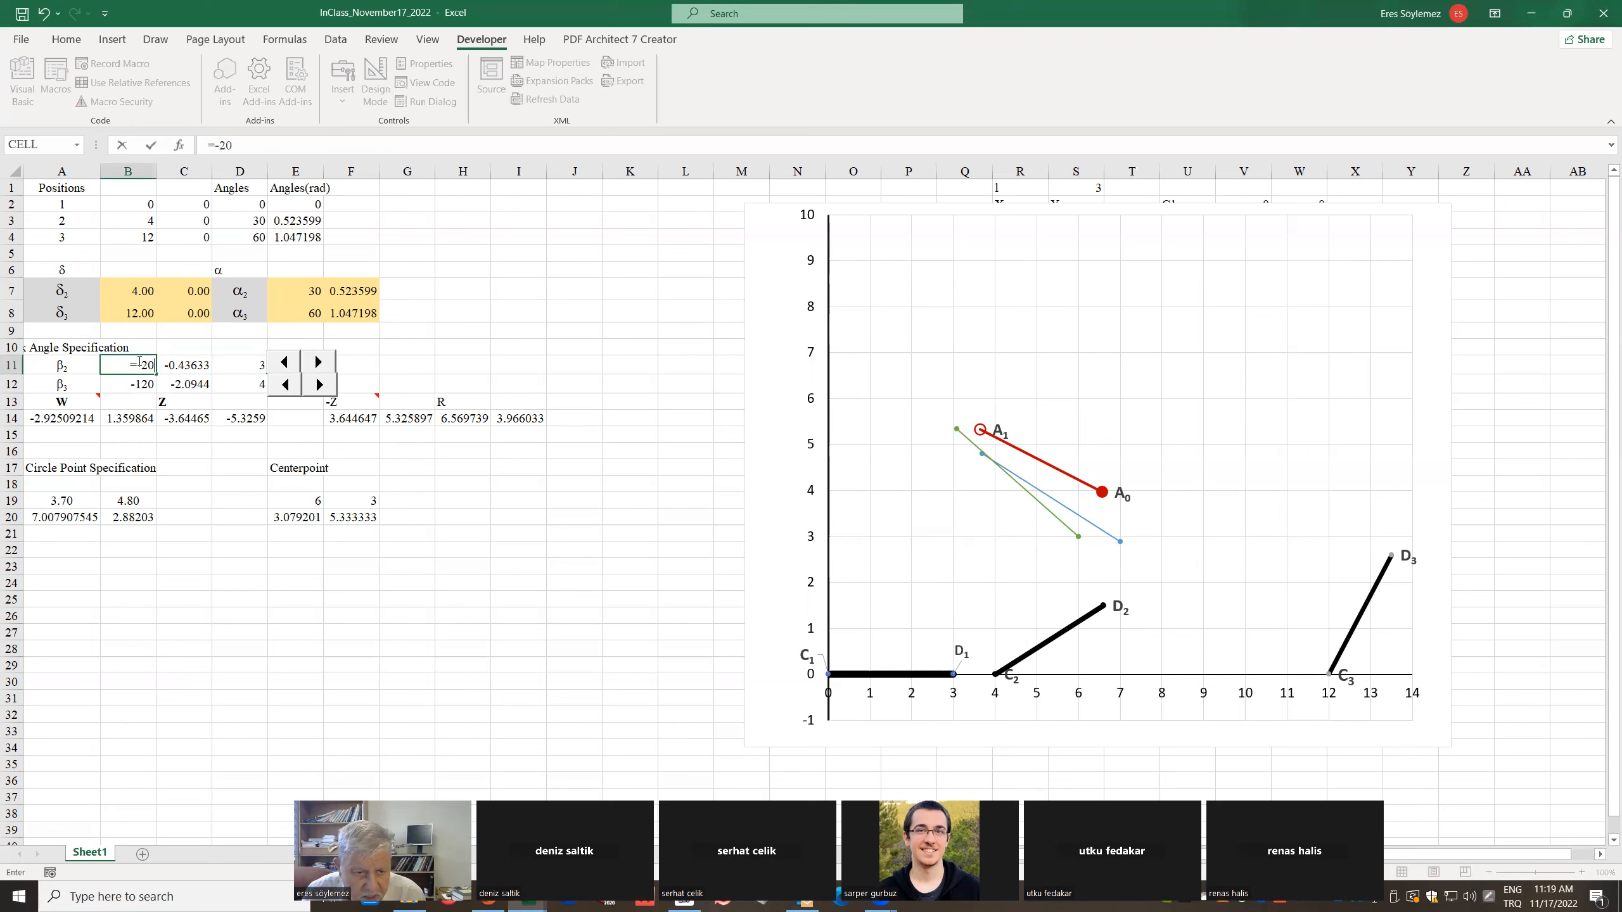
pyautogui.write('-')
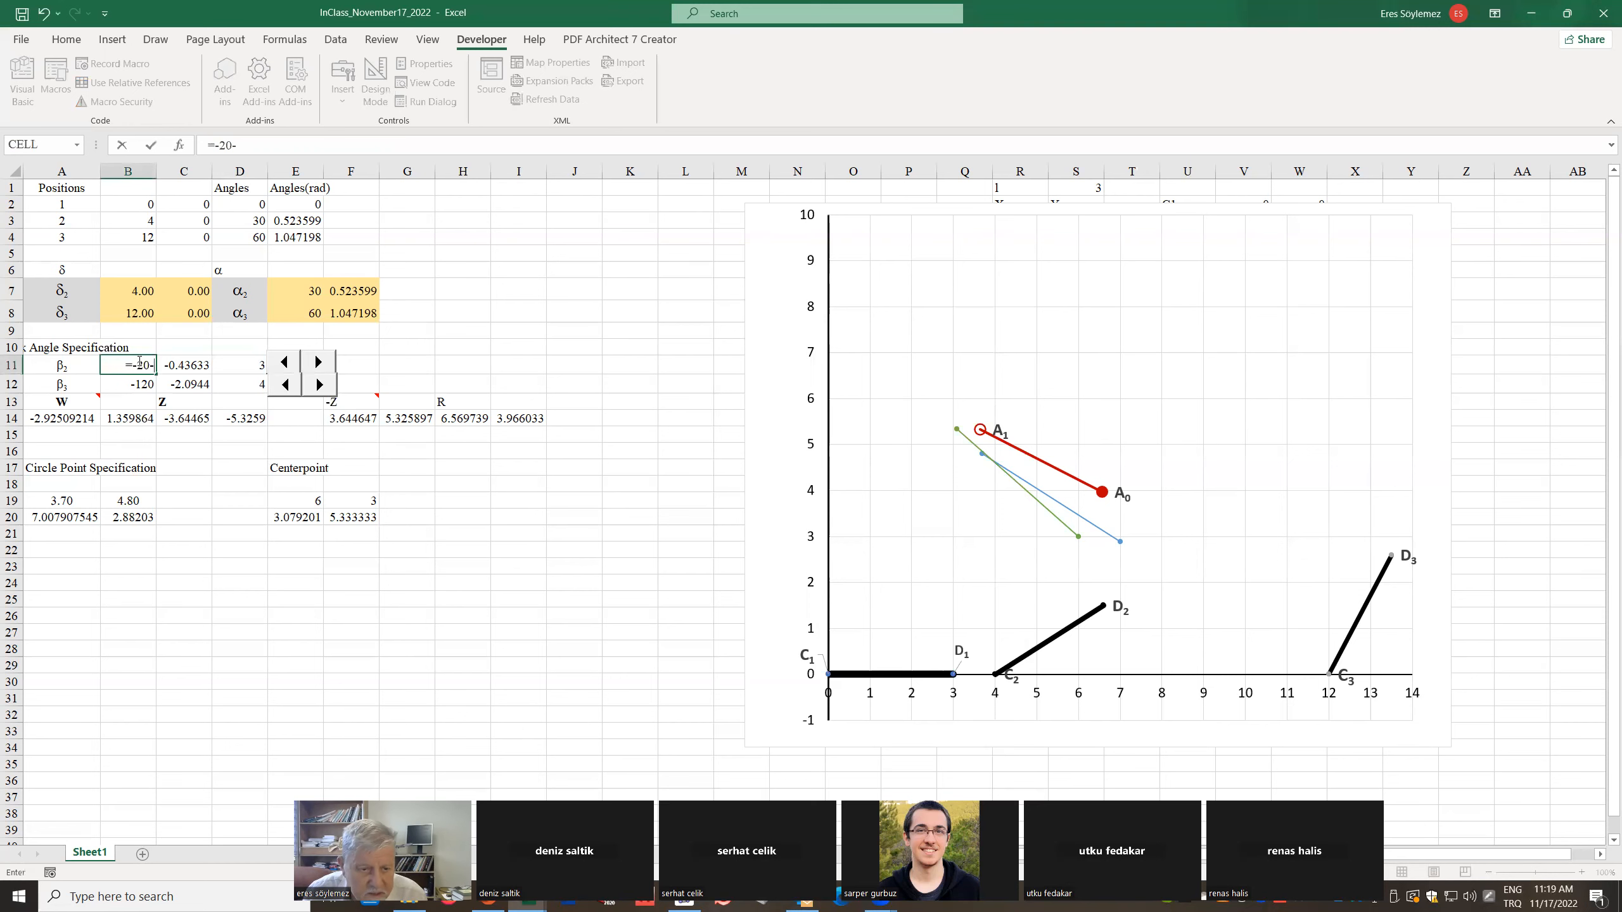
pyautogui.click(255, 367)
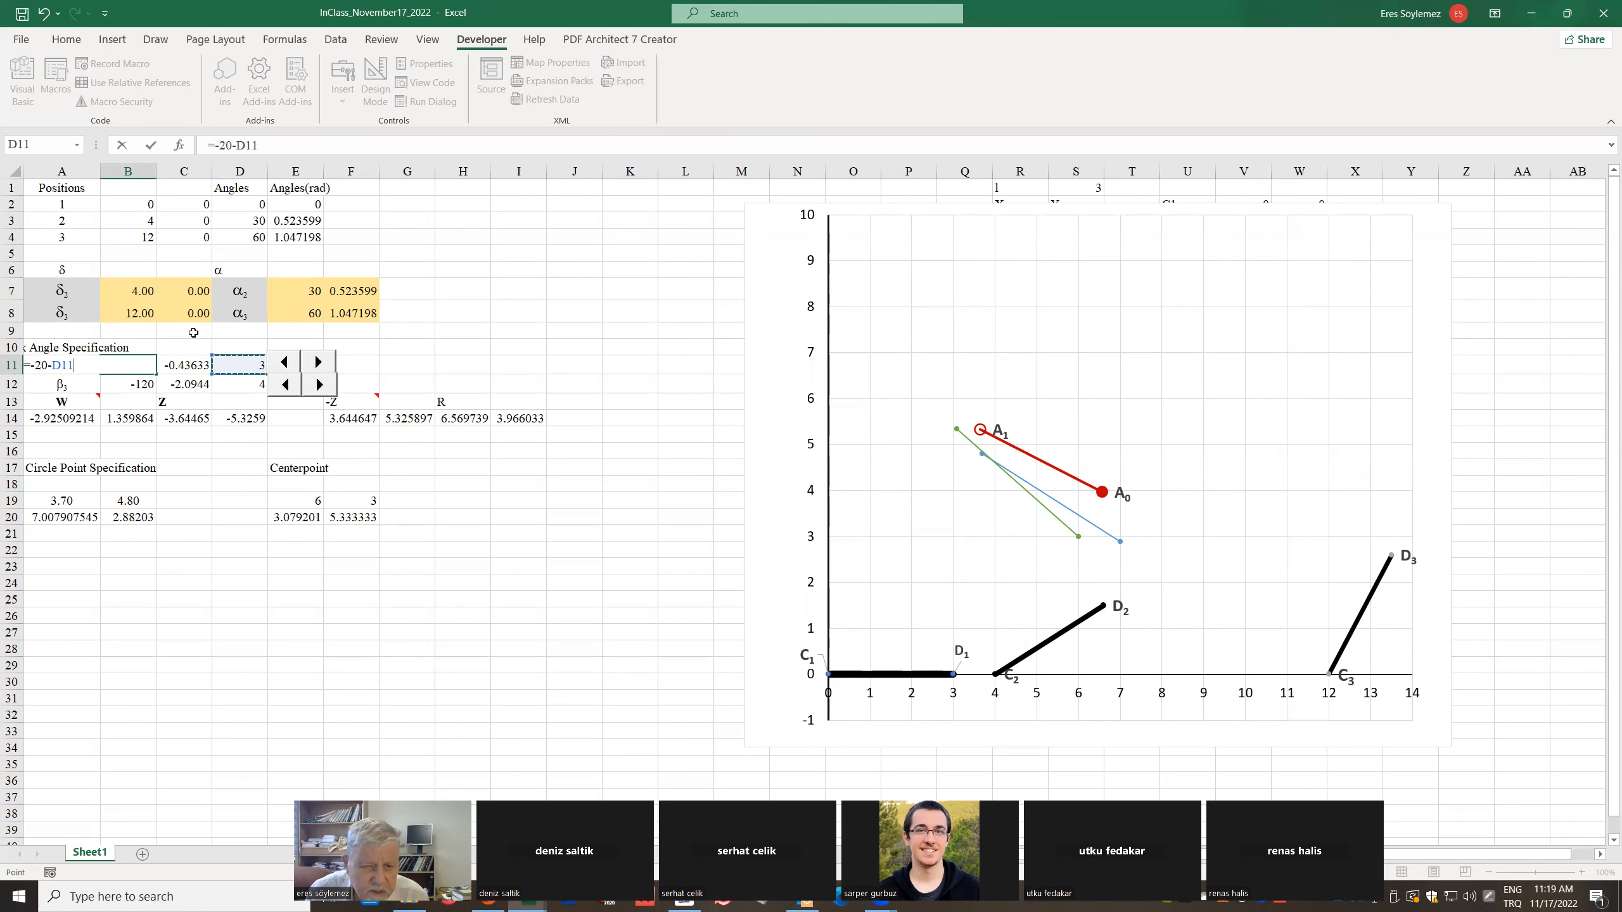
pyautogui.click(224, 146)
pyautogui.press('BackSpace')
pyautogui.write('1')
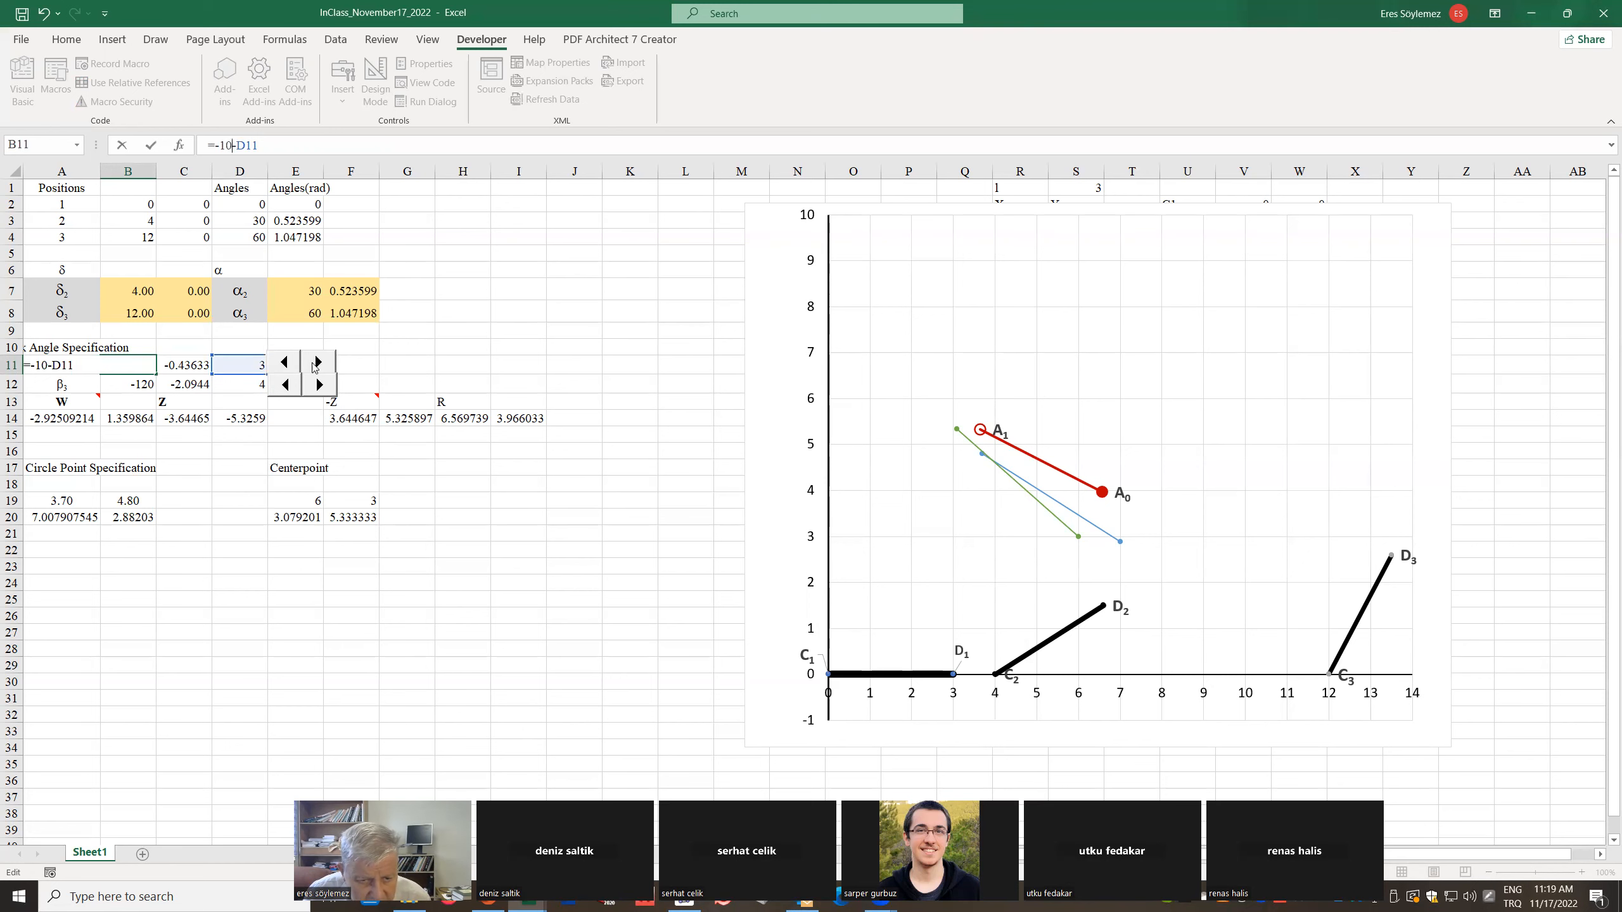
pyautogui.click(487, 360)
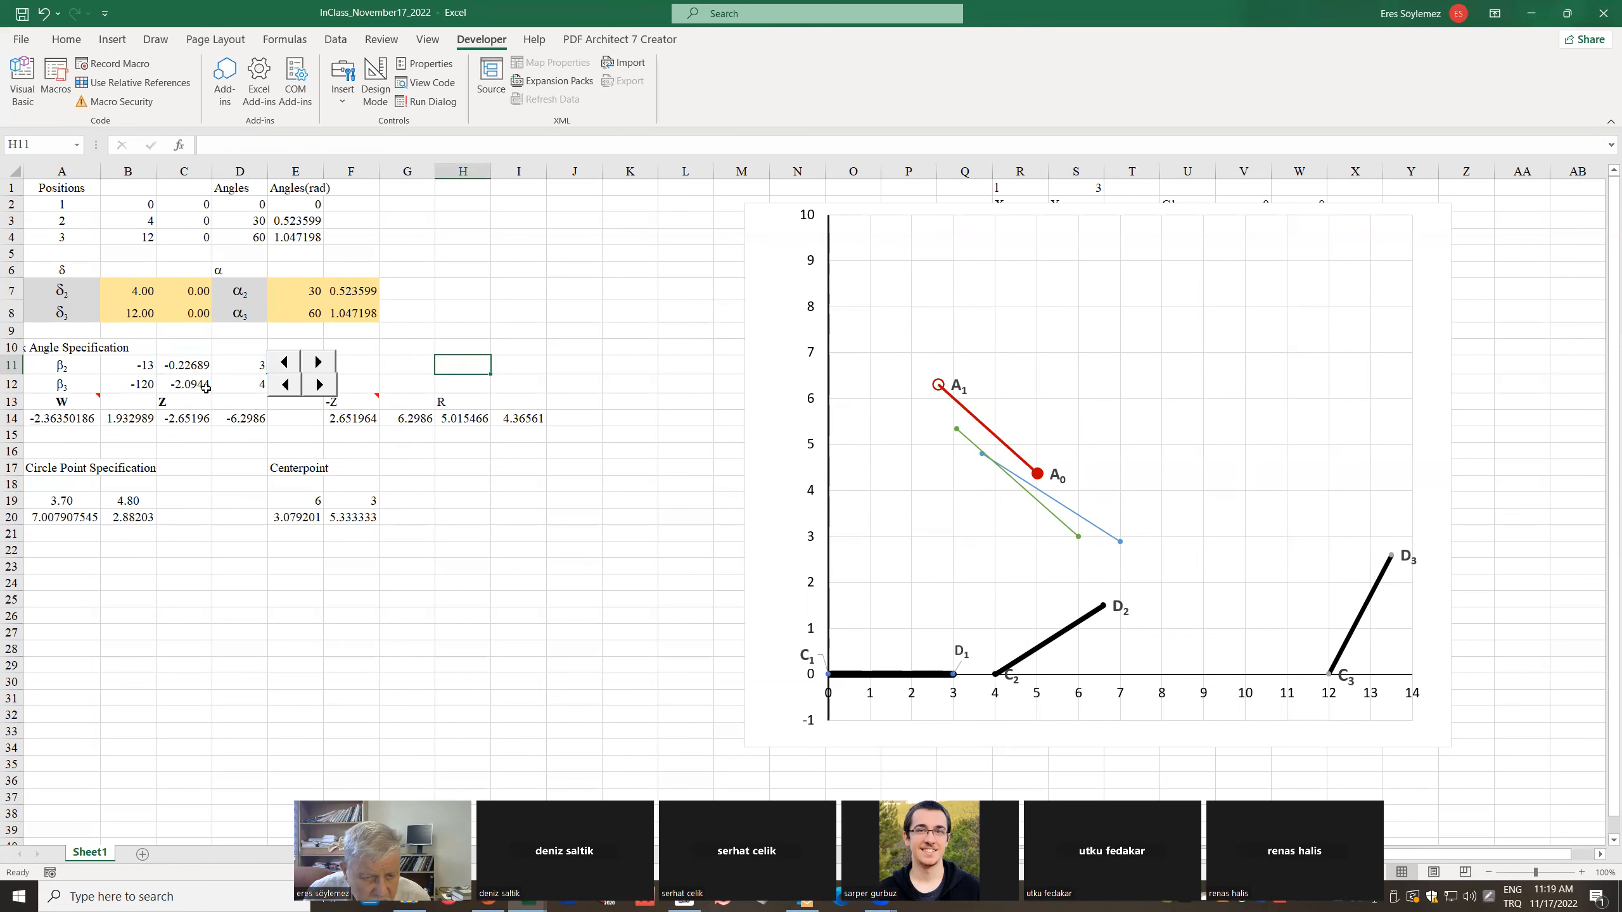
# Replace the β3 angle in B12 with the formula =-100-D12
pyautogui.click(140, 385)
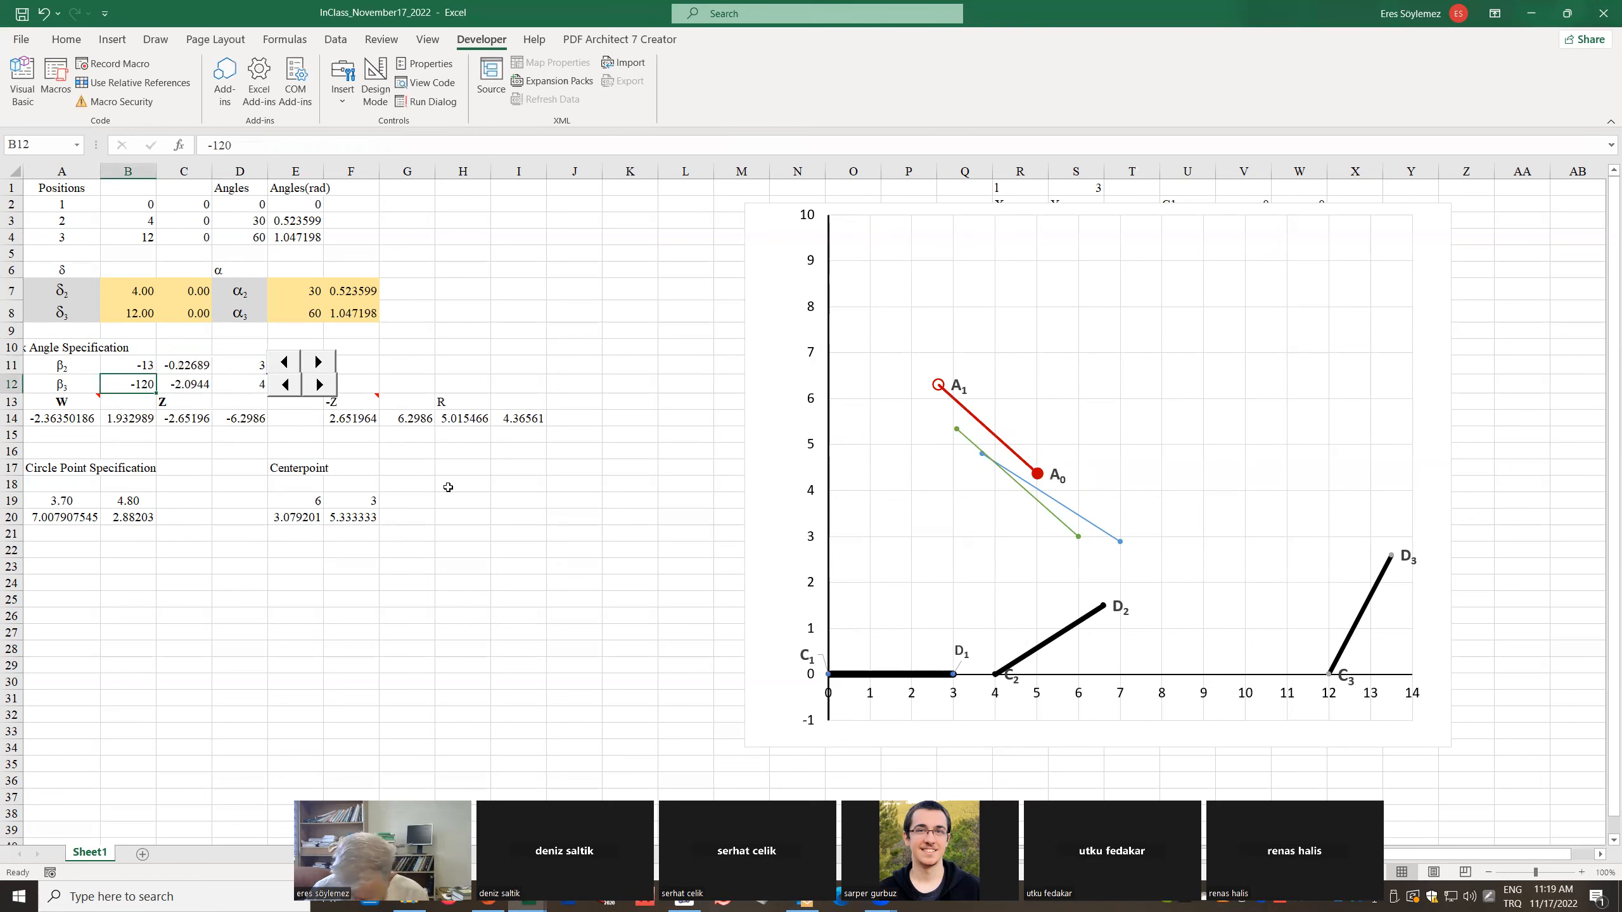
pyautogui.write('=')
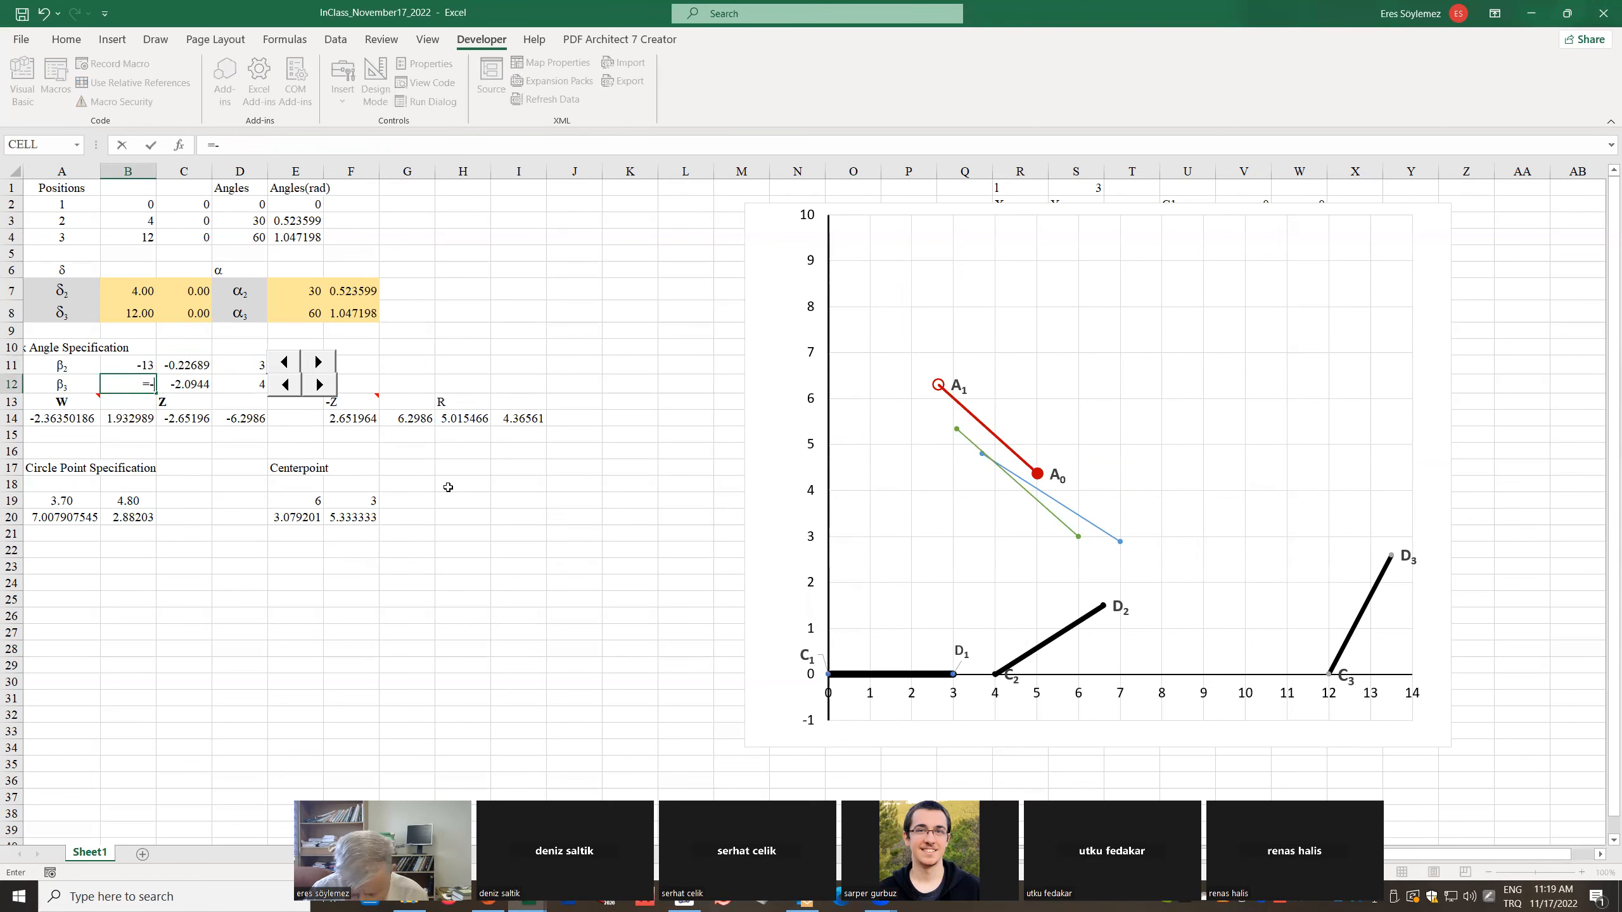
pyautogui.write('-100')
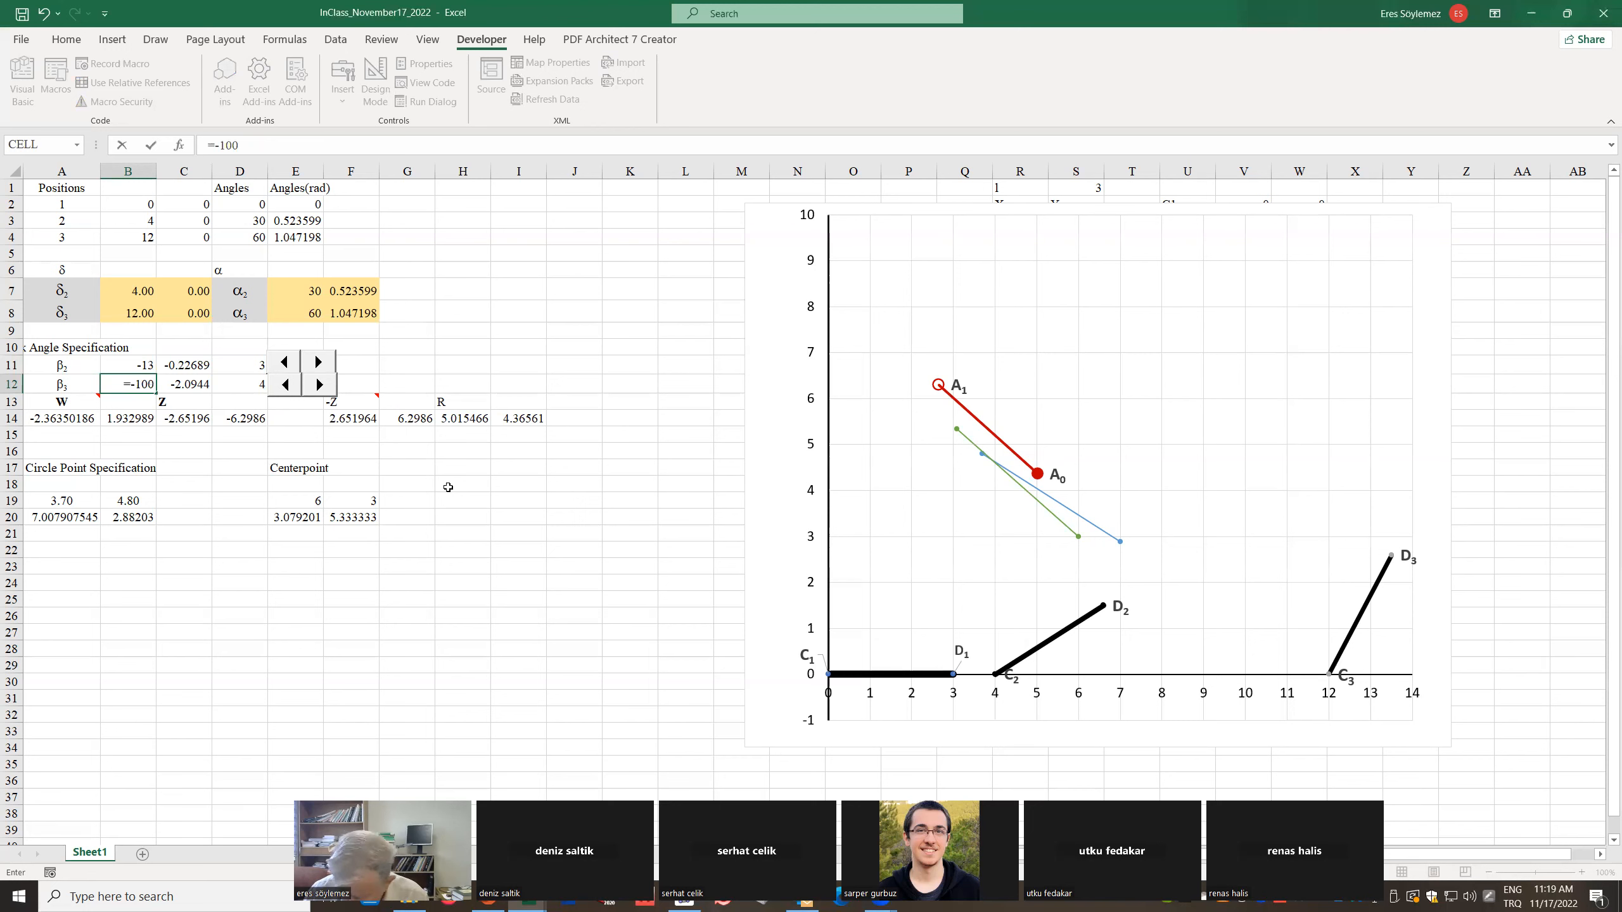
pyautogui.write('-')
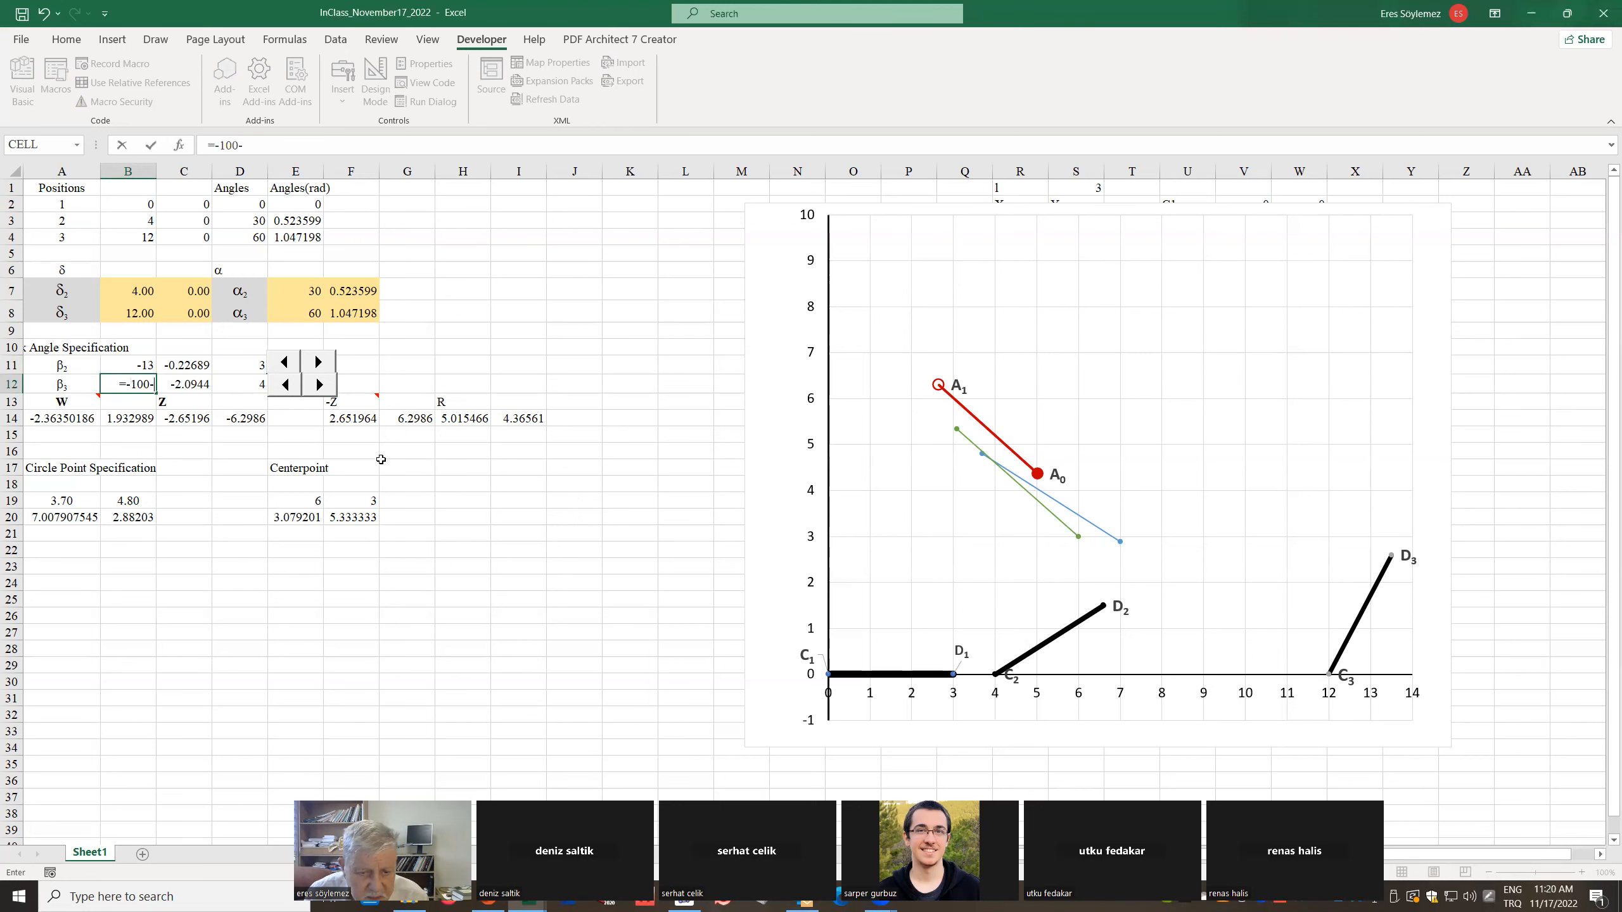
pyautogui.click(247, 383)
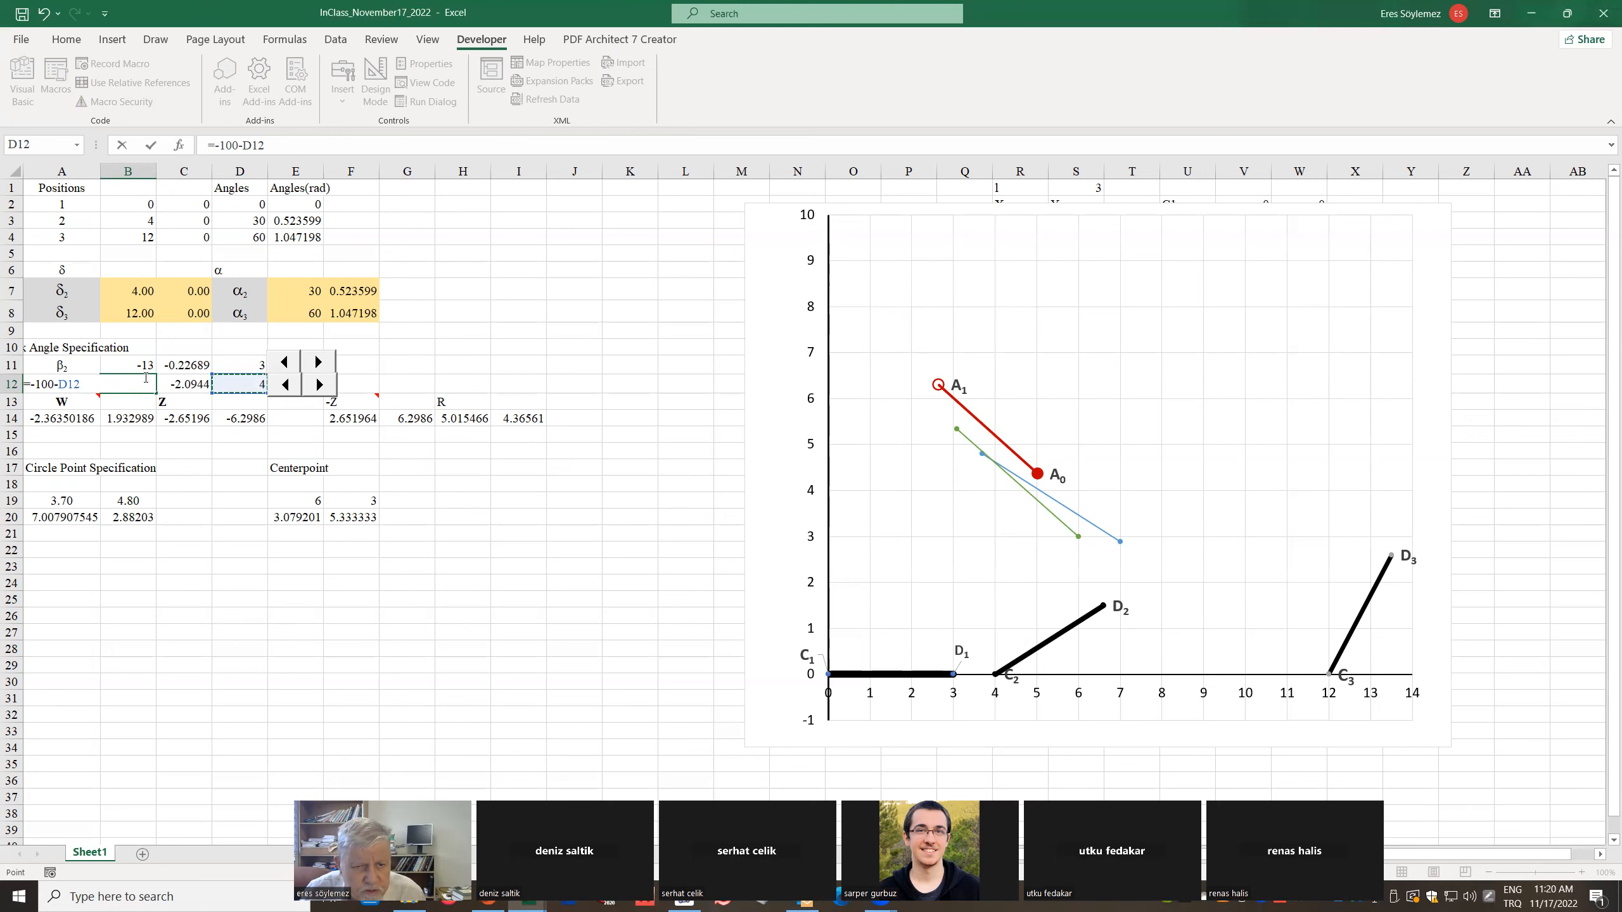
pyautogui.click(296, 146)
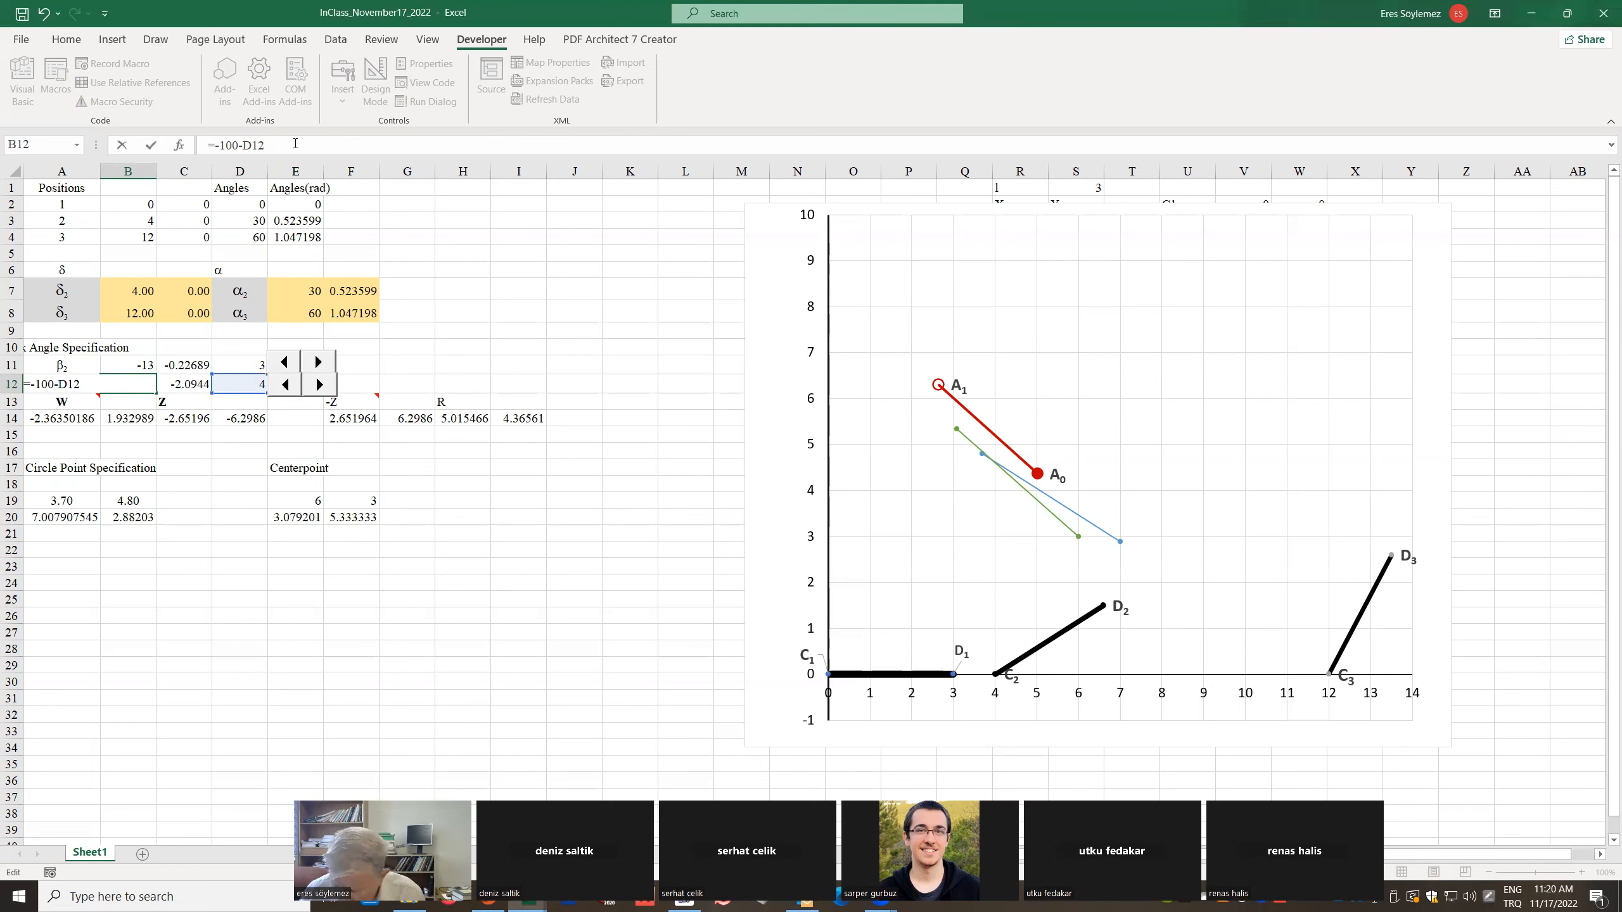
pyautogui.press('Return')
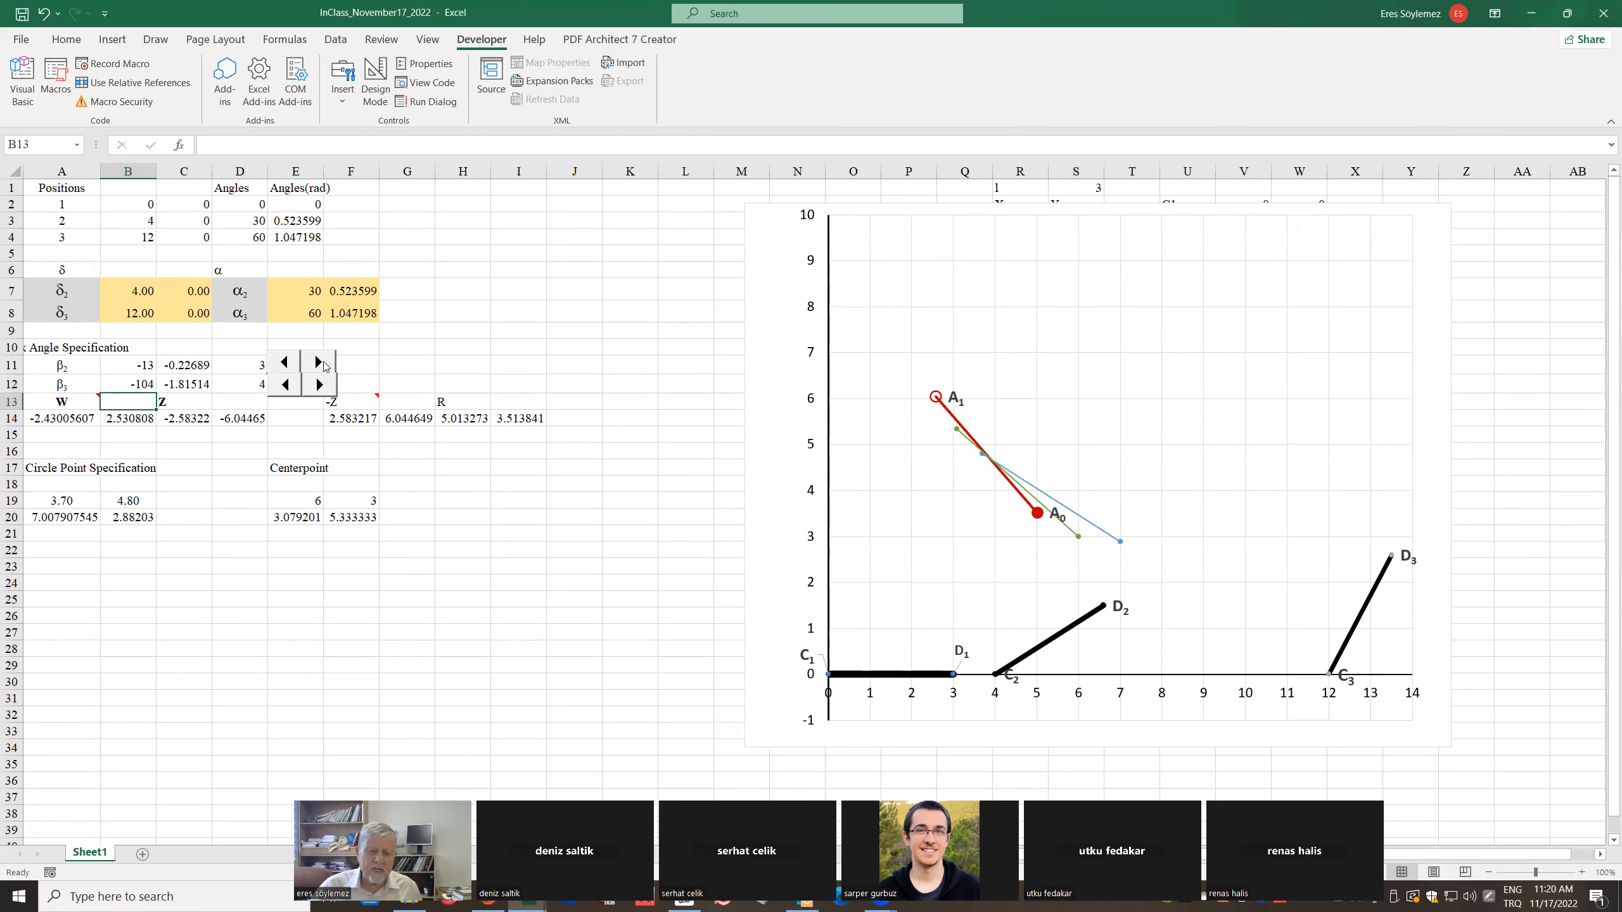
# Vary both crank angles with the spin buttons to move the plotted crank, ending with D11 and D12 at 0
pyautogui.moveTo(320, 365); pyautogui.dragTo(285, 392)
pyautogui.moveTo(286, 387); pyautogui.dragTo(286, 387)
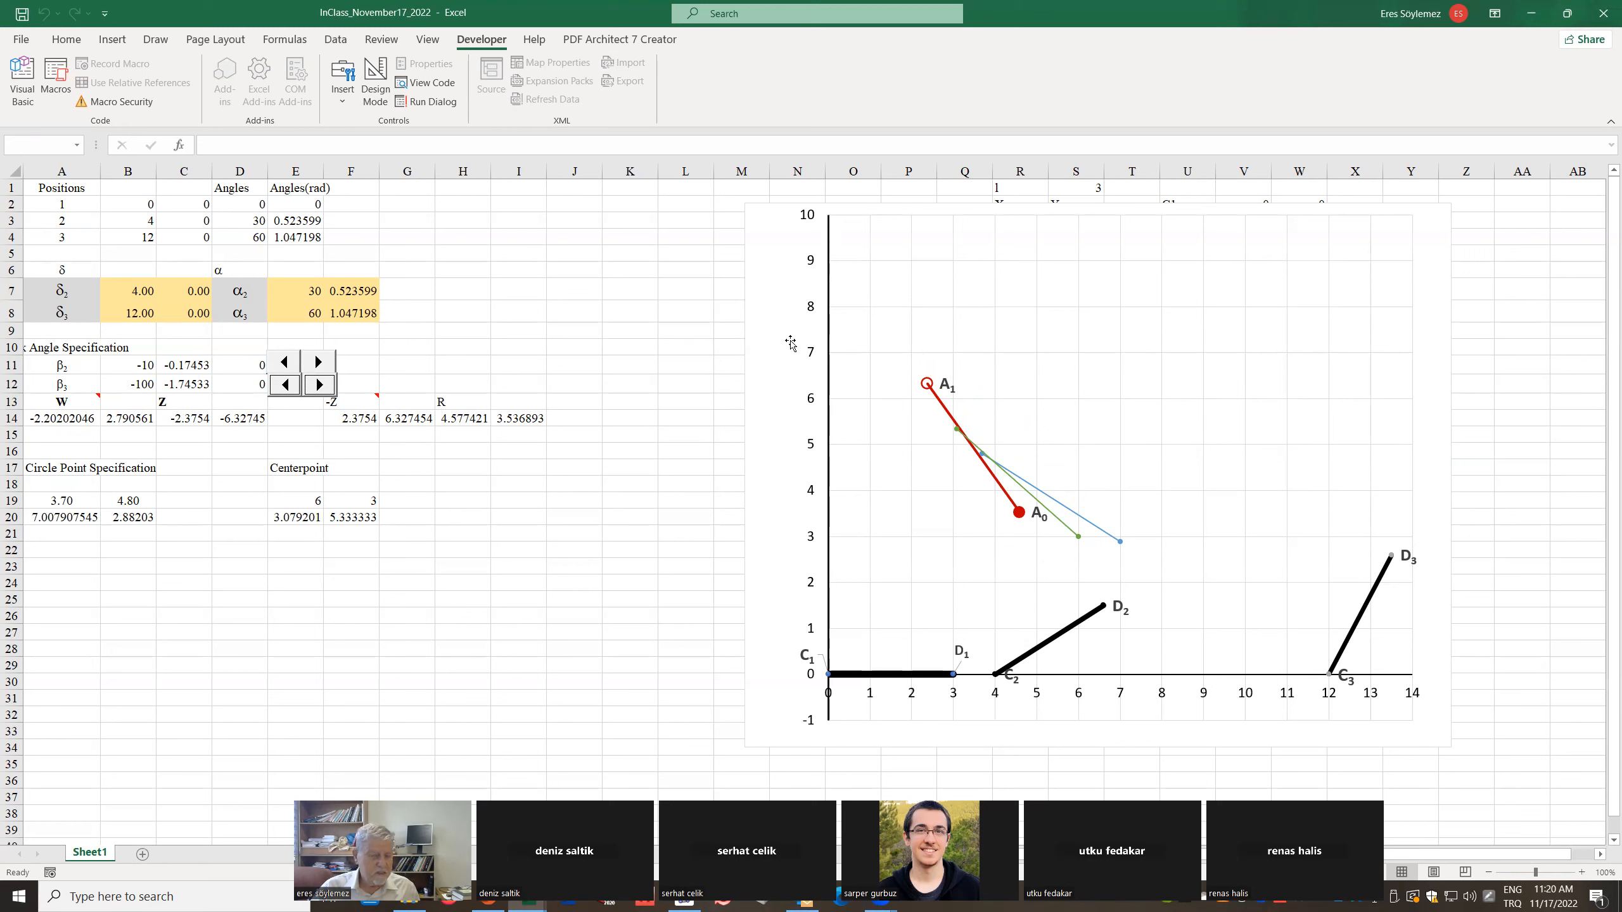
pyautogui.click(576, 274)
# Move the chart so its upper-left corner sits at about cell N2 and deselect it
pyautogui.moveTo(775, 214); pyautogui.dragTo(702, 211)
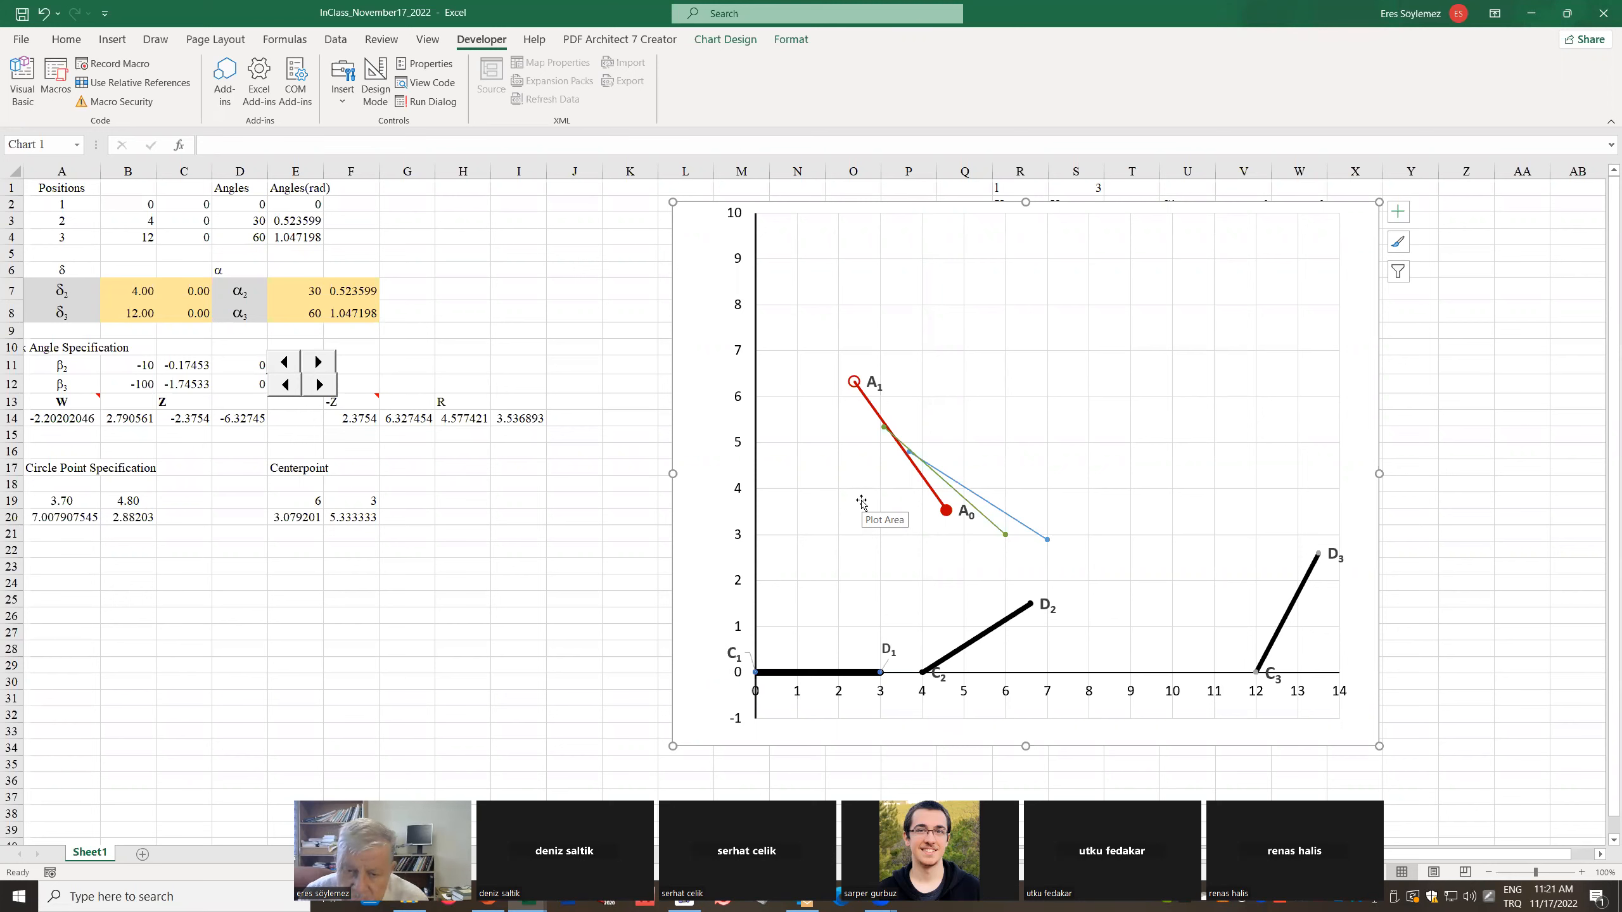
pyautogui.moveTo(678, 223); pyautogui.dragTo(811, 220)
pyautogui.click(719, 279)
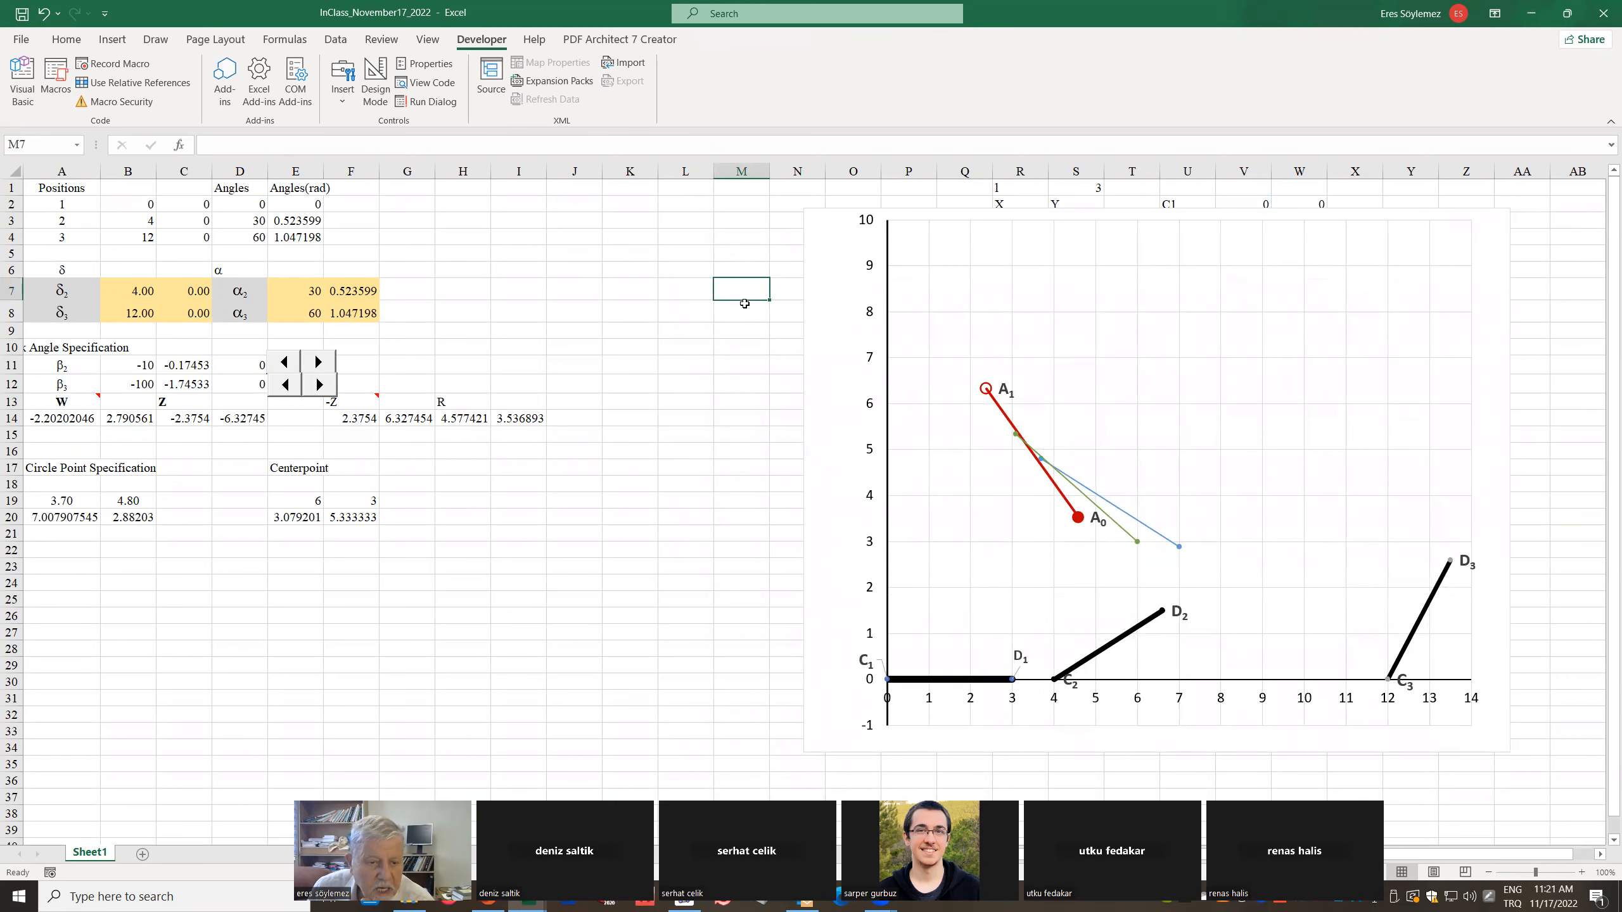
# Save the workbook under the new name InClass_November17_2022_inclass in the Presentation17_10 folder, as a macro-enabled workbook
pyautogui.click(23, 40)
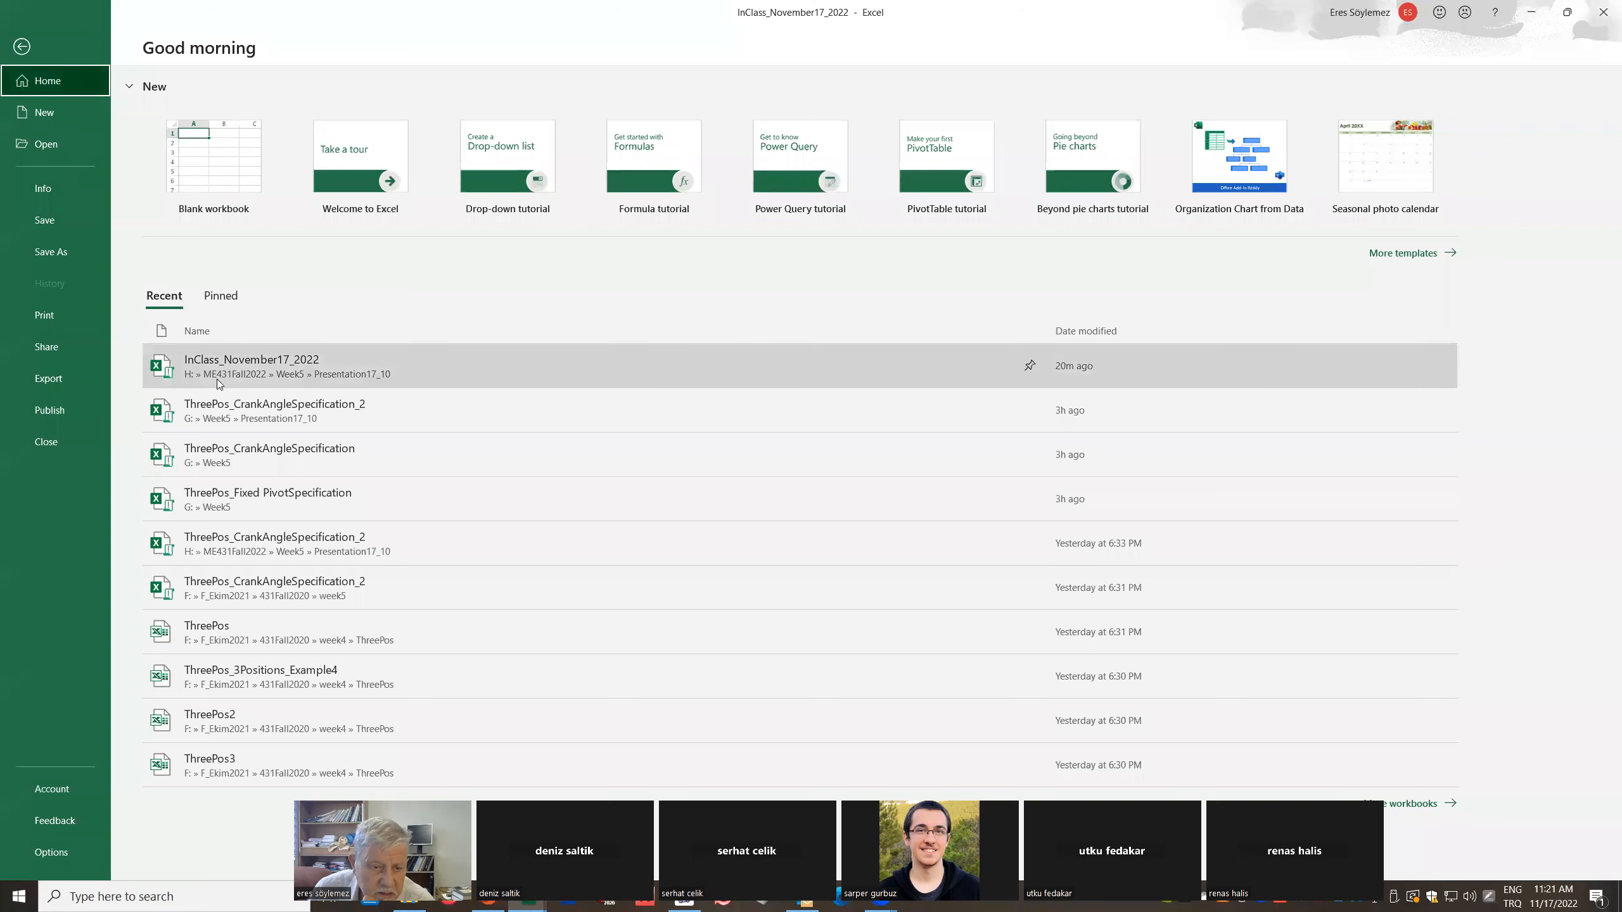
pyautogui.click(61, 256)
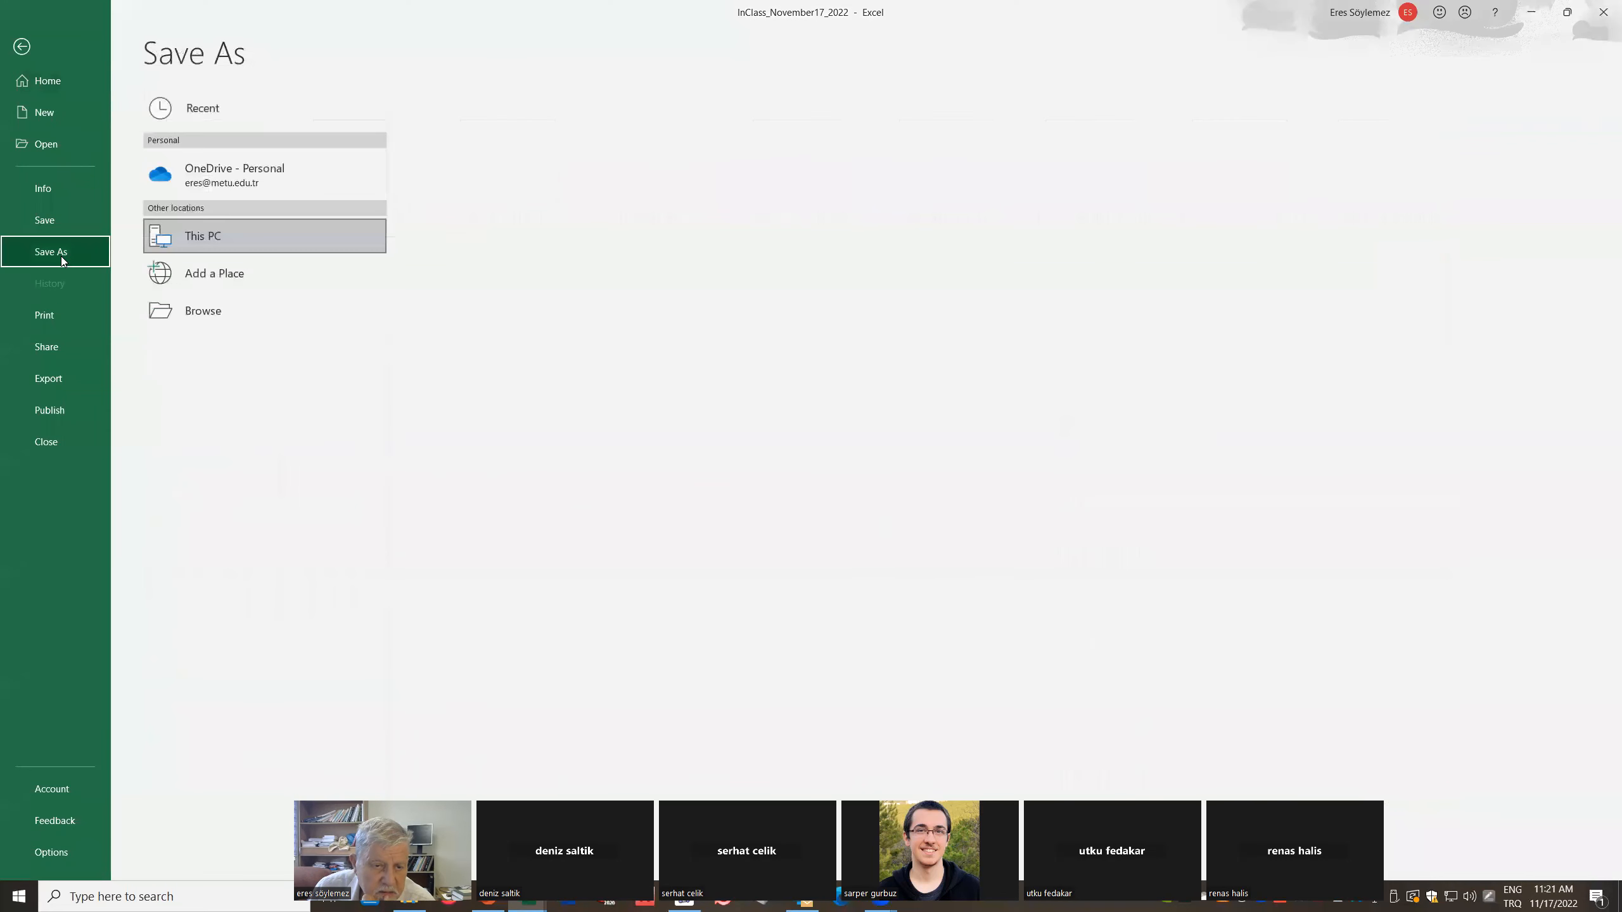
pyautogui.click(491, 177)
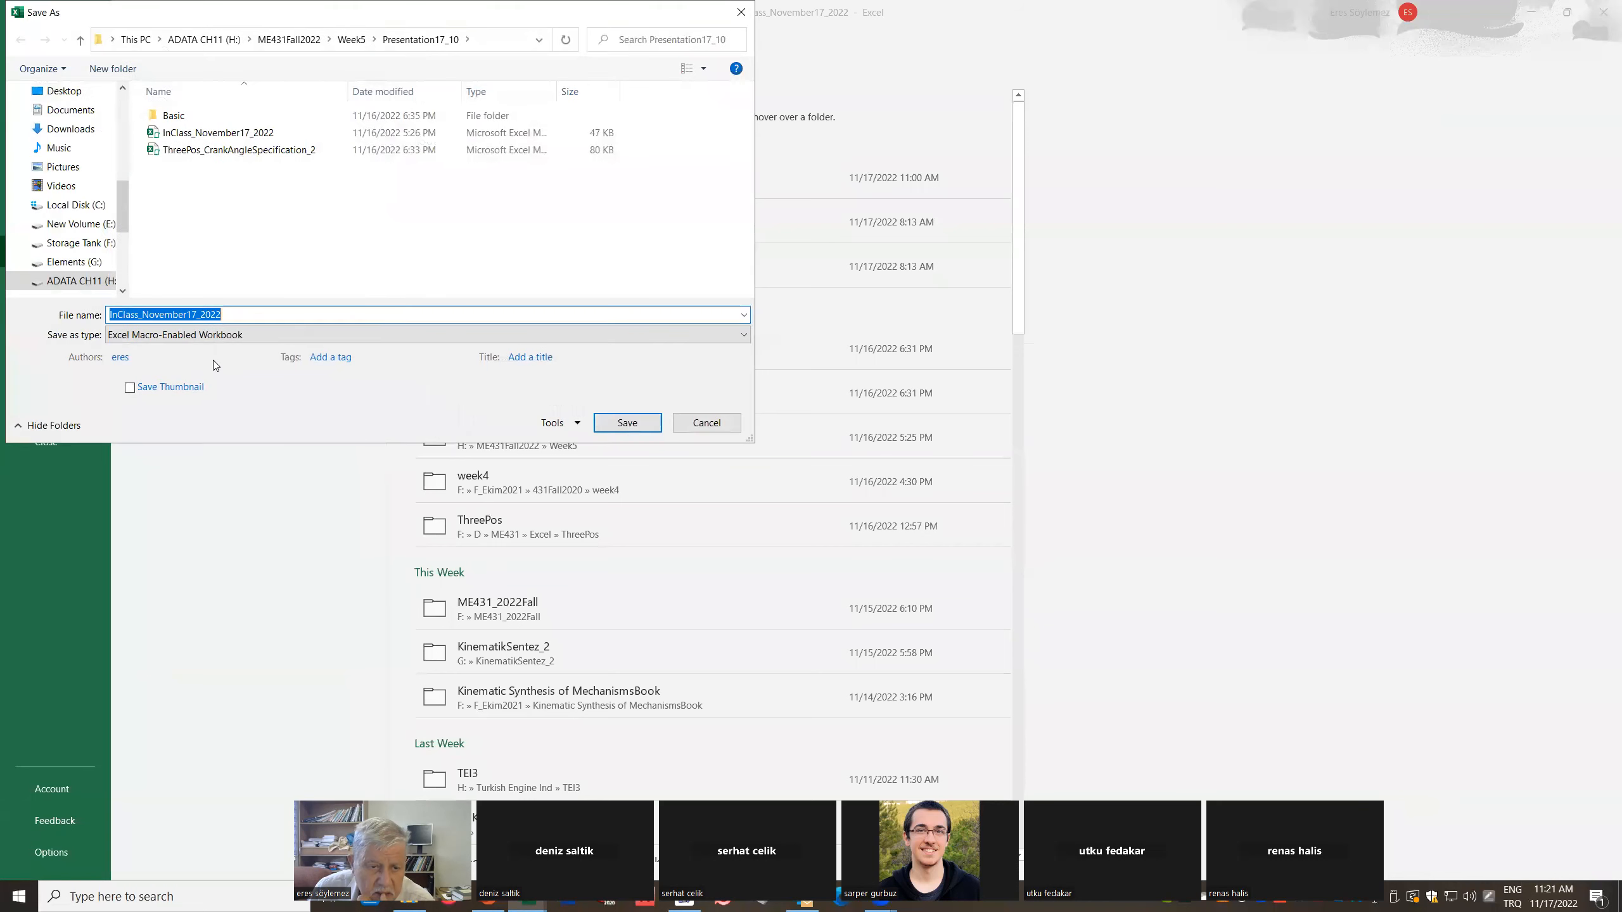
pyautogui.click(215, 316)
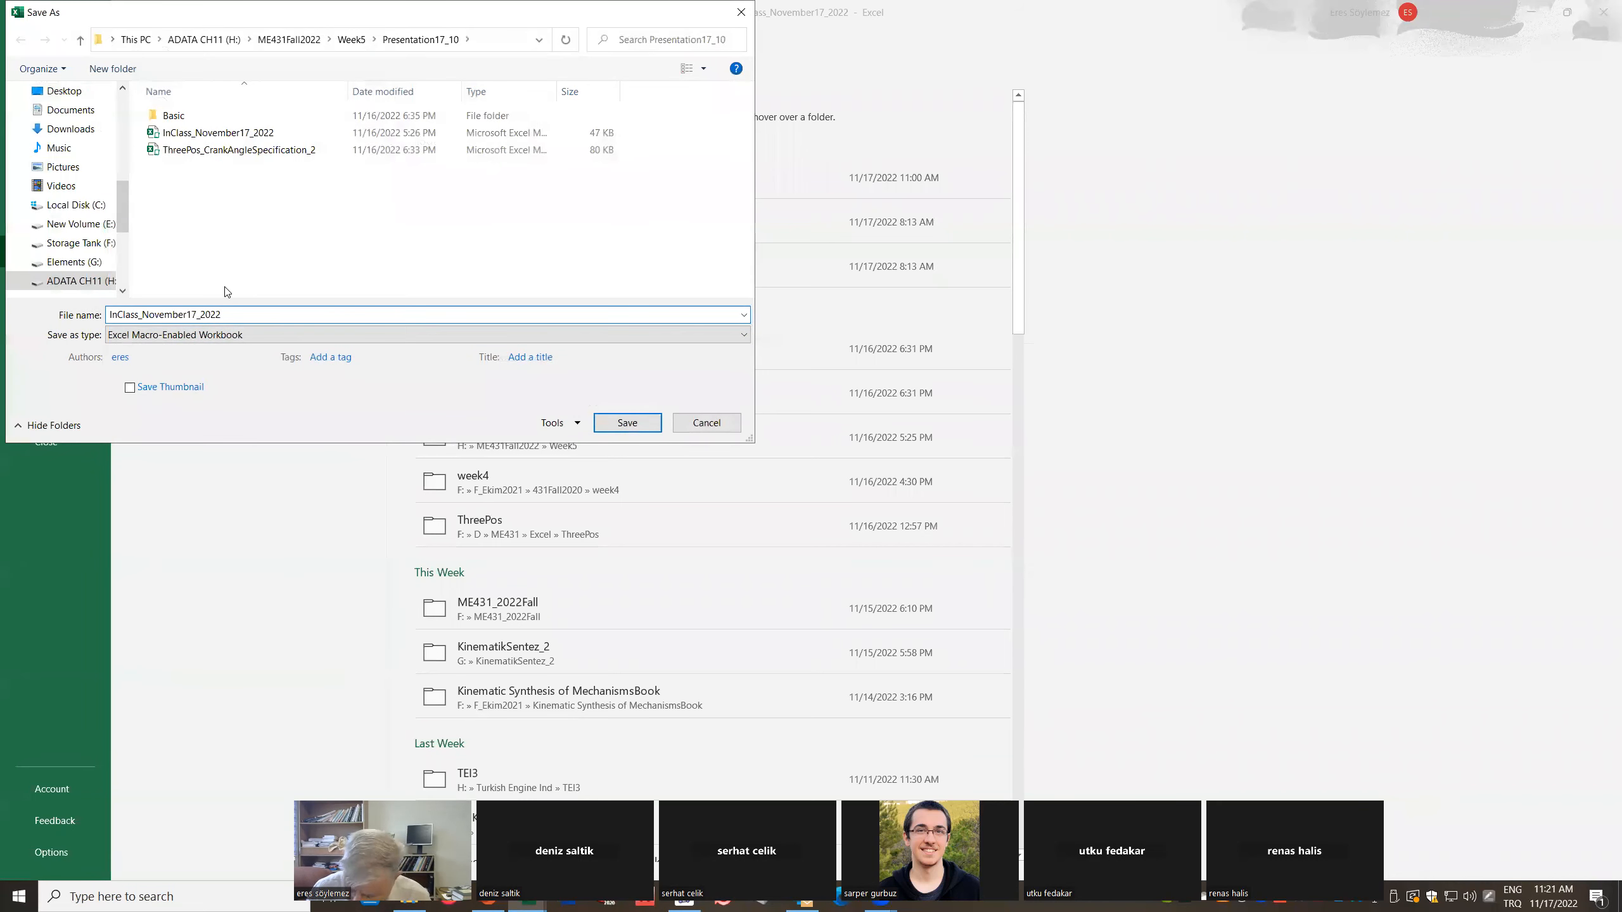
pyautogui.write('_')
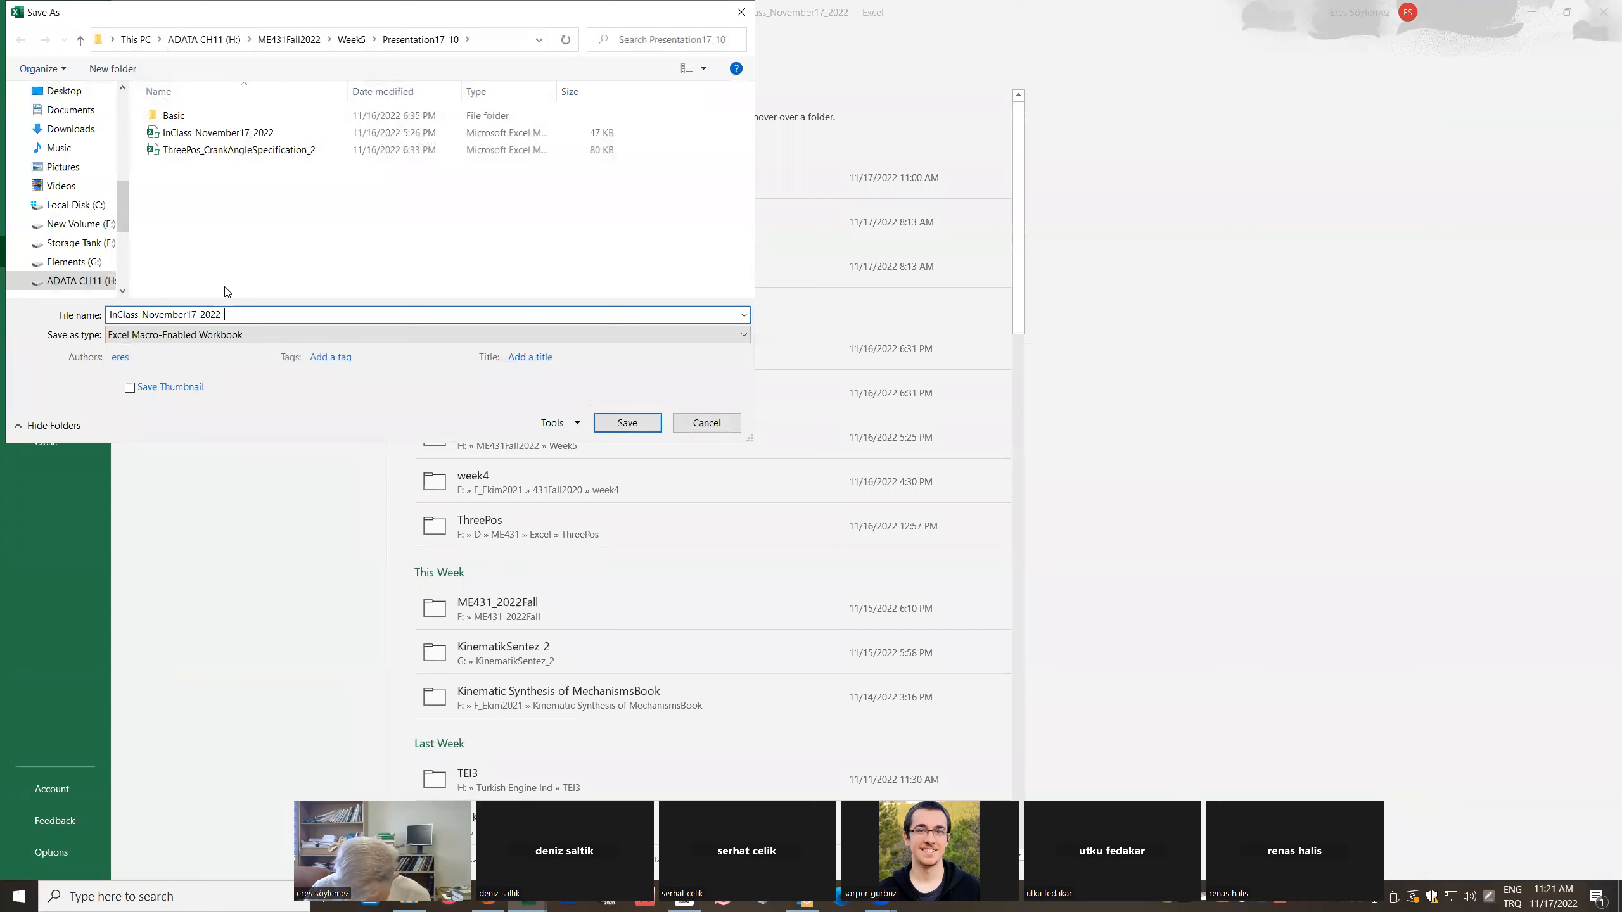
pyautogui.write('inclas')
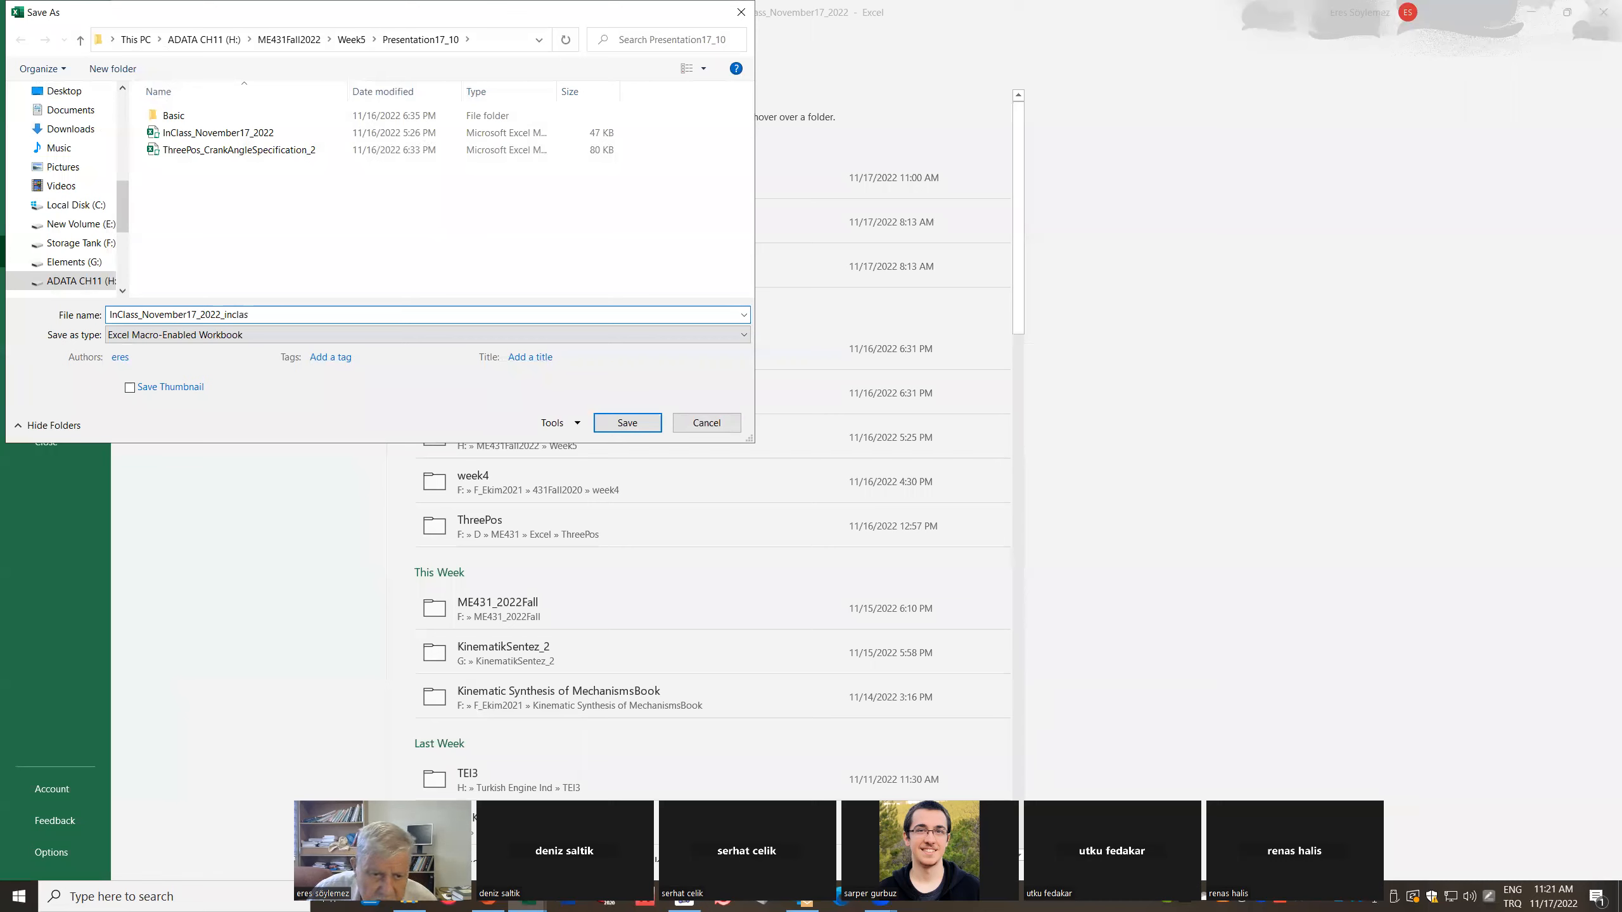
pyautogui.write('s')
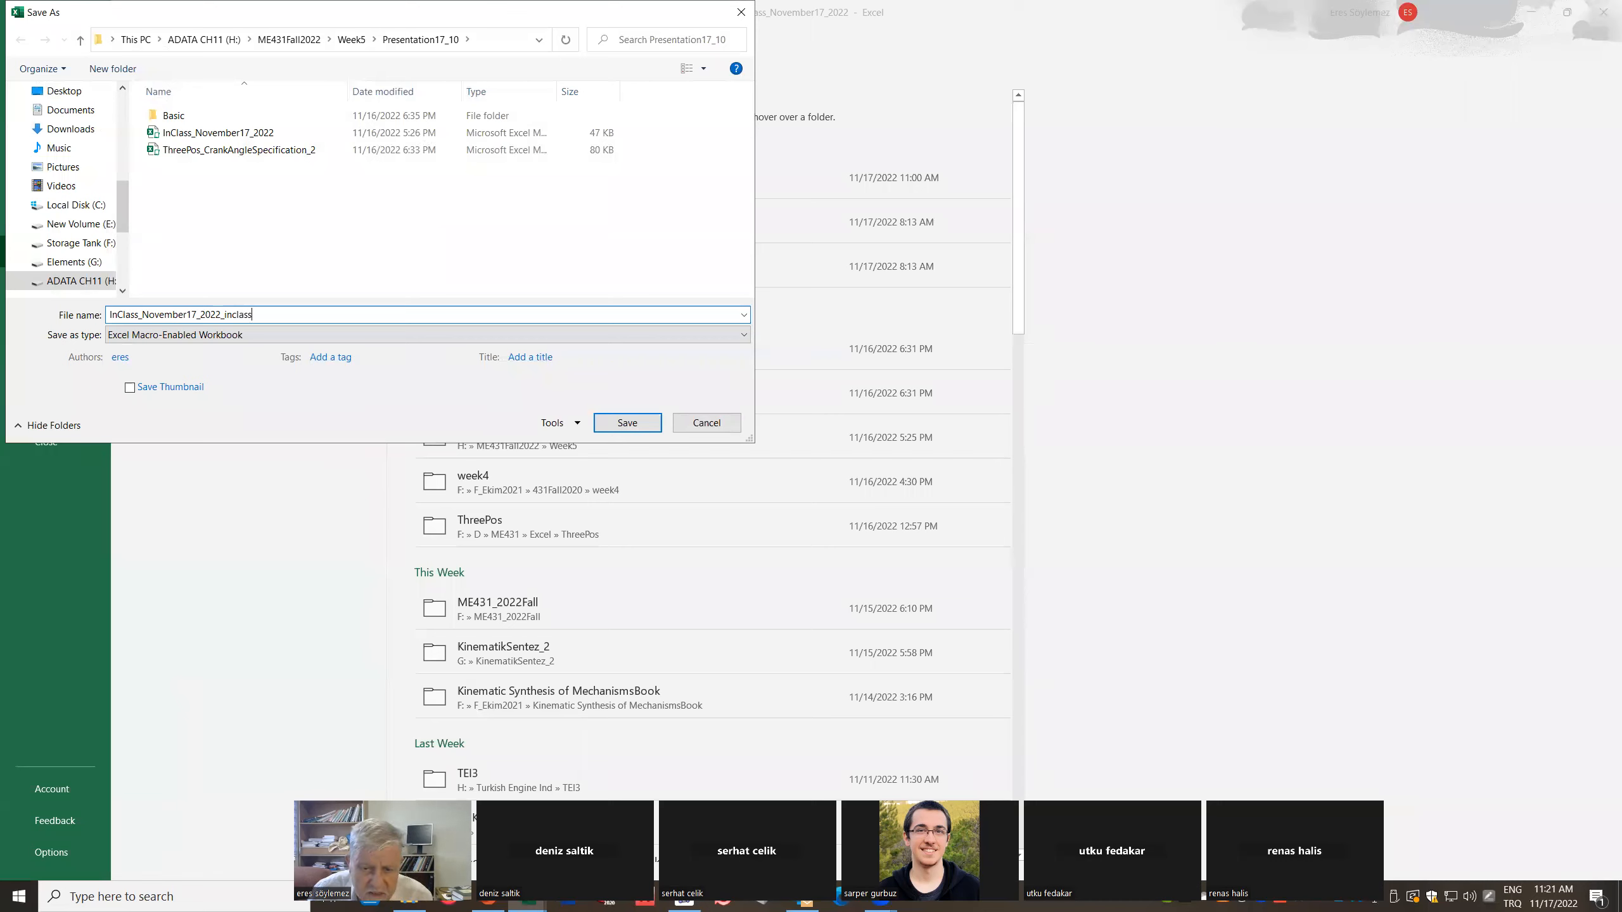
pyautogui.click(645, 423)
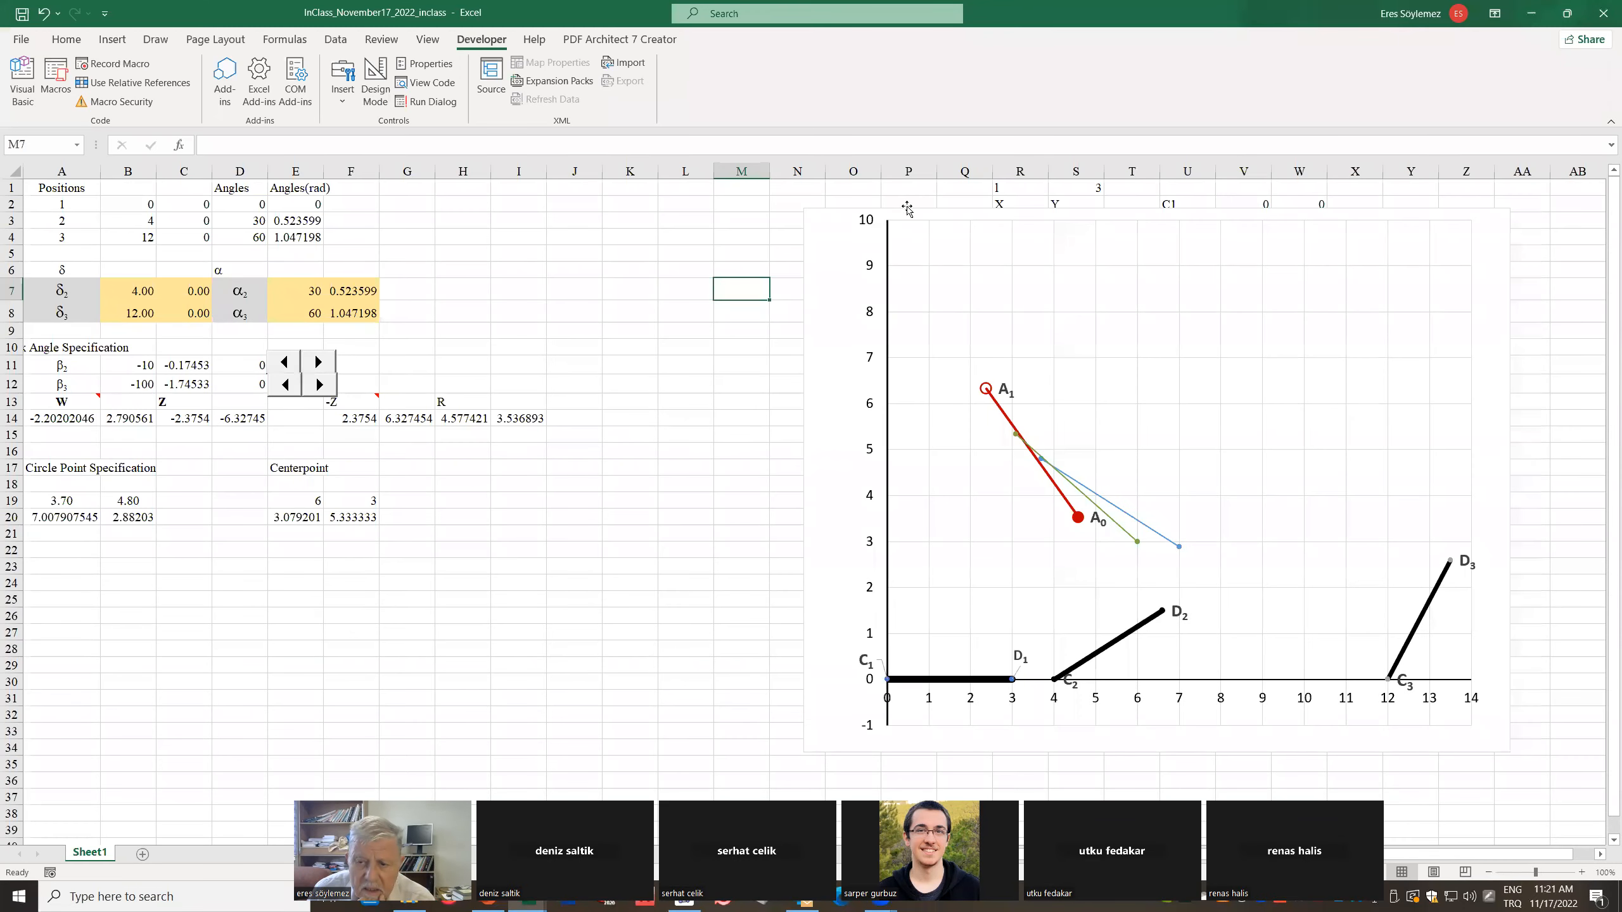
# Move the chart so its upper-left corner sits at about cell K1 and deselect it
pyautogui.moveTo(906, 207); pyautogui.dragTo(633, 205)
pyautogui.click(477, 251)
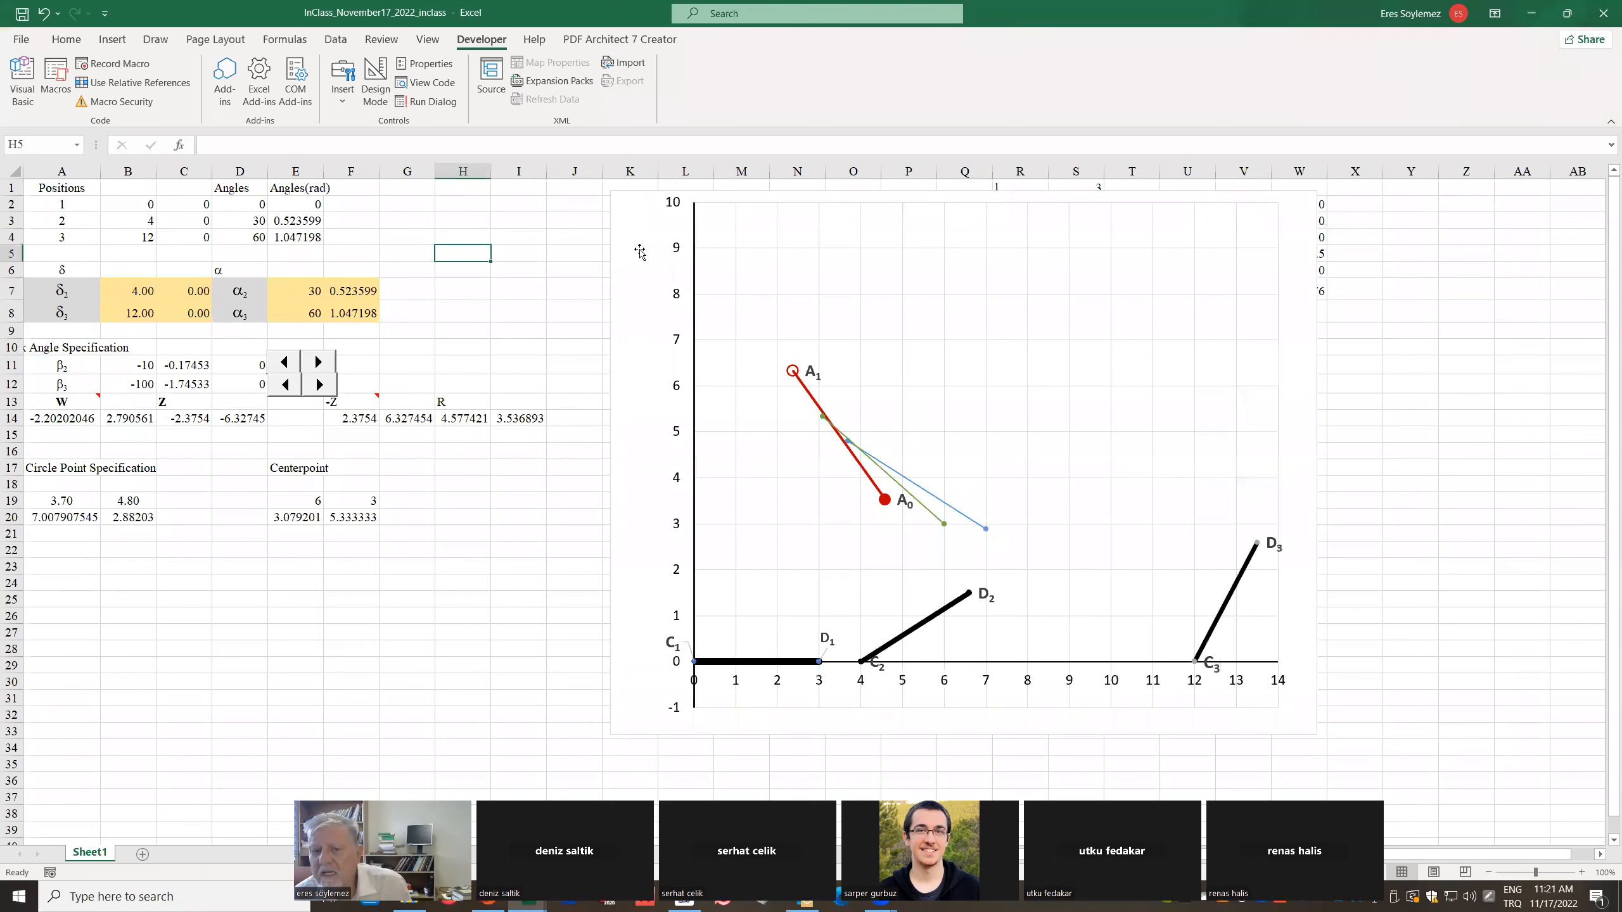
pyautogui.click(558, 249)
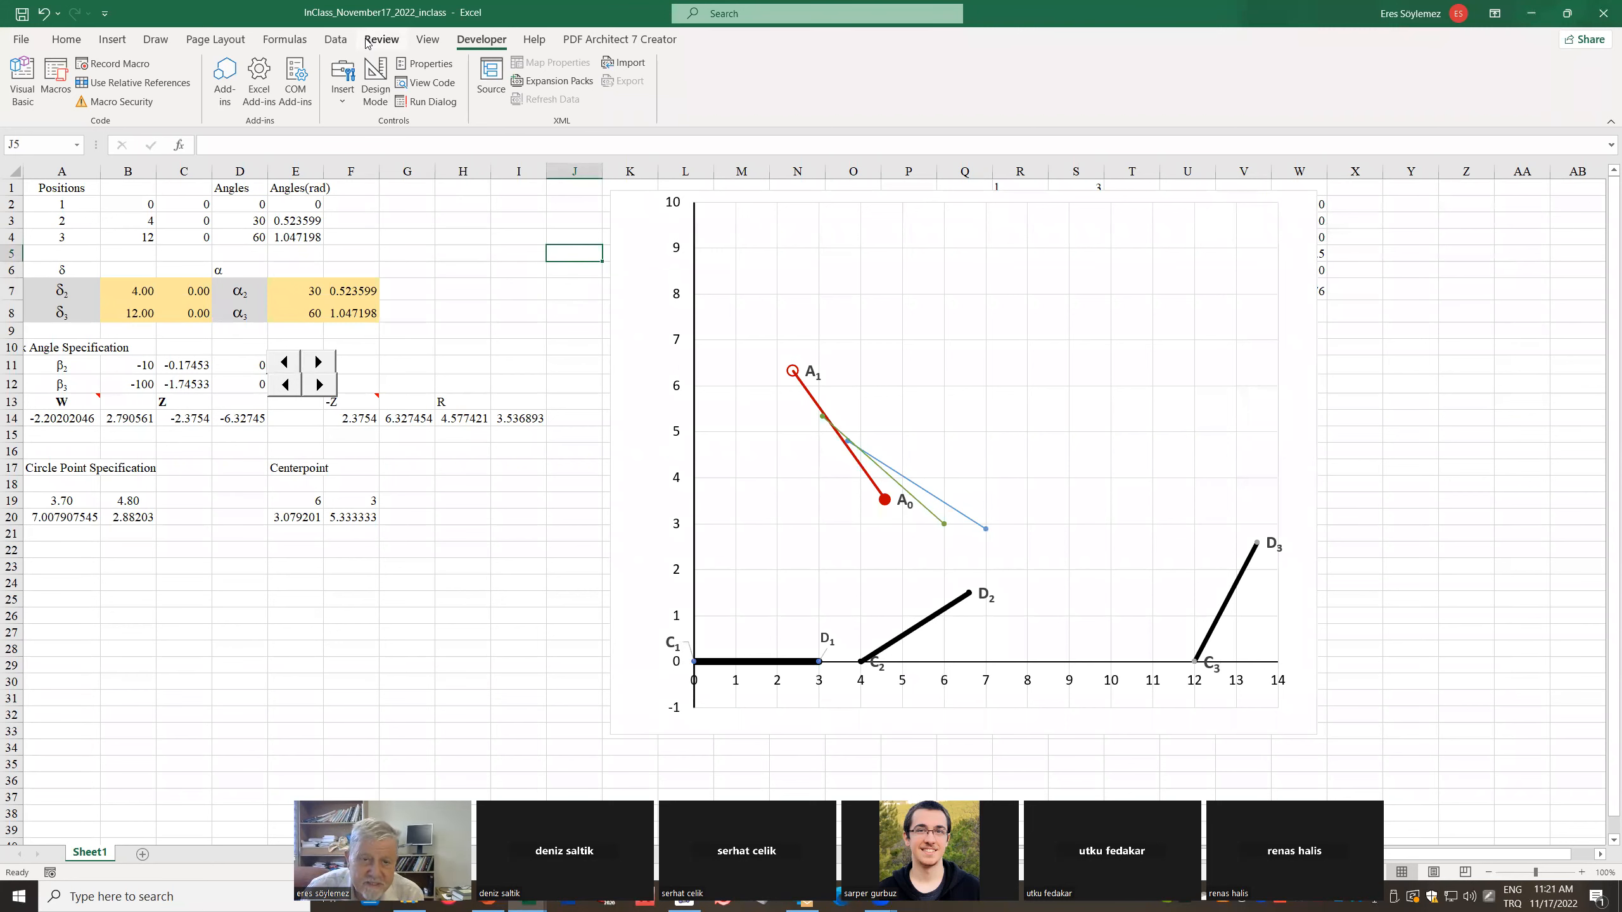
# Open the Visual Basic editor and examine the three-position synthesis functions in the ThreePositions module, from the slider functions back to ThreePosition_Basic
pyautogui.moveTo(241, 21); pyautogui.dragTo(281, 82)
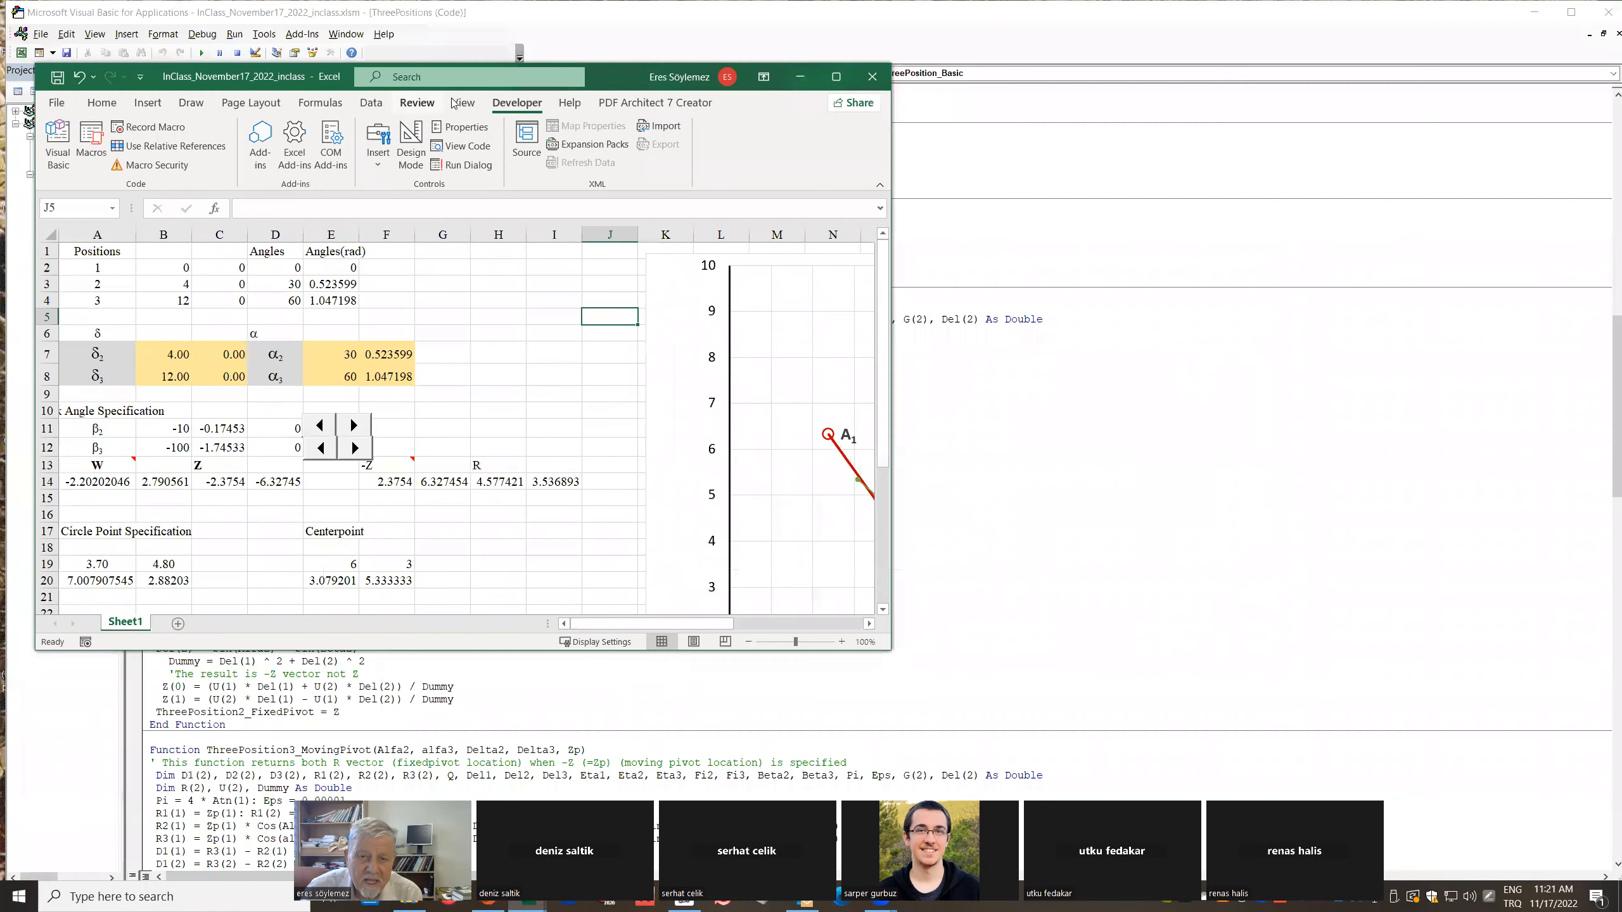
pyautogui.click(59, 130)
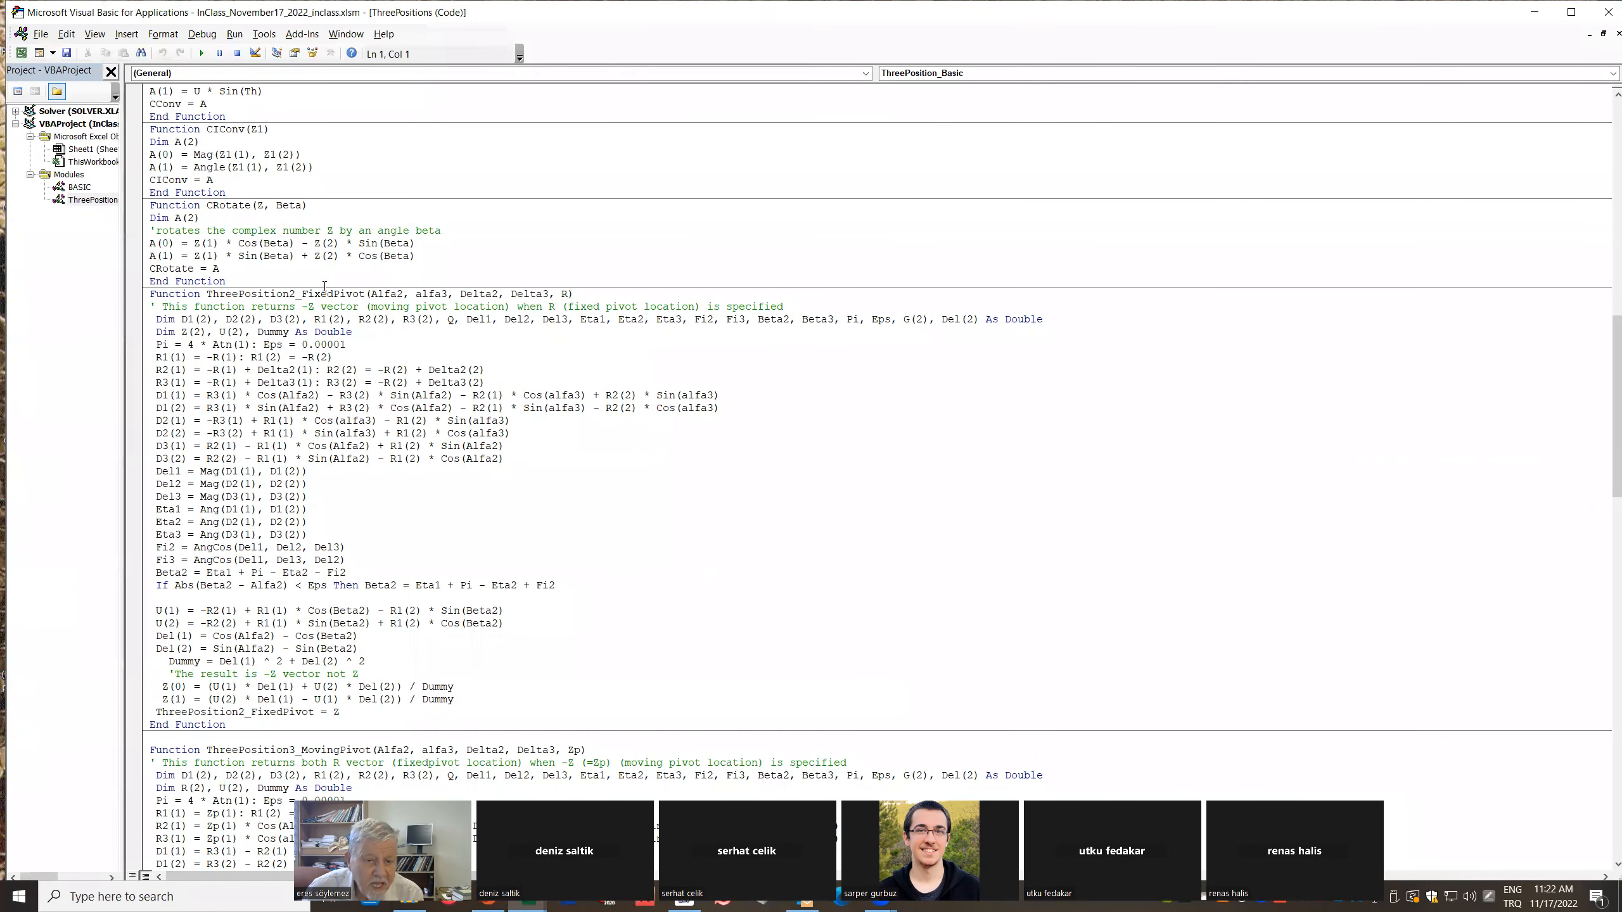
pyautogui.scroll(-17, 325, 285)
pyautogui.scroll(-19, 433, 366)
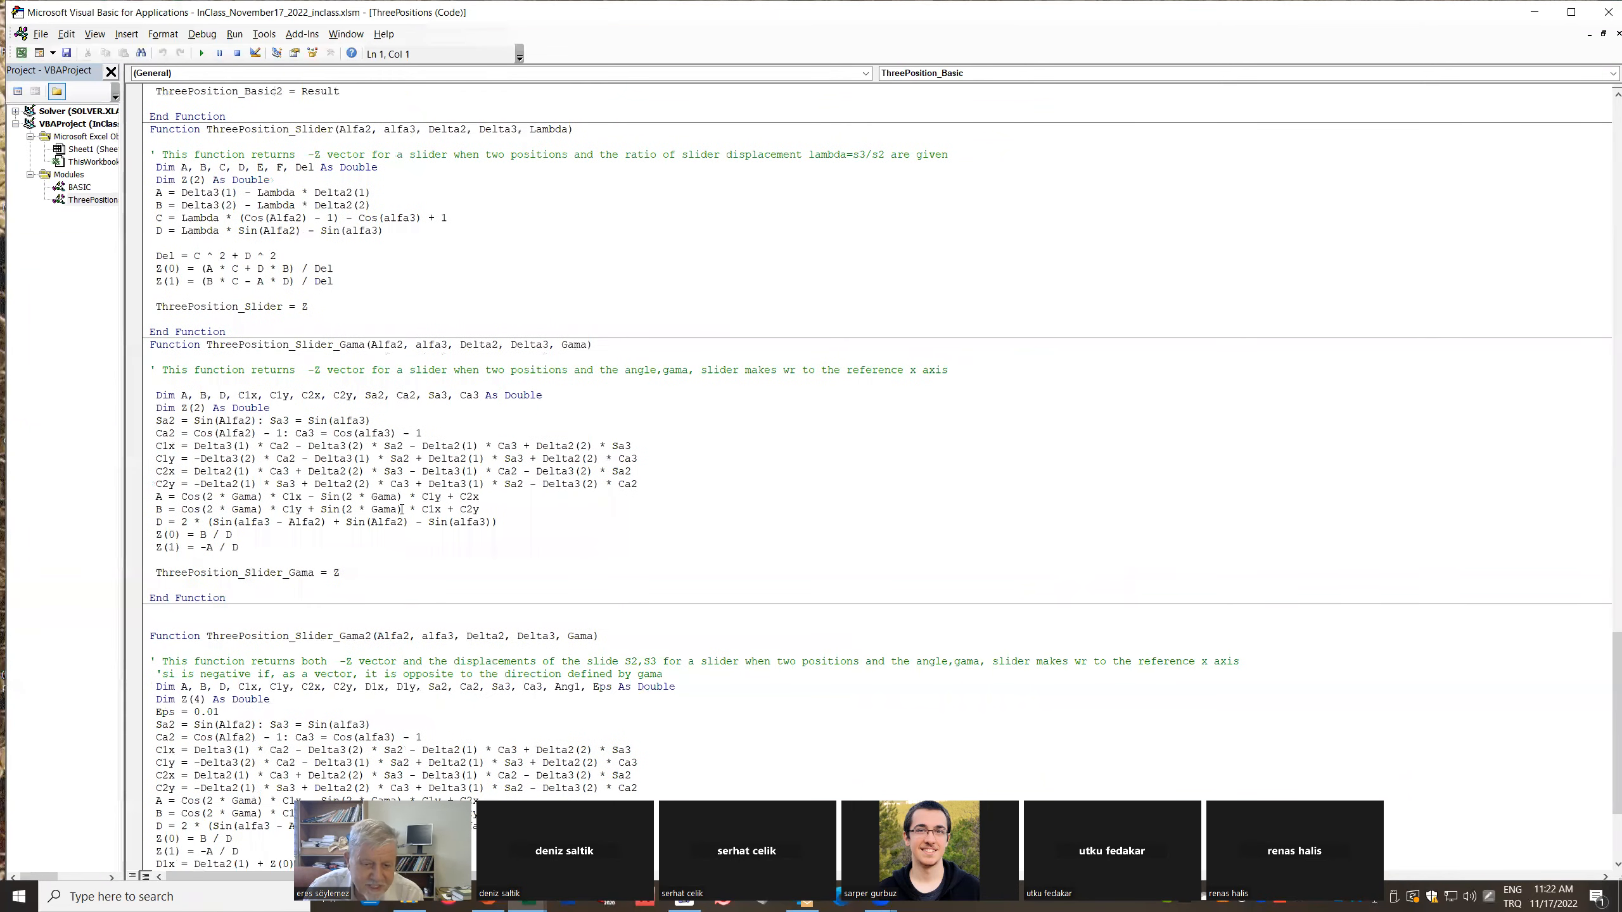
pyautogui.scroll(-5, 402, 511)
pyautogui.scroll(6, 358, 690)
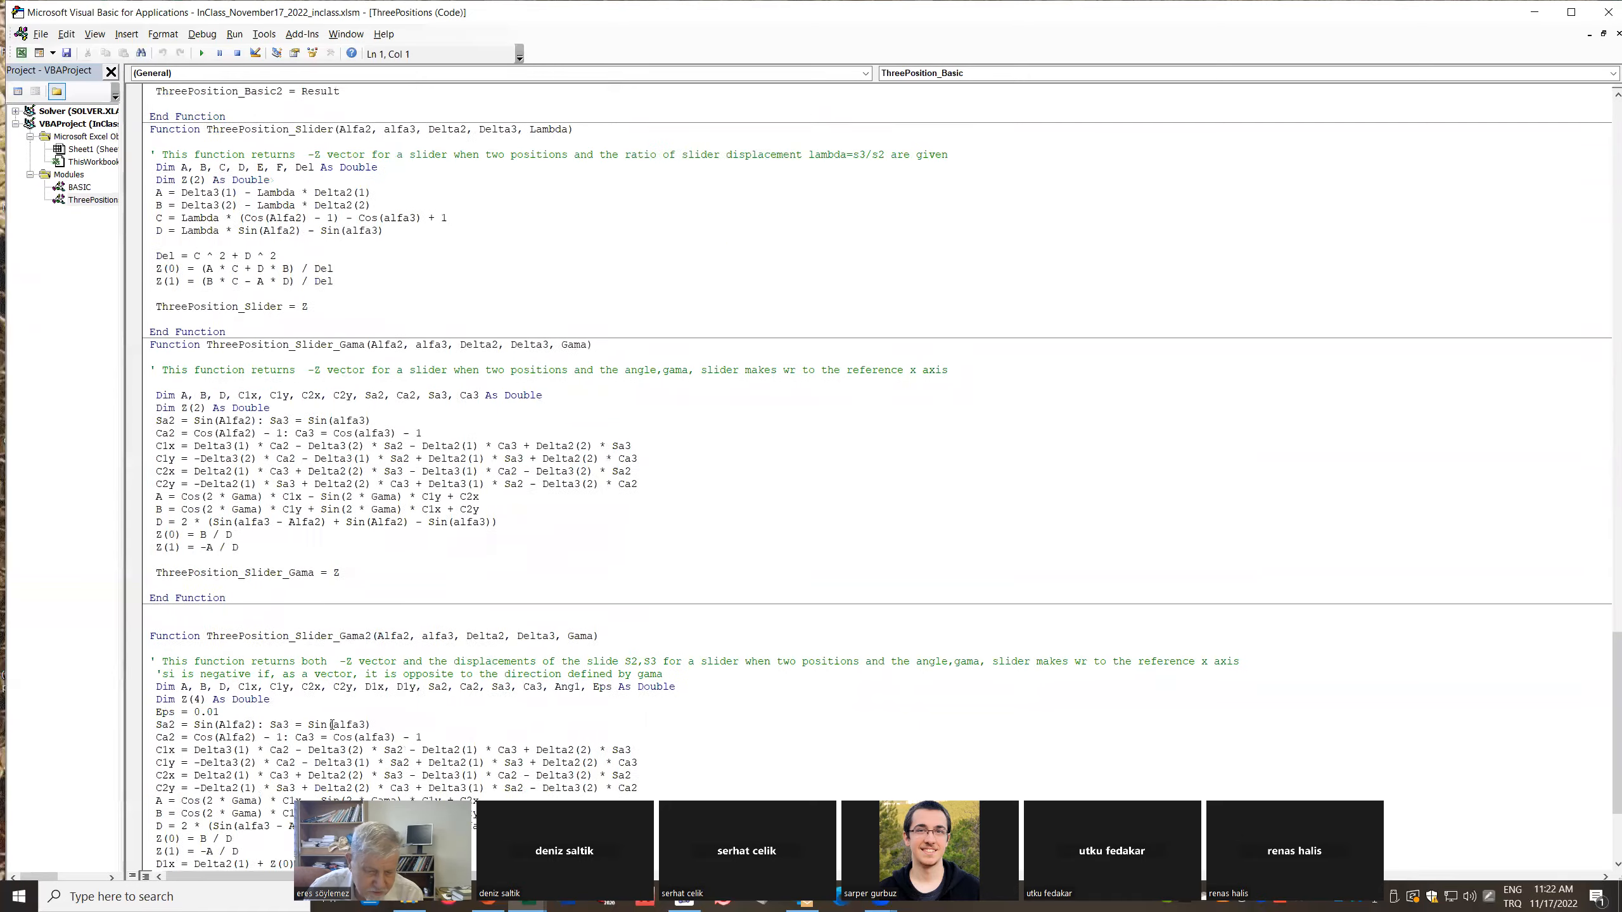
pyautogui.scroll(20, 494, 608)
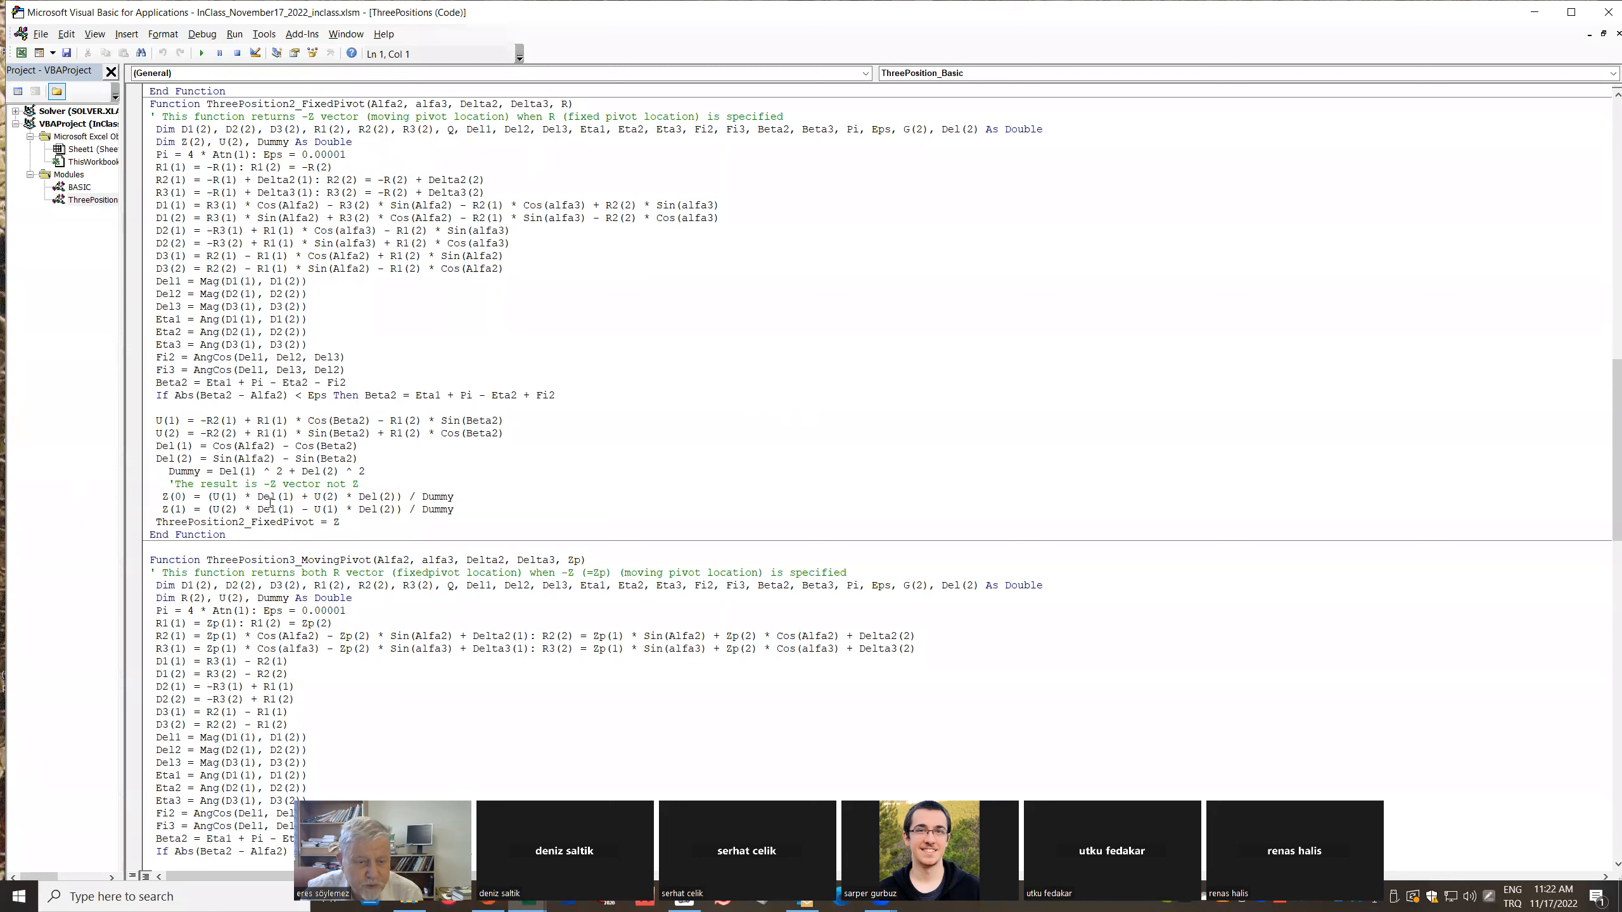
pyautogui.scroll(2, 392, 307)
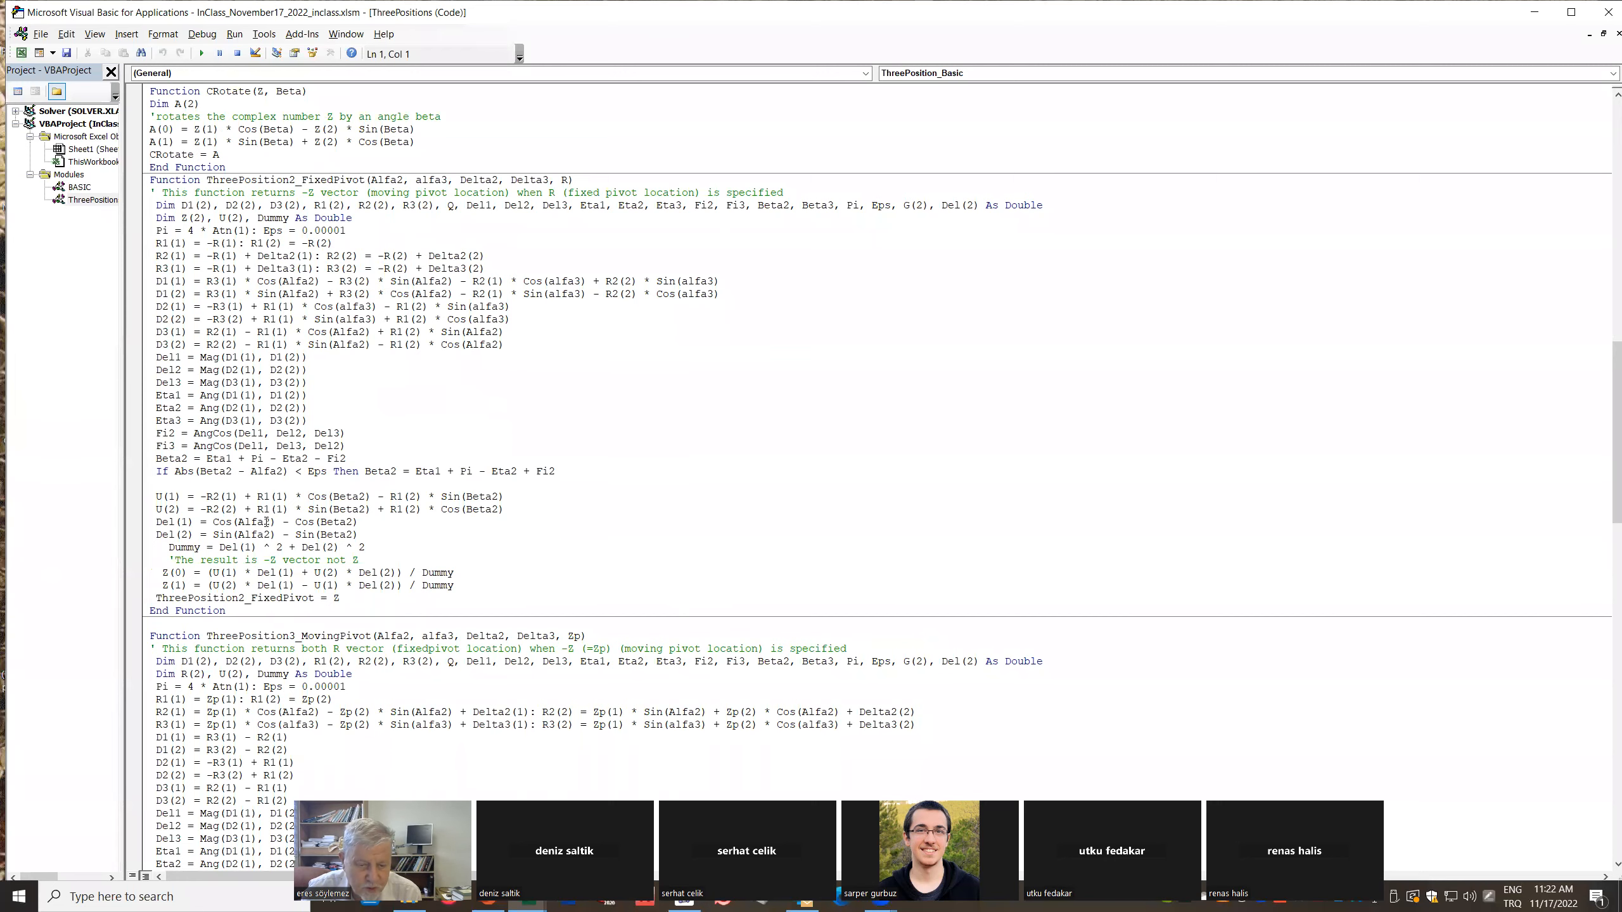
pyautogui.scroll(6, 268, 537)
pyautogui.scroll(20, 378, 425)
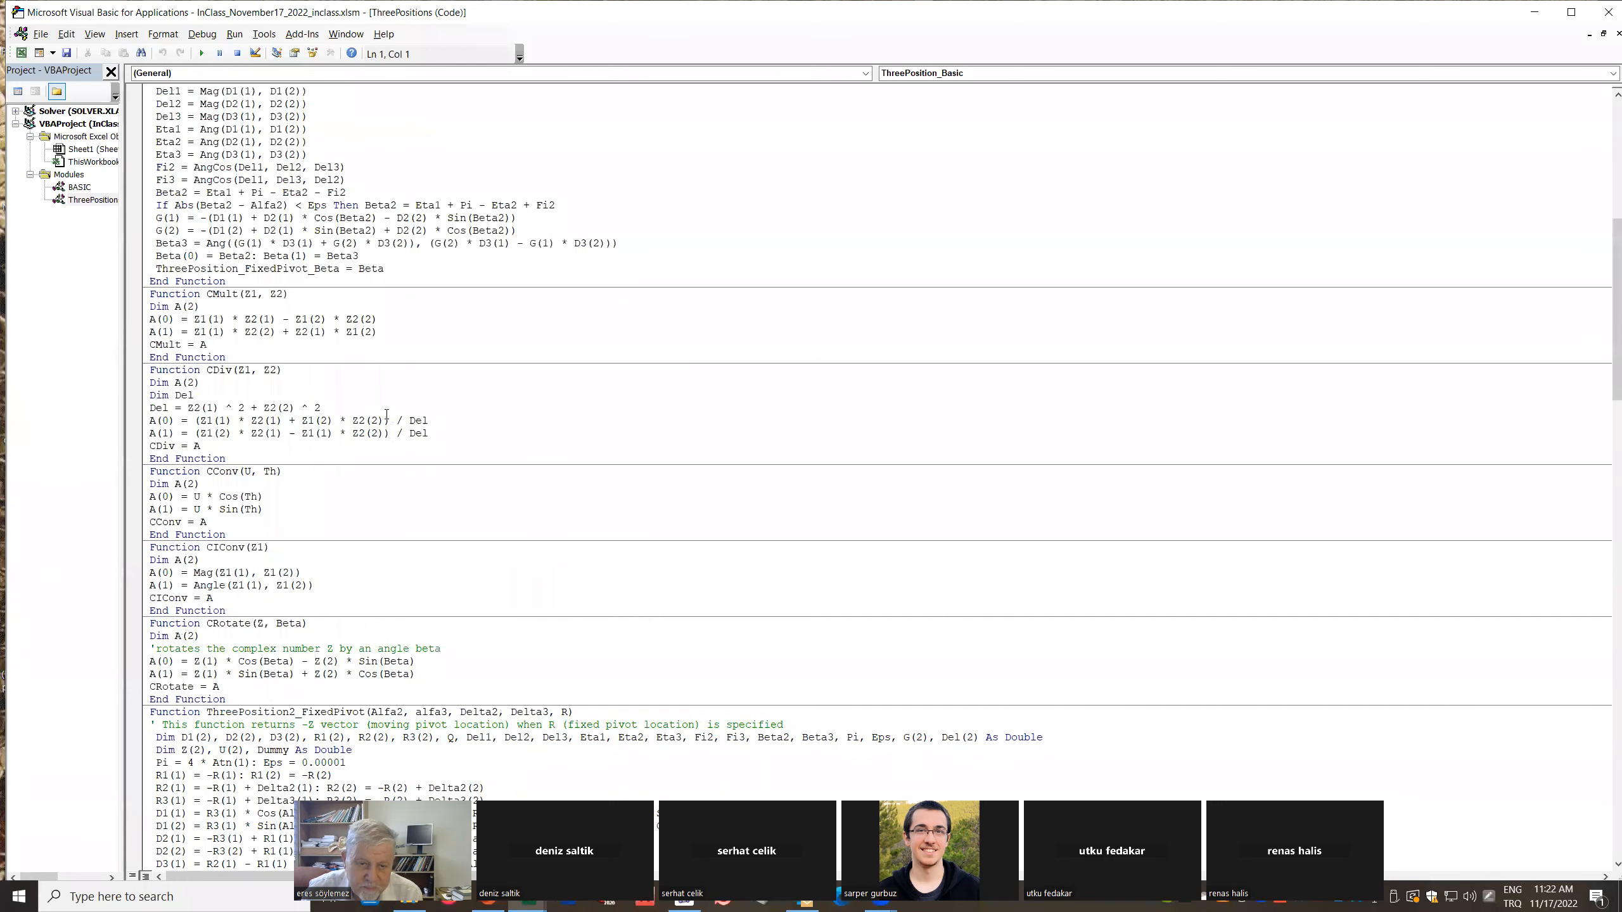
pyautogui.scroll(1, 593, 347)
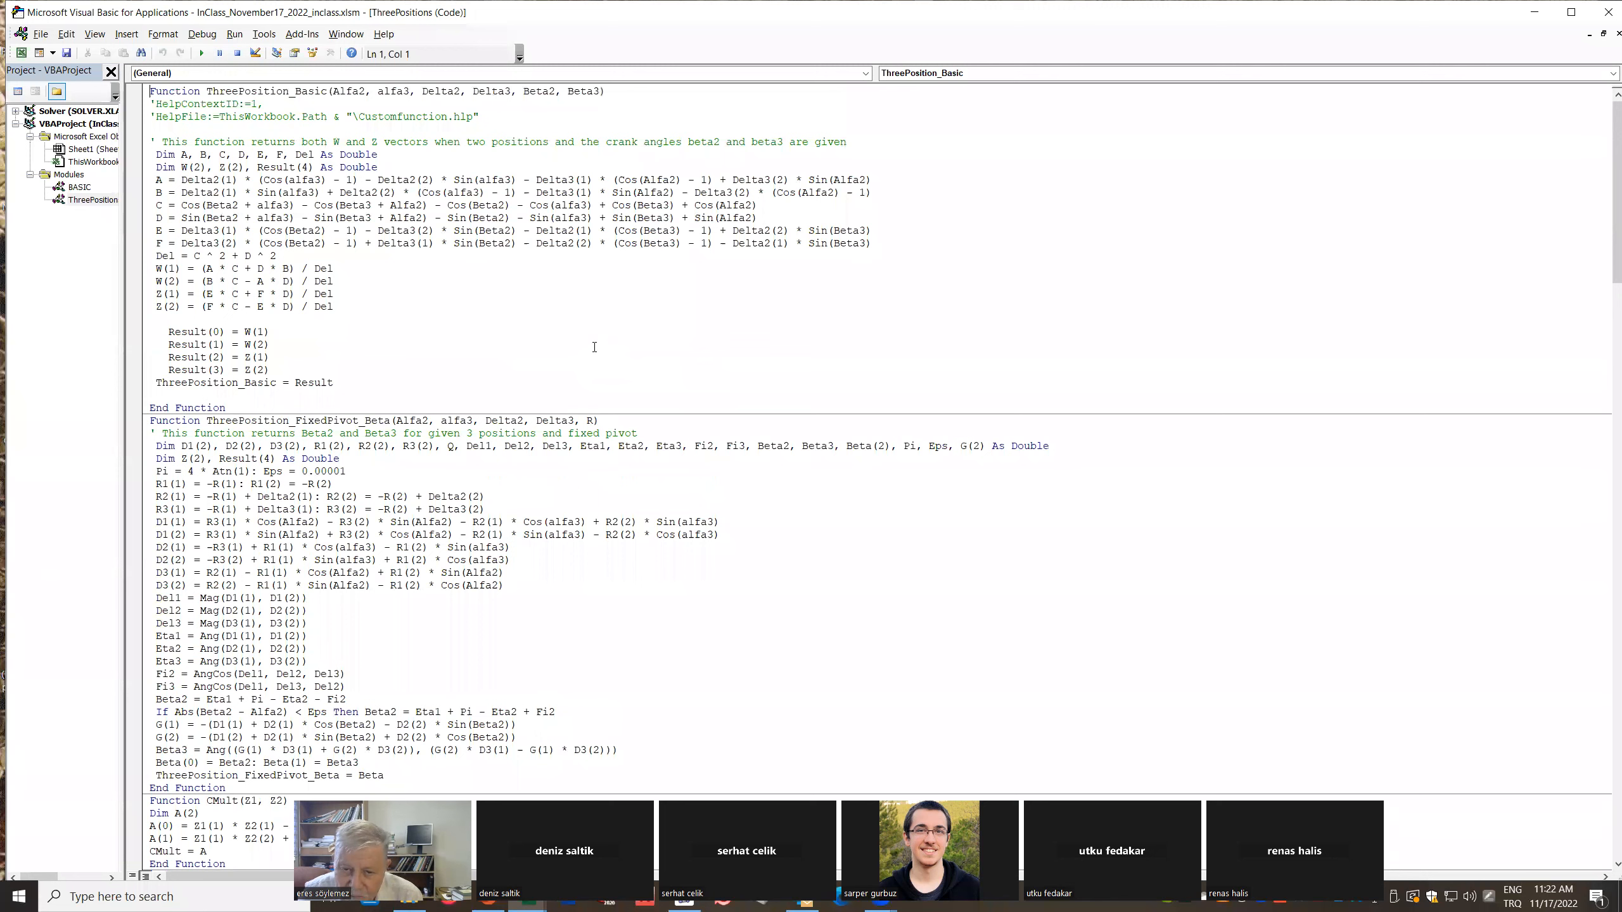